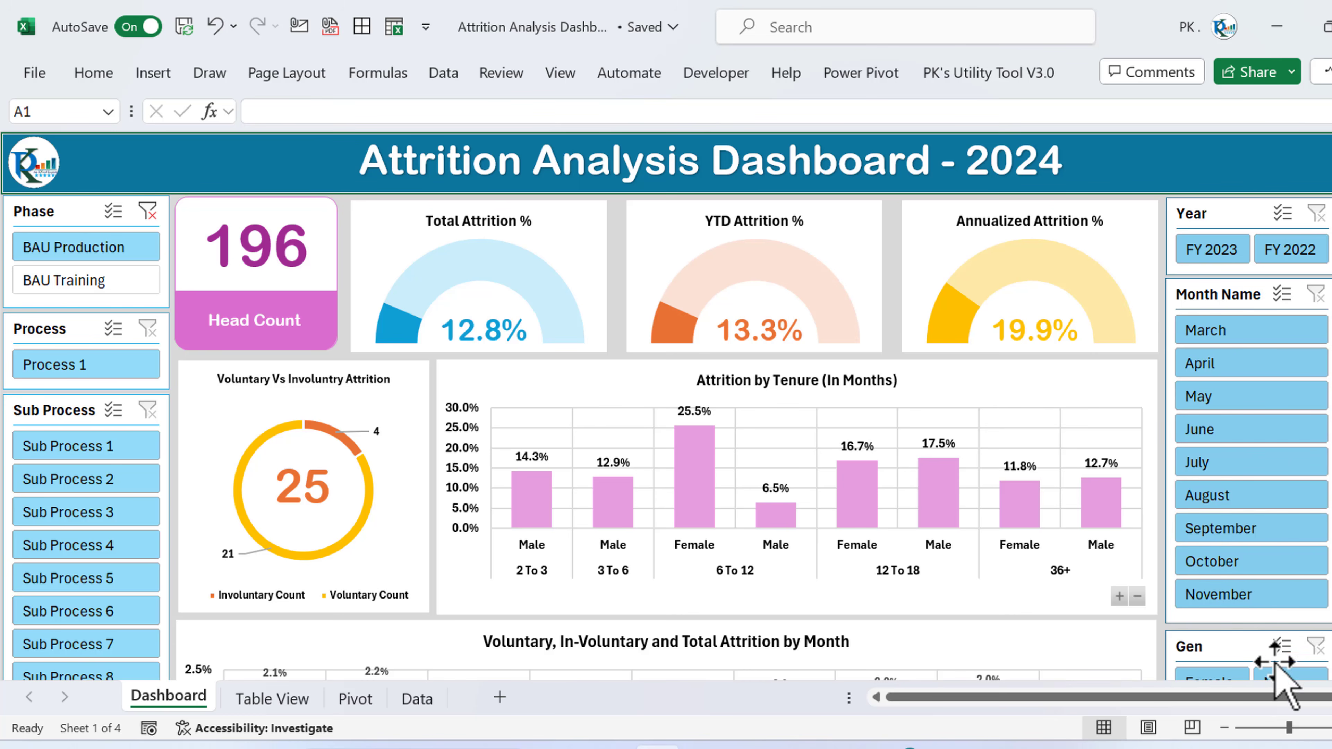
- Look over the whole attrition dashboard and clear the filter on the Phase slicer
scroll(1251, 493, "down", 5)
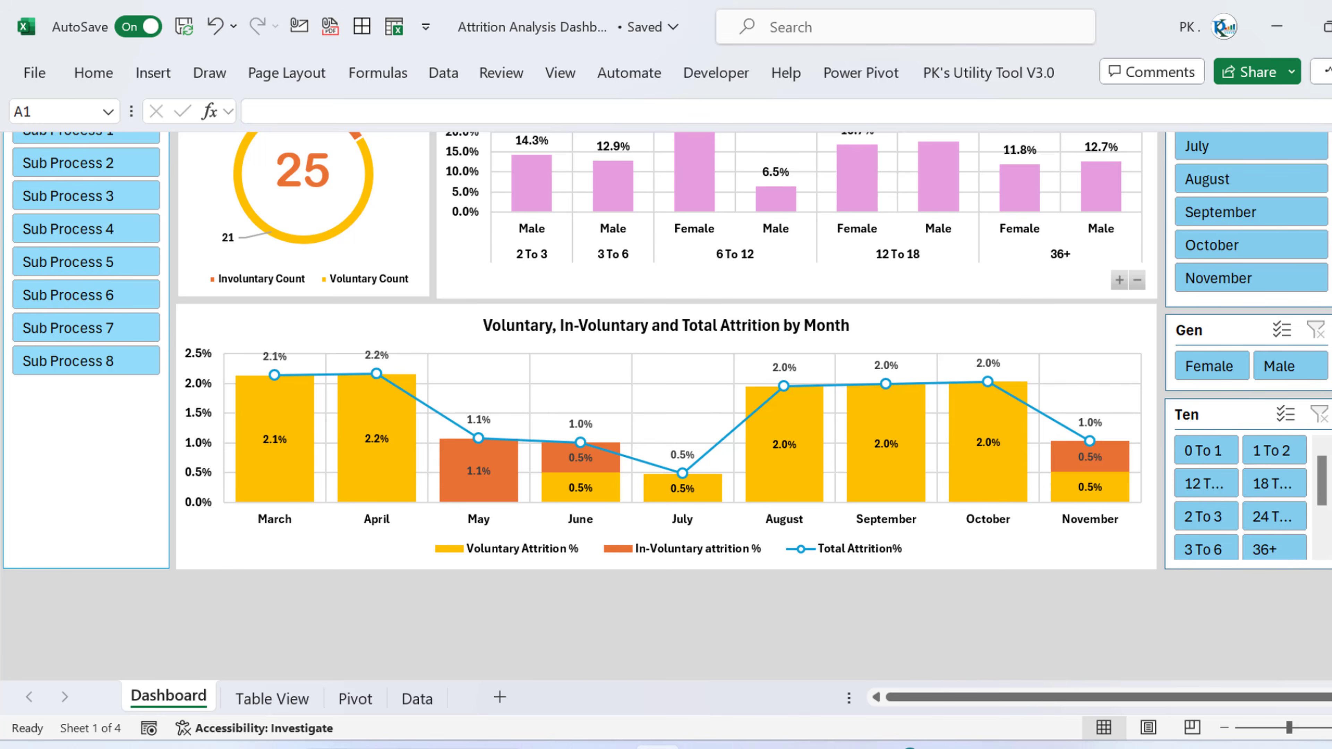
scroll(1305, 388, "up", 5)
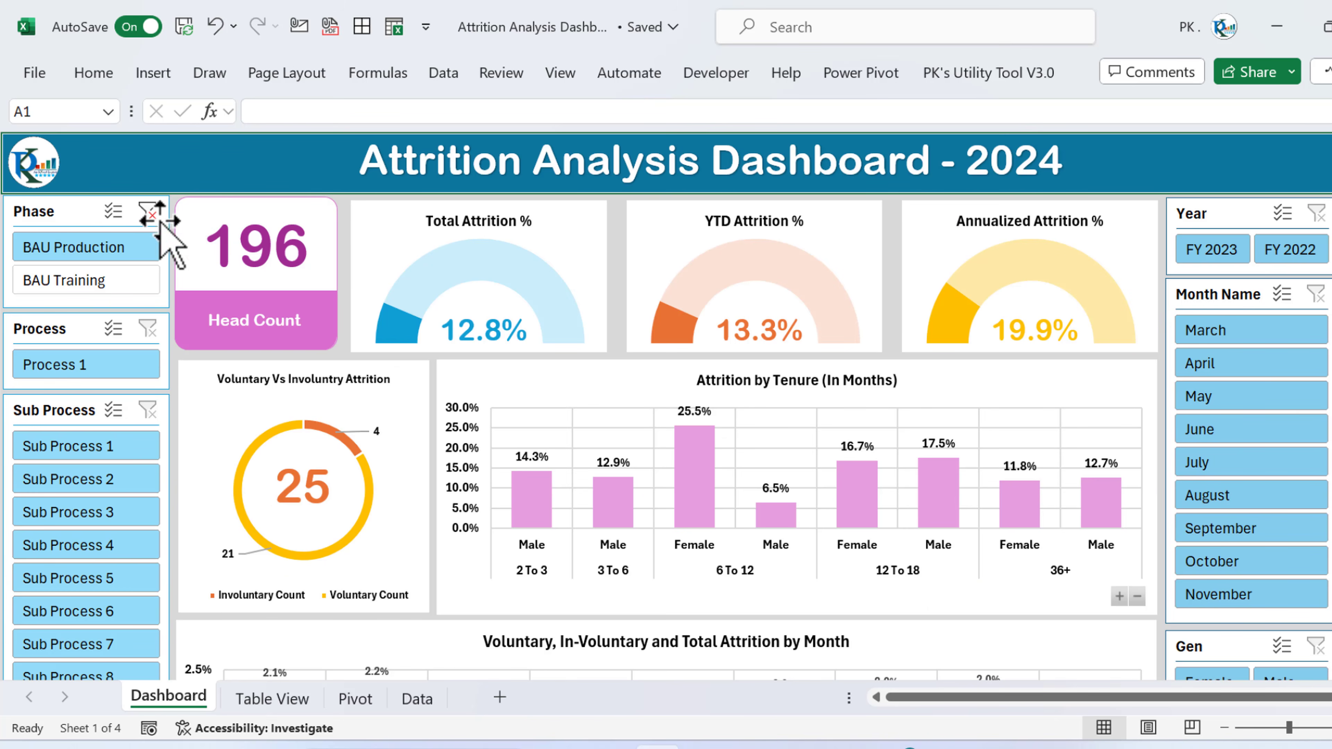
left_click(148, 212)
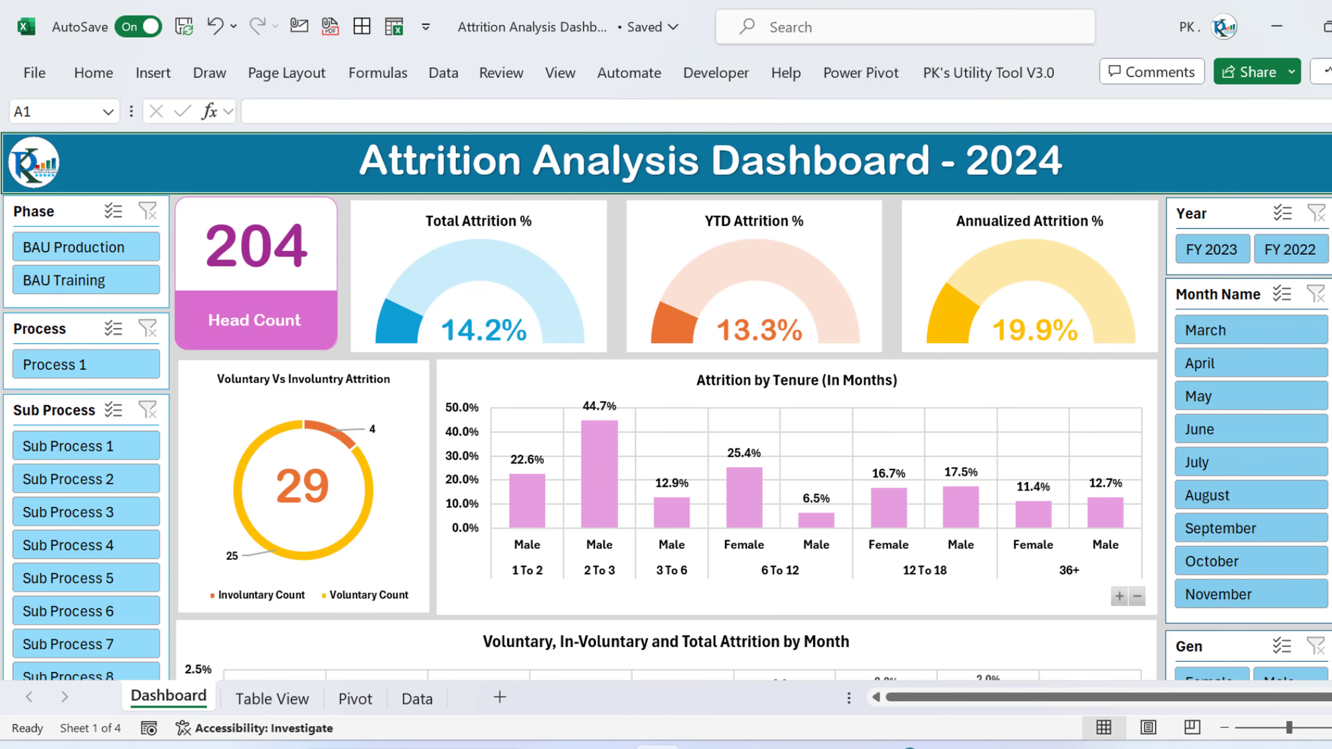
- Collapse the Attrition by Tenure chart to tenure bands only, trying the expanded gender breakdown in between
left_click(1271, 463)
left_click(1137, 597)
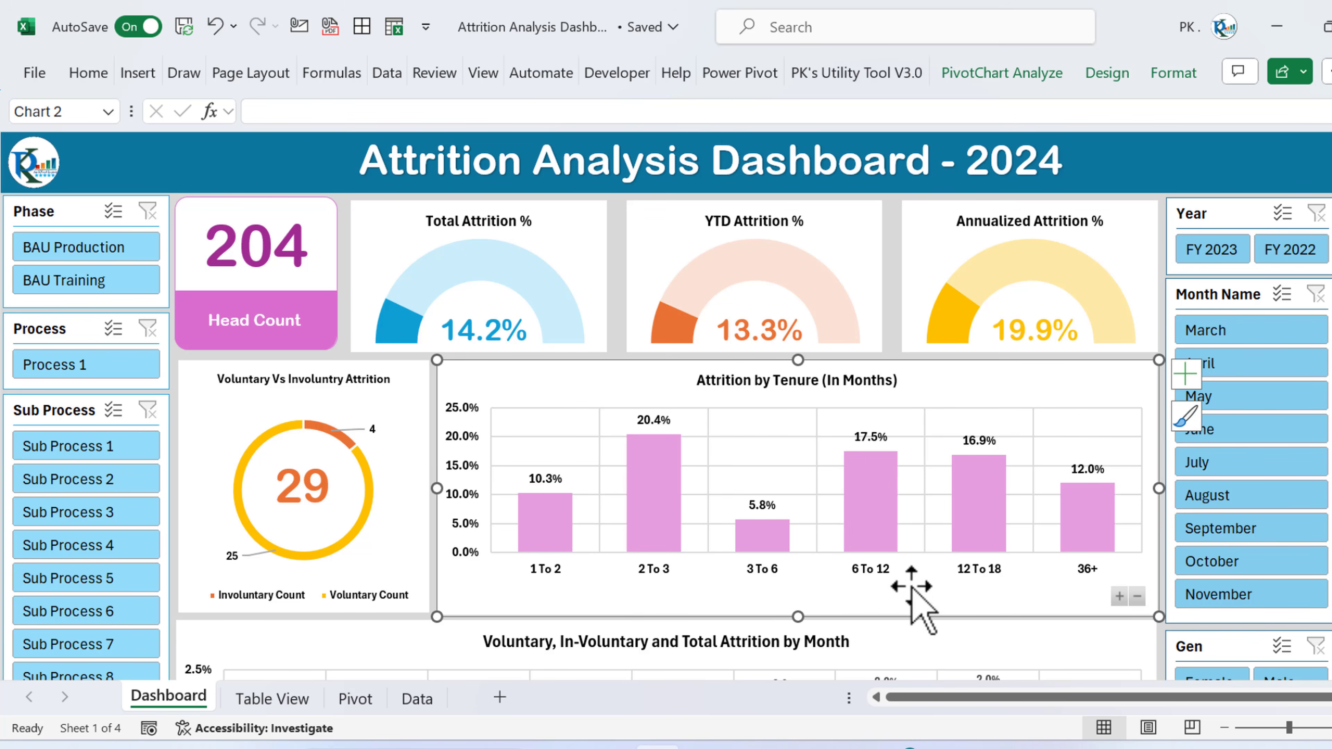
left_click(1119, 597)
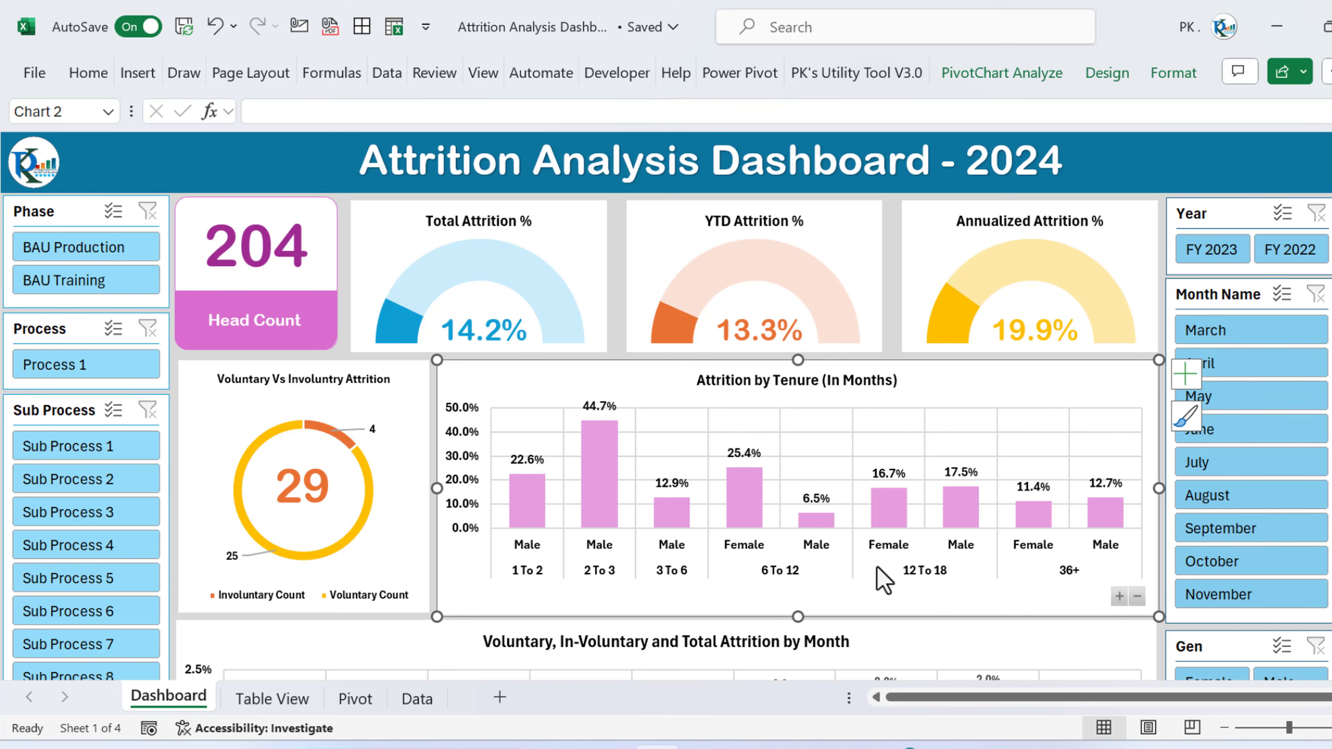
left_click(1136, 596)
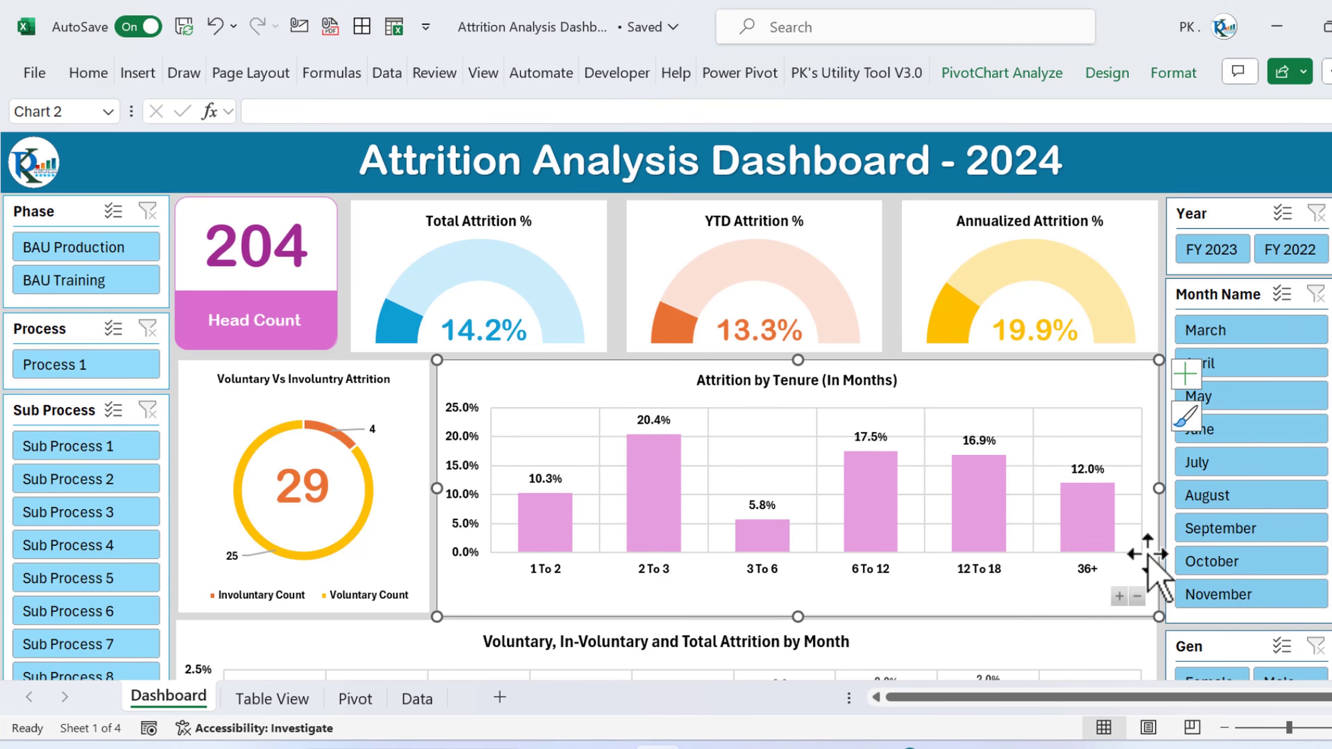
- Check the monthly attrition chart and examine the pivot table and slicers on the Table View sheet
scroll(1027, 541, "down", 4)
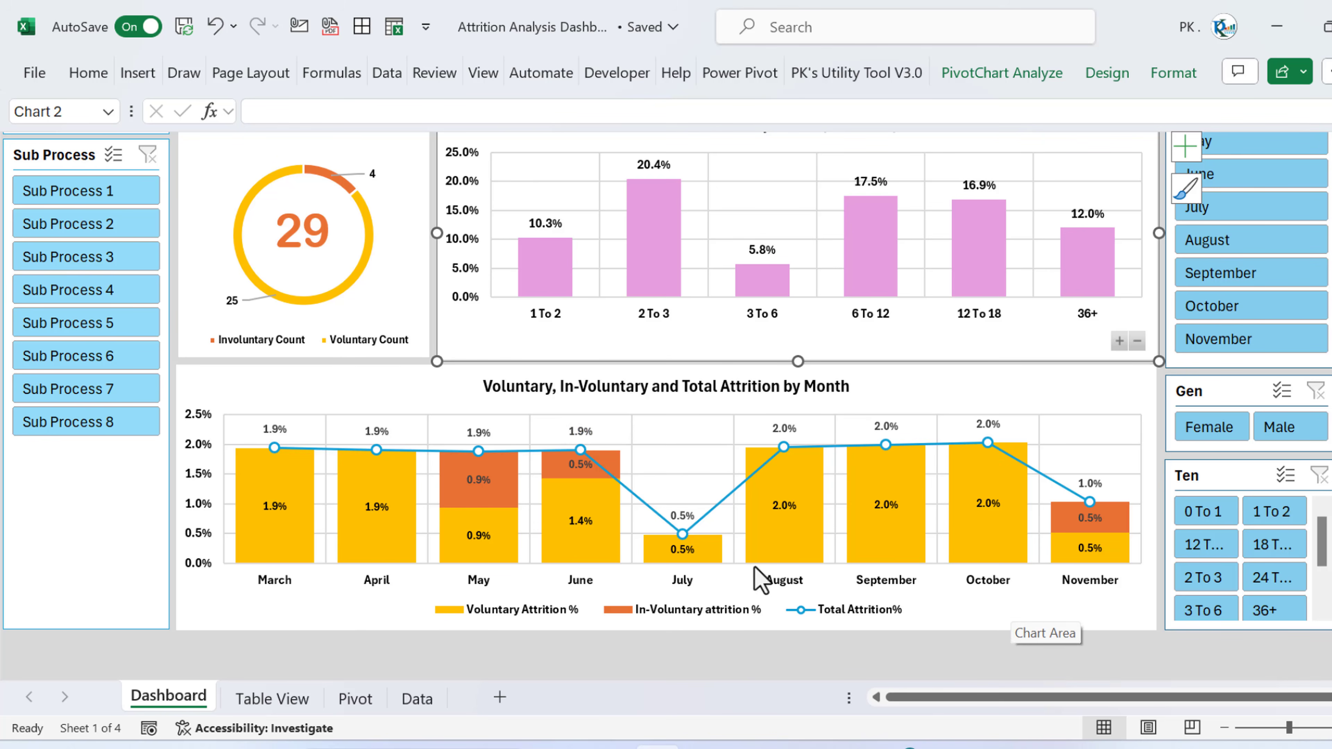
scroll(629, 603, "up", 5)
left_click(288, 706)
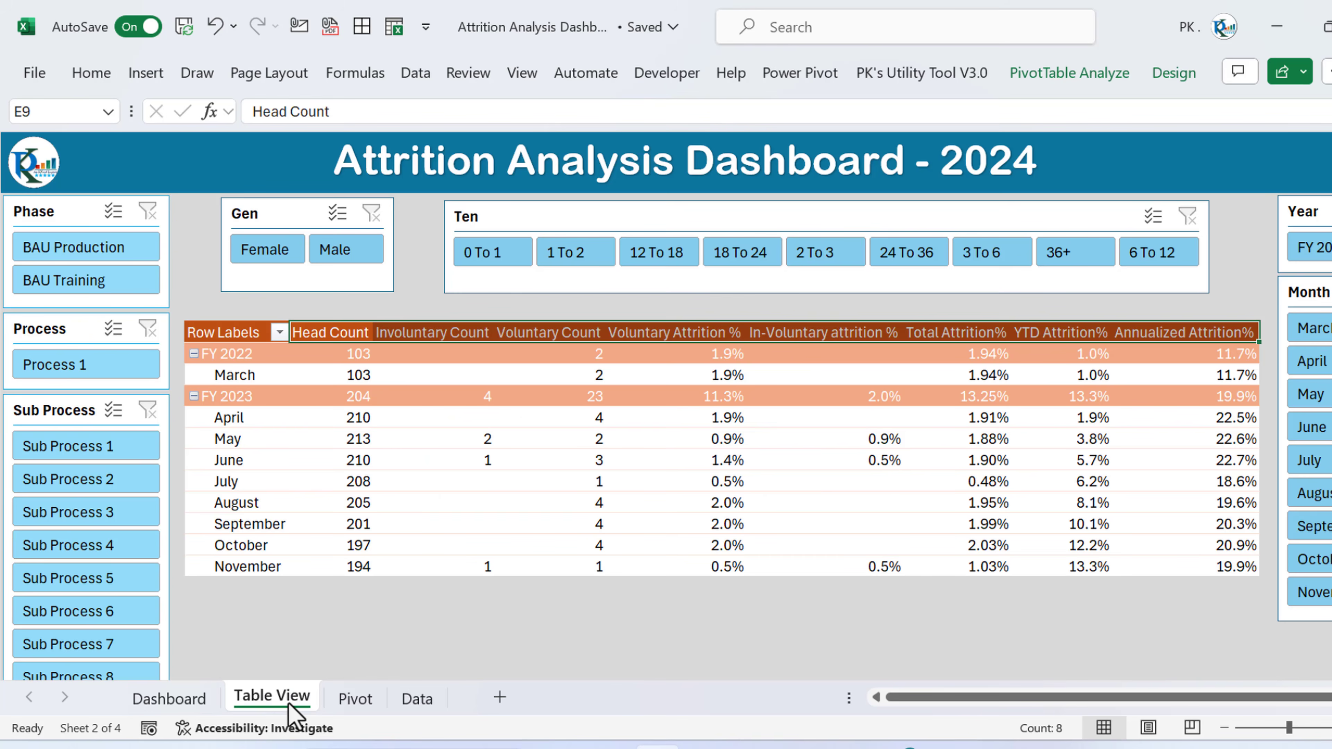
left_click(363, 611)
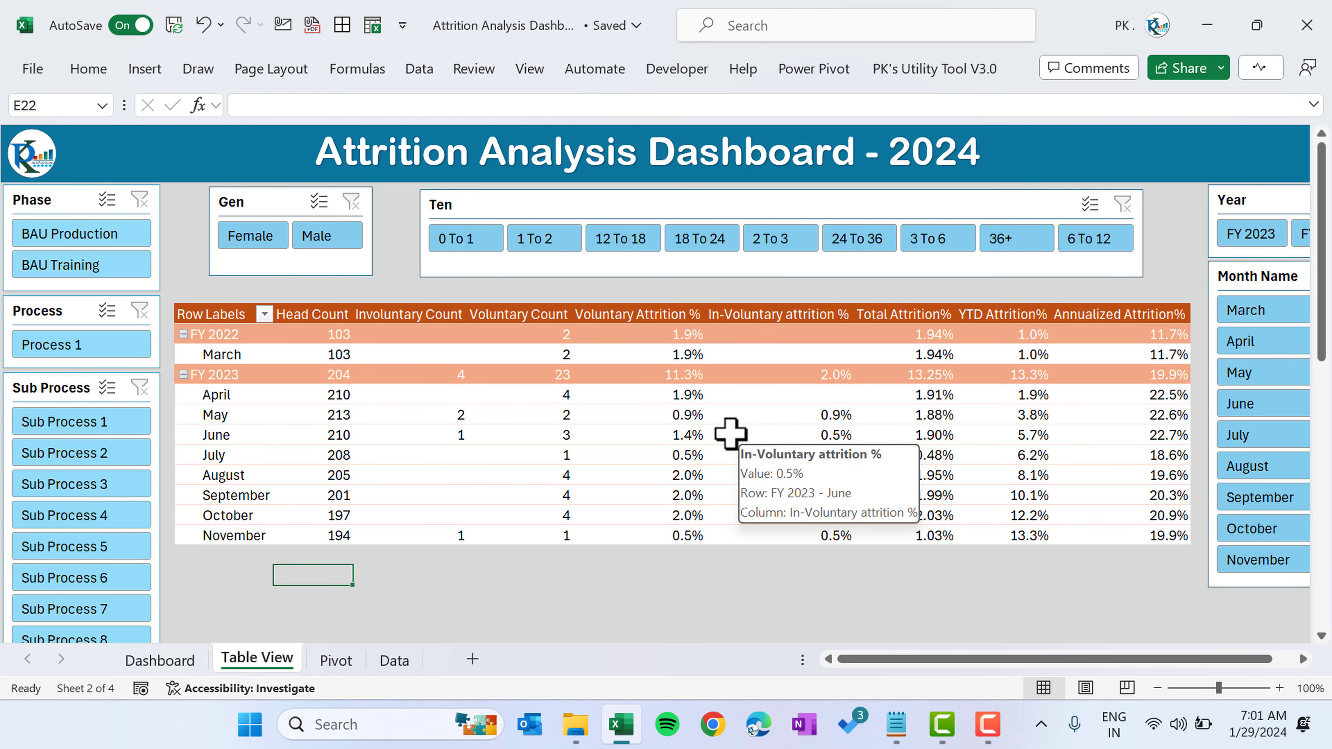
- Look over the supporting pivot tables on the Pivot sheet and hide that sheet
left_click(352, 667)
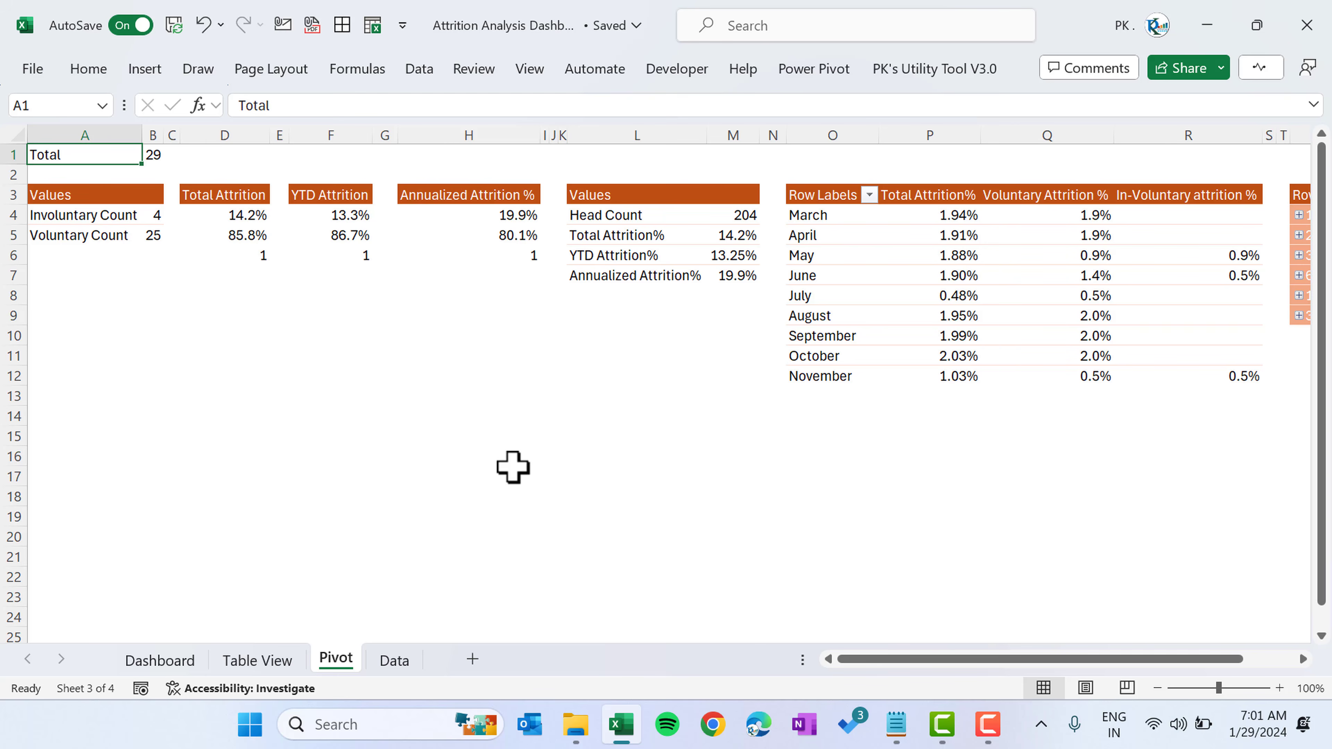
right_click(332, 639)
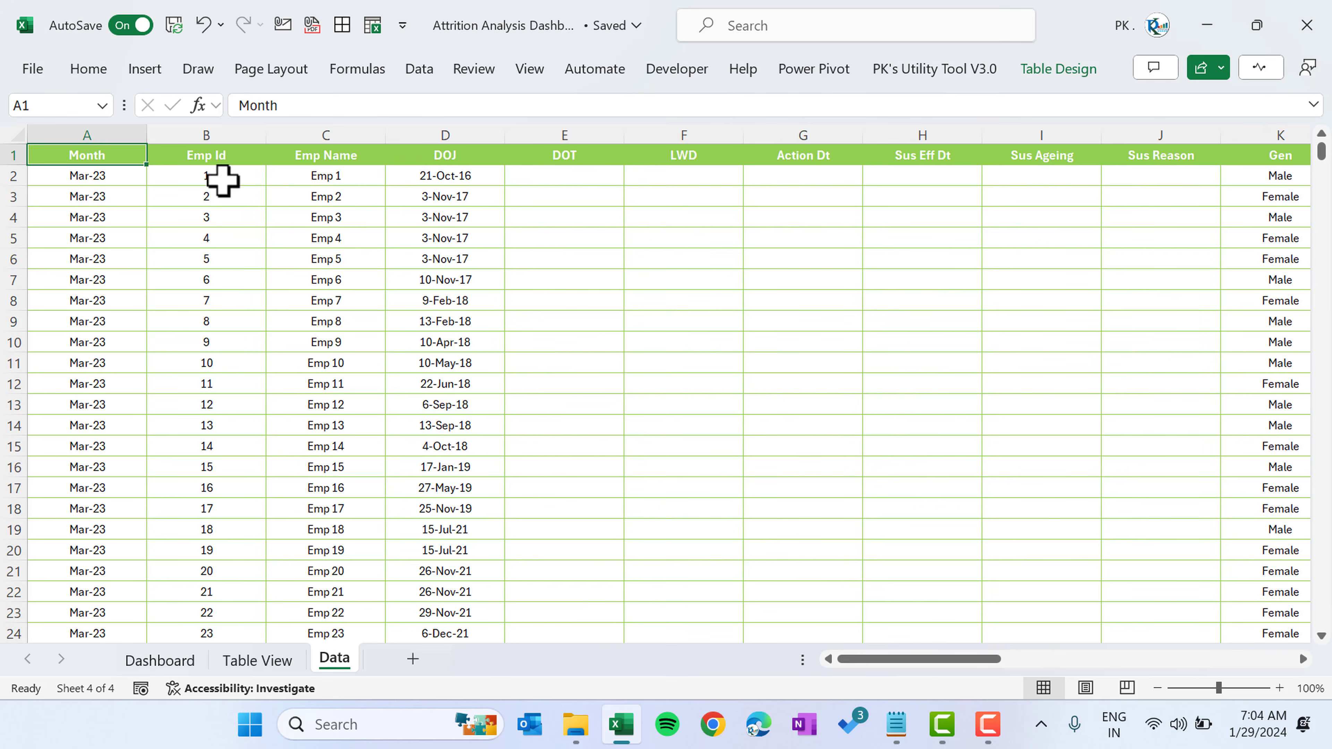
- Examine the header columns of the Data sheet from Month through Sup Id
left_click_drag(100, 153, 107, 279)
left_click(229, 151)
key("Right")
key("Right")
key("Right")
key("Right")
key("Right")
key("Right")
key("Right")
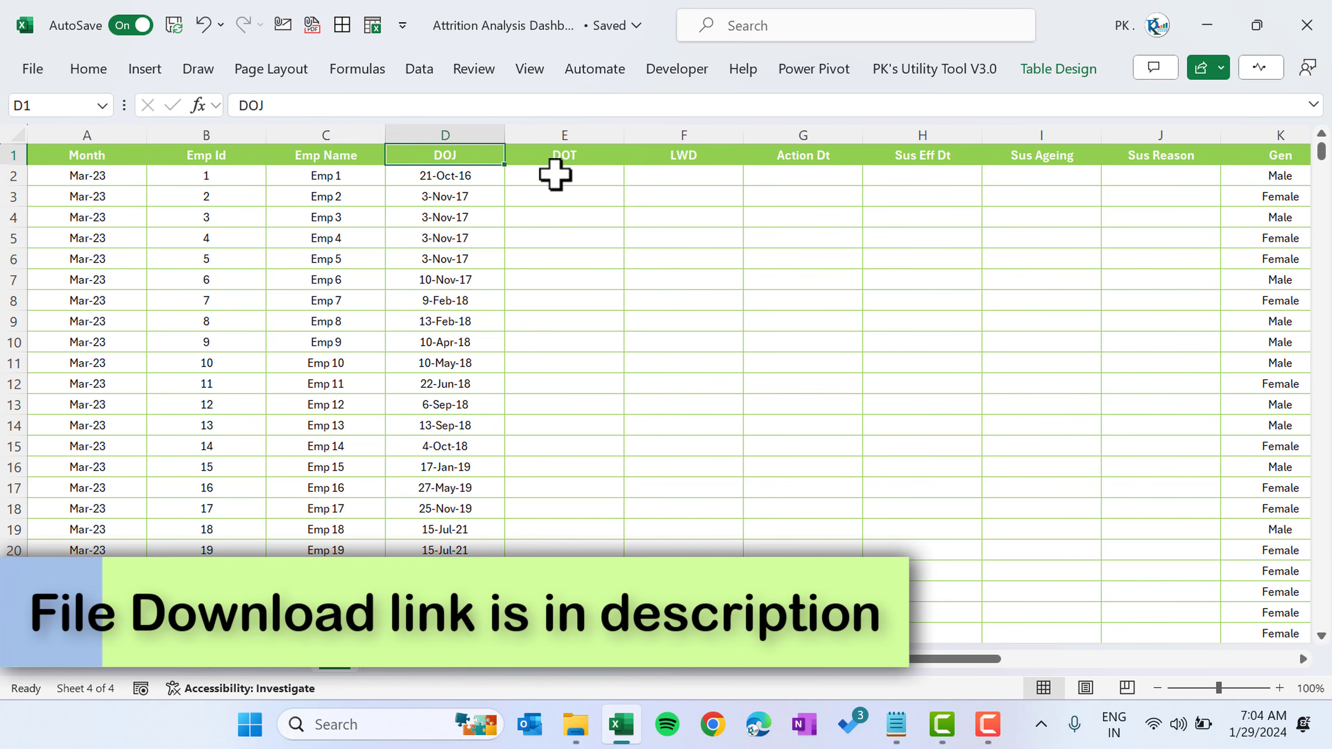
key("Right")
key("Right")
key("Right")
key("Right")
key("Right")
key("Right")
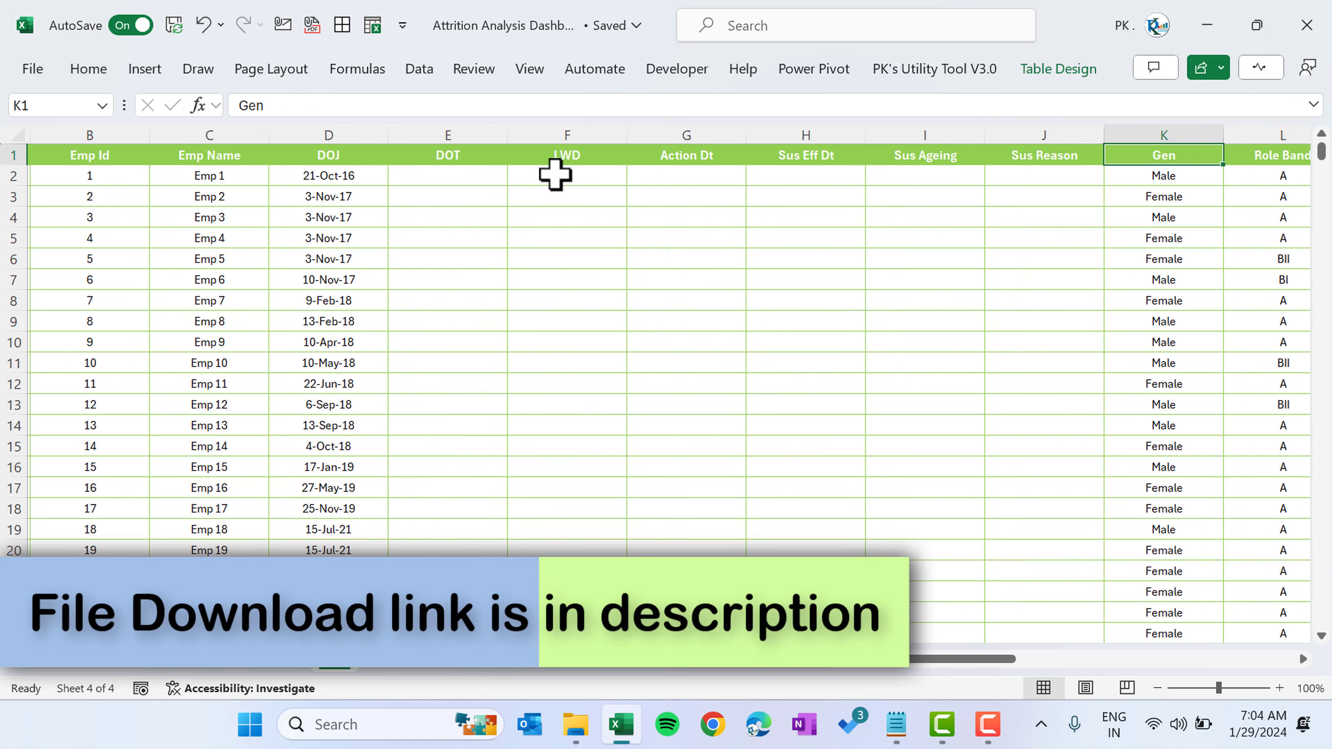
key("Right")
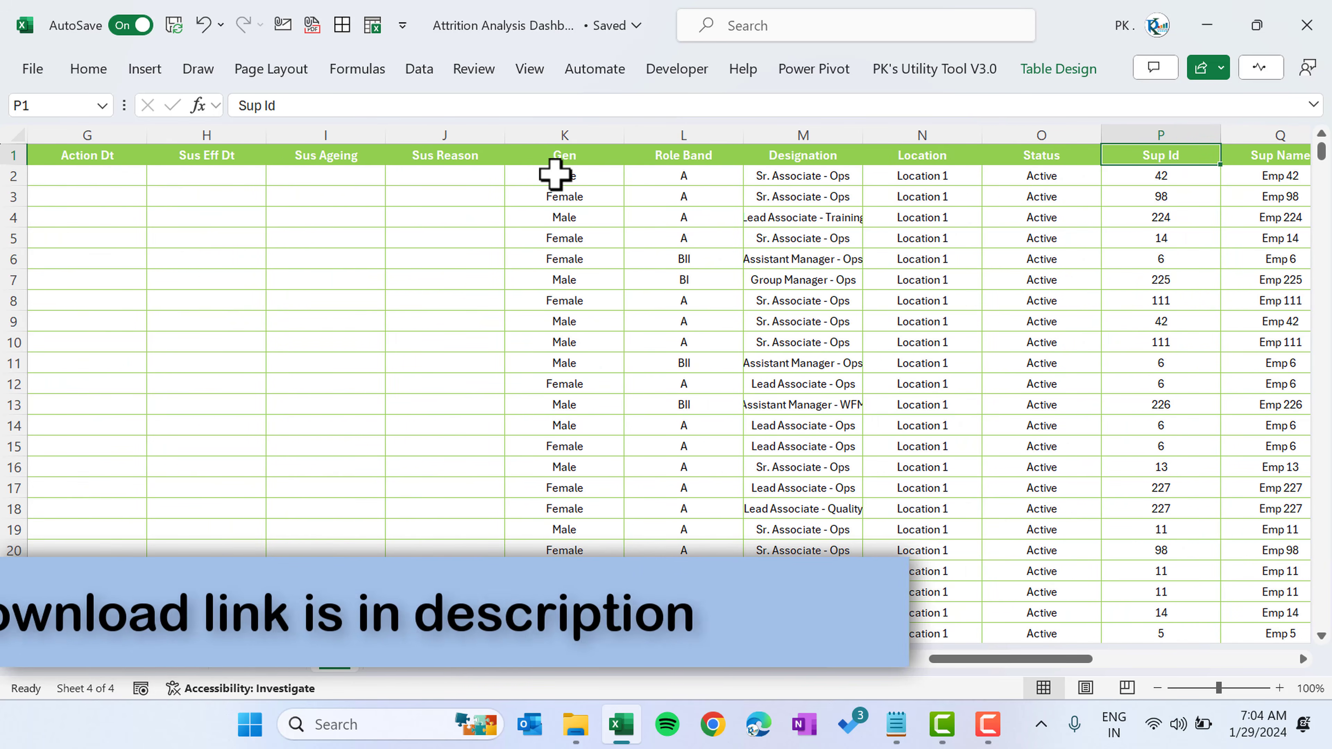
- Examine the Data sheet's columns from Gen through RsnCategory
left_click_drag(565, 163, 589, 223)
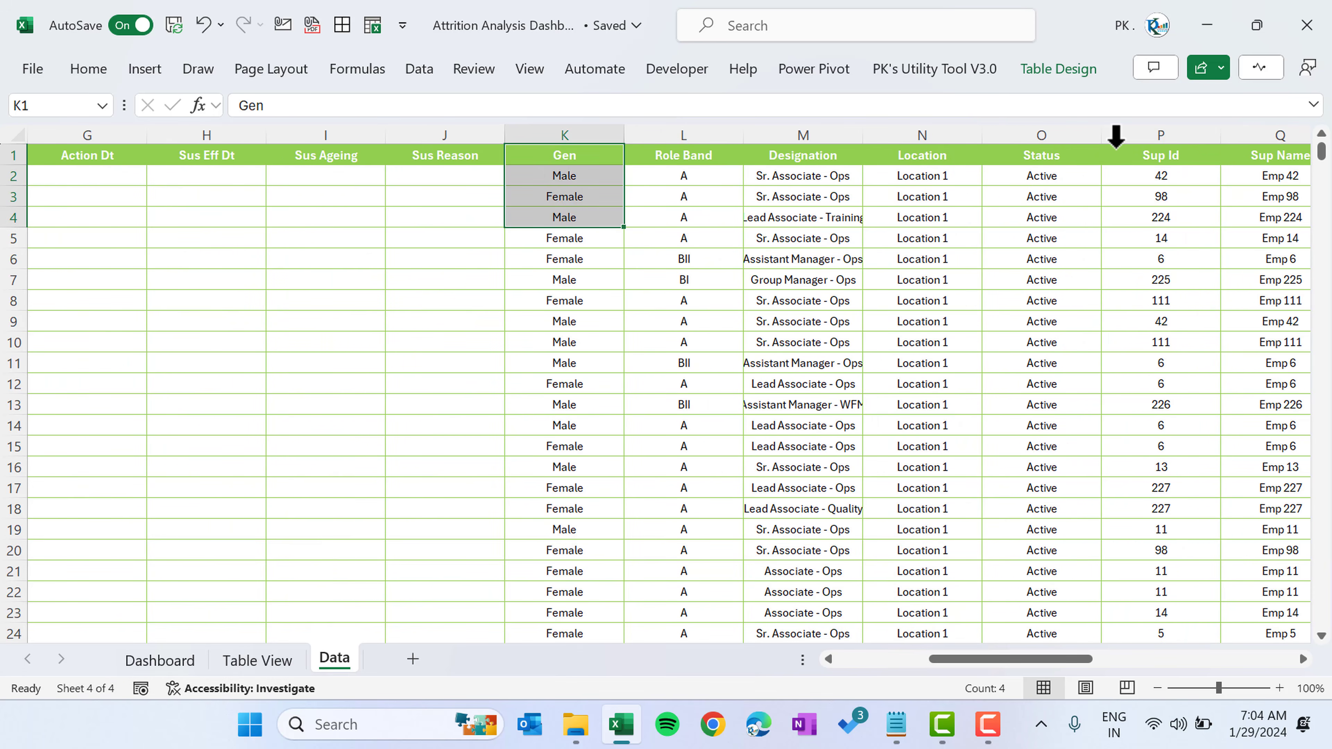
key("Right")
key("Right")
key("Right")
key("Right")
key("Right")
key("Right")
key("Right")
key("Right")
key("Right")
key("Left")
key("Left")
key("Left")
key("Left")
key("Left")
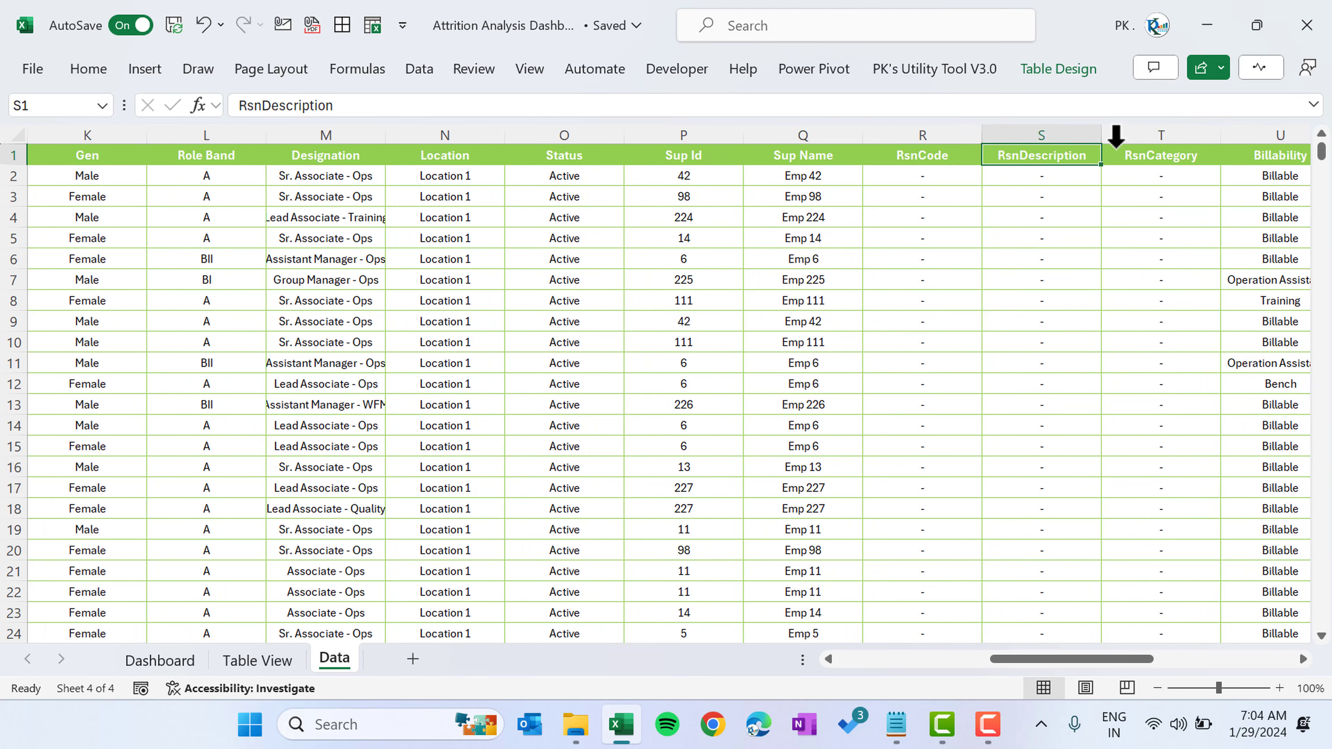
key("Right")
key("Right")
key("Right")
key("Right")
key("Right")
key("Right")
key("Right")
key("Right")
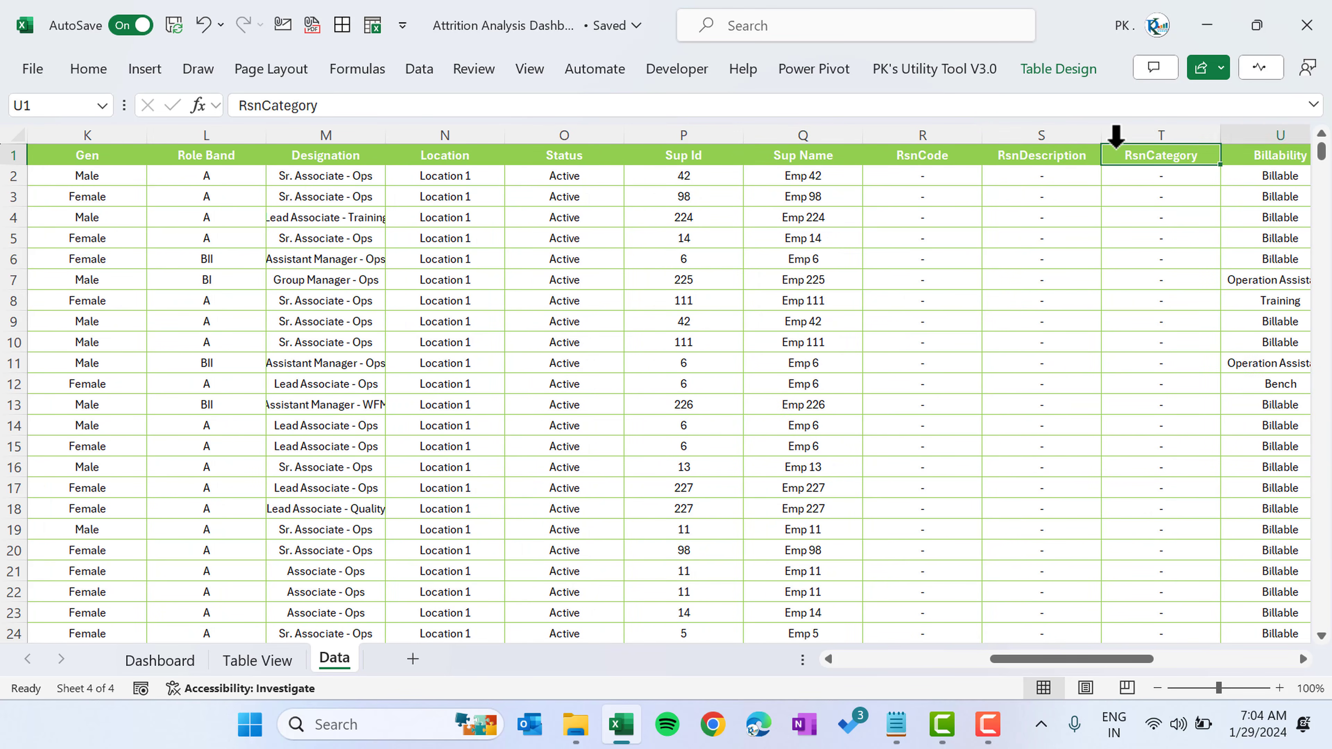
key("Left")
key("Left")
key("Left")
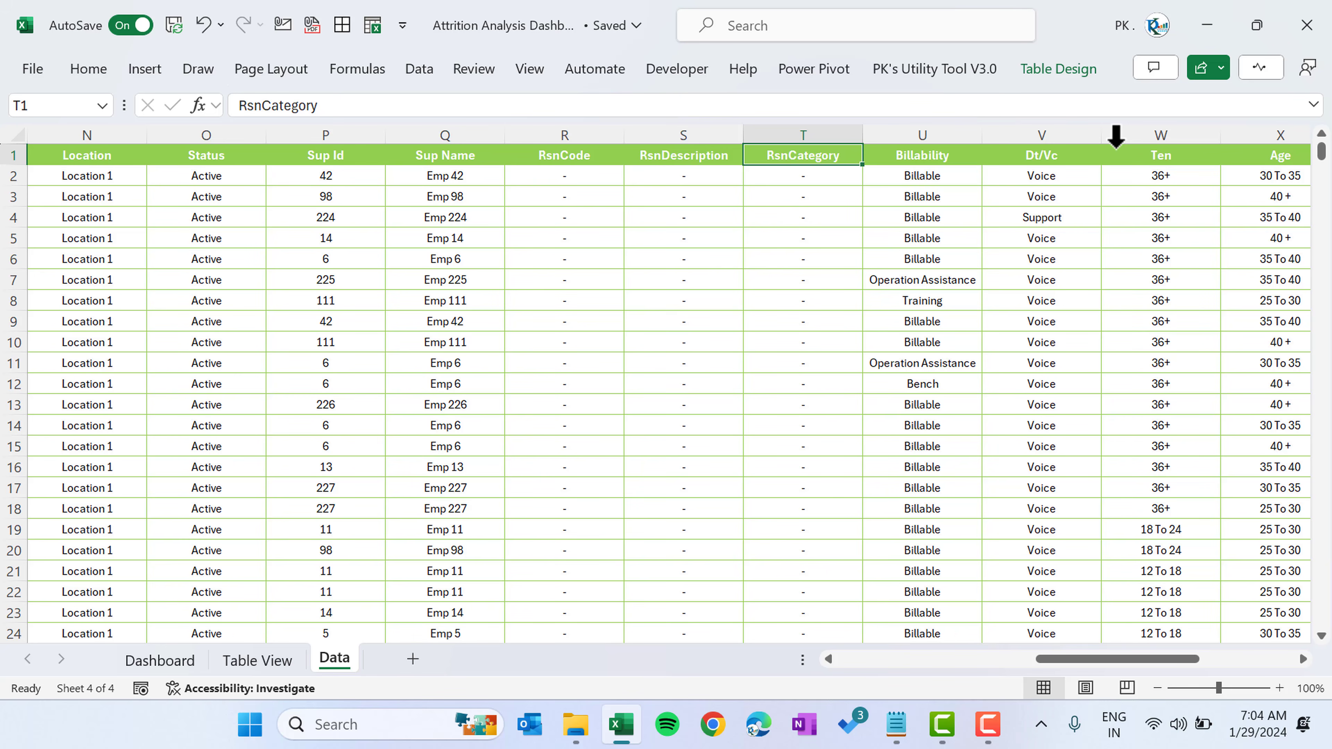
- Show the table's filter buttons and view the filter values of the RsnCategory column
key("ctrl+shift+l")
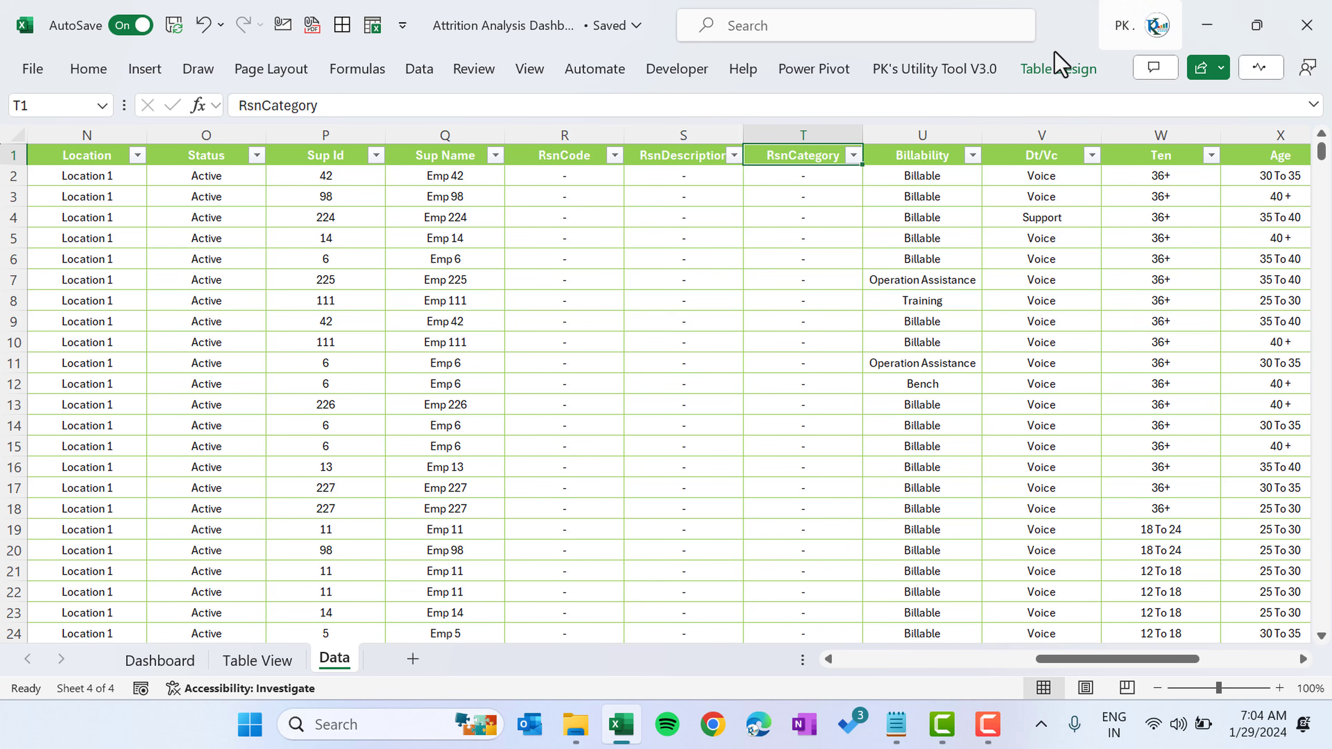
left_click(853, 155)
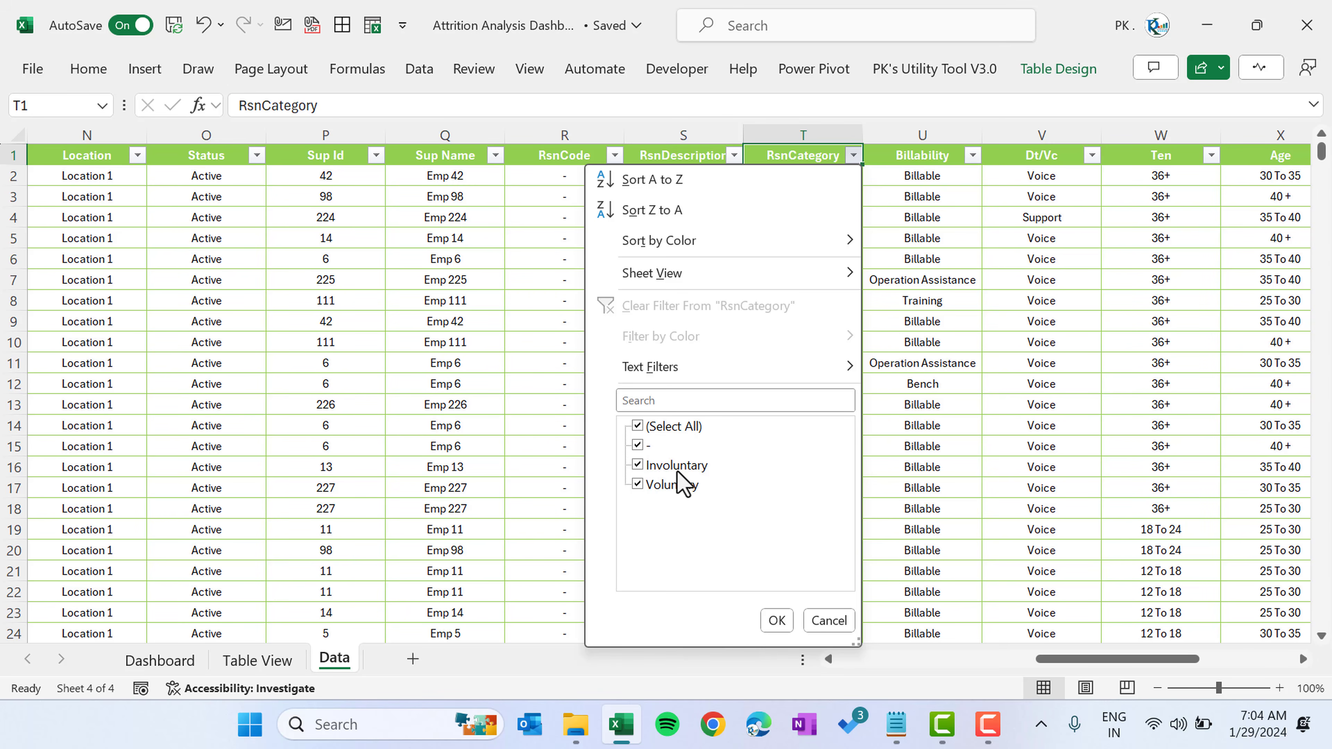
key("Escape")
- Examine the Data sheet's columns from Billability through Sub Process
key("Right")
key("Right")
key("Right")
key("Right")
key("Right")
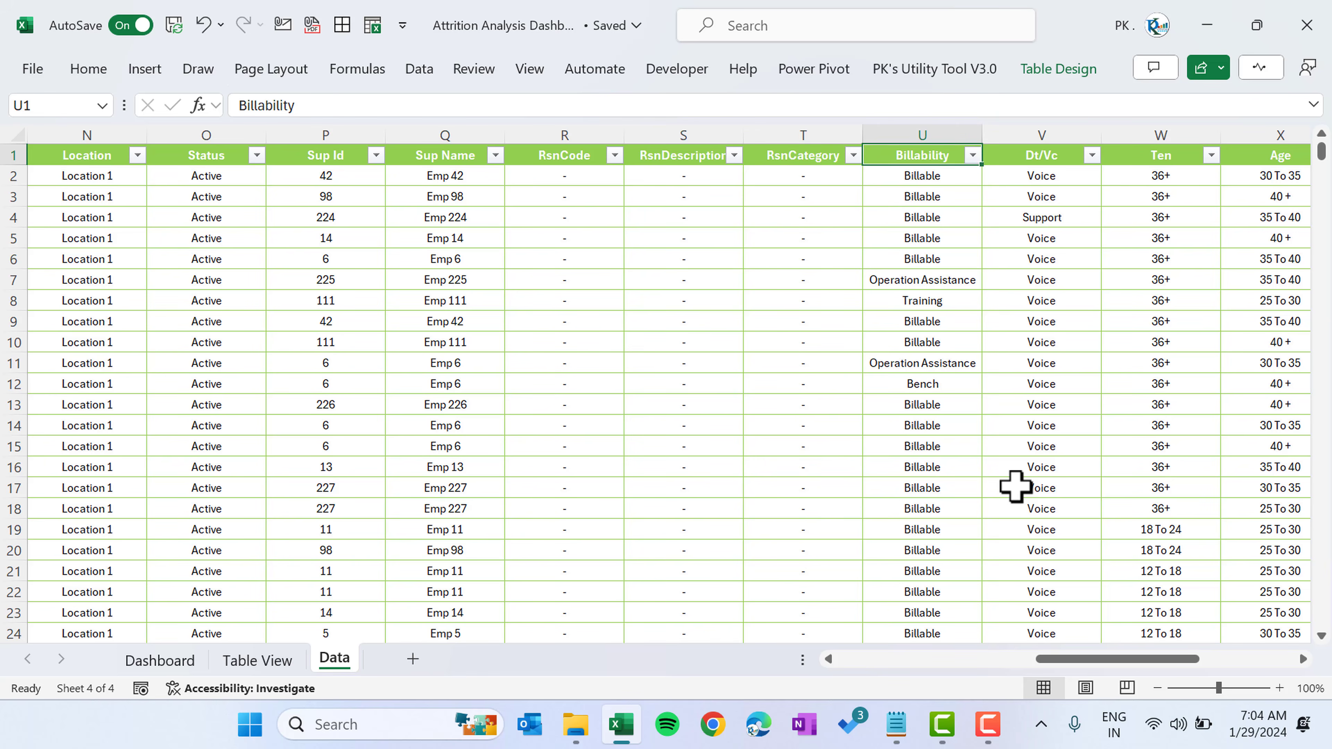
key("Right")
key("Right")
key("Right")
key("Right")
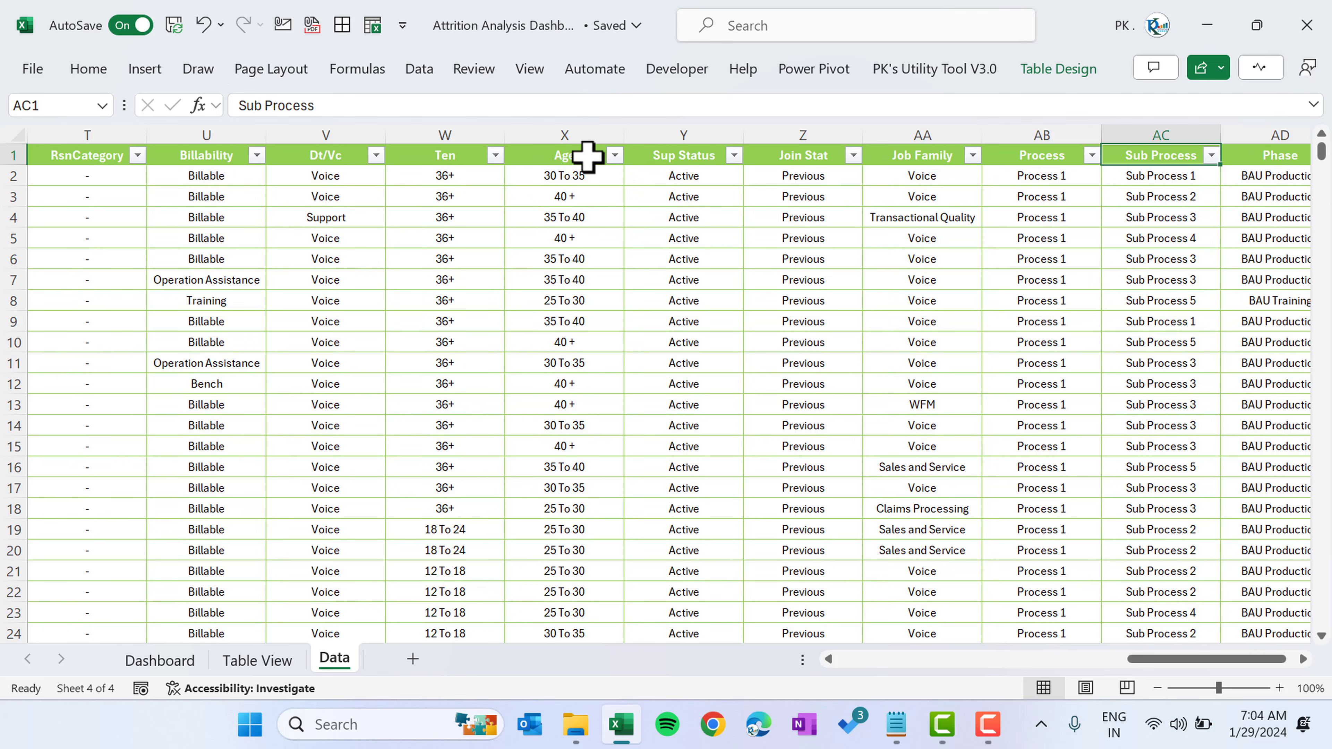
- View the filter values of the Ten column and inspect the Phase and Process columns
left_click(495, 155)
key("Escape")
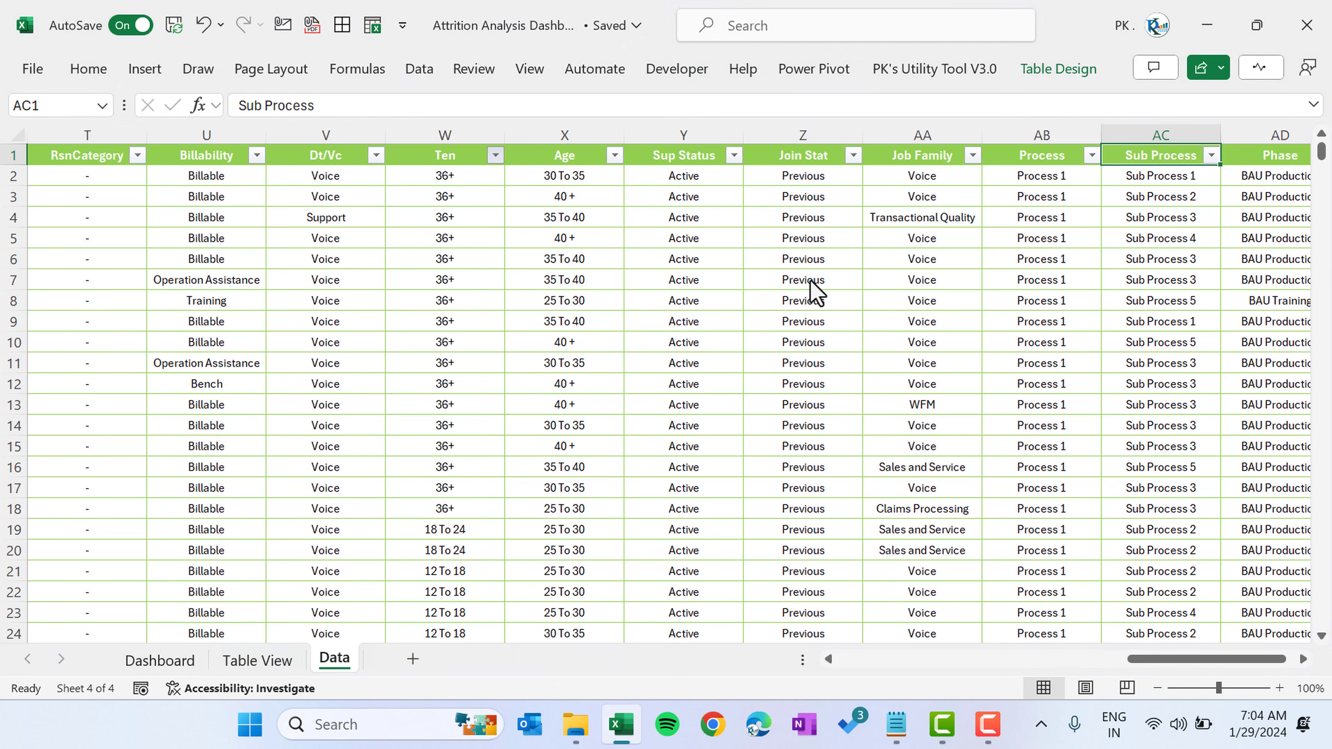
key("Right")
key("Right")
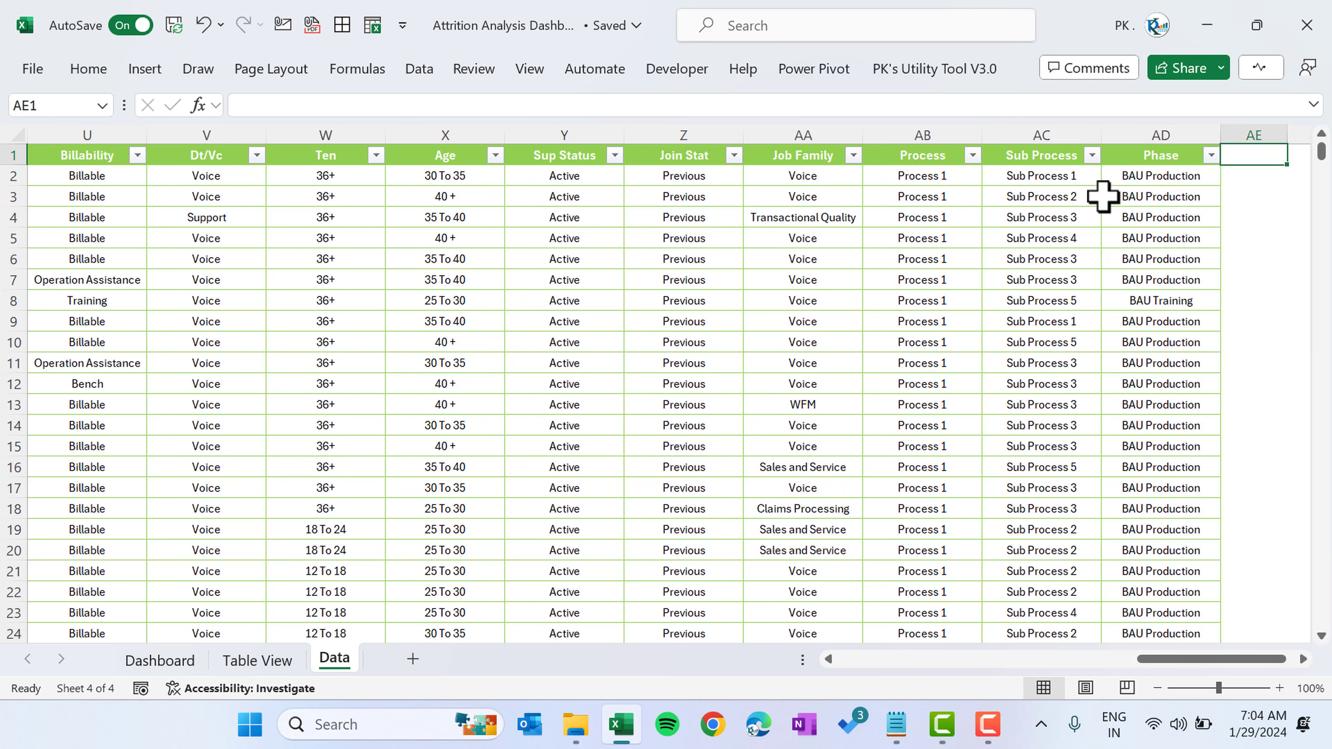
left_click(1133, 176)
left_click(952, 173)
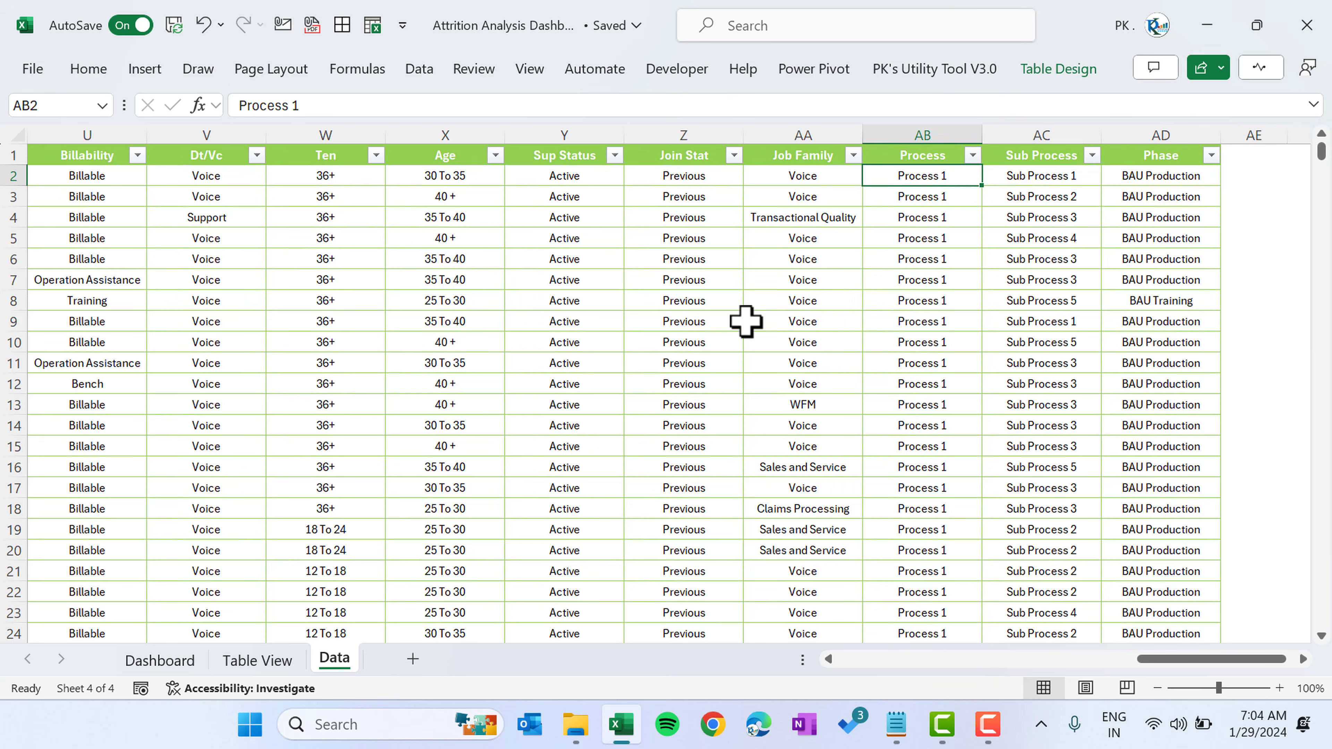
- Return to the Dashboard sheet's header and deselect the tenure chart
left_click(162, 662)
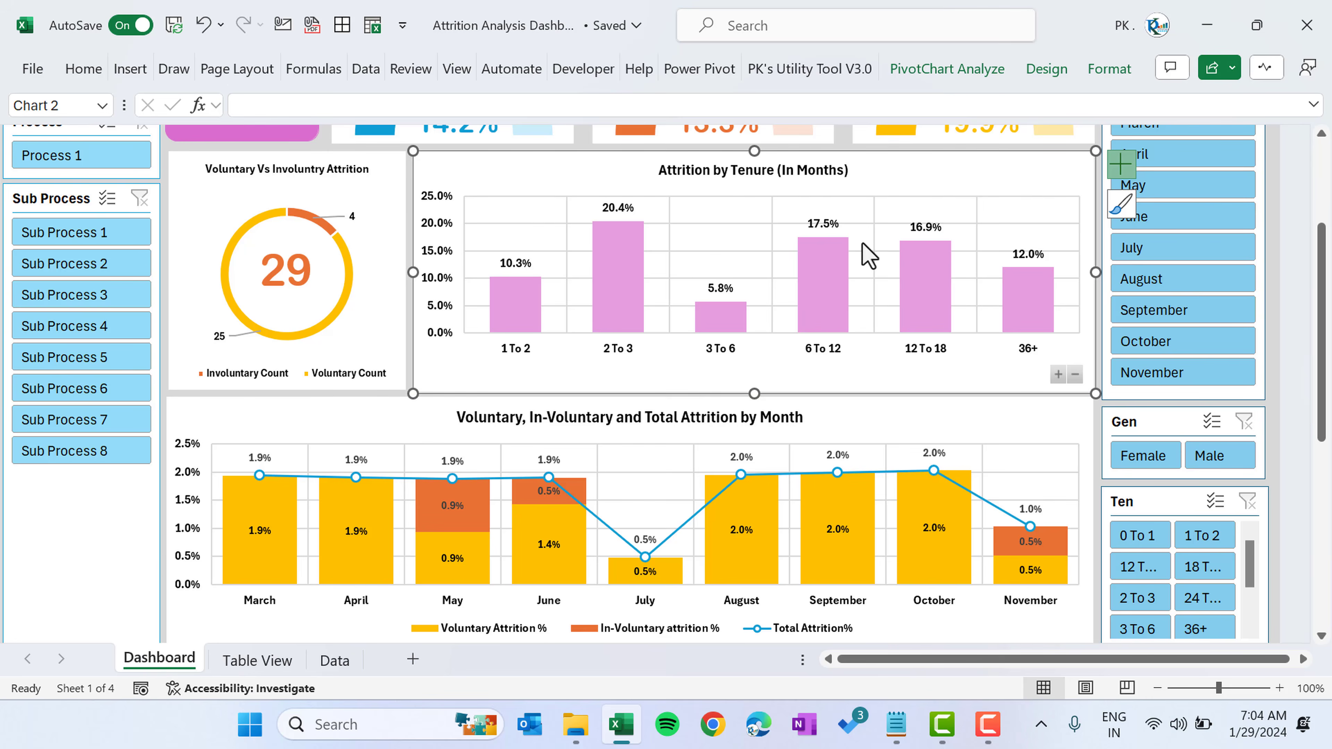
scroll(1070, 262, "up", 5)
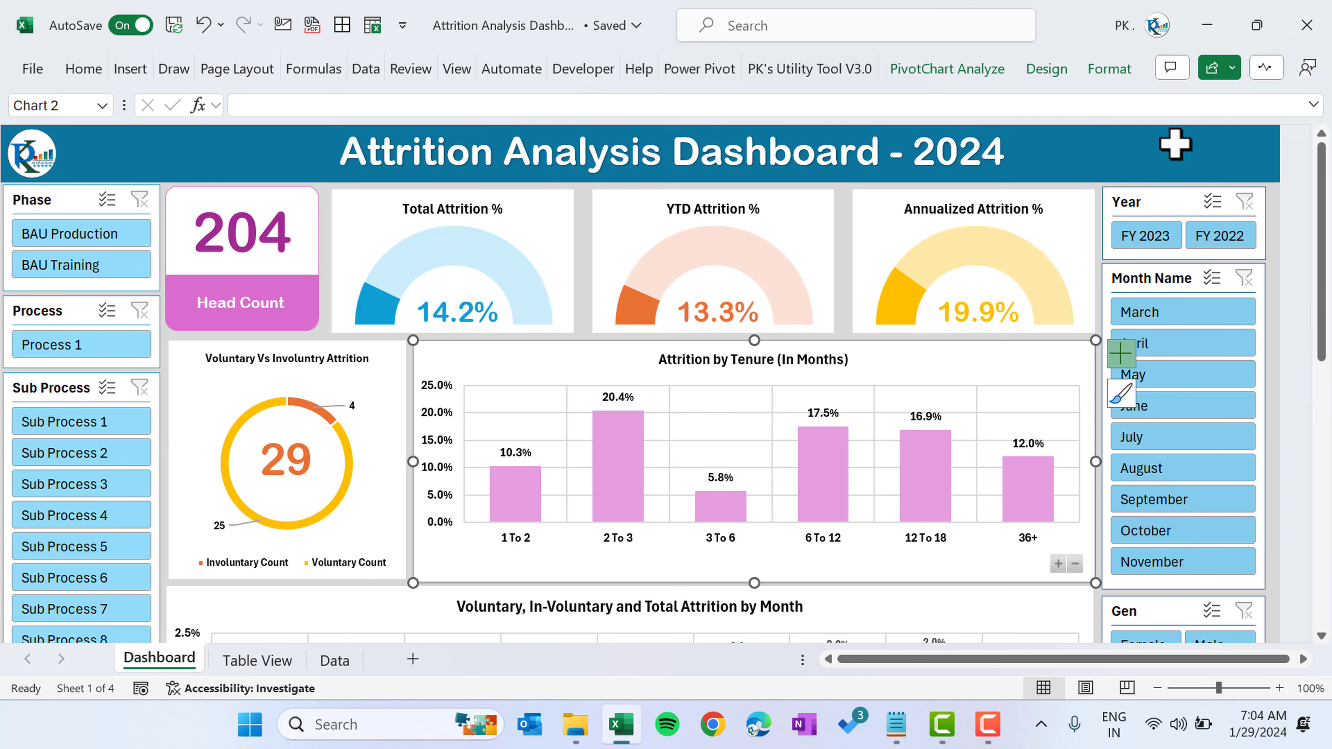
left_click(1201, 144)
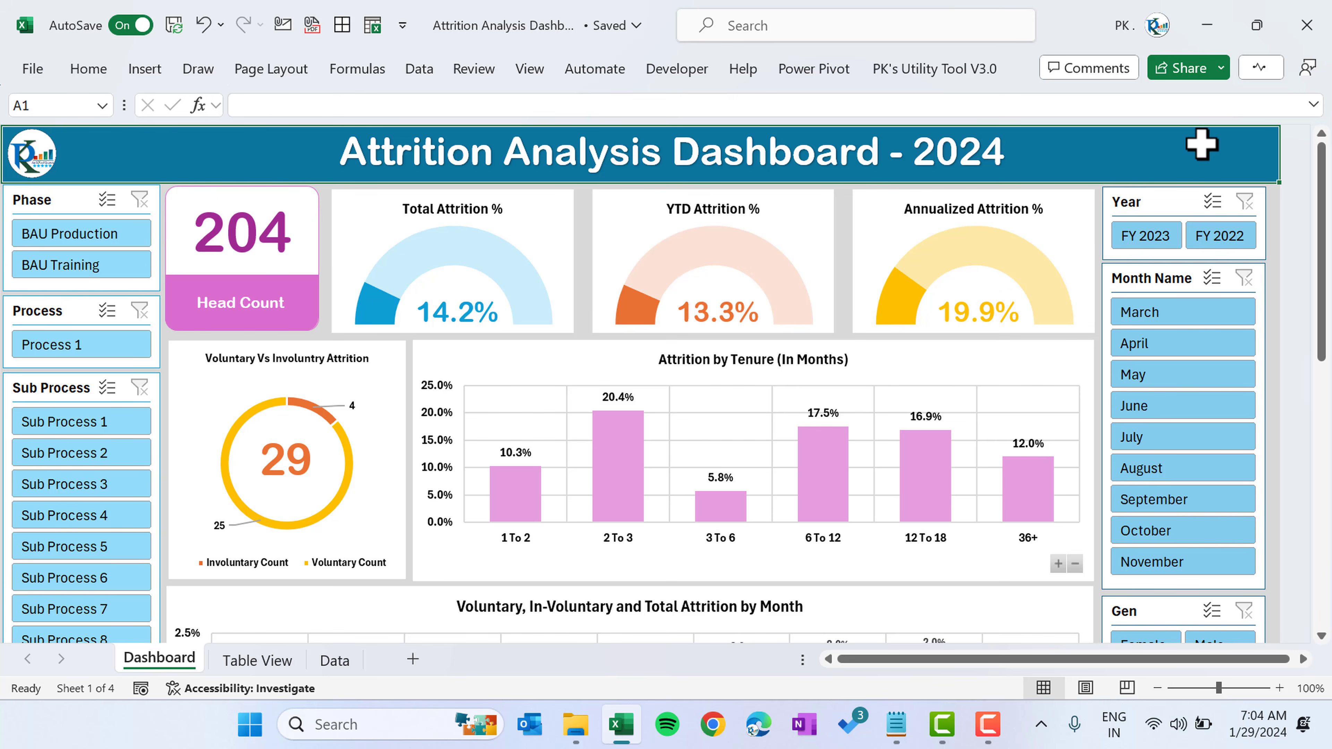
- Turn off the filter buttons of the table on the Data sheet
left_click(334, 660)
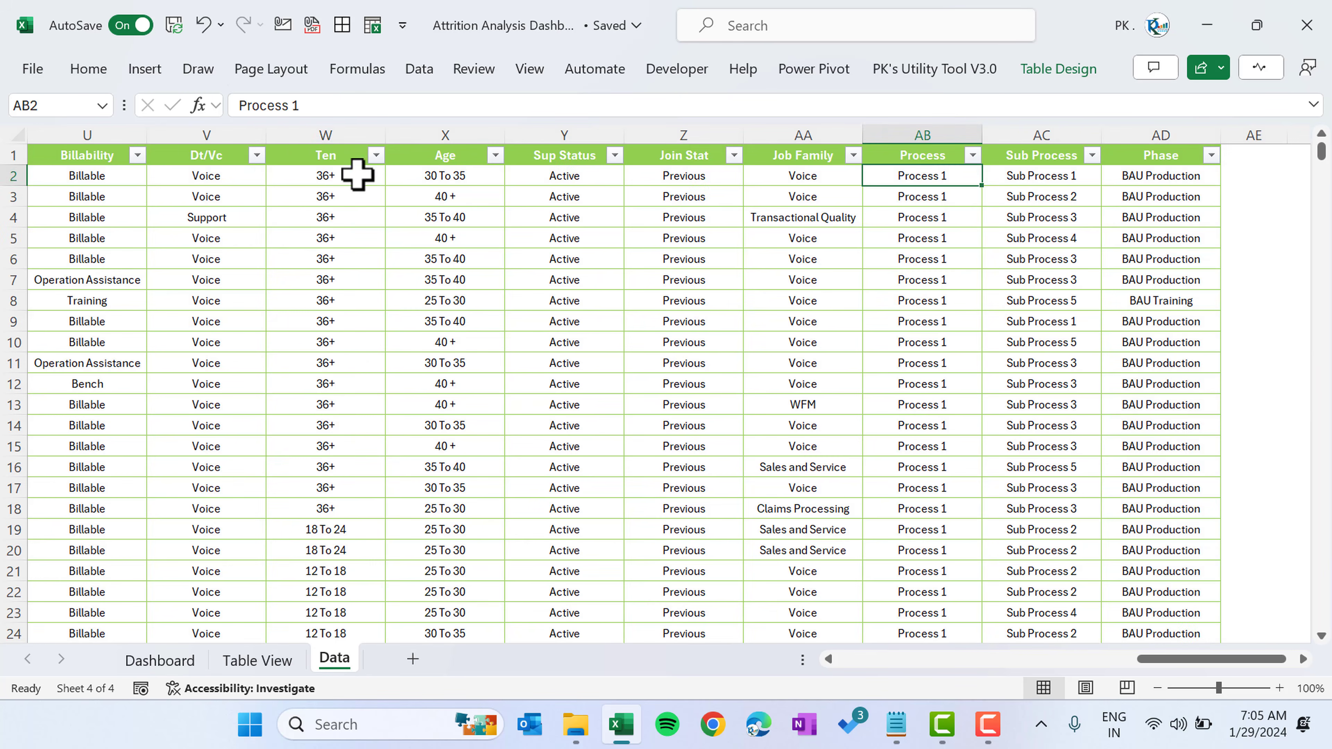
left_click(351, 155)
key("ctrl+shift+l")
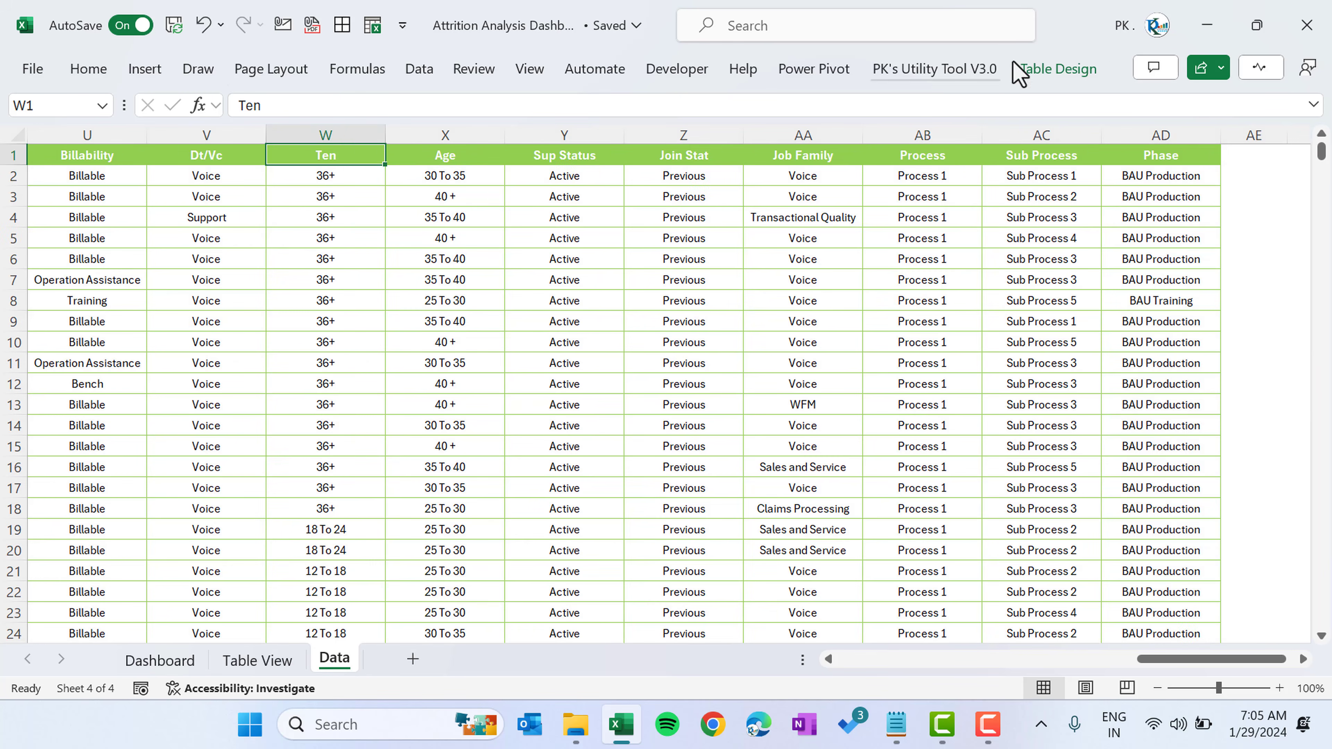
- Check the table's design settings and copy the entire table with its headers from the Data sheet
left_click(1054, 68)
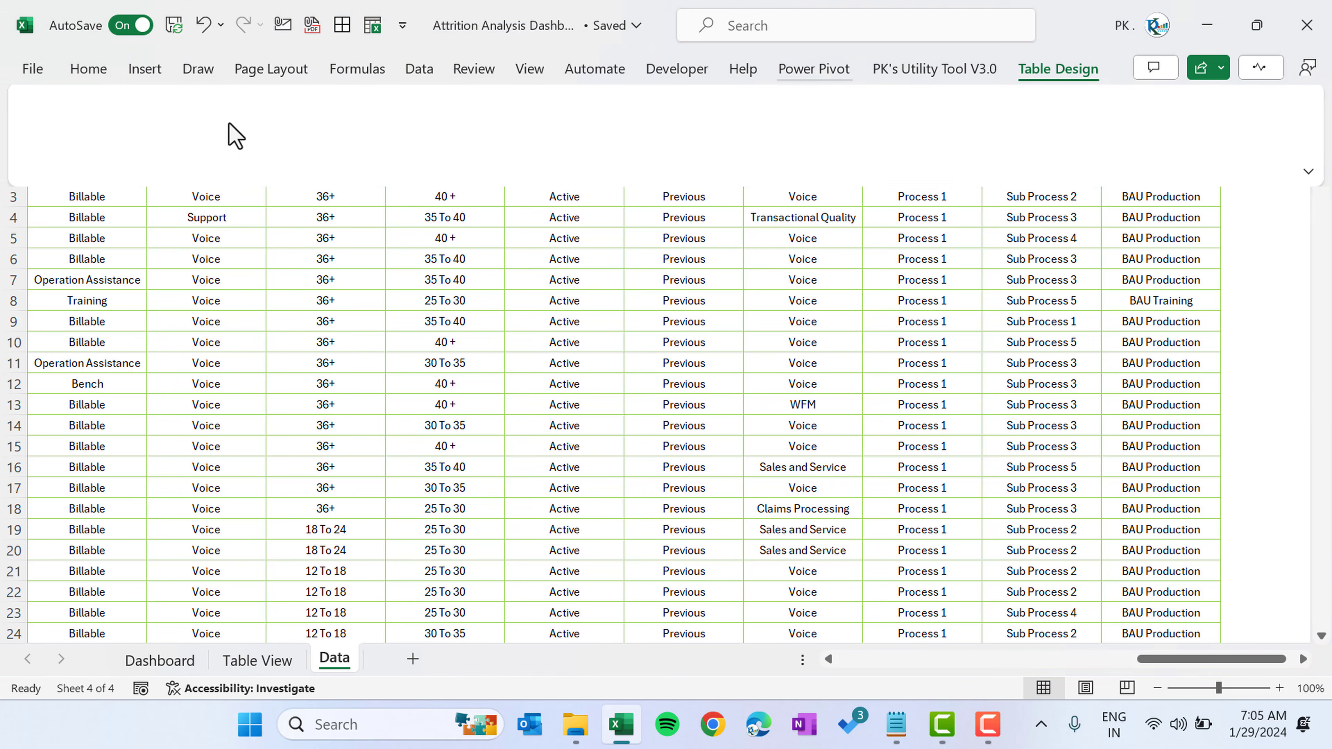
left_click(751, 369)
key("ctrl+a")
key("ctrl+c")
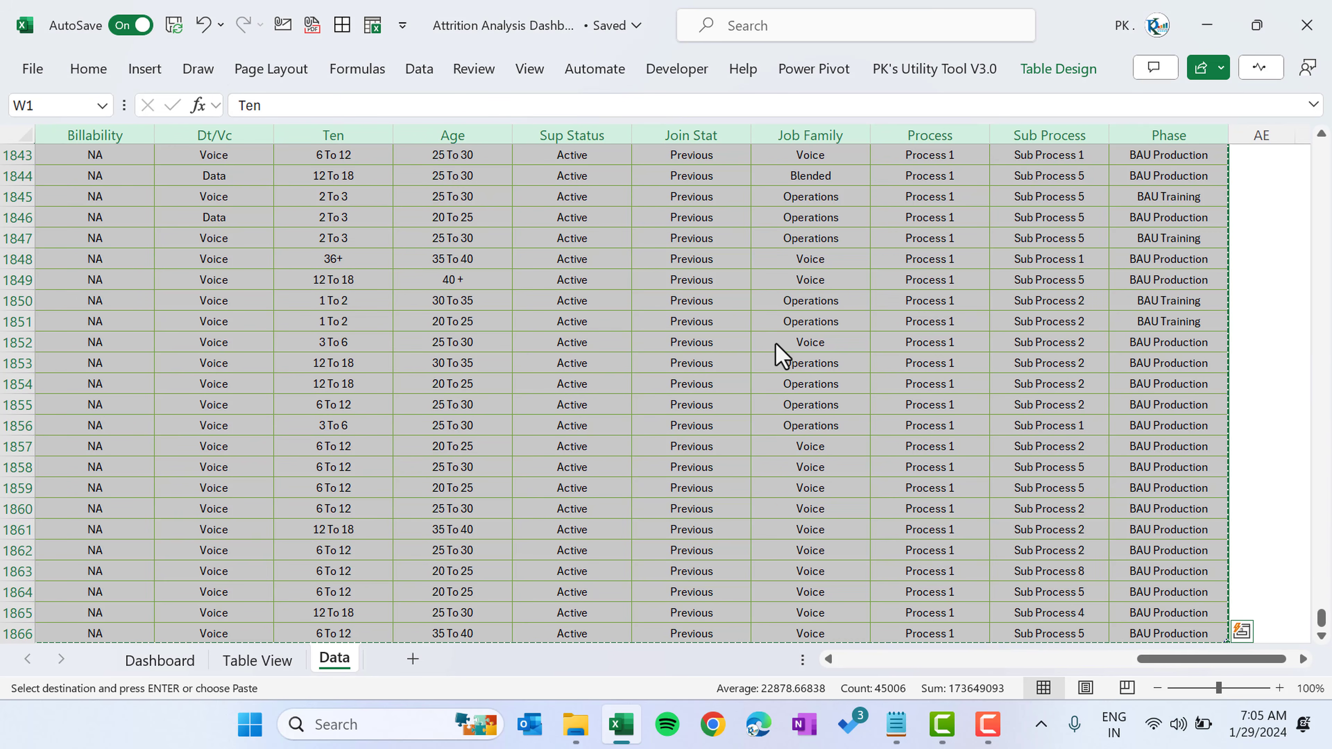
- Create a new blank workbook and paste the copied table at cell A1 of Sheet1
key("ctrl+n")
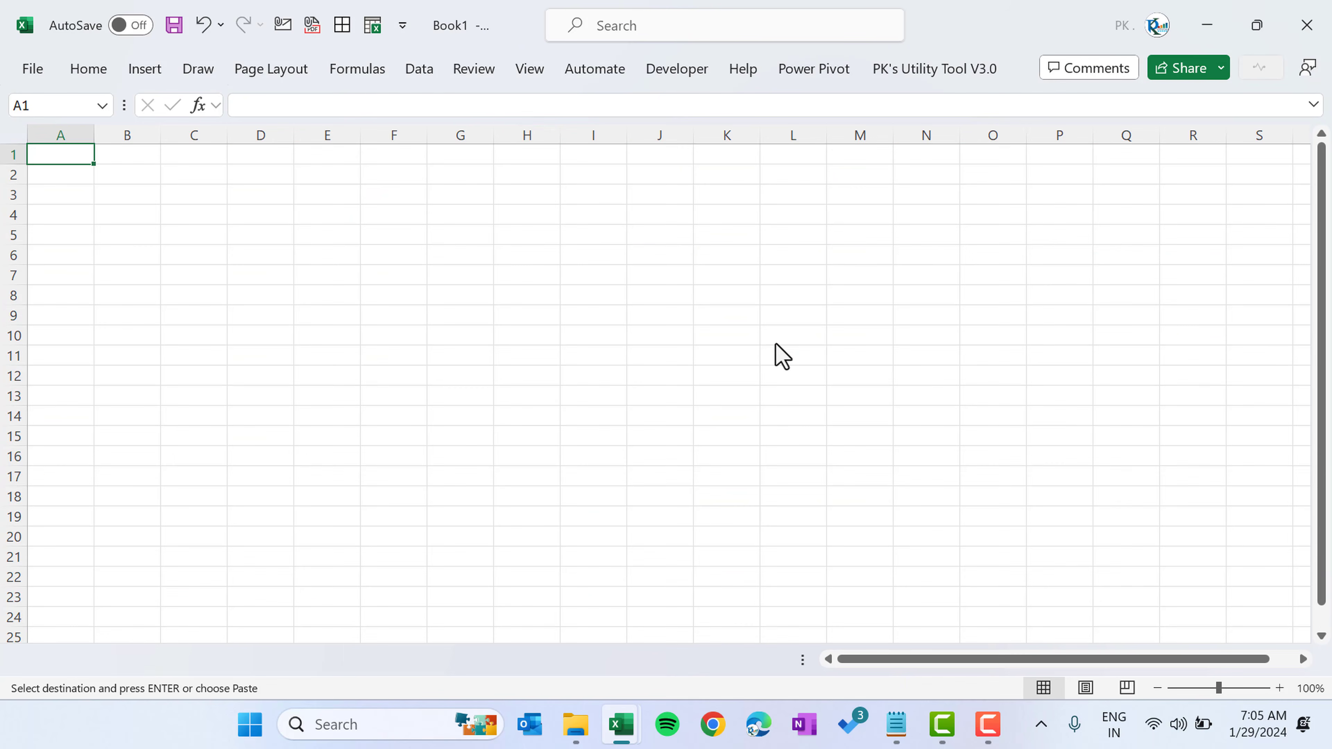
key("ctrl+a")
key("ctrl+v")
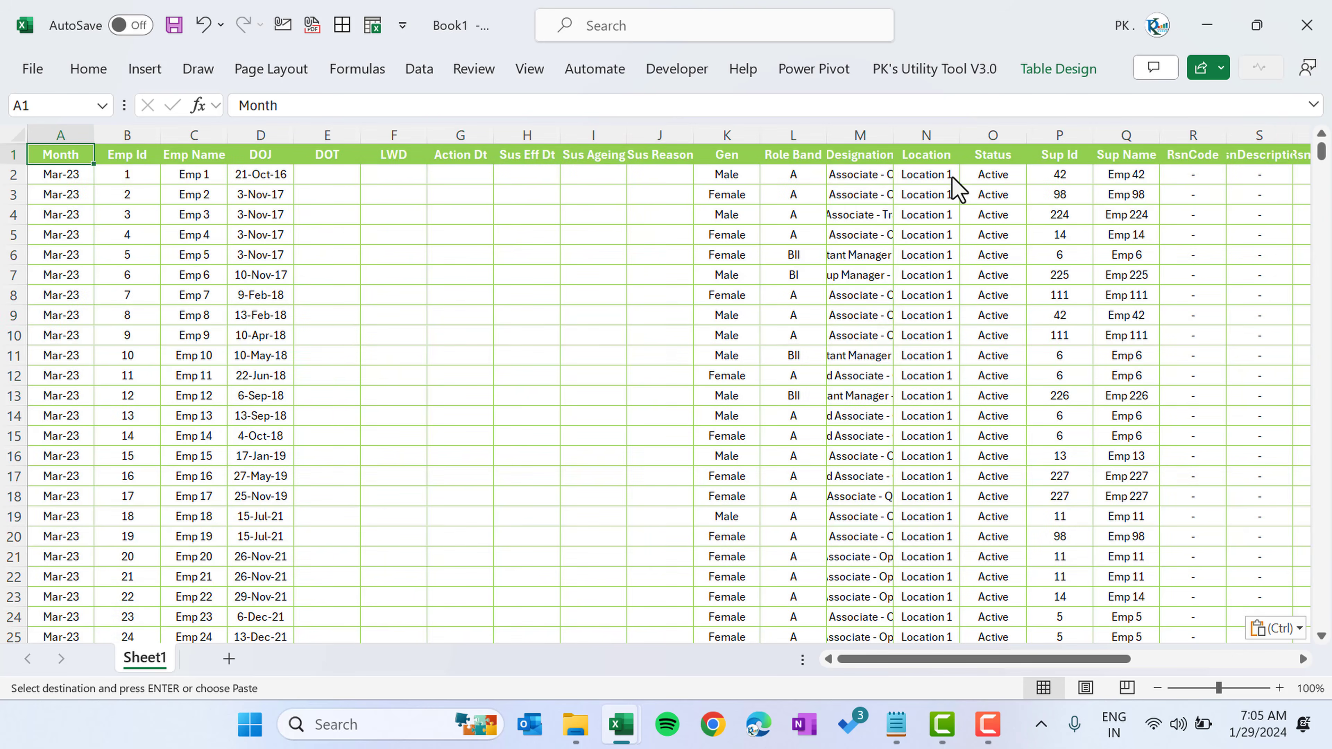
key("ctrl+Right")
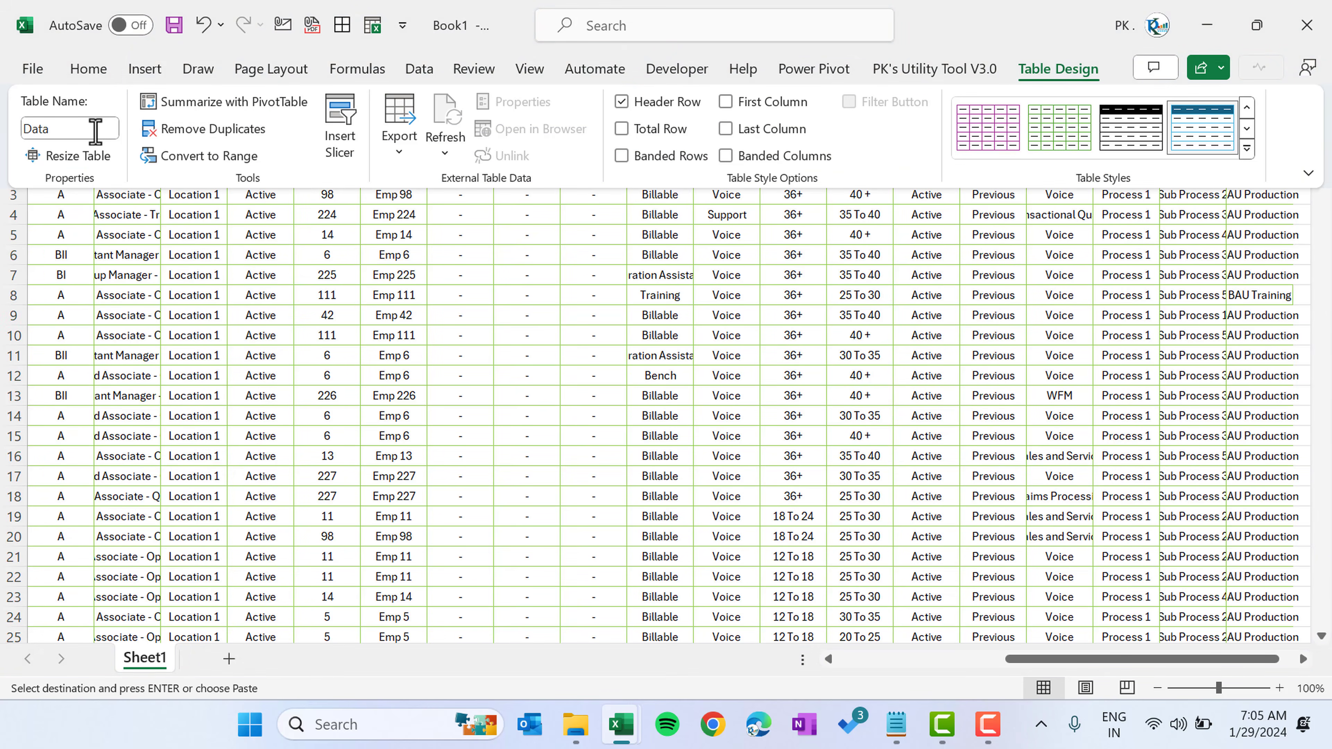
- Rename the new workbook's Sheet1 as Data
left_click(970, 270)
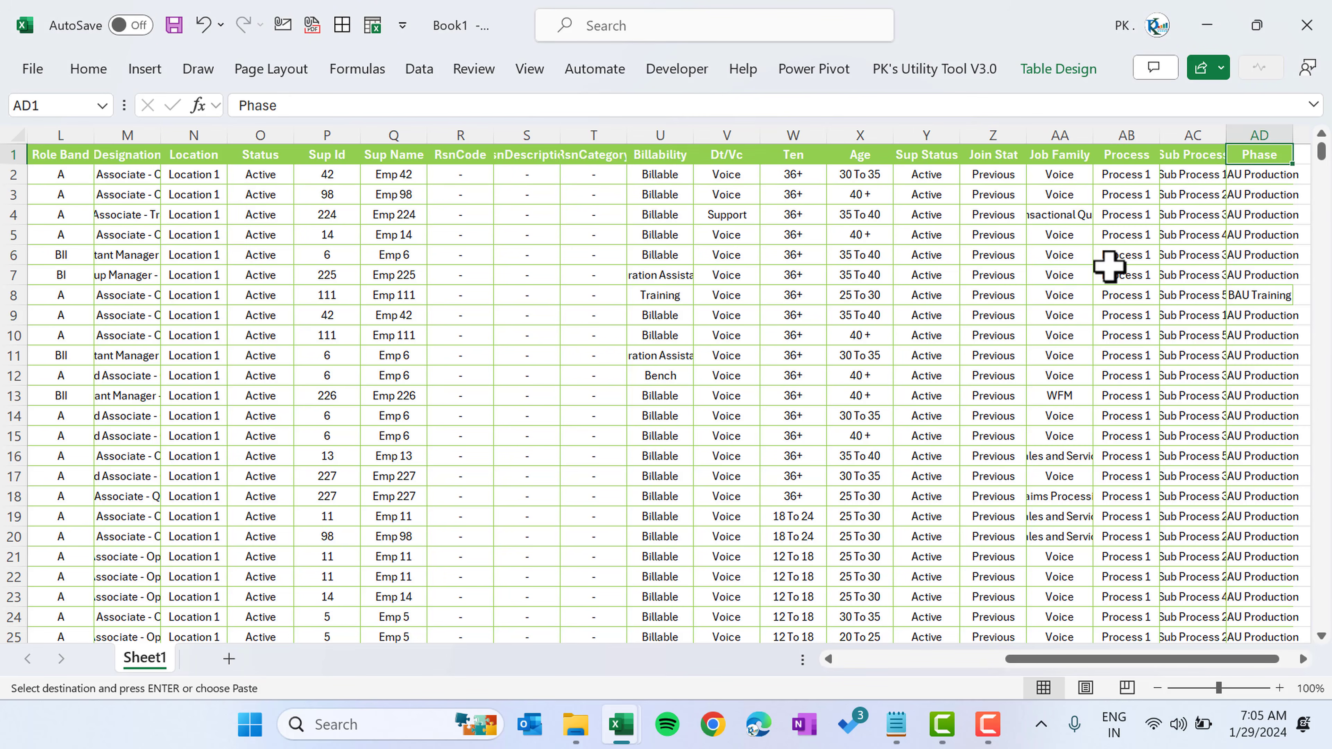
key("ctrl")
left_click(155, 652)
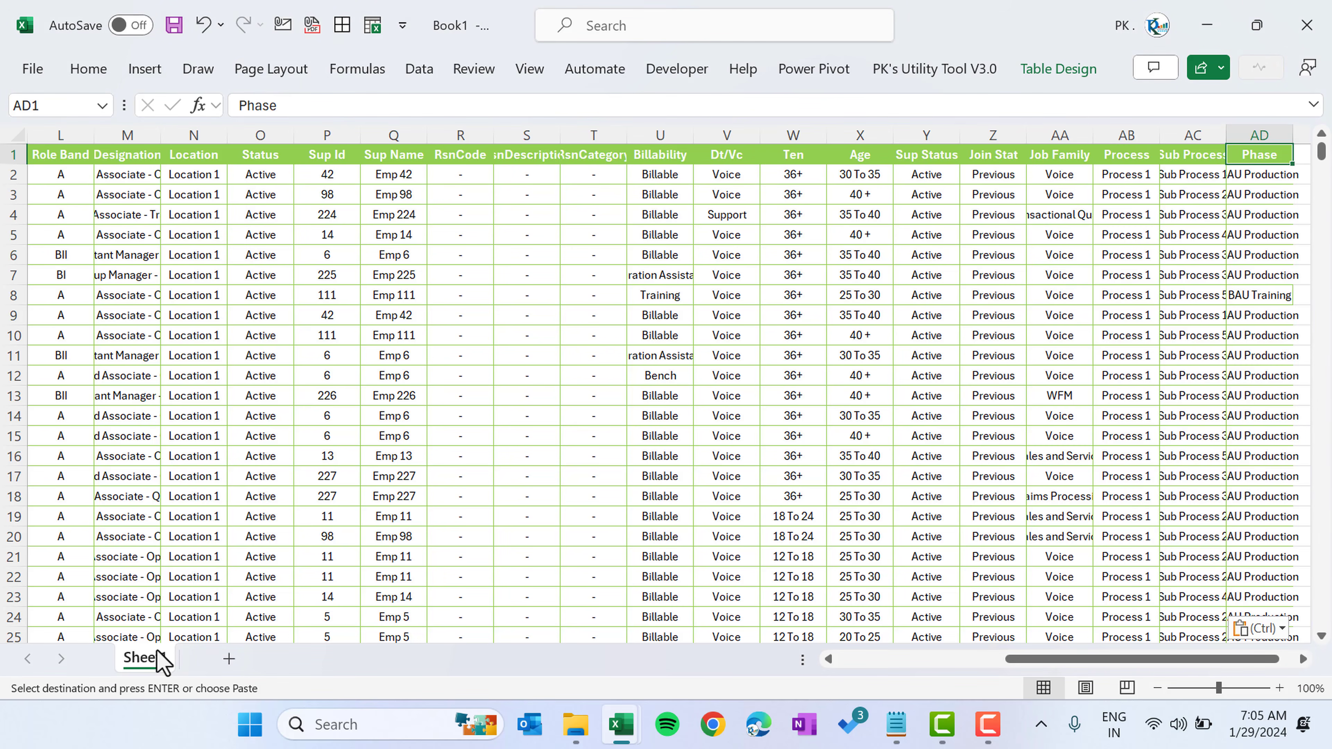
double_click(160, 658)
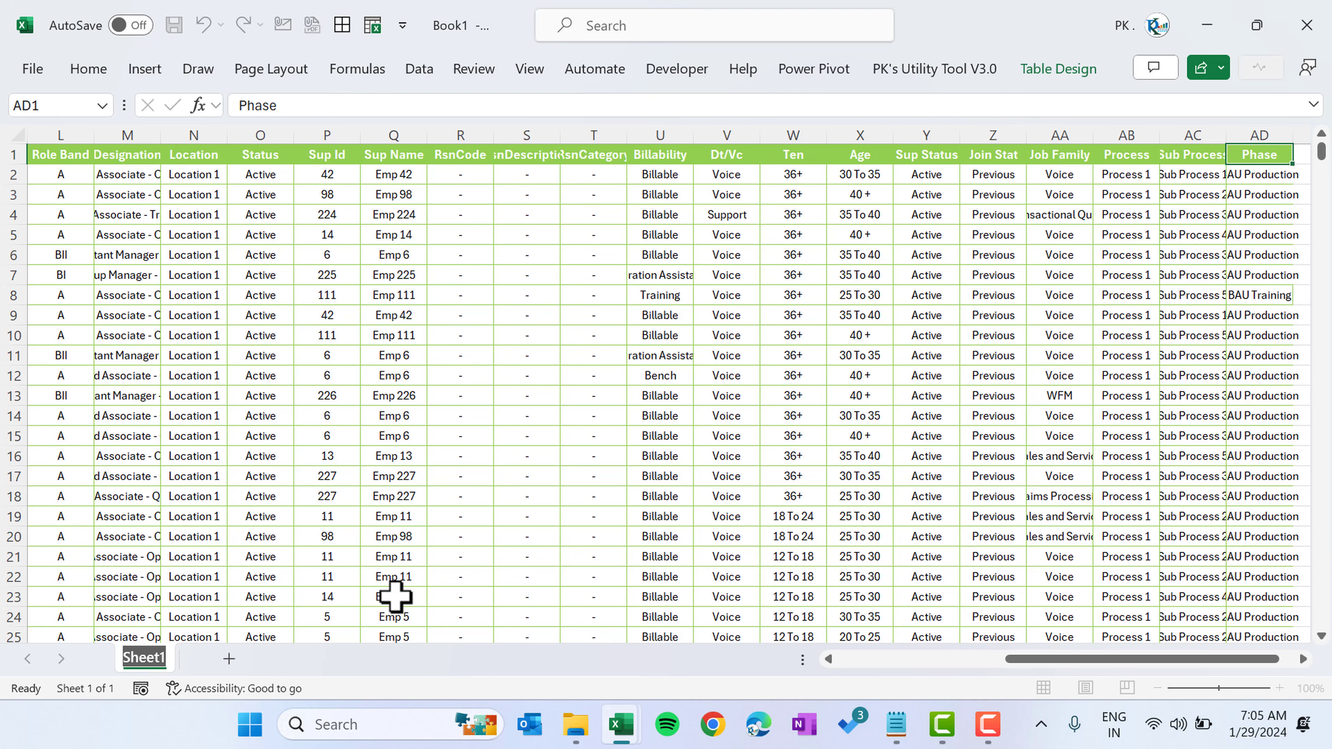
key("Return")
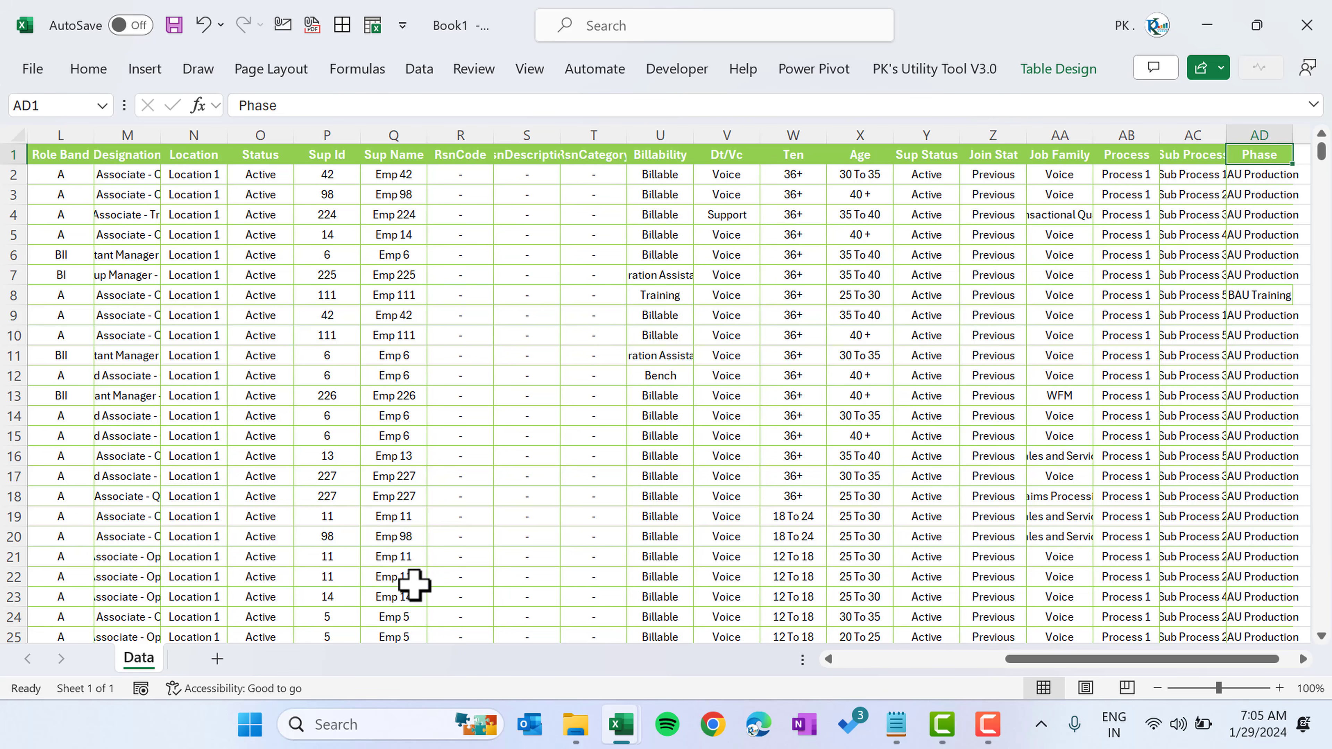
- Add the Data table to the Power Pivot data model and widen its Month column to show the full dates
left_click(650, 173)
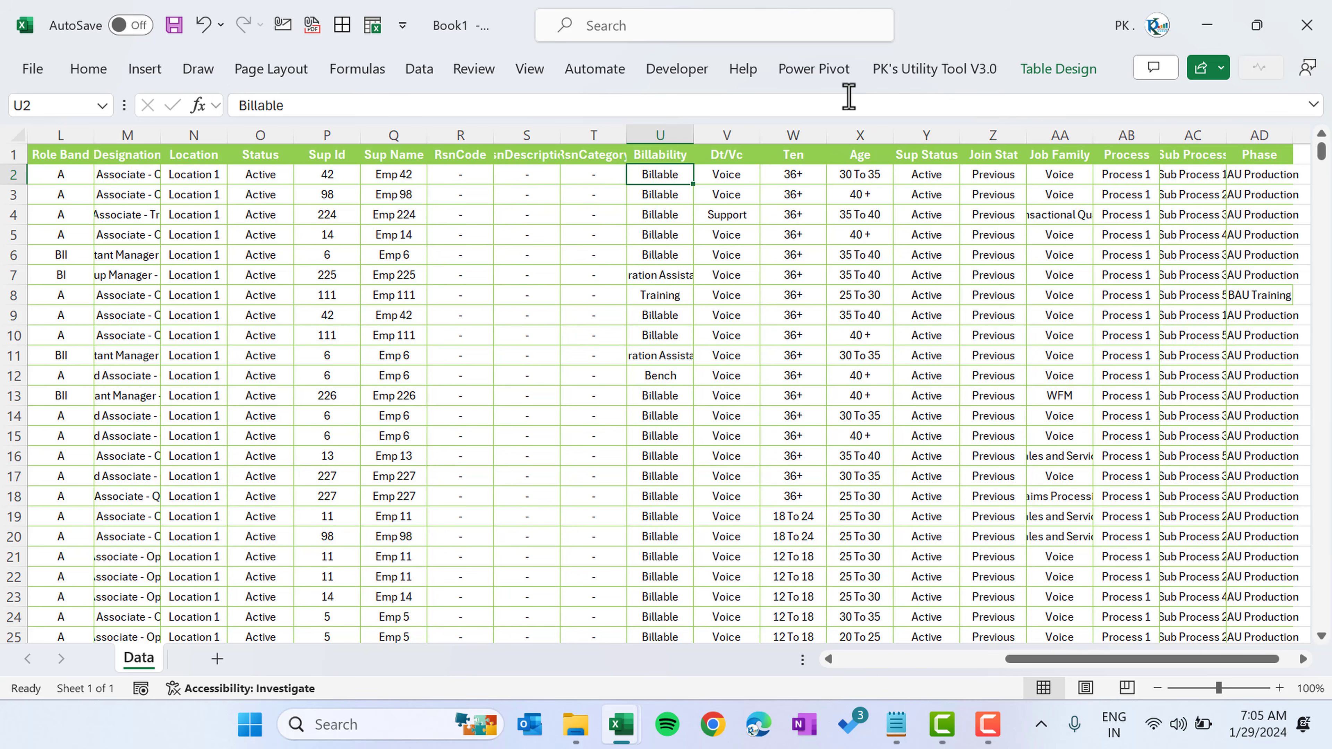
left_click(826, 74)
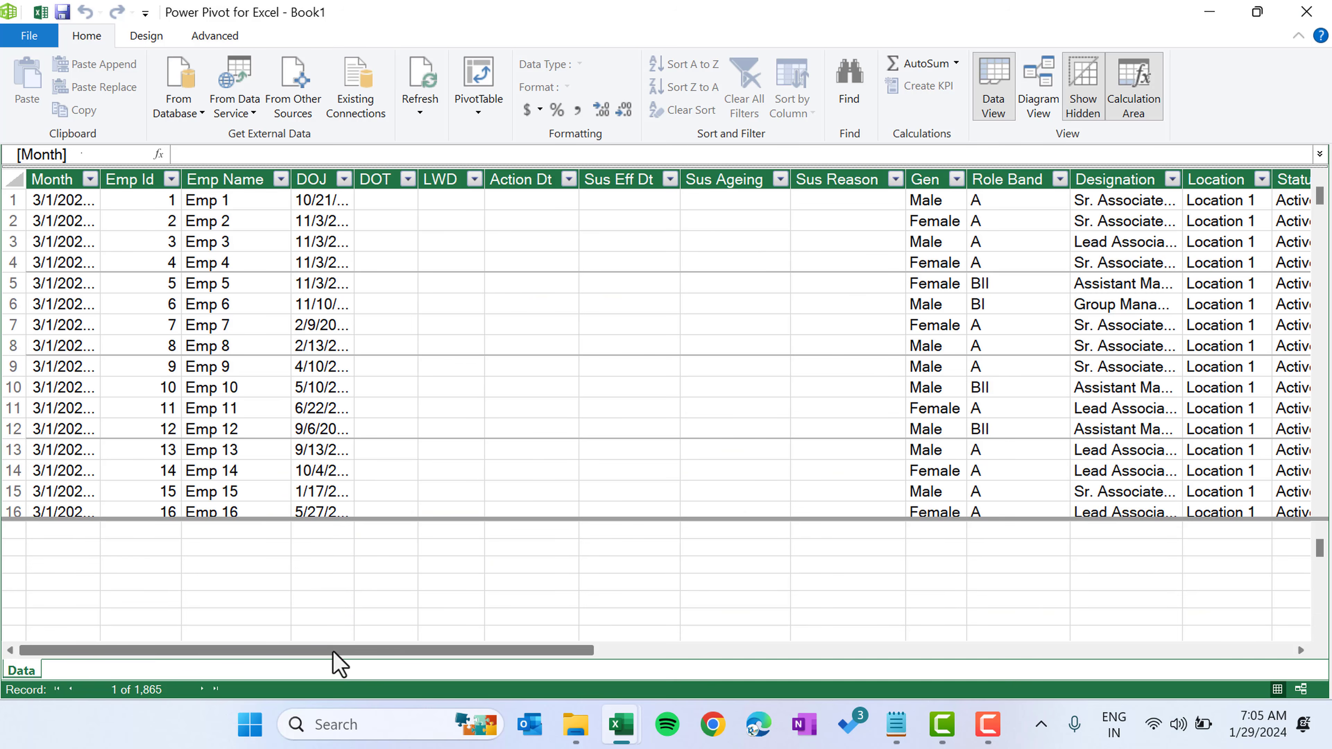
left_click_drag(336, 656, 1132, 721)
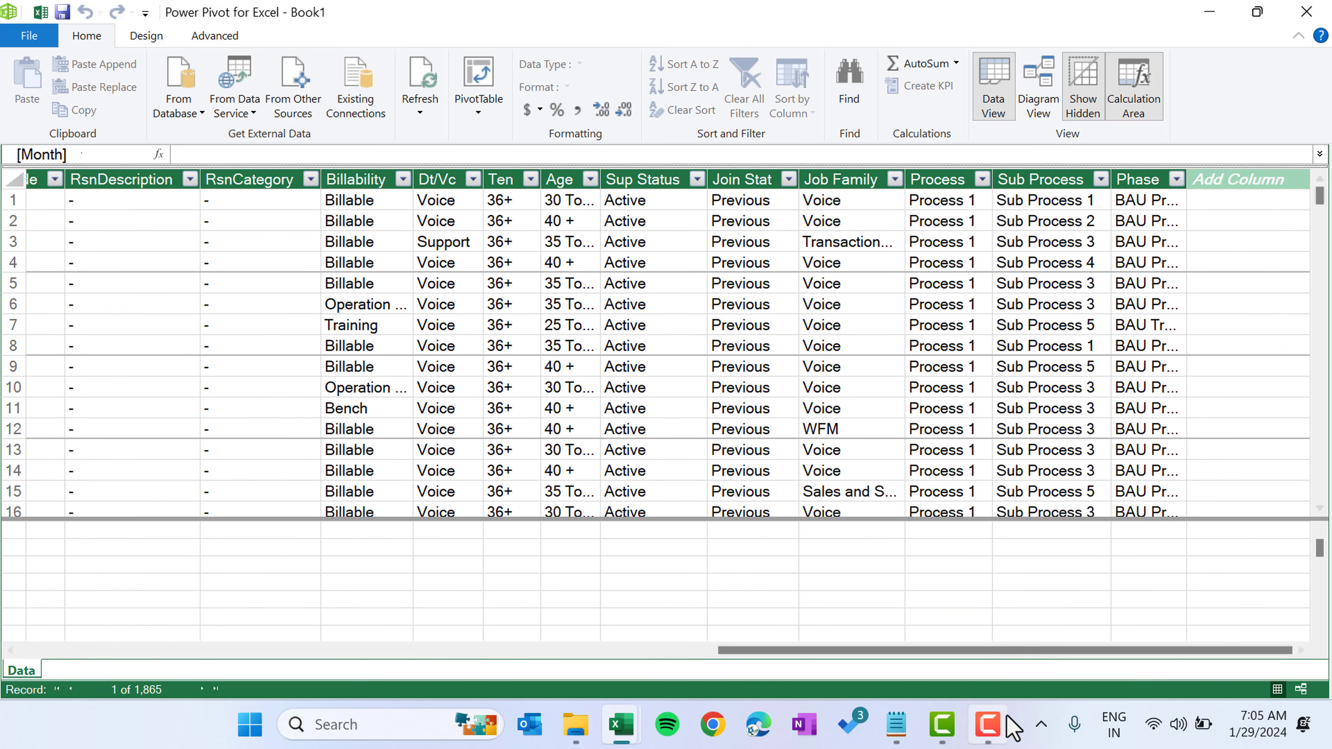
left_click_drag(1012, 652, 223, 669)
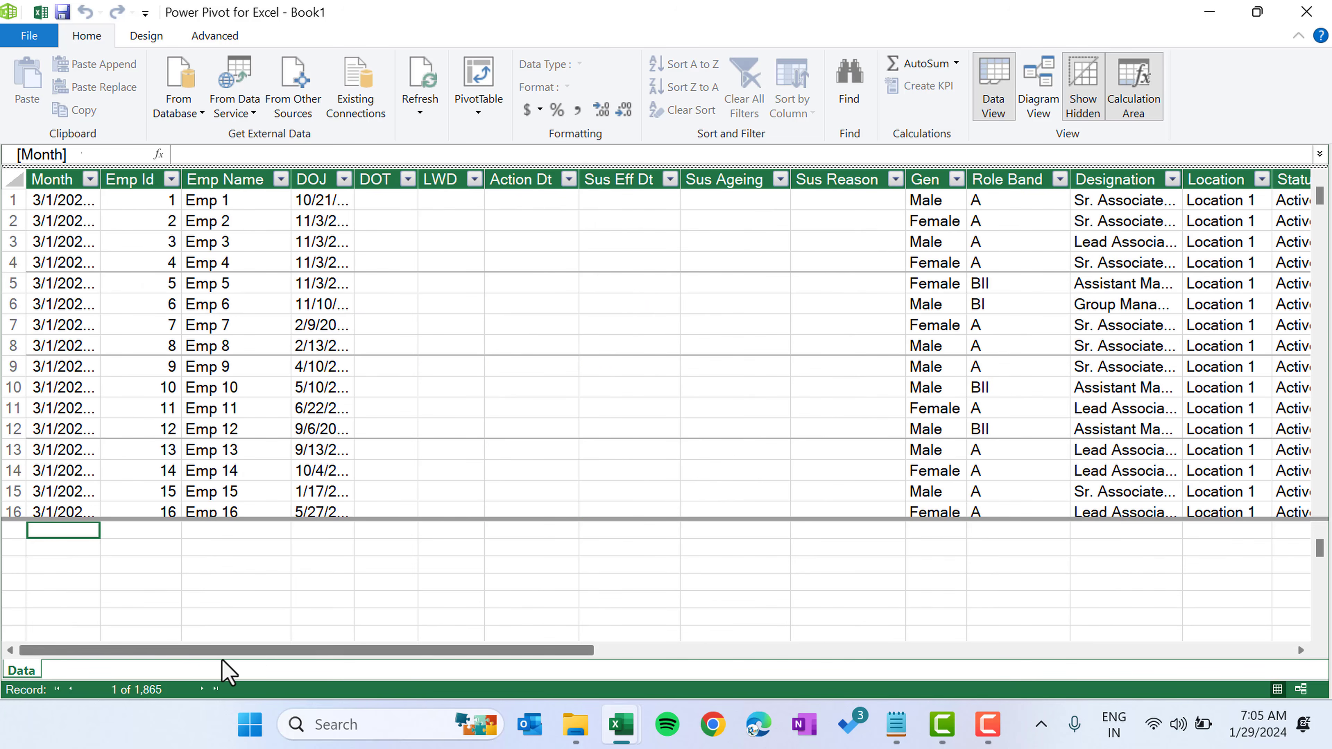
left_click_drag(106, 178, 164, 179)
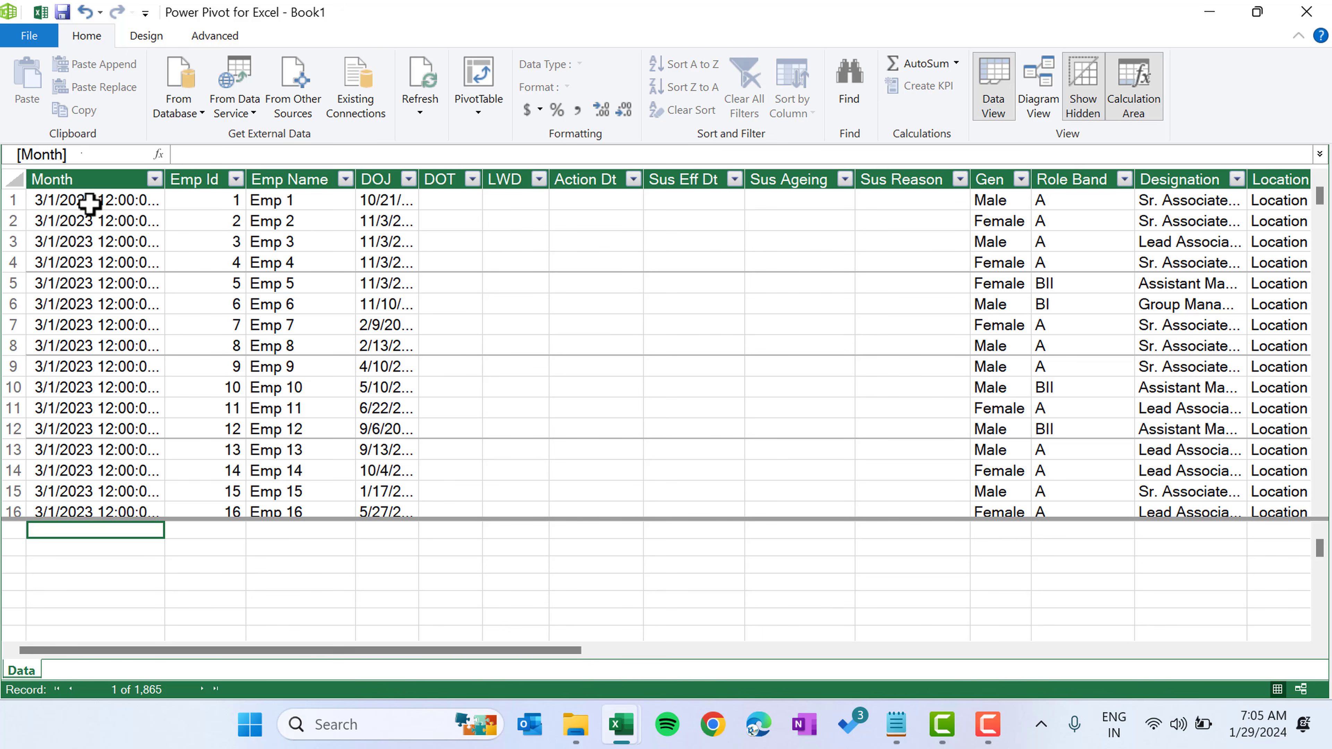
- Add a calculated column named Month Name to the Data table with the formula =FORMAT(Data[Month],"MMMM")
left_click_drag(209, 652, 1065, 651)
left_click(1245, 179)
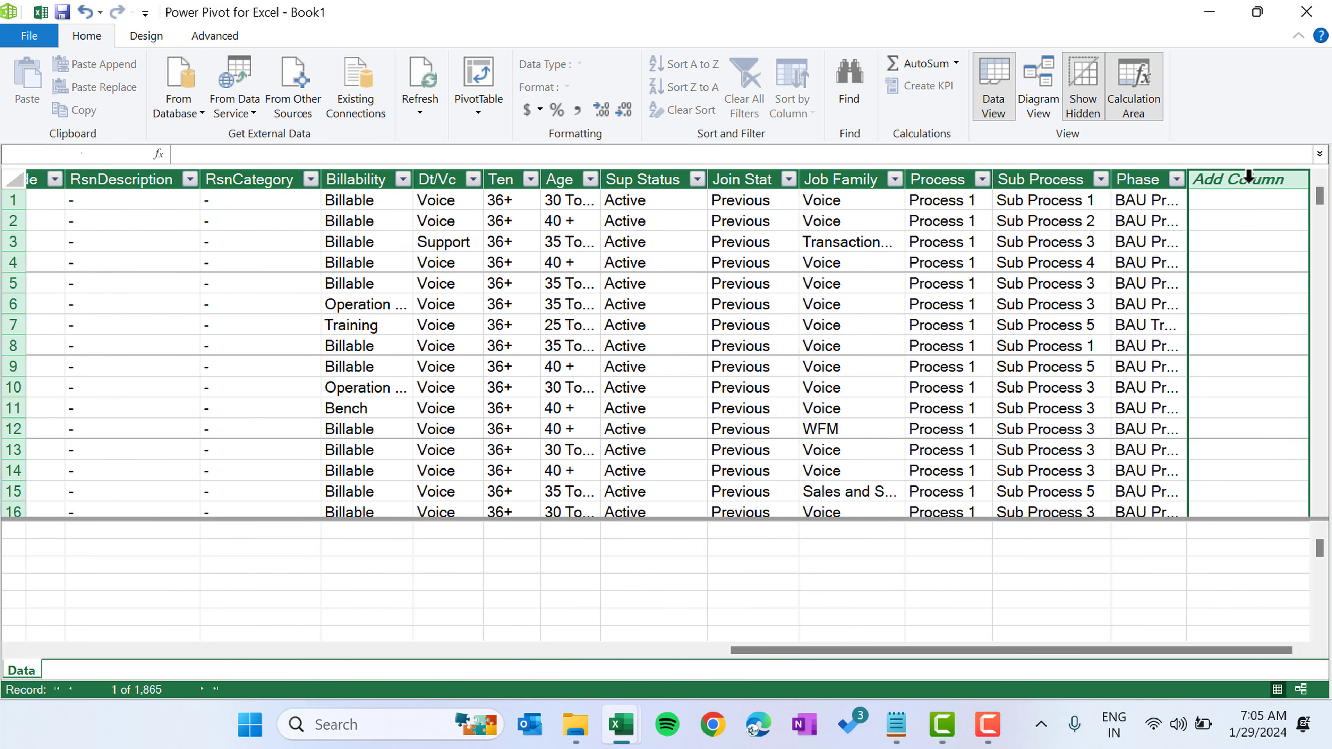
double_click(1258, 179)
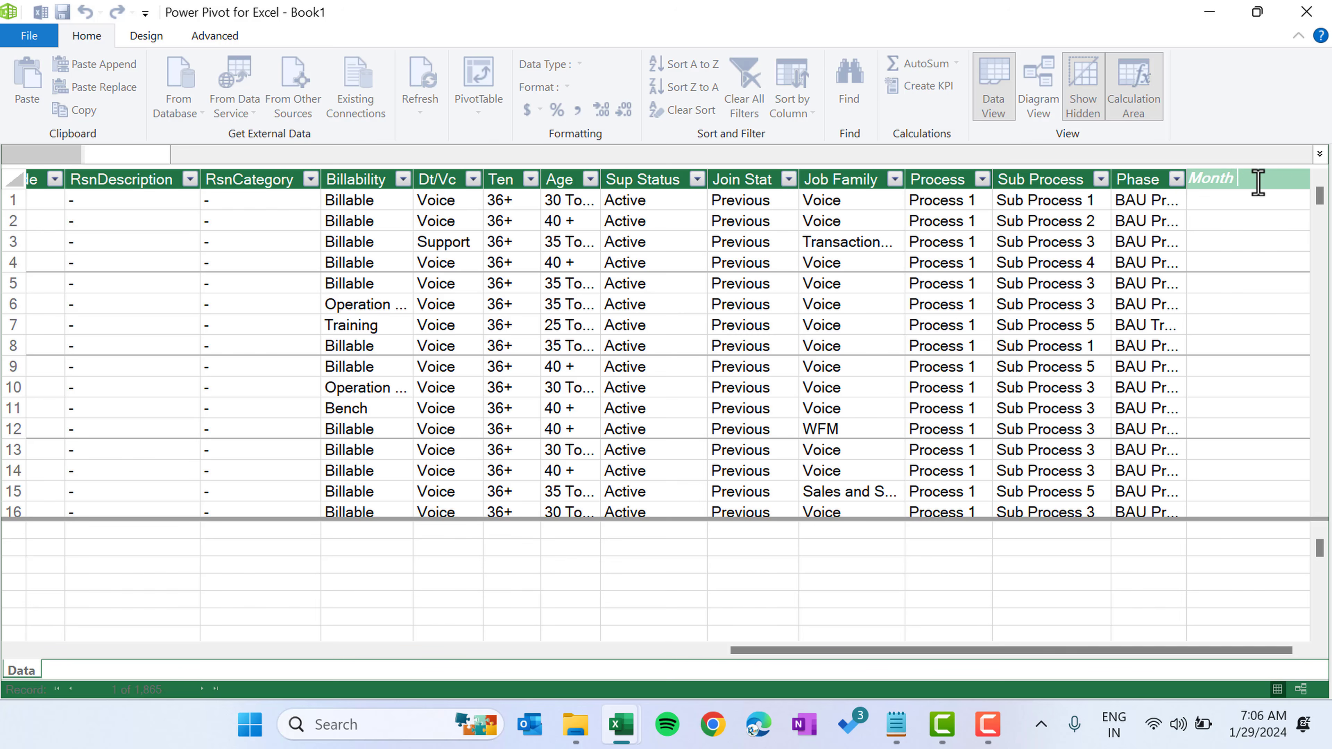
key("Return")
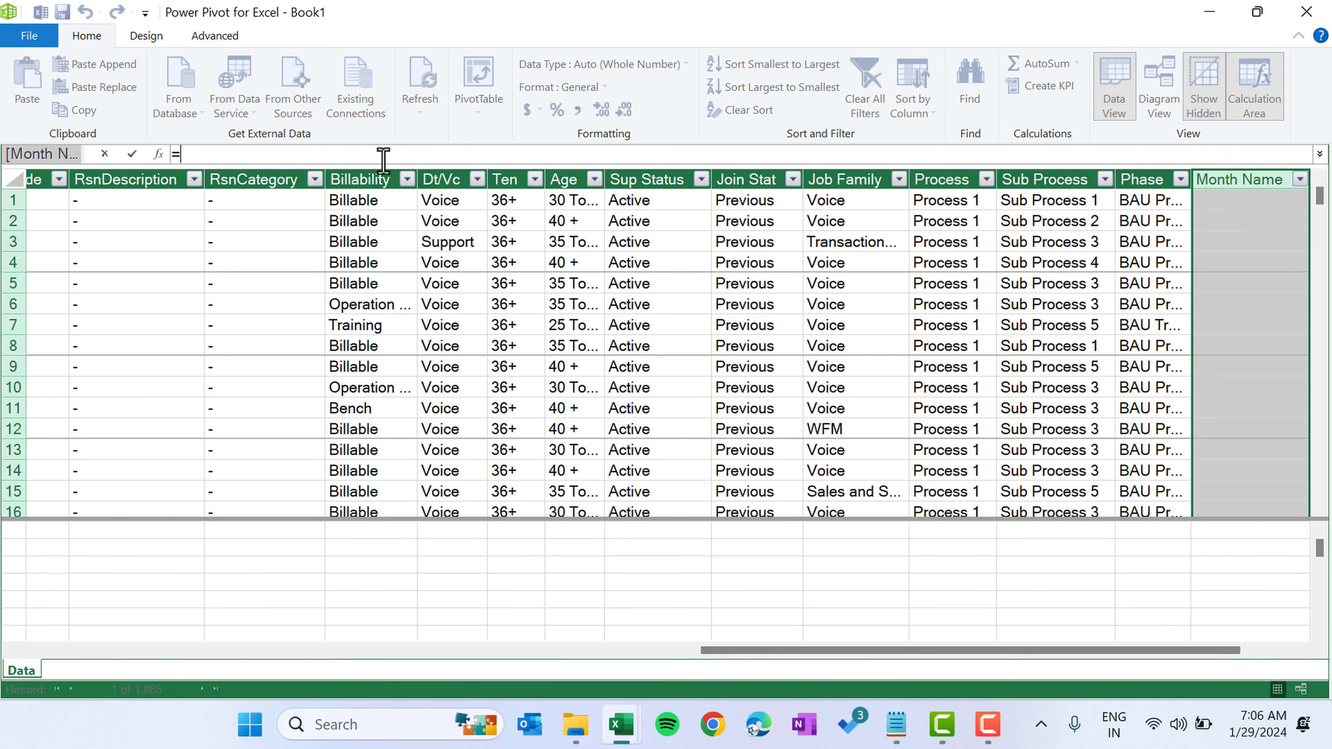
type("FORMAT(mon")
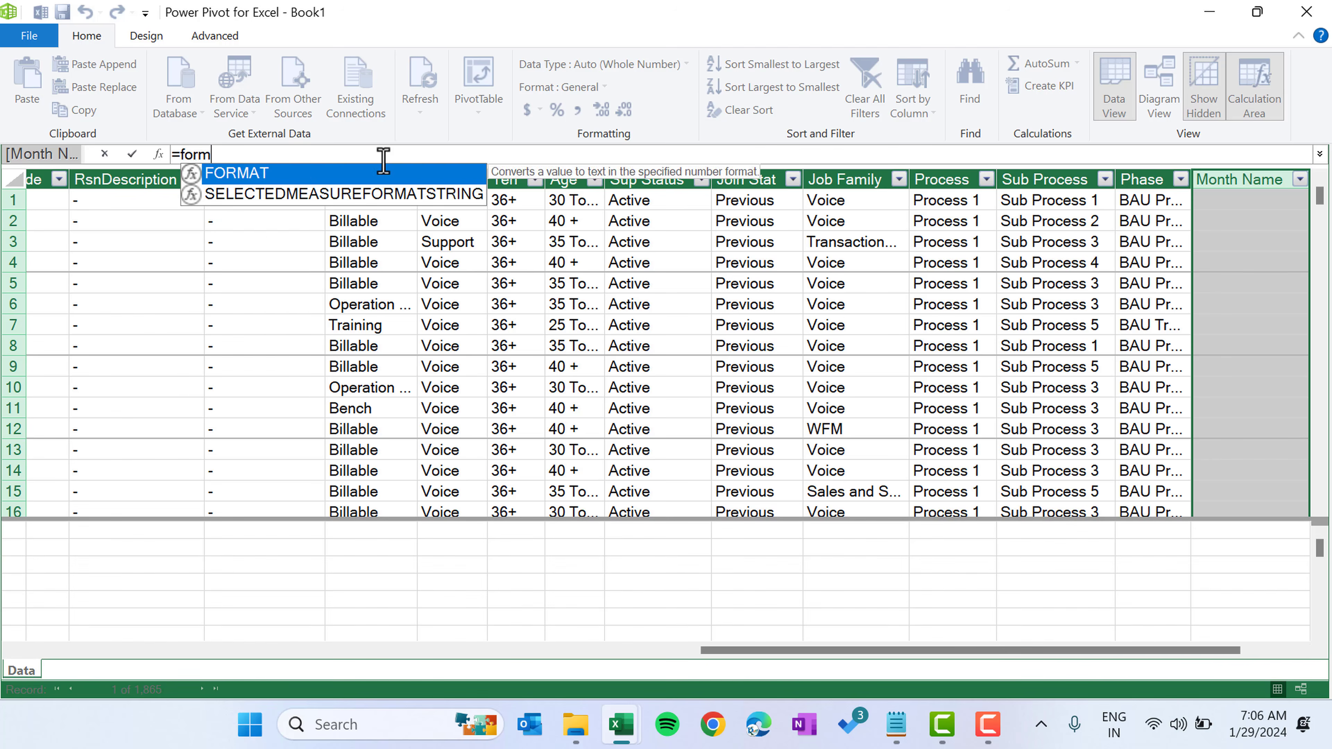
key("Tab")
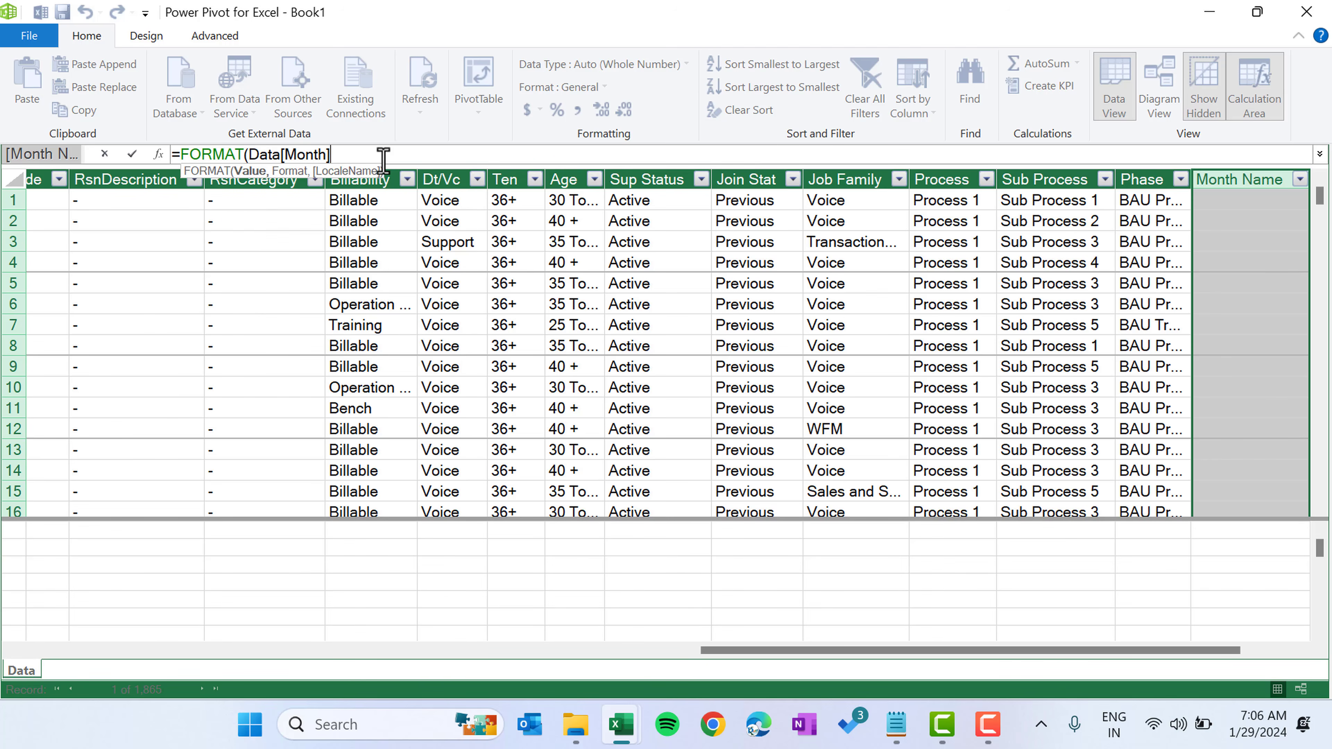
type(",")
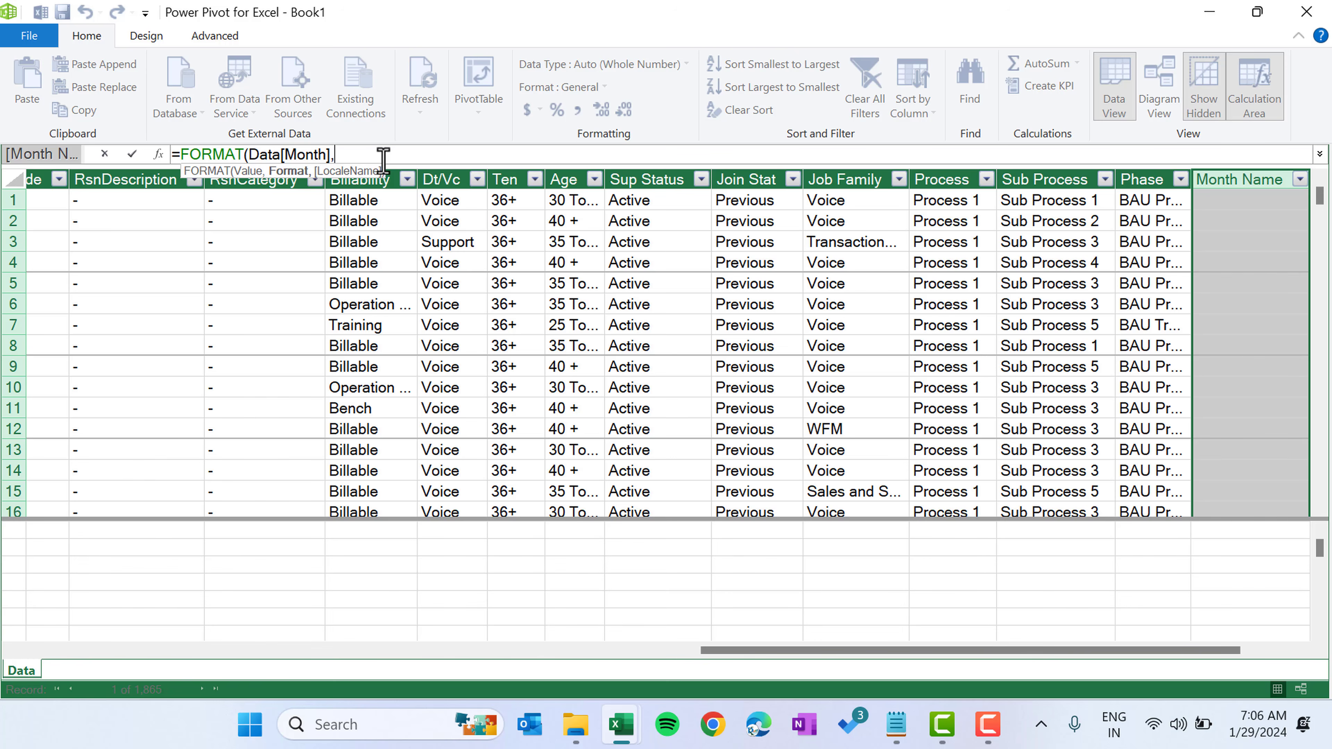
type("\"MMMM\")")
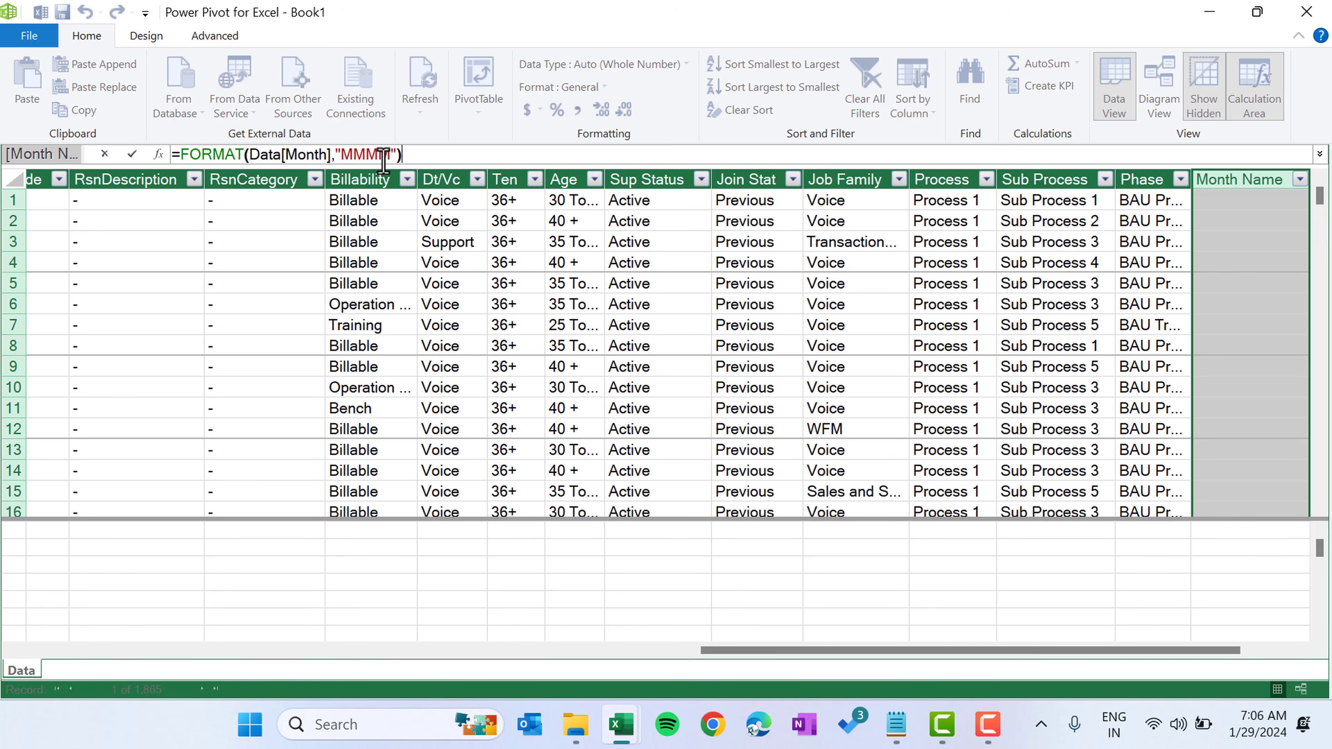
key("Return")
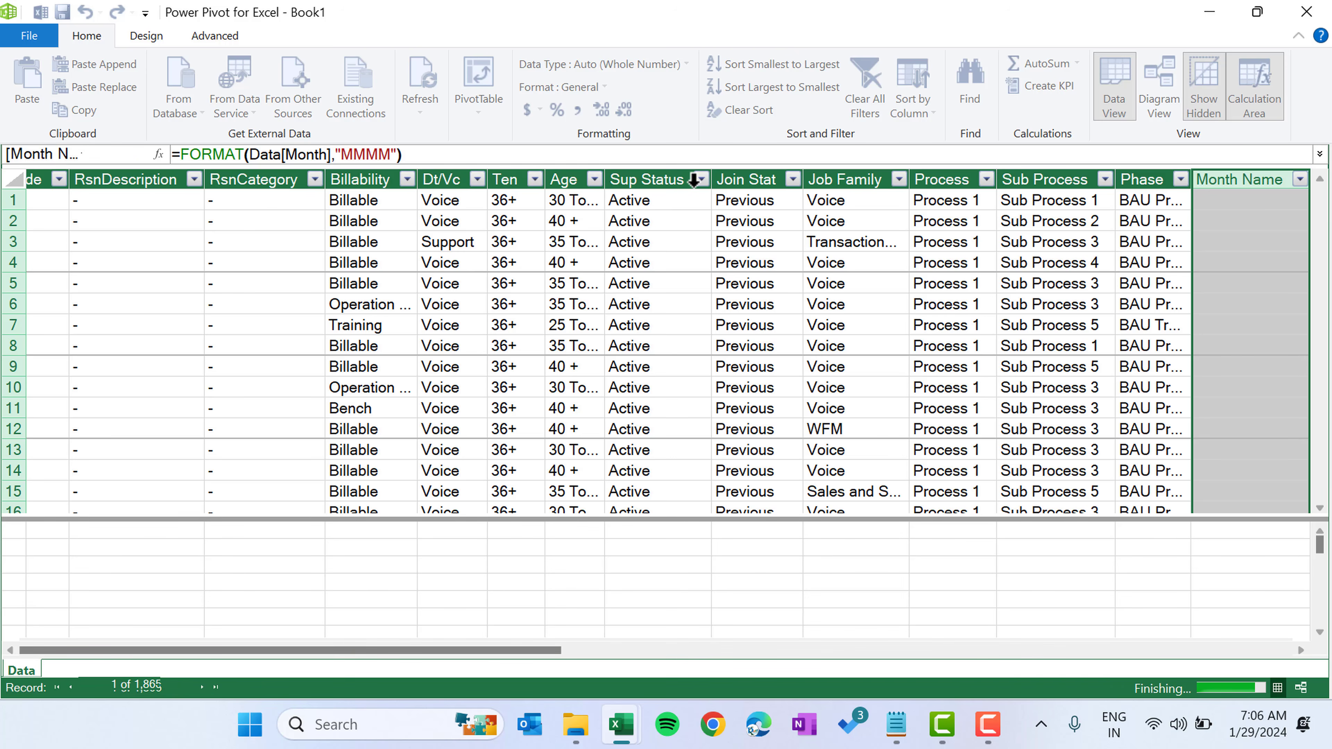
- Add a calculated column named Month Number after Month Name with the formula =Month(Data[Month])
left_click_drag(1139, 651, 1186, 650)
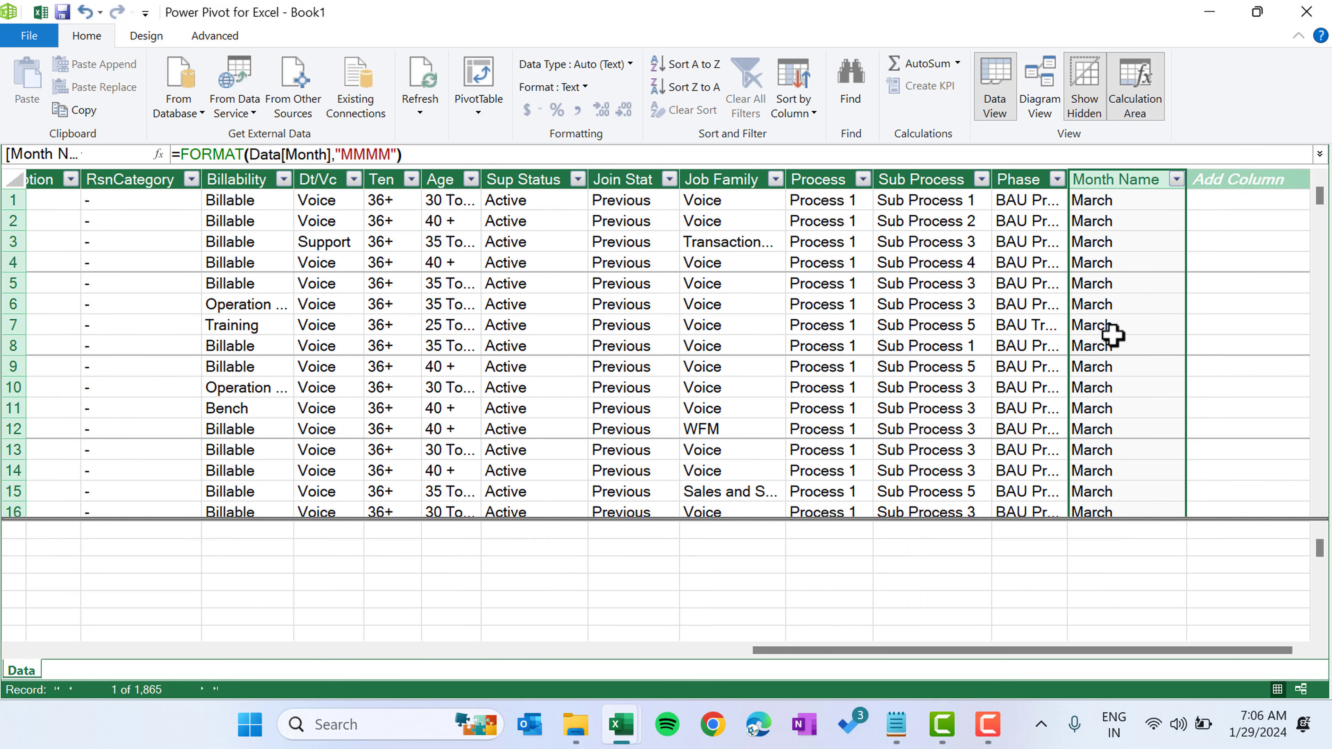
double_click(1250, 180)
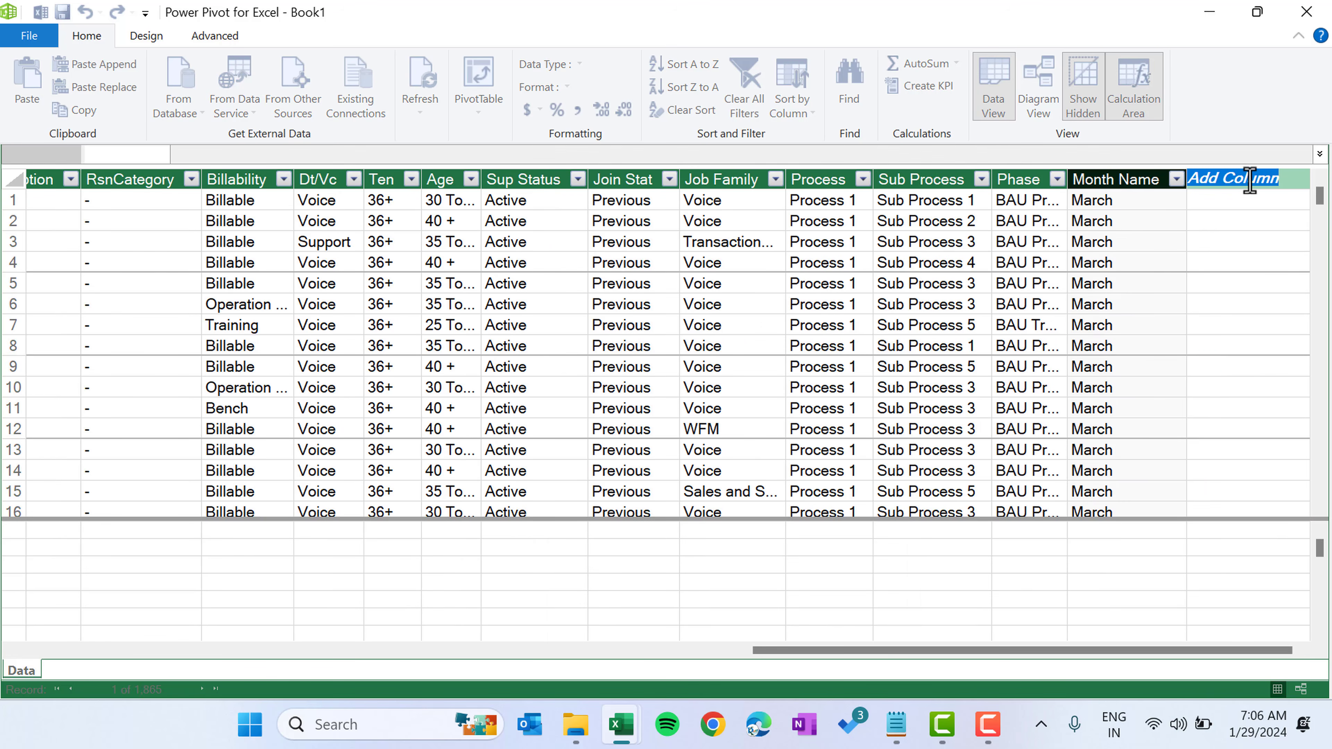
type("MO")
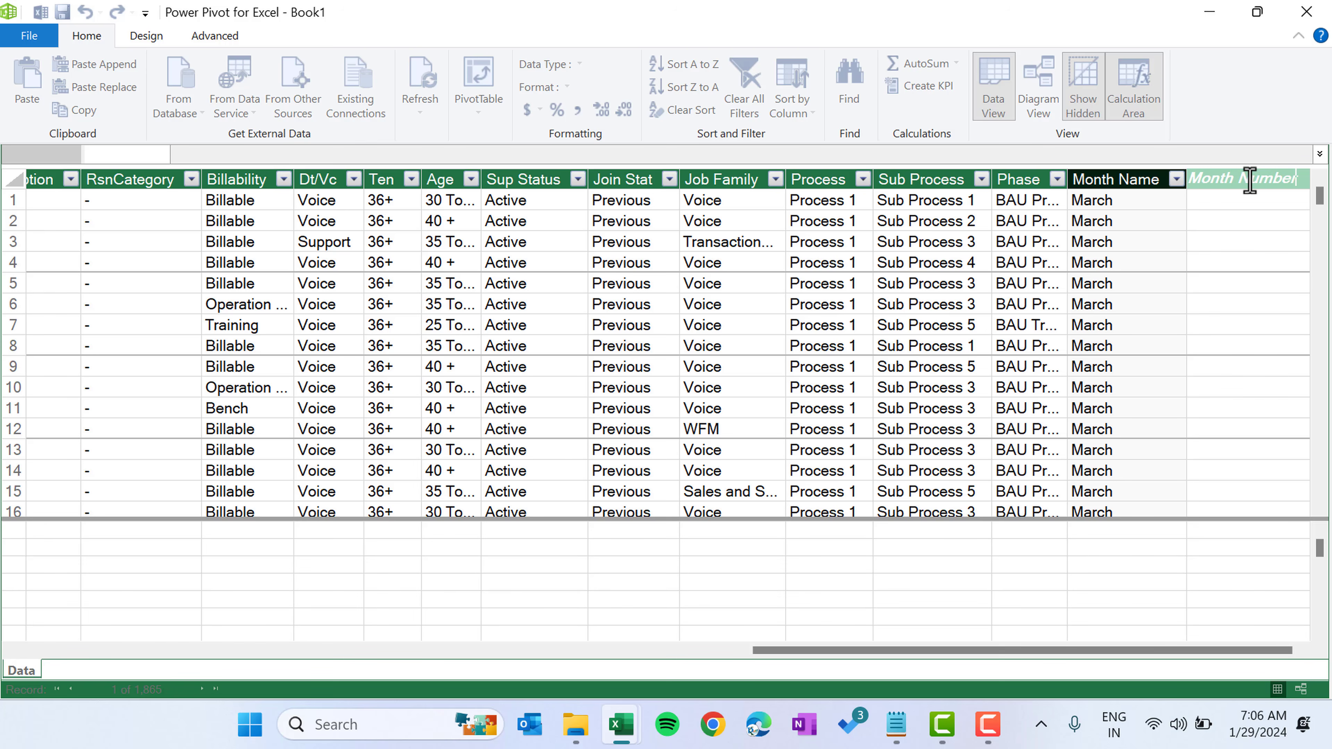
key("Return")
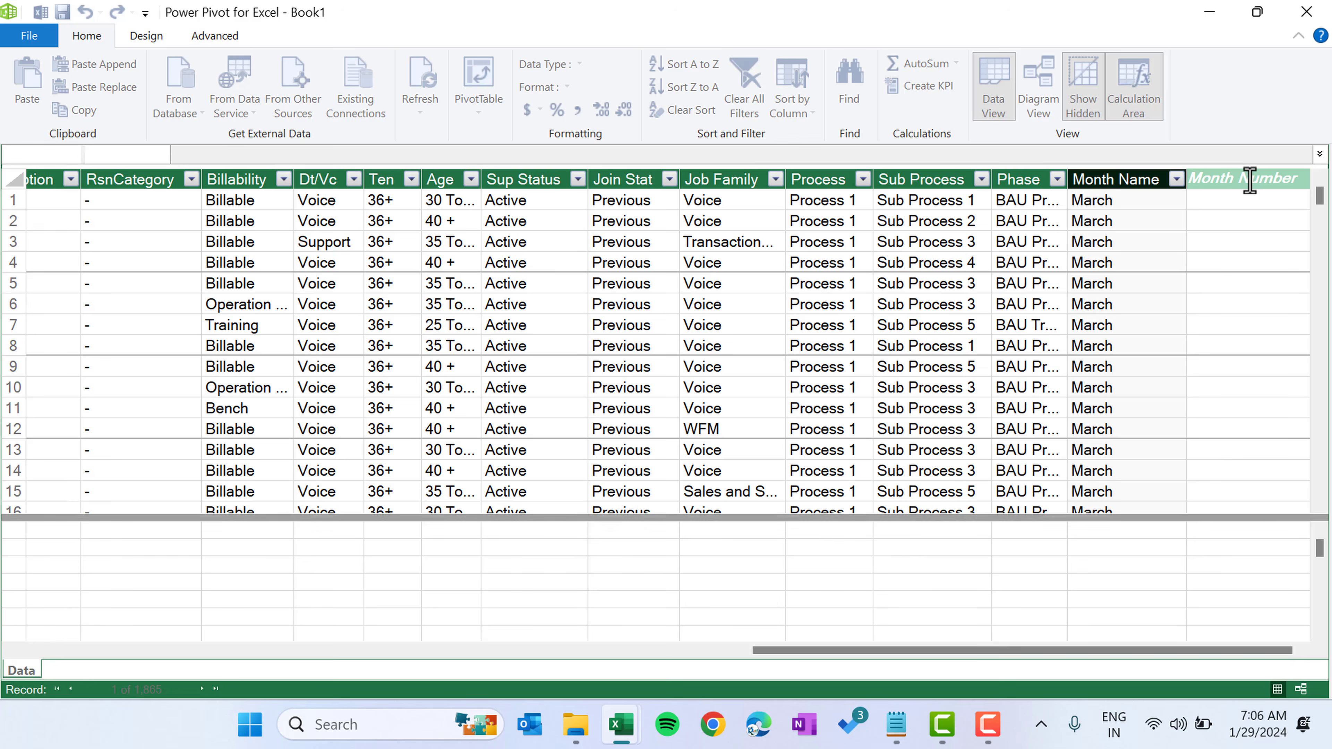
left_click(255, 153)
type("=Month")
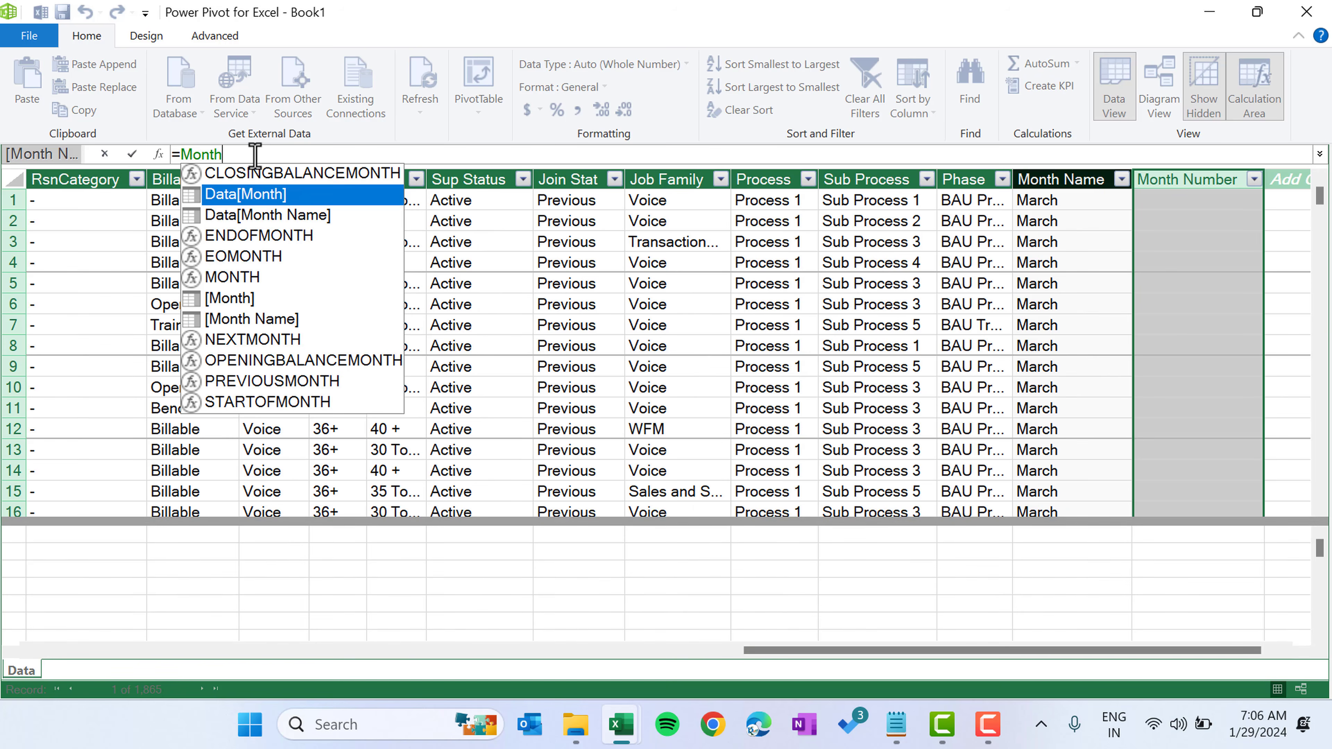
type("(Mon")
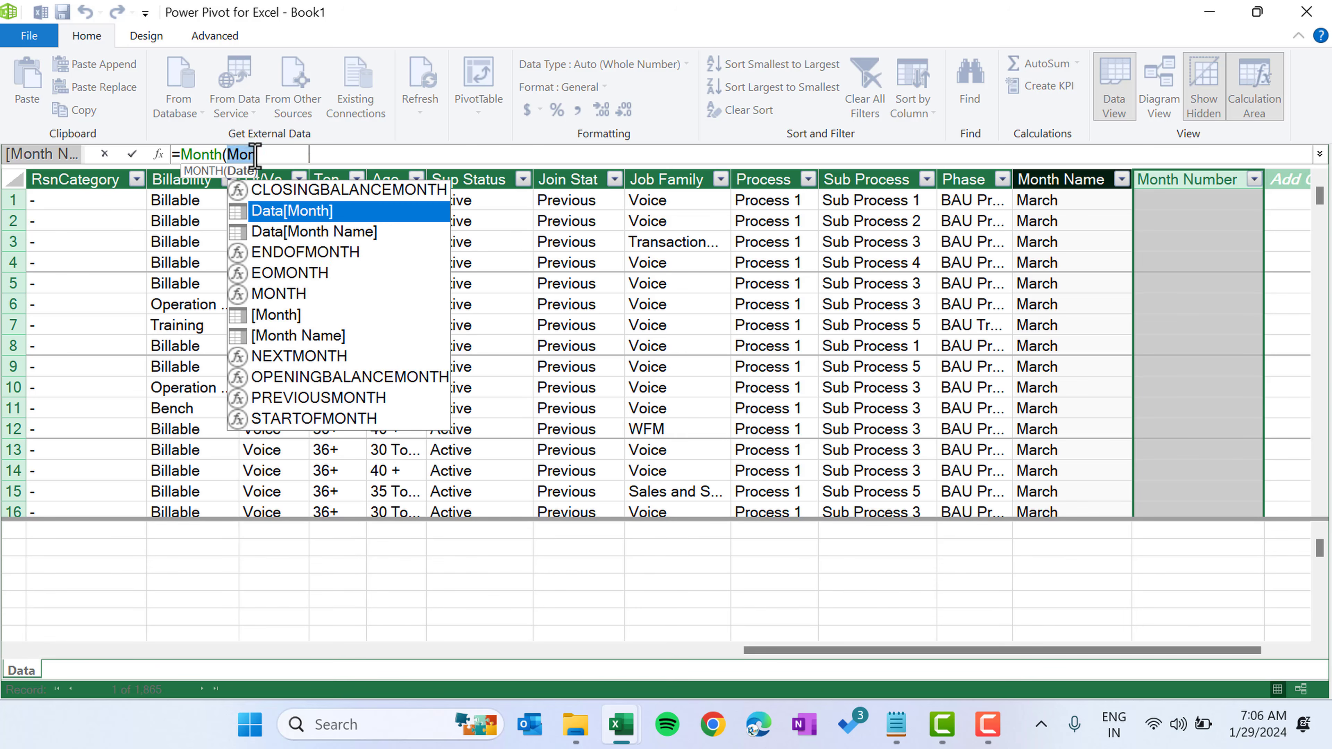
key("Tab")
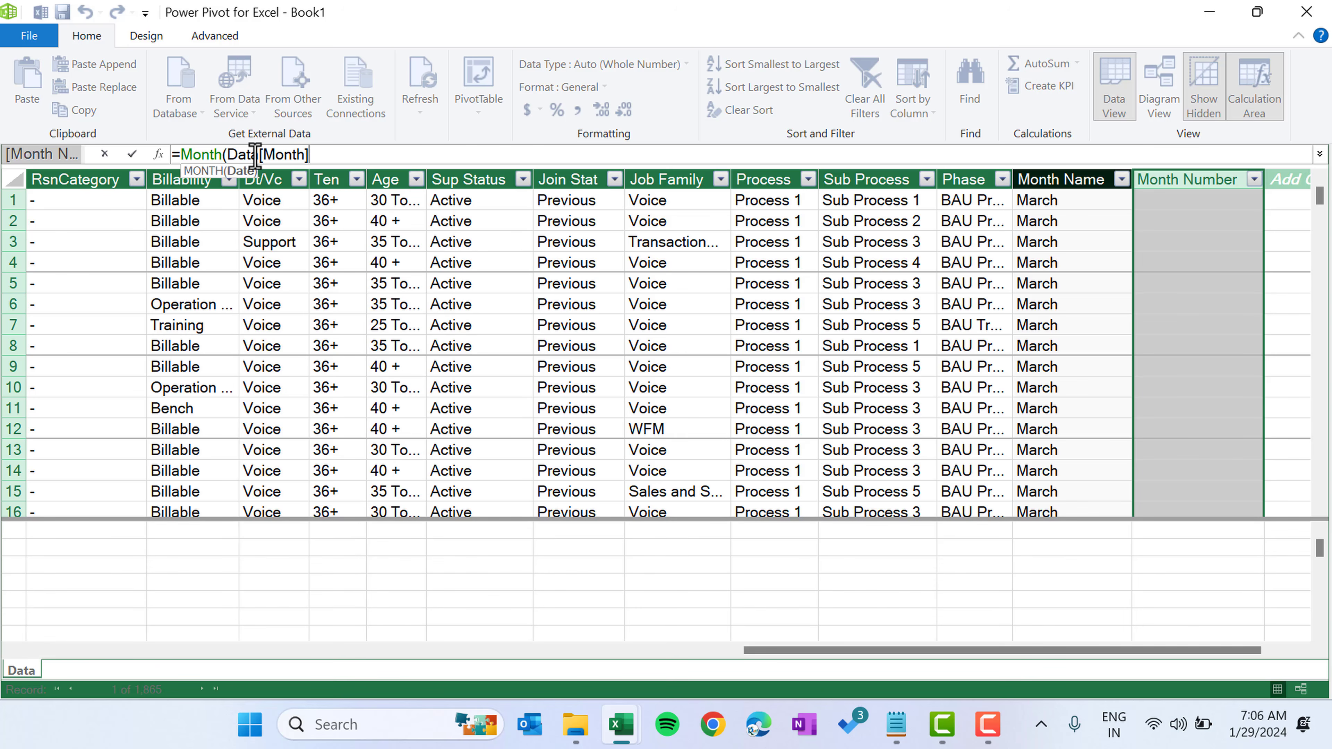
type(")")
key("Return")
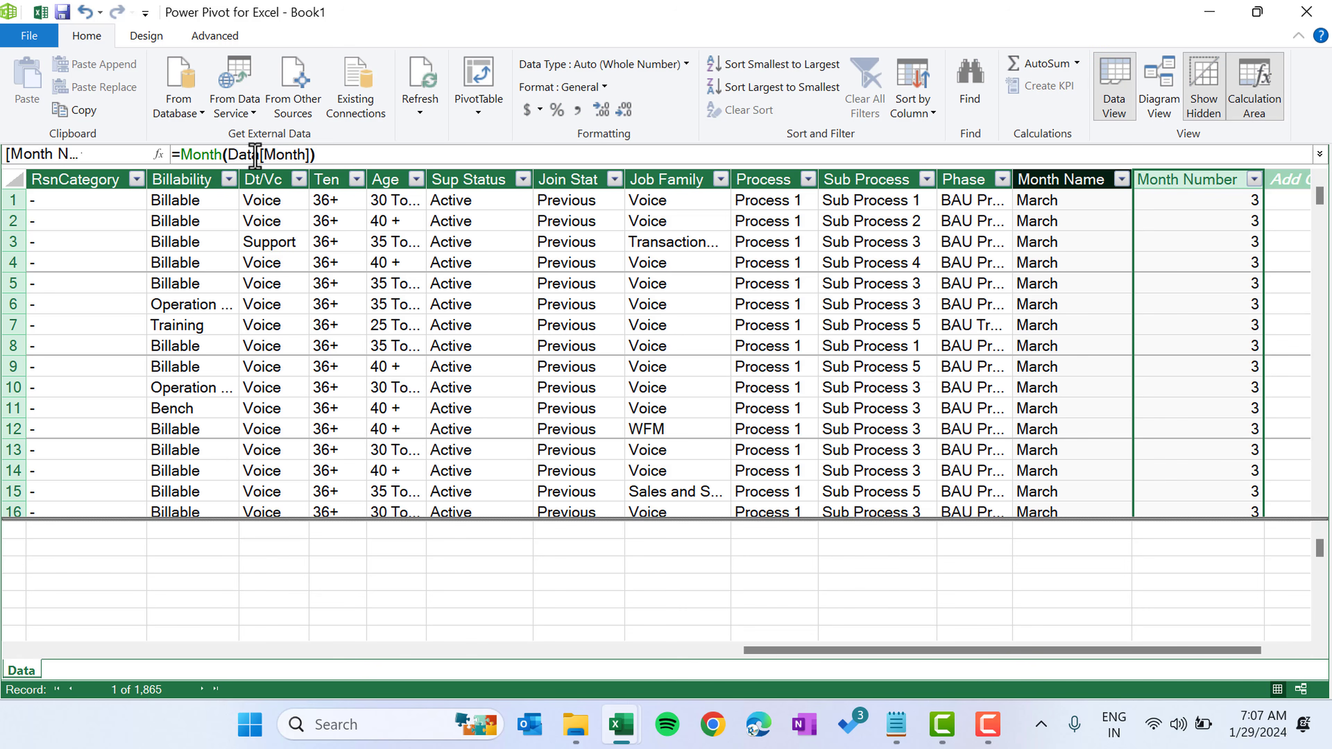
- Add a new column named Year after Month Number in the Data table
left_click_drag(1151, 650, 1183, 650)
double_click(1238, 178)
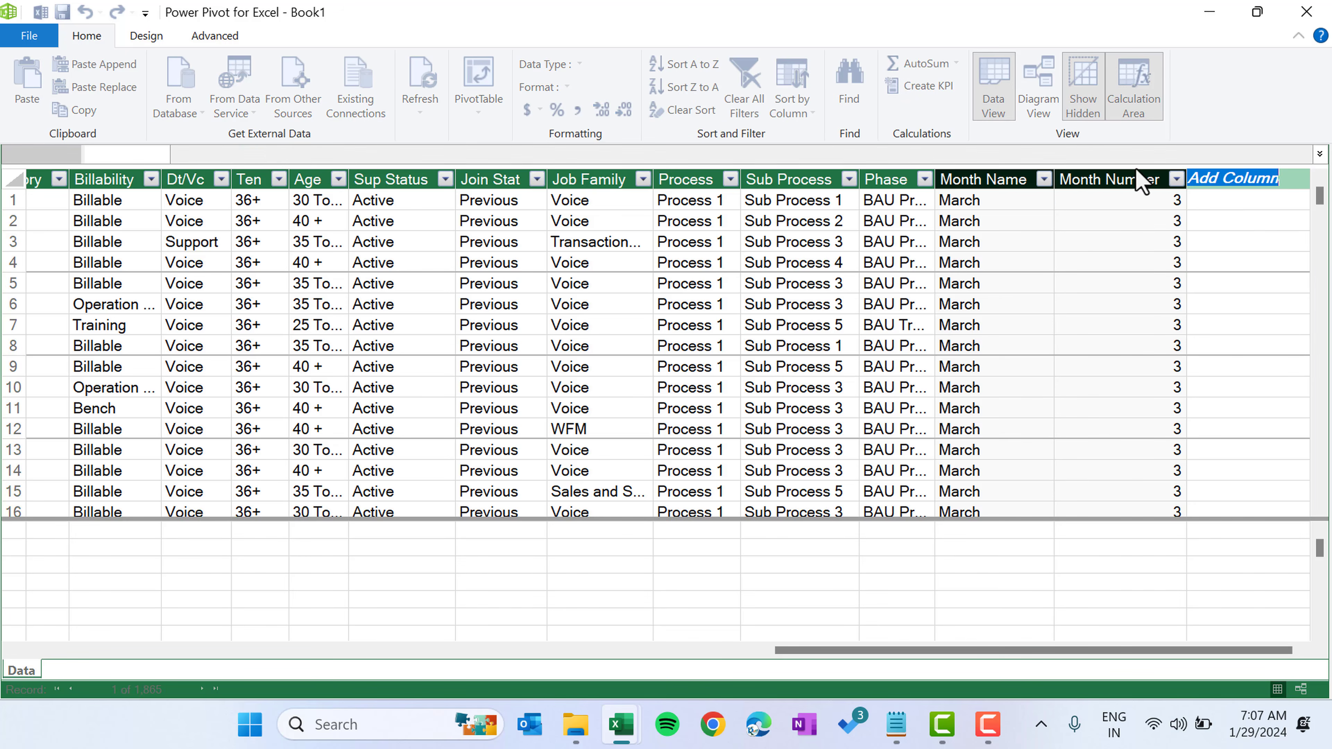
type("Y")
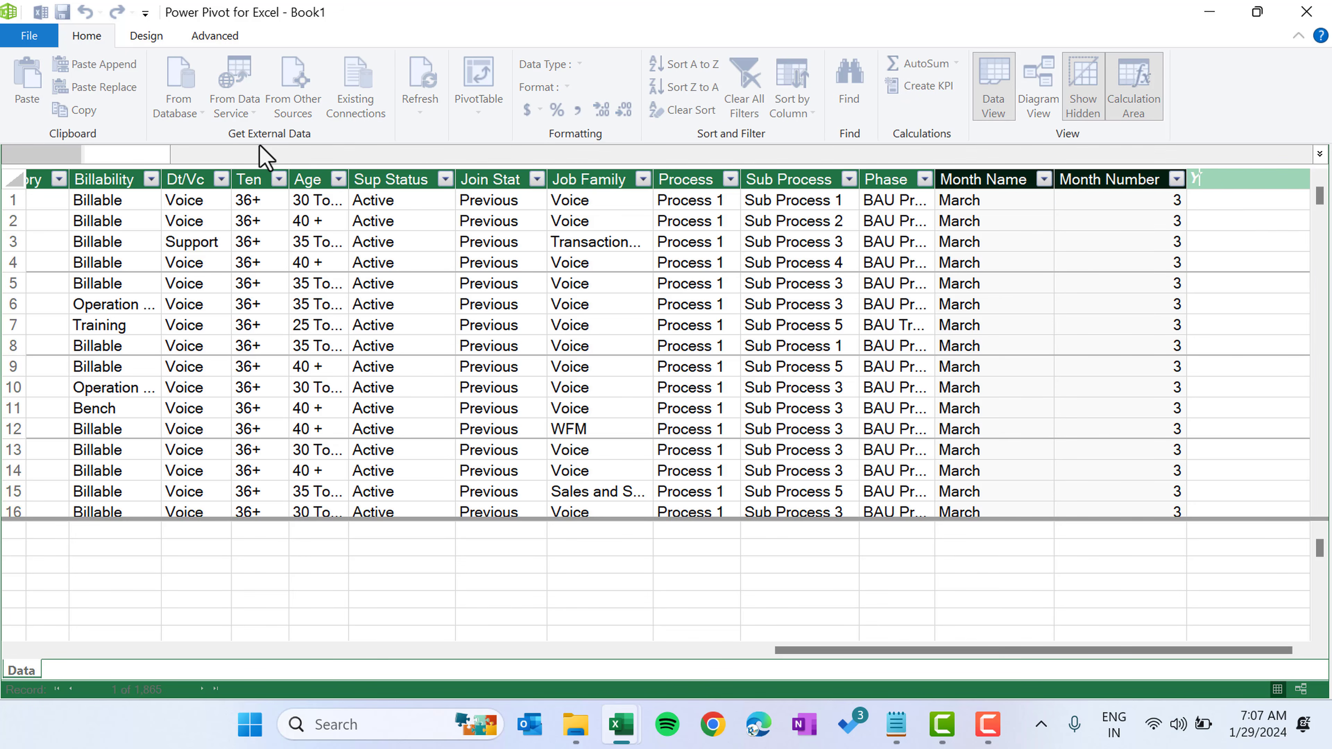
type("ear")
key("Return")
- Give the Year column the formula ="FY "&IF(Data[Month Number]<=3,YEAR(Data[Month])-1,YEAR(Data[Month])) and widen the column to show its full values
type("=")
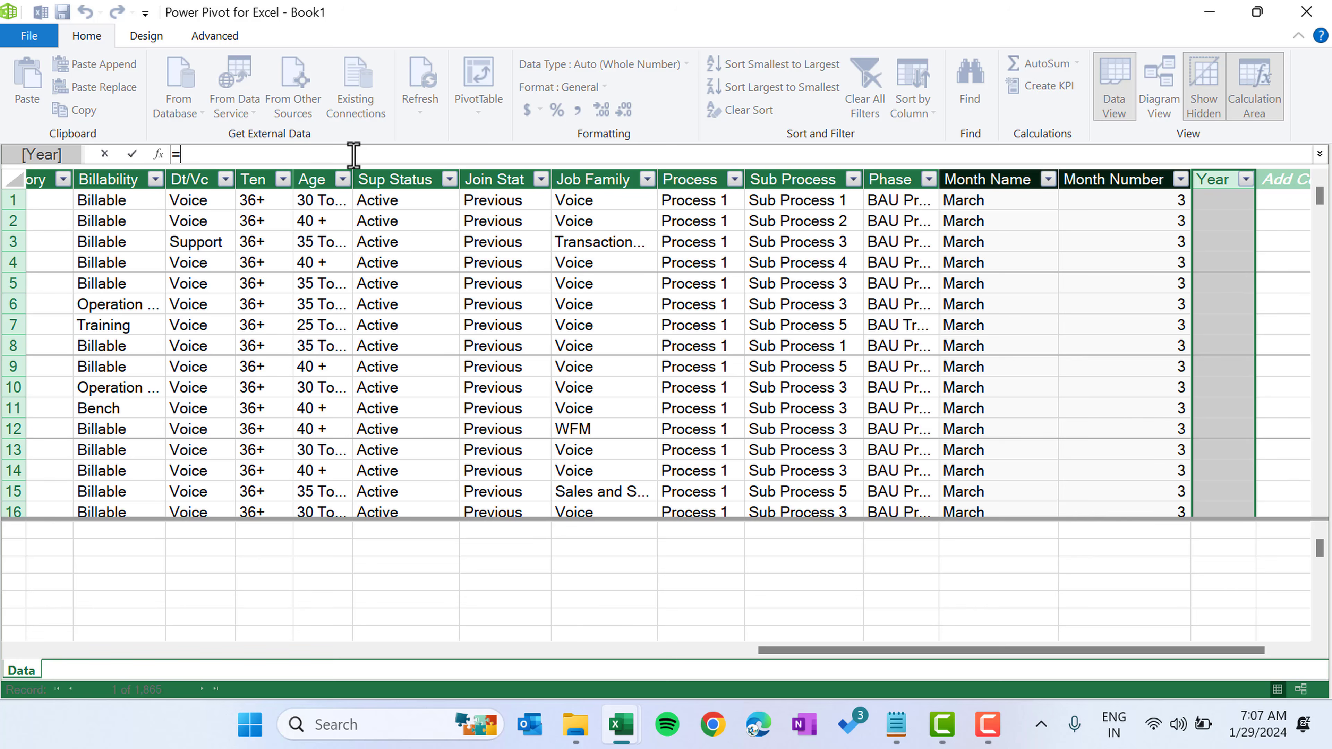
type("\"FY \"&")
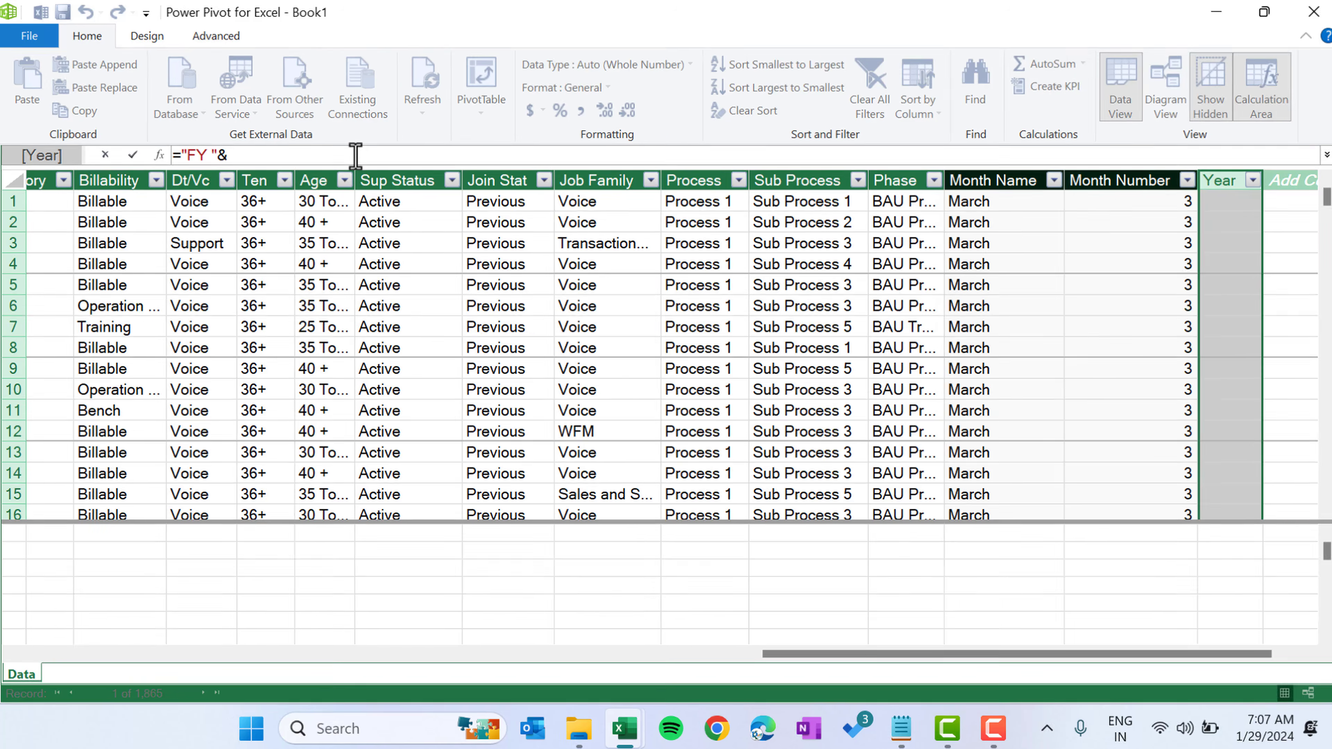
type("if")
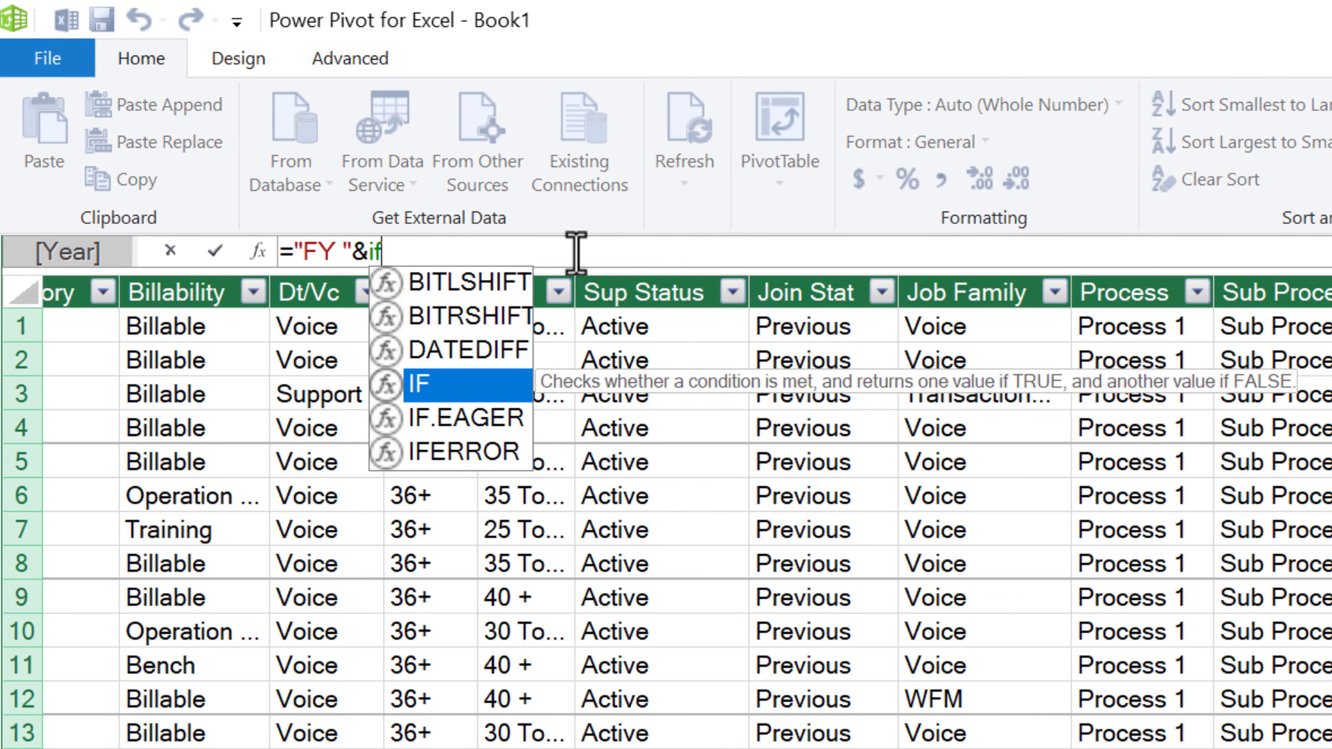
key("Tab")
type("m")
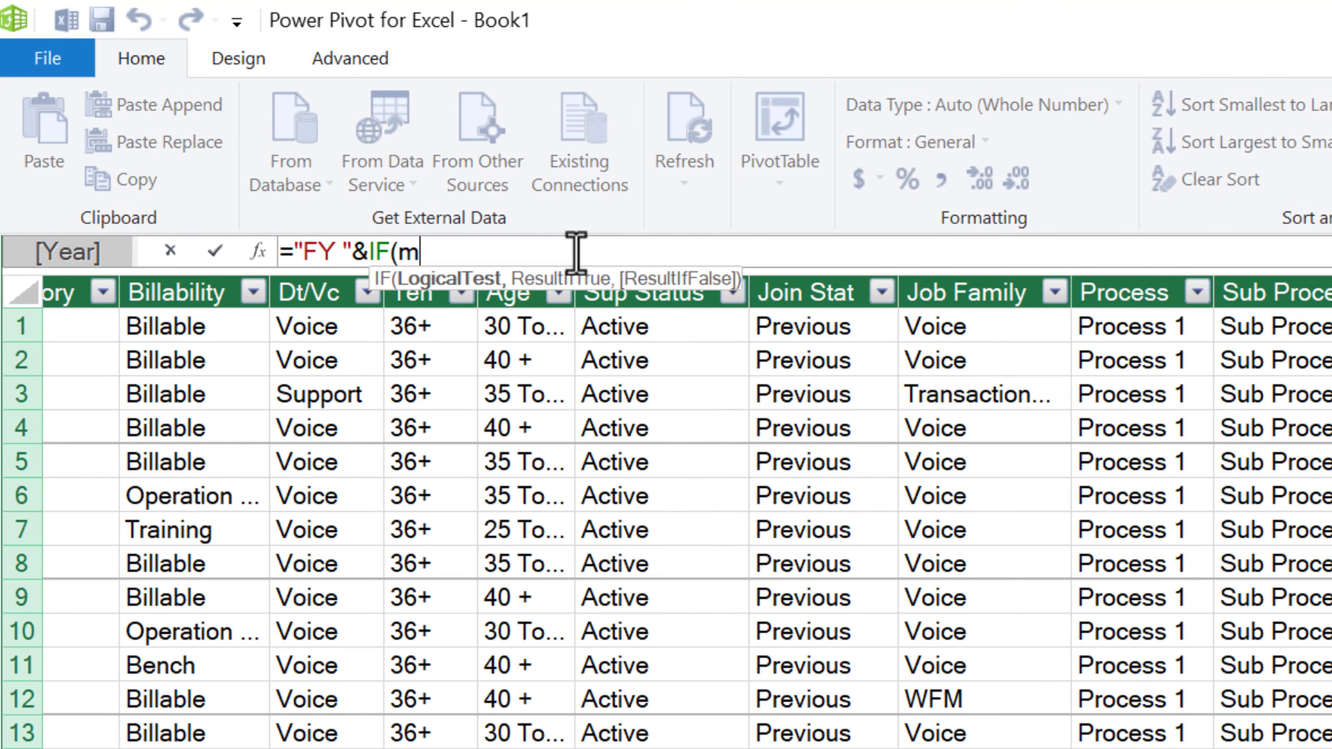
type("on")
key("Down")
key("Down")
key("Tab")
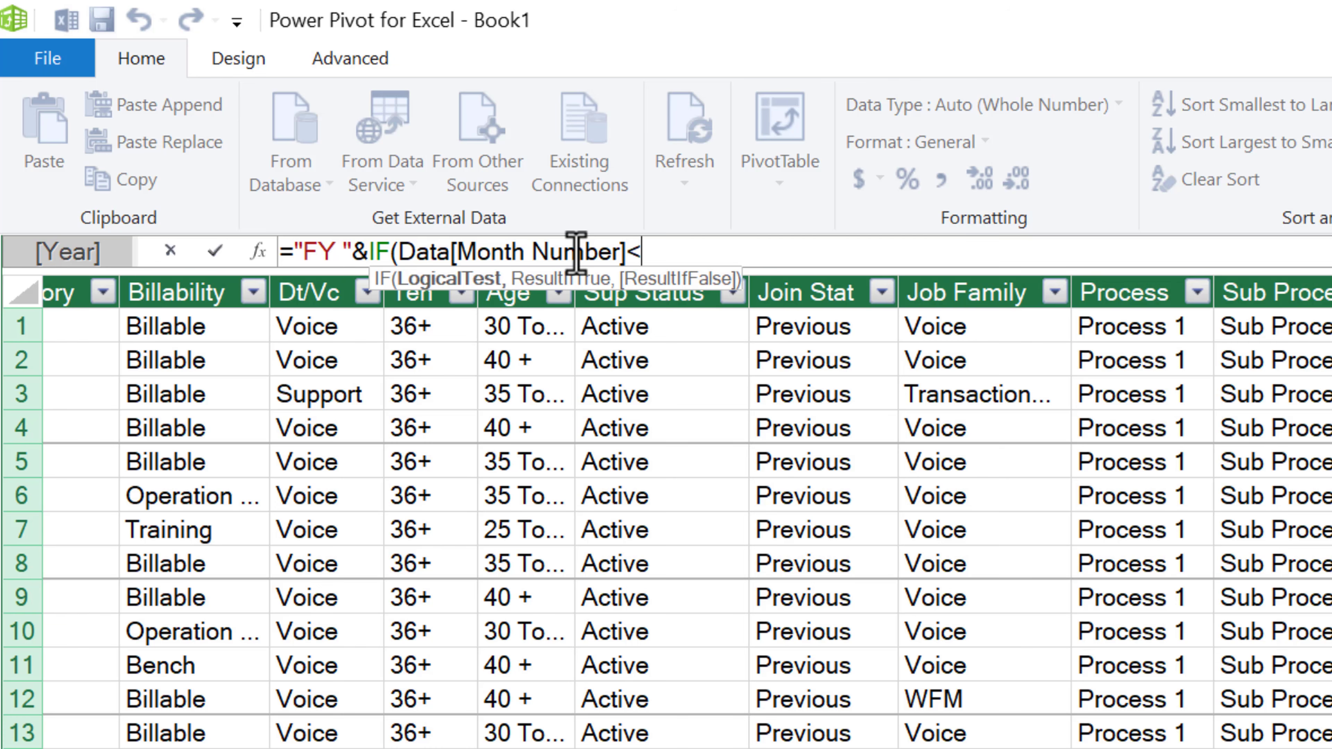
type("<=3,year")
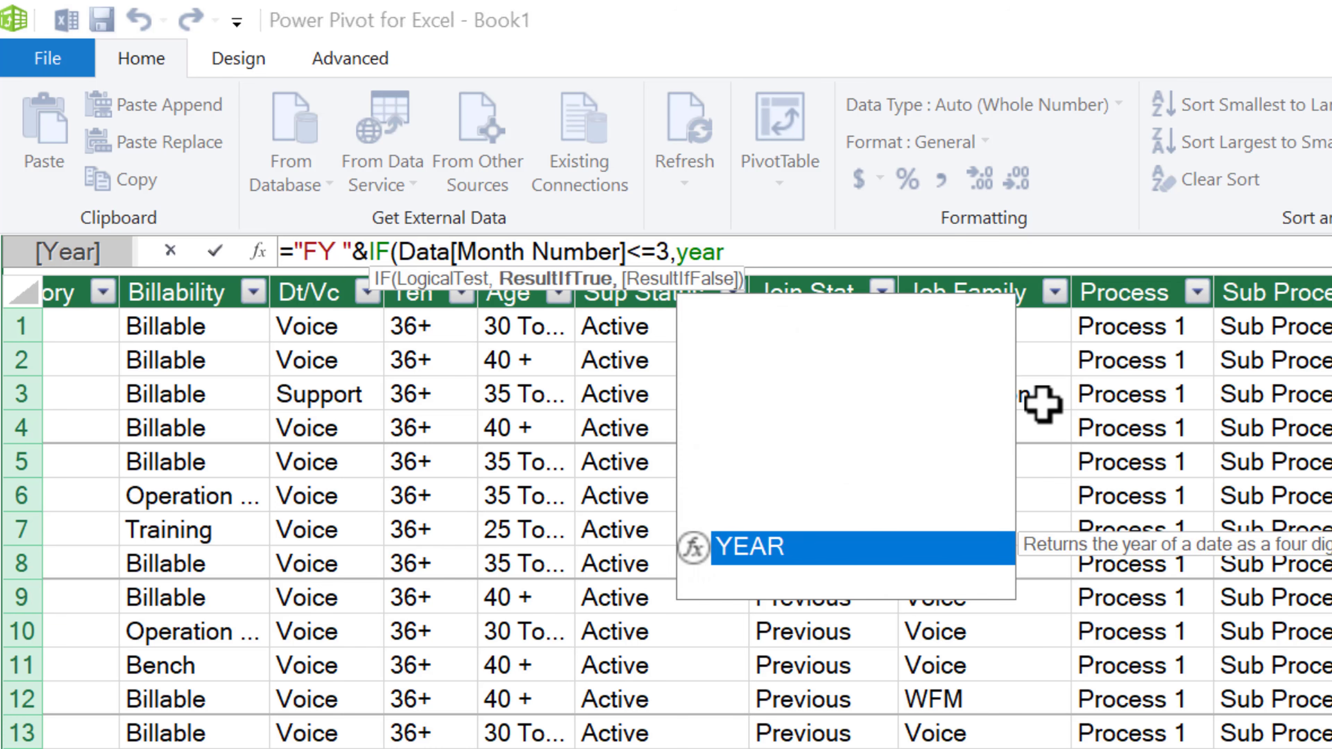
key("Tab")
type("mon")
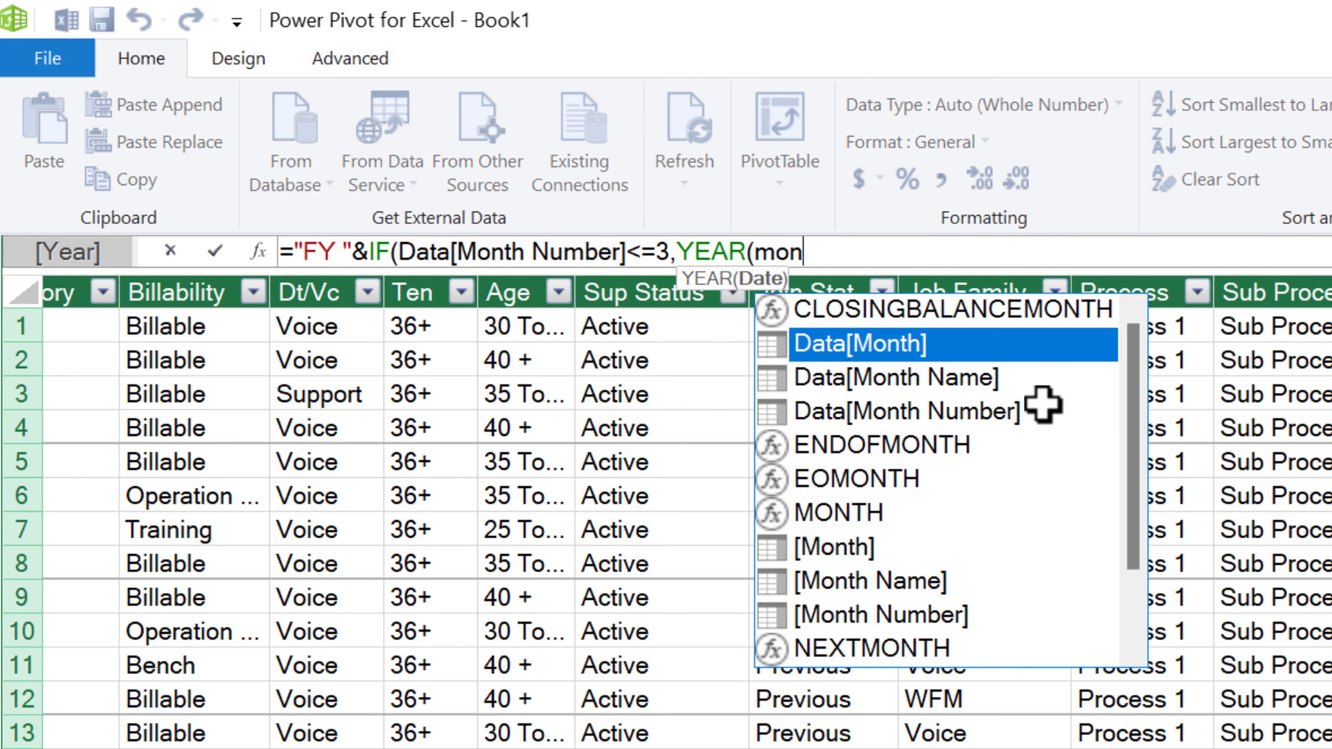
key("Tab")
type(")-1")
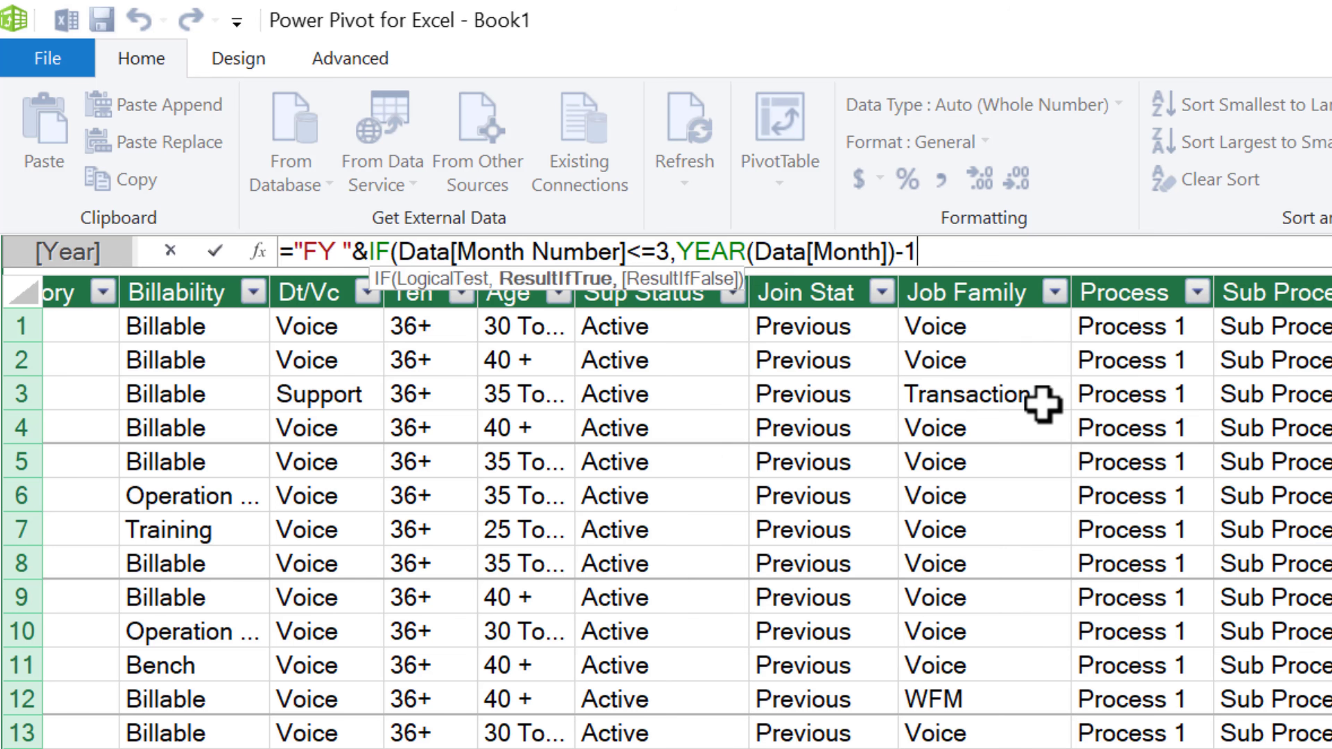
type(",year")
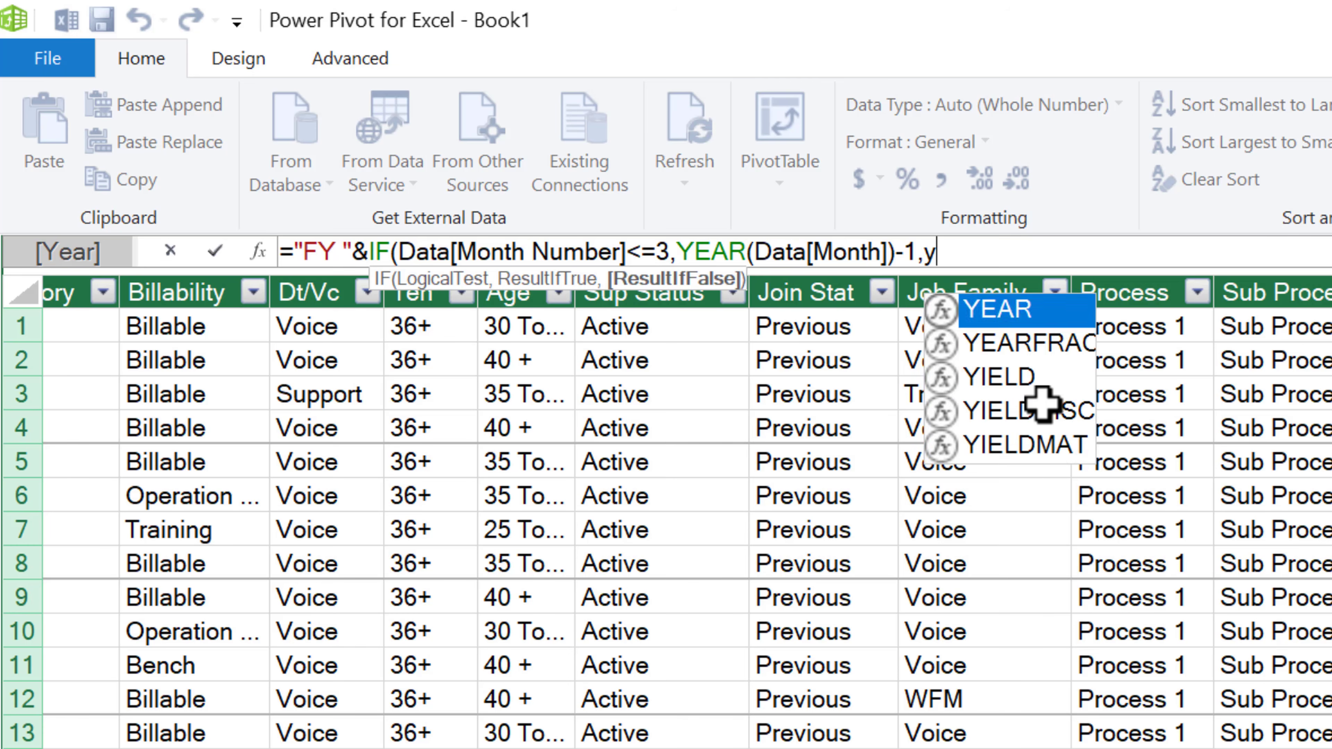
key("Tab")
type("mon")
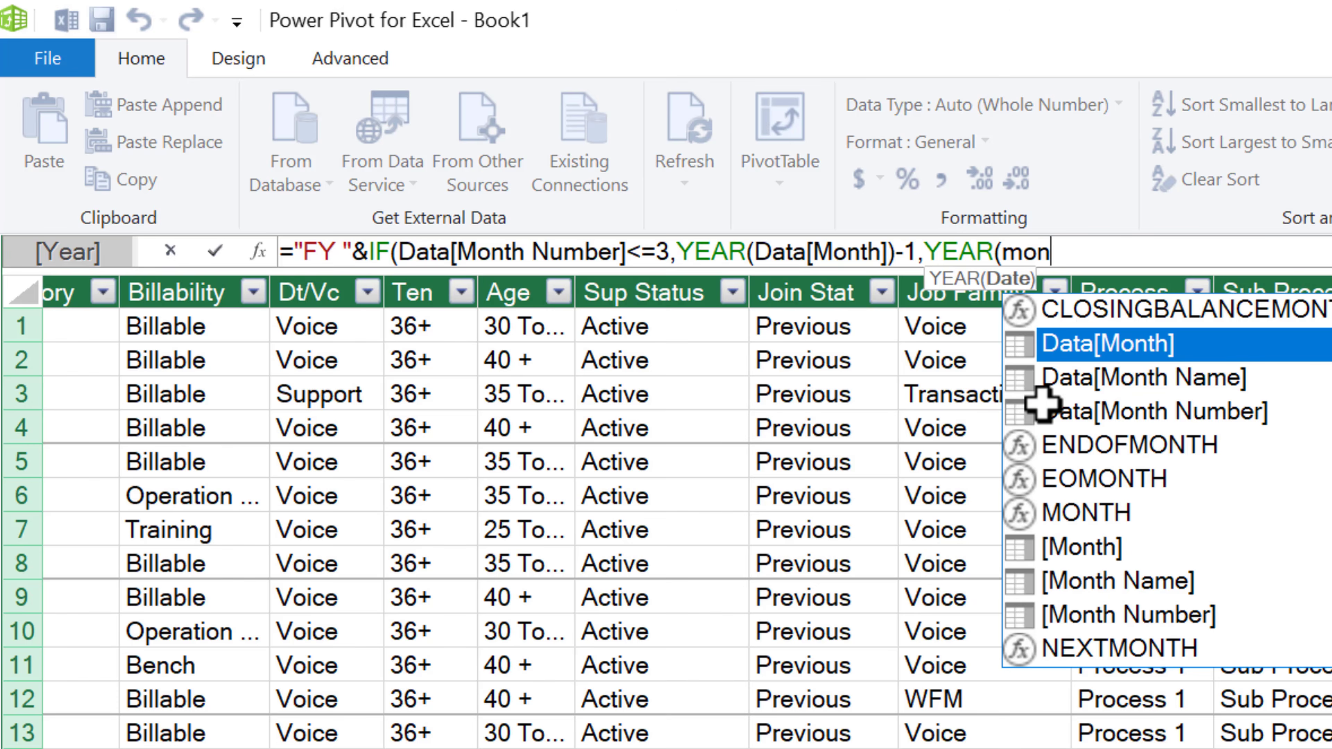
key("Tab")
type(")")
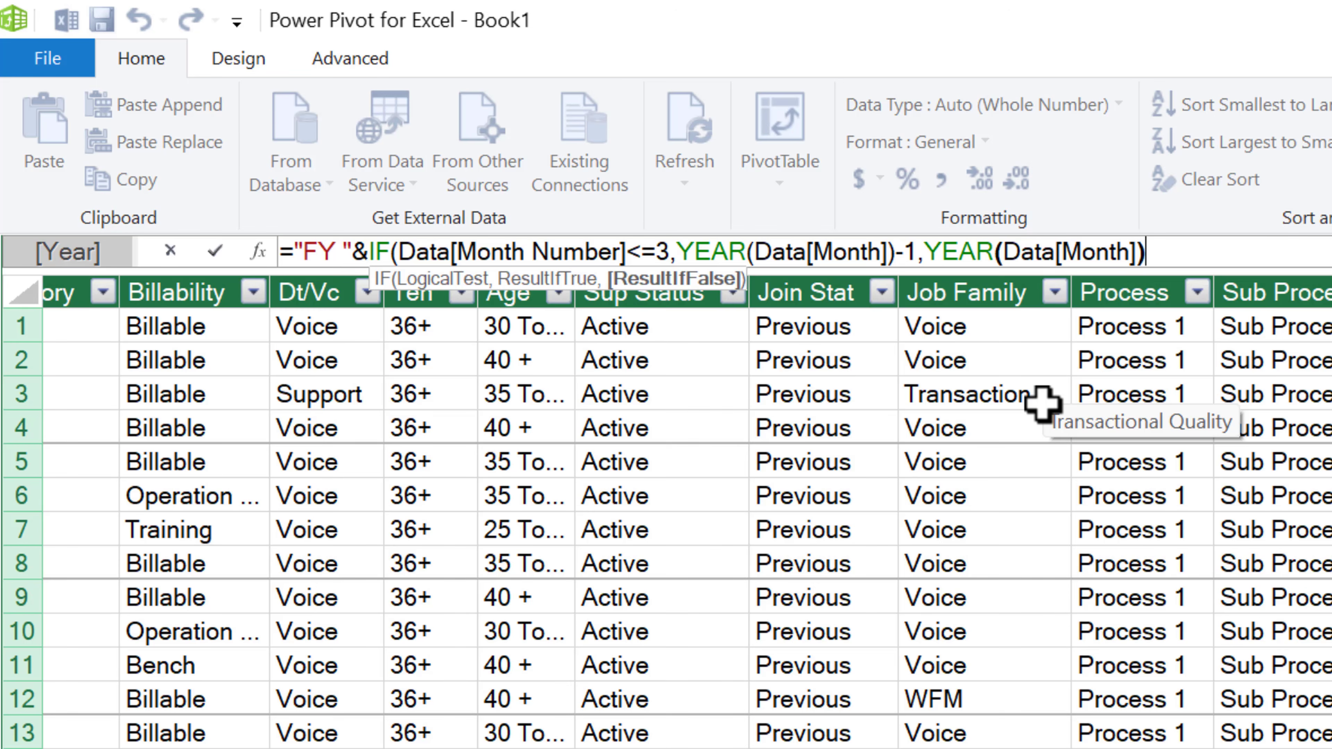
type(")")
key("Return")
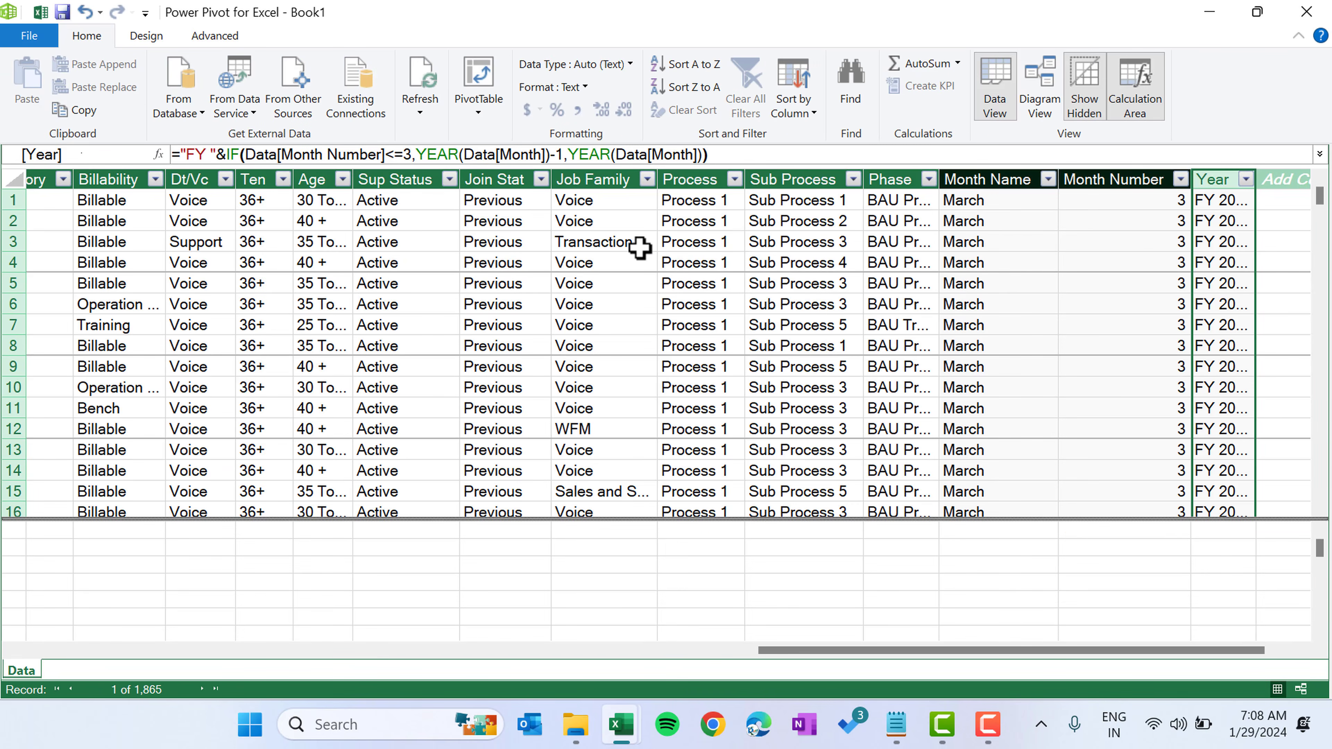
left_click_drag(1224, 653, 1267, 656)
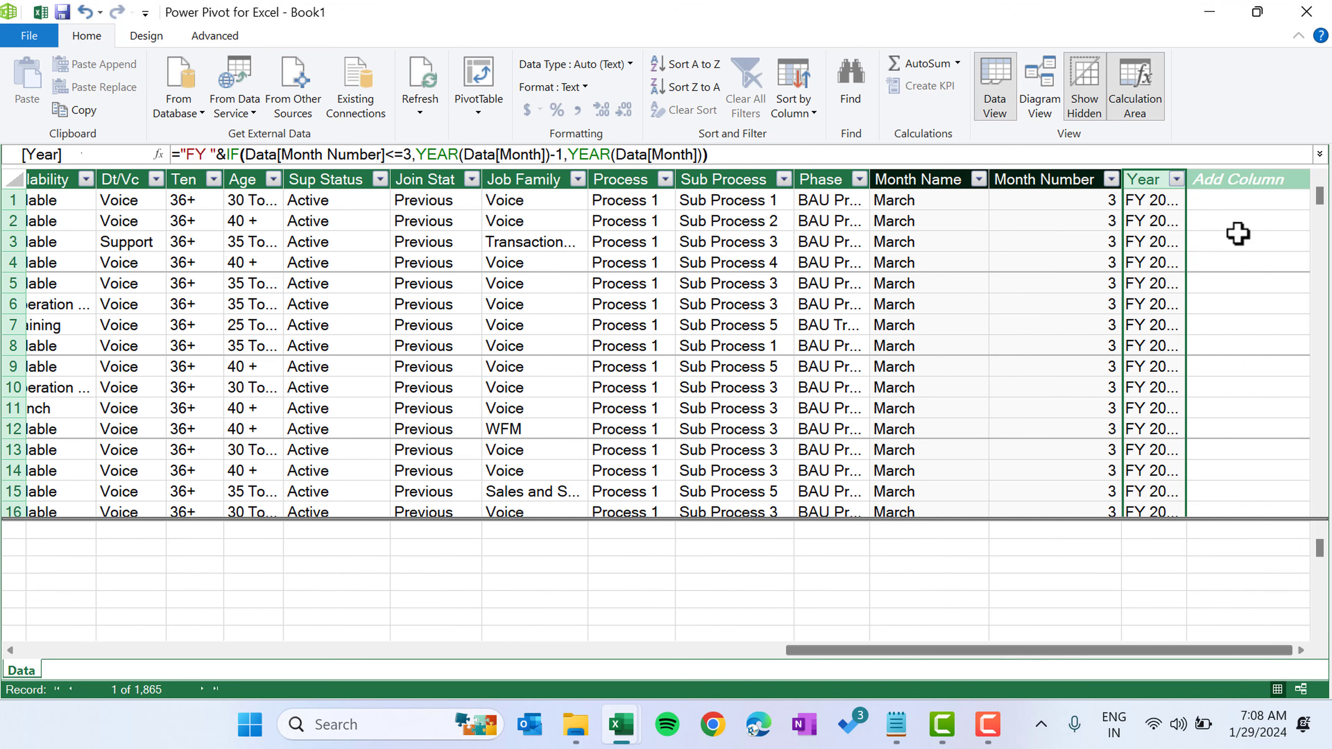
left_click_drag(1187, 180, 1270, 179)
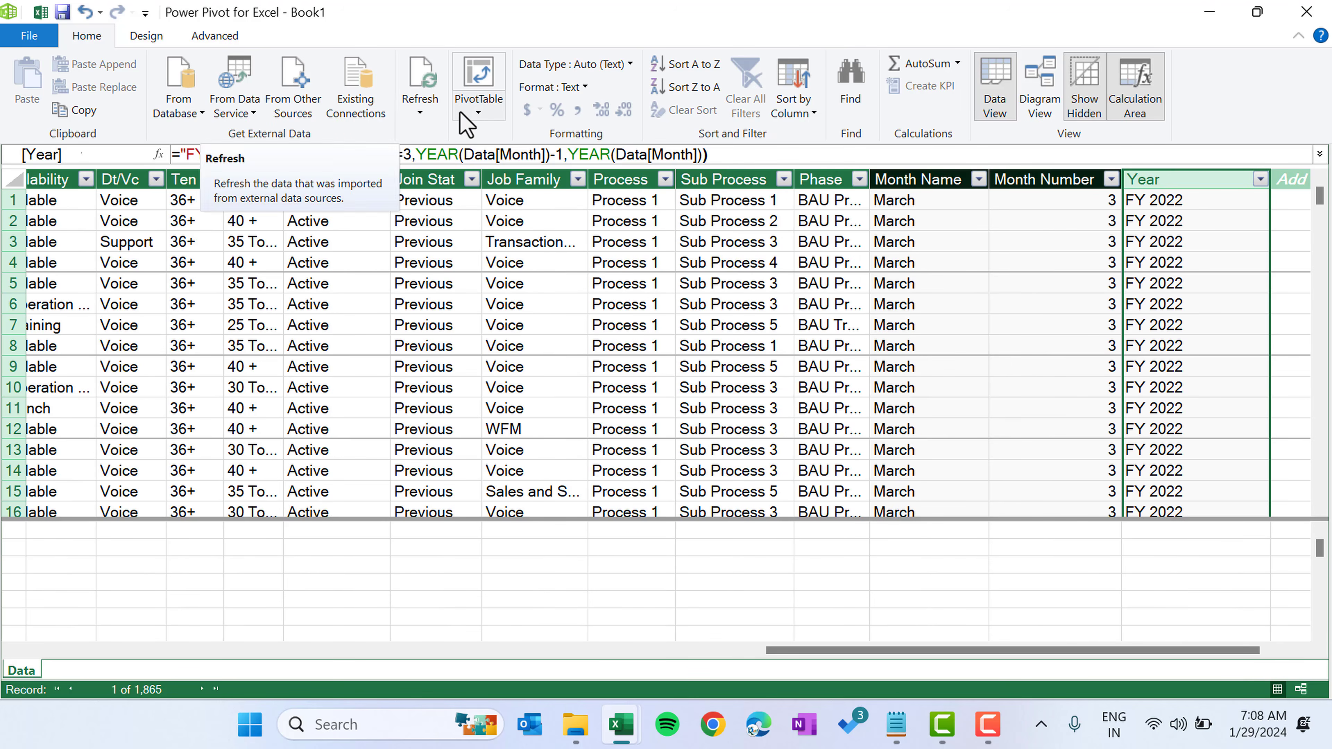
- Insert a PivotTable based on the data model on a new worksheet
left_click(478, 109)
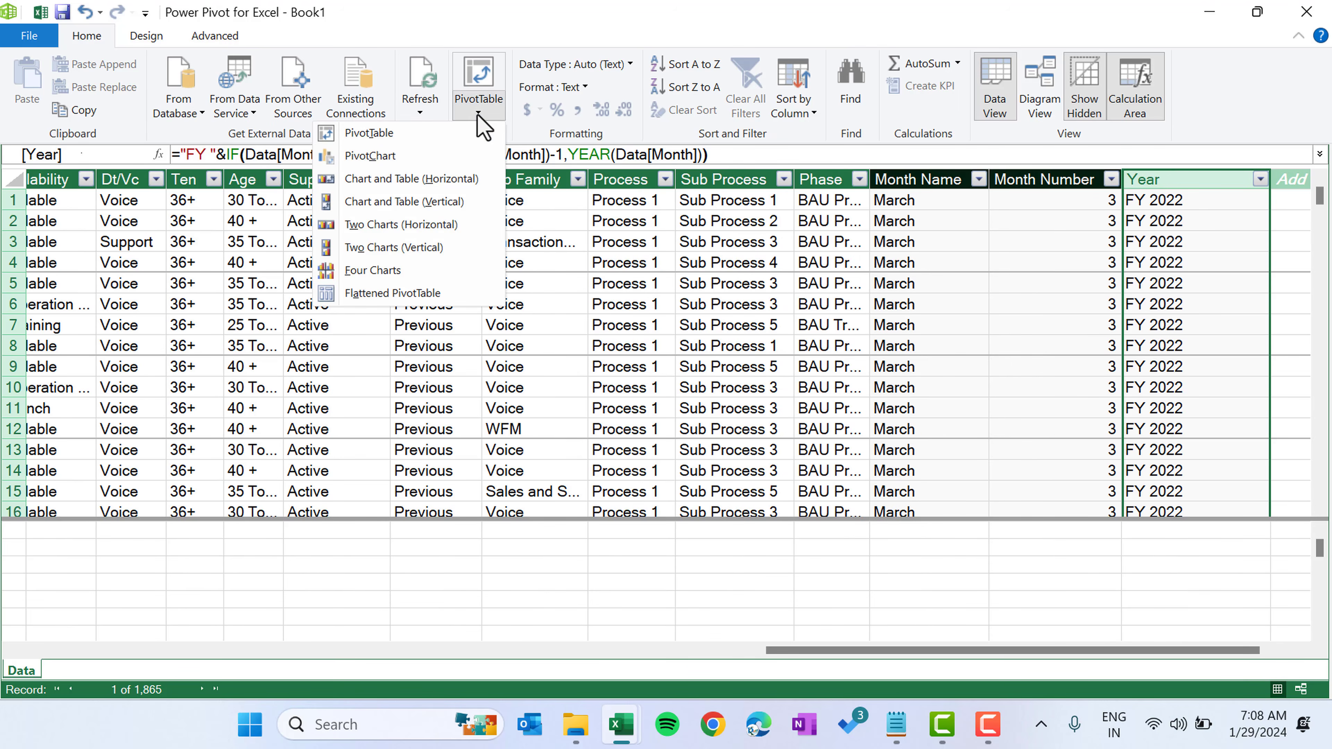
left_click(419, 141)
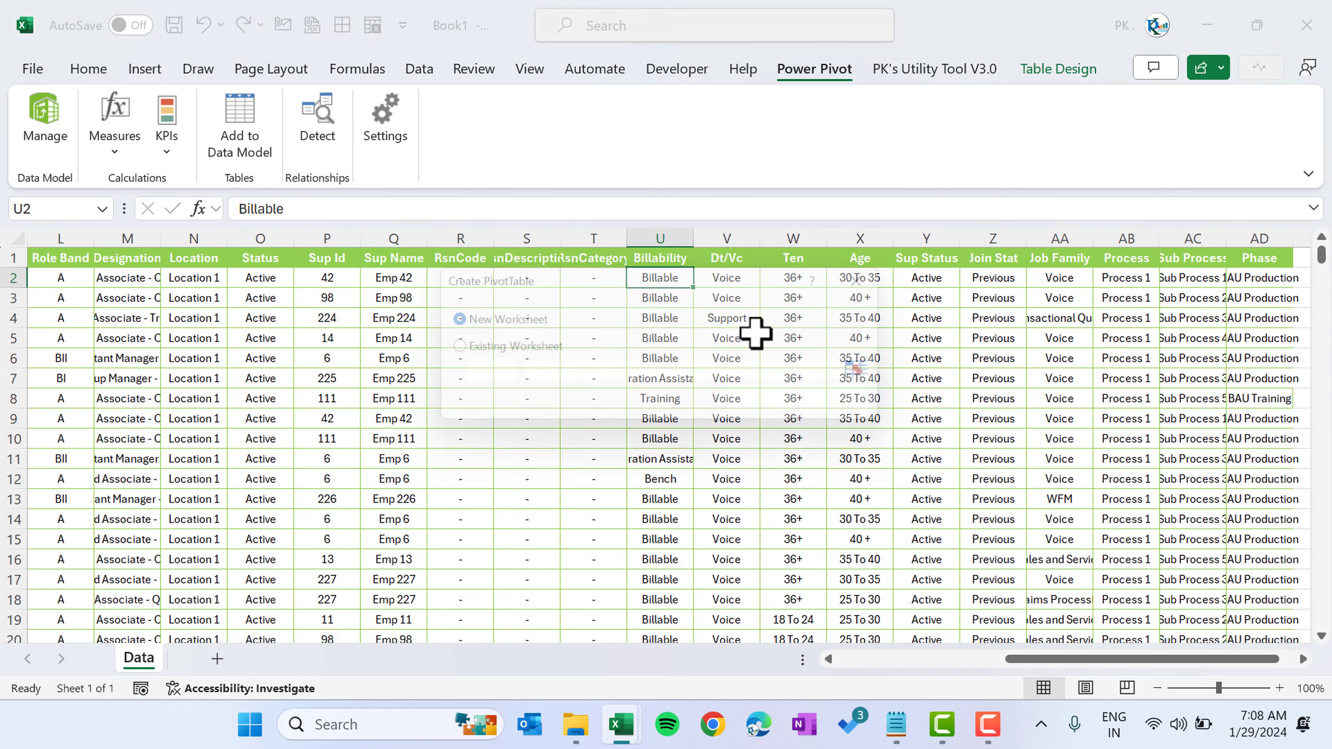
left_click(767, 414)
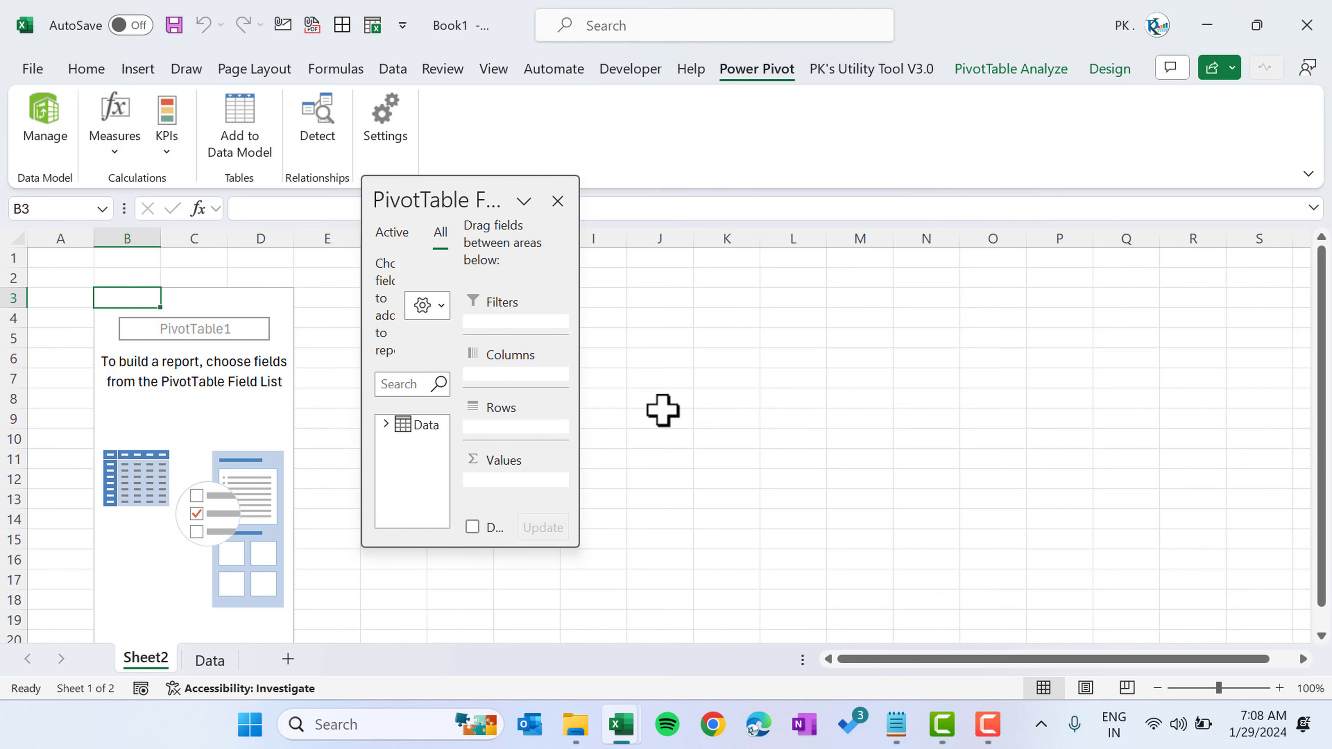
- Add the Data table's Month field to the PivotTable rows, ungroup it into individual dates, and close the enlarged field list
left_click_drag(574, 547, 885, 570)
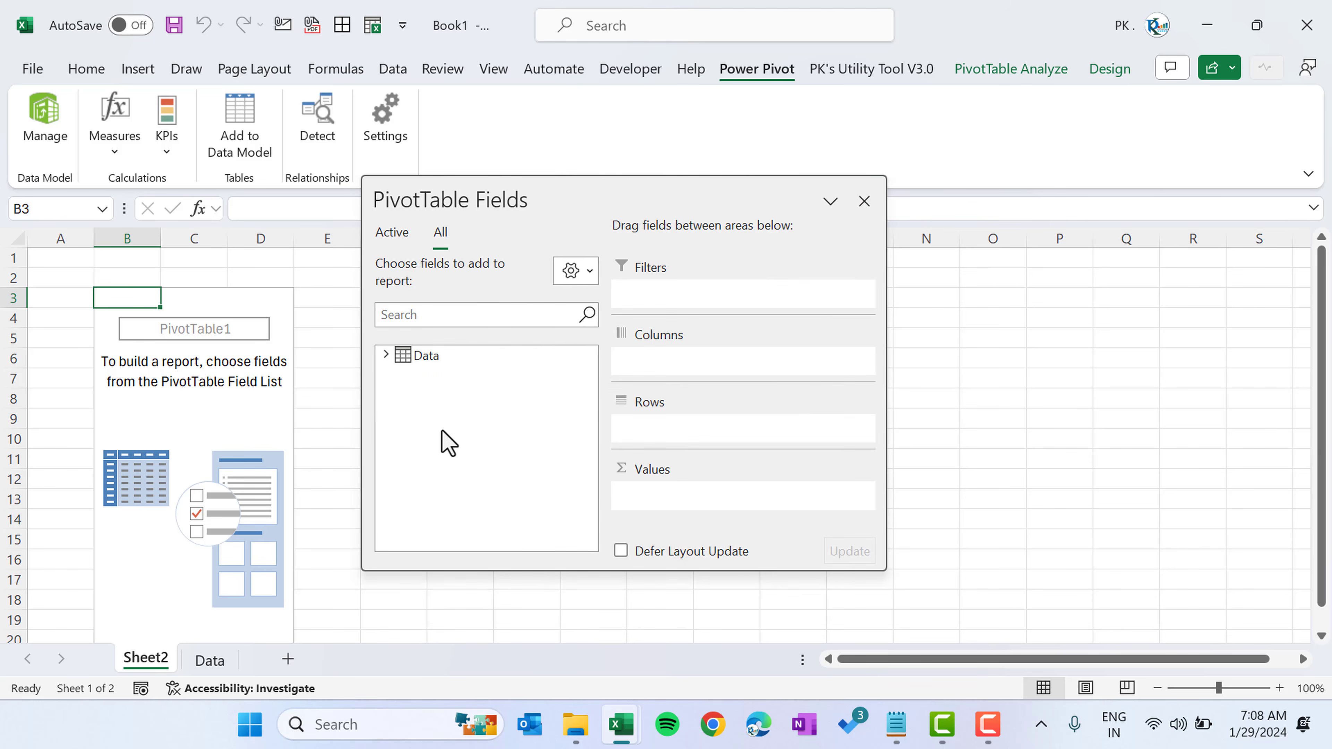
left_click(386, 356)
left_click_drag(506, 373, 698, 440)
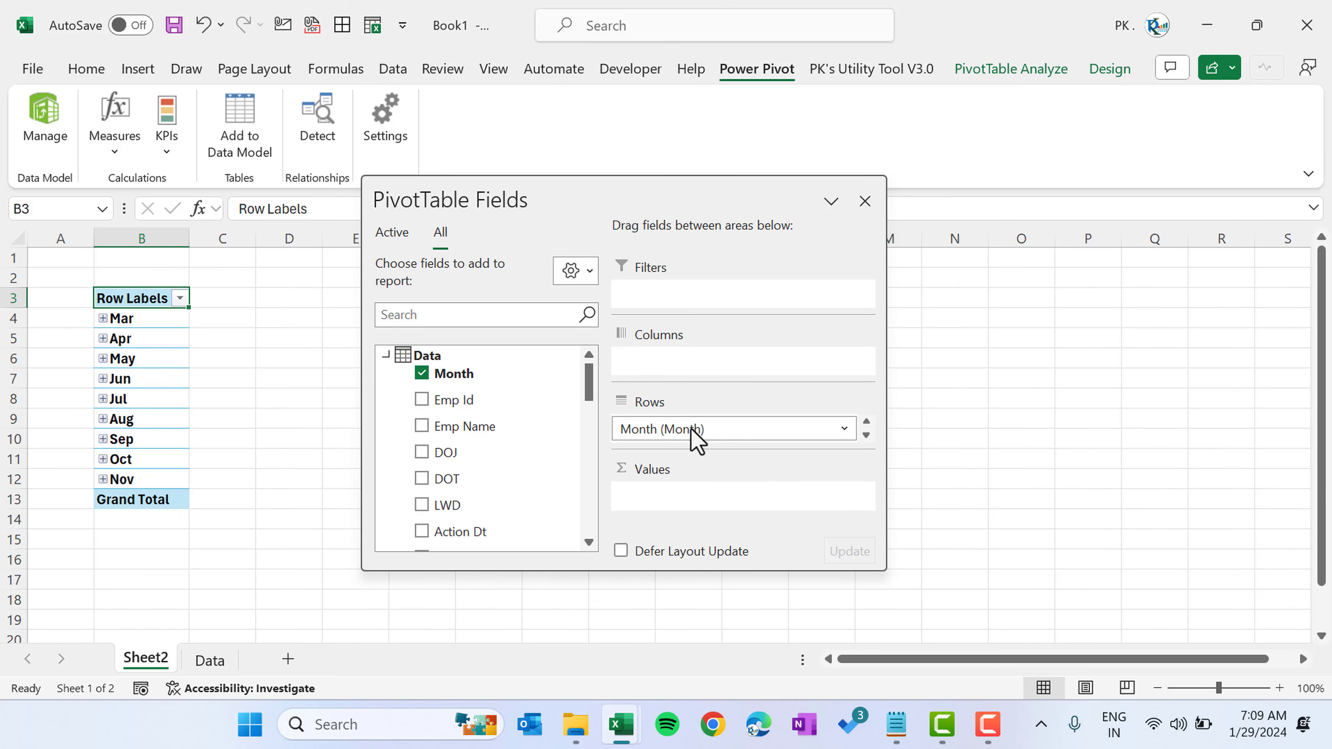
right_click(136, 378)
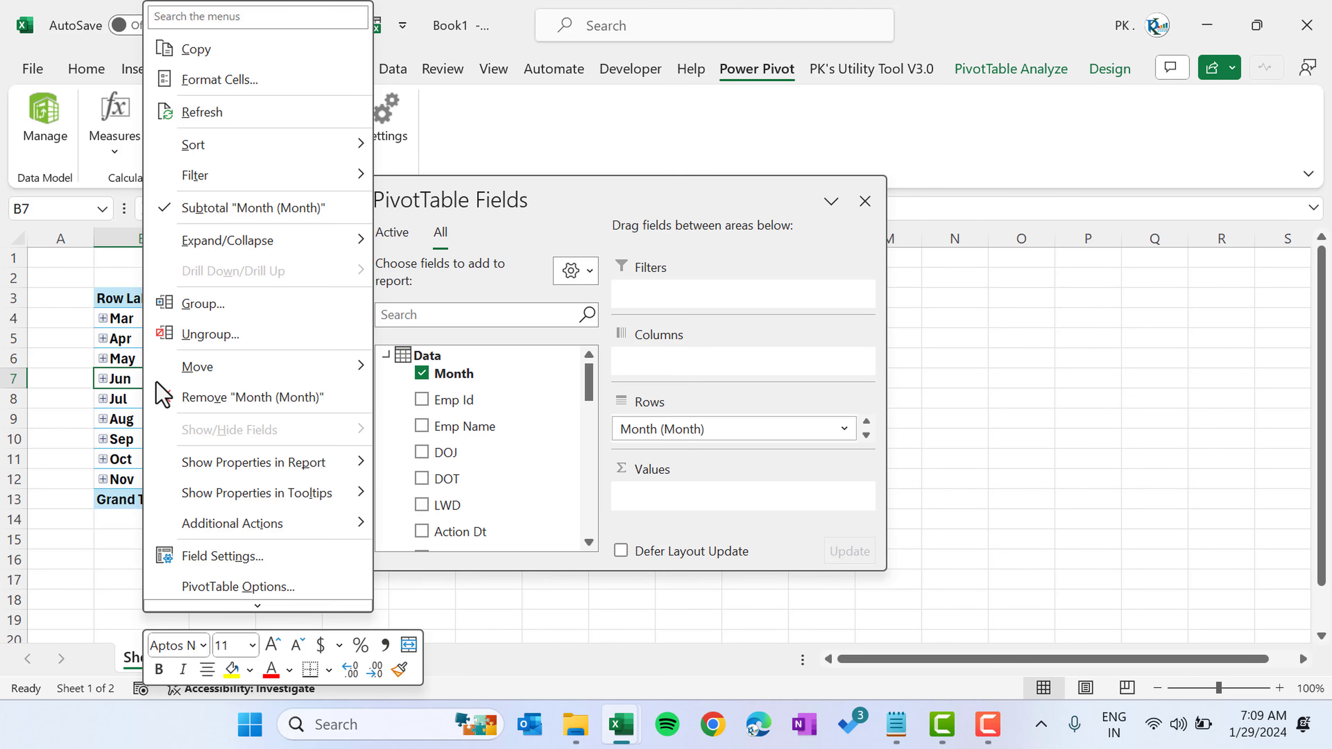
left_click(218, 330)
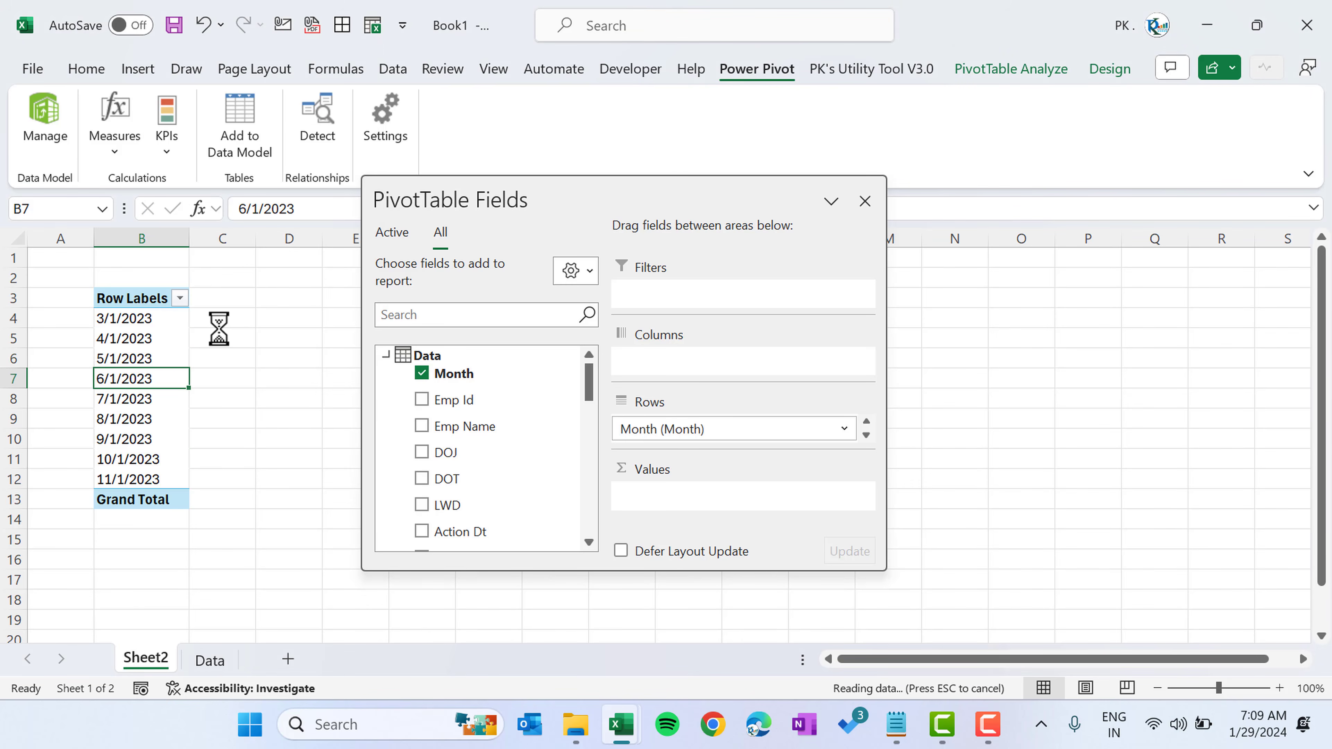
left_click(865, 201)
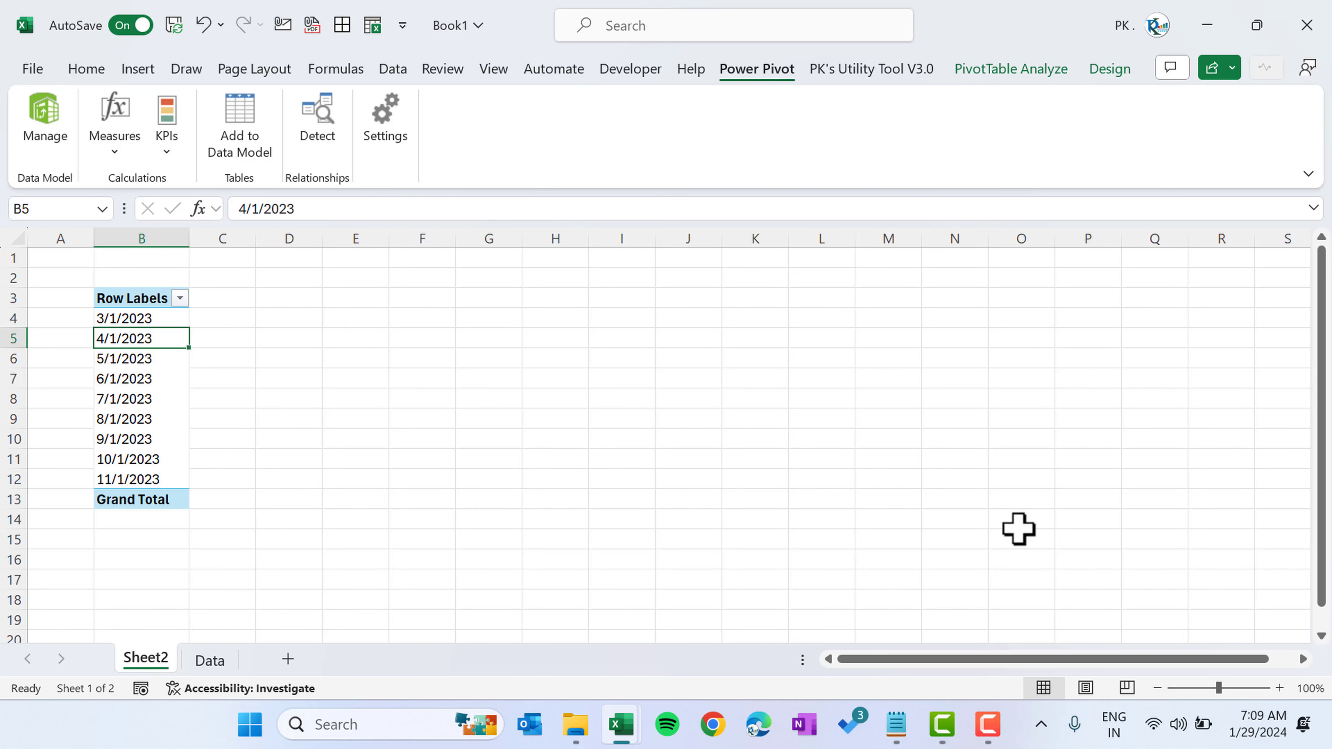
- Switch to the DAX notes in Notepad and examine the Total Head Count formula, including its SUMMARIZE part and RsnCategory filter
key("alt+Tab")
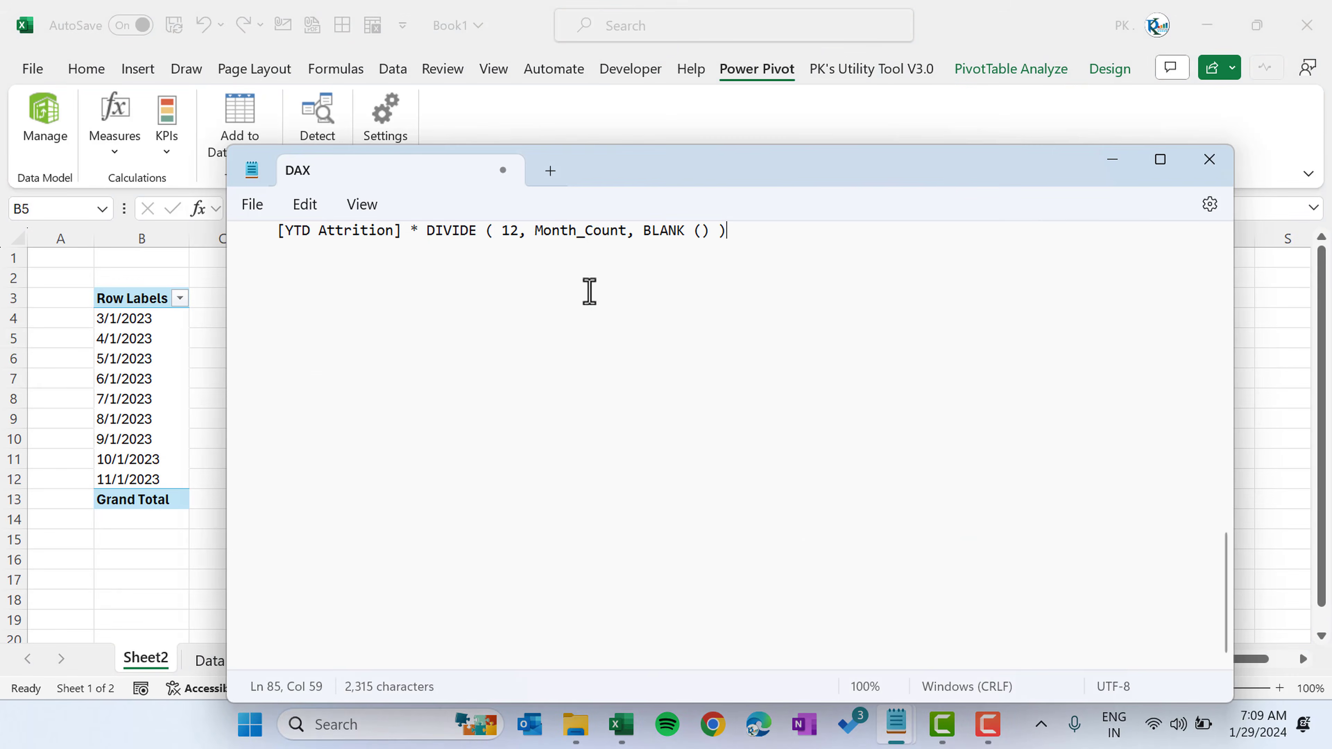
scroll(835, 270, "up", 20)
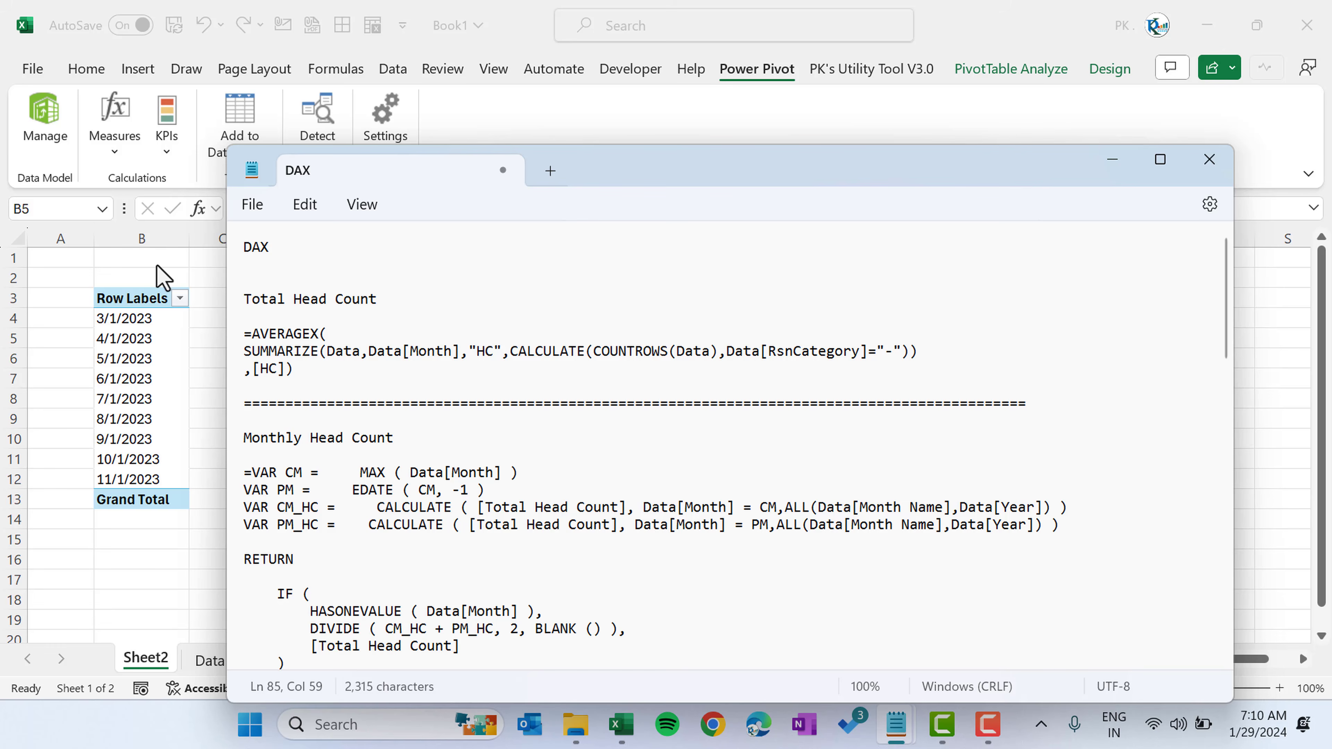
left_click_drag(378, 301, 246, 303)
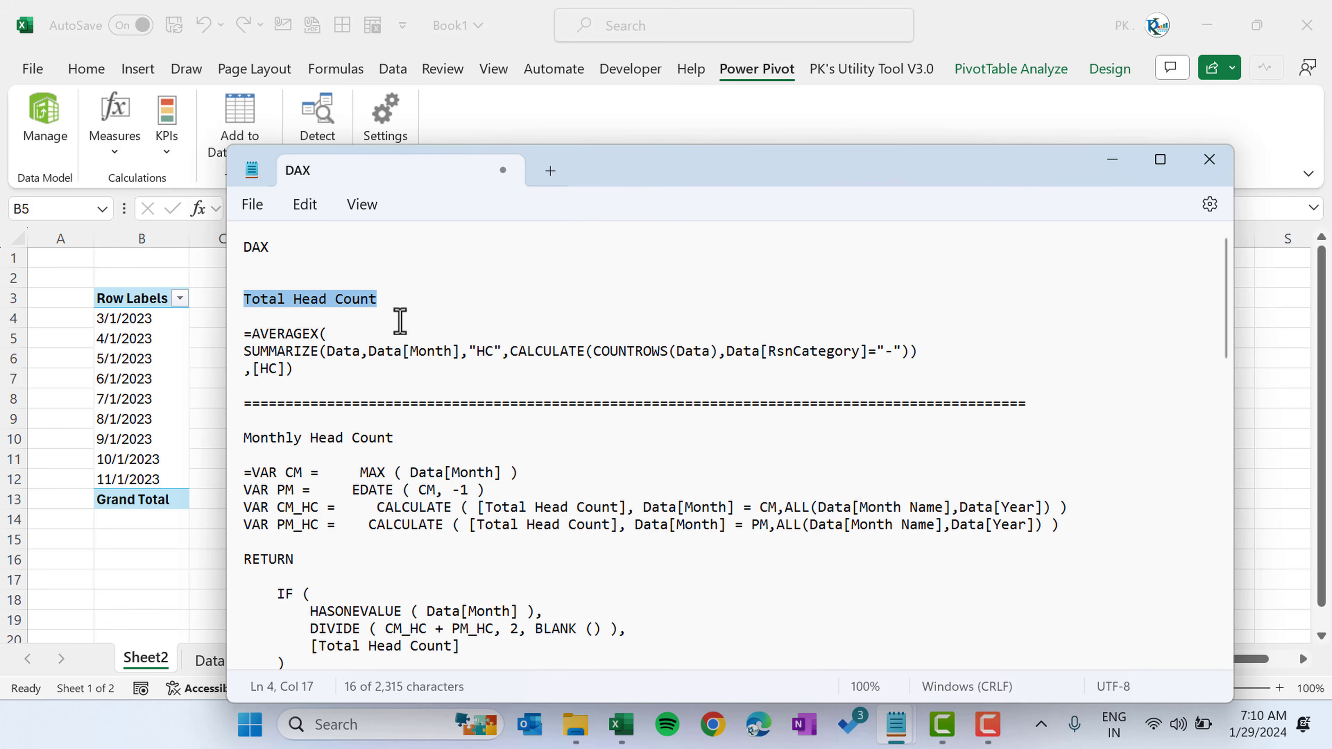
left_click(286, 335)
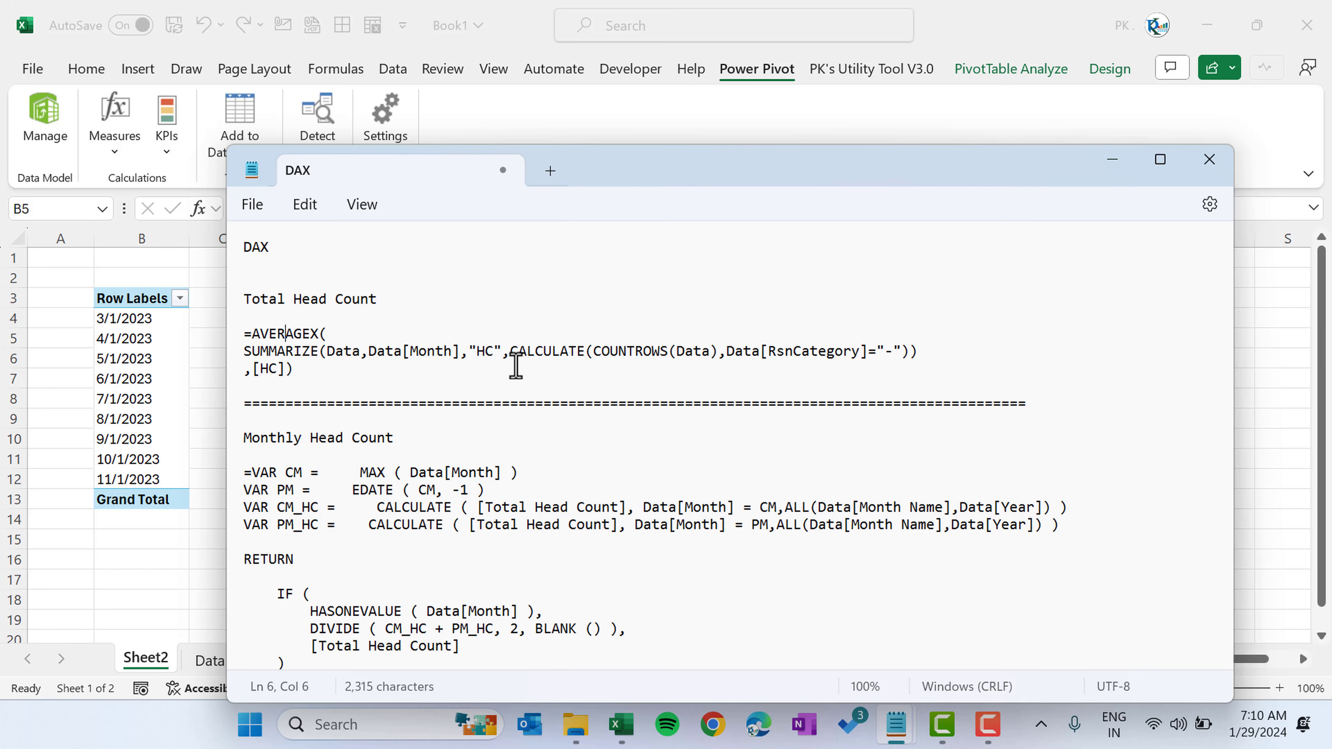
left_click_drag(269, 352, 313, 352)
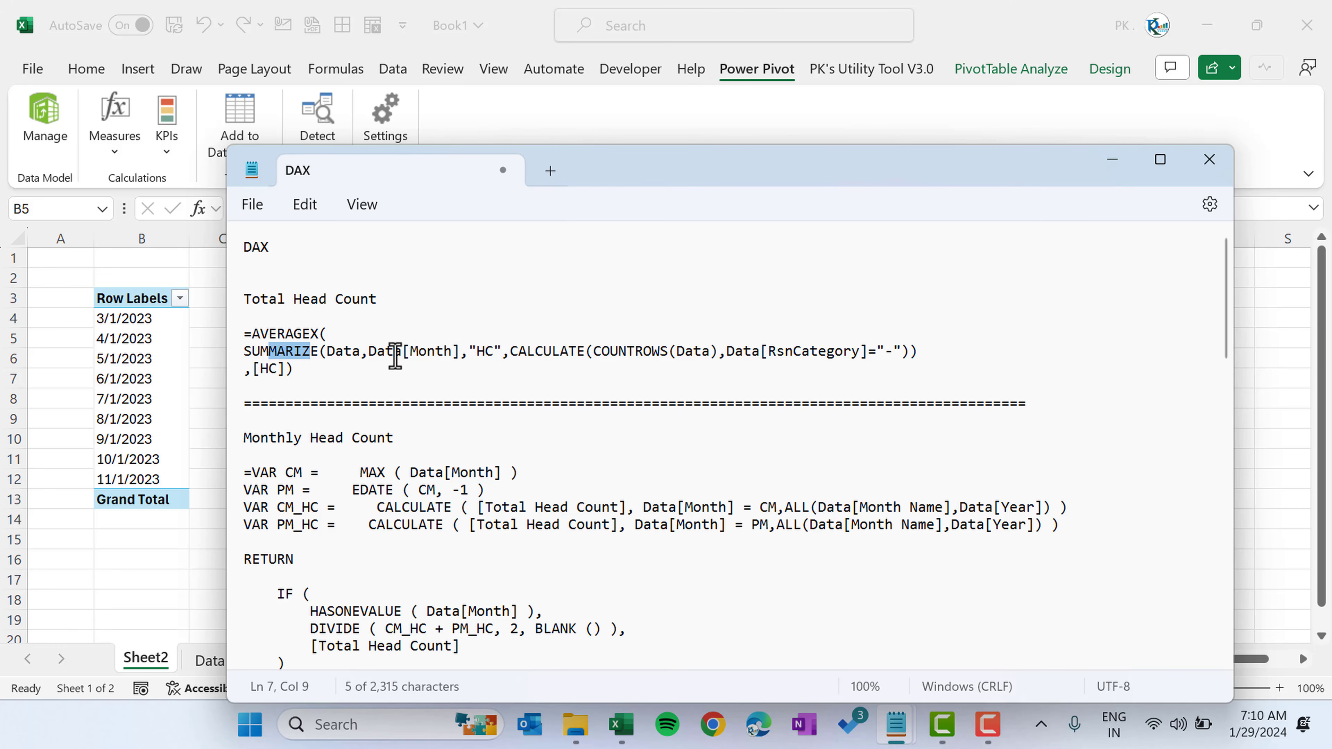
left_click_drag(537, 365, 893, 355)
left_click(889, 347)
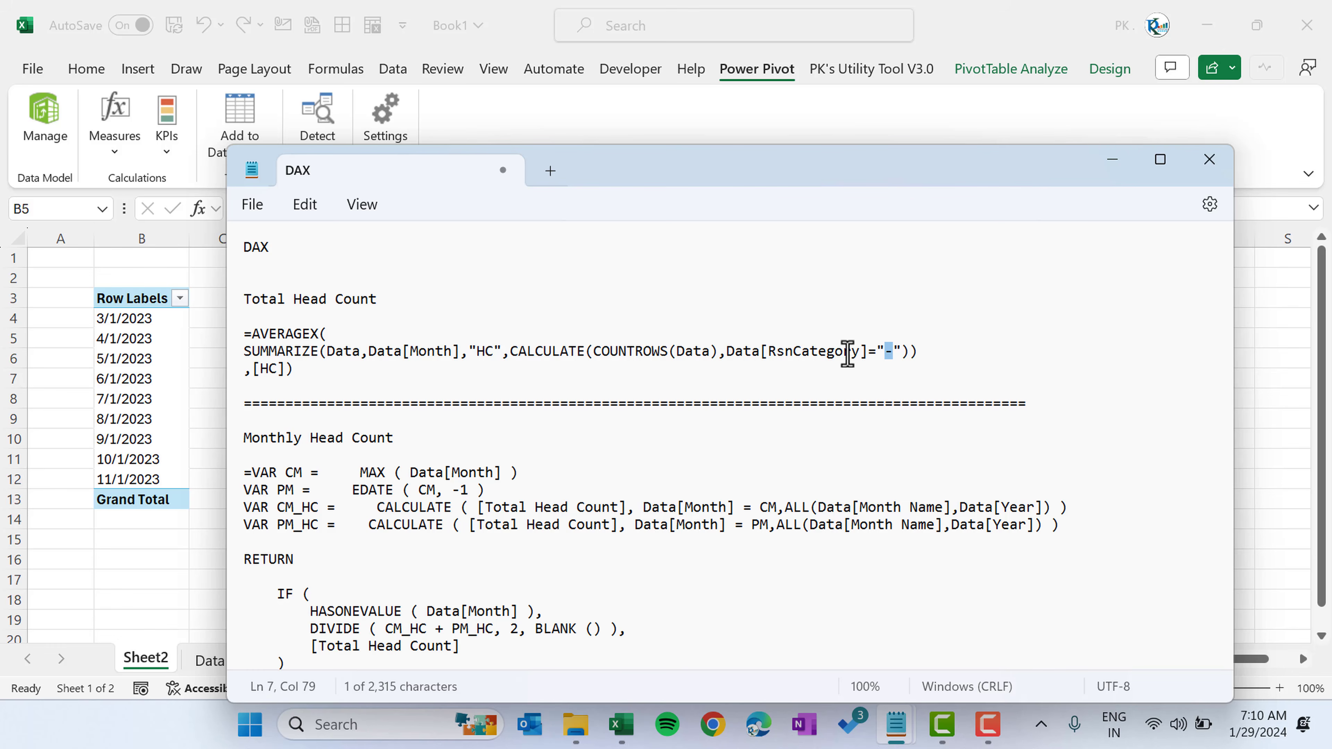
- Switch back to Excel and start a new measure in the Data table, naming it Total Head Count with the title copied from the DAX notes
key("alt+Tab")
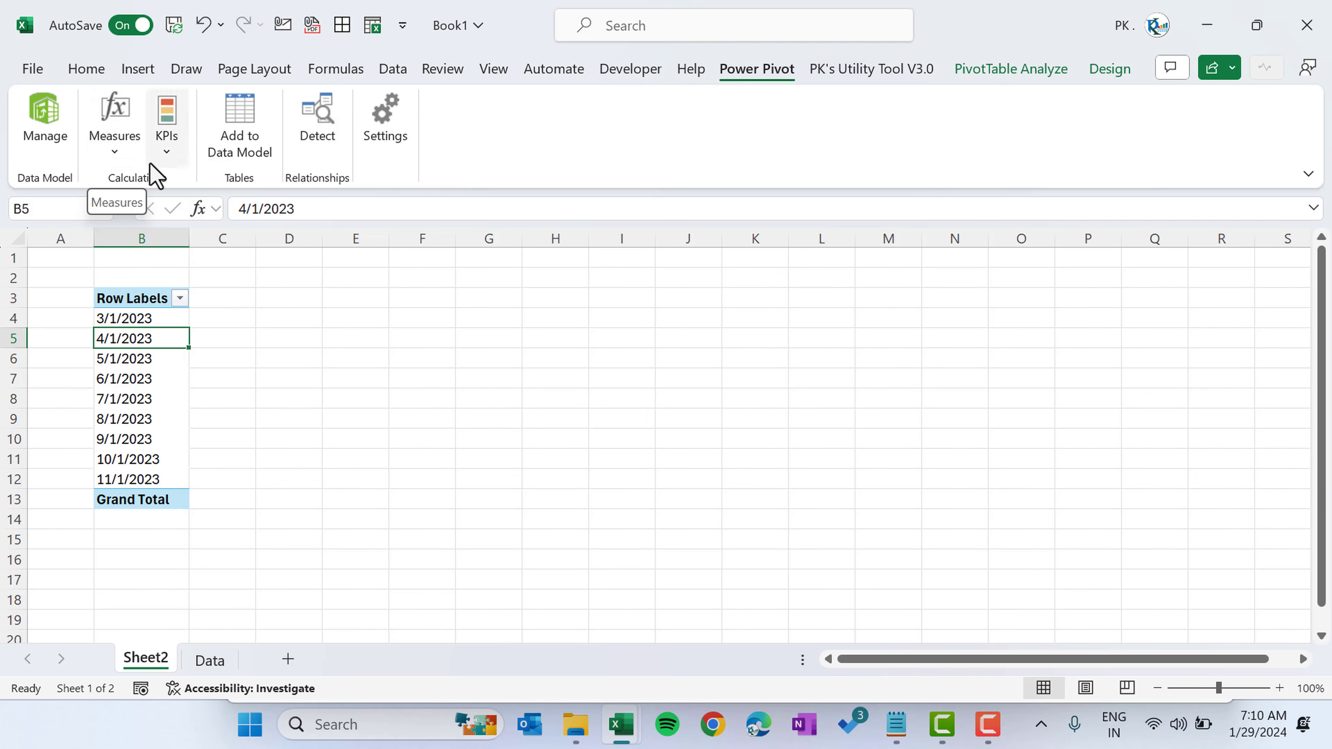
left_click(114, 152)
left_click(153, 187)
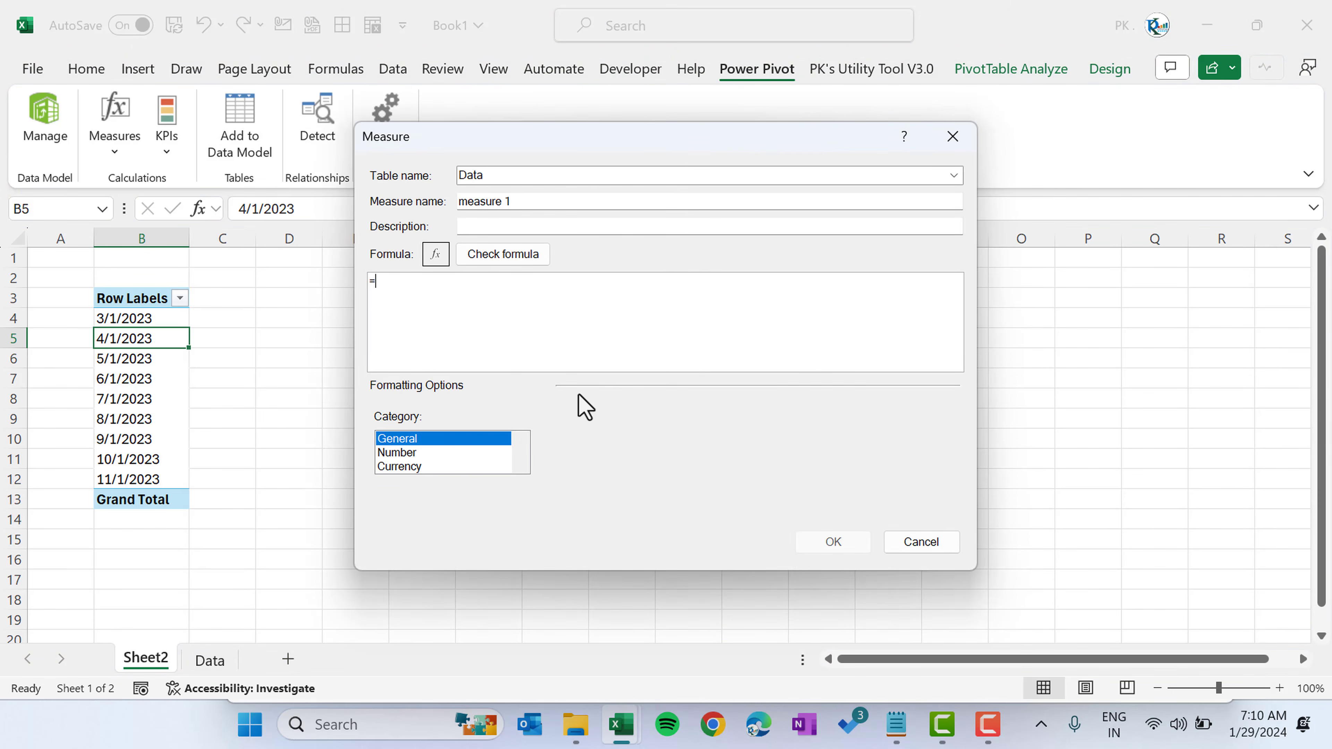
key("alt+Tab")
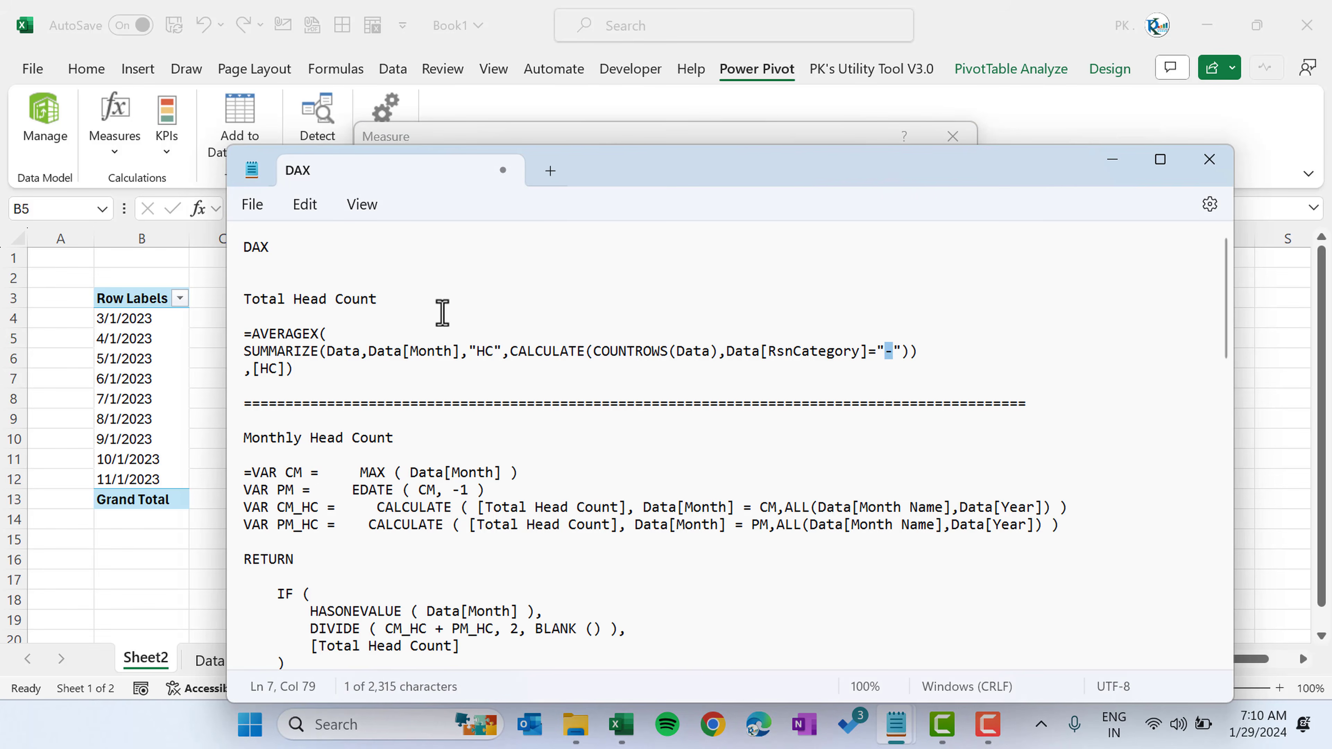
left_click_drag(377, 300, 231, 304)
key("ctrl+c")
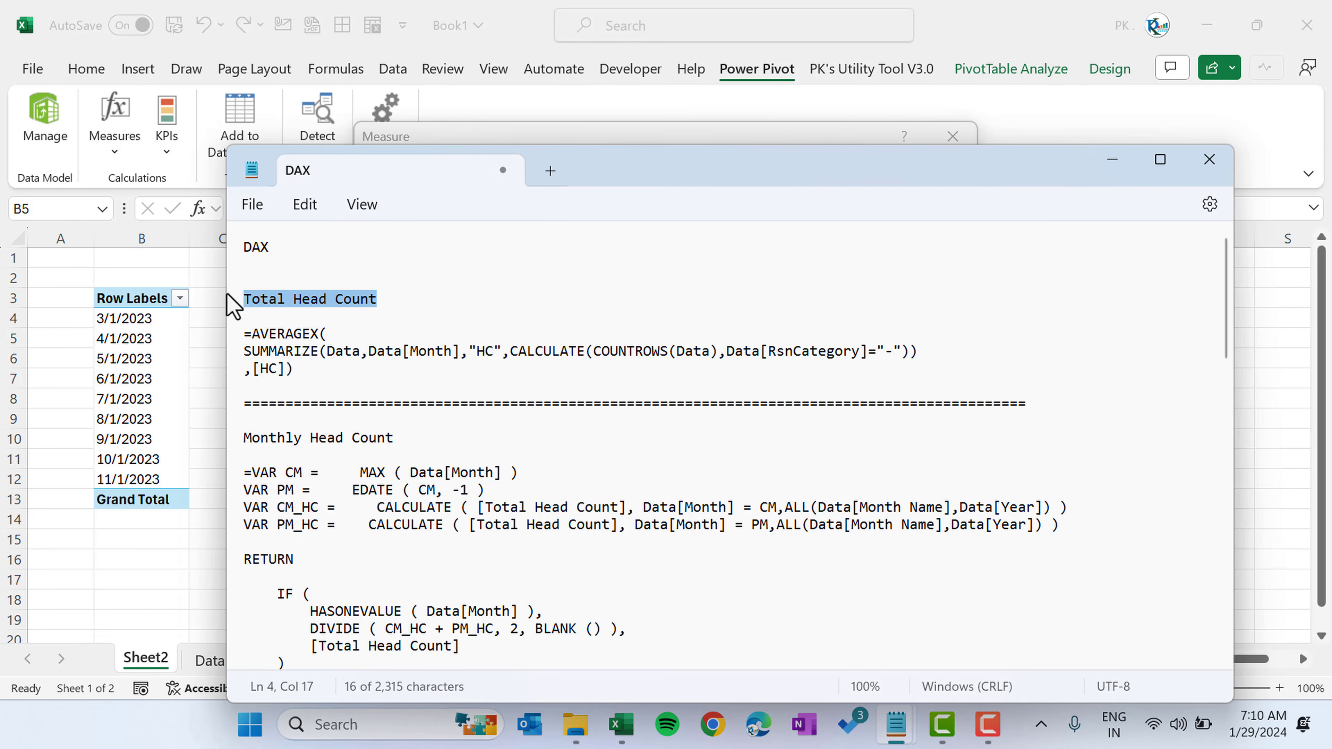
left_click(714, 138)
key("ctrl+a")
key("ctrl+v")
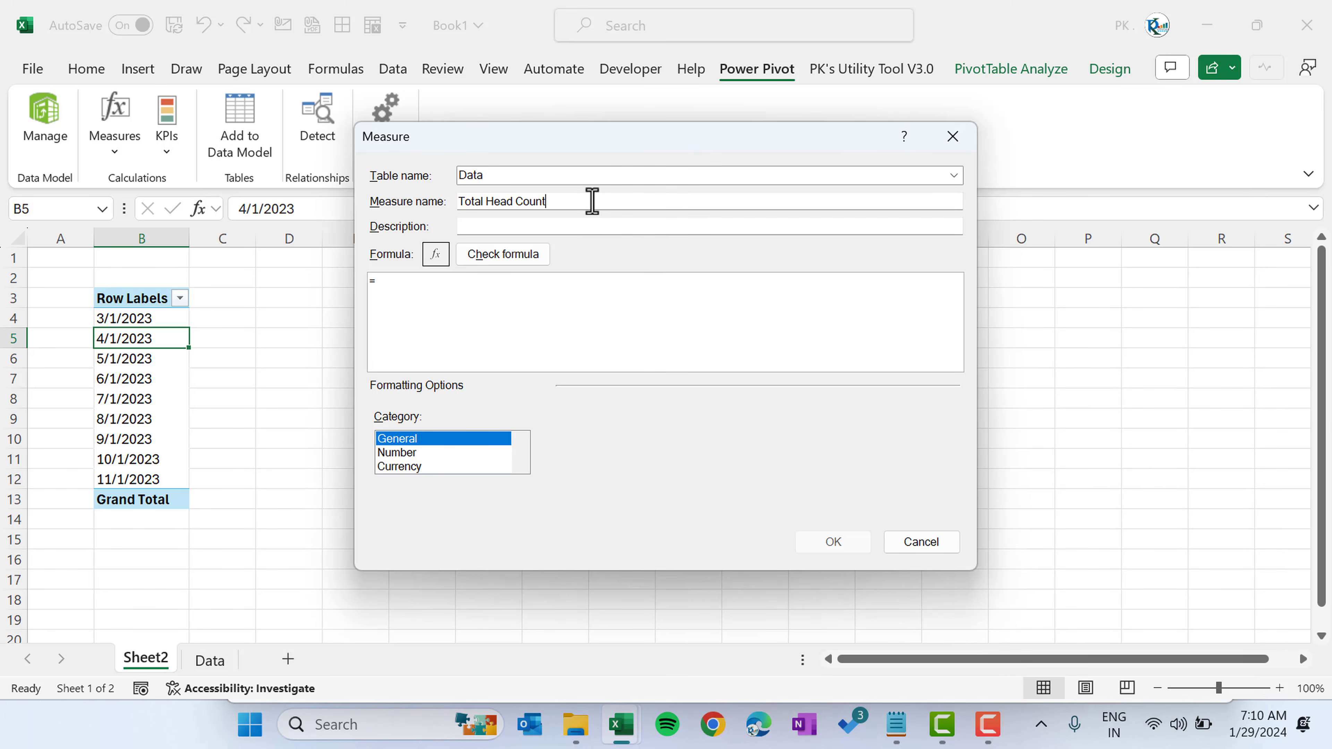
- Copy the Total Head Count AVERAGEX formula from the DAX notes in Notepad and paste it as the formula of the new measure in Excel
key("alt+Tab")
left_click_drag(328, 375, 238, 336)
key("ctrl+c")
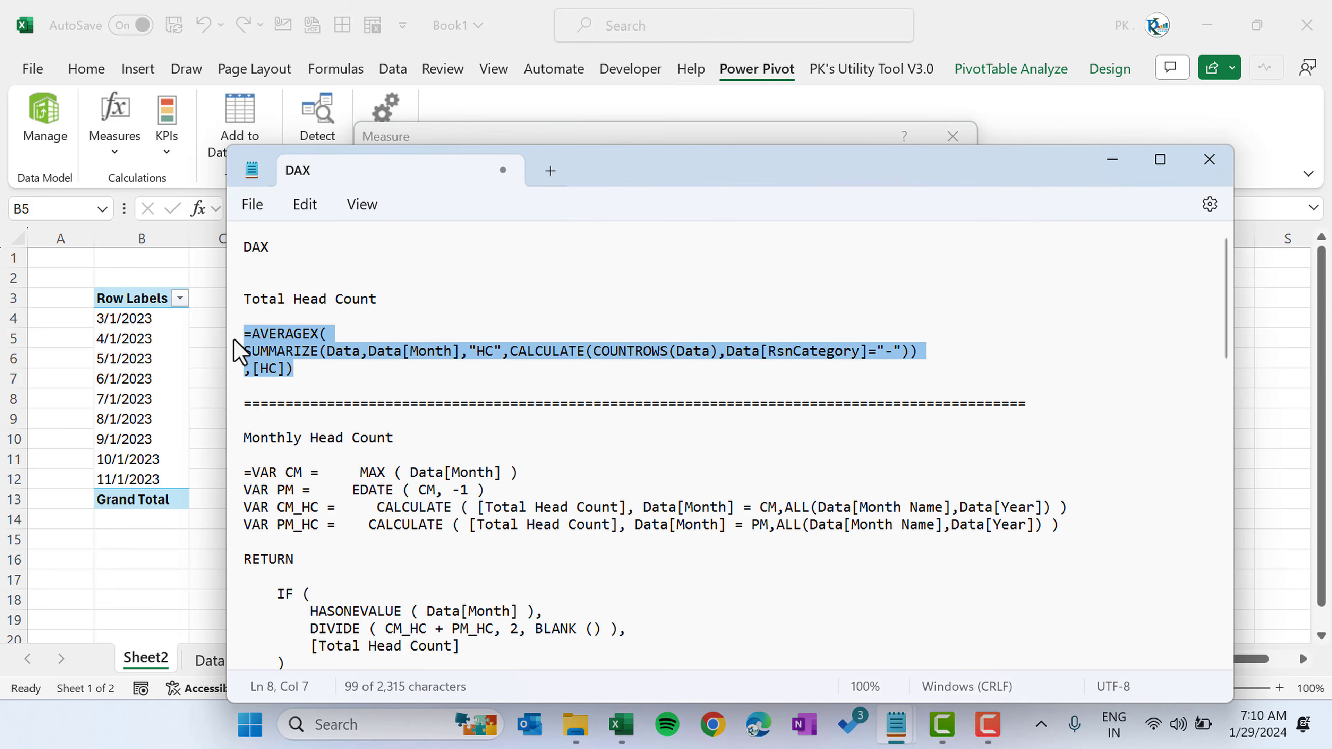
left_click(681, 137)
left_click(509, 289)
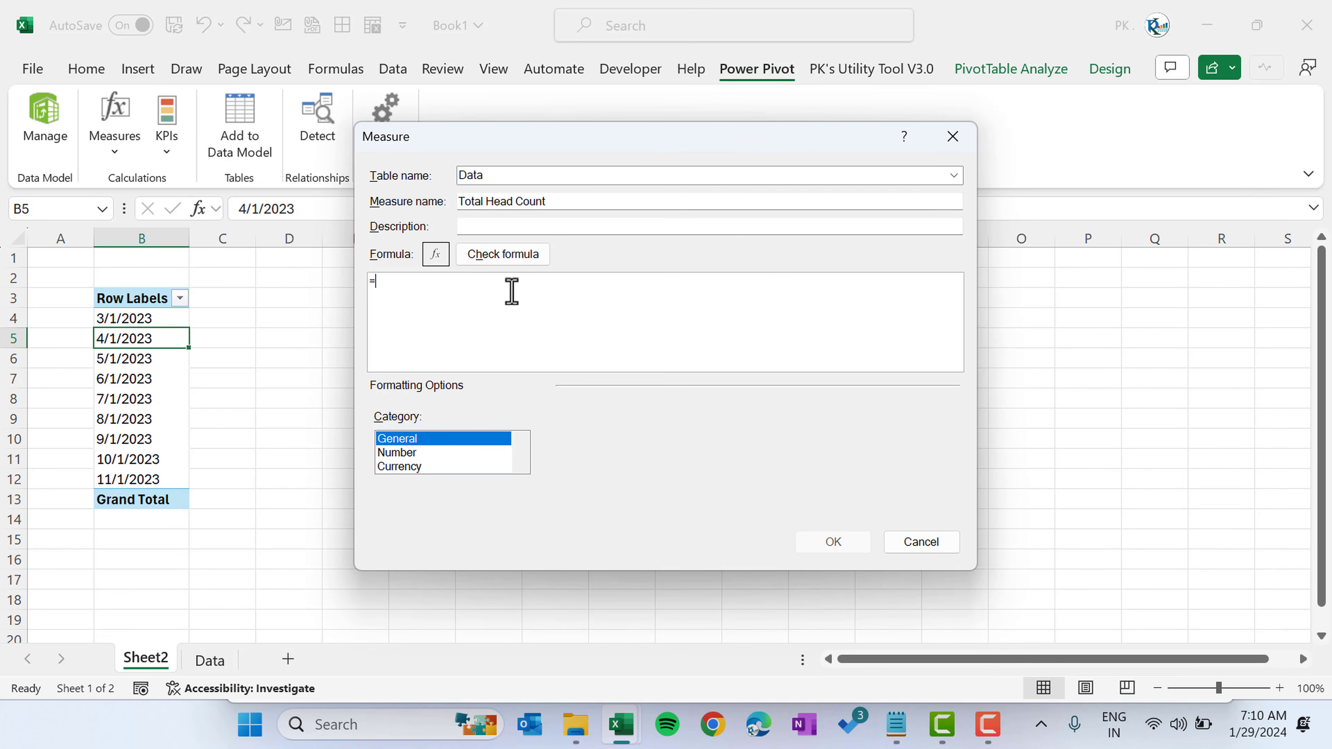
key("ctrl+a")
key("ctrl+v")
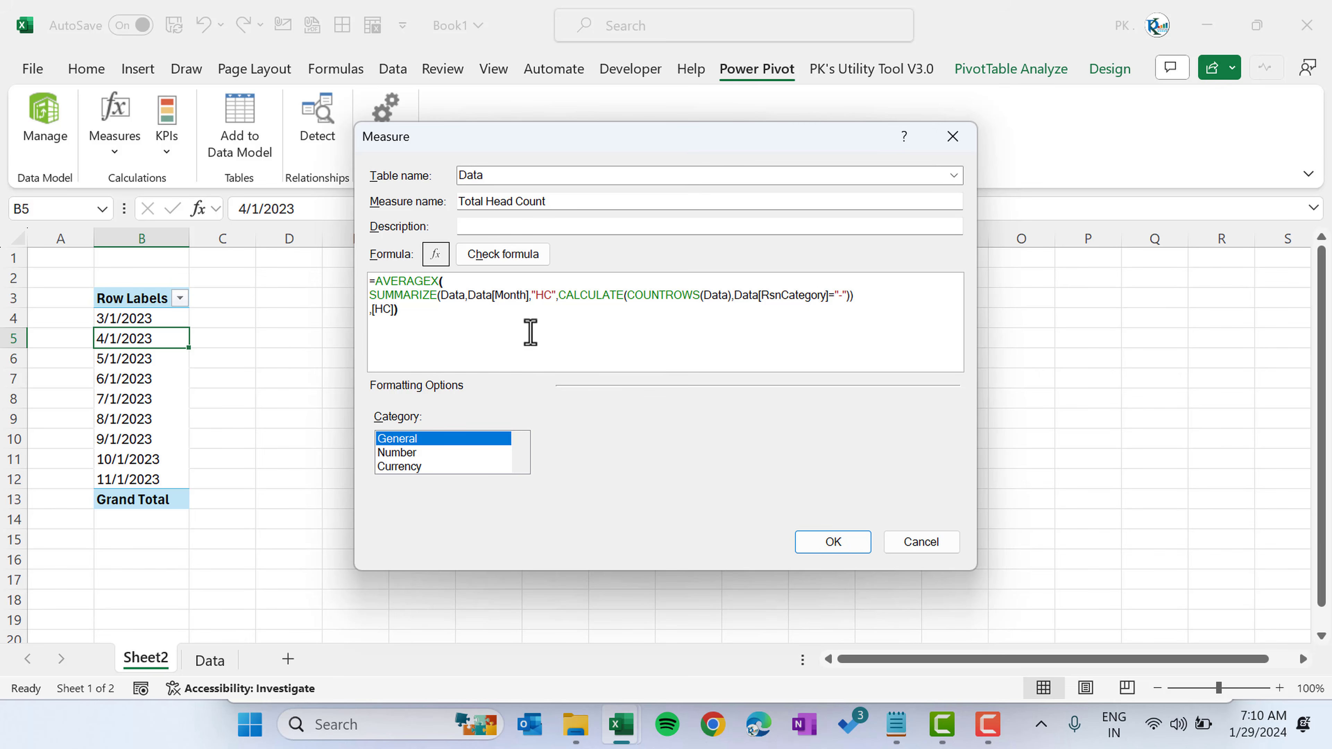
- Format the Total Head Count measure as a decimal number with 0 decimal places, save it, and select its monthly values in the PivotTable
left_click(405, 453)
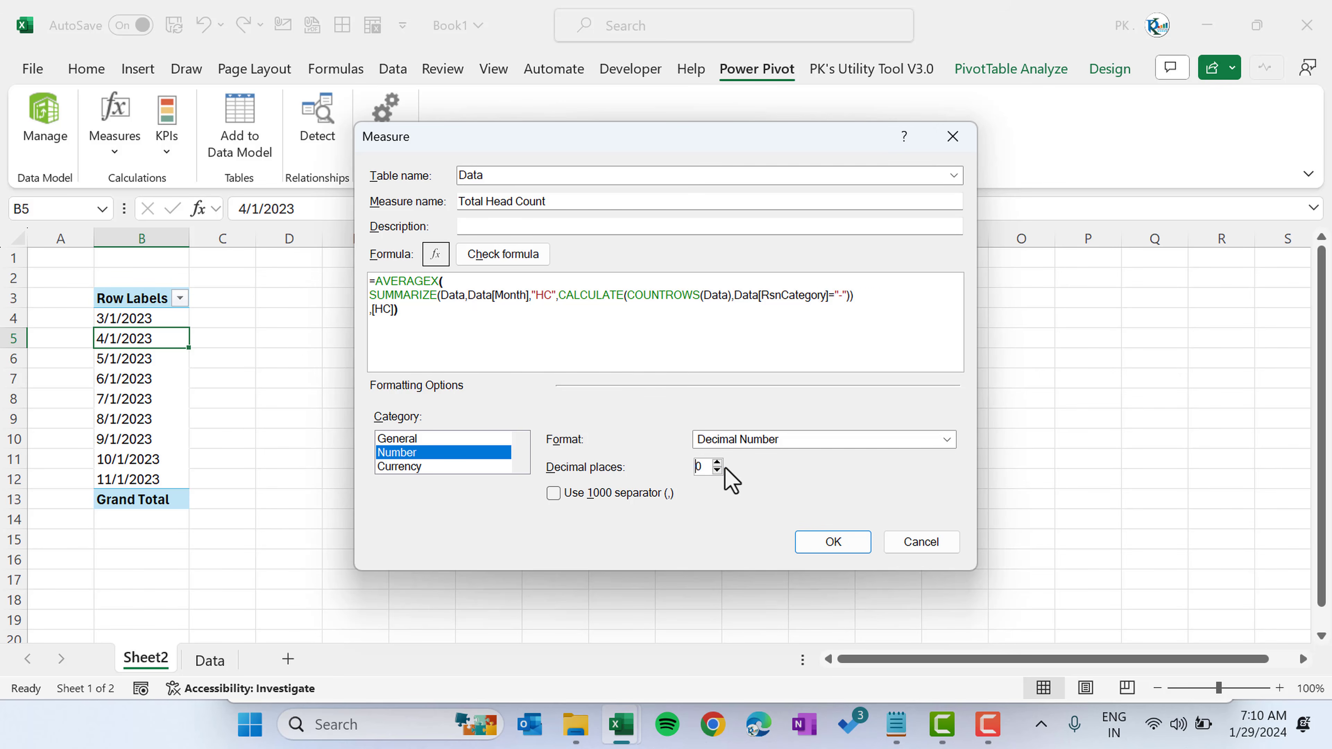
left_click(842, 544)
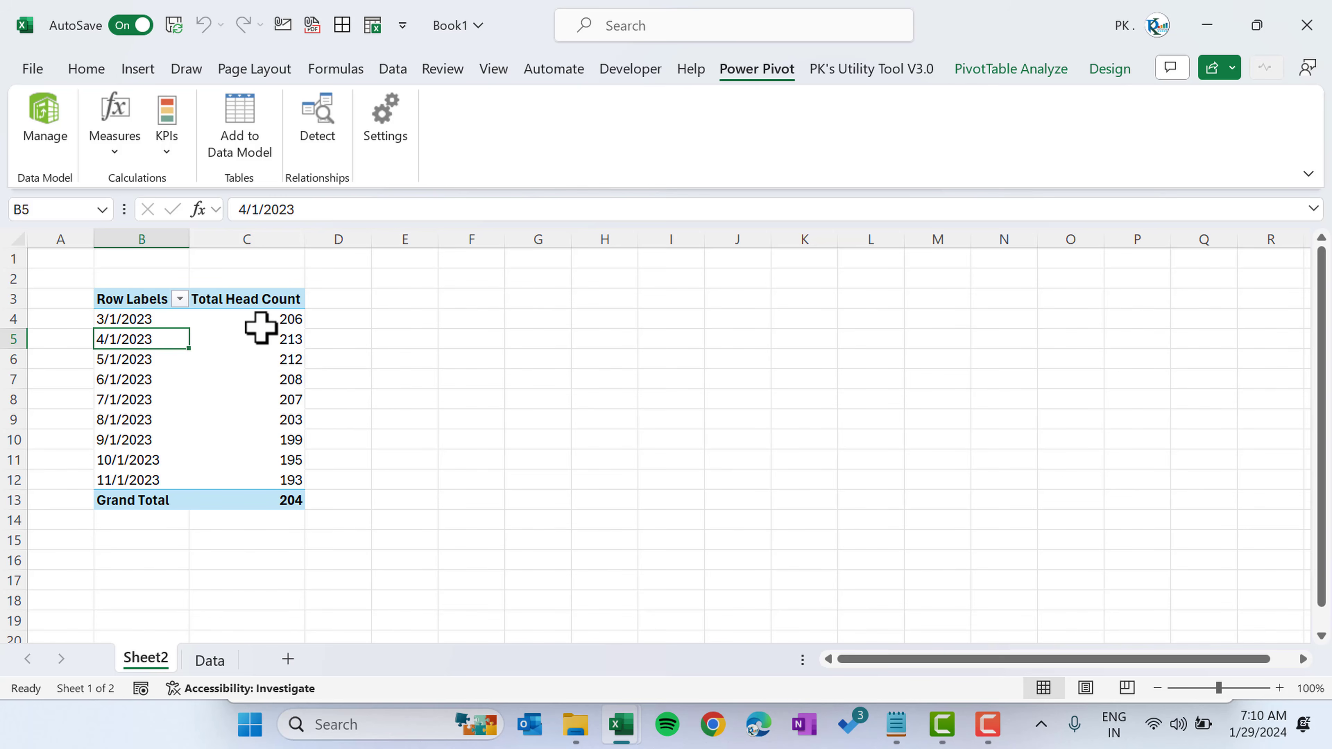
left_click_drag(265, 320, 280, 472)
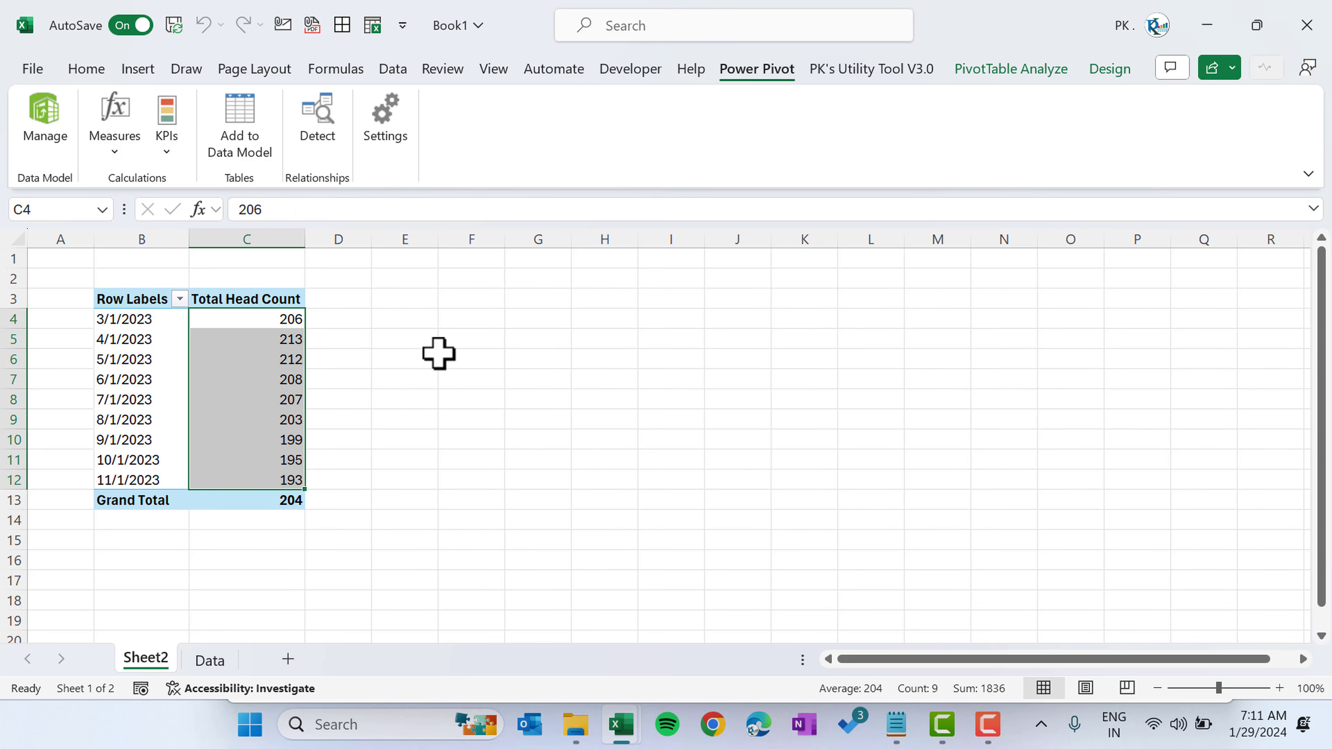
- Start another measure in the Data table and name it Monthly Head Count, using the title copied from the DAX notes in Notepad
left_click(114, 138)
left_click(181, 184)
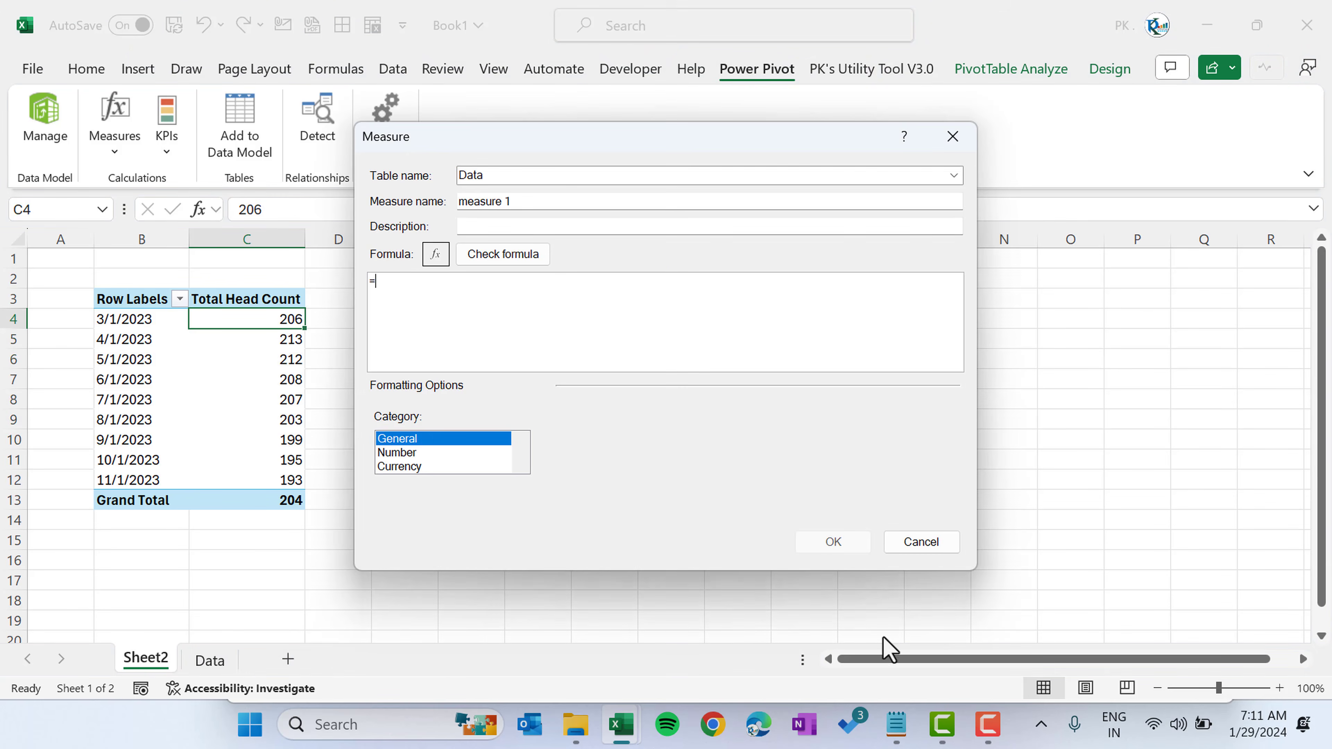
left_click(896, 724)
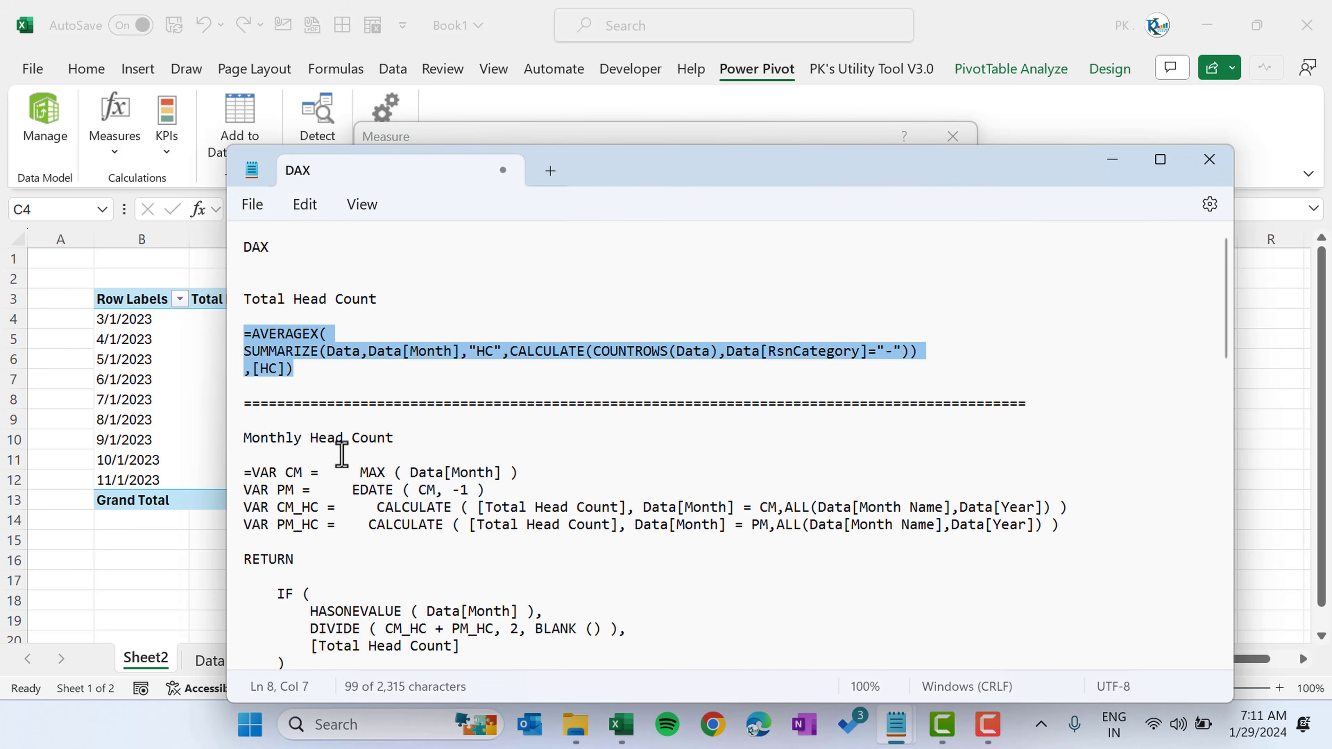
left_click_drag(243, 437, 399, 443)
key("ctrl+c")
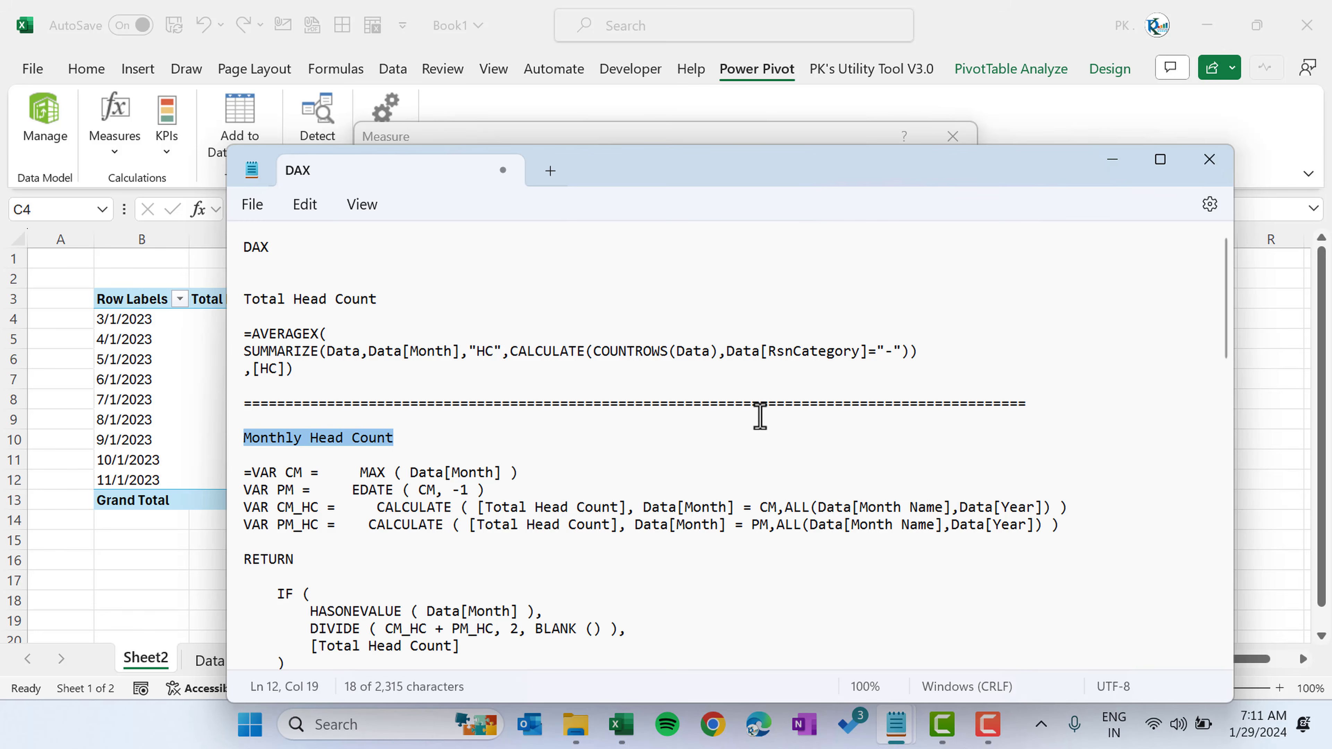
left_click(720, 137)
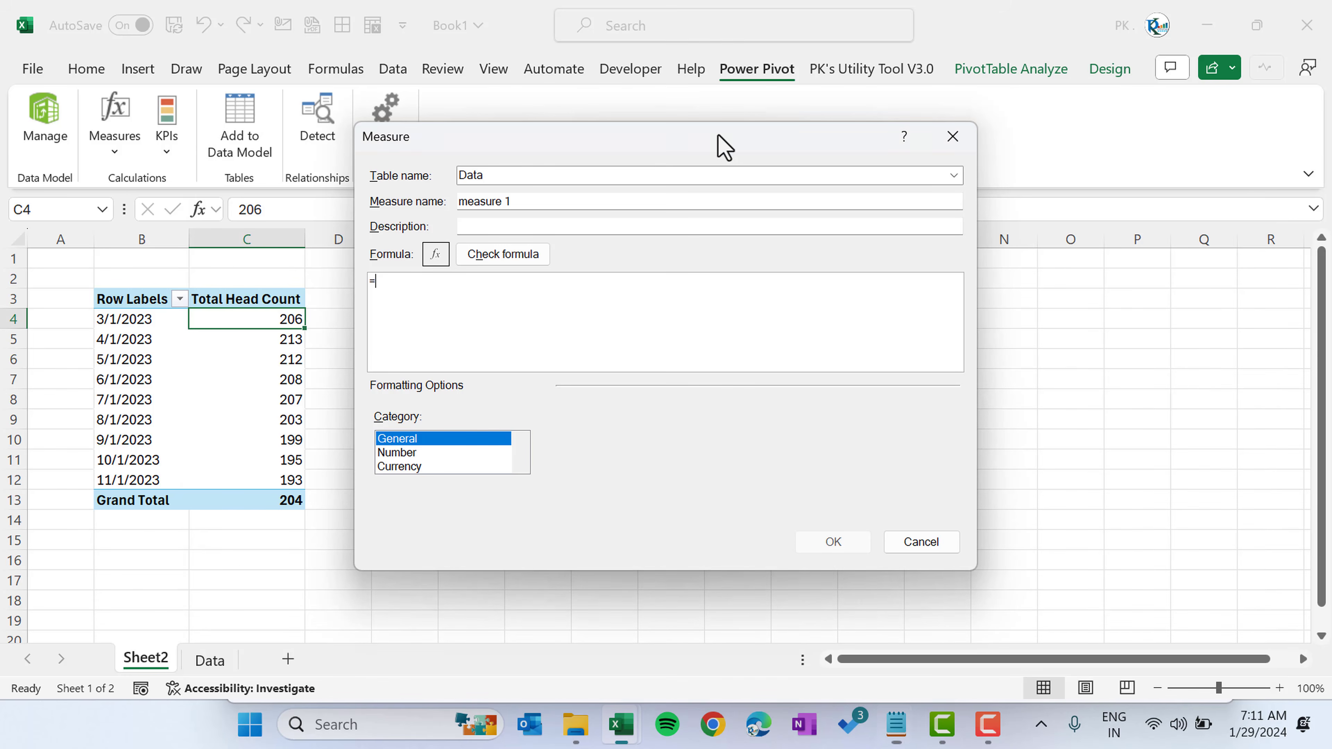
left_click(525, 205)
key("ctrl+a")
key("ctrl+v")
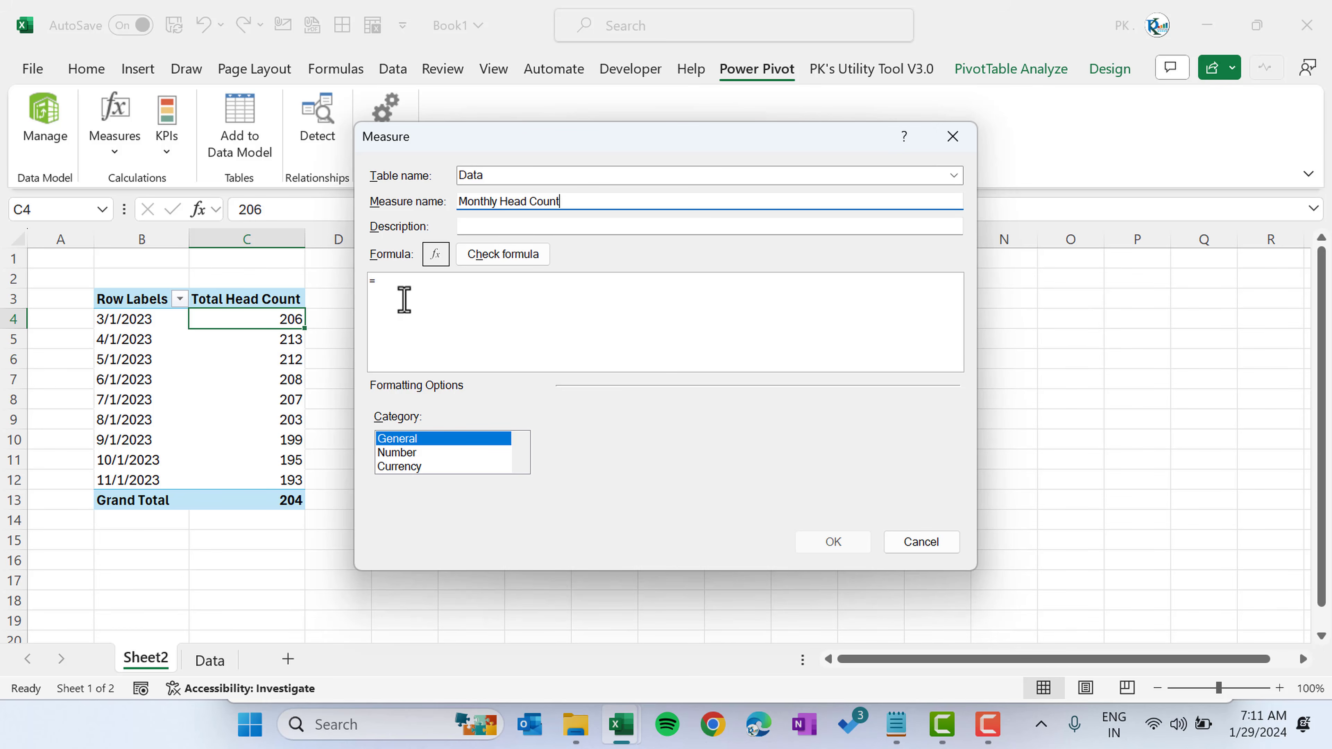
- Paste the Monthly Head Count formula from the DAX notes into the measure, removing the duplicate equals sign and starting VAR CM on a new line
left_click(513, 307)
key("alt+Tab")
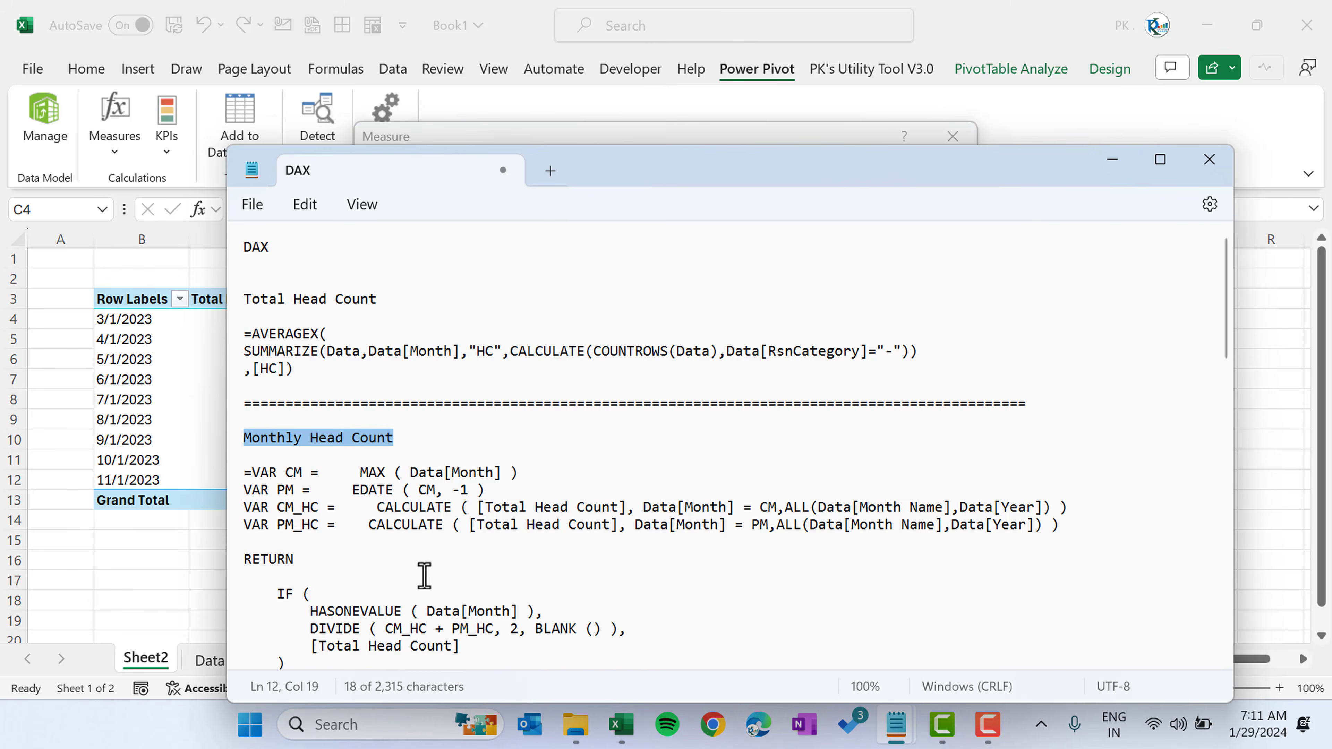
scroll(372, 526, "down", 6)
scroll(374, 535, "up", 2)
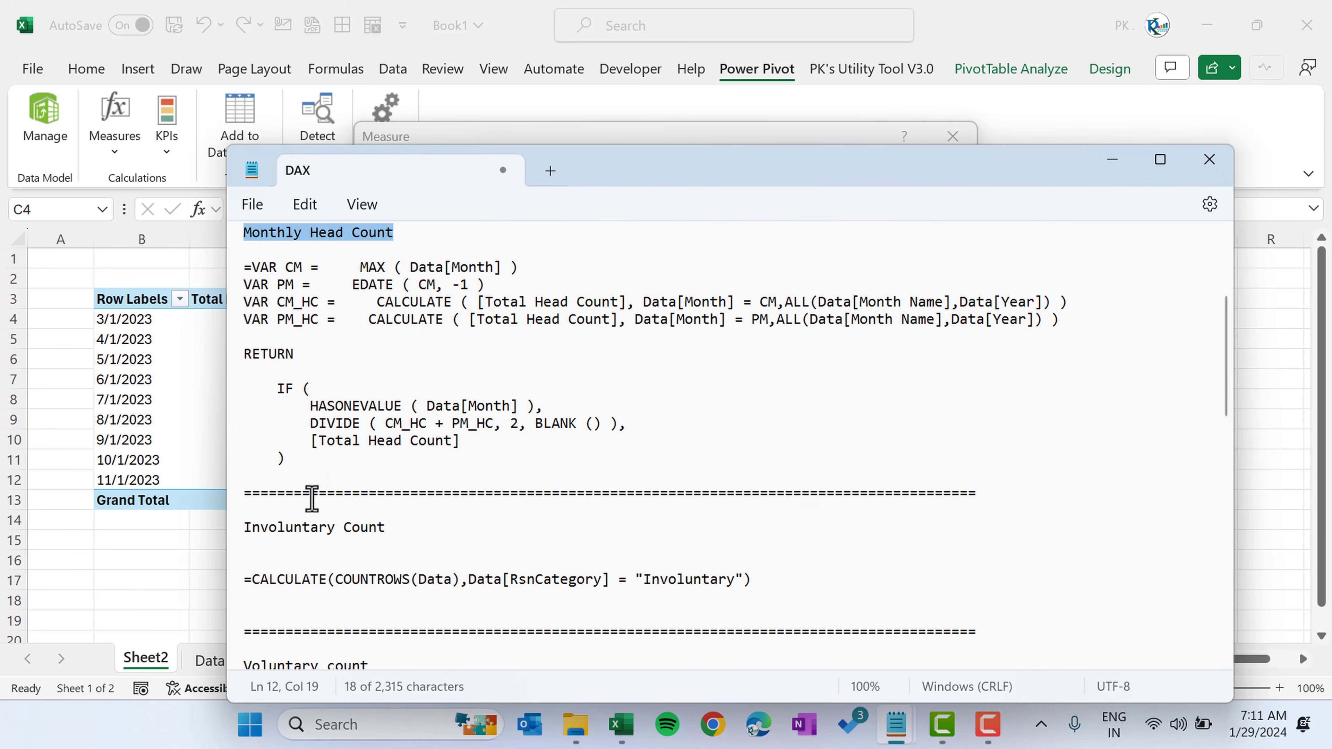
left_click_drag(306, 475, 237, 276)
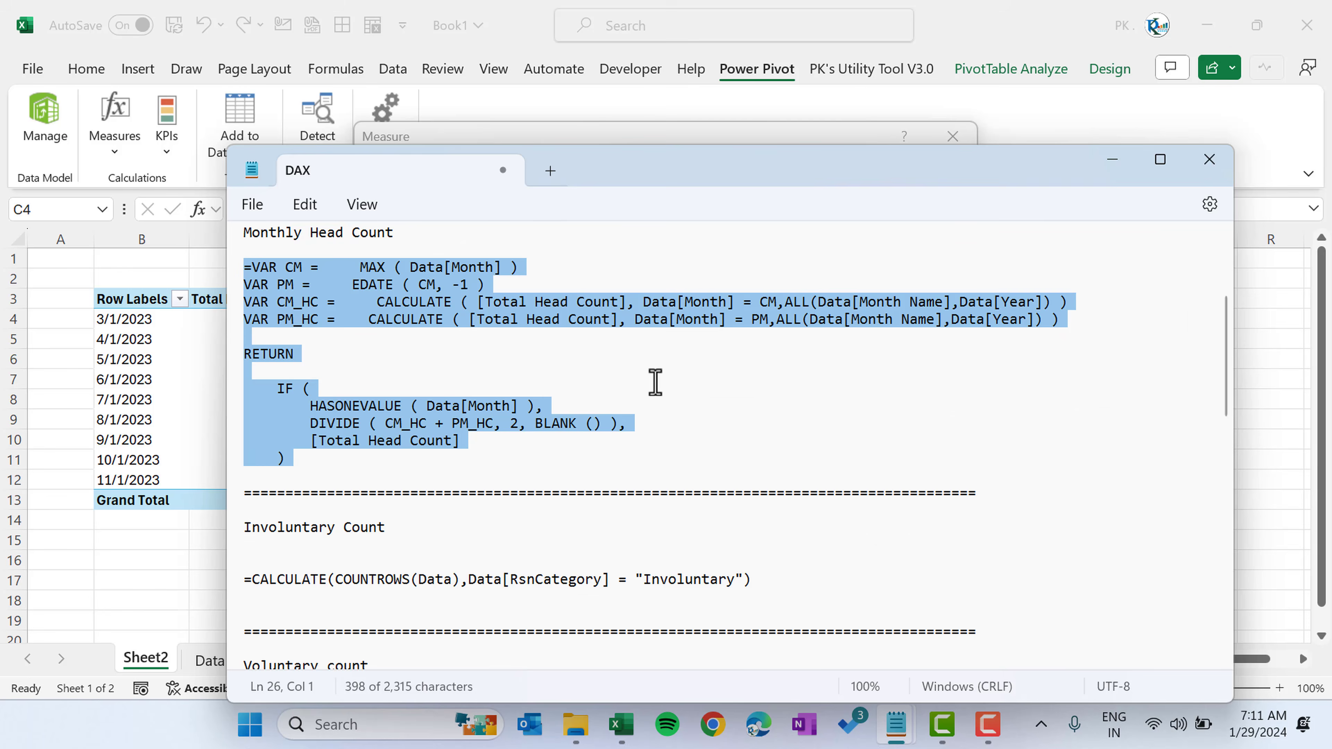
key("alt+Tab")
key("ctrl+v")
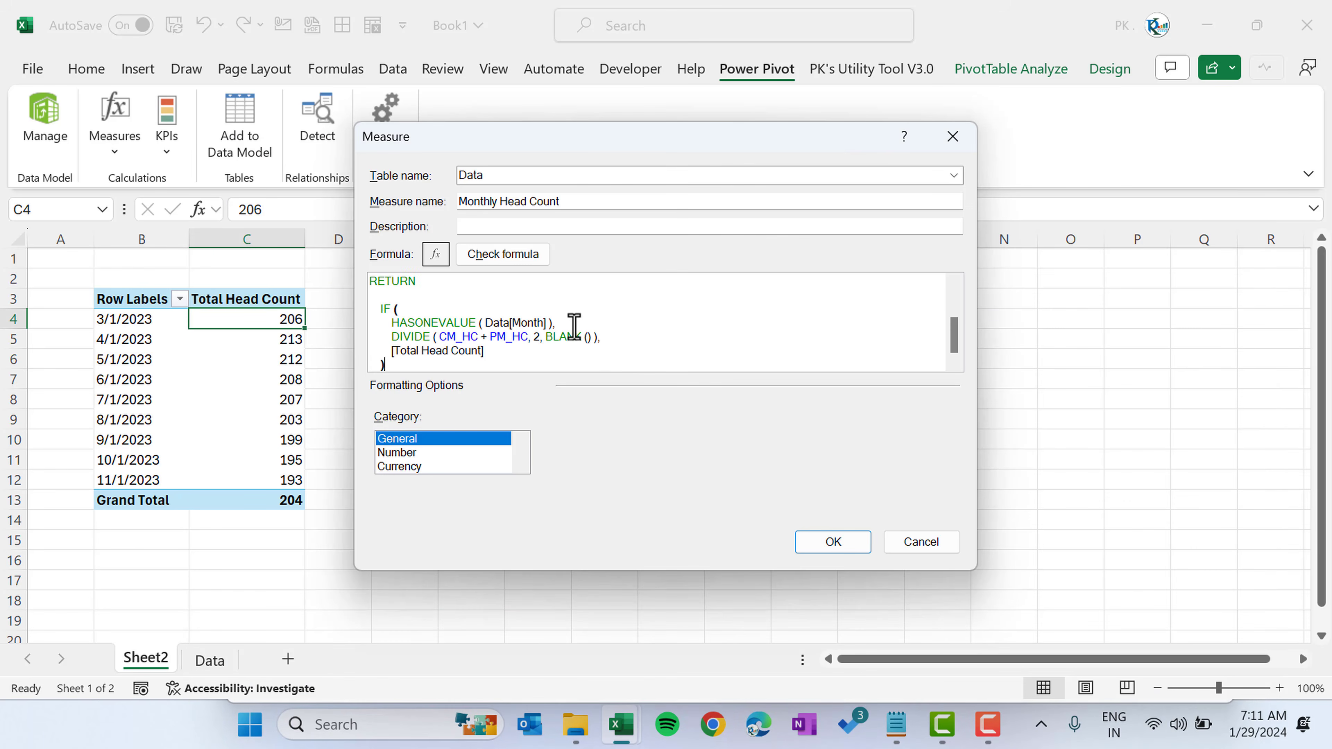
scroll(584, 320, "up", 3)
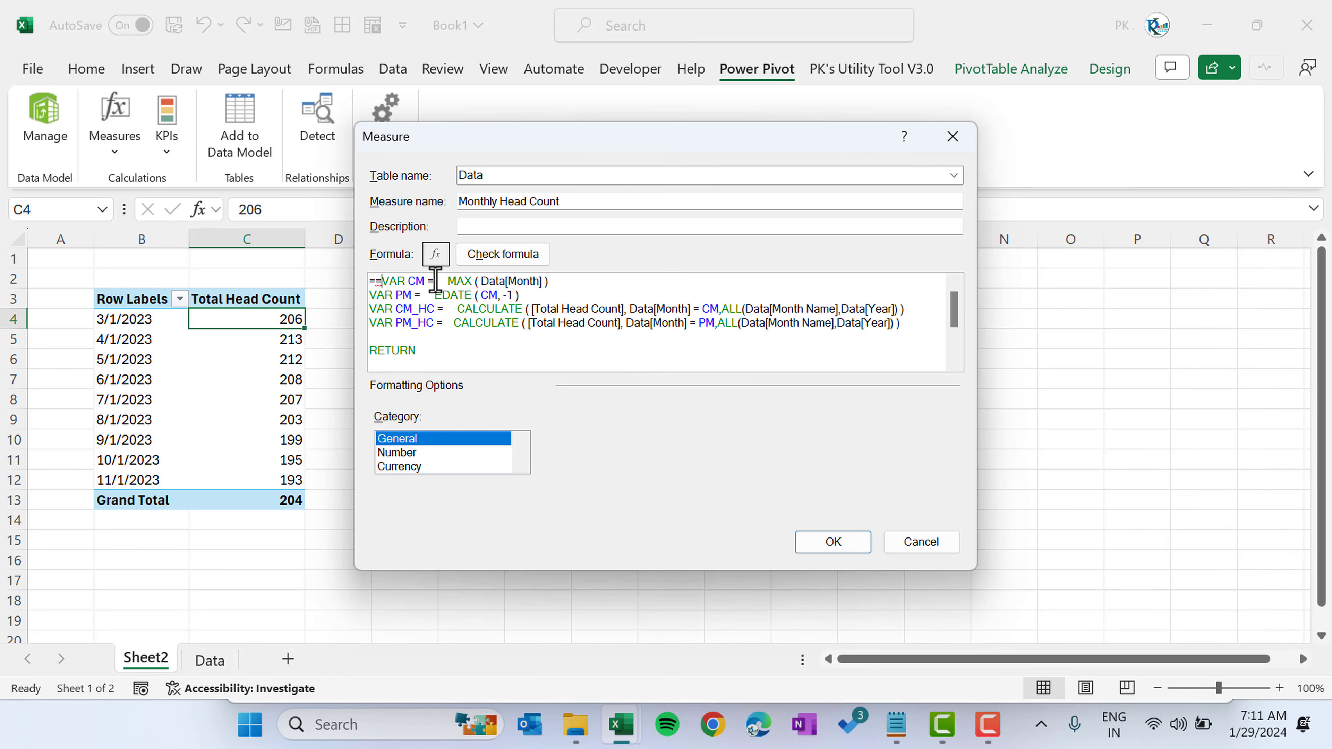
key("BackSpace")
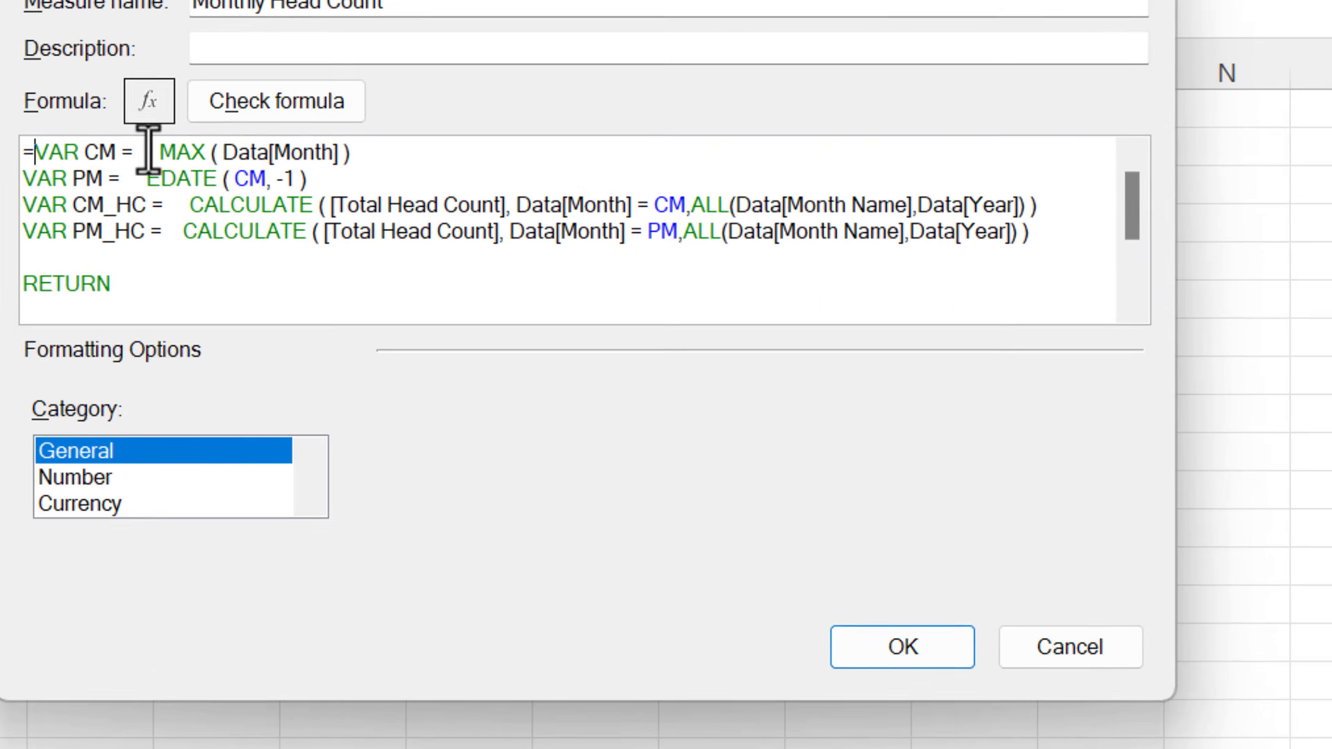
key("Return")
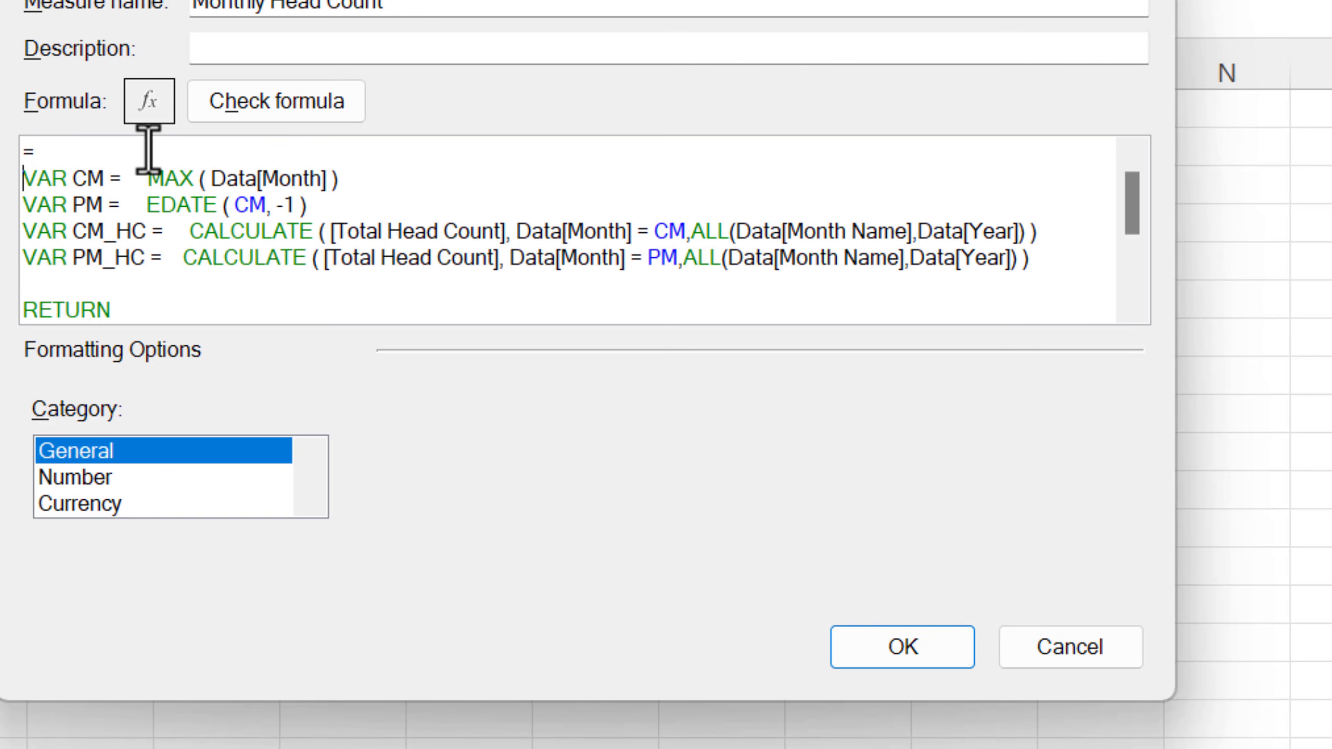
- Examine the CM and PM variables in the formula, including the MAX and EDATE expressions and the month offset
left_click_drag(37, 177, 426, 181)
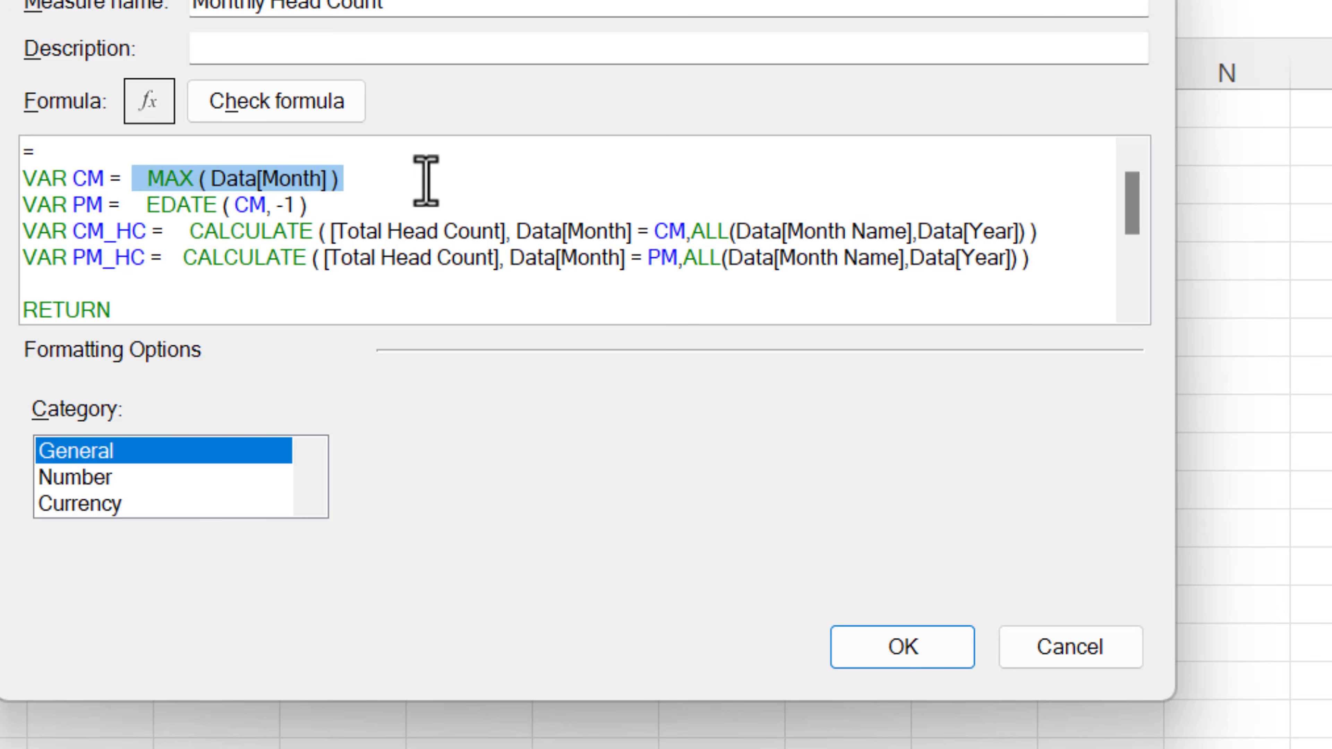
left_click(347, 179)
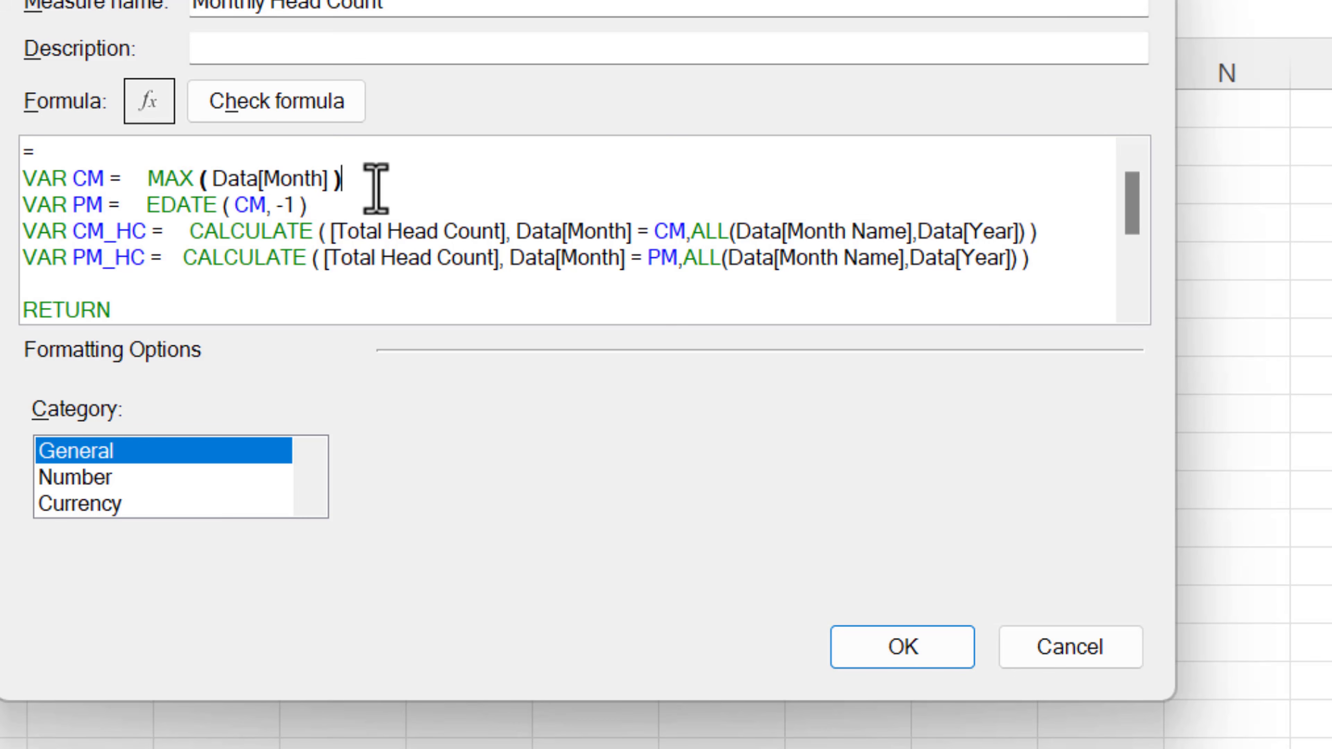
left_click_drag(142, 206, 330, 204)
left_click(364, 207)
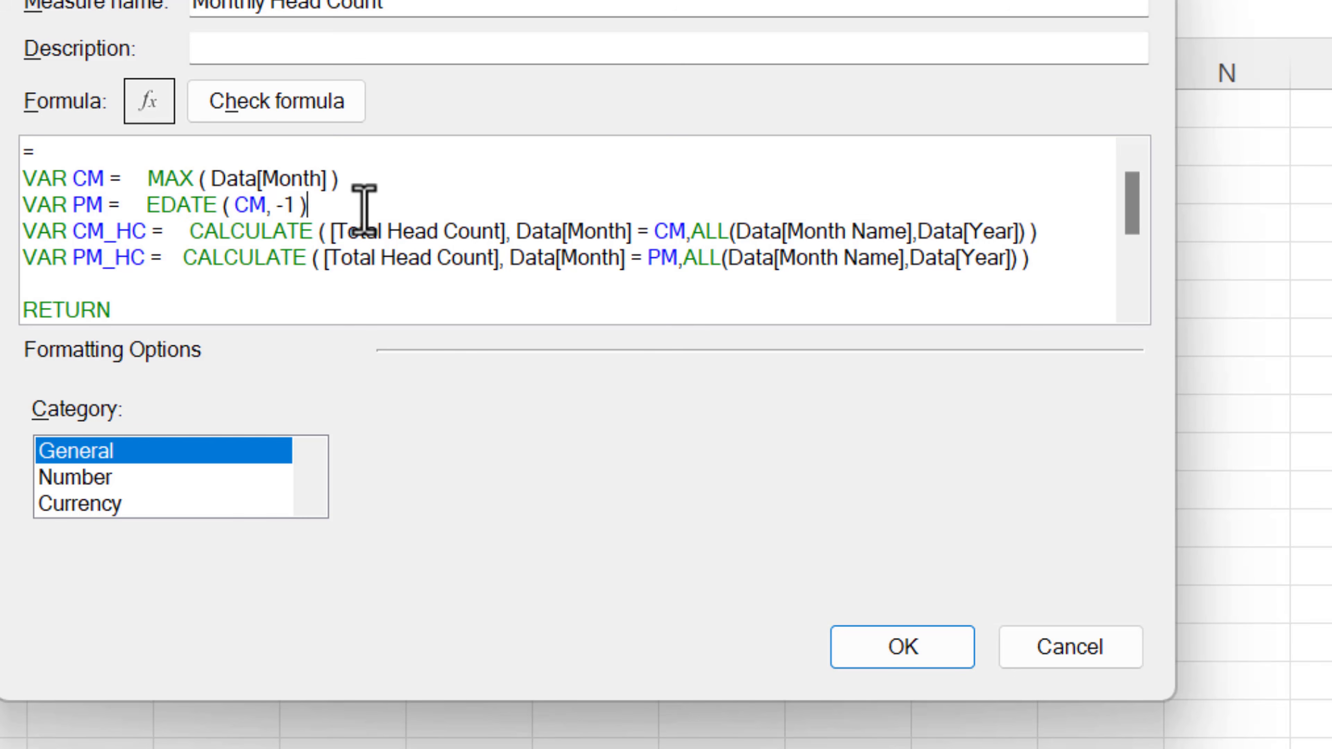
double_click(287, 207)
left_click(346, 300)
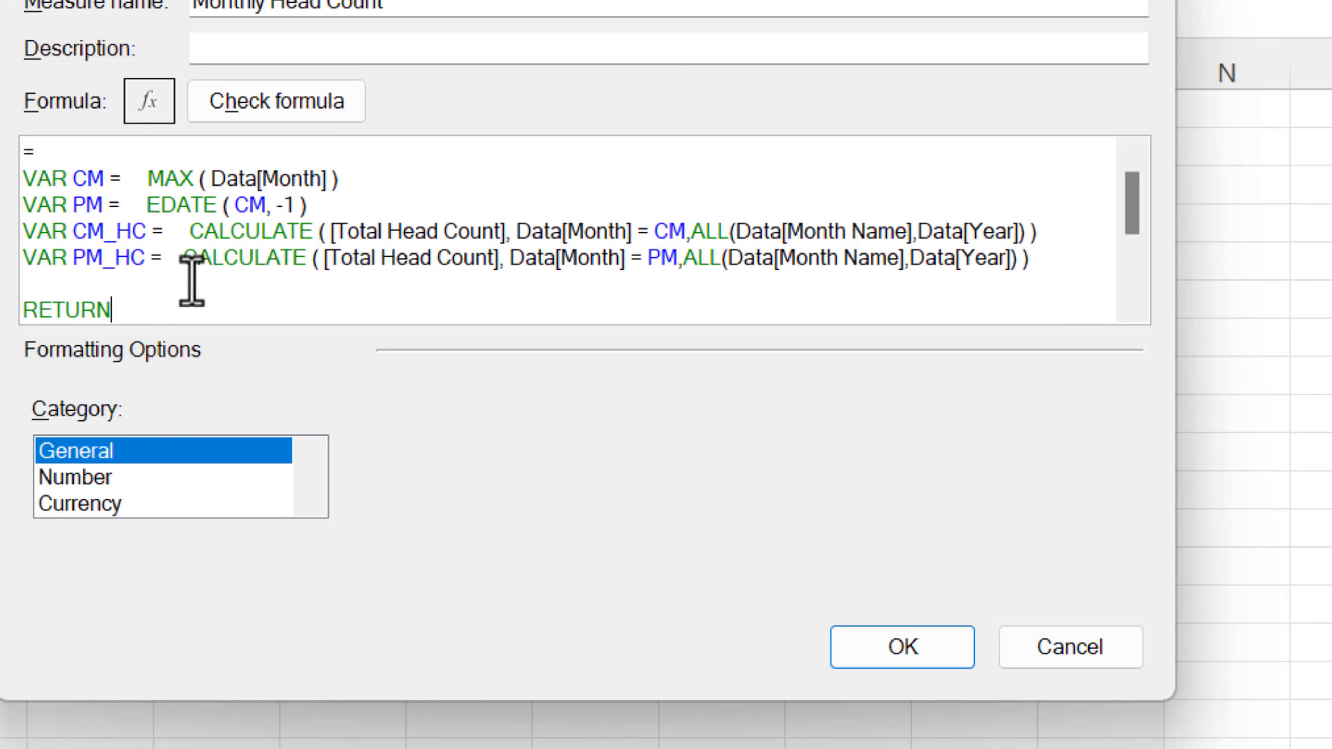
- Examine the CM_HC and PM_HC variables, including their CALCULATE month filters and the ALL function over Month Name and Year
left_click_drag(92, 237, 118, 260)
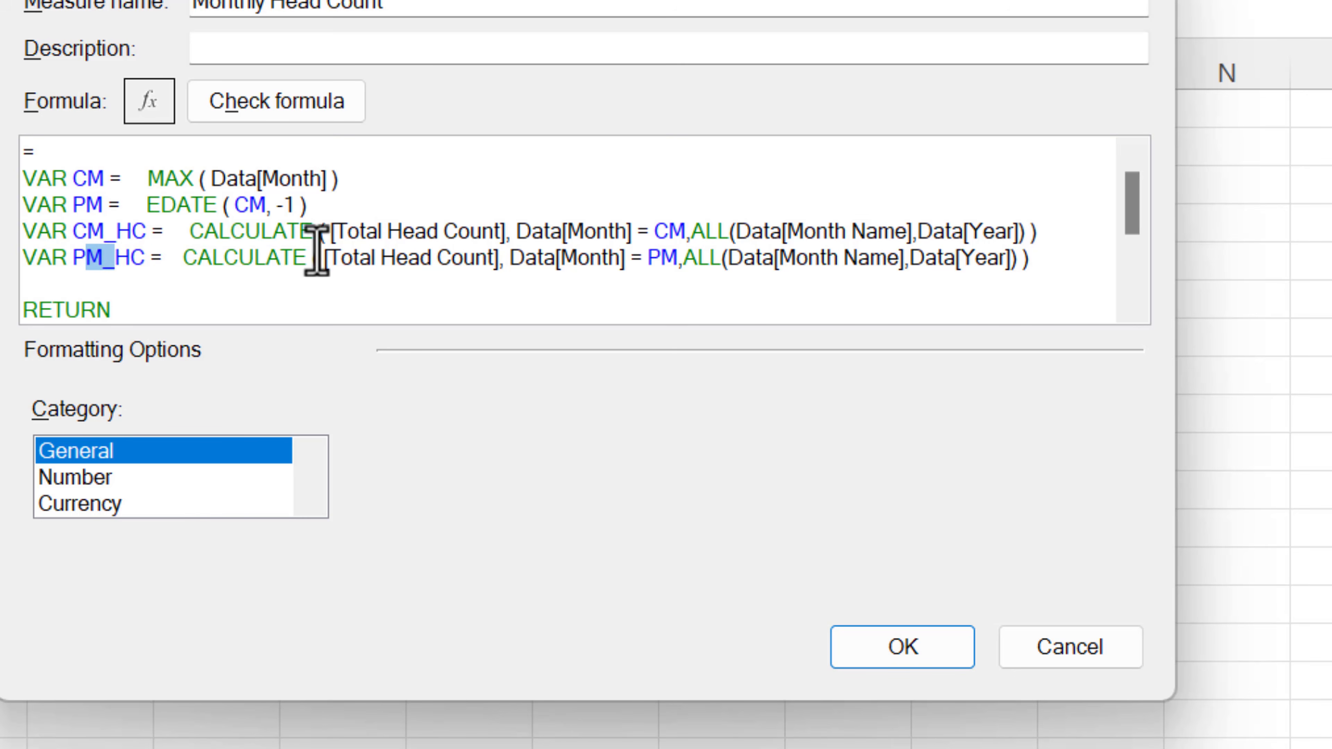
left_click(219, 234)
left_click_drag(218, 234, 497, 231)
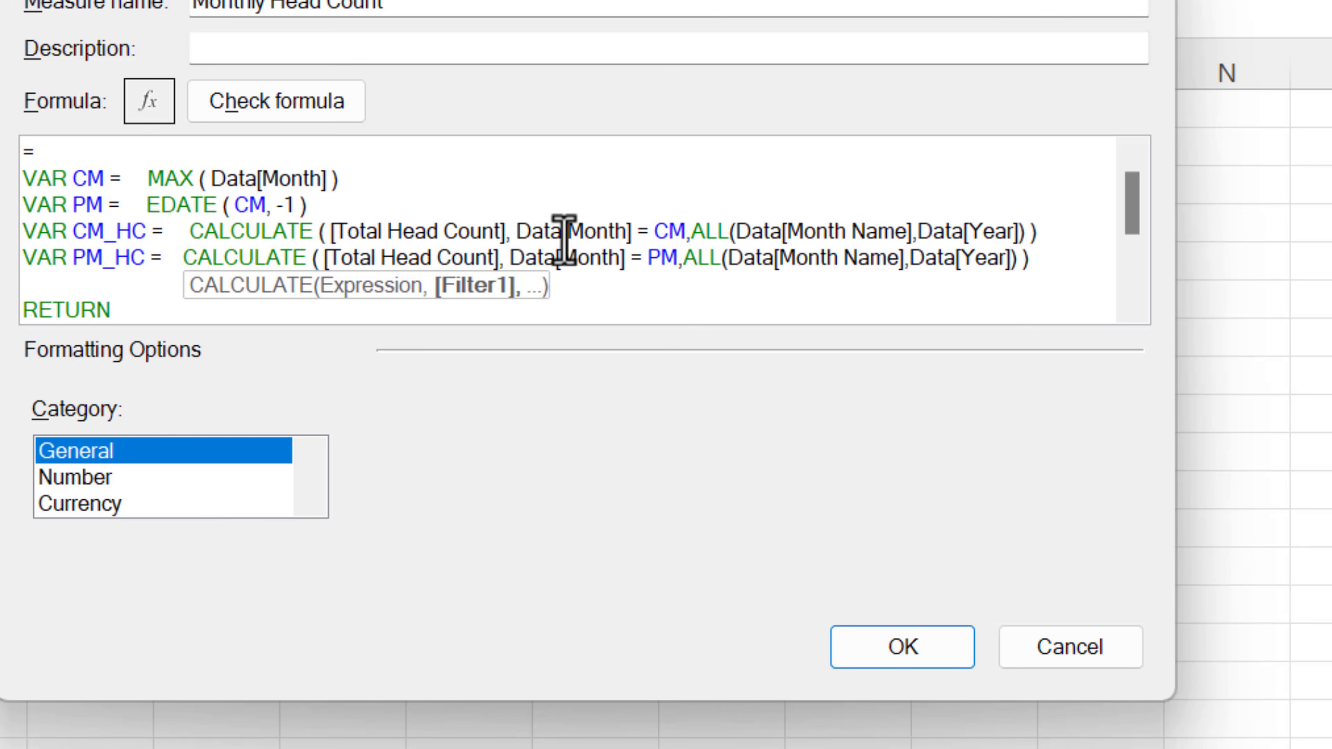
left_click_drag(533, 231, 687, 232)
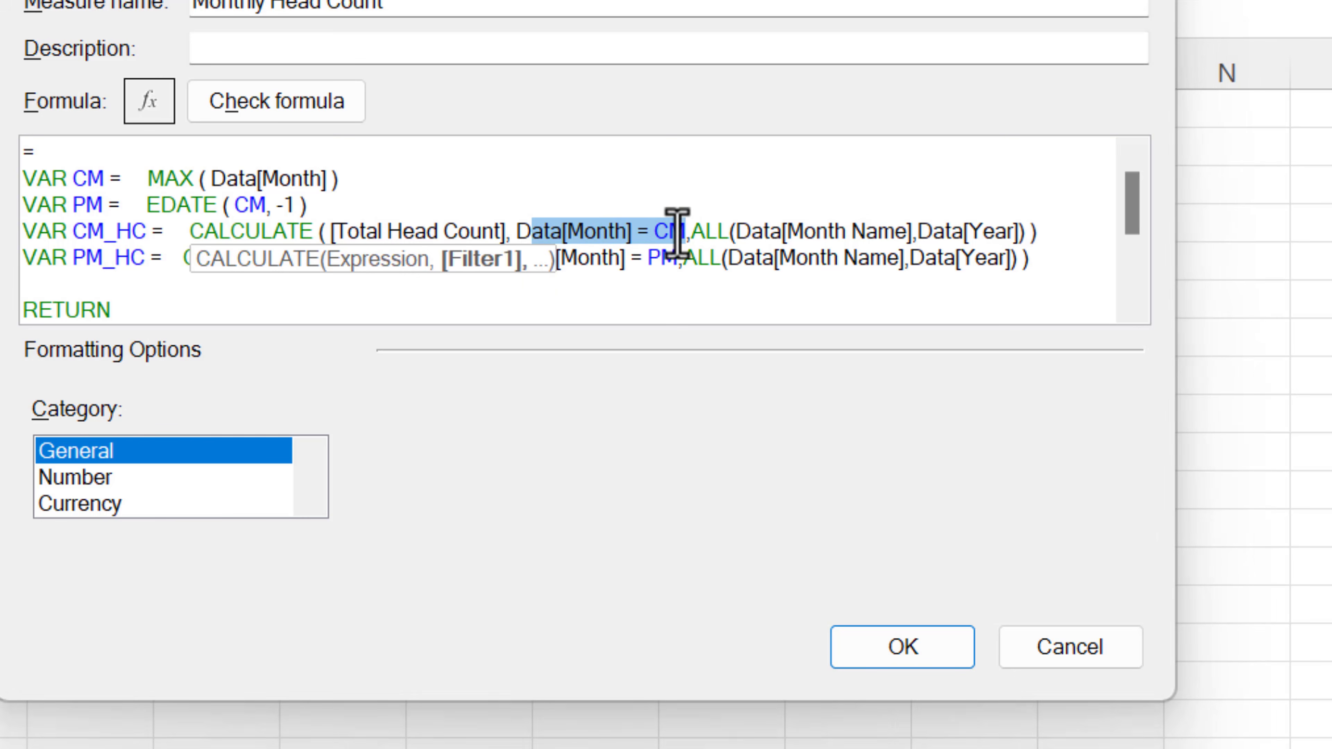
left_click_drag(621, 257, 660, 257)
left_click_drag(735, 231, 872, 231)
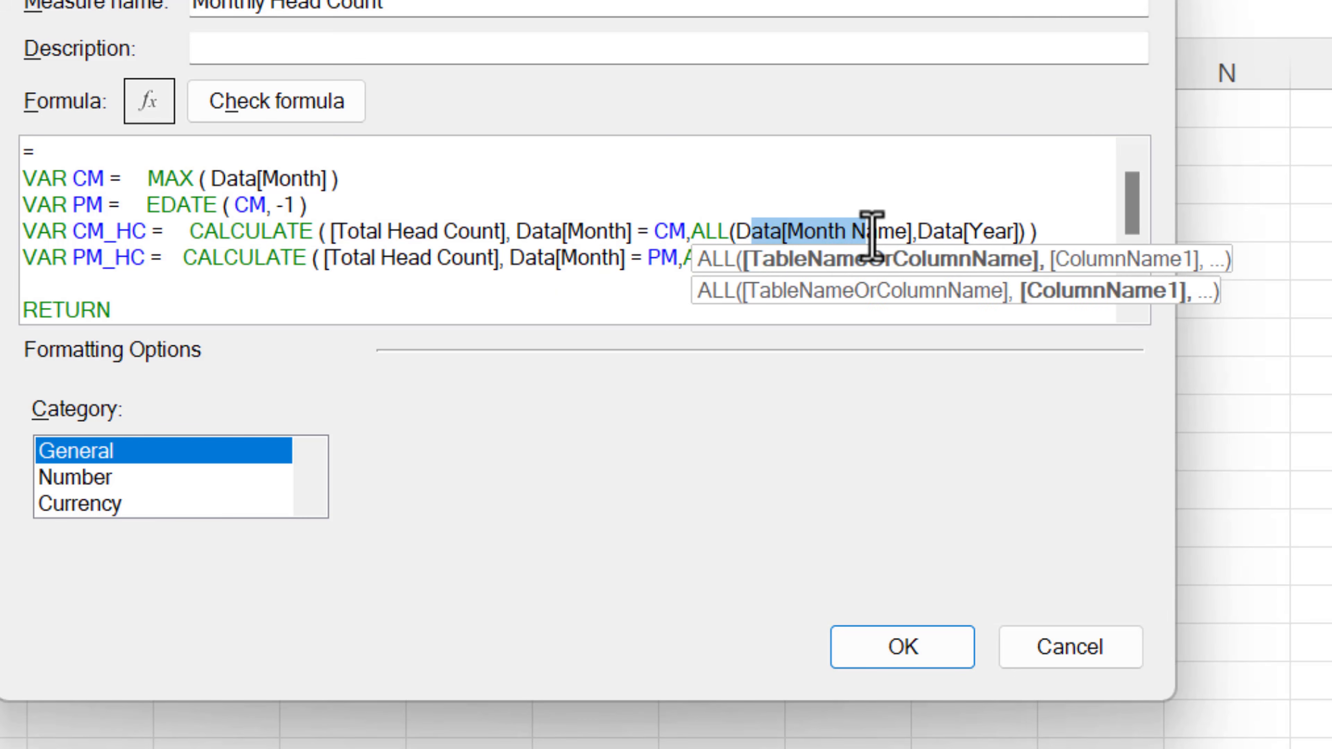
left_click(879, 231)
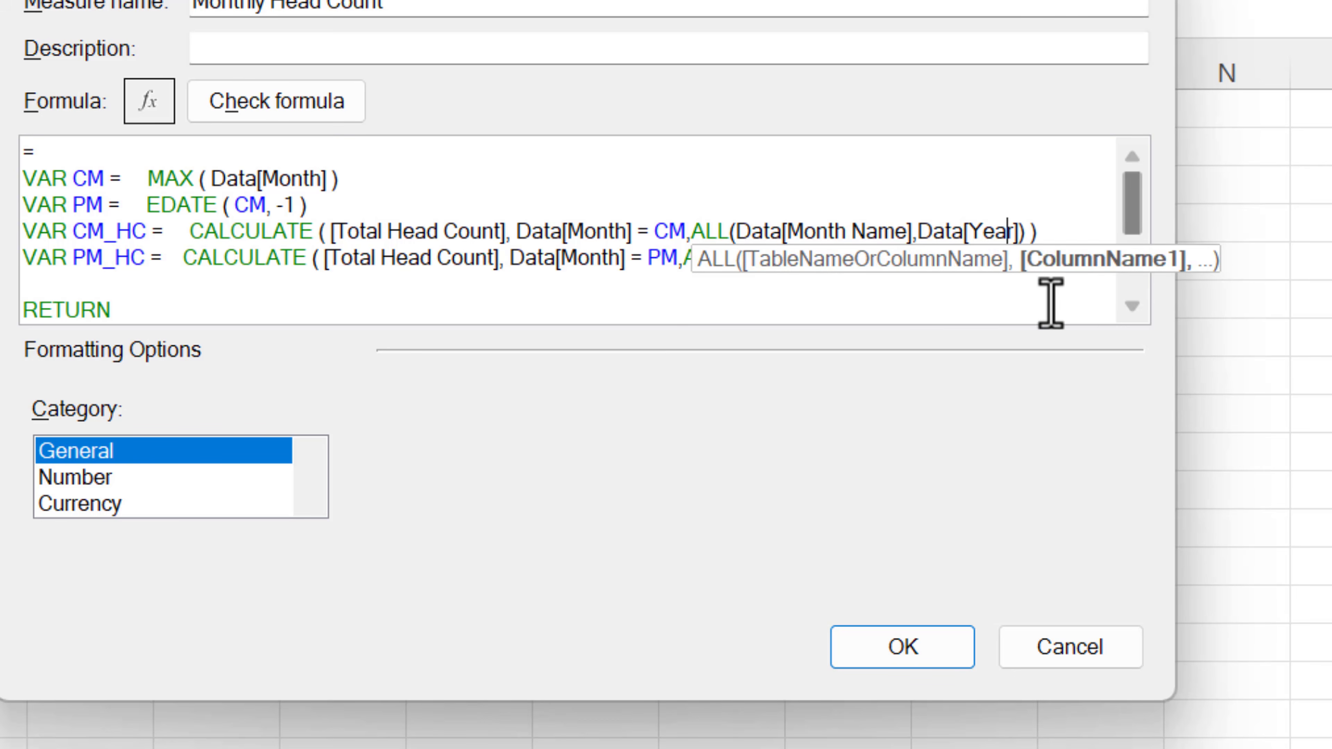
left_click(945, 307)
left_click_drag(705, 231, 976, 237)
left_click(755, 283)
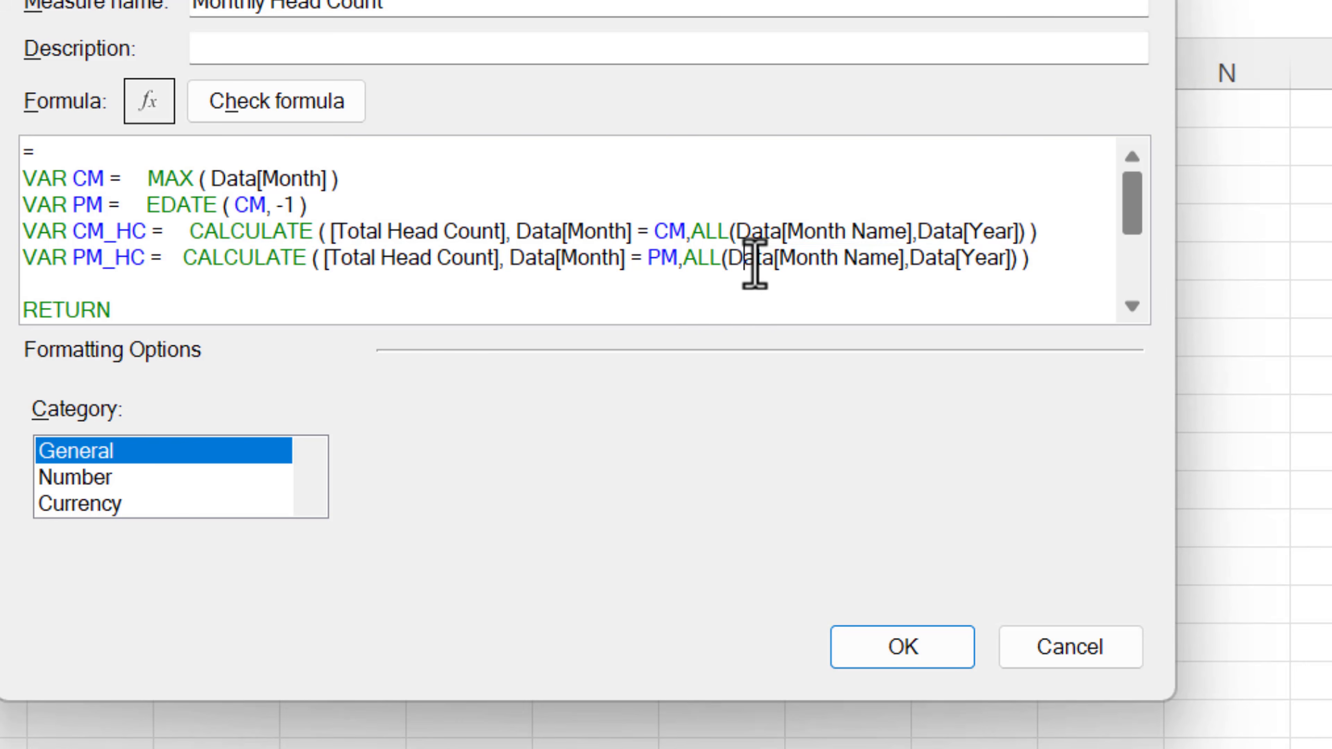
double_click(818, 257)
- Examine the formula's RETURN section, covering the HASONEVALUE test, the DIVIDE average of CM_HC and PM_HC, and the Total Head Count fallback
scroll(224, 283, "down", 2)
left_click(373, 289)
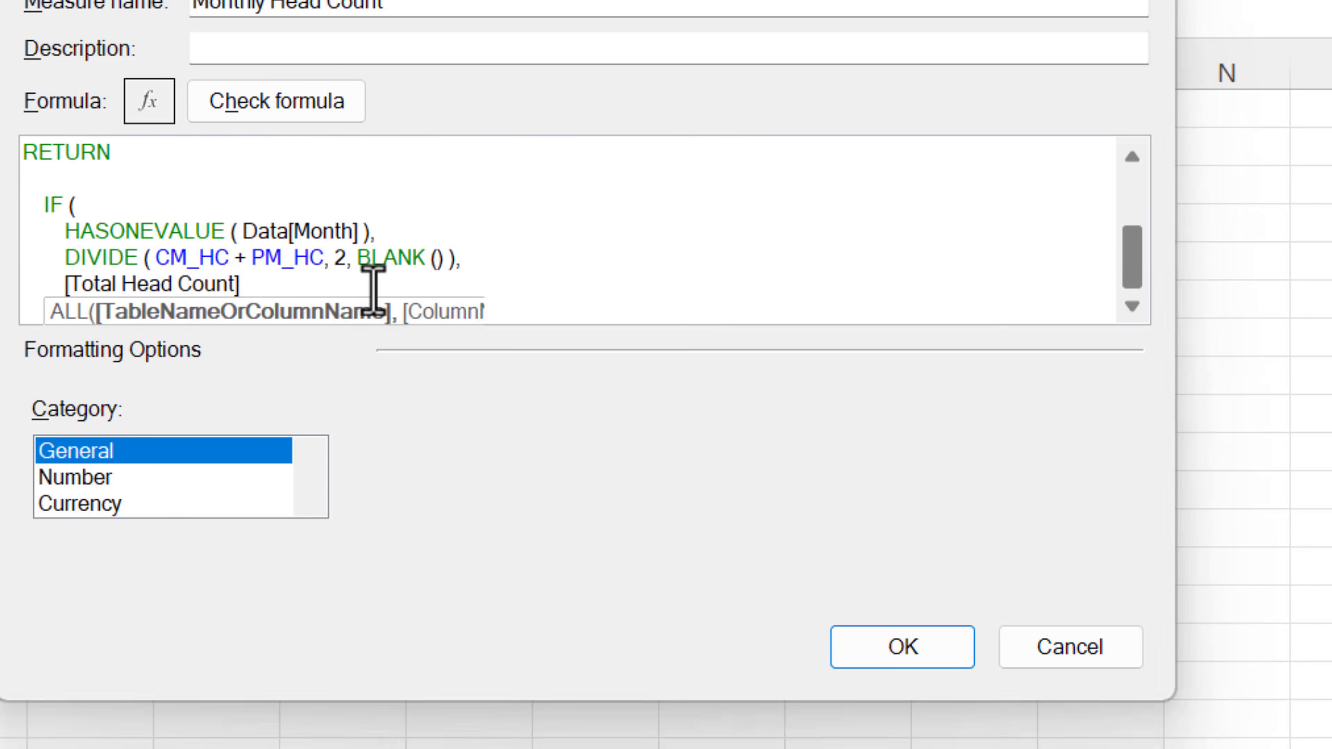
left_click(176, 160)
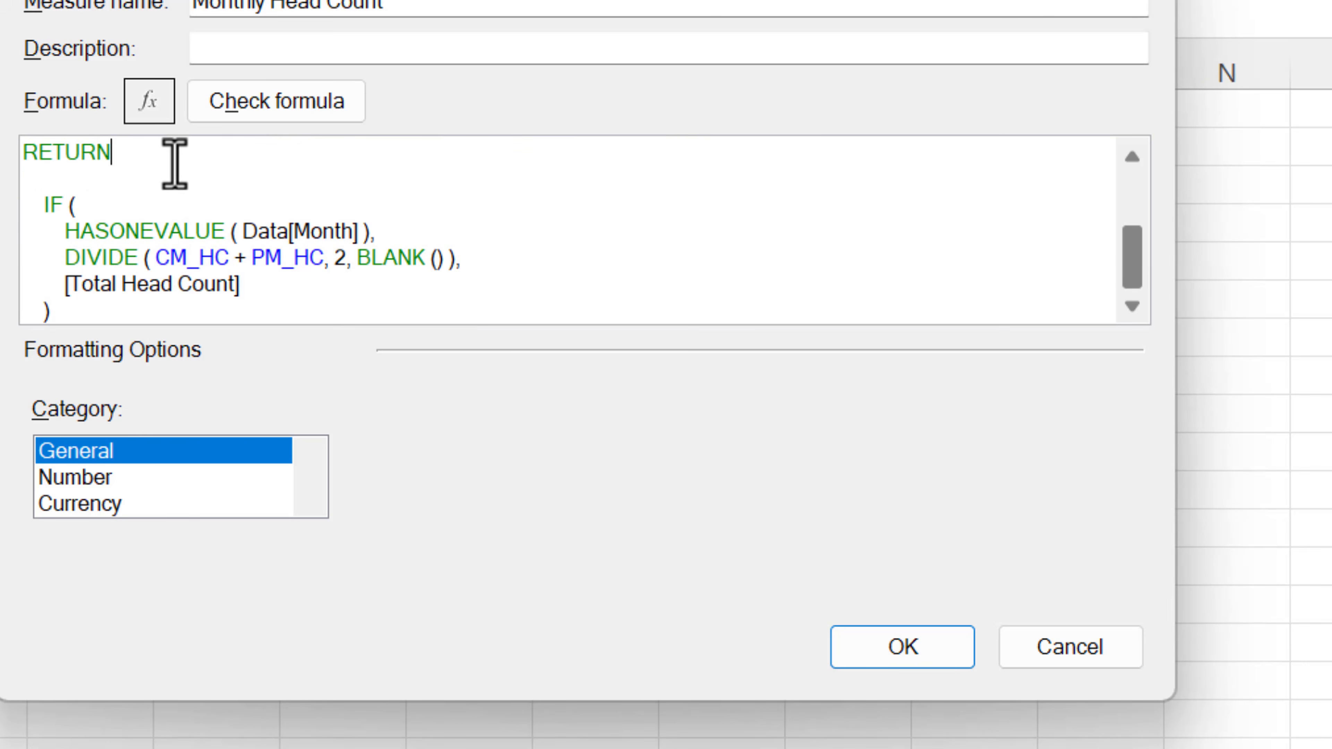
left_click_drag(80, 231, 362, 232)
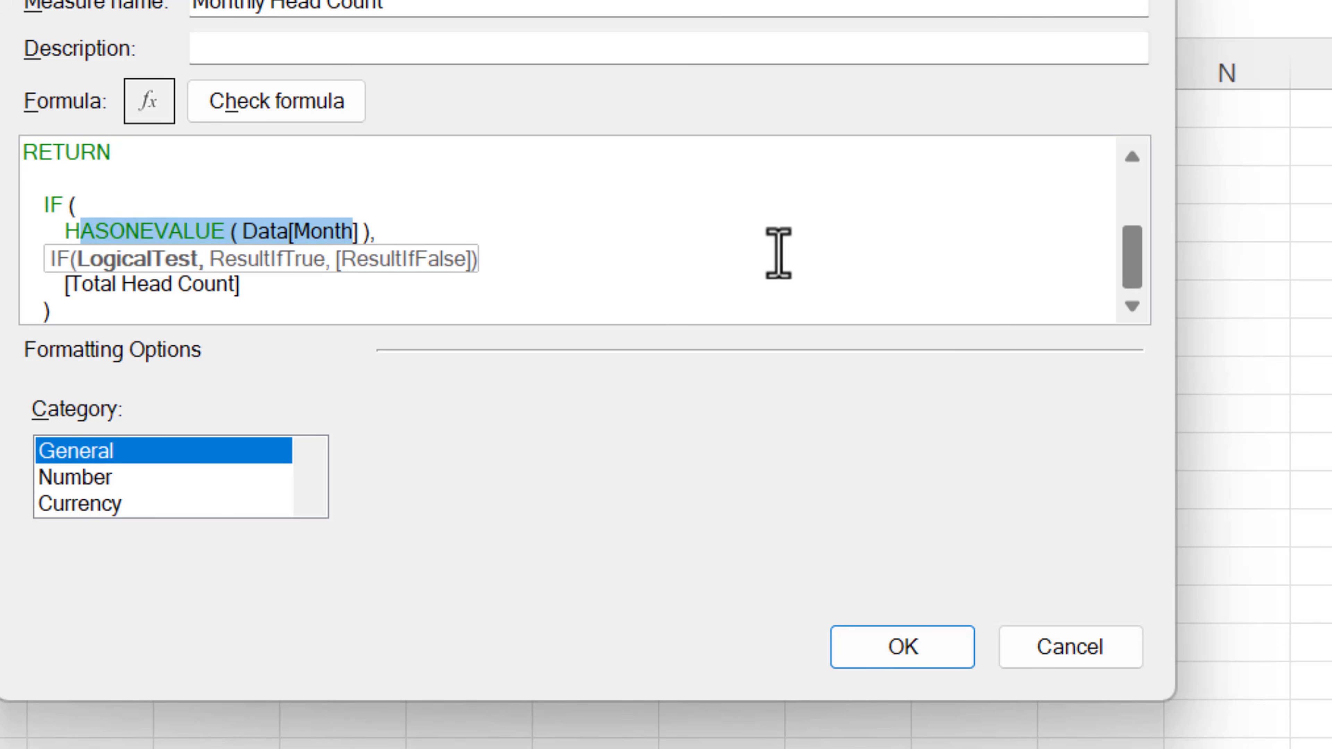
left_click(759, 282)
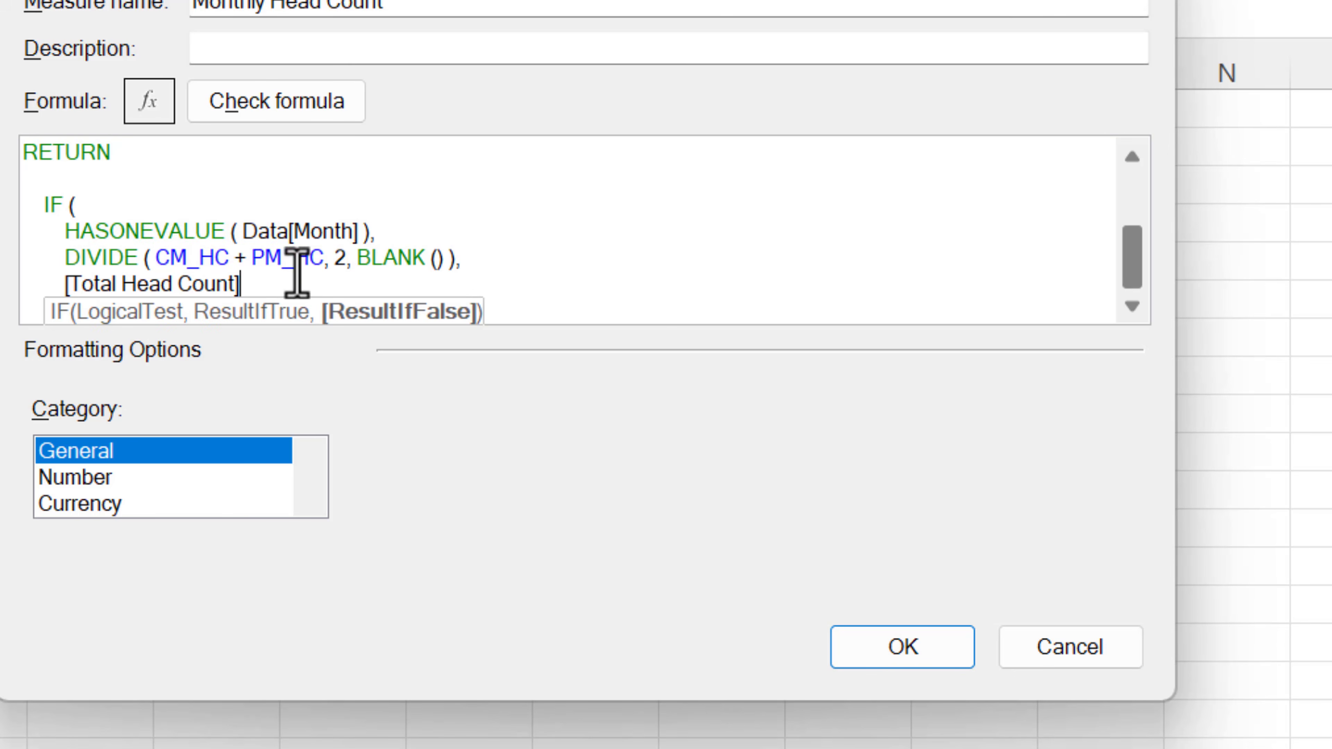
left_click_drag(156, 258, 357, 261)
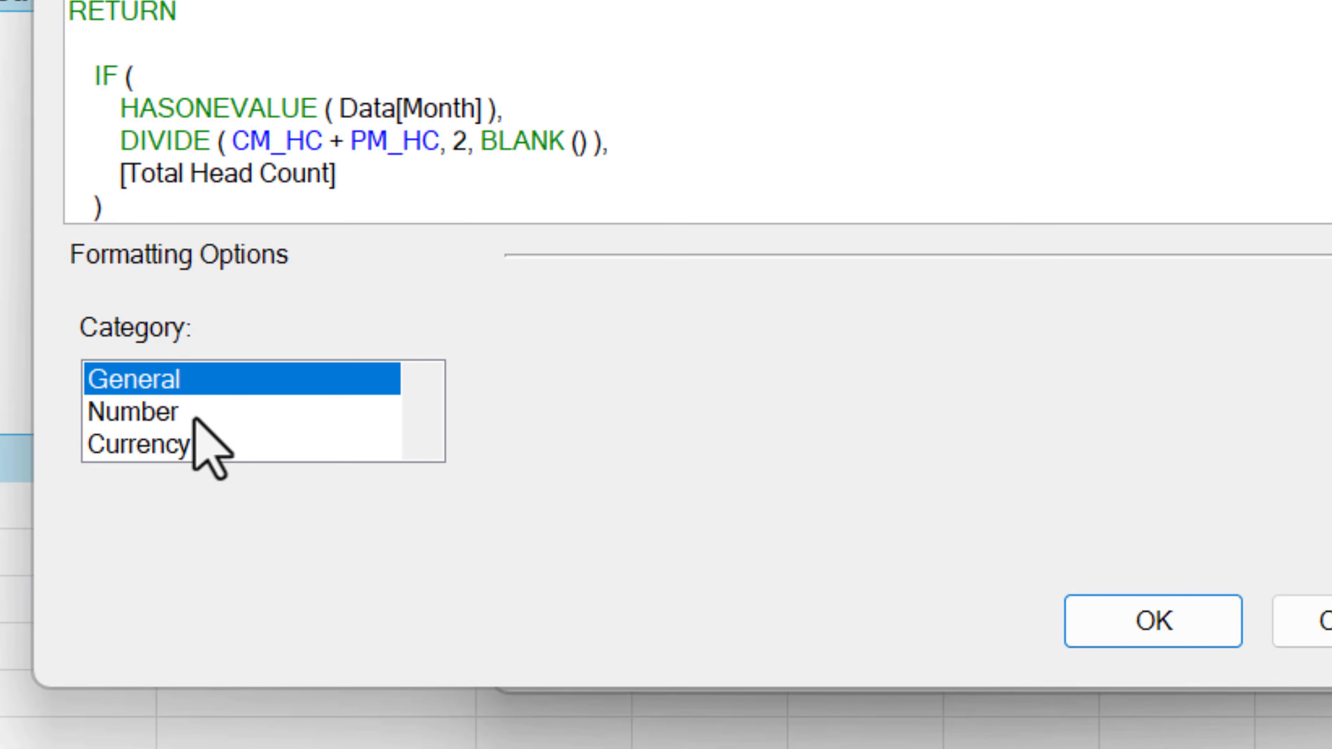
- Format the Monthly Head Count measure as a decimal number with 0 decimal places and a 1000 separator, and save it to the PivotTable
left_click(113, 477)
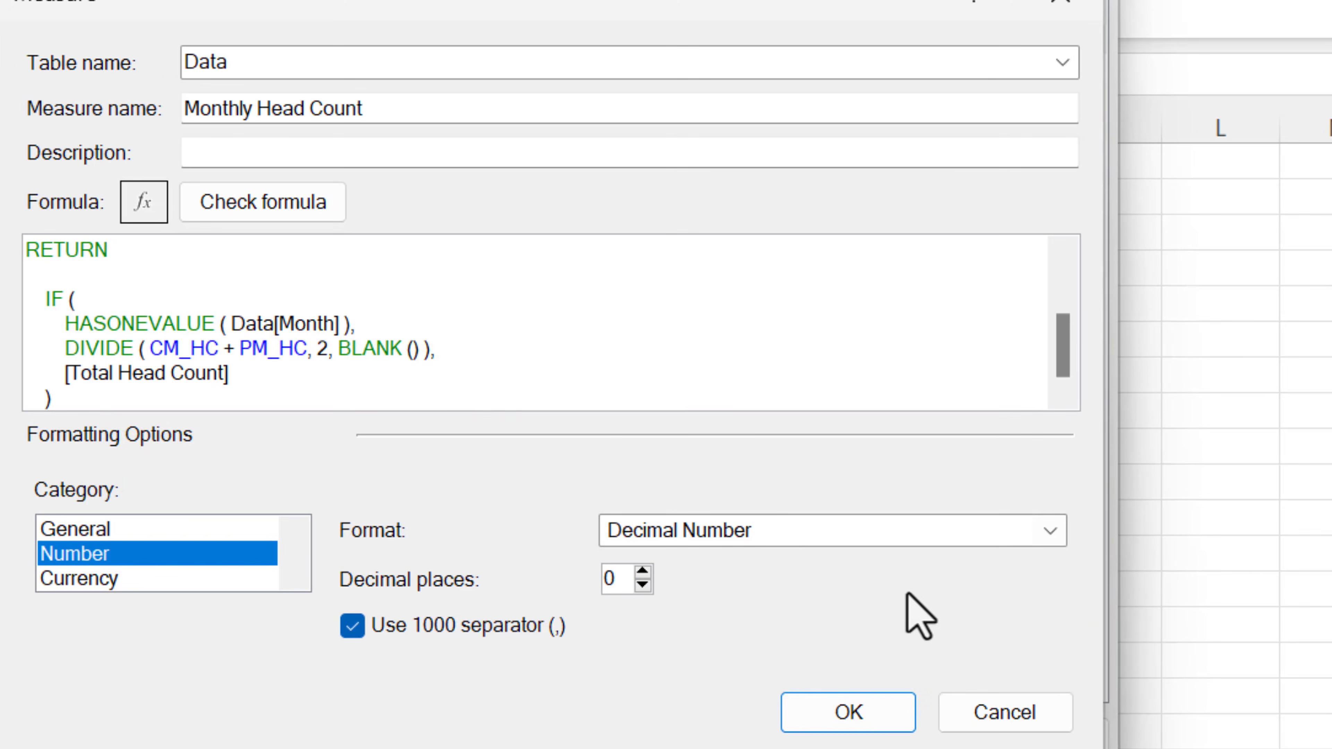
left_click(865, 710)
left_click(994, 737)
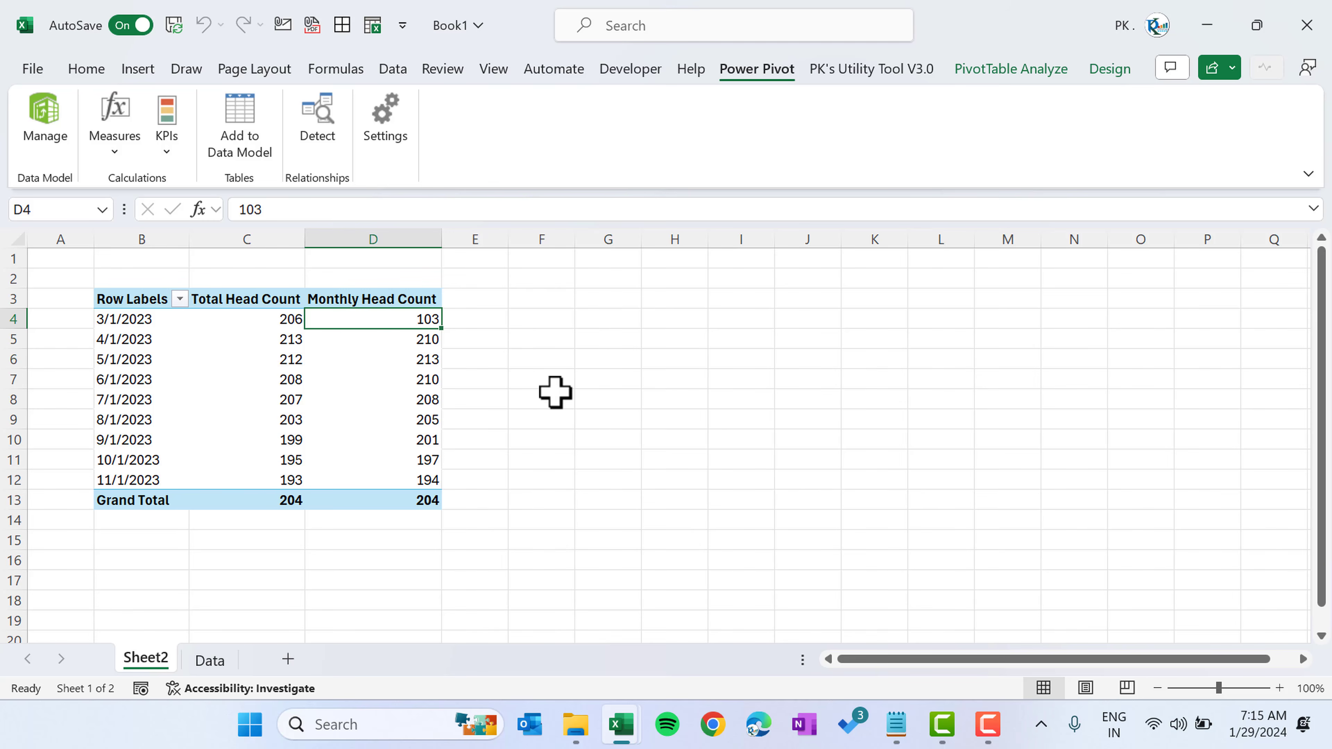
- Create a new measure in the Data table and name it Involuntary Count, copying the name from the DAX file in Notepad
left_click(117, 157)
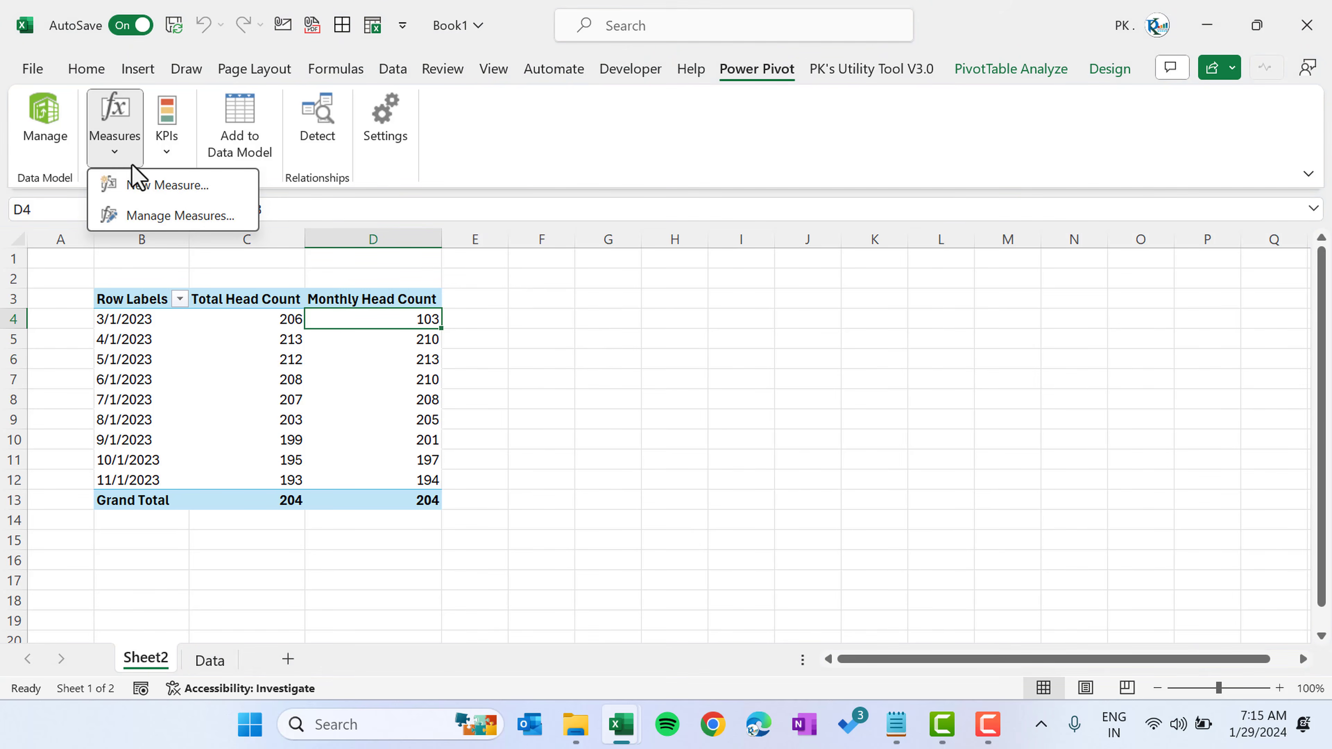
left_click(149, 186)
mouse_move(898, 728)
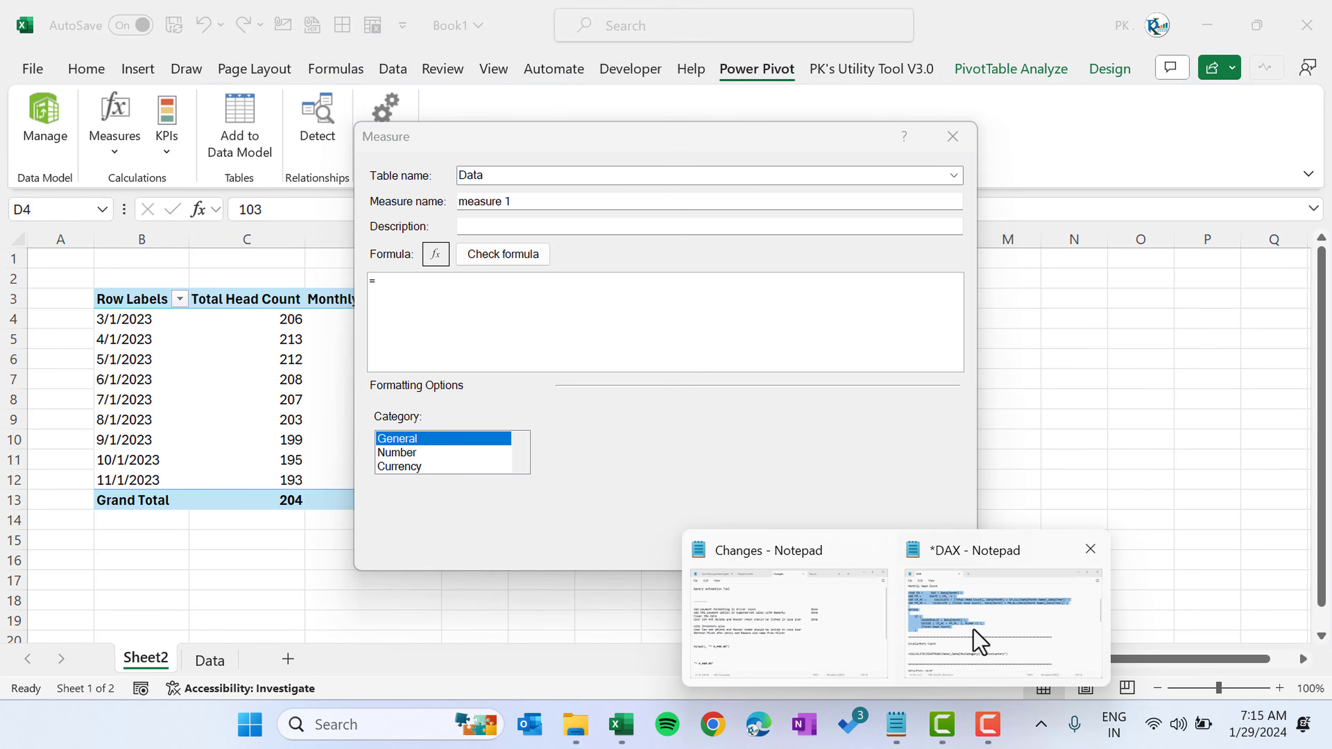
left_click(978, 641)
left_click_drag(404, 371, 236, 386)
key("ctrl+c")
left_click(759, 141)
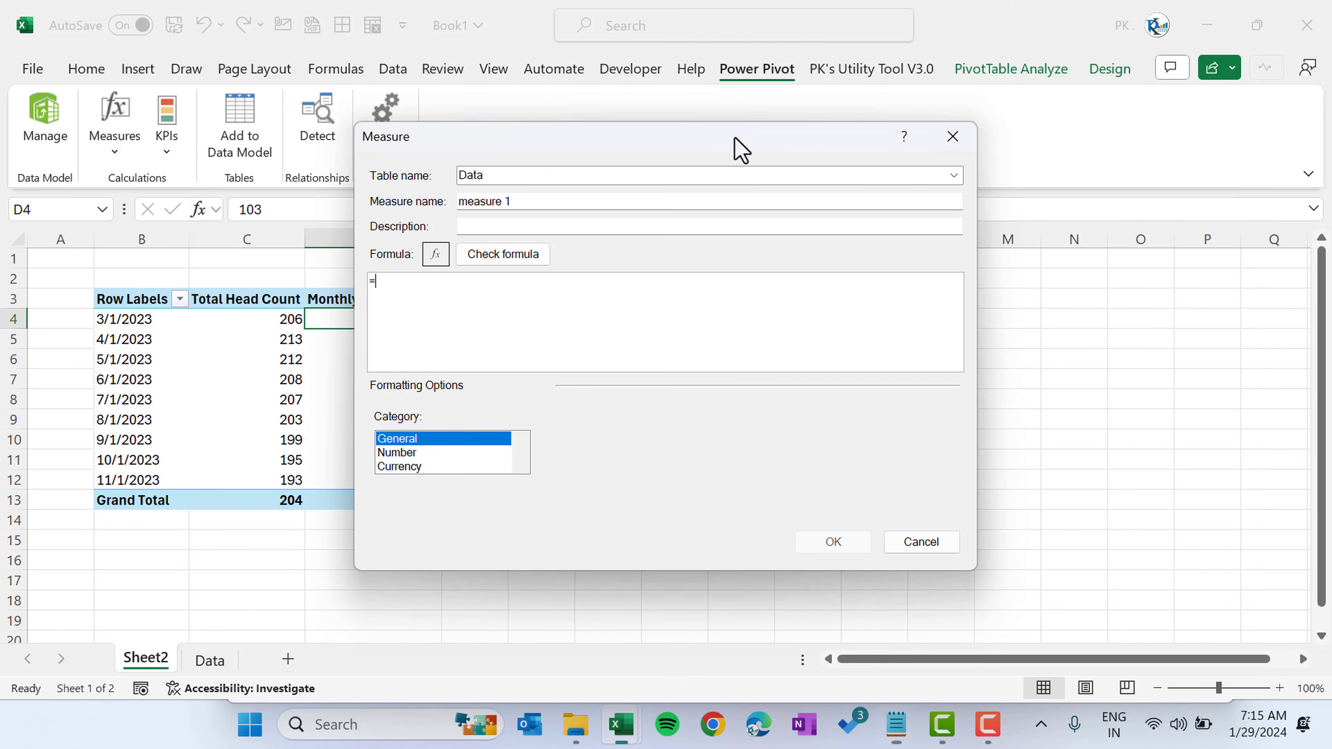
double_click(609, 203)
key("ctrl+v")
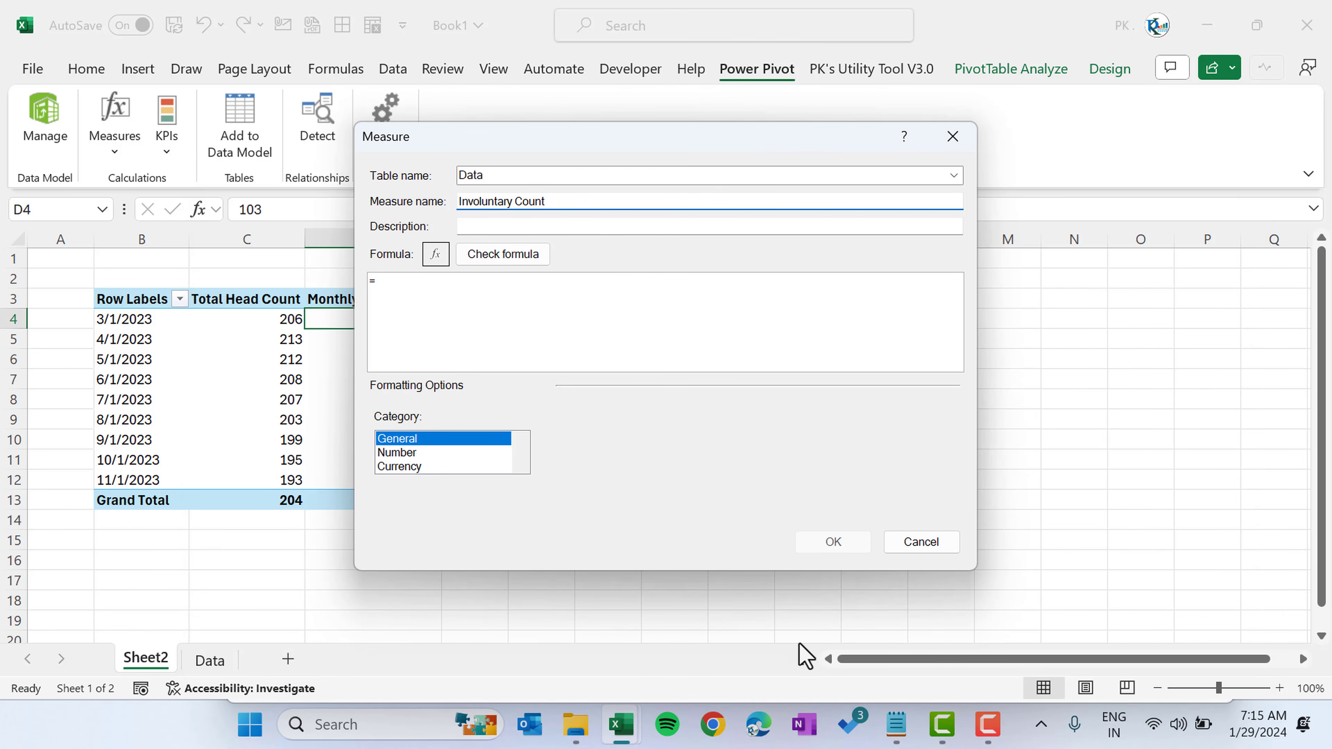
- Copy =CALCULATE(COUNTROWS(Data),Data[RsnCategory] = "Involuntary") from the DAX notes into the measure's formula and remove the duplicate equals sign
key("alt+Tab")
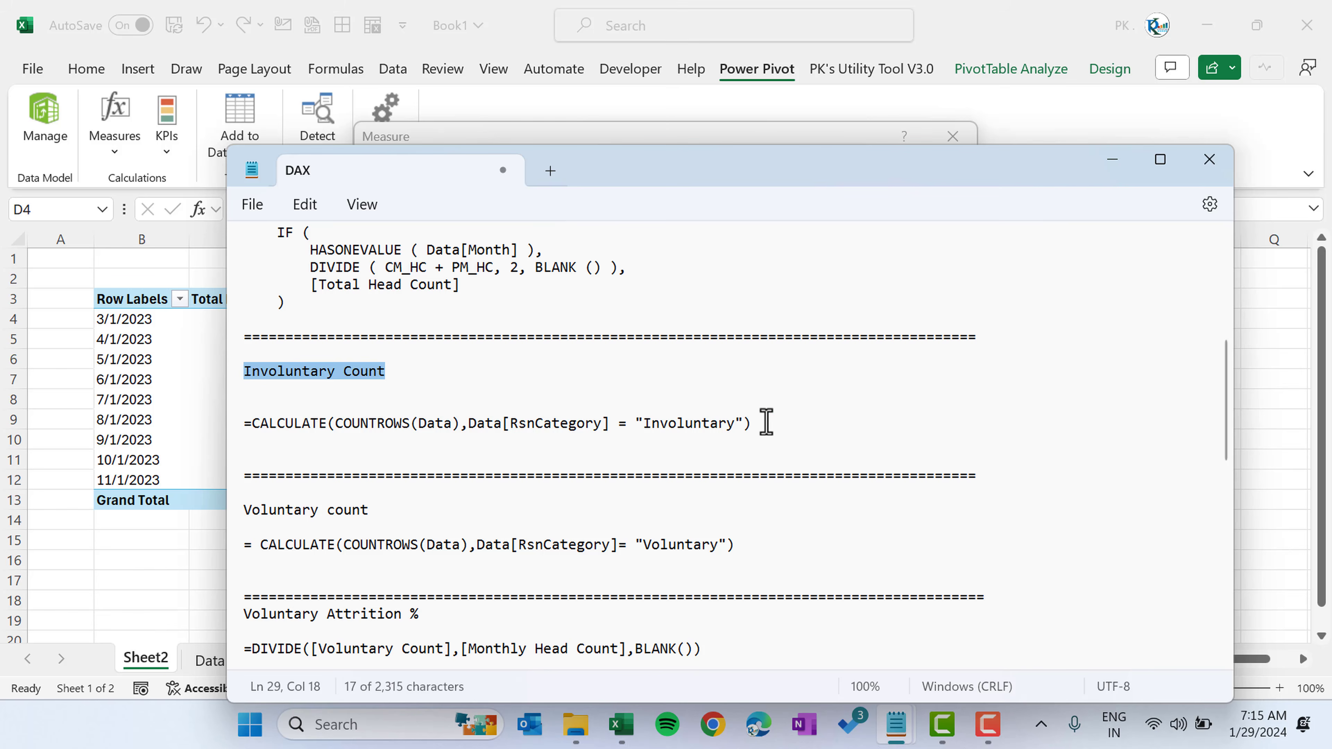
left_click_drag(766, 423, 251, 428)
key("ctrl+c")
left_click(699, 139)
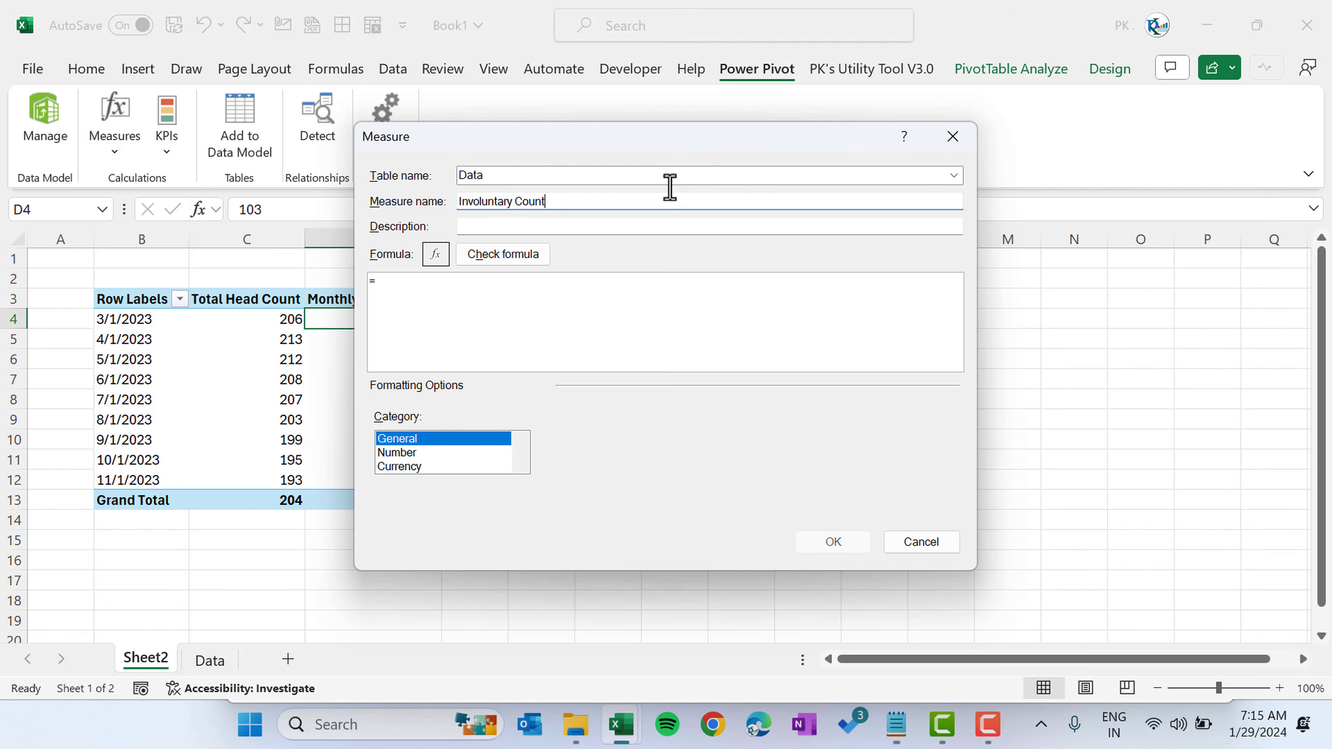
left_click(565, 309)
key("ctrl+v")
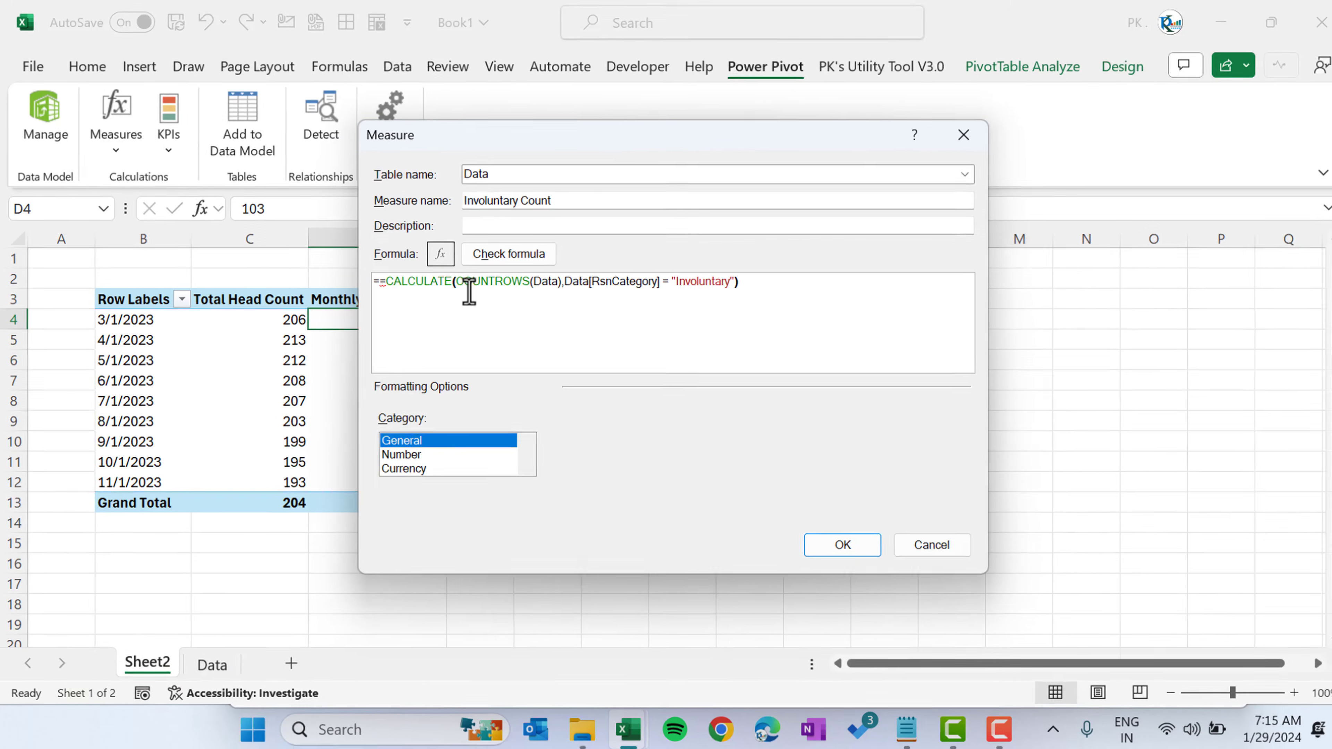
left_click(376, 282)
key("BackSpace")
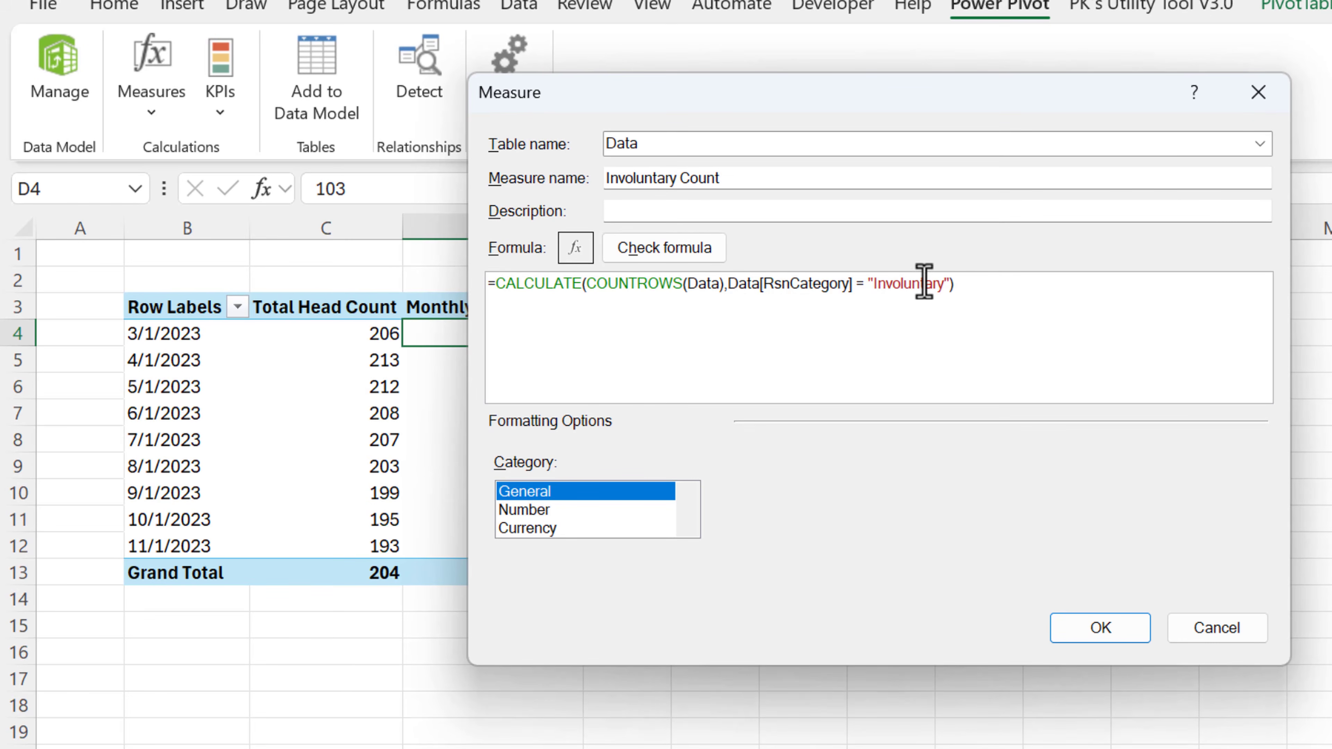
- Format the Involuntary Count measure as a number without decimals and save it to the PivotTable
left_click(524, 510)
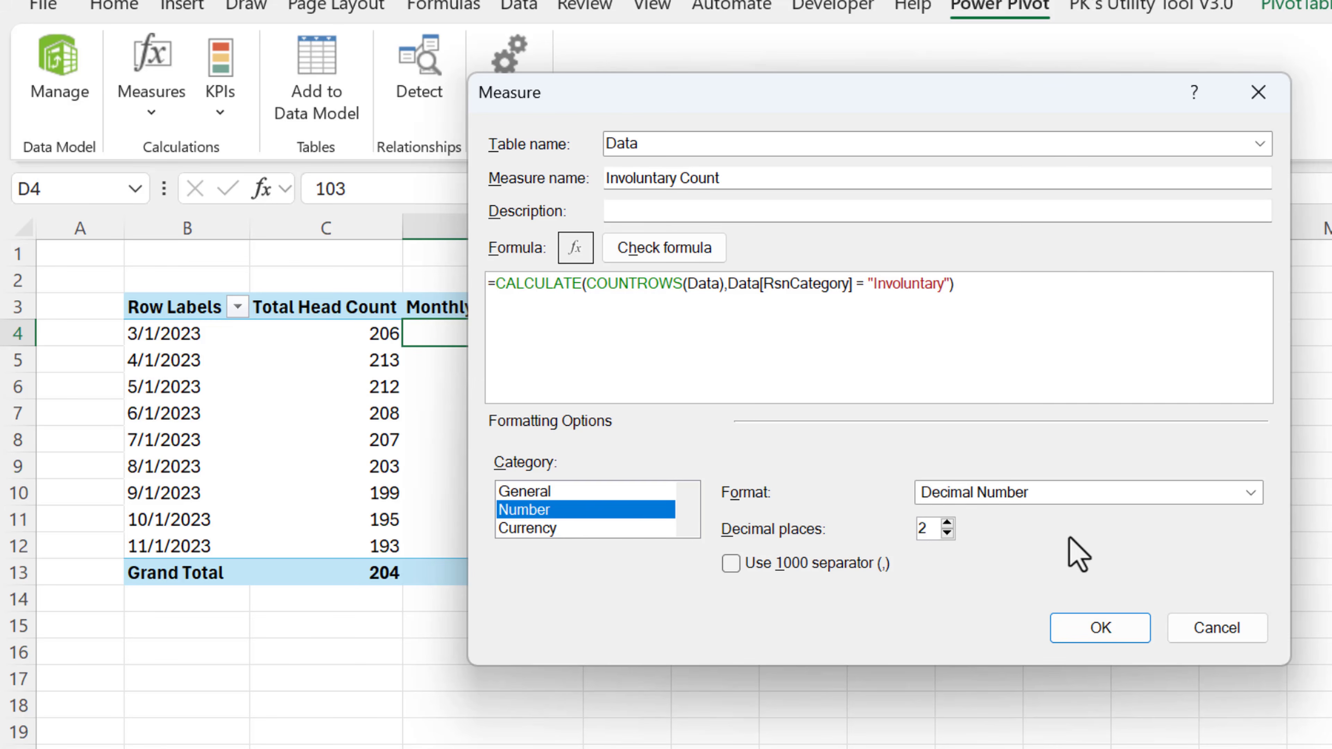
left_click(1100, 630)
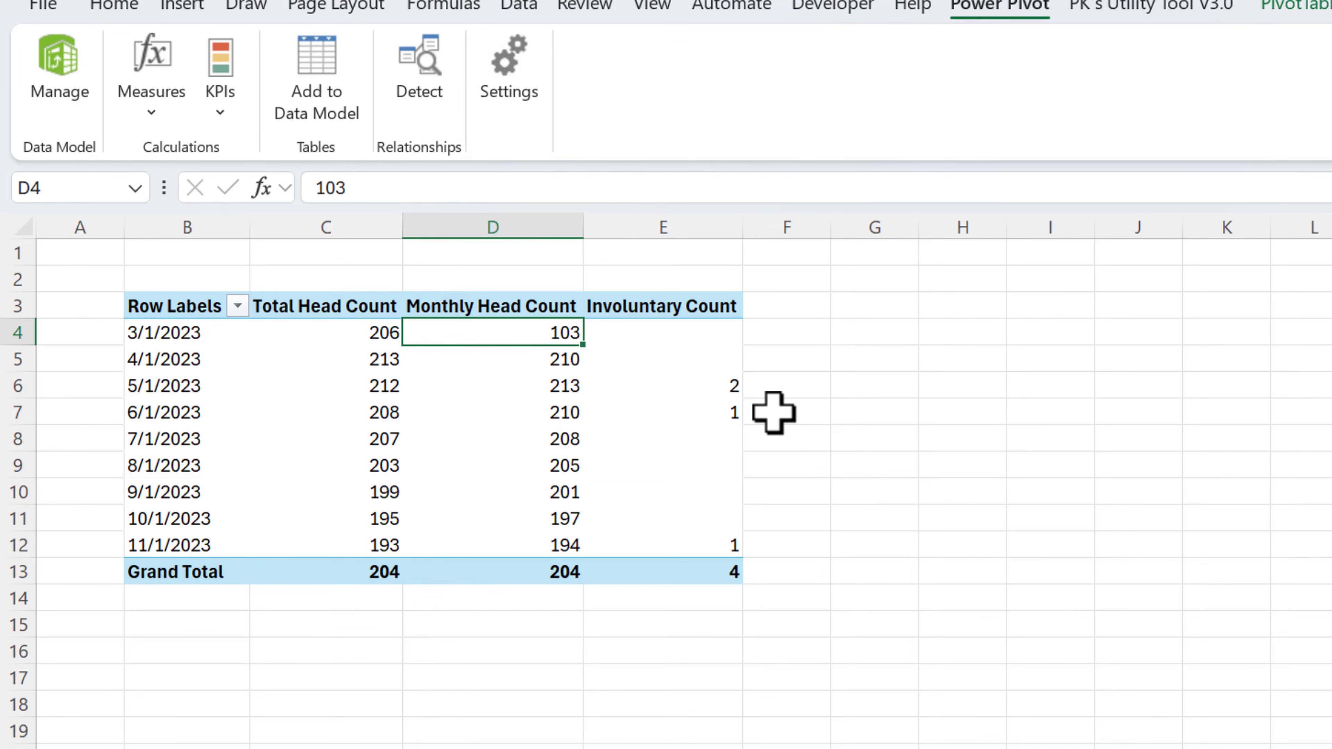
- Create a new measure with the formula = CALCULATE(COUNTROWS(Data),Data[RsnCategory]= "Voluntary") copied from the DAX notes
key("alt+Tab")
left_click_drag(970, 632, 302, 632)
key("ctrl+c")
left_click(156, 114)
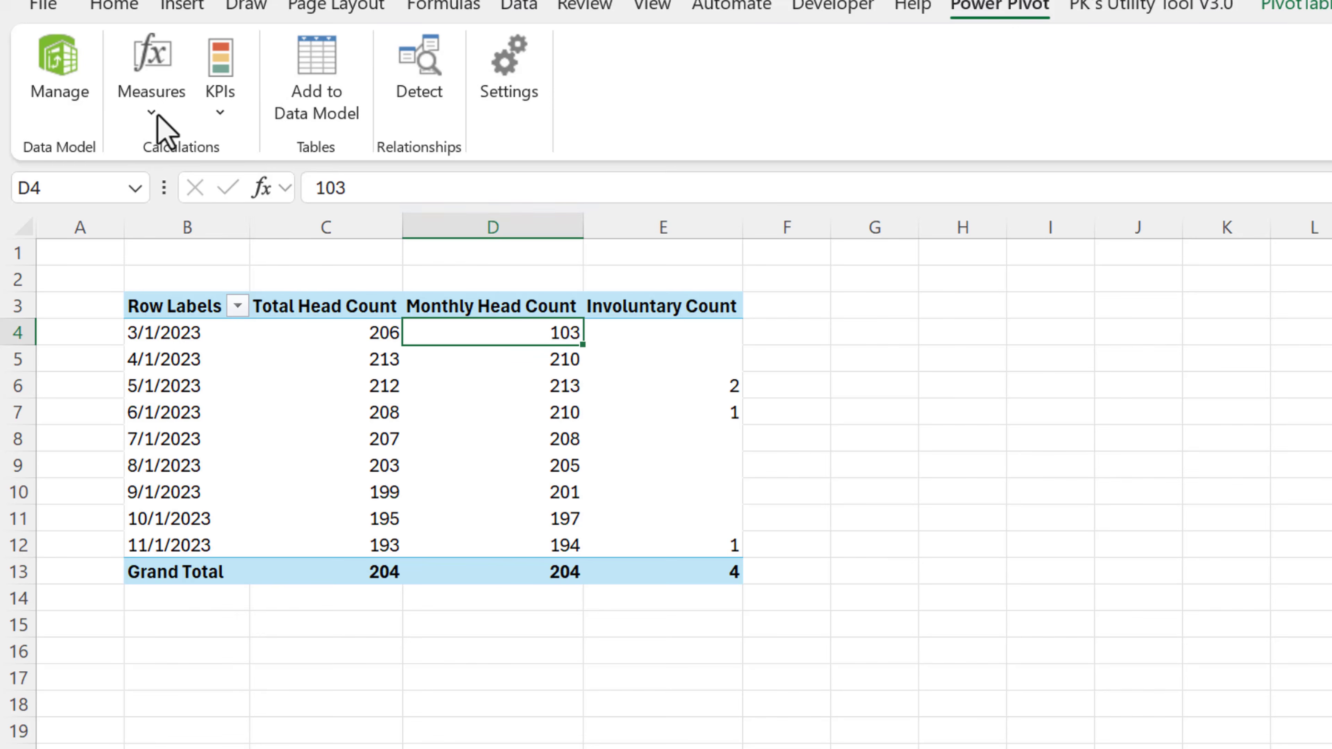
left_click(160, 109)
left_click(184, 162)
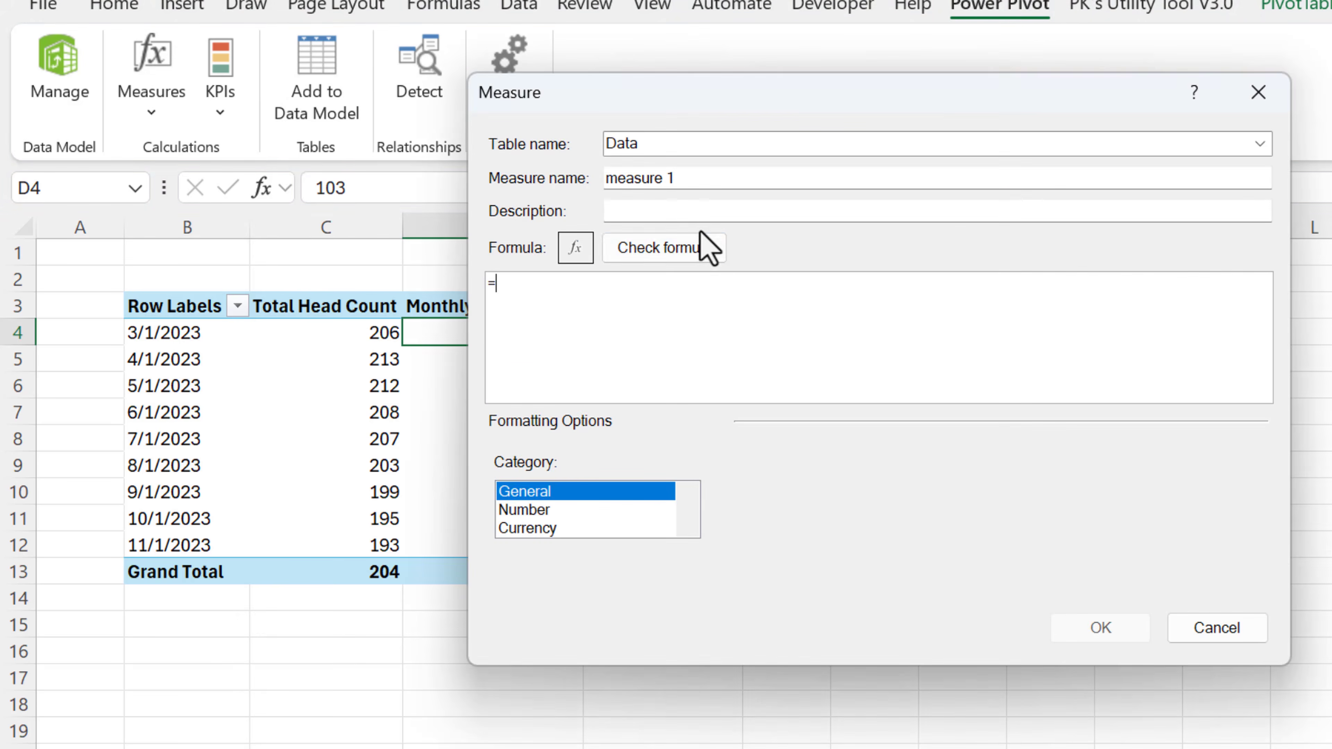
key("ctrl+v")
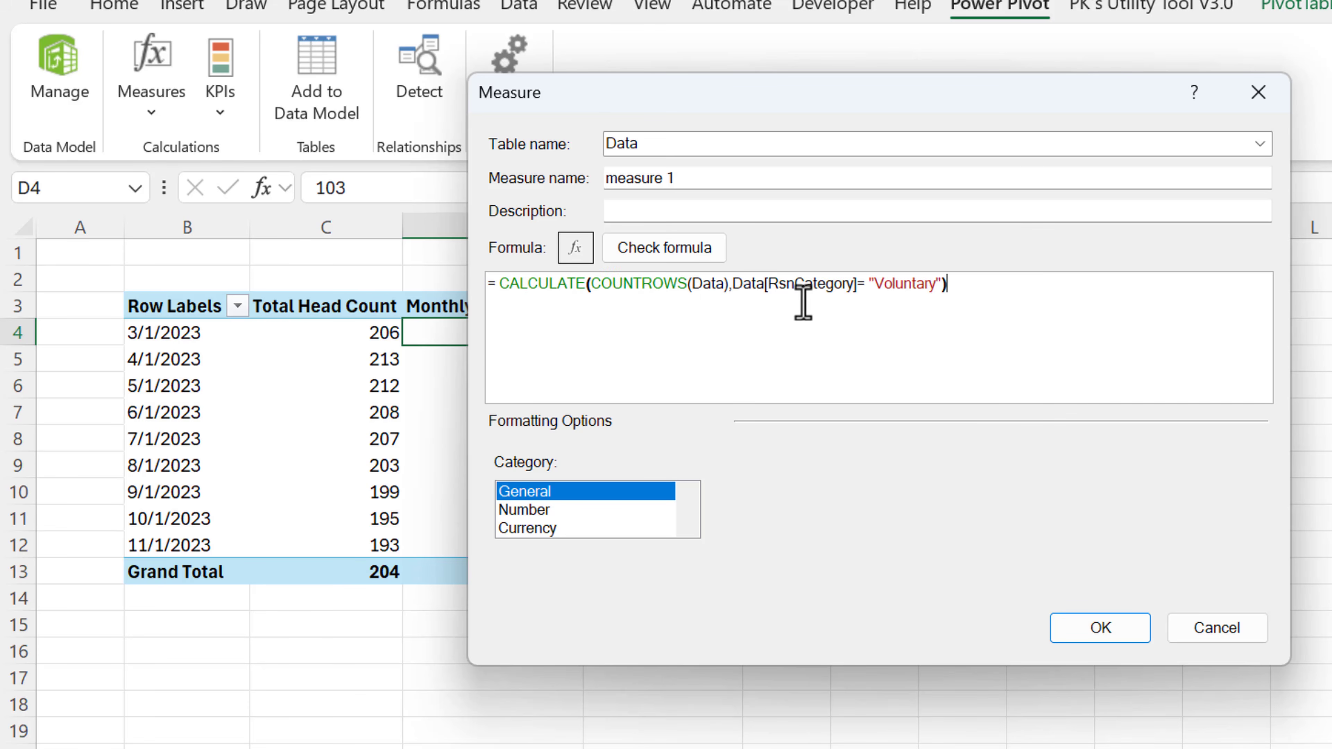
- Name the measure Voluntary count, as in the DAX notes, and save it to the PivotTable with a number format without decimals
key("alt+Tab")
left_click(494, 585)
left_click_drag(495, 585, 294, 584)
key("ctrl+c")
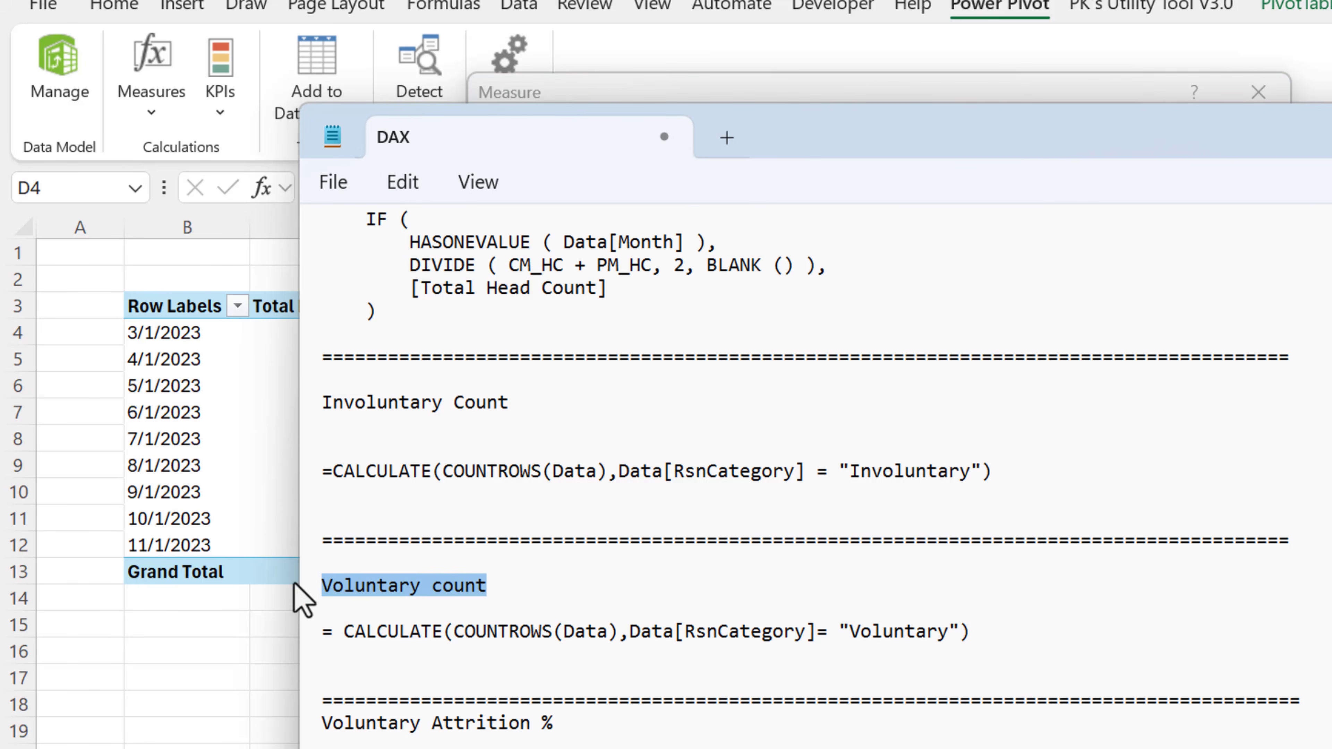
key("alt+Tab")
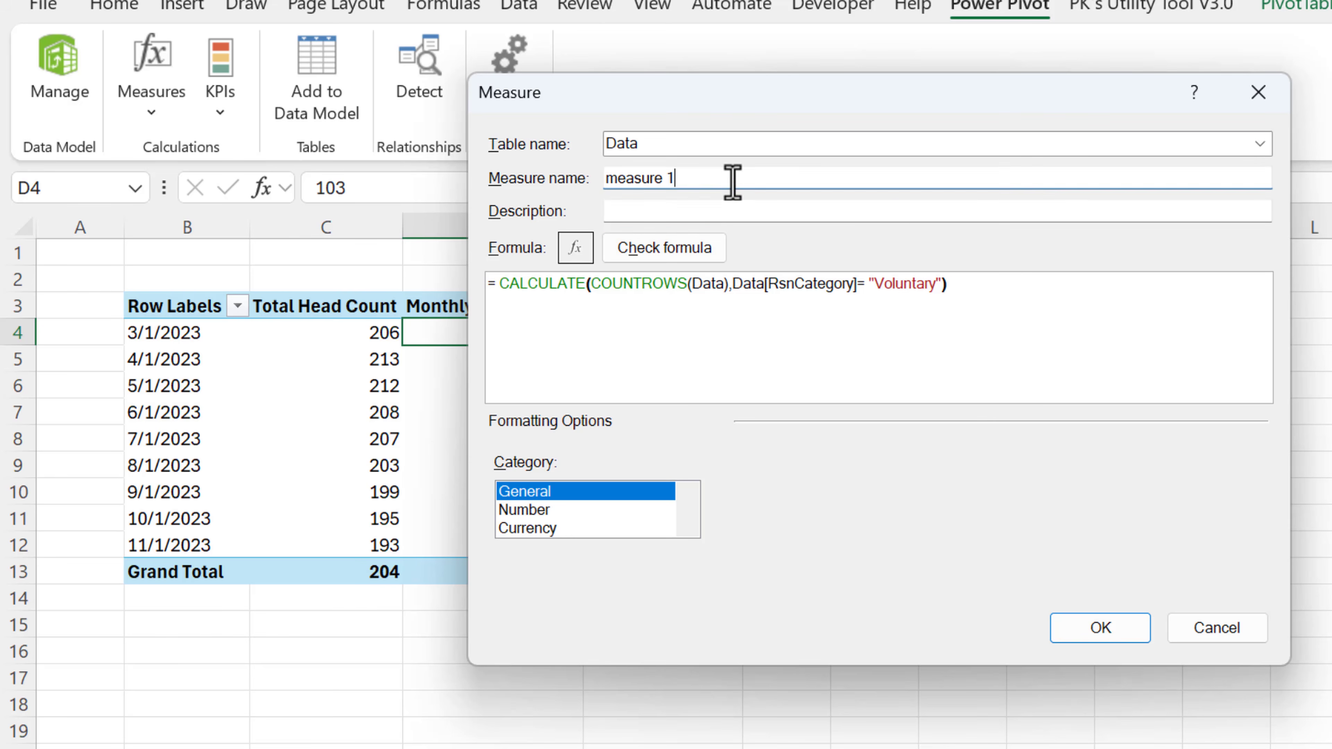
triple_click(734, 182)
key("ctrl+v")
left_click(598, 510)
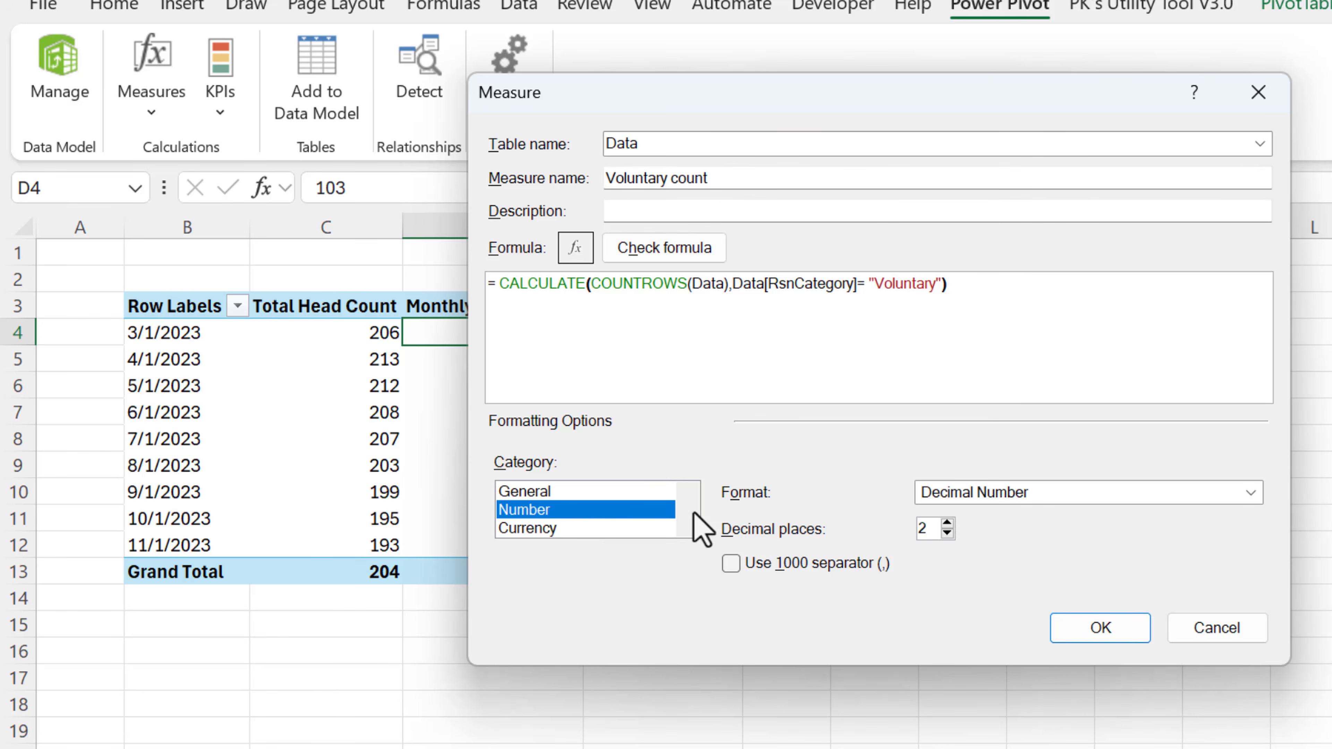
left_click(1096, 636)
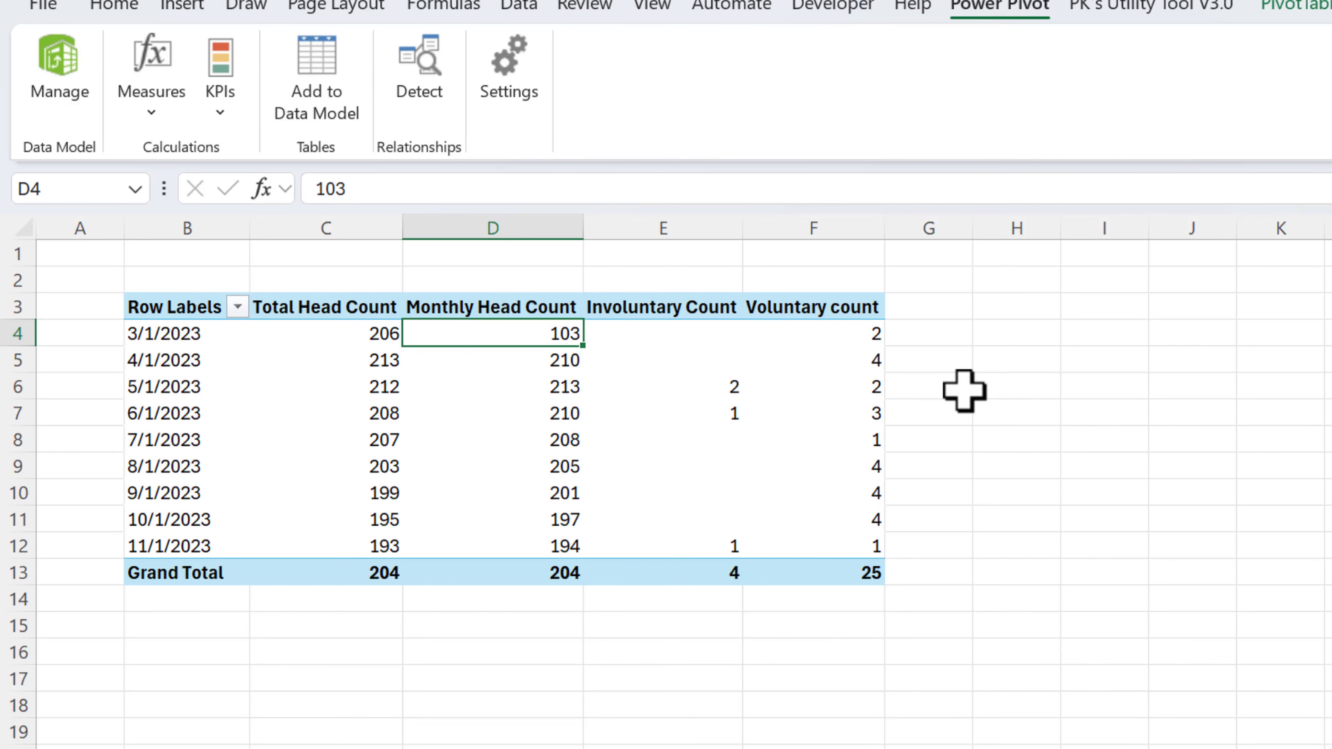
- Create another measure in the Data table and name it Voluntary Attrition %, copying the name from the DAX notes
key("alt+Tab")
scroll(711, 577, "down", 5)
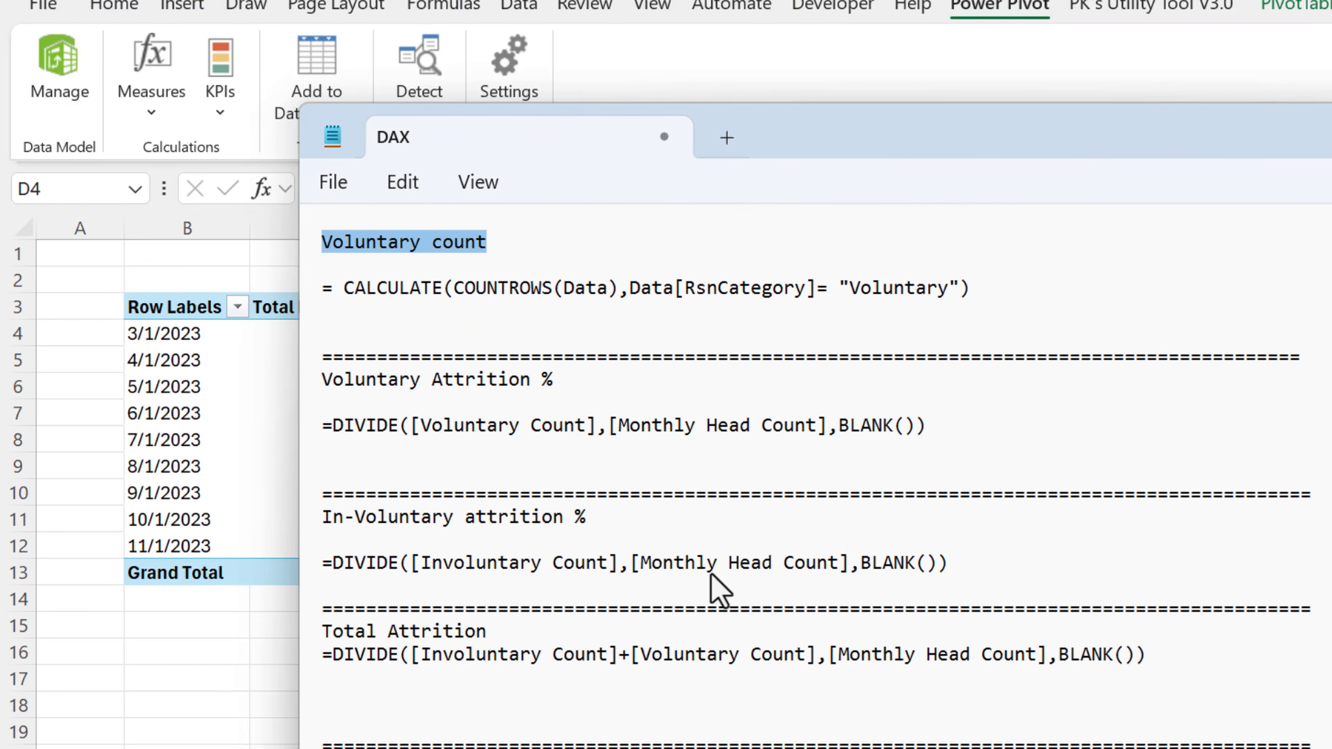
left_click_drag(553, 380, 300, 381)
key("ctrl+c")
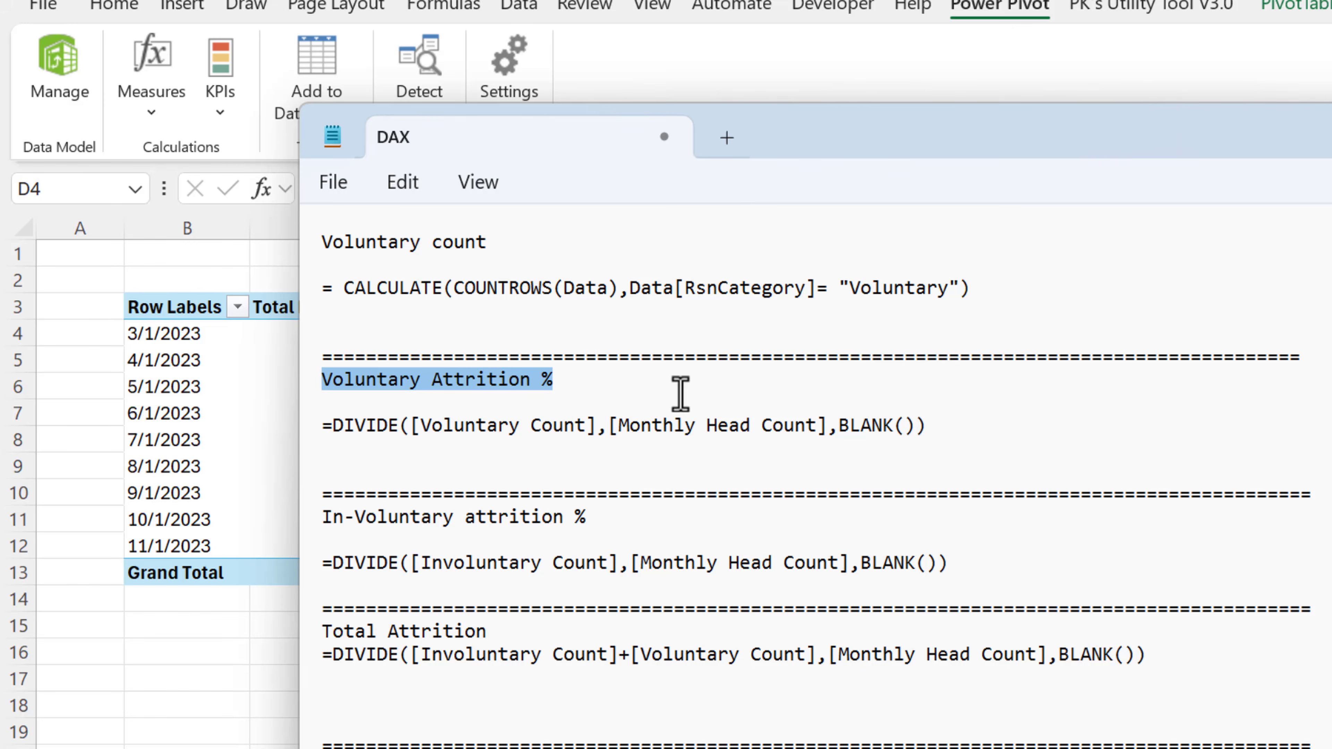
left_click(168, 121)
left_click(163, 127)
left_click(191, 157)
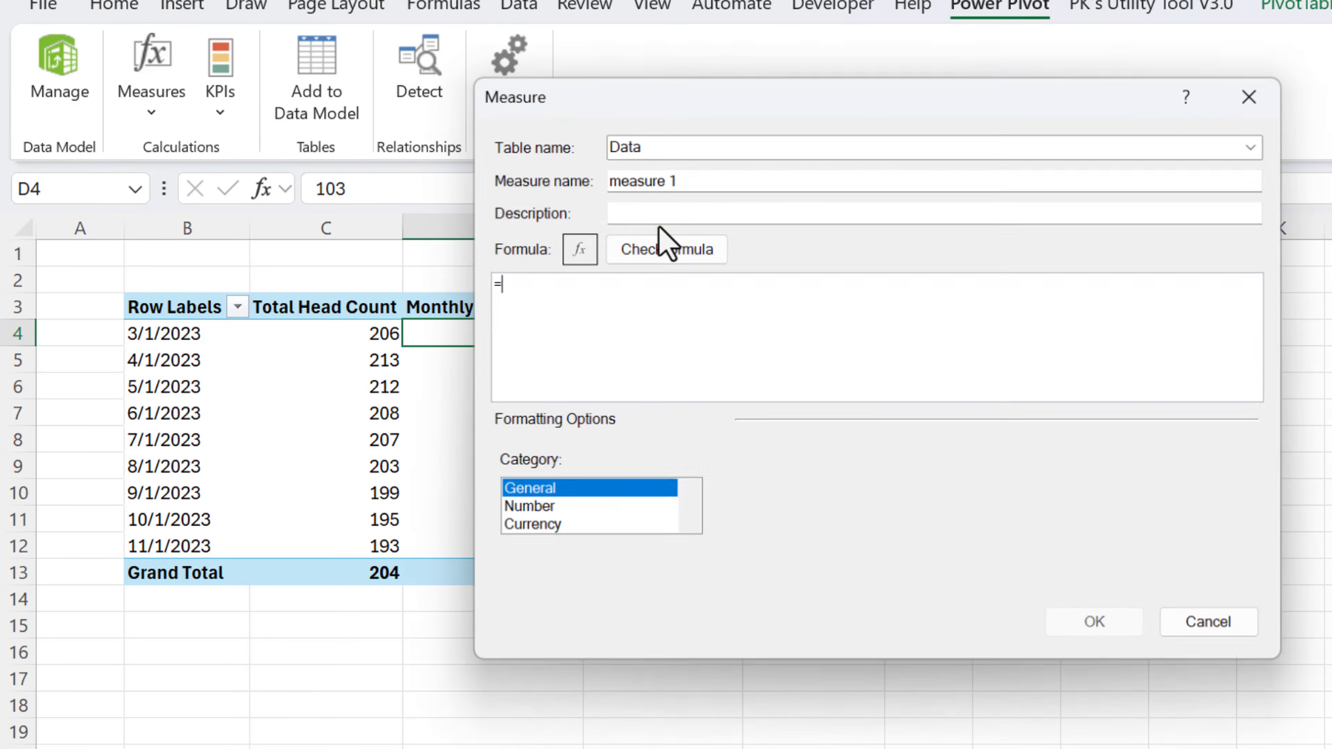
triple_click(629, 178)
key("ctrl+v")
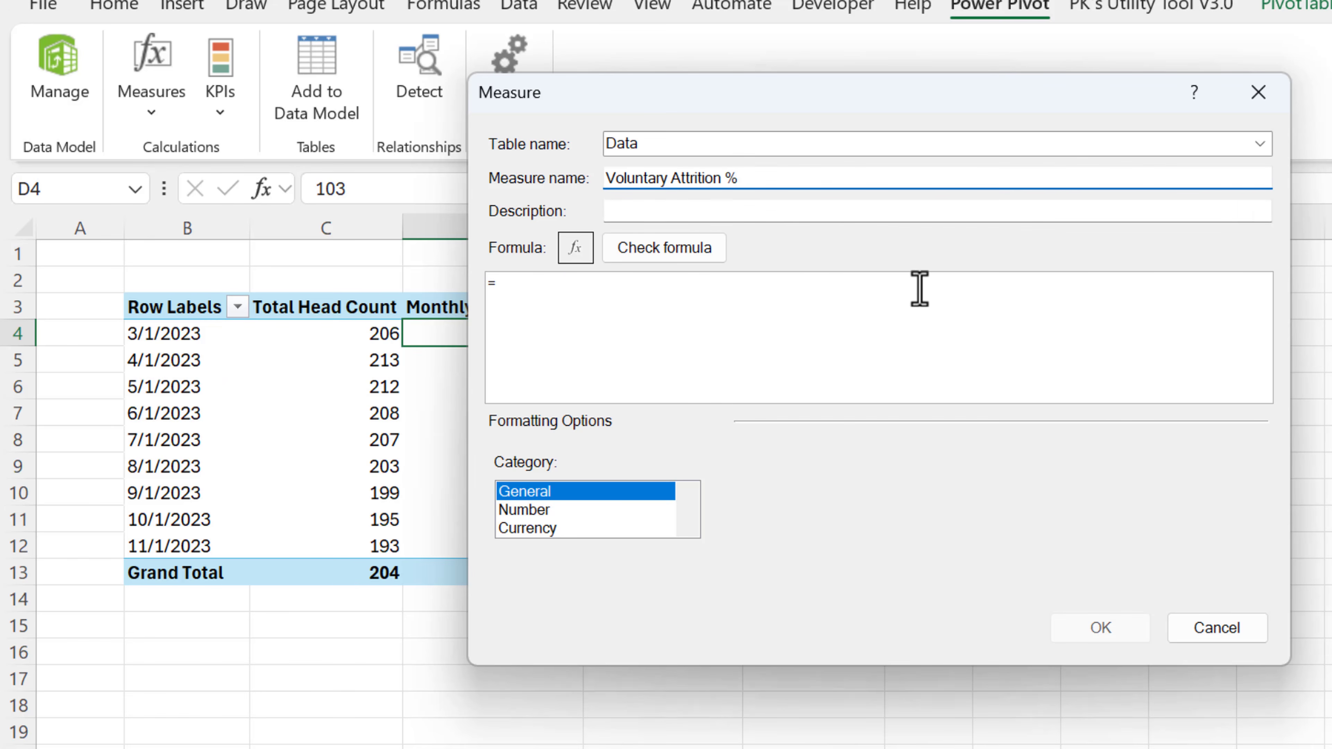
- Set the Voluntary Attrition % formula to =DIVIDE([Voluntary Count],[Monthly Head Count],BLANK()) copied from the DAX notes
key("alt+Tab")
double_click(406, 445)
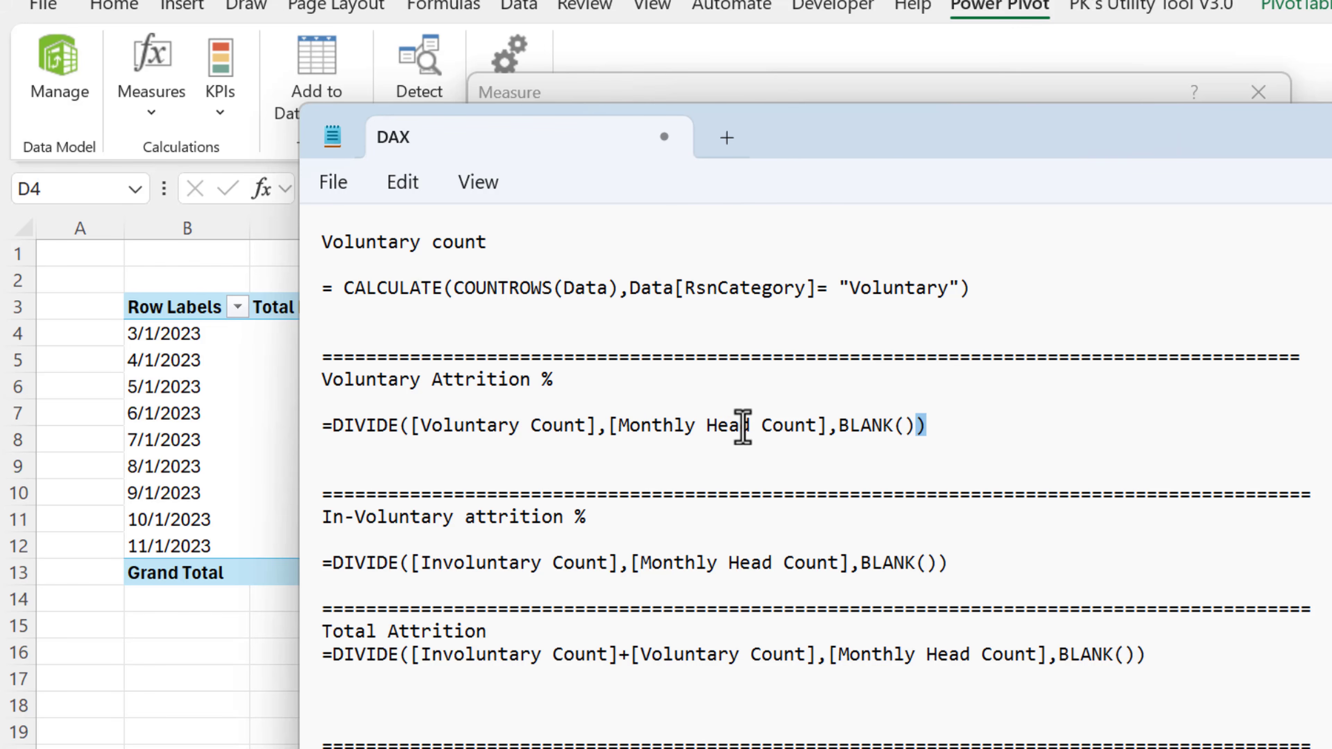
left_click_drag(959, 426, 197, 414)
key("ctrl+c")
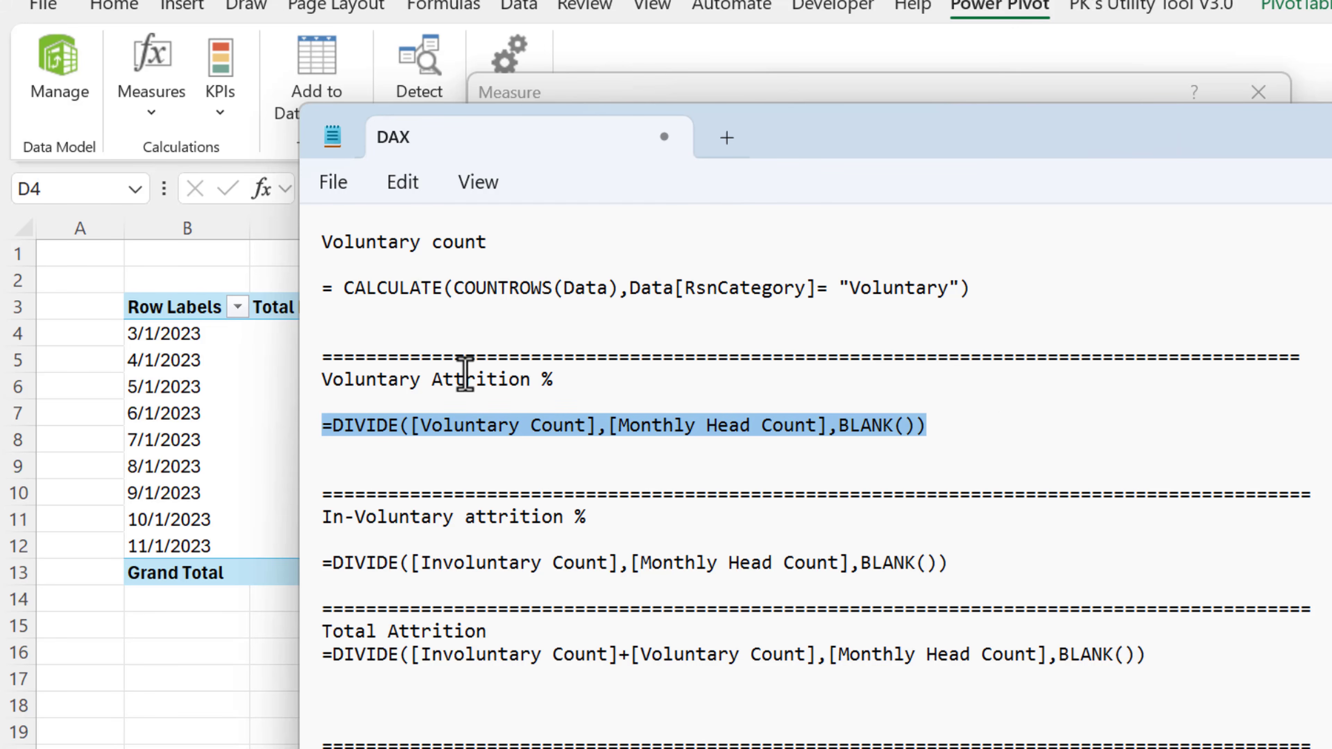
key("alt+Tab")
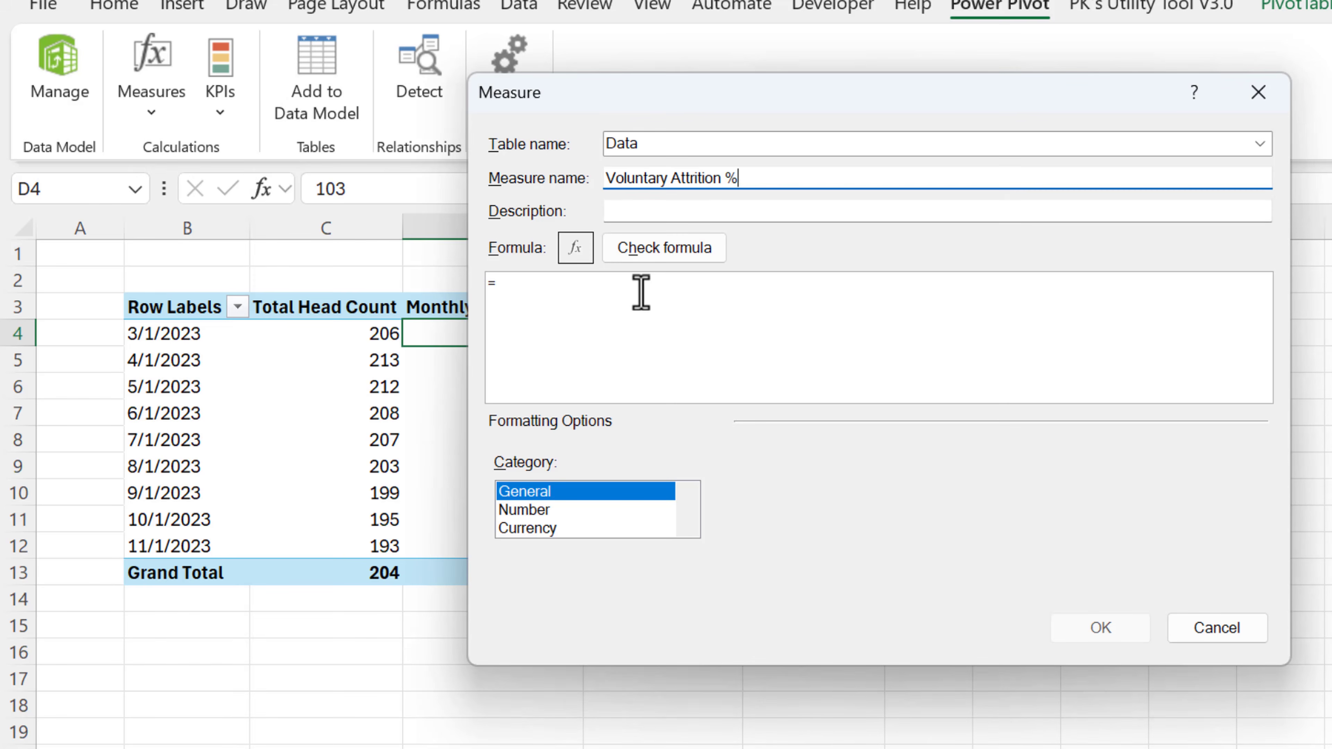
left_click(747, 292)
key("ctrl+v")
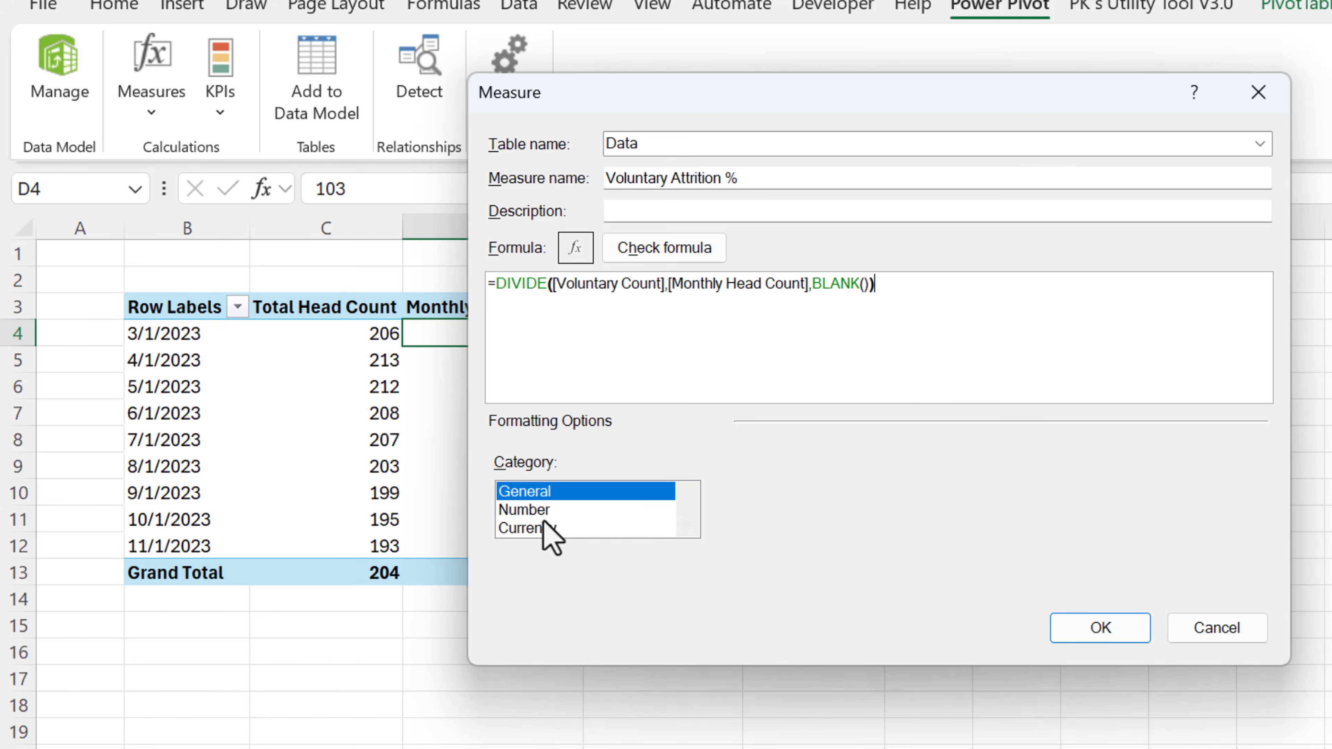
- Format the Voluntary Attrition % measure as a percentage with 1 decimal place and save it to the PivotTable
left_click(530, 510)
left_click(1054, 490)
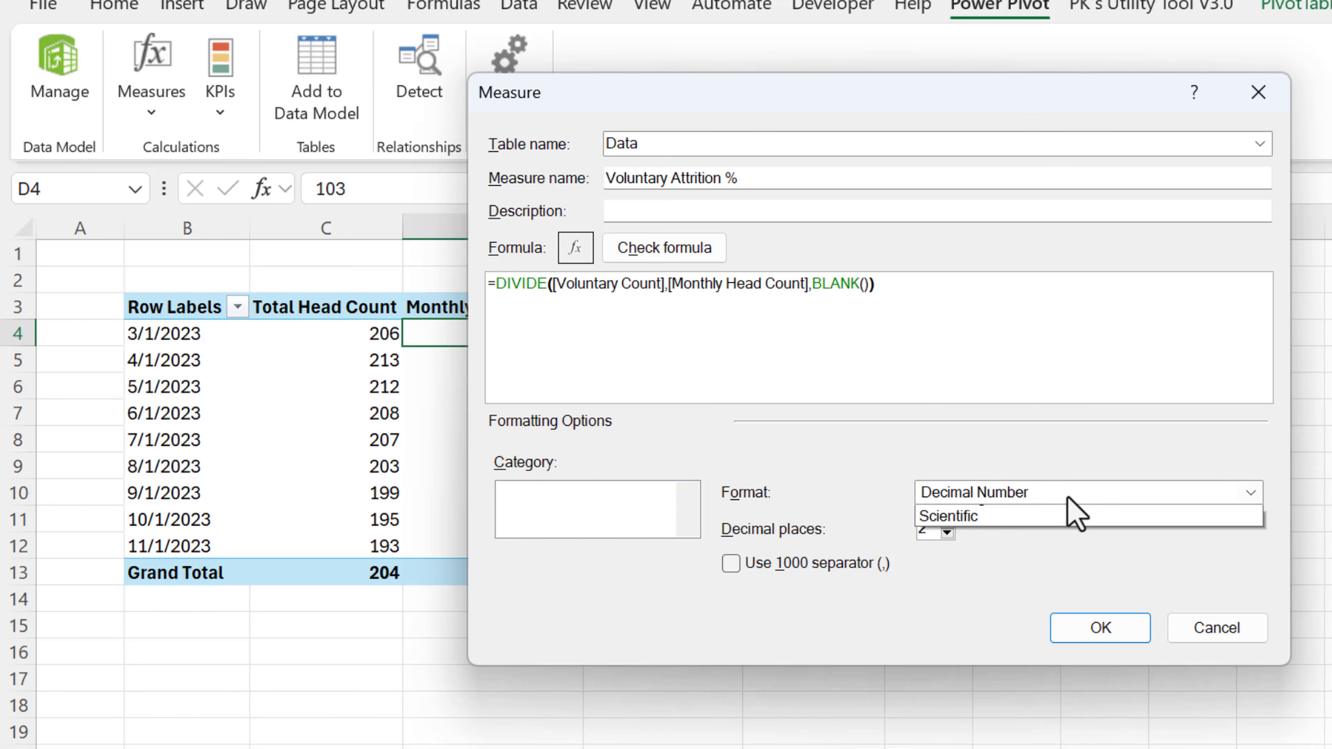
left_click(1020, 555)
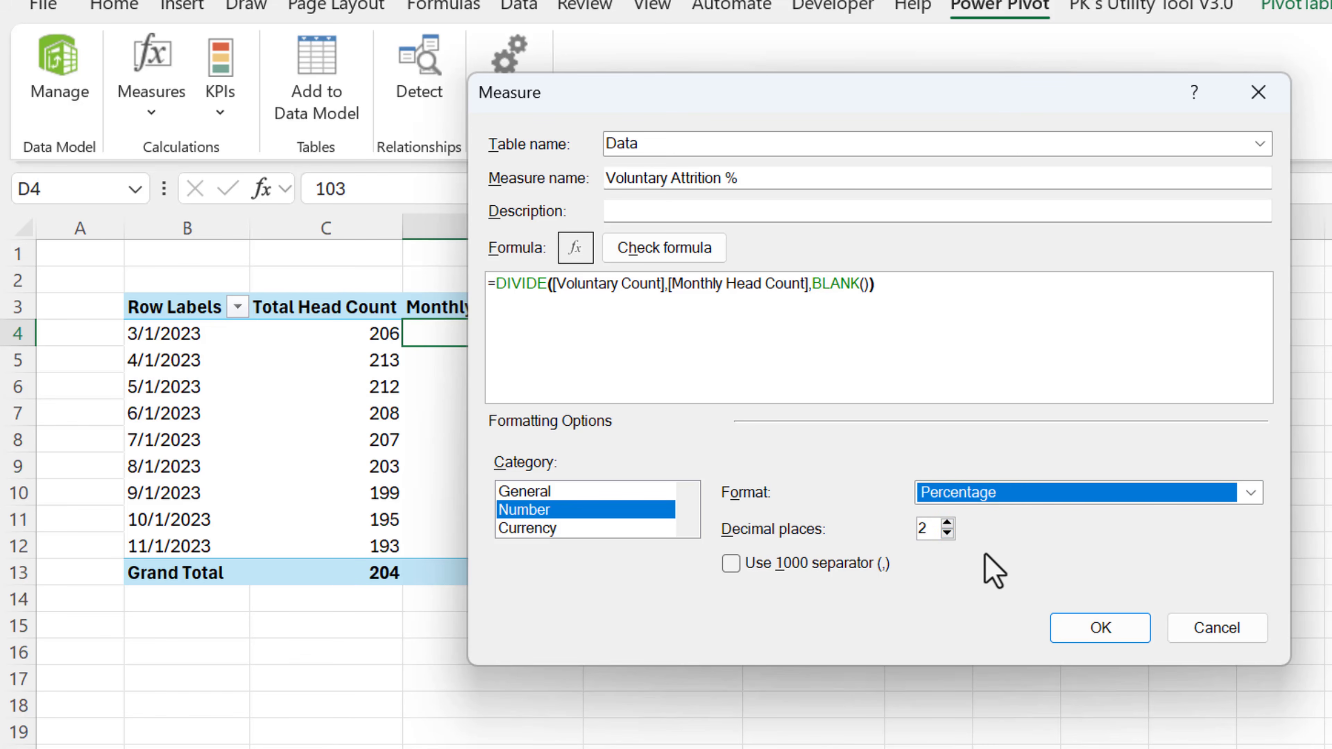
left_click(1093, 633)
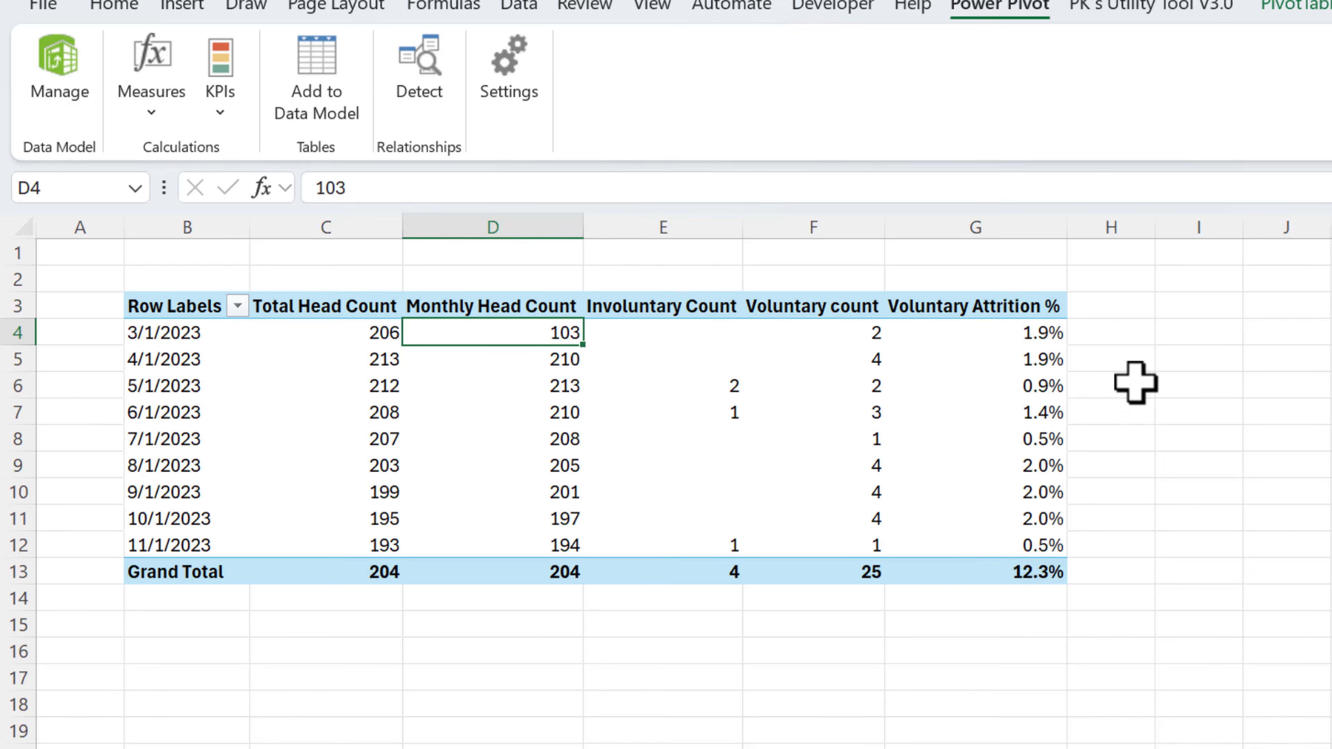
- Create a new measure with the formula =DIVIDE([Involuntary Count],[Monthly Head Count],BLANK()) copied from the DAX notes
key("alt+Tab")
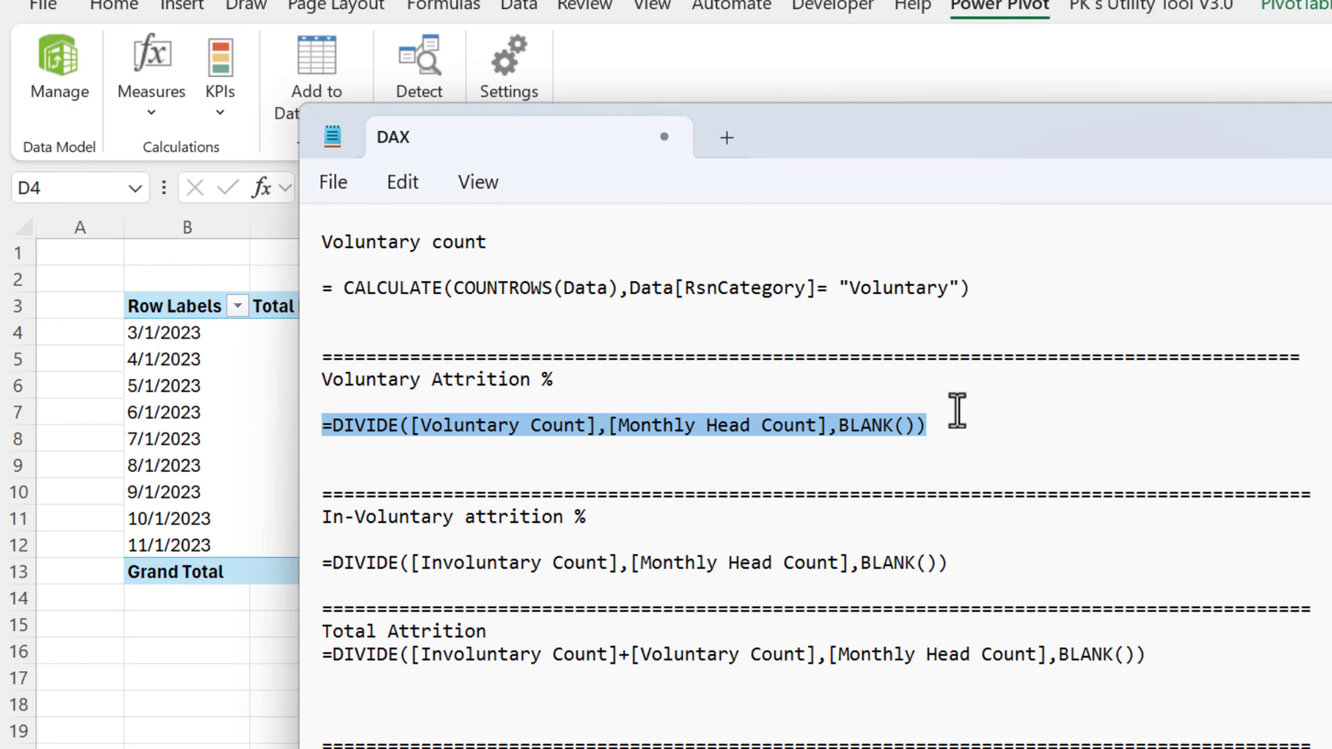
left_click_drag(969, 565, 278, 569)
key("ctrl+c")
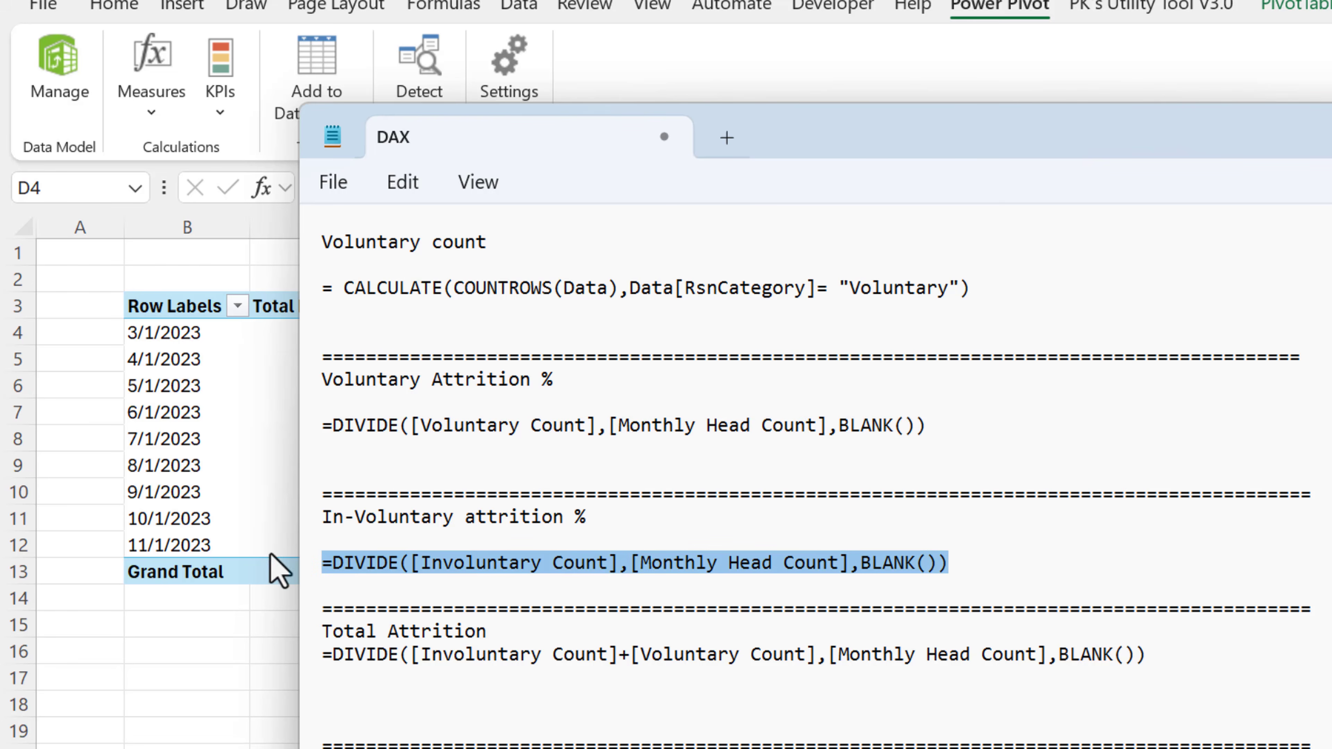
left_click(180, 117)
left_click(173, 120)
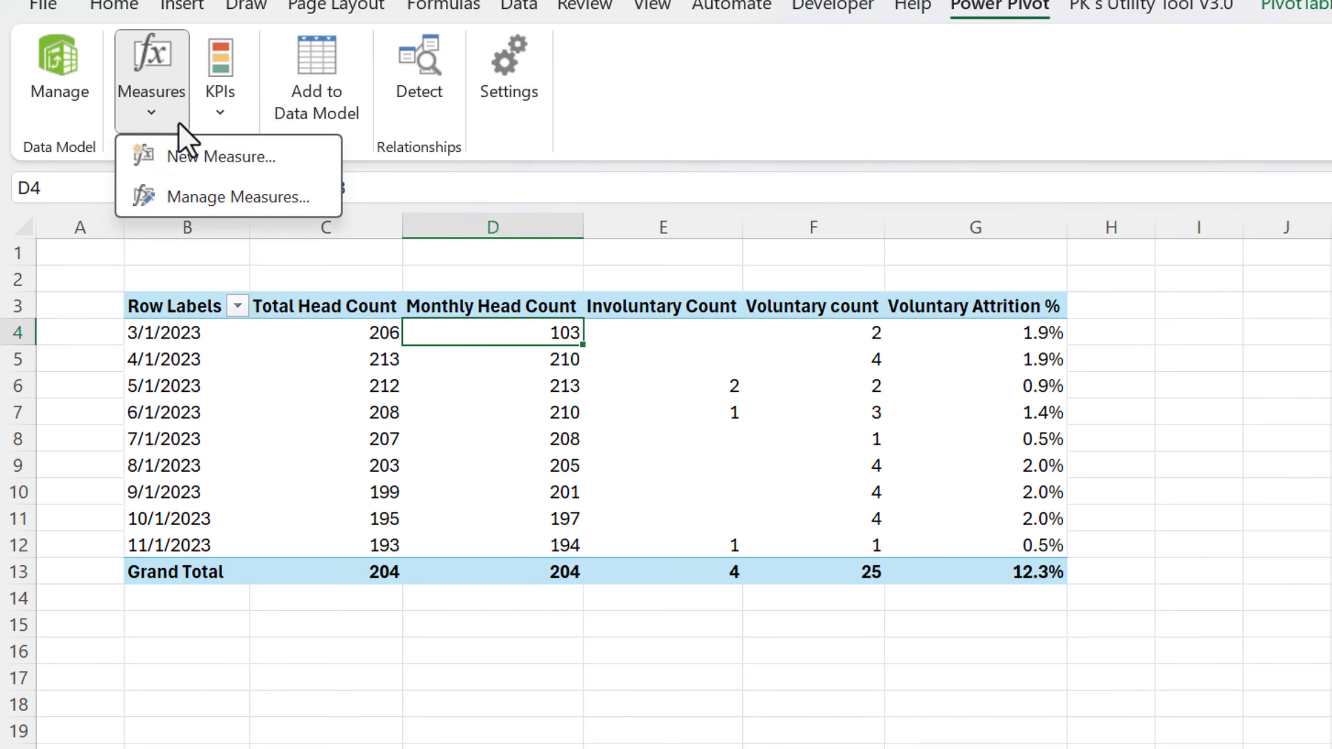
left_click(220, 154)
key("ctrl+v")
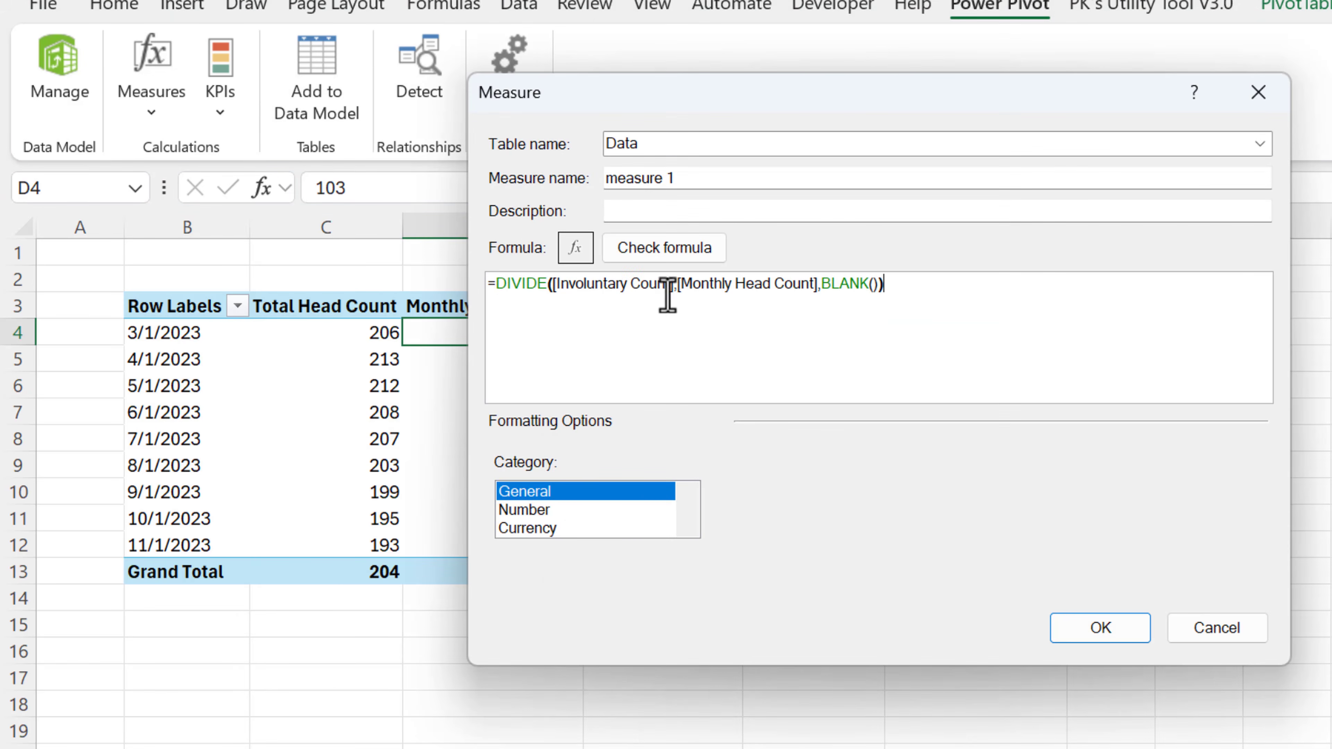
- Name the involuntary DIVIDE measure In-Voluntary attrition % as in the DAX notes, and inspect its numerator in the formula
key("alt+Tab")
left_click_drag(587, 516, 291, 532)
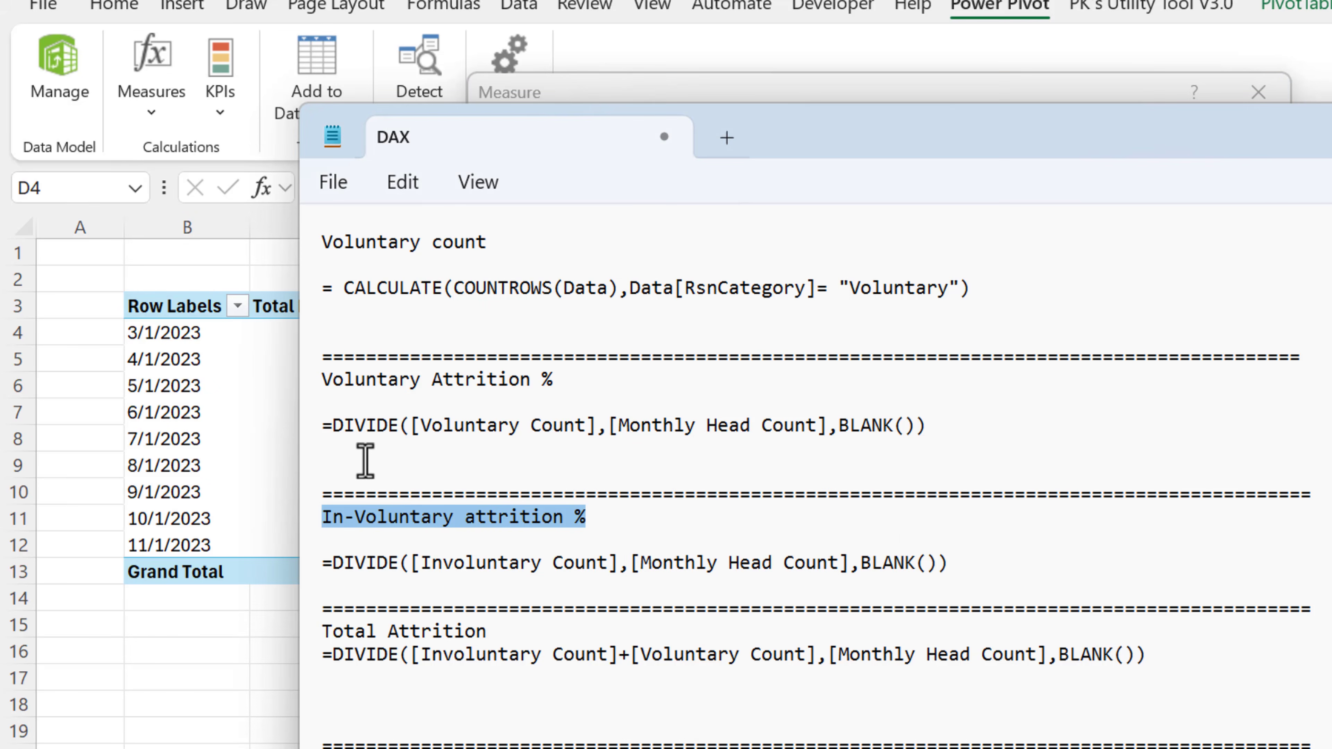
key("ctrl+c")
key("alt+Tab")
left_click_drag(726, 182, 559, 180)
key("ctrl+v")
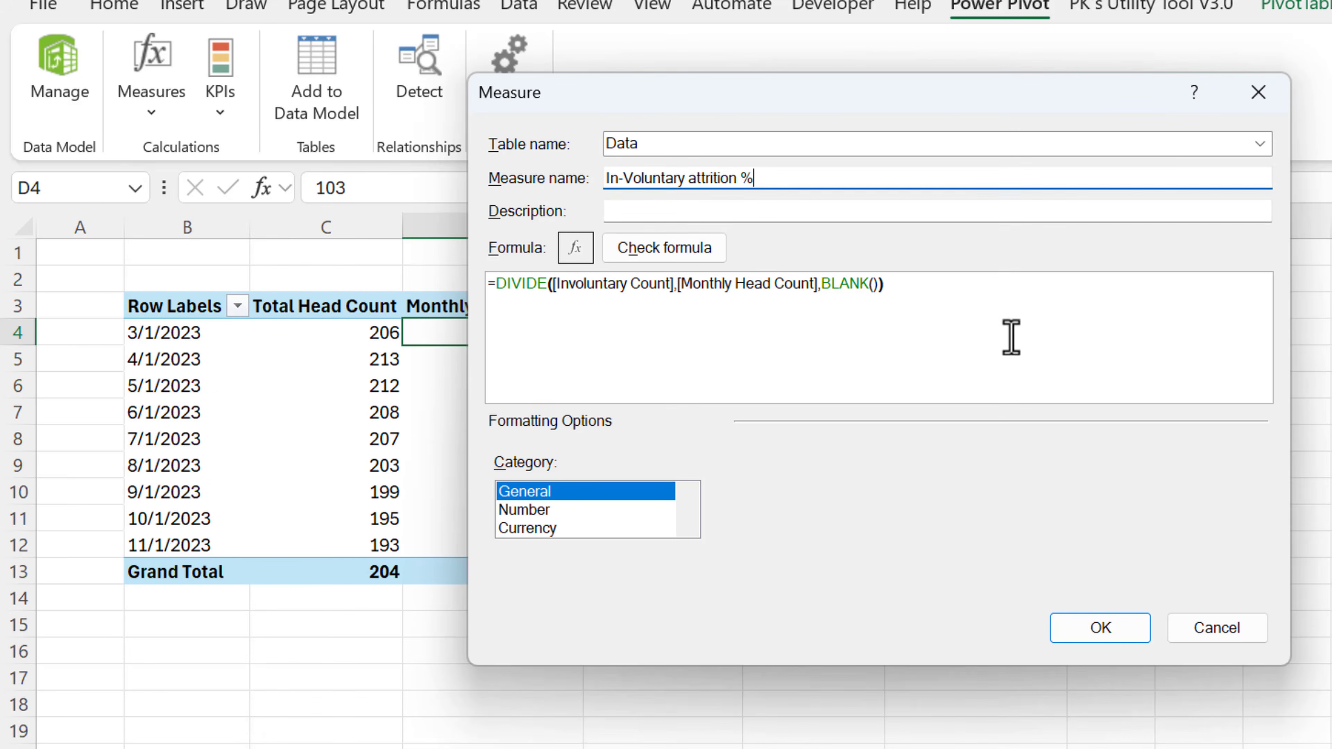
left_click(1011, 337)
left_click(581, 283)
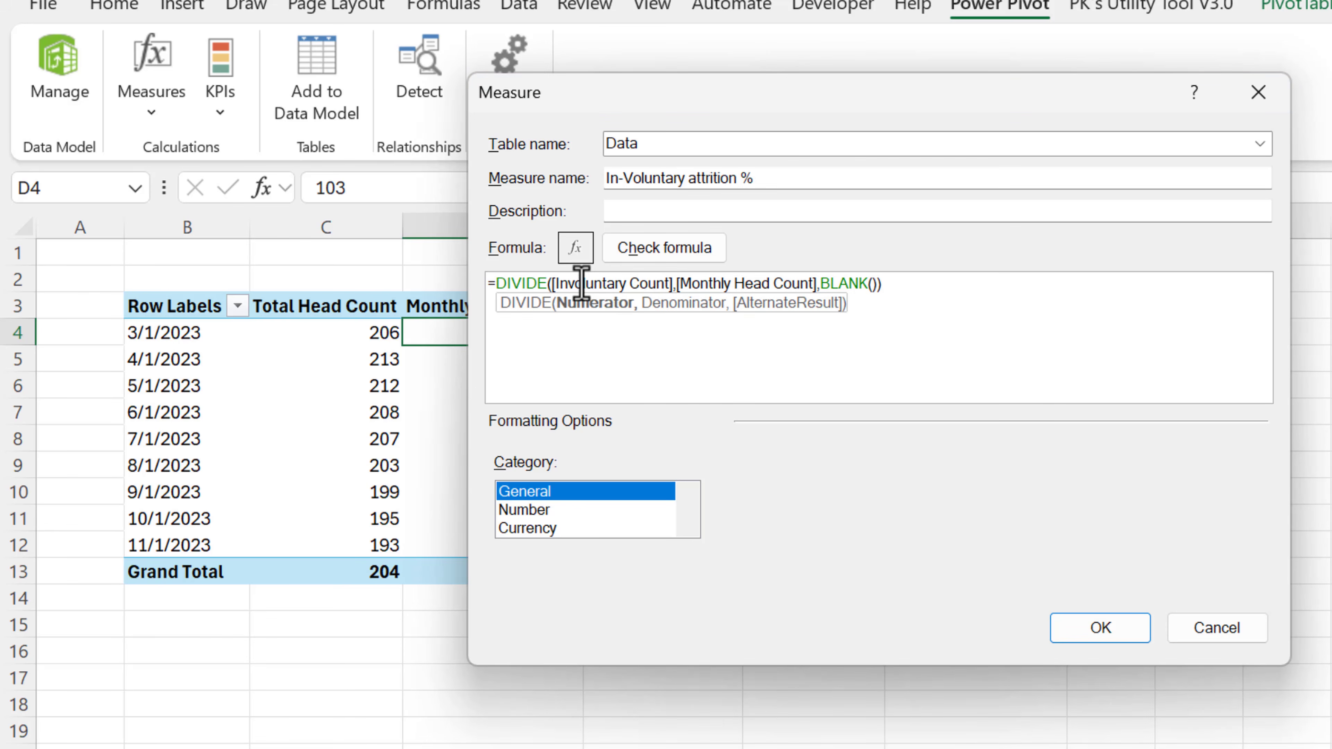
- Format the In-Voluntary attrition % measure as a percentage with 1 decimal place, save it, and review its values in the PivotTable
left_click(923, 291)
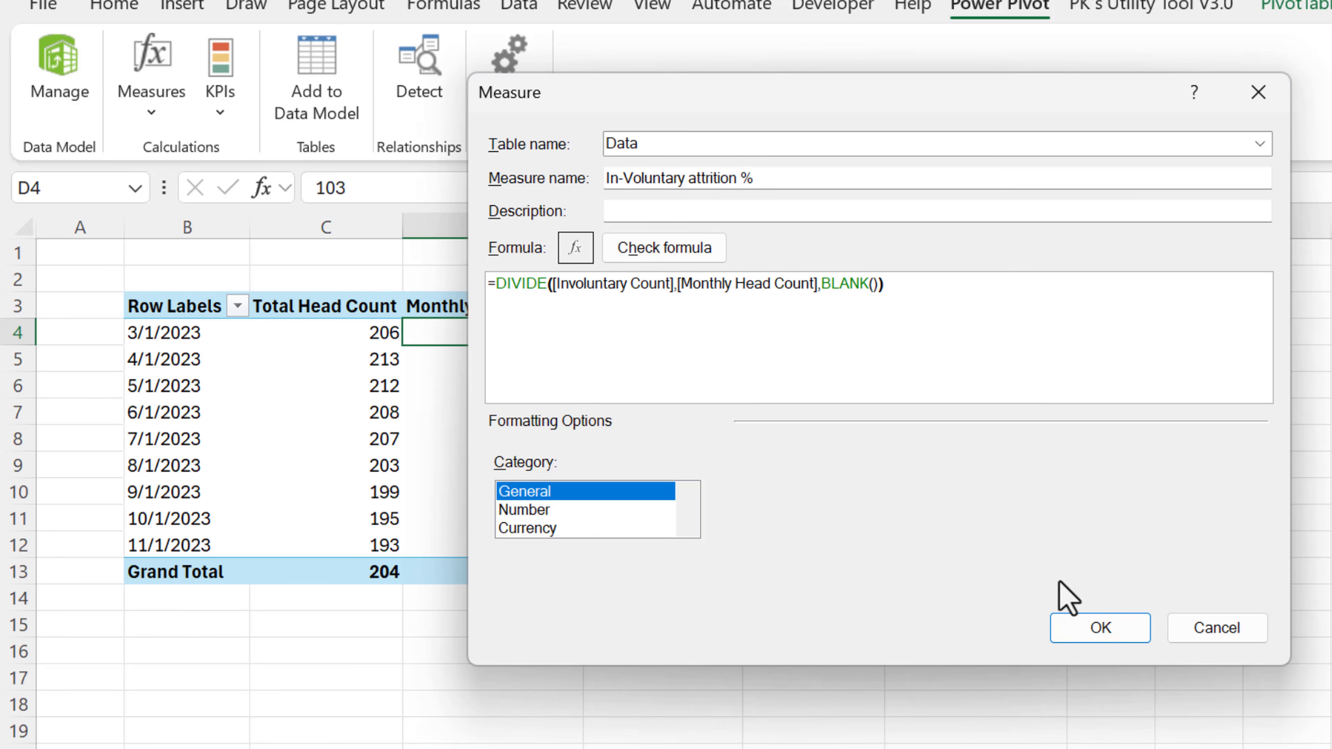
left_click(572, 509)
left_click(1036, 496)
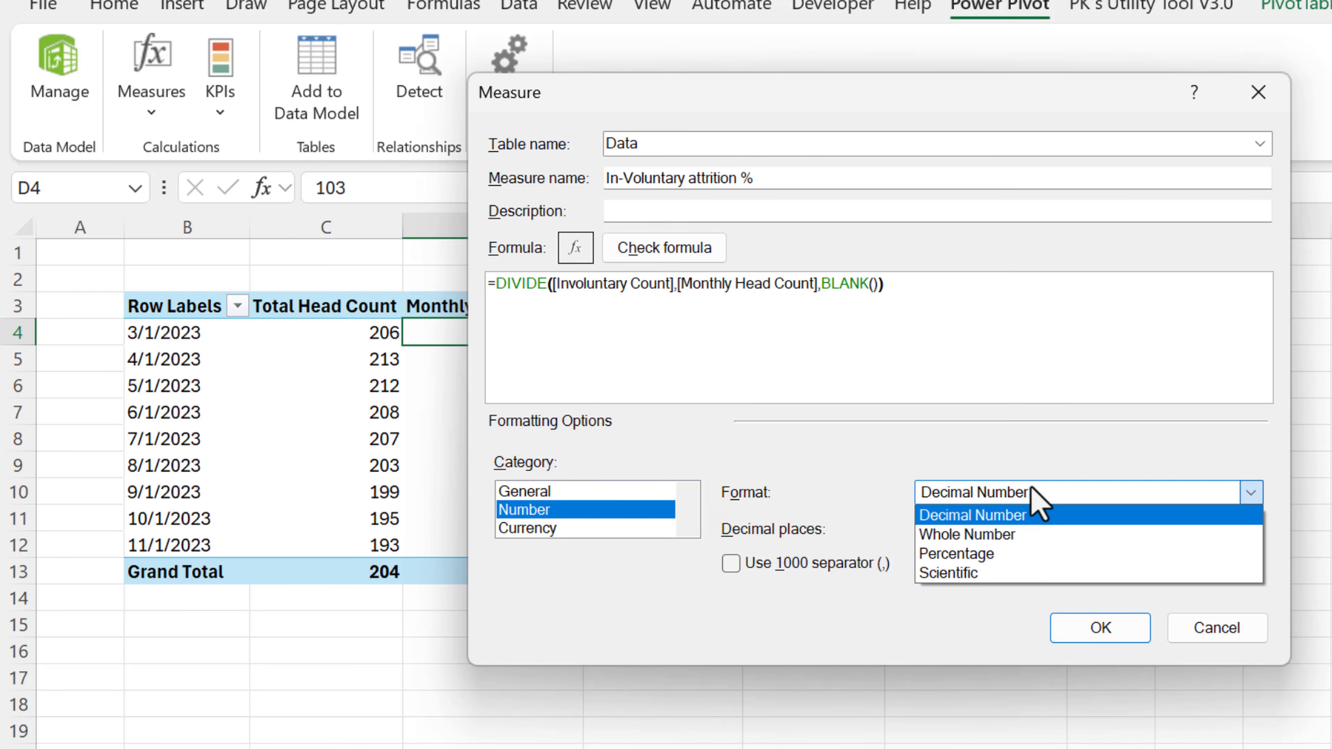
left_click(981, 554)
left_click(947, 533)
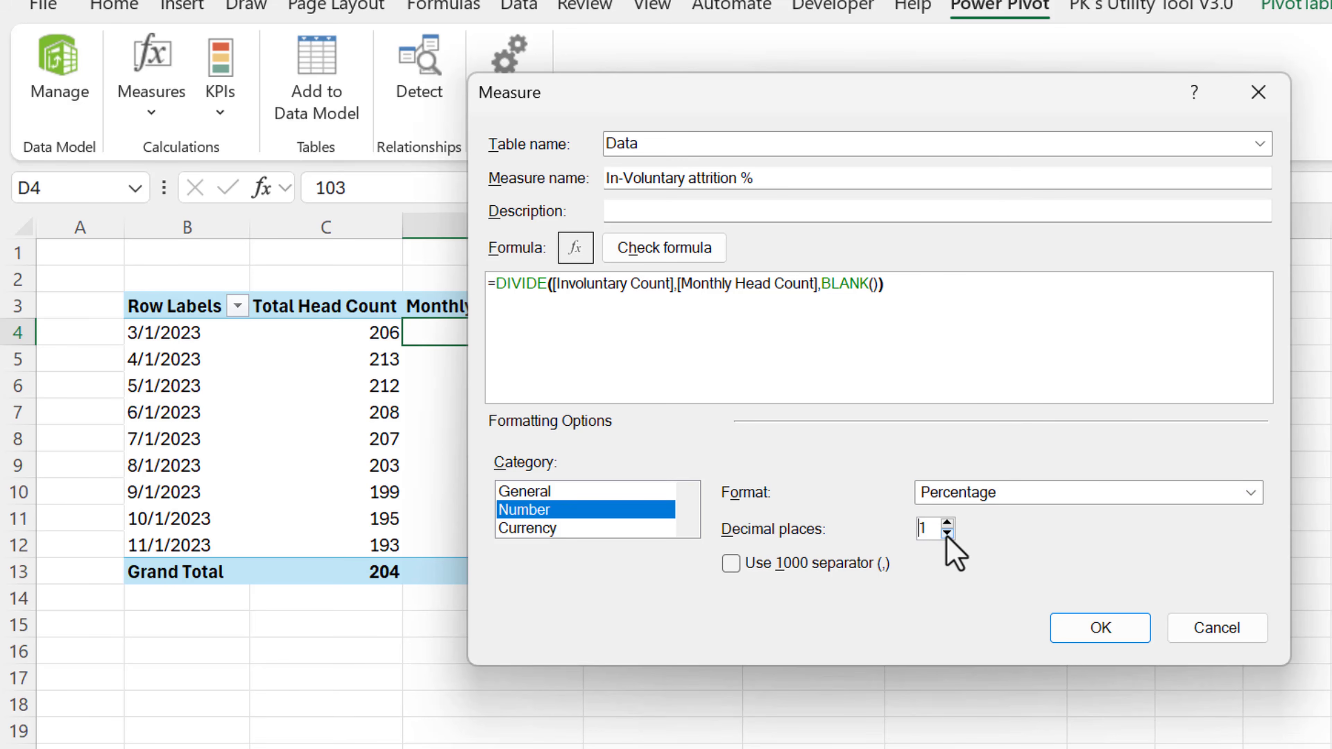
left_click(1101, 632)
left_click_drag(1172, 350, 1192, 526)
- Create a new measure in the Data table named Total Attrition, copying the name from the DAX notes
key("alt+Tab")
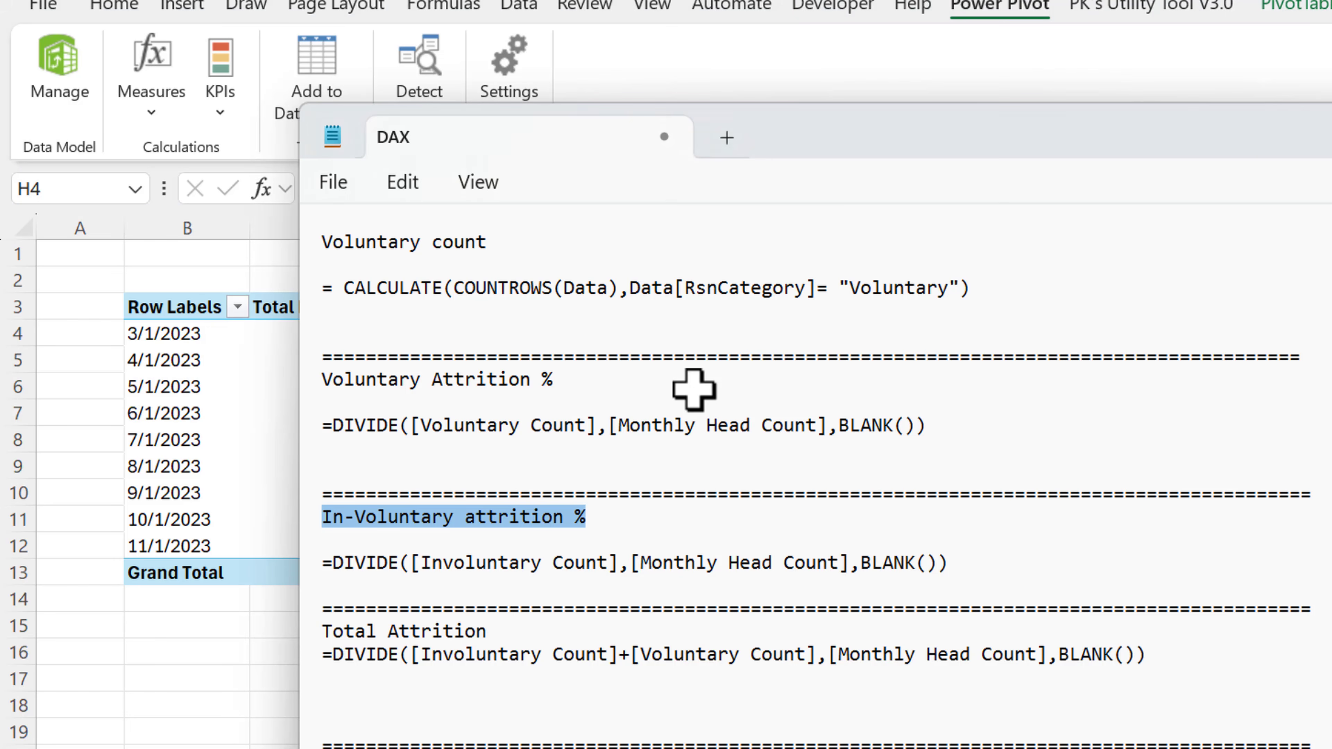
scroll(821, 625, "down", 5)
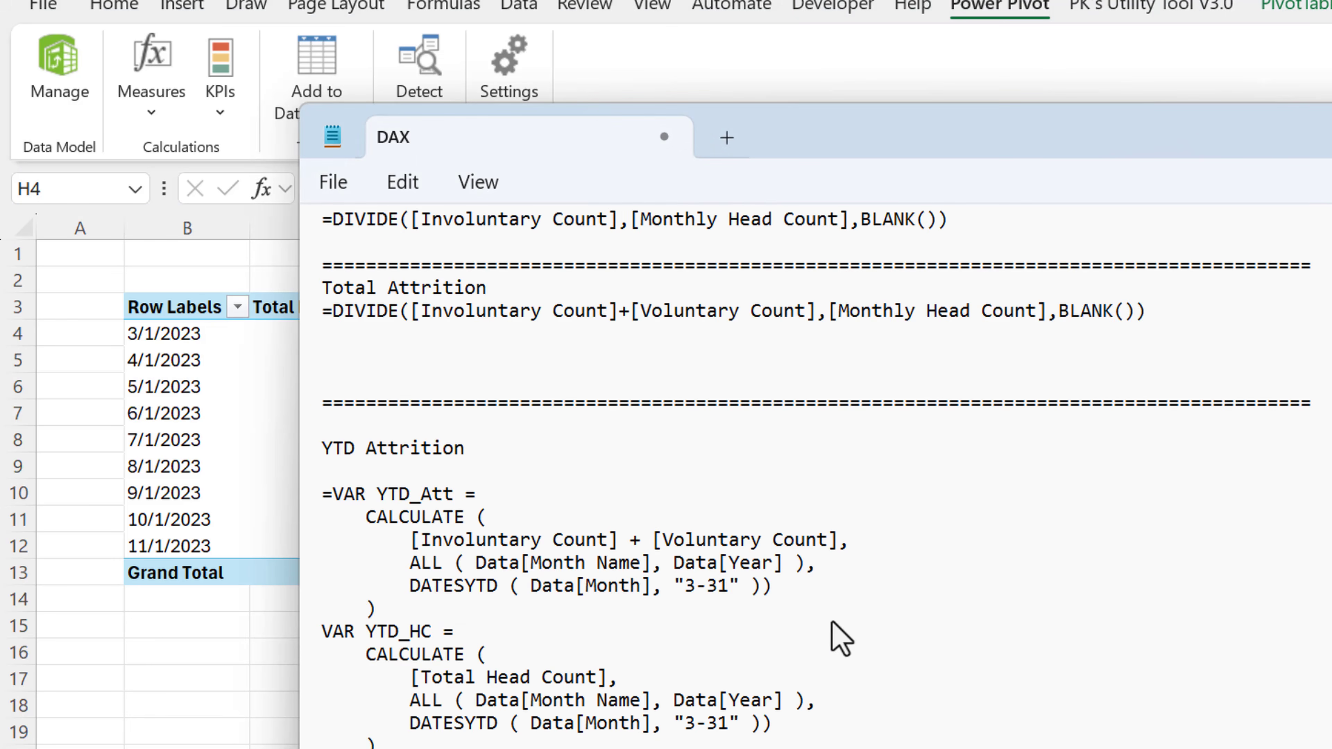
left_click_drag(515, 290, 321, 289)
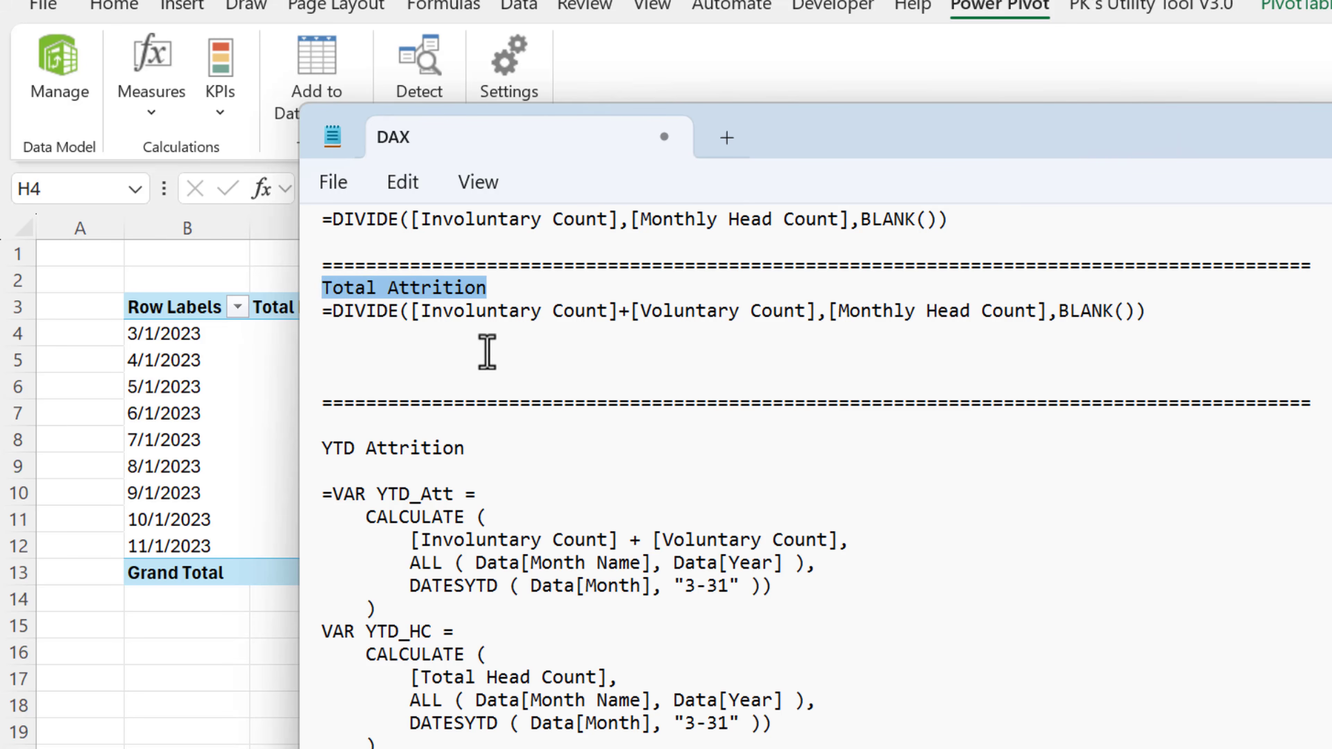
left_click(487, 352)
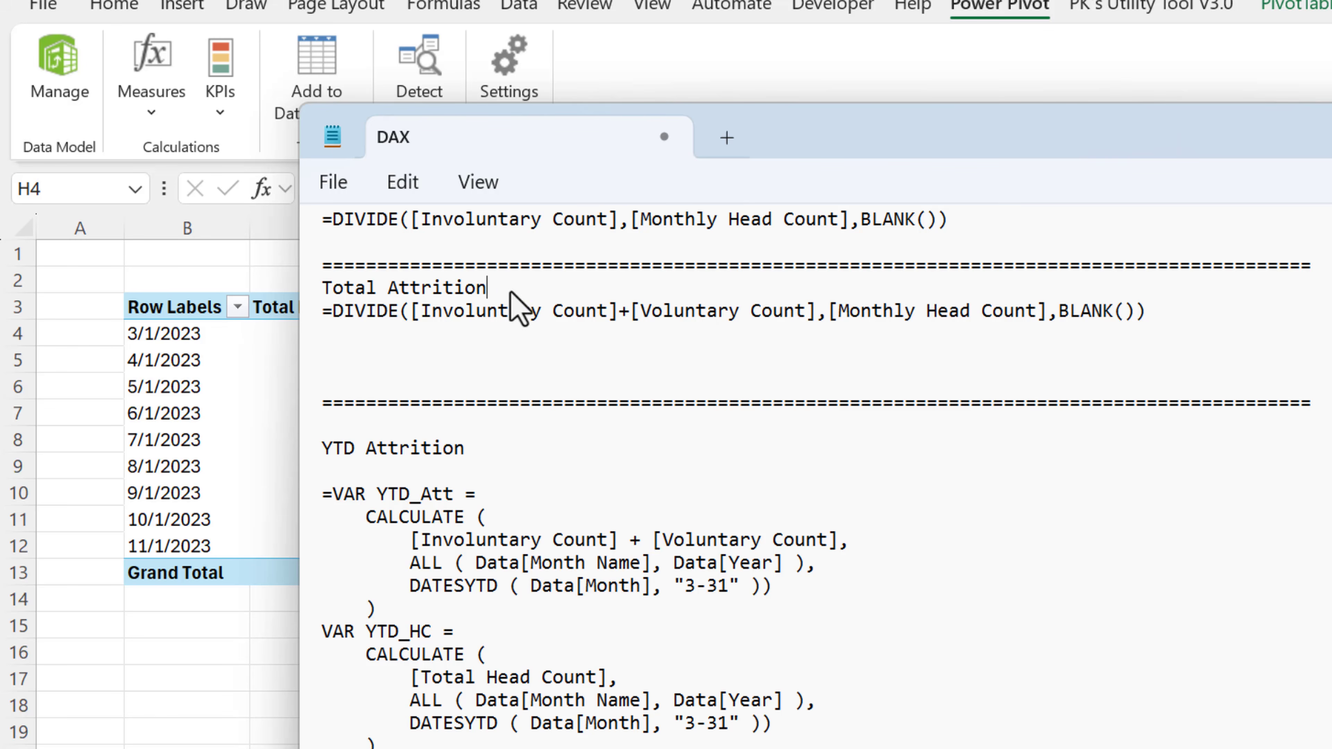
left_click_drag(511, 294, 277, 292)
left_click(150, 126)
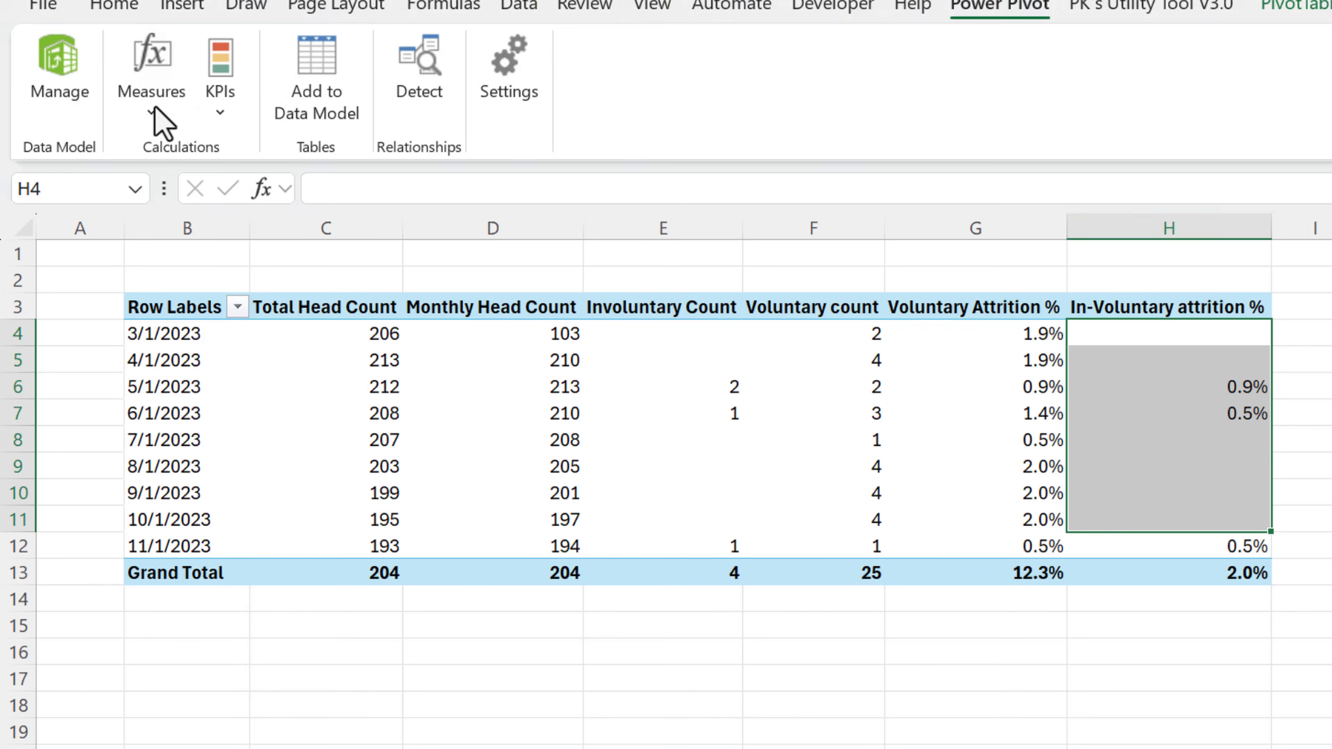
left_click(150, 124)
left_click(189, 154)
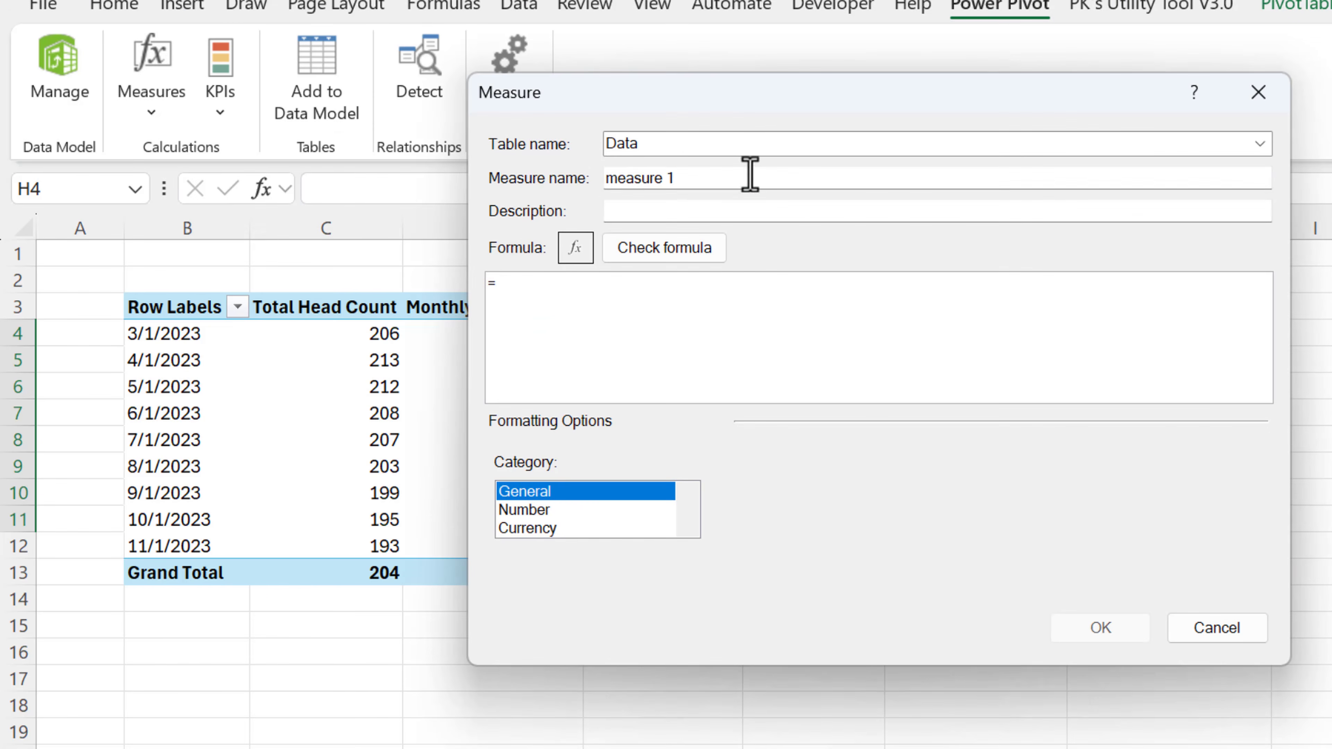
double_click(749, 175)
key("ctrl+v")
- Set the Total Attrition formula to =DIVIDE([Involuntary Count]+[Voluntary Count],[Monthly Head Count],BLANK()) copied from the DAX notes
key("alt+Tab")
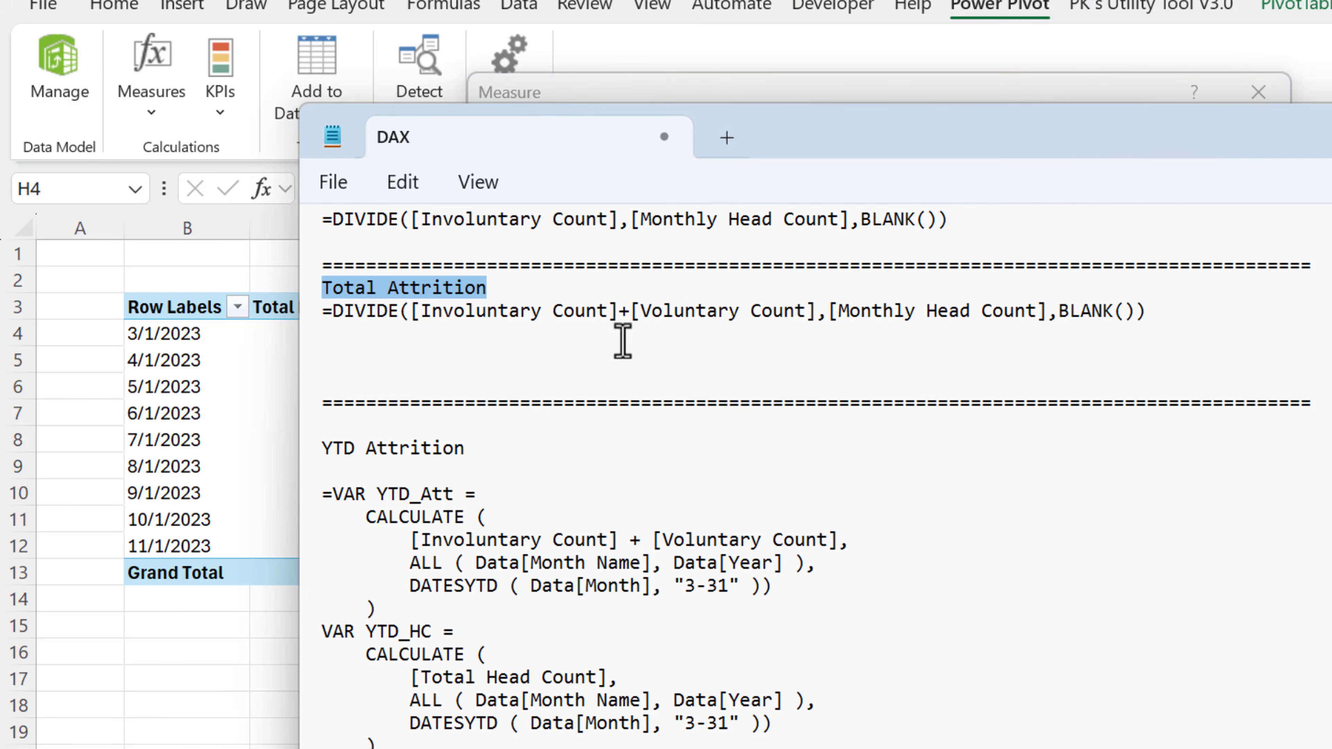
left_click_drag(1157, 311, 236, 298)
key("alt+Tab")
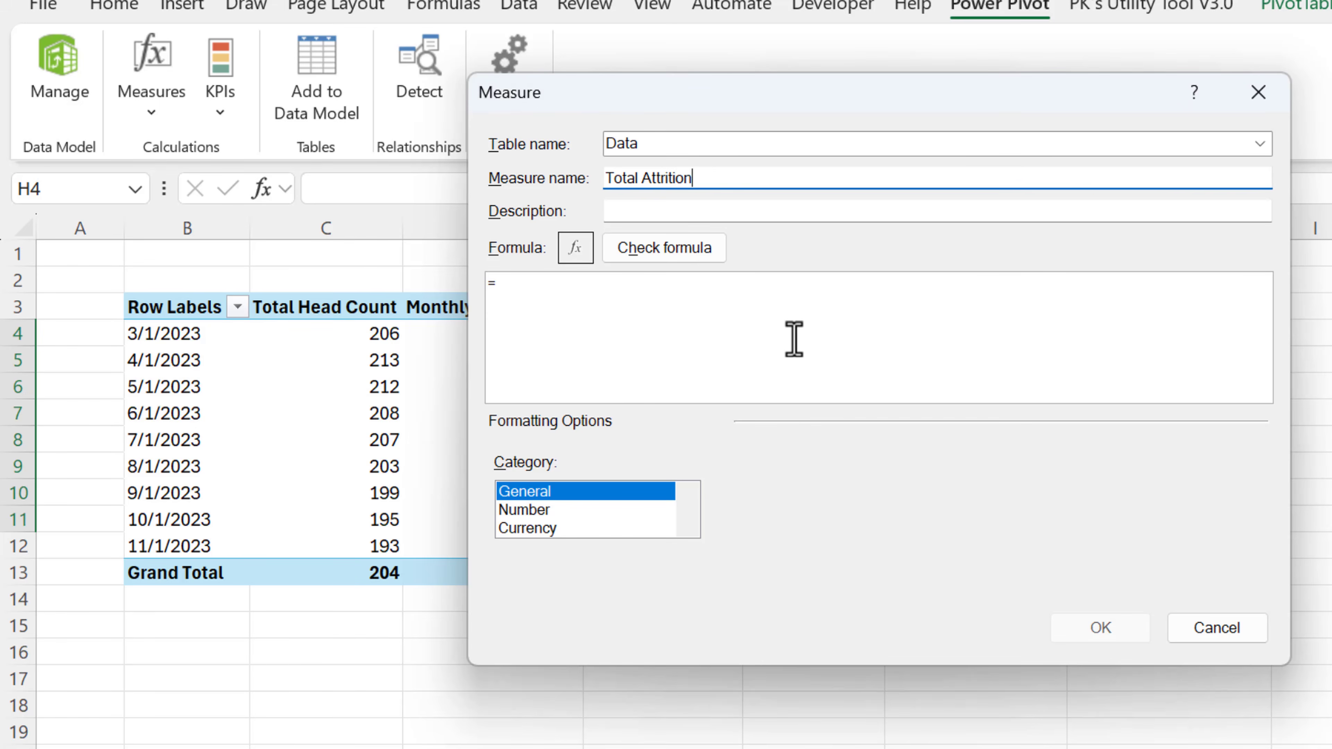
key("alt+Tab")
left_click_drag(1161, 315, 277, 323)
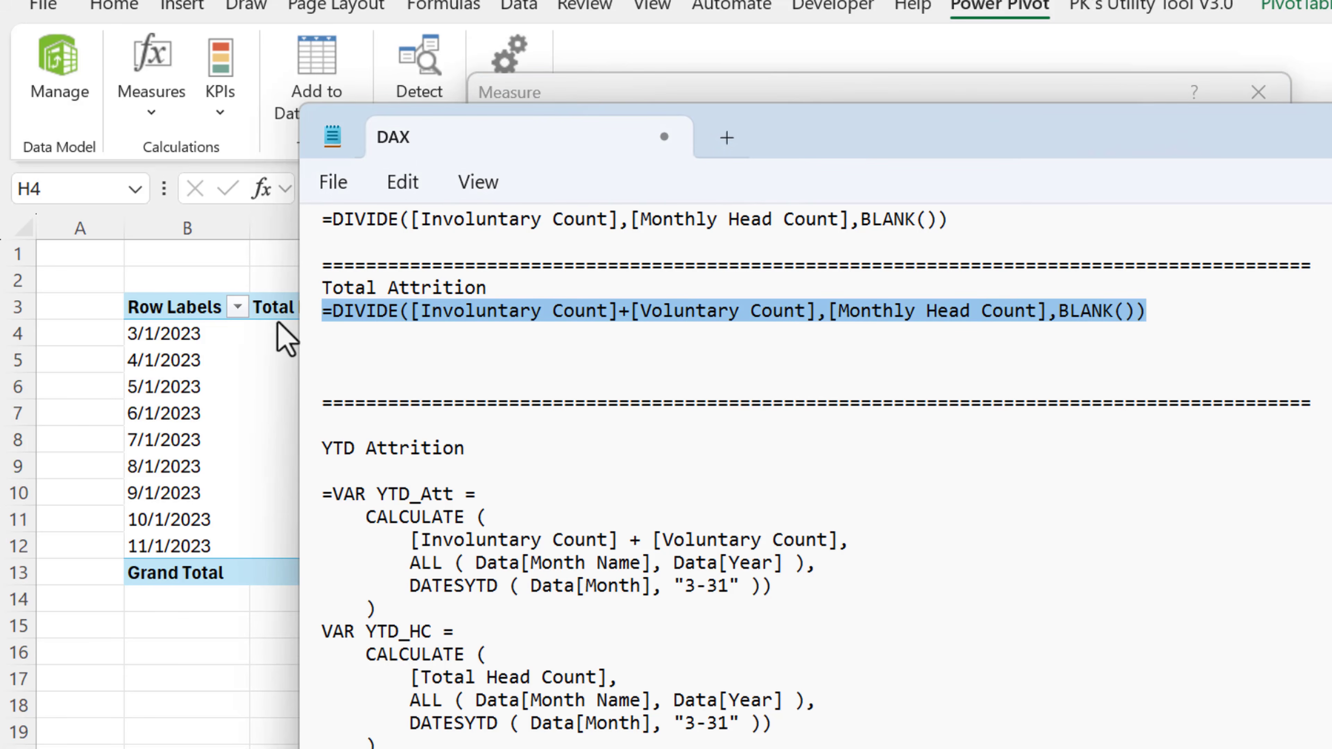
key("ctrl+c")
key("alt+Tab")
left_click(609, 298)
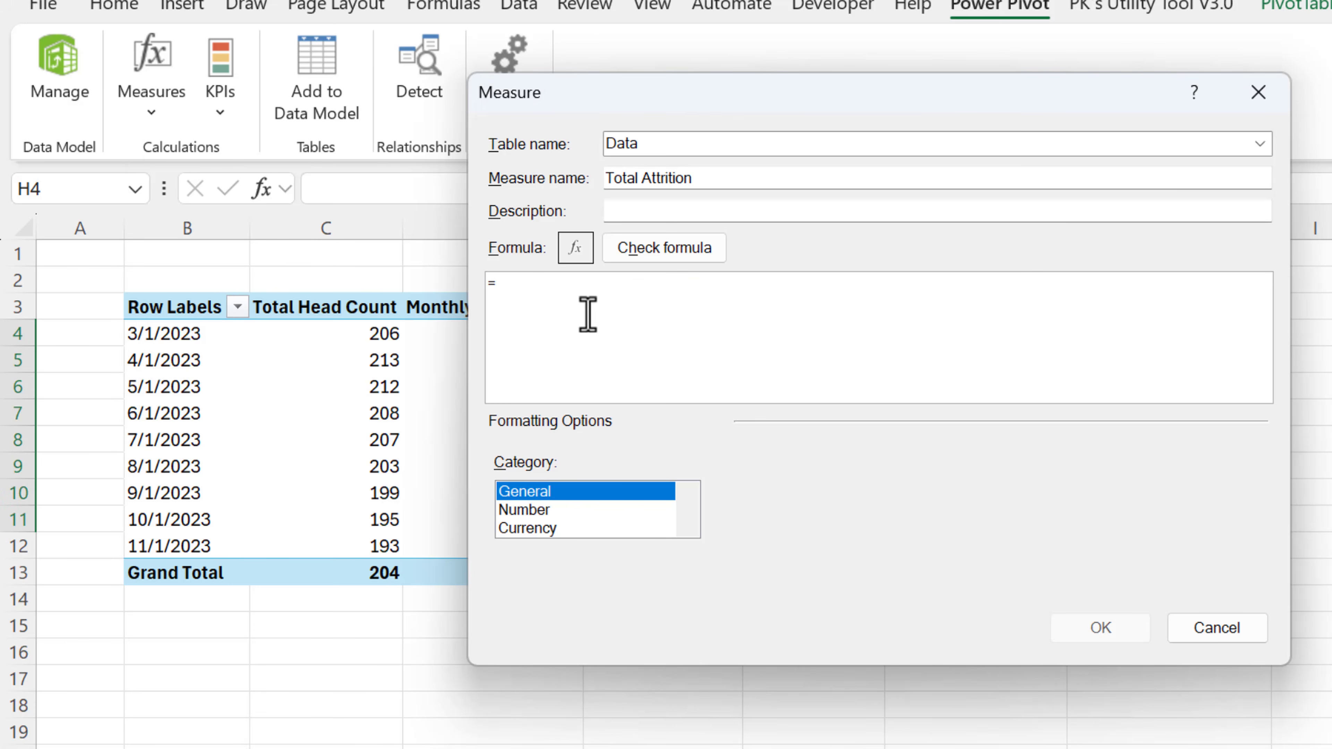
key("ctrl+v")
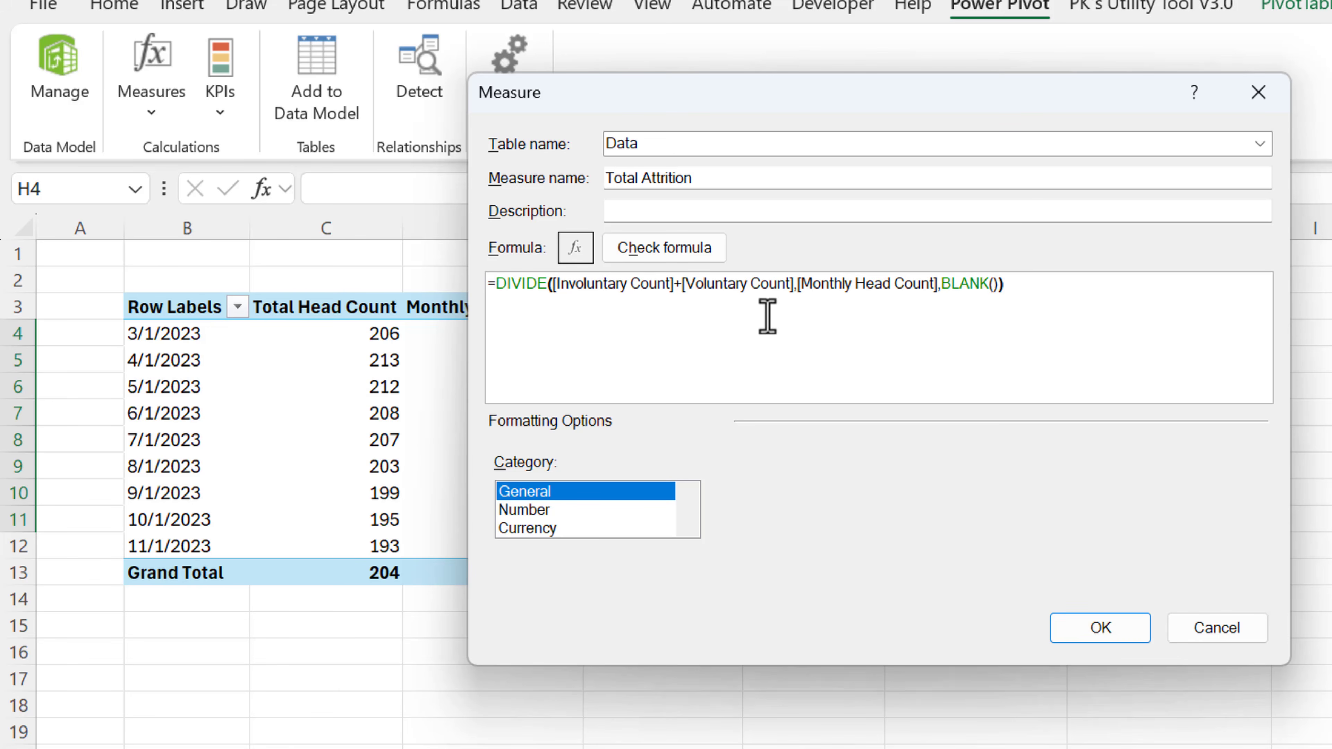
- Format the Total Attrition measure as a percentage with 1 decimal place, save it, and check the 5/1/2023 and 11/1/2023 attrition percentages
left_click(545, 509)
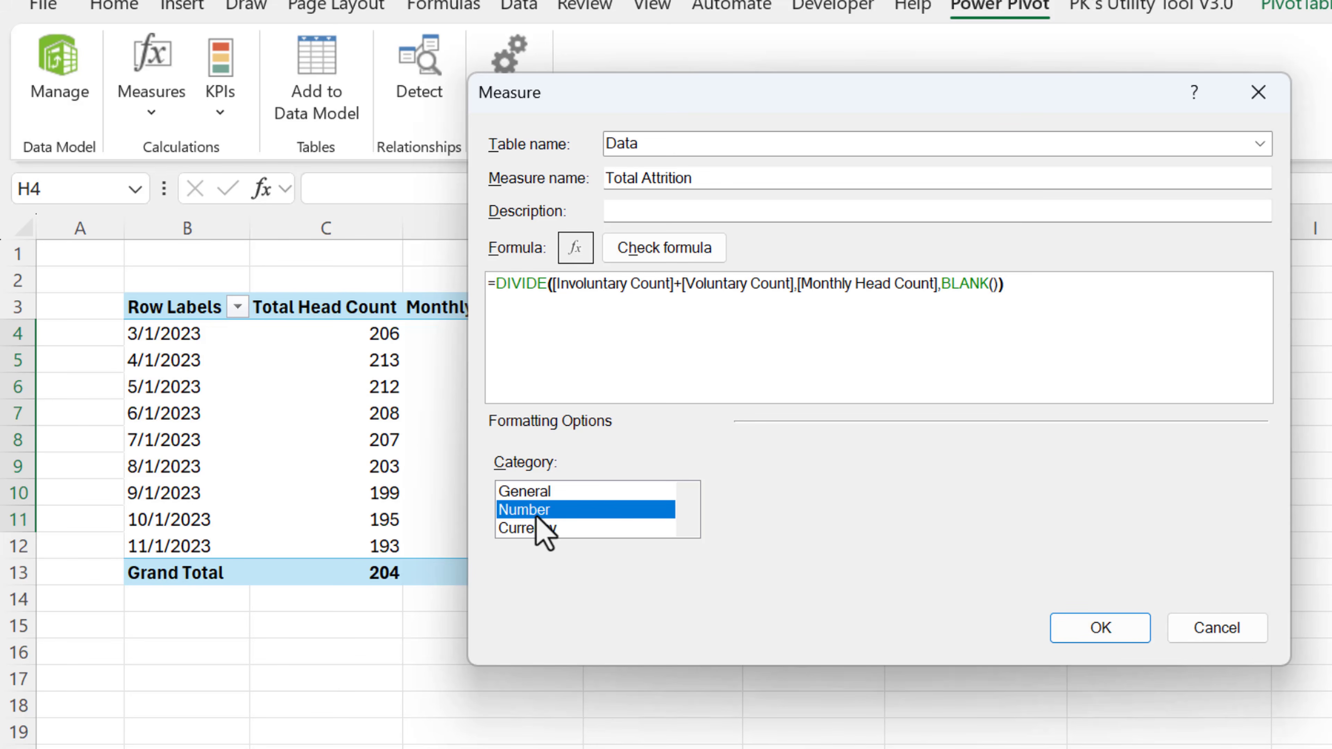
left_click(983, 495)
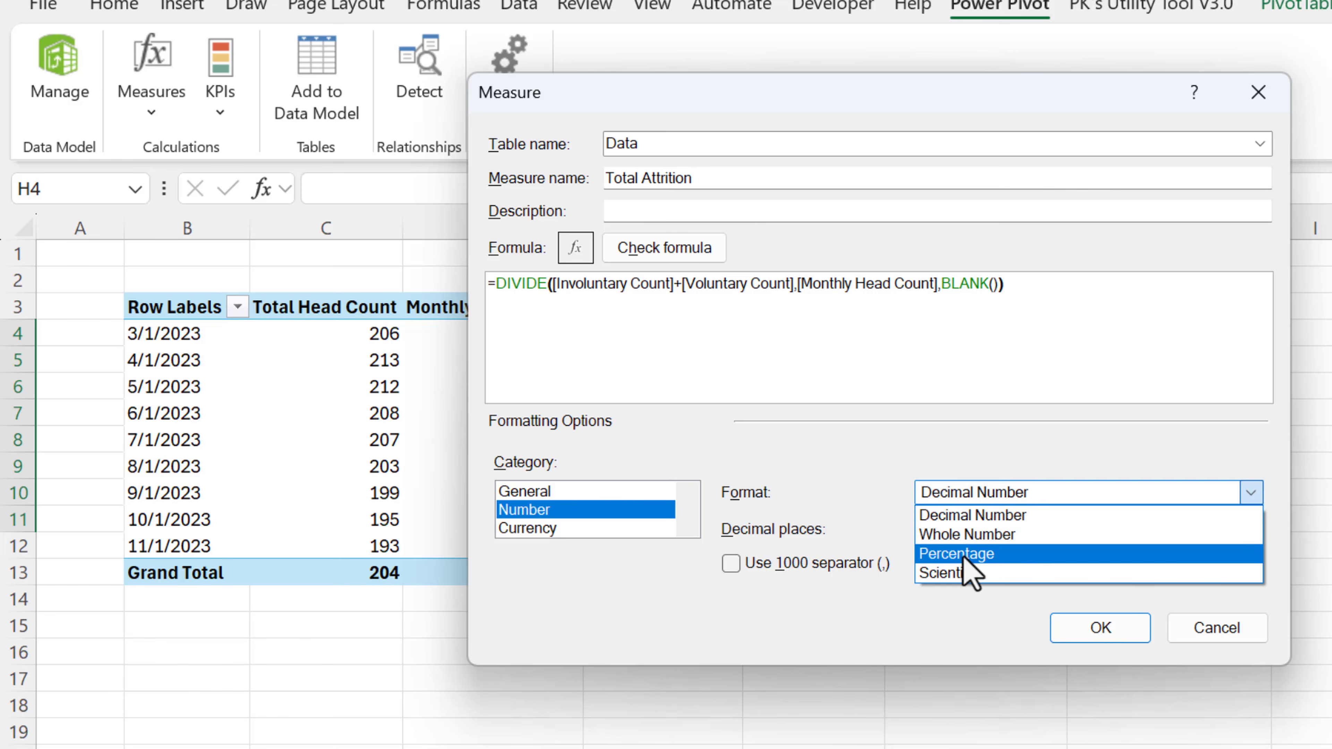
left_click(964, 555)
left_click(947, 524)
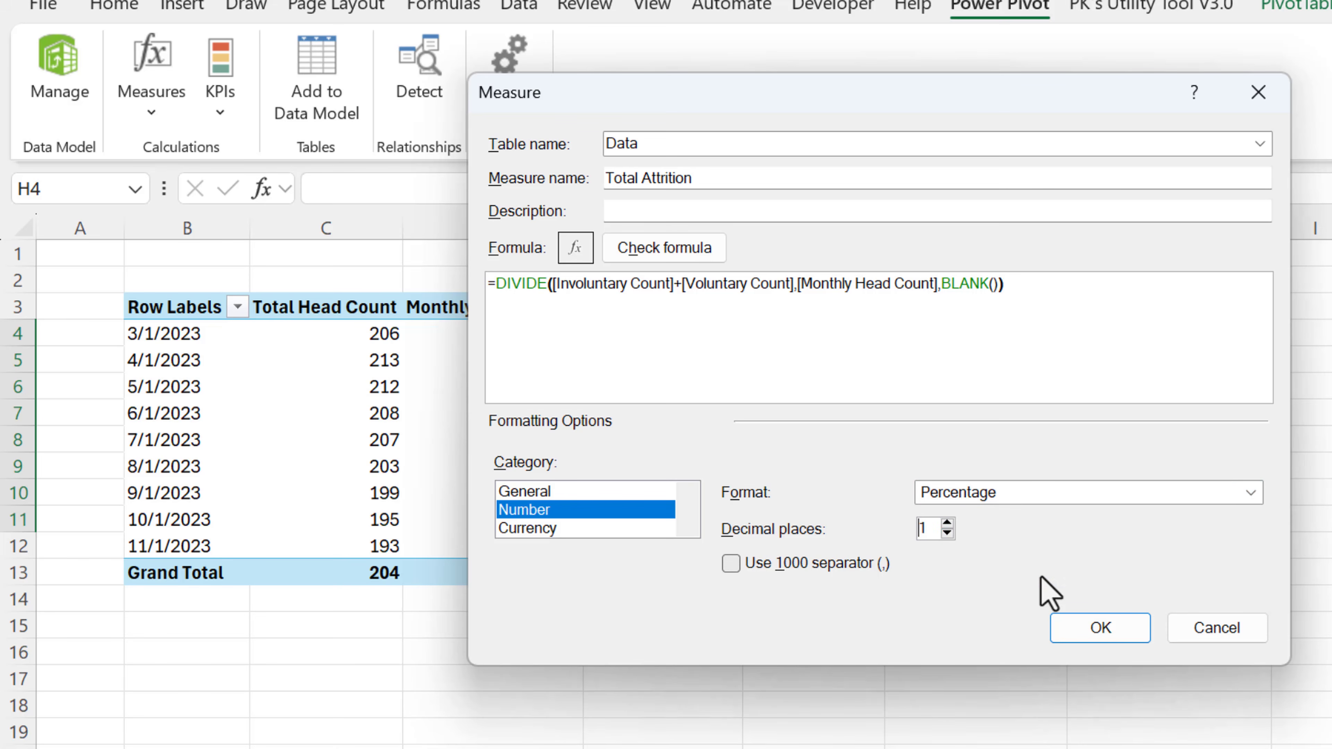
left_click(1064, 634)
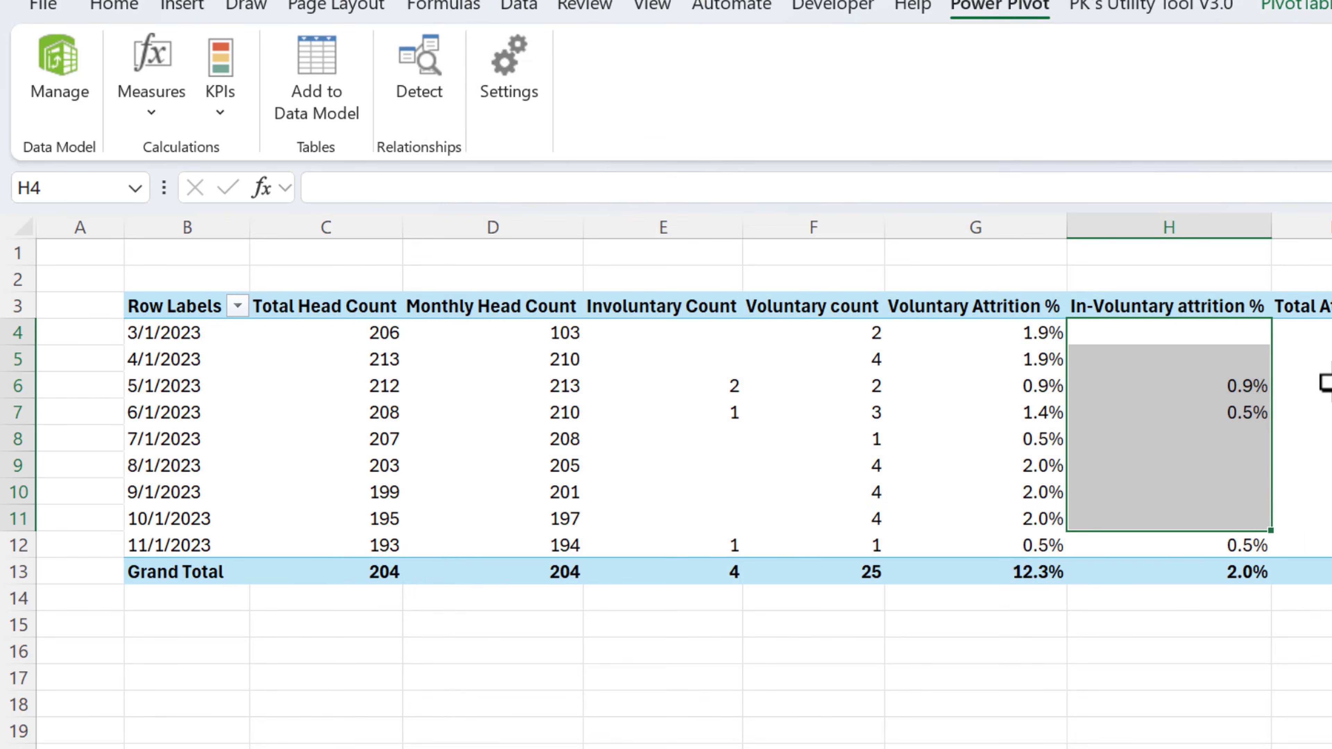
left_click(1171, 386)
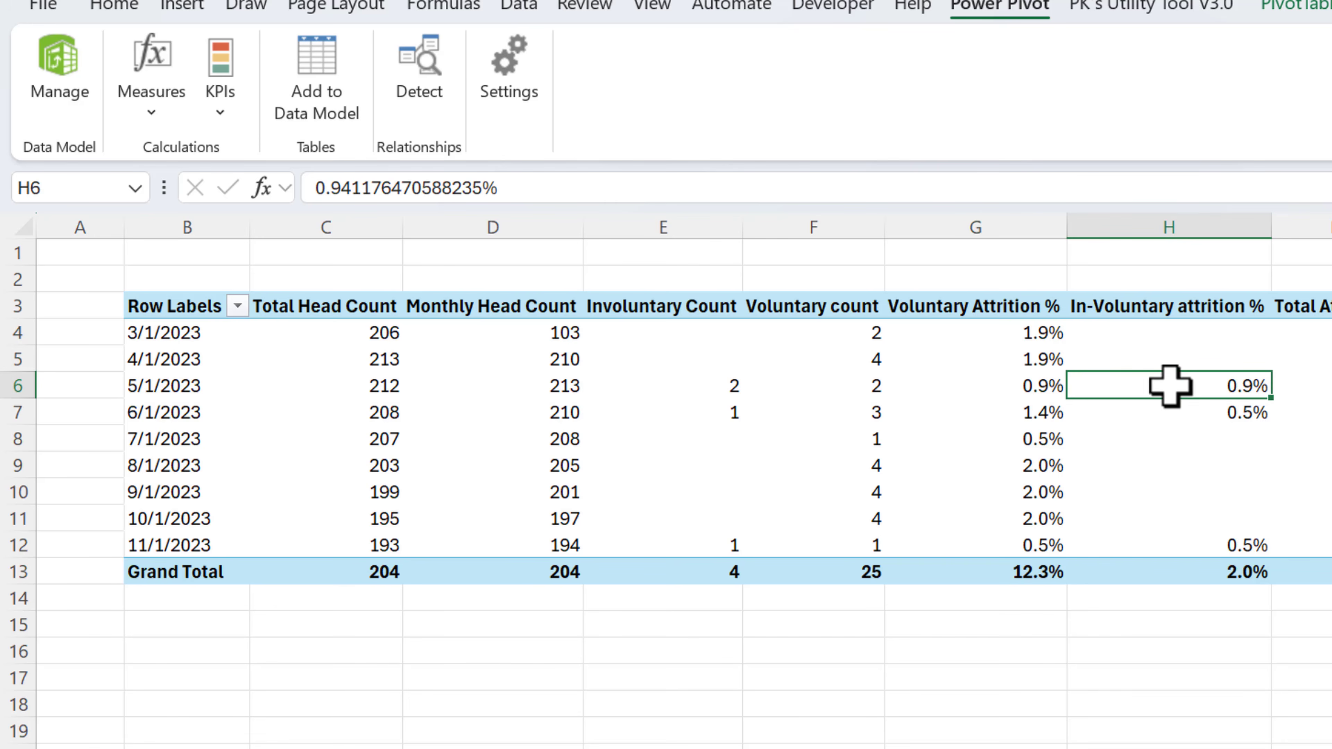
left_click_drag(1170, 386, 972, 390)
left_click_drag(1240, 545, 972, 544)
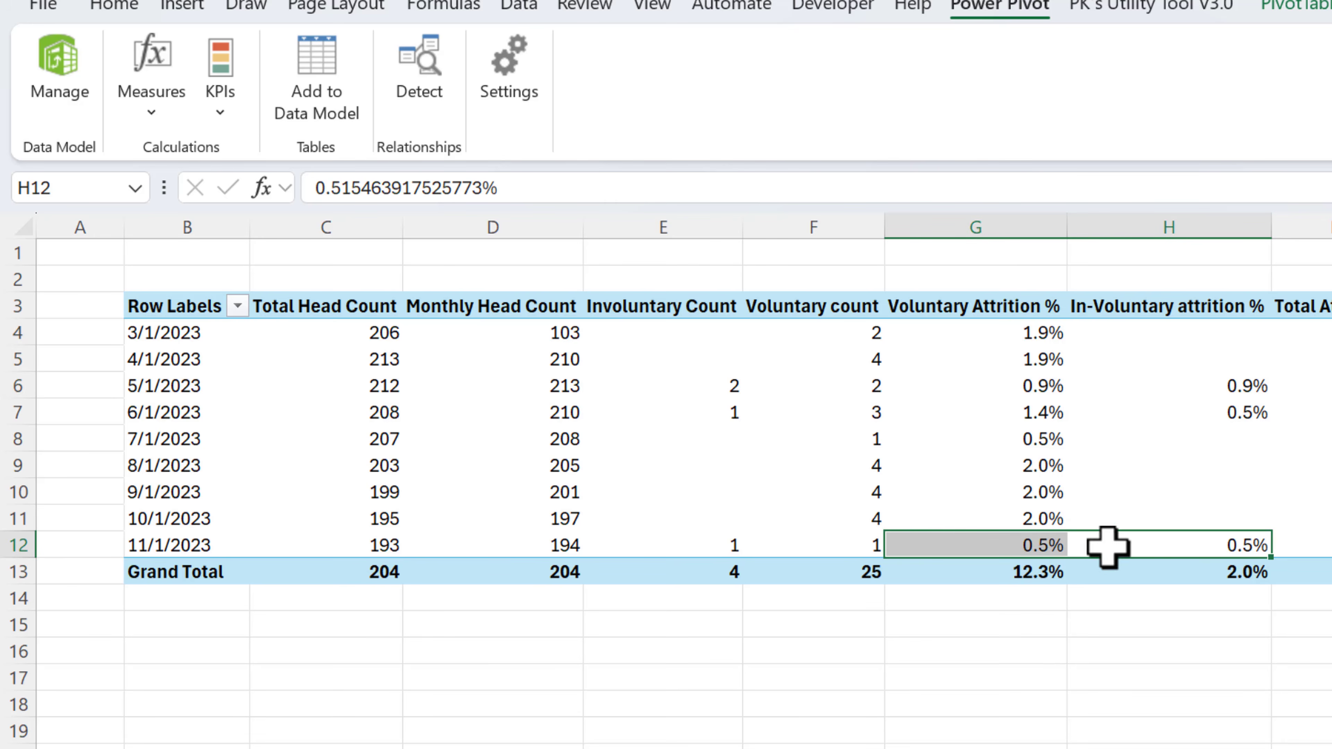
- Create a new measure in the Data table named YTD Attrition, copying the name from the DAX notes
key("alt+Tab")
scroll(743, 467, "down", 2)
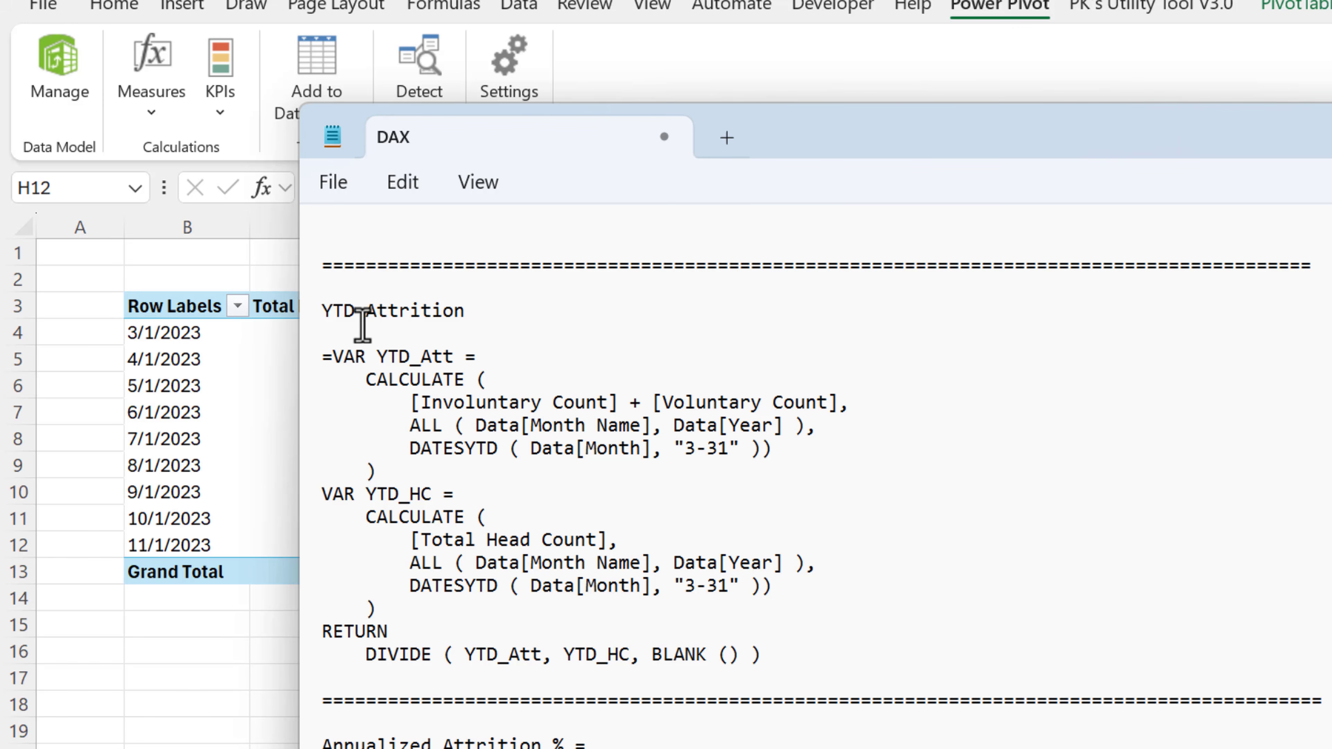
triple_click(324, 314)
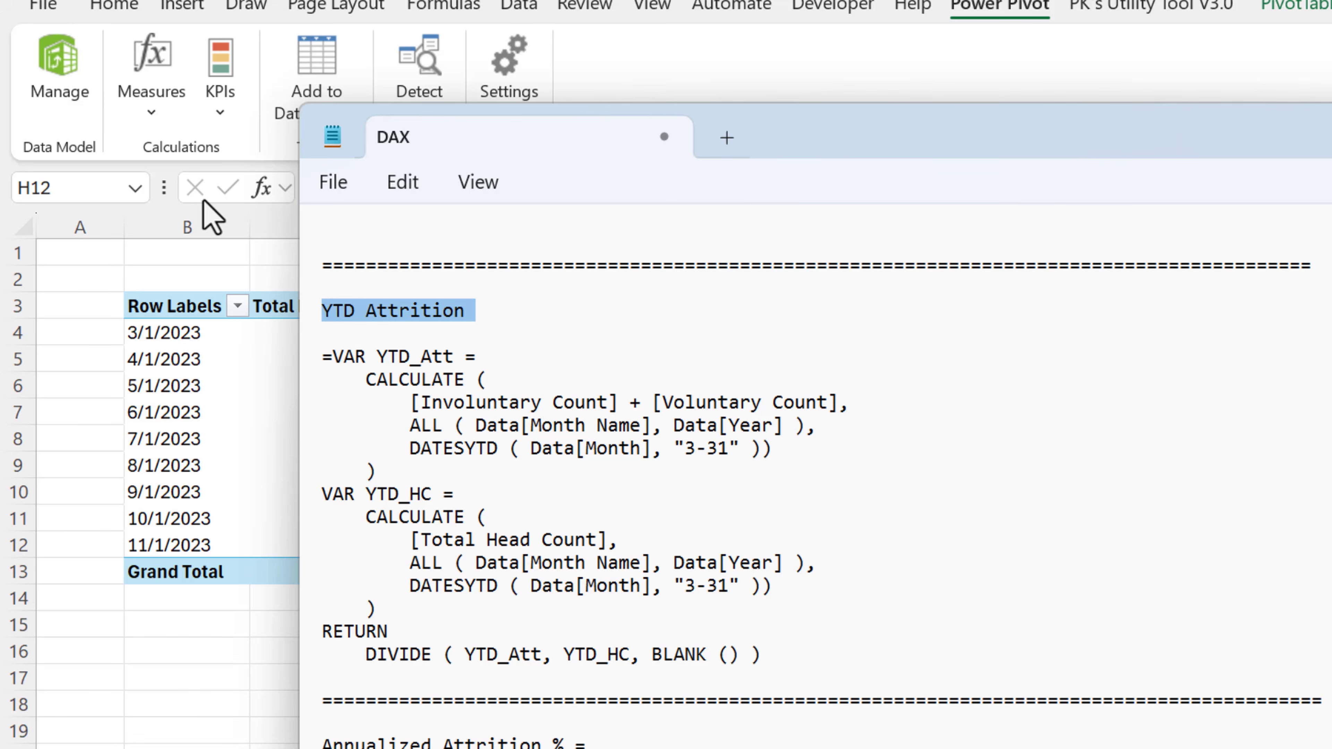
key("alt+Tab")
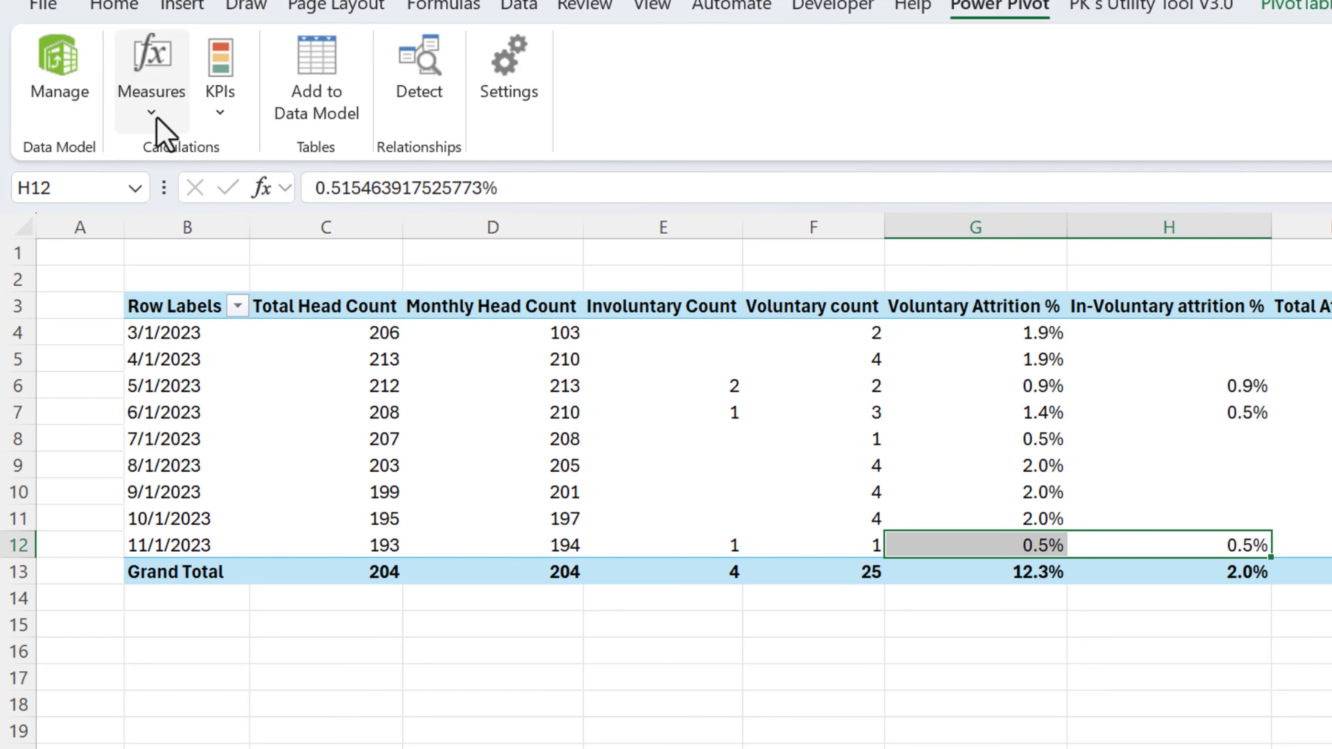
left_click(156, 119)
left_click(175, 160)
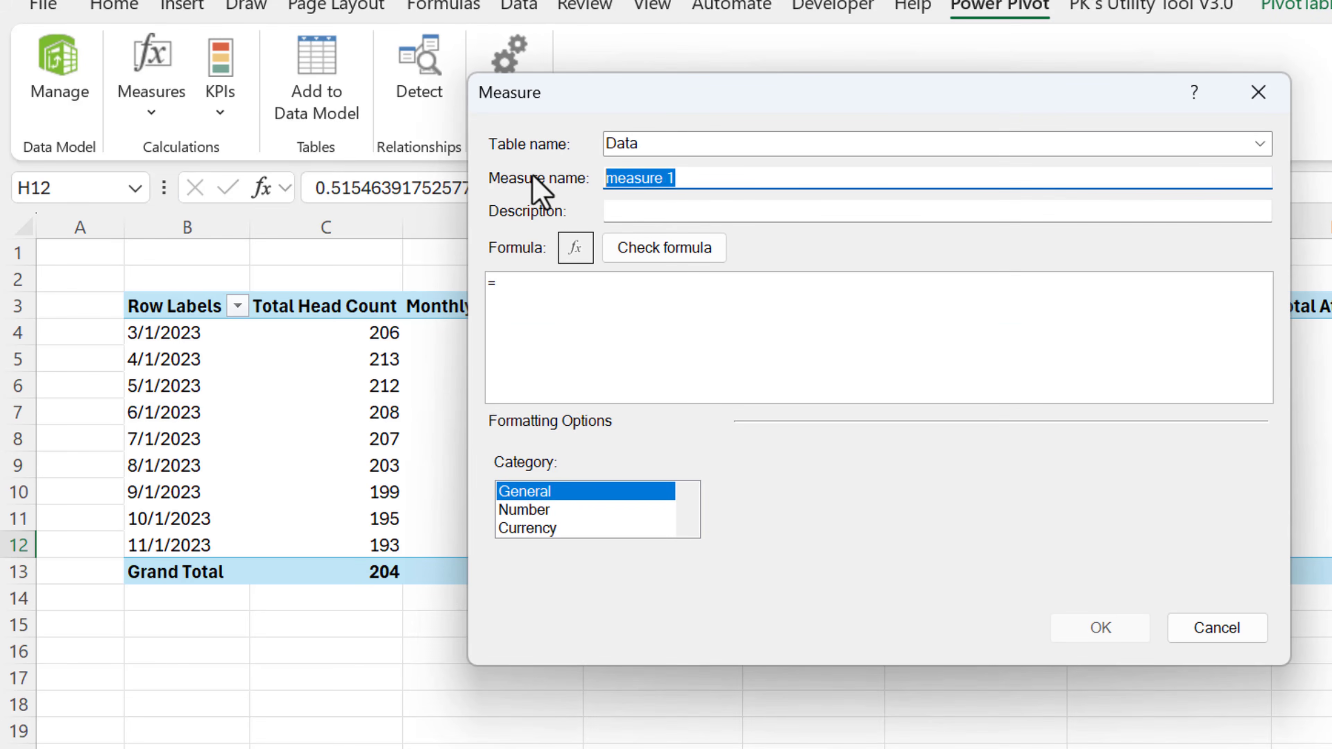
key("ctrl+v")
- Copy the YTD Attrition formula with variables YTD_Att and YTD_HC from the DAX notes into the measure, adding a line break after the equals sign
key("alt+Tab")
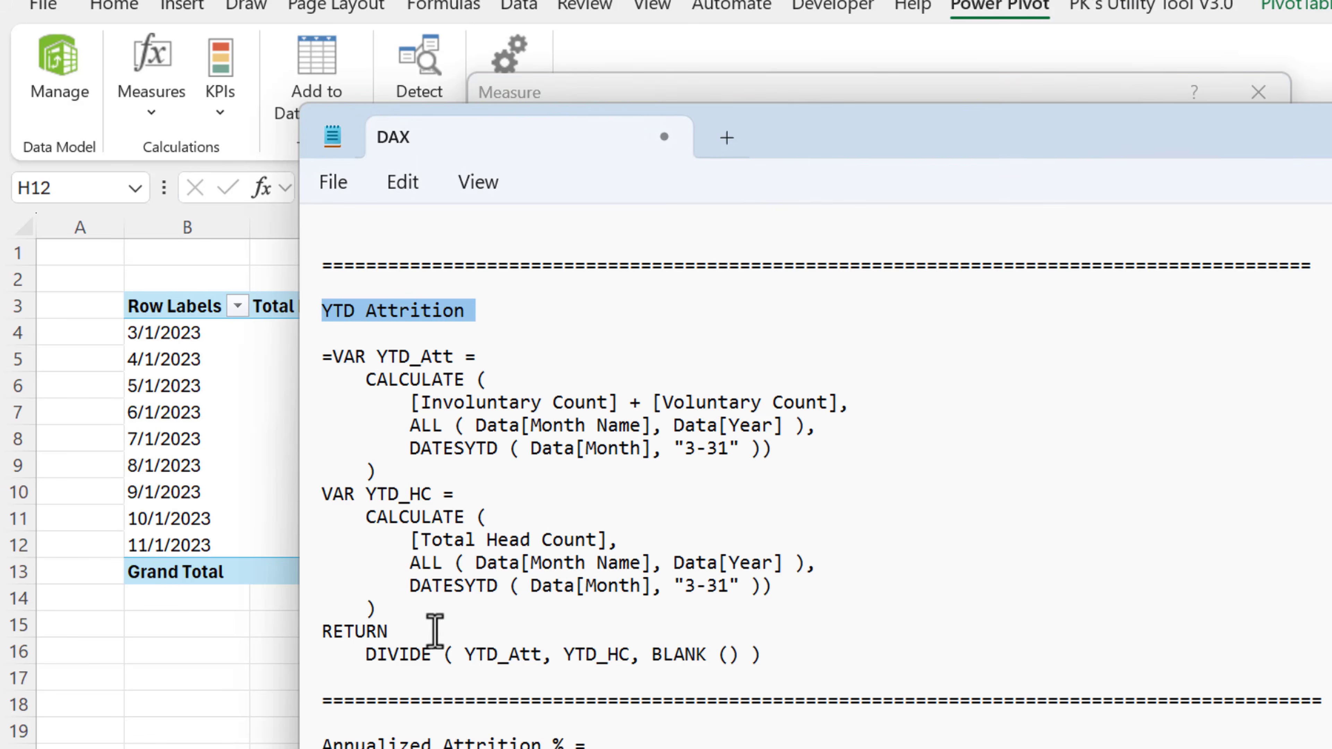
left_click_drag(792, 654, 309, 375)
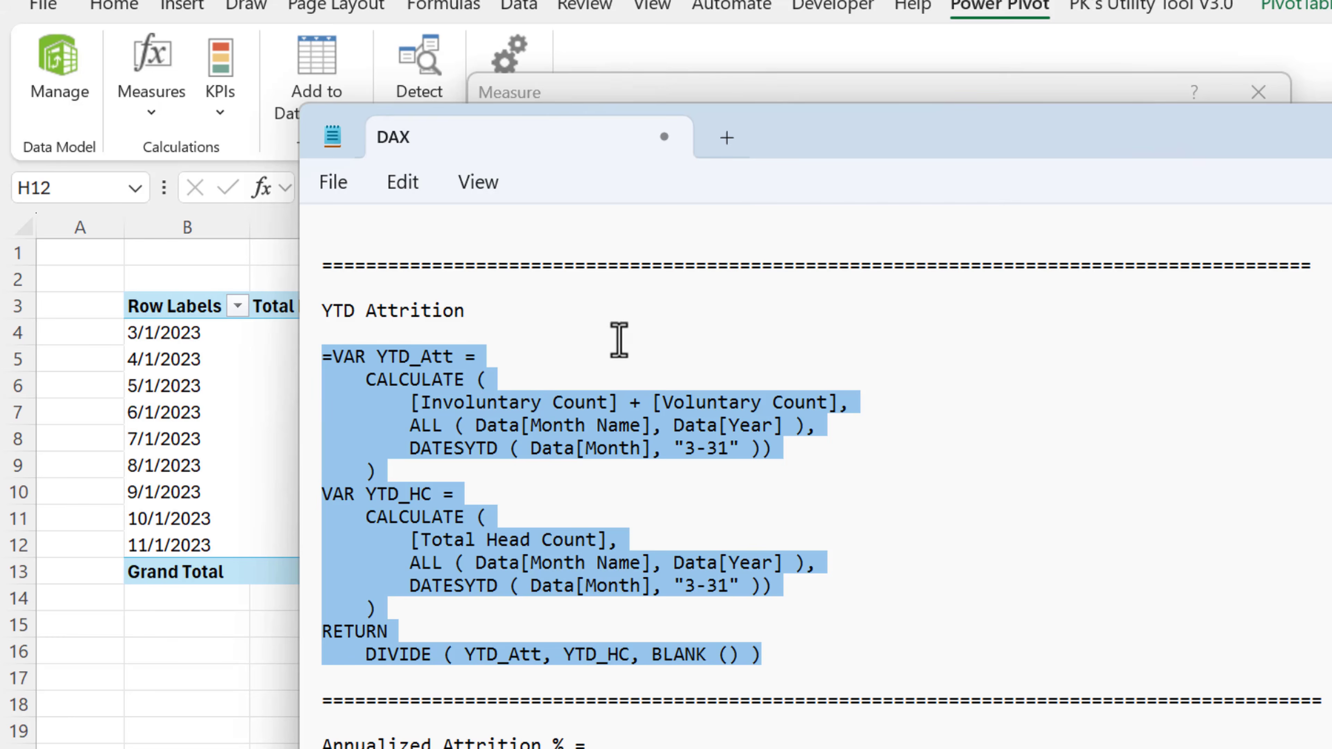
key("ctrl+c")
key("alt+Tab")
left_click(643, 289)
key("ctrl+v")
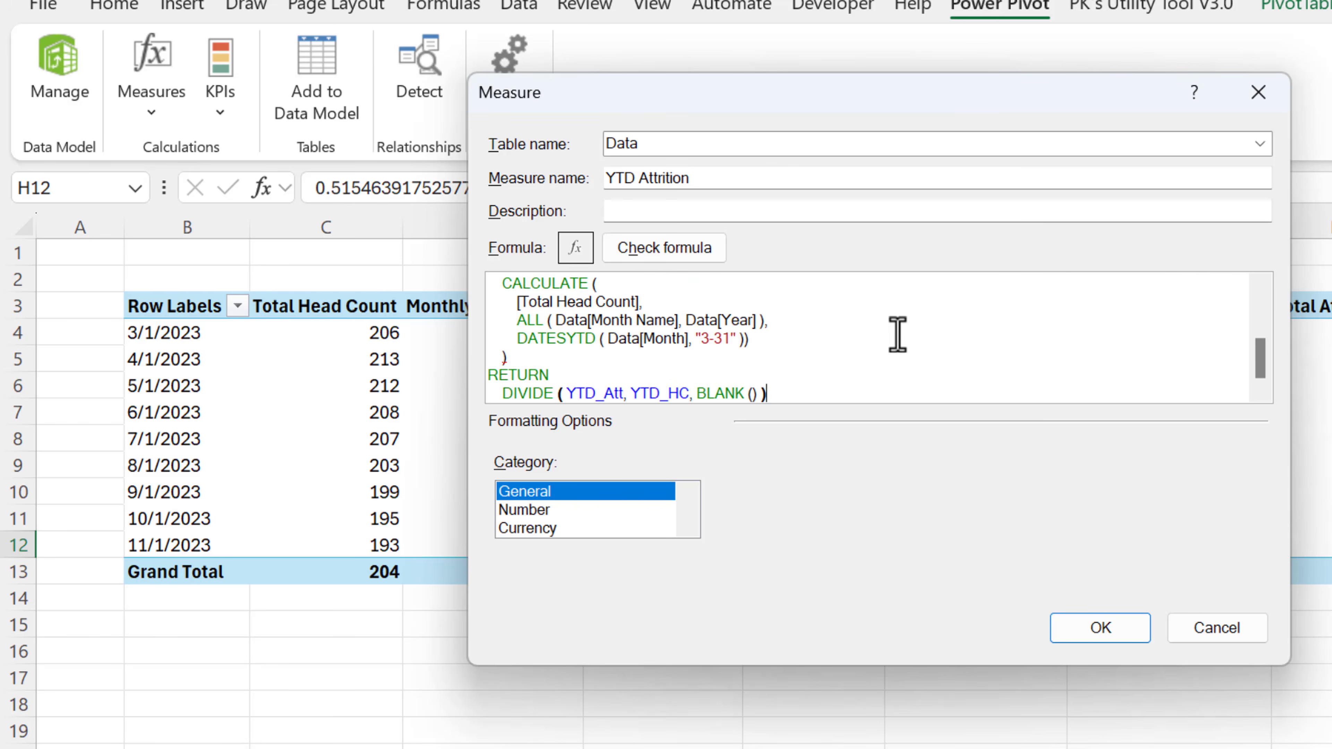
scroll(897, 334, "up", 2)
scroll(735, 362, "up", 1)
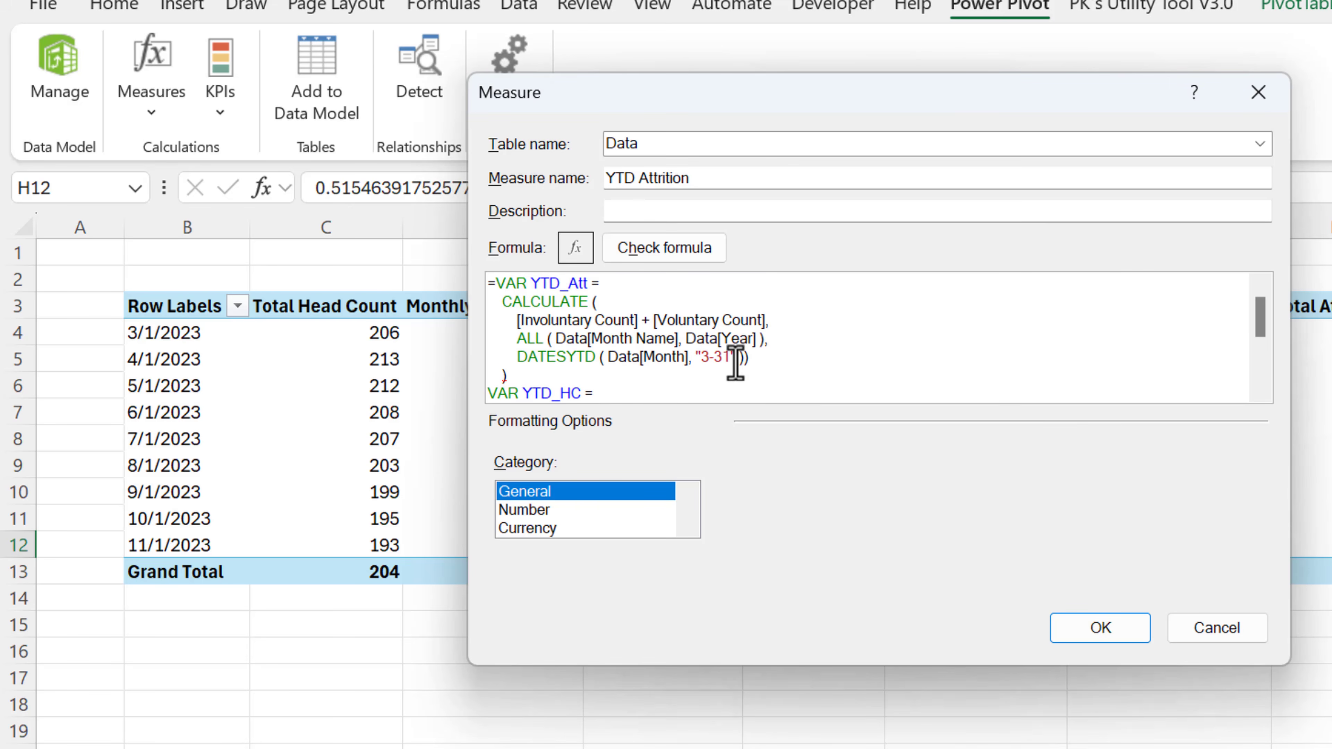
left_click(489, 283)
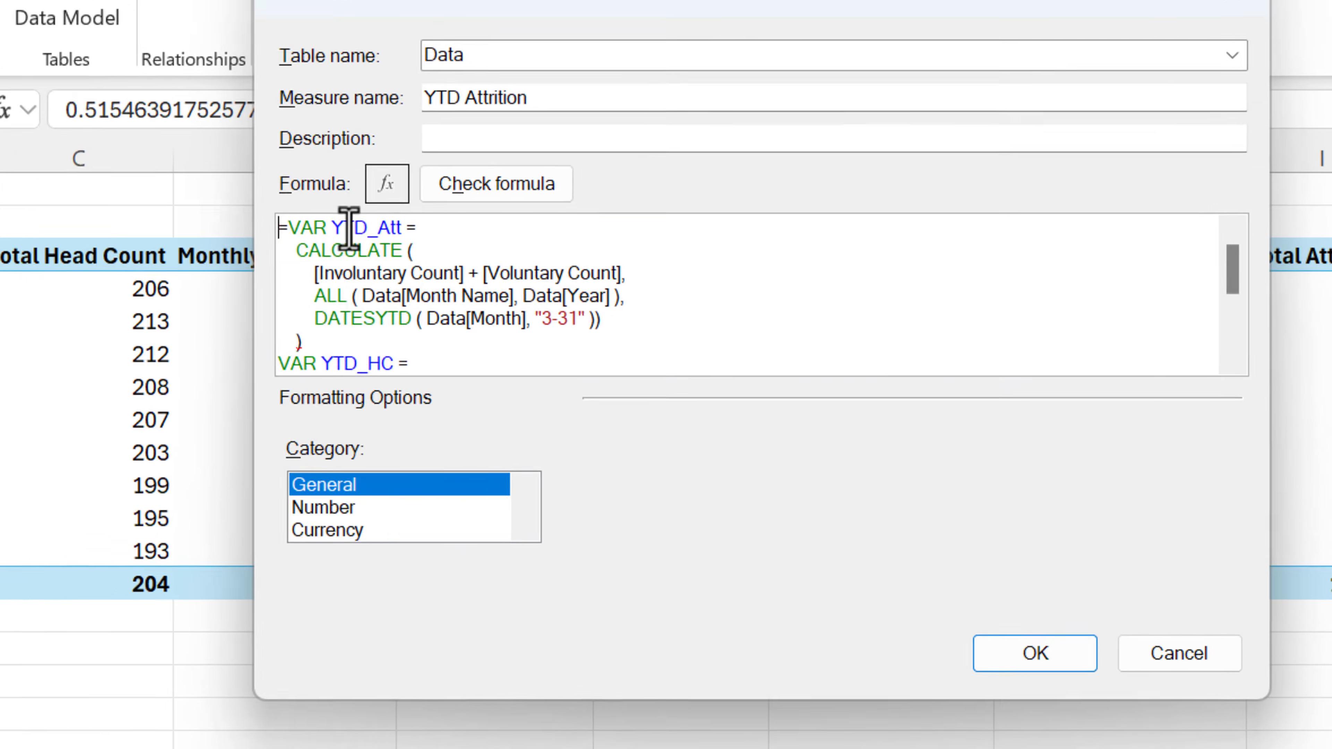
key("Return")
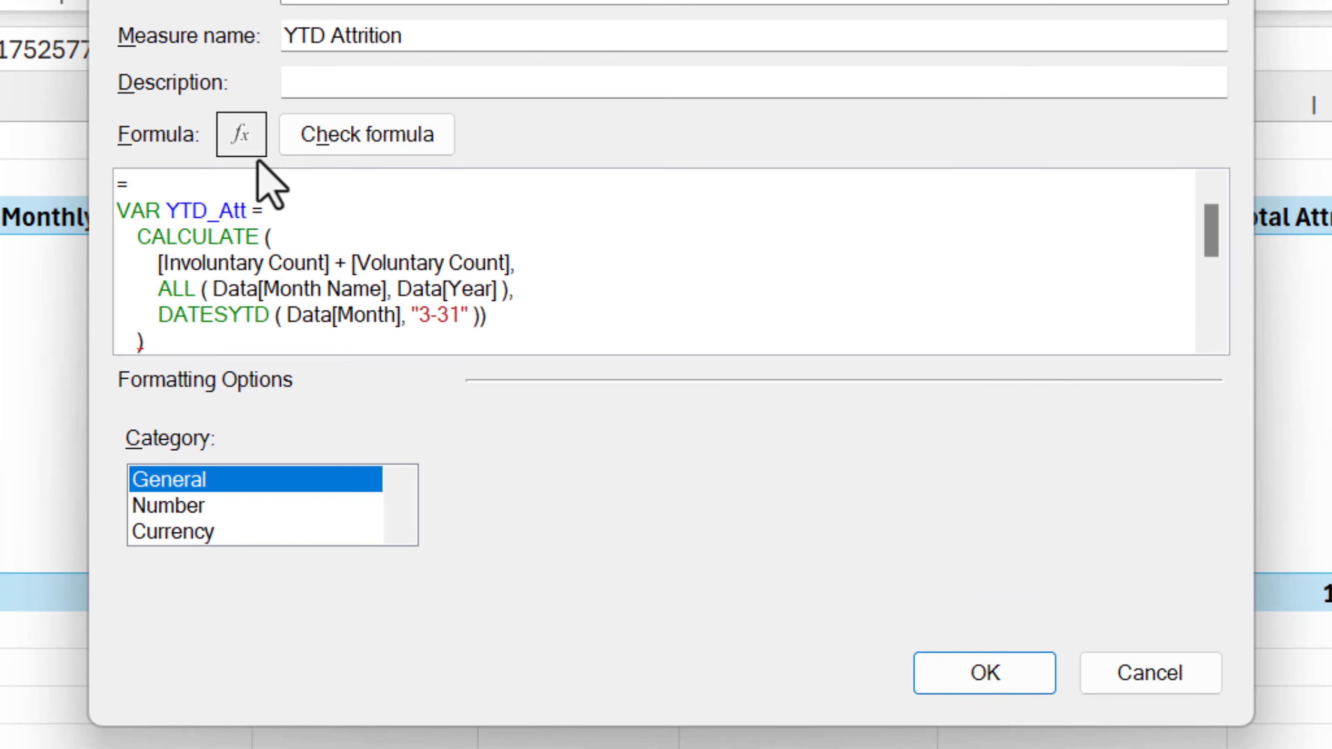
- Examine the YTD_Att variable's CALCULATE expression, its two leaver counts, and the ALL filter on Month Name and Year
left_click_drag(192, 204, 260, 205)
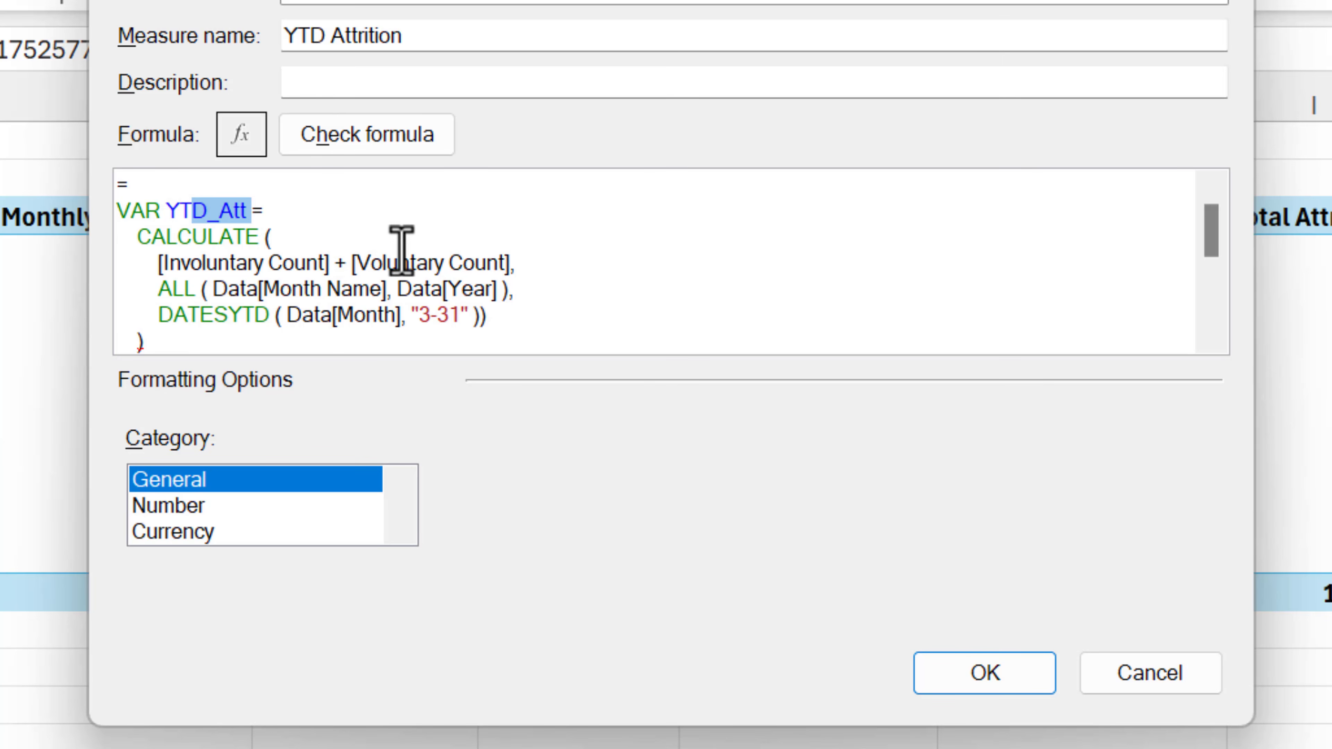
left_click_drag(167, 237, 252, 238)
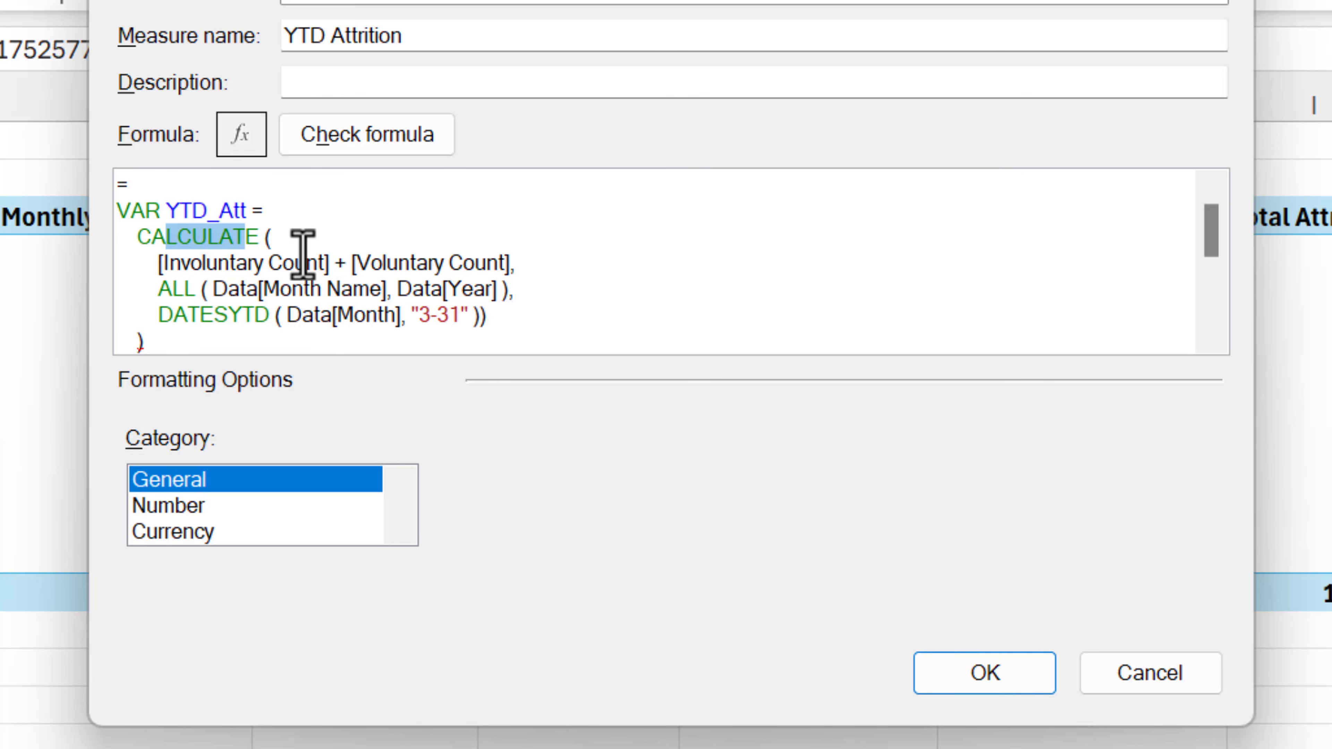
left_click(274, 265)
left_click(475, 262)
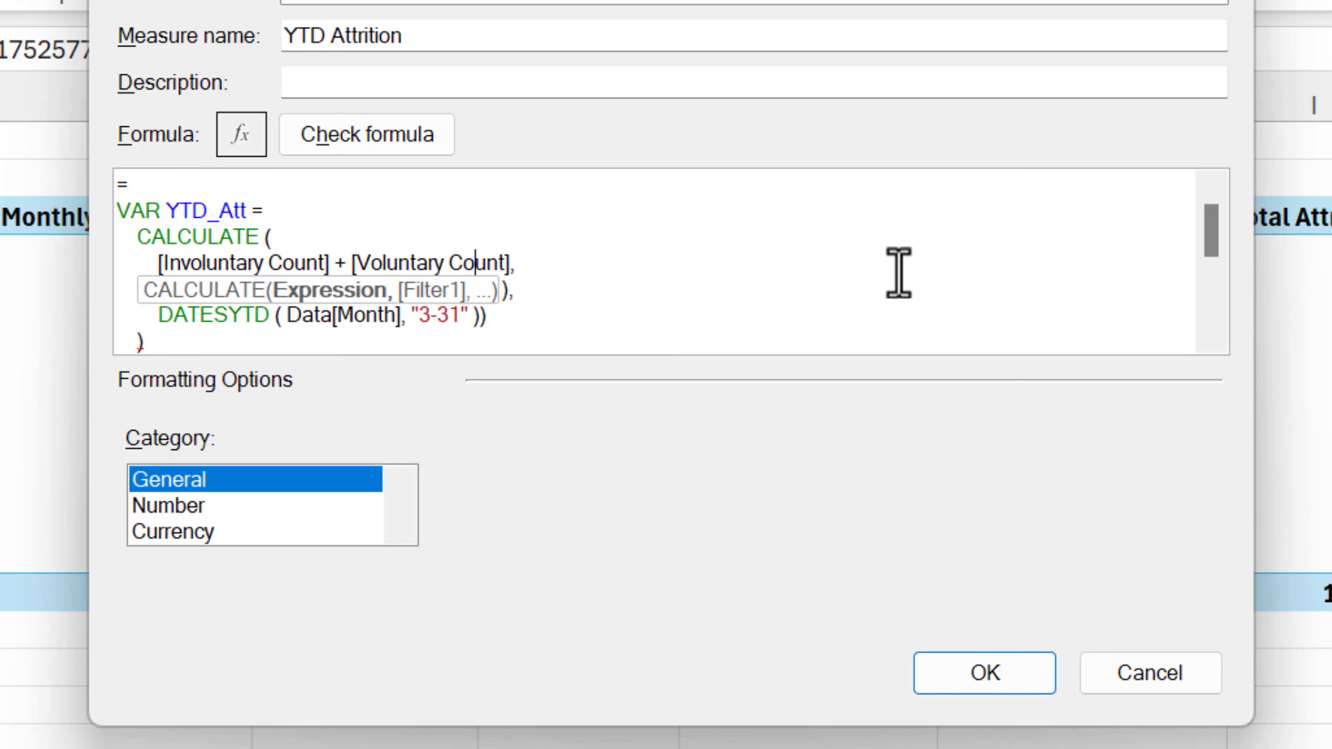
left_click_drag(173, 289, 518, 289)
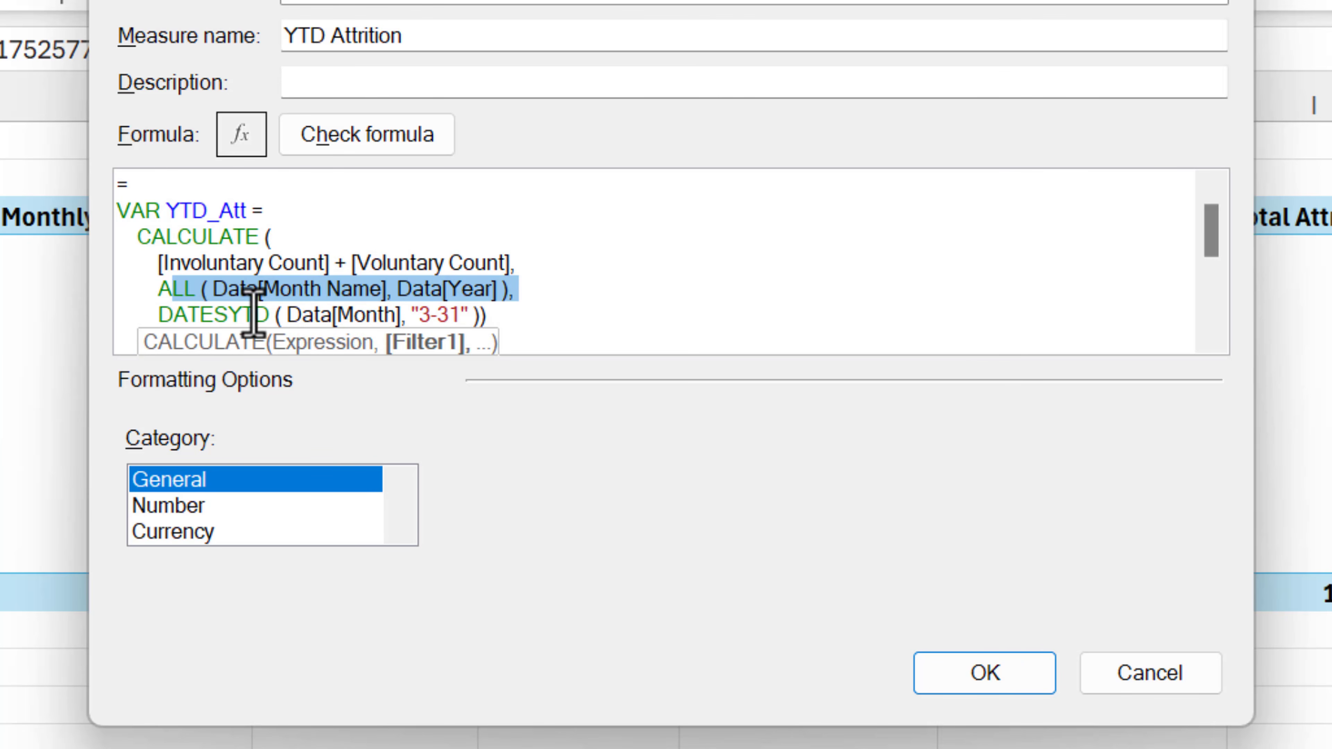
left_click(342, 293)
left_click(475, 289)
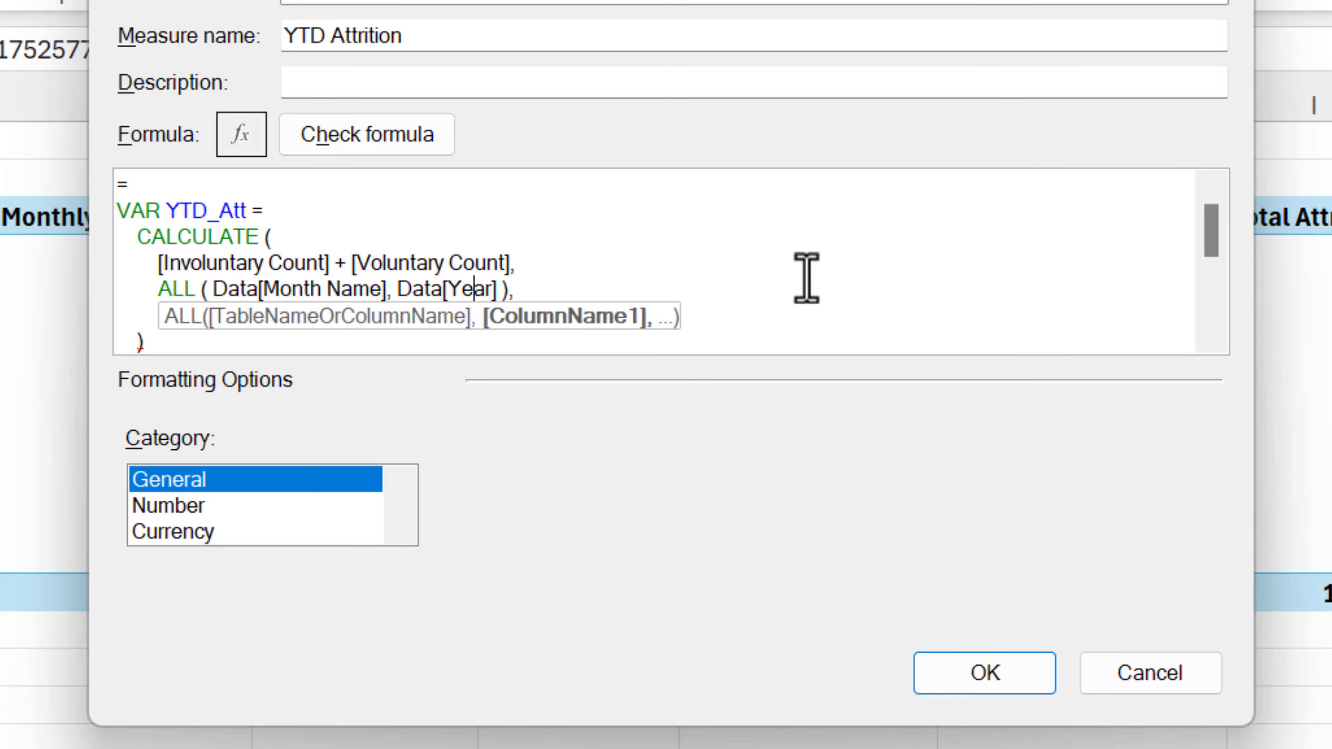
- Examine the DATESYTD filter with its 3-31 year end, the YTD_HC variable, and the RETURN DIVIDE expression in the YTD Attrition formula
left_click(899, 293)
left_click(271, 340)
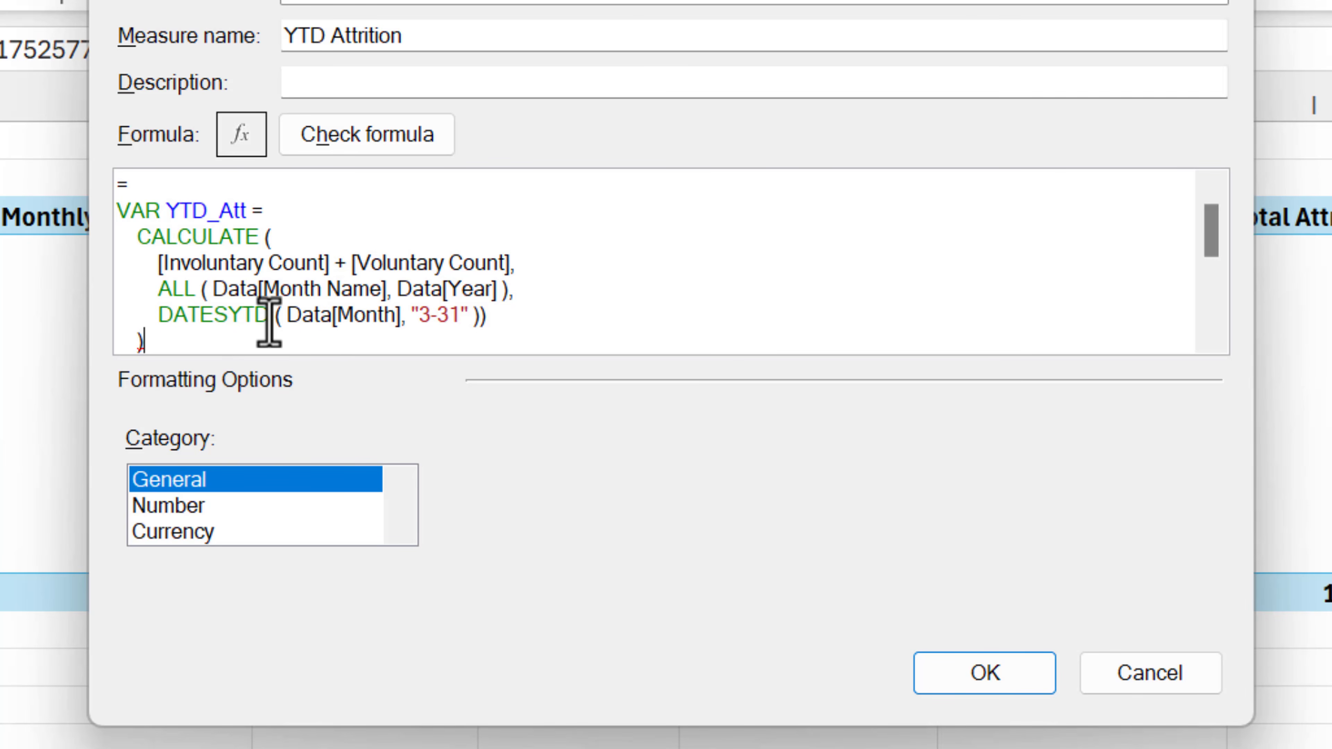
left_click(355, 212)
left_click_drag(420, 315, 460, 315)
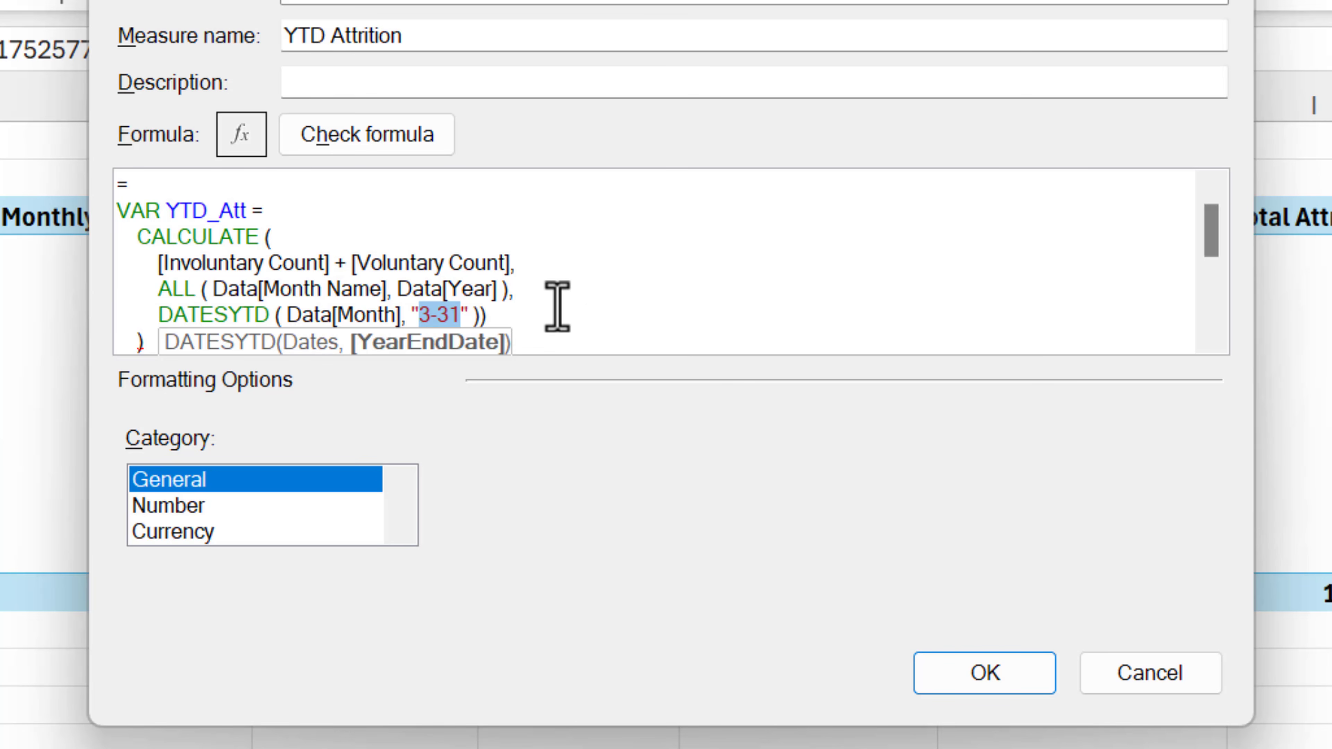
left_click(588, 308)
scroll(620, 306, "down", 2)
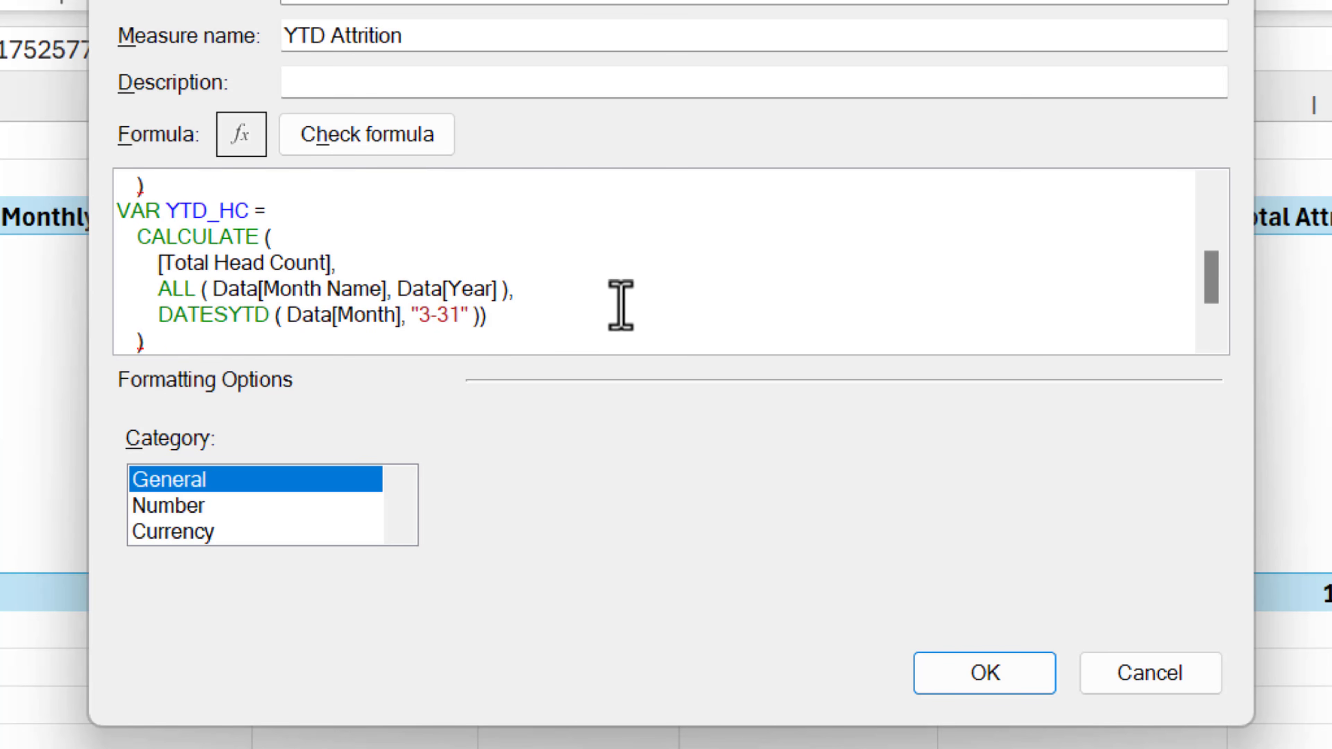
left_click_drag(175, 210, 386, 276)
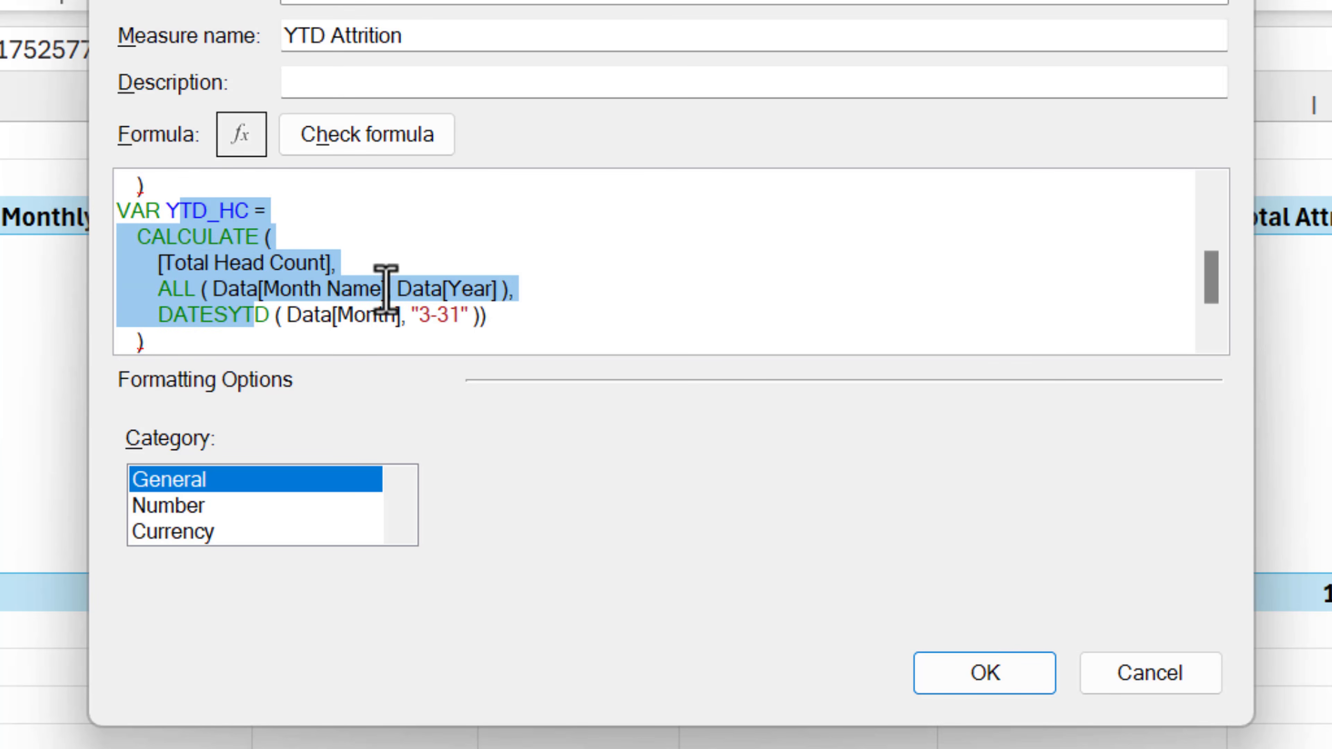
left_click(776, 265)
left_click_drag(142, 262, 365, 253)
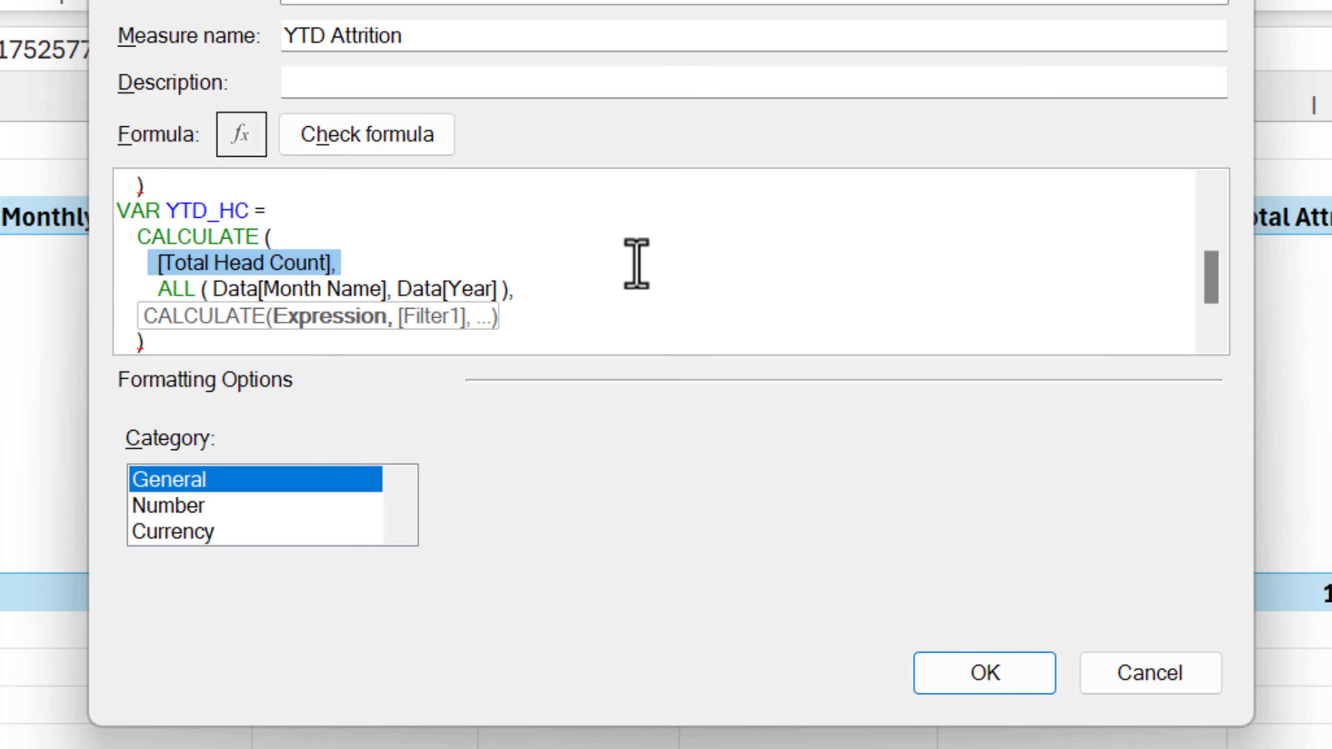
scroll(647, 265, "down", 1)
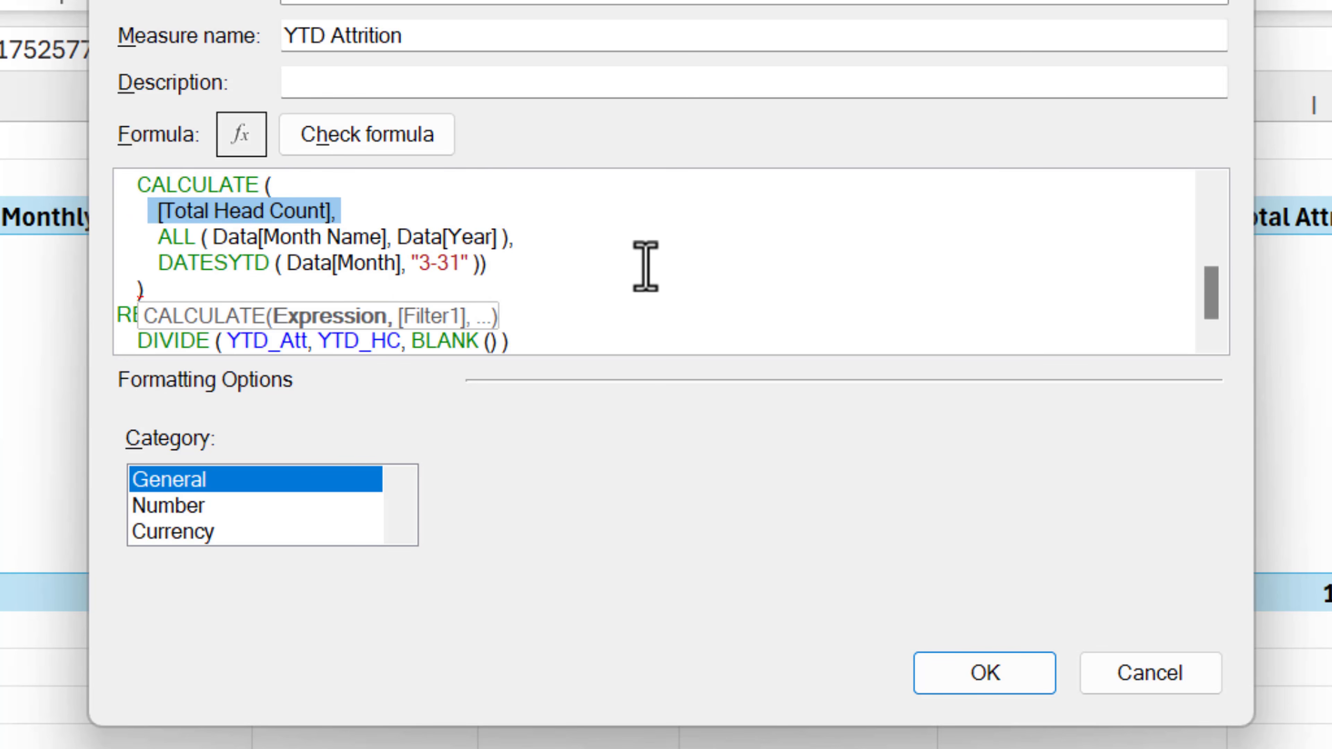
left_click(644, 314)
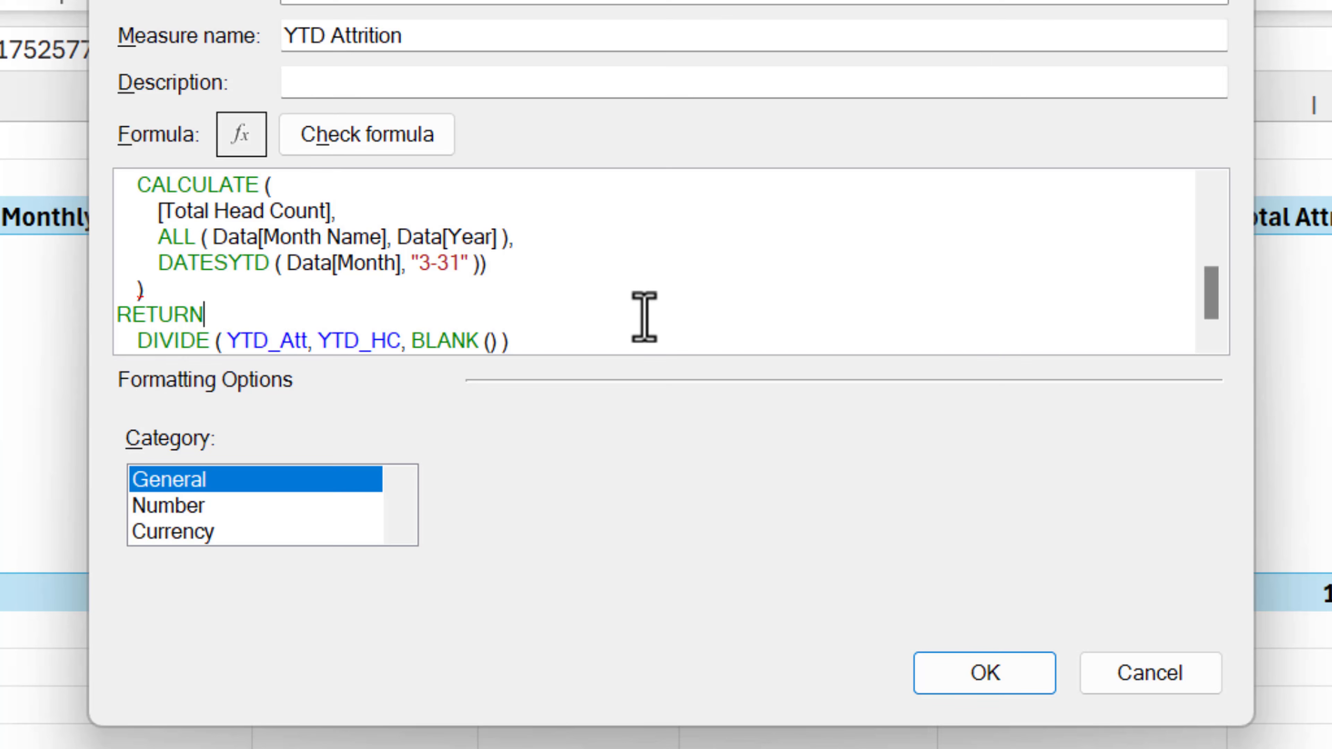
left_click(285, 342)
left_click(360, 341)
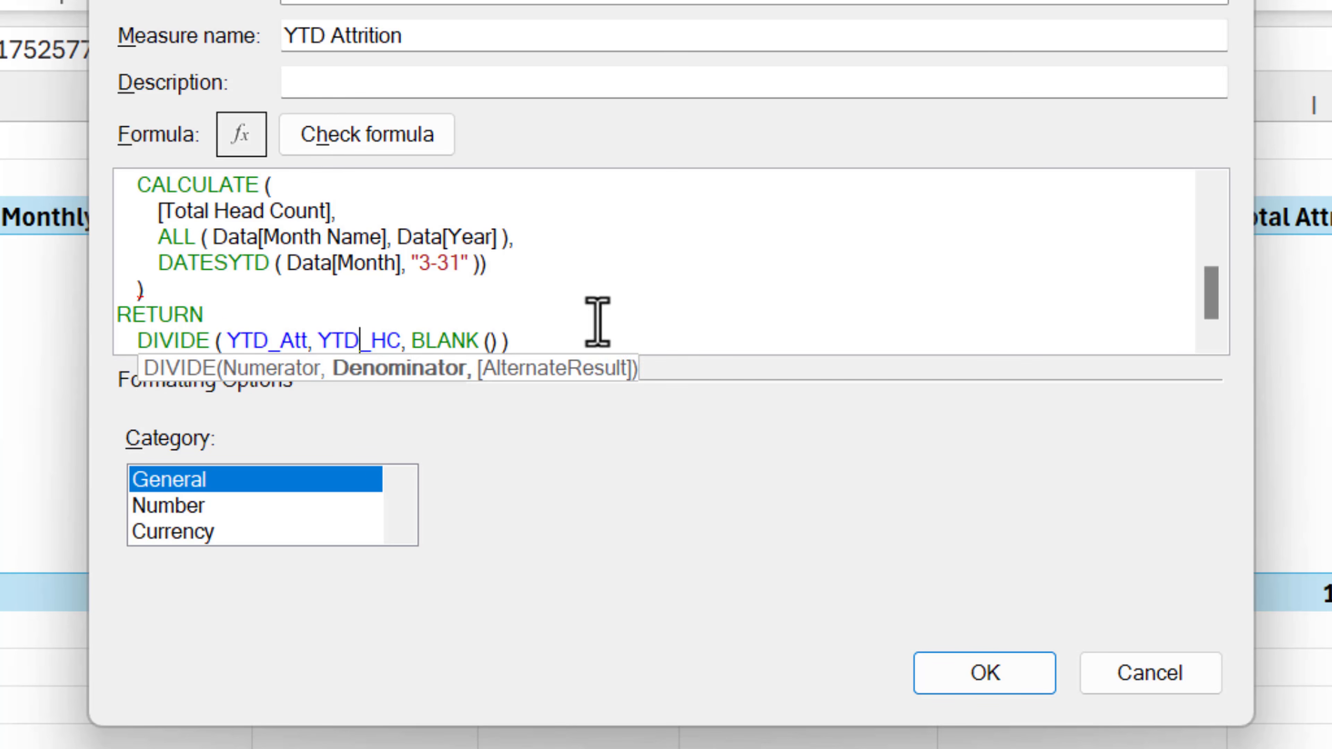
- Check the YTD Attrition formula, format it as a percentage with 1 decimal place, save the measure, and review its monthly values
left_click(374, 144)
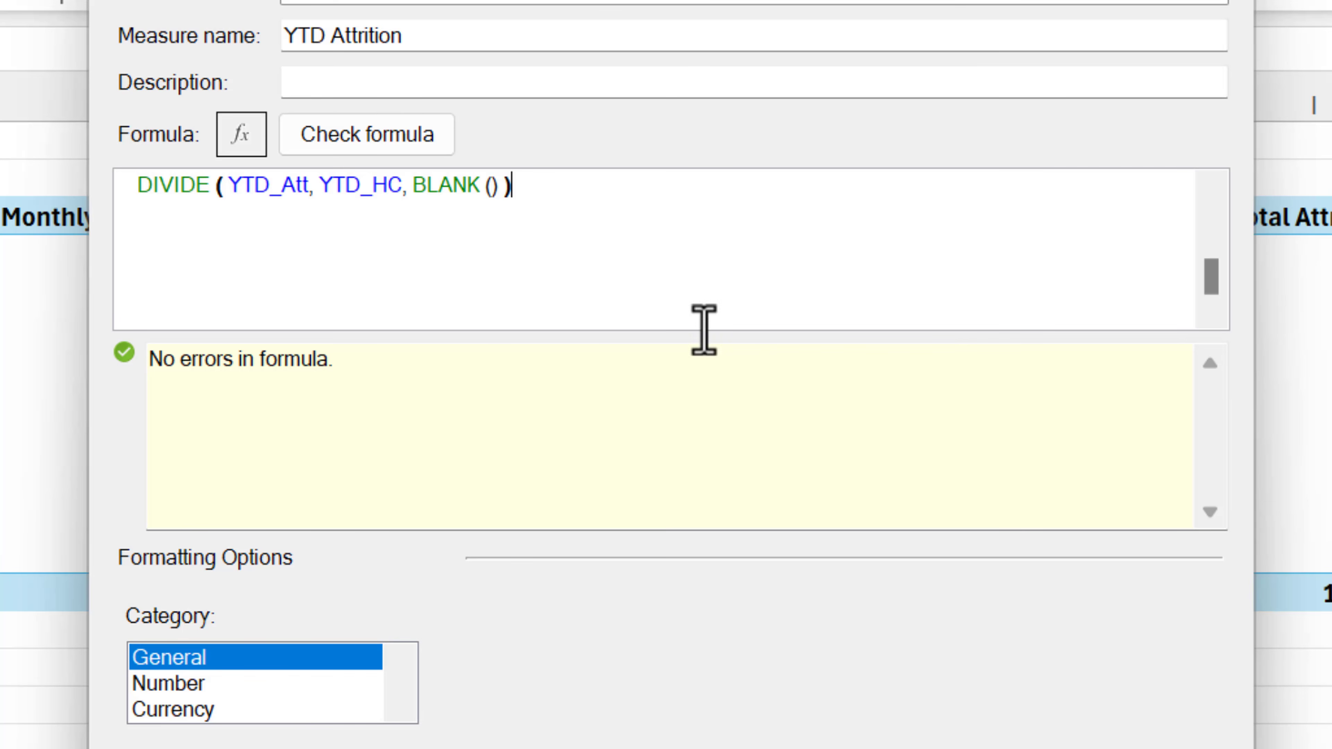
left_click(172, 685)
left_click(865, 666)
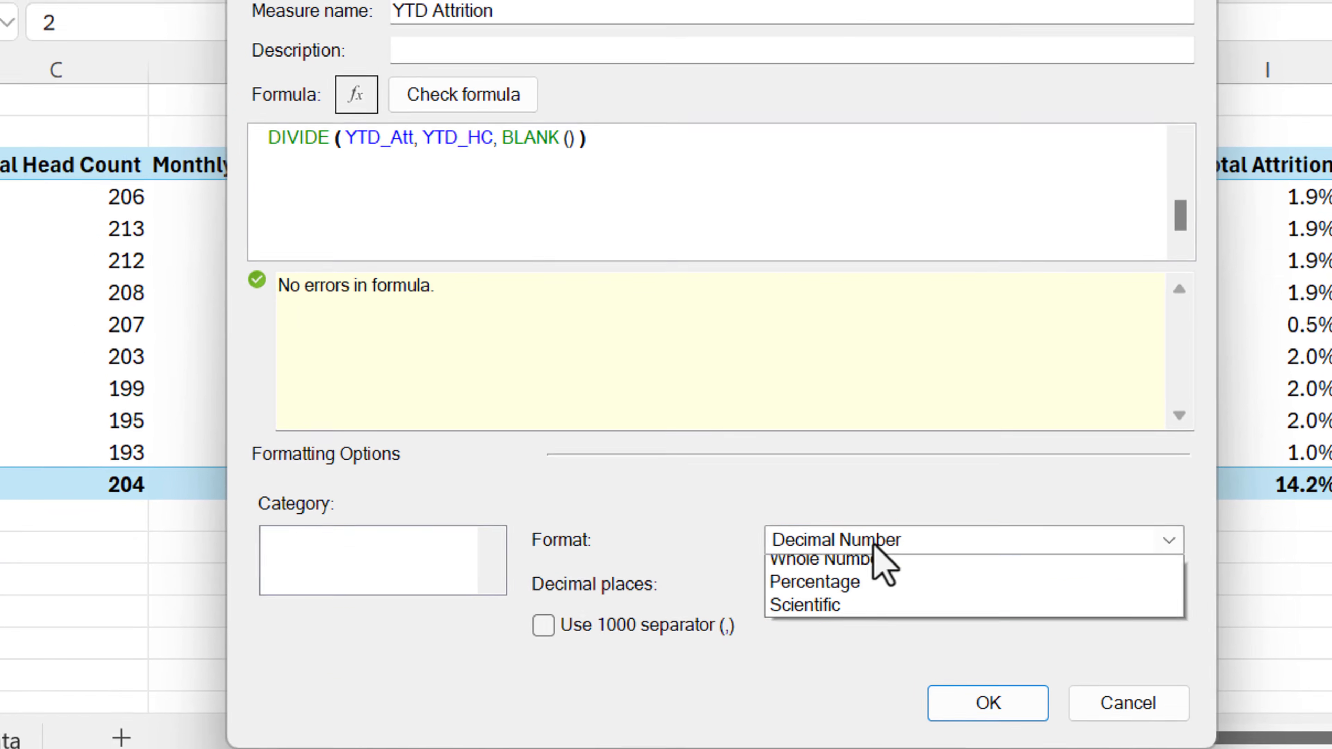
left_click(839, 582)
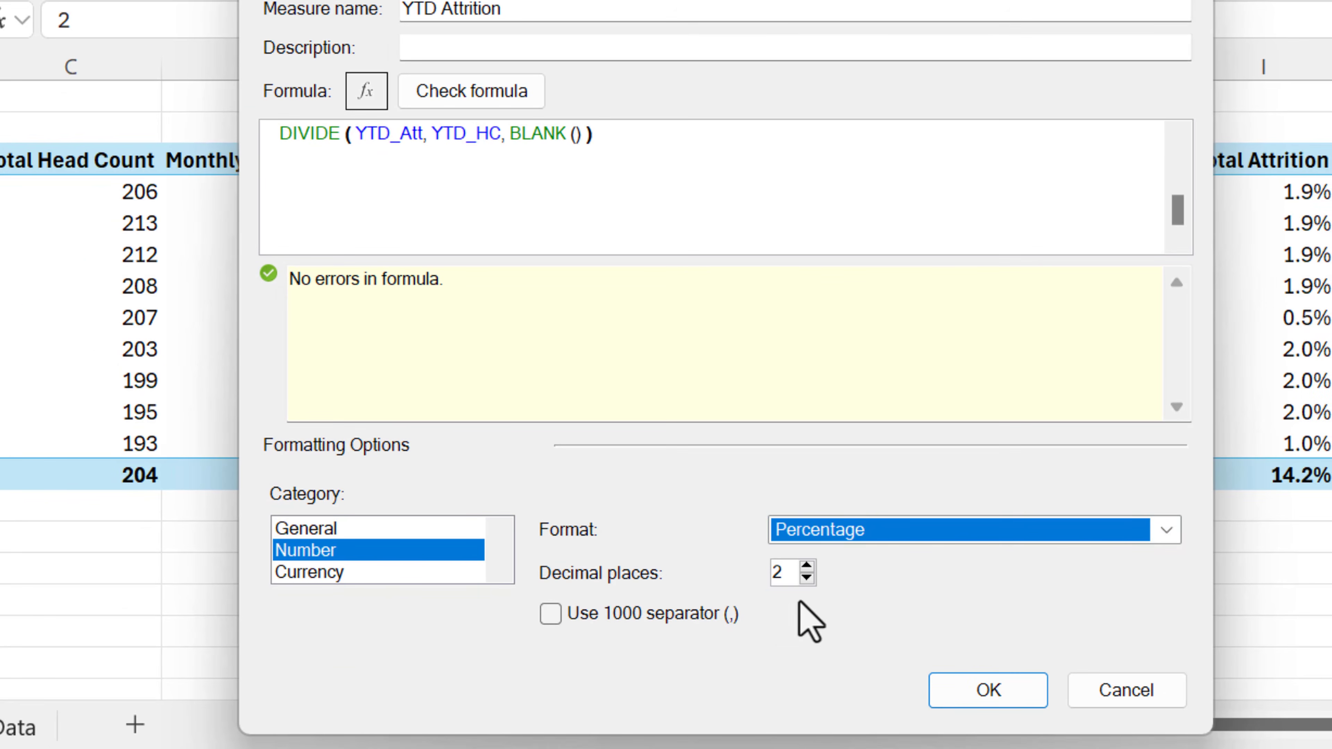
left_click(806, 577)
left_click(1014, 693)
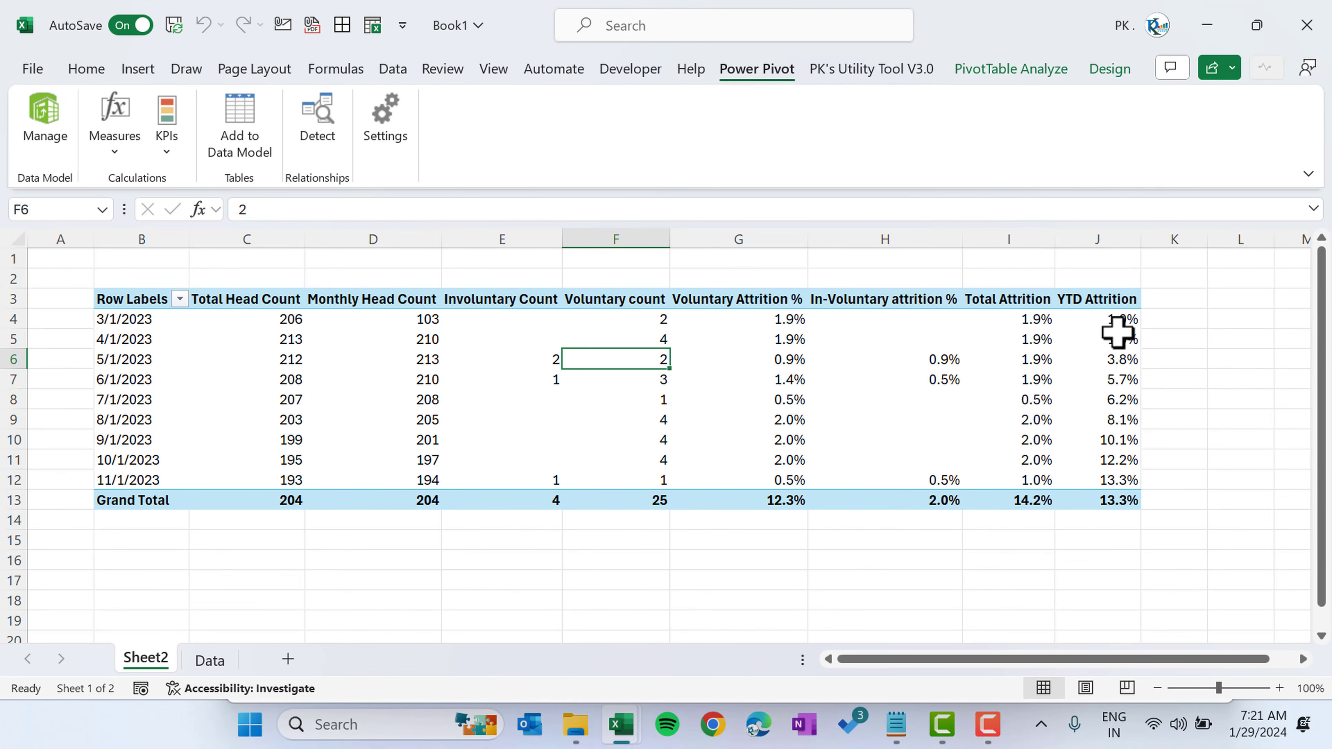
left_click_drag(1207, 289, 1207, 469)
left_click_drag(1122, 379, 1121, 453)
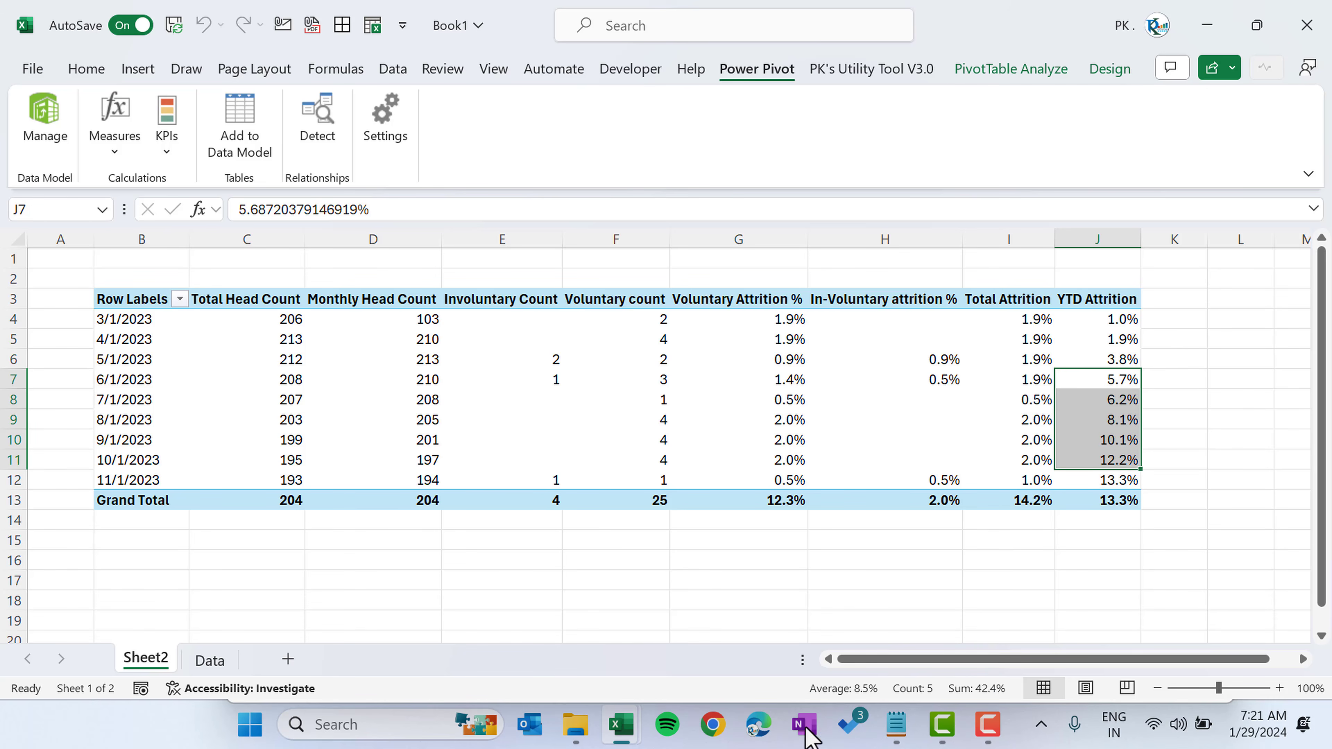
- Copy the measure heading "Annualized Attrition % =" from the DAX notes and return to the workbook
mouse_move(894, 724)
left_click(921, 624)
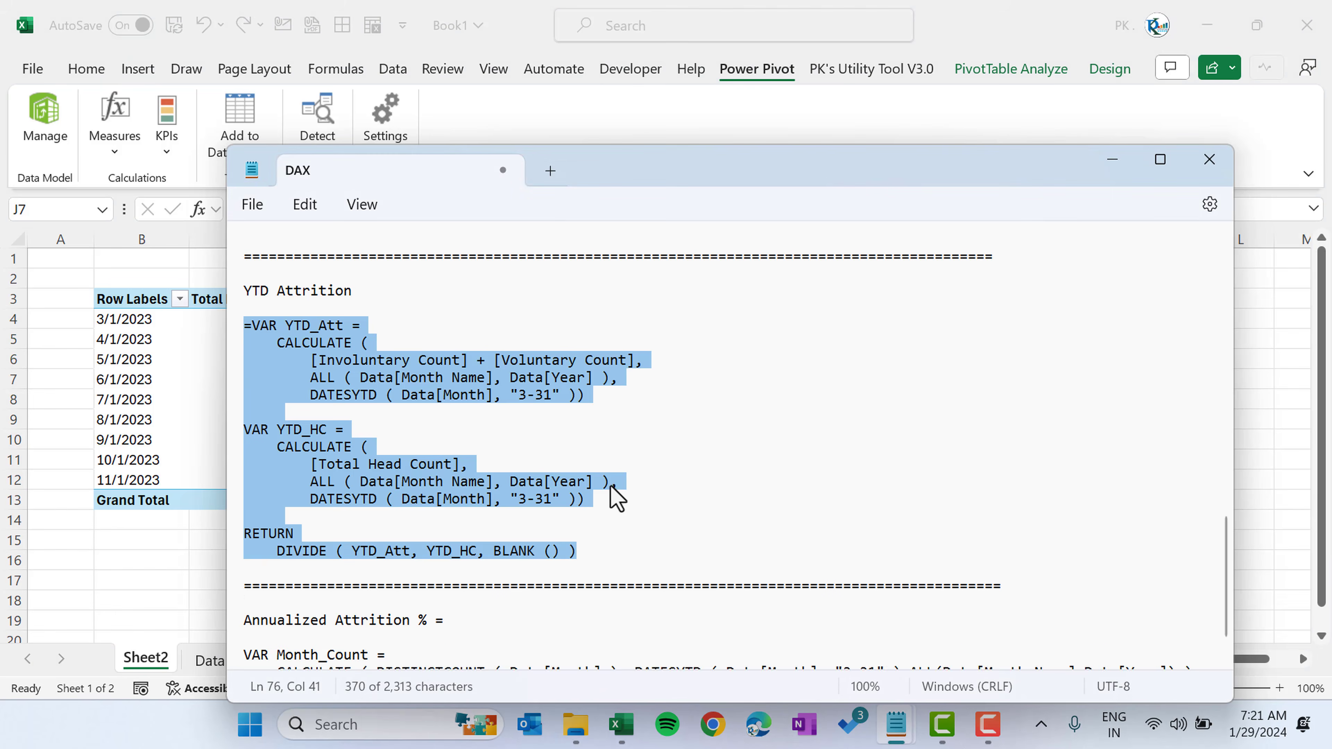
scroll(616, 499, "down", 1)
left_click_drag(444, 576, 223, 587)
key("ctrl+c")
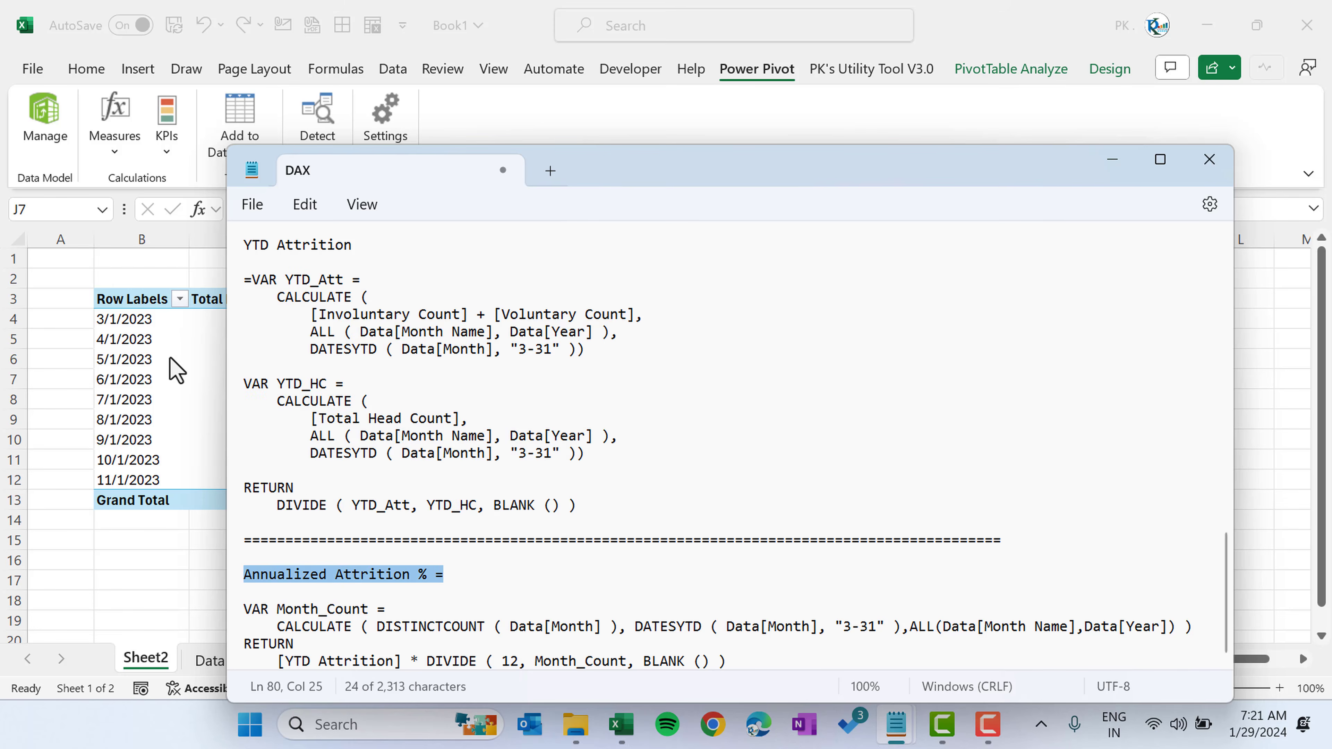
key("alt+Tab")
- Create a new measure in the Data table and name it with the copied text "Annualized Attrition % ="
left_click(1119, 383)
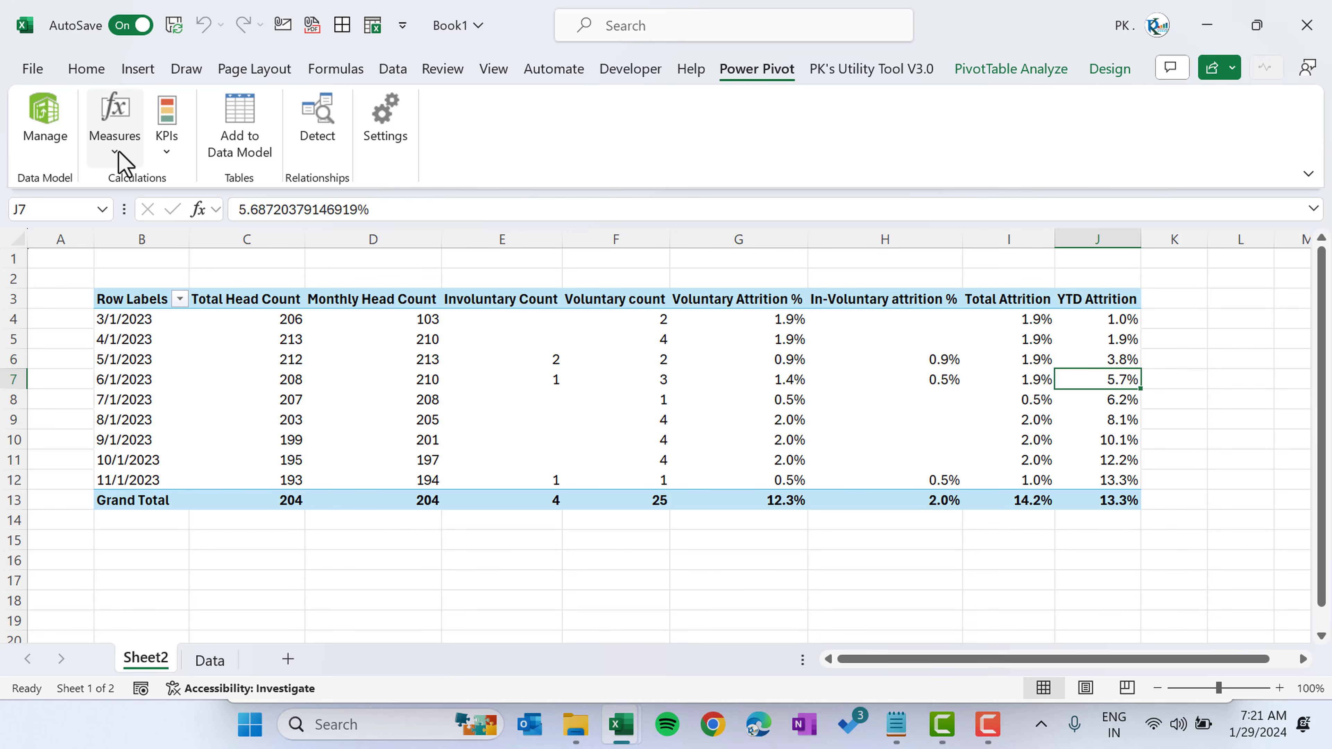
left_click(129, 161)
left_click(176, 187)
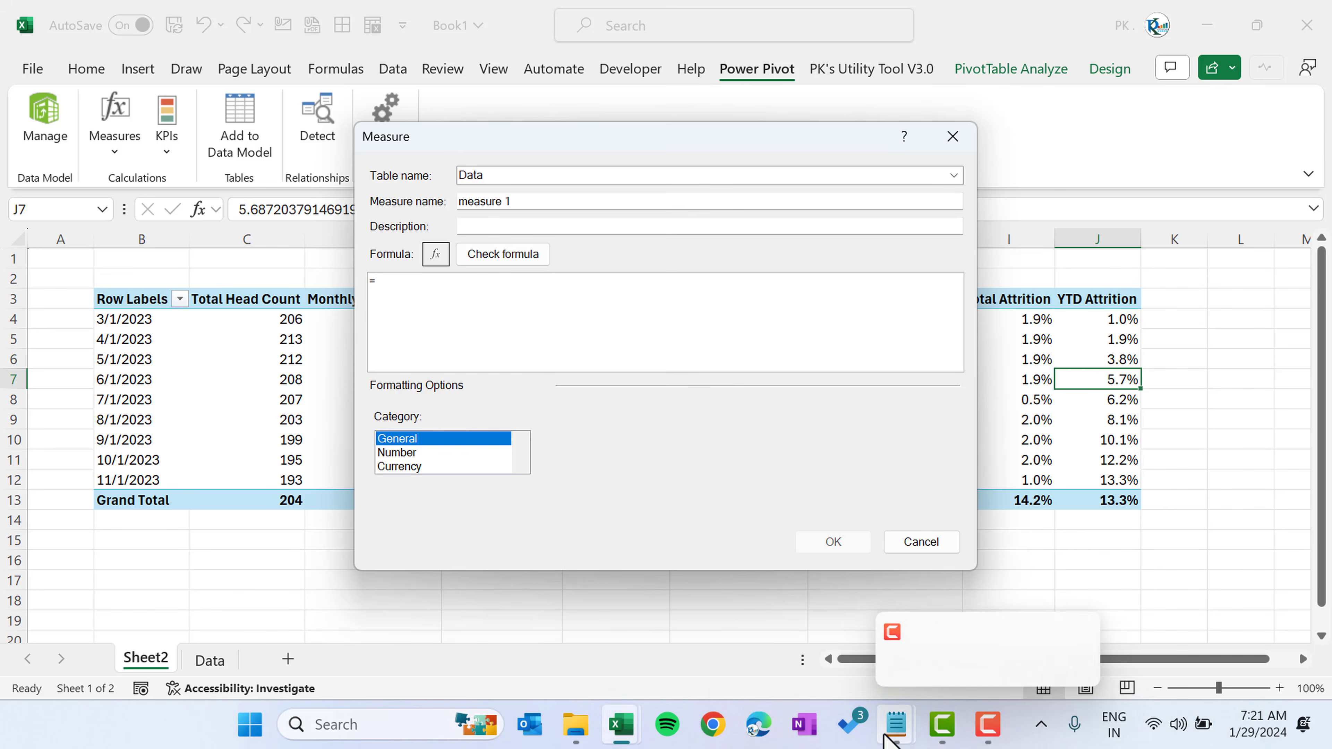
mouse_move(896, 724)
left_click(939, 603)
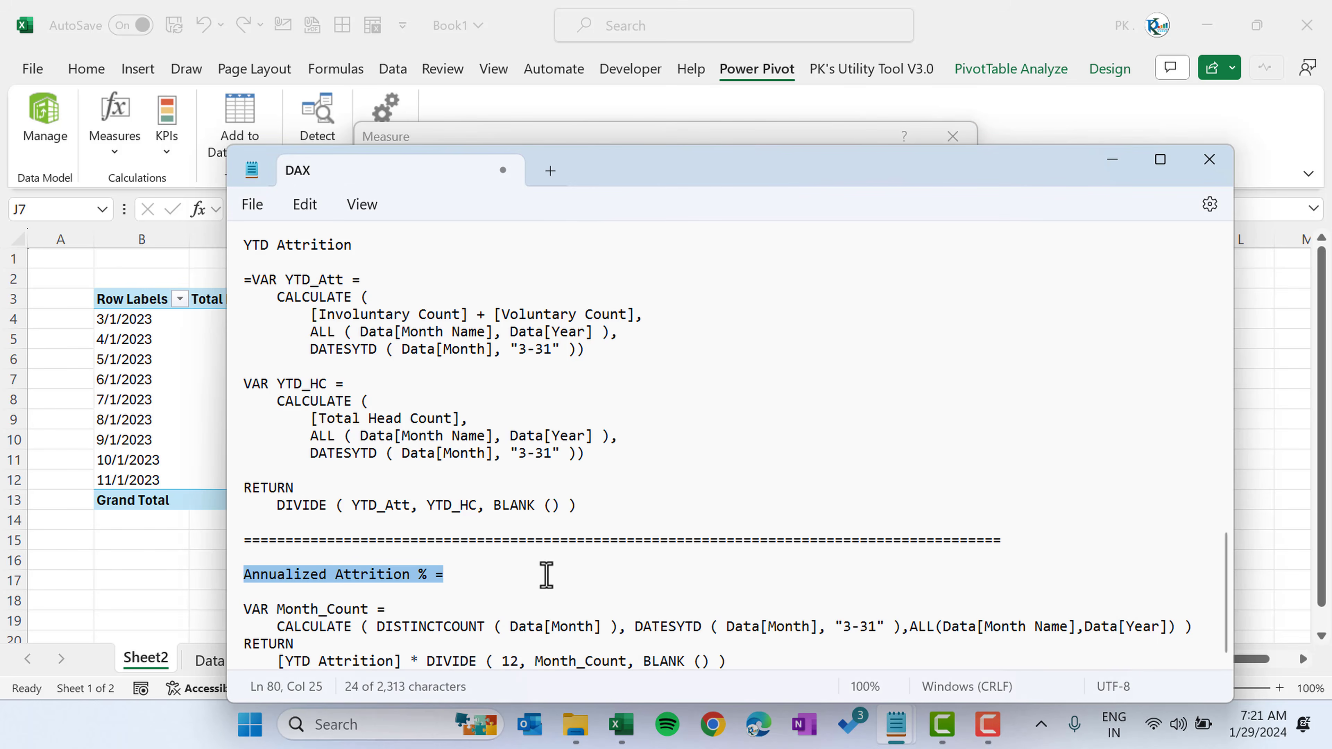
left_click(815, 143)
left_click(550, 201)
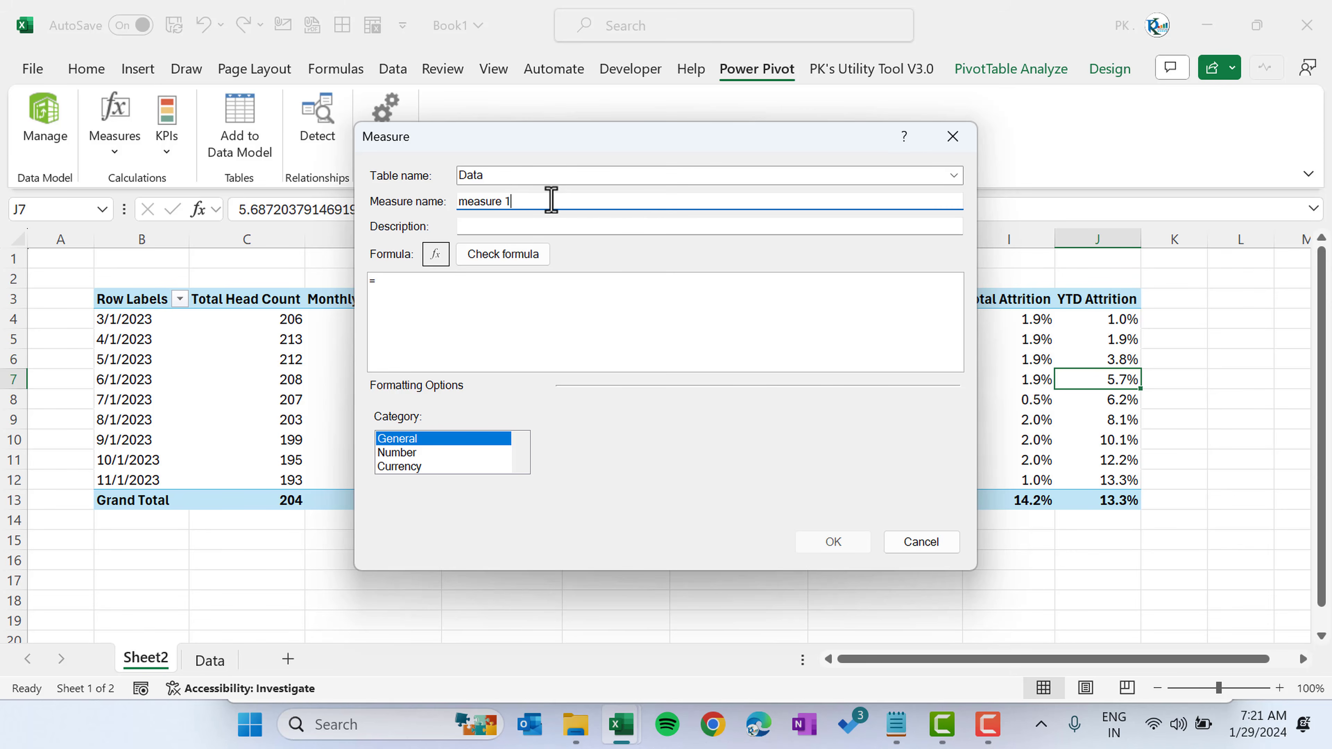
key("ctrl+a")
key("ctrl+v")
- Copy the Month_Count annualized attrition formula from the DAX notes into the measure, adding a line break after the equals sign
key("alt+Tab")
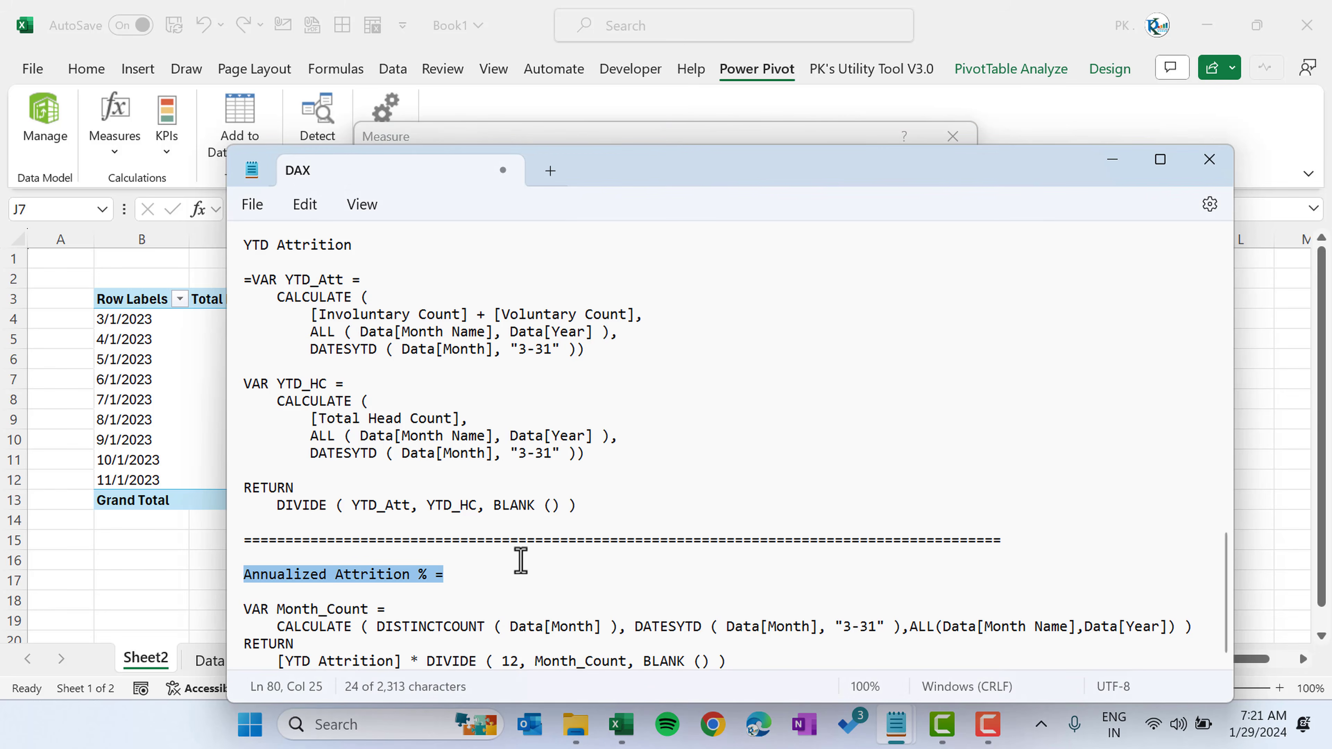
left_click_drag(746, 650, 198, 623)
key("ctrl+c")
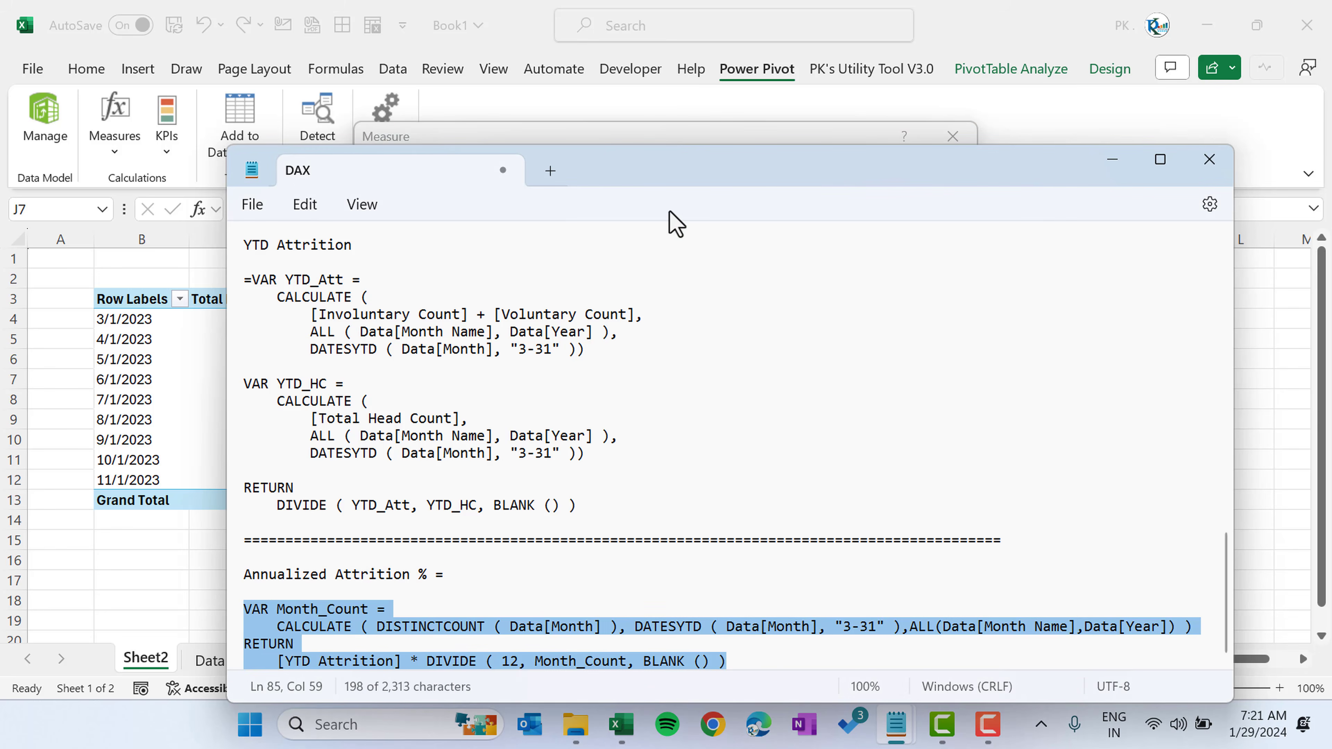
left_click(725, 136)
left_click(488, 292)
key("ctrl+v")
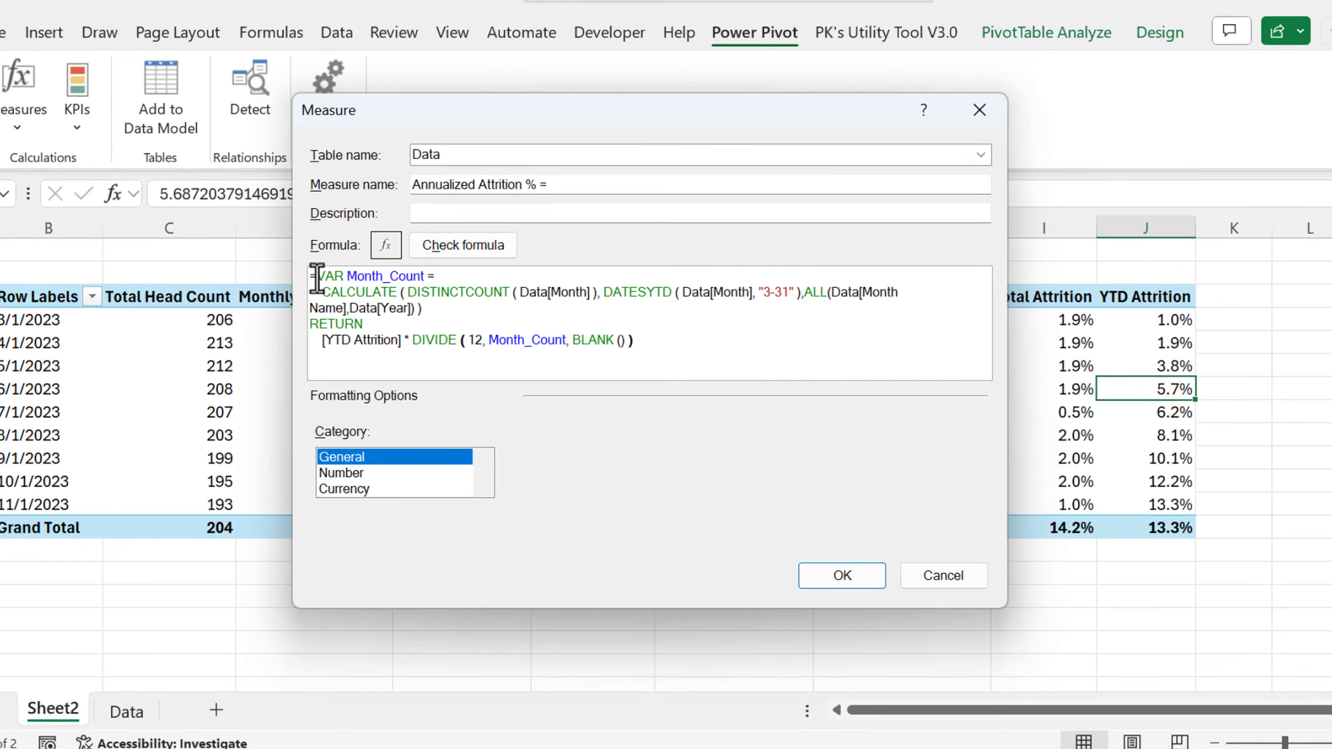
left_click(318, 278)
key("Return")
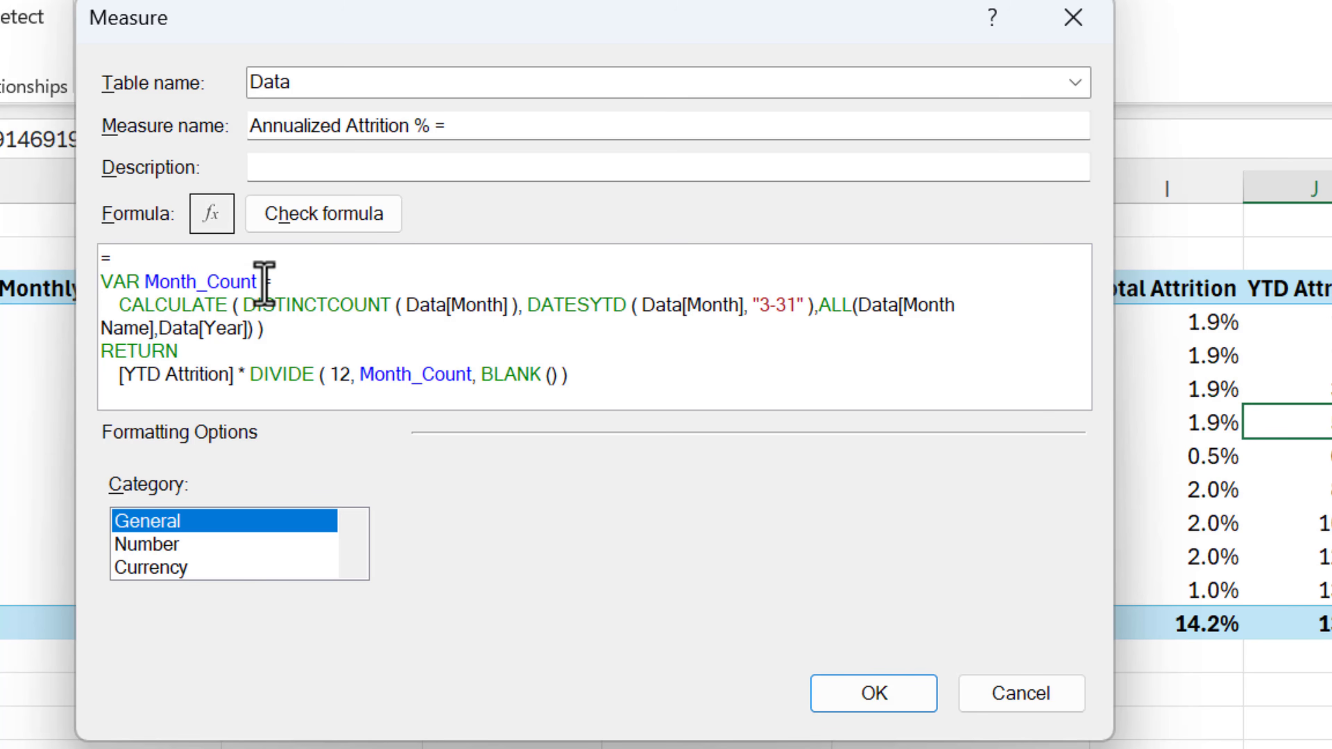
- Examine the Month_Count variable's DISTINCTCOUNT, DATESYTD and ALL arguments and the DIVIDE of 12 by Month_Count
left_click_drag(255, 282, 119, 283)
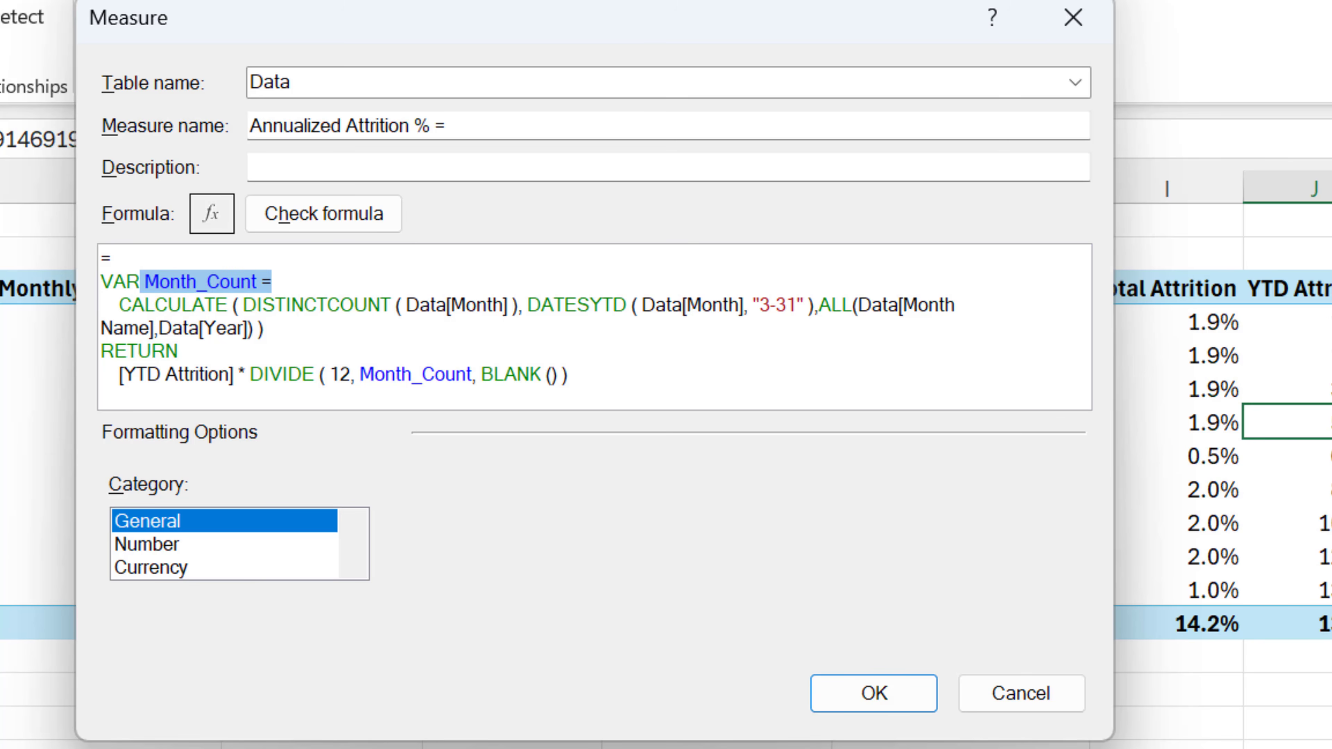
left_click_drag(304, 308, 373, 309)
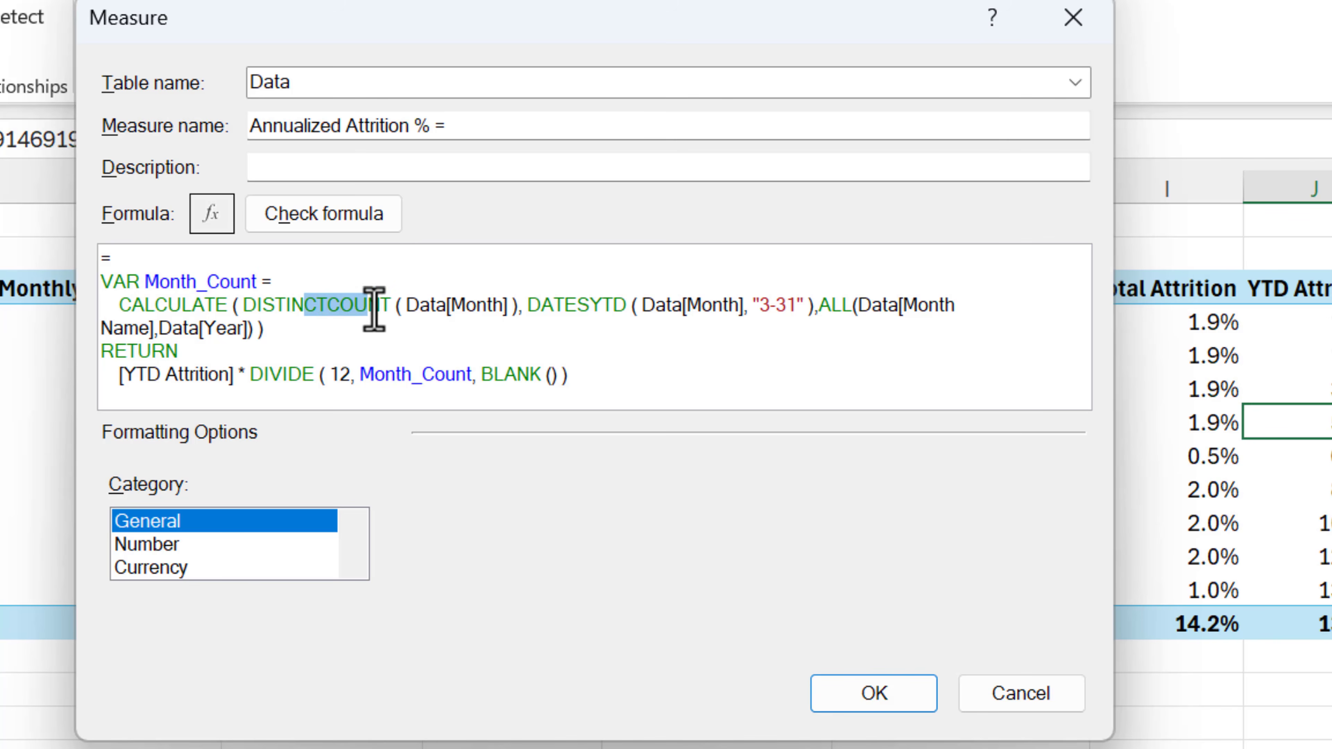
left_click_drag(541, 306, 956, 304)
left_click(311, 376)
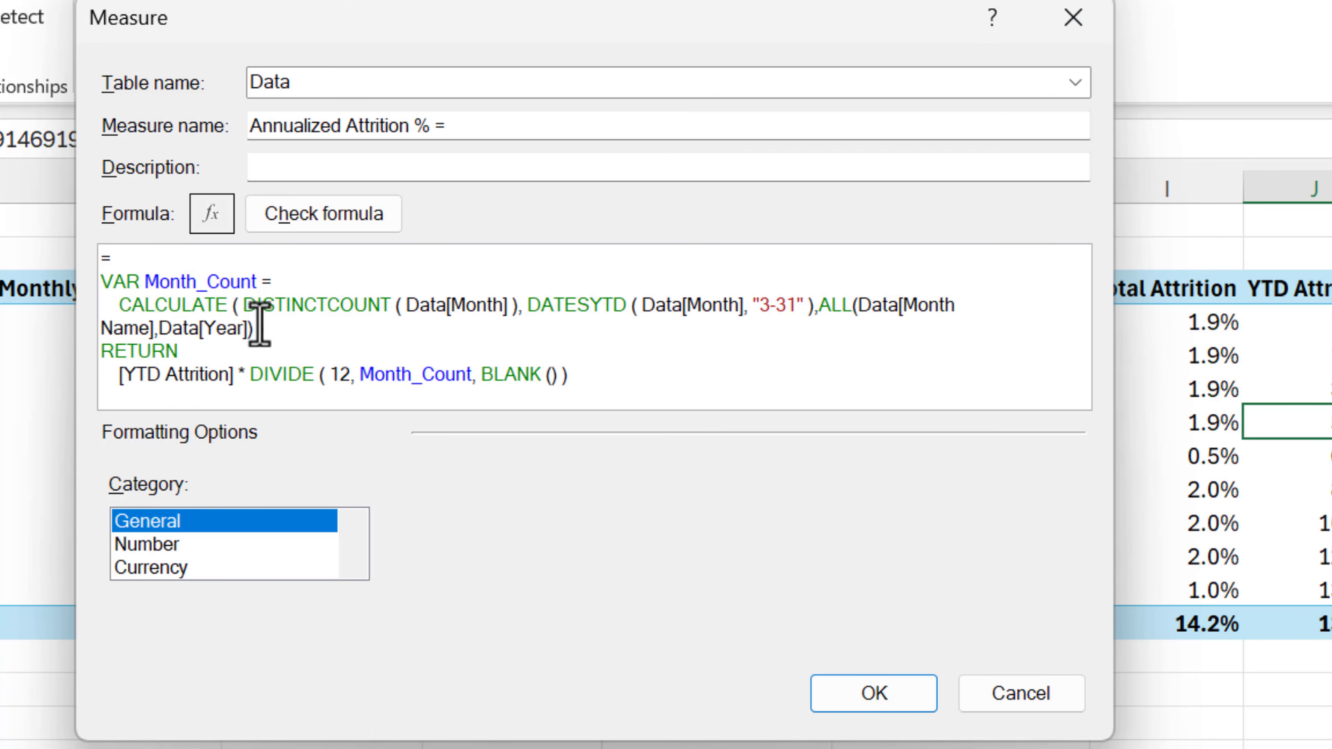
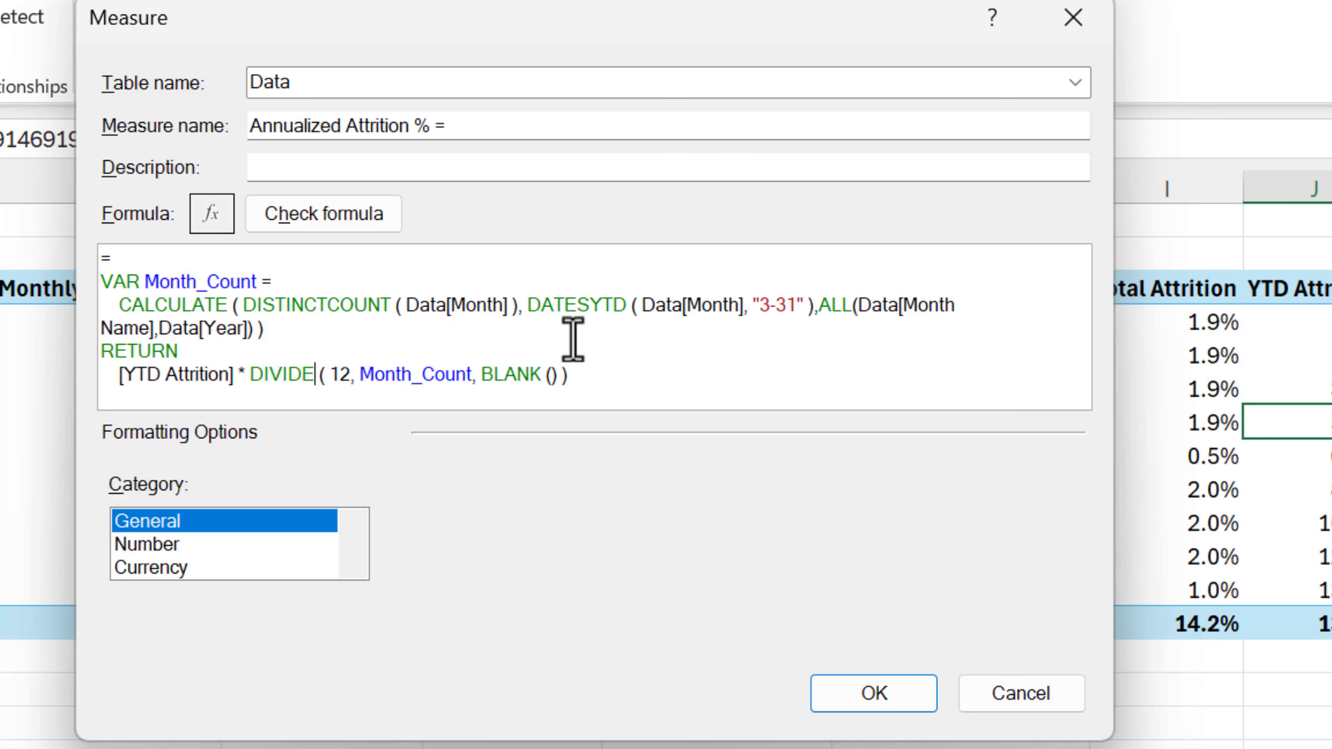
left_click_drag(245, 375, 642, 381)
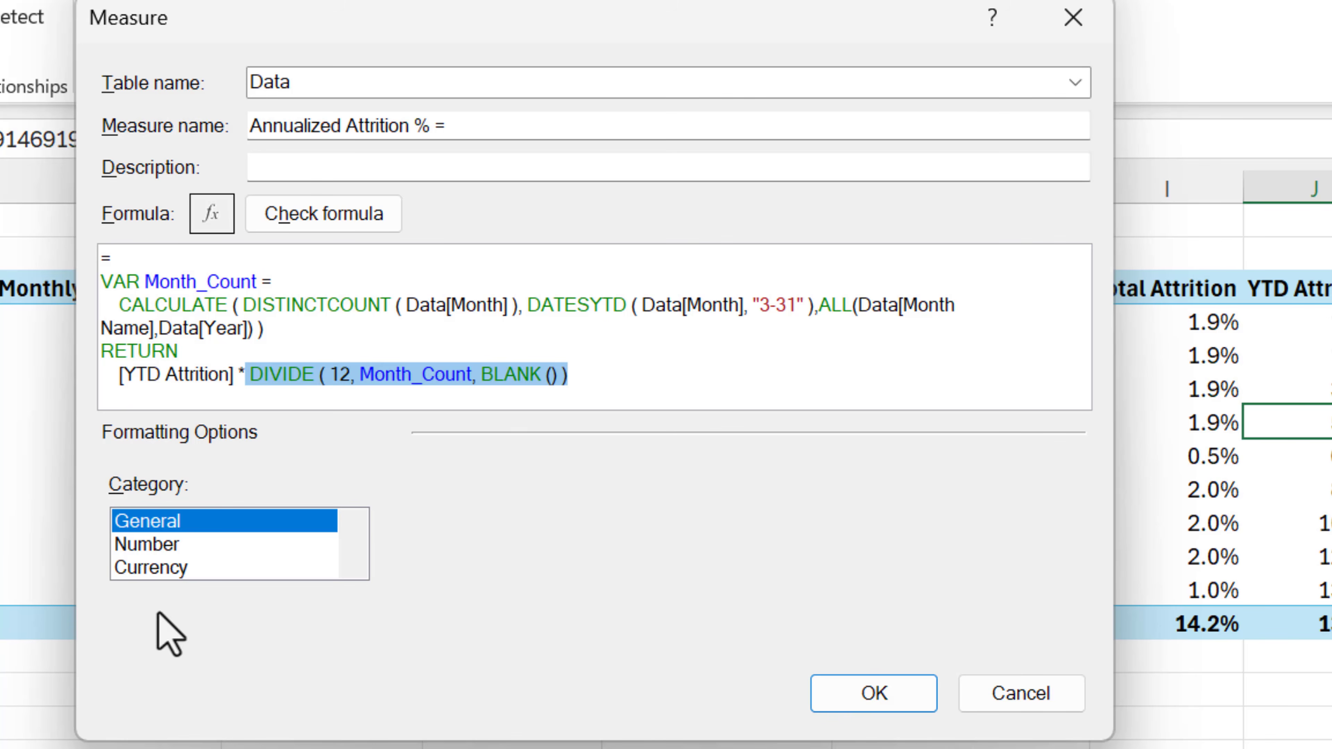
- Format the annualized attrition measure as a percentage with 1 decimal place and save it
left_click(201, 545)
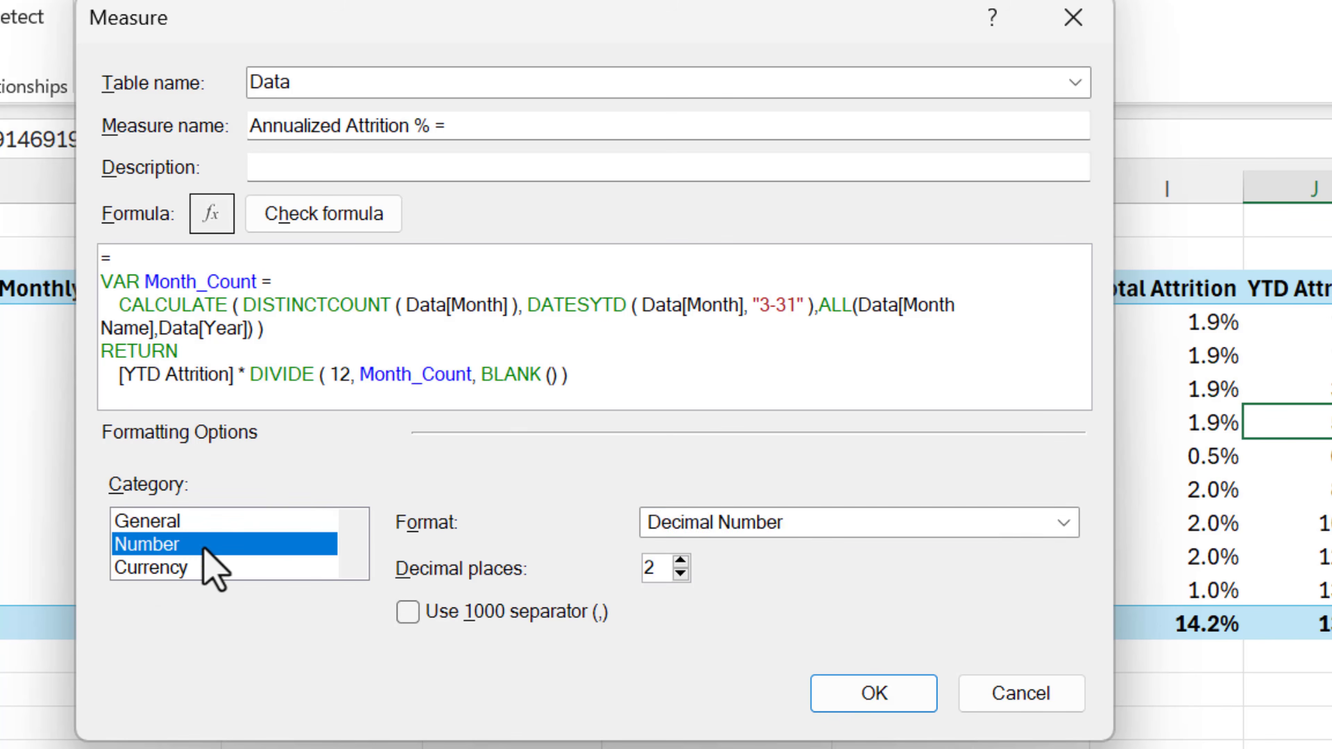
left_click(738, 526)
left_click(738, 599)
left_click(681, 573)
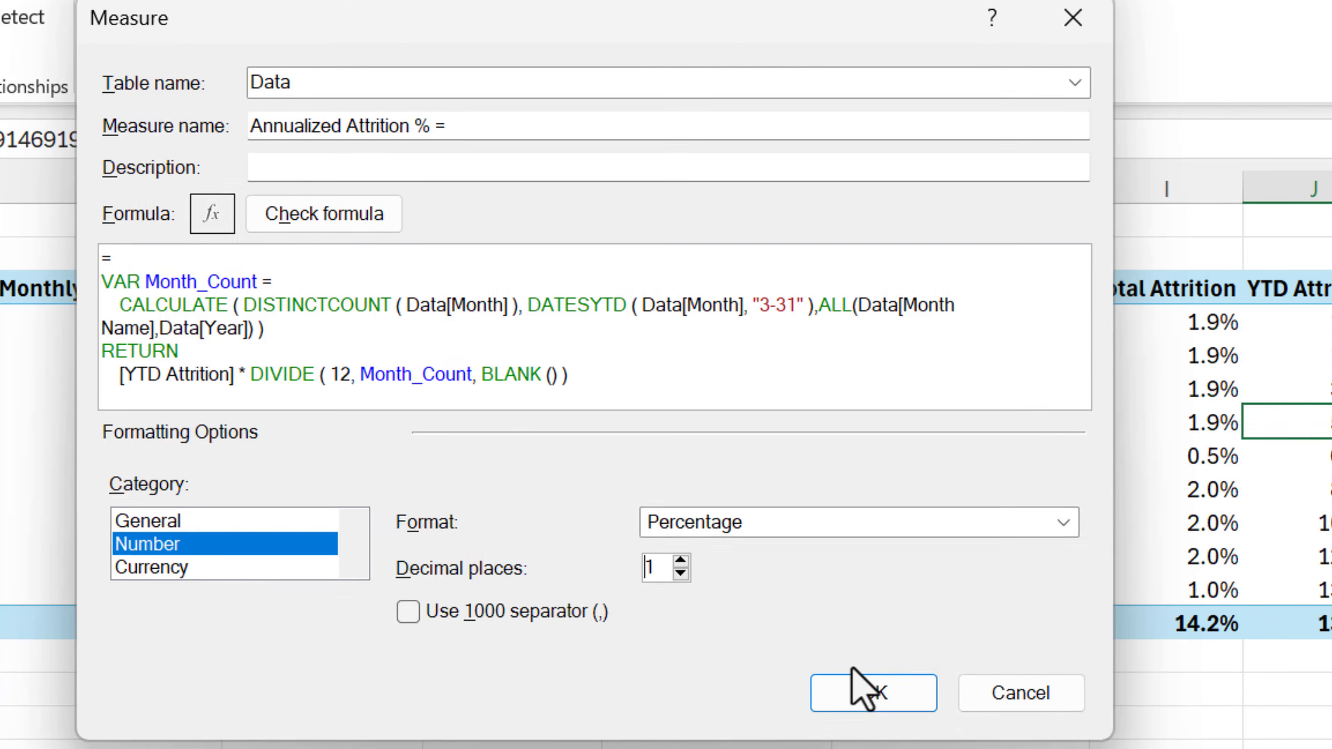
left_click(874, 693)
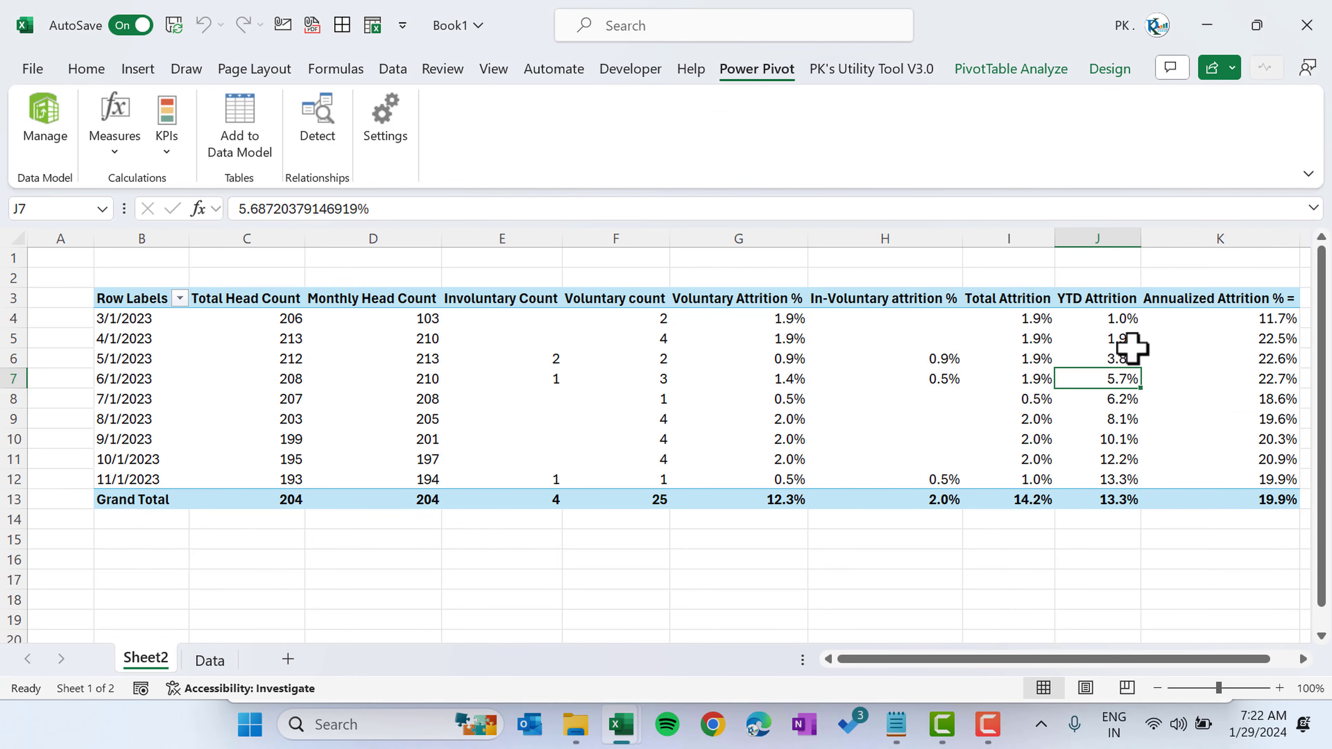
- Rename the annualized attrition measure to "Annualized Attrition %", removing the trailing equals sign, and save it
left_click(1234, 318)
key("Up")
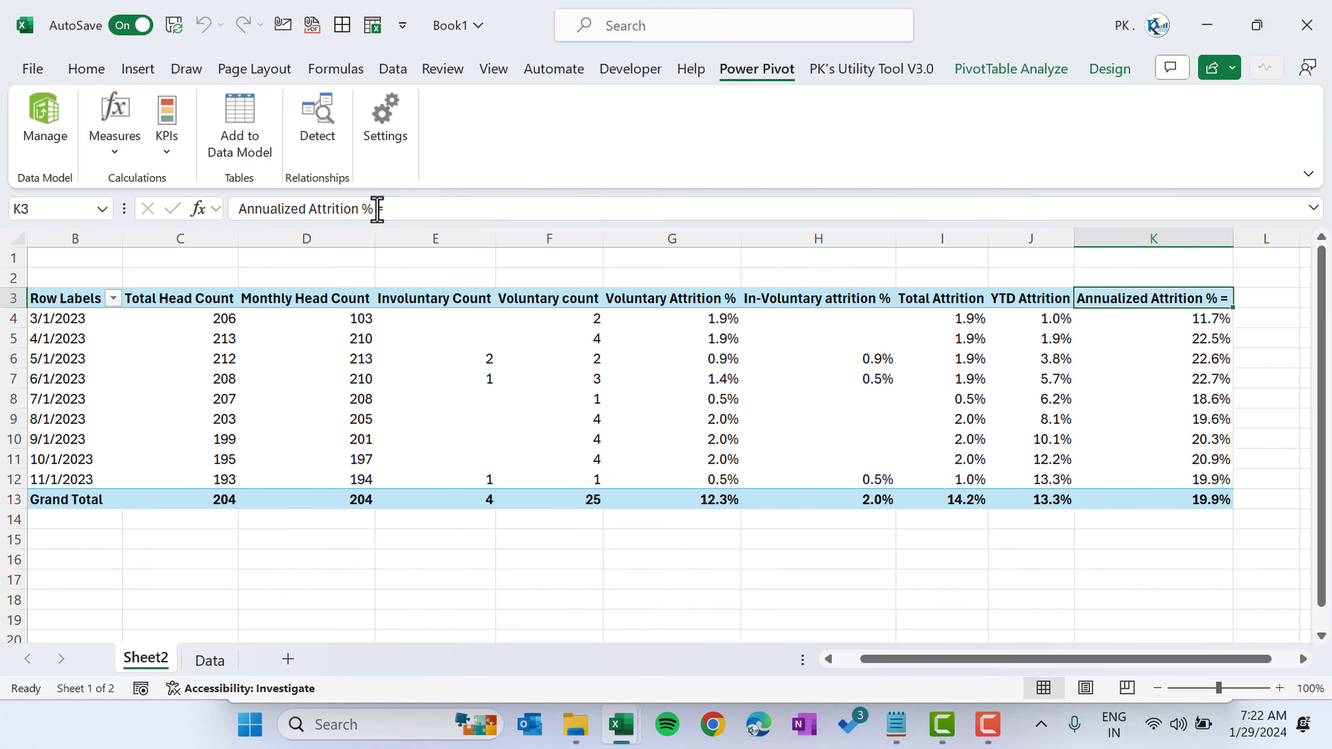
left_click(117, 149)
left_click(173, 216)
left_click_drag(885, 383, 1073, 382)
left_click(506, 190)
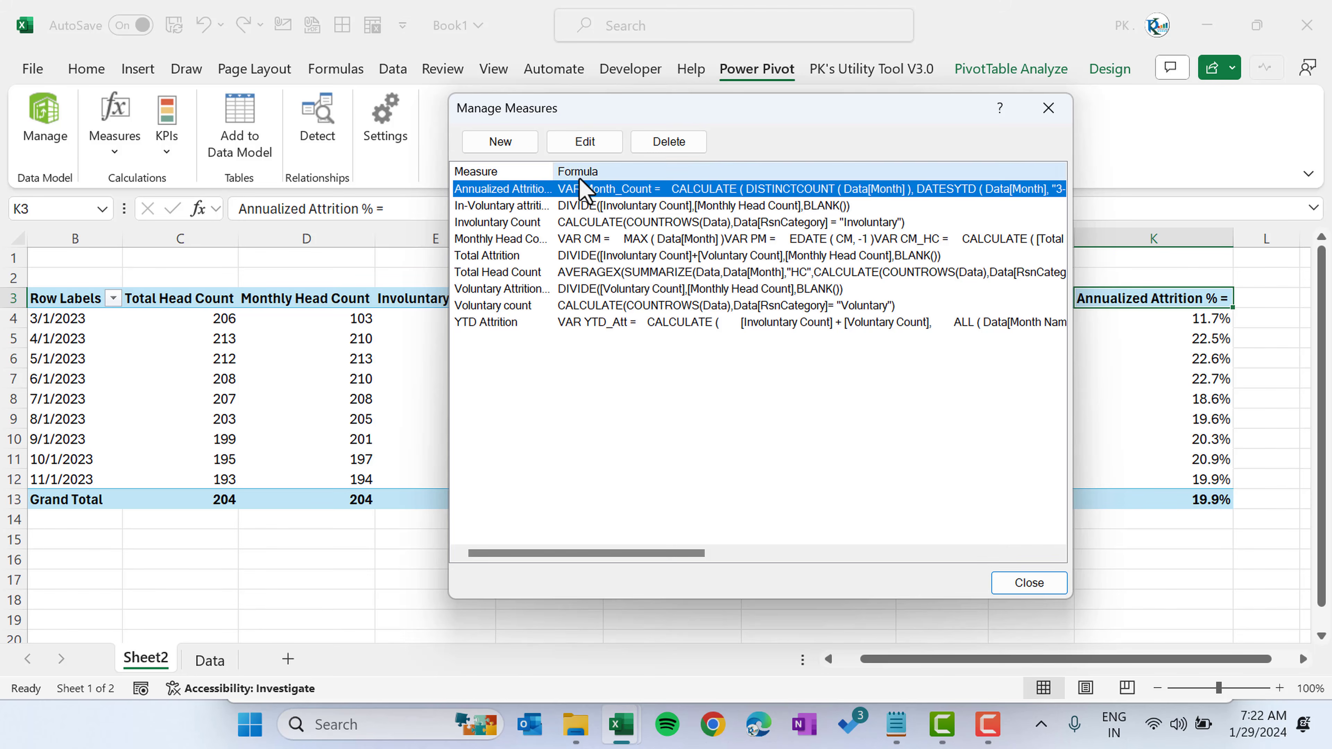
left_click(583, 146)
left_click(513, 282)
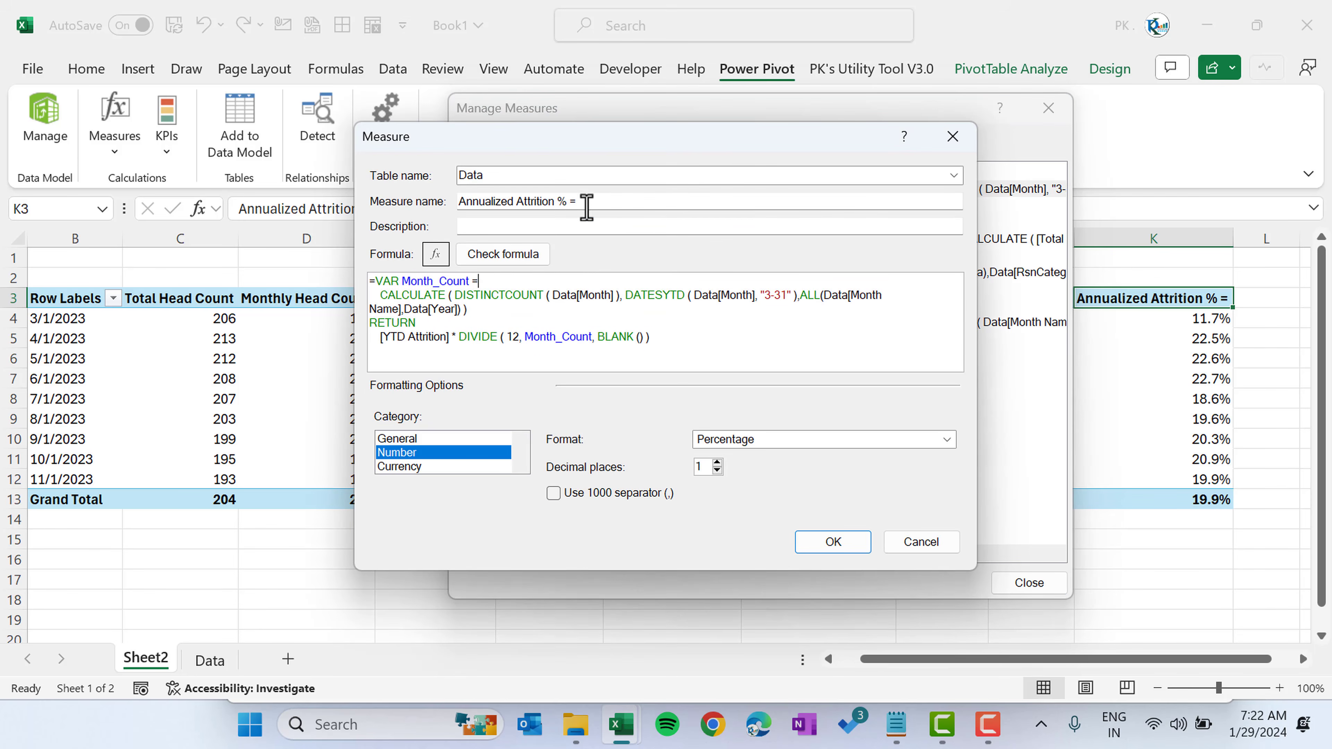
left_click(606, 201)
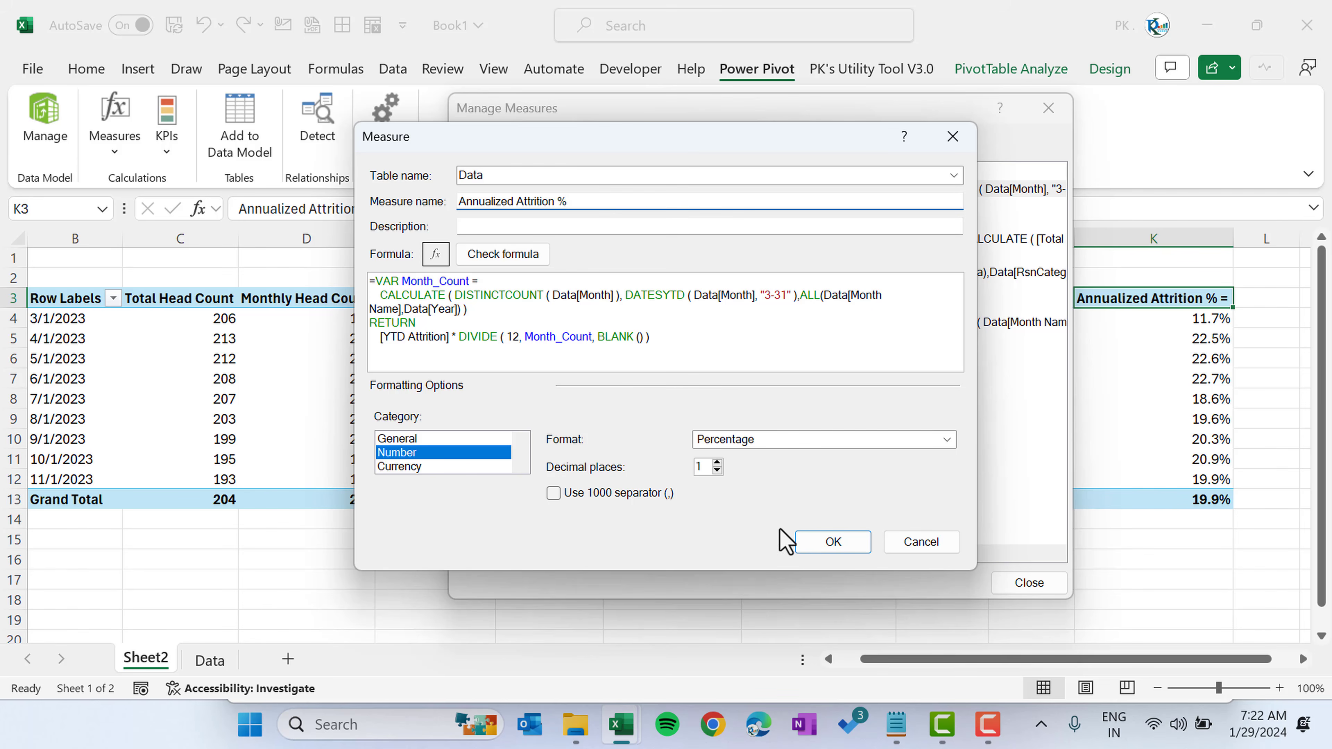
left_click(838, 546)
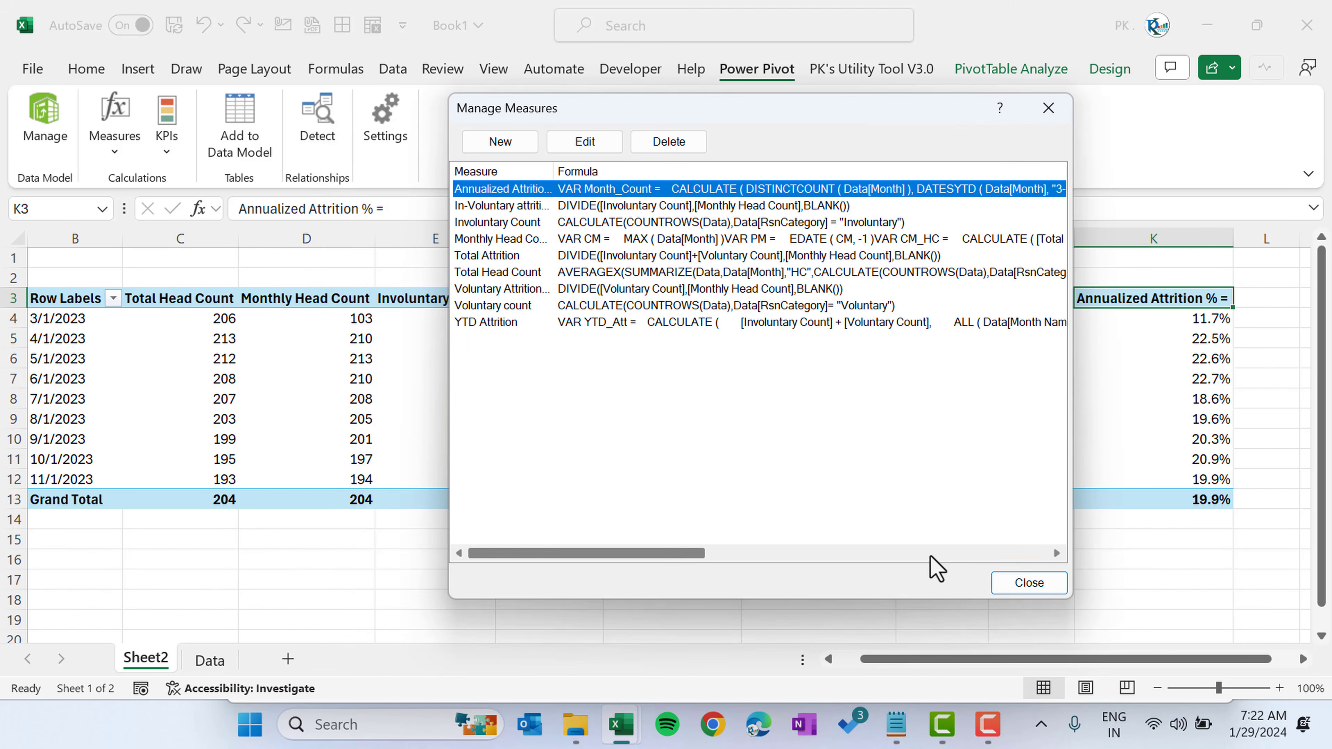
left_click(1029, 587)
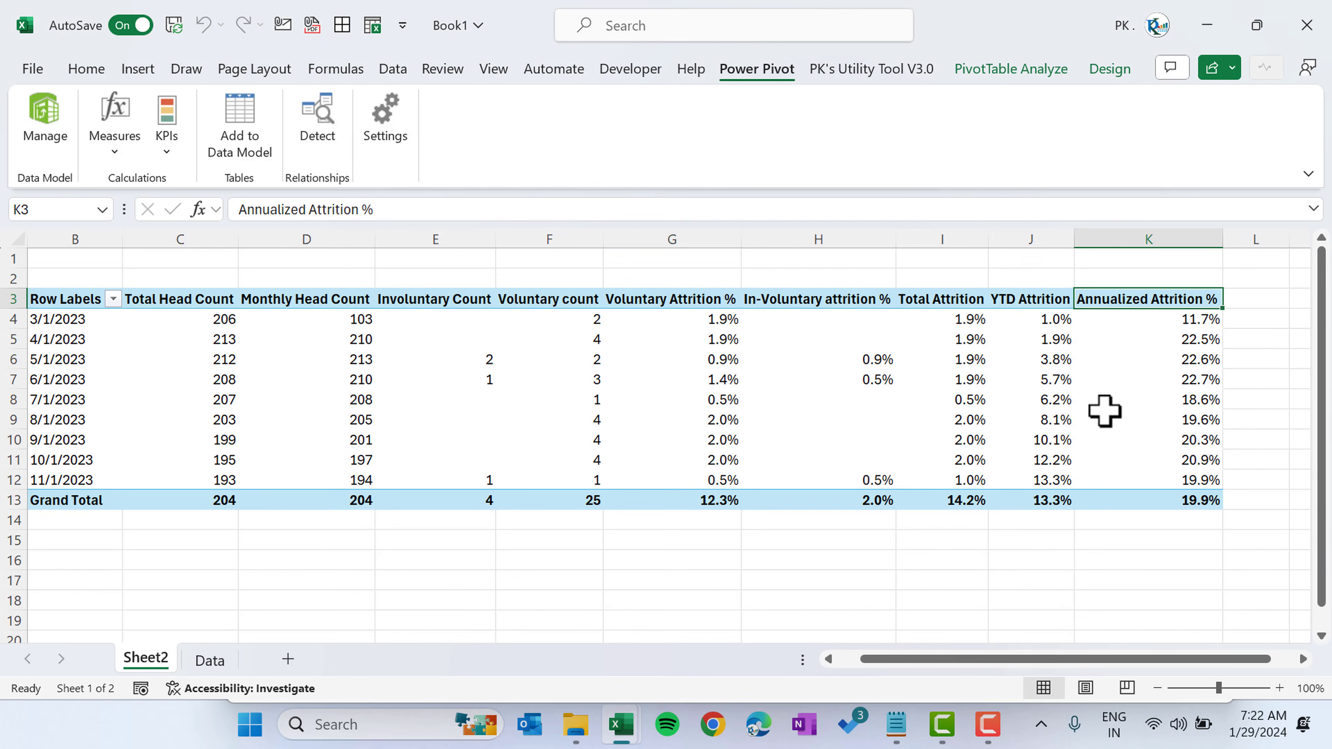
- Rename the sheet containing the PivotTable as "Pivot"
key("Home")
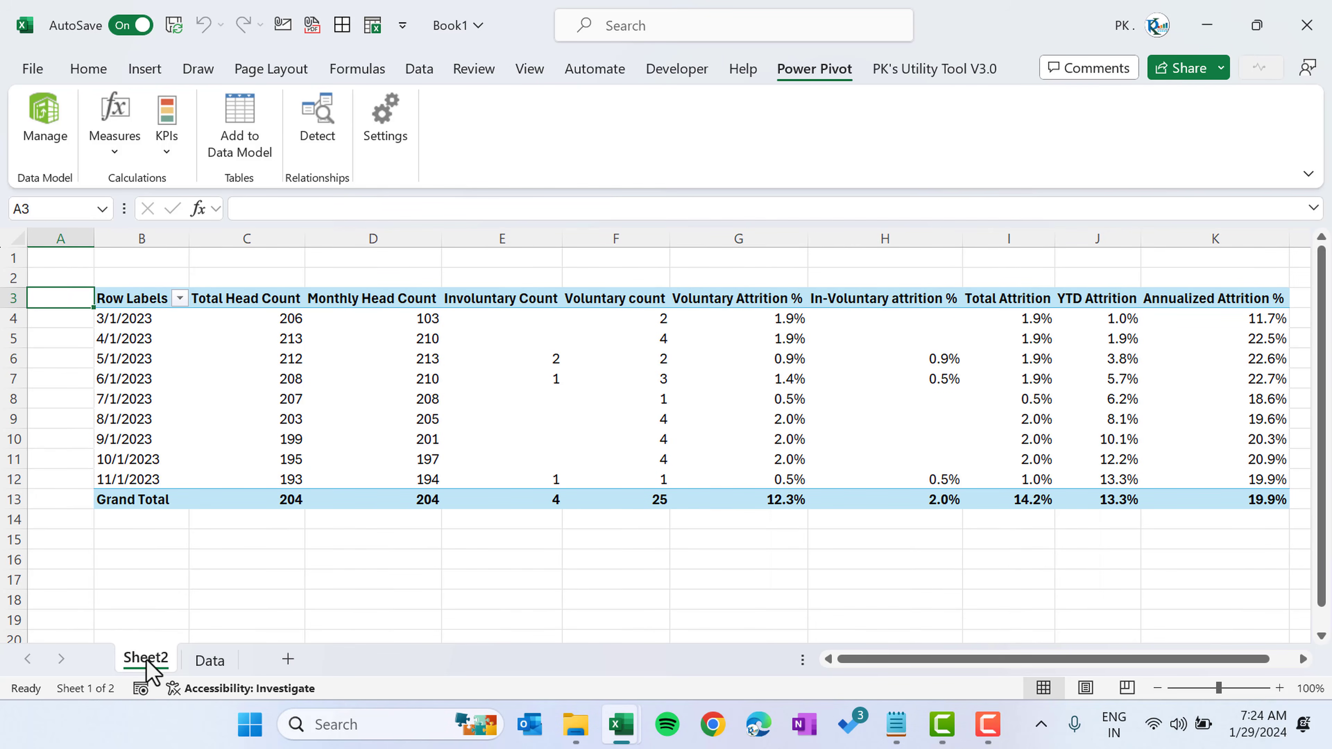
double_click(146, 658)
type("P")
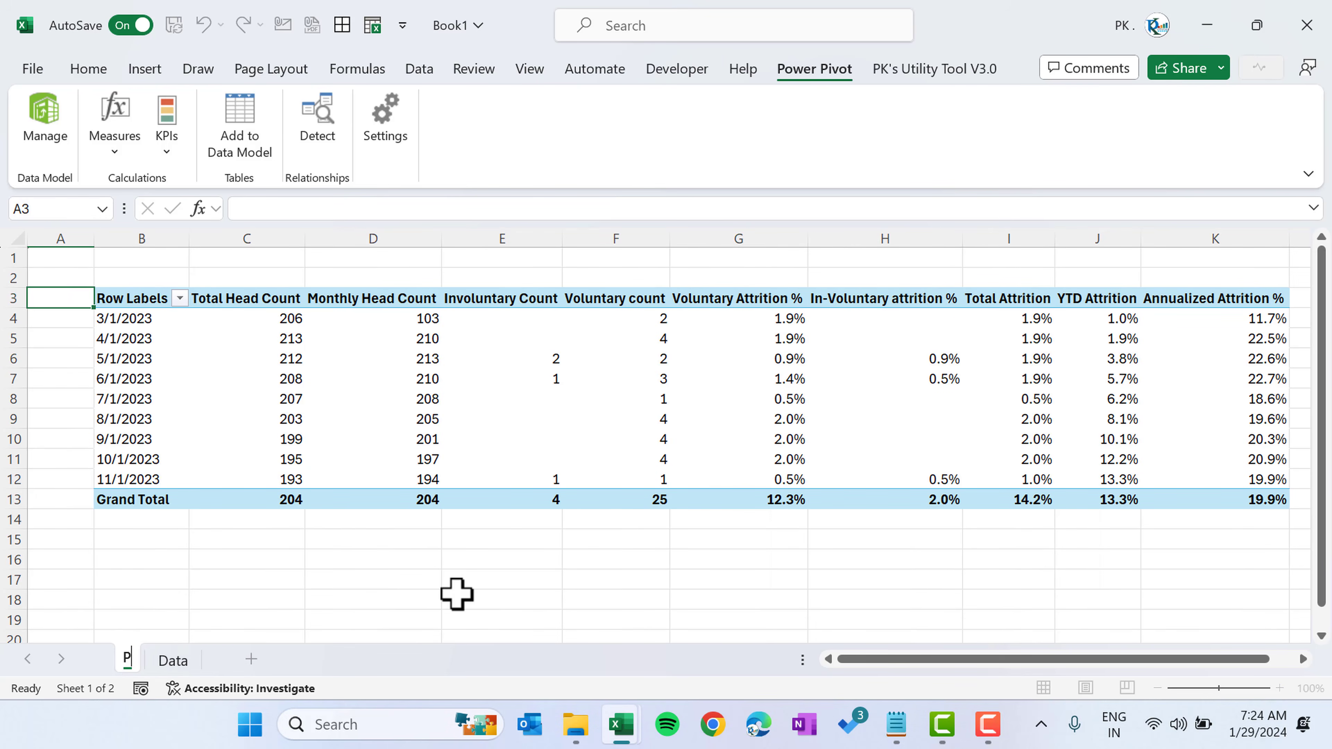
type("ivot")
key("Return")
- Show the PivotTable's enlarged field list and remove all measures from its Values area
right_click(407, 374)
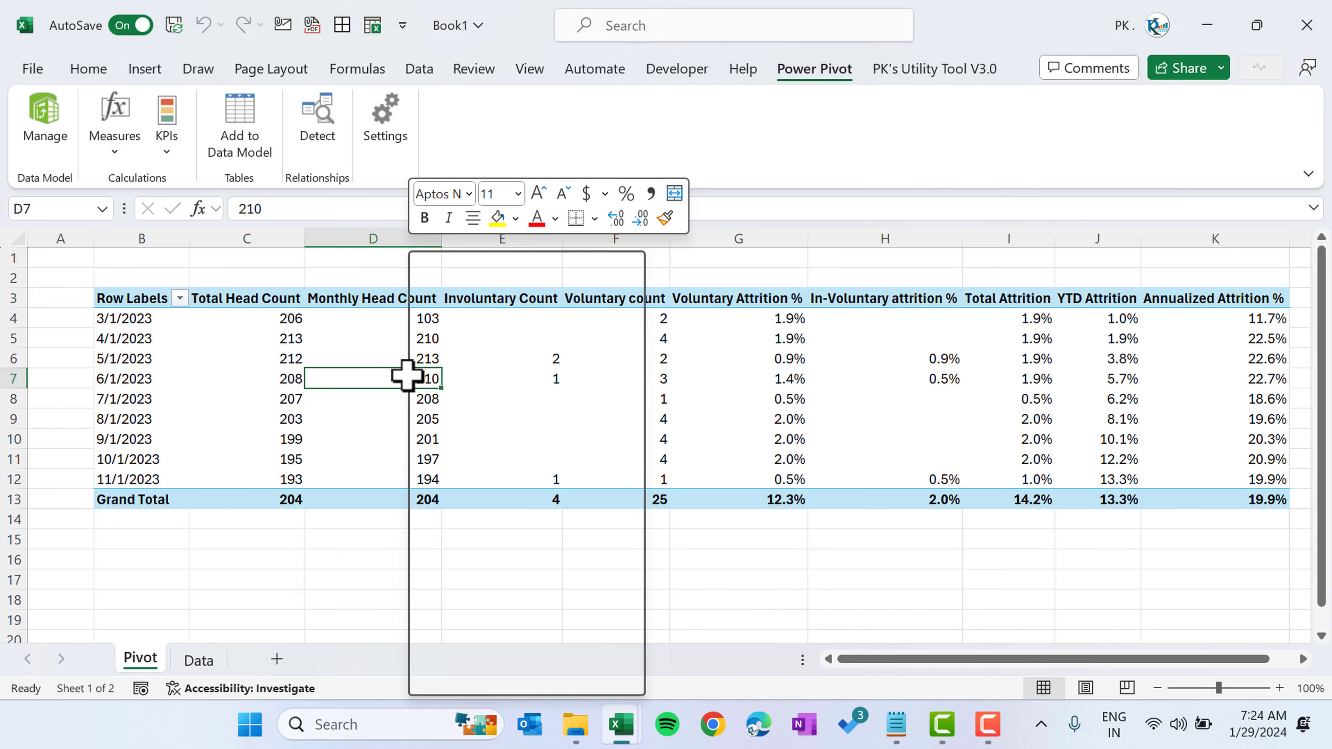
left_click(500, 680)
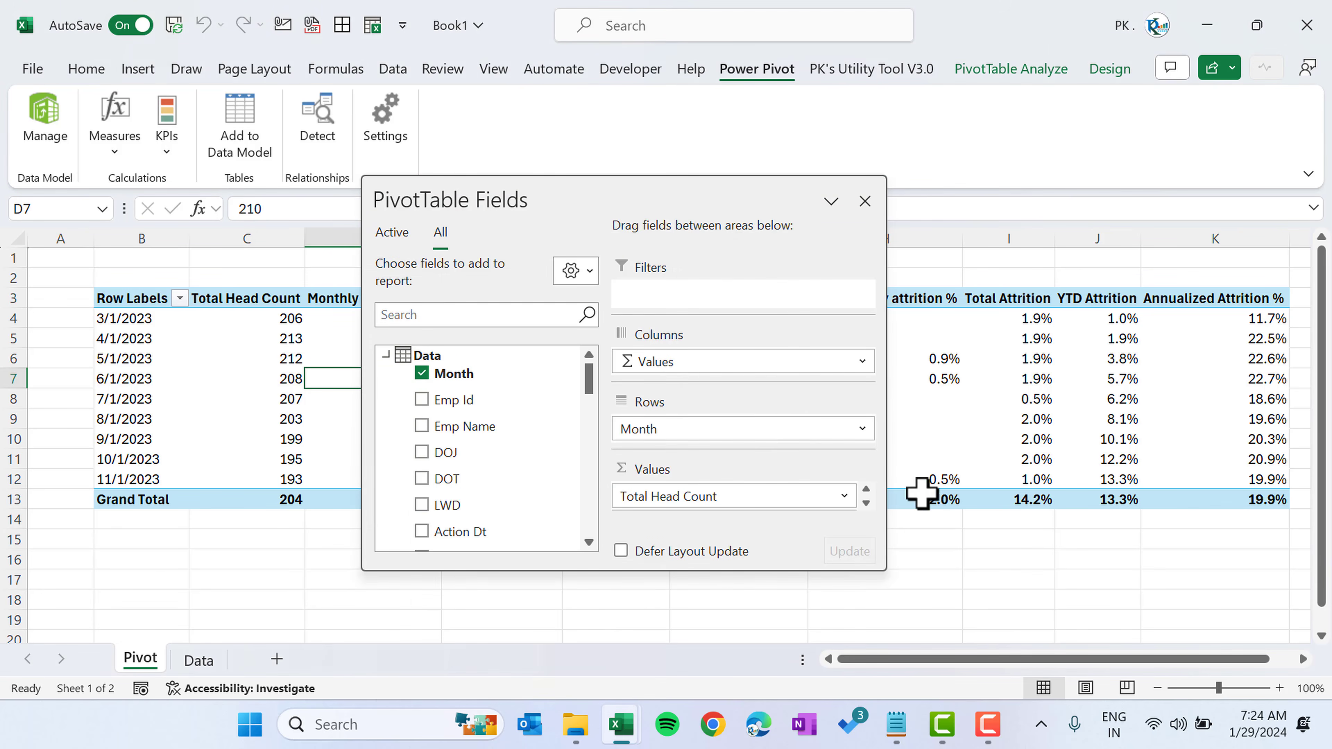
left_click_drag(886, 566, 1059, 639)
left_click_drag(755, 549, 656, 524)
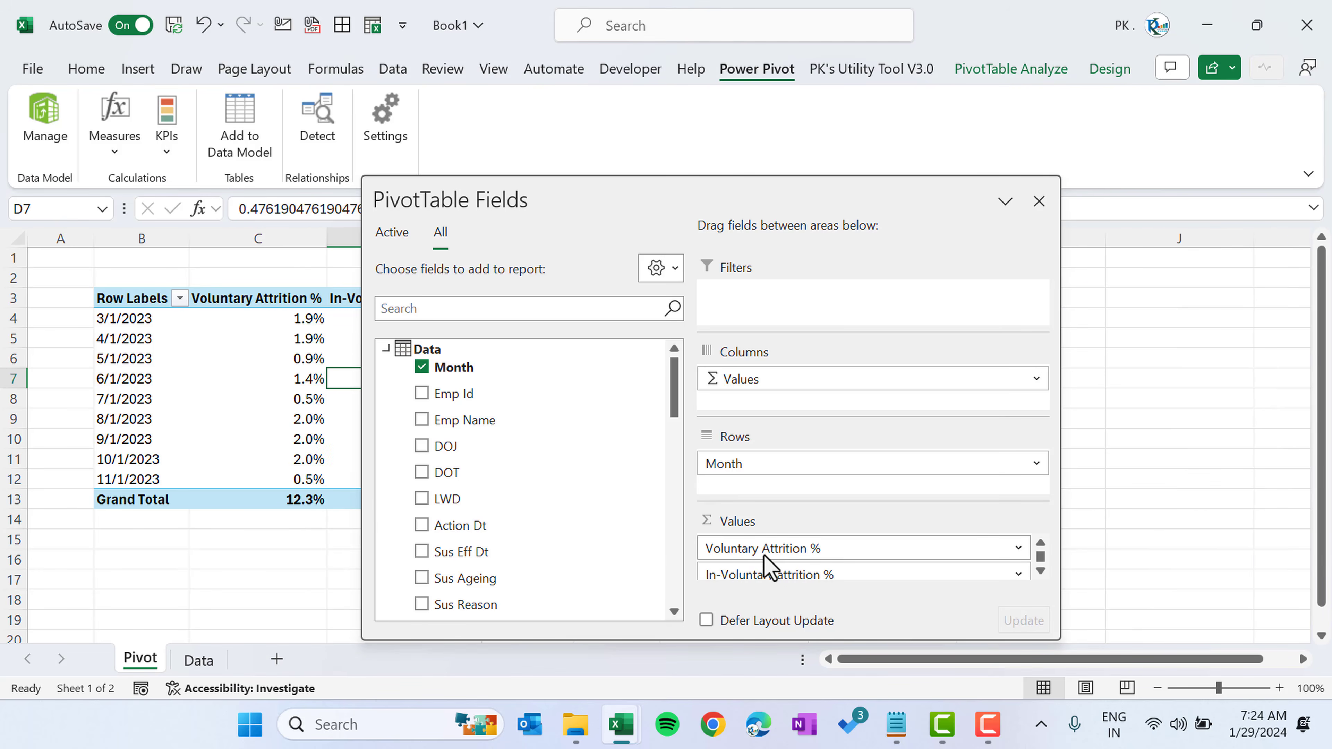
left_click_drag(839, 555, 634, 595)
left_click_drag(785, 552, 637, 545)
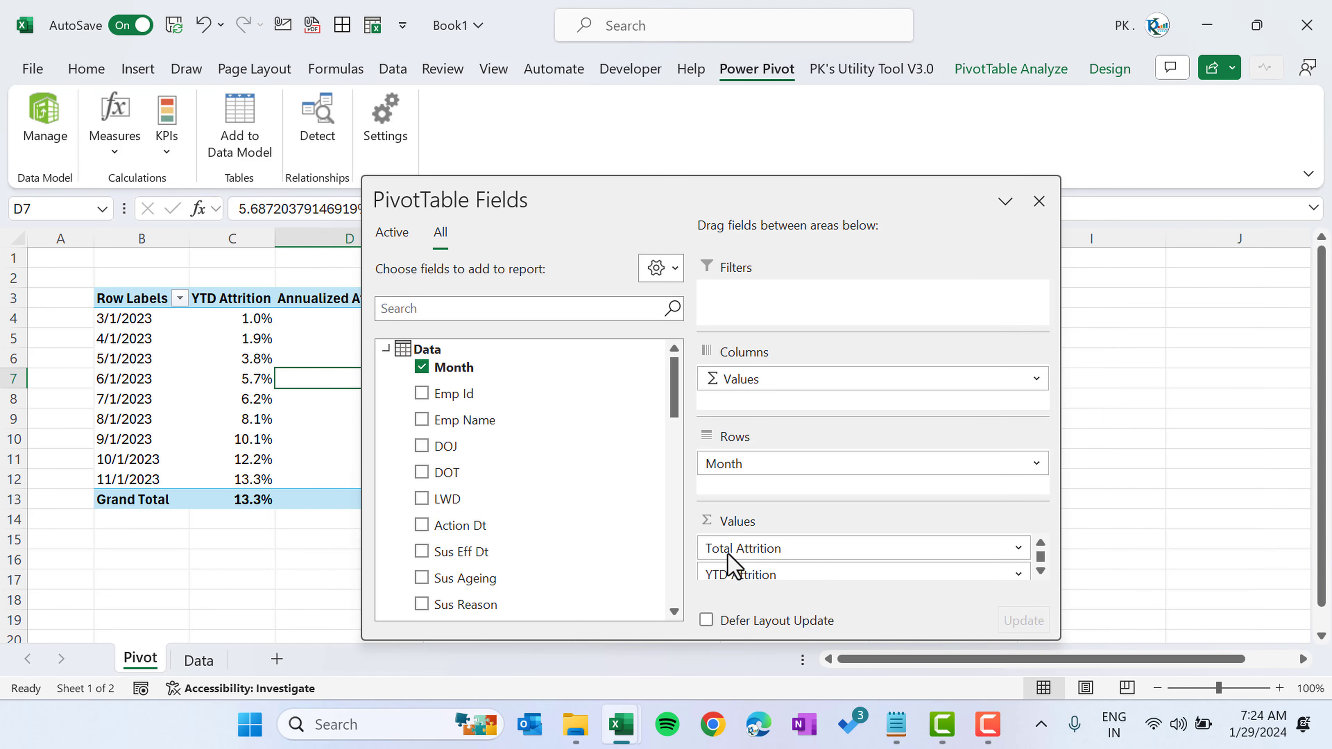
left_click_drag(745, 550, 651, 556)
left_click_drag(817, 560, 540, 501)
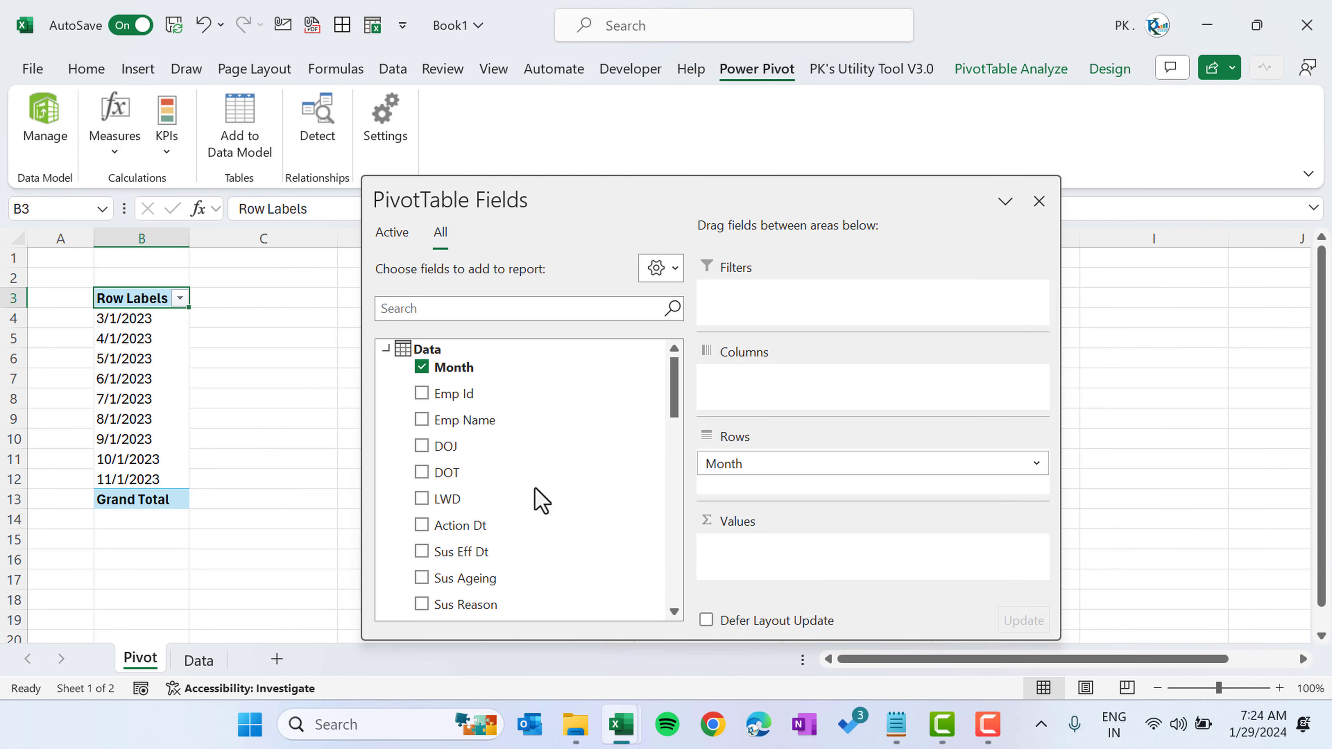
- Add Voluntary count and Involuntary Count as values, remove Month, and place the Values field in the rows
left_click_drag(679, 388, 672, 584)
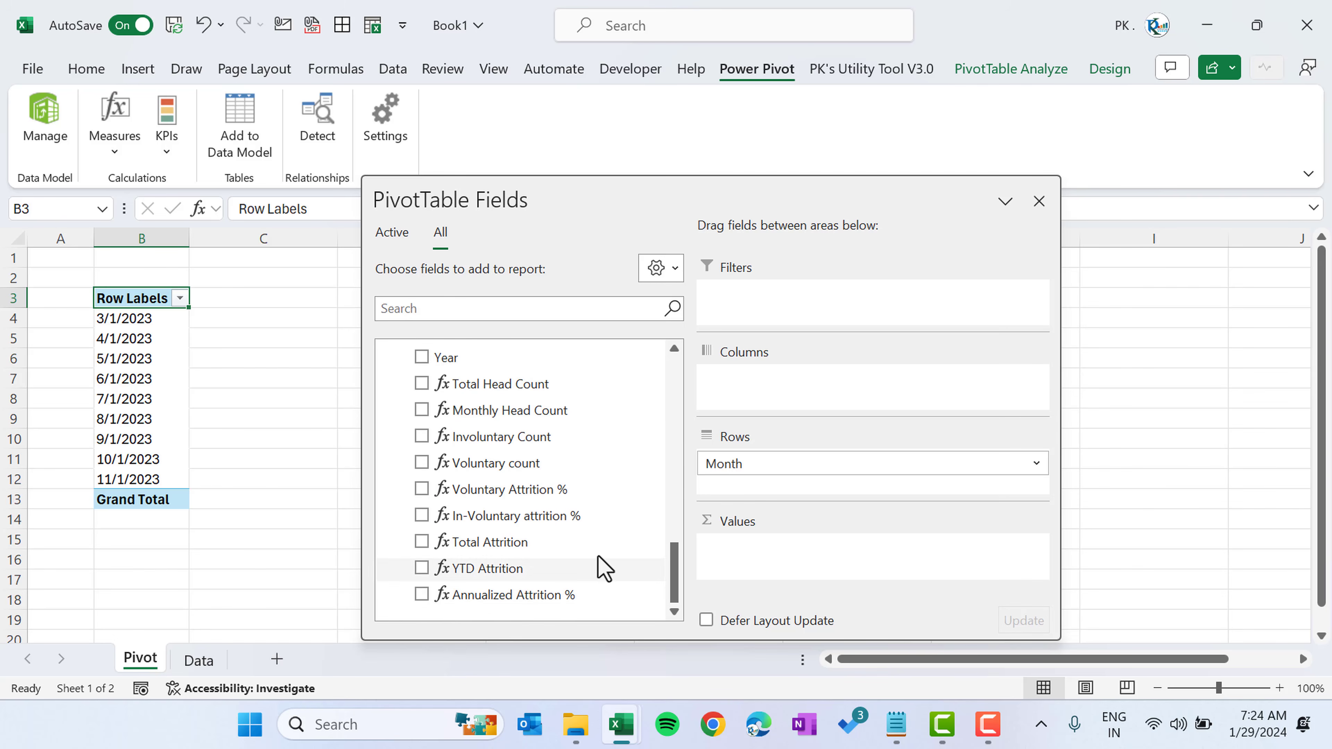
left_click_drag(490, 464, 829, 564)
left_click_drag(498, 436, 834, 564)
left_click_drag(782, 463, 571, 456)
left_click_drag(805, 384, 802, 464)
left_click(1037, 210)
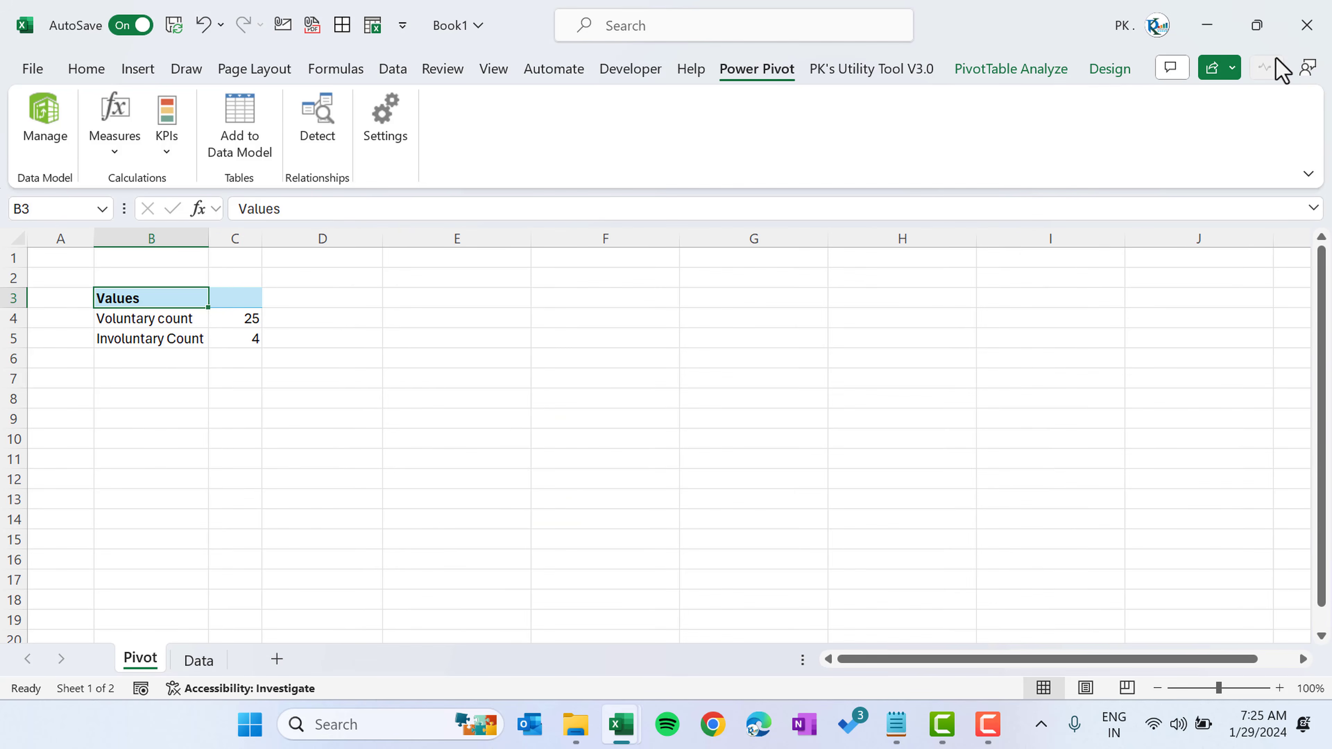
- Apply the orange Medium style to the PivotTable and hide the gridlines on the Pivot sheet
left_click(1109, 71)
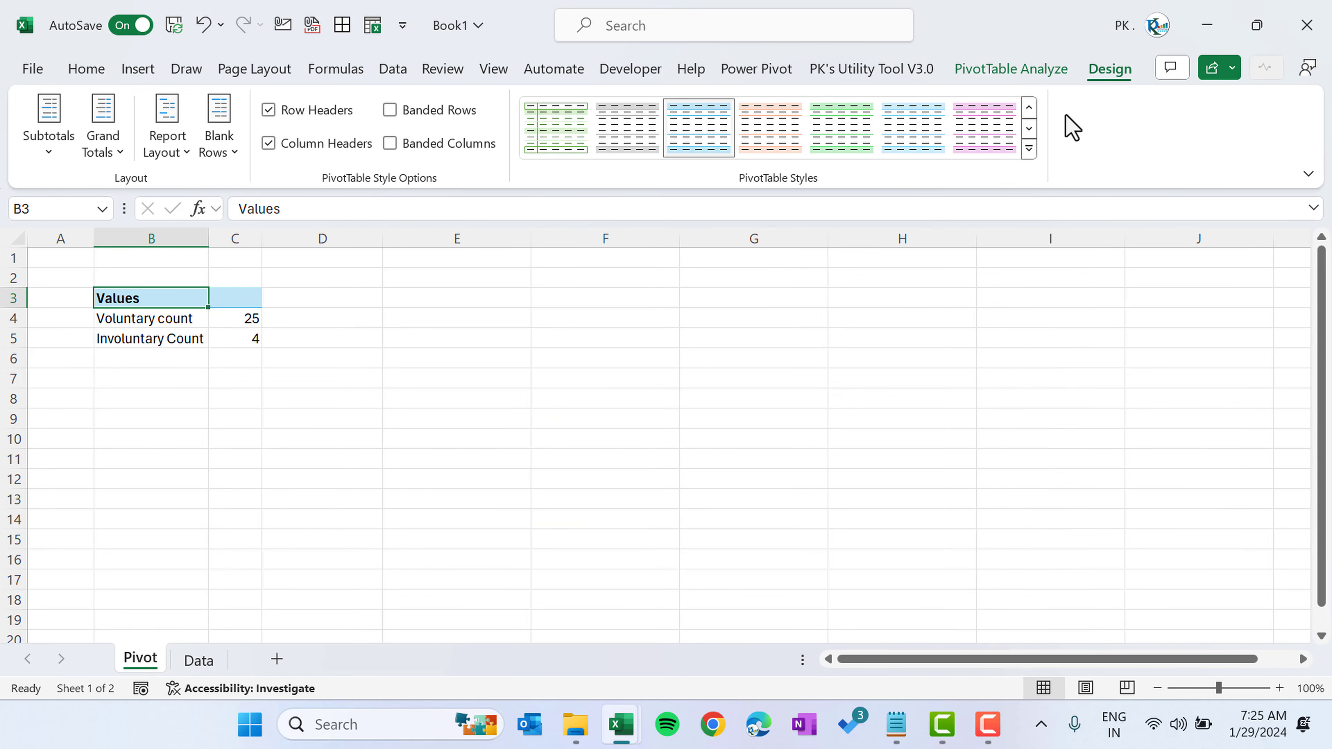
left_click(1029, 150)
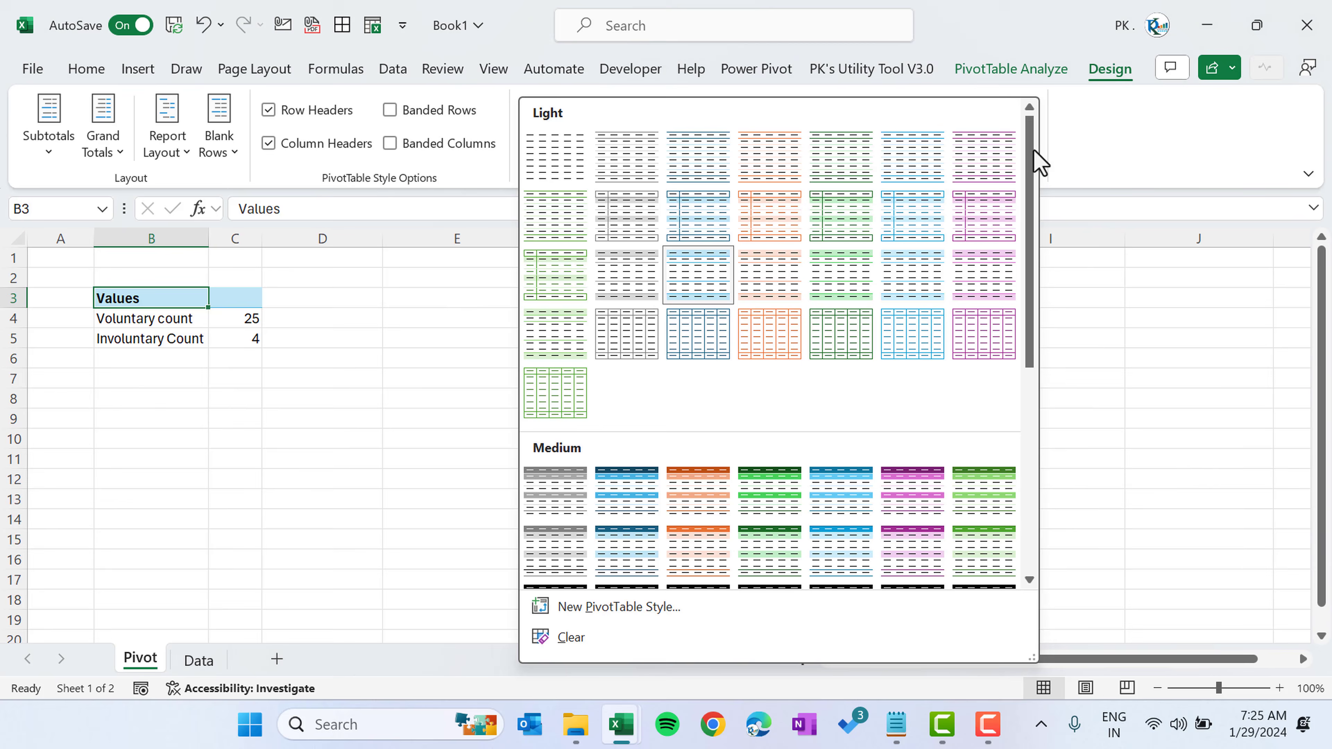
left_click(696, 493)
left_click(505, 393)
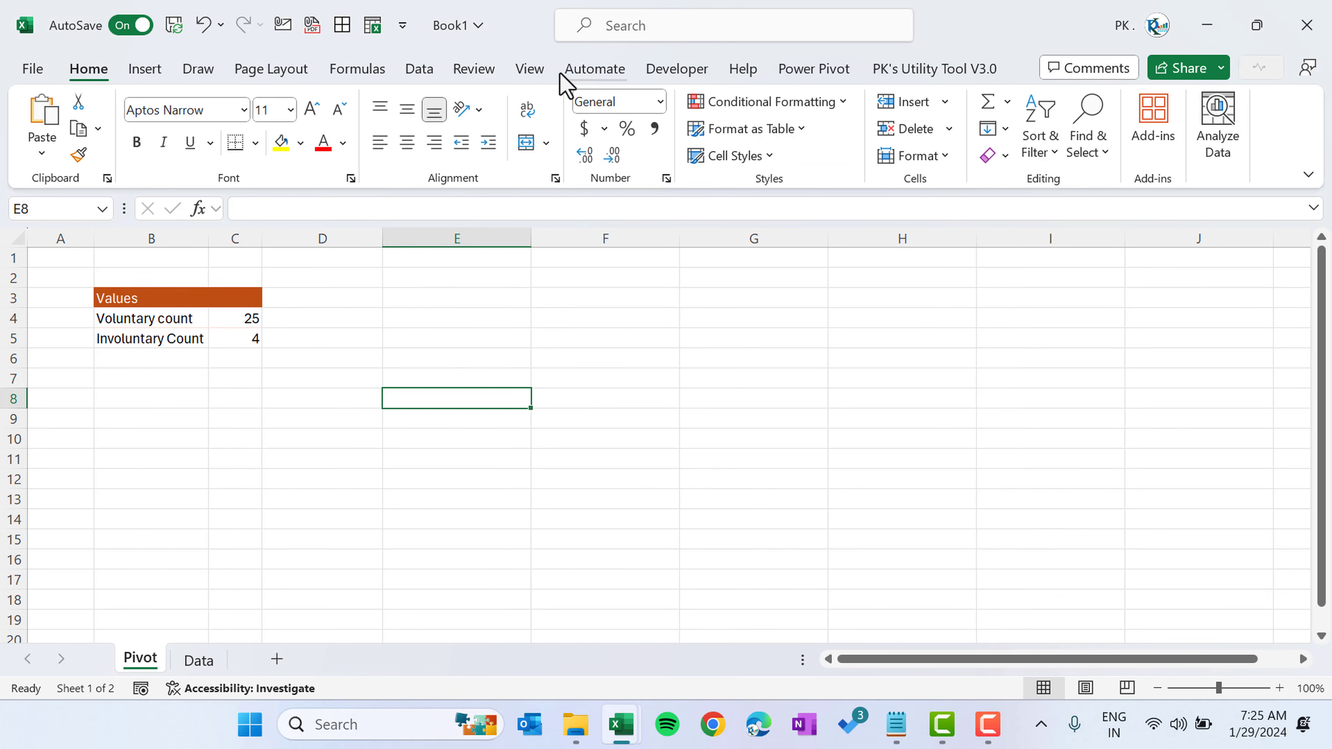
left_click(545, 71)
left_click(645, 129)
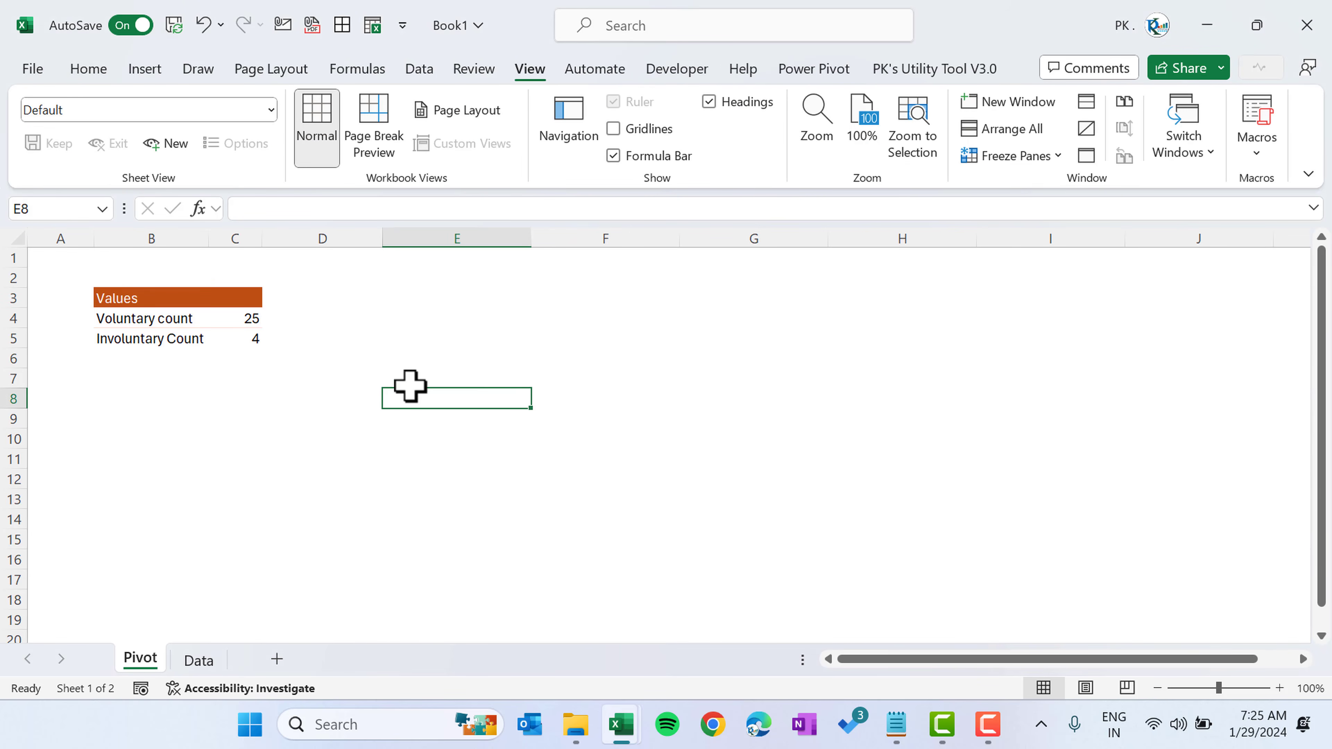
- Copy the leaver-count PivotTable and paste the duplicate at cell E3
left_click(135, 297)
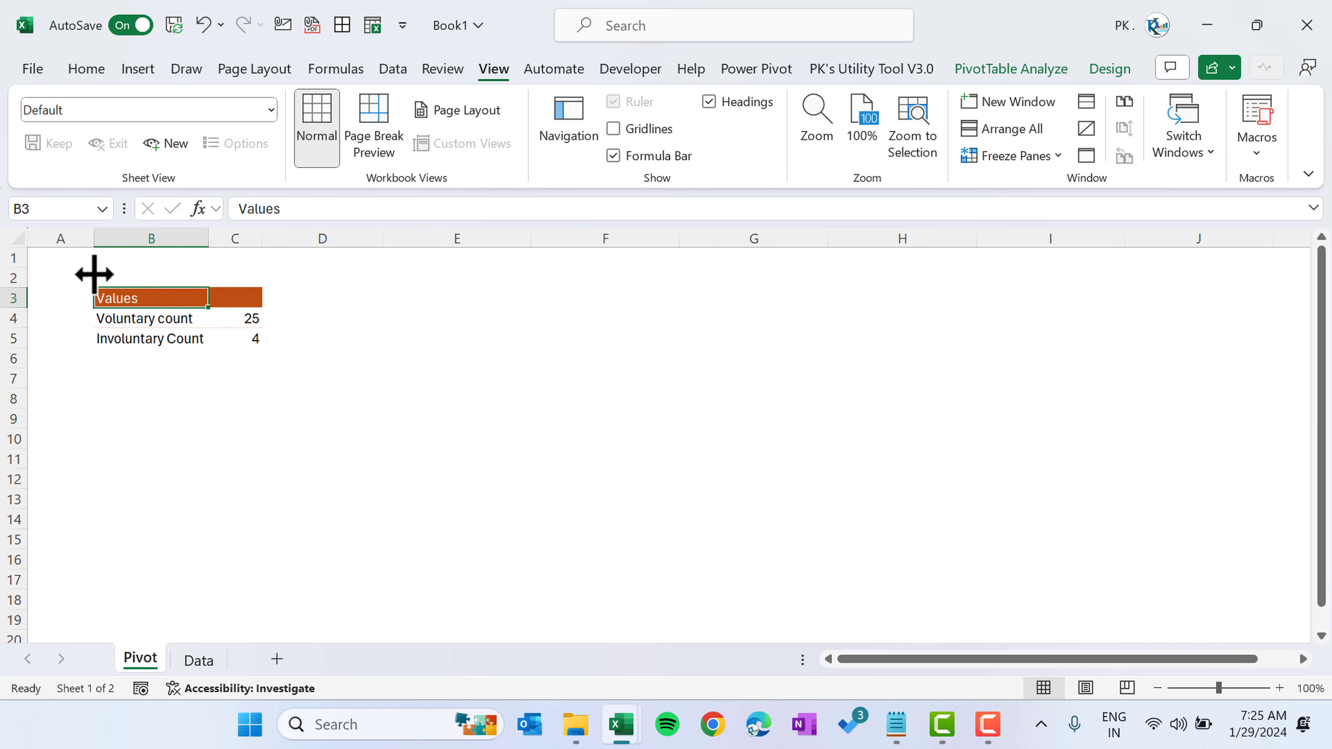
left_click_drag(105, 298, 229, 336)
key("ctrl+c")
left_click(467, 295)
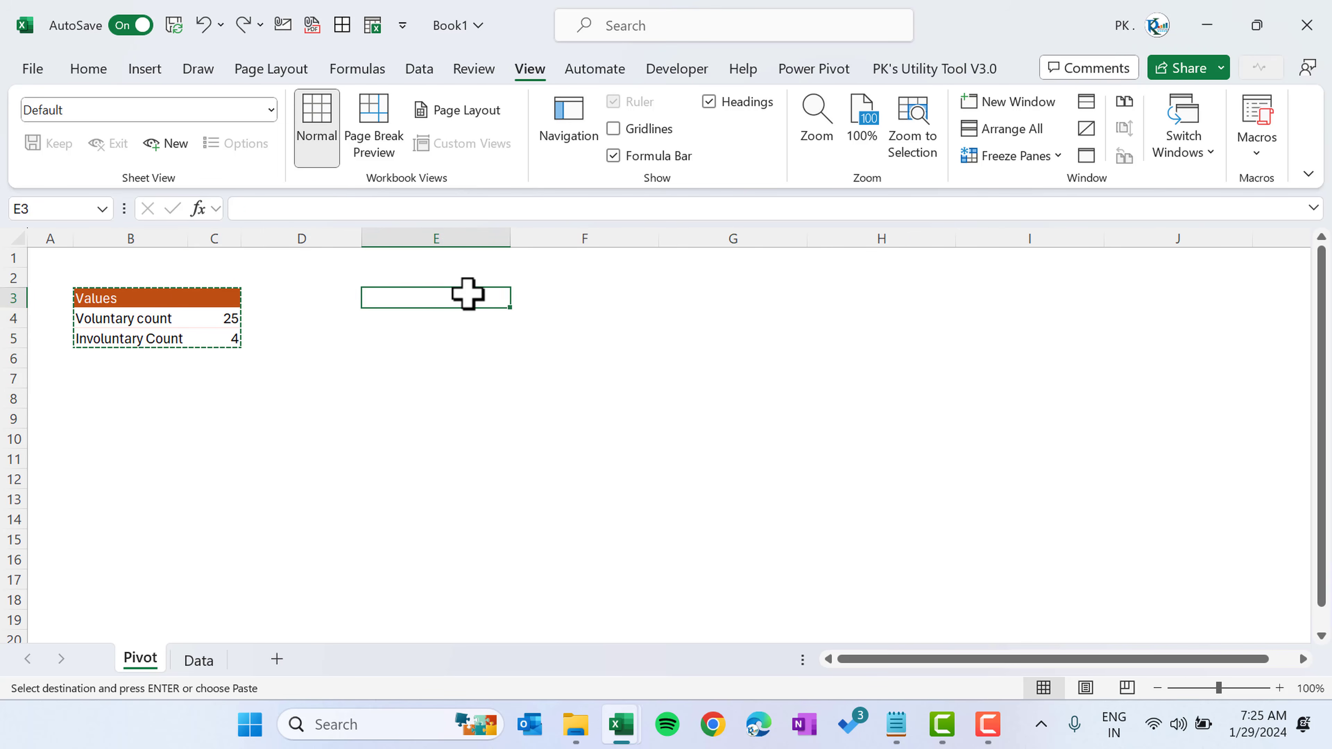
key("ctrl+v")
key("Escape")
- In the PivotTable at E3, replace Voluntary count and Involuntary Count with the Total Attrition measure
right_click(441, 318)
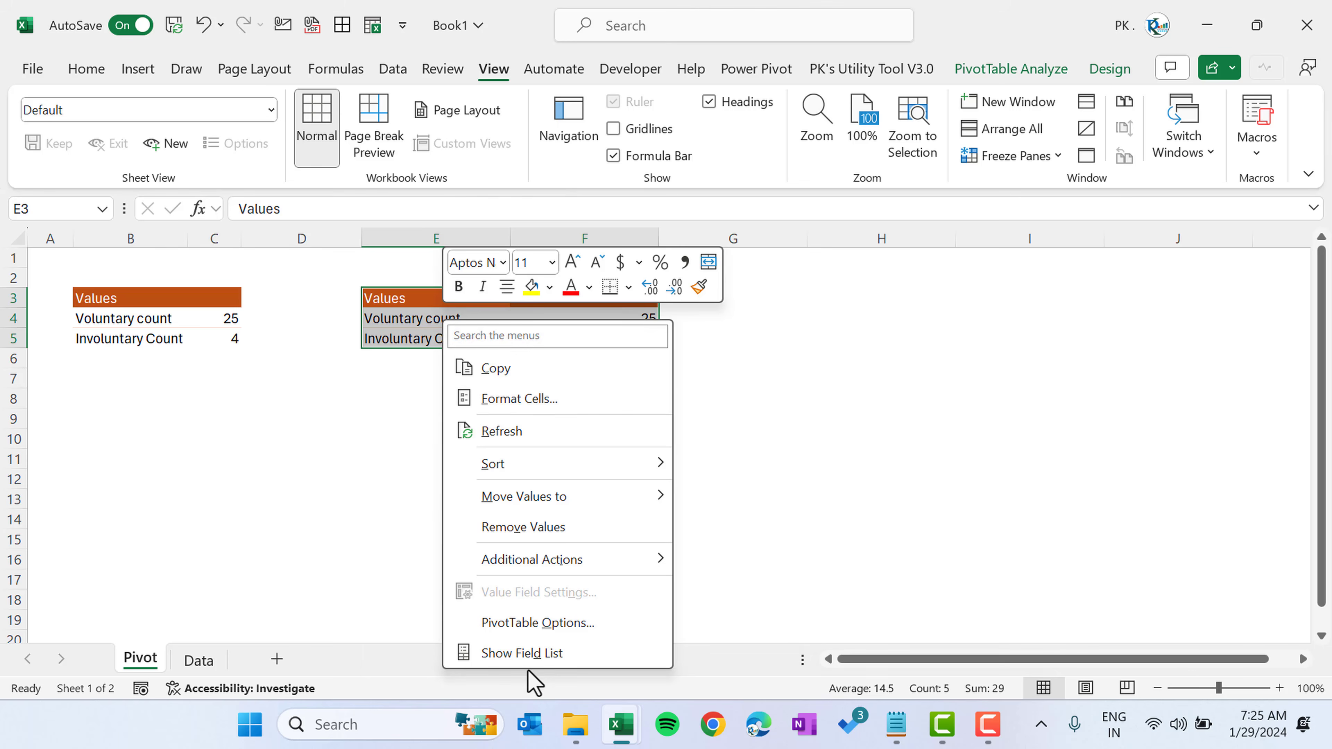
left_click(532, 652)
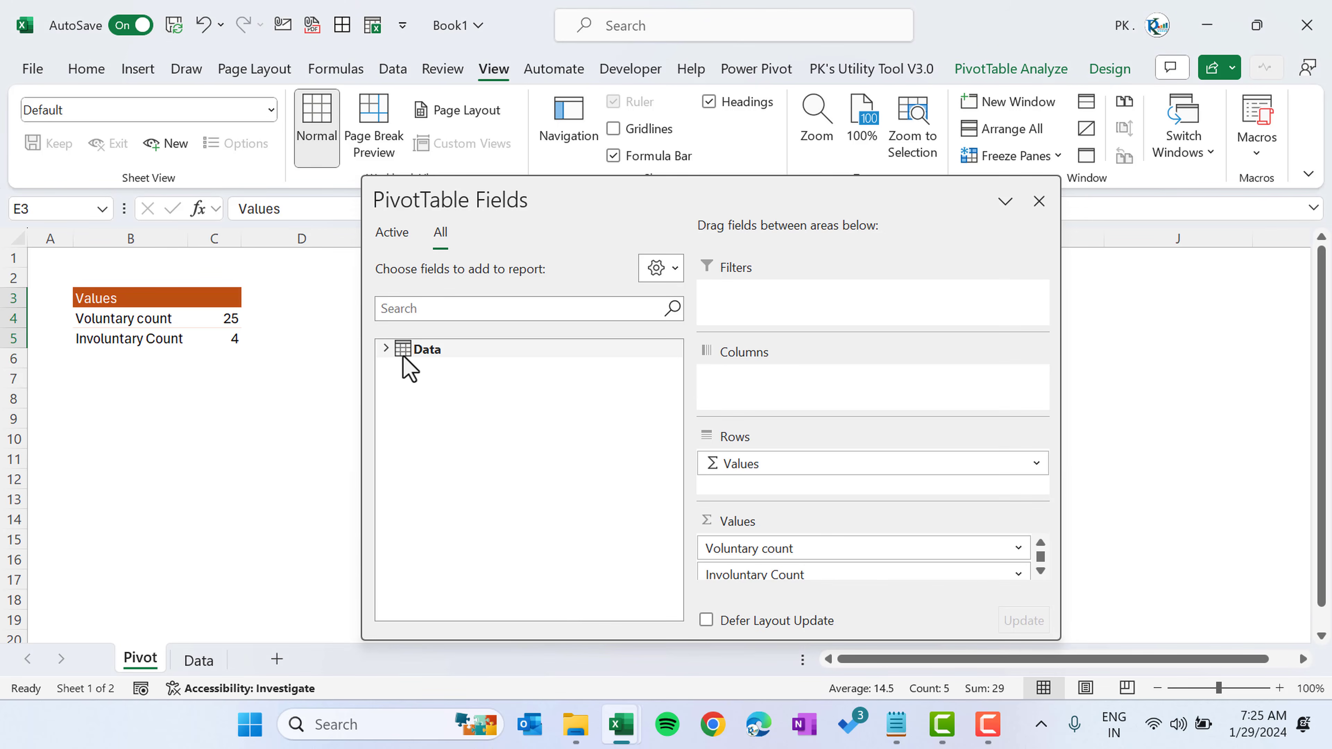
left_click(399, 350)
left_click_drag(676, 365, 682, 592)
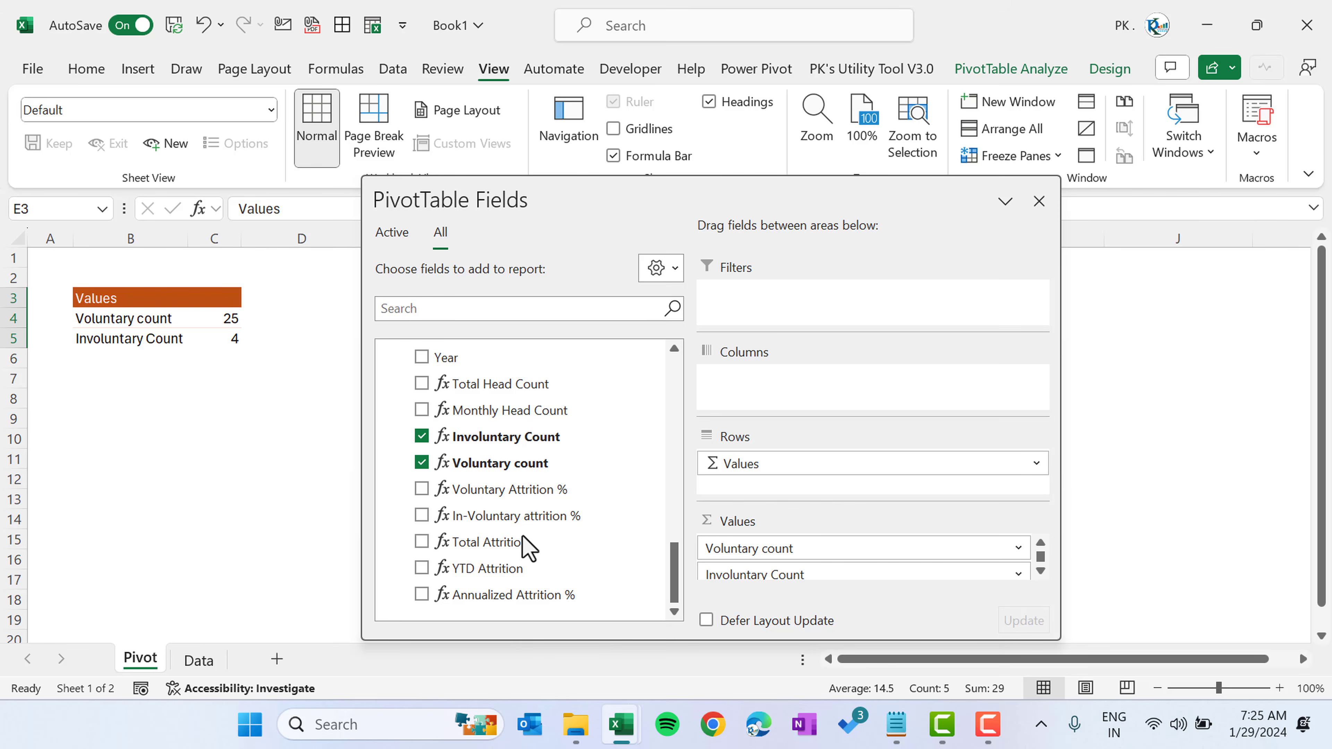
left_click_drag(509, 551, 829, 593)
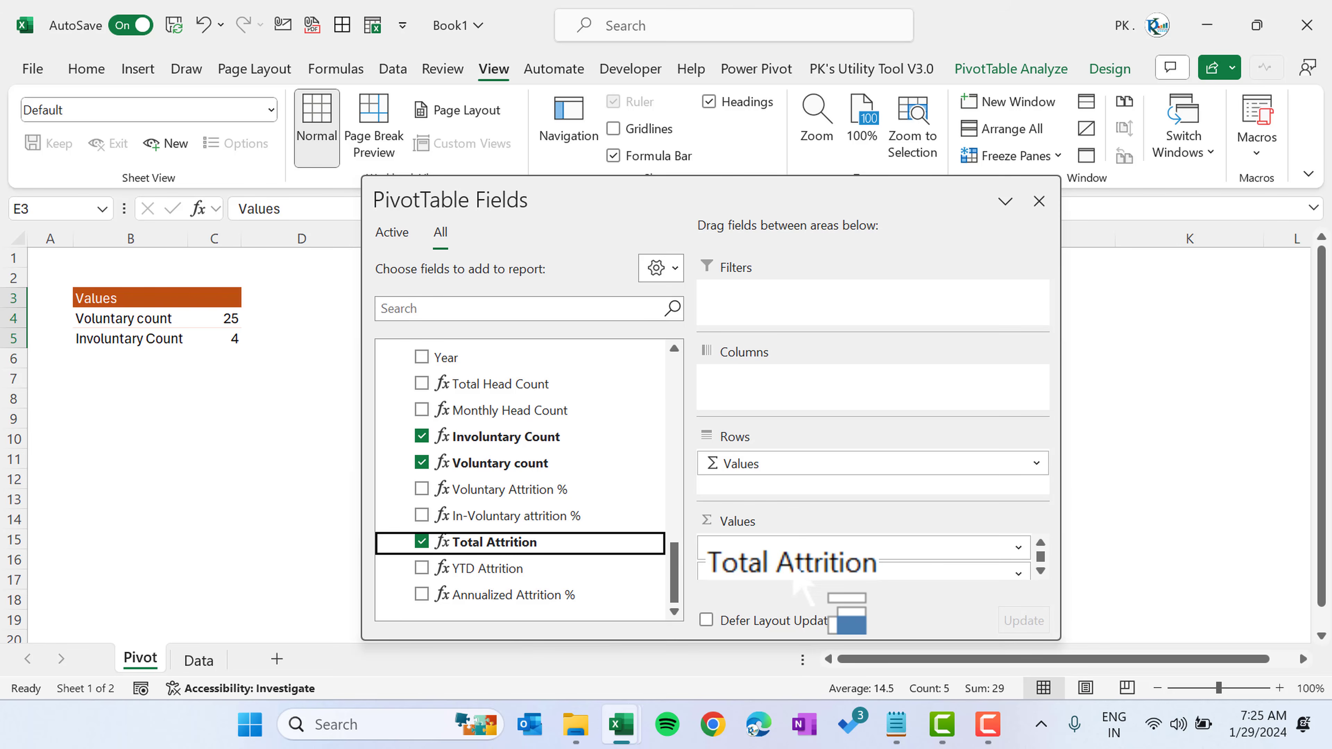
left_click_drag(796, 551, 654, 591)
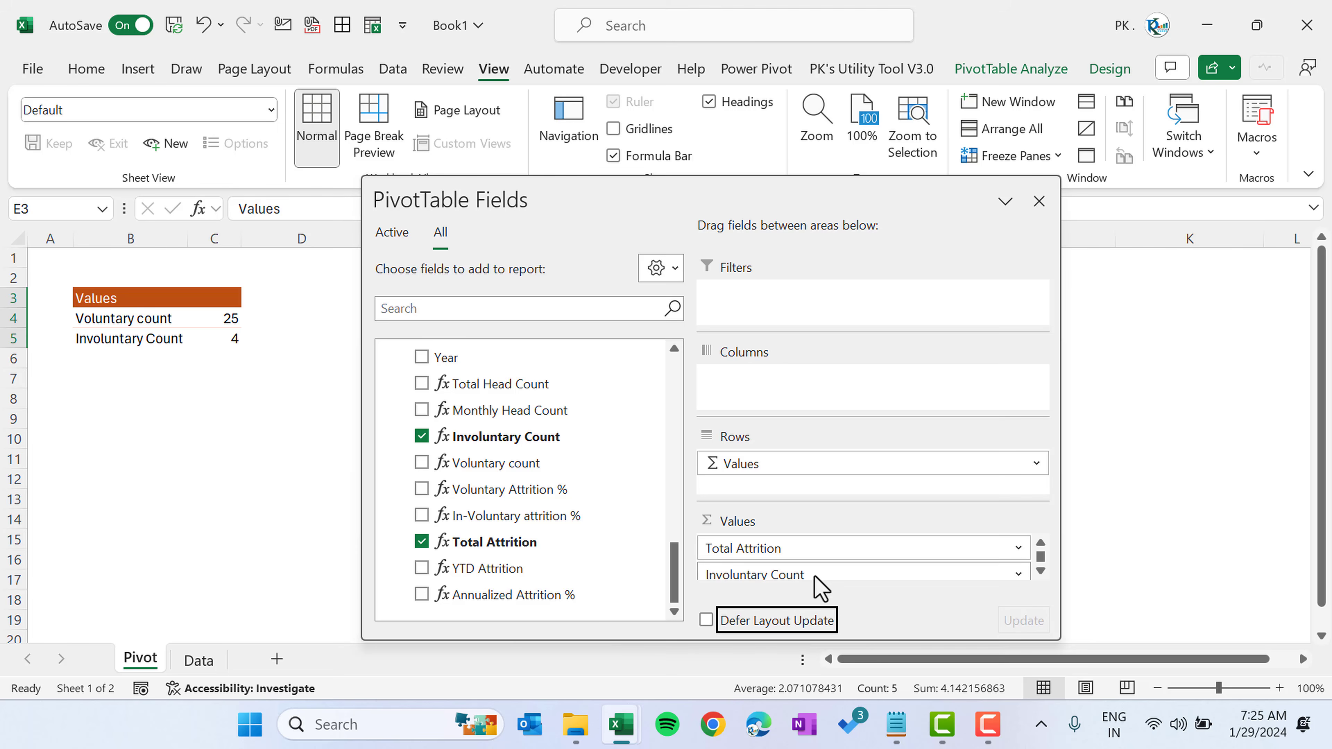
left_click_drag(818, 574, 642, 614)
left_click(1039, 202)
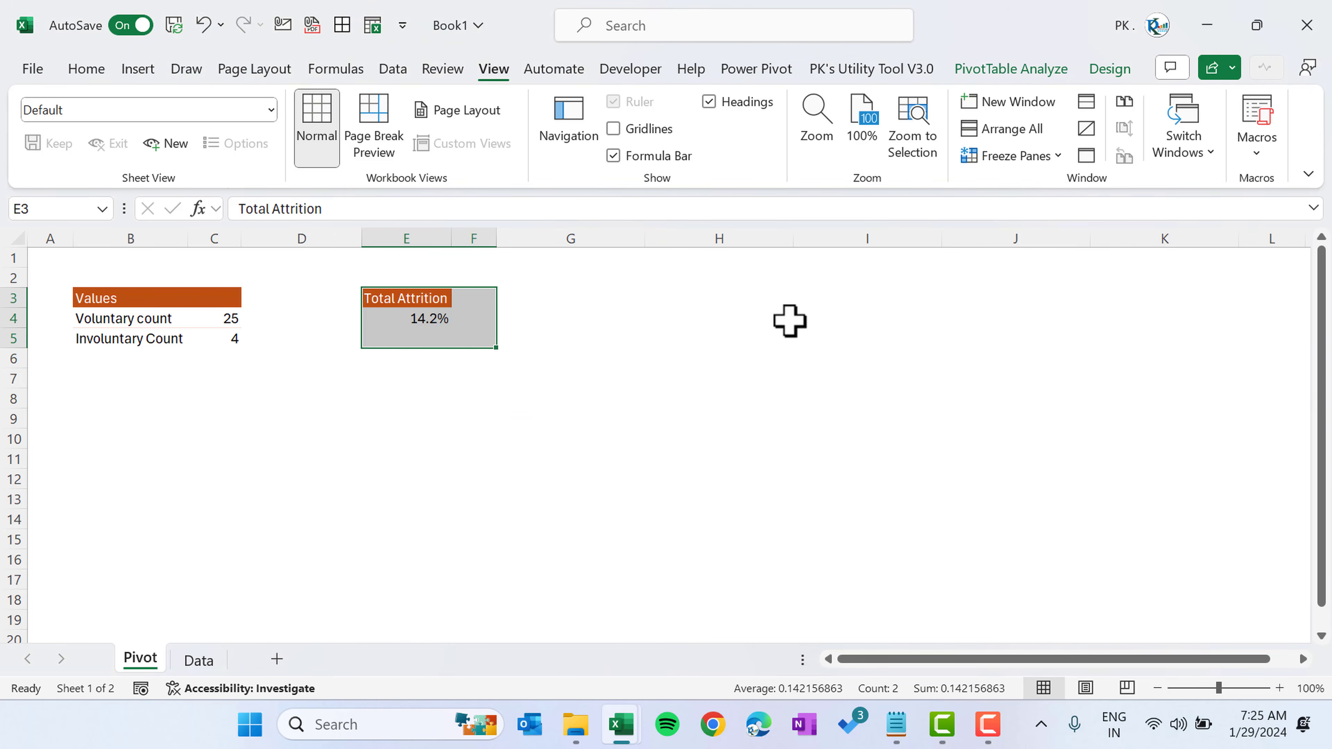
- Copy the Total Attrition PivotTable and paste the duplicate at cell J3
left_click(421, 317)
key("Up")
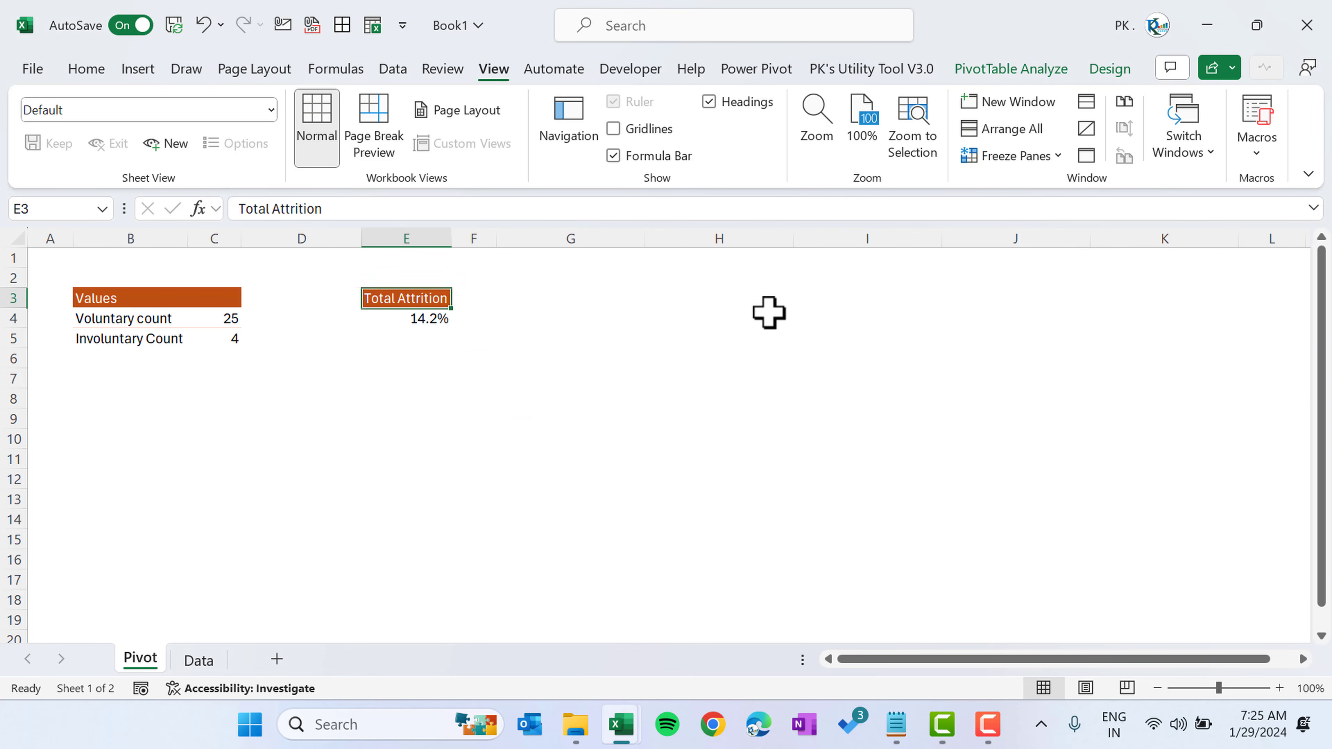
key("shift+Down")
key("Right")
key("Right")
key("Right")
key("Right")
key("Right")
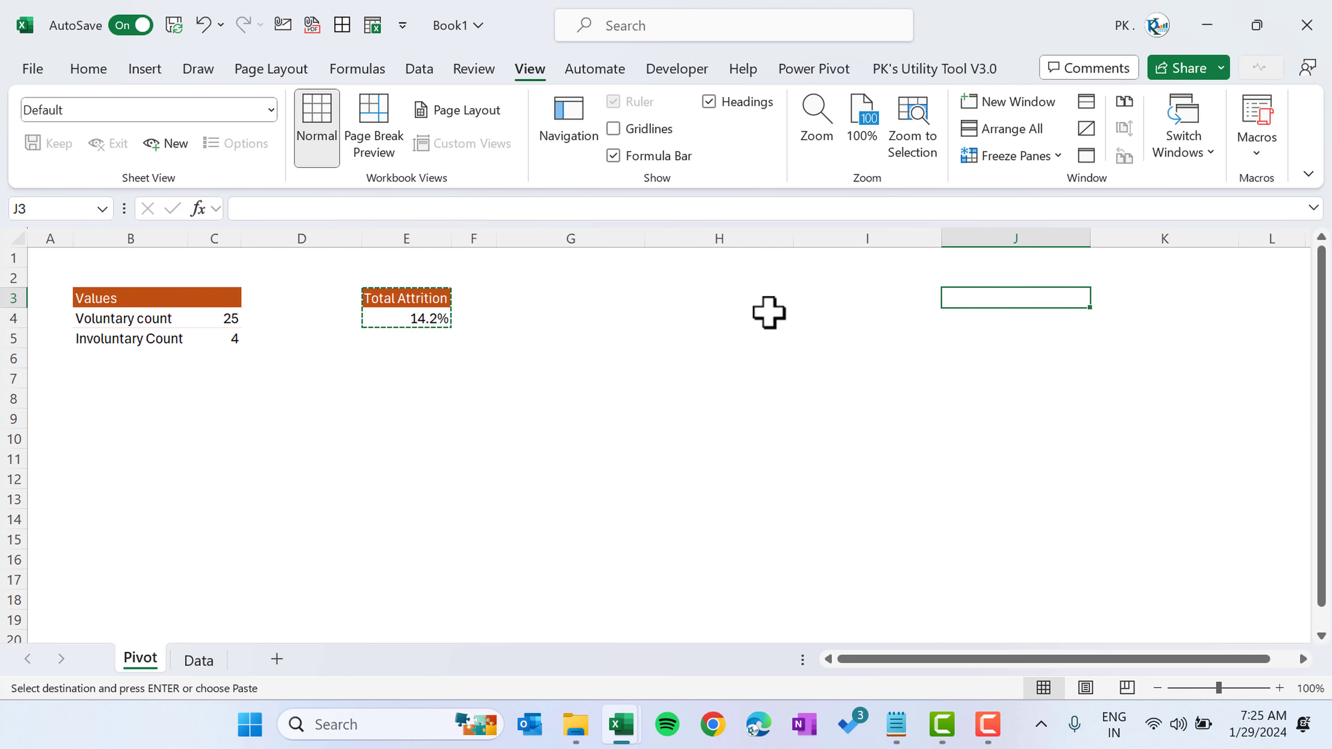
key("ctrl+v")
key("Escape")
- Narrow the empty columns F to I between the two attrition PivotTables
left_click_drag(857, 241, 476, 230)
left_click_drag(942, 239, 841, 250)
left_click(805, 357)
- In the PivotTable at J3, replace Total Attrition with the YTD Attrition measure
left_click(721, 304)
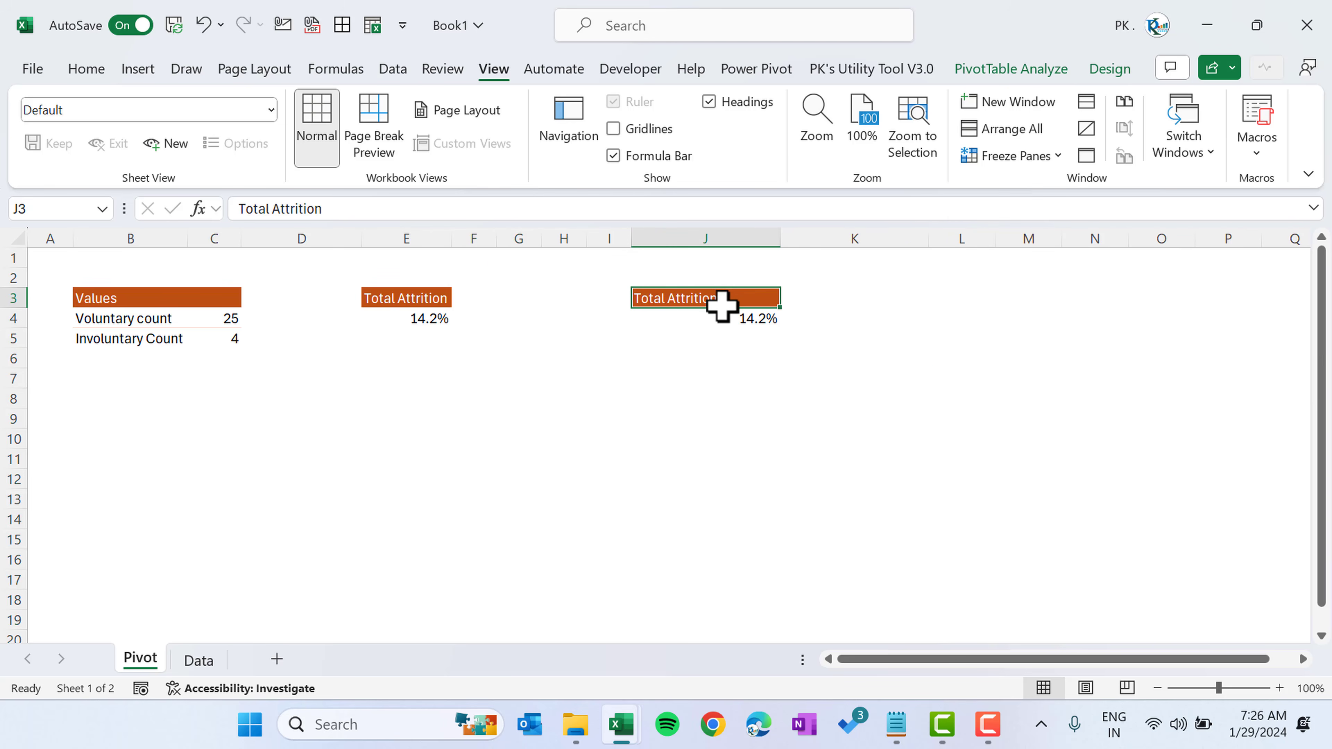
right_click(759, 317)
left_click(836, 681)
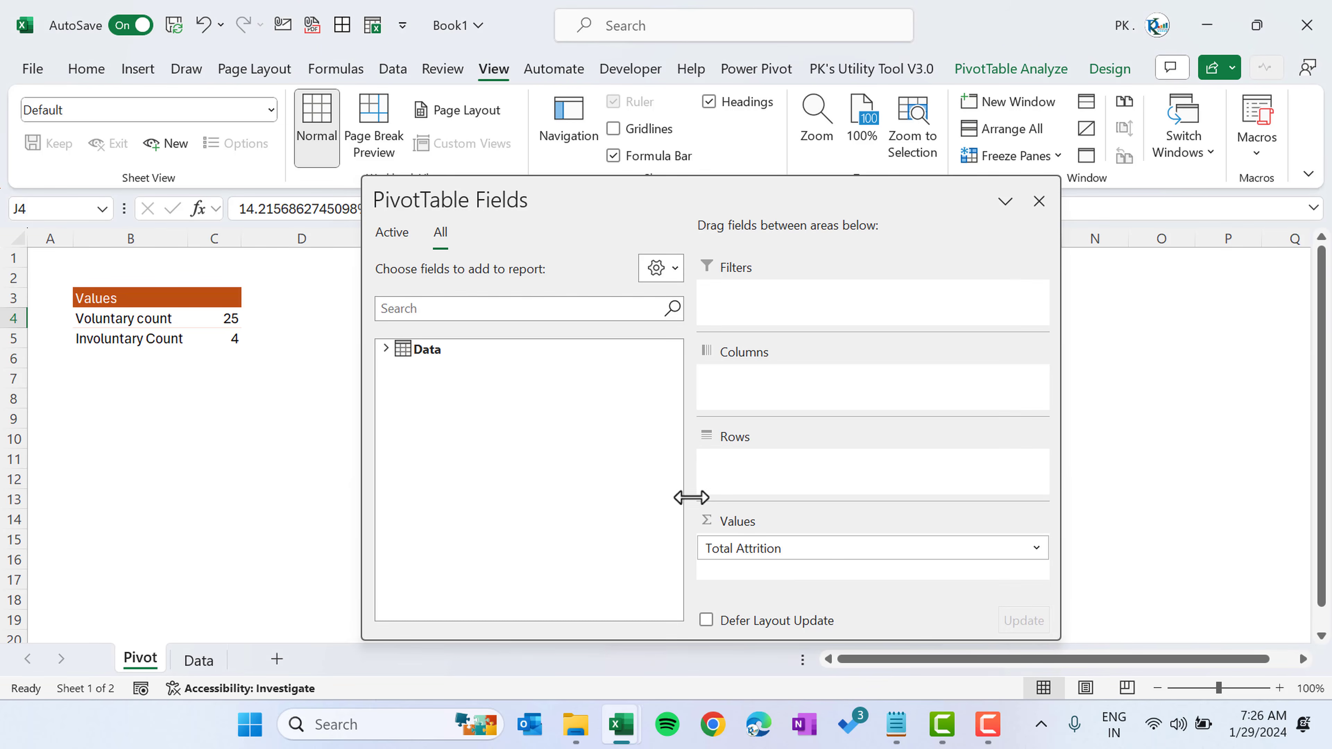
left_click(437, 309)
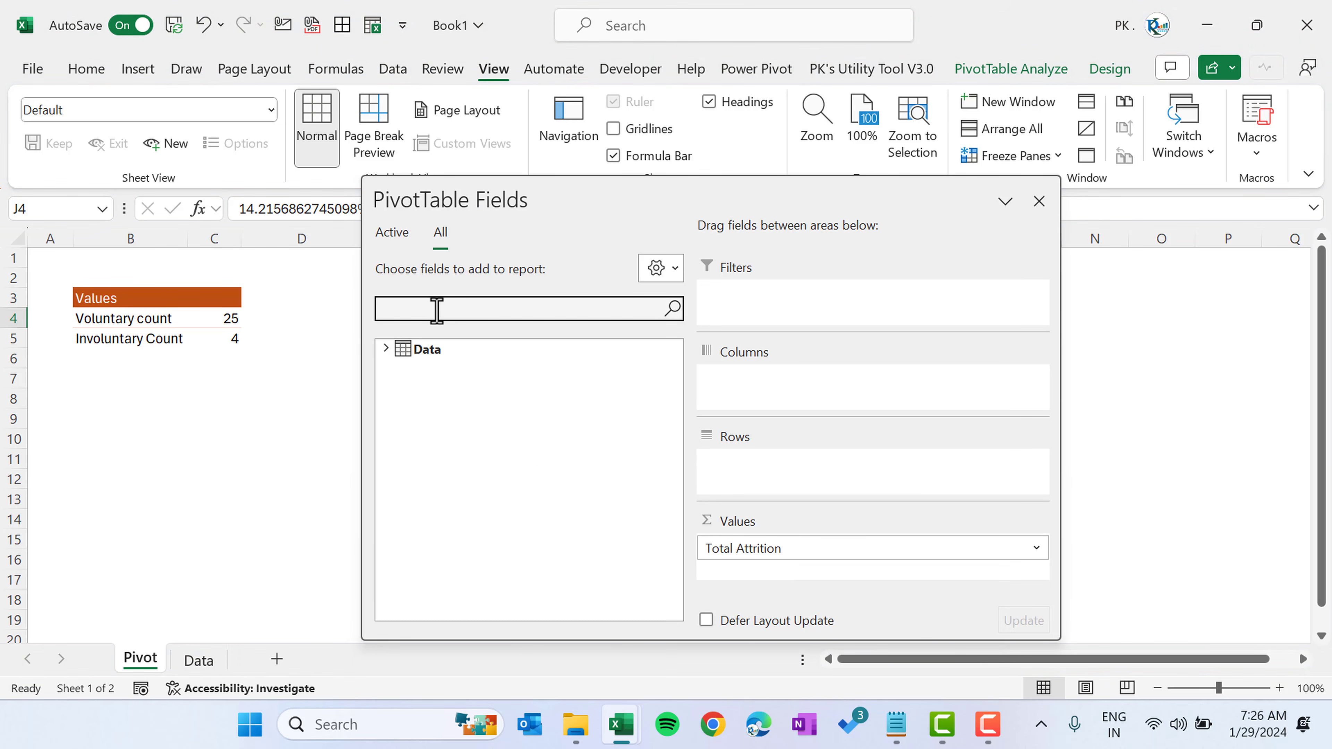
type("yt")
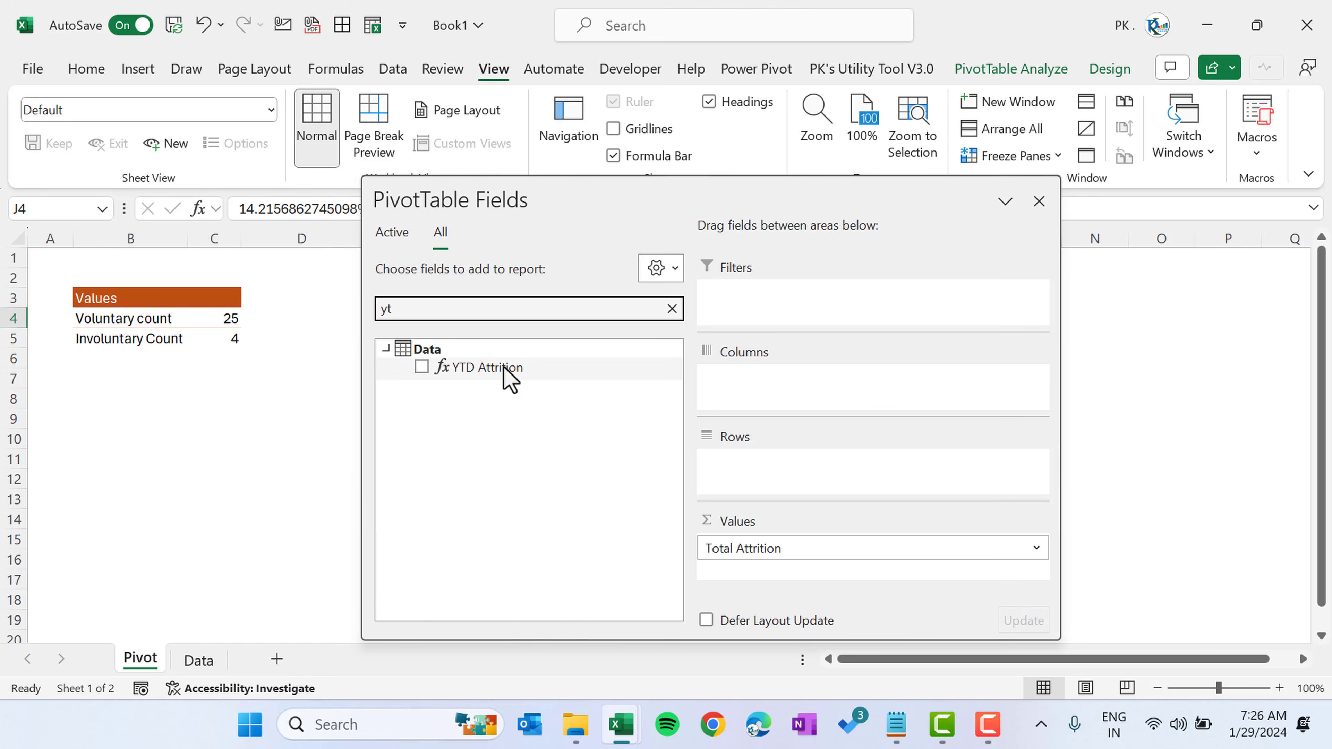
left_click_drag(502, 369, 605, 540)
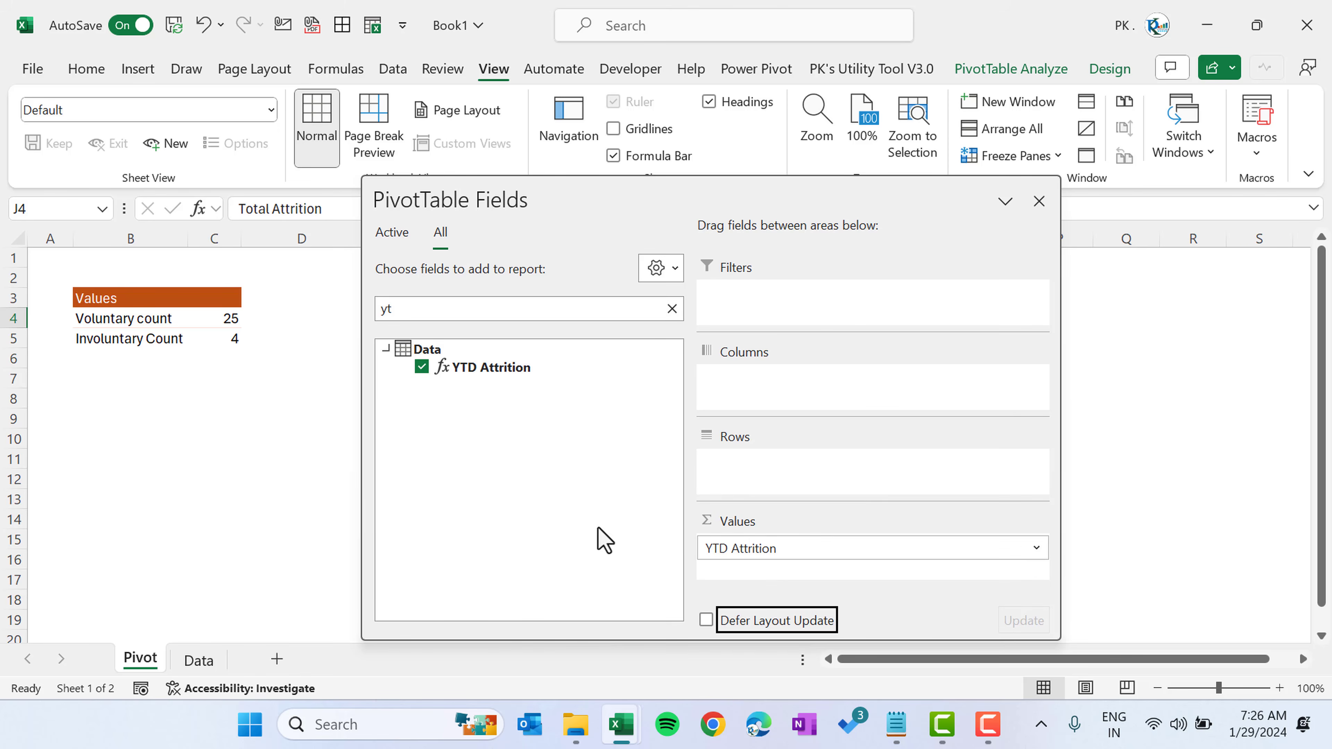
left_click(1039, 201)
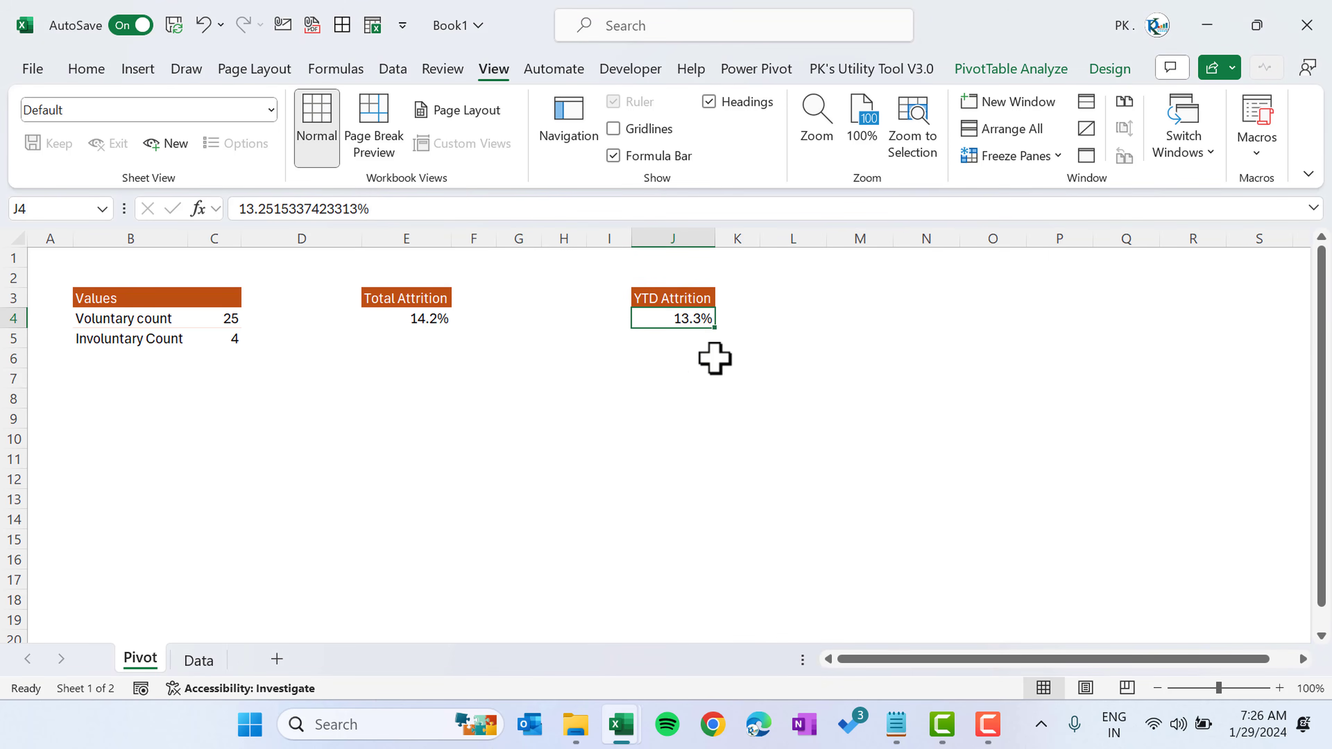
- Copy the YTD Attrition PivotTable and paste the duplicate at cell N3
left_click(677, 293)
key("shift+Down")
key("ctrl+c")
key("Right")
key("Right")
key("Right")
key("Right")
key("Right")
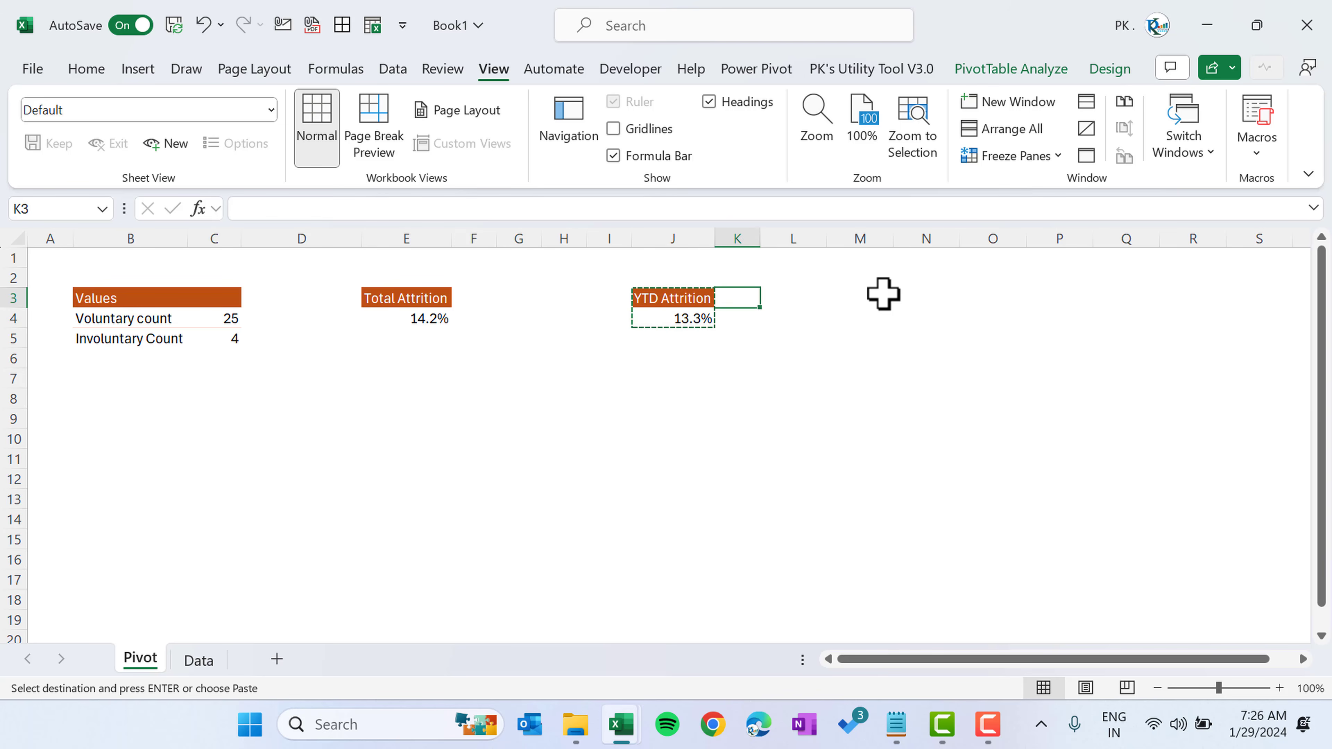
key("Left")
key("ctrl+v")
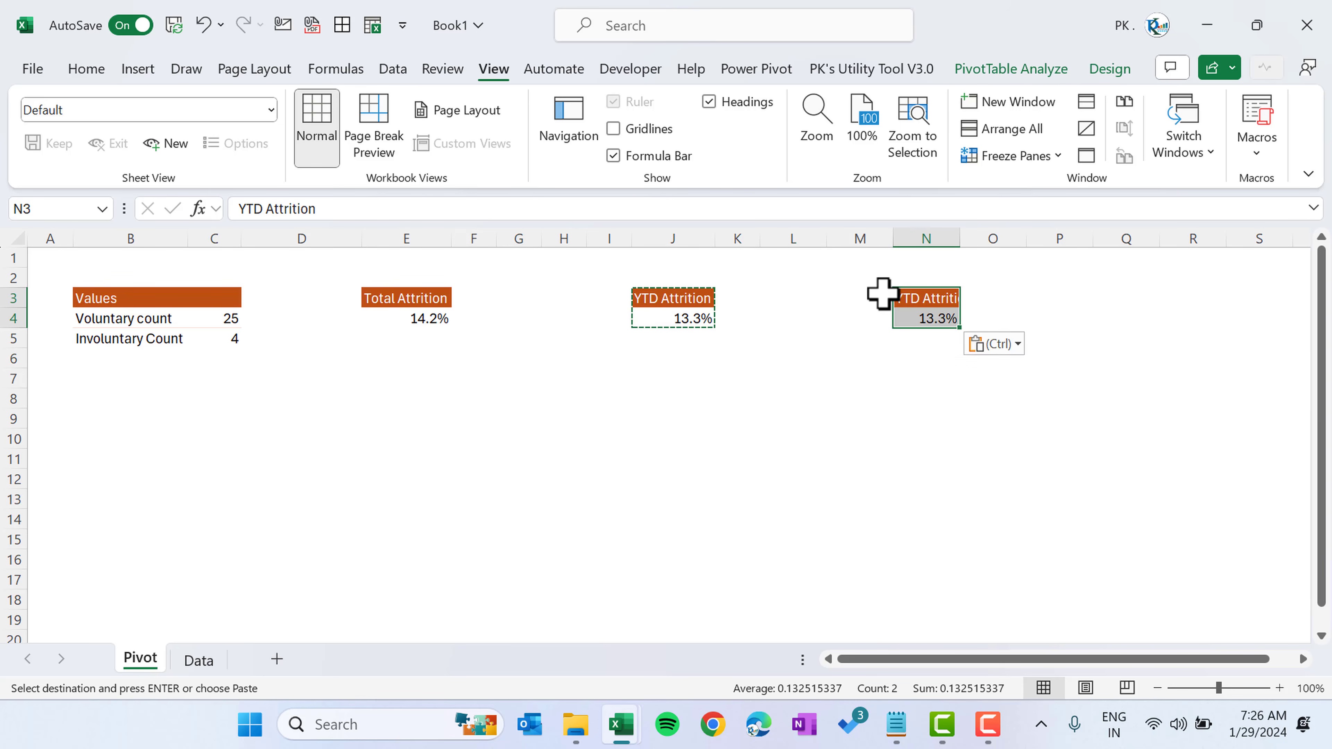
key("Escape")
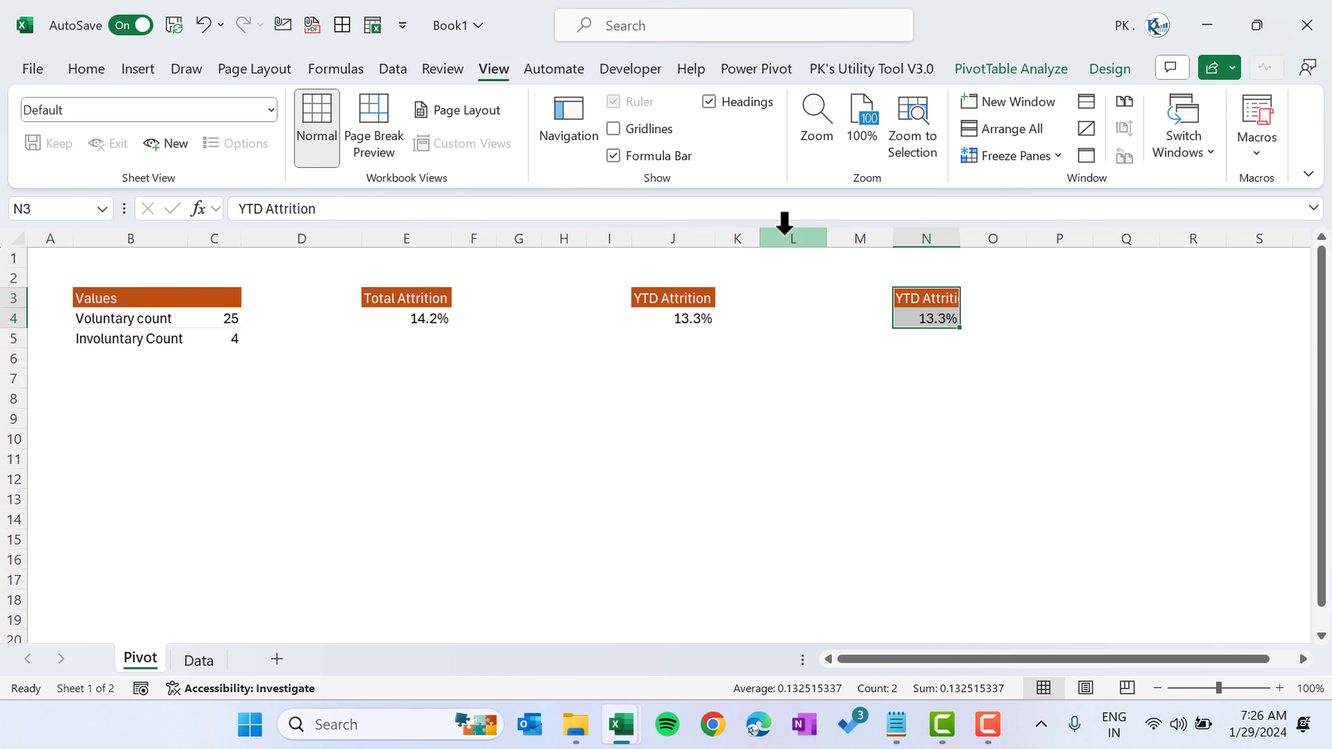
- Narrow the empty columns L and M and fit column N's width to its contents
left_click_drag(785, 223, 878, 239)
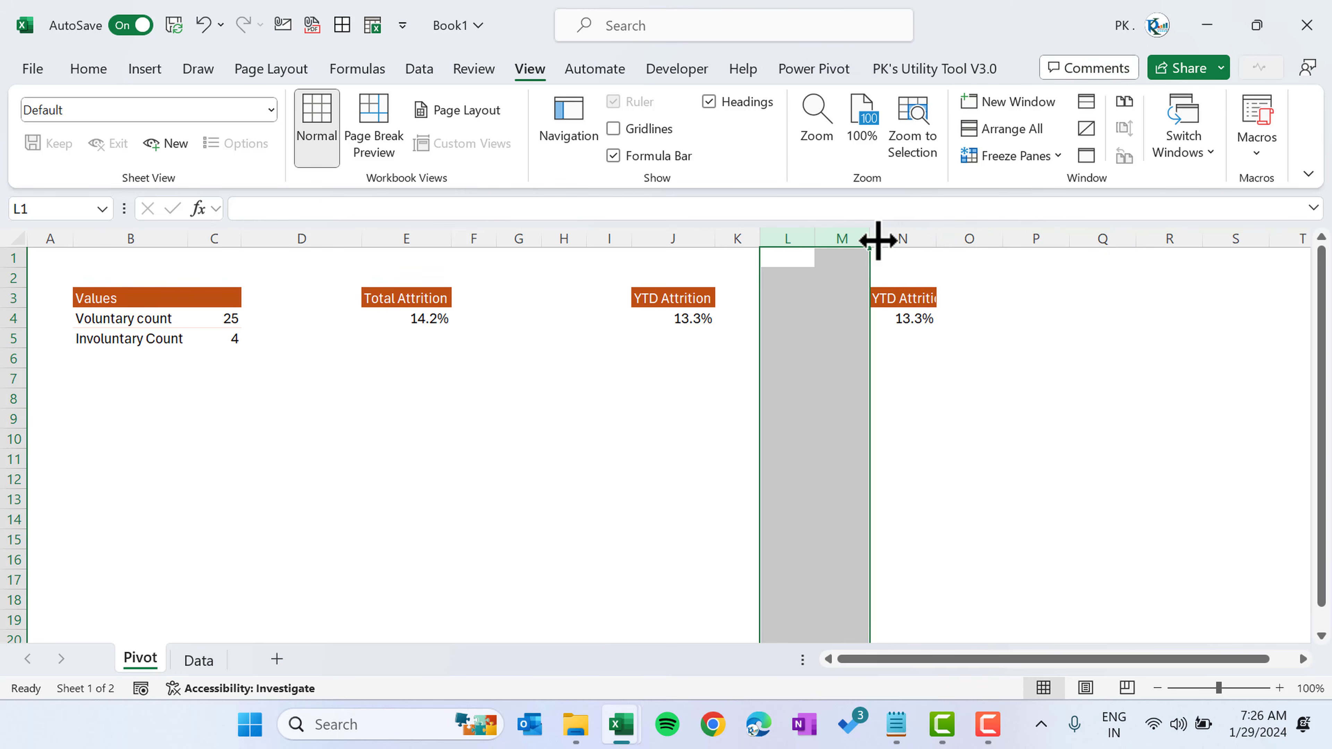
right_click(909, 319)
key("Escape")
double_click(937, 238)
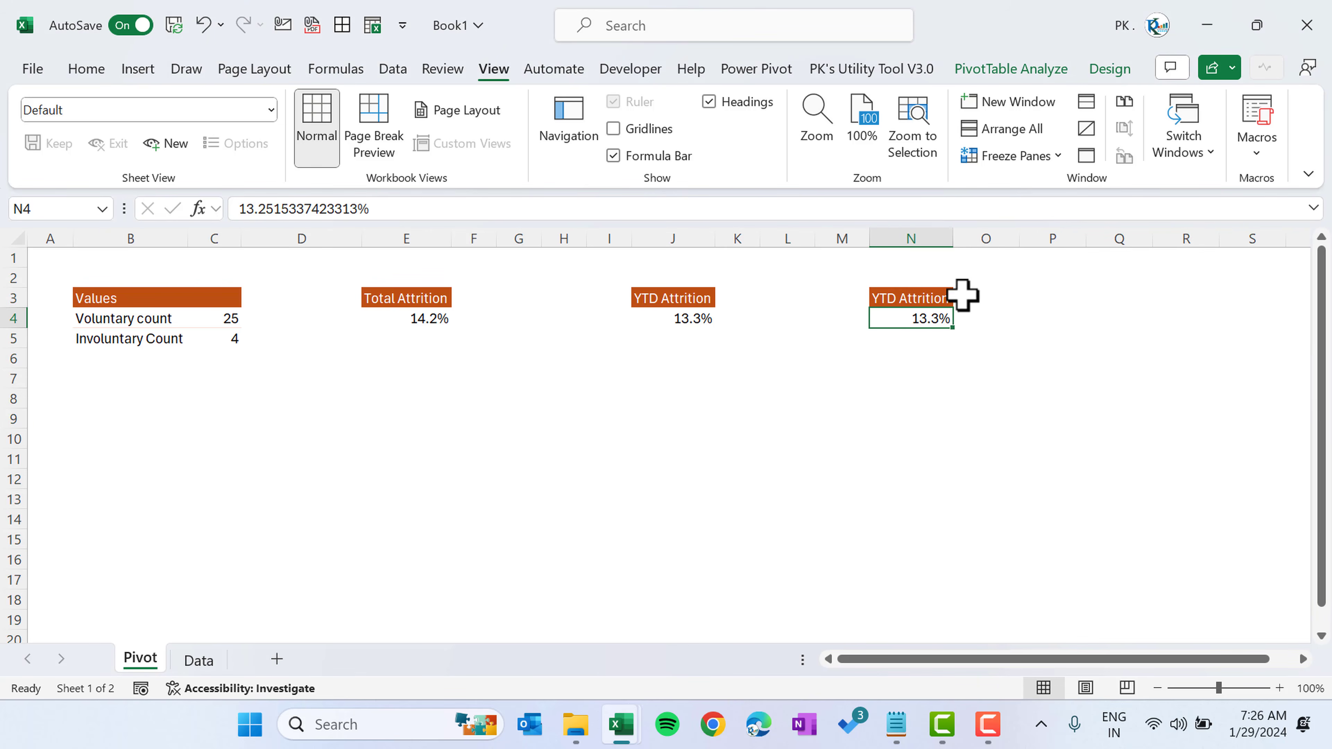
- In the PivotTable at N3, replace YTD Attrition with the Annualized Attrition % measure
right_click(919, 315)
left_click(1027, 681)
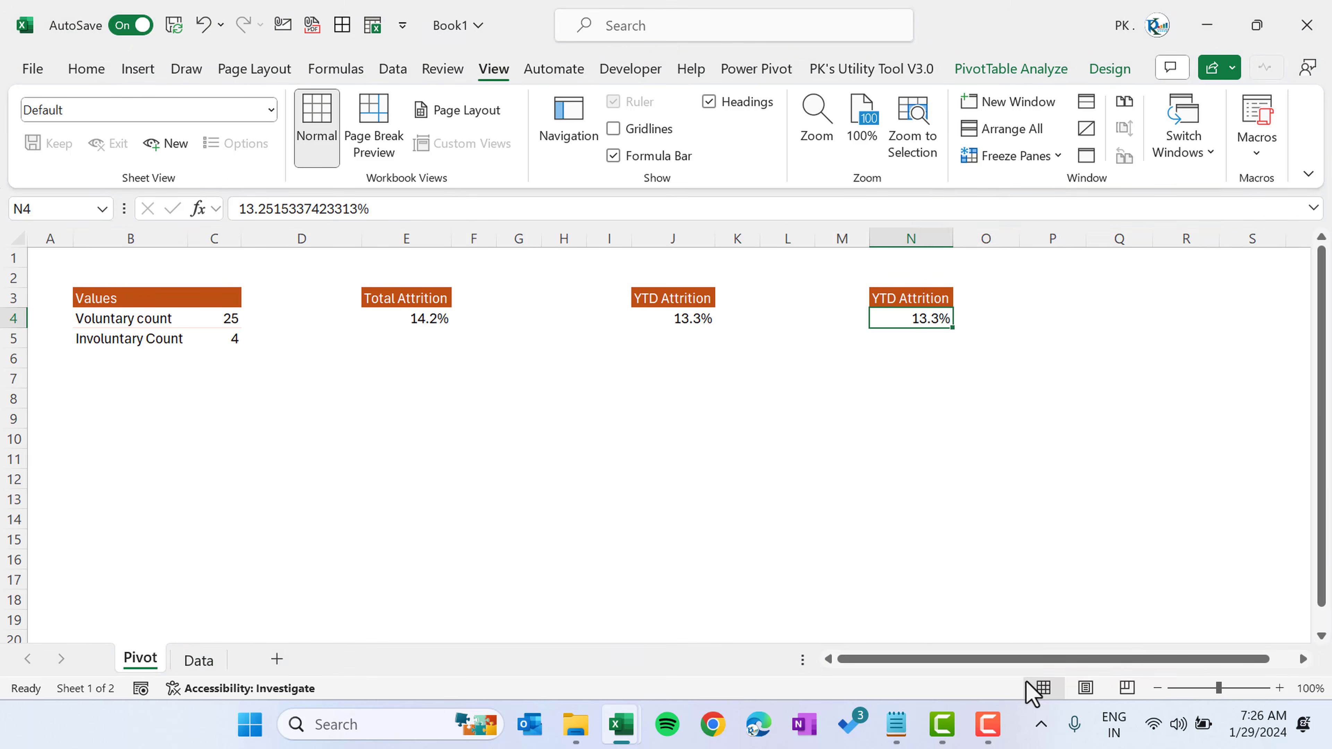
left_click(433, 311)
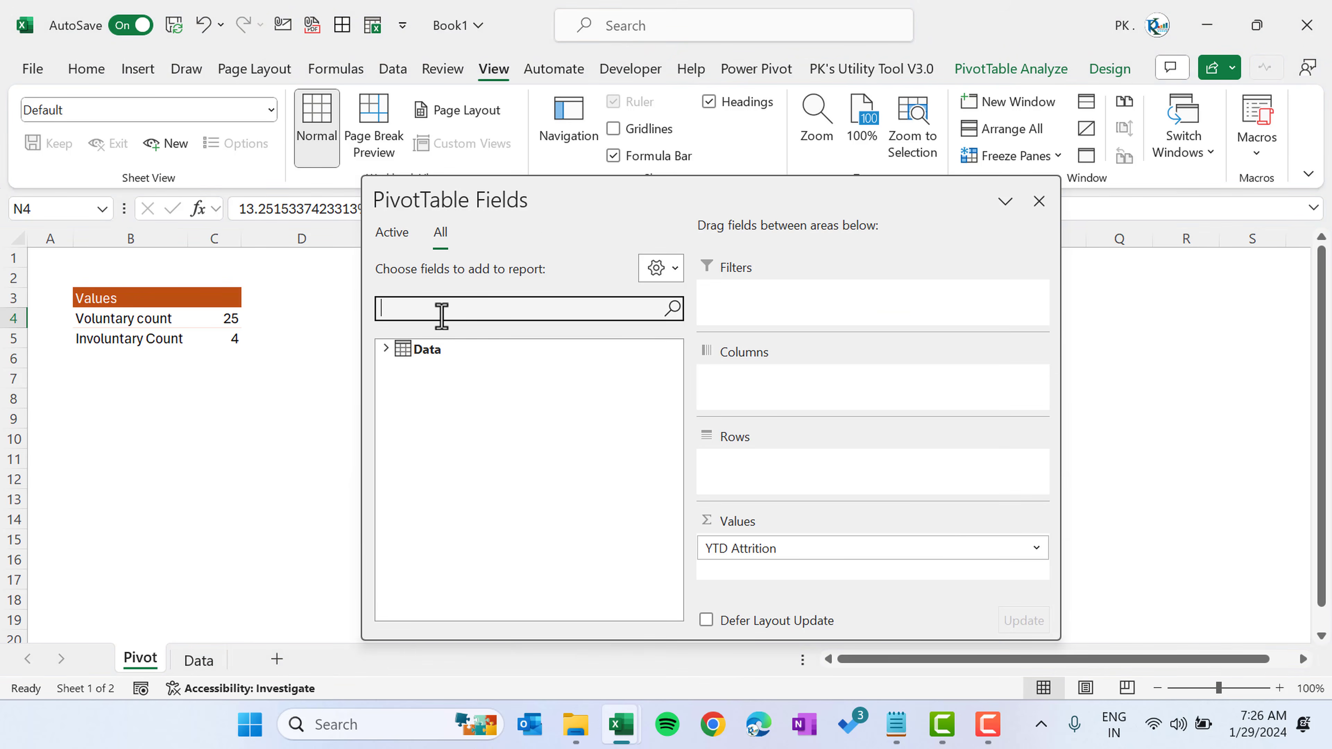
type("an")
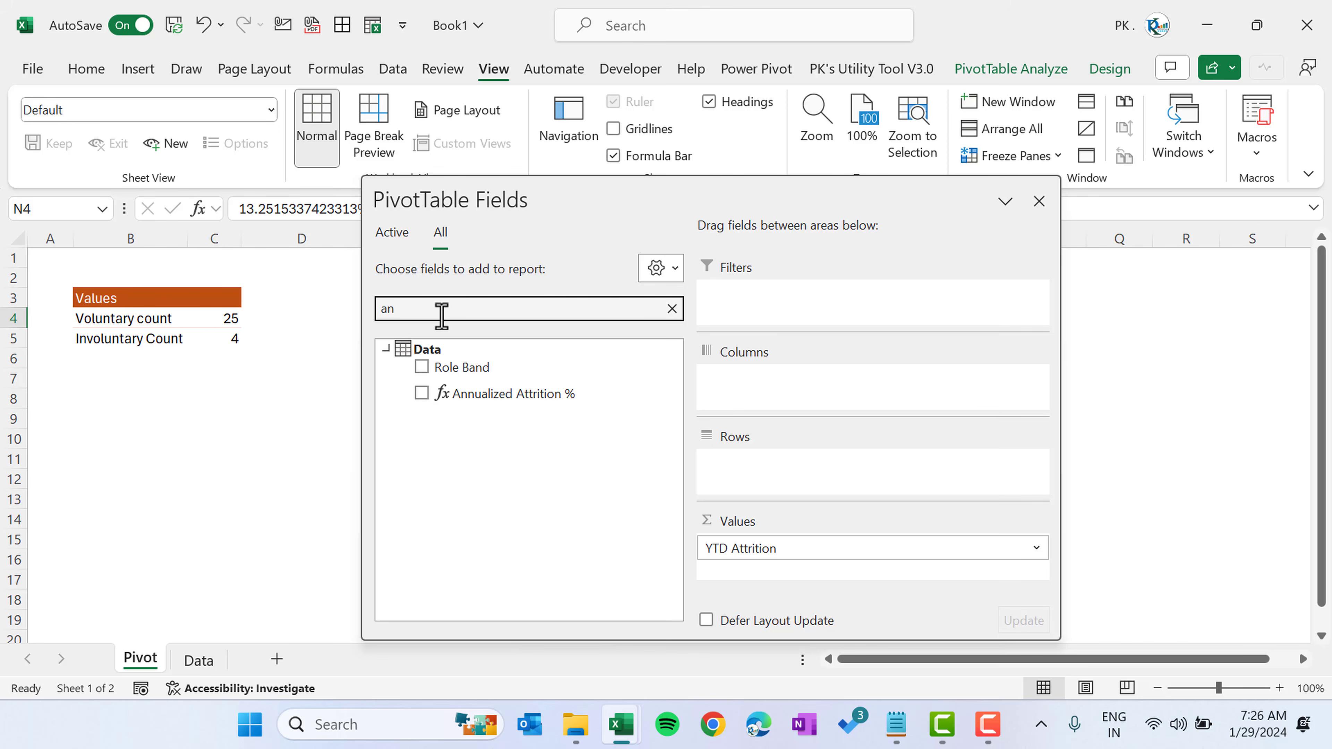
left_click_drag(461, 394, 493, 521)
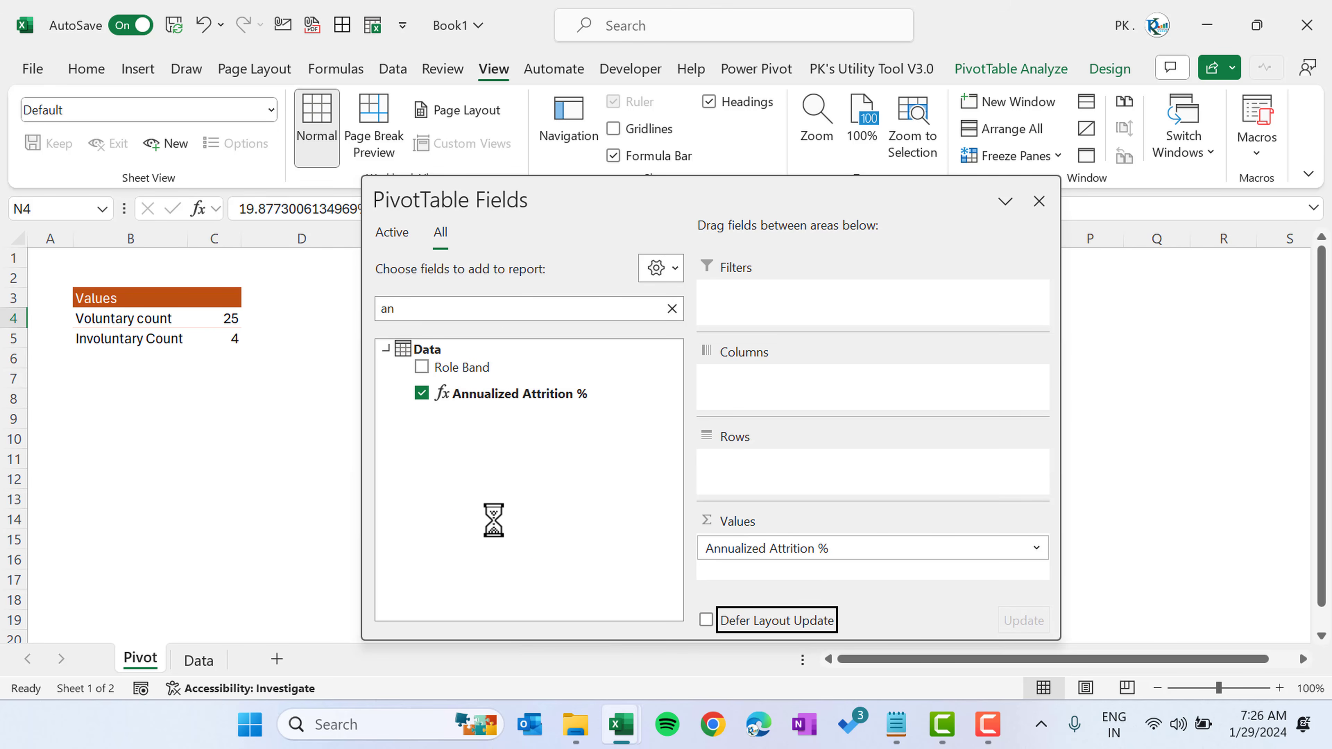
left_click(1039, 203)
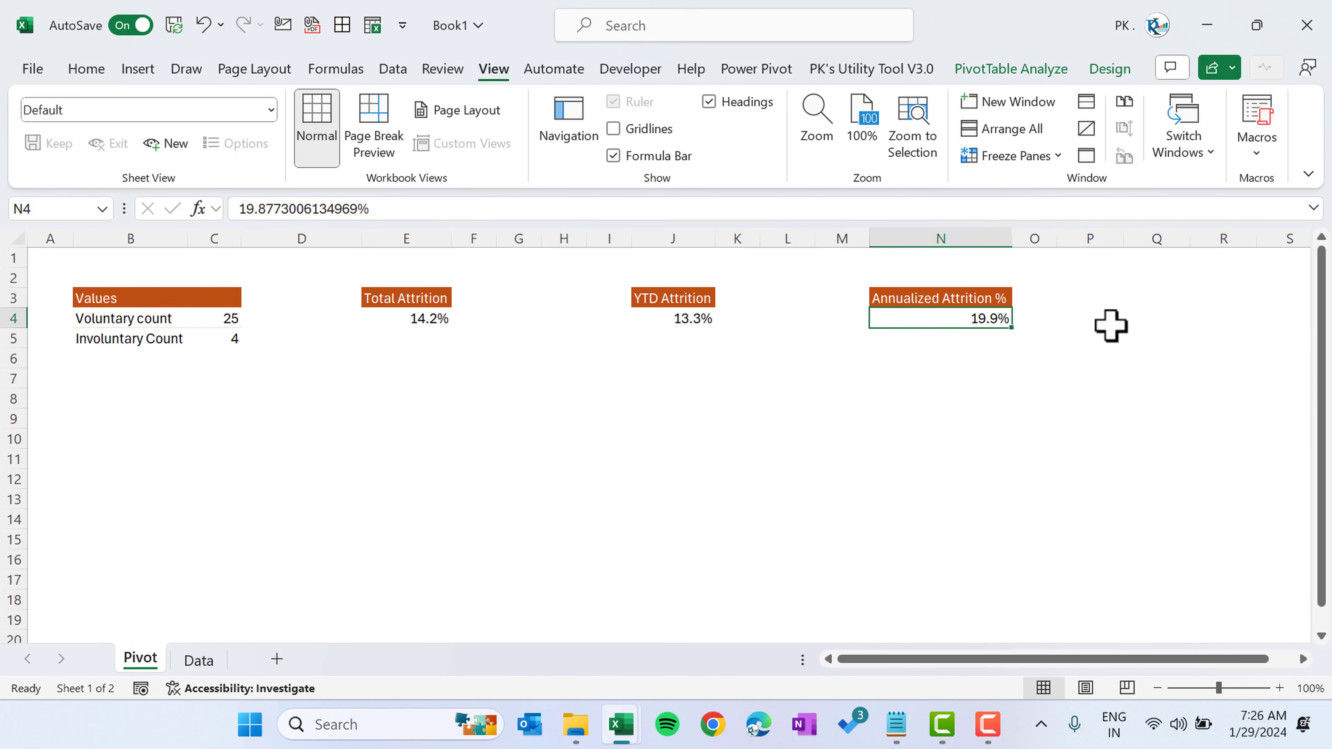
- Copy the Annualized Attrition % PivotTable and paste the duplicate at cell Q3
key("ctrl+a")
key("ctrl+c")
key("Right")
key("Right")
key("Right")
key("ctrl+v")
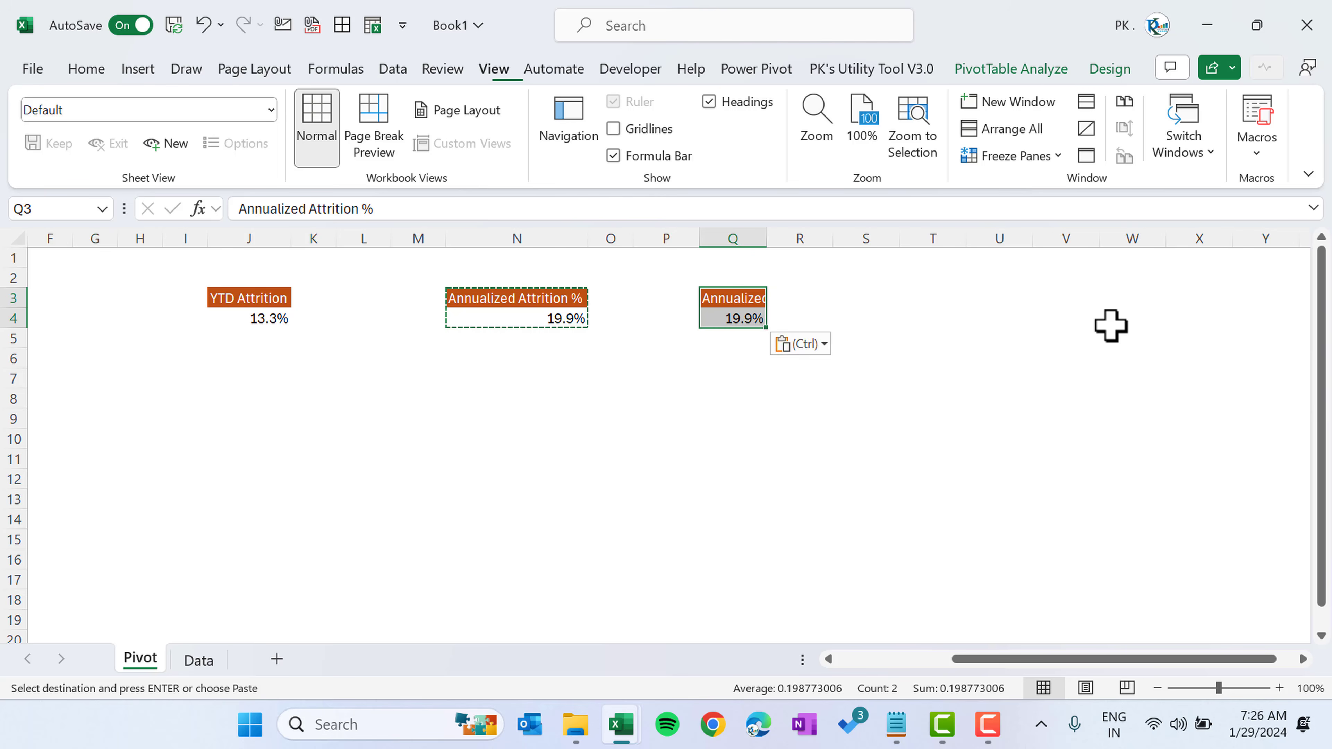
key("Escape")
- In the PivotTable at Q3, replace Annualized Attrition % with the Monthly Head Count measure
left_click(815, 318)
right_click(816, 318)
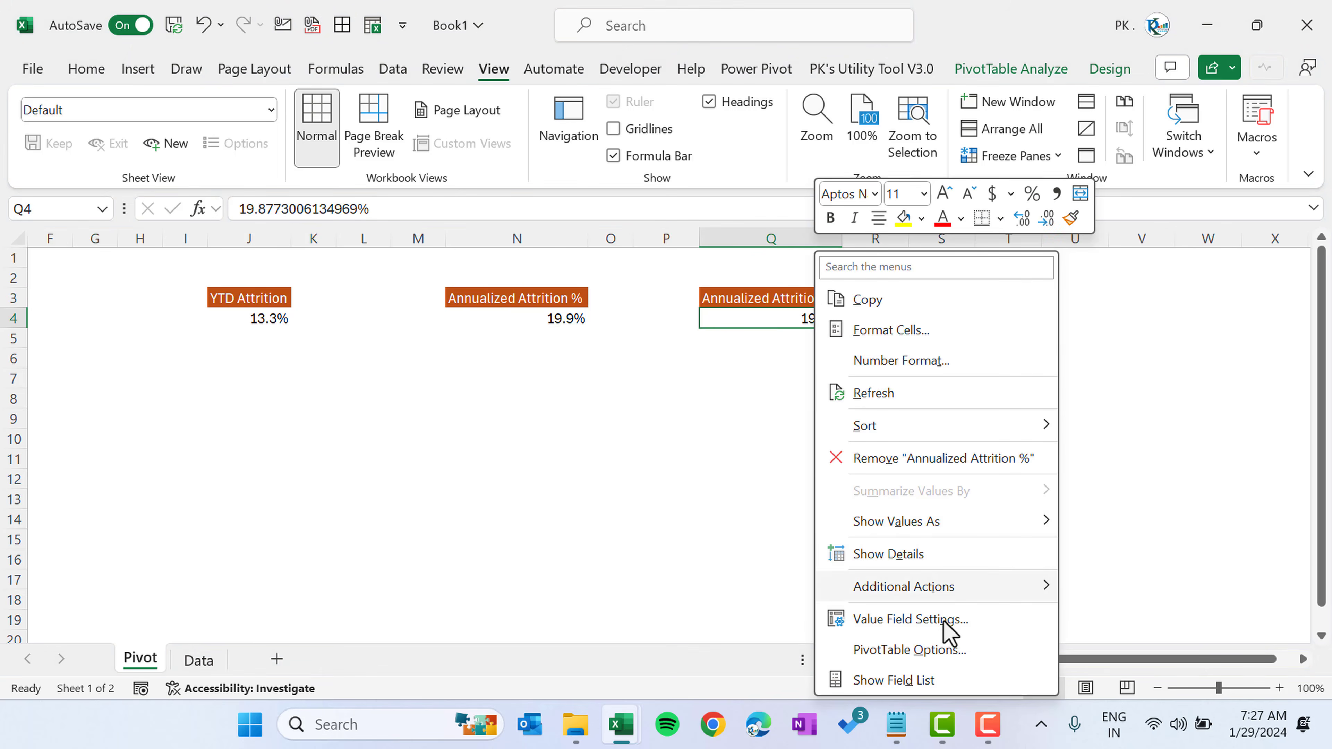
left_click(922, 681)
left_click(438, 310)
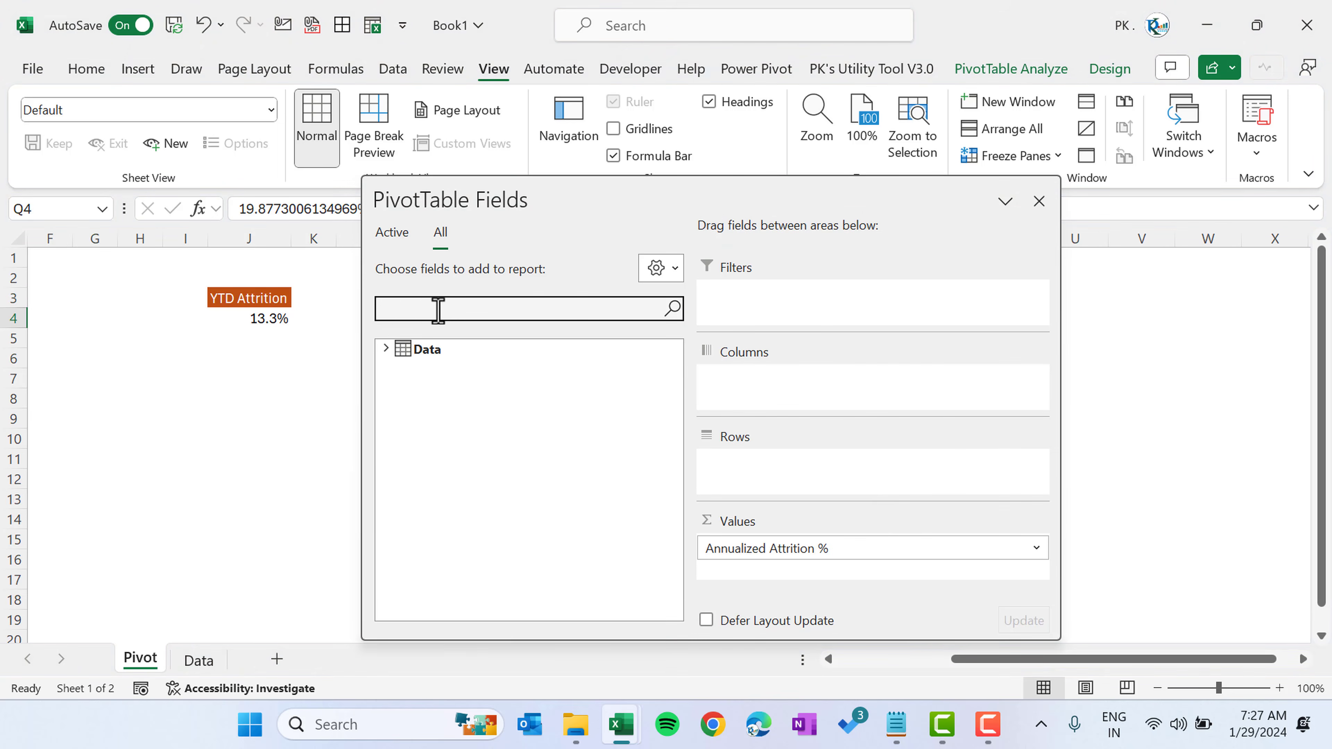
type("mon")
left_click_drag(499, 447, 576, 556)
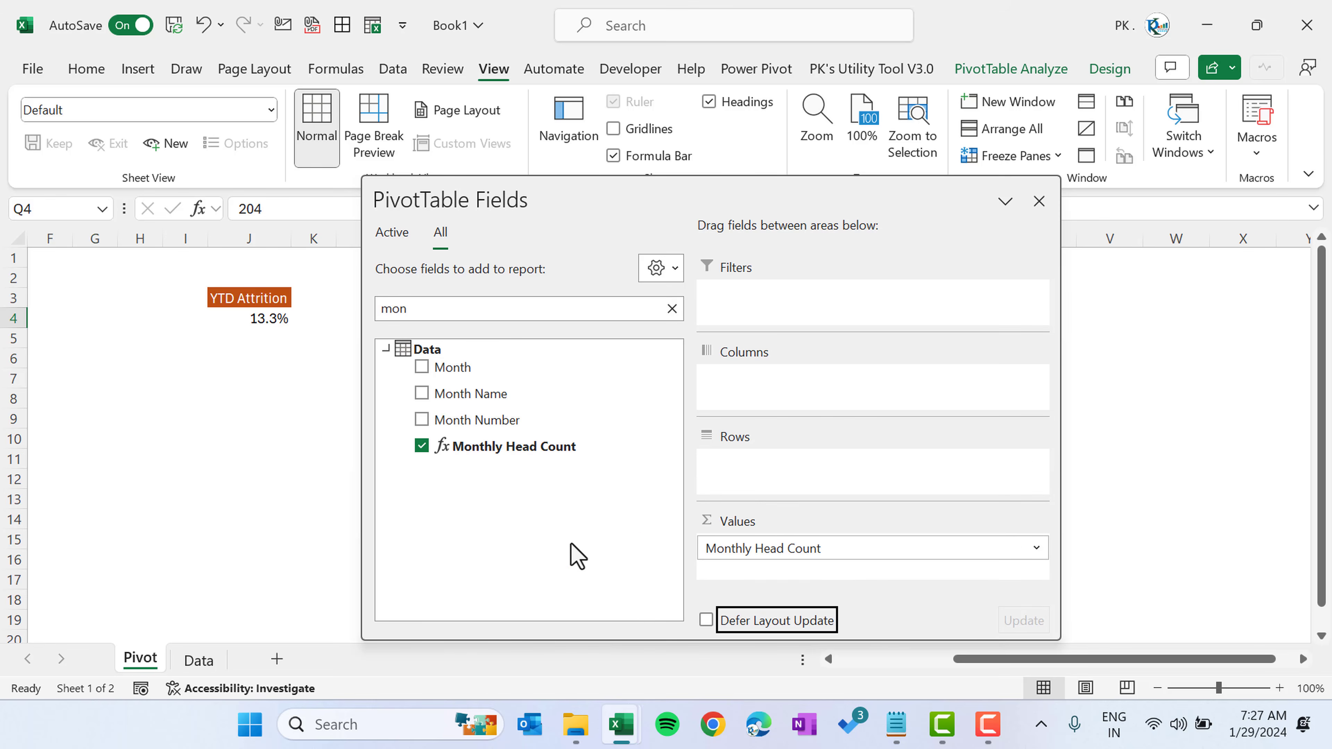
left_click(1039, 201)
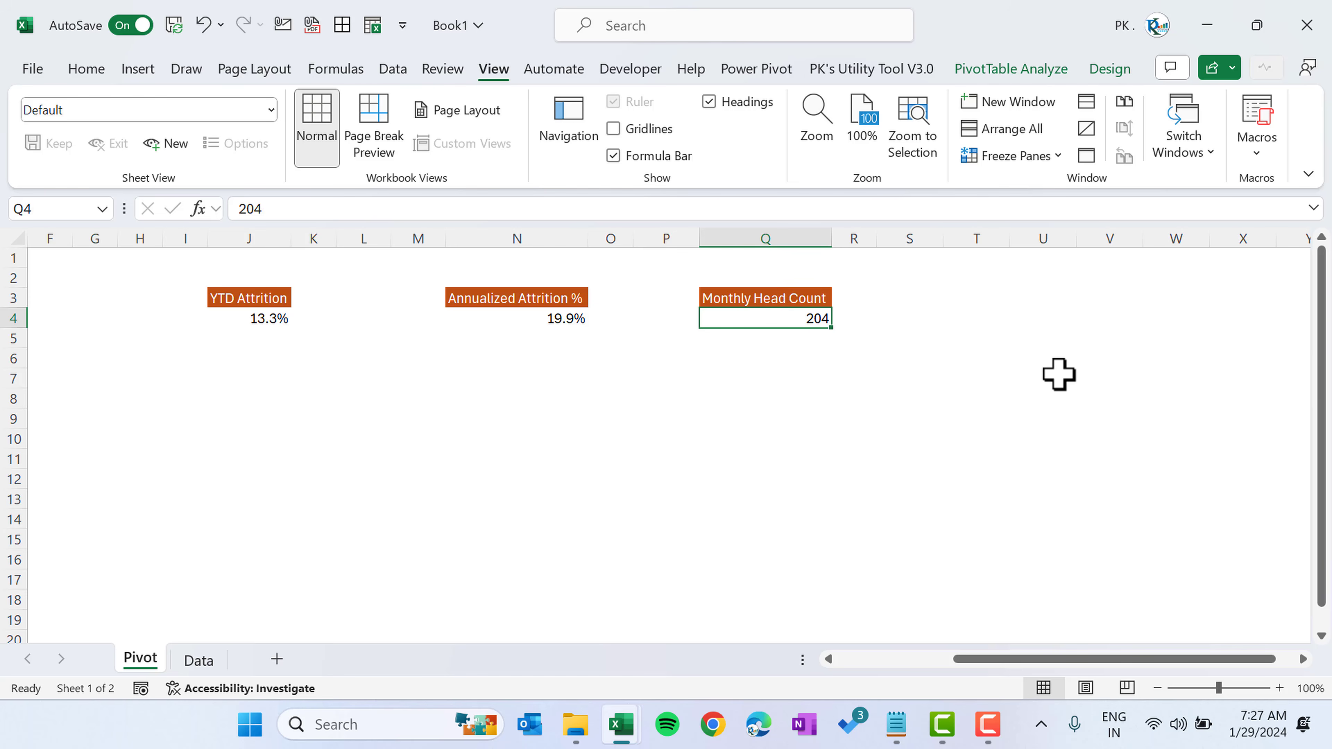
- Copy the Total Attrition PivotTable at E3 and paste the duplicate at cell T3
key("Up")
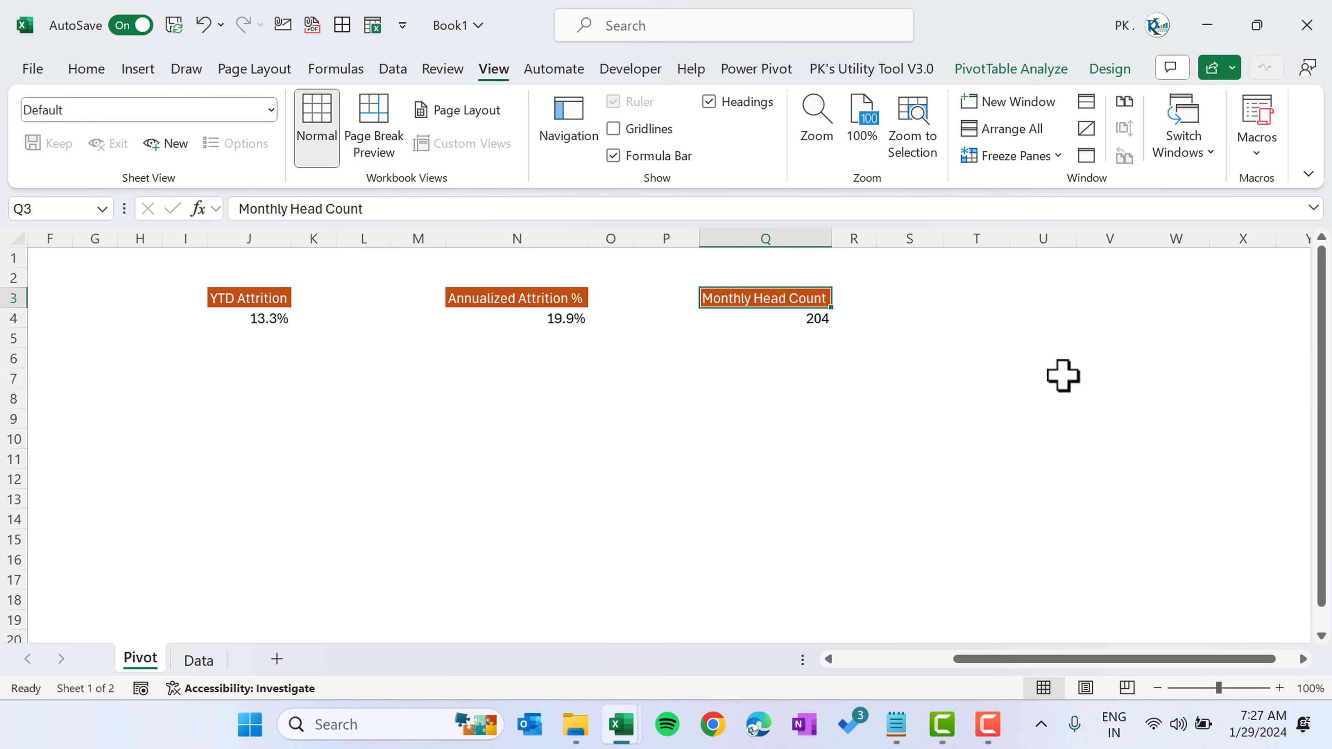
key("Right")
key("Right")
key("Right")
key("Right")
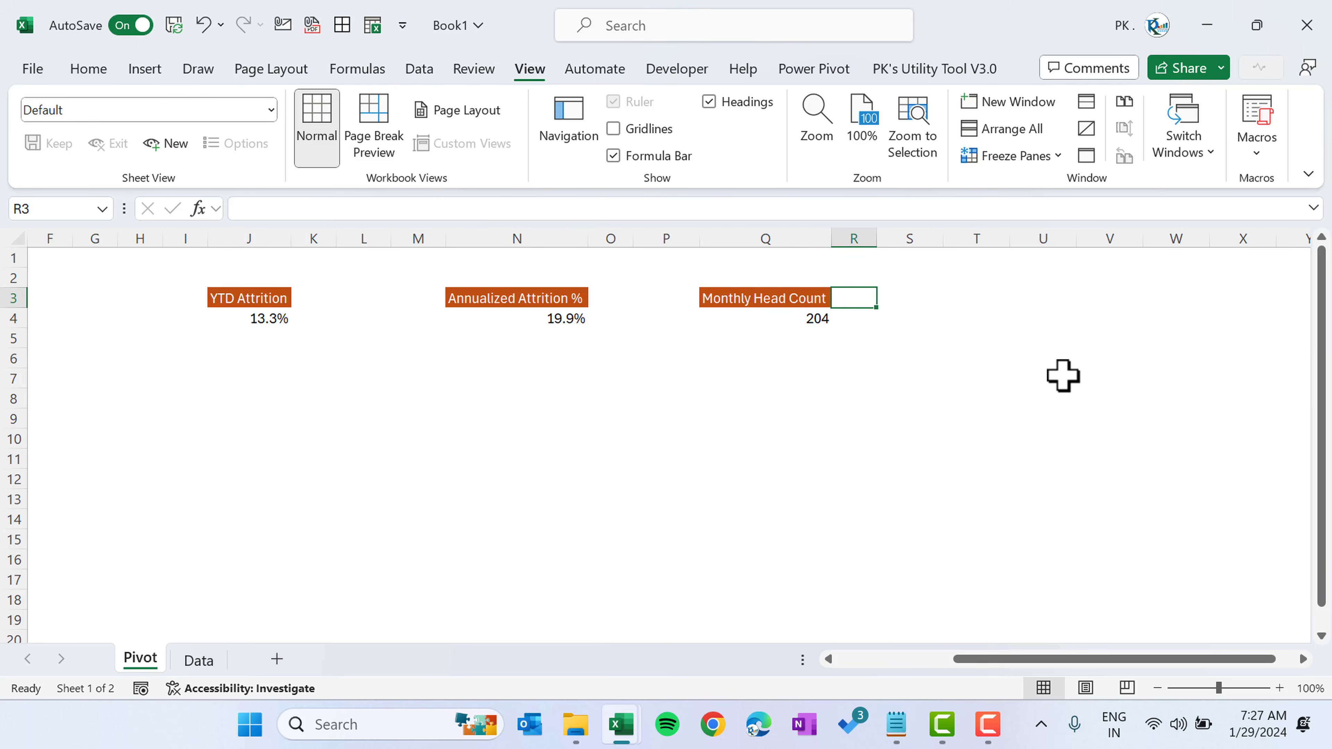
key("ctrl+Right")
key("ctrl+Left")
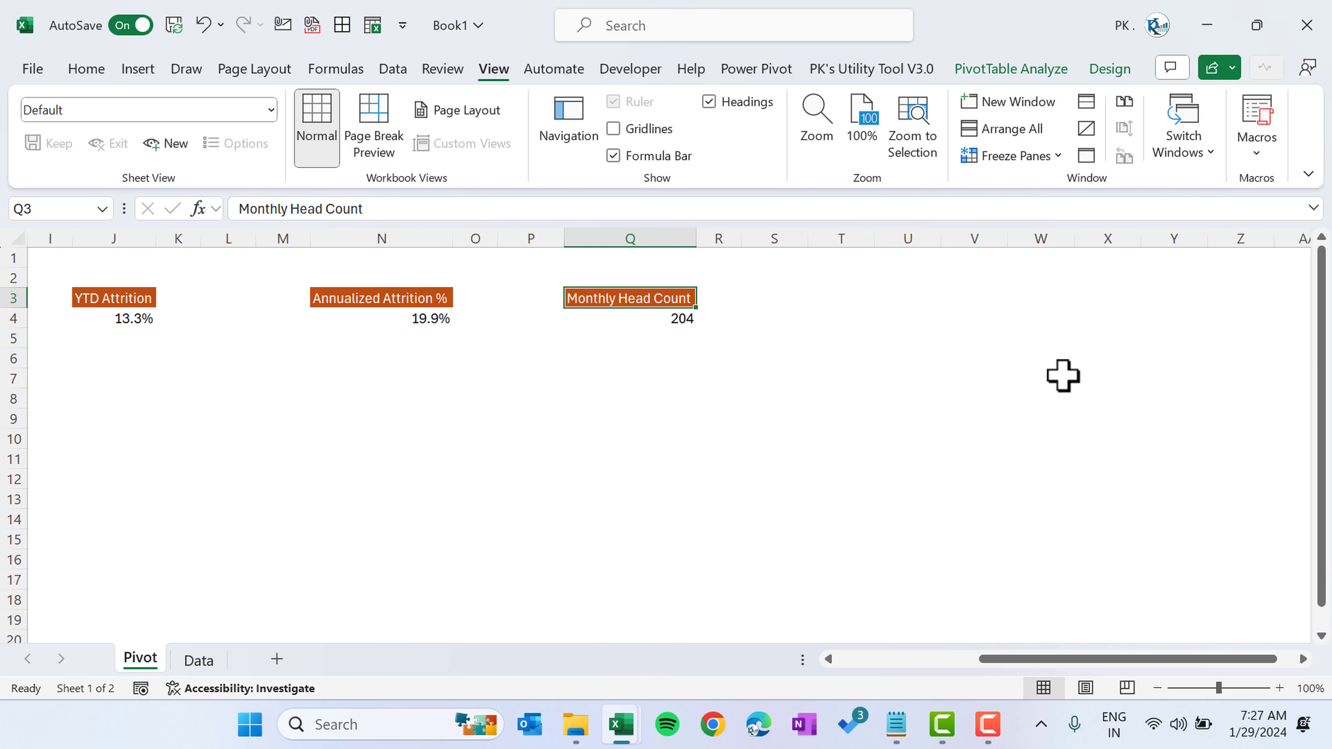
key("Left")
key("Left")
key("Left")
key("Left")
key("Left")
key("Left")
key("Left")
key("Left")
key("Left")
key("Left")
key("Left")
key("Left")
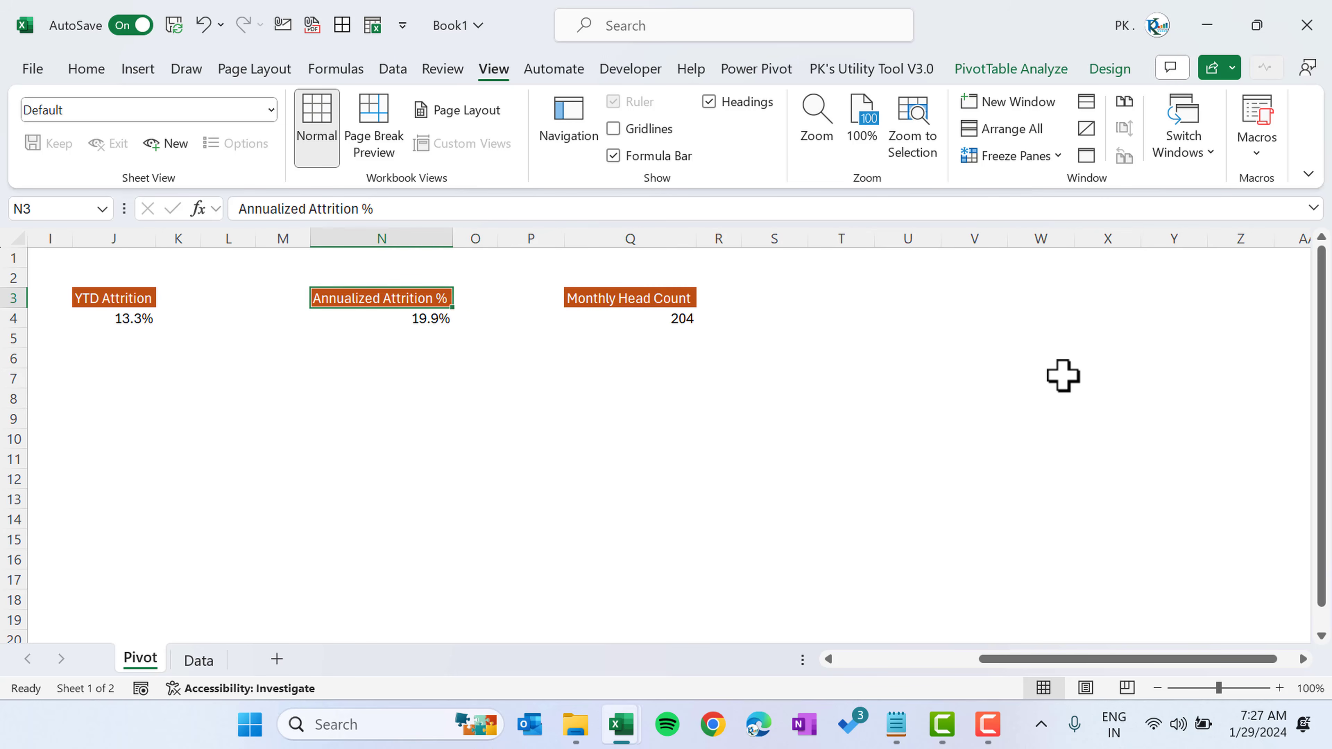
key("shift+Down")
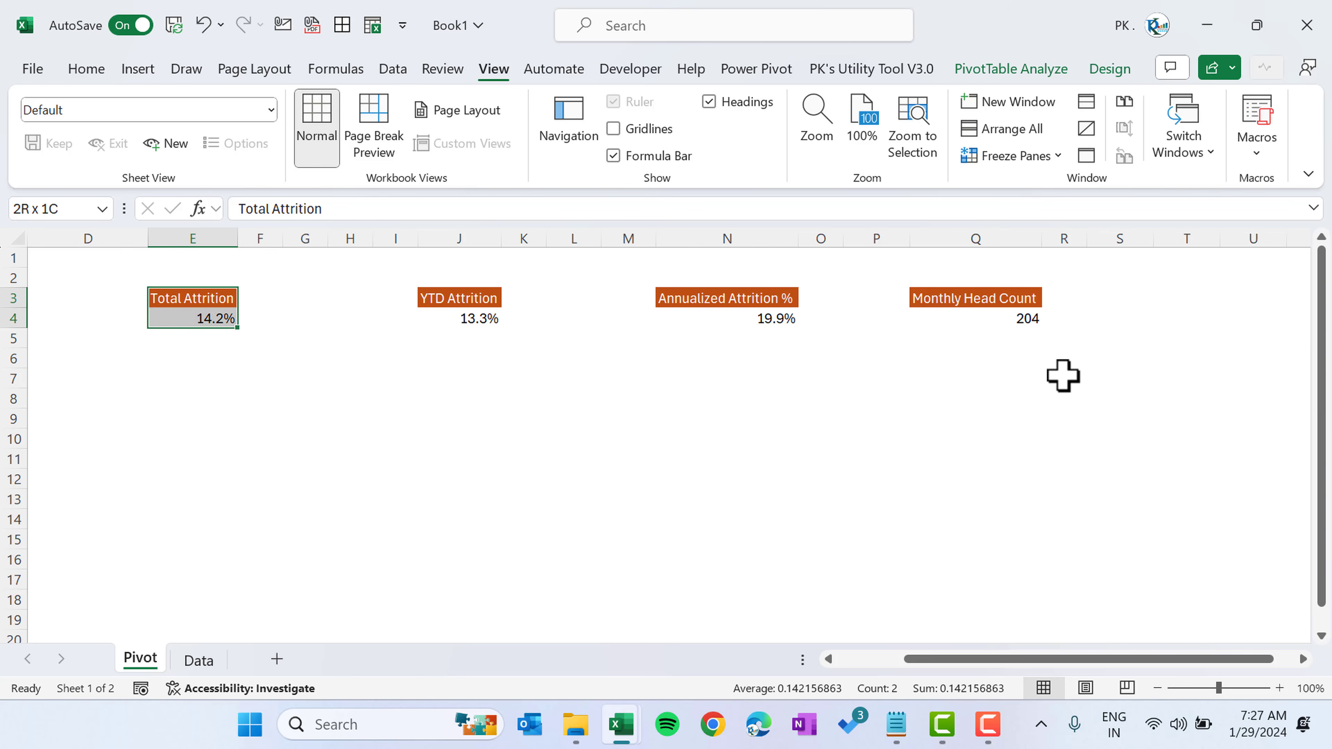
key("ctrl+c")
key("Right")
key("Right")
key("Right")
key("Right")
key("Right")
key("Right")
key("Right")
key("Right")
key("Right")
key("Right")
key("Right")
key("Right")
key("Right")
key("Right")
key("Right")
key("Right")
key("Right")
key("Right")
key("Right")
key("Right")
key("Left")
key("Left")
key("Left")
key("Left")
key("Left")
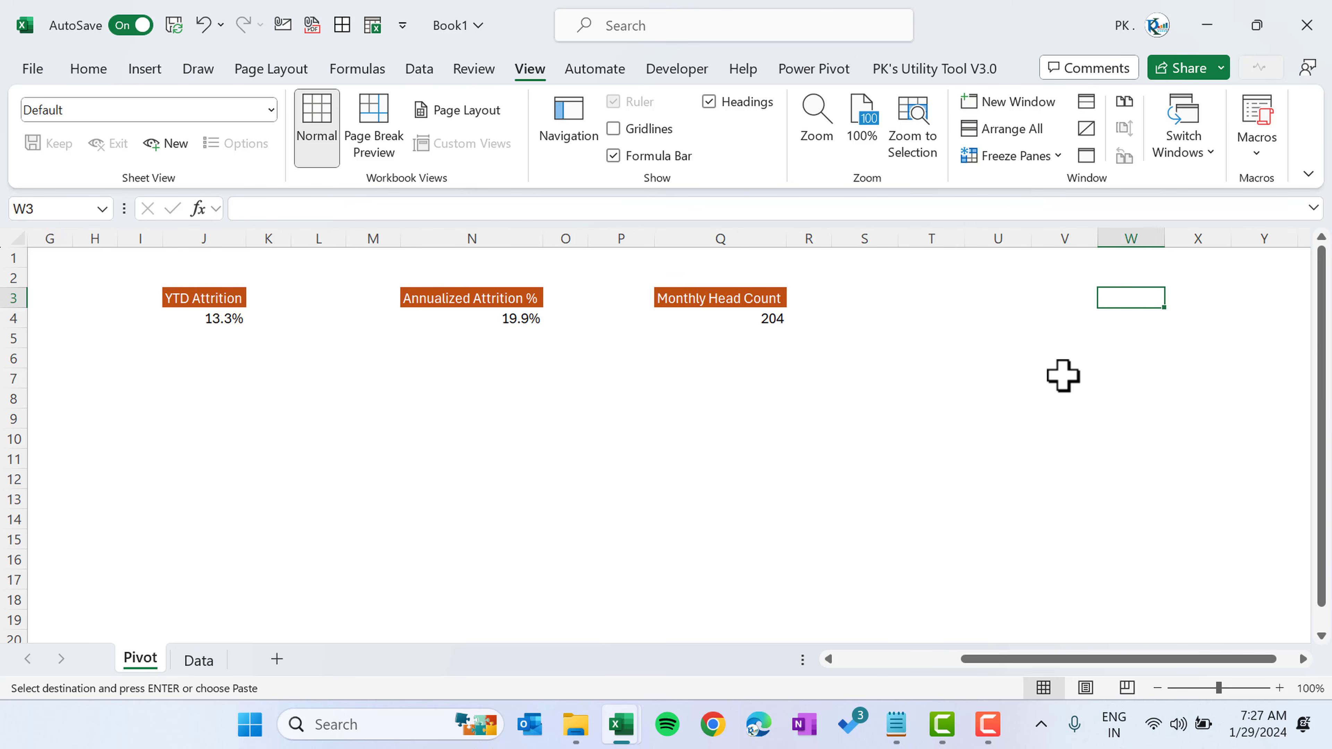
key("Left")
key("Right")
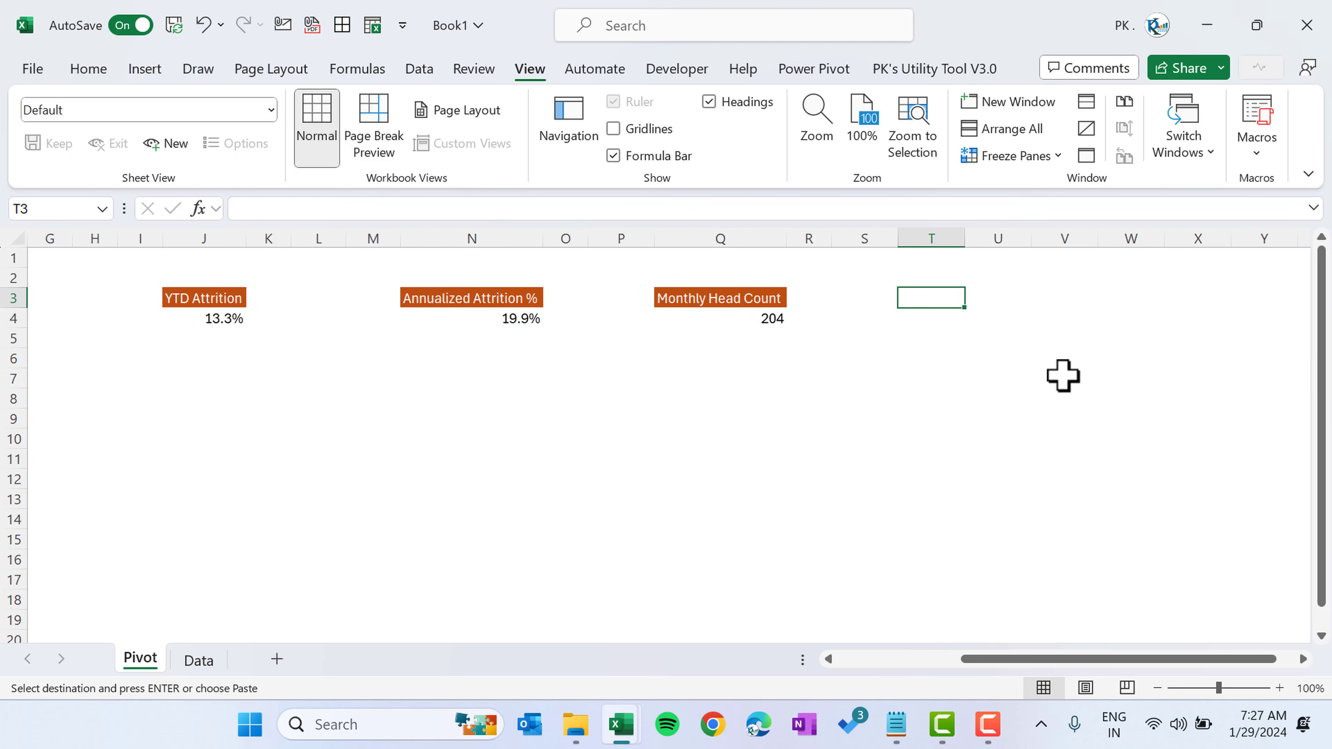
key("ctrl+v")
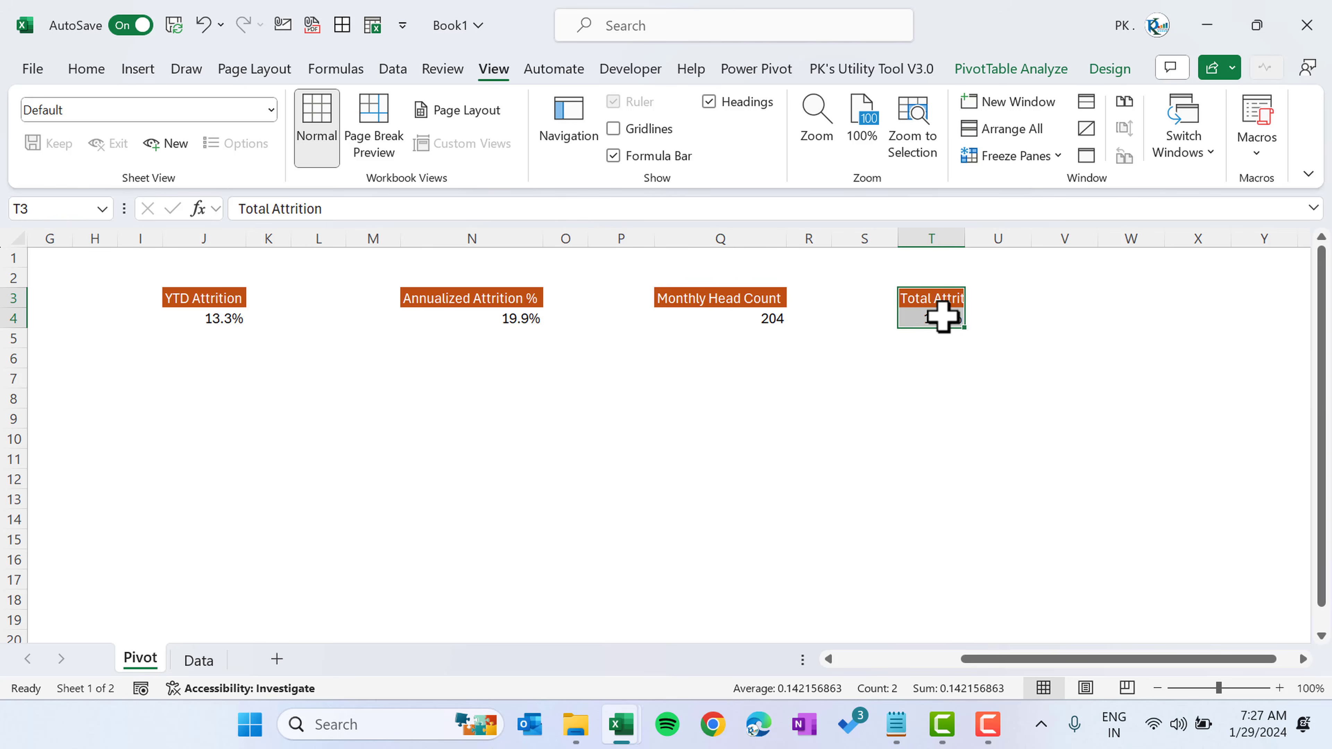
- Add Month Name as the row field of the Total Attrition PivotTable at T3
right_click(942, 315)
left_click(1023, 680)
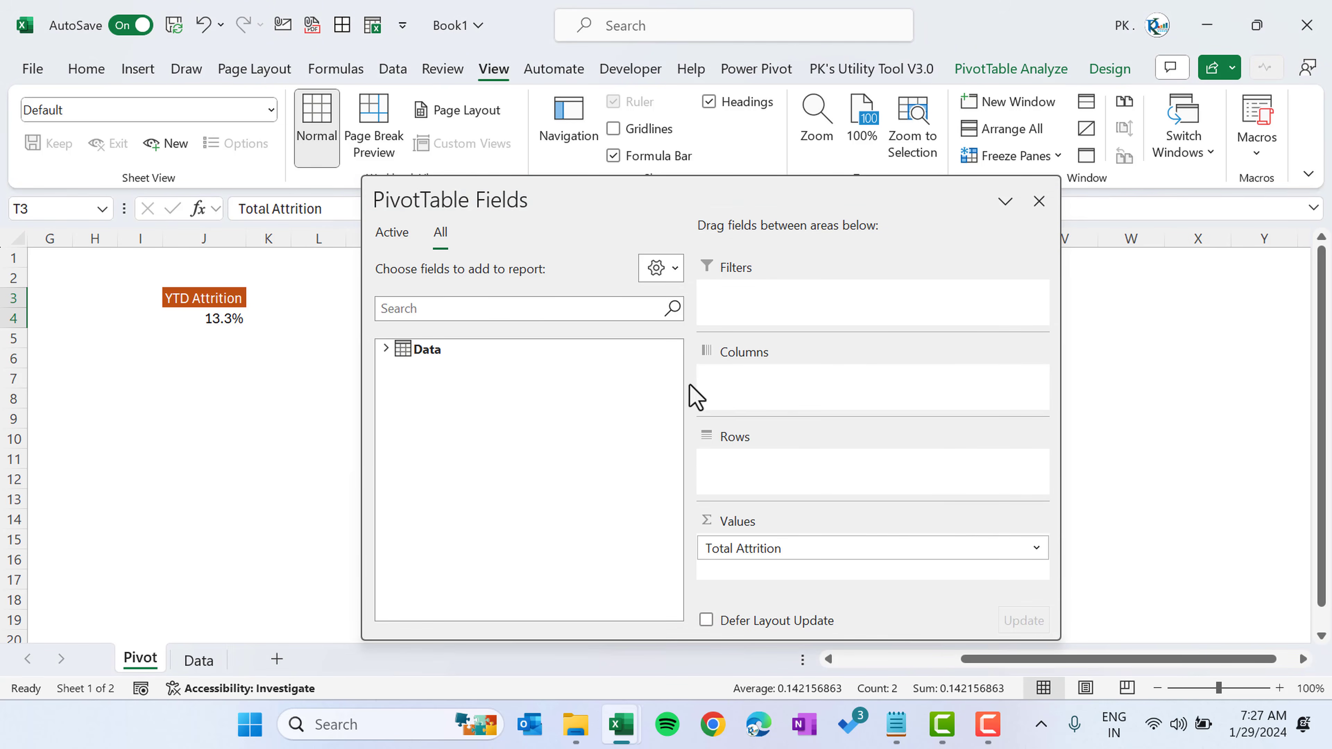
left_click(386, 348)
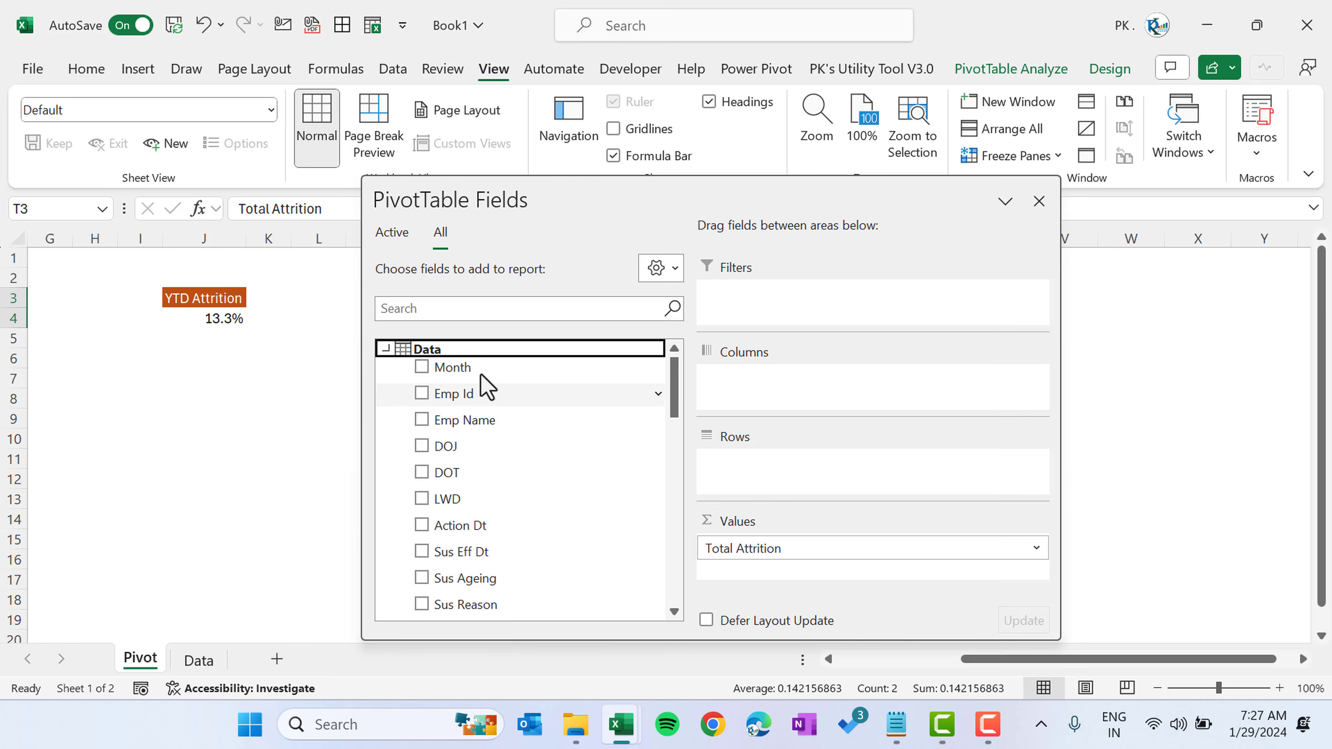
left_click_drag(676, 395, 604, 490)
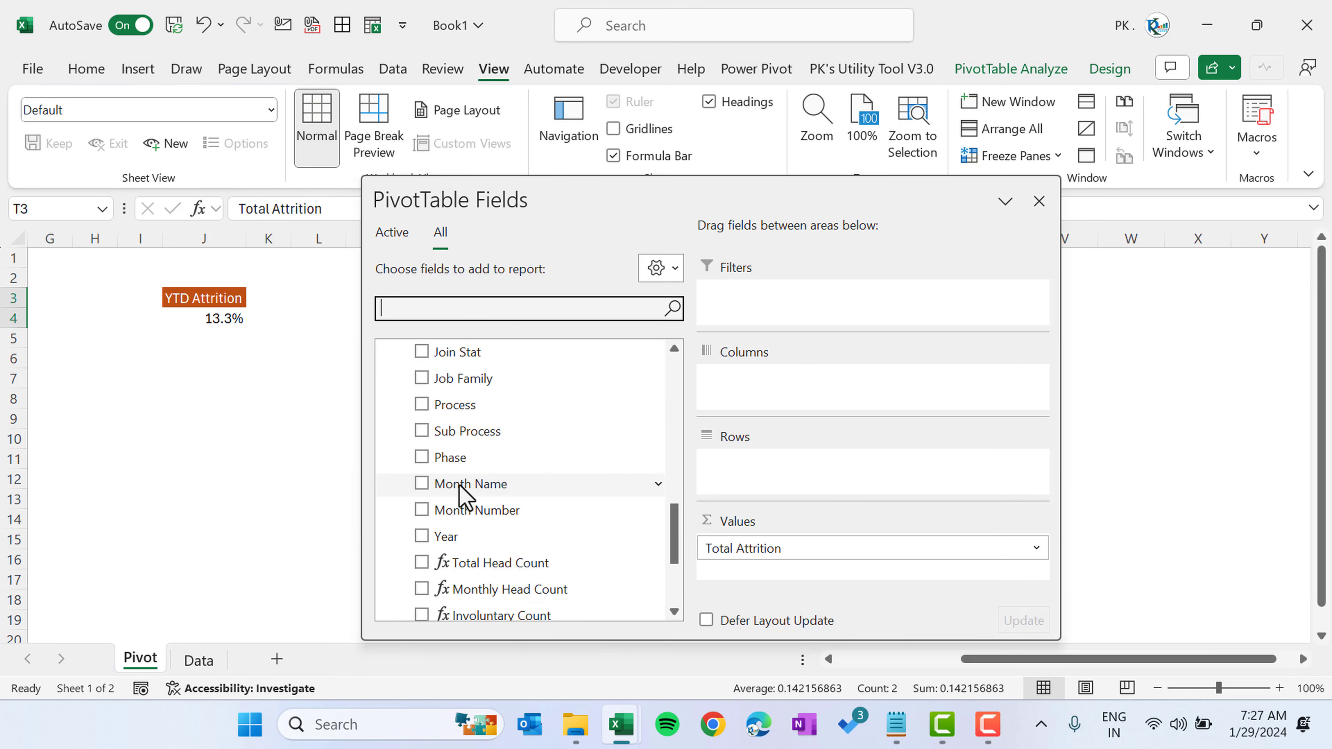
left_click_drag(462, 486, 812, 488)
- Add the Voluntary Attrition % and In-Voluntary attrition % measures to the values of the PivotTable at T3
left_click_drag(679, 522, 690, 568)
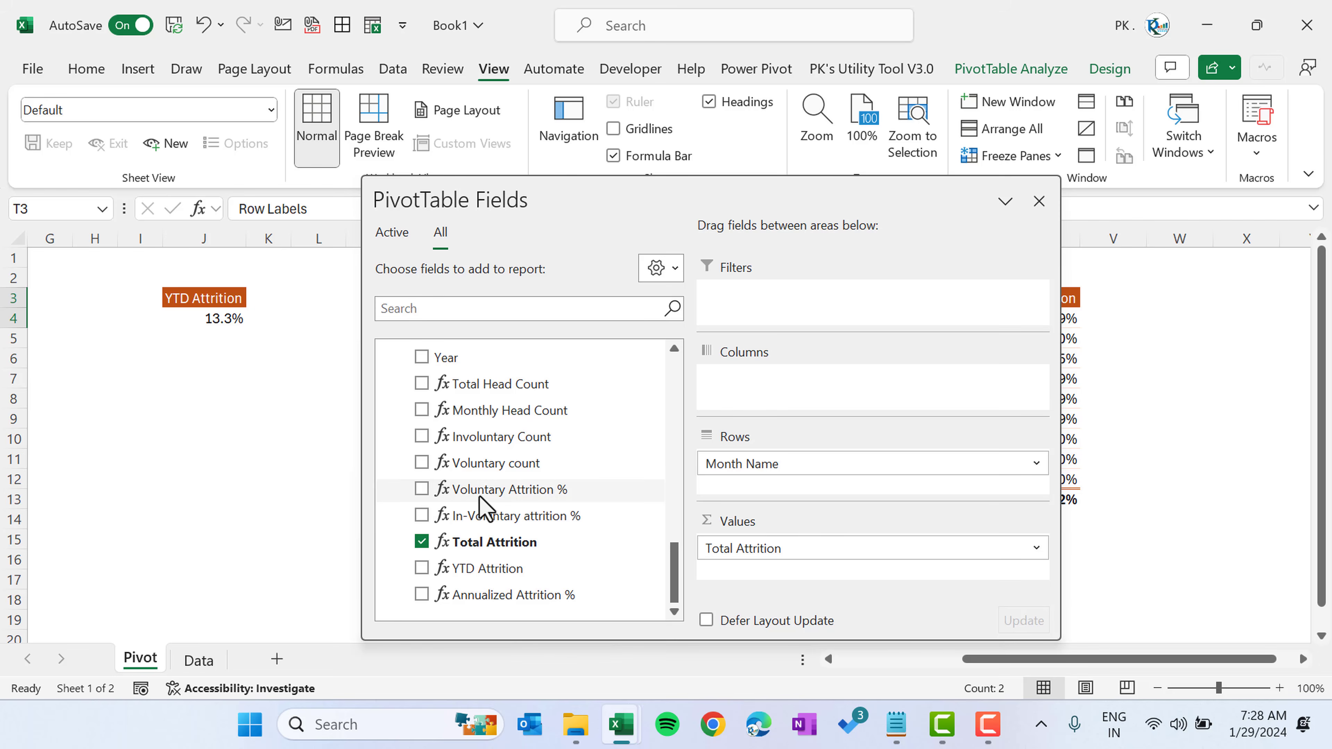
left_click_drag(485, 499, 745, 564)
left_click_drag(542, 522, 881, 586)
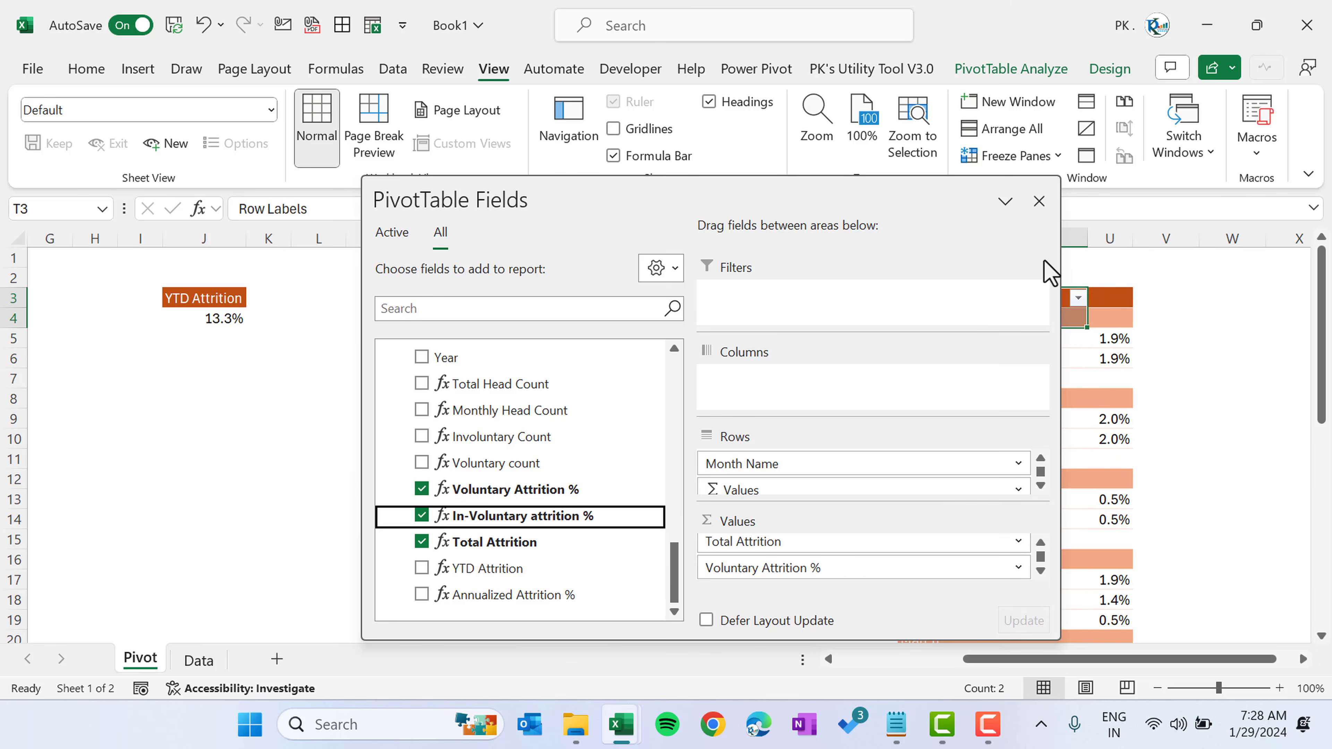
left_click(1039, 202)
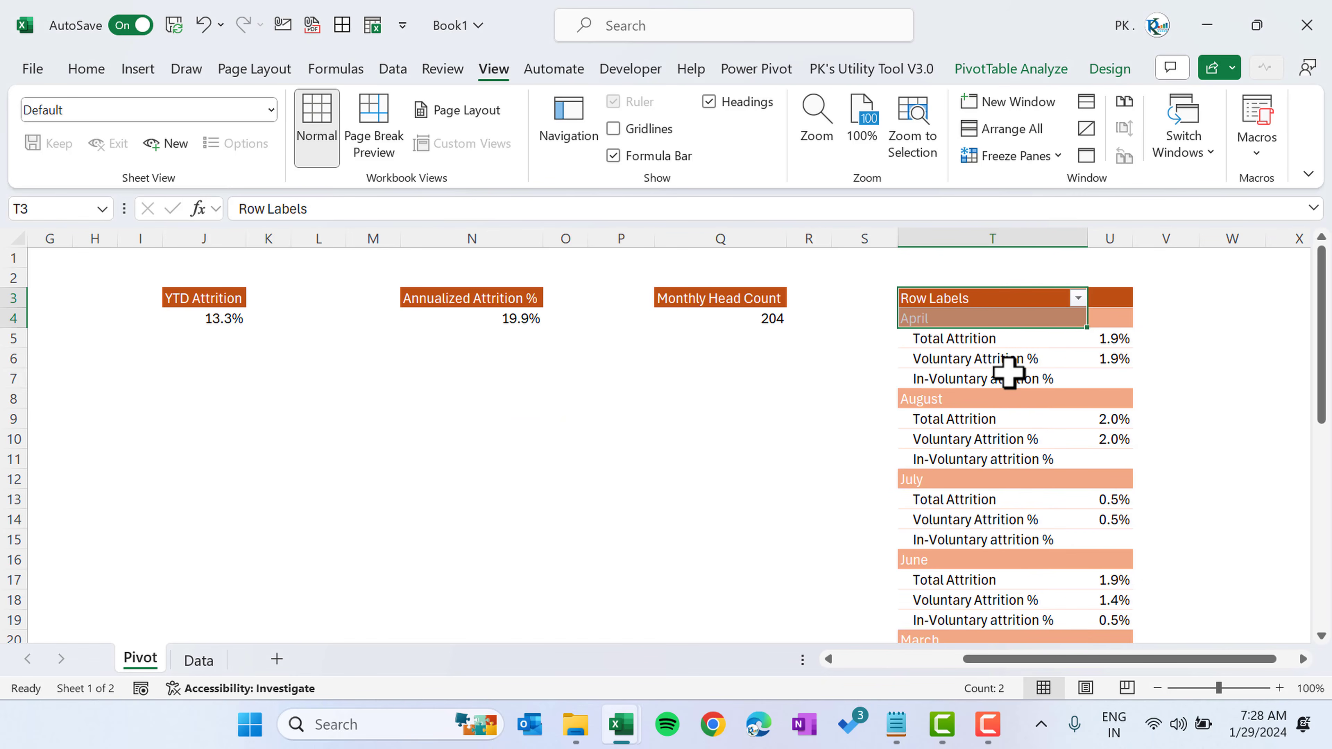
- Move the Values field of the monthly PivotTable at T3 from Rows to Columns
left_click_drag(1081, 660, 1302, 670)
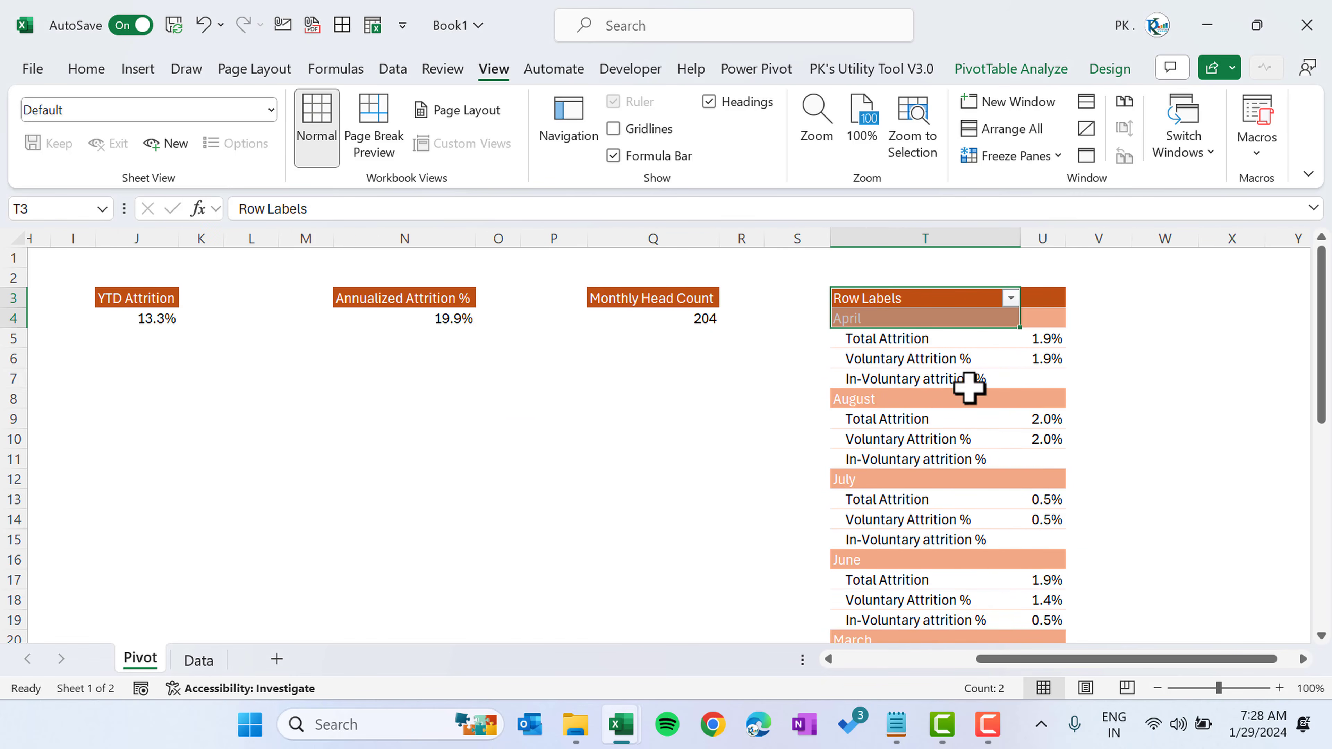
right_click(925, 357)
left_click(1022, 678)
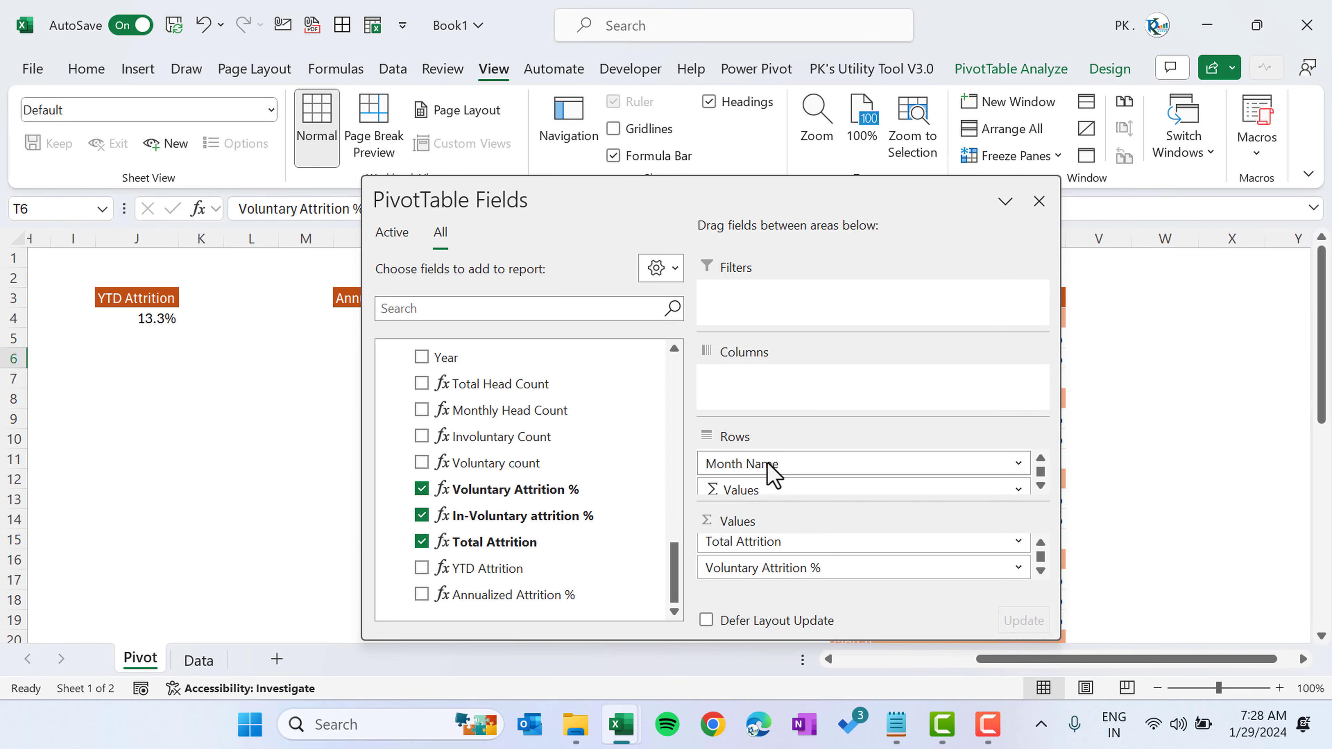
left_click_drag(763, 484, 892, 389)
left_click(1039, 204)
- Copy the whole monthly attrition PivotTable at T3 and paste the duplicate at cell Z3
left_click(1019, 301)
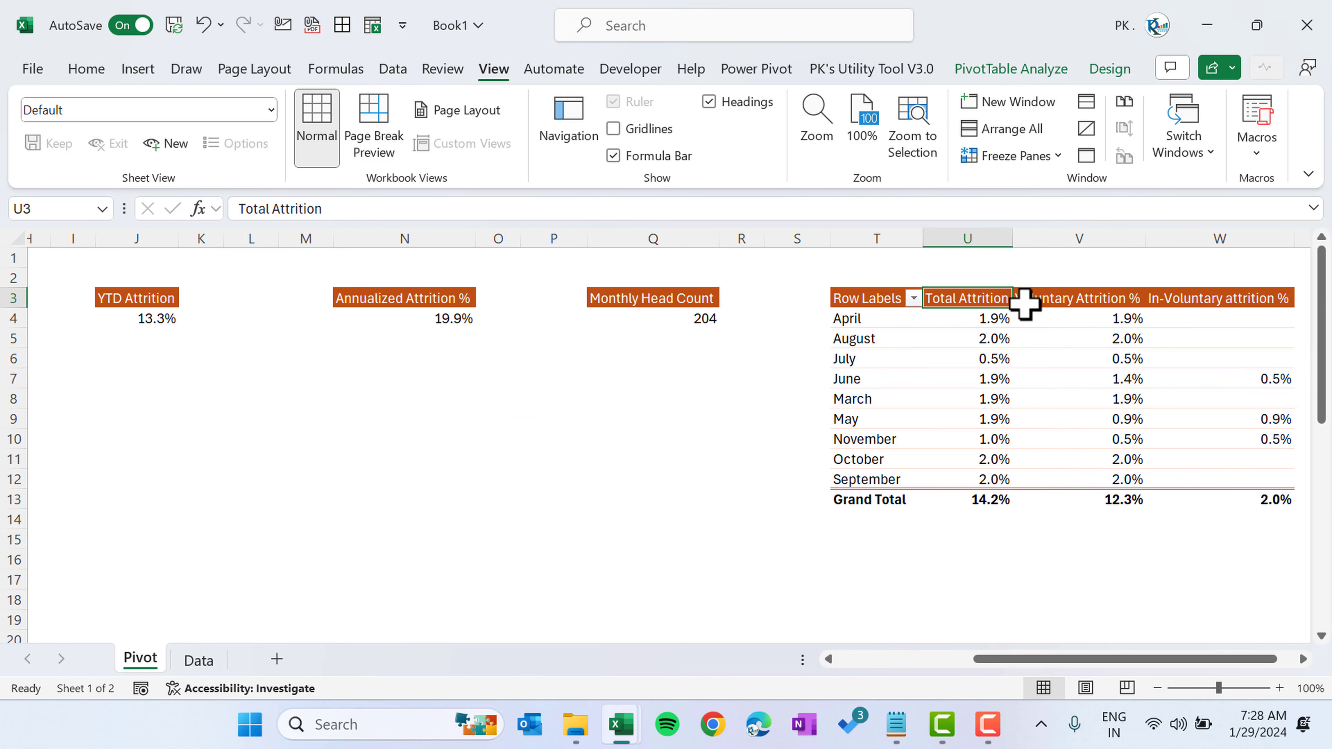
key("Right")
key("Right")
key("Right")
key("Right")
key("Right")
key("Right")
key("Right")
key("Right")
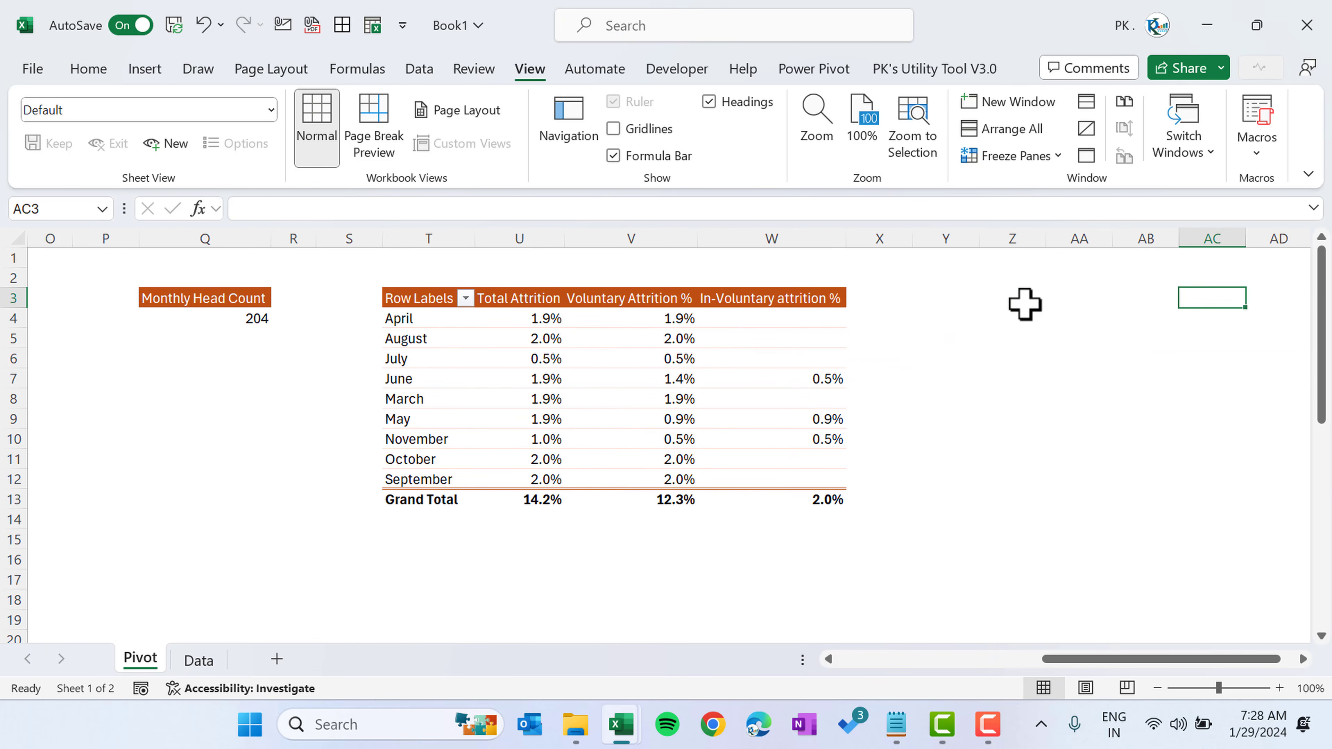
key("ctrl+Left")
key("ctrl+Left")
key("ctrl+a")
key("ctrl+c")
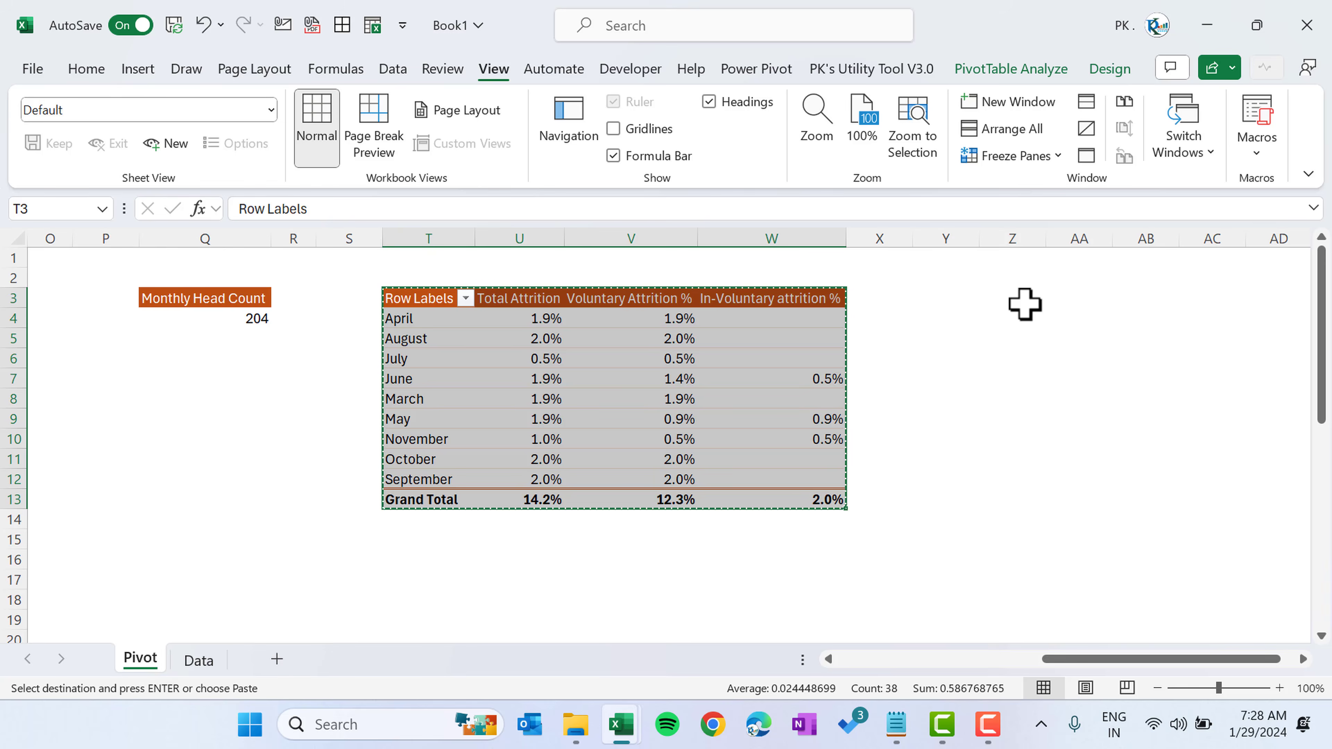
key("Right")
key("Right")
key("Right")
key("Right")
key("Right")
key("Right")
key("ctrl+v")
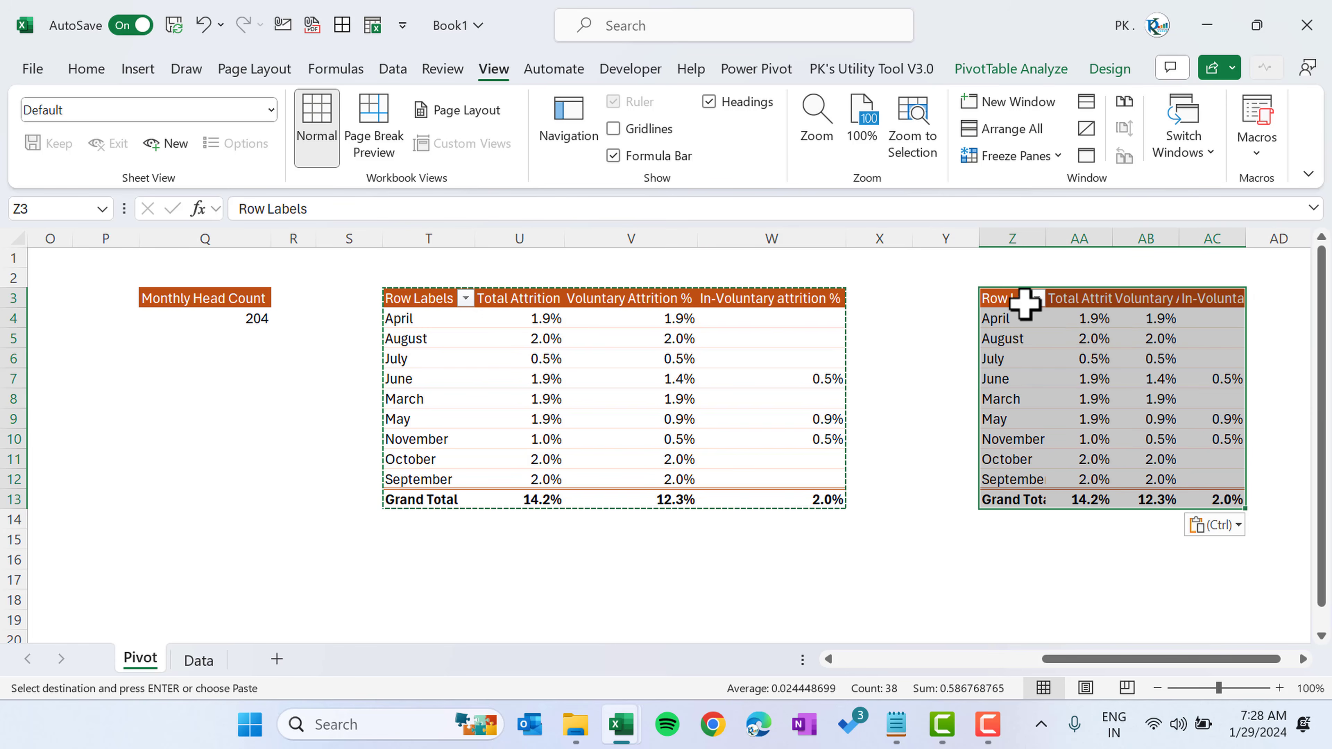
- Replace Month Name with Ten in the rows of the PivotTable at Z3 and remove its Voluntary and In-Voluntary attrition measures
right_click(1066, 322)
left_click(1146, 498)
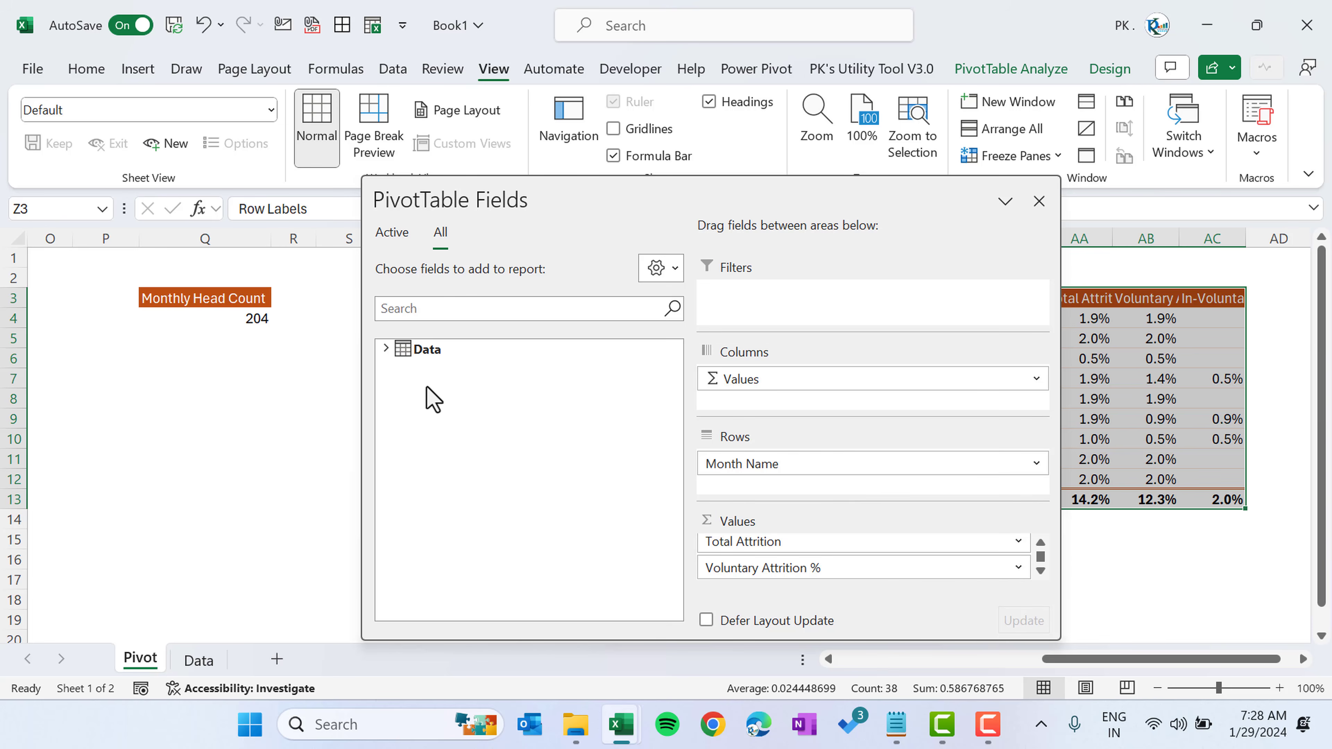
left_click(386, 348)
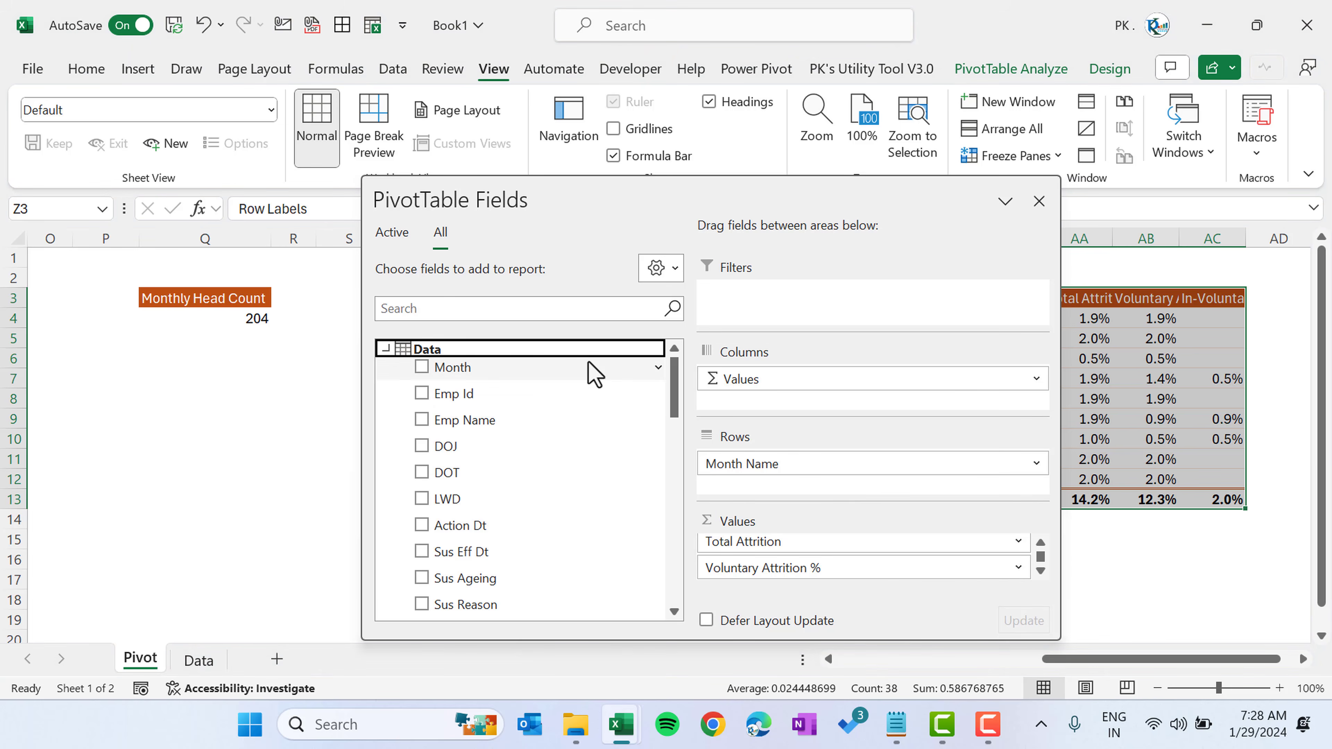
left_click(464, 306)
type("ten")
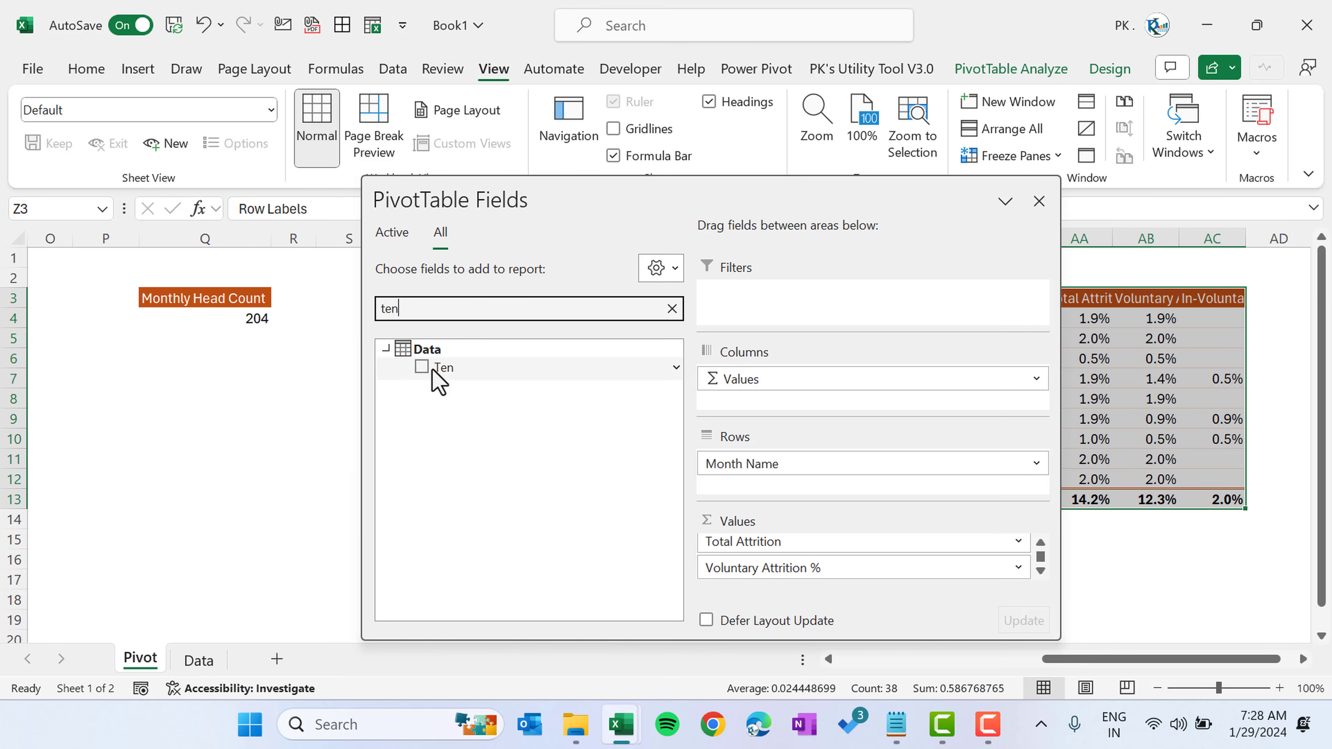
left_click_drag(443, 368, 618, 465)
left_click_drag(817, 571, 634, 574)
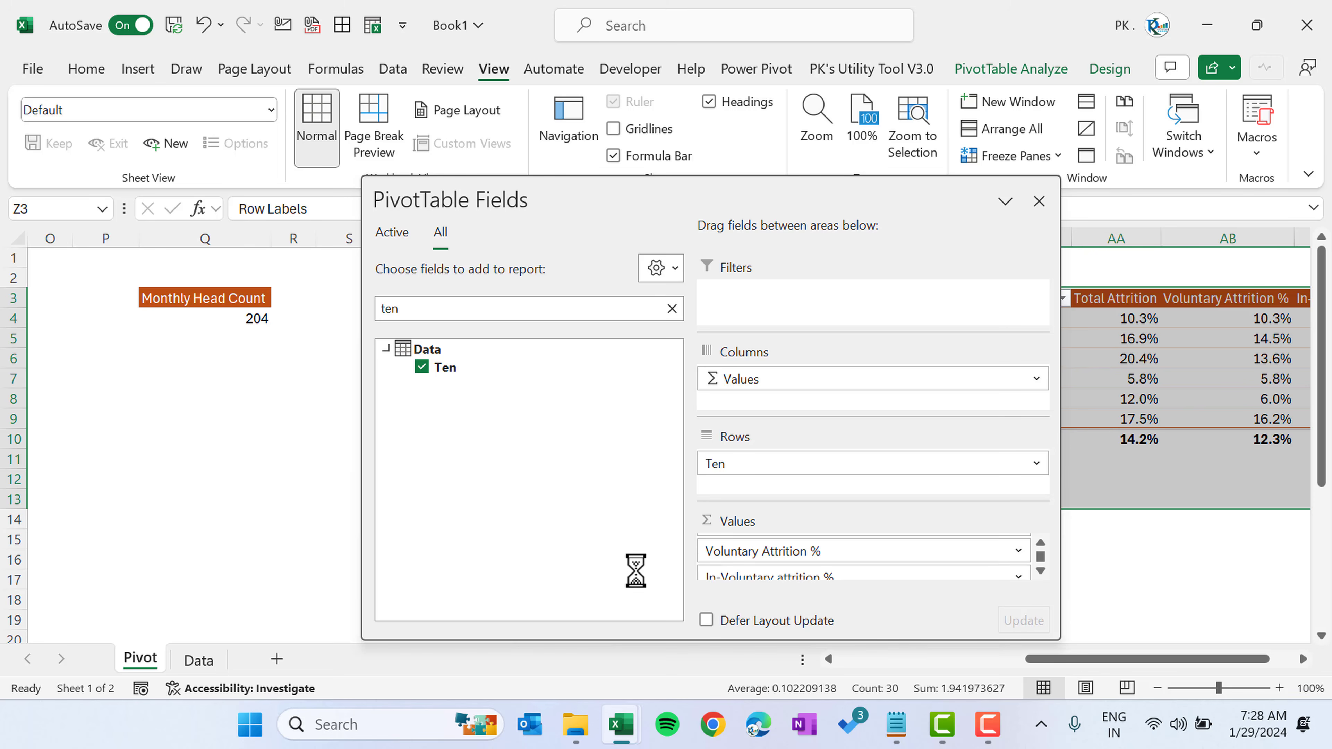
left_click_drag(782, 569, 586, 578)
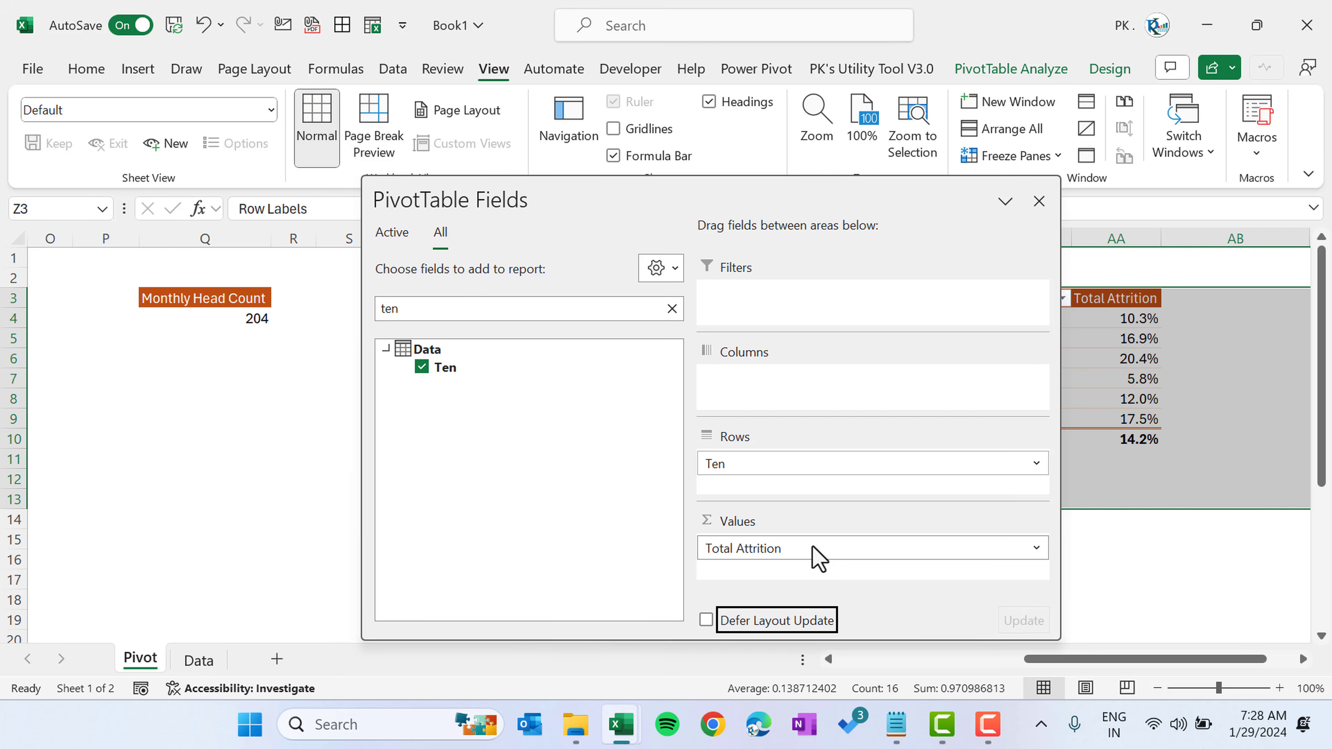
- Add Gen as a second row field below Ten in the PivotTable at Z3 and close its field list
left_click(470, 314)
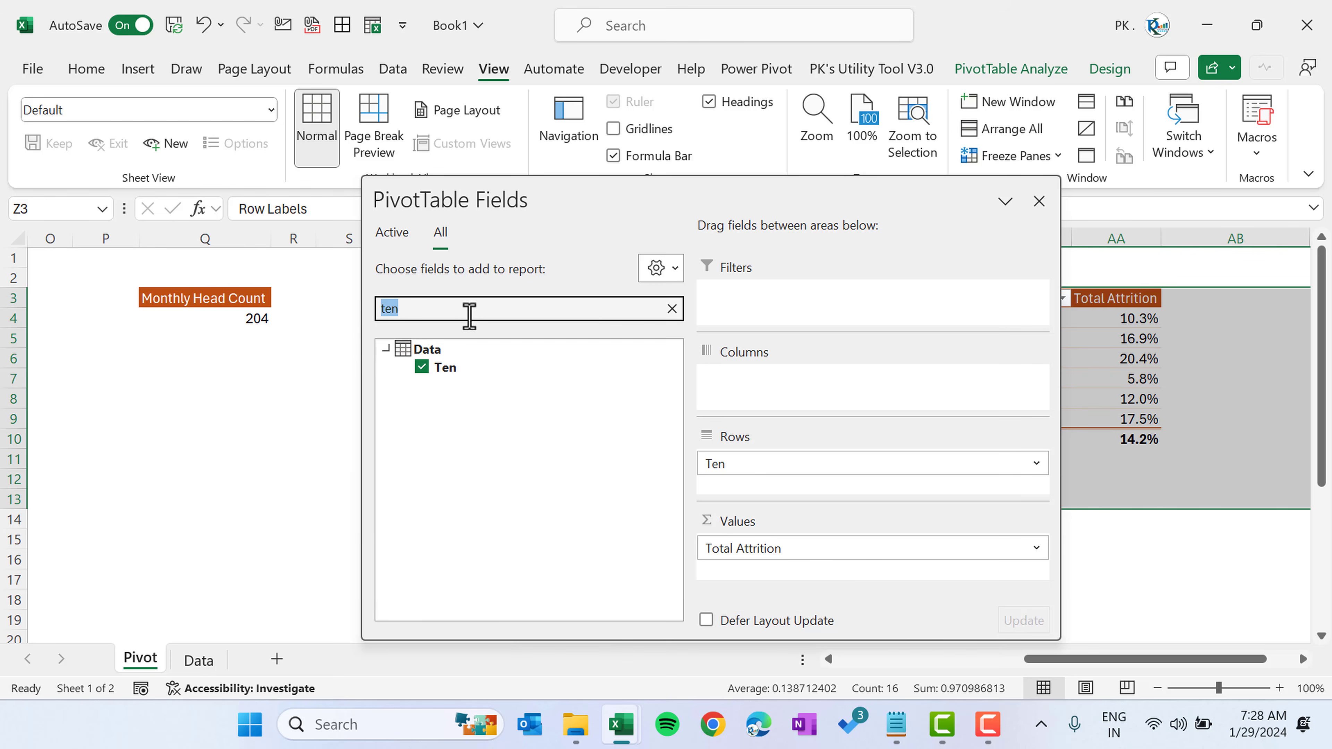
key("BackSpace")
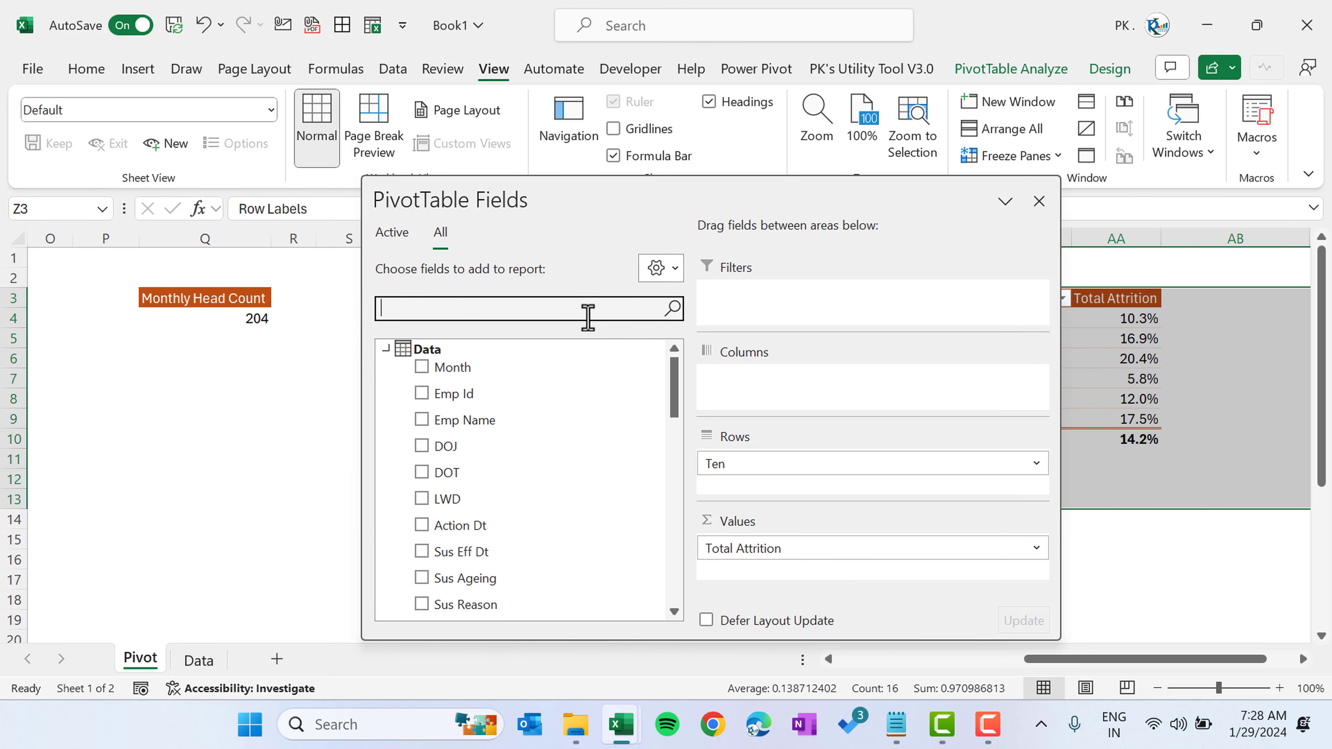
type("ge")
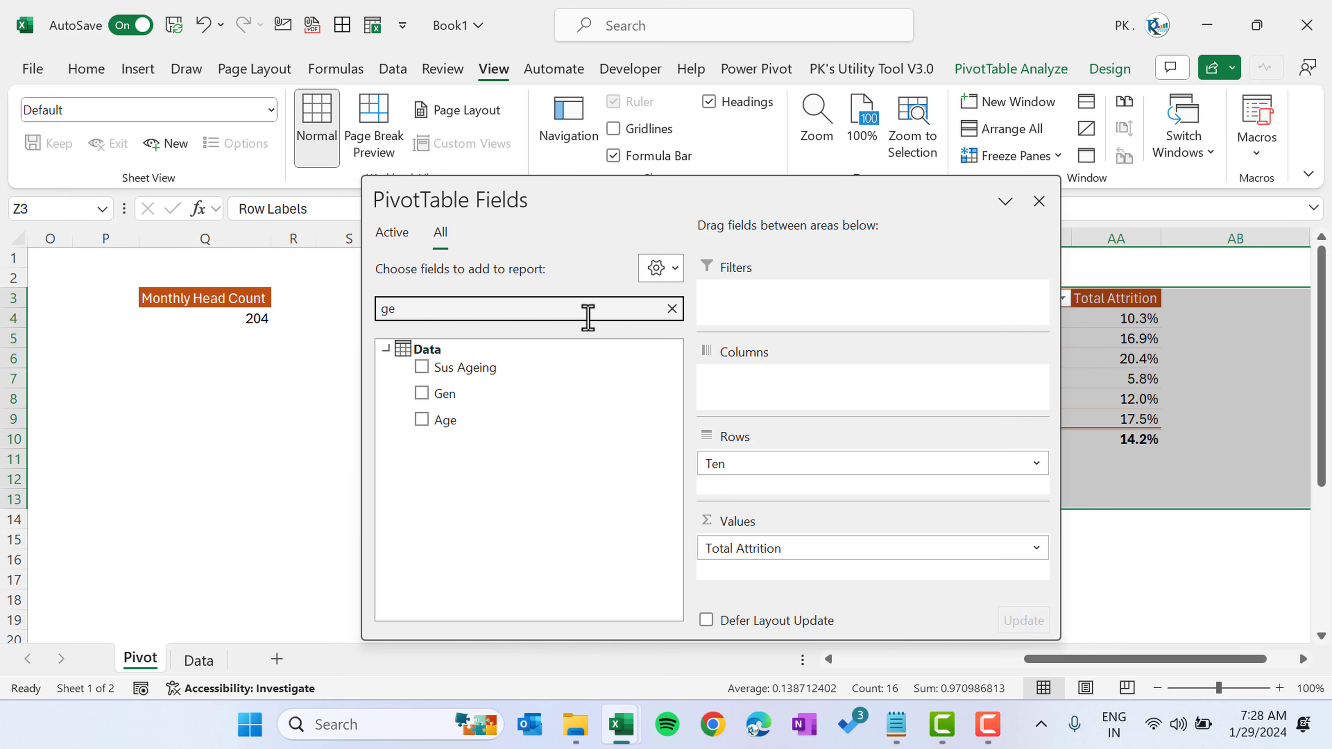
left_click_drag(439, 399, 769, 499)
left_click(1038, 203)
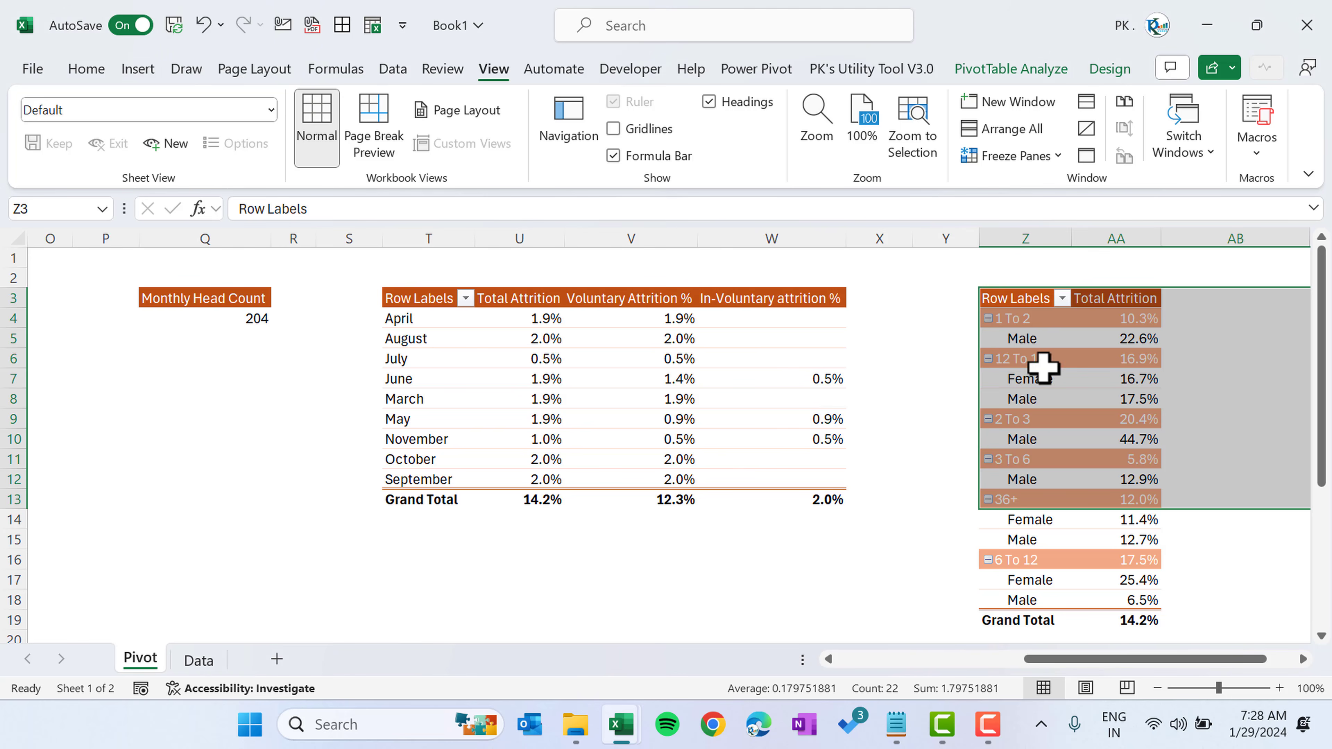
left_click(1066, 340)
left_click_drag(1043, 378, 1043, 398)
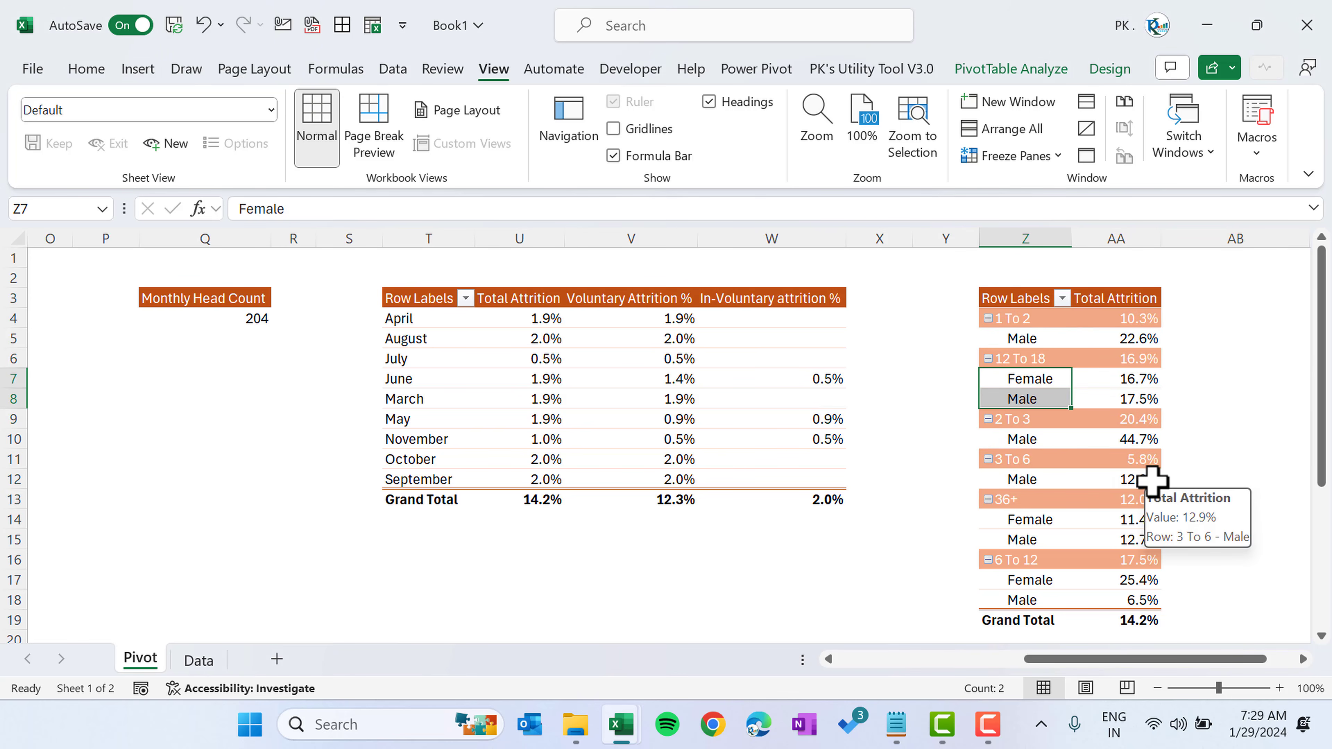
- Narrow the blank spacer columns D, F:I, K:M, O:P and R:S between the PivotTables on the Pivot sheet
key("Home")
left_click(306, 231)
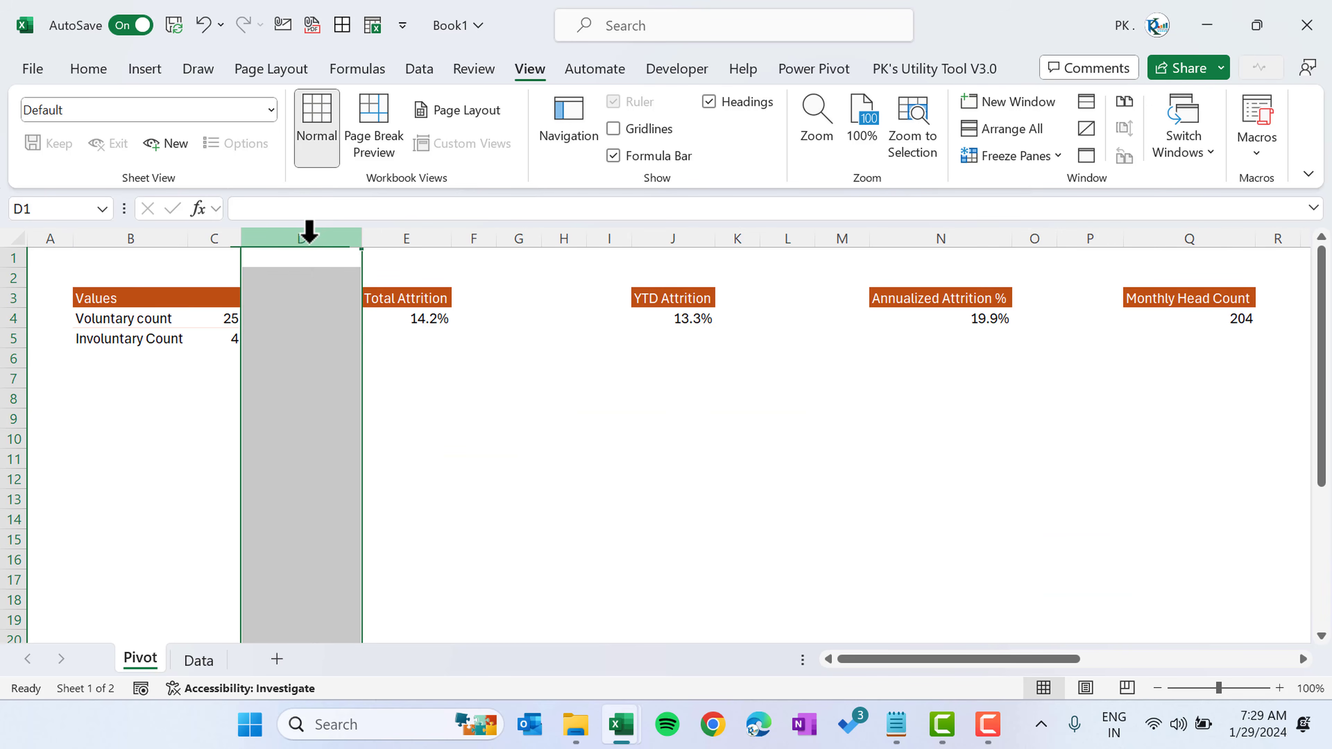
left_click_drag(358, 236, 267, 246)
left_click(292, 246)
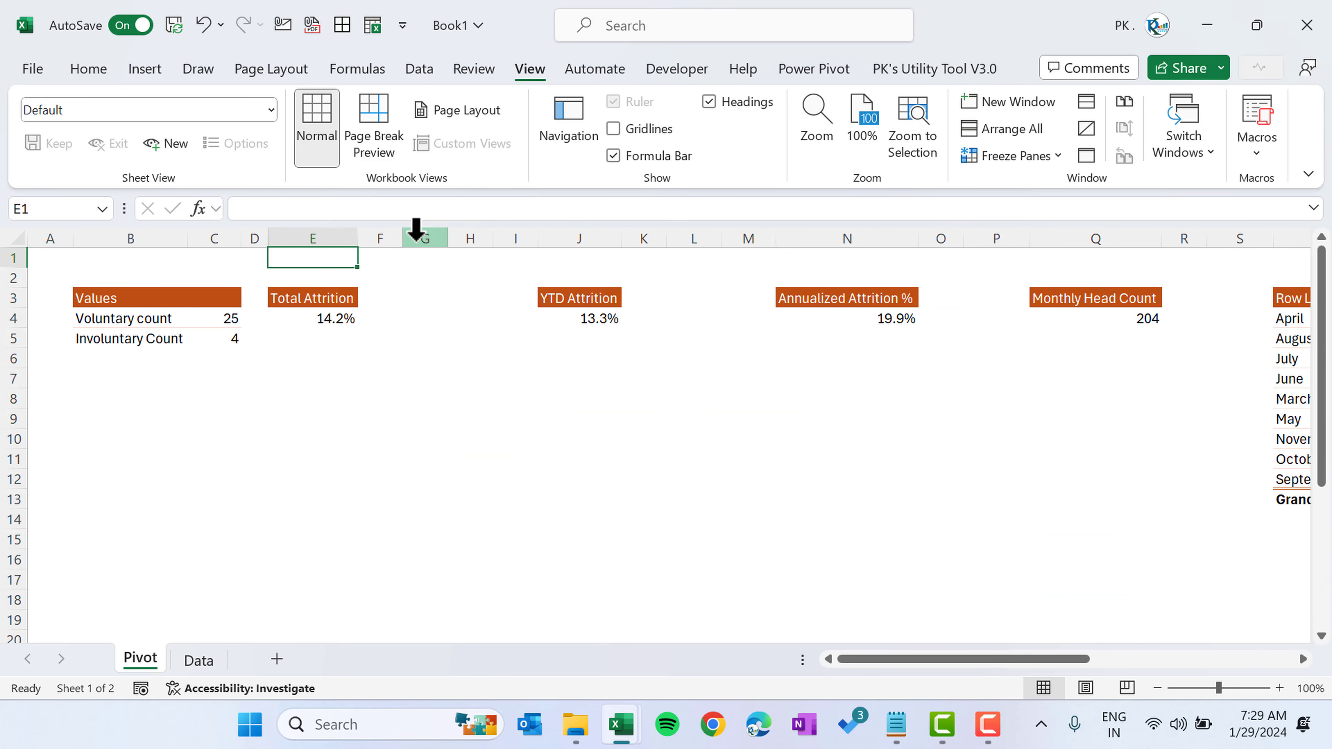
left_click_drag(388, 231, 523, 240)
left_click_drag(538, 239, 510, 239)
left_click_drag(585, 234, 630, 238)
left_click_drag(665, 239, 640, 239)
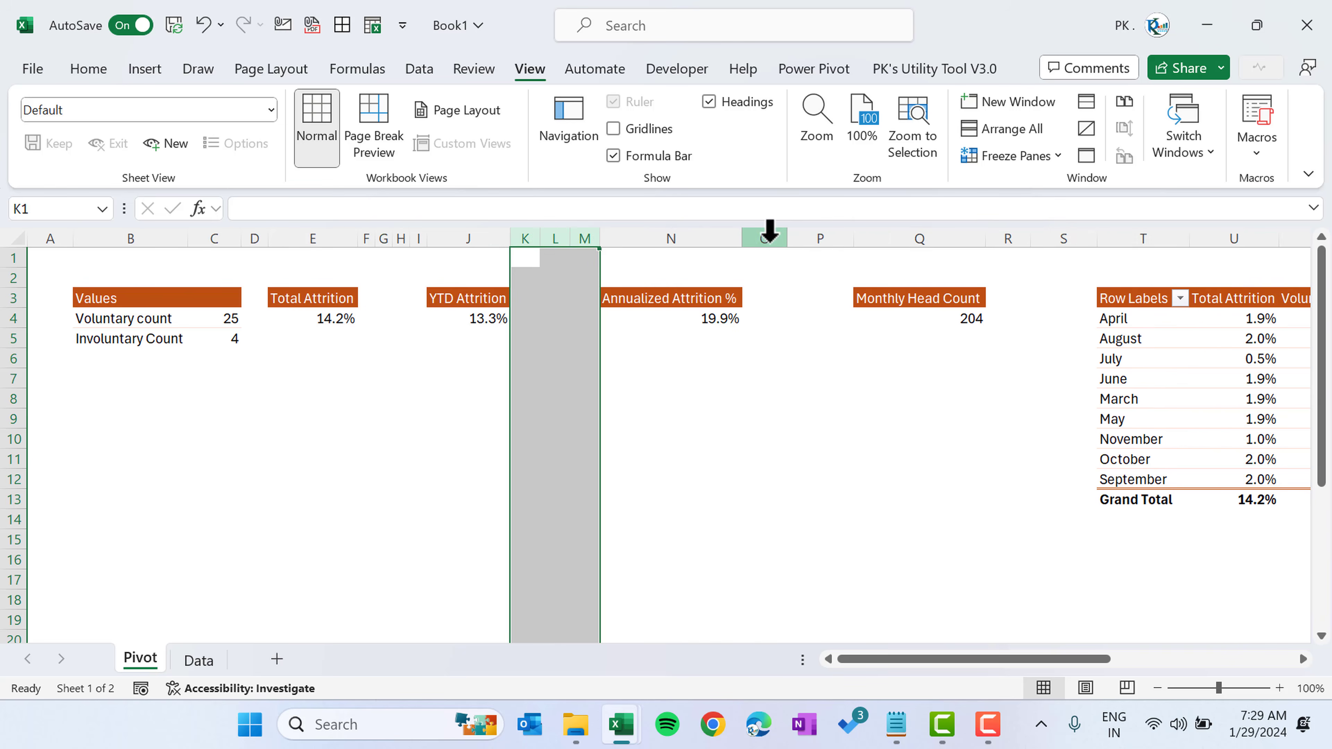
left_click_drag(763, 232, 818, 239)
left_click_drag(853, 239, 812, 238)
left_click_drag(973, 237, 1027, 239)
left_click_drag(1064, 238, 1033, 238)
- Enter the formula =1-E4 in cell E5 below the Total Attrition rate
left_click(320, 319)
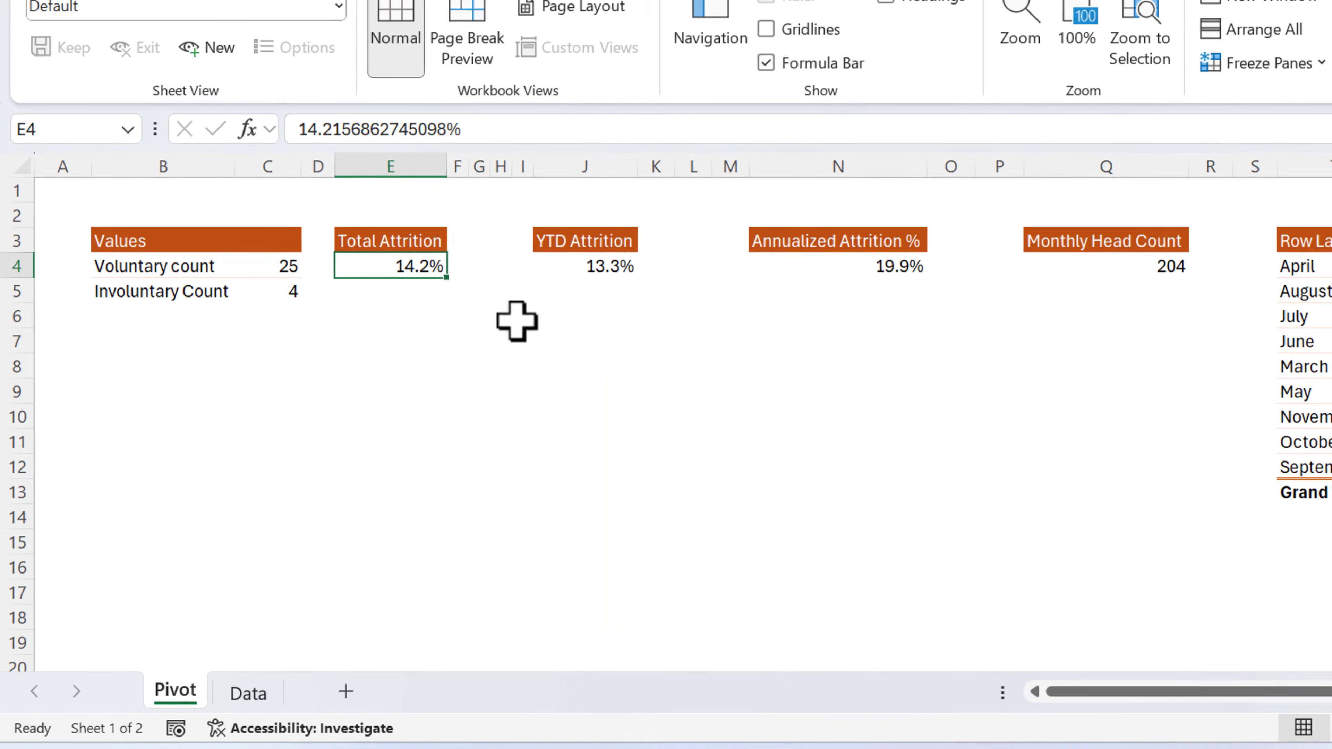
left_click_drag(455, 251, 939, 256)
left_click(426, 277)
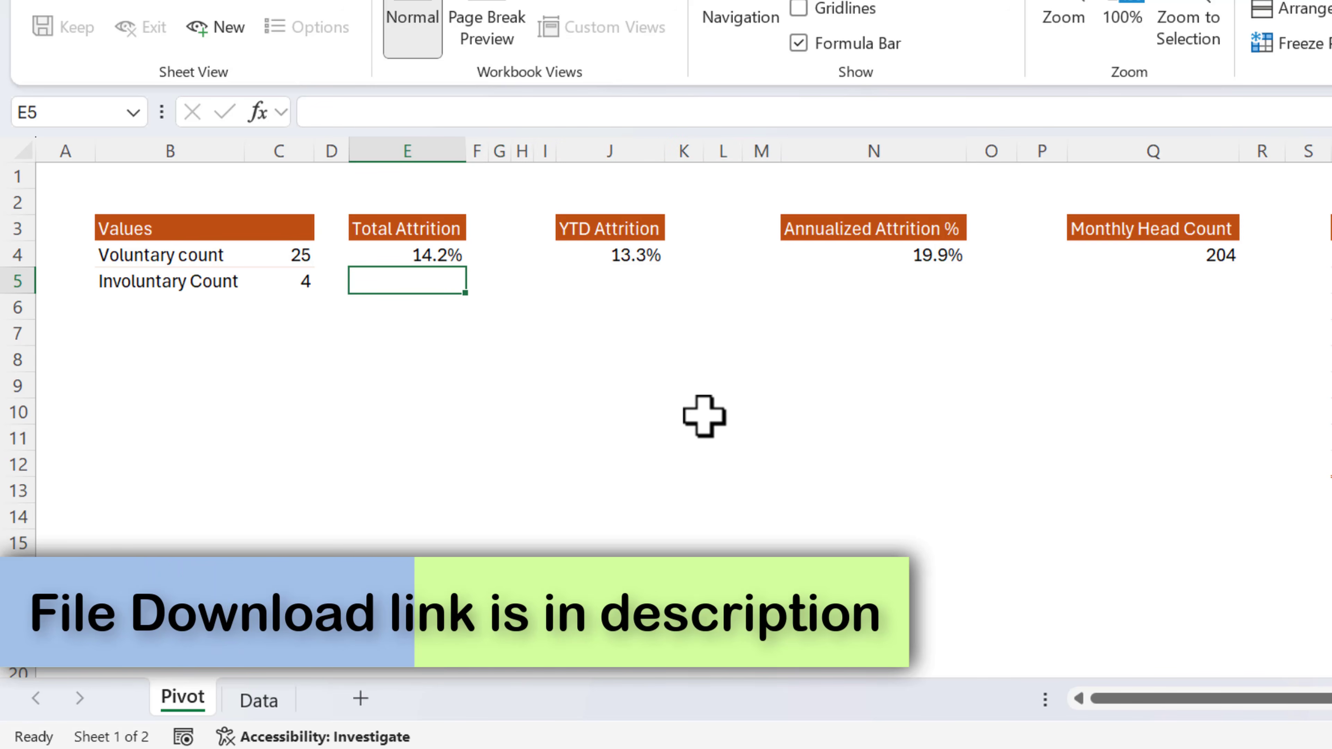
type("=1-")
key("Up")
key("Return")
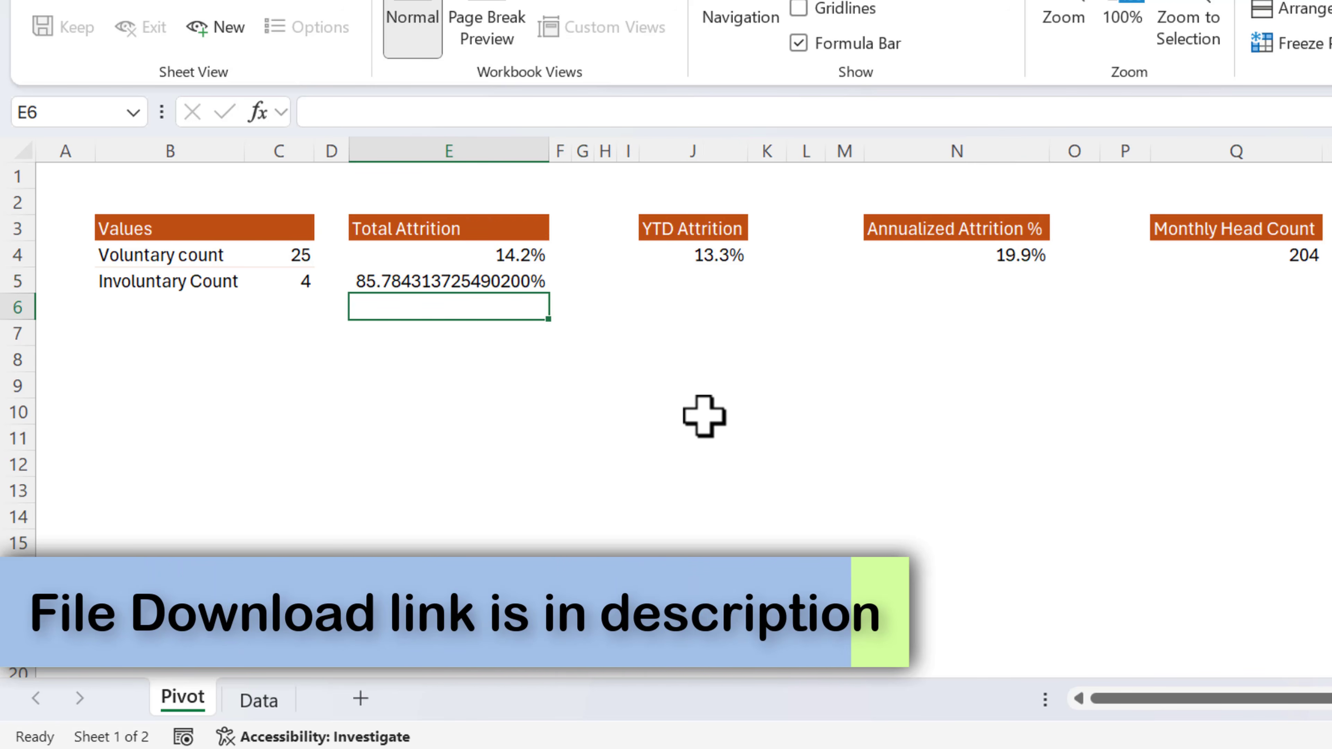
- Copy the formatting of cell E4 onto E5 with Format Painter
left_click(548, 270)
left_click(540, 260)
left_click(102, 42)
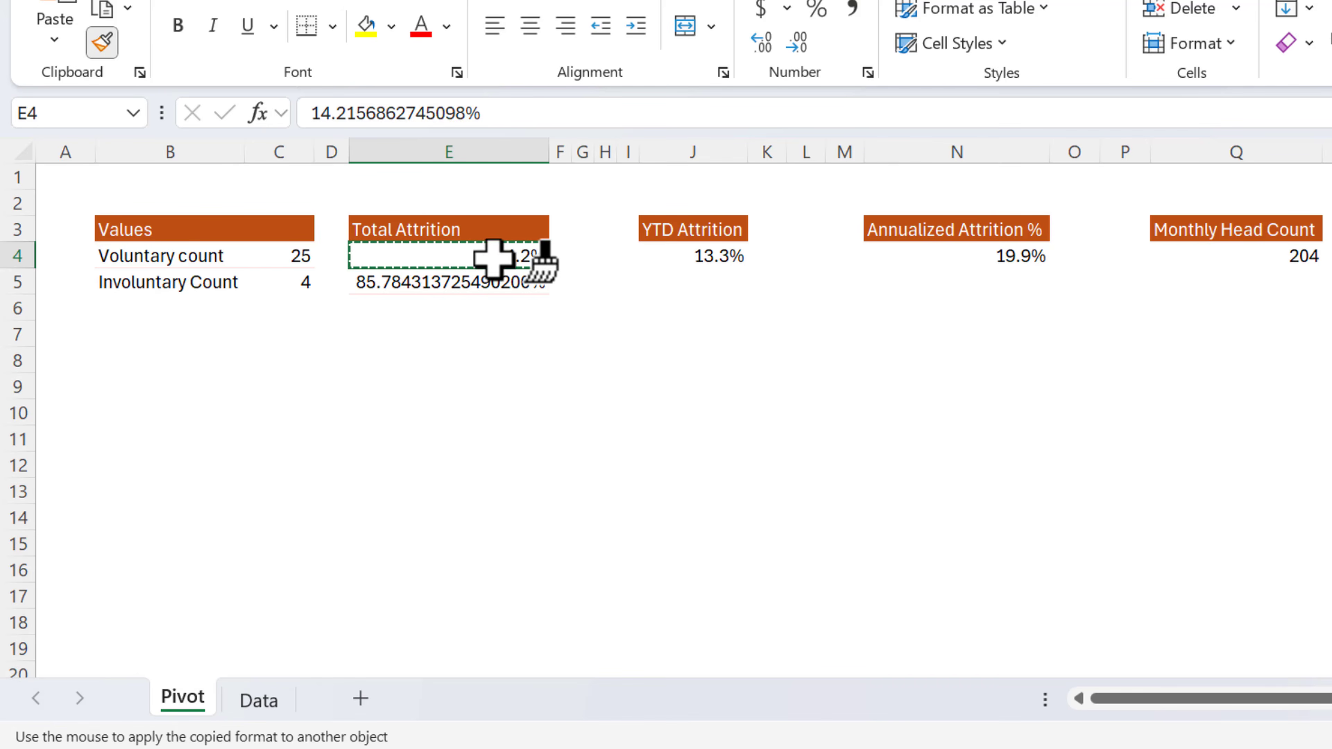
left_click(512, 290)
left_click(770, 312)
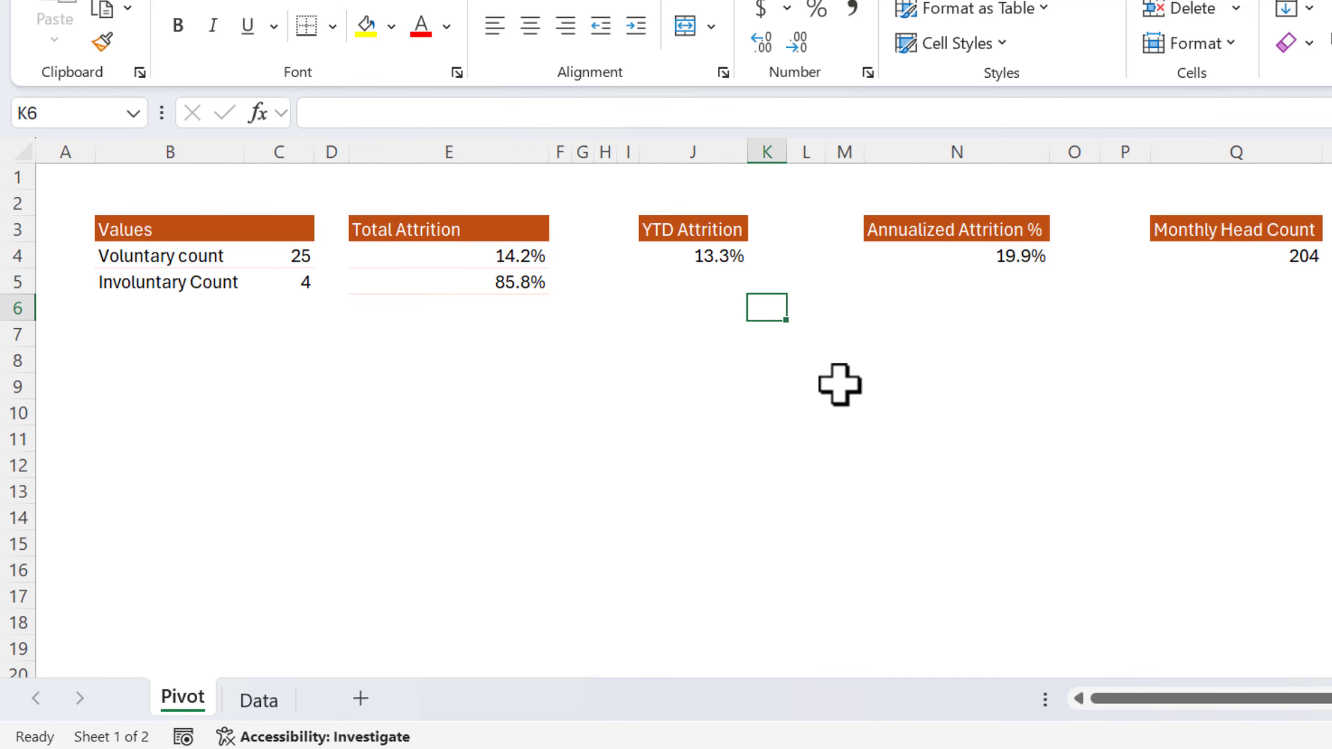
- Enter 100% in cell E6 below the =1-E4 formula
key("Up")
key("ctrl+Left")
key("Down")
type("1")
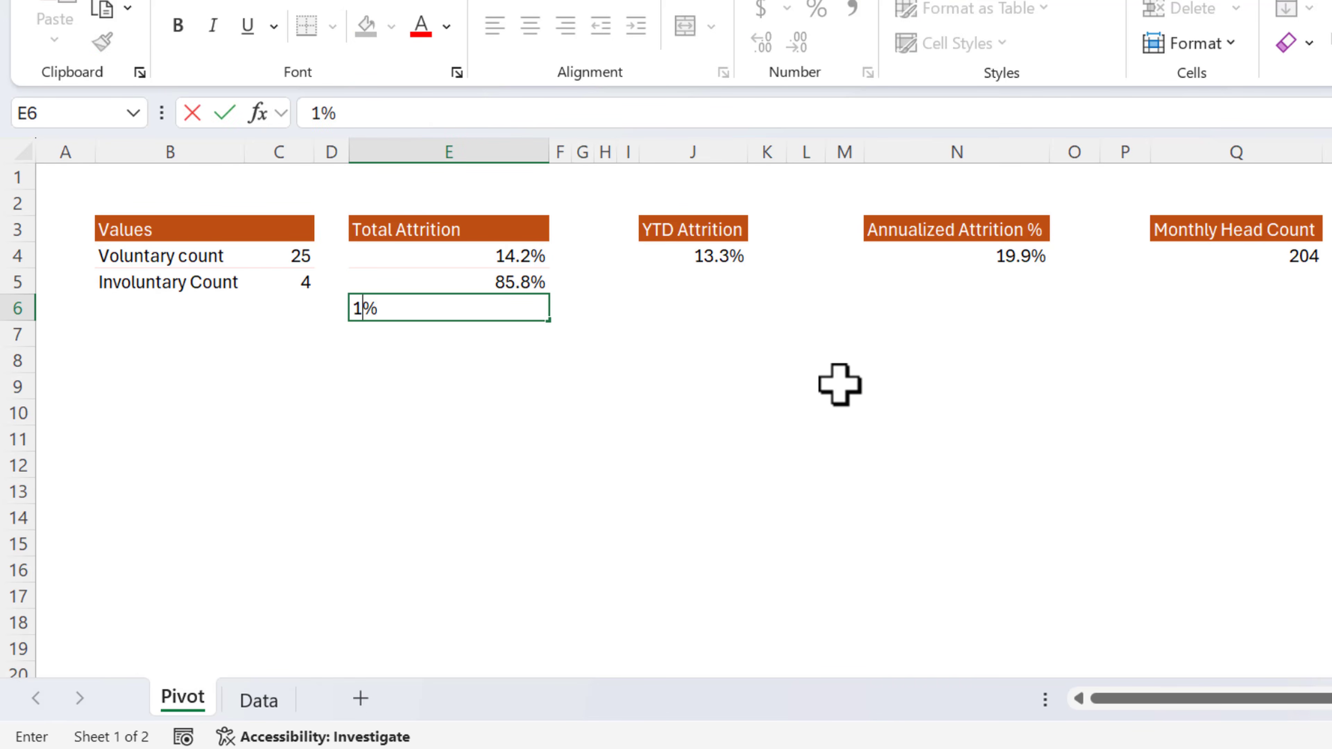
key("Return")
key("Up")
type("1")
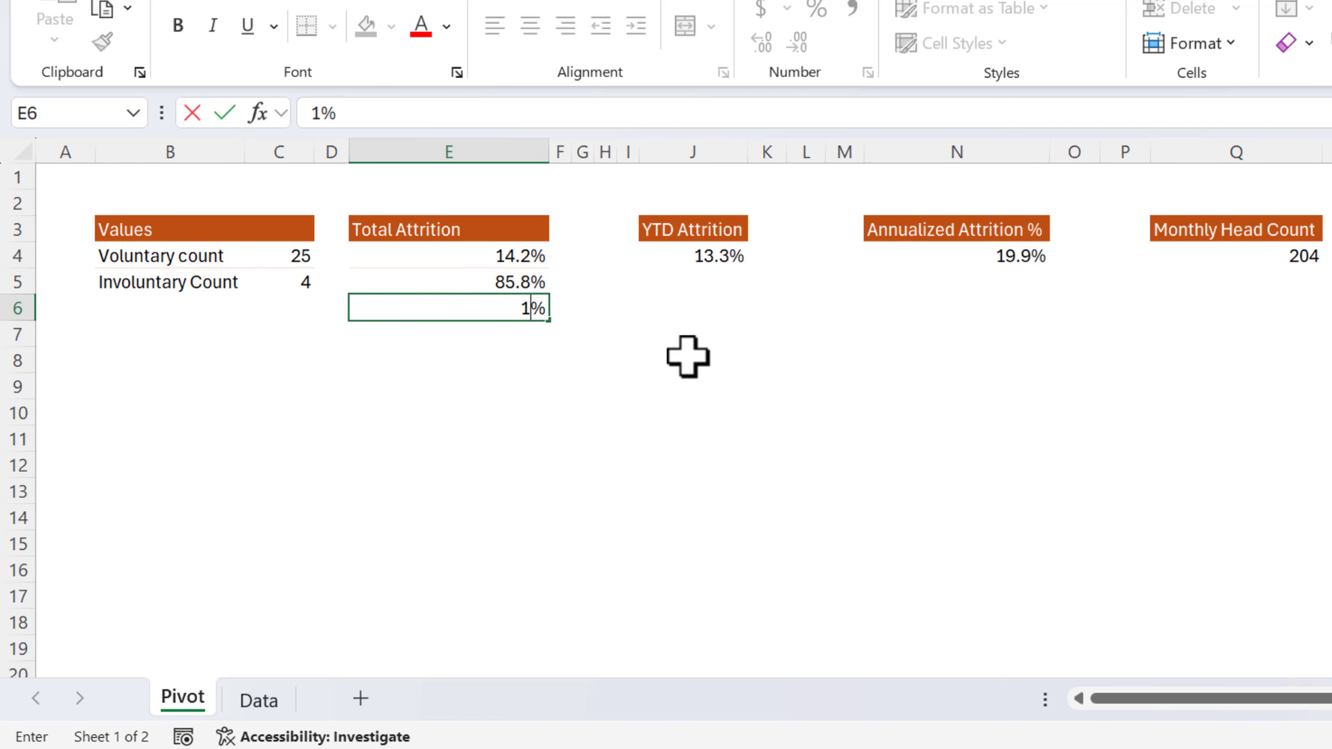
type("00")
key("Return")
key("Up")
key("Up")
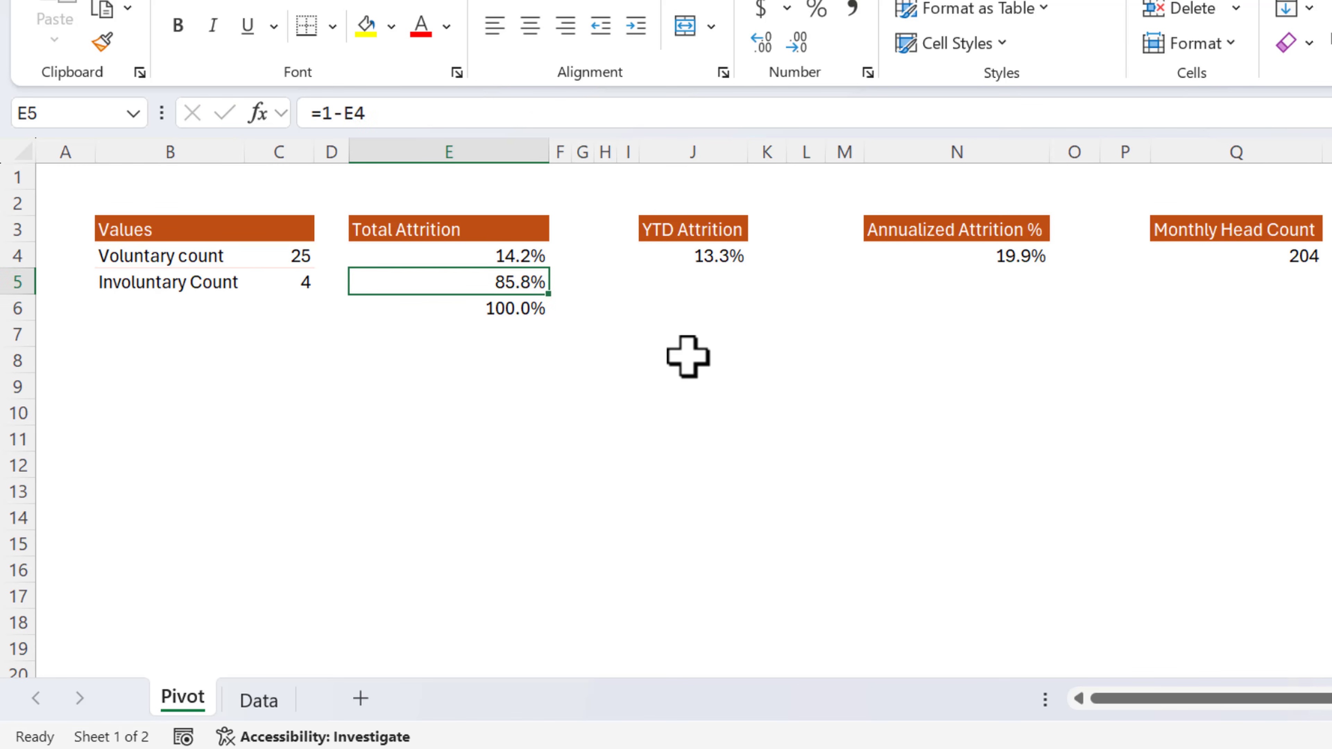
- Copy cells E5:E6 and paste them into J5:J6 below the YTD Attrition value
key("Up")
key("Right")
key("Right")
key("Right")
key("Left")
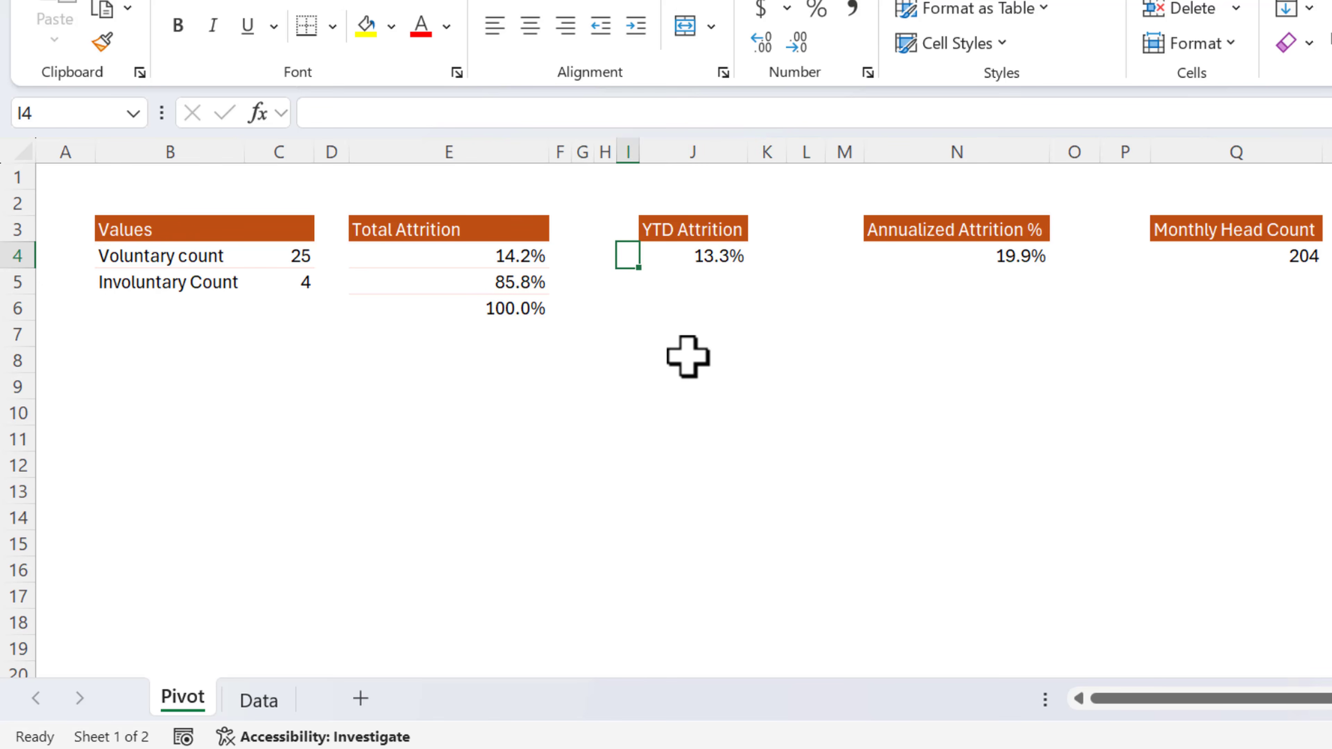
key("Left")
key("Down")
key("shift+Down")
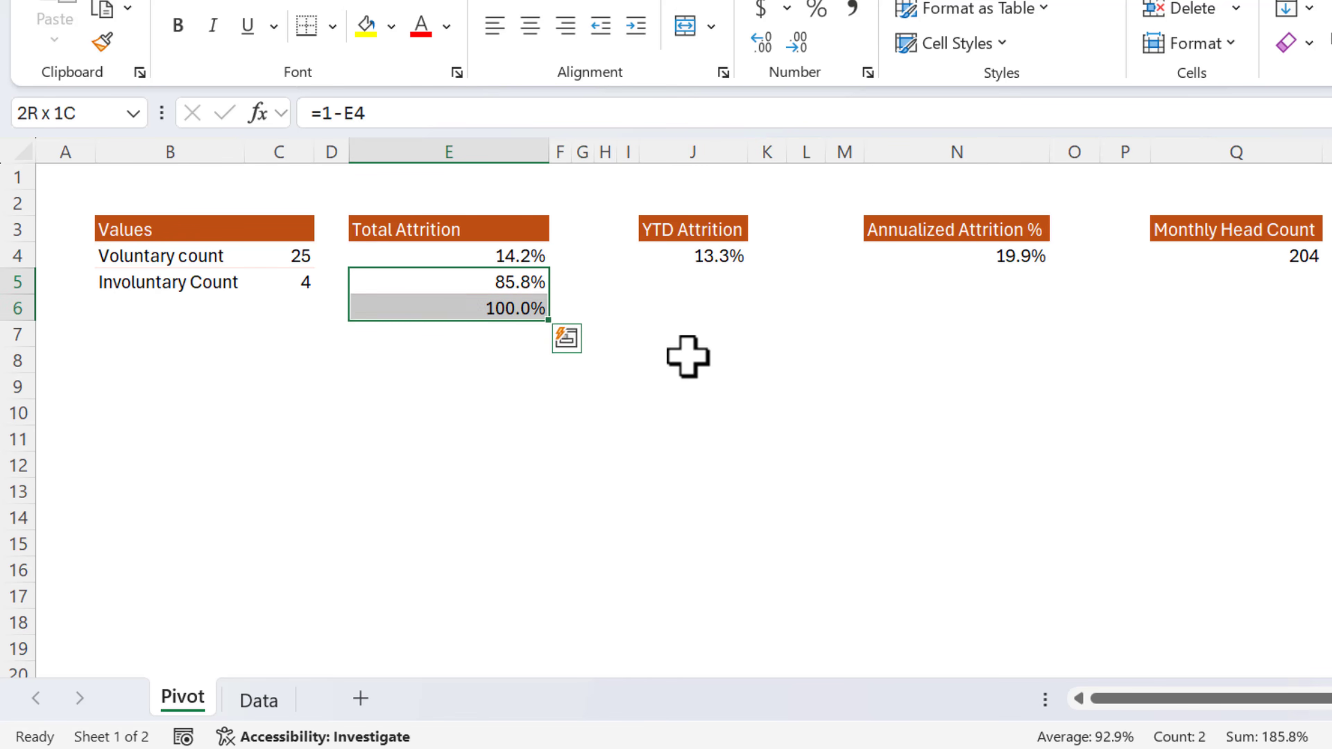
key("ctrl+c")
key("Left")
key("Left")
key("Left")
key("Left")
key("Left")
key("Left")
key("Left")
key("Left")
key("Left")
key("Left")
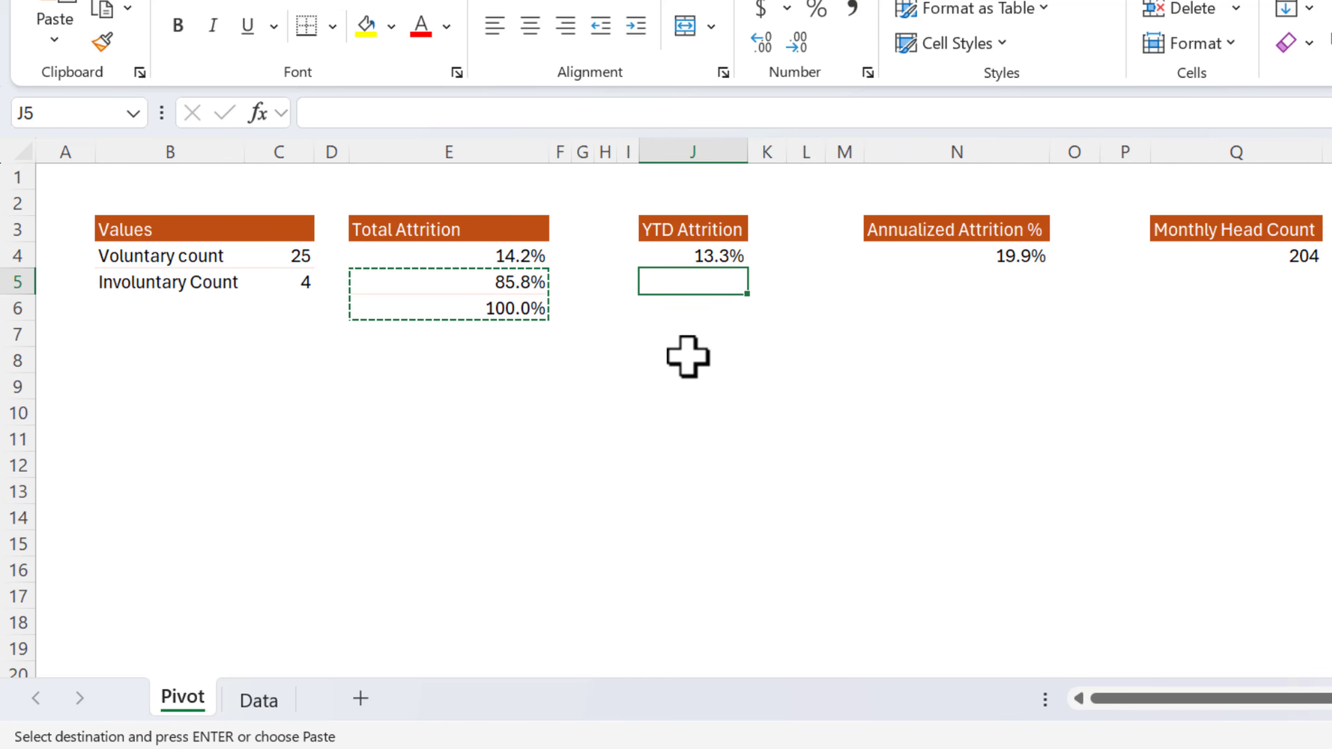
key("shift+Down")
key("ctrl+v")
- Paste the copied helper cells into N5:N6 below the Annualized Attrition % value
key("Right")
key("Right")
key("Right")
key("Right")
key("Right")
key("Left")
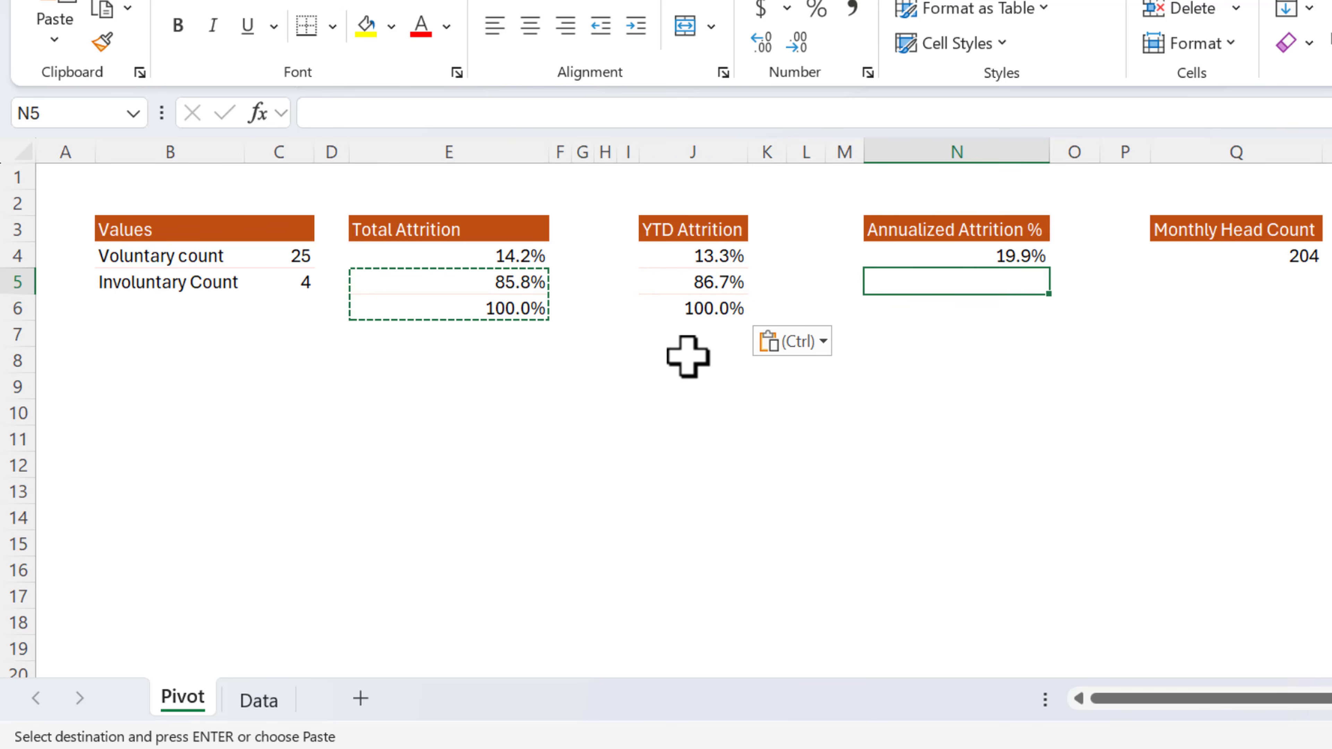
key("ctrl+v")
key("Down")
key("Escape")
key("Up")
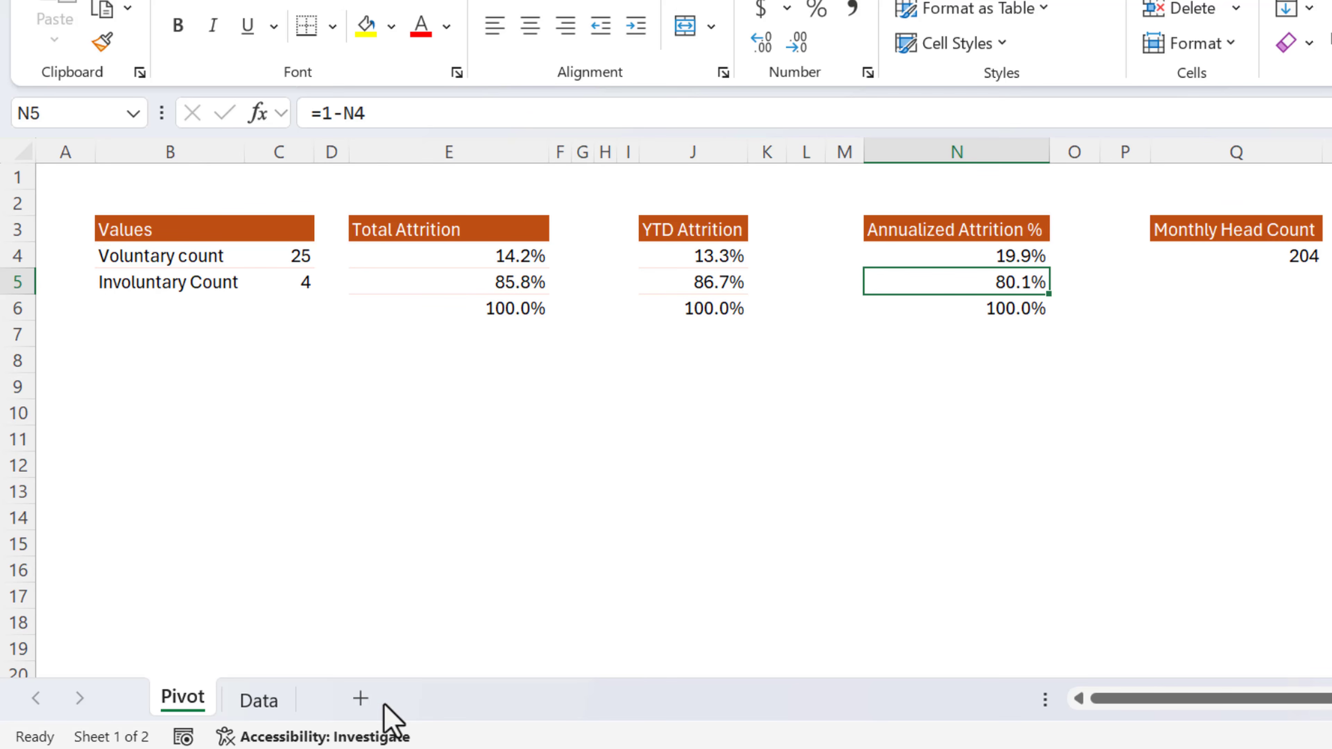
- Add a new worksheet named Dashboard and move it in front of the Pivot sheet
left_click(360, 698)
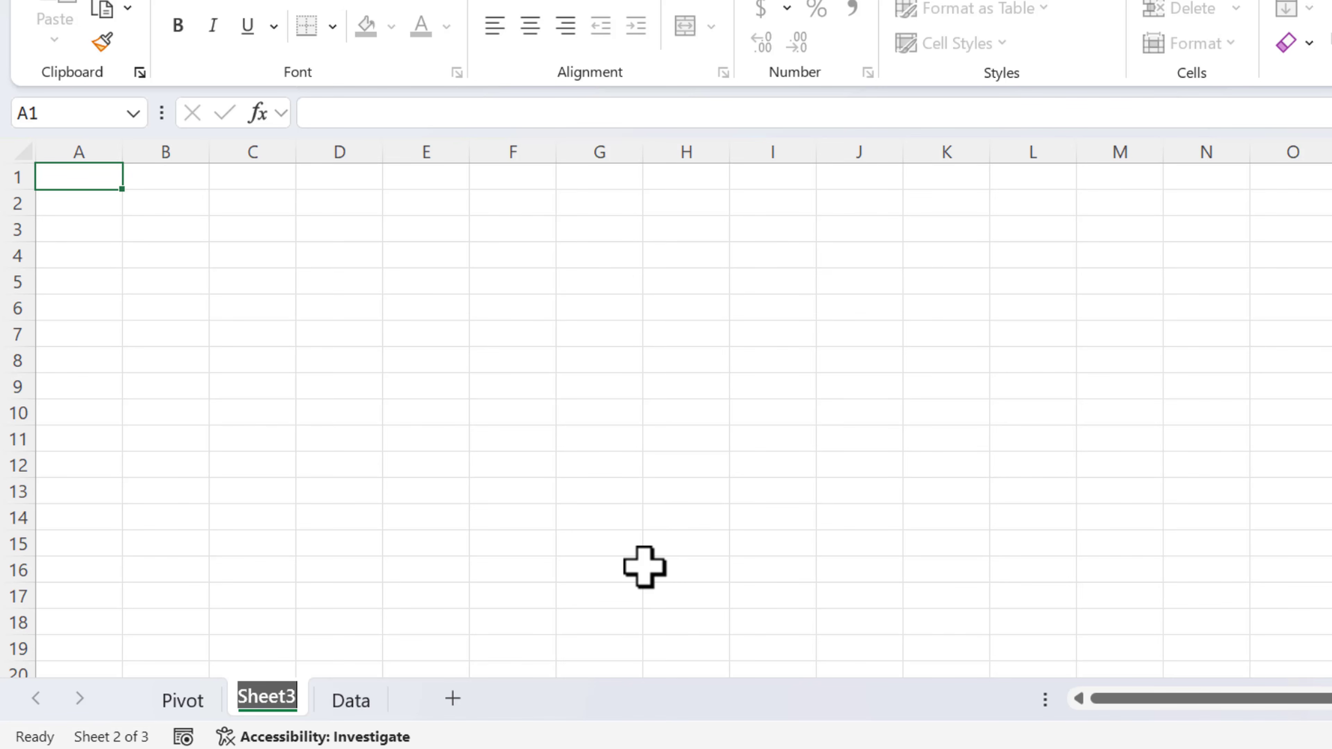
type("Da")
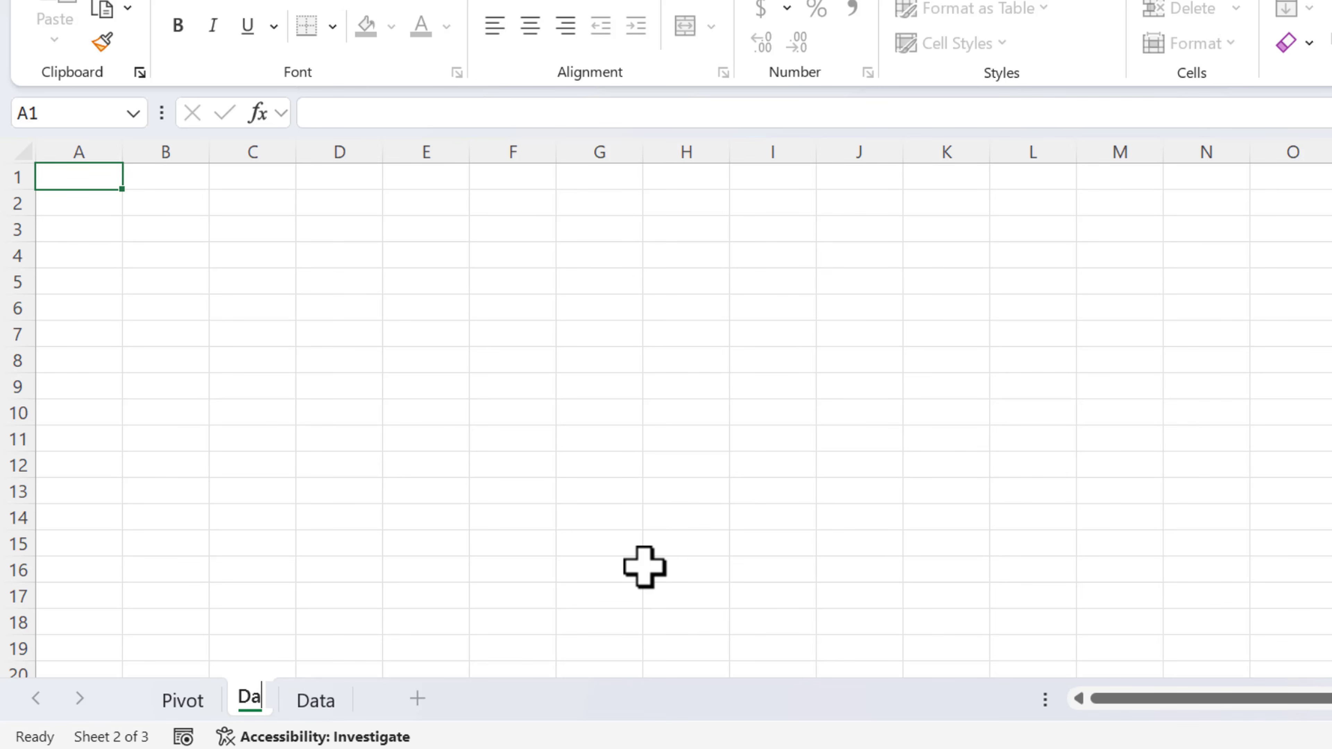
type("shboard")
key("Return")
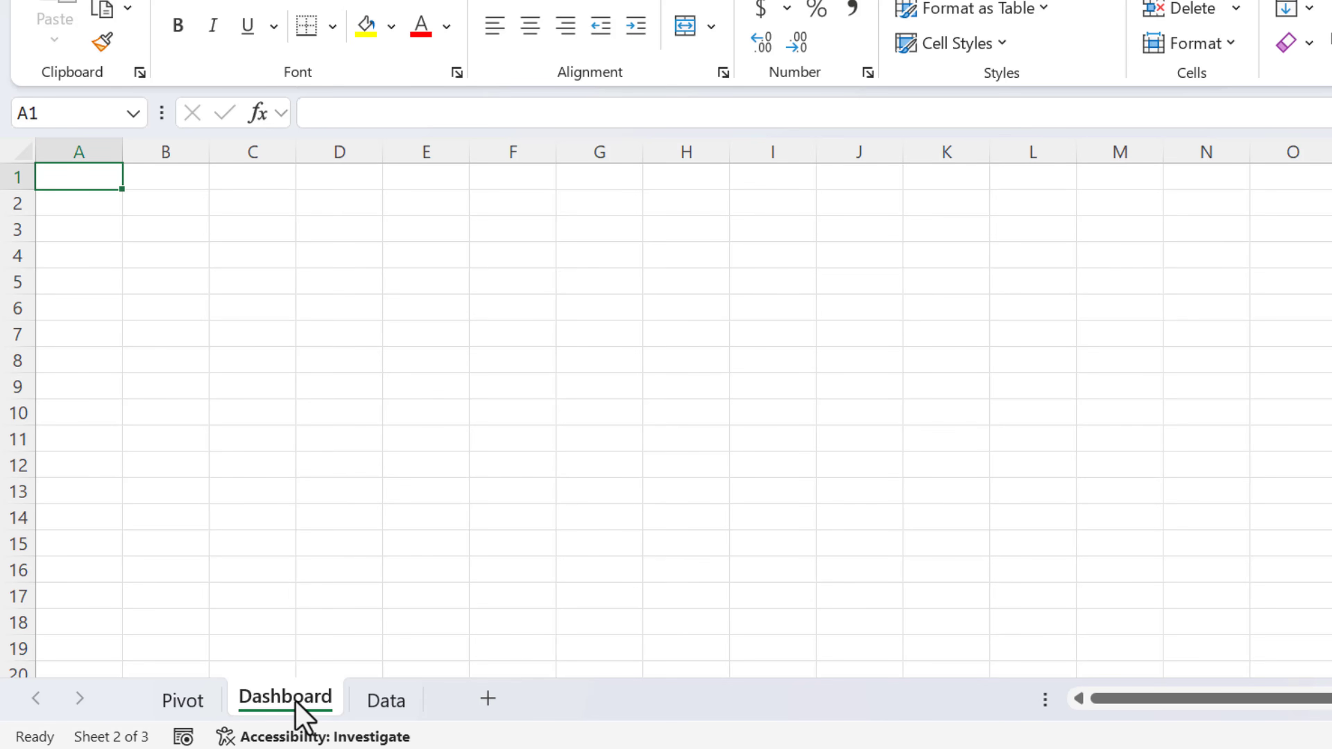
left_click_drag(295, 703, 158, 700)
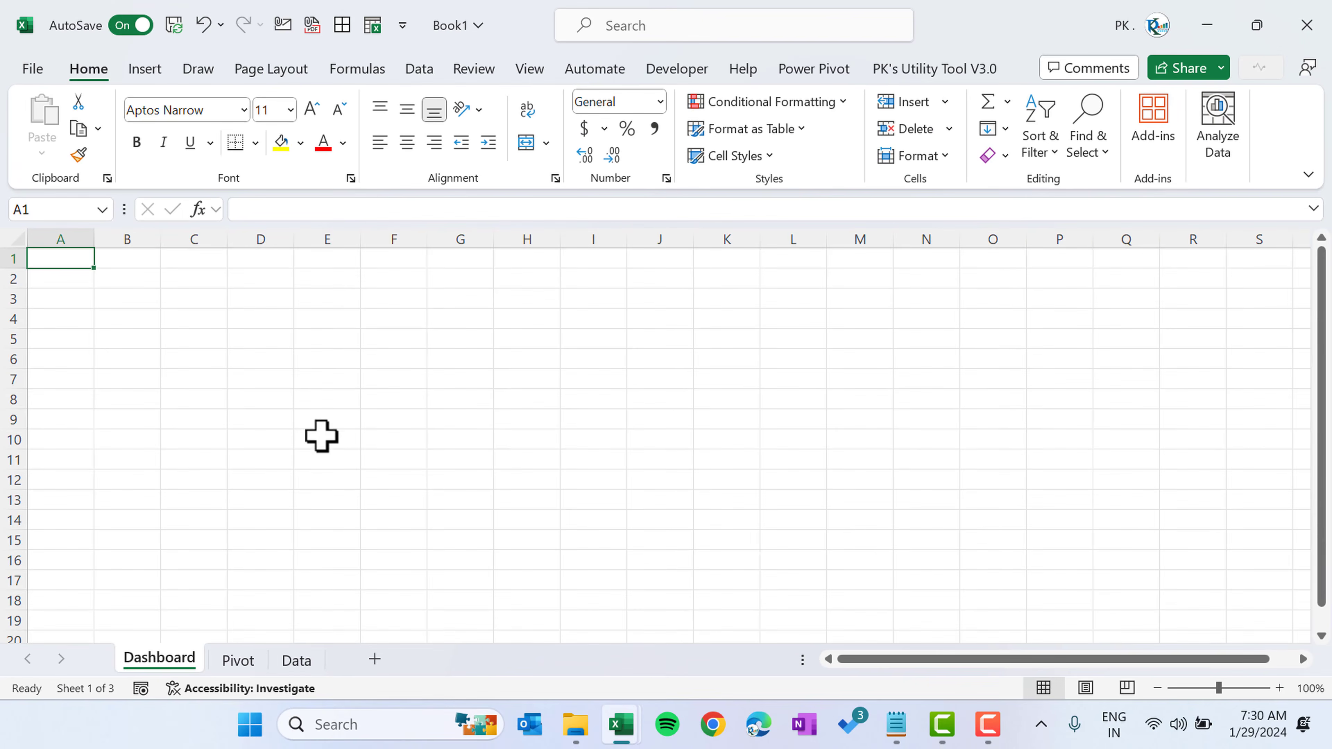
- Hide the gridlines on the Dashboard sheet
left_click(540, 74)
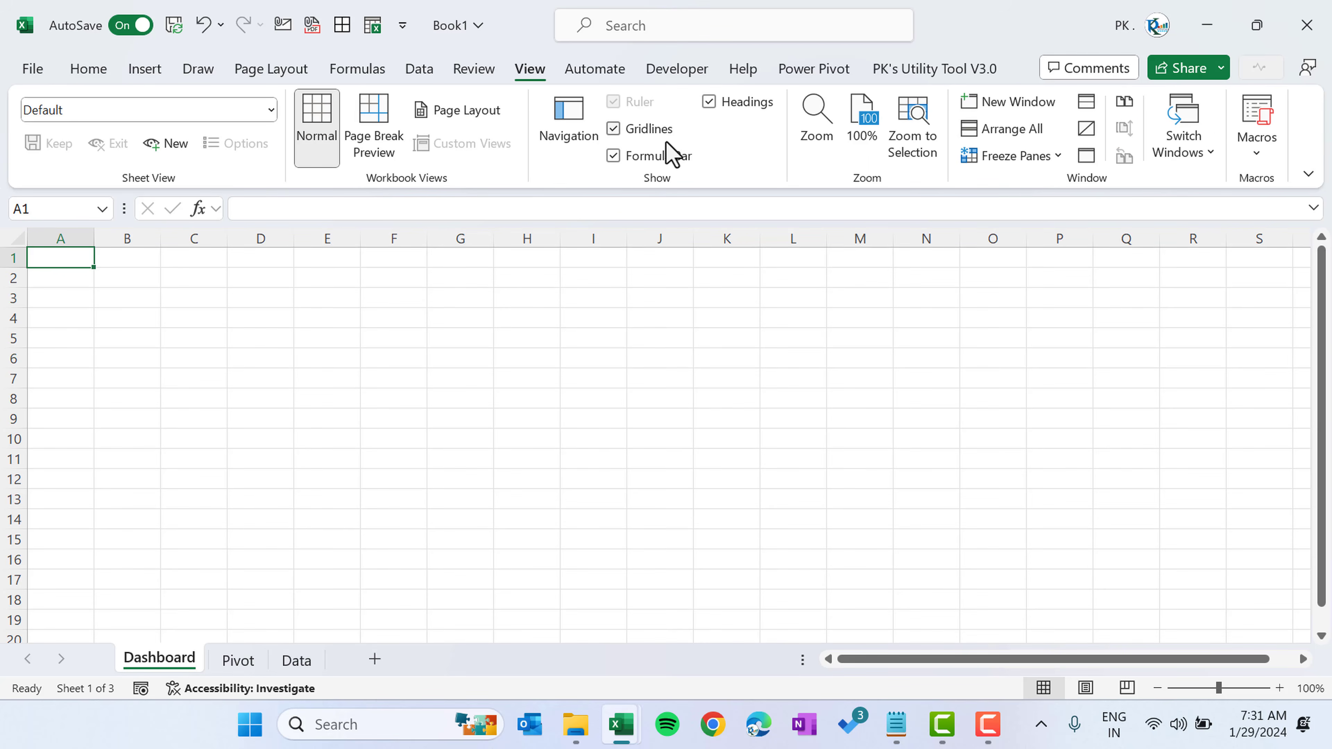
left_click(653, 129)
left_click(582, 358)
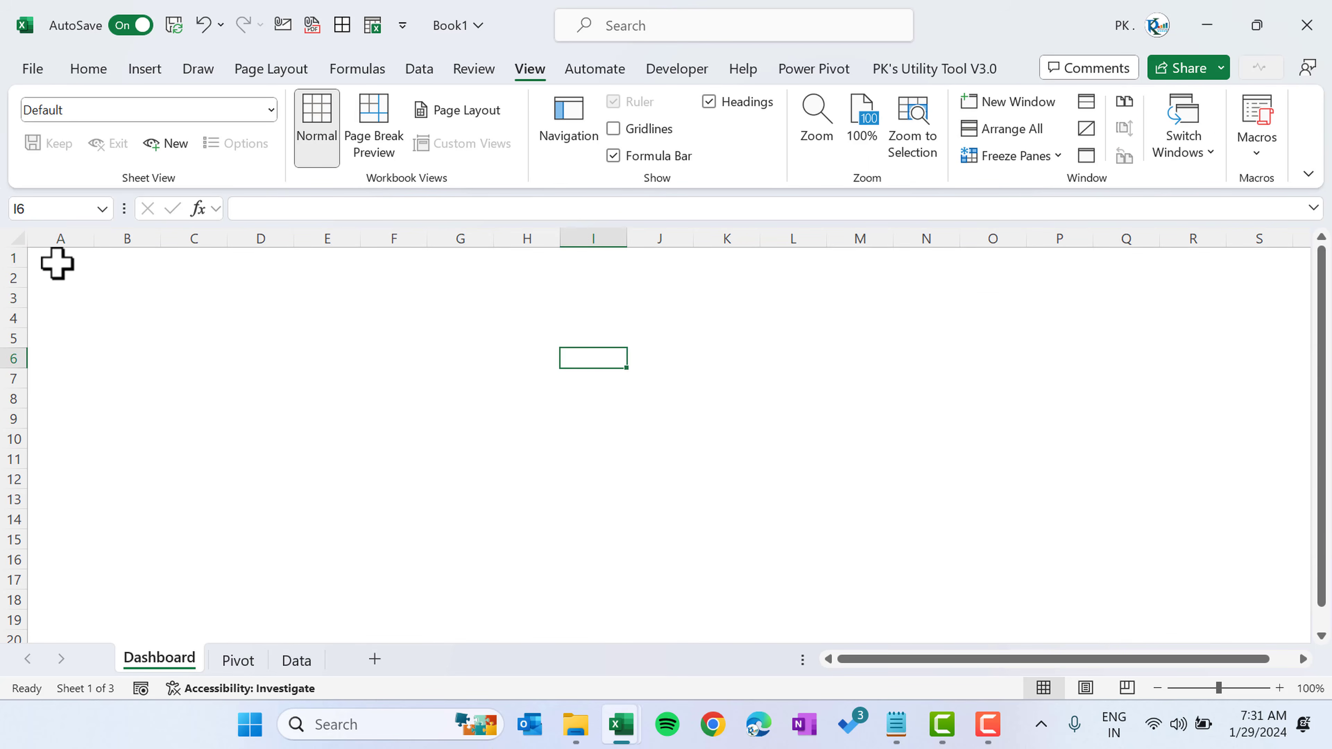
- Merge and center the range A1:S2 on the Dashboard sheet
left_click_drag(56, 264, 1232, 279)
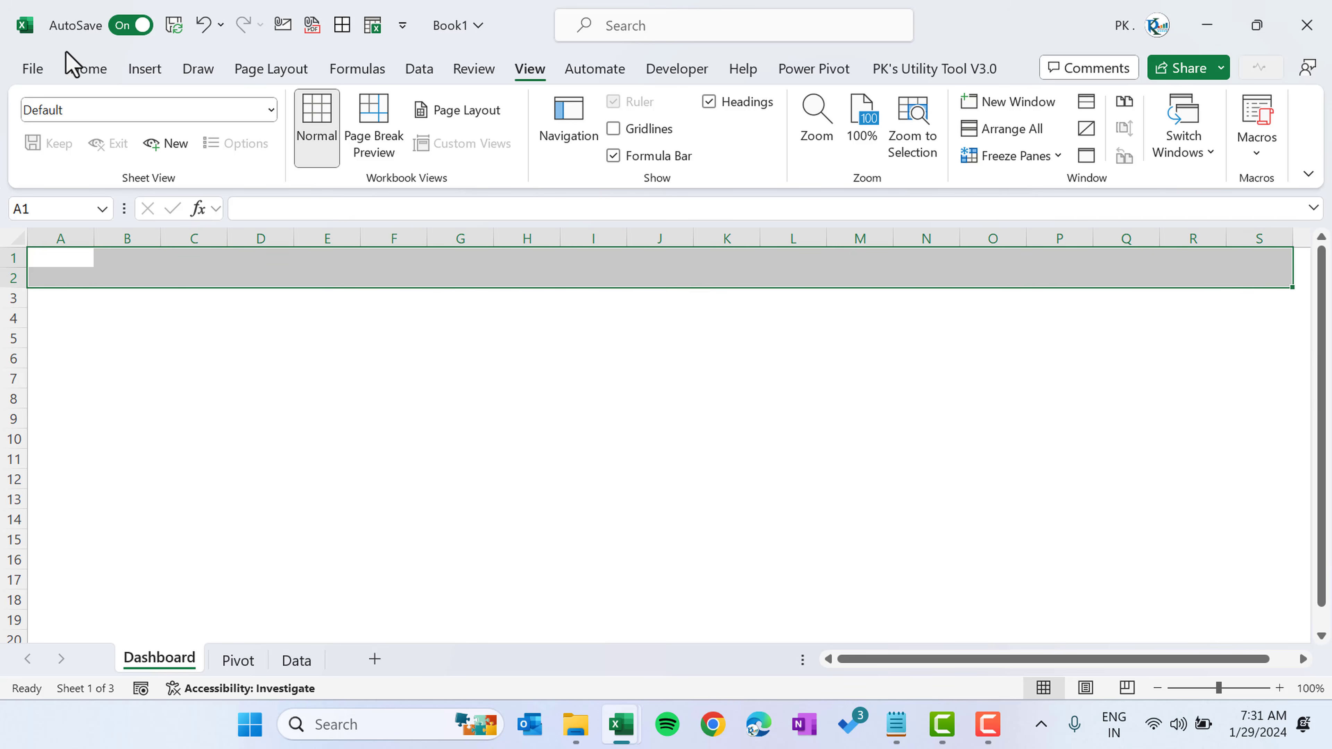
left_click(71, 63)
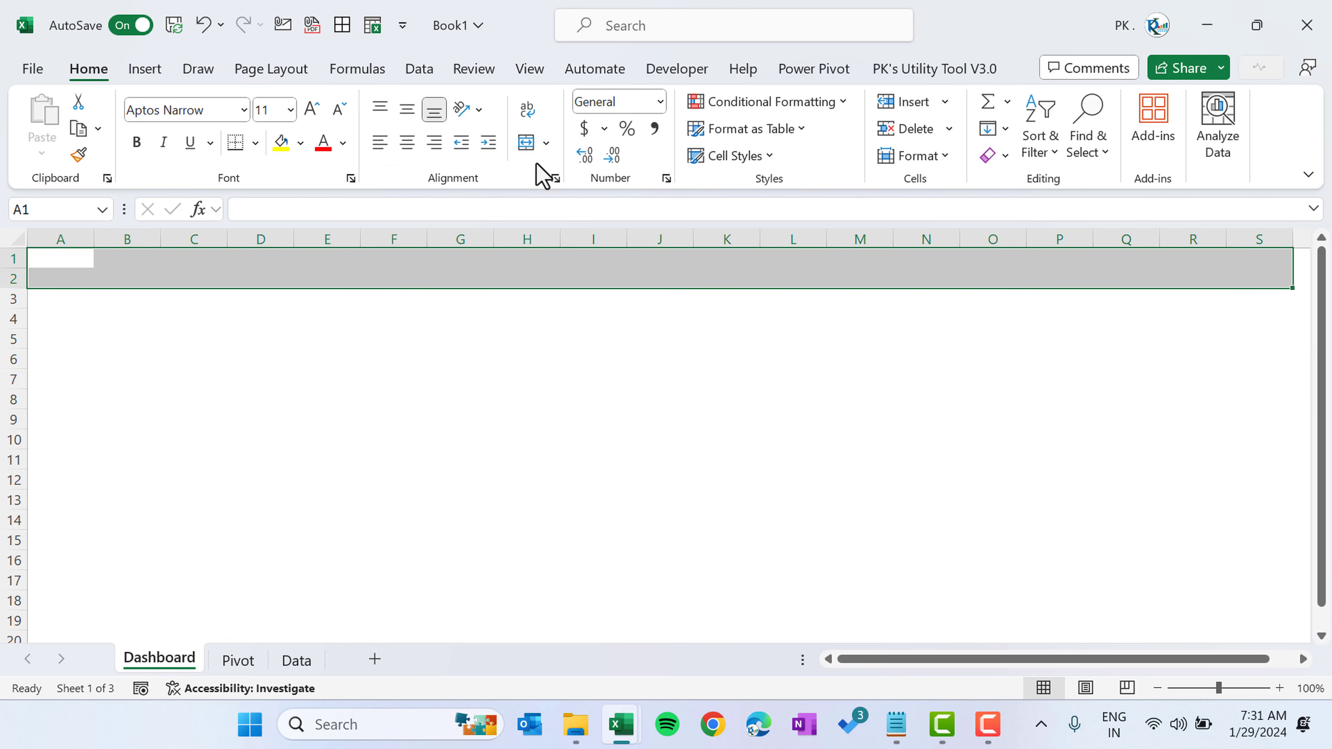
left_click(526, 144)
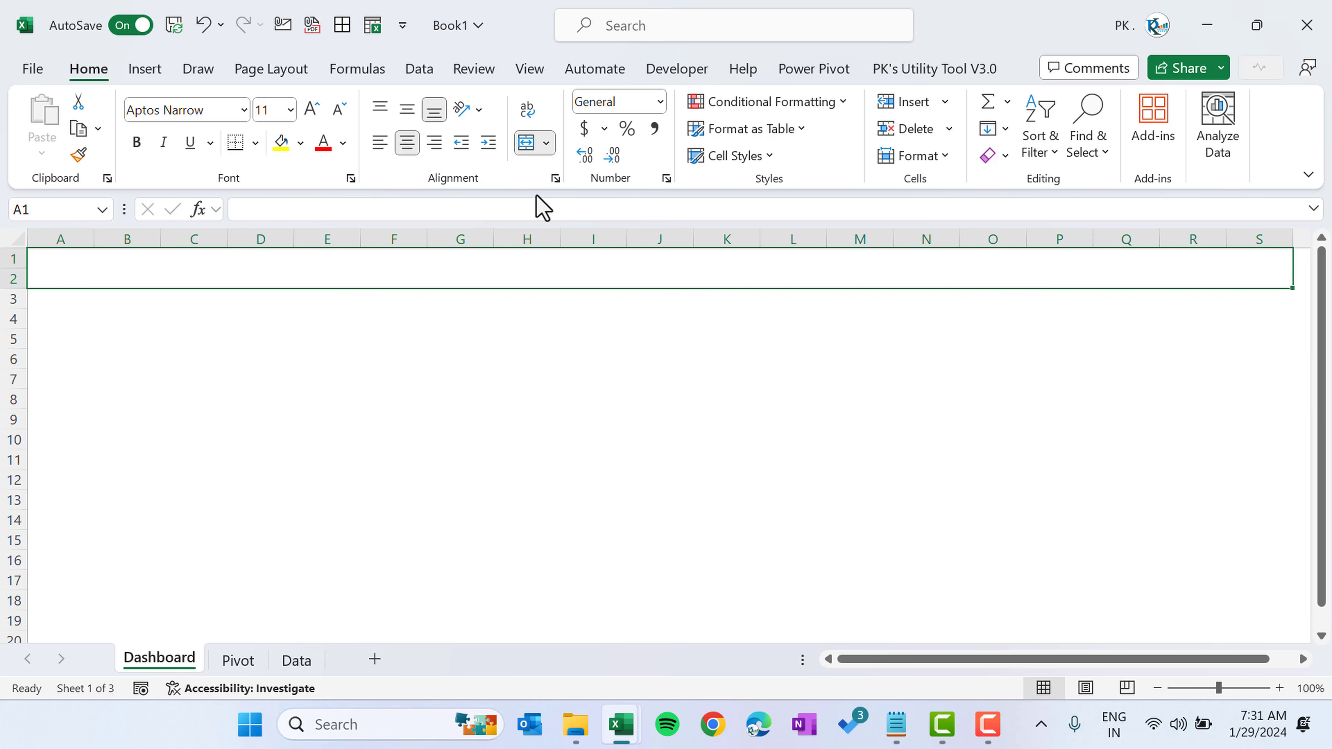
- Fill the merged header A1:S2 with dark teal and insert a WordArt title reading "Attrition Analysis Dashboard"
left_click(301, 146)
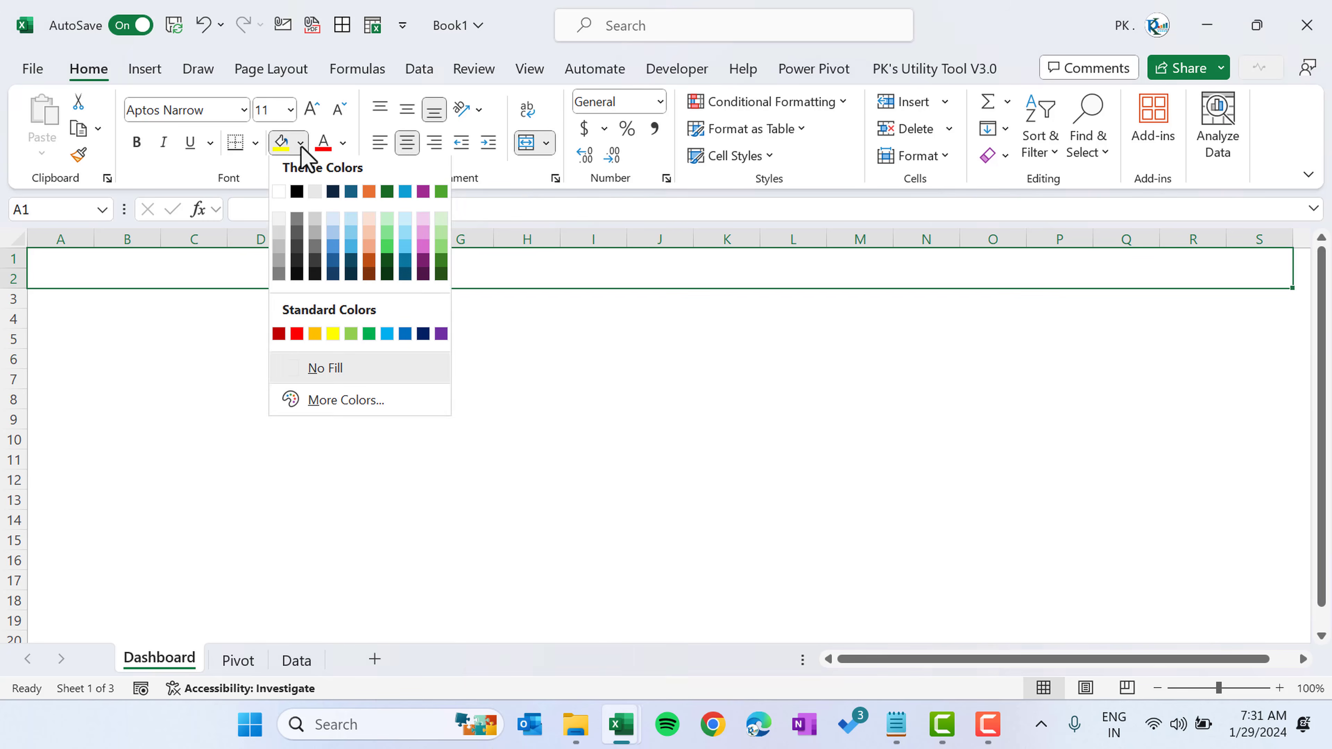
left_click(405, 279)
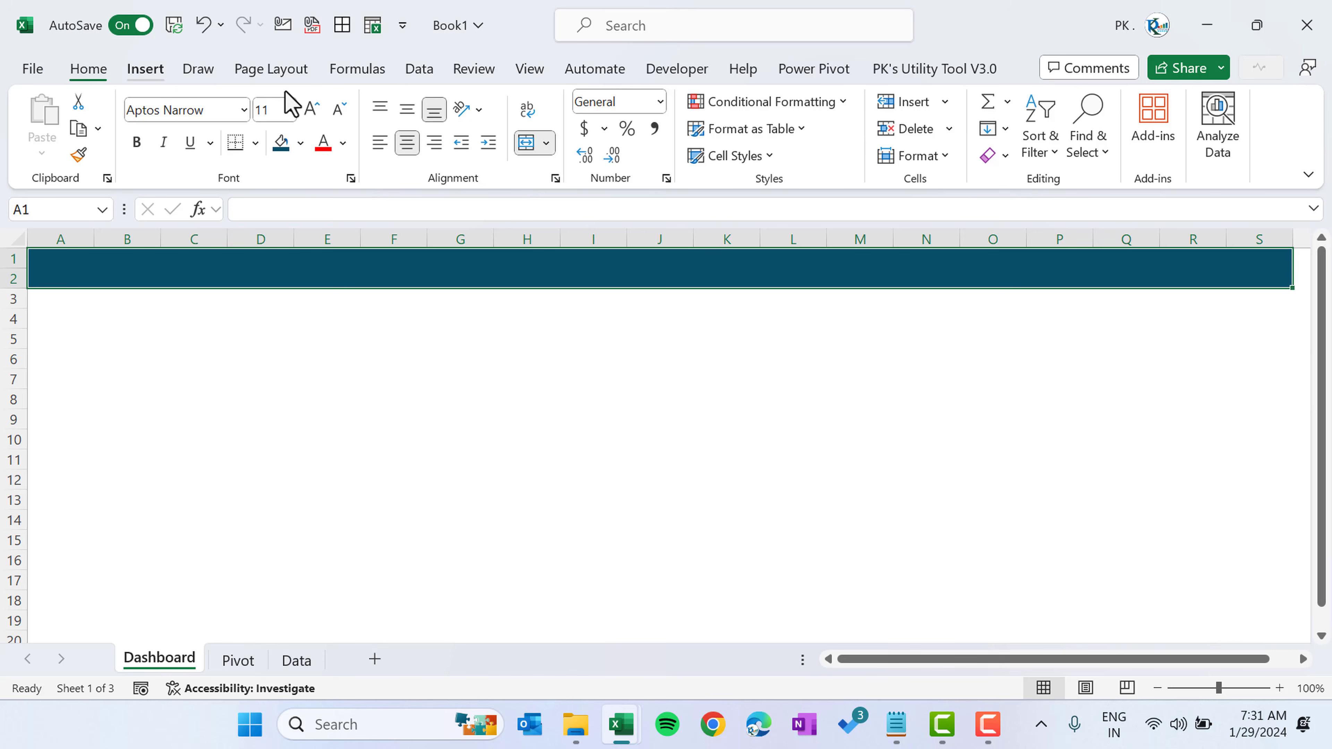
left_click(1146, 163)
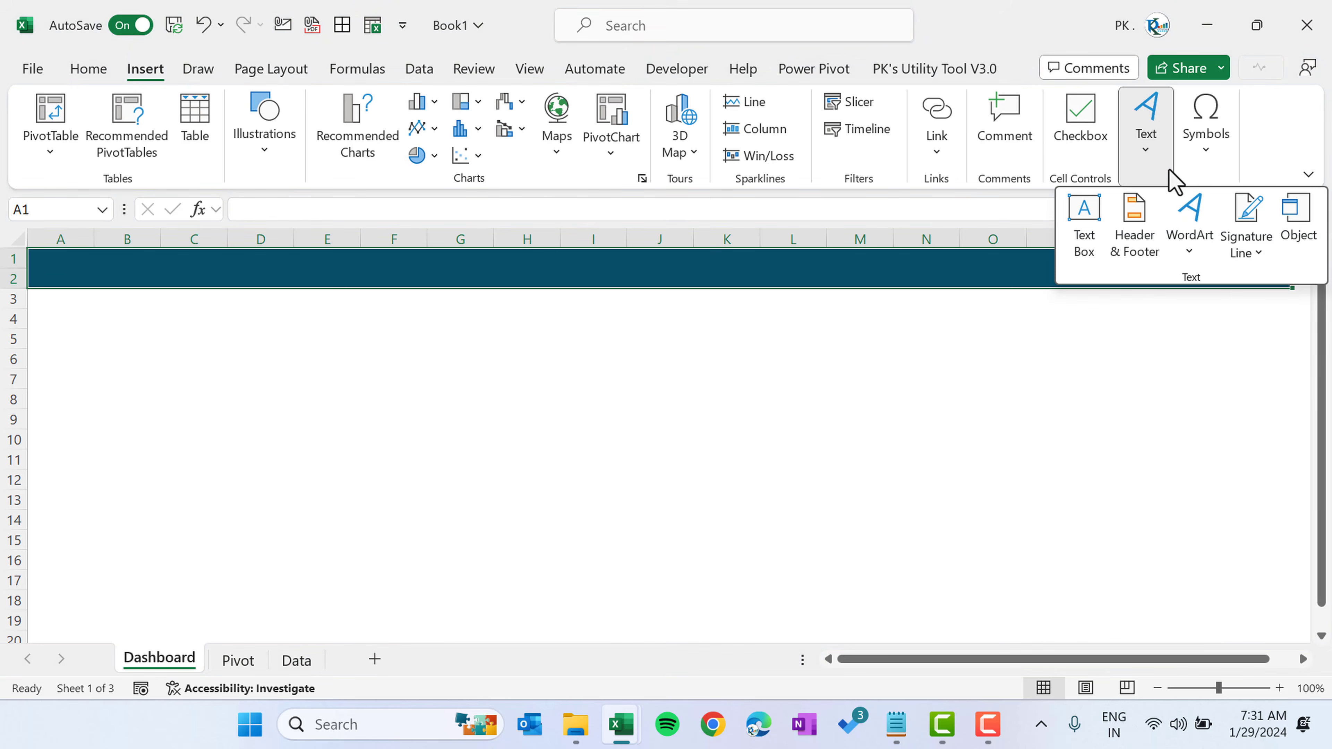
left_click(1189, 257)
left_click(1053, 304)
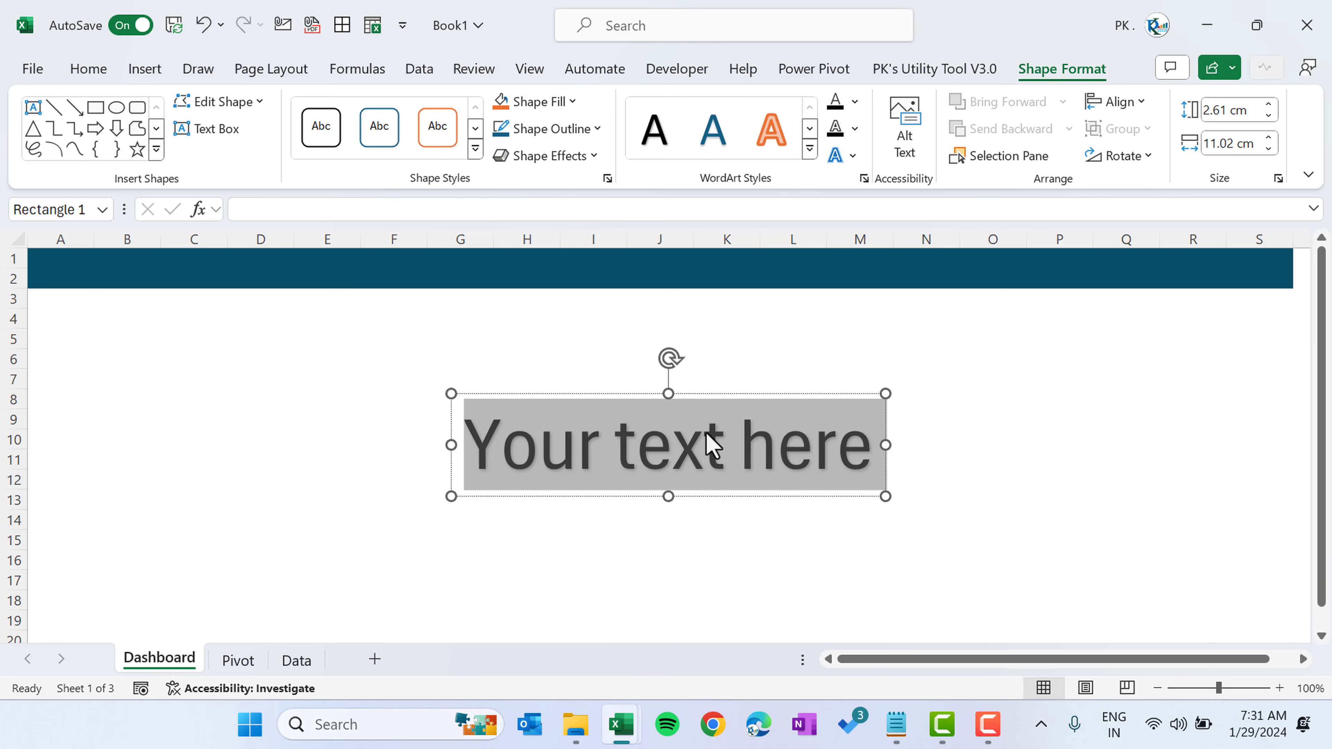
type("Attrition Analysis Dashboard")
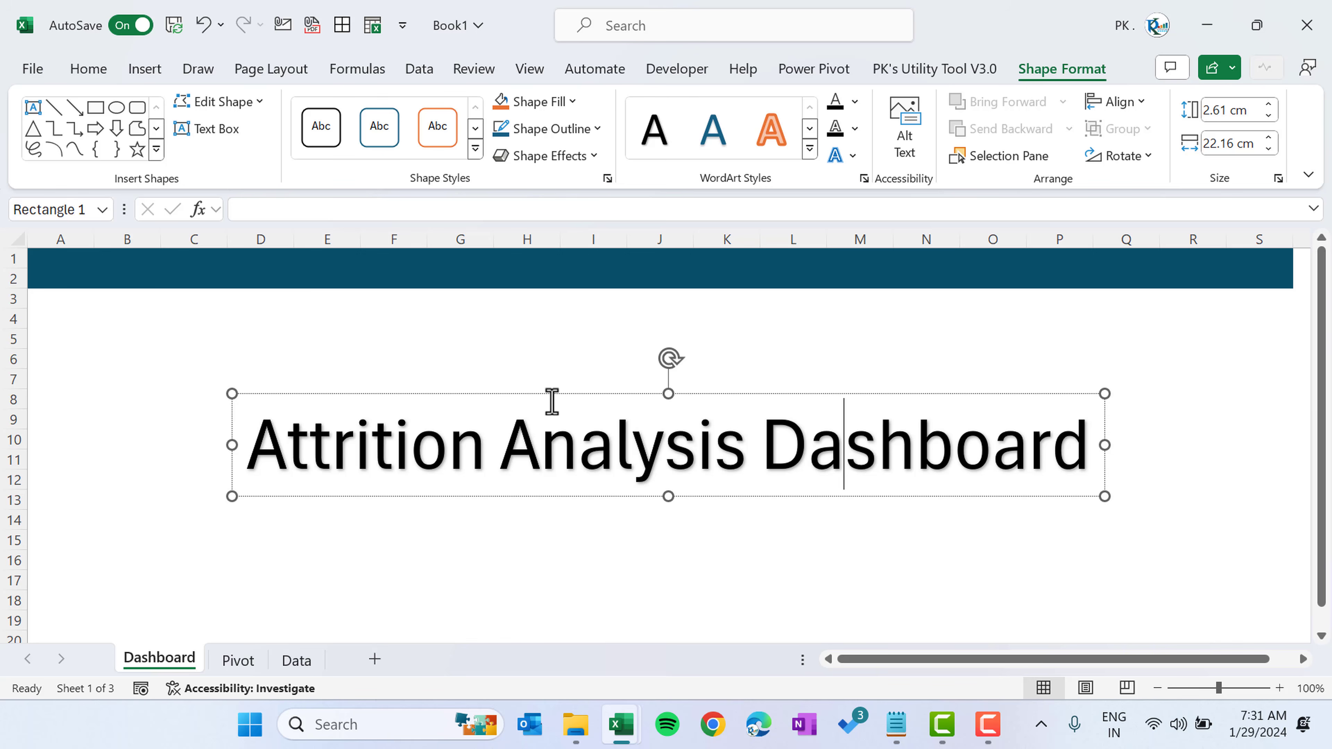
- Reduce the WordArt title's font size to 28 and set its font colour to white
left_click(586, 496)
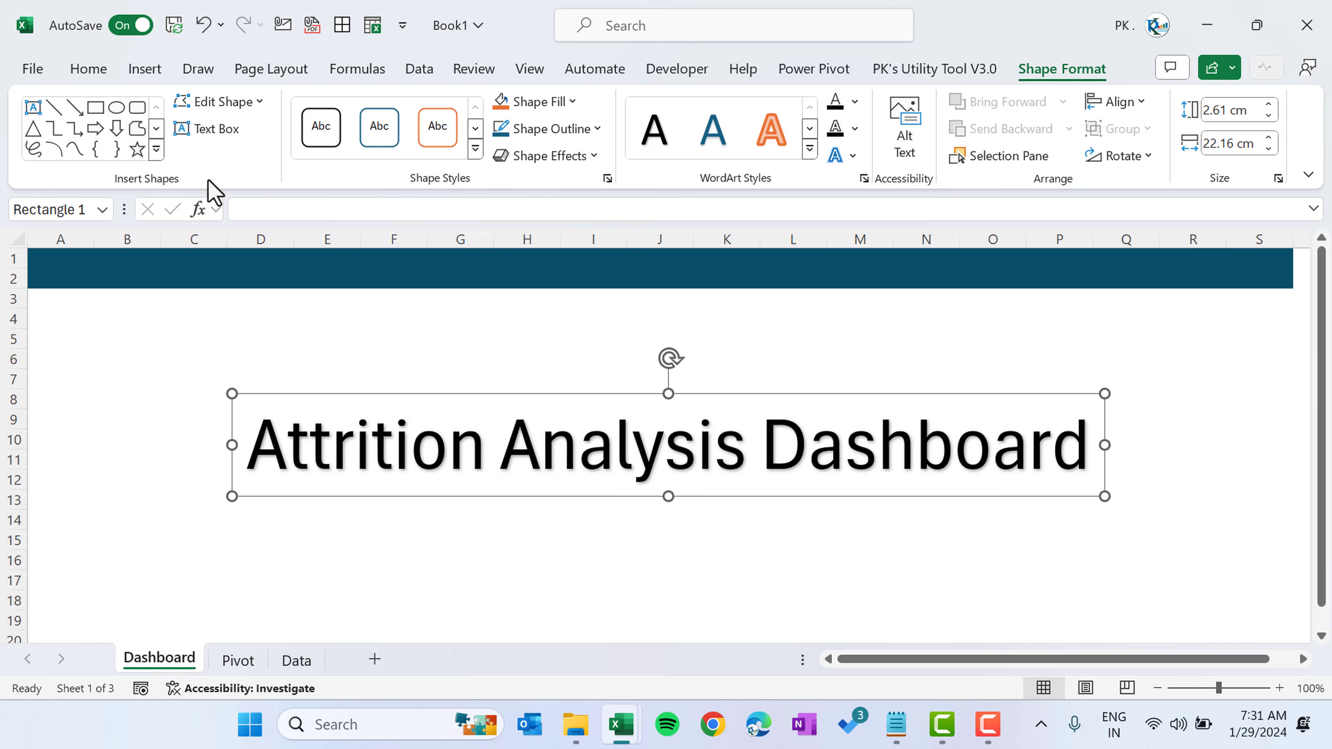
left_click(89, 69)
left_click(340, 110)
left_click(340, 109)
left_click(340, 109)
left_click(340, 109)
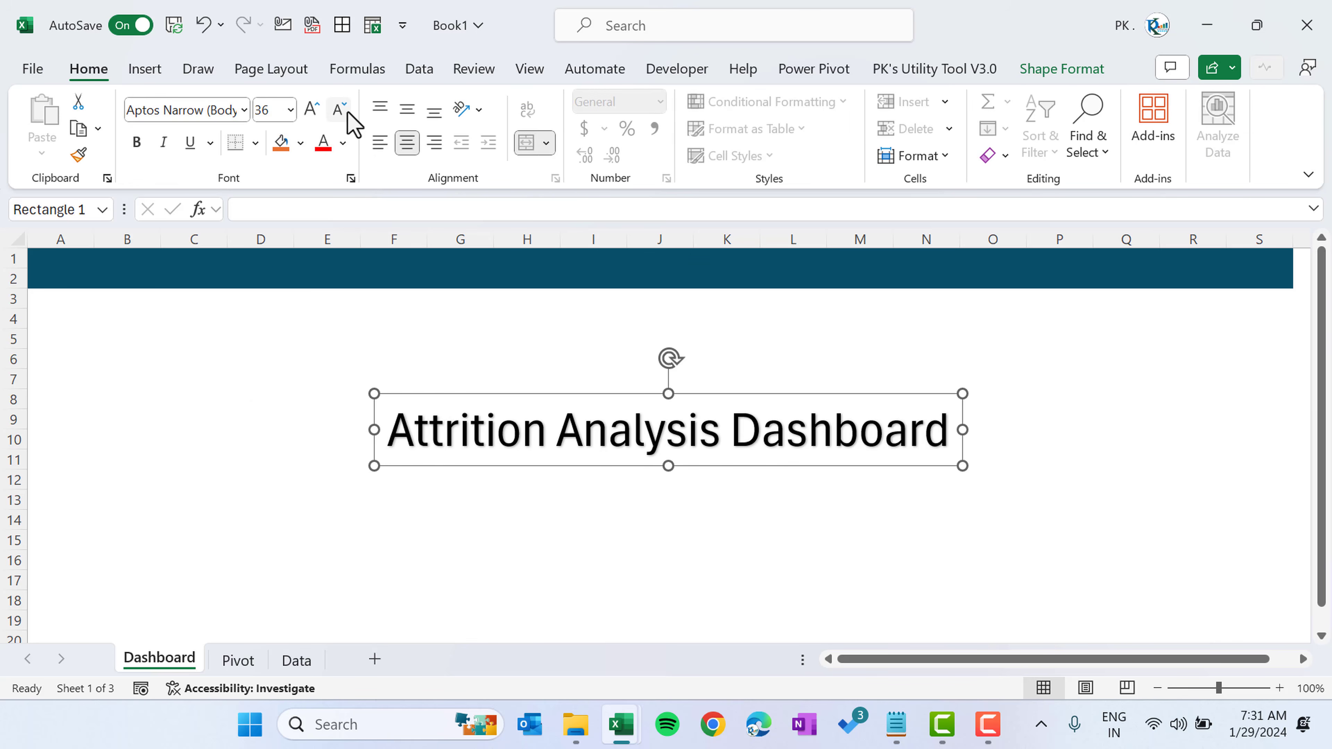
left_click(339, 109)
left_click(343, 143)
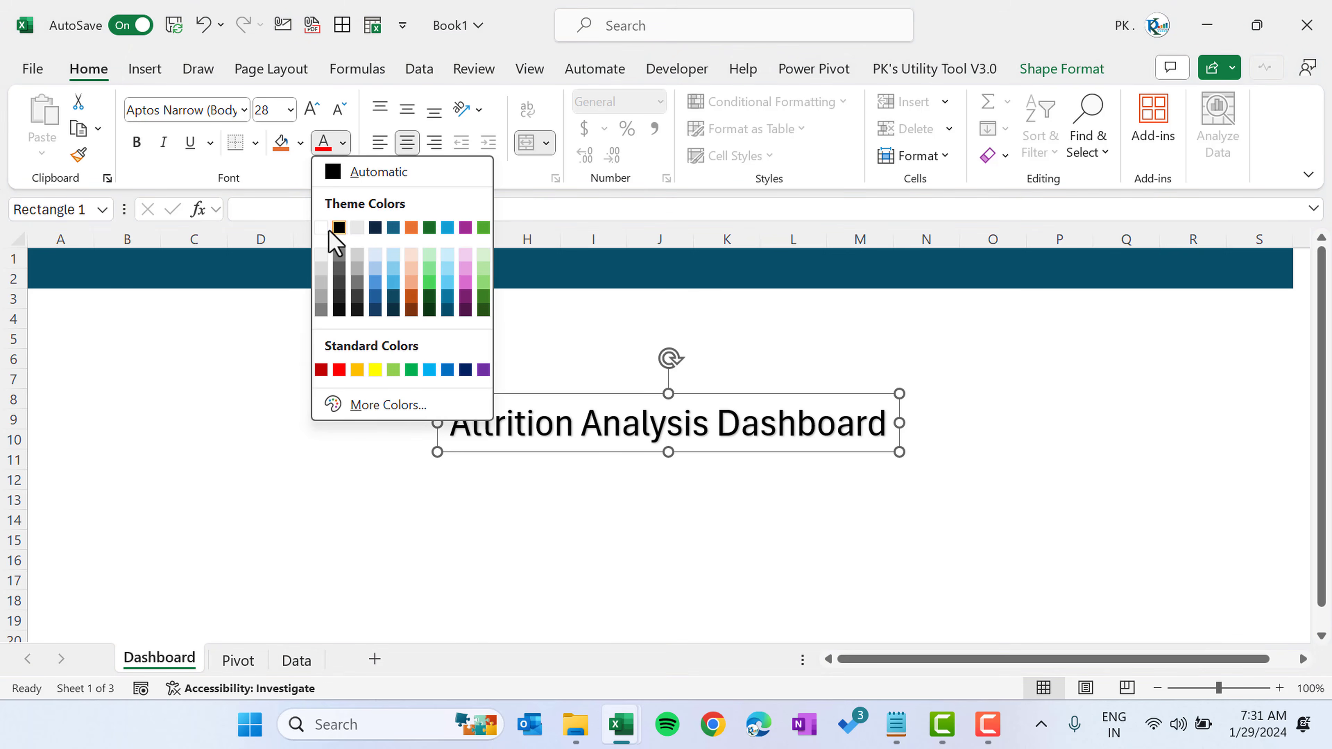
left_click(336, 227)
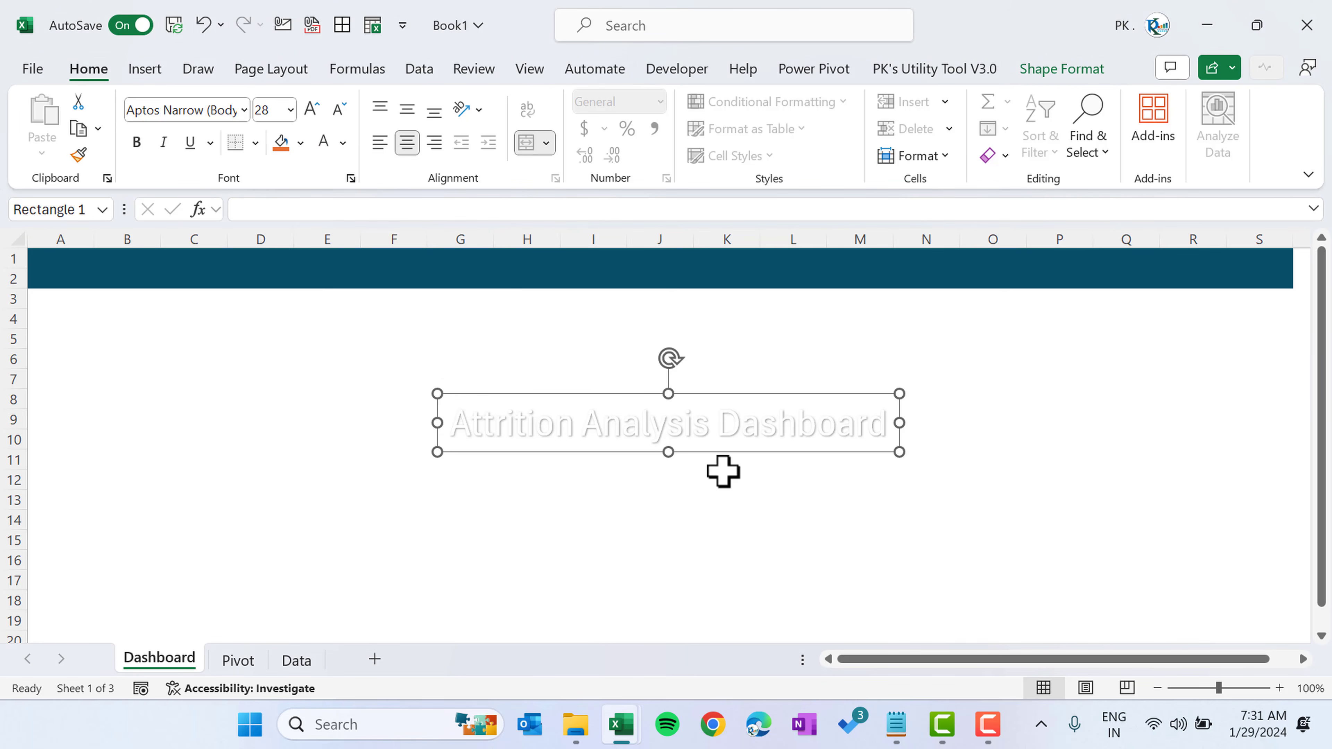
- Move the title onto the centre of the header band and make row 2 taller
left_click_drag(726, 453, 719, 306)
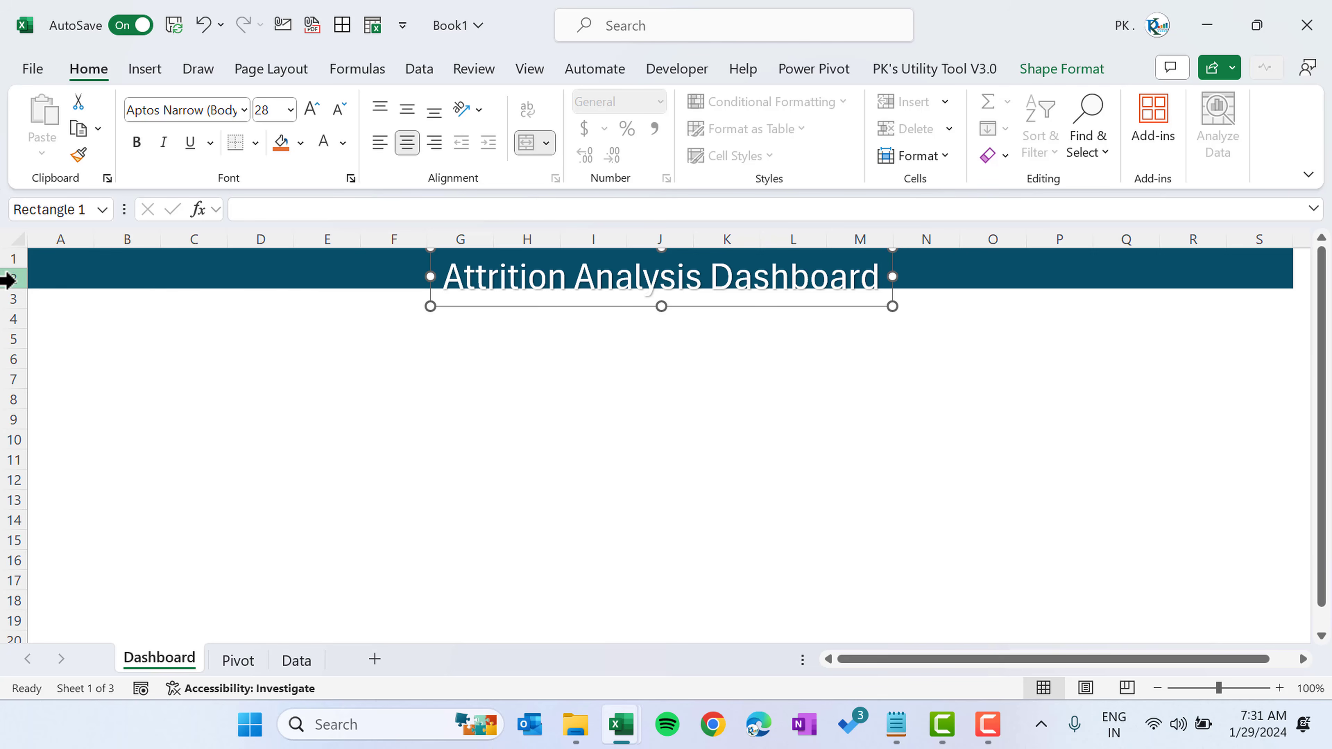
left_click_drag(13, 285, 12, 298)
left_click(797, 341)
- Set the dashboard title to font size 24 and the font Arial Rounded MT Bold
left_click(760, 291)
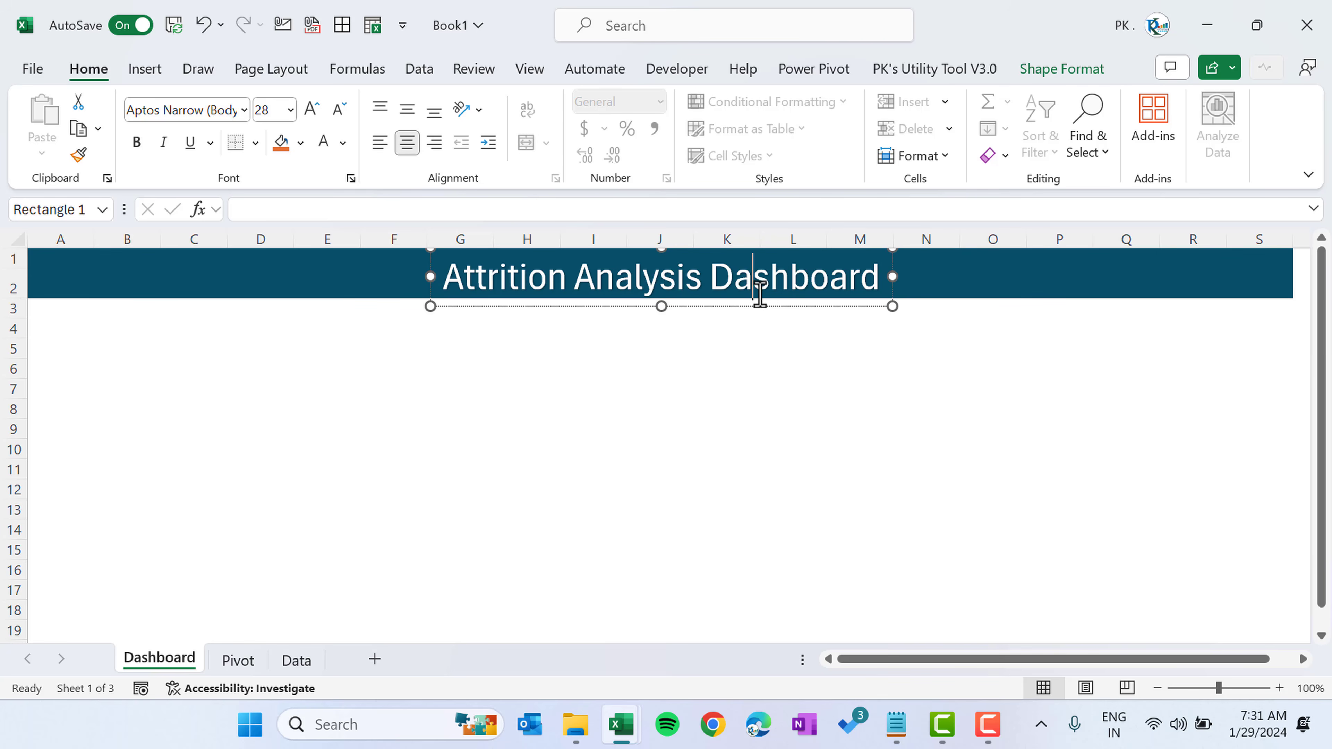
left_click(764, 306)
left_click(334, 110)
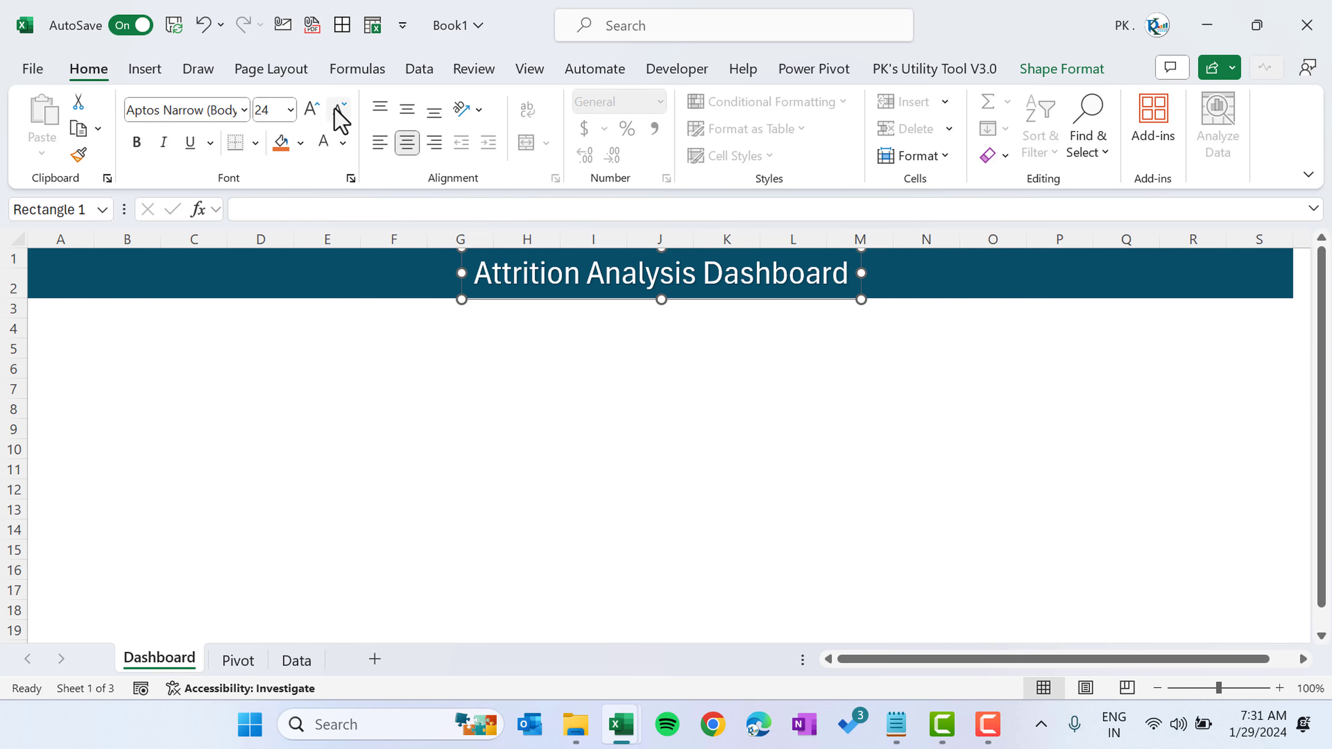
left_click(216, 115)
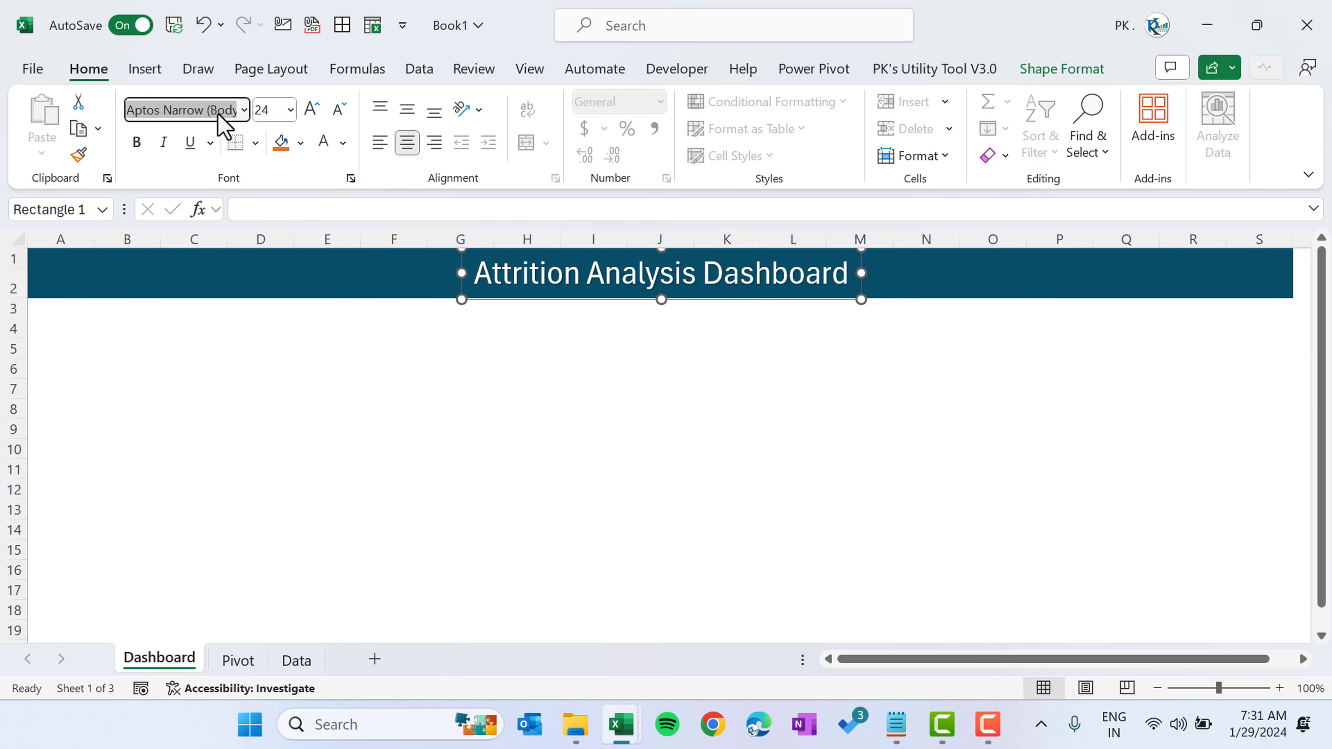
type("Ari")
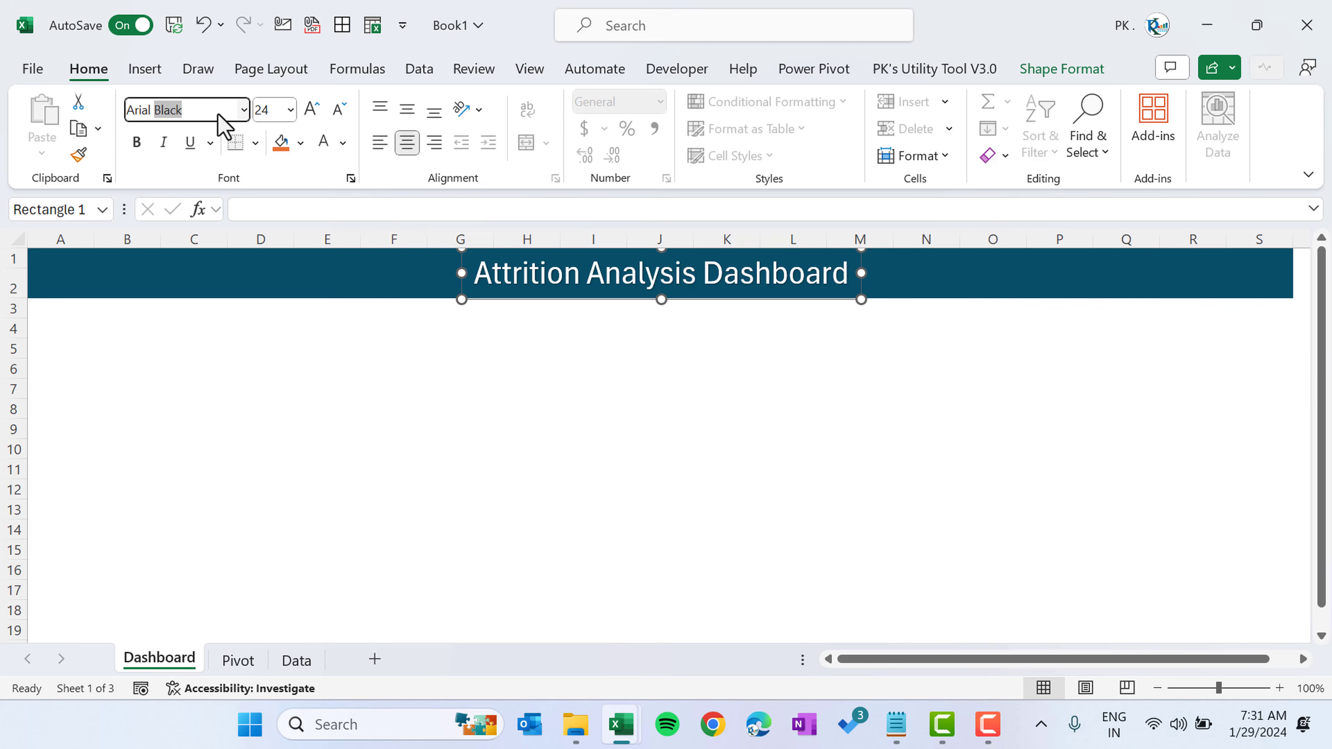
type("al Rounded MT")
key("Return")
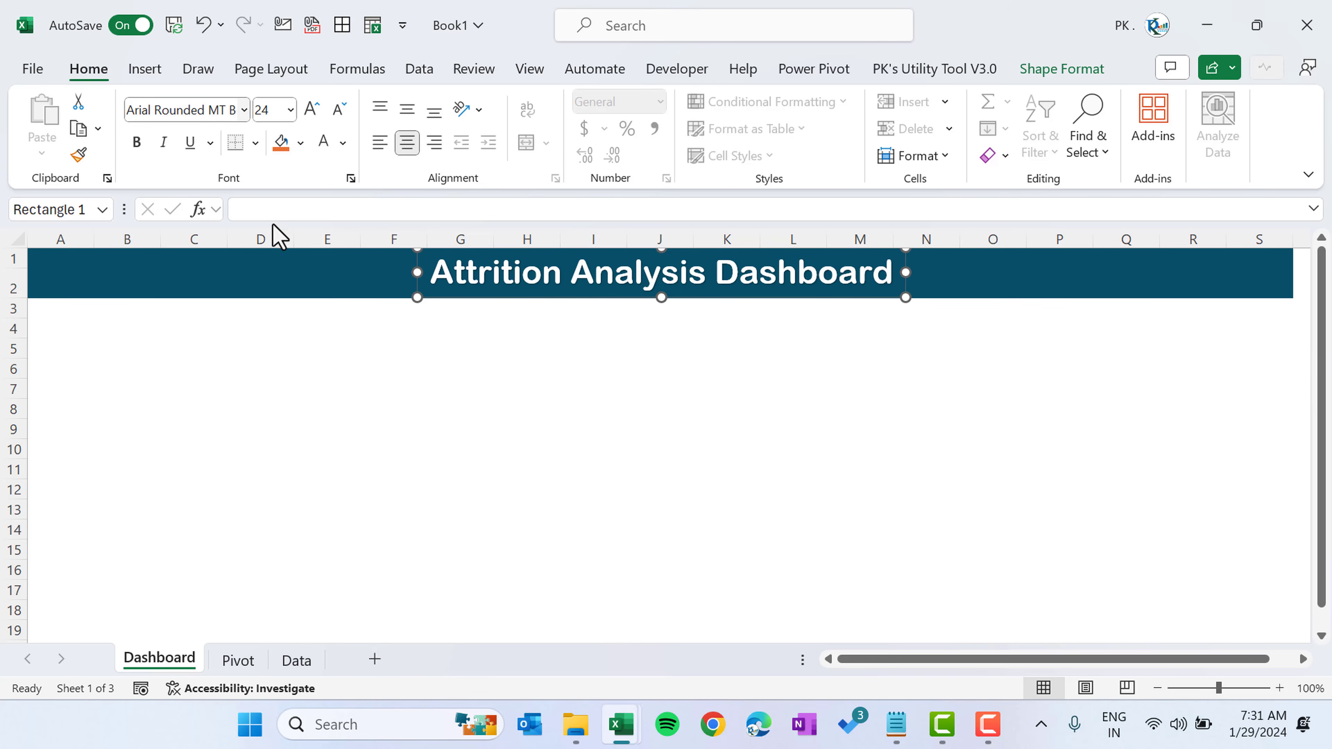
key("Escape")
- Insert slicers for Gen, Month Name, Phase, Process, Sub Process, Ten and Year from the Voluntary count PivotTable on the Pivot sheet
left_click(238, 660)
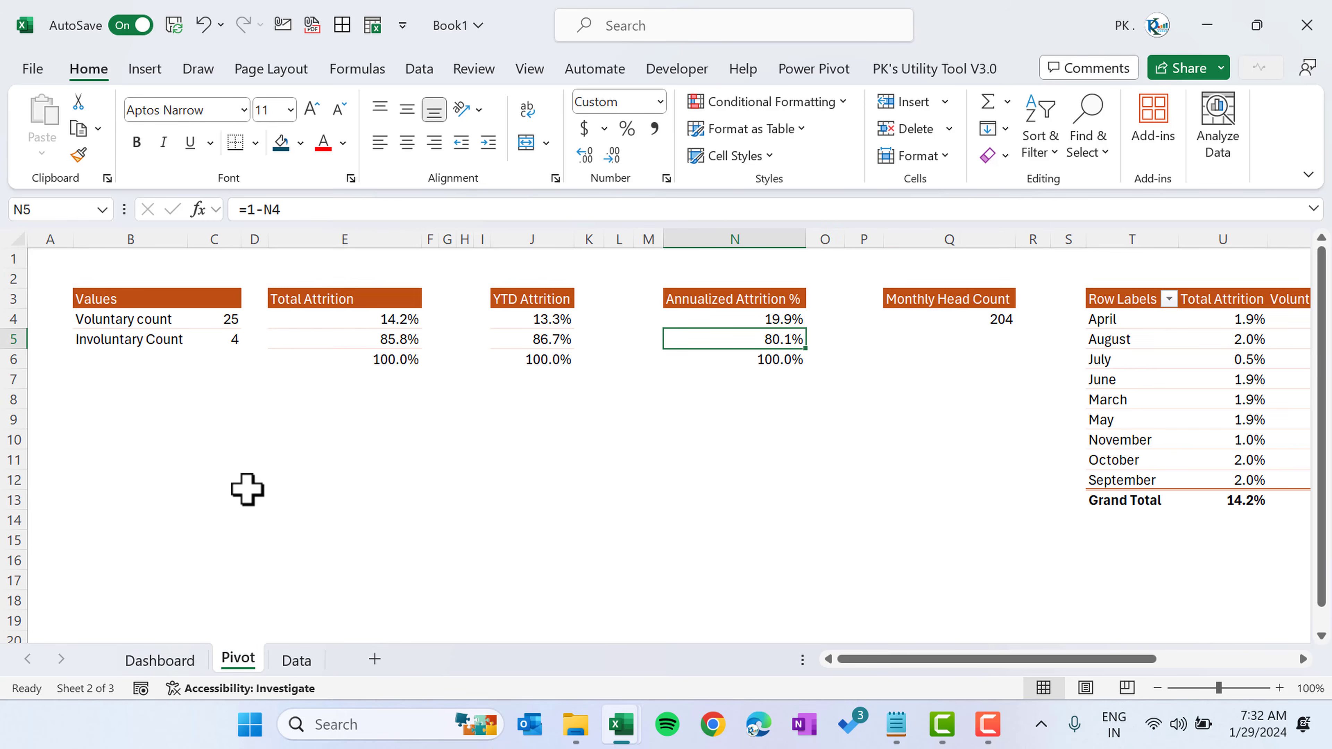
left_click(184, 321)
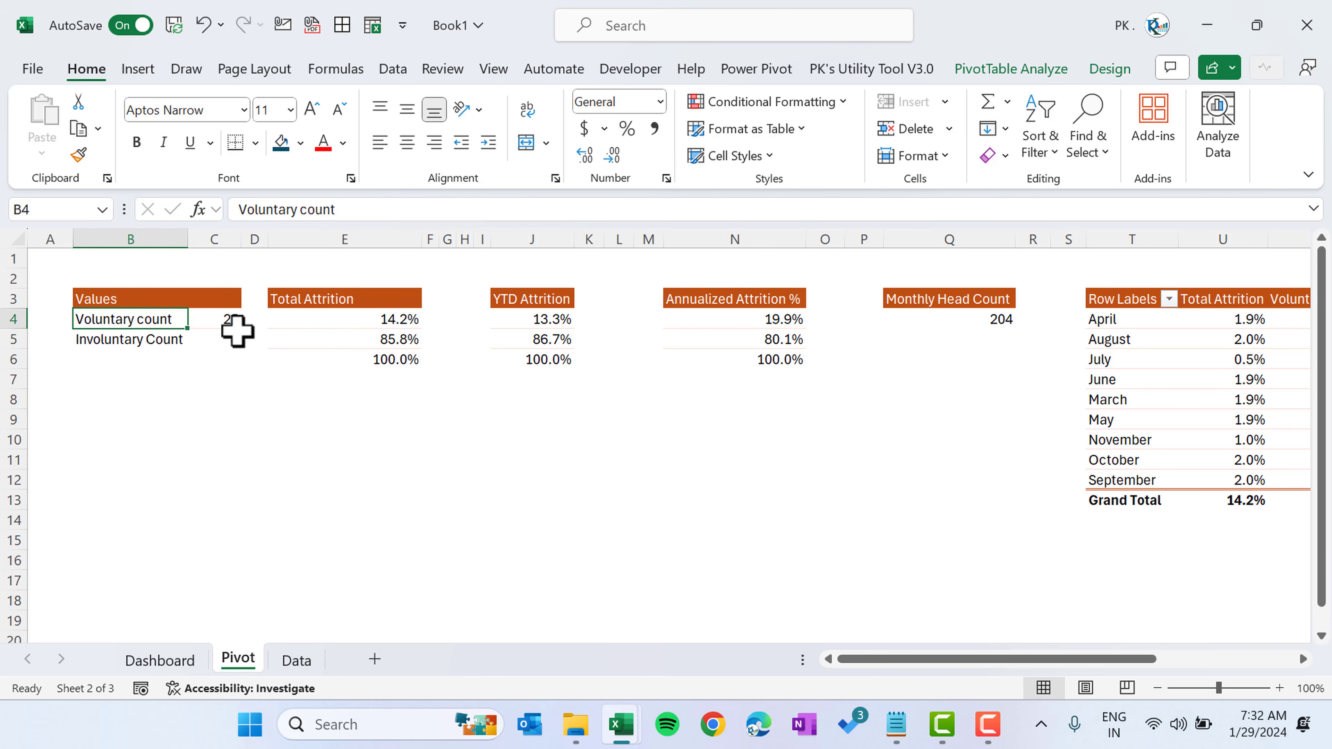
left_click(139, 70)
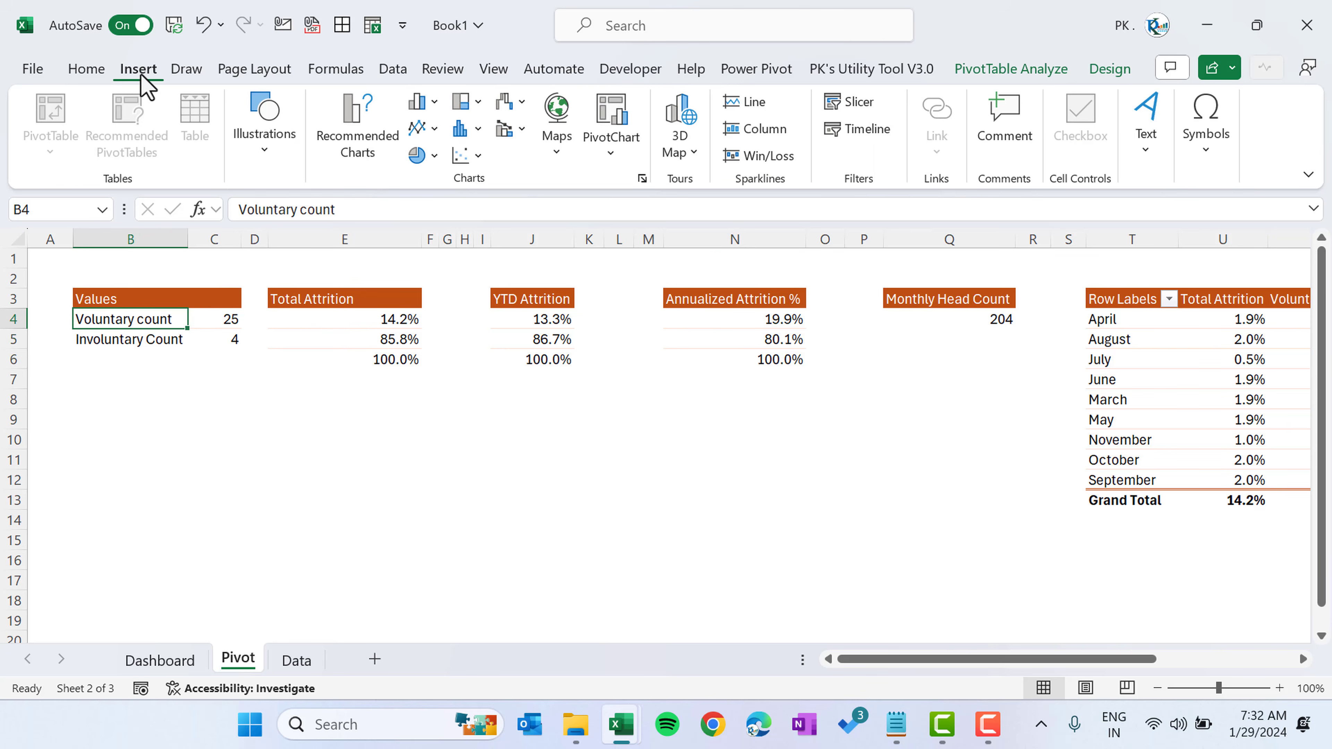
left_click(1012, 69)
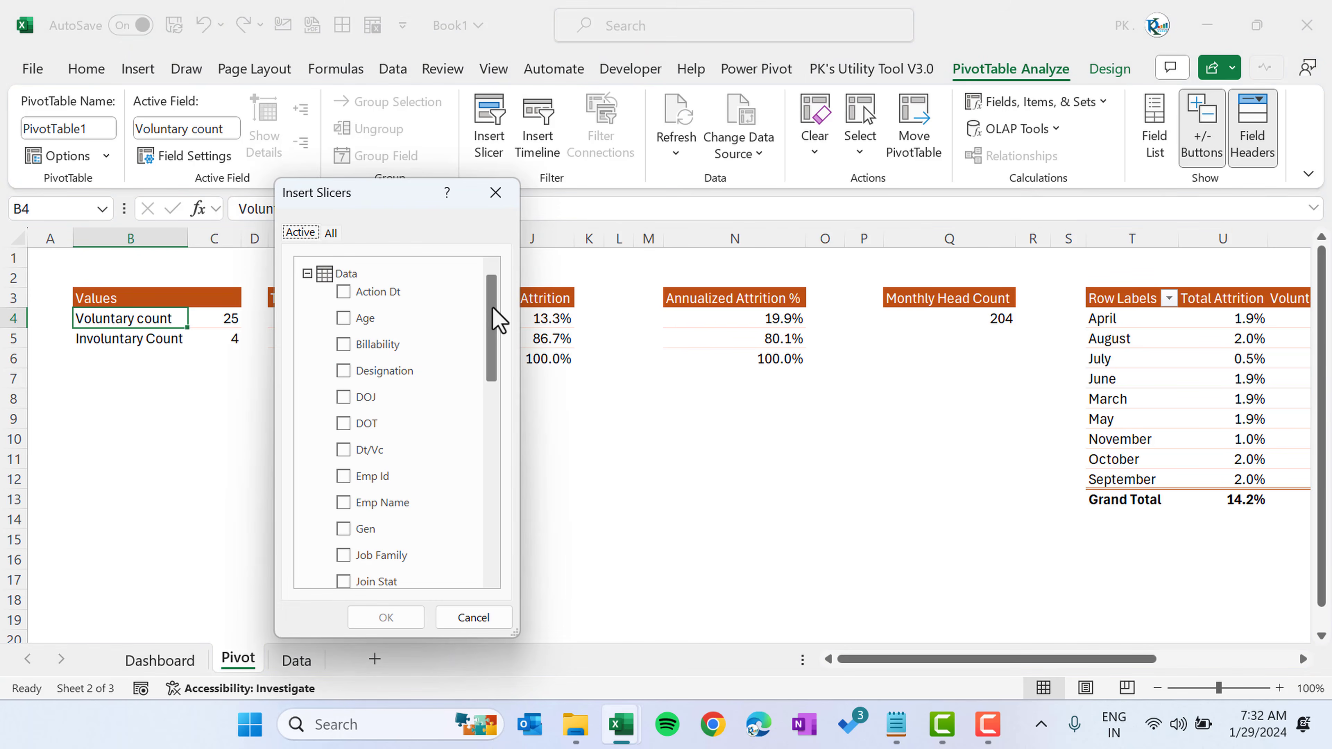
left_click_drag(493, 315, 488, 454)
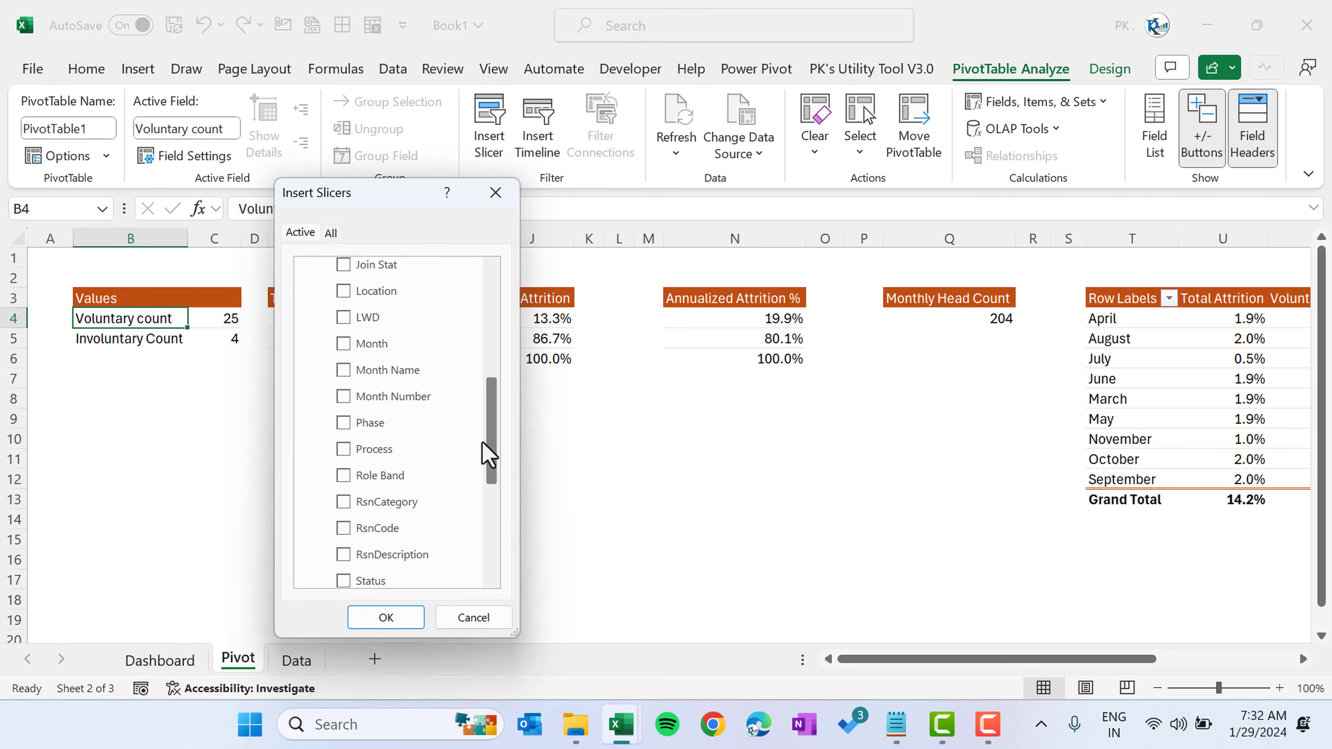
left_click(344, 375)
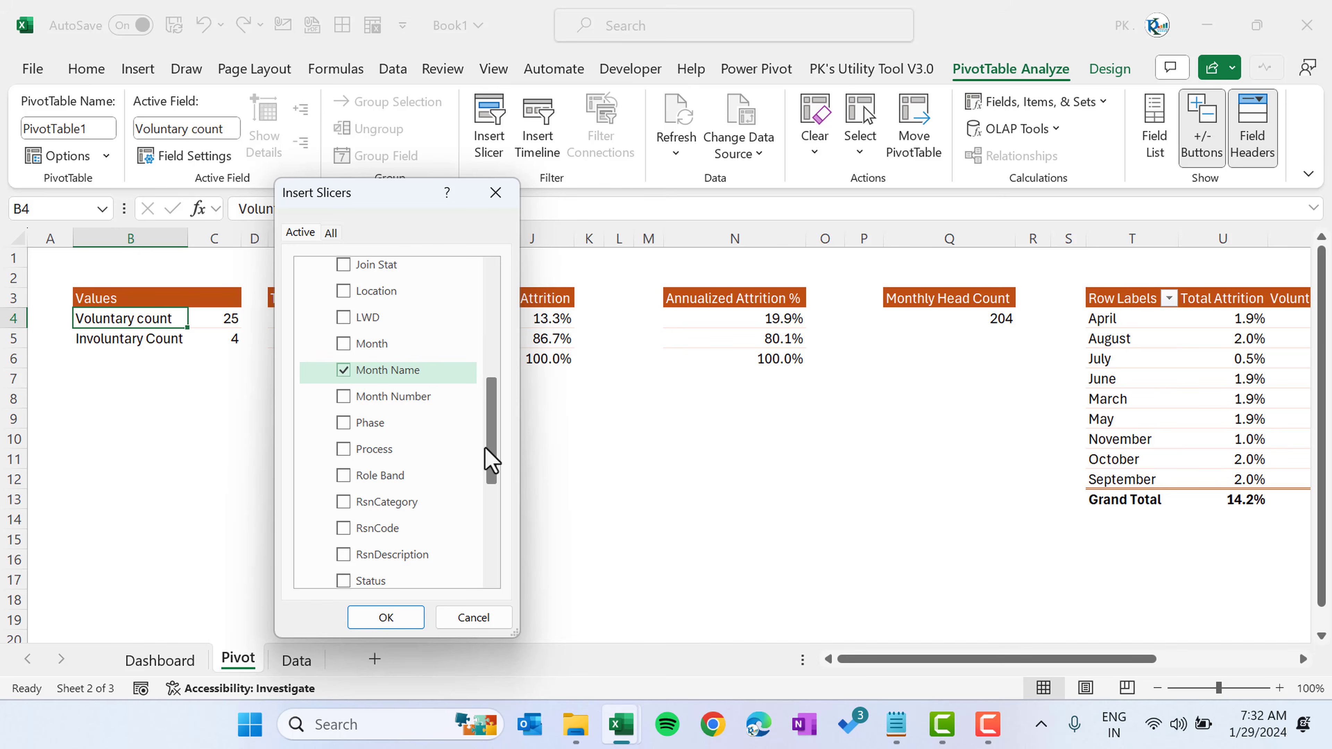
left_click_drag(491, 461, 491, 464)
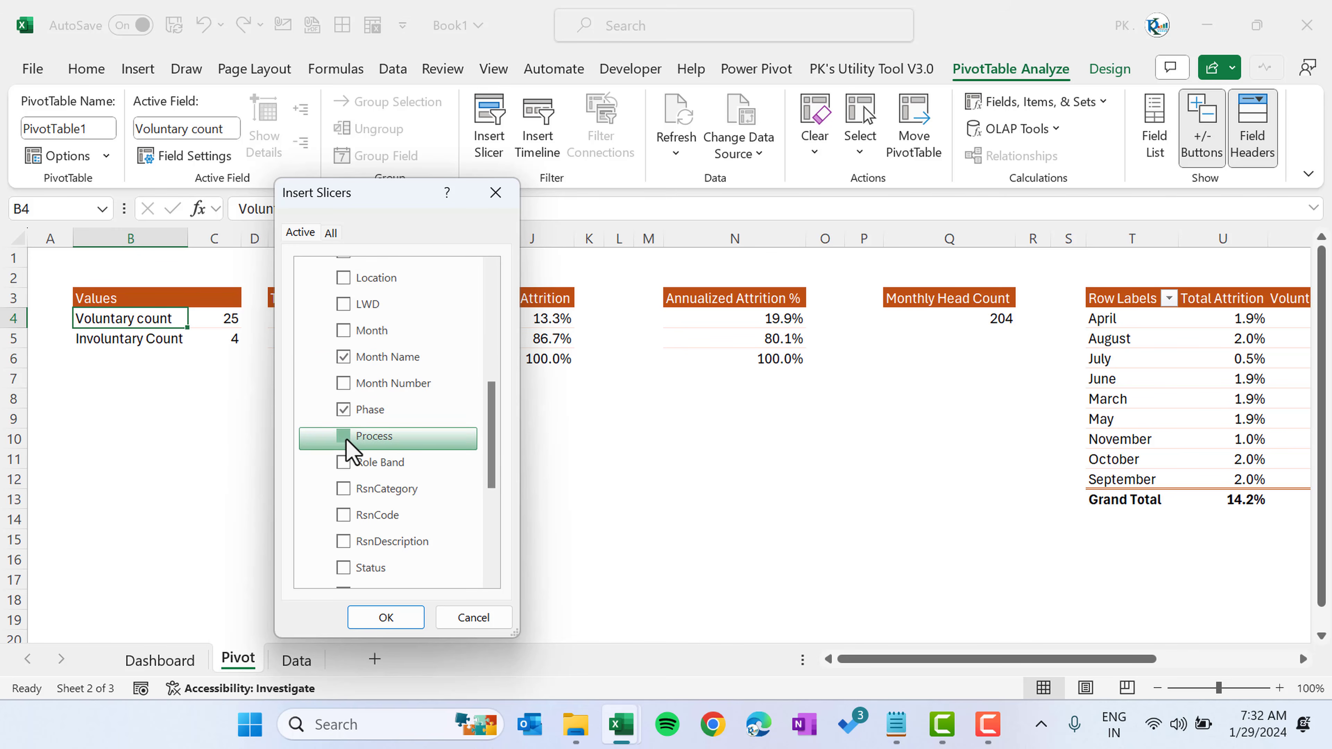
scroll(343, 533, "down", 3)
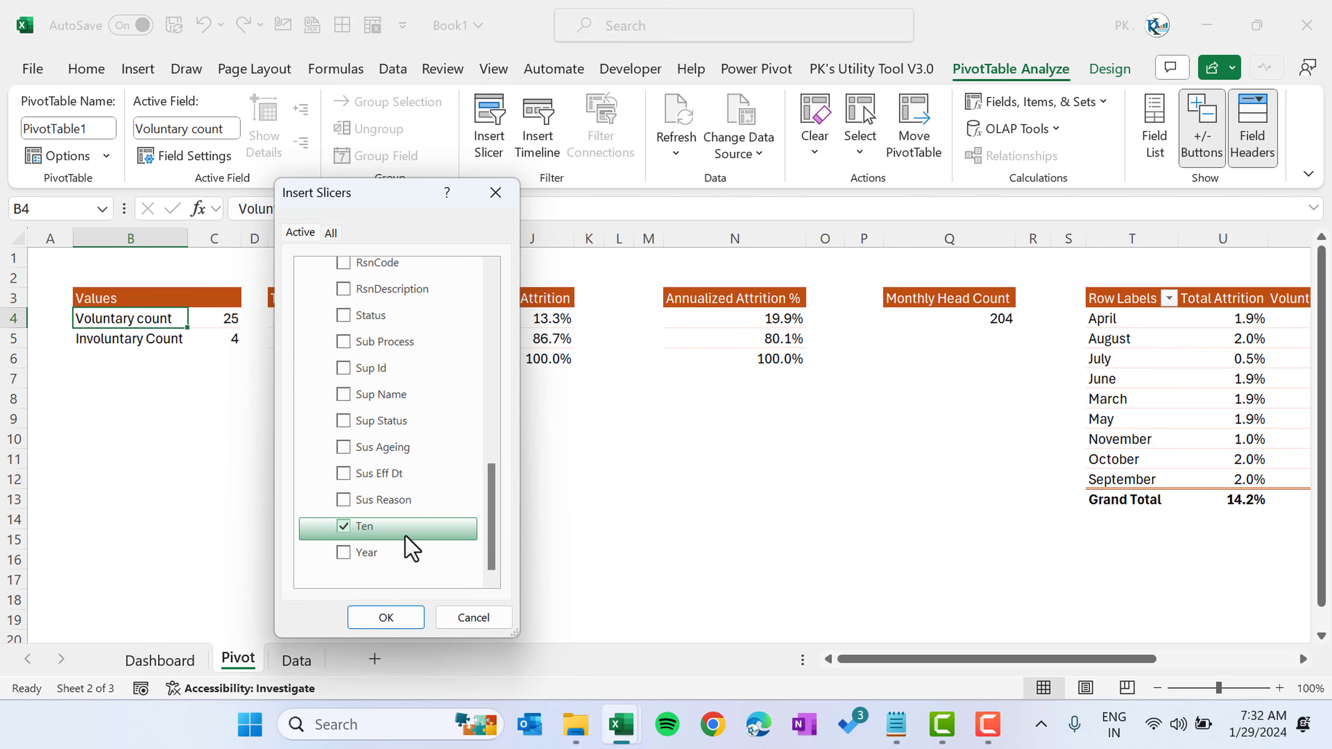
left_click(343, 553)
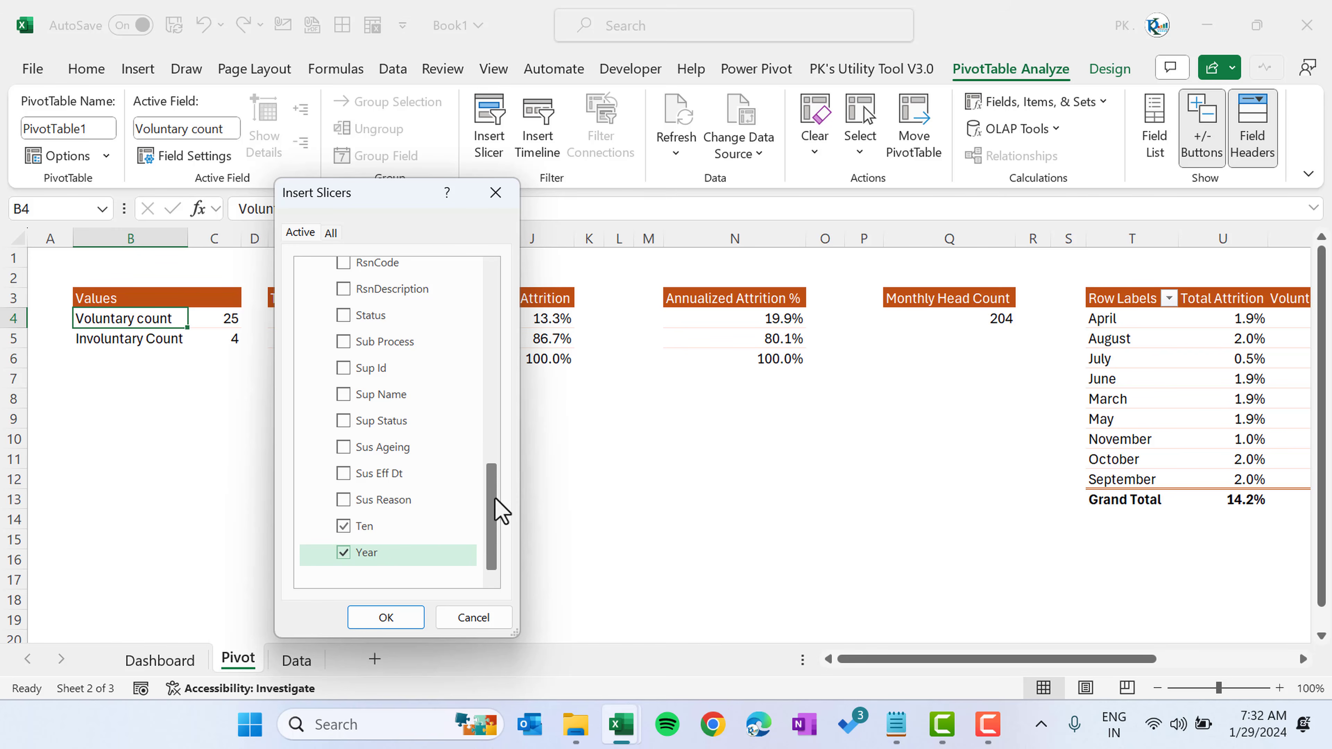
left_click_drag(500, 509, 486, 474)
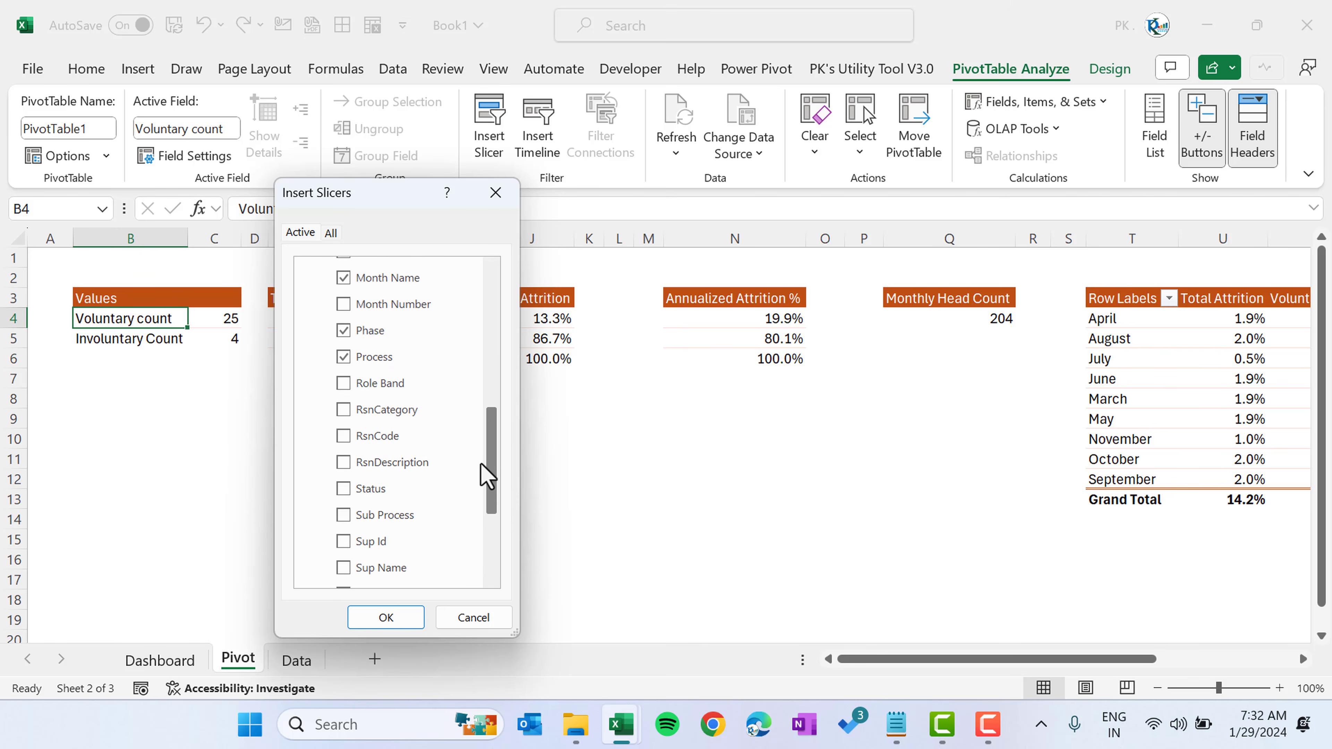
left_click(345, 516)
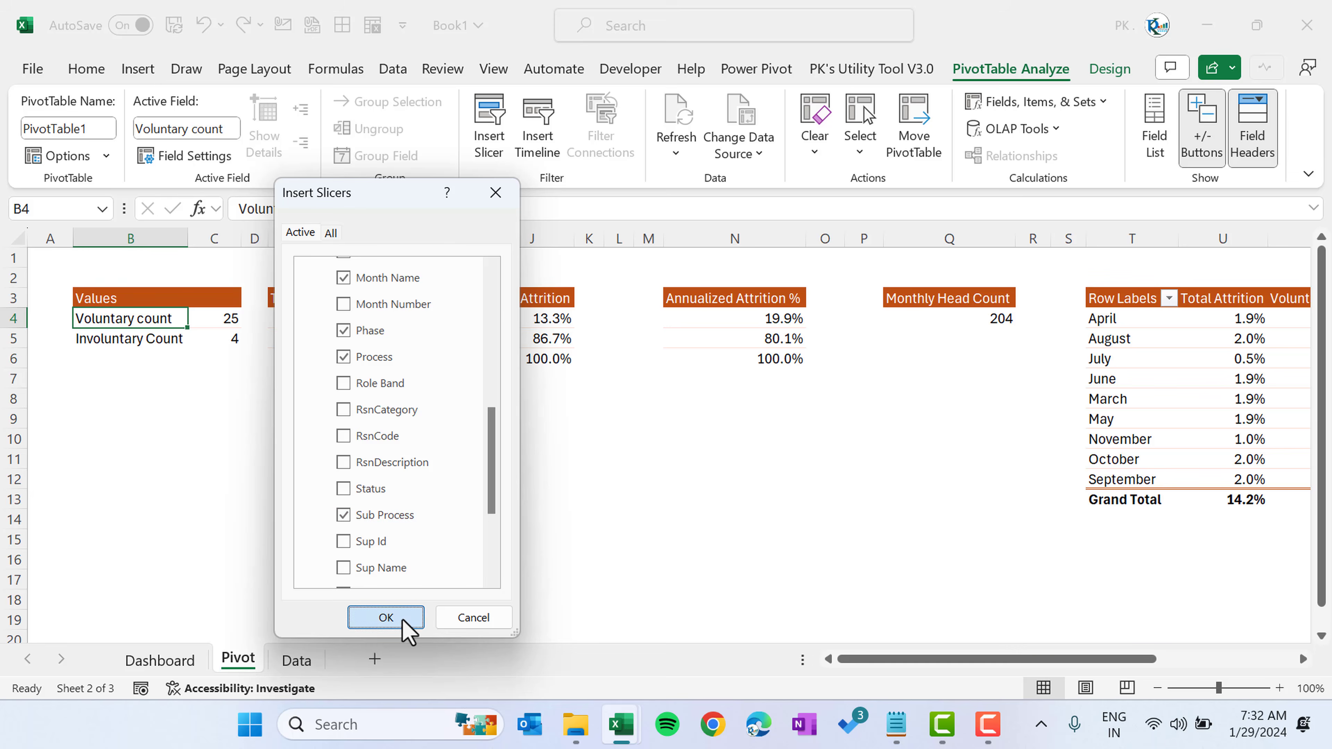
left_click(386, 618)
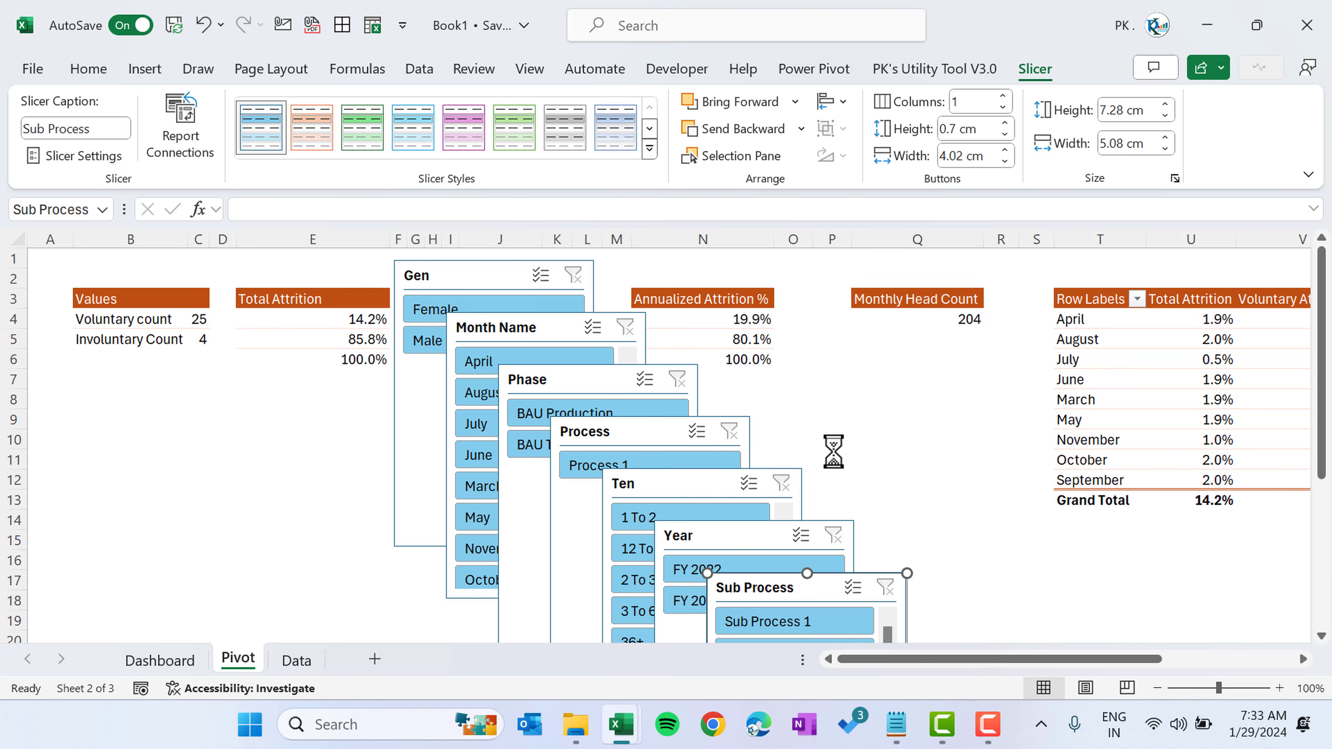
- Select all seven slicers and set them to hide items with no data
left_click(740, 536, "ctrl")
left_click(692, 485, "ctrl")
left_click(639, 433, "ctrl")
left_click(603, 380, "ctrl")
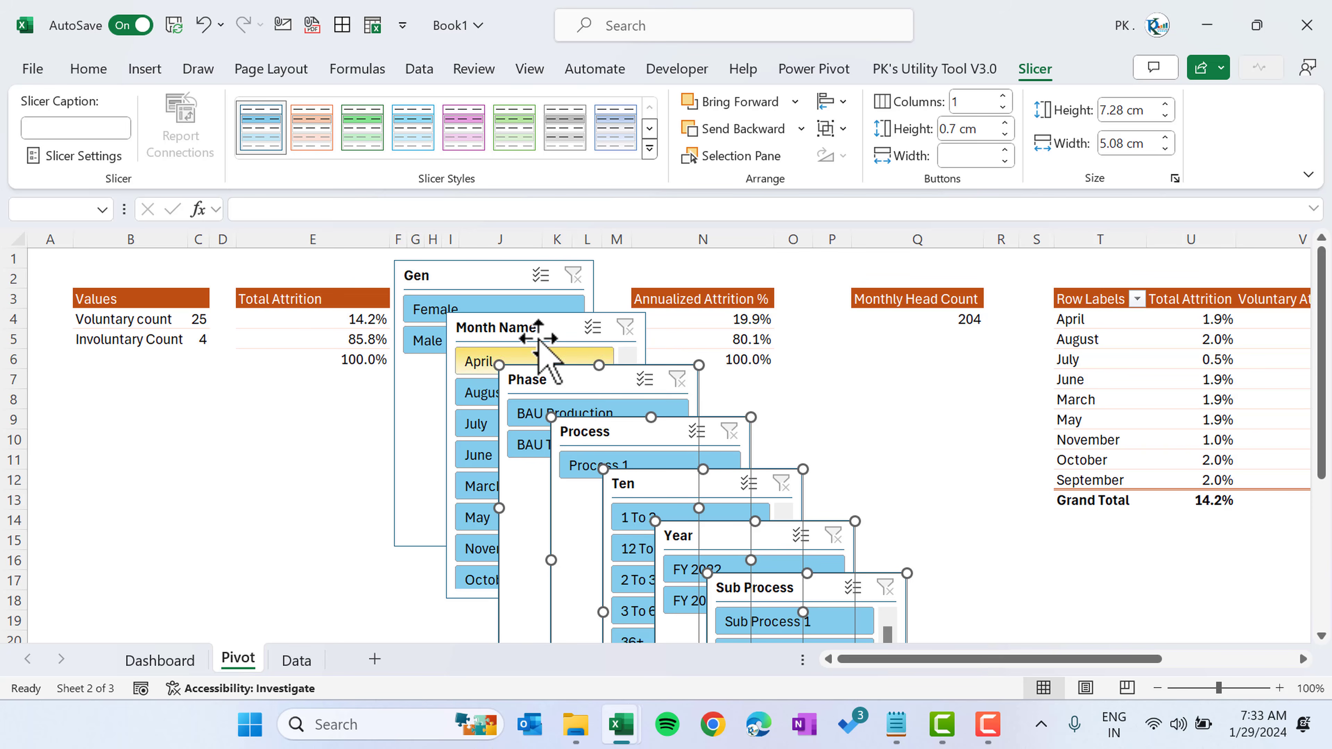
left_click(539, 341, "ctrl")
left_click(506, 274, "ctrl")
right_click(504, 274)
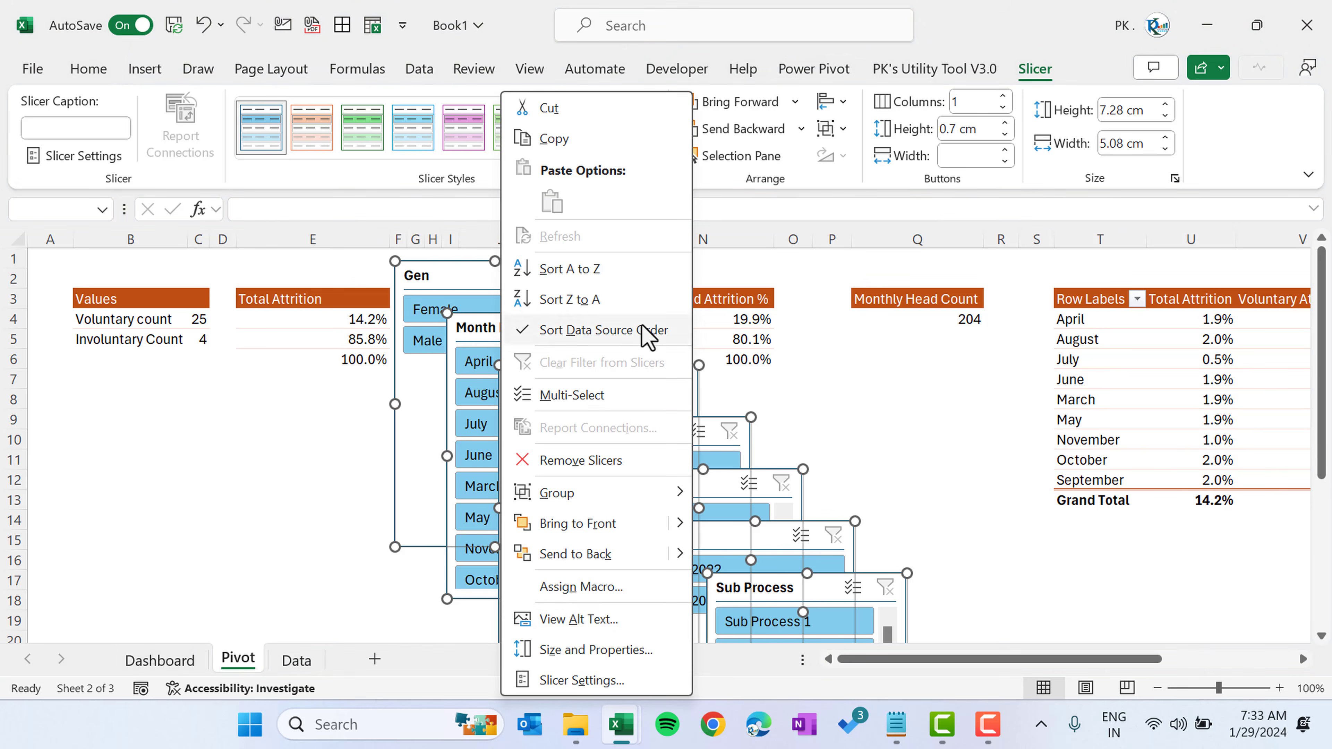
left_click(590, 681)
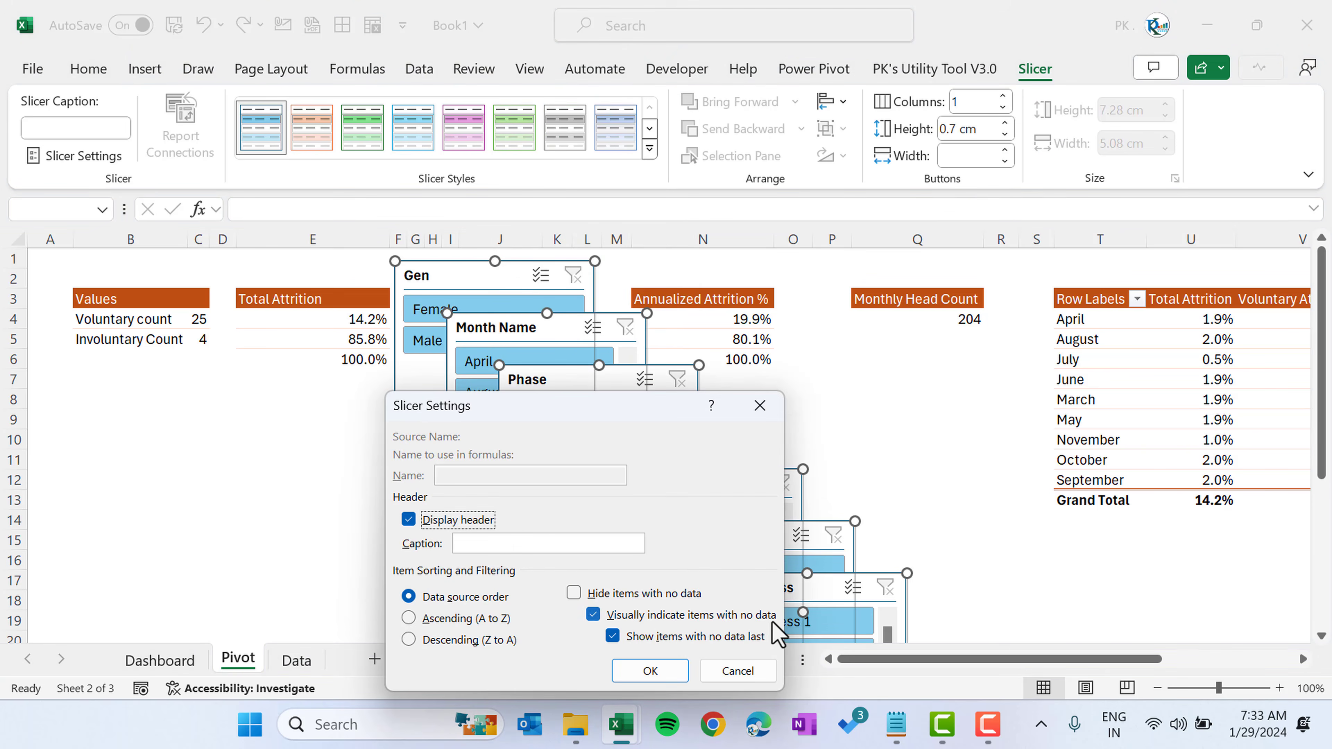
left_click(575, 593)
left_click(653, 672)
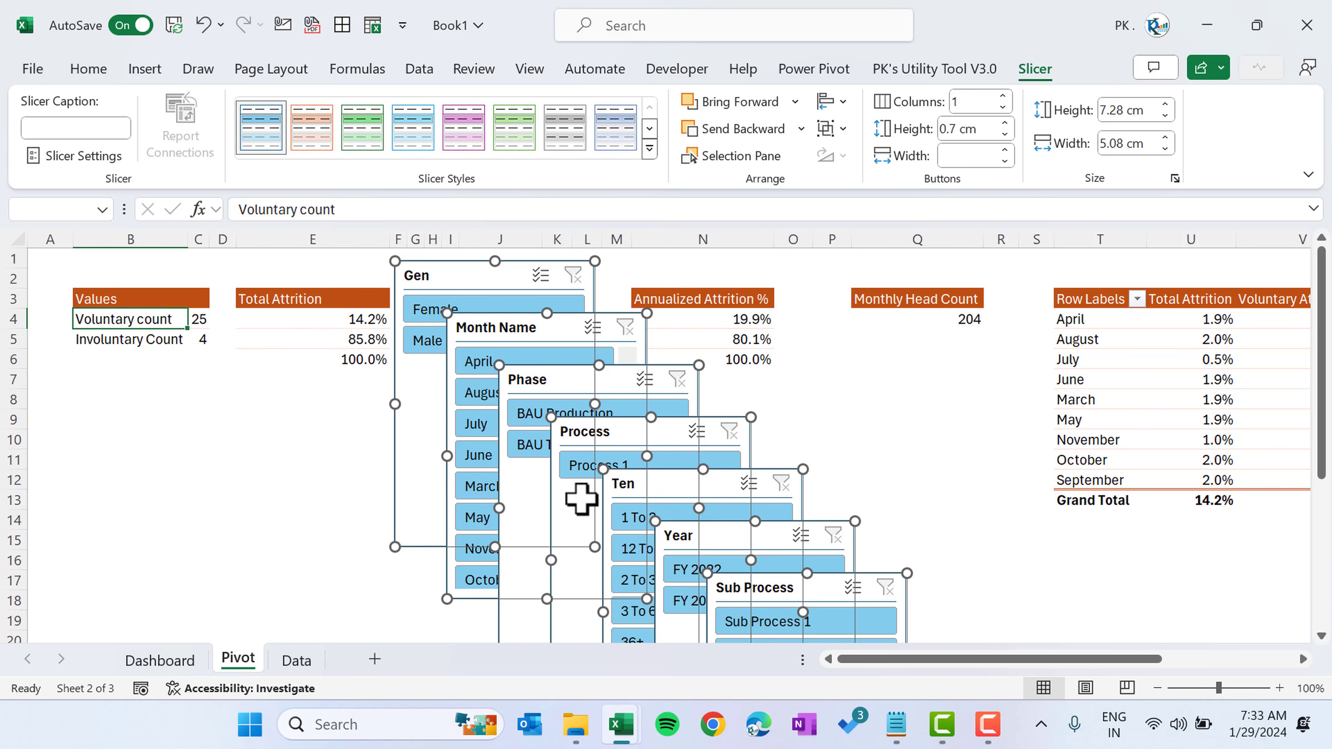
- Paste the seven slicers onto the Dashboard sheet and enable the blocked data connections
left_click(178, 660)
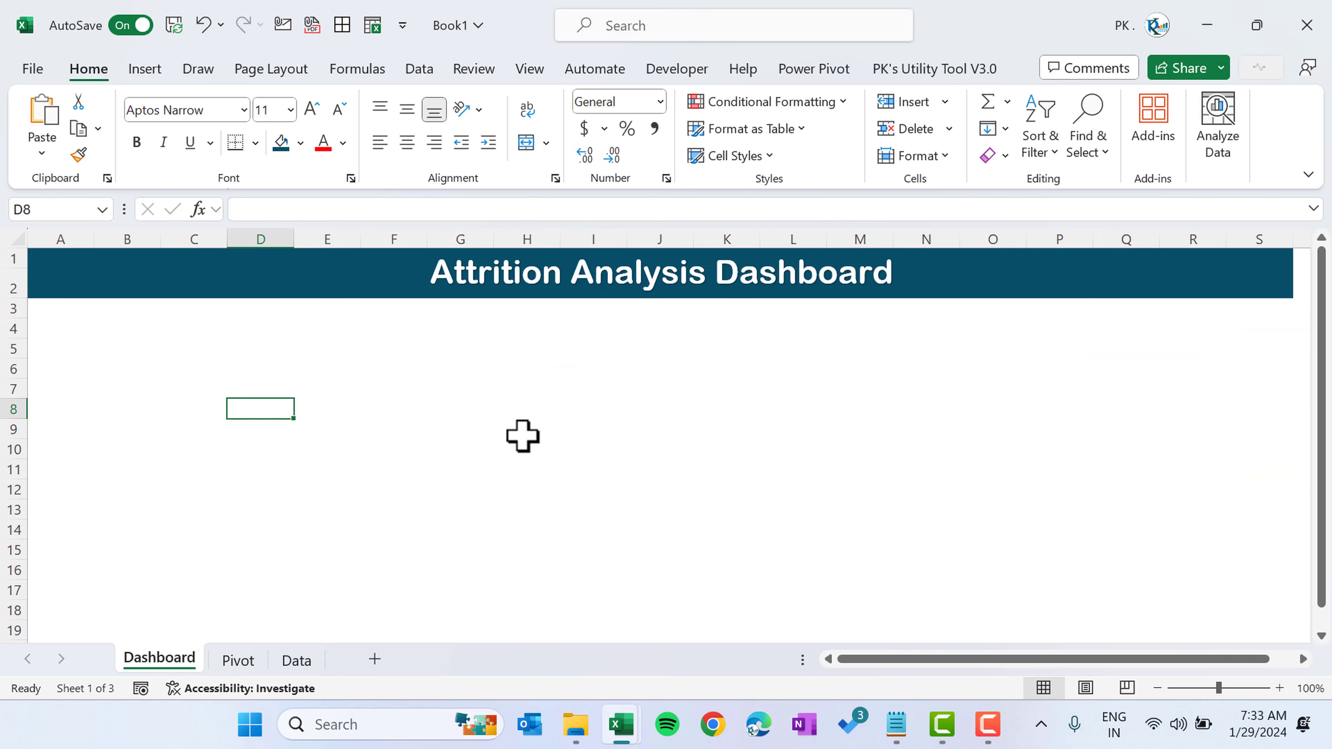
key("ctrl+v")
left_click(637, 436)
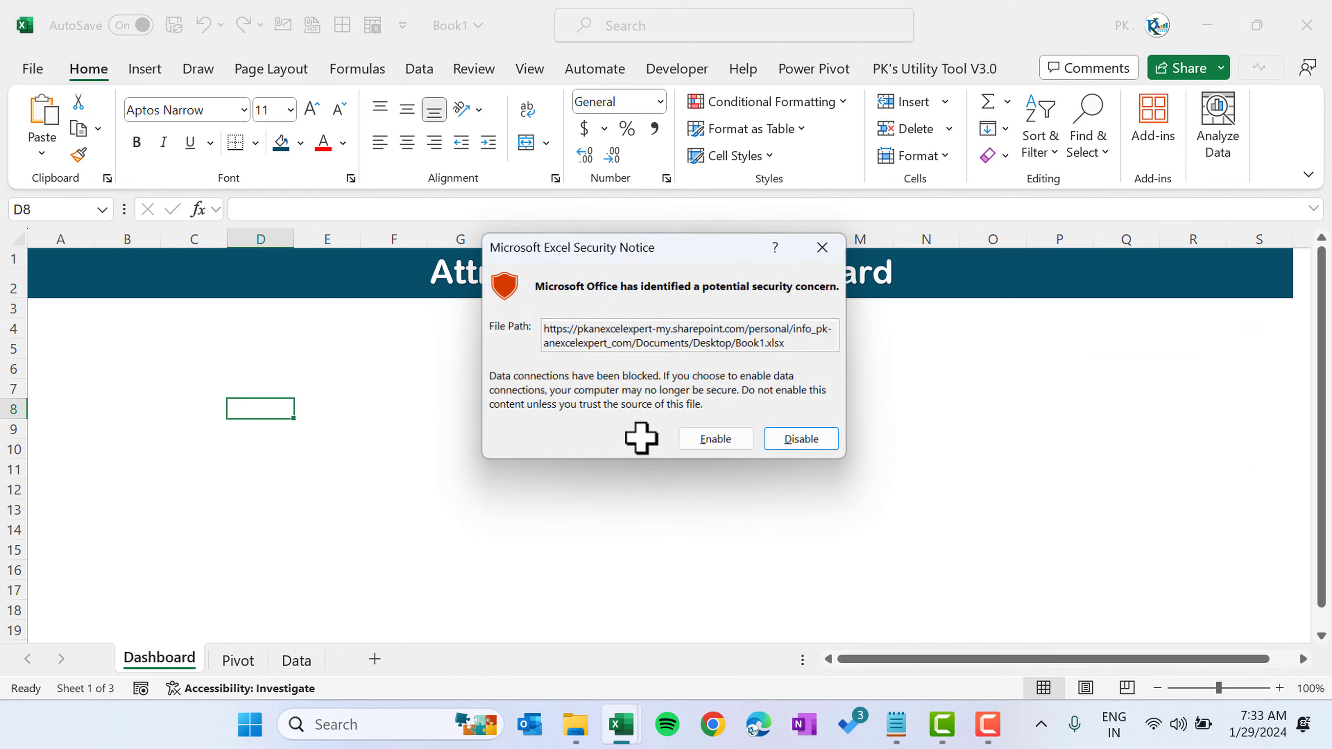
left_click(716, 446)
left_click(752, 453)
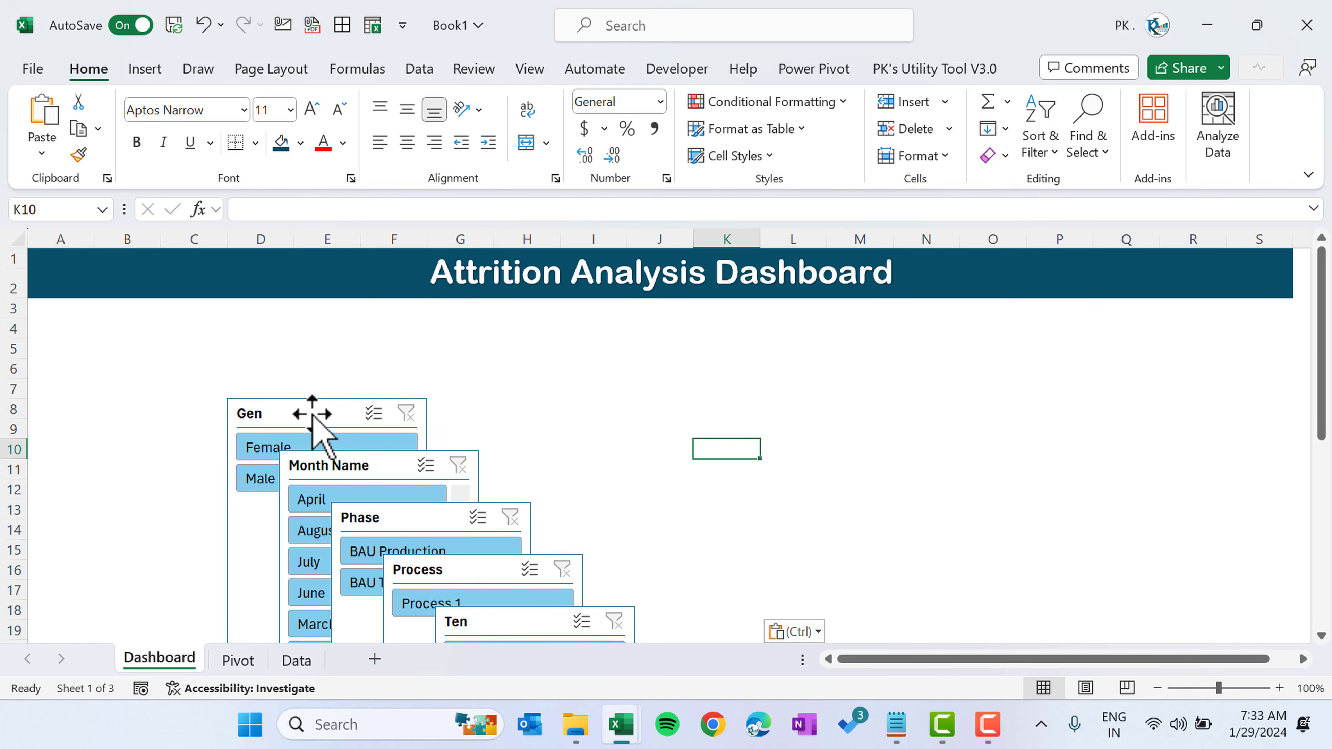
- Move the Month Name slicer to columns P:S and the Ten slicer clear of the stacked slicers
left_click_drag(401, 465, 1190, 365)
left_click_drag(506, 622, 648, 480)
- Filter the Year slicer to the fiscal year listed below FY 2022
scroll(524, 346, "down", 5)
left_click(519, 409)
left_click(926, 544)
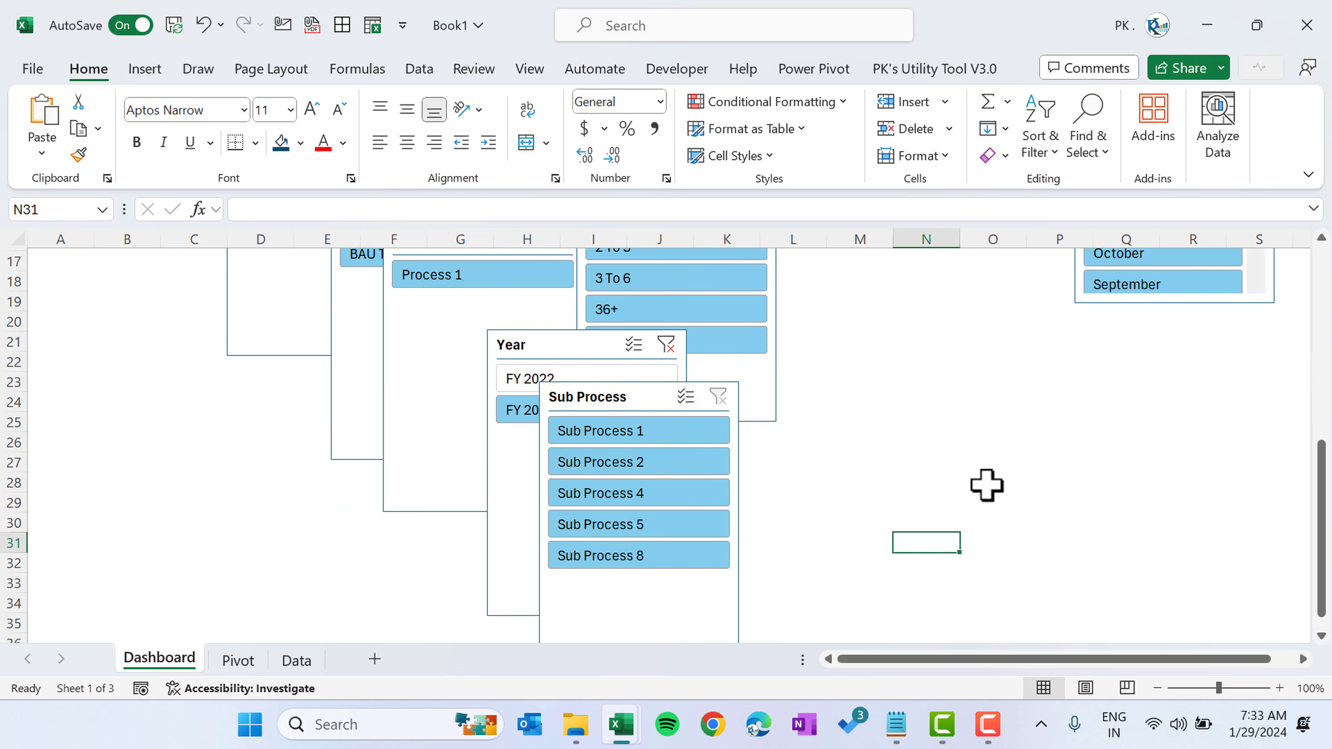
- Clear the Year slicer's filter, move the slicer out of the overlapping stack to columns M:P, and shorten it to fit its two items
left_click(992, 422)
left_click_drag(540, 344, 924, 383)
scroll(924, 385, "up", 2)
left_click(1048, 525)
left_click_drag(929, 523, 935, 302)
scroll(936, 315, "up", 3)
left_click_drag(936, 493, 907, 341)
left_click_drag(950, 609, 950, 433)
- Stack the Year, Month Name and Ten slicers in that order in columns P:S, beginning just below the title banner
left_click_drag(1125, 361, 1130, 434)
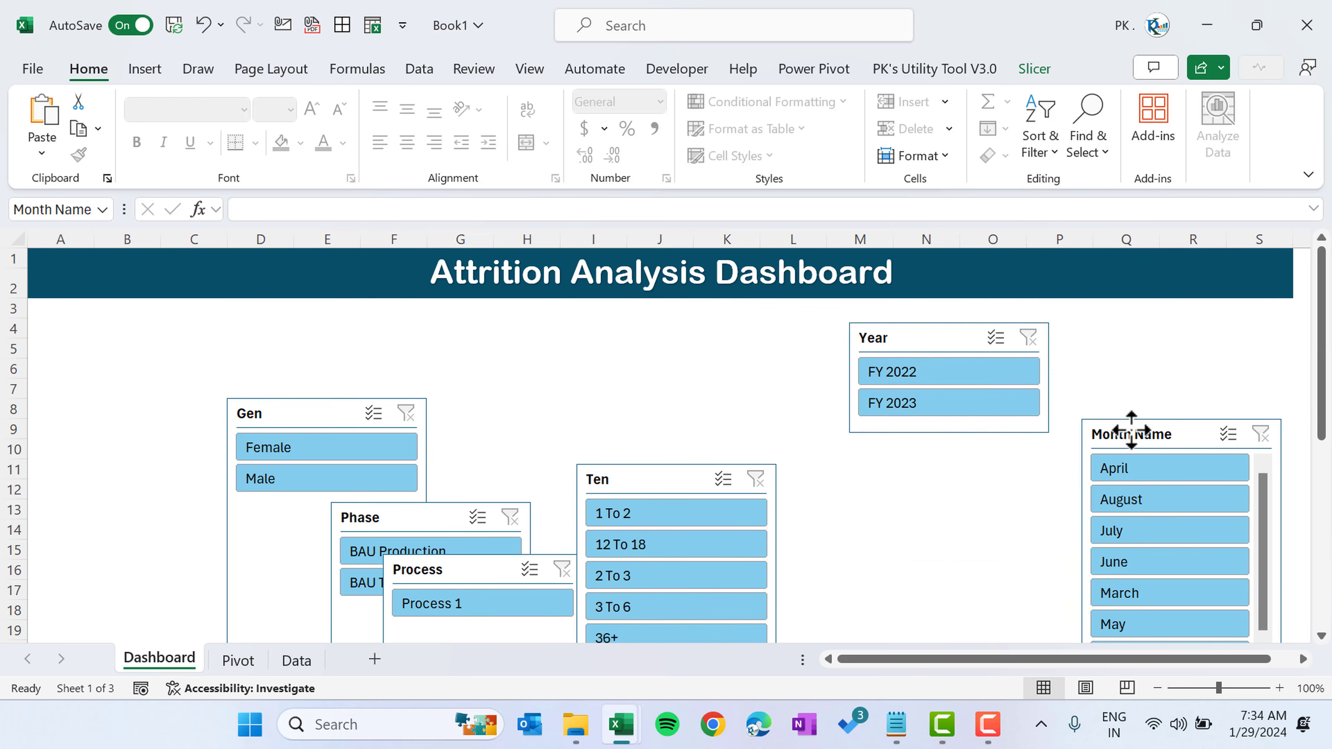
left_click_drag(918, 339, 1158, 317)
left_click_drag(1143, 434, 1154, 431)
scroll(782, 509, "down", 3)
left_click_drag(651, 358, 1168, 604)
- Move the Process slicer clear of the Phase slicer into columns J:M and shorten it to fit its single item
scroll(860, 492, "up", 2)
left_click(860, 492)
left_click_drag(474, 551, 746, 401)
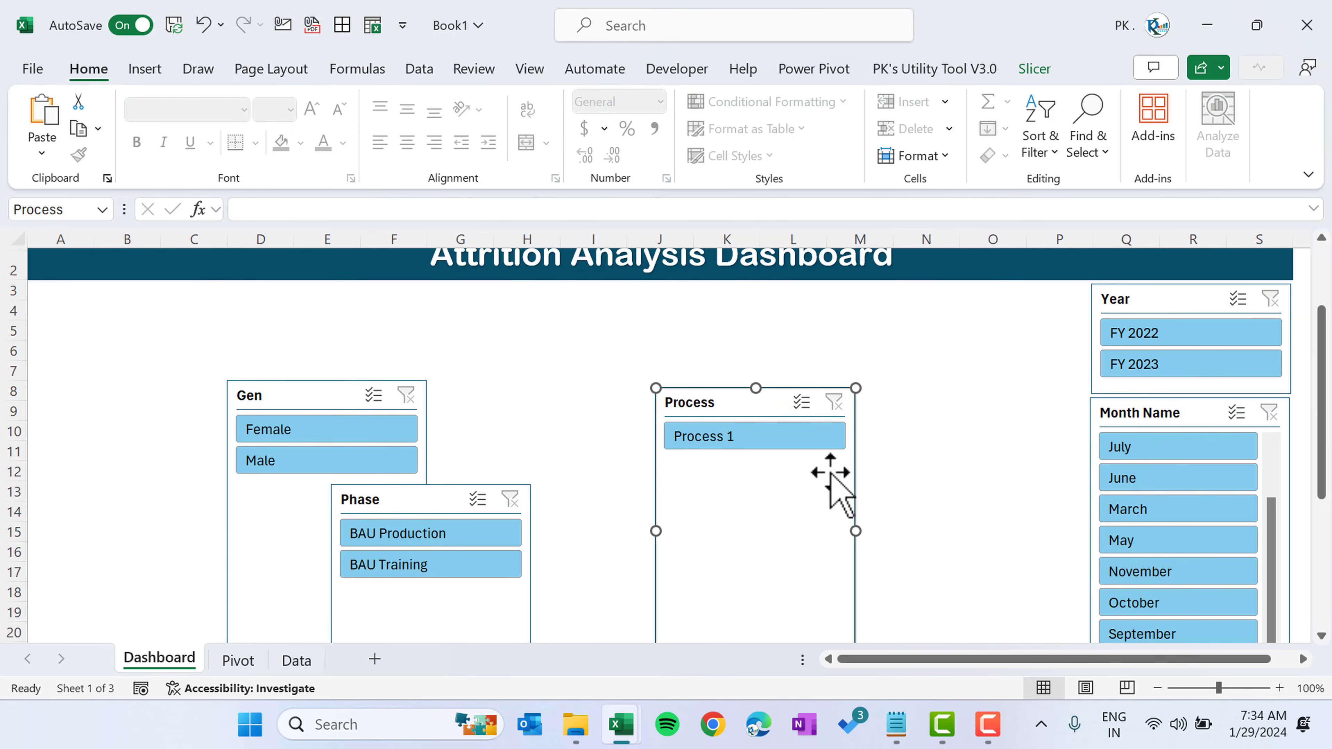
scroll(830, 473, "down", 2)
left_click_drag(755, 558, 755, 355)
- Shorten the Phase slicer and place it in columns A:C just below the title banner, with the Process slicer directly beneath it
left_click_drag(414, 385, 520, 325)
left_click_drag(536, 595, 107, 315)
scroll(535, 422, "up", 3)
left_click_drag(745, 417, 118, 428)
- Shorten the Sub Process and Gen slicers and stack them beneath the Process slicer in columns A:C
scroll(615, 336, "down", 4)
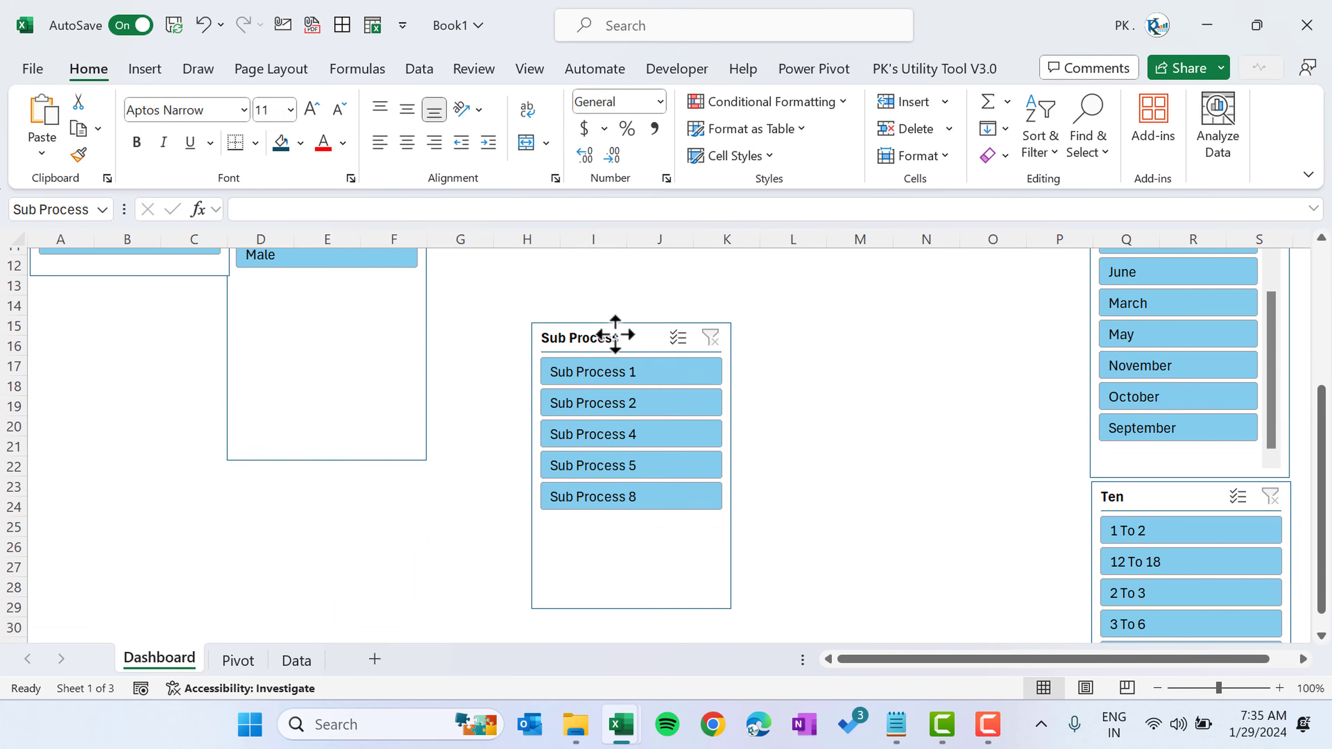
left_click_drag(615, 337, 127, 289)
left_click_drag(300, 434, 113, 518)
scroll(728, 506, "up", 4)
scroll(728, 505, "down", 3)
left_click(729, 505)
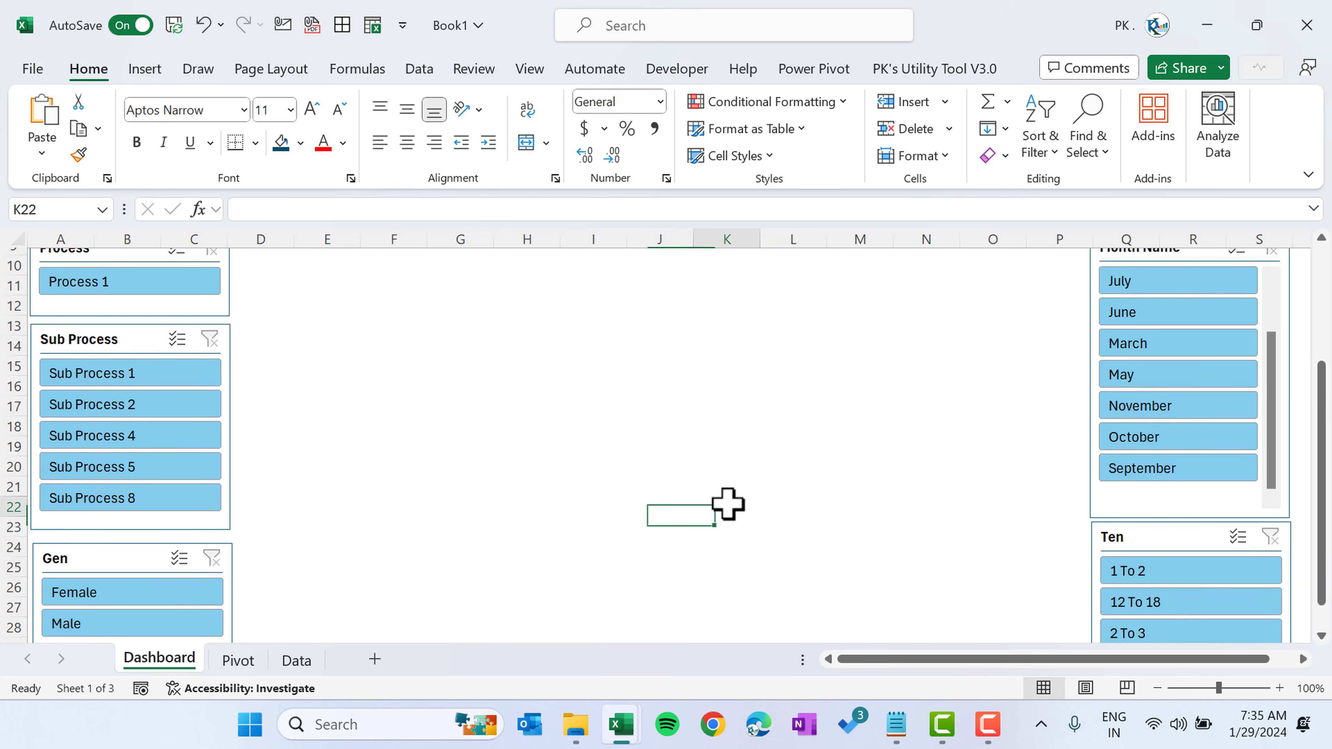
- Select the Phase, Process, Sub Process and Gen slicers together and narrow them to roughly the width of columns A:B
left_click(158, 435)
left_click(211, 344)
scroll(744, 484, "up", 3)
left_click(100, 317)
left_click(105, 431, "ctrl")
left_click(120, 523, "ctrl")
scroll(306, 535, "down", 3)
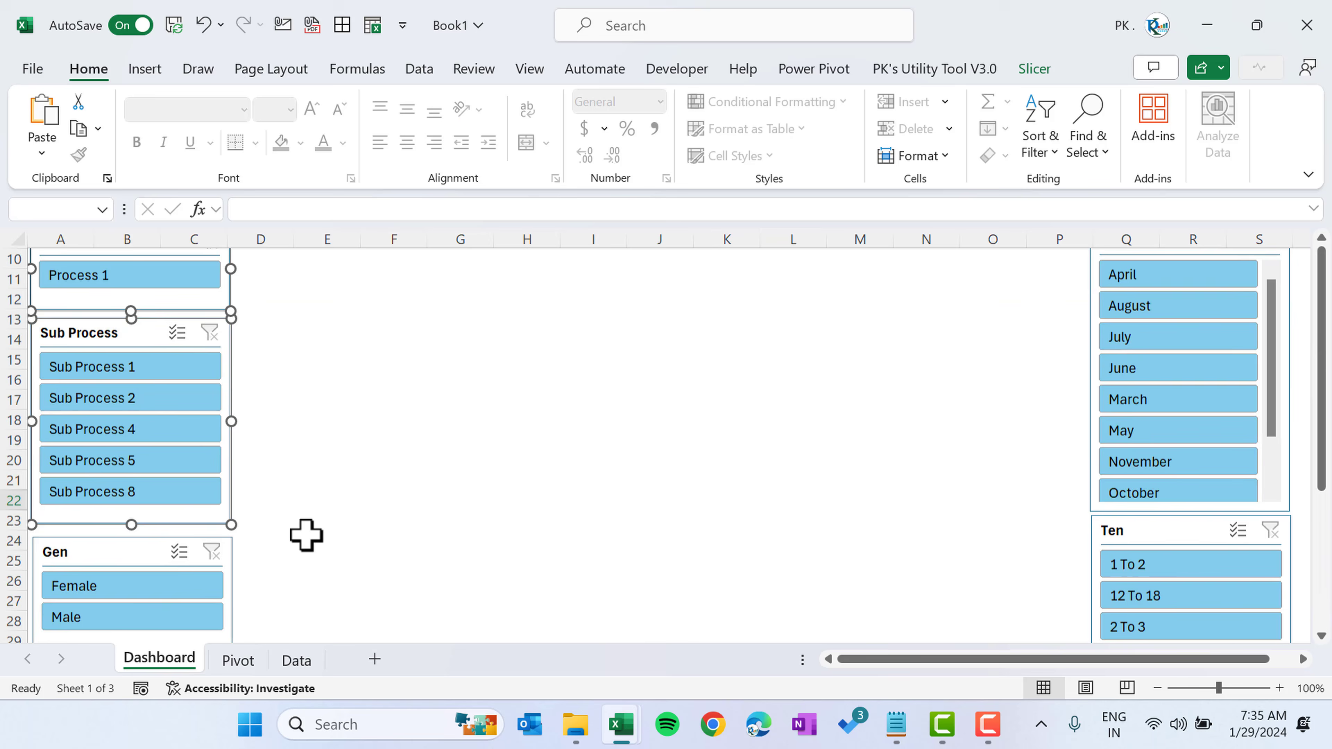
left_click(95, 550, "ctrl")
left_click_drag(229, 420, 170, 420)
left_click(262, 500)
left_click(992, 500)
left_click(860, 550)
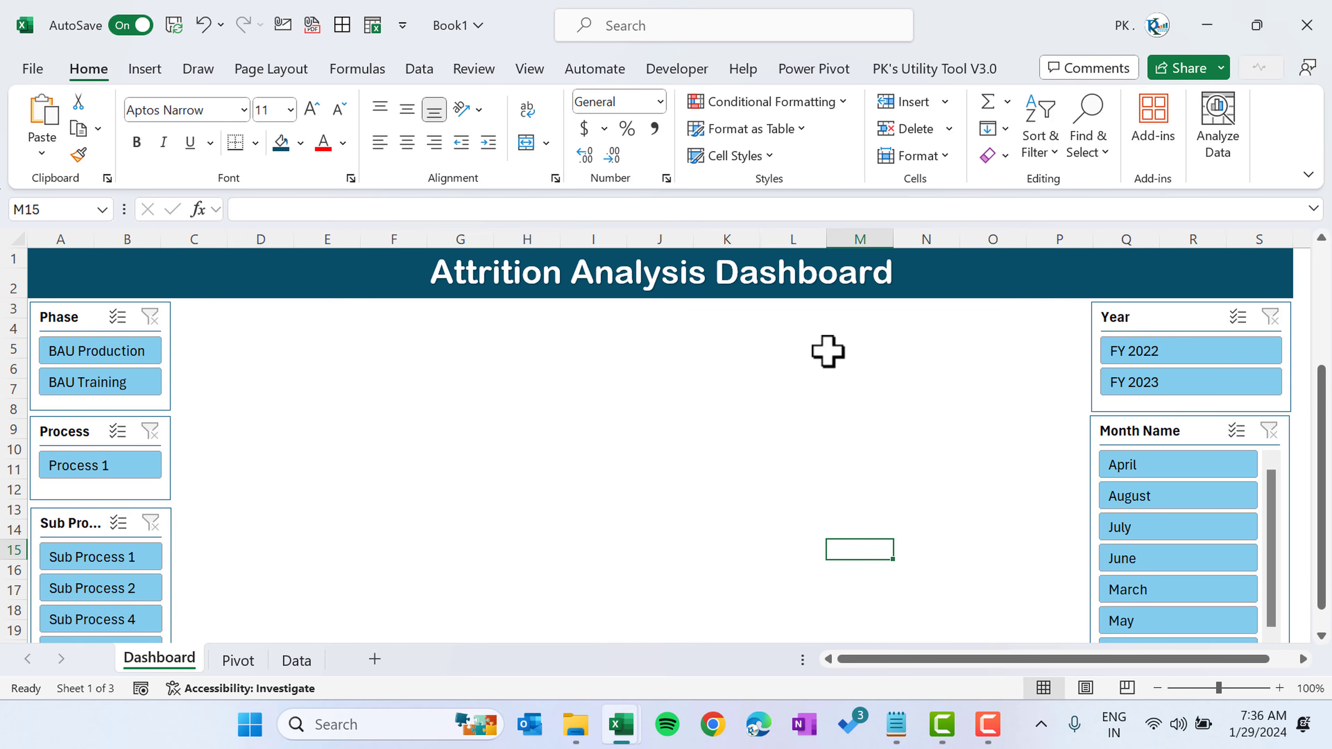
- Select the Year, Month Name and Ten slicers together and narrow them from their inner edge to about 3.88 cm wide
left_click(1115, 317)
left_click(1107, 428, "ctrl")
scroll(1103, 426, "down", 4)
left_click(1115, 473, "ctrl")
scroll(1106, 446, "up", 4)
left_click_drag(1092, 315, 1139, 311)
left_click(1022, 71)
left_click(1032, 403)
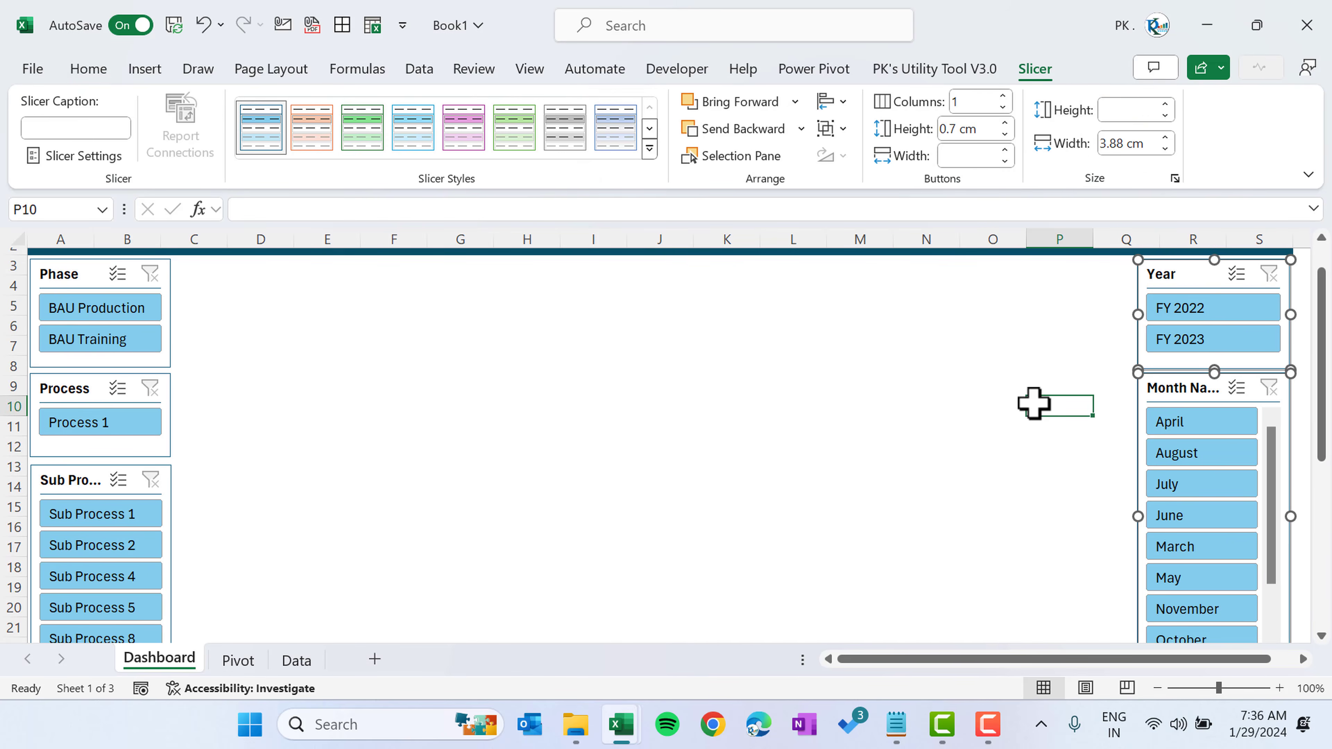
scroll(1032, 403, "up", 1)
left_click(814, 392)
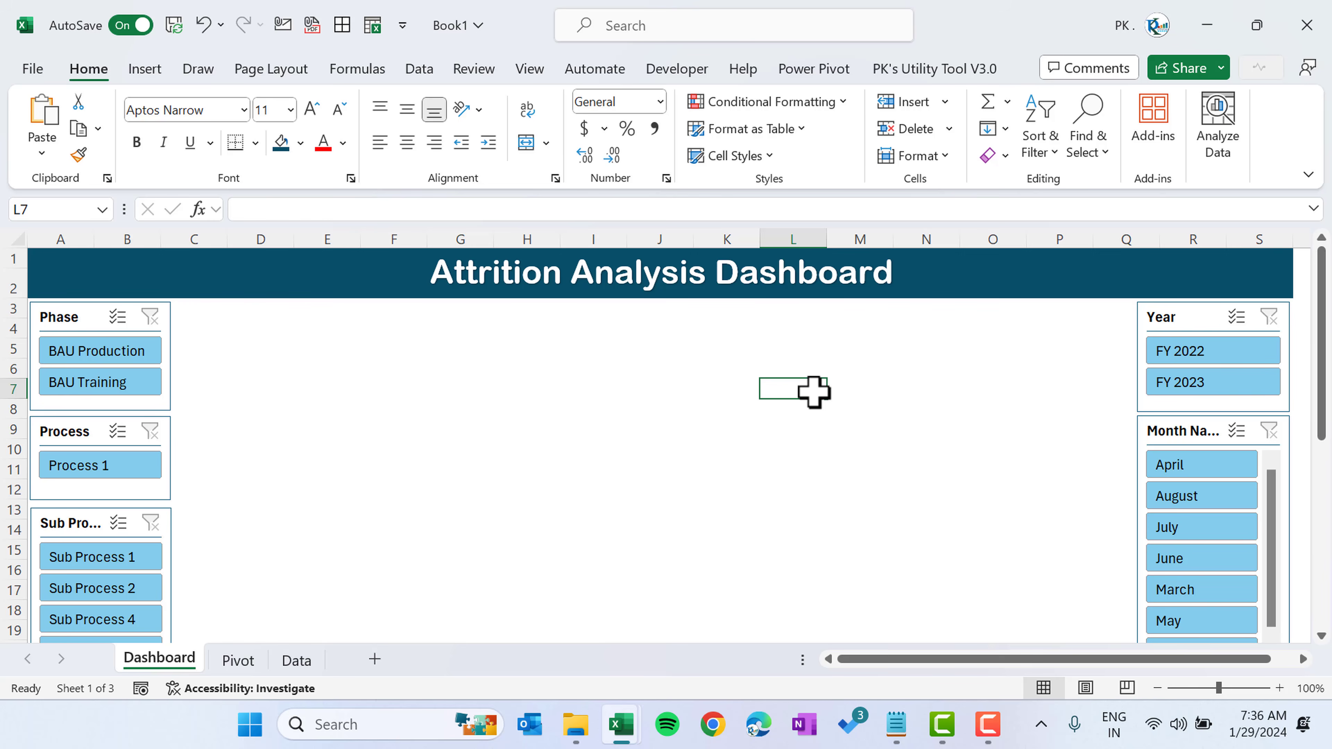
- Select the dashboard area A3:S41 below the title banner and open its fill colour choices
key("ctrl+Home")
key("Down")
key("shift+Right")
key("shift+Right")
key("shift+Right")
key("shift+Right")
key("shift+Right")
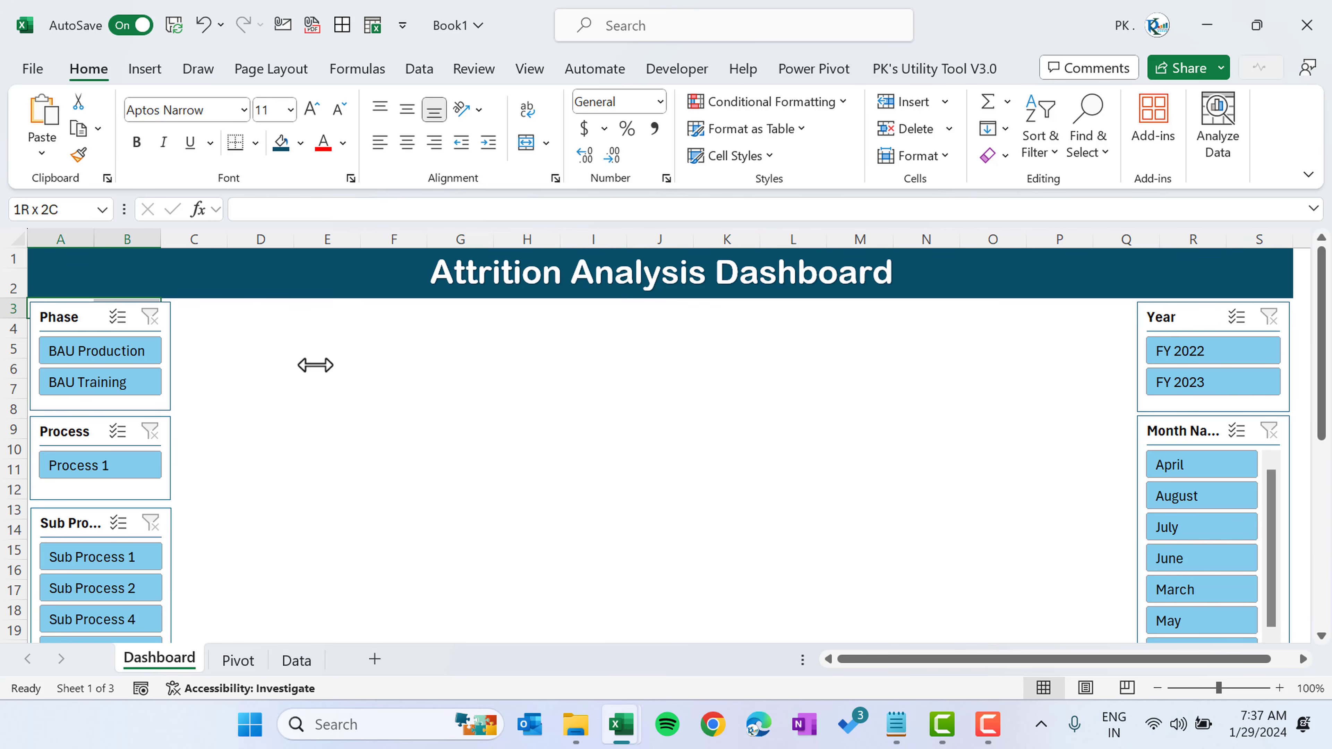
key("shift+Right")
key("shift+Right")
key("shift+Right")
key("shift+Right")
key("shift+Right")
key("shift+Right")
key("shift+Right")
key("shift+Right")
key("shift+Right")
key("shift+Right")
key("shift+Right")
key("shift+Right")
key("shift+Right")
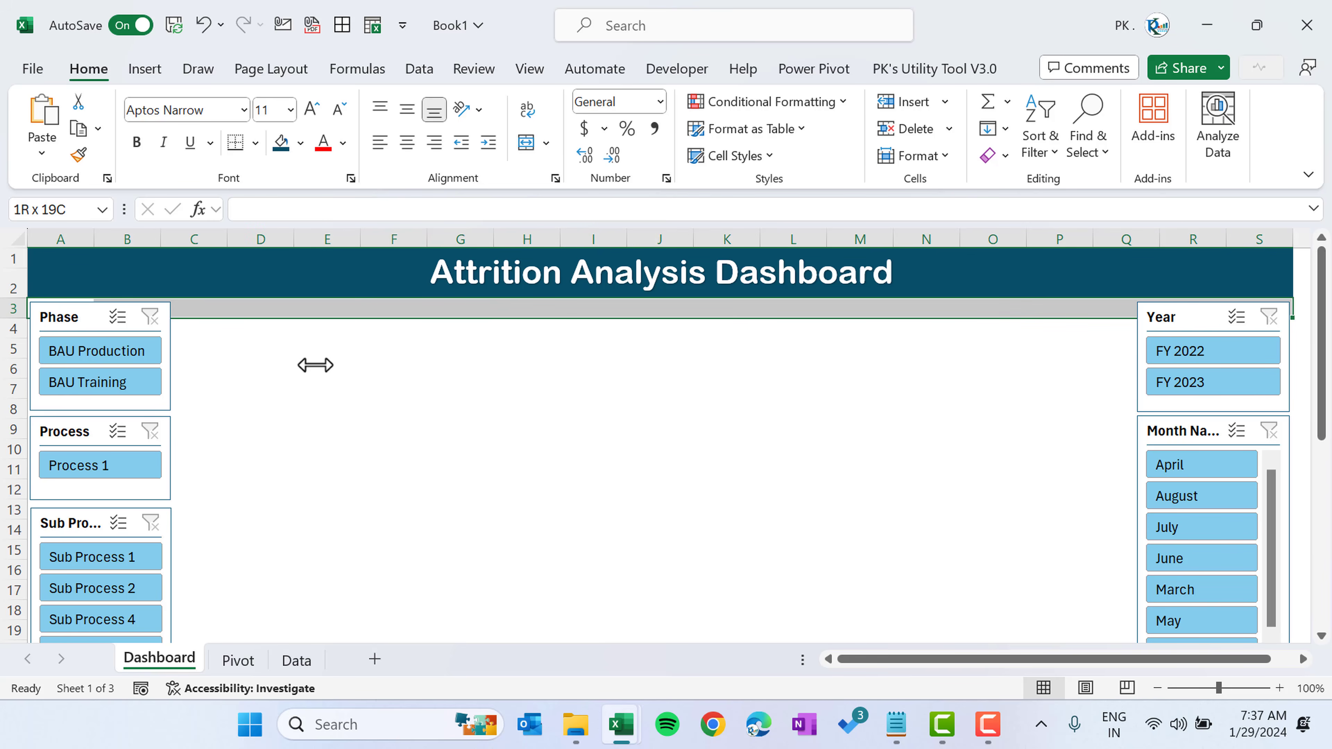
key("shift+Down")
key("shift+Down")
key("shift+Down")
key("shift+Down")
key("shift+Down")
key("shift+Down")
key("shift+Down")
key("shift+Down")
key("shift+Down")
key("shift+Down")
key("shift+Down")
key("shift+Down")
key("shift+Down")
key("shift+Down")
key("shift+Down")
key("shift+Down")
key("shift+Down")
key("shift+Down")
key("shift+Down")
key("shift+Down")
key("shift+Down")
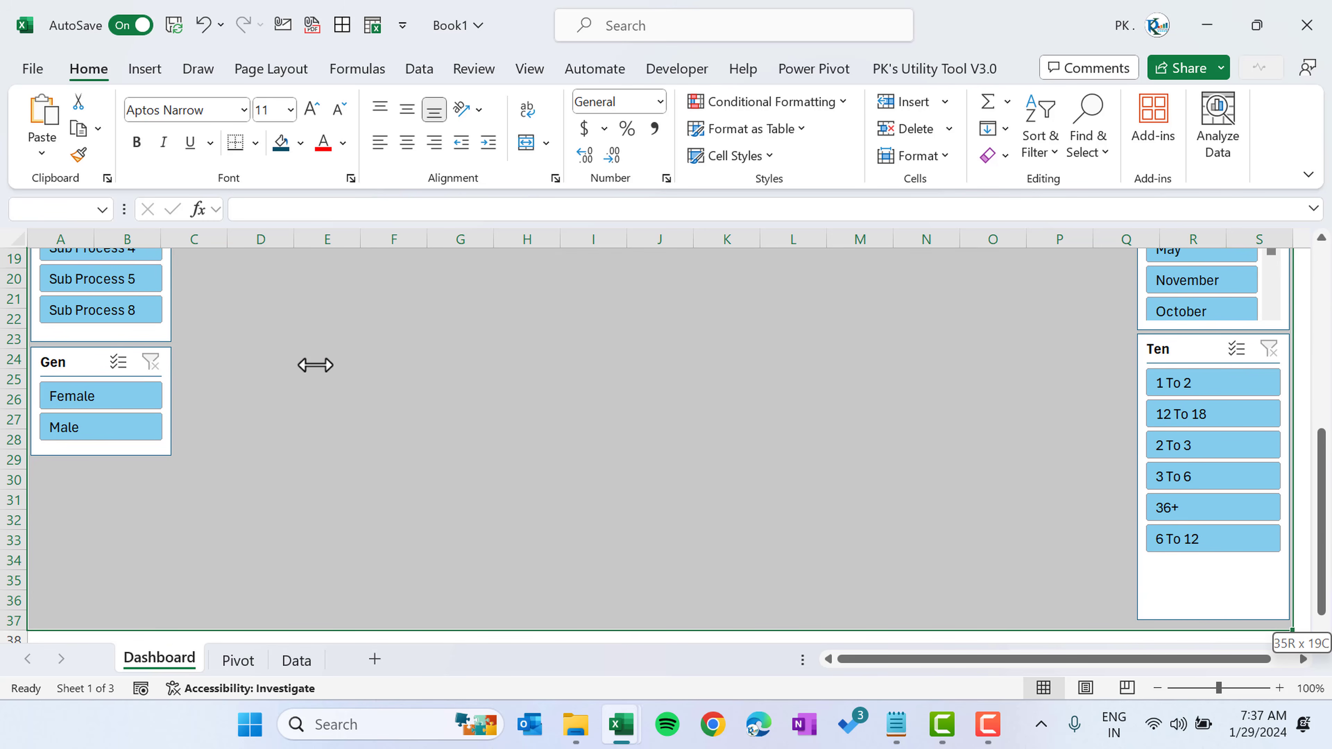
key("shift+Down")
key("shift+Down")
key("shift+Down")
key("shift+Down")
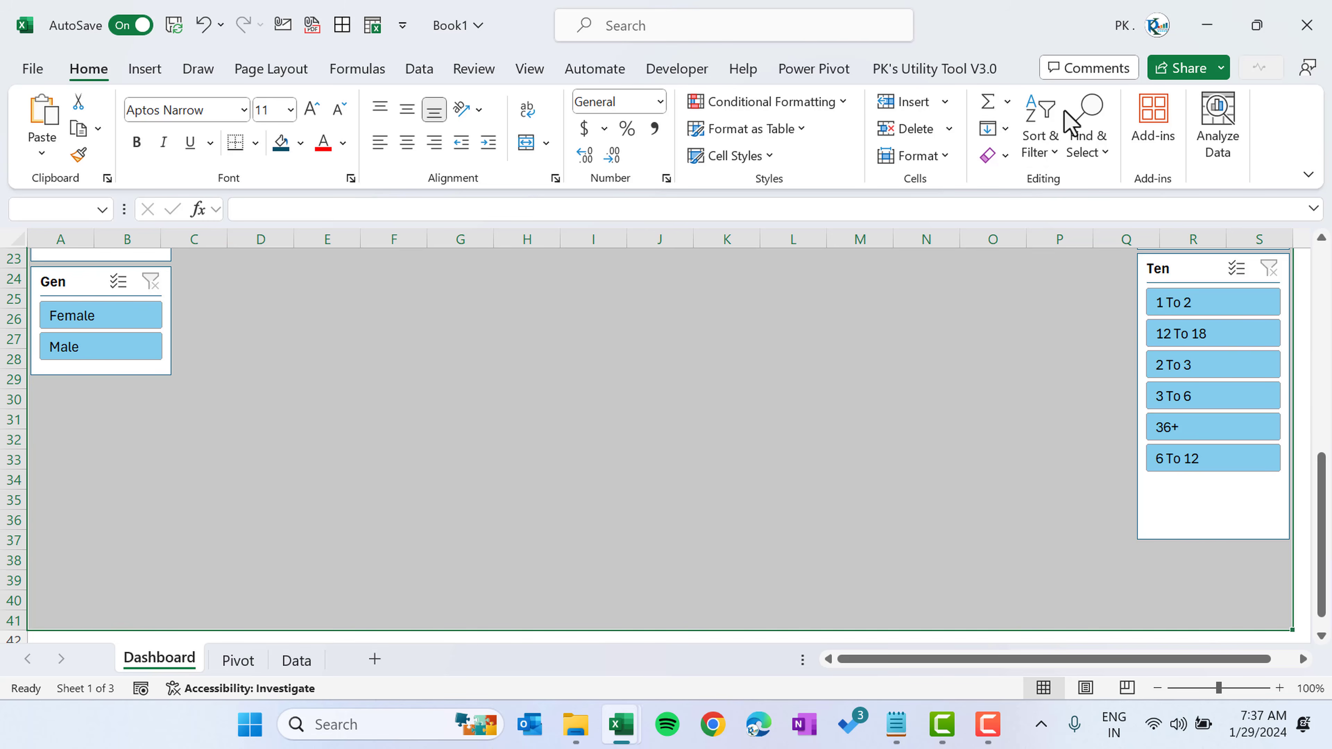
left_click(301, 144)
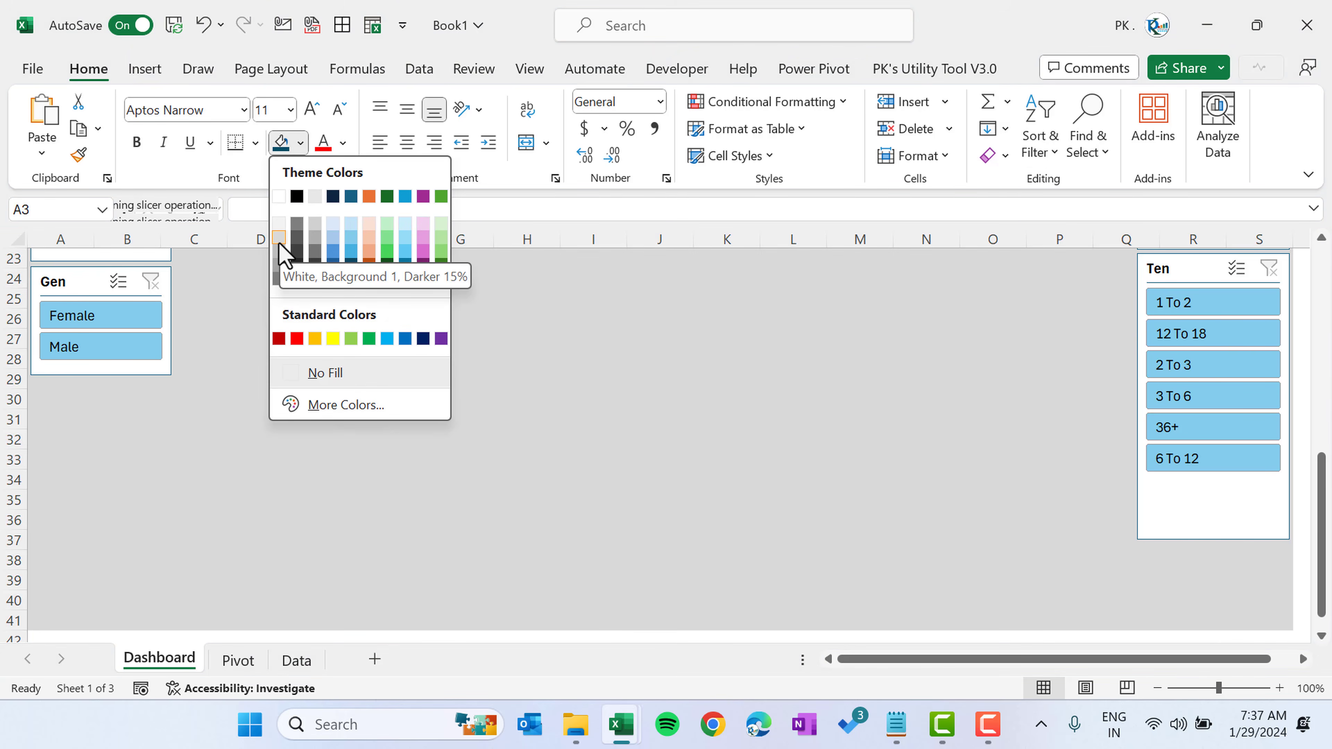
- Fill the dashboard area below the title with White, Background 1, Darker 15%
left_click(279, 237)
scroll(610, 312, "up", 7)
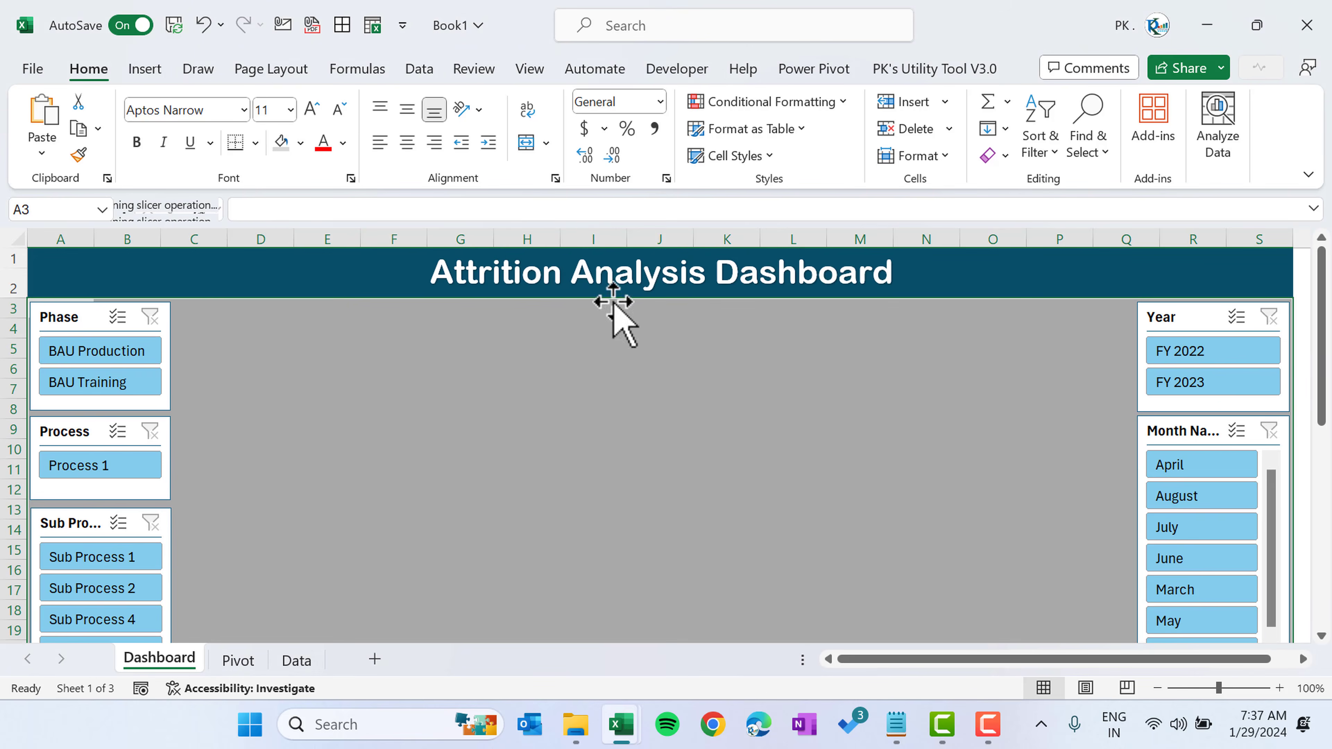
left_click(964, 446)
scroll(917, 426, "down", 6)
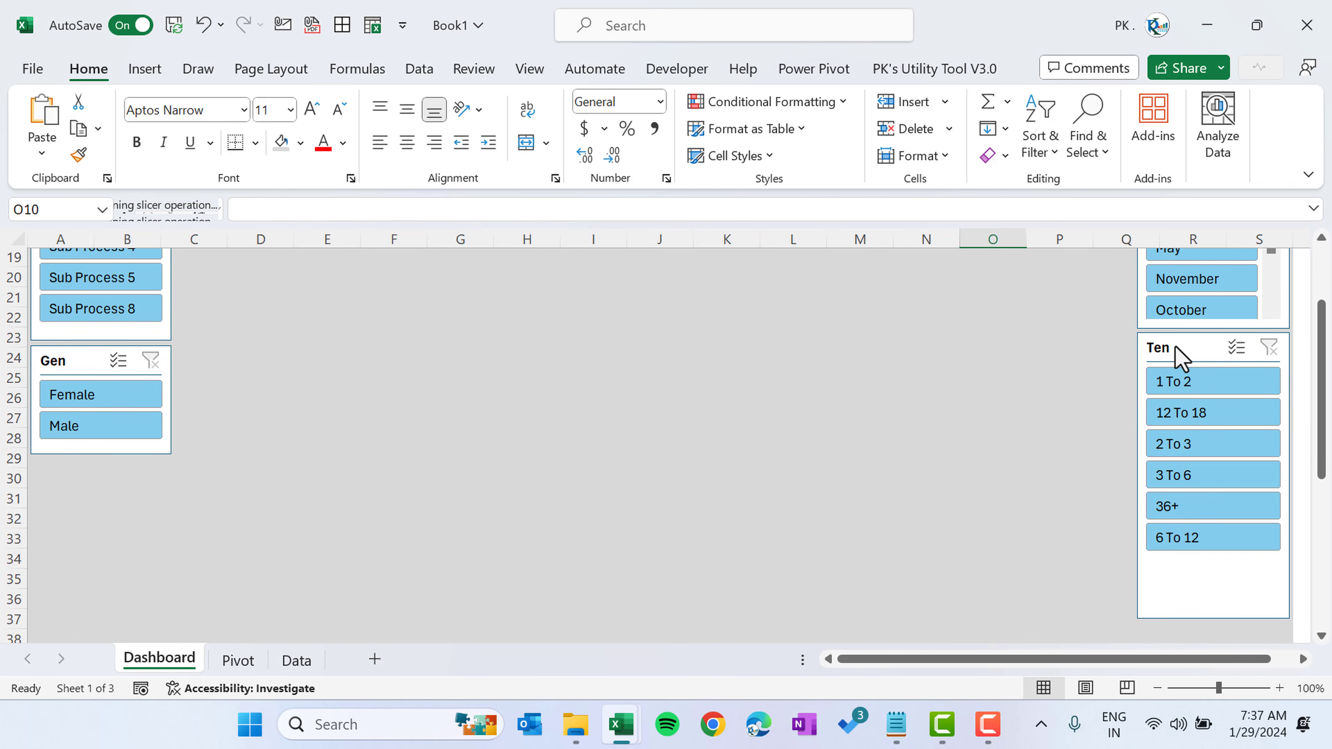
left_click(886, 580)
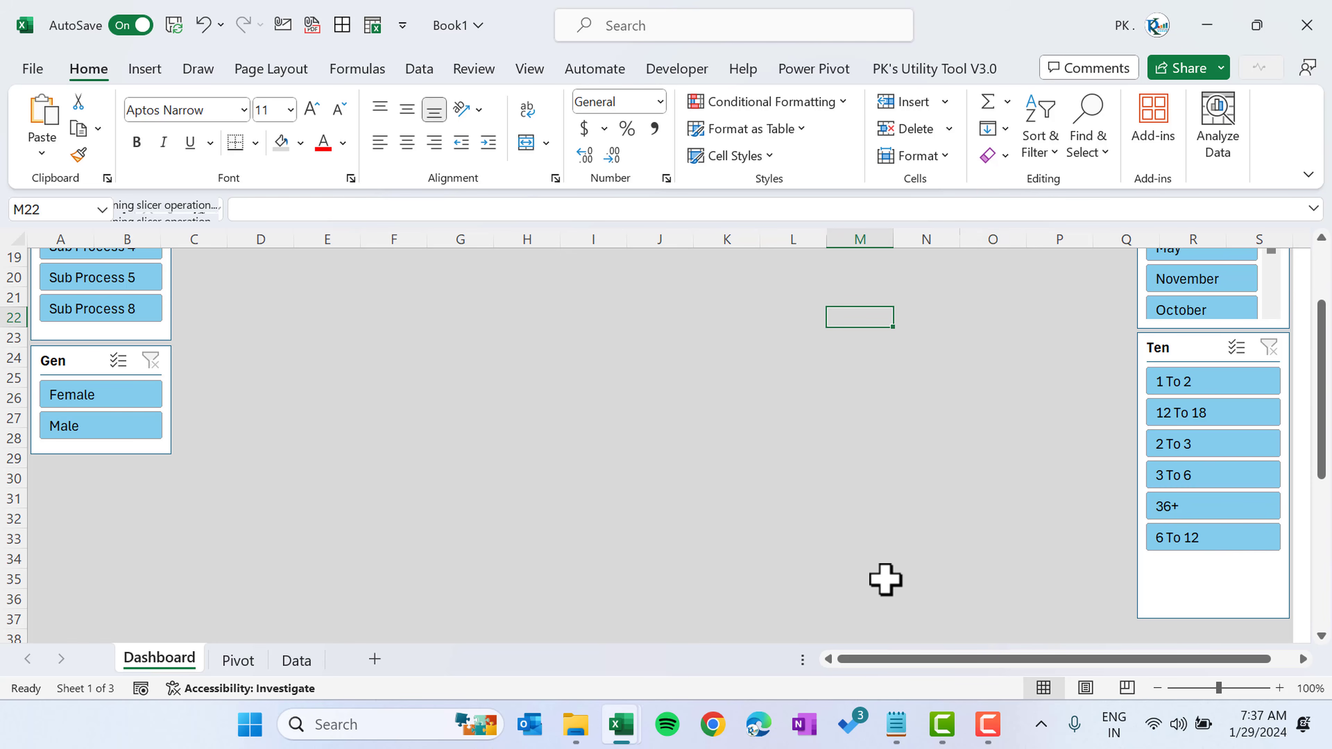
left_click(988, 599)
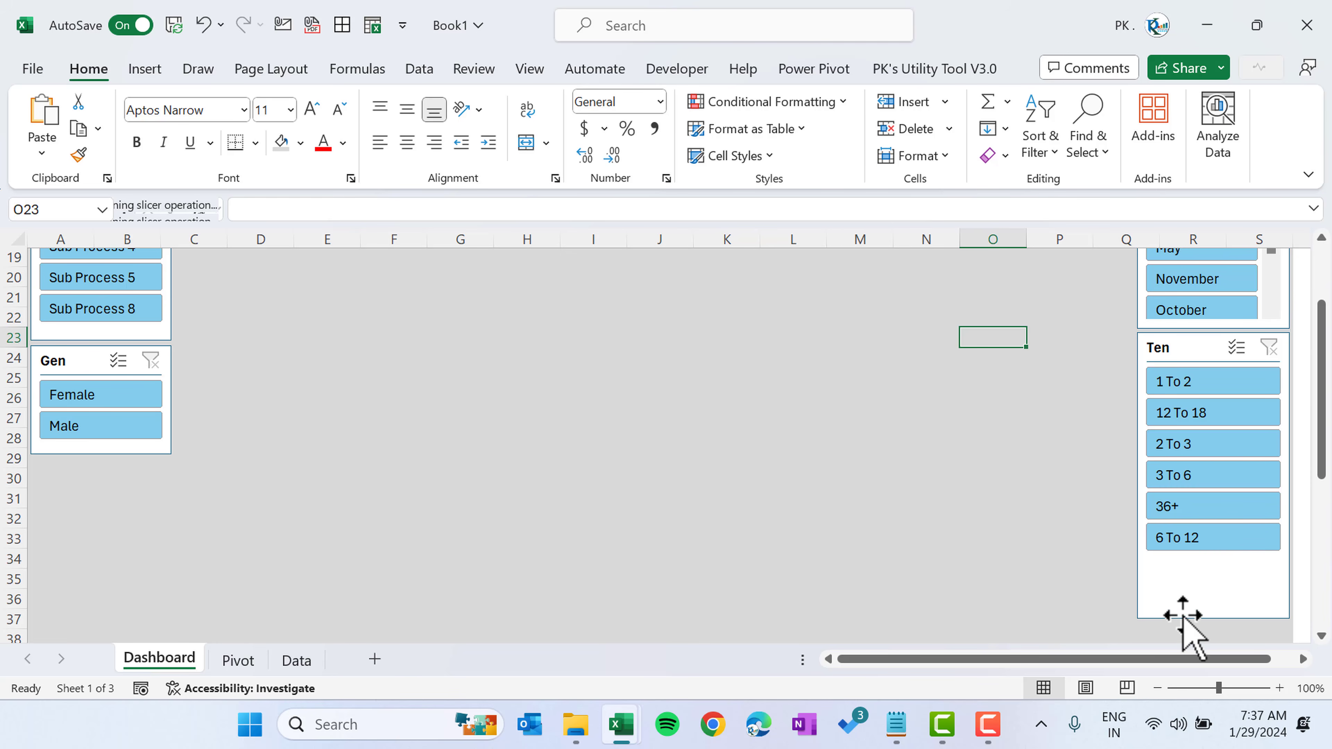
- Set the Ten slicer to 2 columns and shorten its frame to end just below the buttons
left_click(1184, 622)
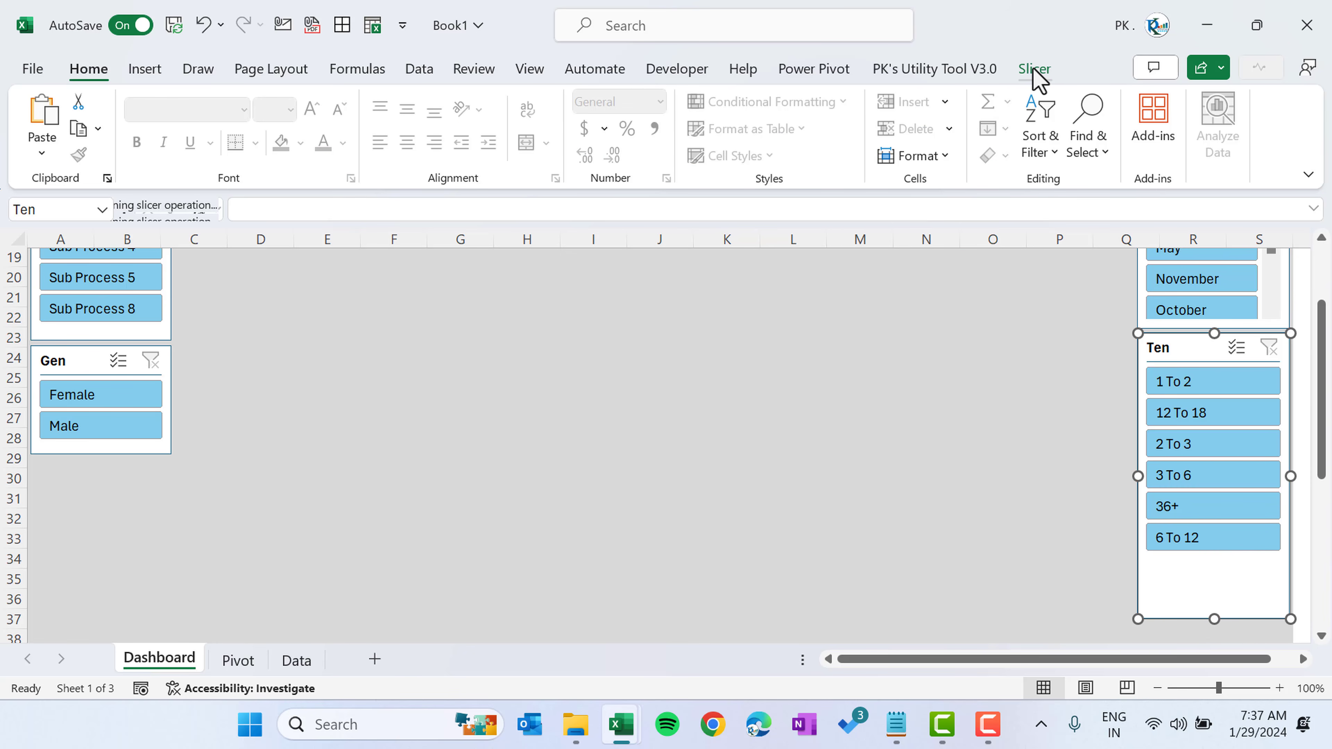
left_click(1034, 70)
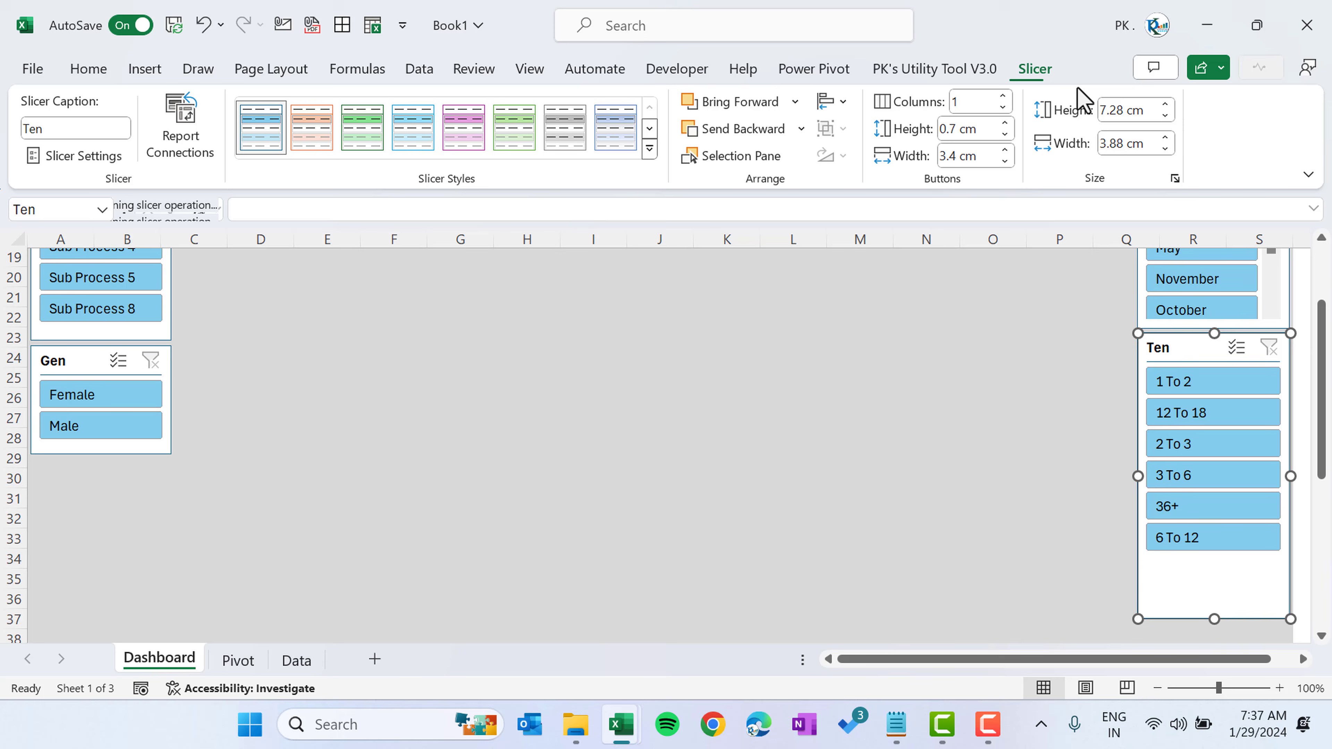
left_click(1009, 97)
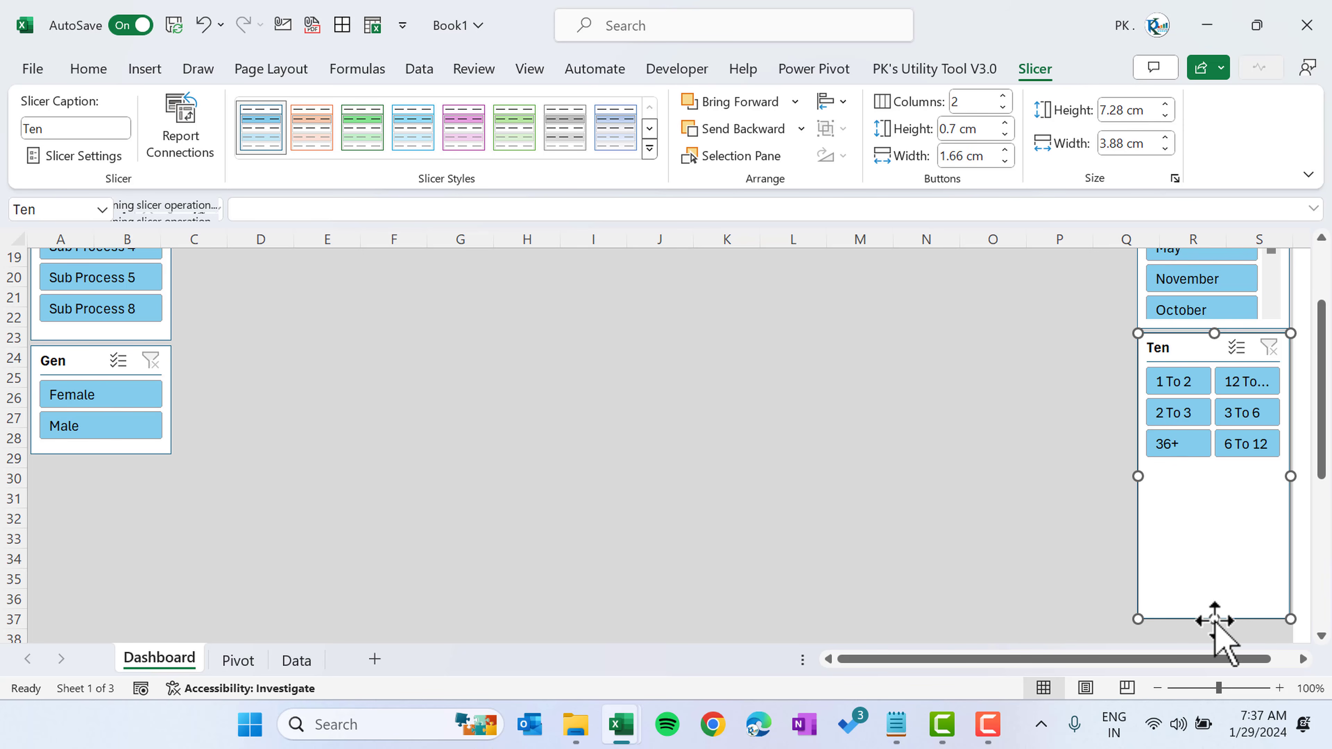
key("Escape")
scroll(1156, 614, "down", 1)
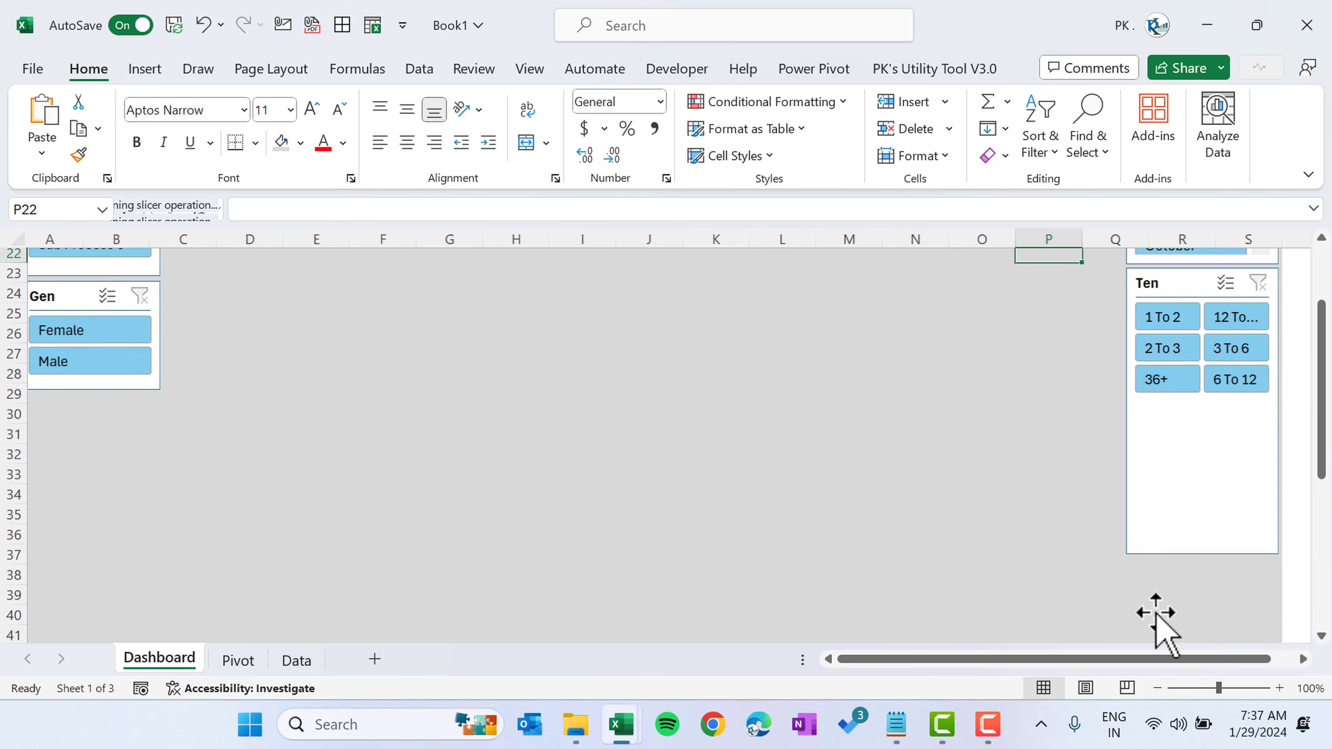
scroll(1156, 617, "down", 1)
left_click(1189, 522)
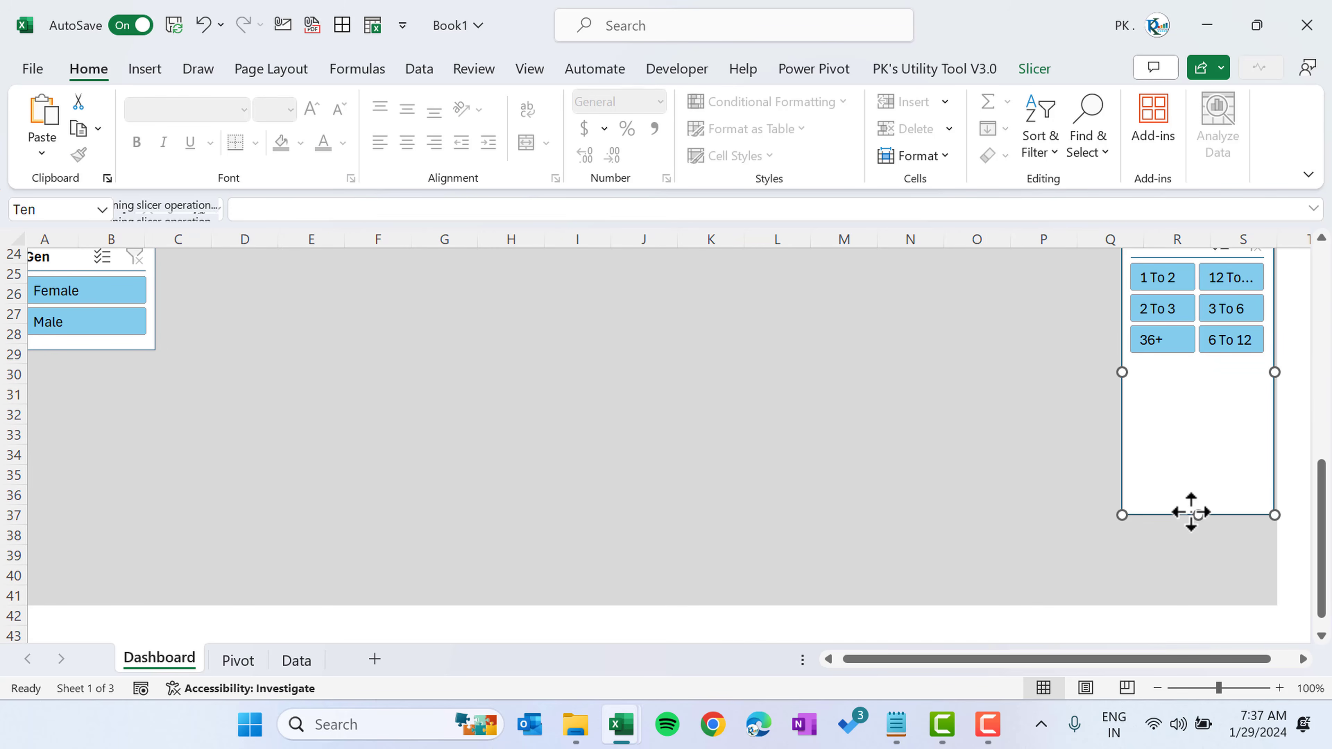
left_click_drag(1196, 515, 1197, 368)
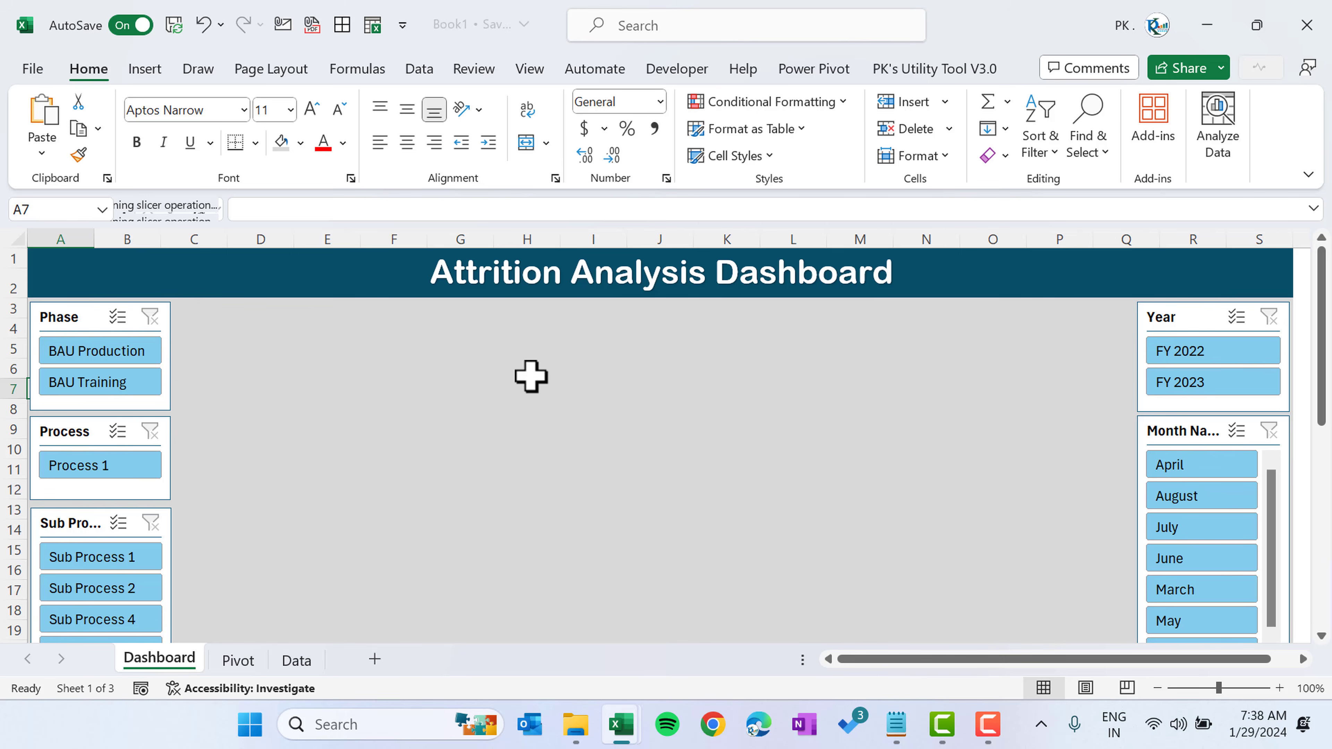
- Insert a rounded rectangle over about C3:E9 and place it beside the Phase slicer, just below the title band
left_click(527, 373)
left_click(144, 69)
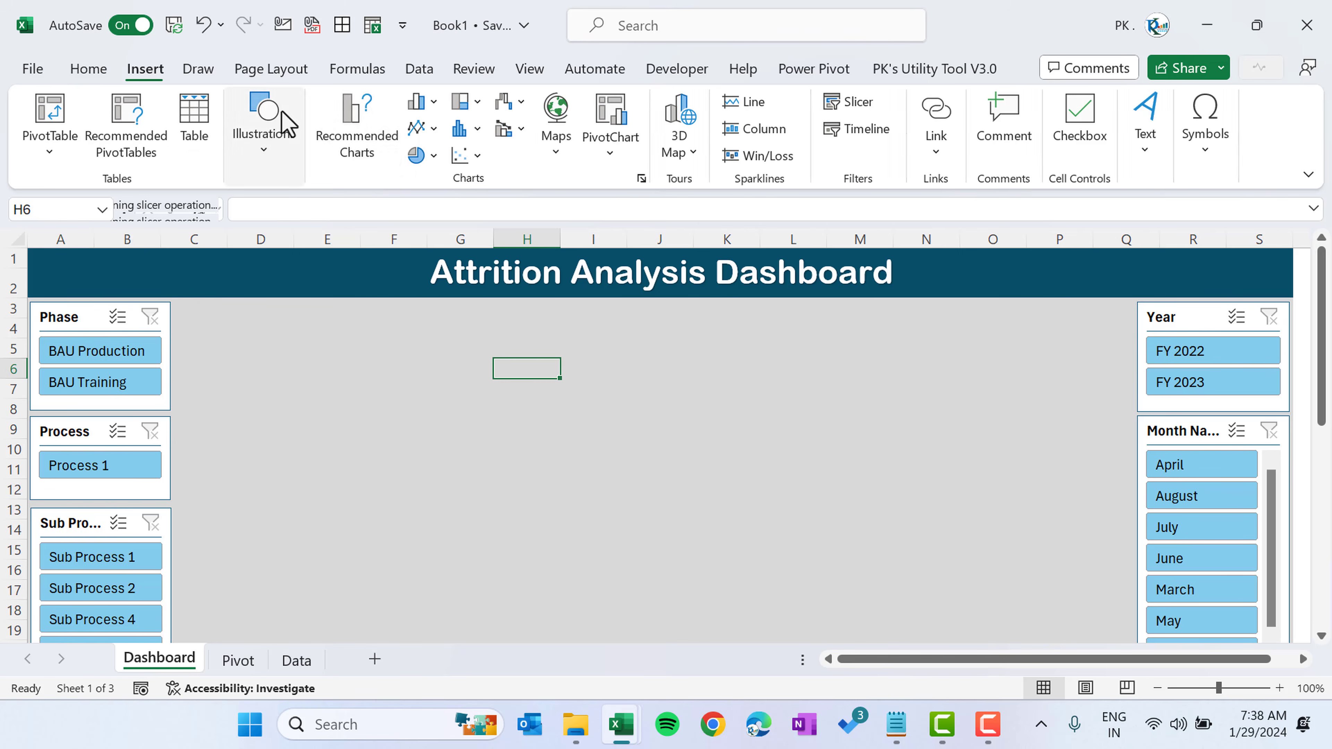
left_click(282, 161)
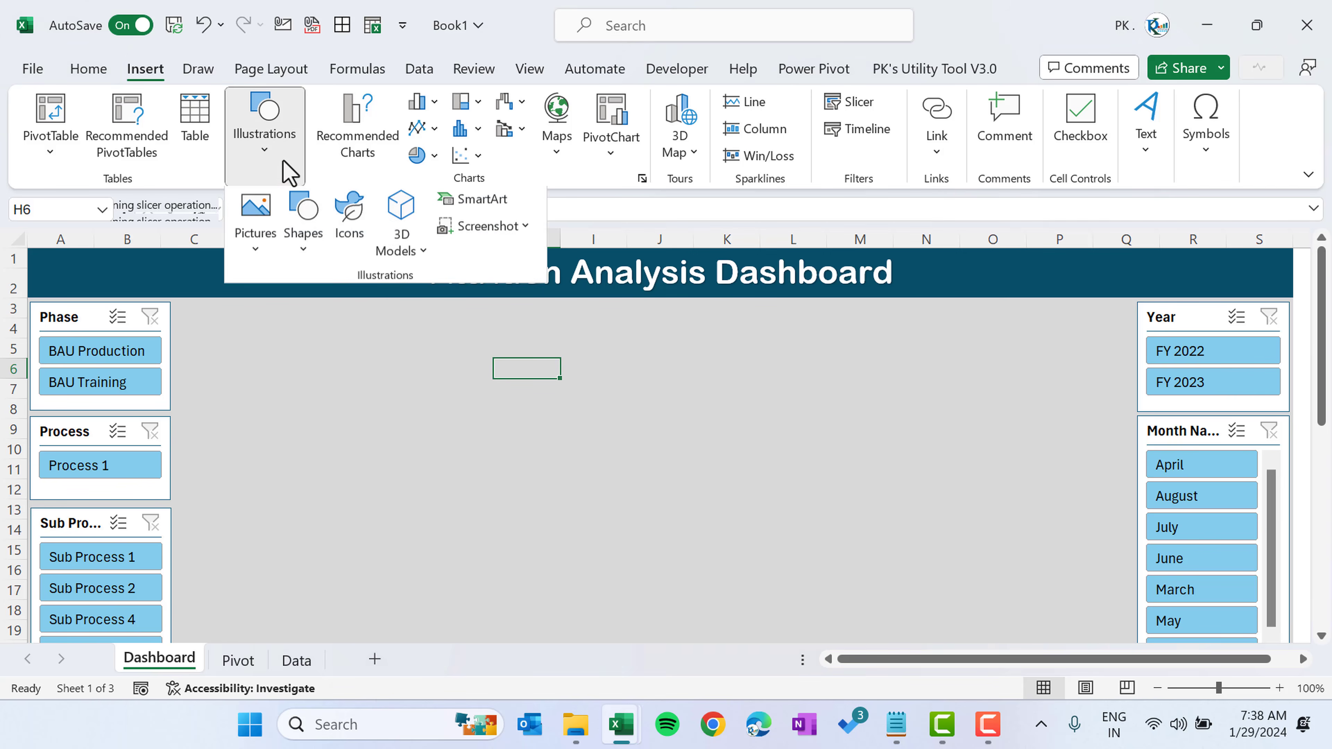
left_click(314, 262)
left_click(314, 453)
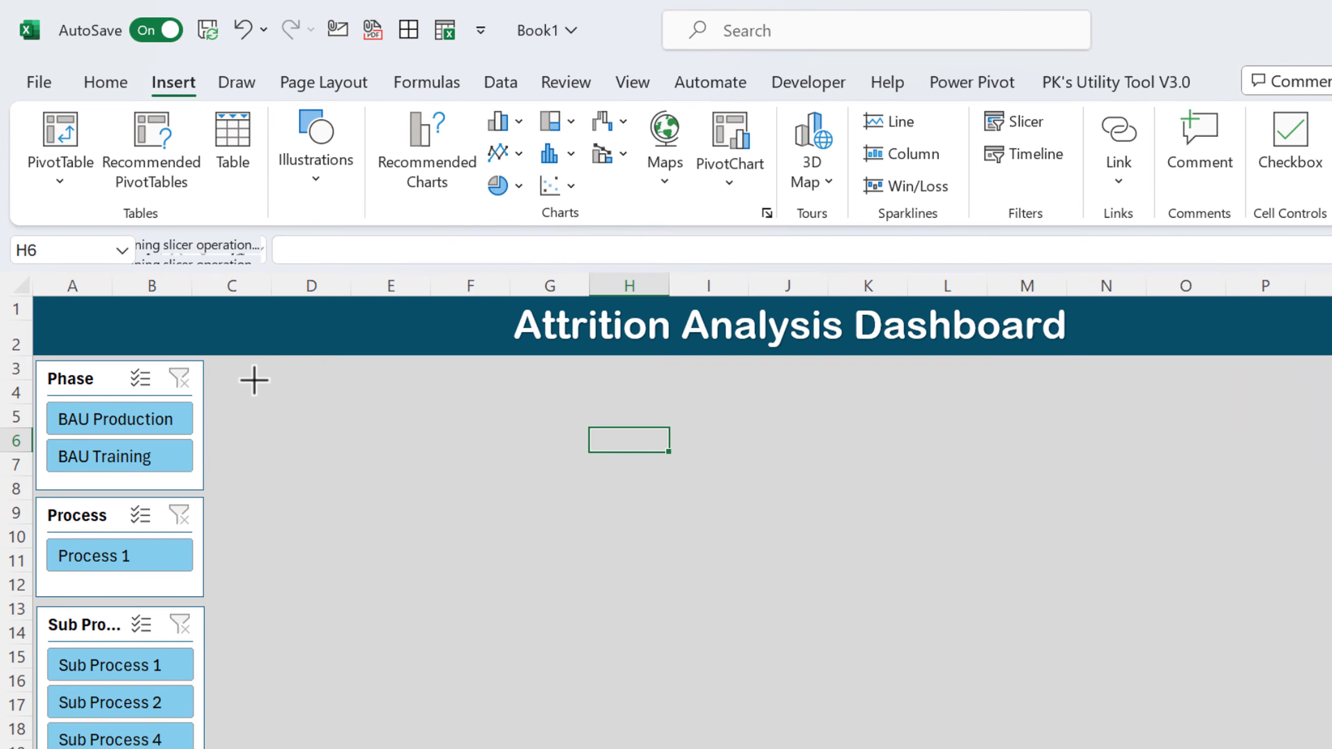
left_click_drag(212, 317, 342, 422)
left_click_drag(417, 514, 417, 546)
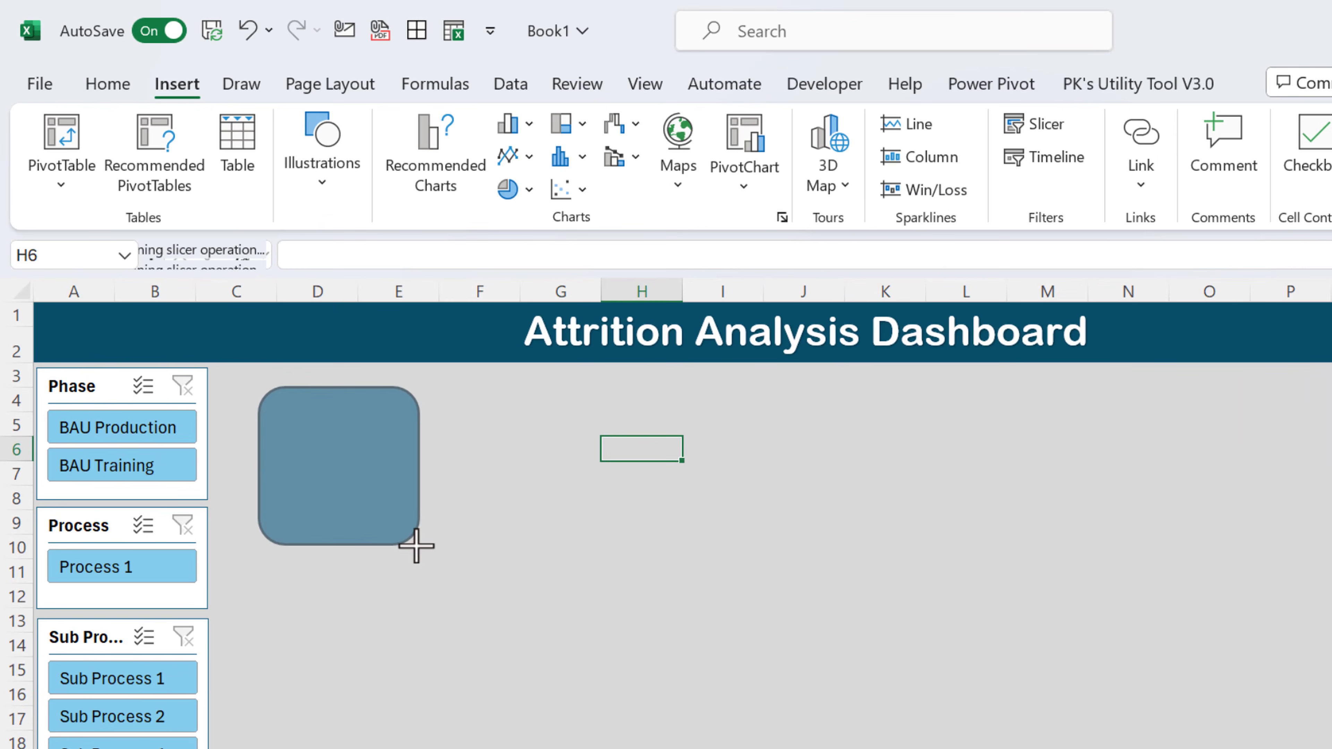
left_click_drag(363, 485, 339, 466)
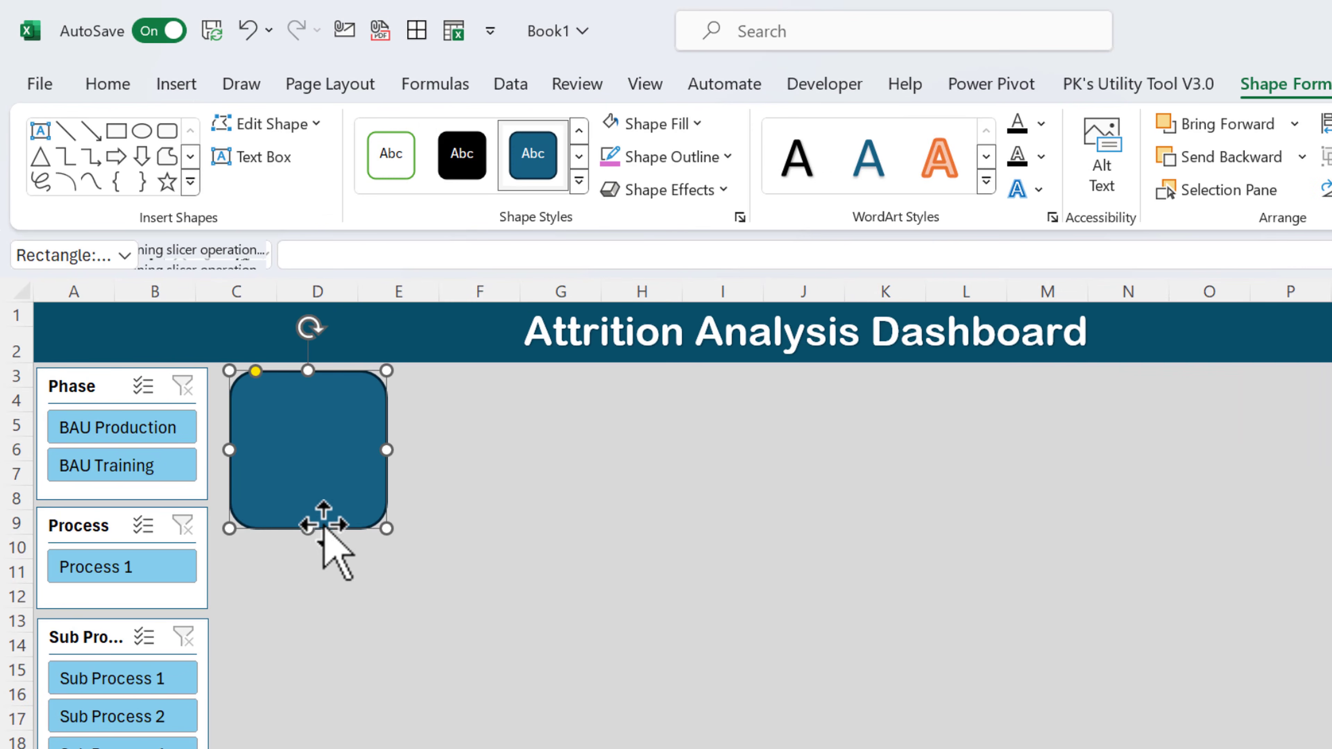
- Give the rounded rectangle a light purple outline with a ½ pt weight
left_click(666, 157)
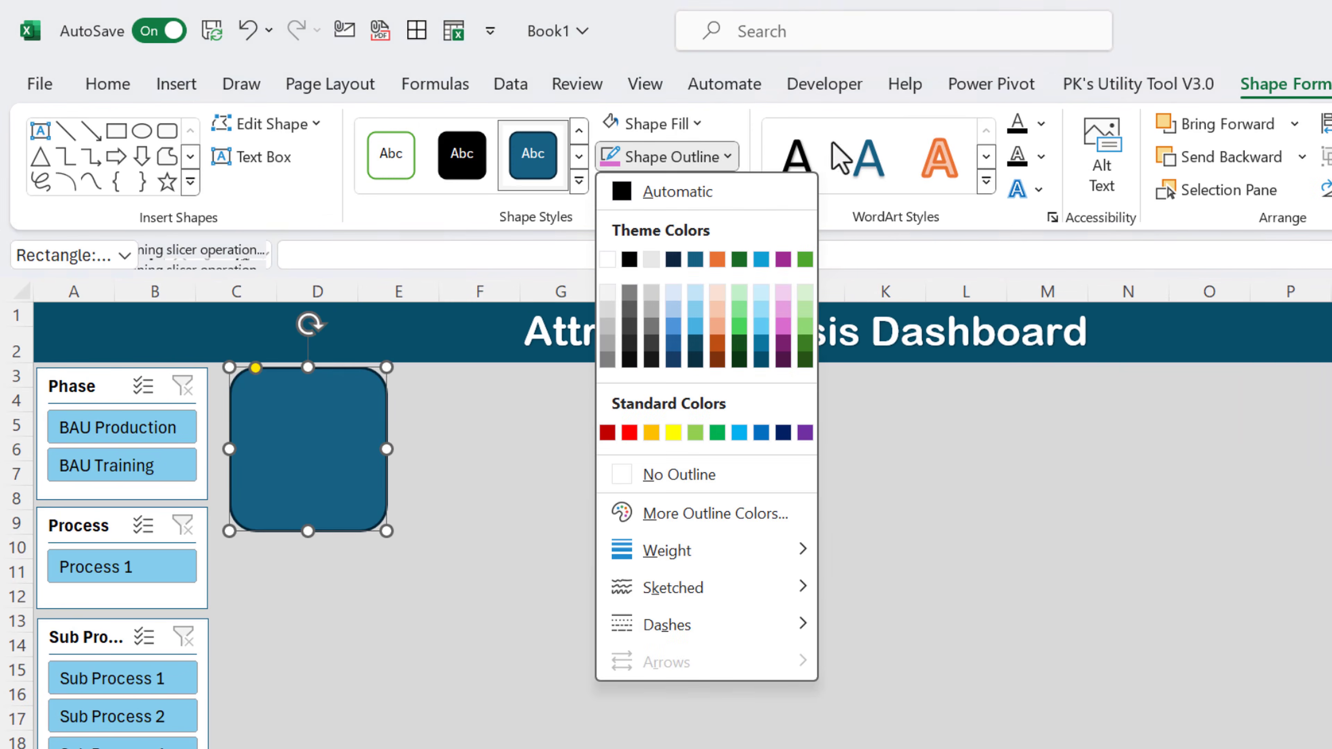
left_click(783, 326)
left_click(725, 157)
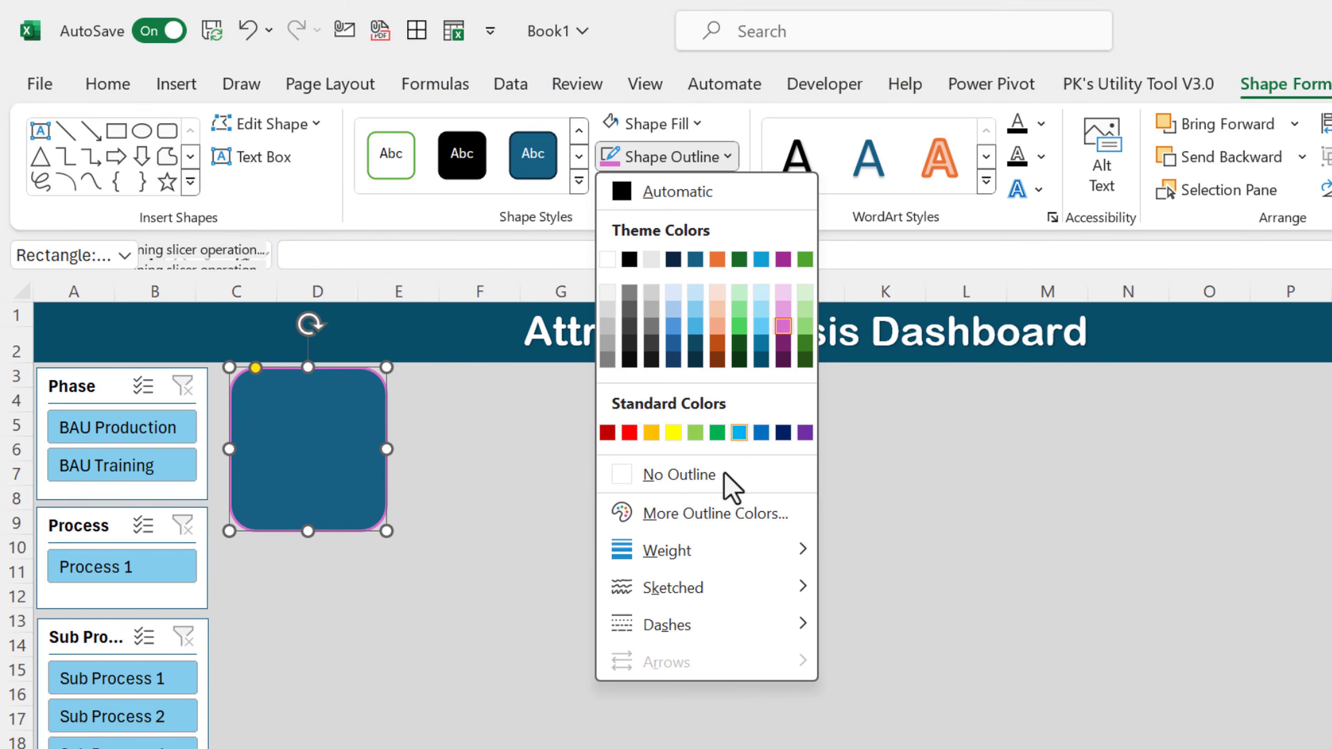
mouse_move(721, 564)
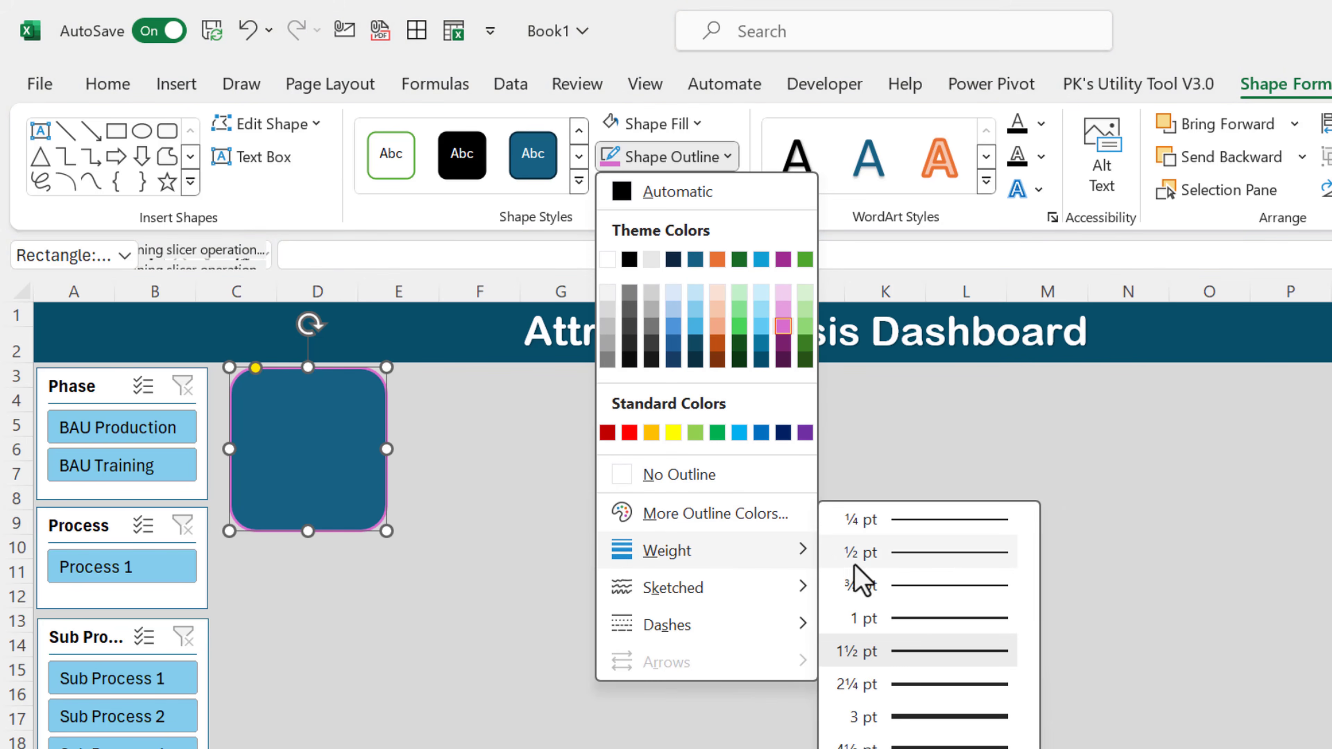
left_click(931, 552)
- Fill the rounded rectangle with white
left_click(669, 132)
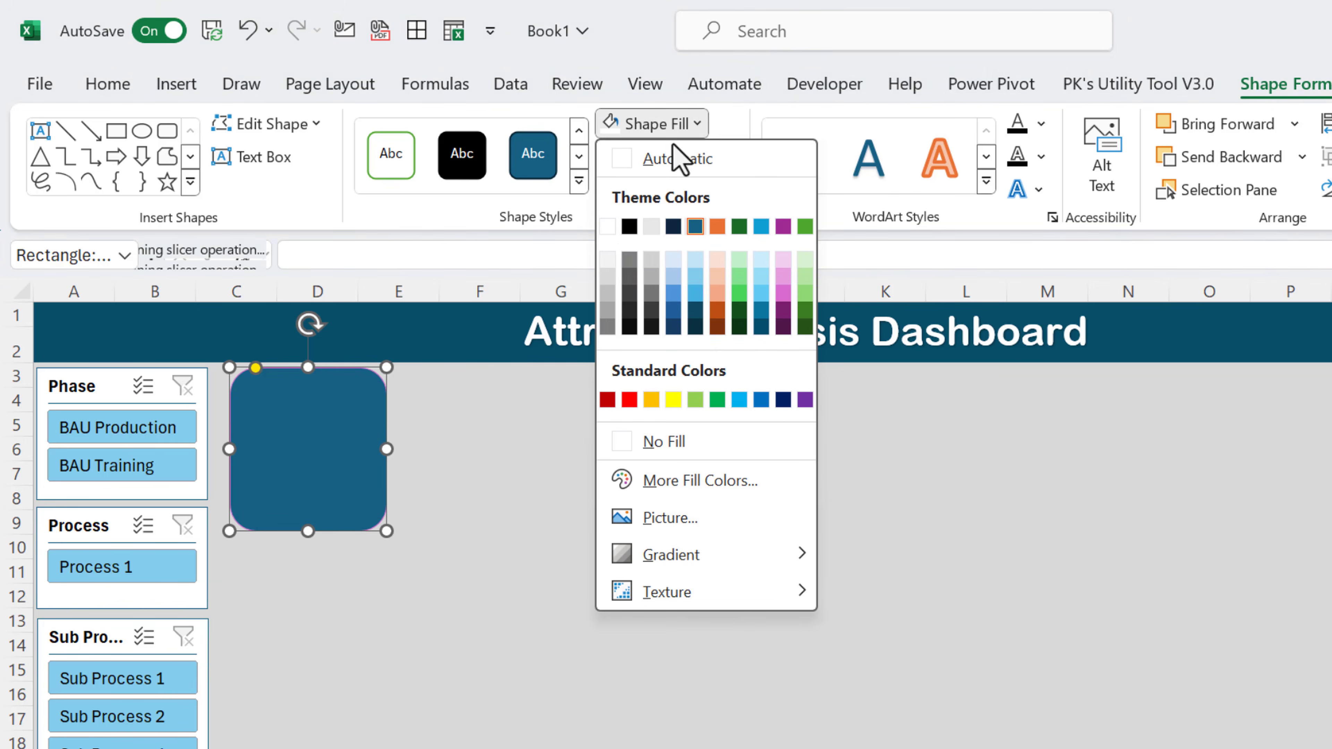
left_click(614, 256)
left_click(508, 521)
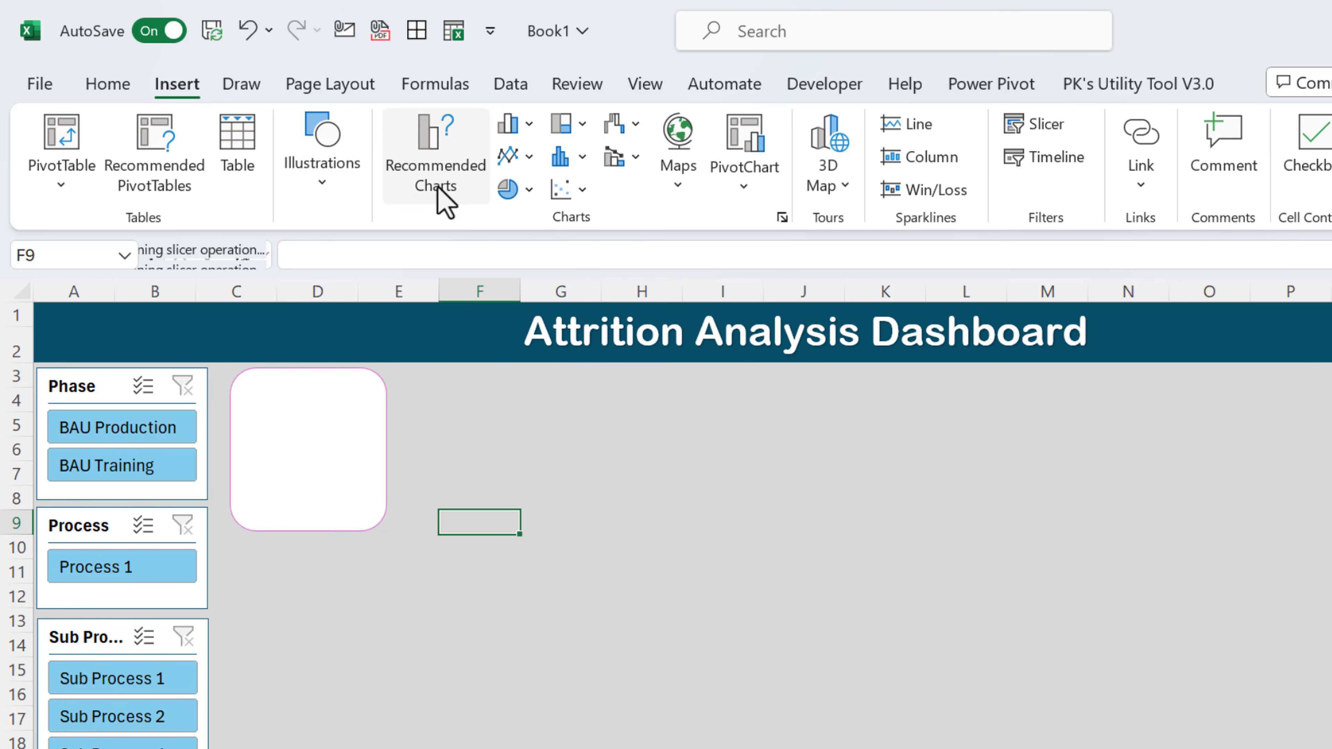
- Insert a rectangle with rounded top corners around columns G and H, sized 2.54 × 2.54 cm, and flip it vertically
left_click(341, 199)
left_click(373, 315)
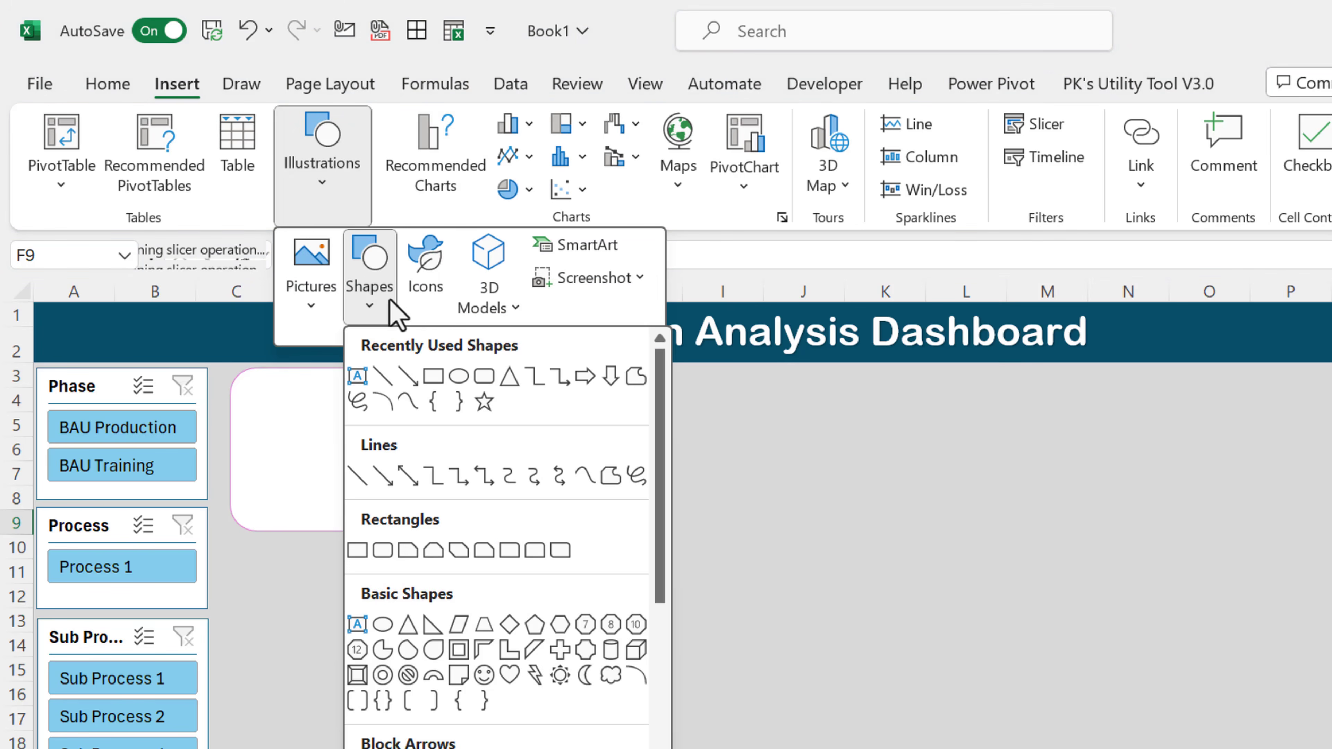
left_click(536, 556)
left_click(567, 419)
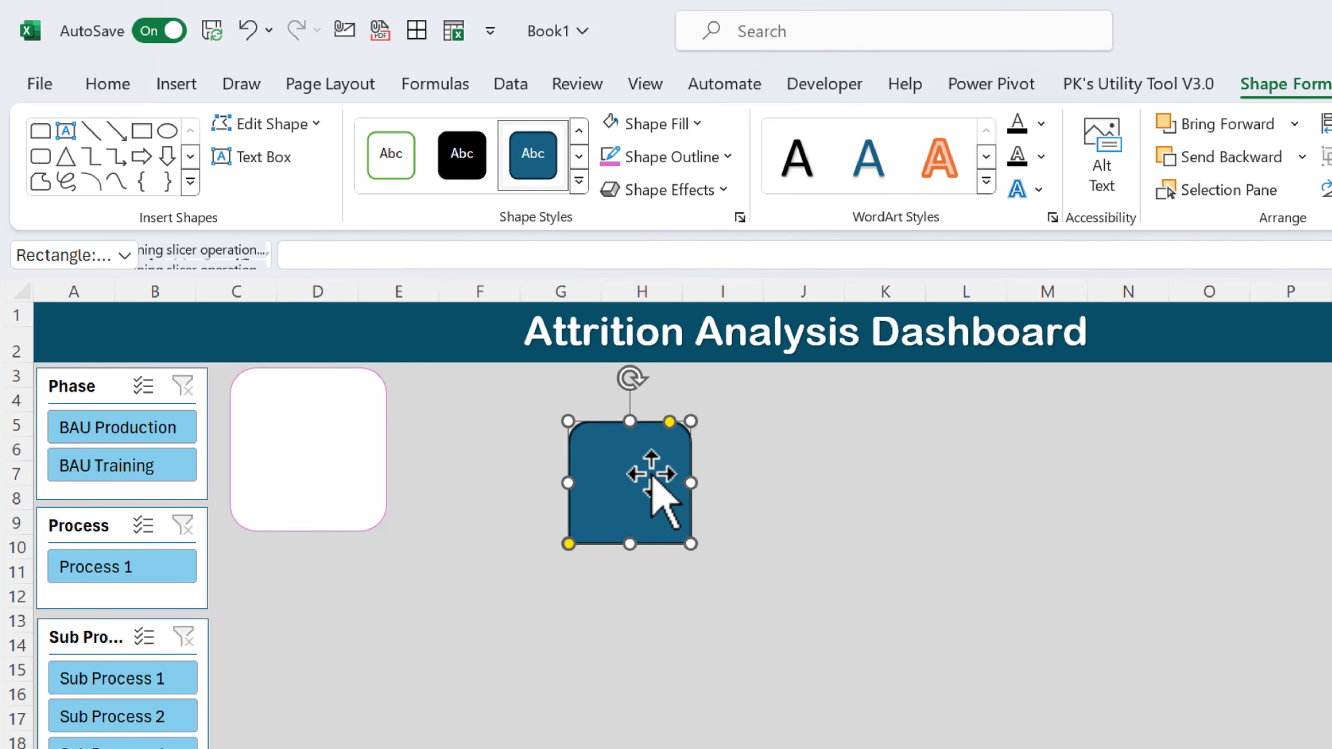
left_click_drag(651, 474, 614, 498)
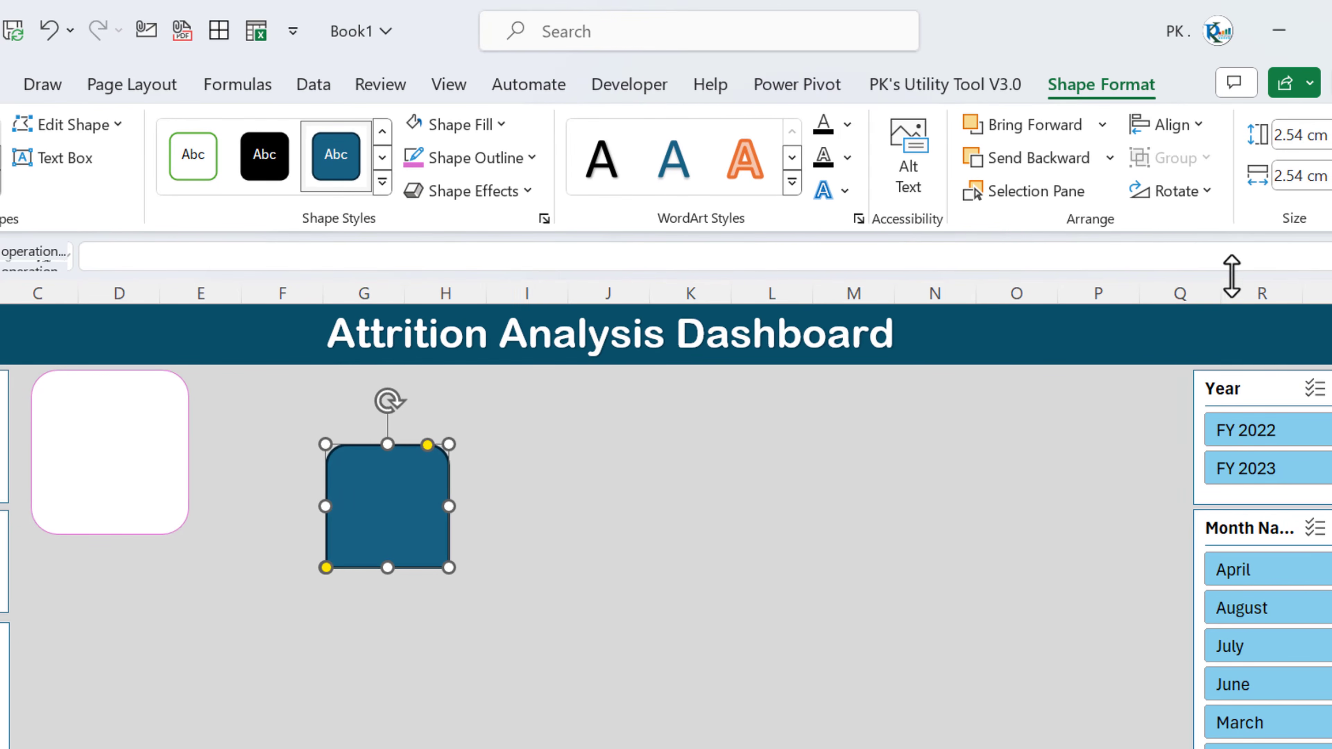
left_click(1220, 194)
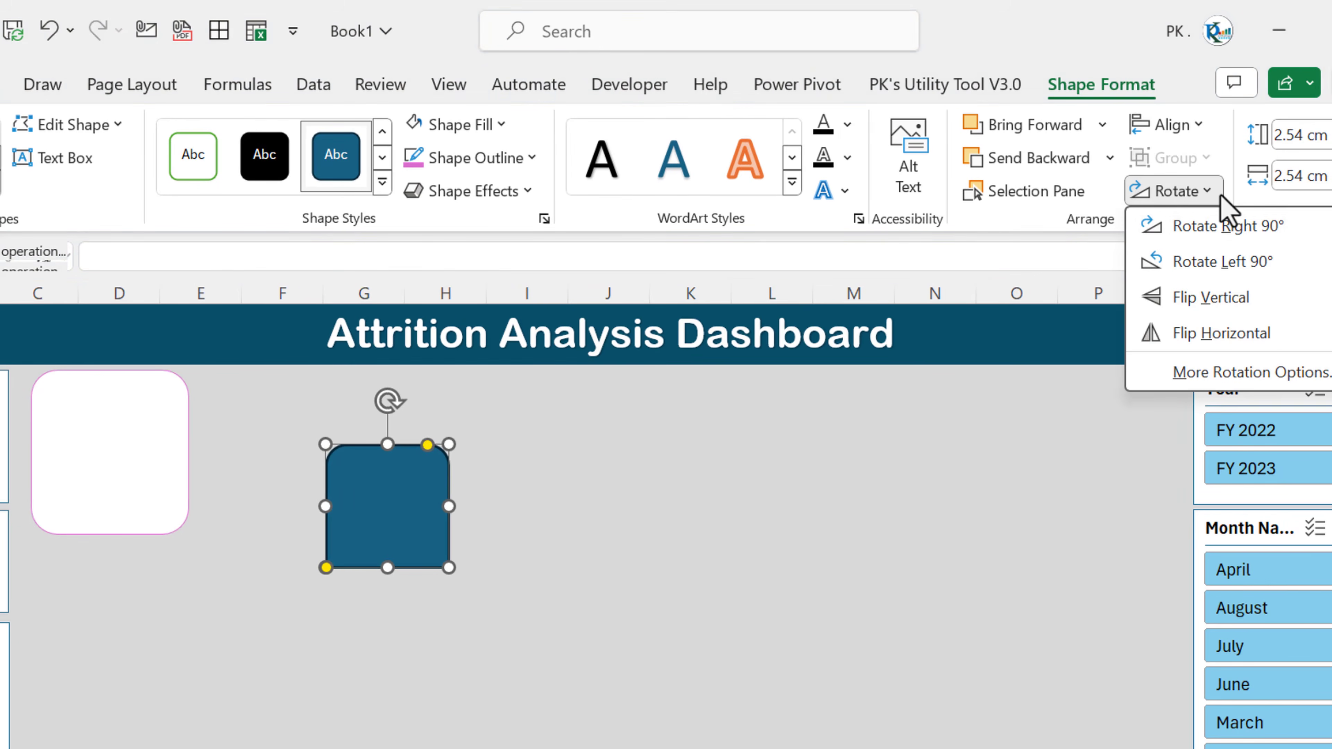
left_click(1216, 297)
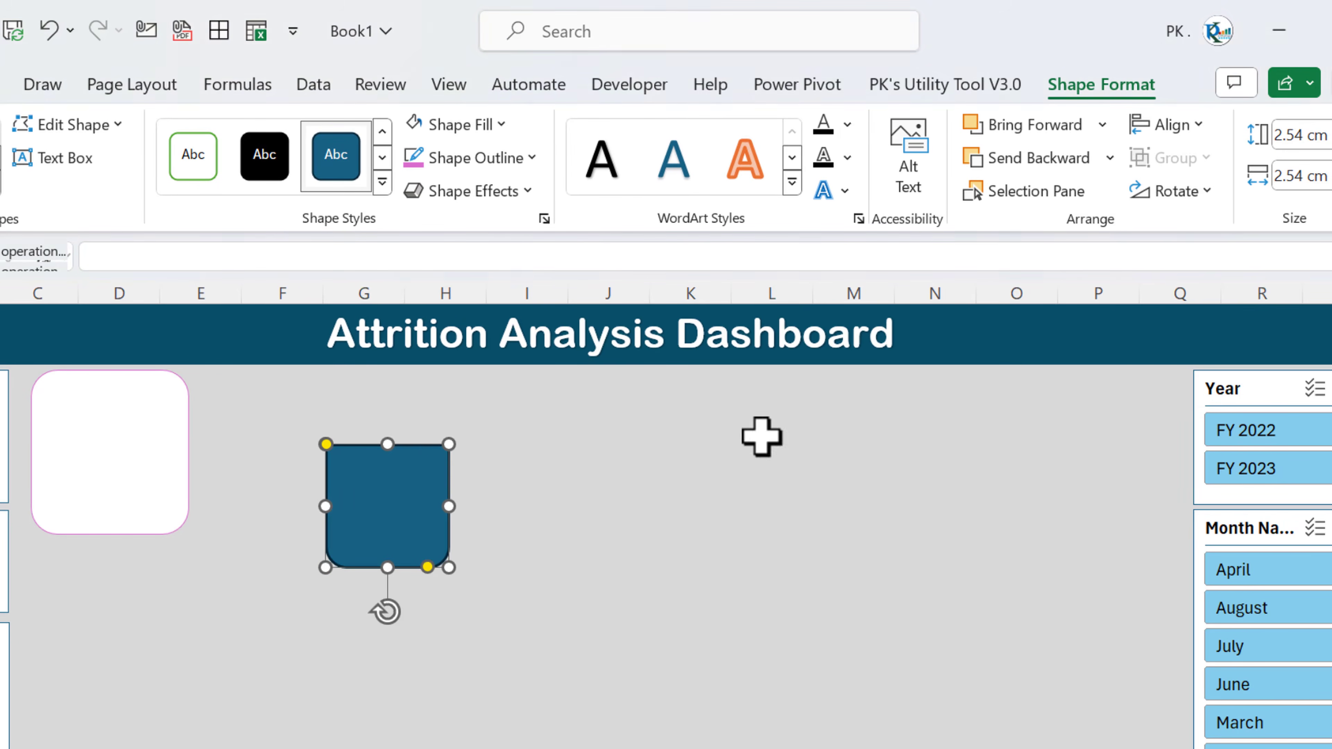
- Flatten the flipped shape into a thin band and place it across the lower part of the white card at the card's width
left_click_drag(387, 450, 388, 532)
left_click_drag(306, 535, 103, 491)
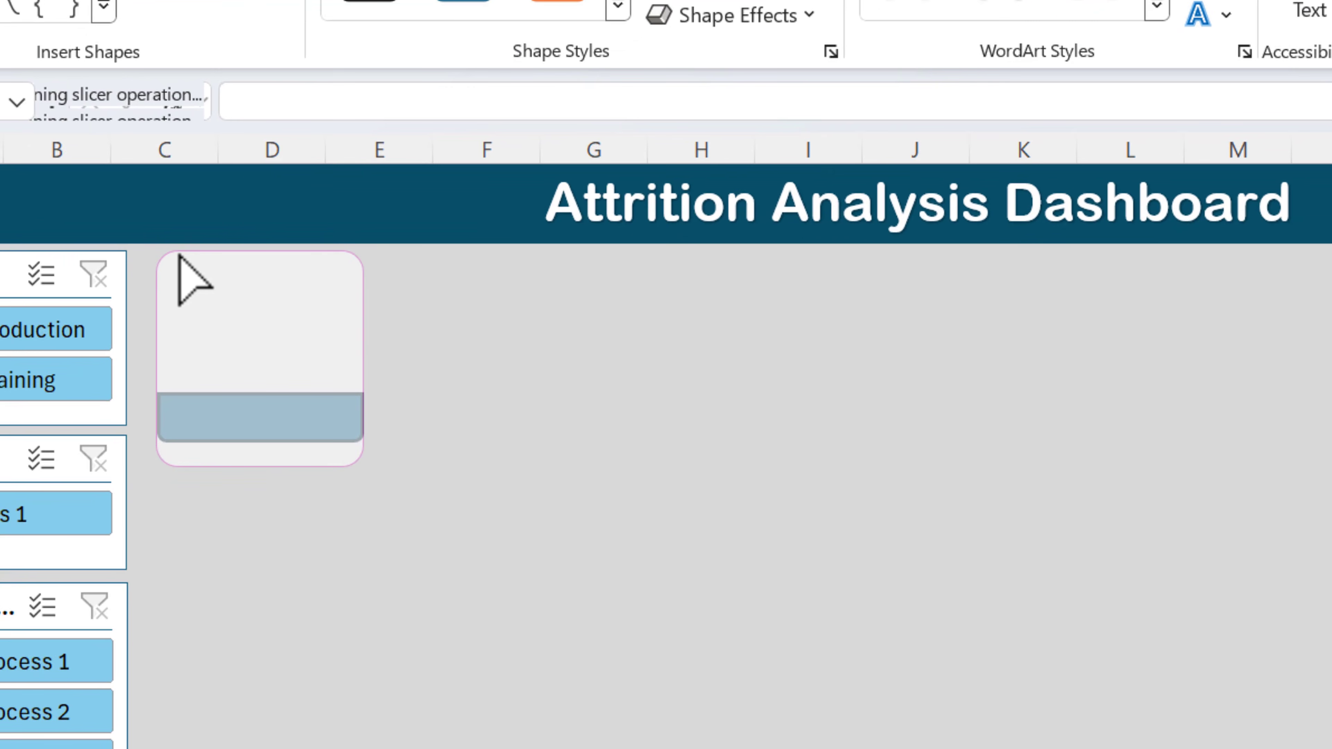
left_click(297, 283)
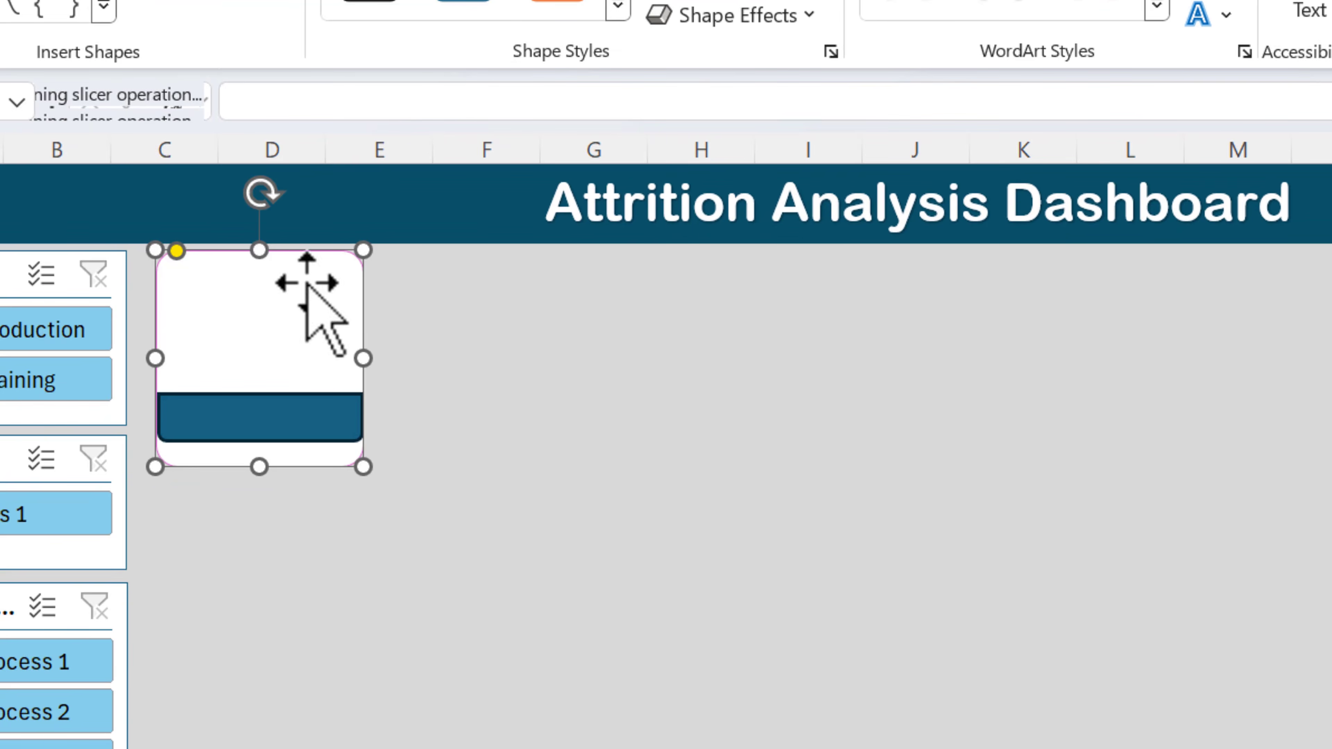
left_click(431, 375)
- Round the band's lower corners to match the white card and align the band with the card's bottom edge
left_click(261, 417)
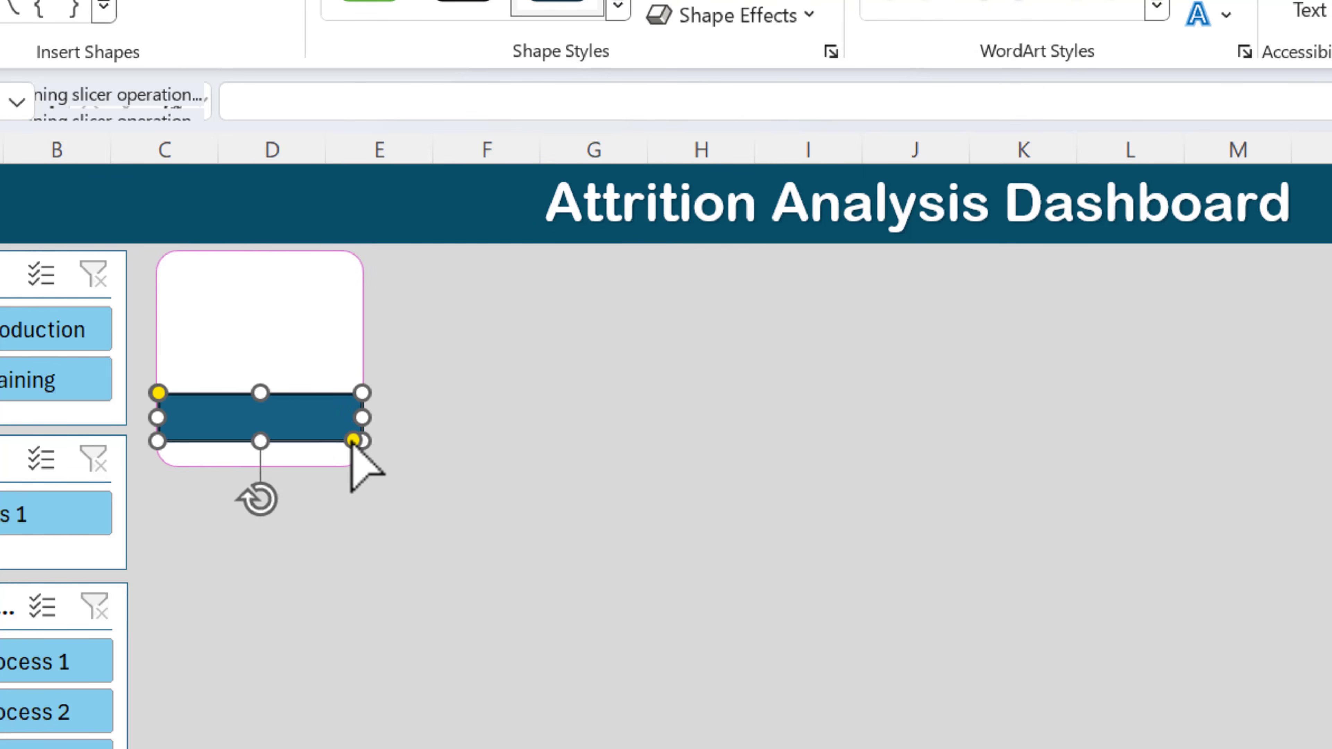
left_click_drag(351, 440, 258, 402)
left_click_drag(357, 441, 338, 467)
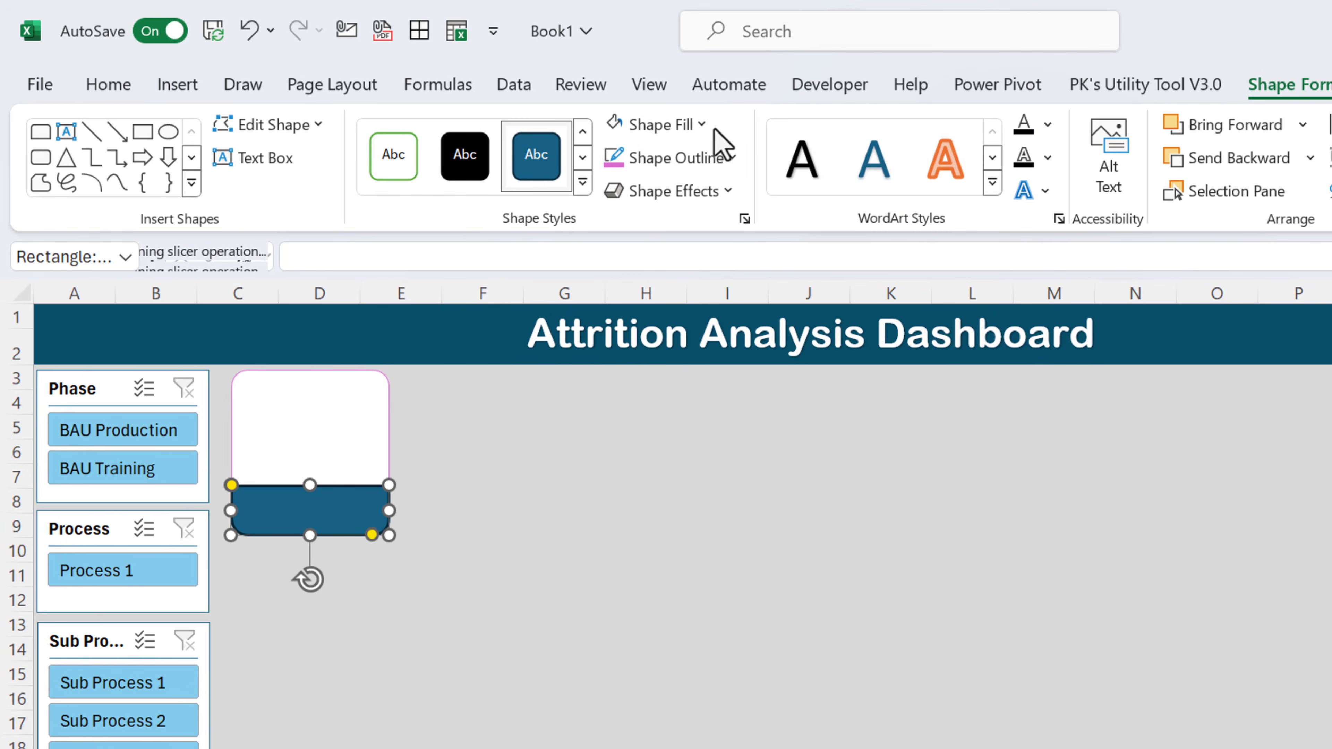
- Give the band a light purple outline with a ½ pt weight
left_click(617, 160)
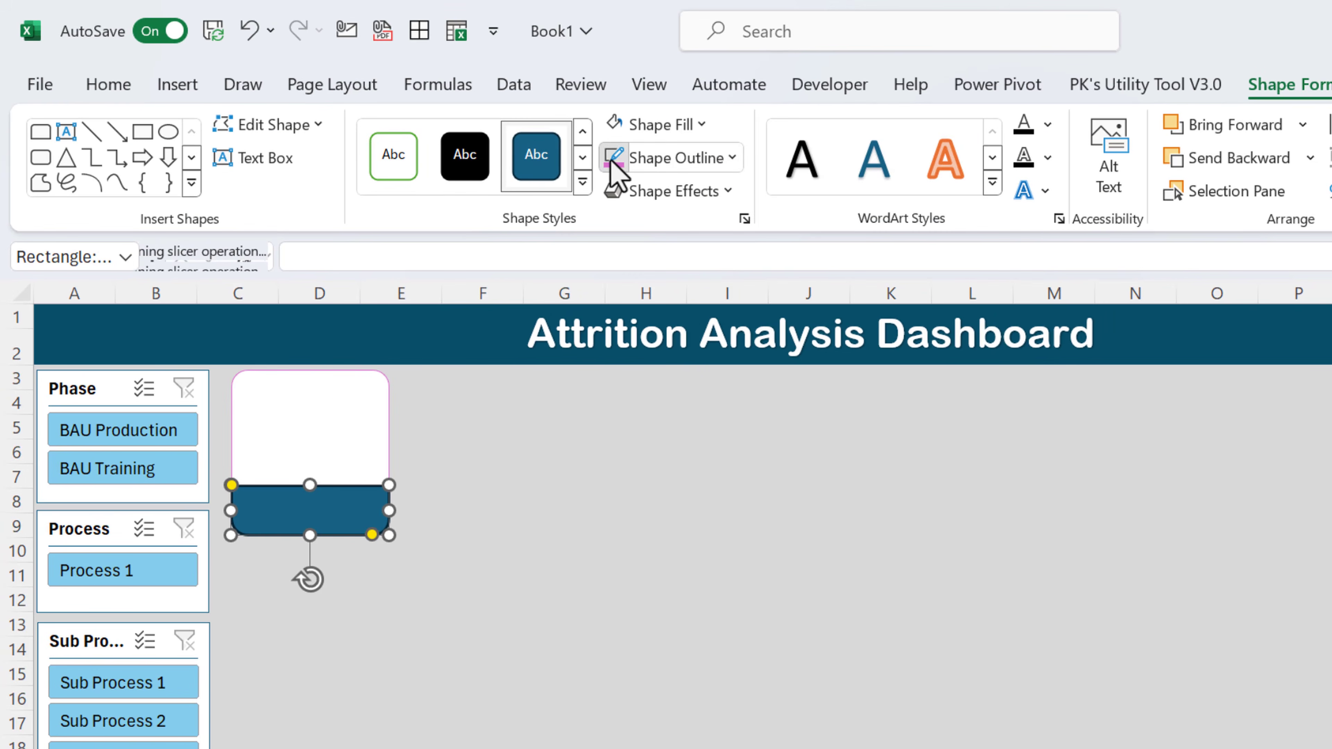
left_click(691, 164)
mouse_move(732, 556)
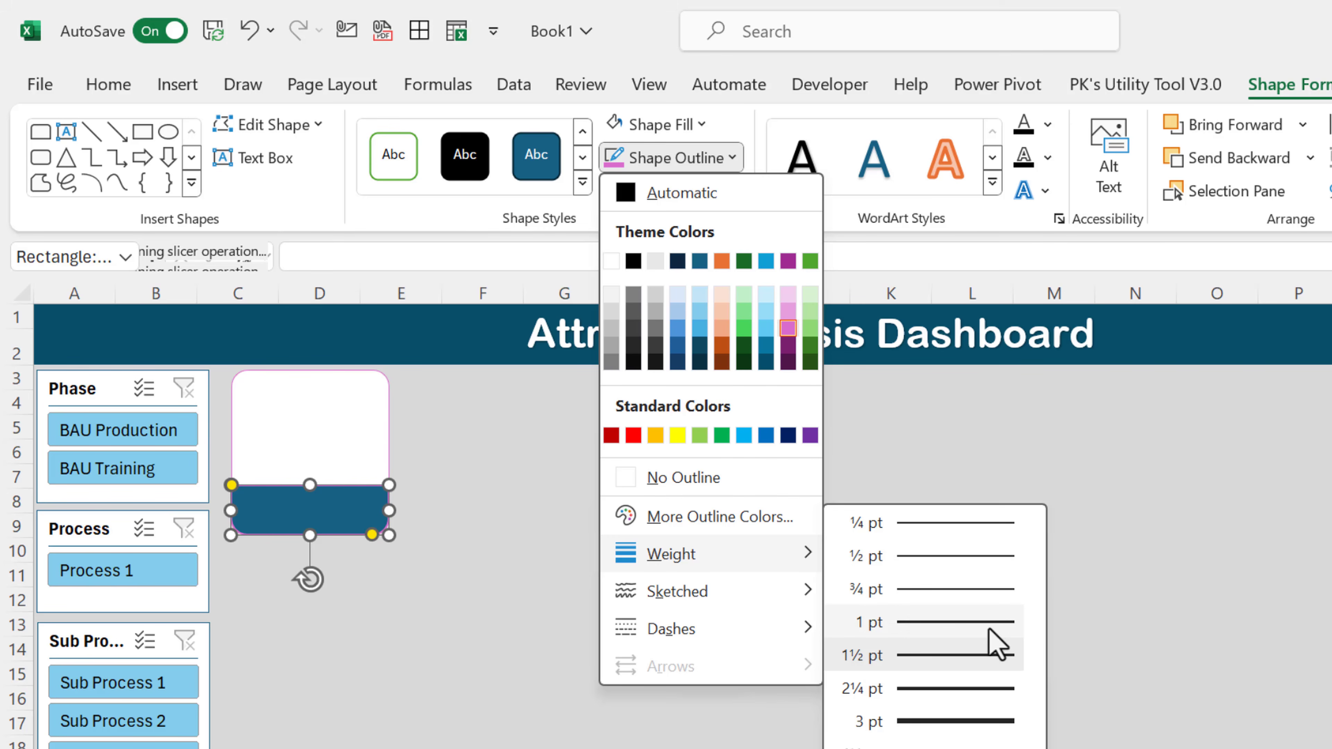
left_click(970, 559)
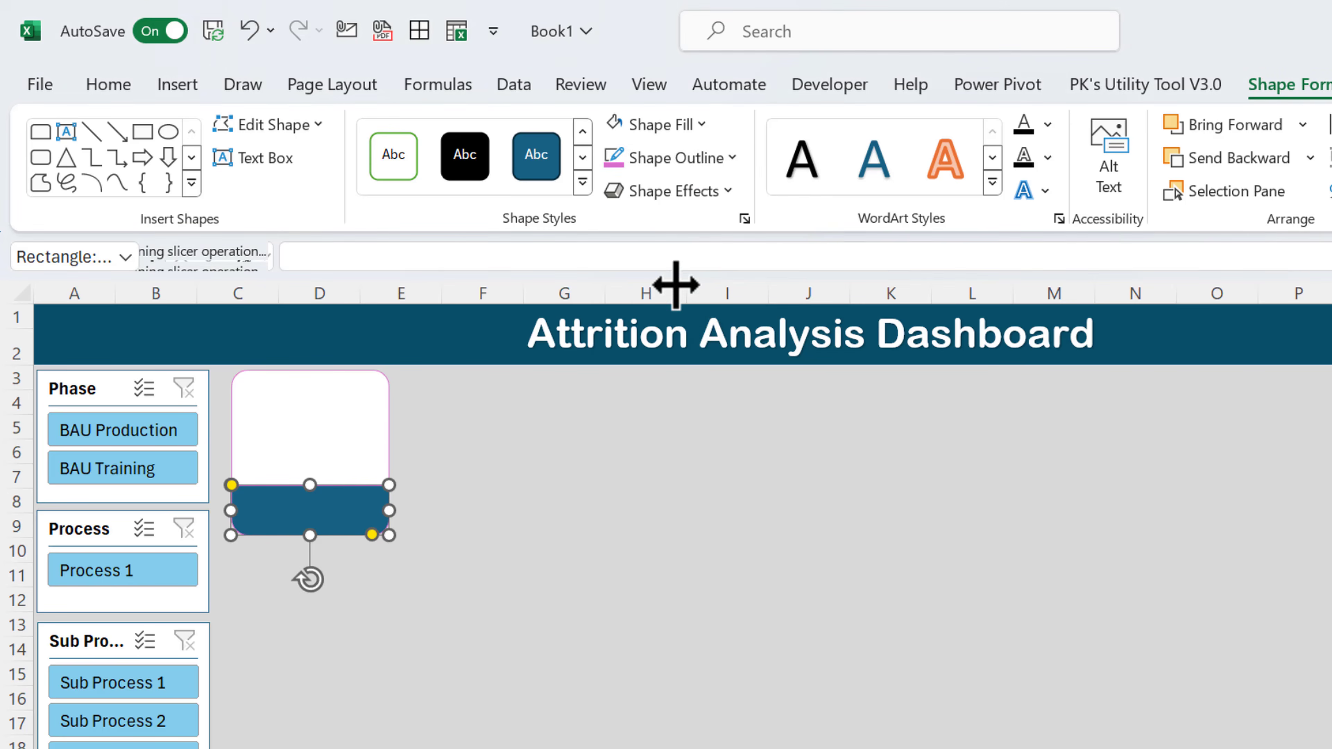
- Fill the band with the same light purple as its outline
left_click(663, 126)
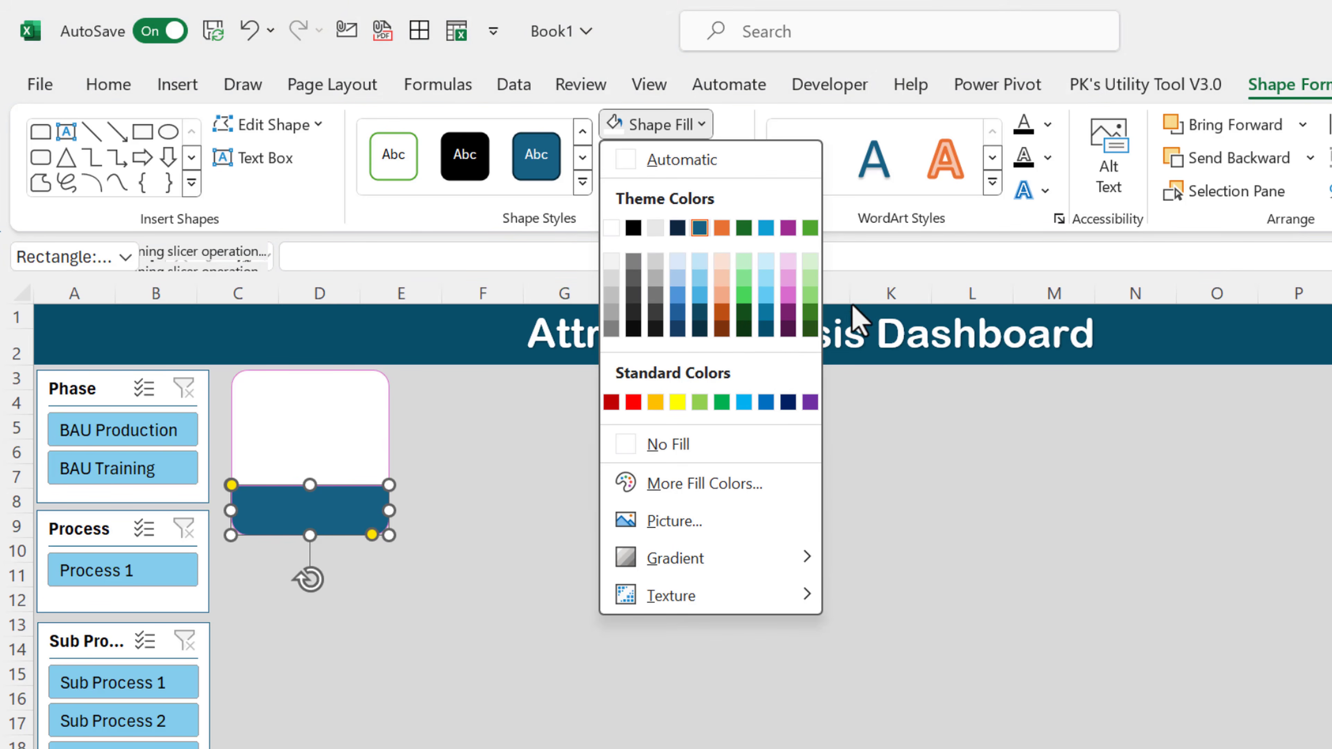
left_click(788, 295)
left_click(545, 554)
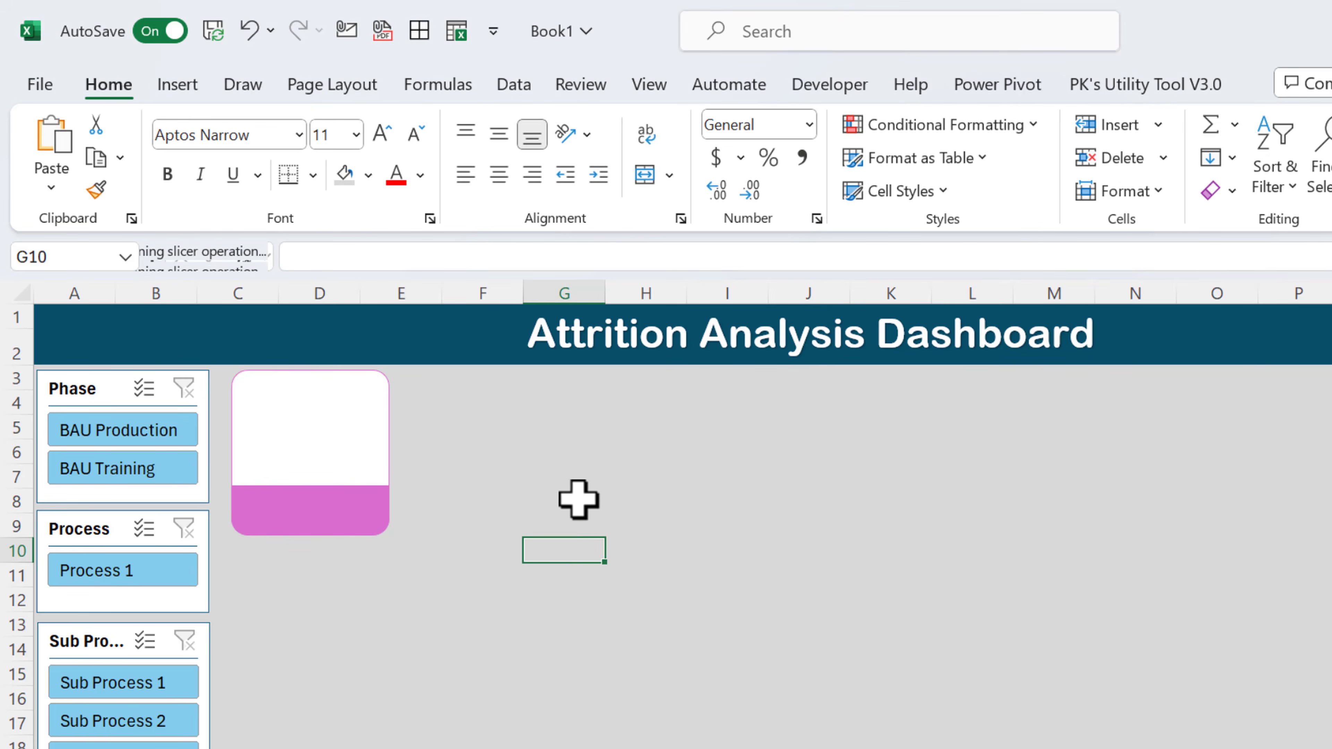
- Group the light purple band with the white card into one object
left_click(359, 520)
left_click(369, 440, "ctrl")
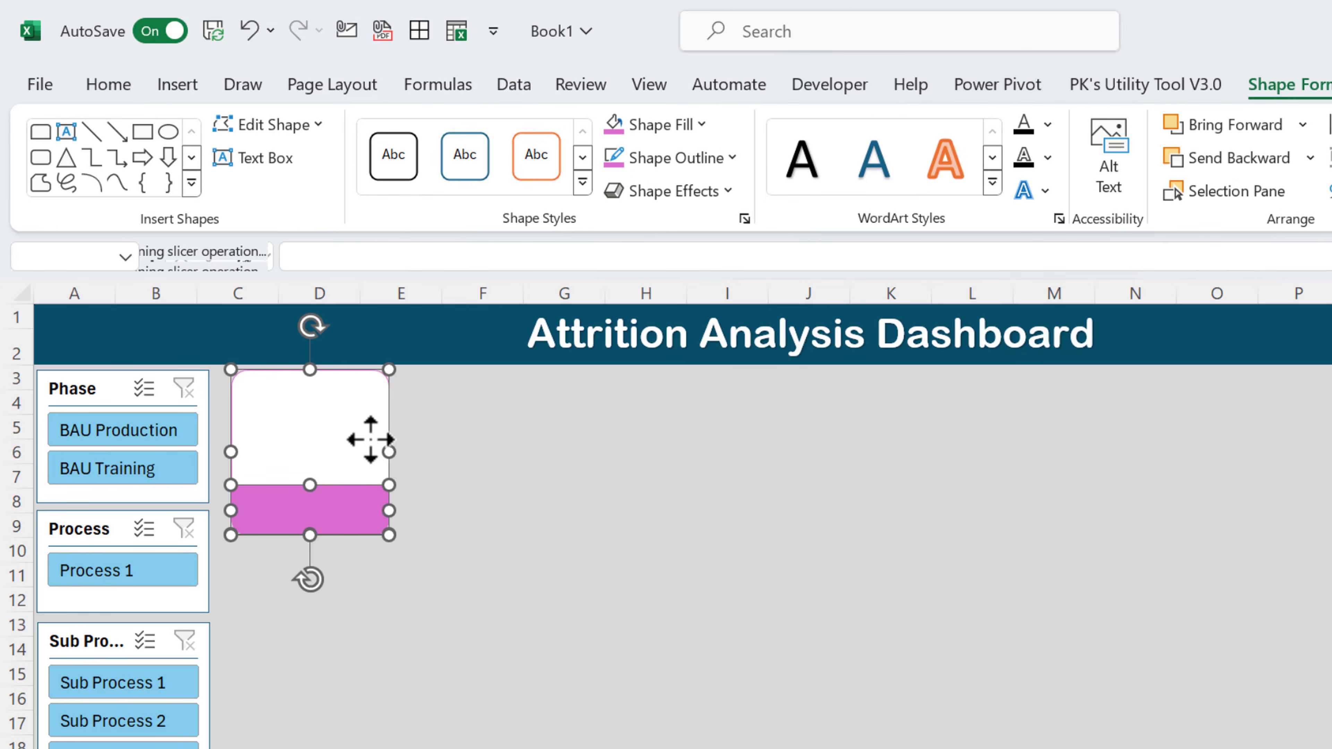
right_click(369, 439)
mouse_move(633, 508)
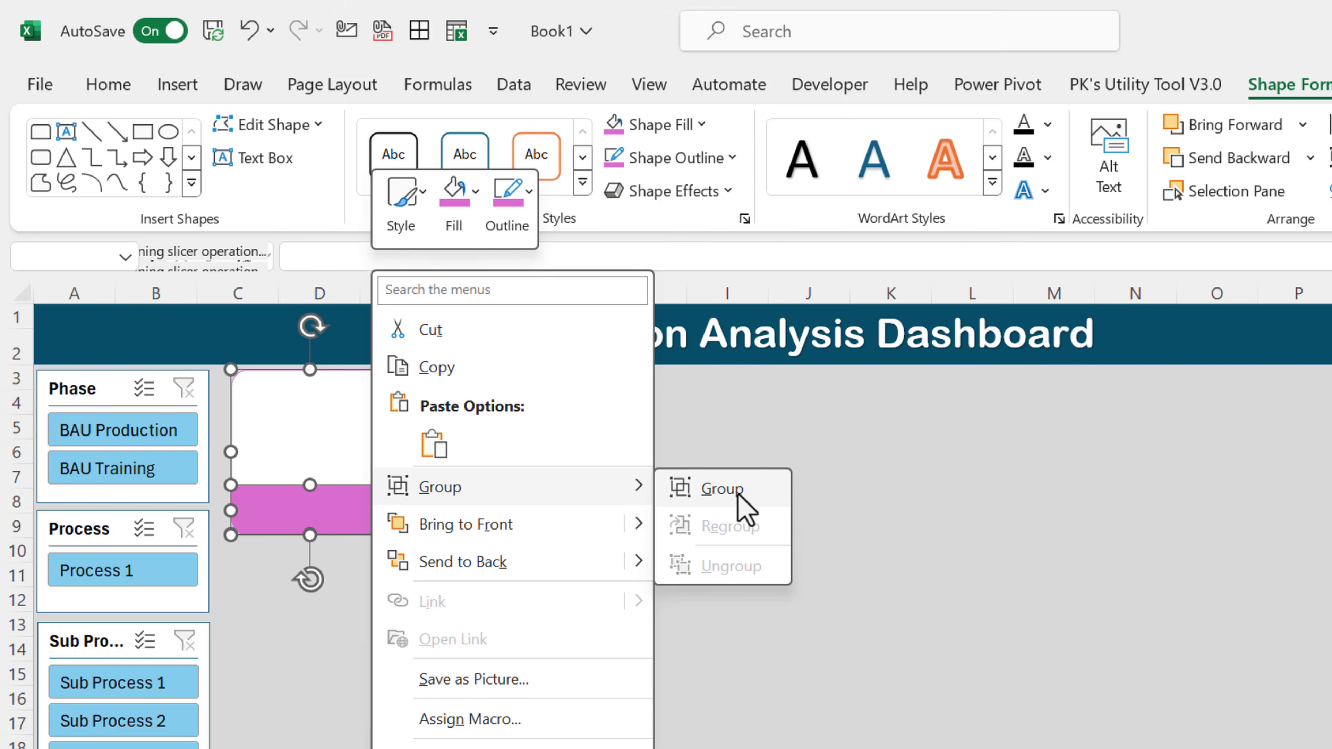
left_click(750, 502)
left_click(795, 503)
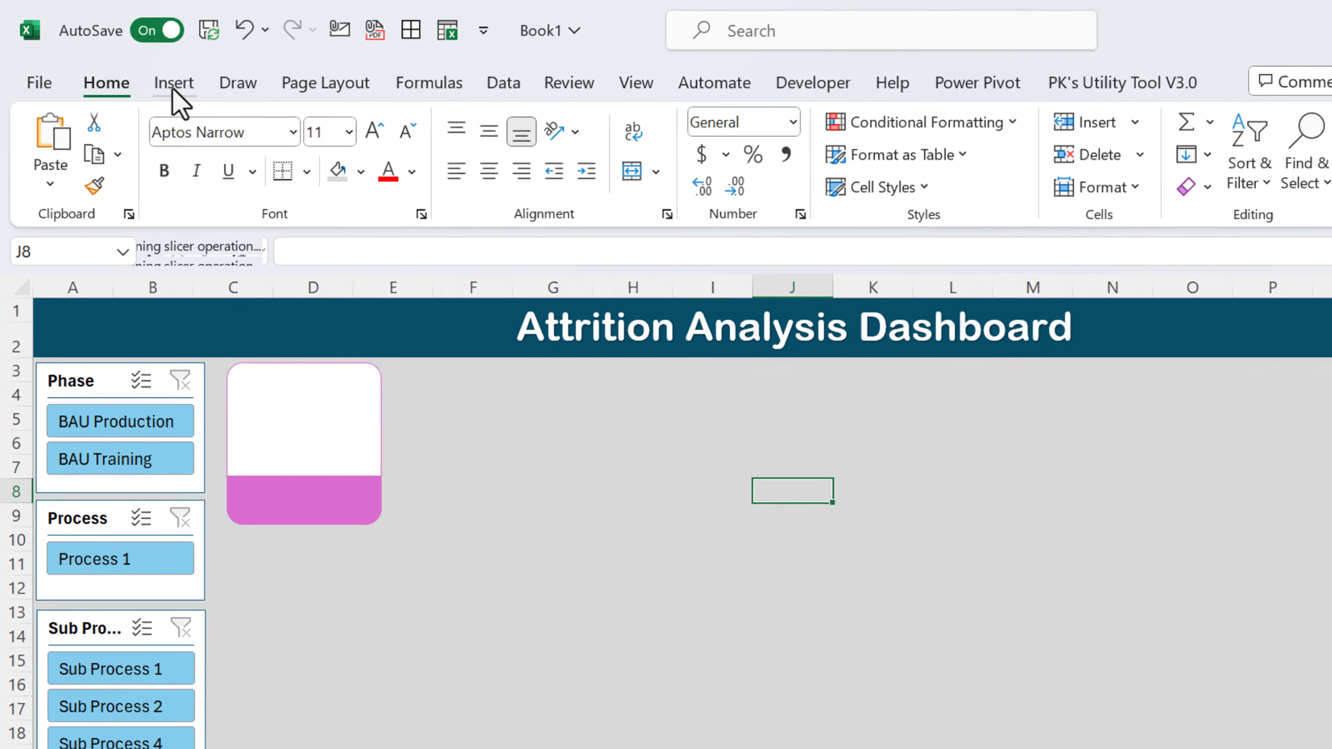
- Draw a horizontal text box about 1.13 cm tall in the empty grey area beside the card
left_click(177, 84)
left_click(1183, 128)
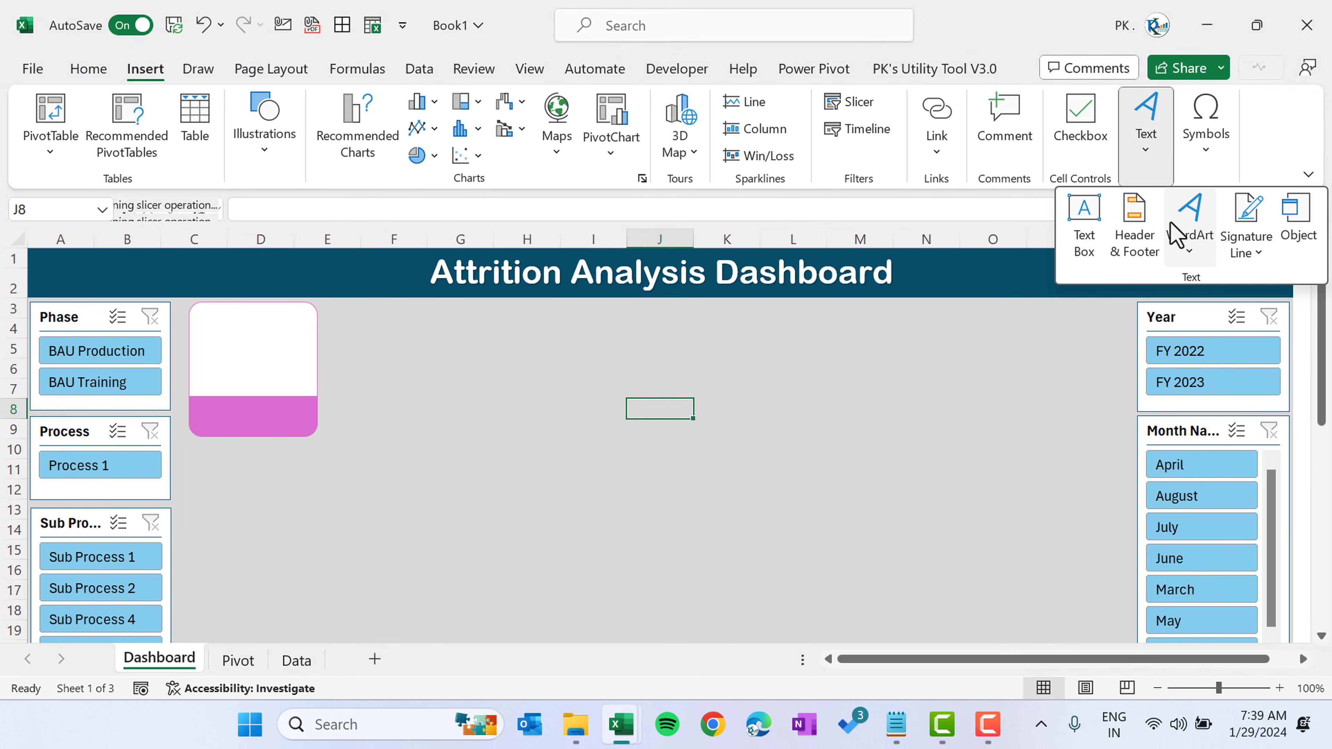
left_click(1088, 218)
left_click_drag(400, 370, 689, 414)
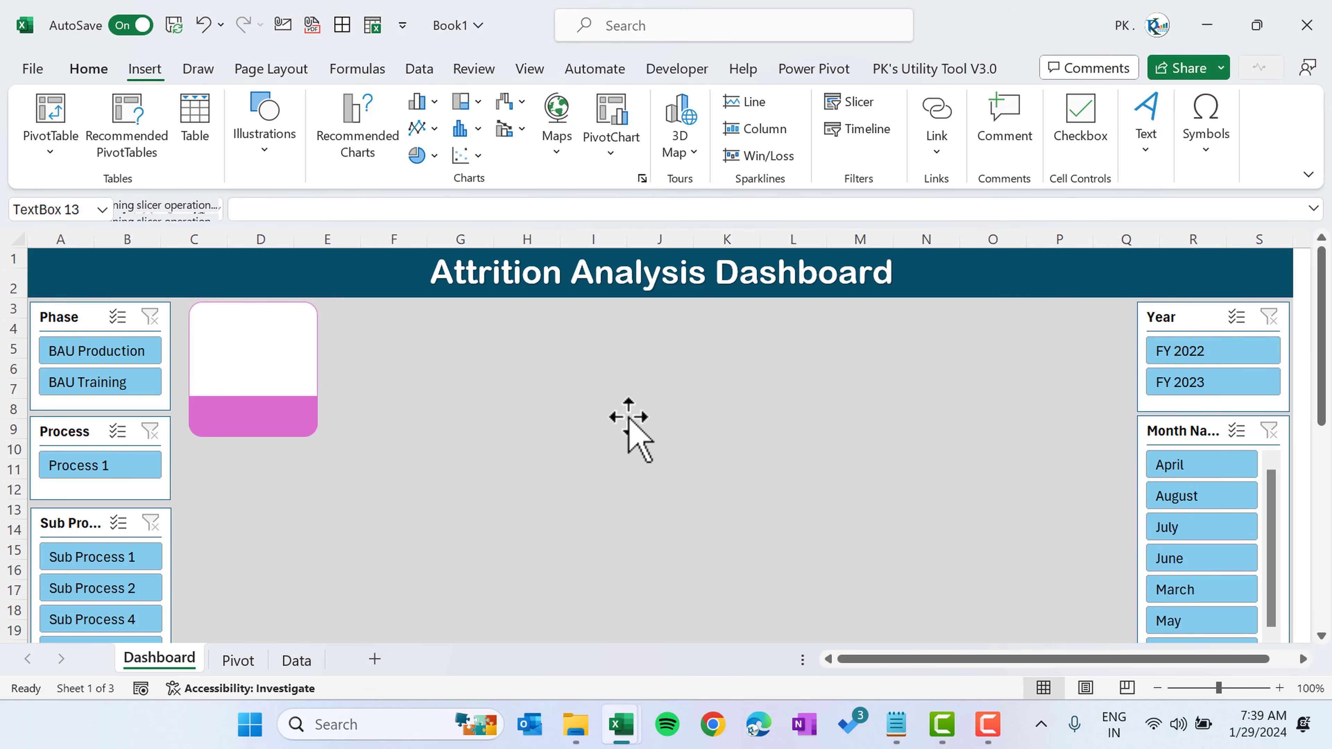
left_click(566, 414)
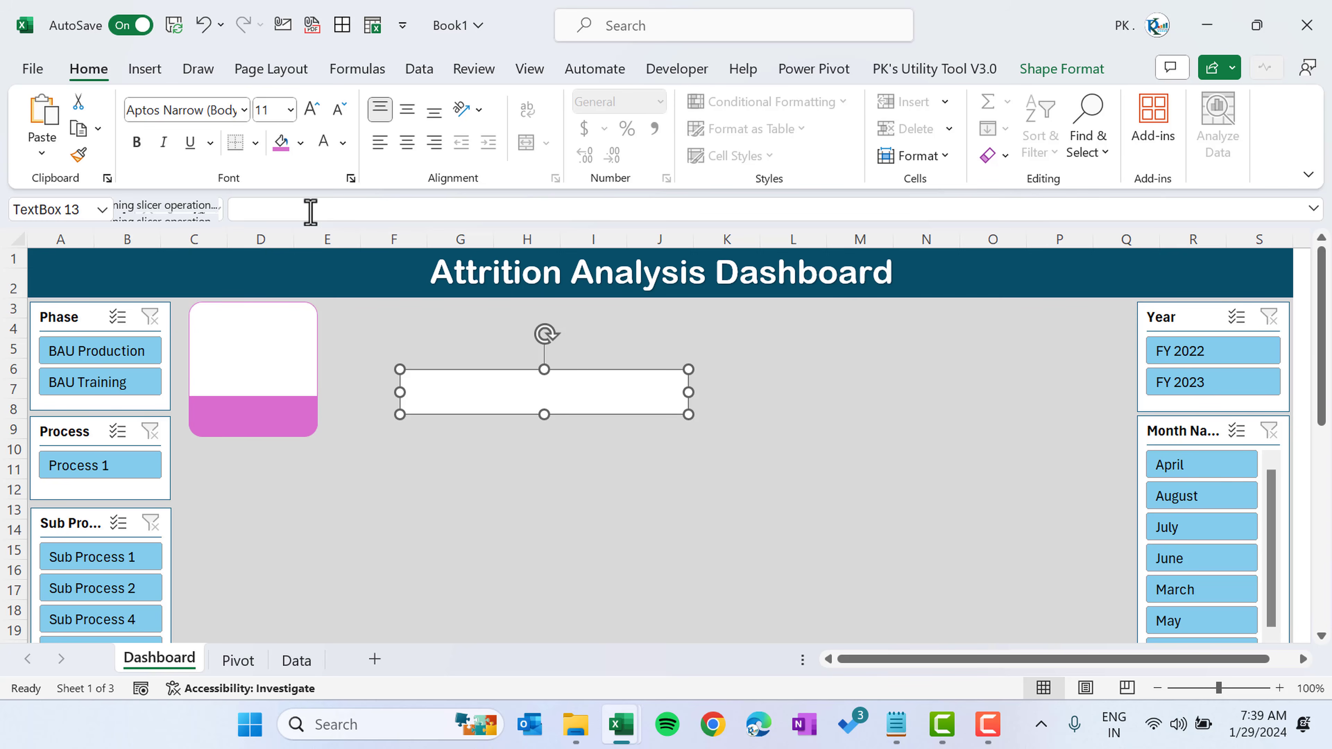
- Link the text box to the monthly head count value with =Pivot!Q4 and narrow it to about 2.77 cm wide
left_click(361, 209)
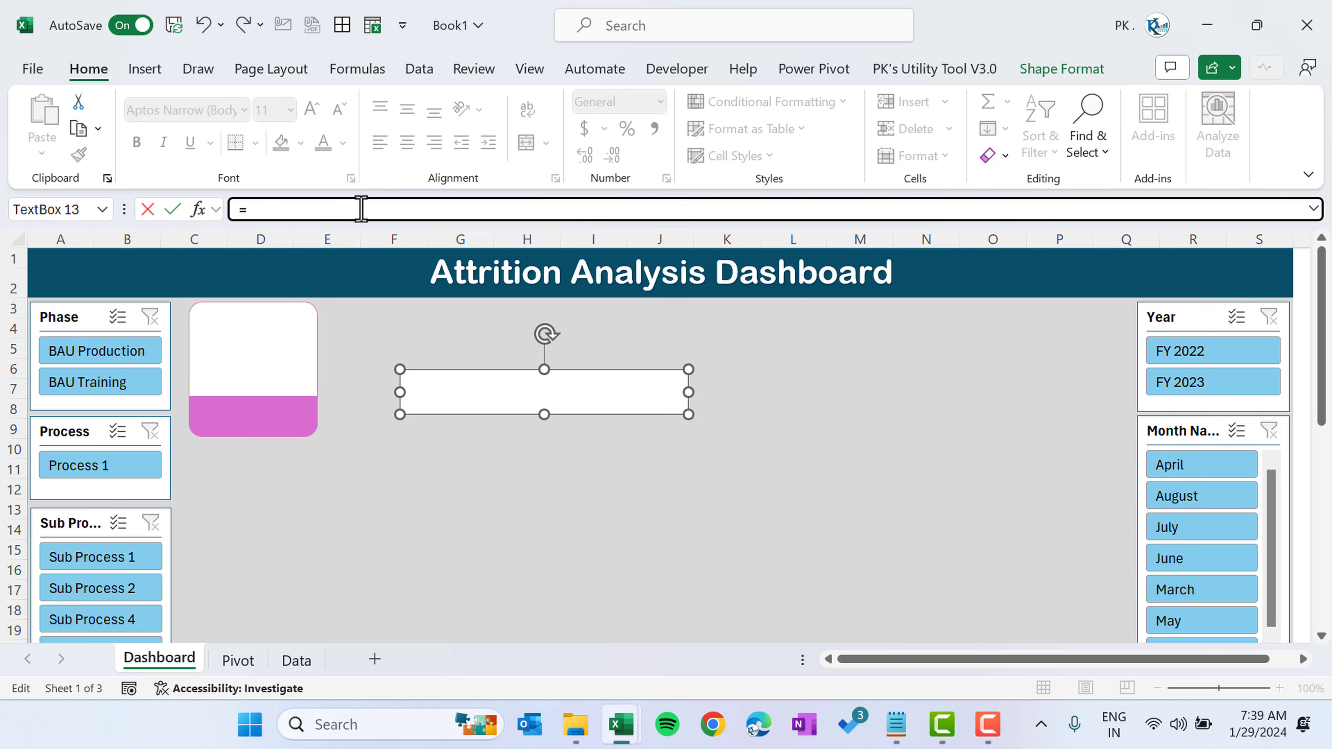
left_click(260, 659)
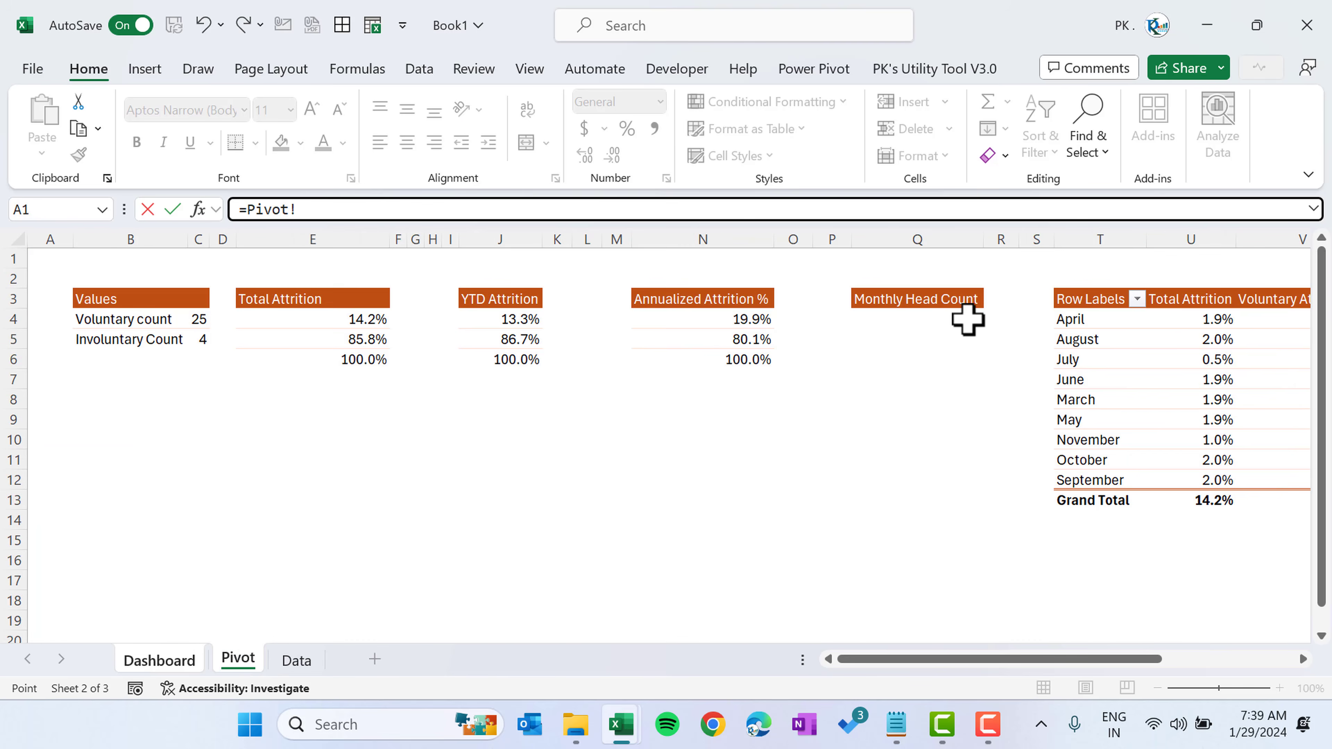
left_click(967, 321)
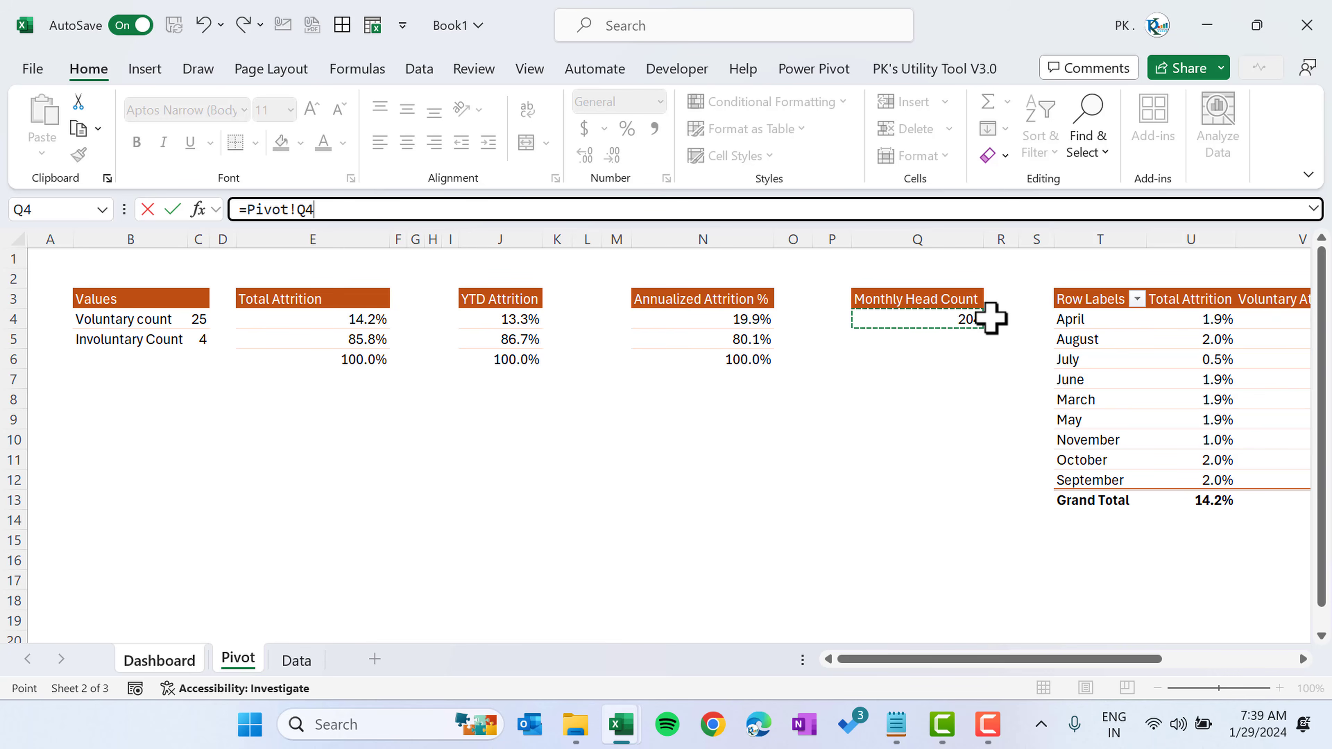
key("Return")
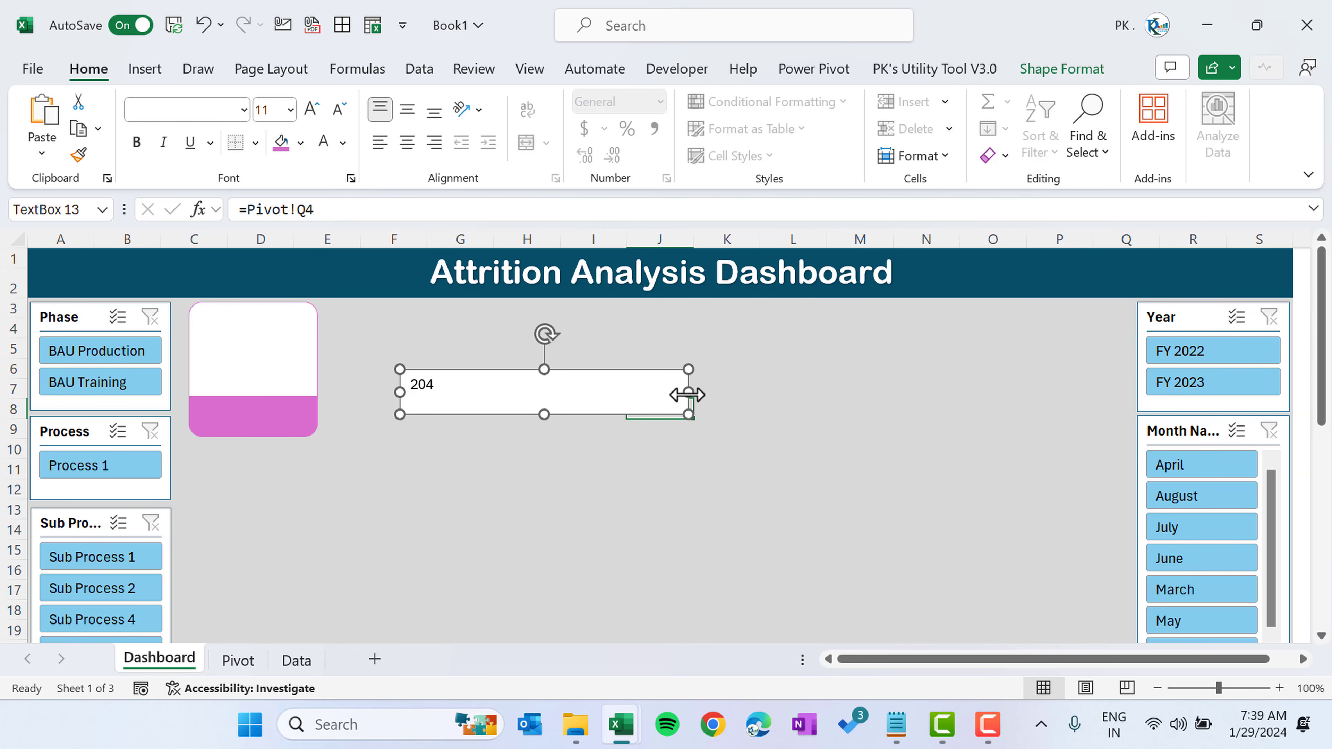
left_click_drag(687, 393, 509, 392)
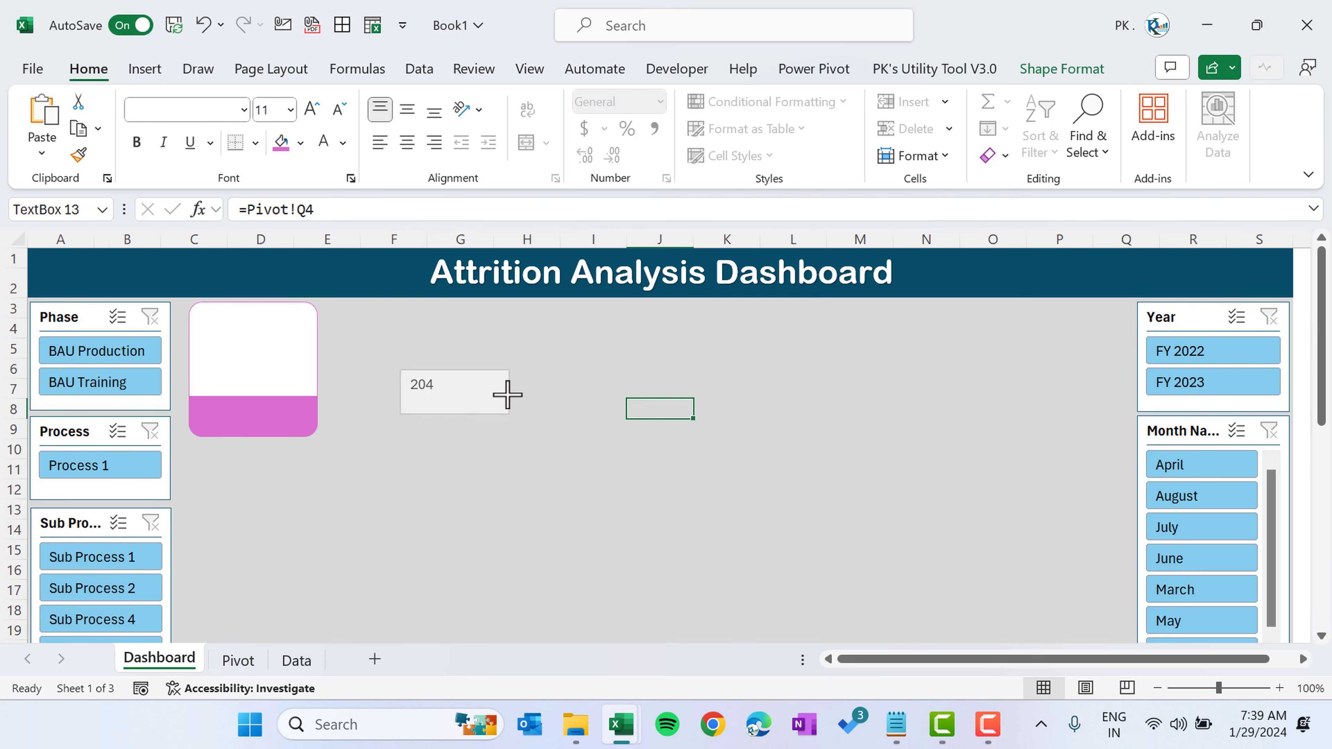
- Centre the linked value in its text box and format it in Arial Rounded MT Bold at size 32
left_click(404, 150)
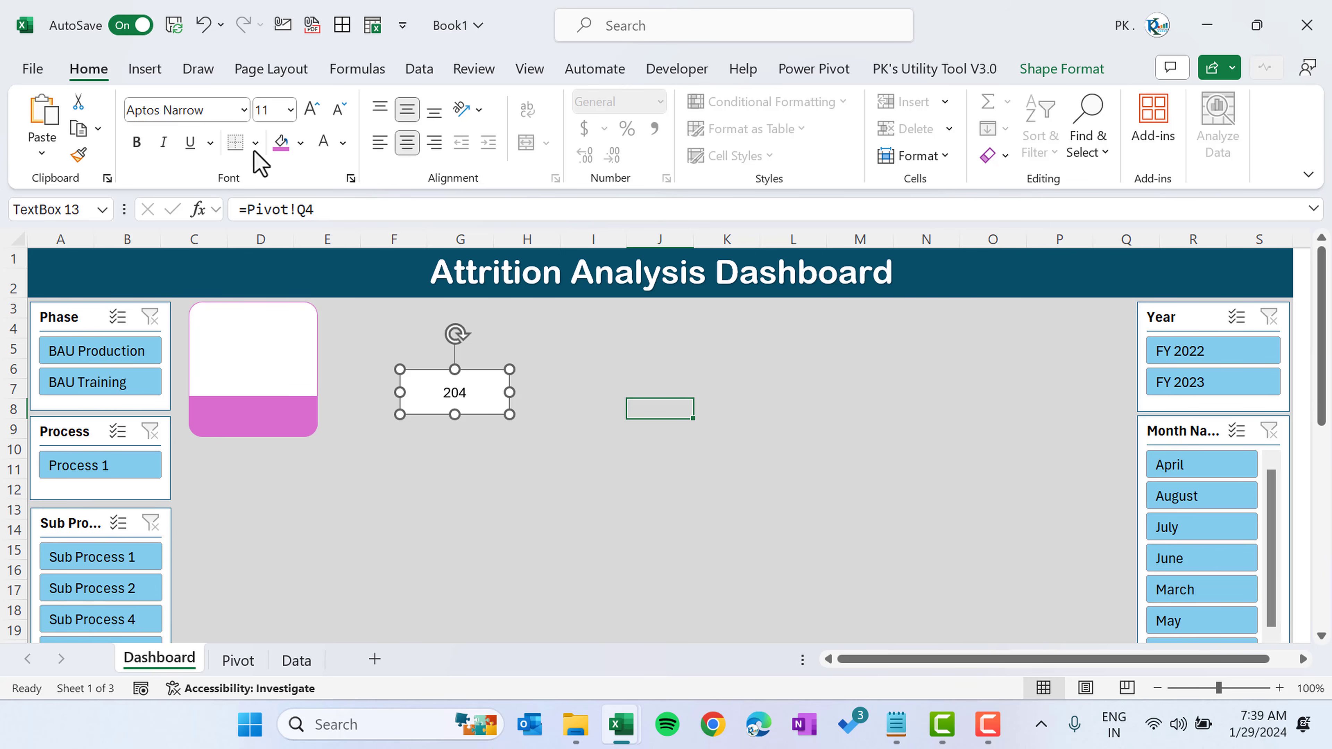
left_click(211, 110)
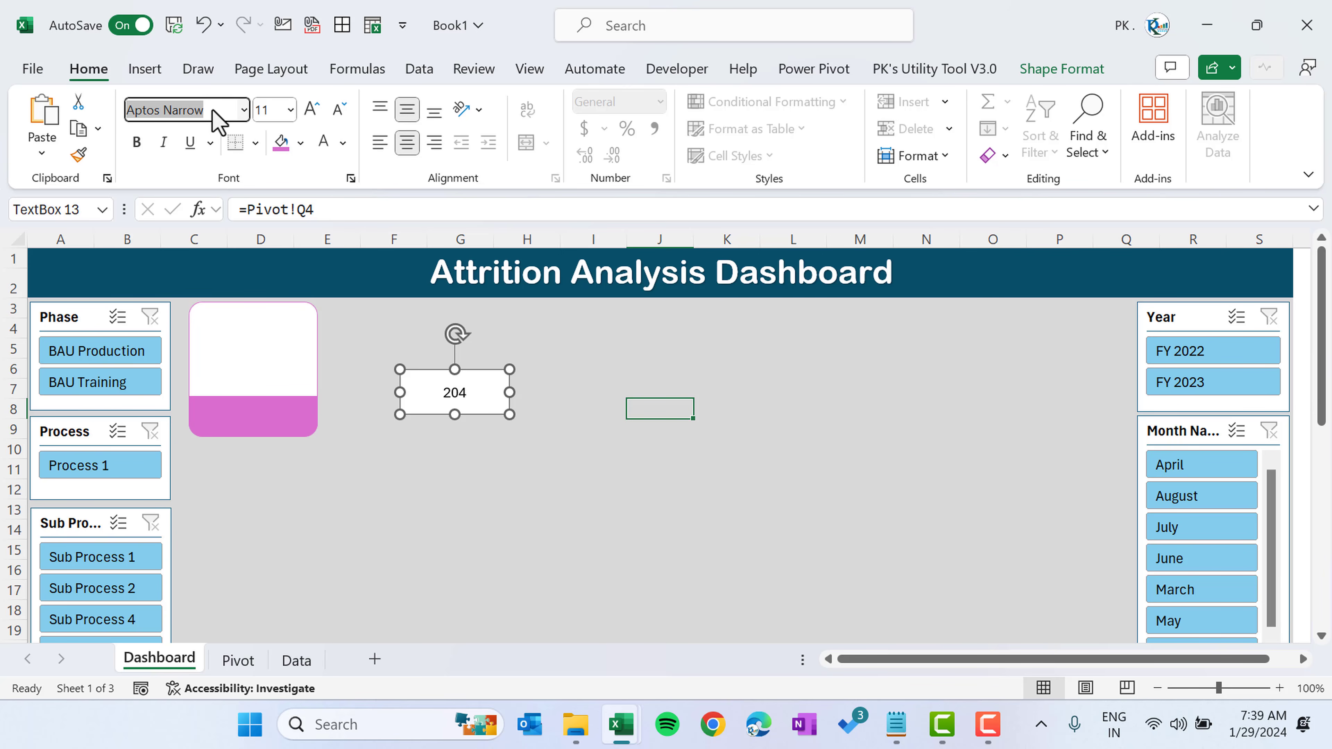
type("Arial Rounded MT B")
key("Return")
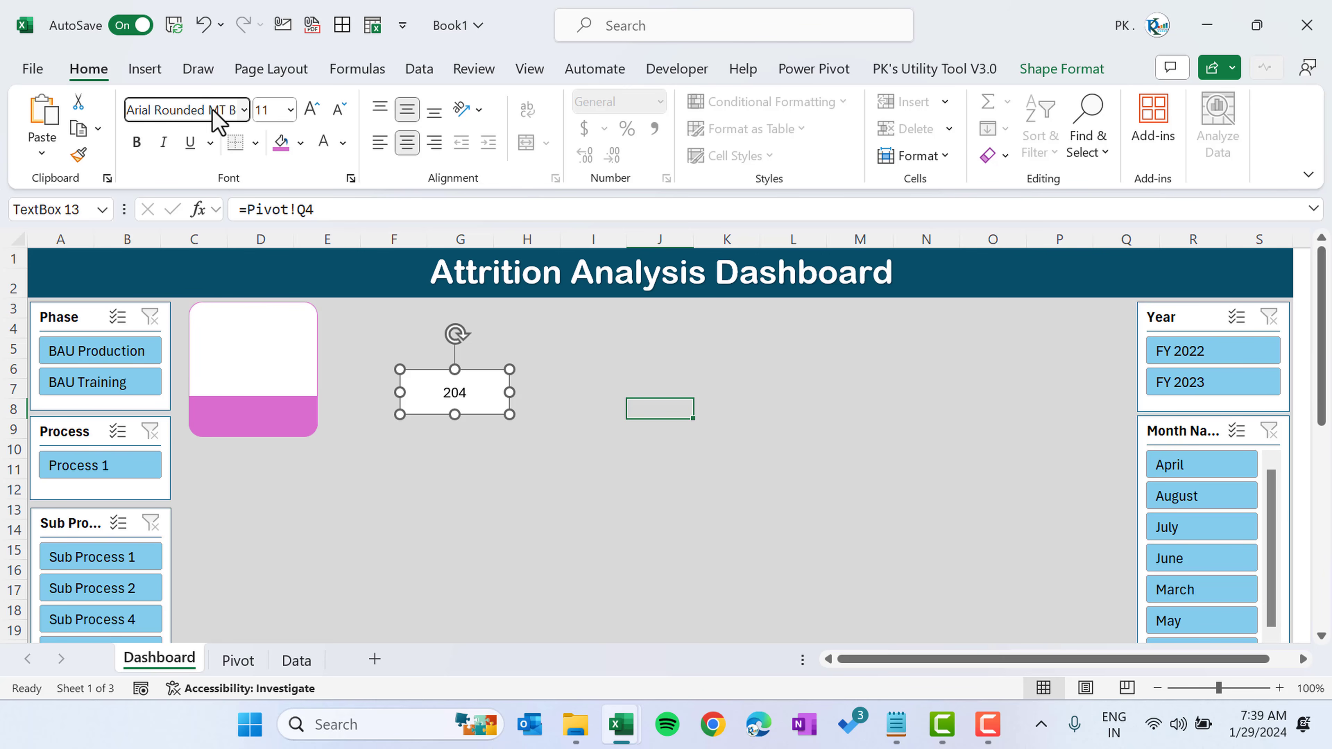
left_click(317, 111)
left_click(318, 111)
left_click(317, 112)
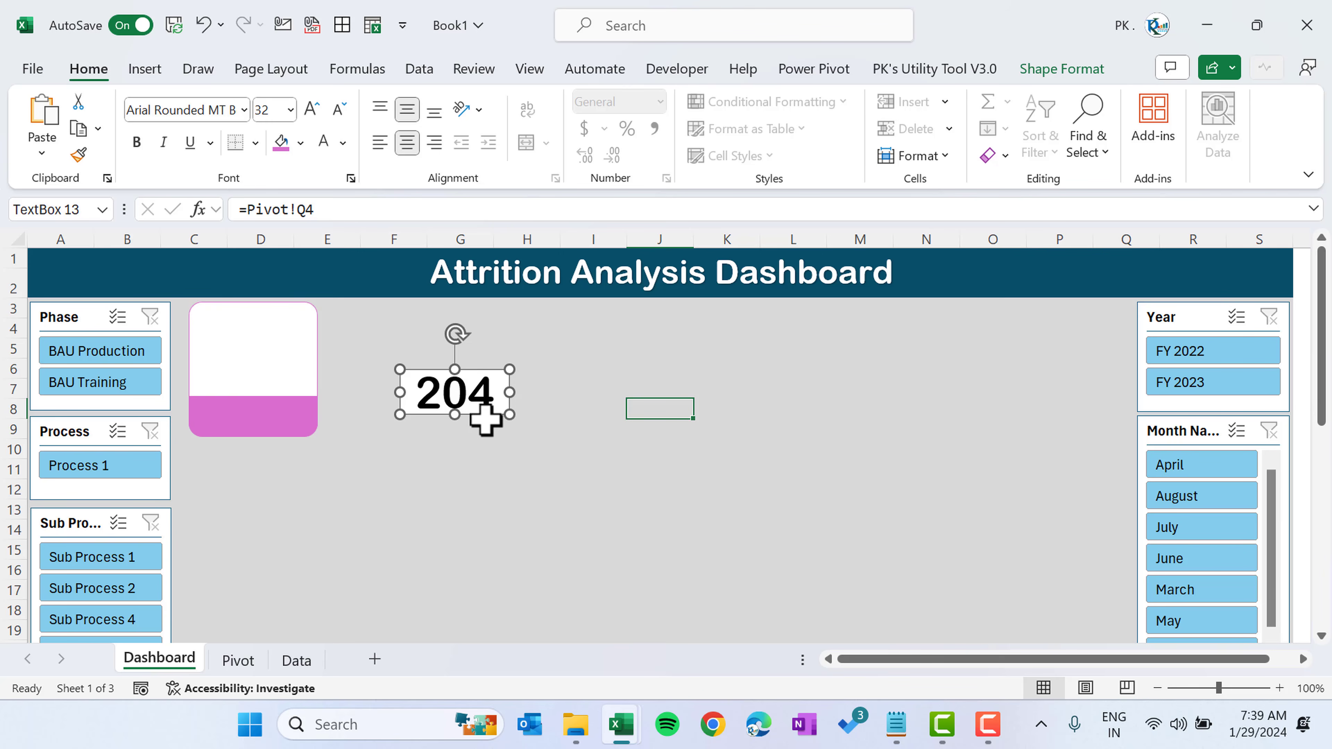
- Place the value text box in the white part of the card and remove its fill and outline
left_click_drag(482, 419, 298, 365)
left_click(1060, 71)
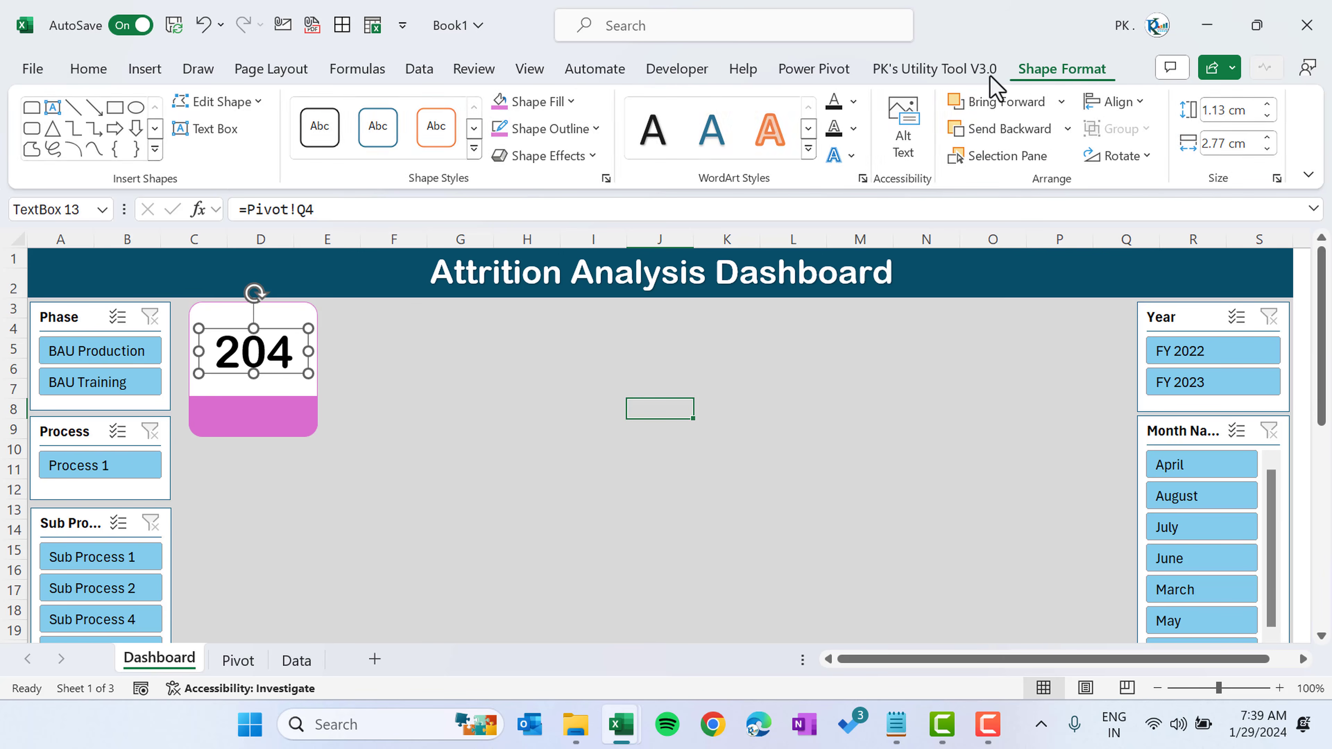
left_click(540, 101)
left_click(580, 363)
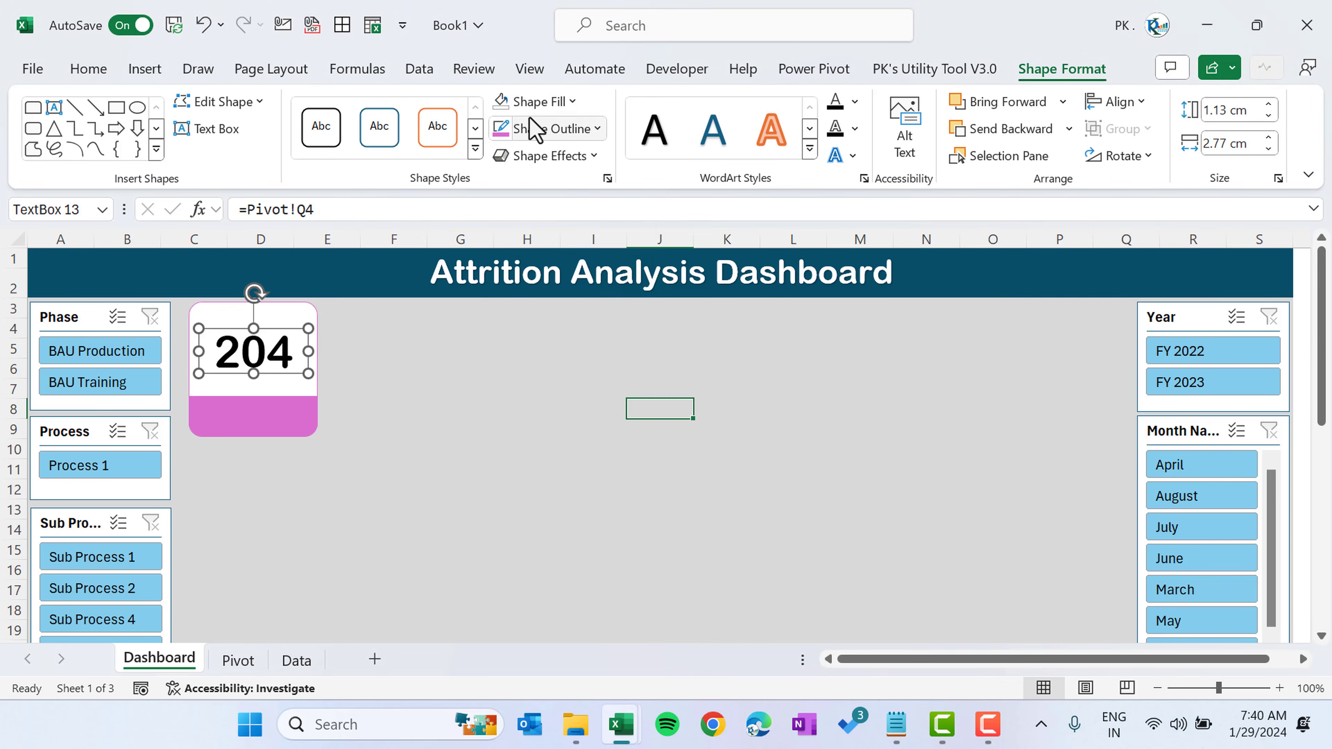
left_click(540, 130)
left_click(557, 391)
- Colour the head count value with the purple theme colour
left_click(855, 101)
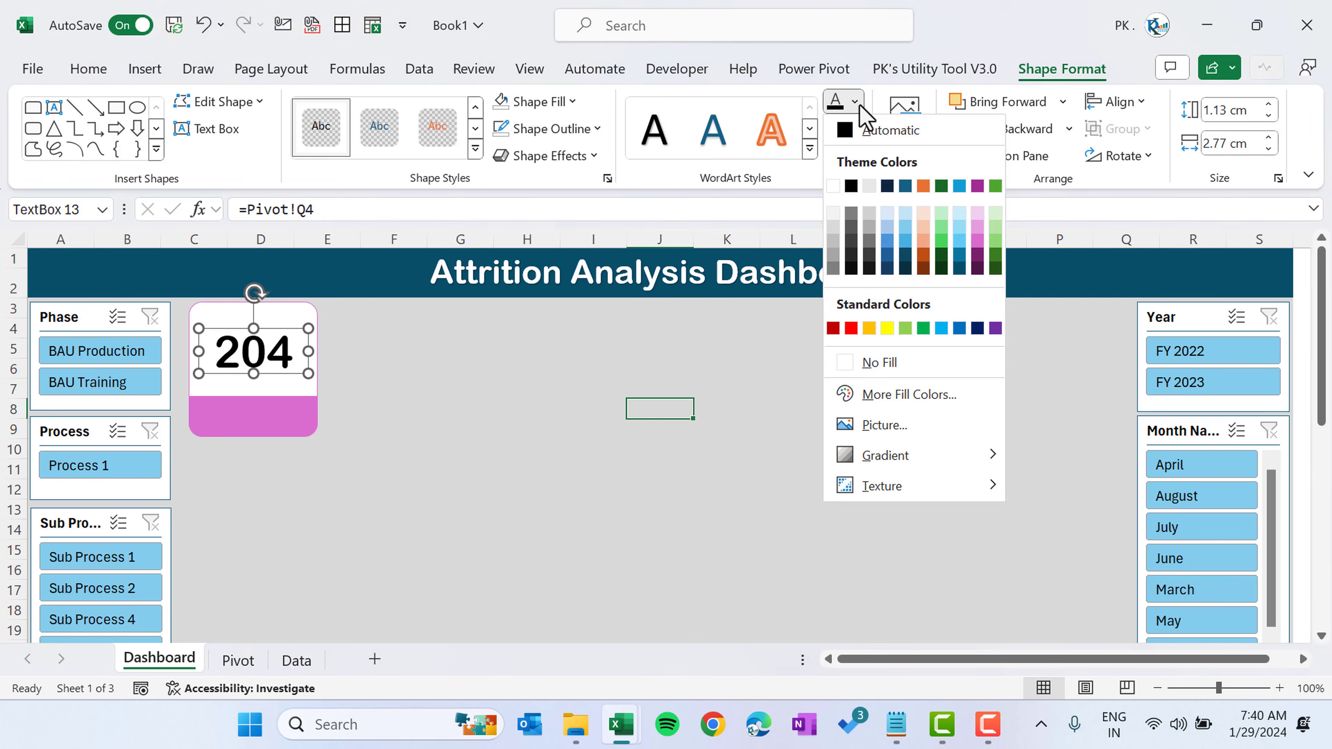
left_click(977, 185)
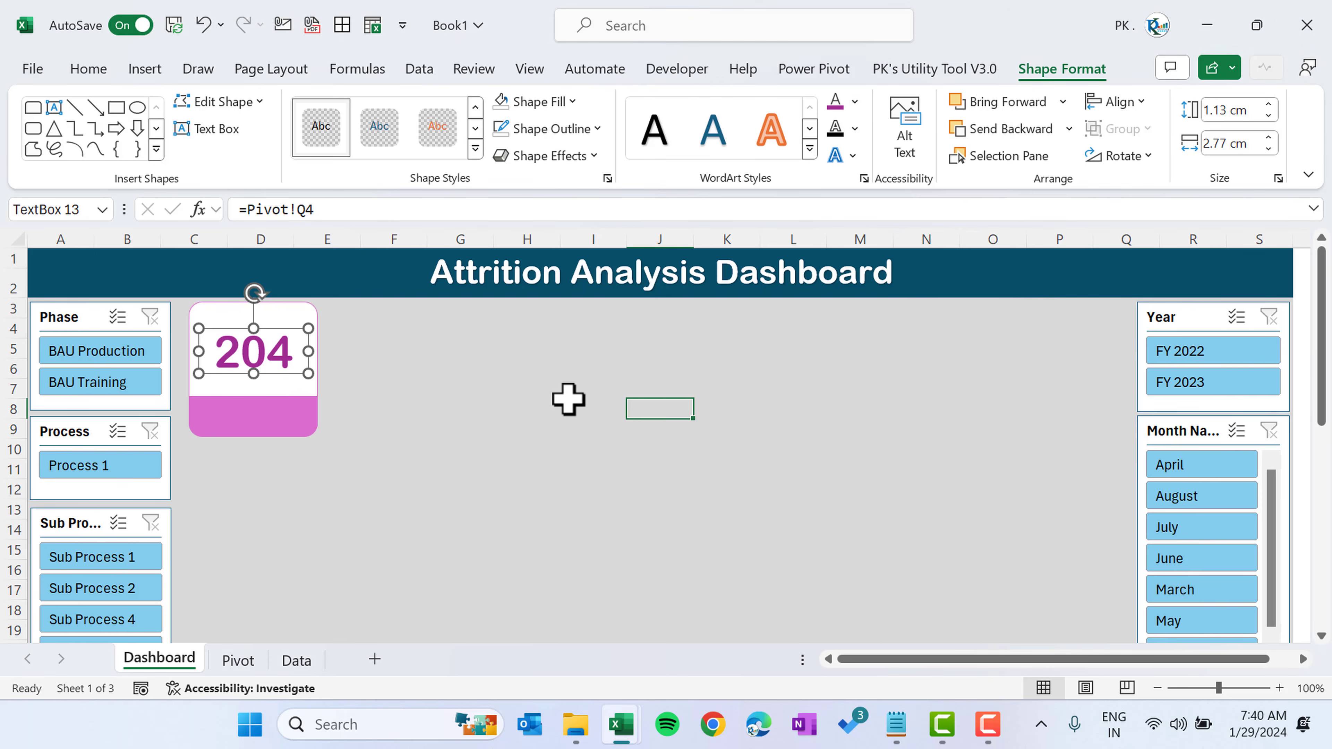
left_click(569, 401)
- Duplicate the head count value text box and place the copy over the card's purple band
left_click(262, 362)
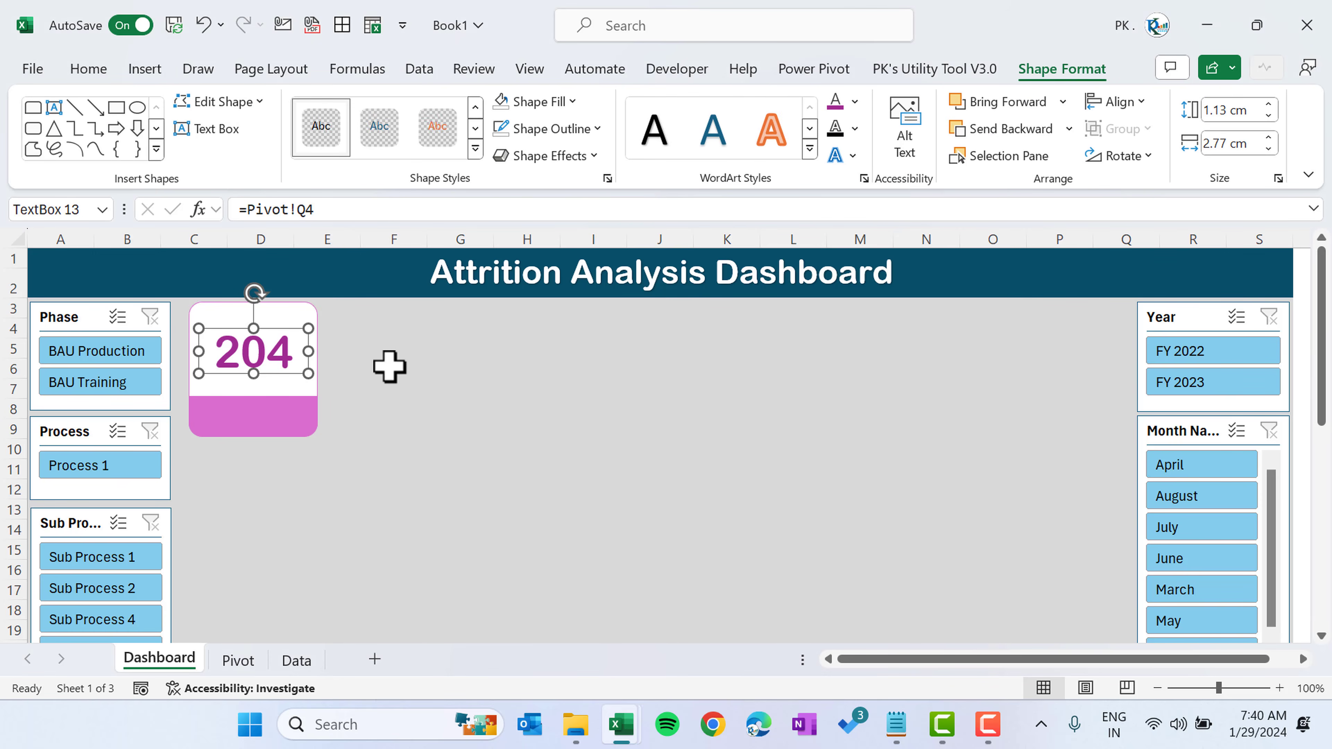
key("ctrl+d")
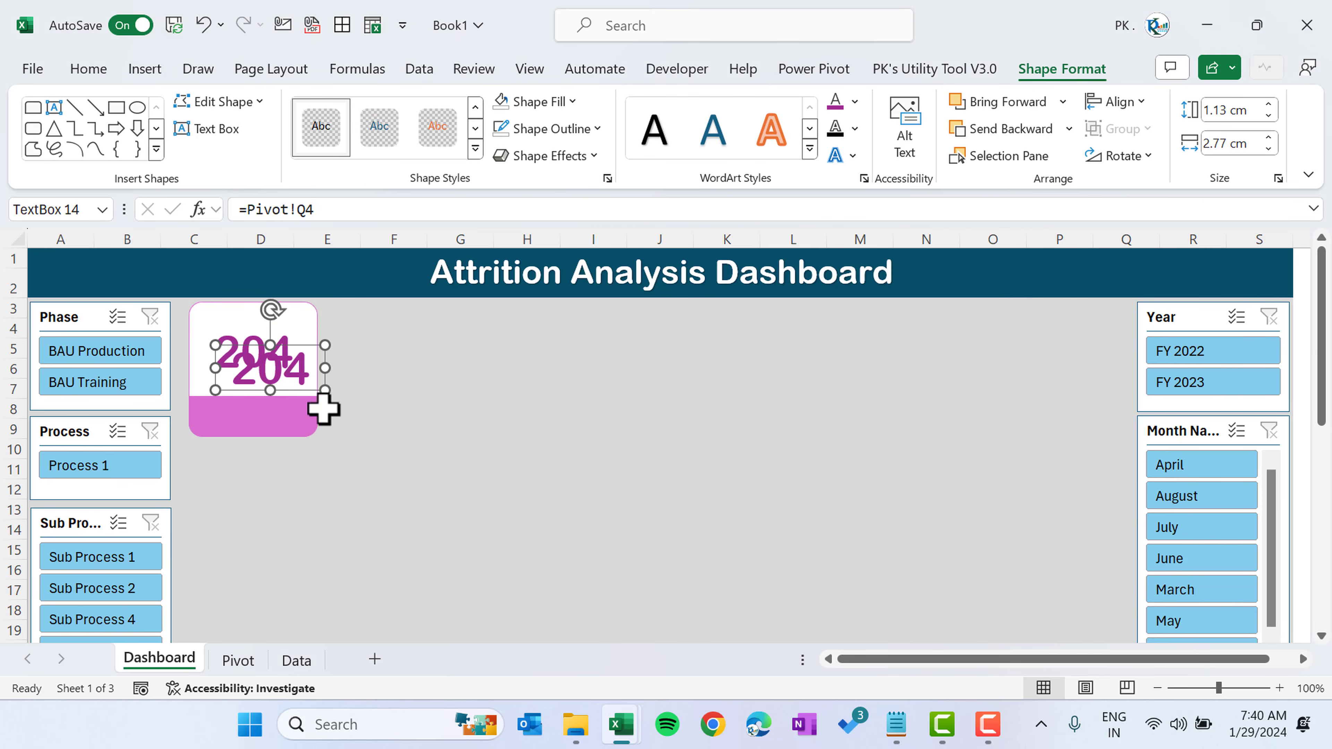
left_click_drag(305, 394, 288, 440)
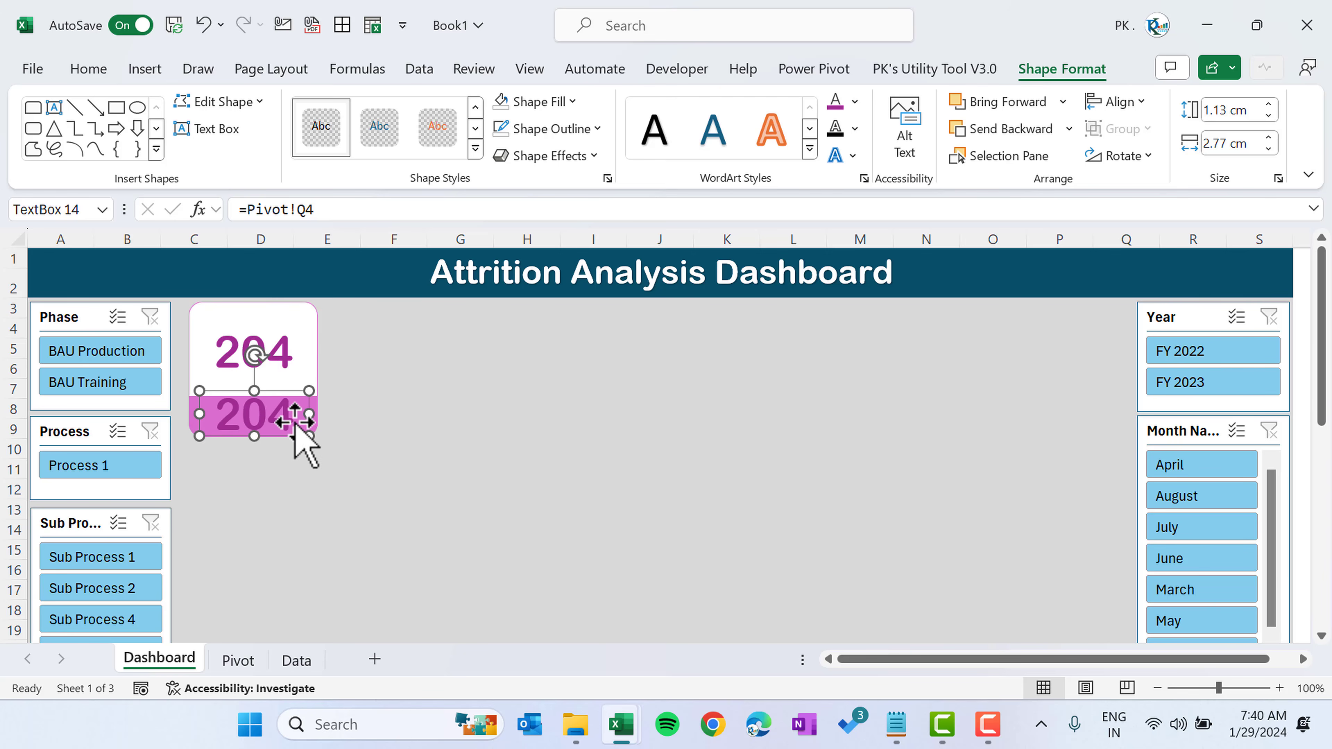
- Reduce the font size of the text box on the purple band to 16
left_click(88, 70)
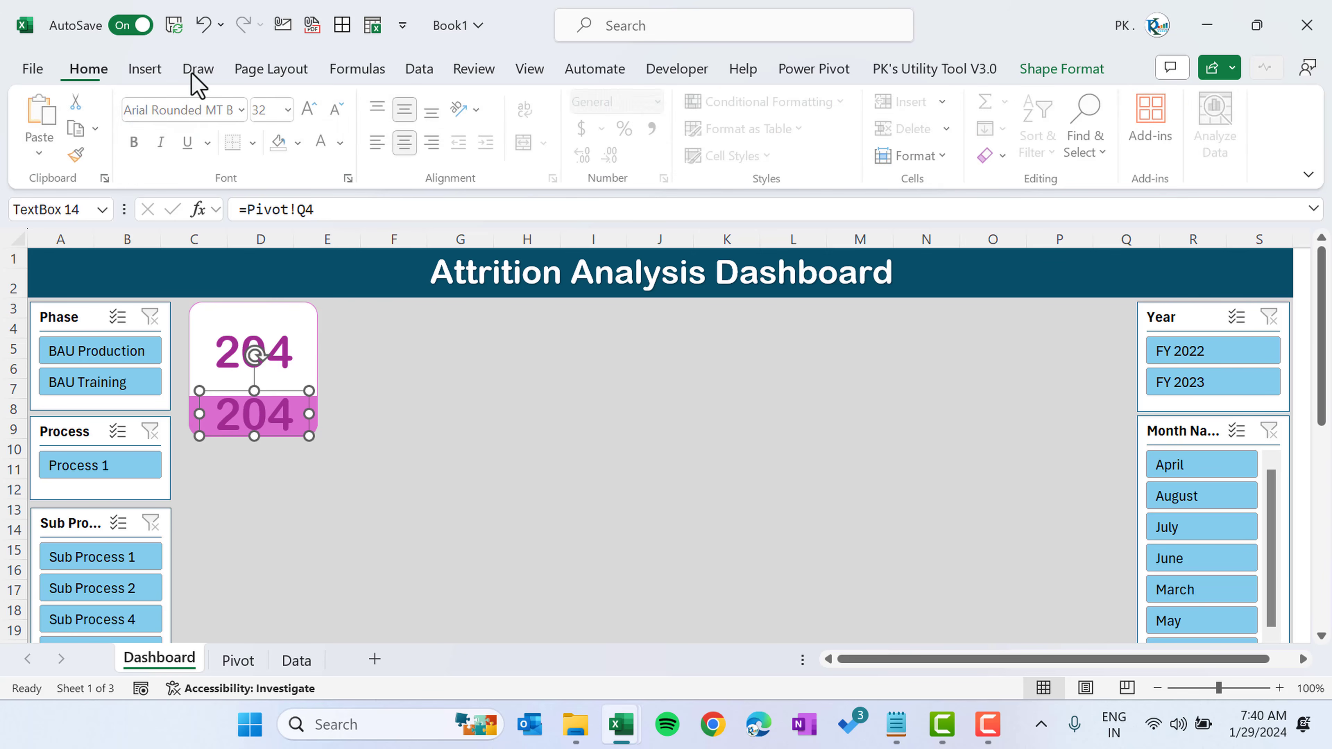
left_click(336, 113)
left_click(335, 113)
left_click(335, 113)
left_click(335, 113)
left_click(336, 113)
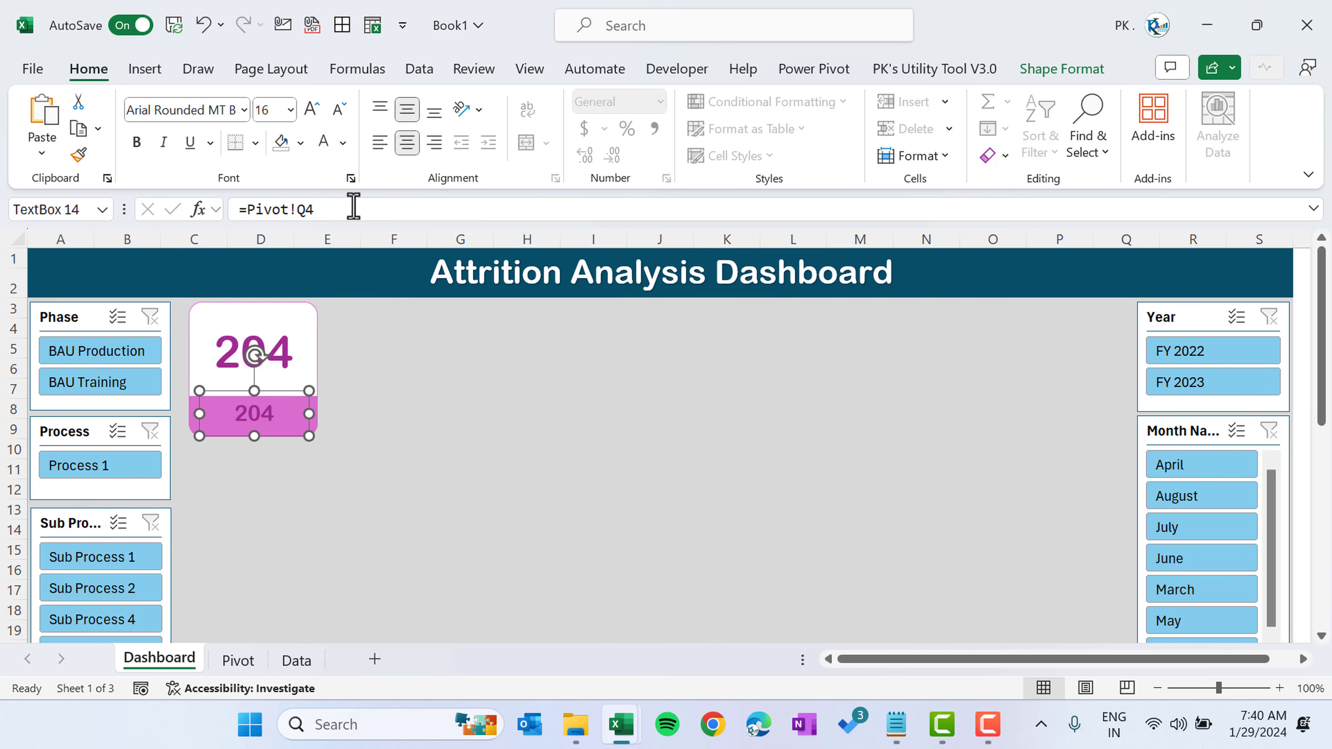
- Relink the text box on the band to the head count heading with =Pivot!Q3
left_click_drag(352, 206, 195, 206)
type("=")
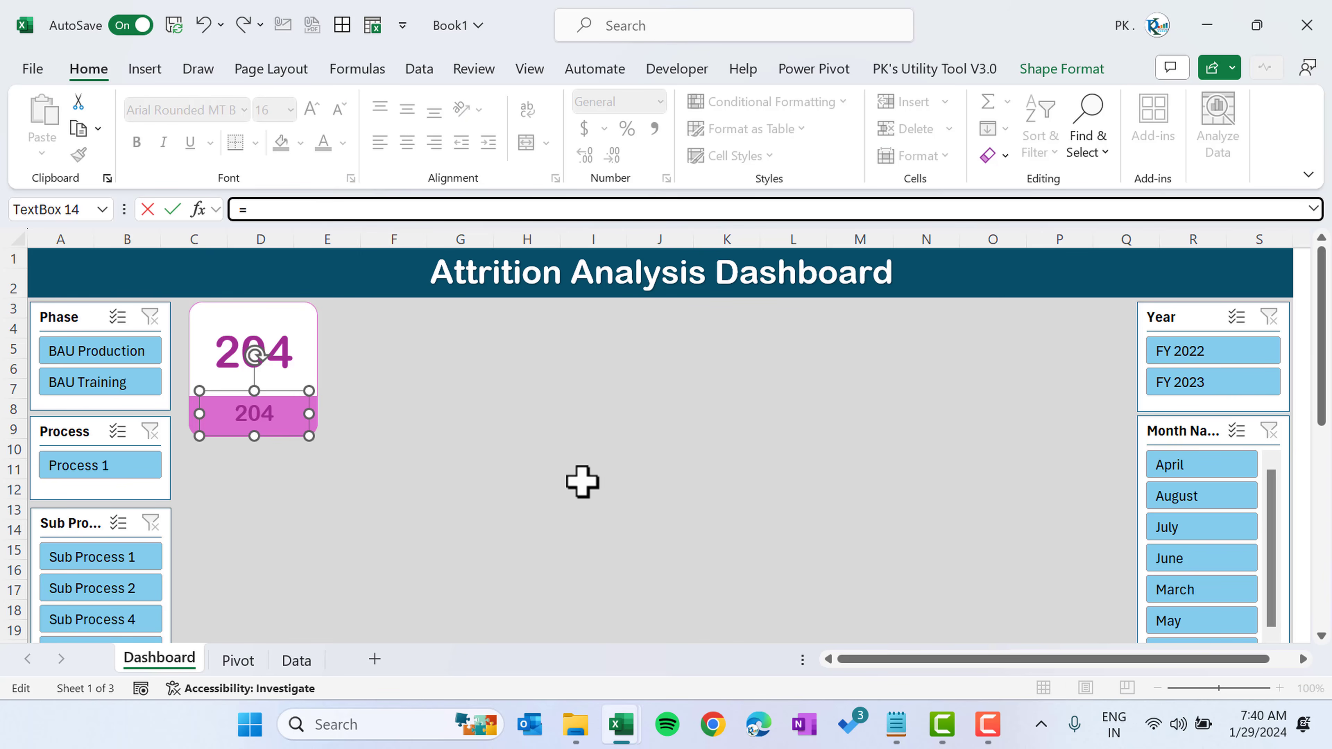
left_click(236, 661)
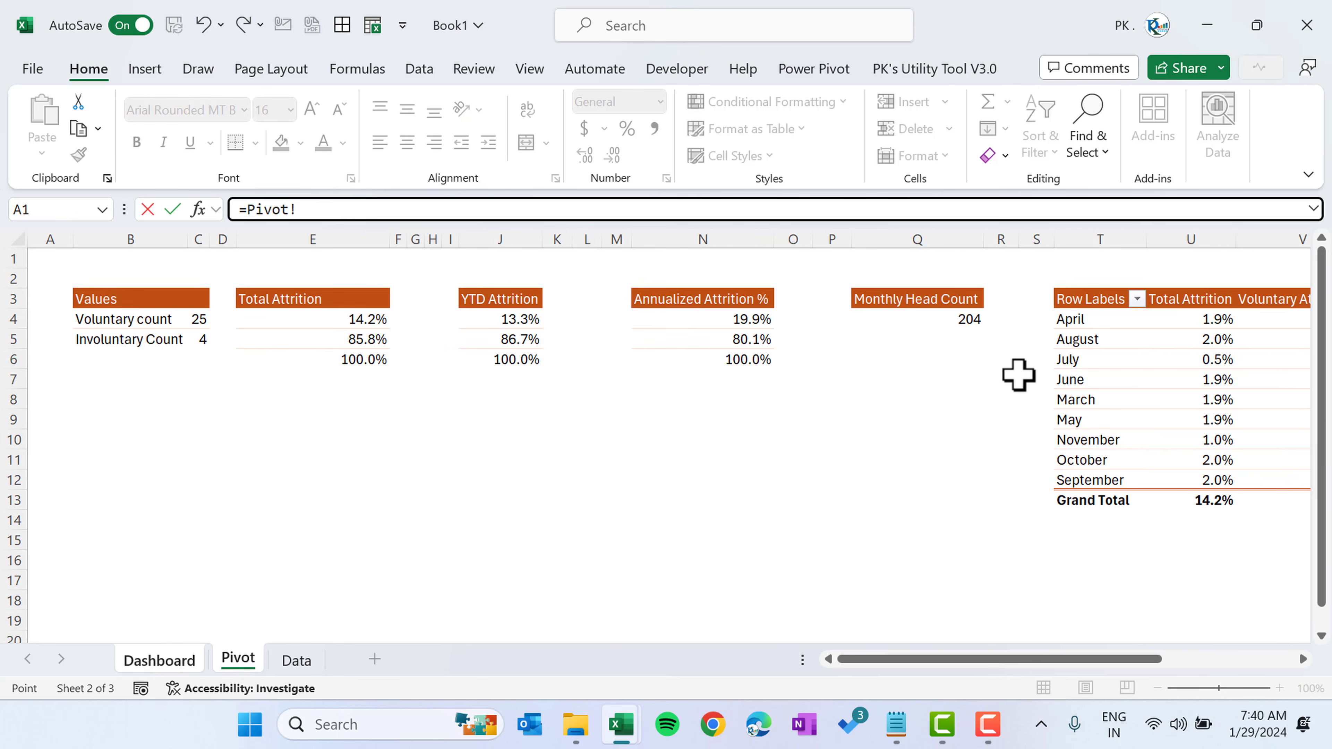
left_click(912, 299)
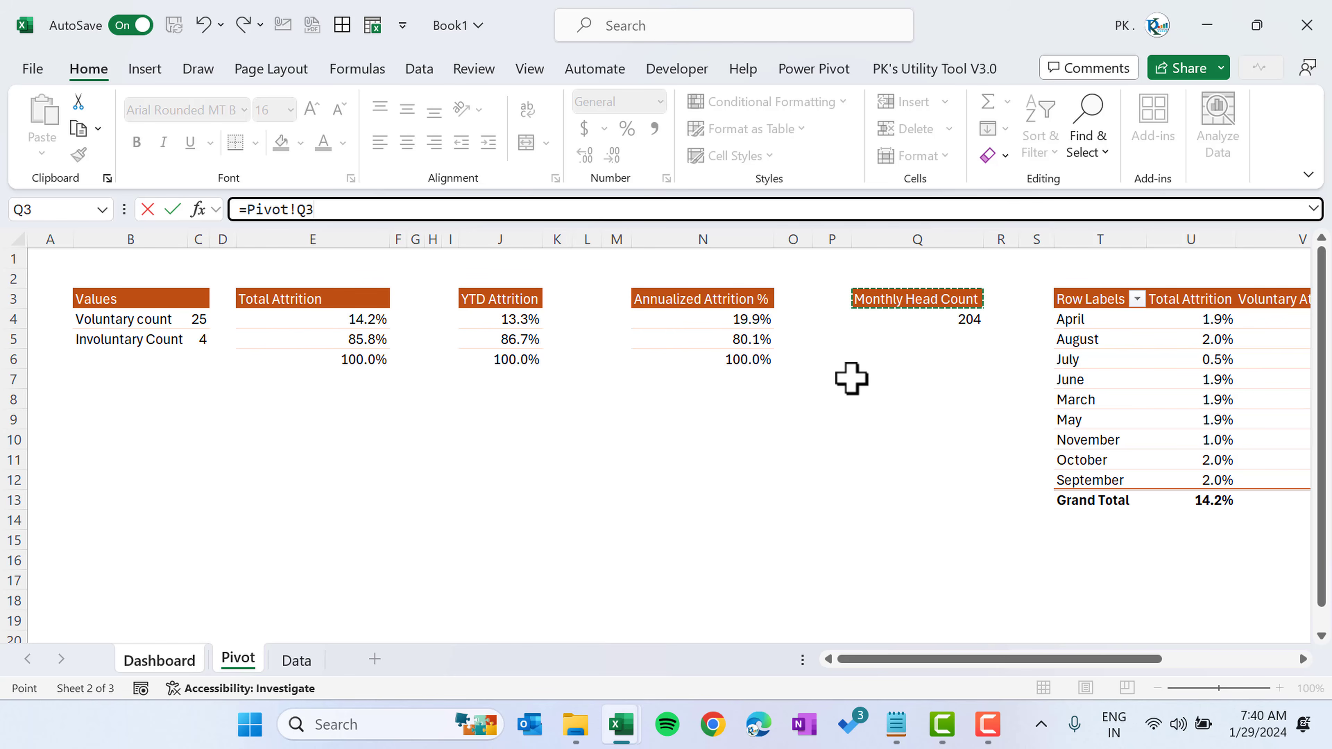
key("Return")
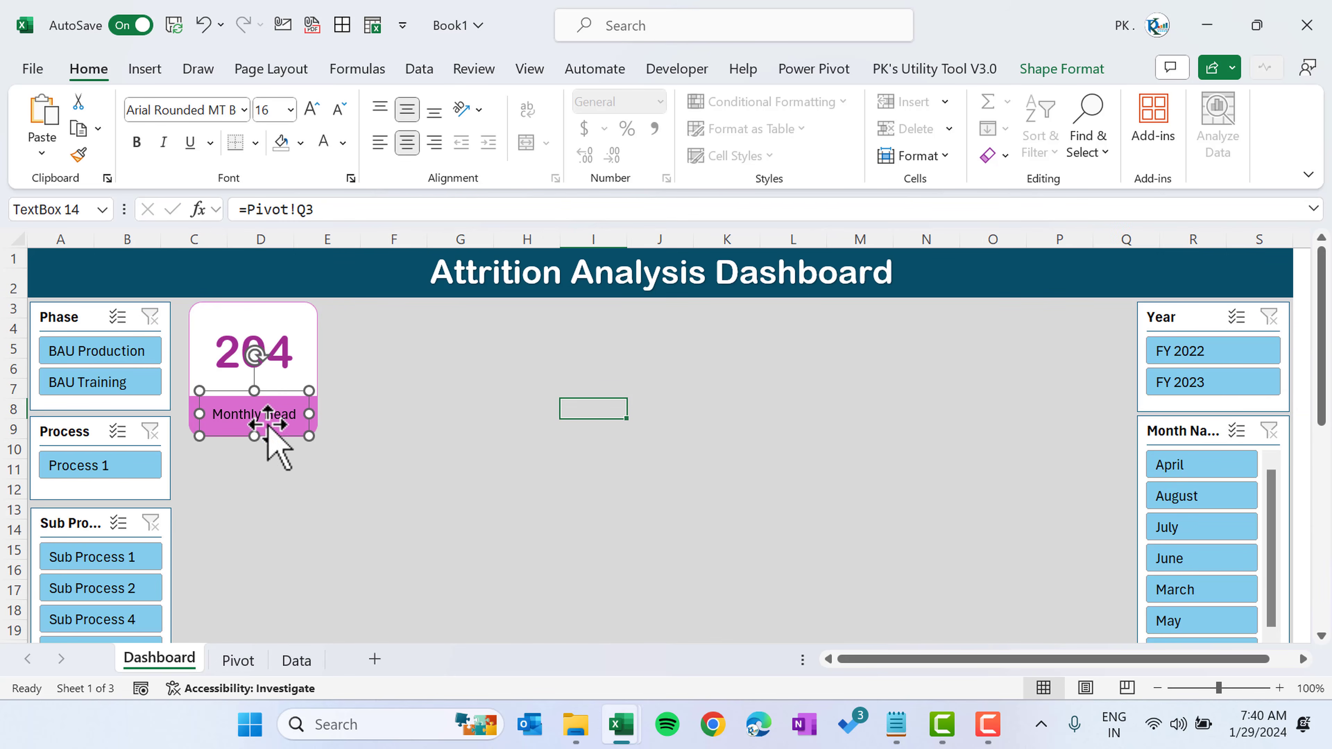
- Shorten the heading in cell Q3 of the Pivot sheet to "Head Count"
left_click(238, 660)
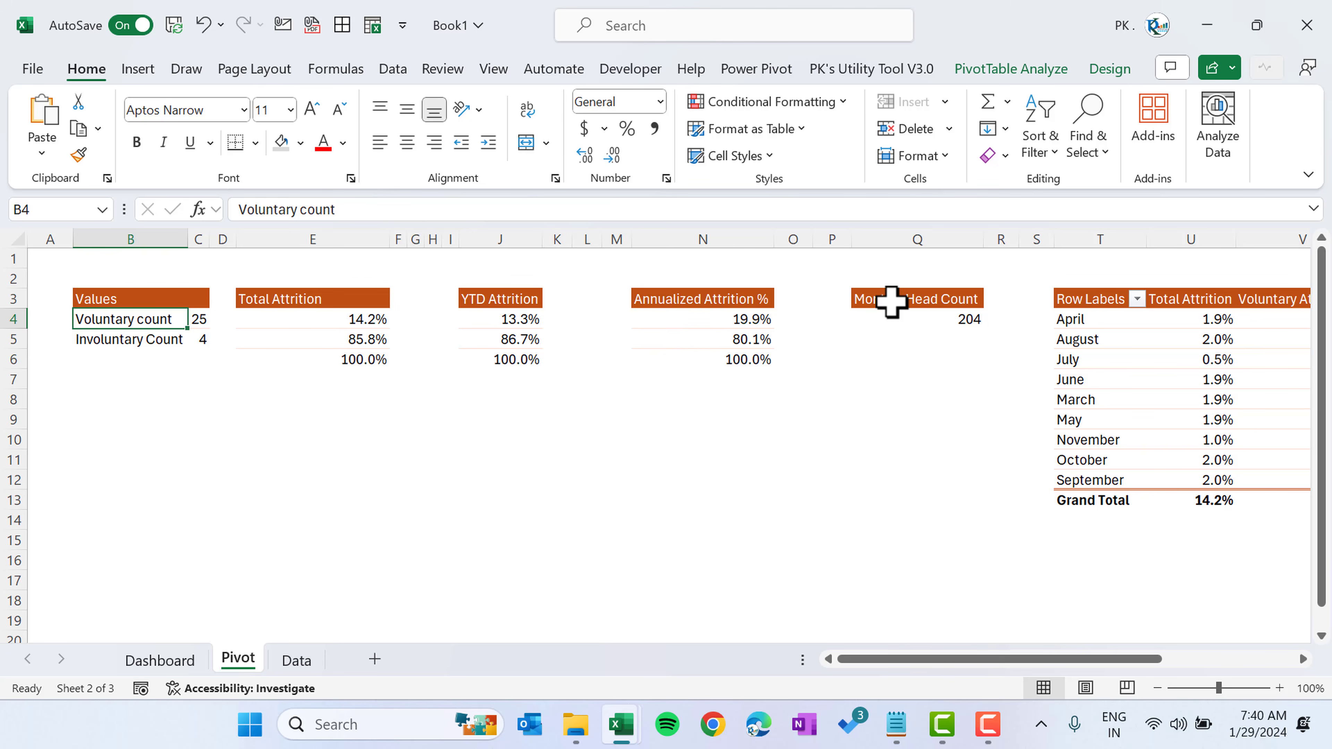
left_click(892, 302)
left_click(288, 210)
double_click(283, 210)
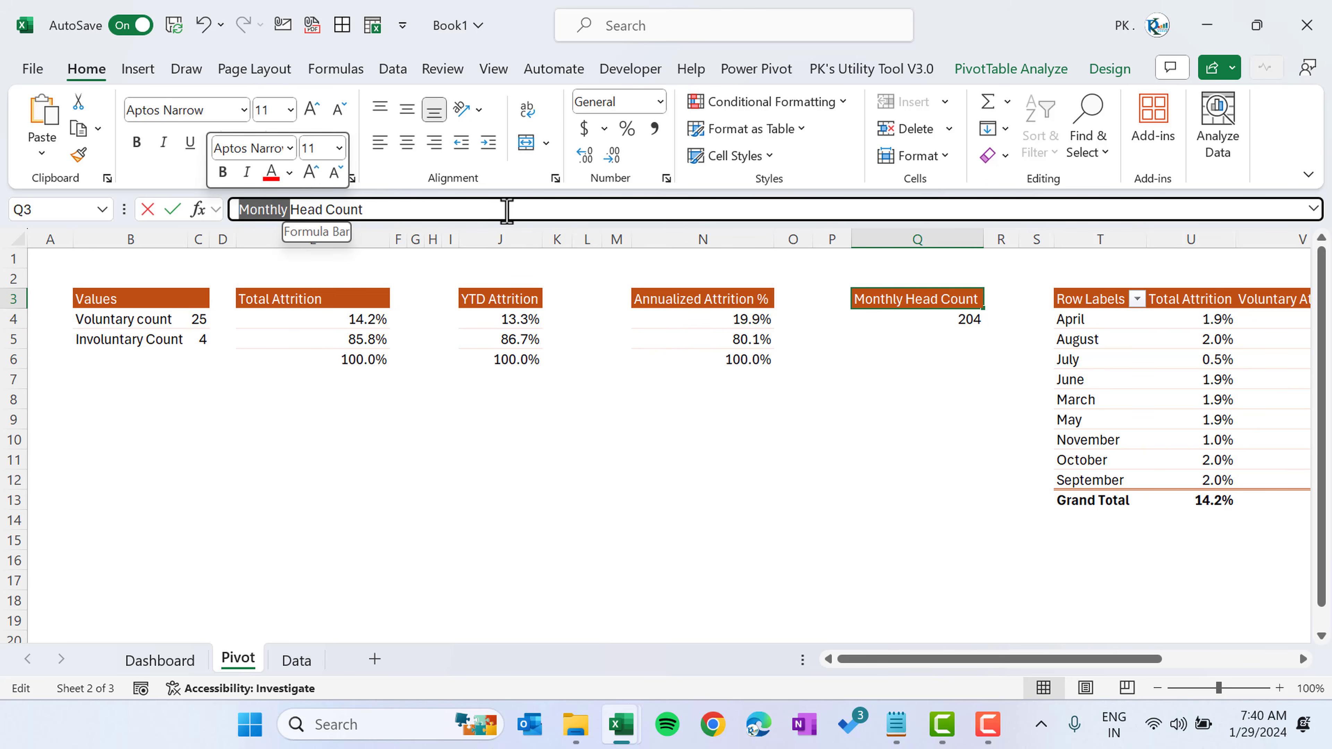
key("BackSpace")
key("Return")
key("Up")
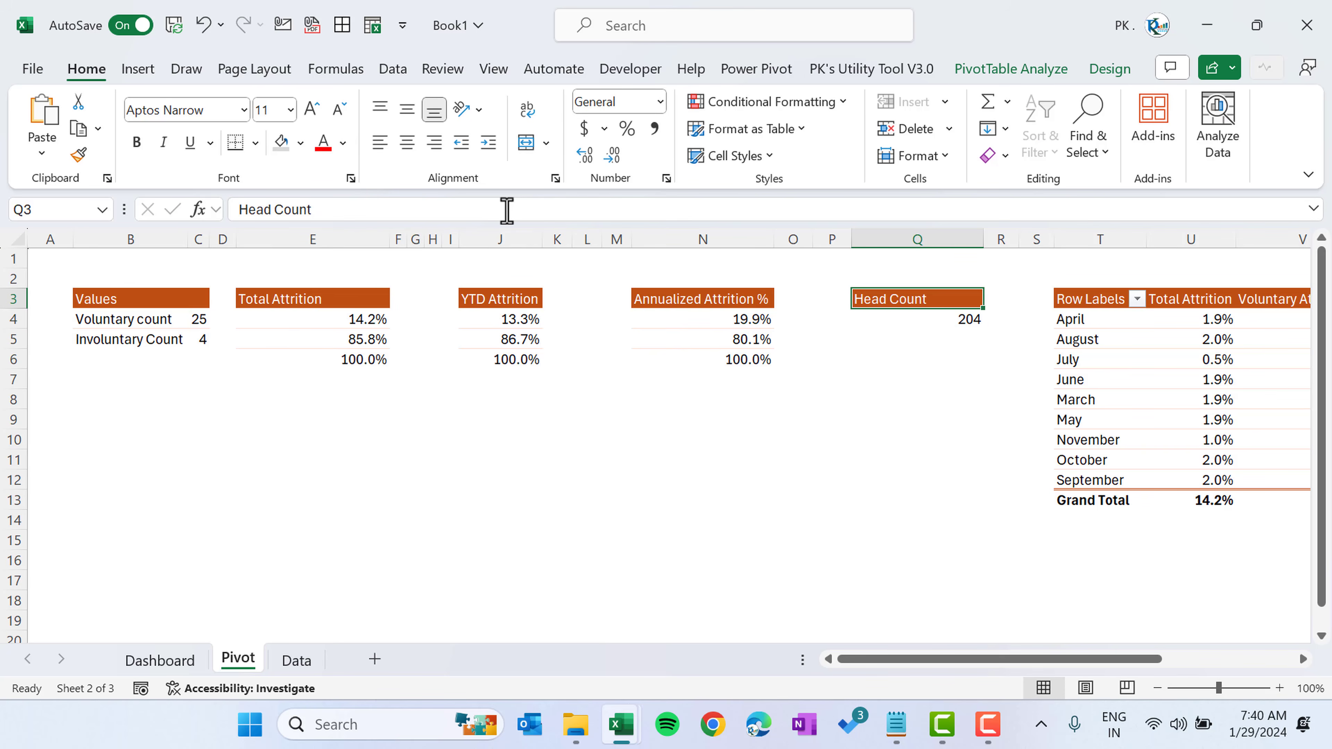
- On the Dashboard sheet, make the band's Head Count label white and set its font to Arial Rounded MT Bold
left_click(178, 659)
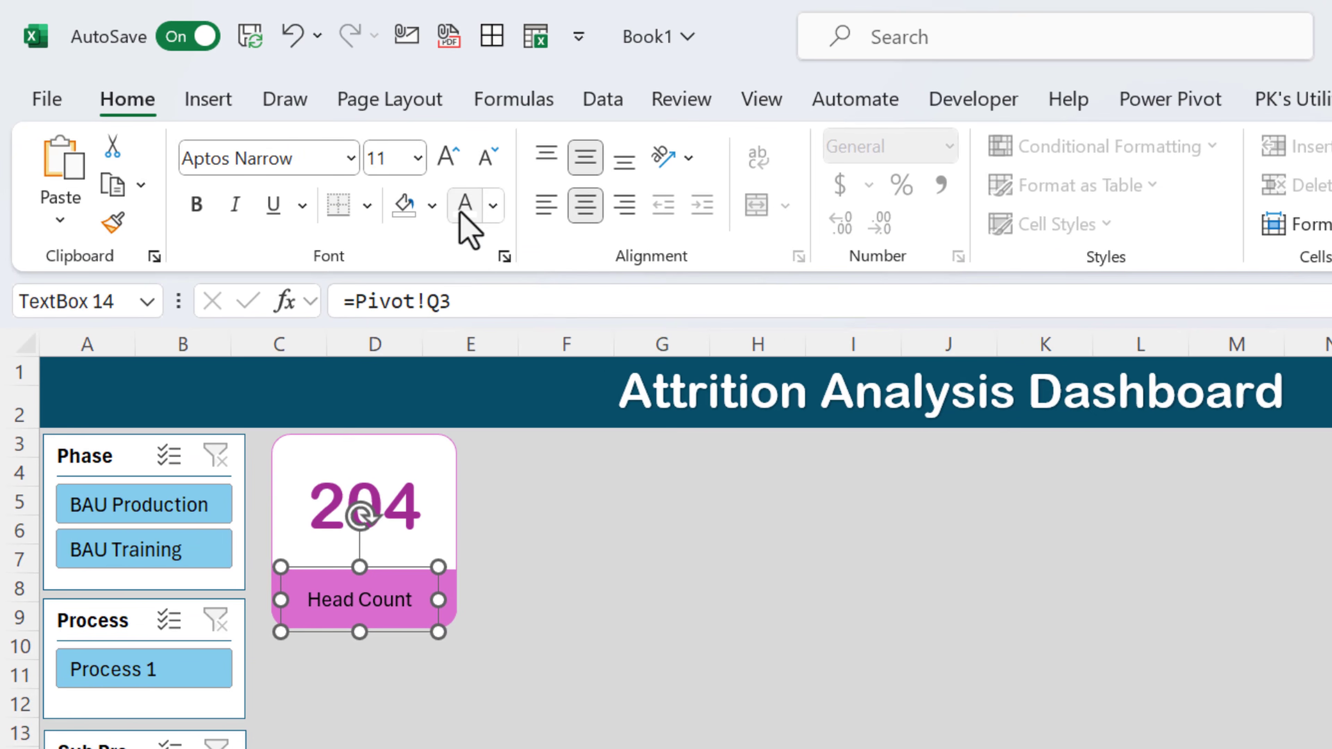
left_click(343, 157)
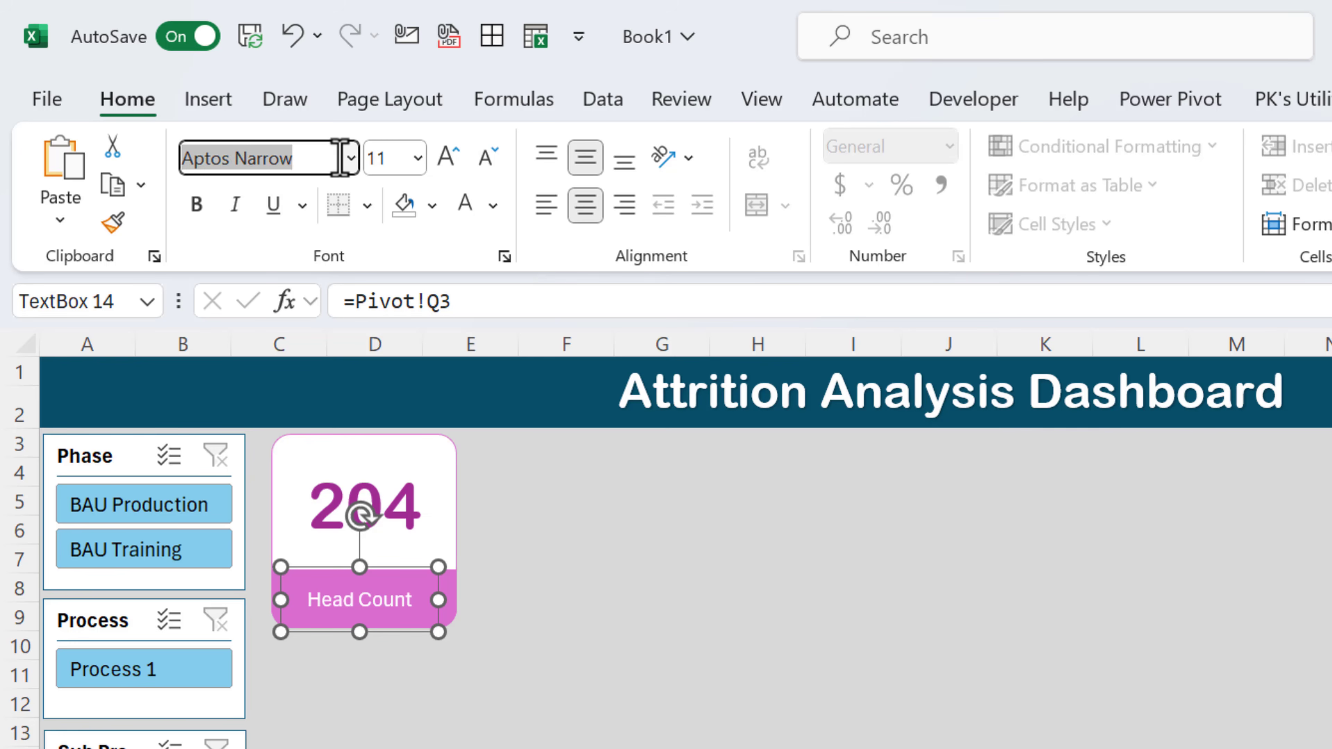
type("Arial Rounded MT B")
key("Return")
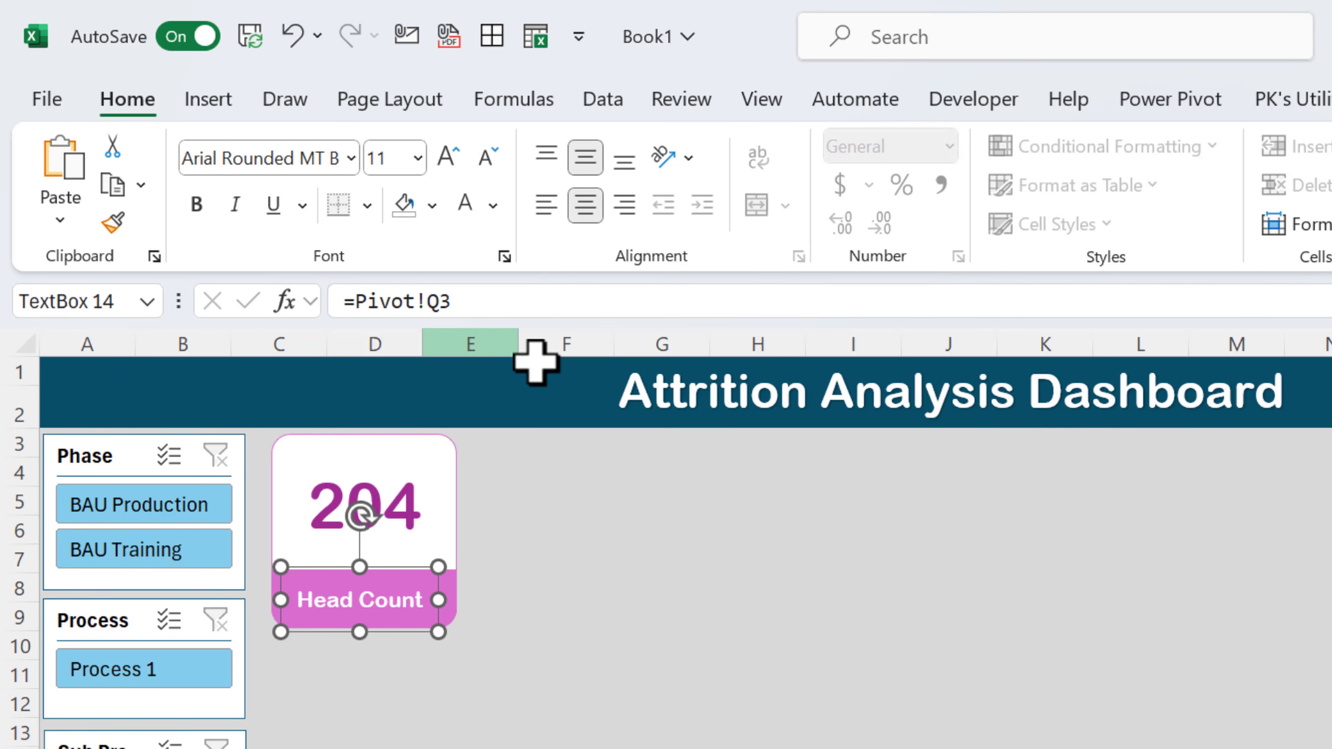
- Group the Head Count card's shape, value and label text boxes, and shift the card slightly closer to the slicers
left_click(583, 522)
left_click(367, 609)
left_click(427, 528, "ctrl")
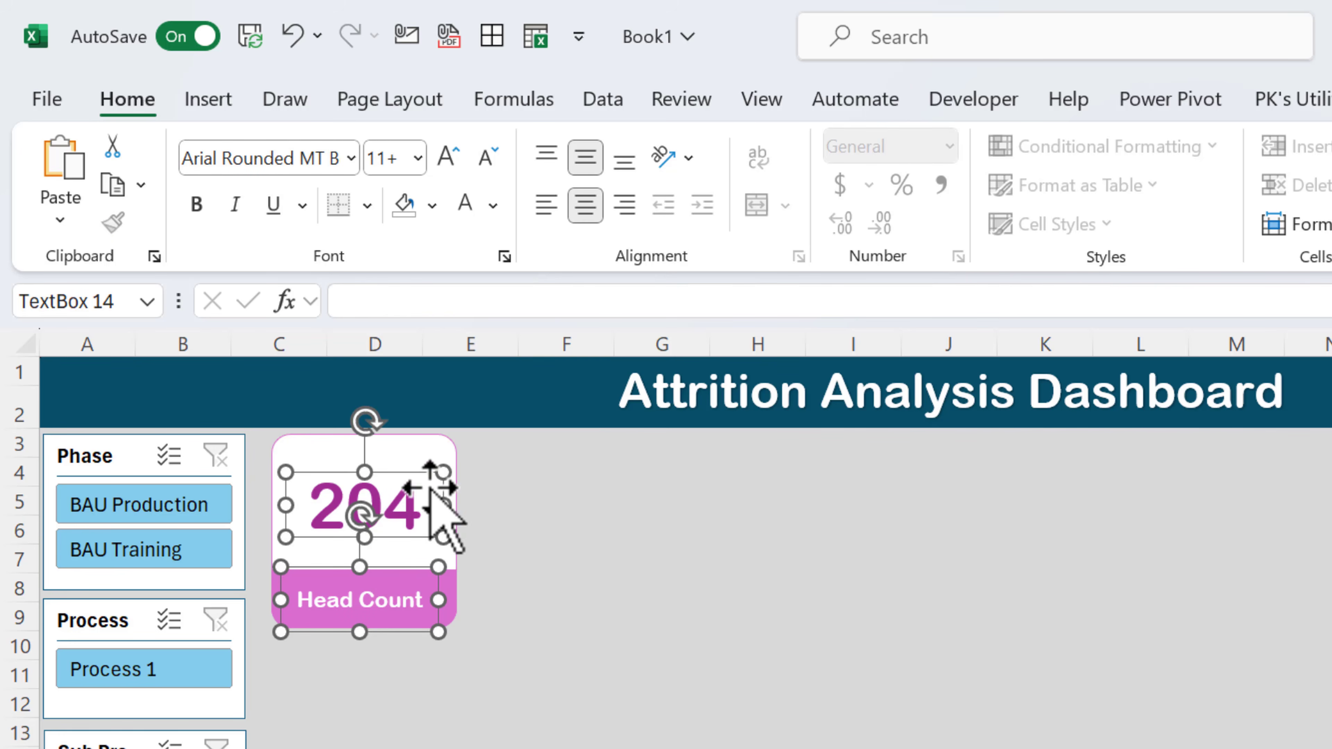
left_click(440, 461, "ctrl")
right_click(438, 462)
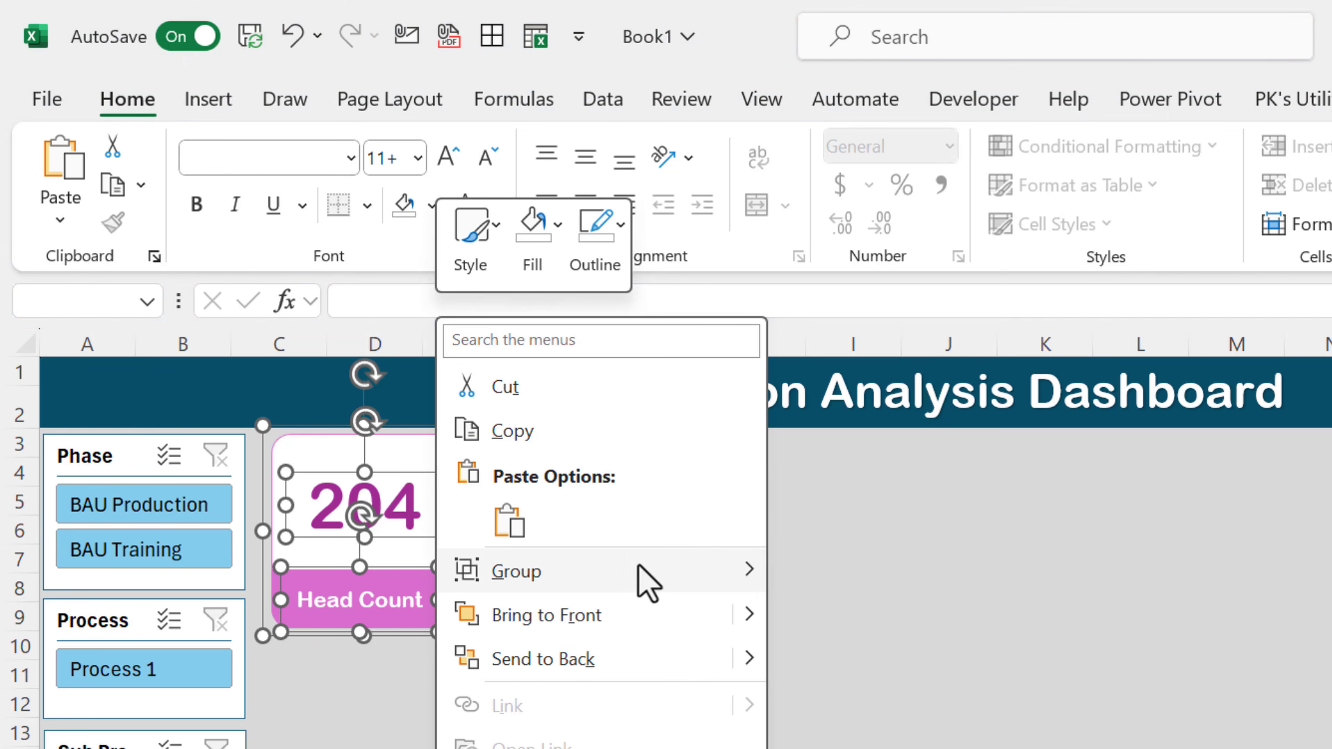
mouse_move(642, 574)
left_click(884, 574)
left_click(1015, 603)
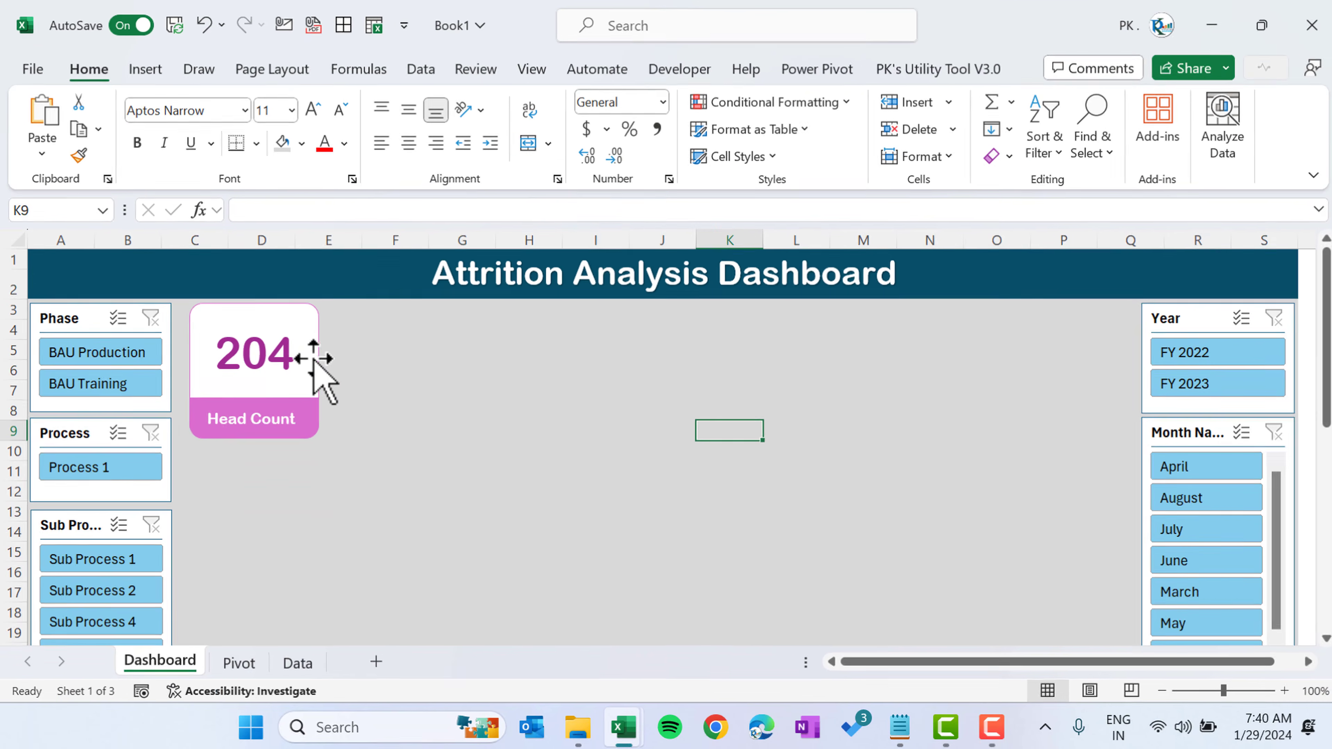
left_click(451, 514)
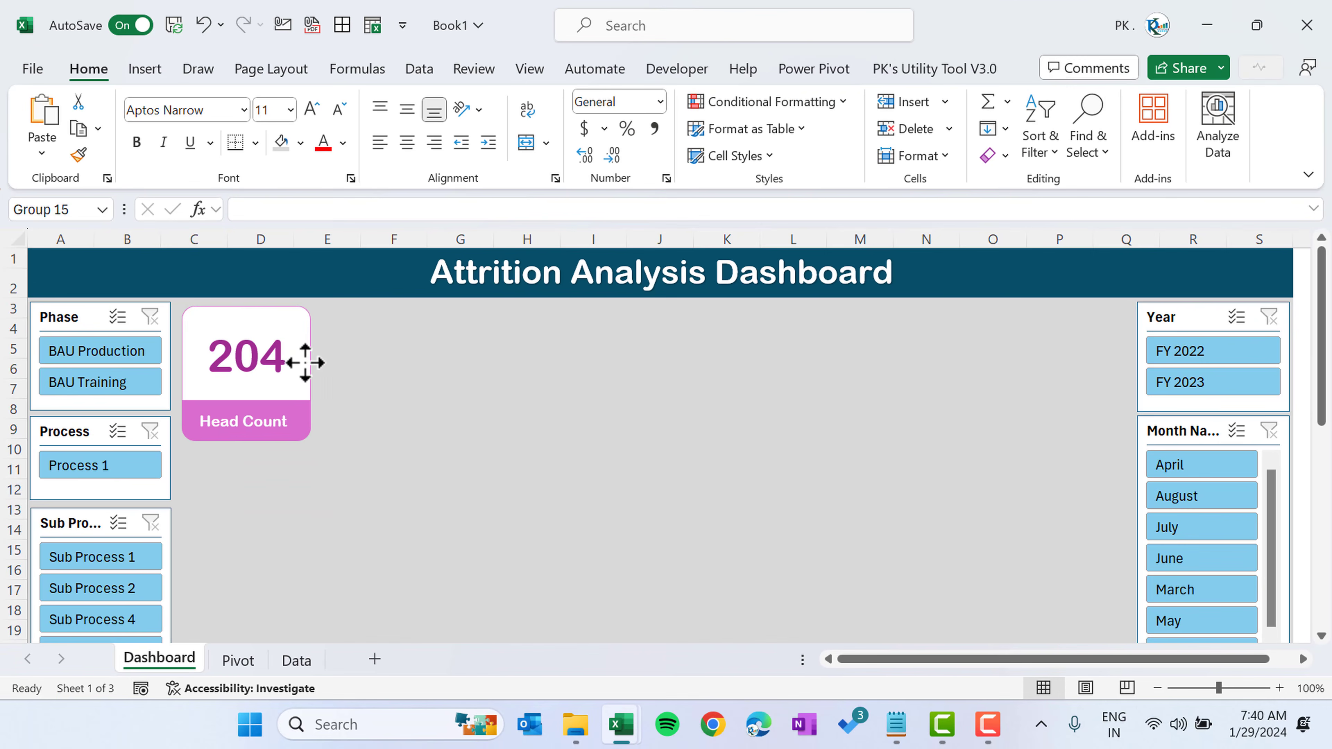
left_click(449, 369)
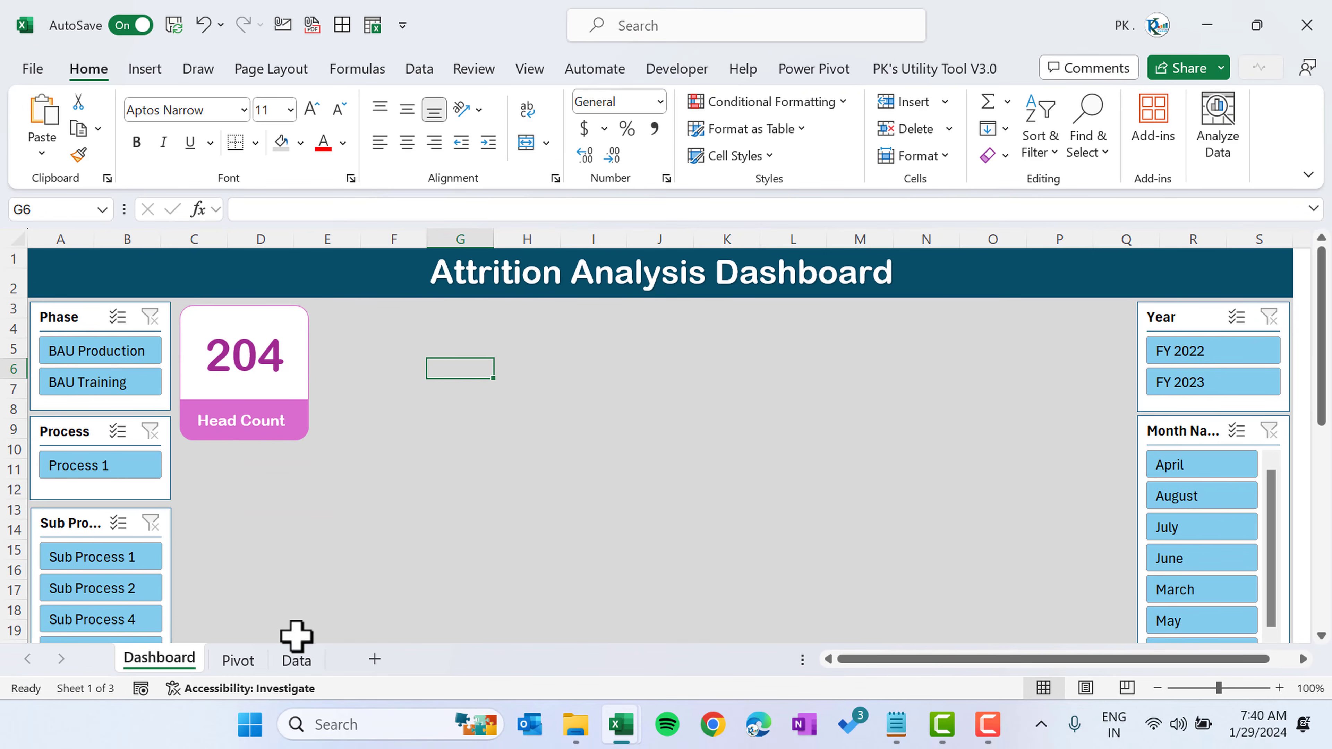
- On the Pivot sheet, insert an empty doughnut chart and move it slightly below the table headings
left_click(240, 662)
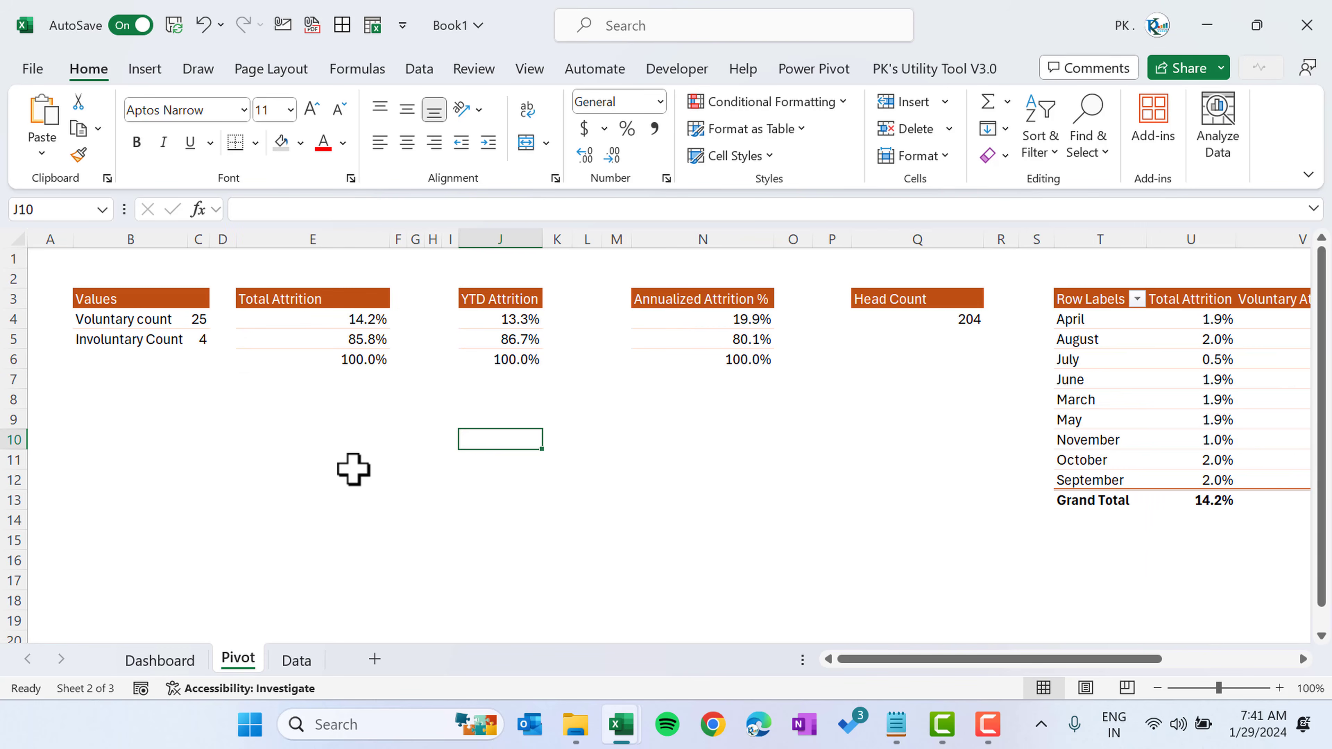
left_click(352, 465)
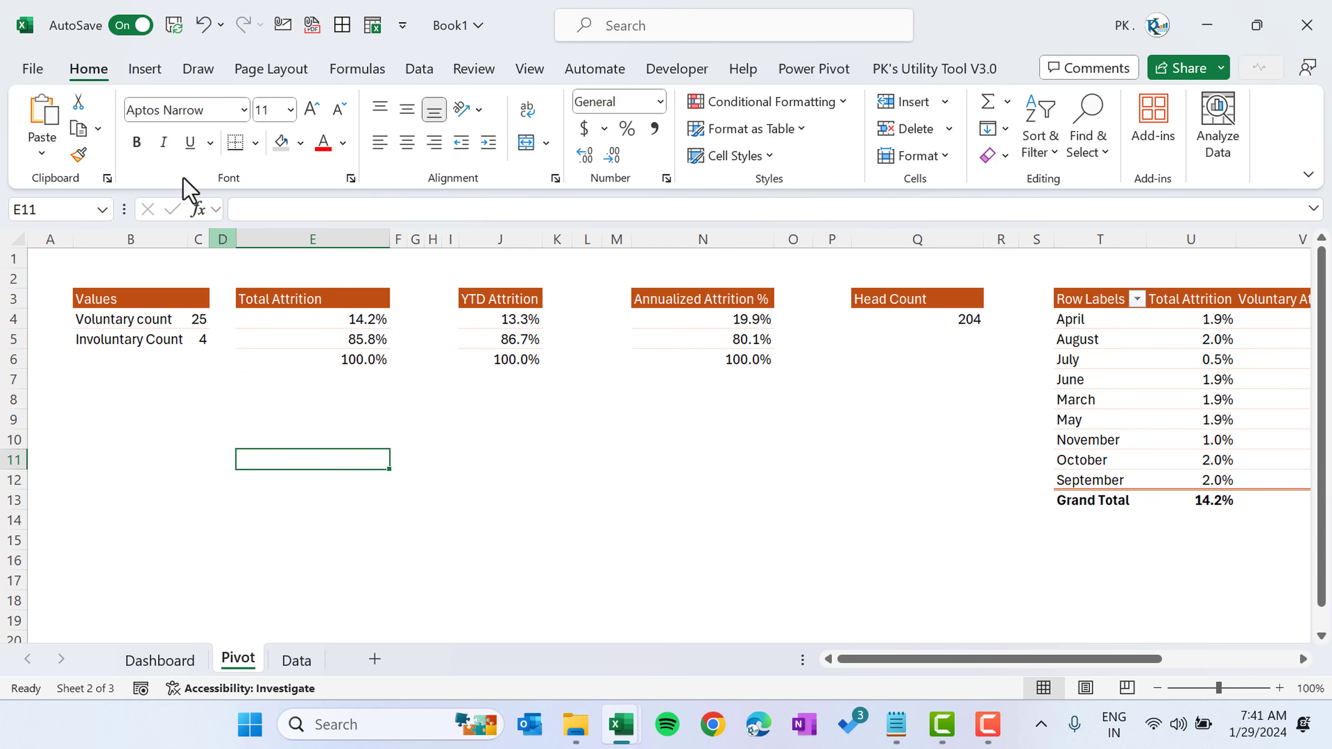
left_click(145, 69)
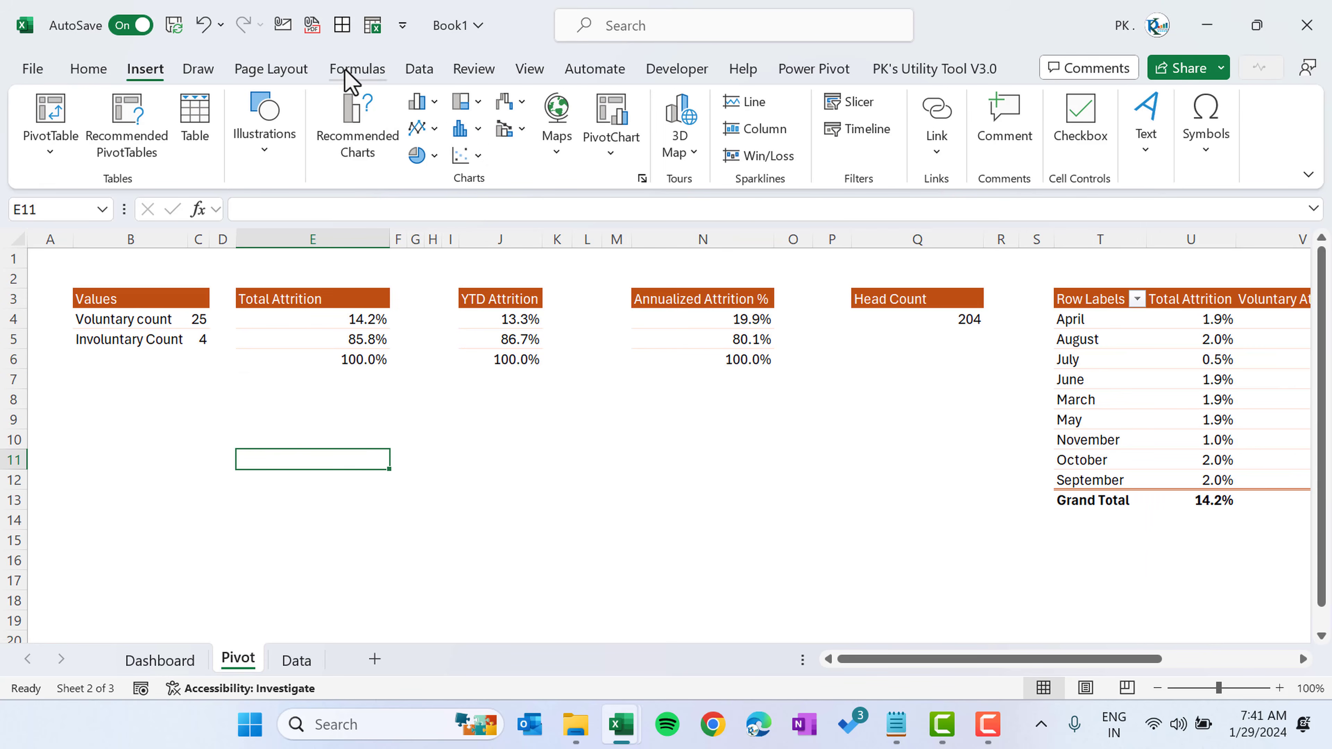
left_click(435, 155)
left_click(446, 422)
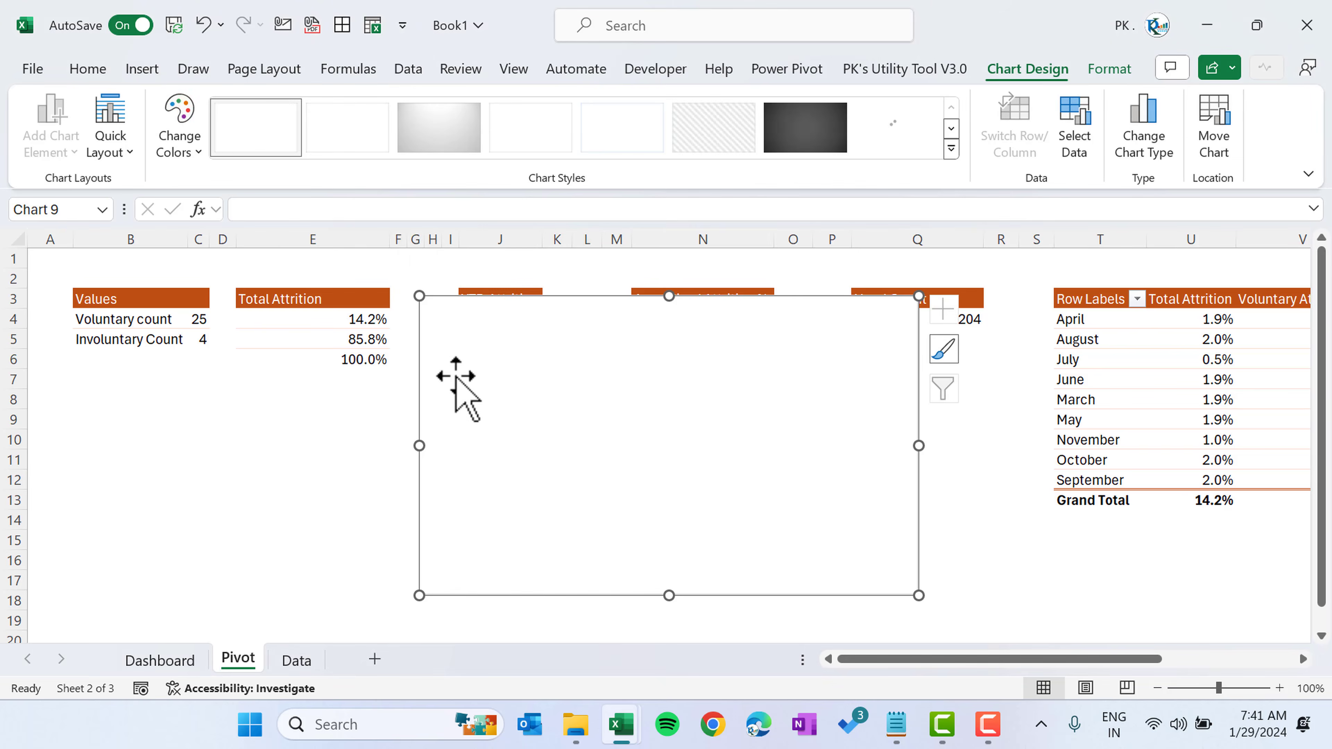
left_click_drag(589, 306, 591, 327)
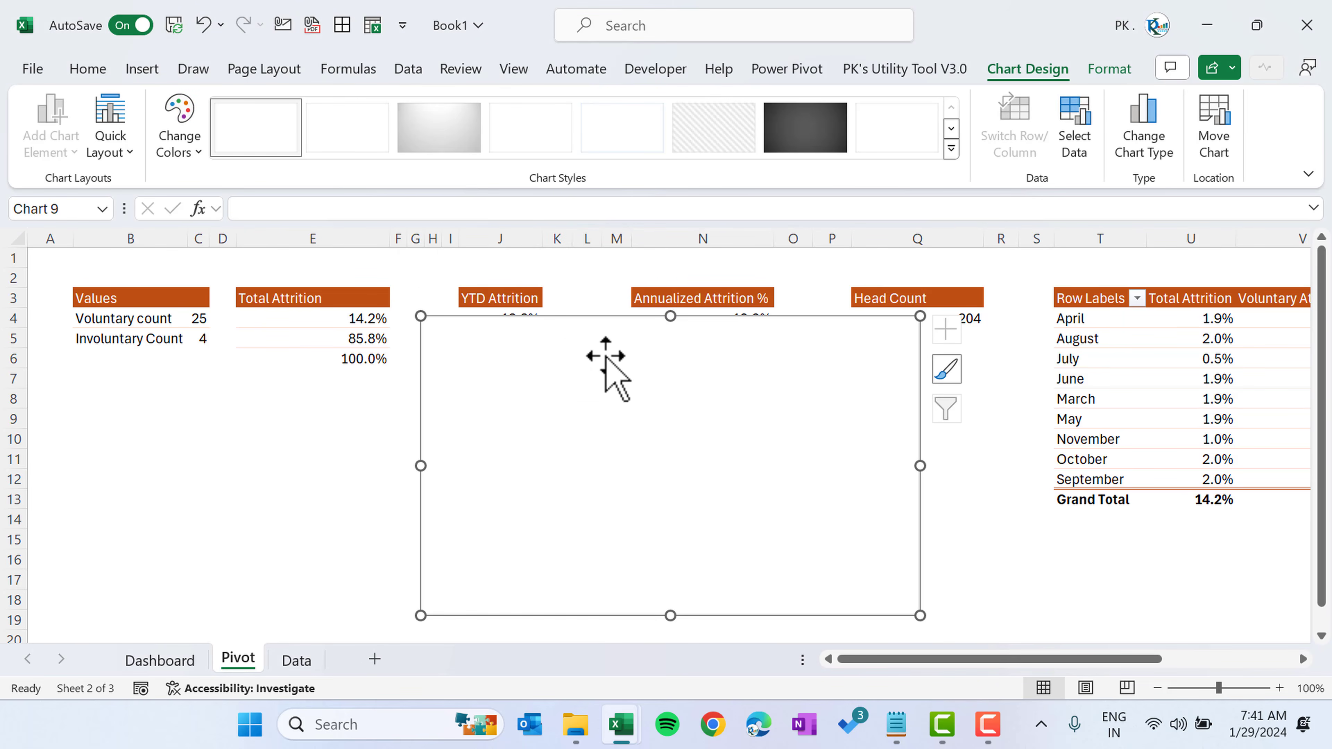
- Add a series to the empty doughnut chart with the Total Attrition values =Pivot!$E$4:$E$6
right_click(635, 424)
left_click(732, 336)
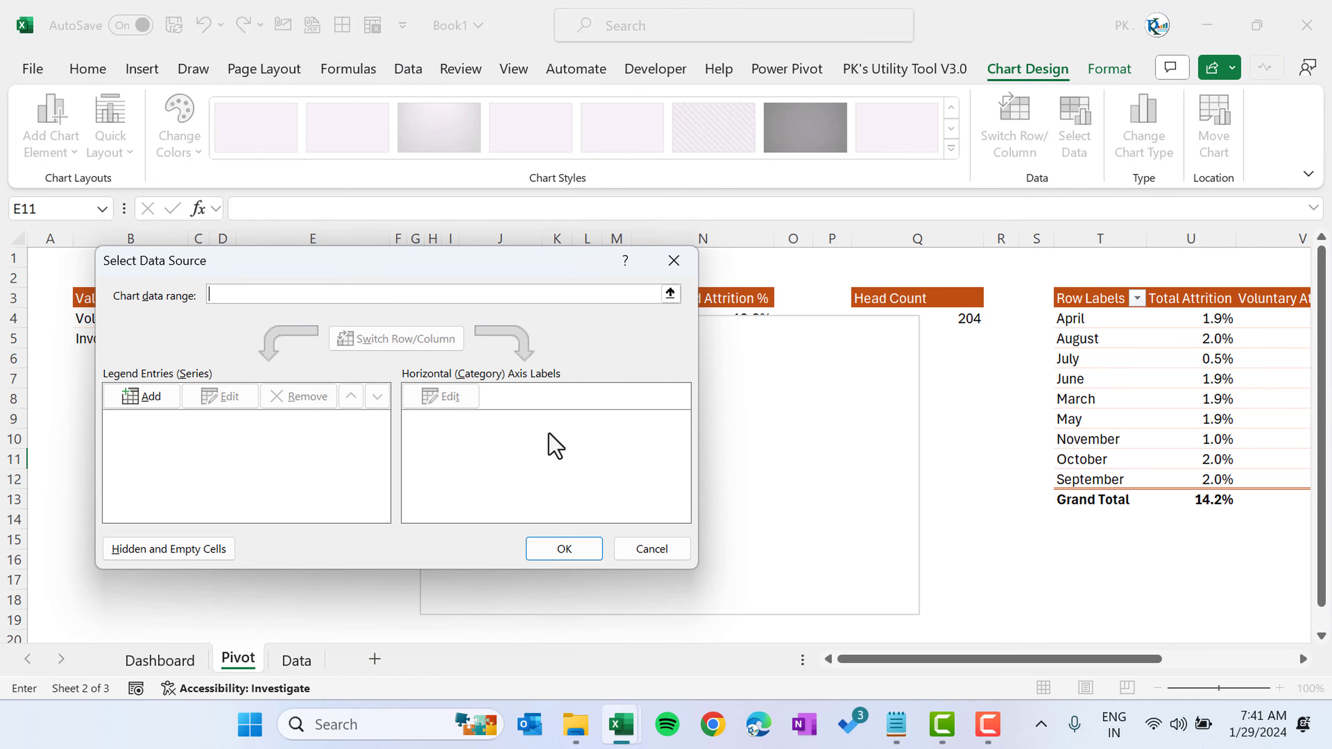
left_click(118, 414)
left_click(590, 434)
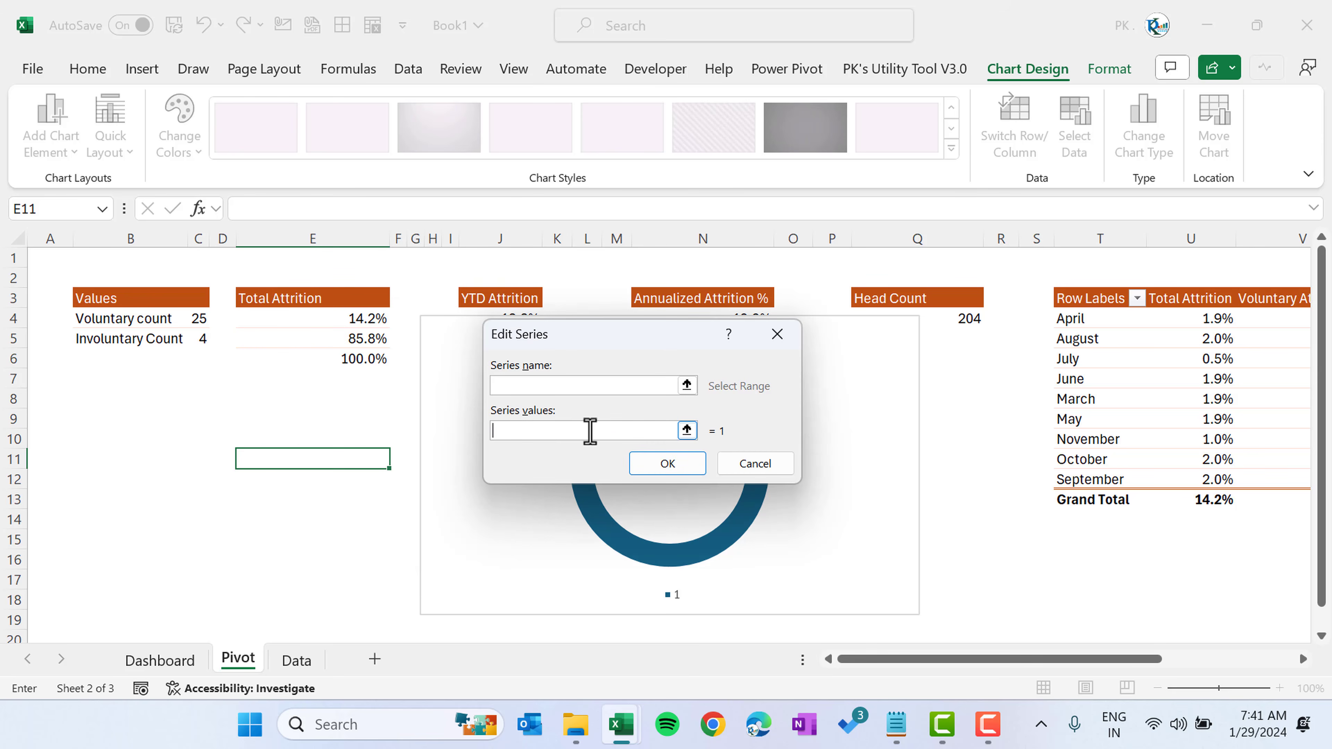
left_click_drag(351, 318, 350, 358)
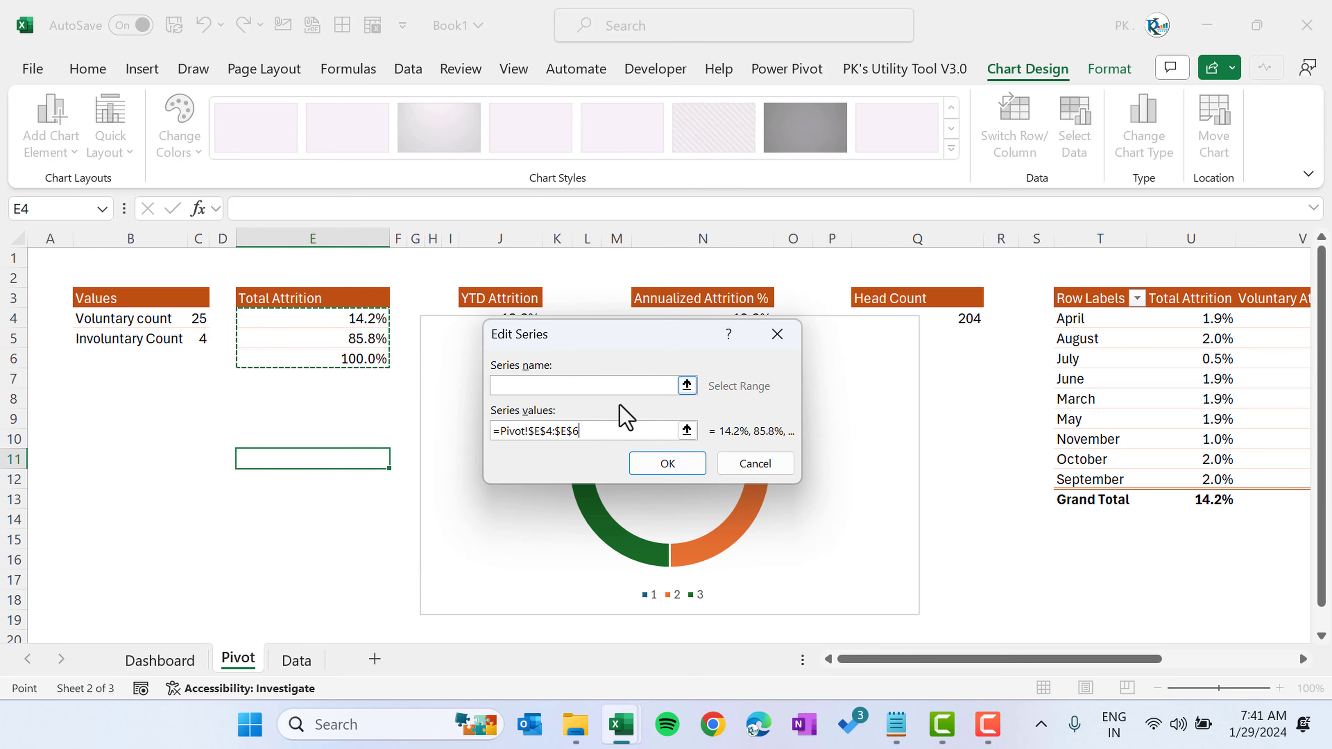
left_click(662, 464)
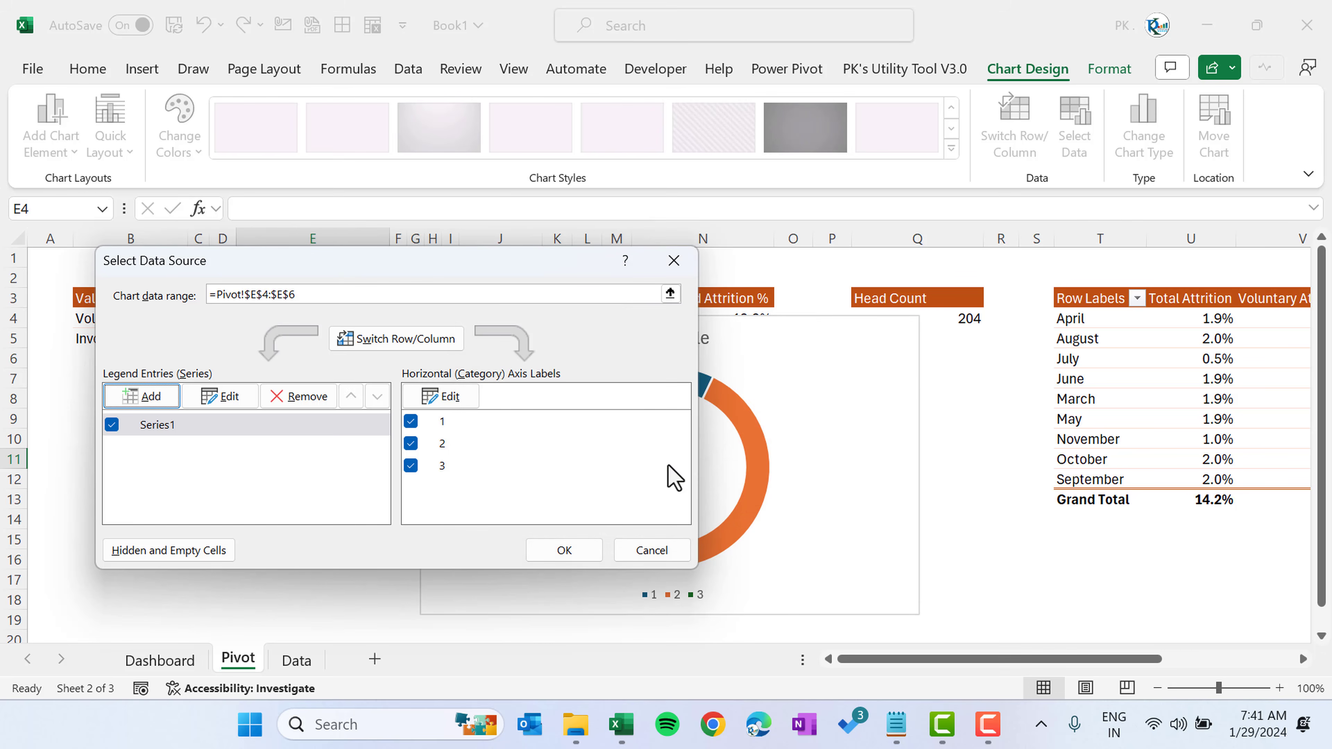
left_click(576, 552)
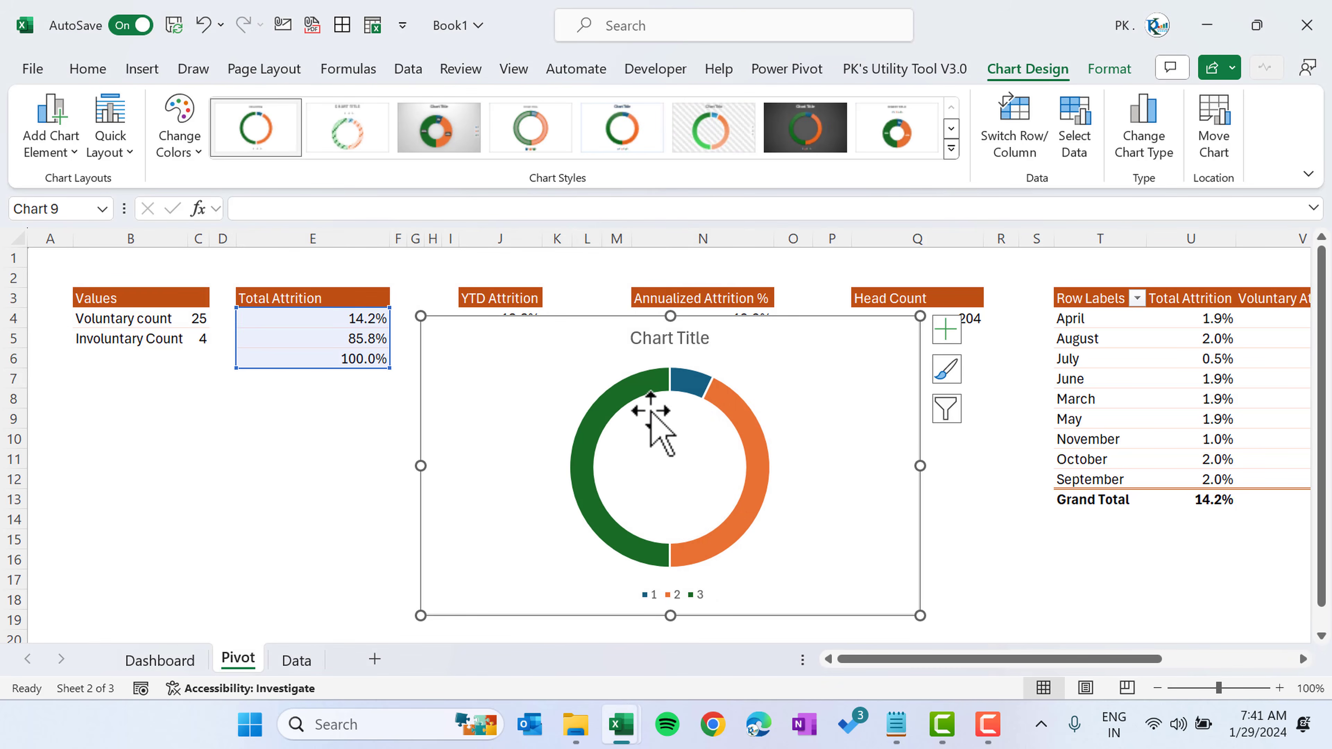
- Set the doughnut series' angle of first slice to 270° and its hole size to 50%
right_click(633, 398)
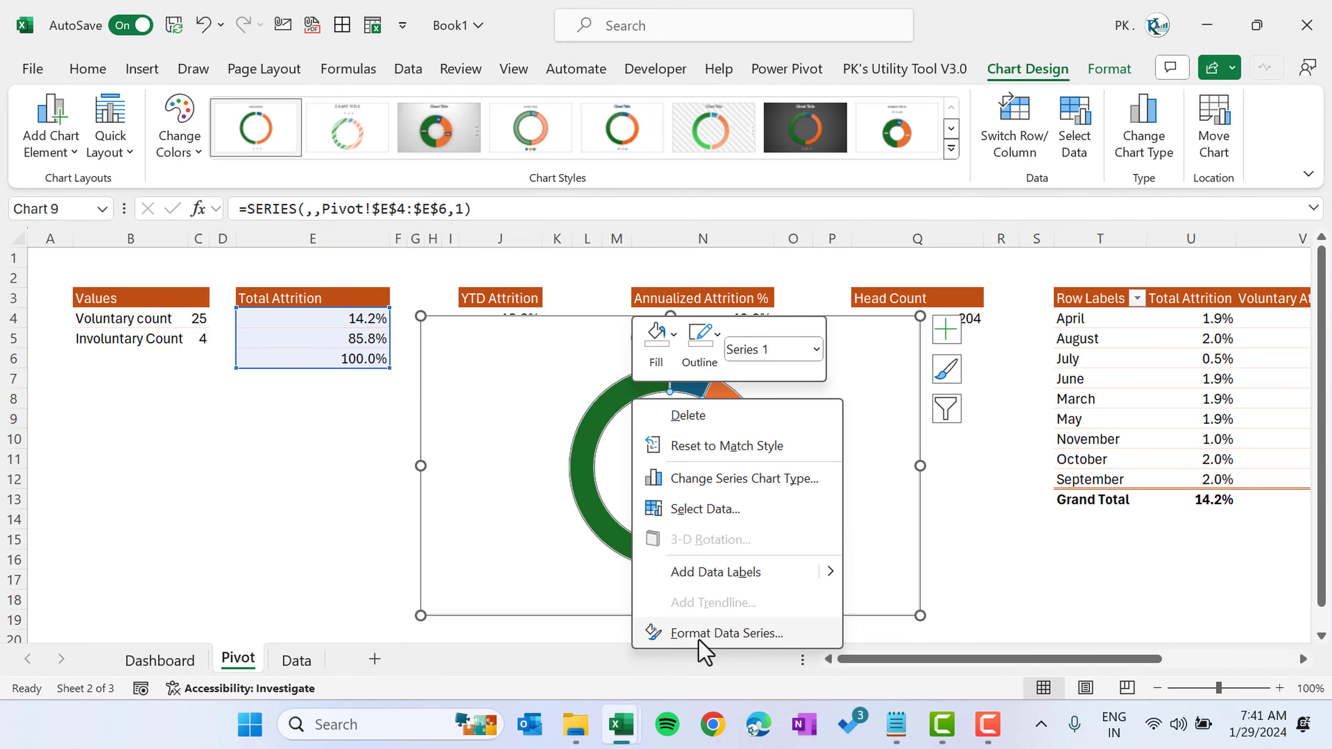
left_click(727, 632)
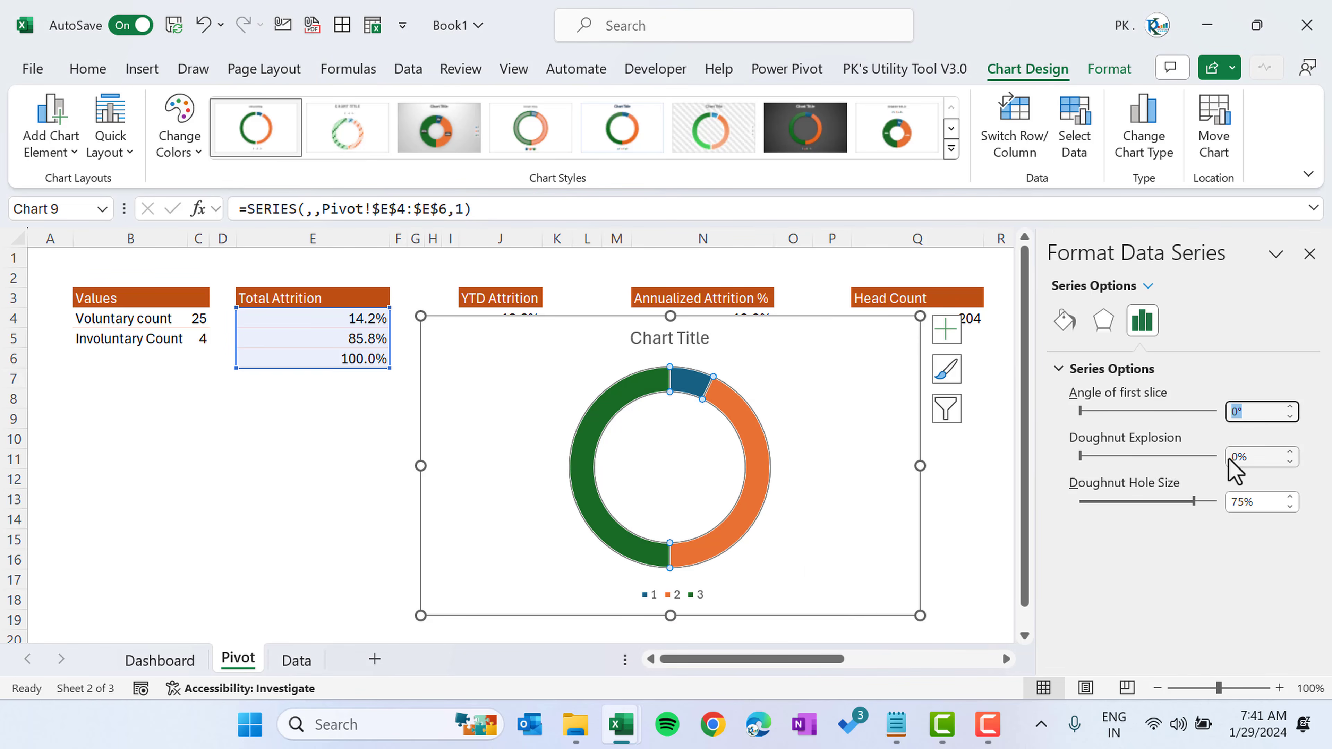
type("270")
key("Return")
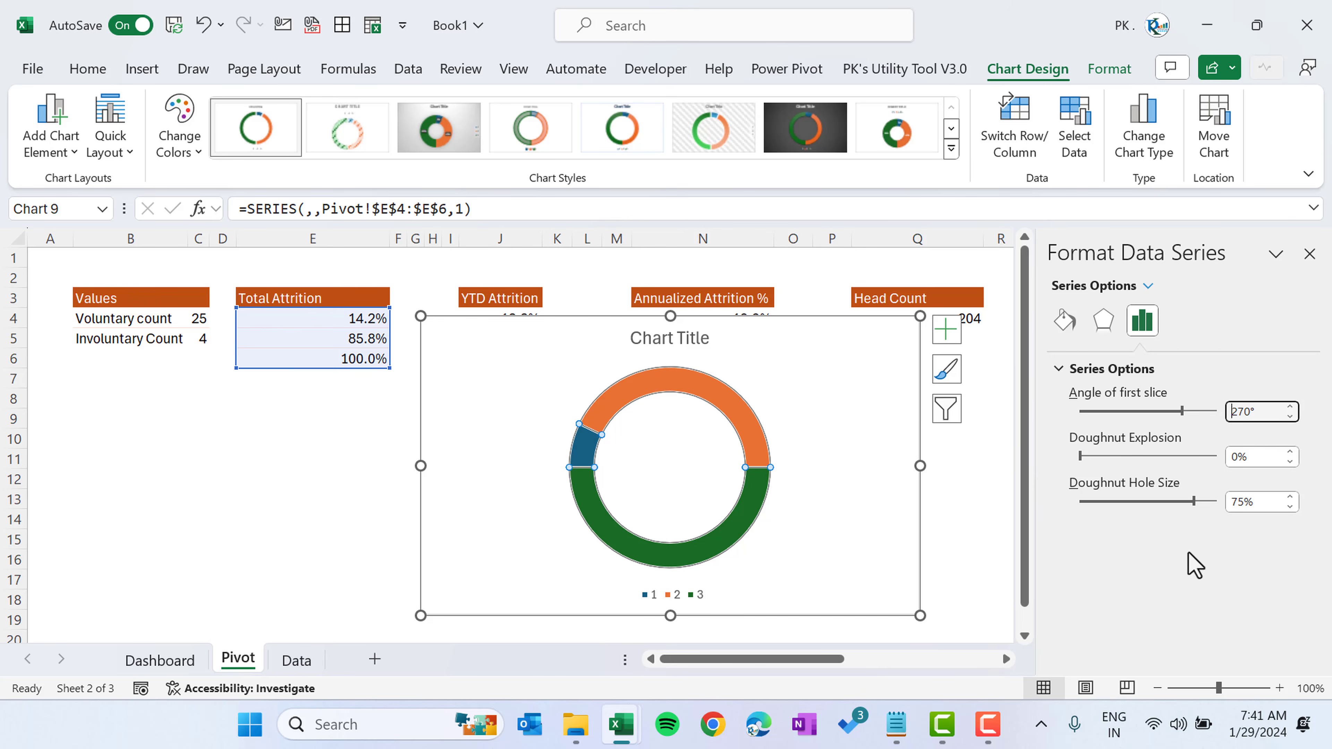
left_click(1261, 503)
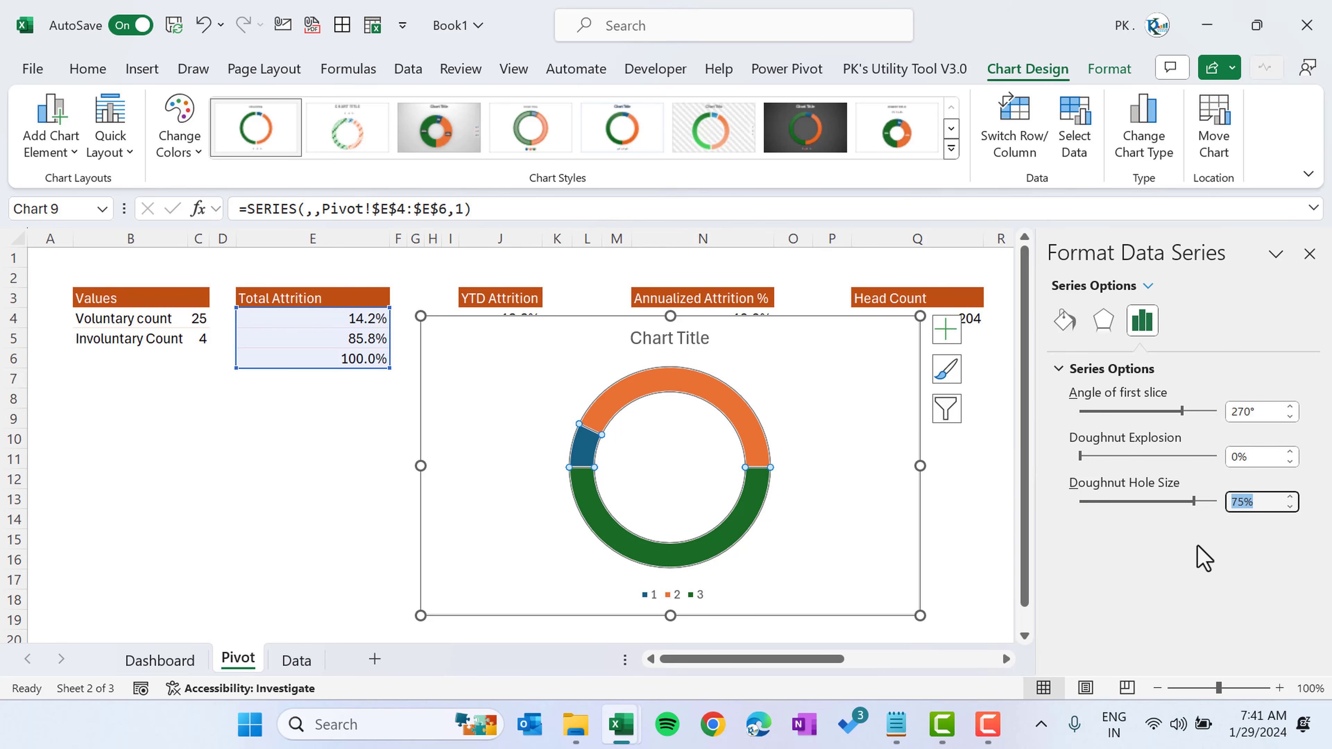
key("Return")
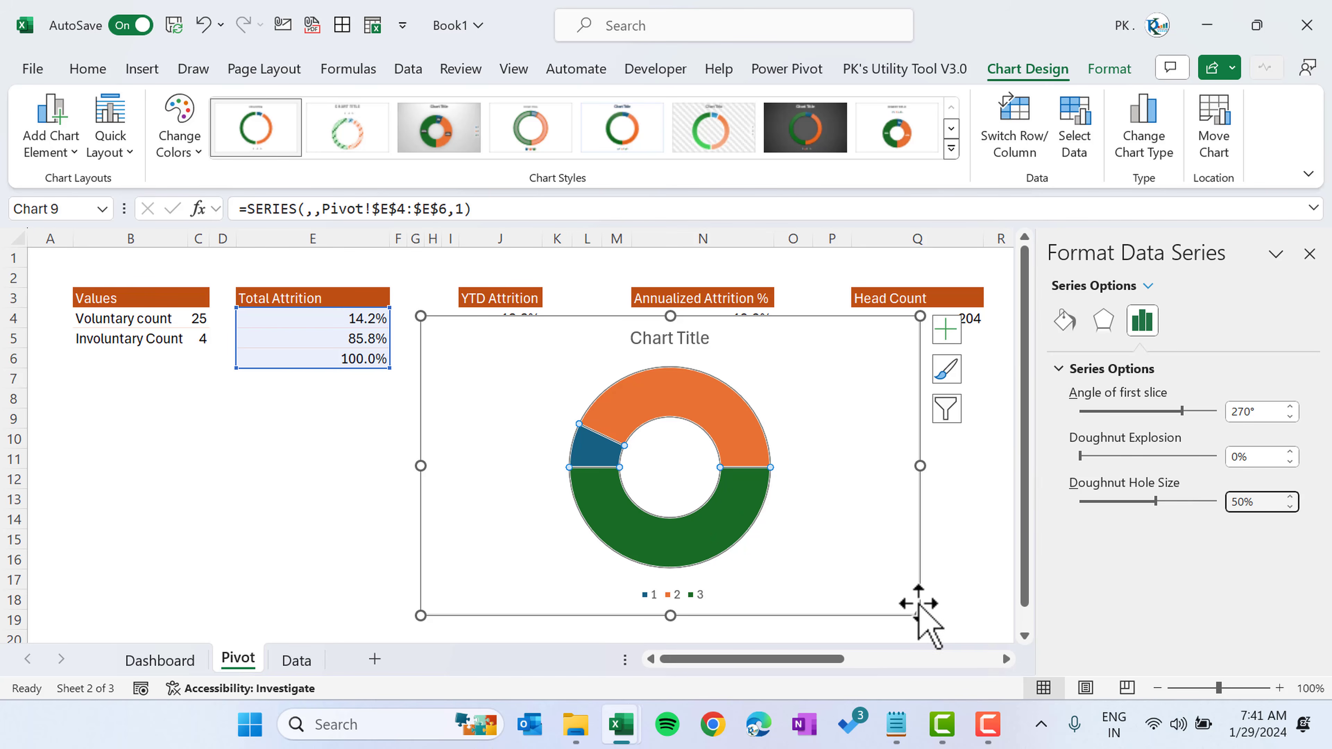
- Shrink the doughnut chart to about 6.62 cm high by 5.55 cm wide and remove its legend
left_click_drag(916, 612, 639, 577)
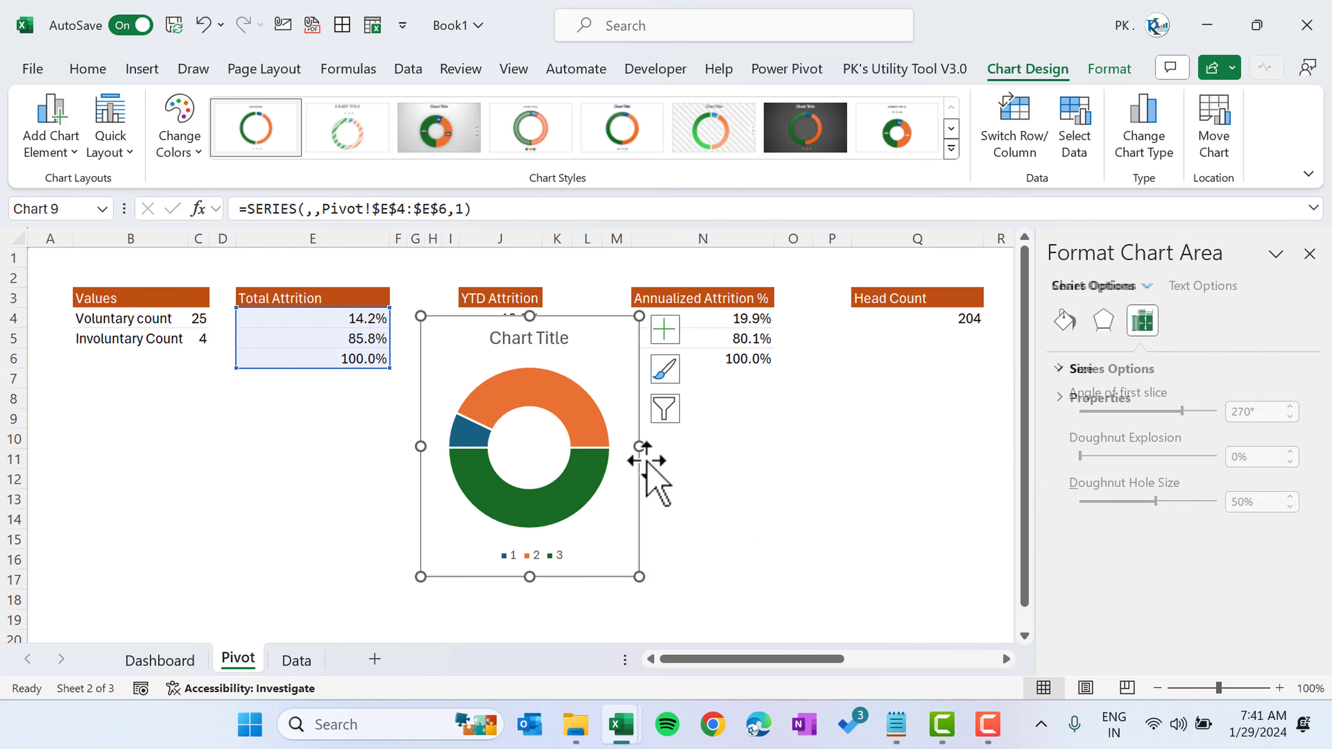
left_click(661, 338)
left_click(709, 405)
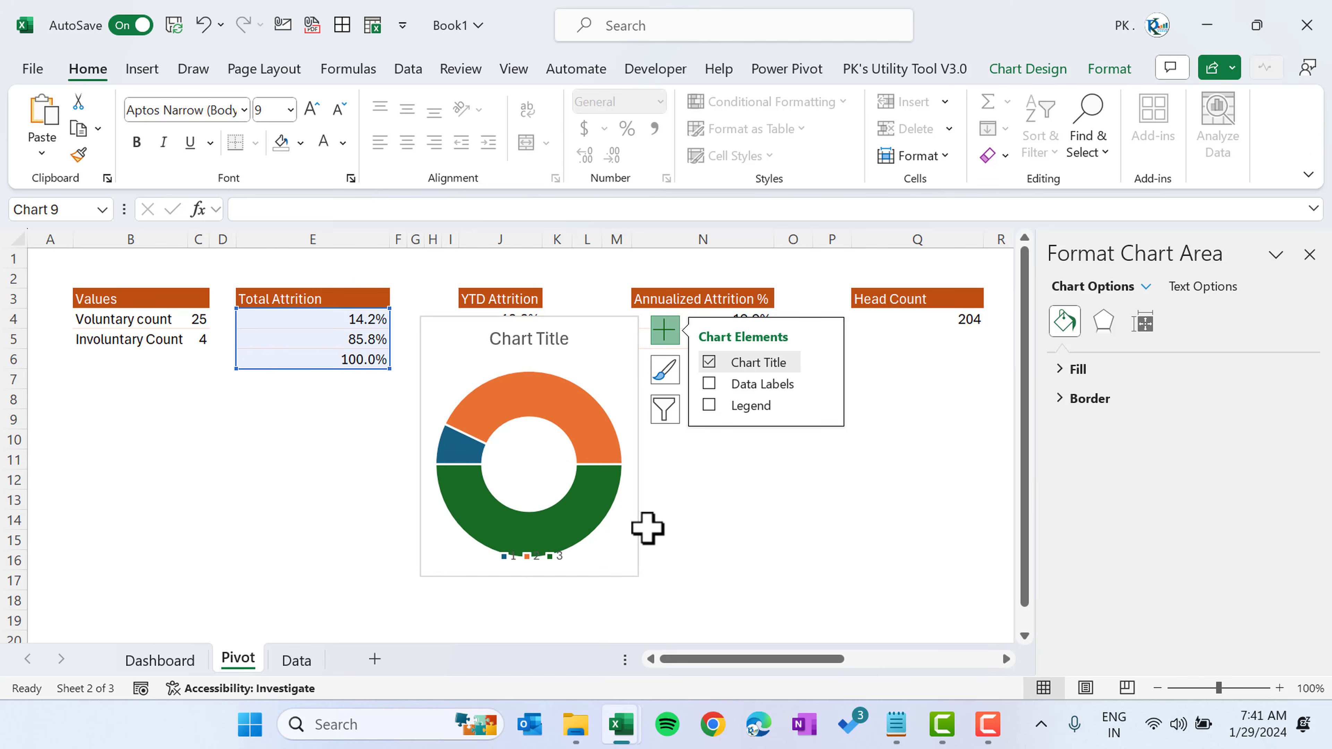
- Remove the outline from the doughnut series' slices
left_click(598, 509)
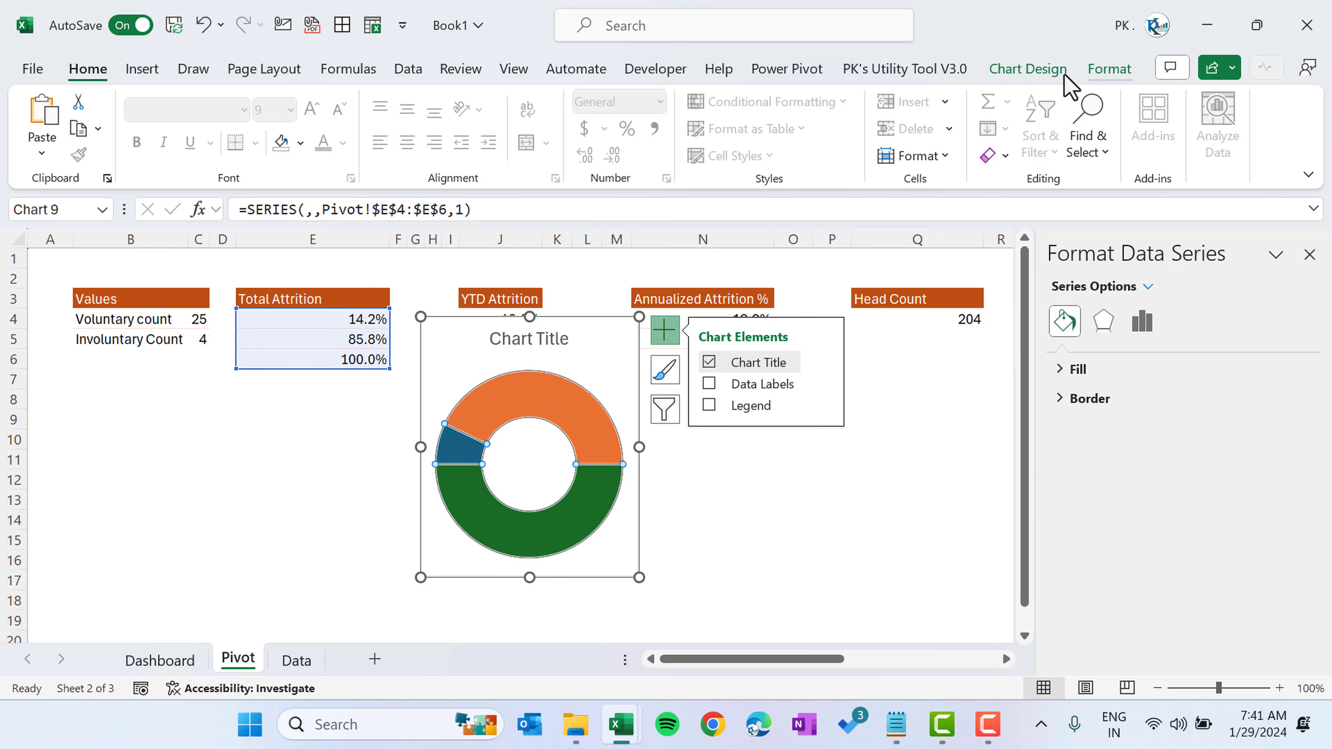
left_click(1108, 68)
left_click(590, 136)
left_click(604, 390)
left_click(656, 498)
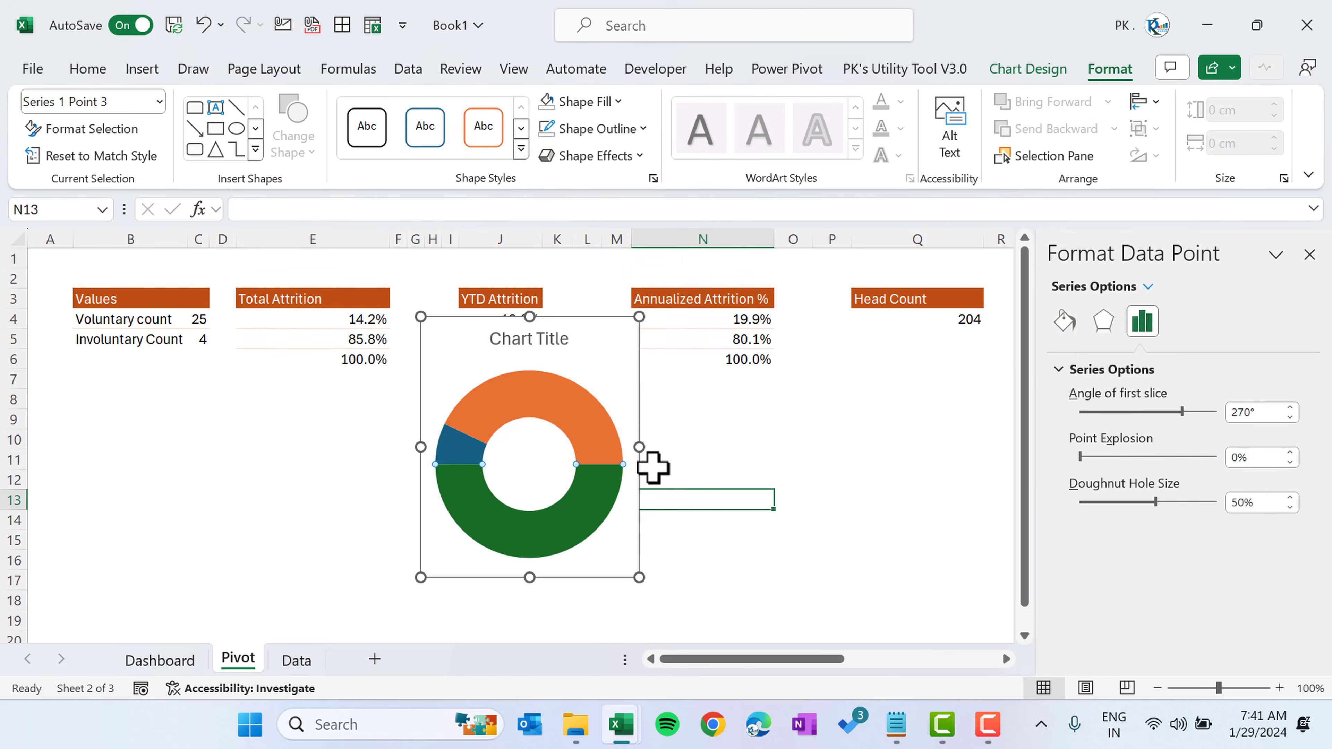
- Cut the doughnut chart from the Pivot sheet, paste it on the Dashboard sheet and place it beside the Head Count card
left_click(634, 367)
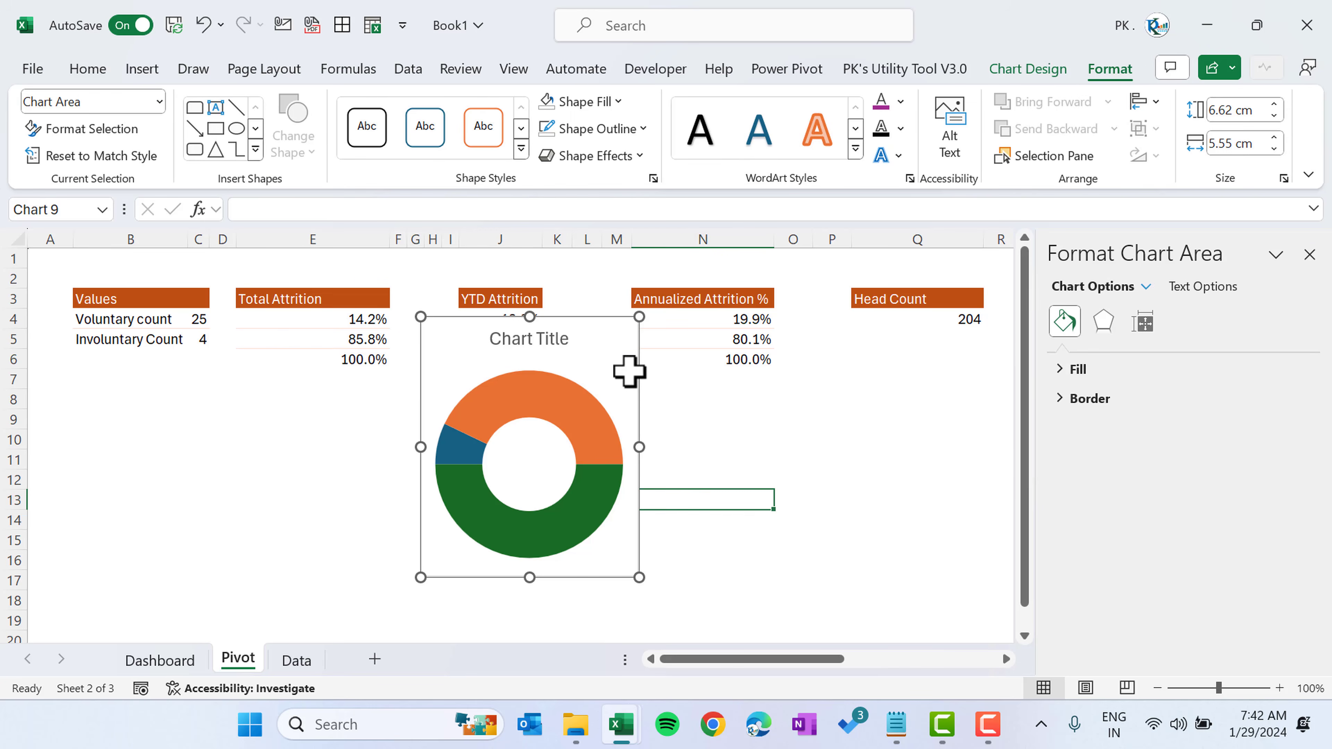
key("Delete")
left_click(159, 660)
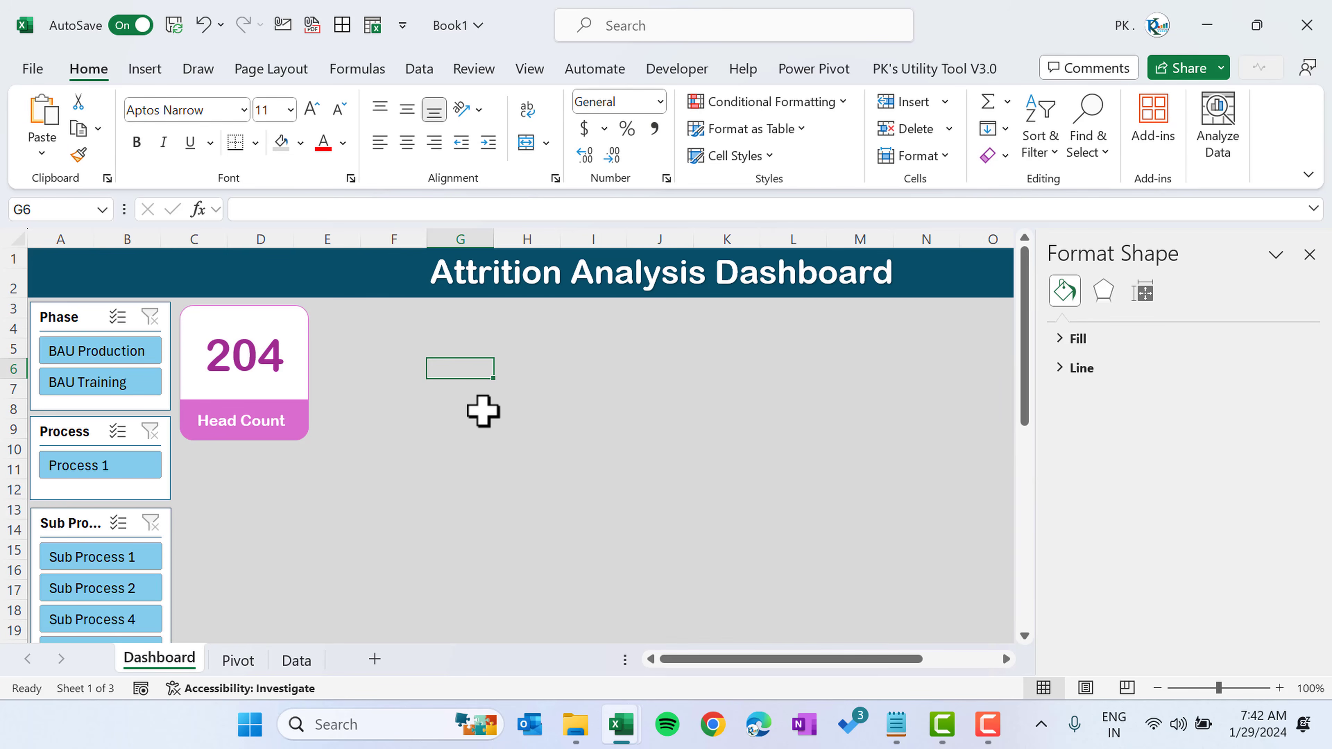
key("ctrl+v")
left_click_drag(636, 417, 546, 366)
- Copy the heading text "Total Attrition" from cell E3 of the Pivot sheet and paste it as the doughnut chart's title
left_click(454, 331)
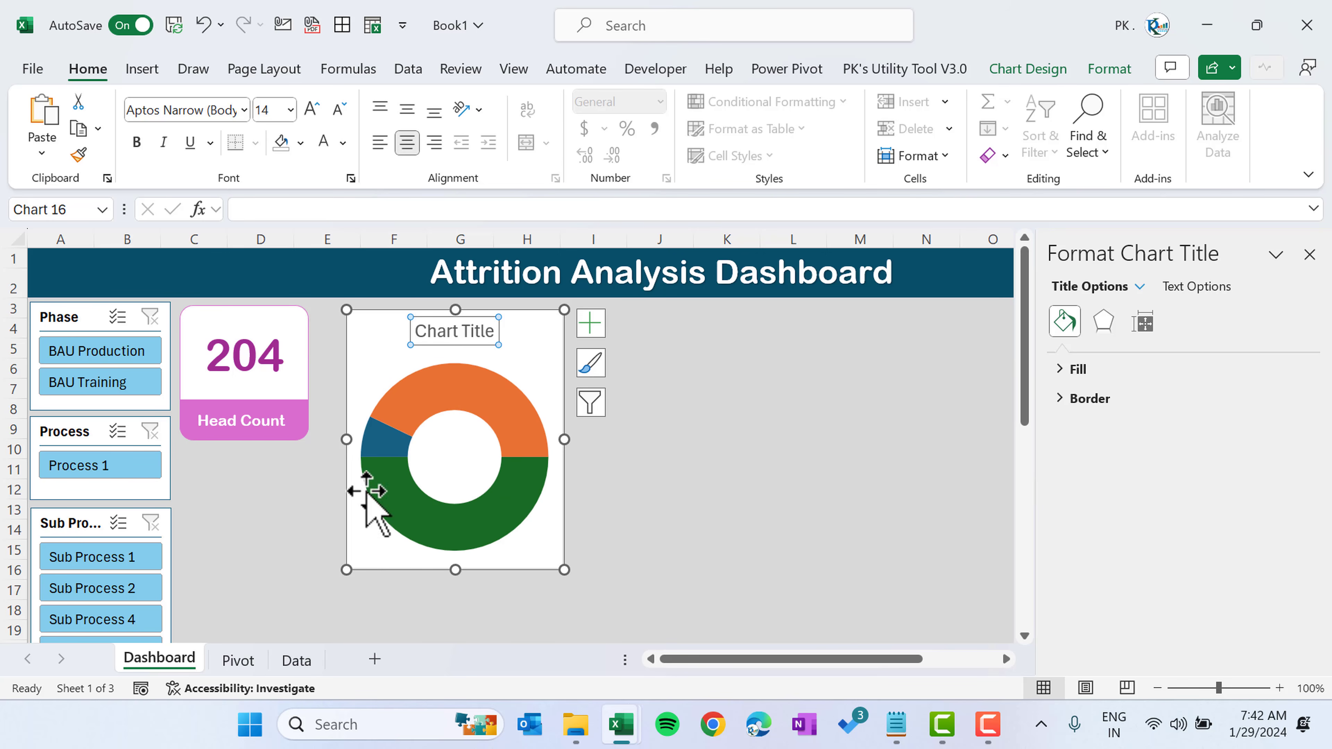
left_click(238, 660)
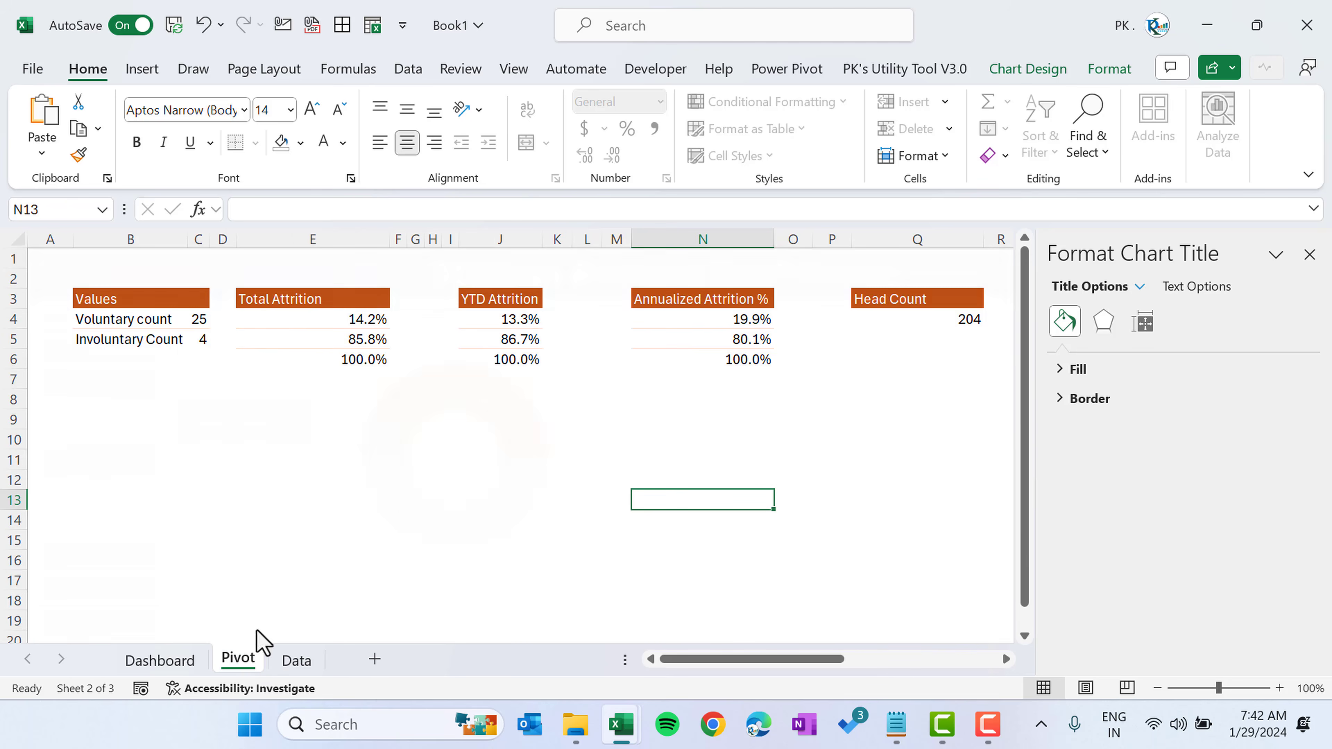
left_click(331, 300)
left_click_drag(329, 212, 129, 151)
key("ctrl+c")
key("Escape")
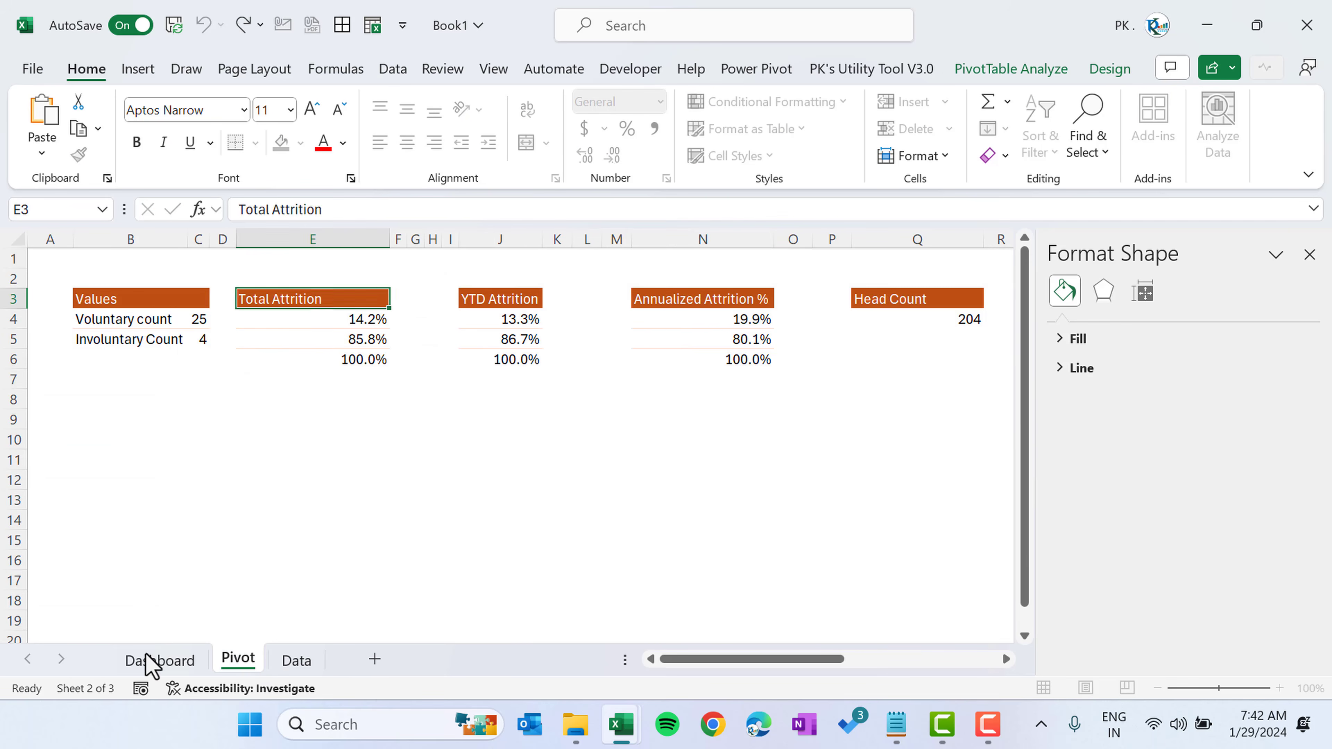
left_click(149, 662)
left_click(417, 336)
left_click_drag(416, 336, 600, 337)
key("ctrl+v")
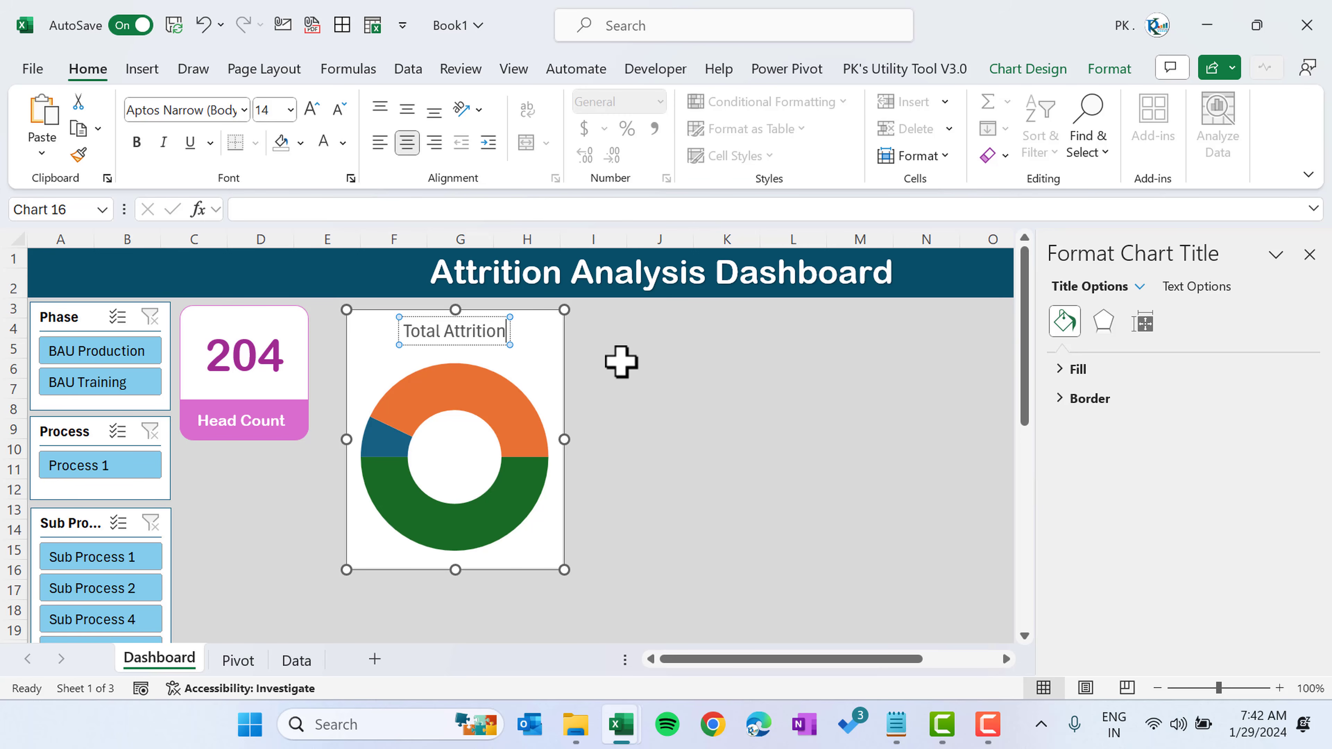
- Format the Total Attrition chart title as 11 pt, bold and black
left_click(454, 344)
left_click(340, 111)
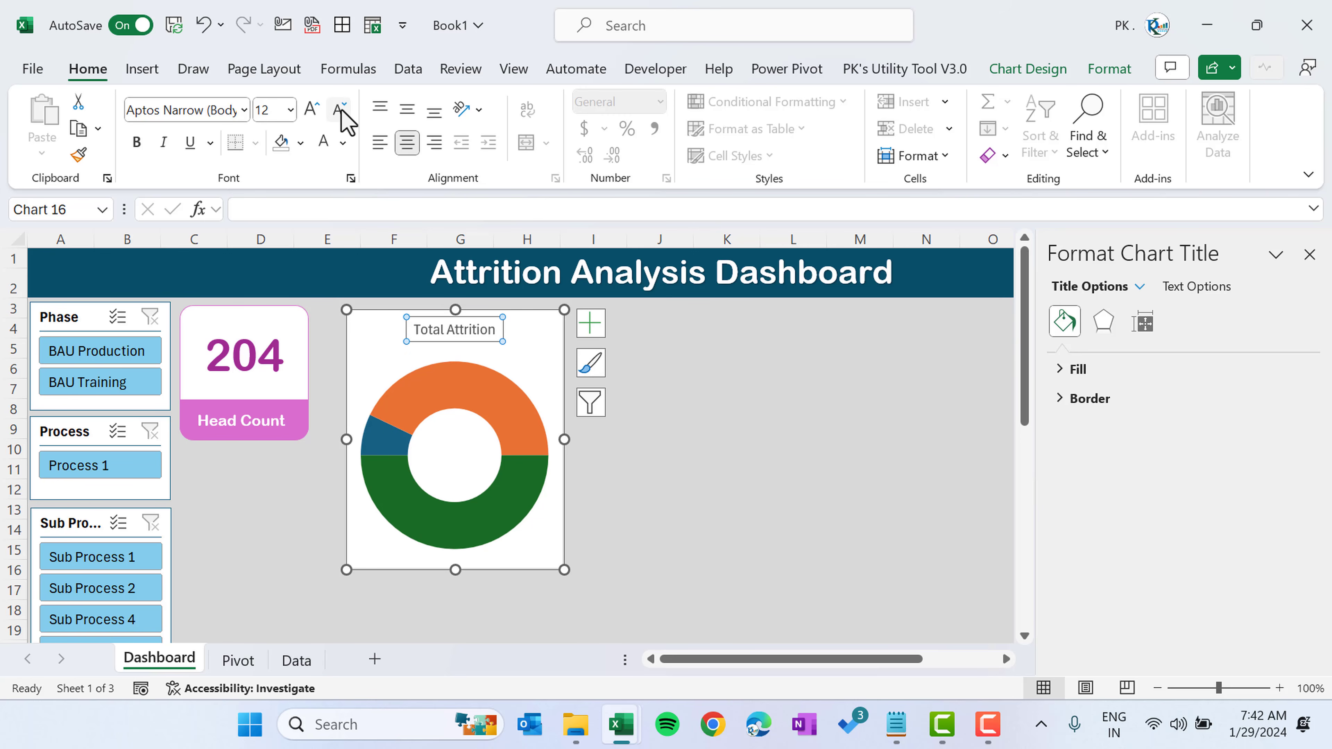
left_click(340, 111)
left_click(137, 144)
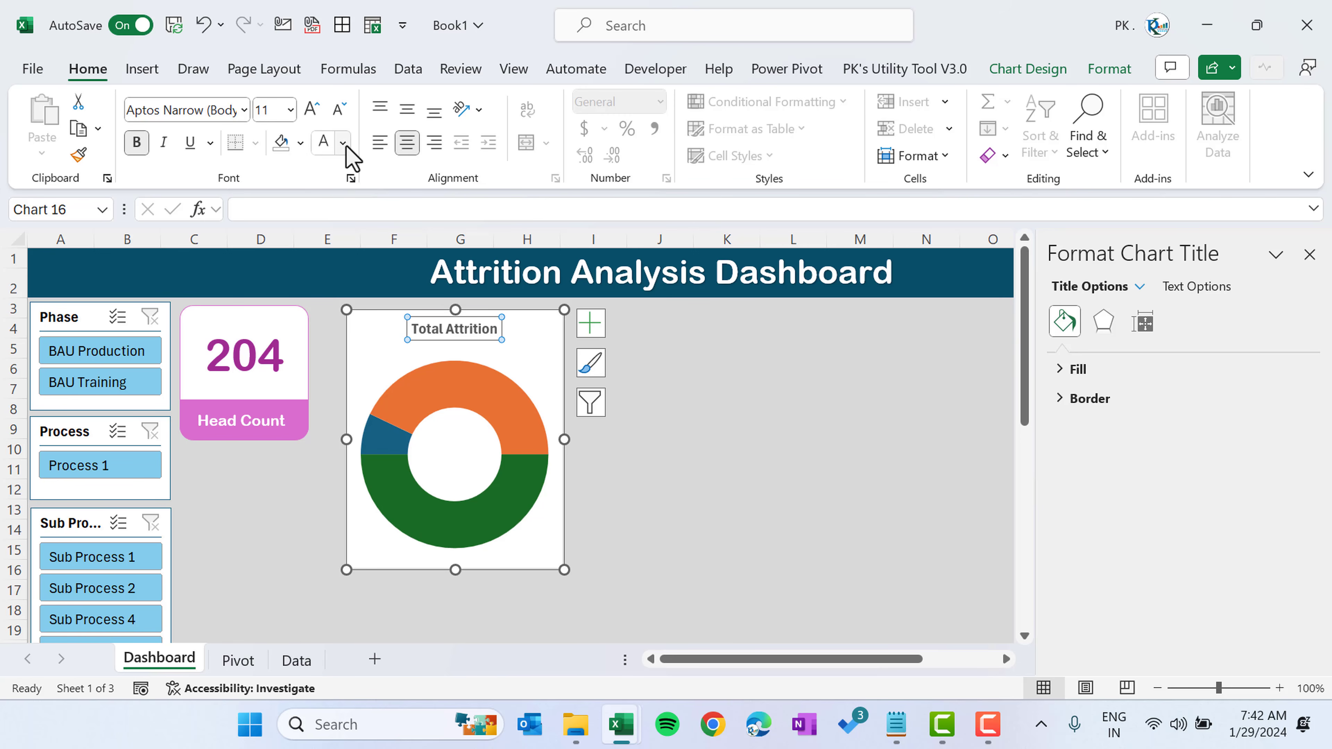
left_click(343, 143)
left_click(340, 227)
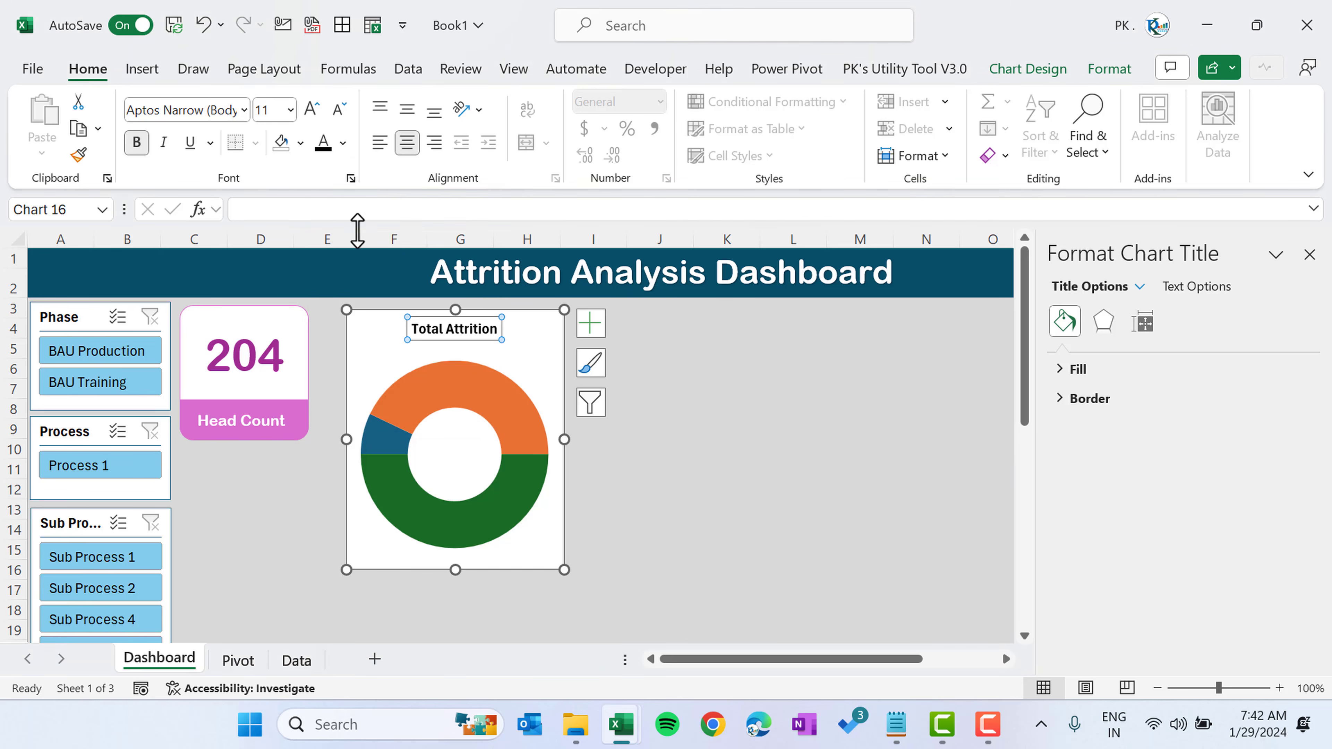
left_click(792, 408)
- Remove the fill from the green lower-half slice of the Total Attrition doughnut chart
left_click(514, 498)
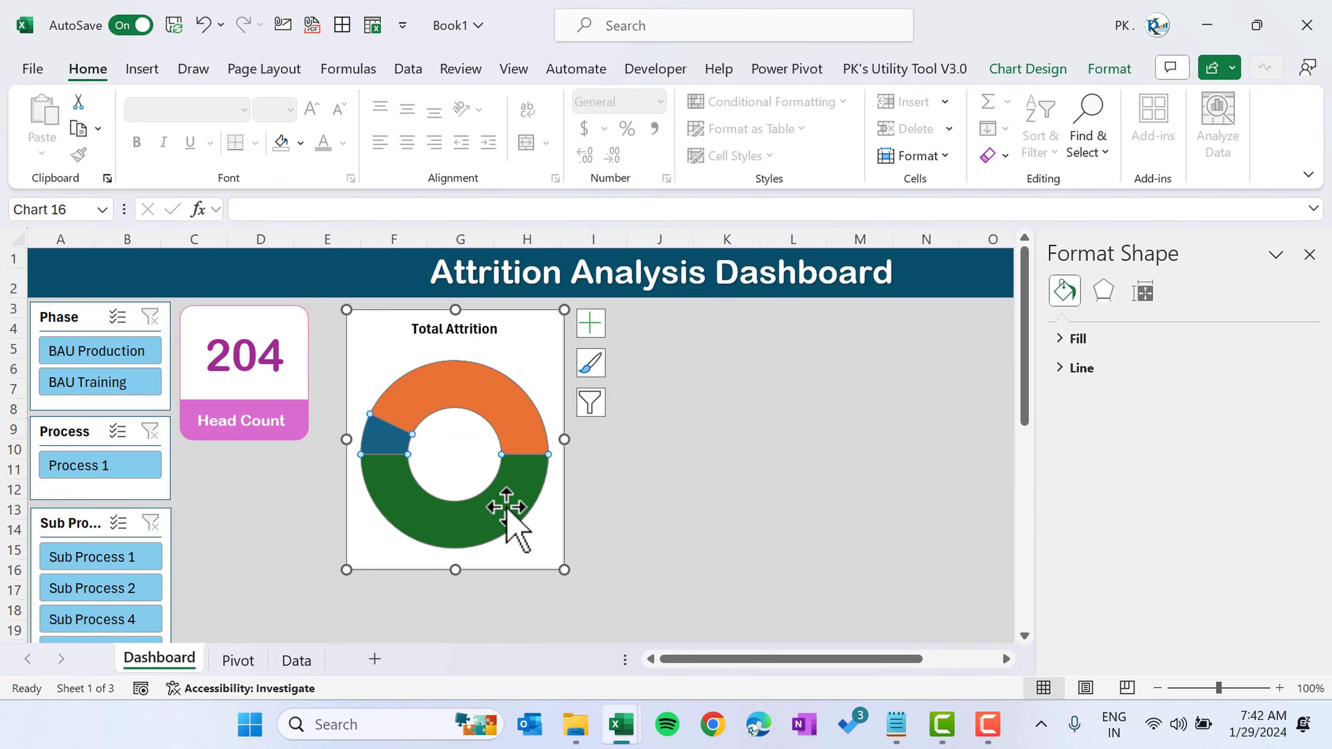
left_click(500, 501)
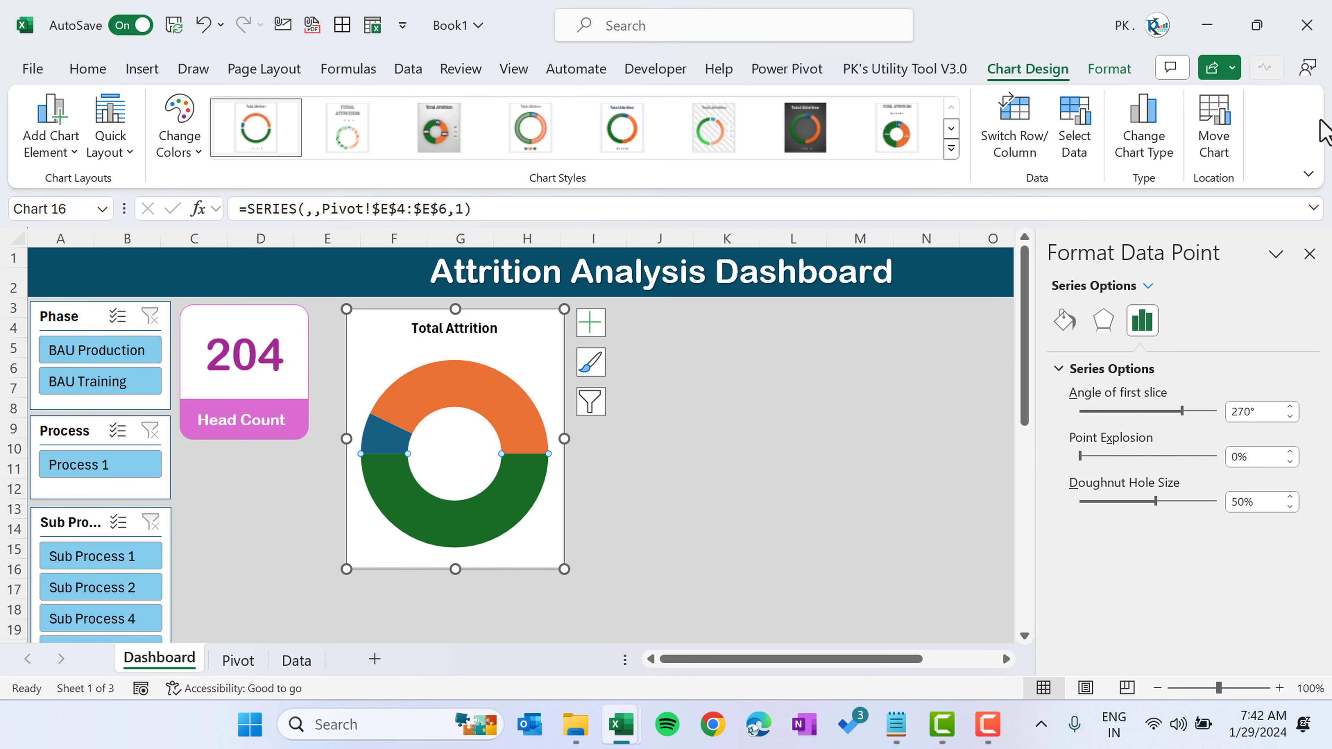
left_click(1109, 71)
left_click(592, 102)
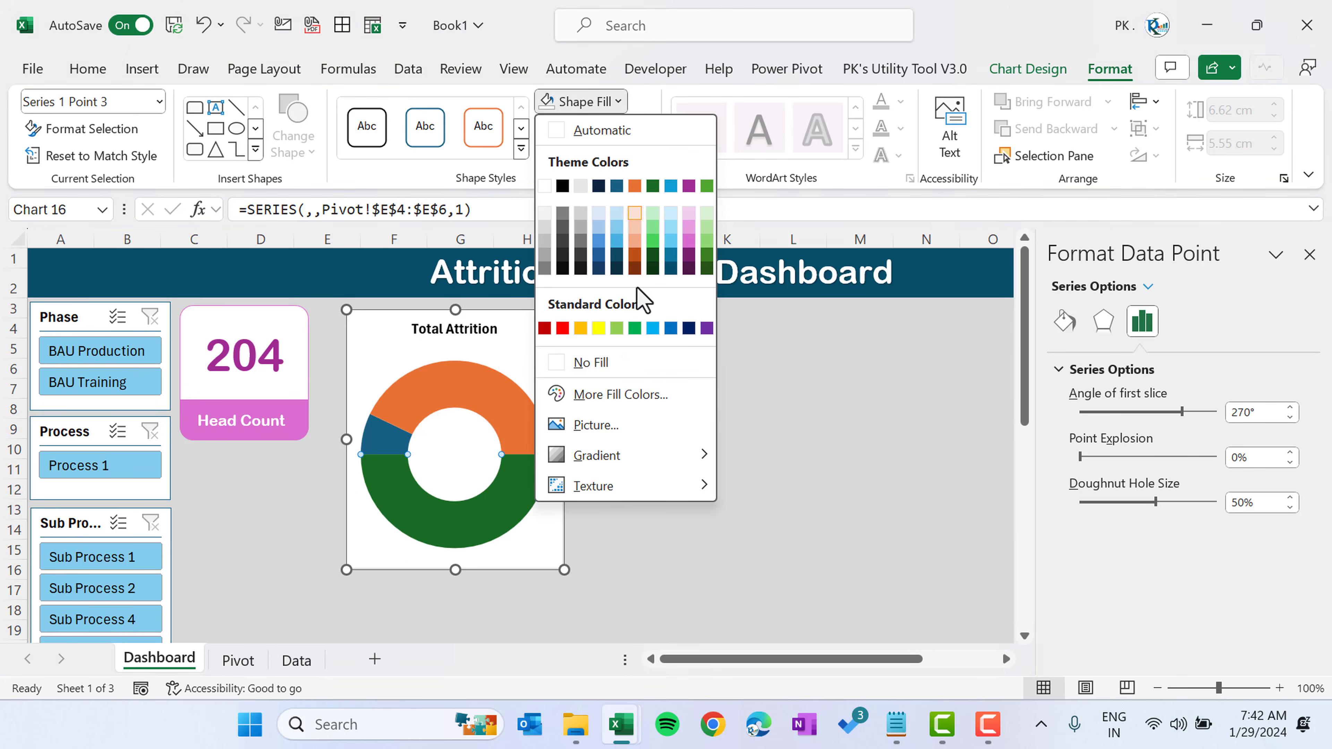
left_click(591, 363)
left_click(734, 408)
- Recolour the small attrition slice in bright theme blue and the orange slice in the lightest tint of that blue
left_click(391, 443)
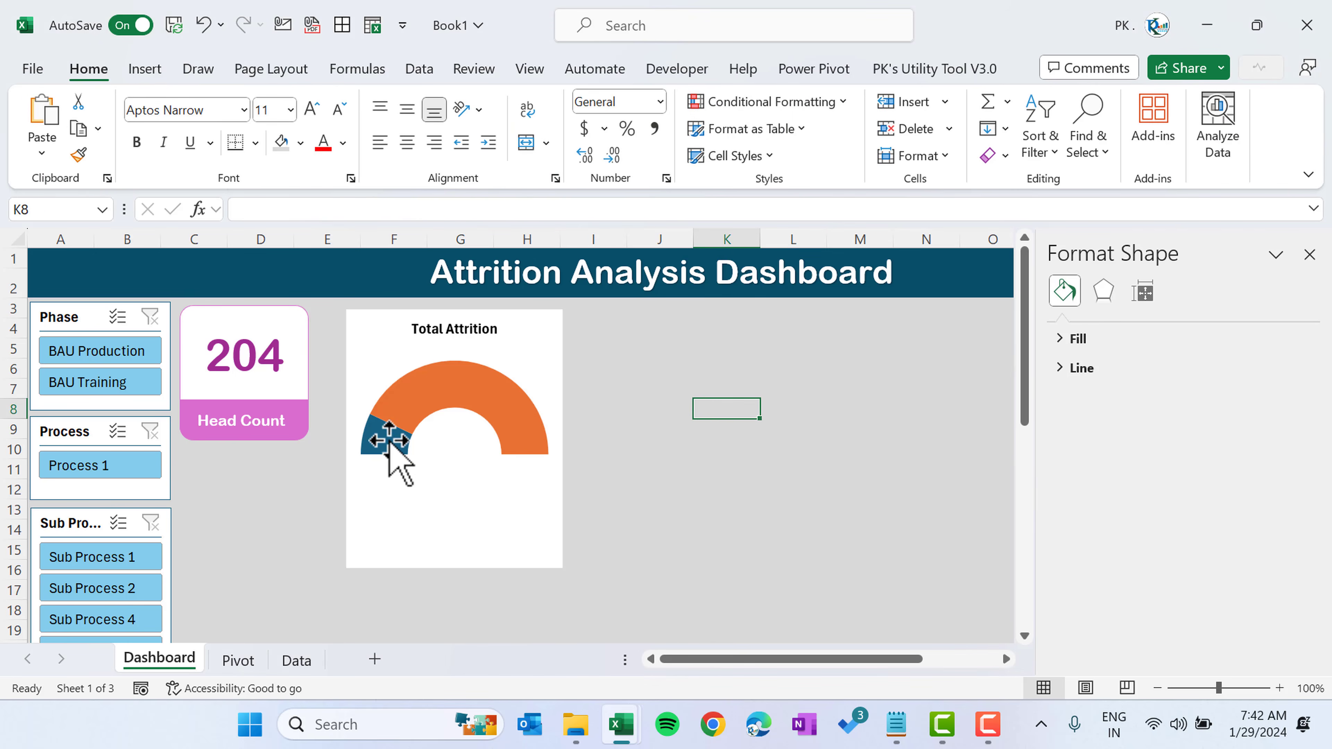
left_click(385, 441)
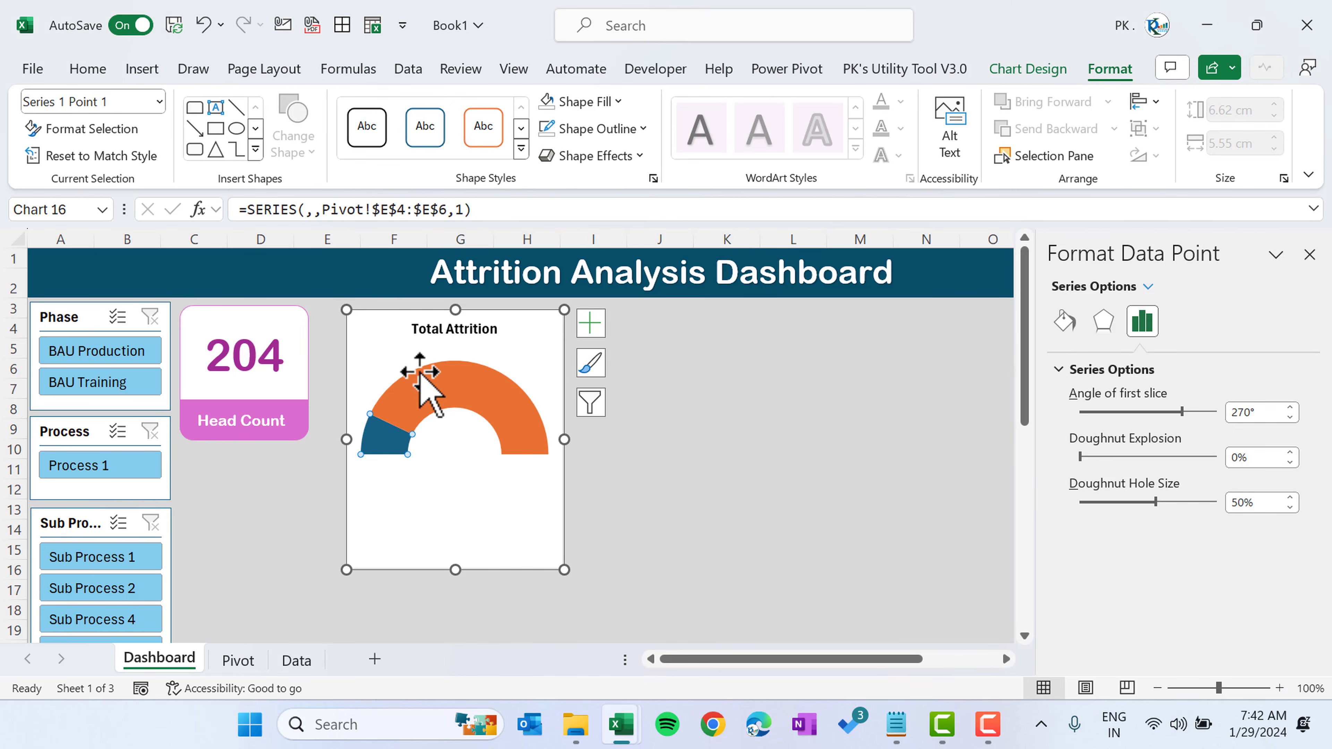
left_click(609, 105)
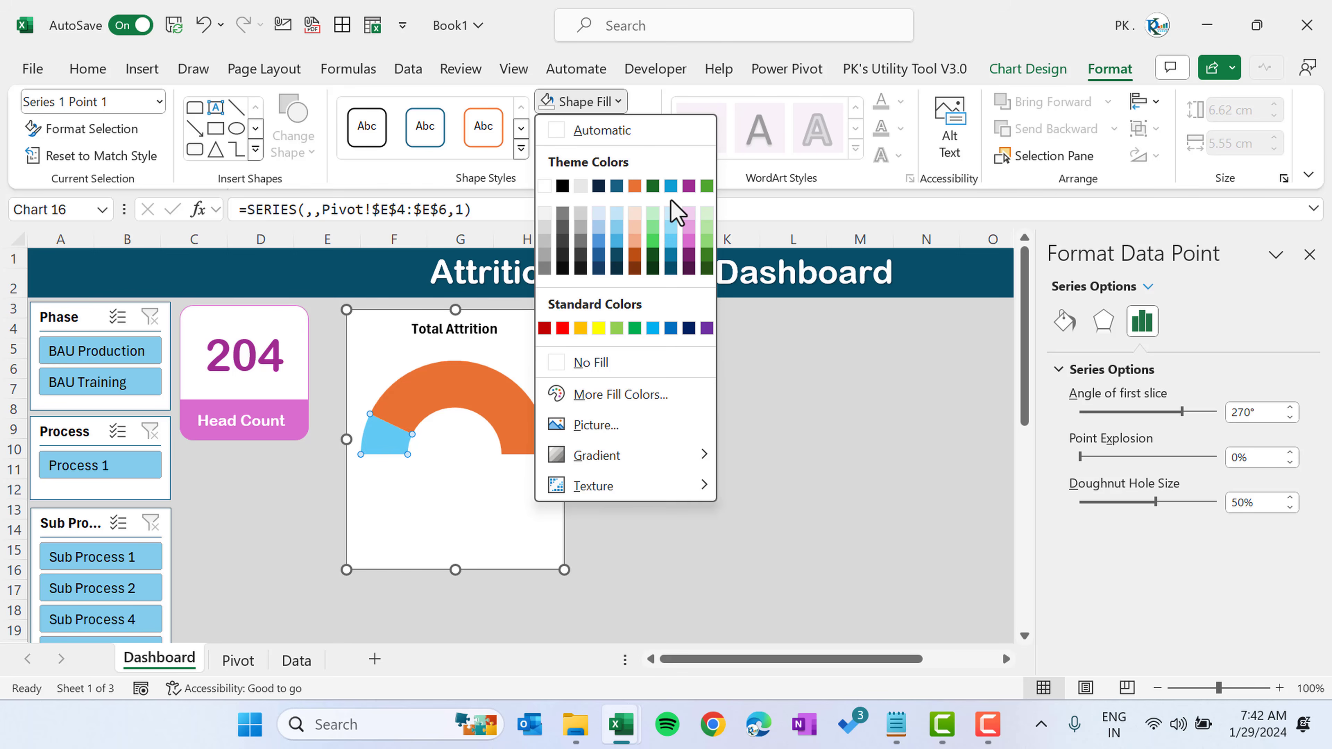
left_click(671, 185)
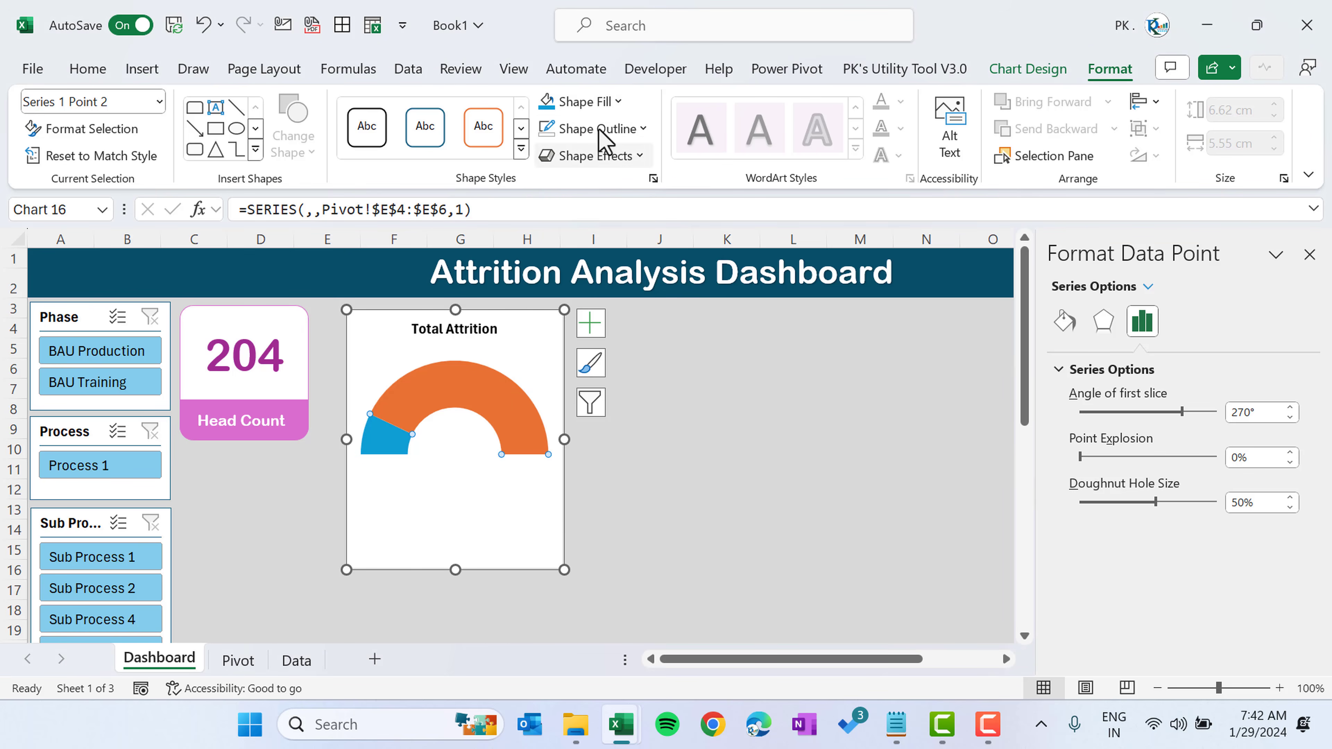
left_click(611, 103)
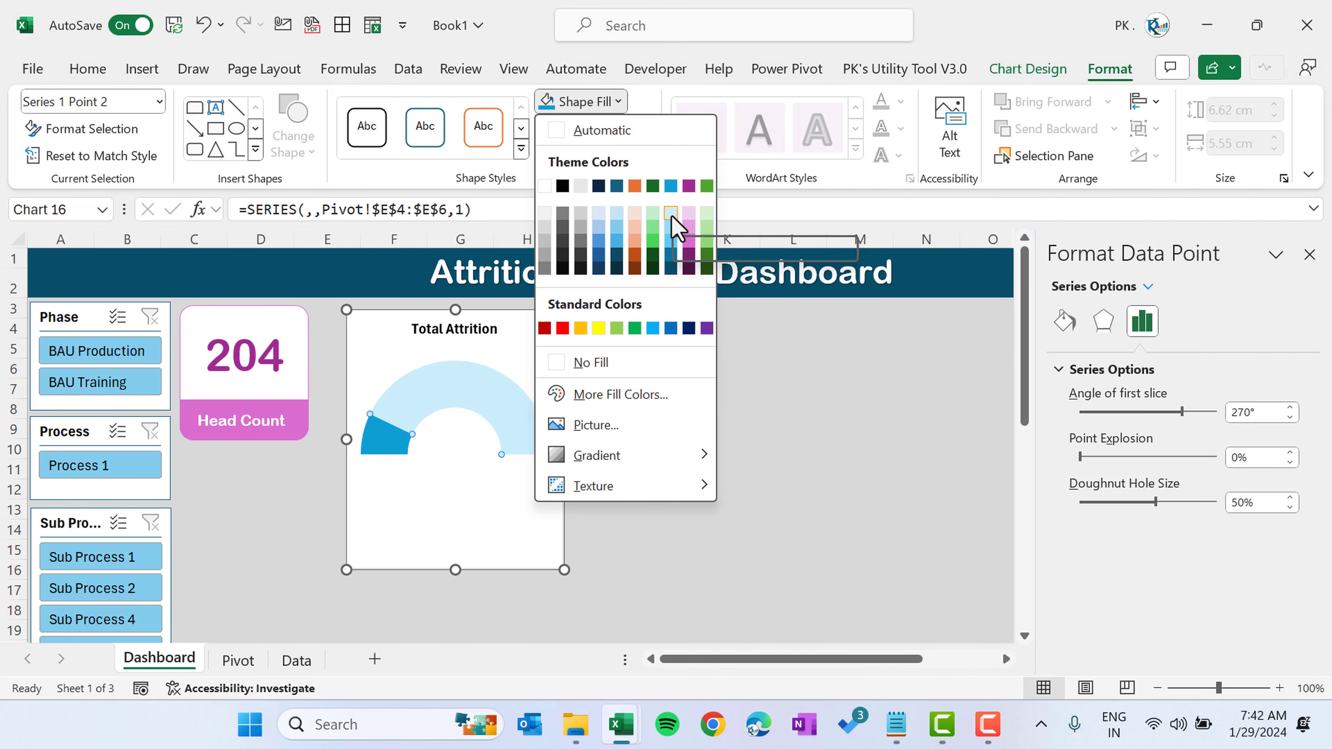
left_click(671, 213)
left_click(676, 485)
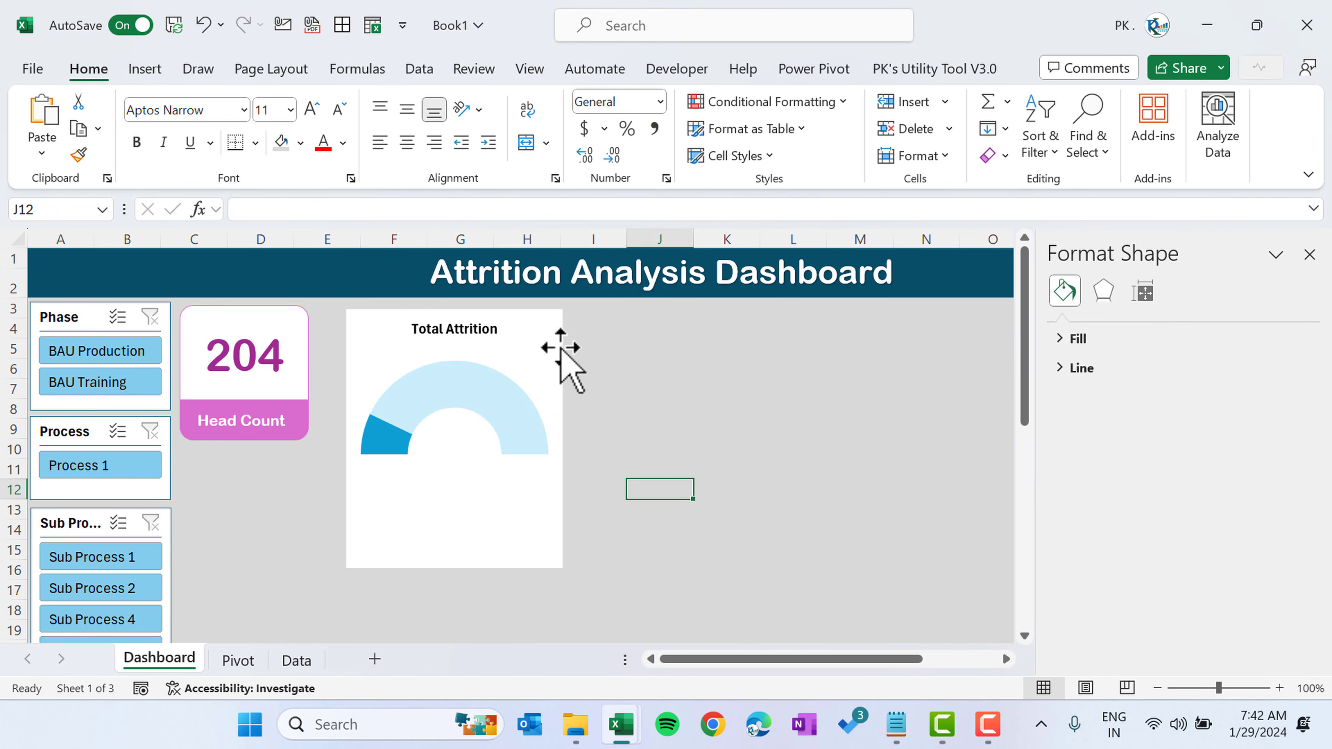
- Move the Total Attrition chart closer to the Head Count card and widen it to about 5.98 cm
left_click_drag(560, 347, 535, 348)
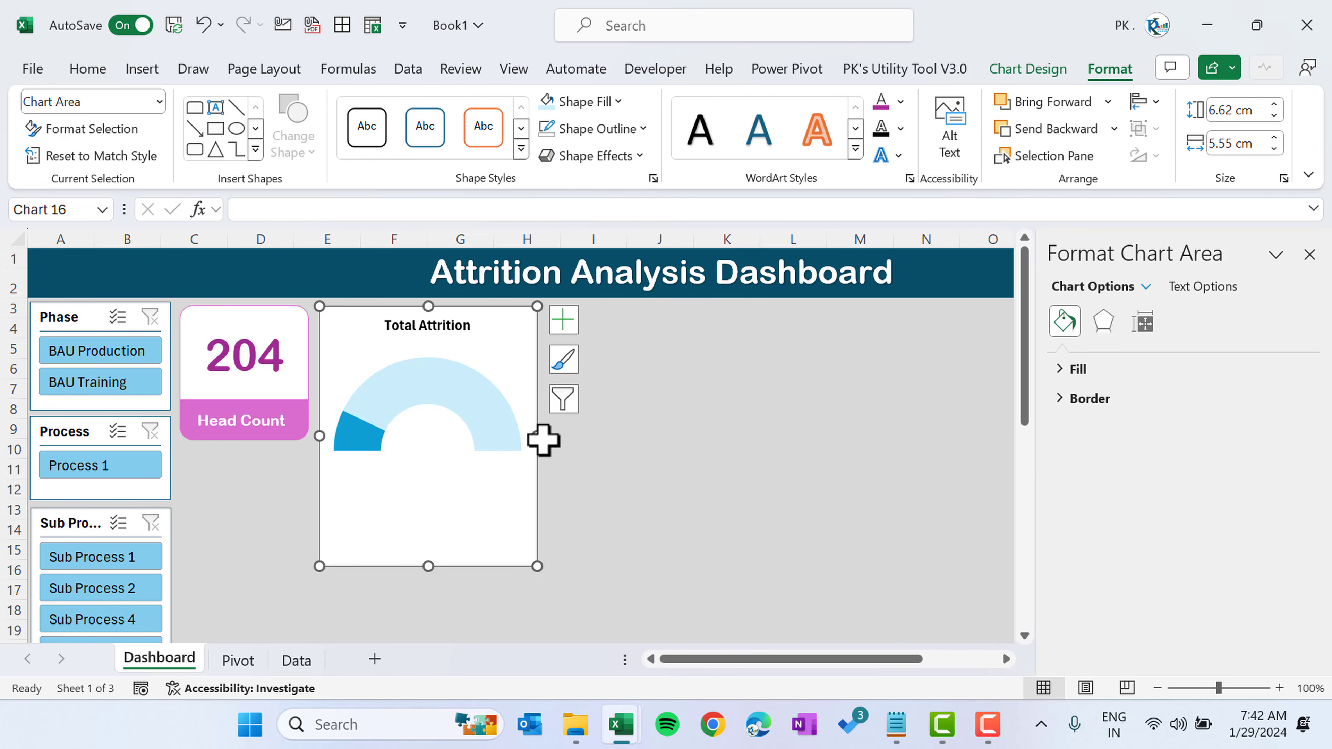
left_click_drag(543, 439, 555, 437)
left_click(672, 411)
left_click(557, 377)
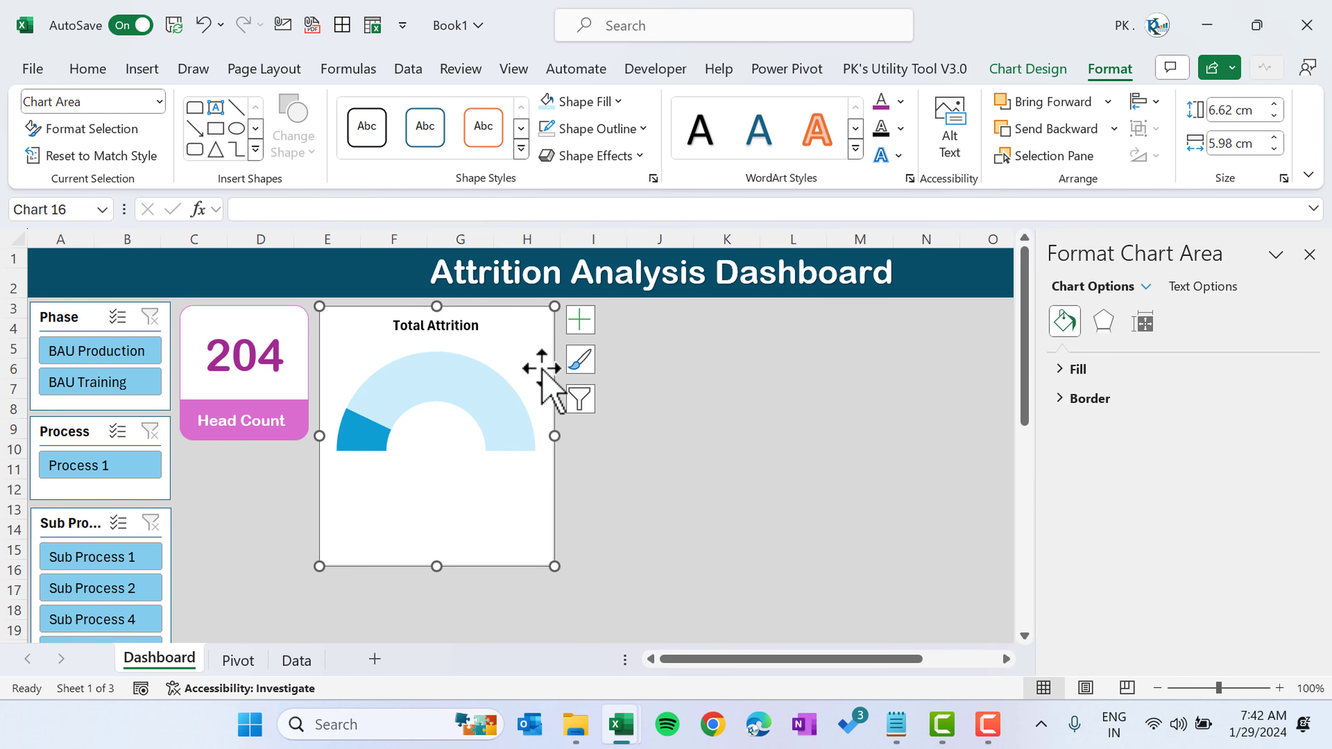
- Copy the number text box from the Head Count card into the Total Attrition chart and centre it inside the half ring
left_click(268, 350)
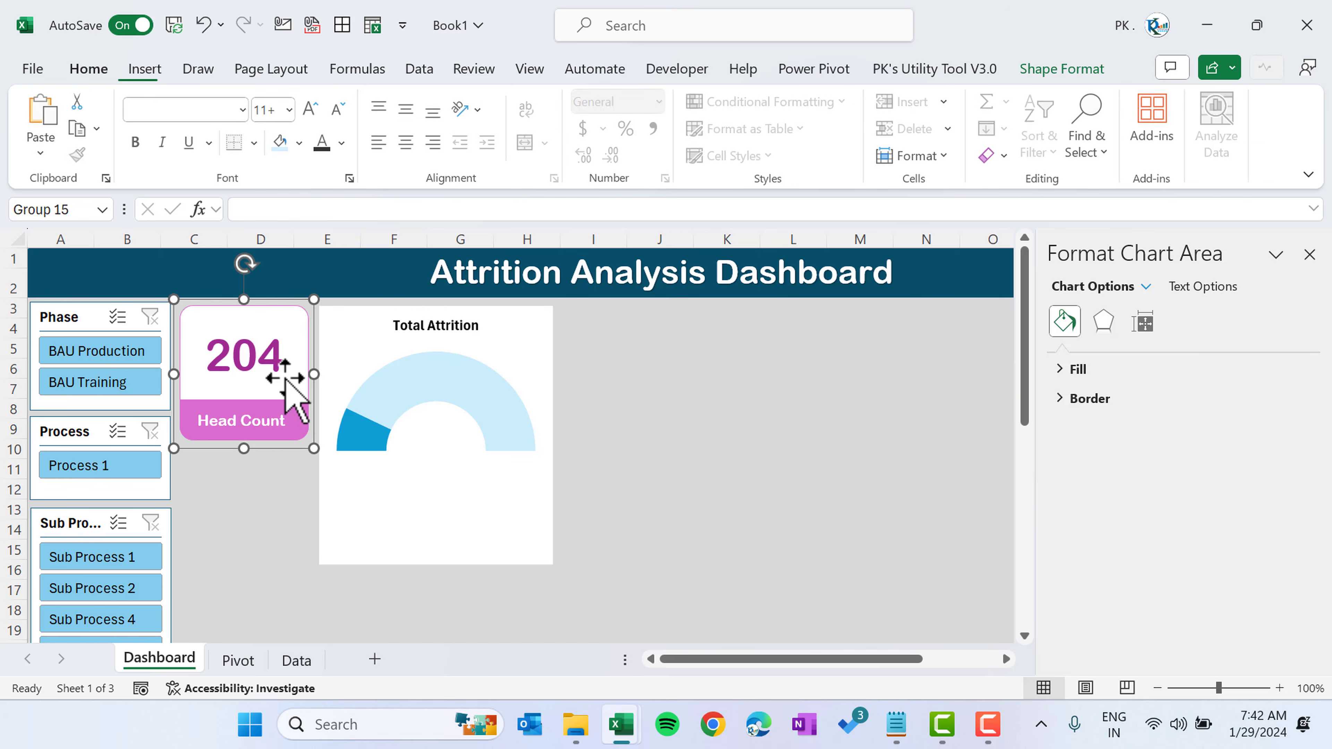
left_click(270, 367)
left_click(520, 313)
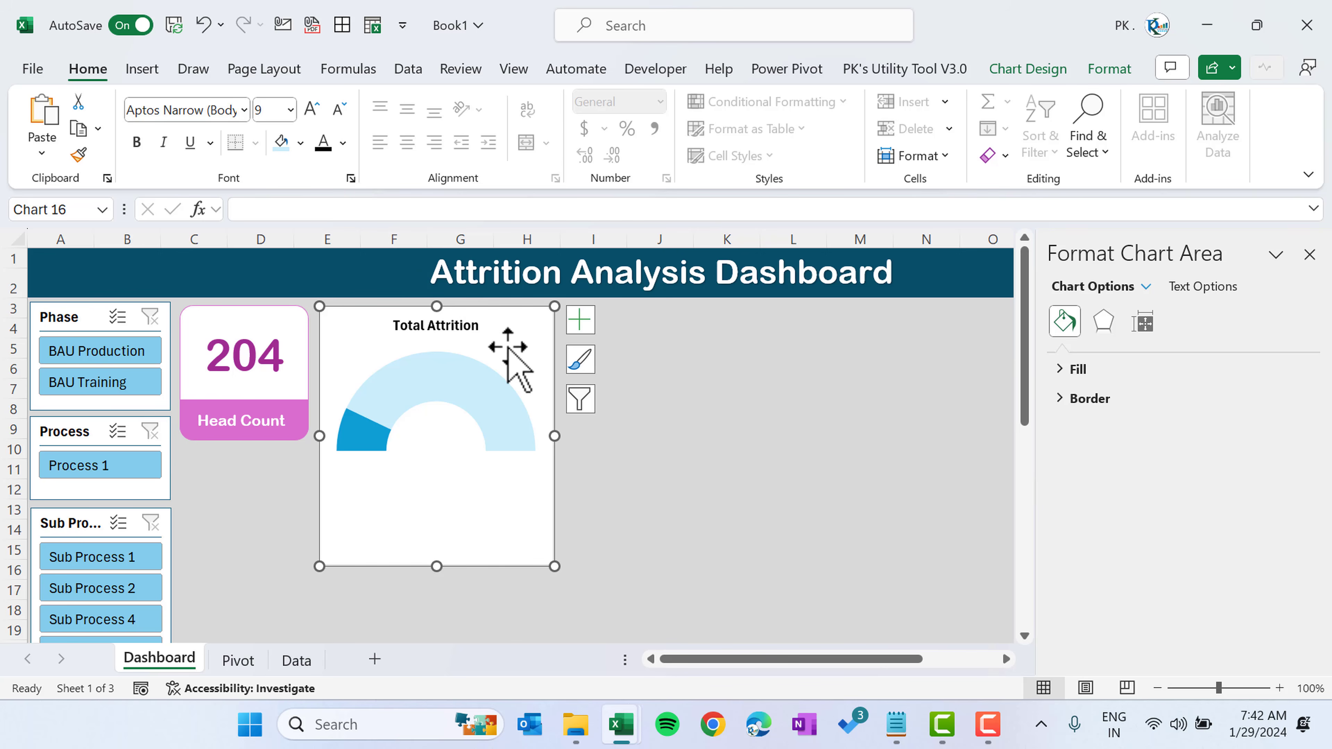
key("ctrl+v")
left_click_drag(415, 348, 460, 464)
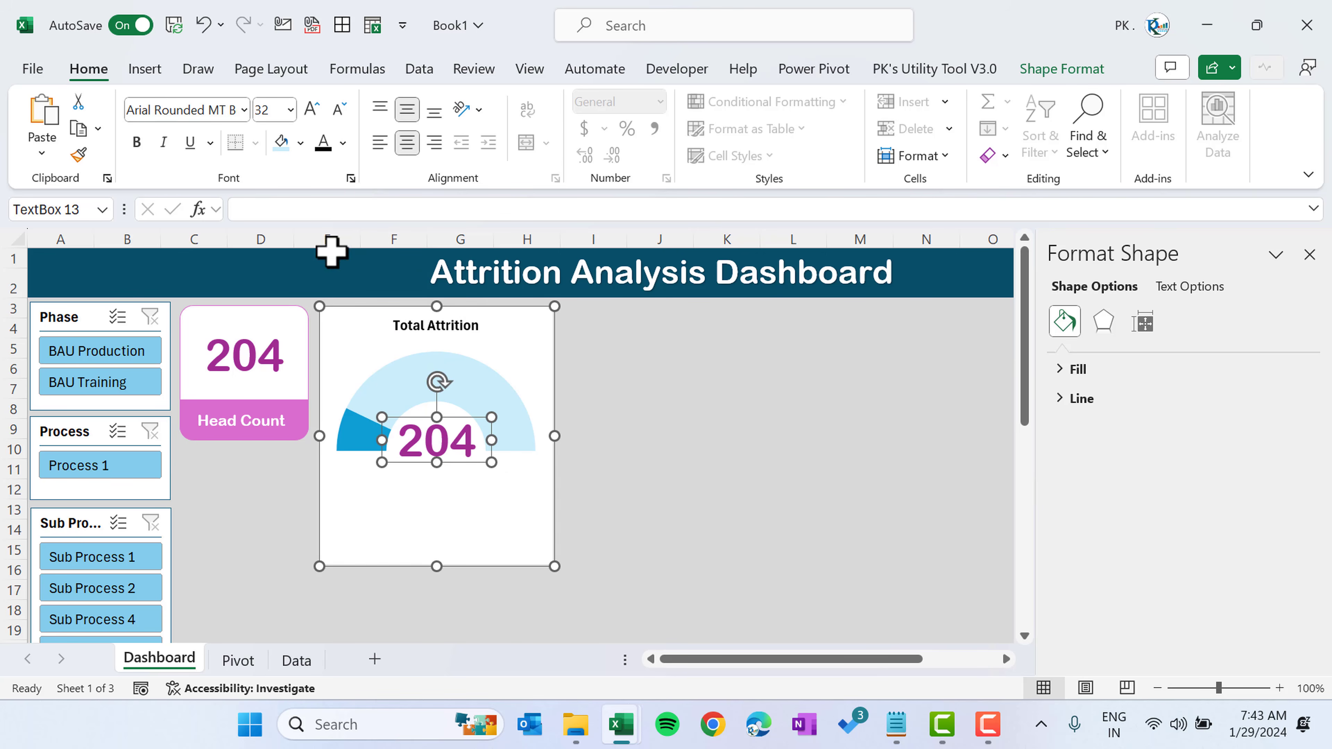
- Link the text box inside the gauge to cell E4 of the Pivot sheet
left_click(323, 210)
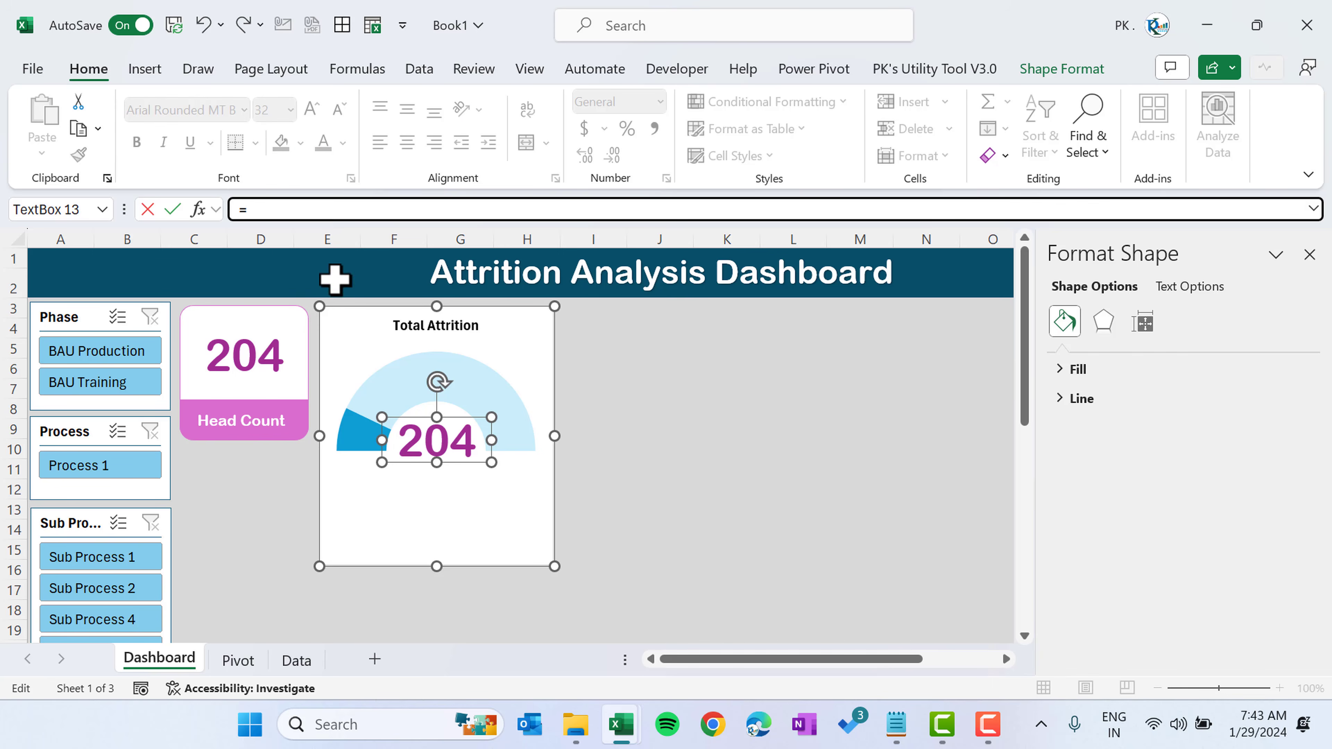
left_click(244, 664)
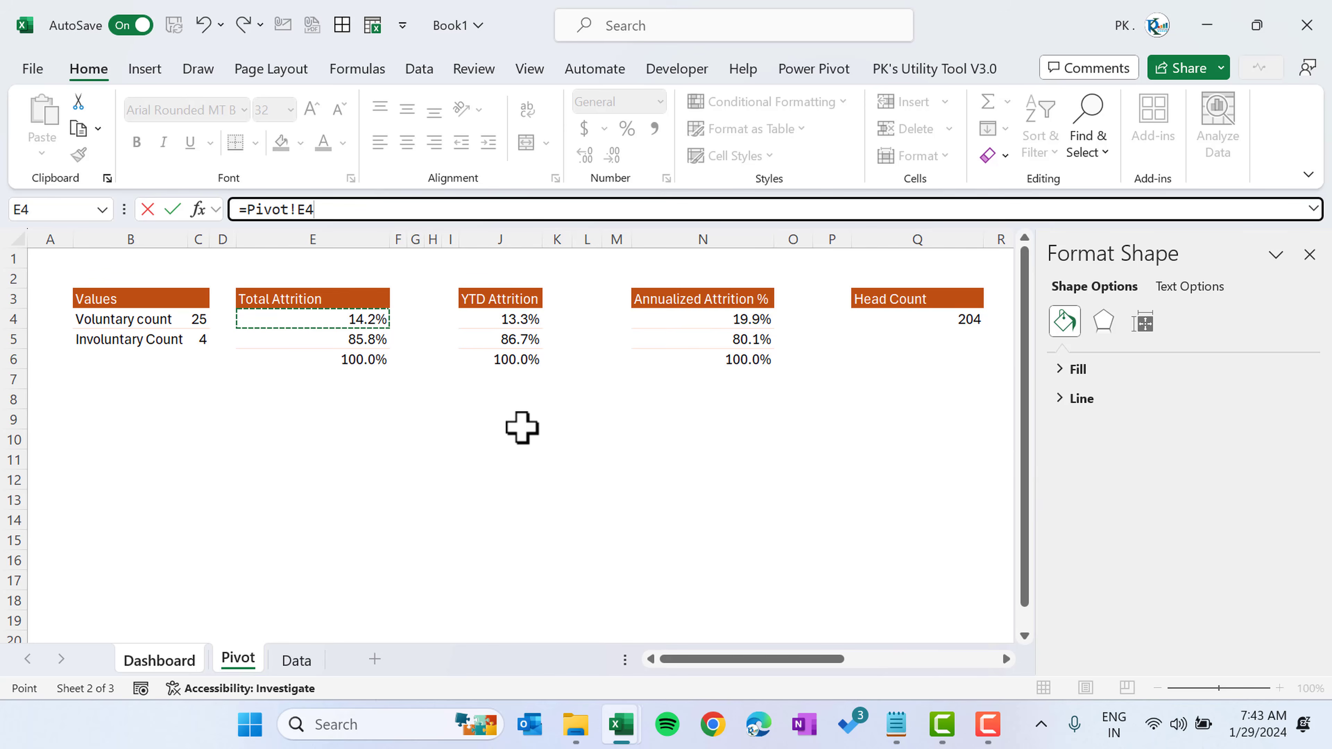
key("Return")
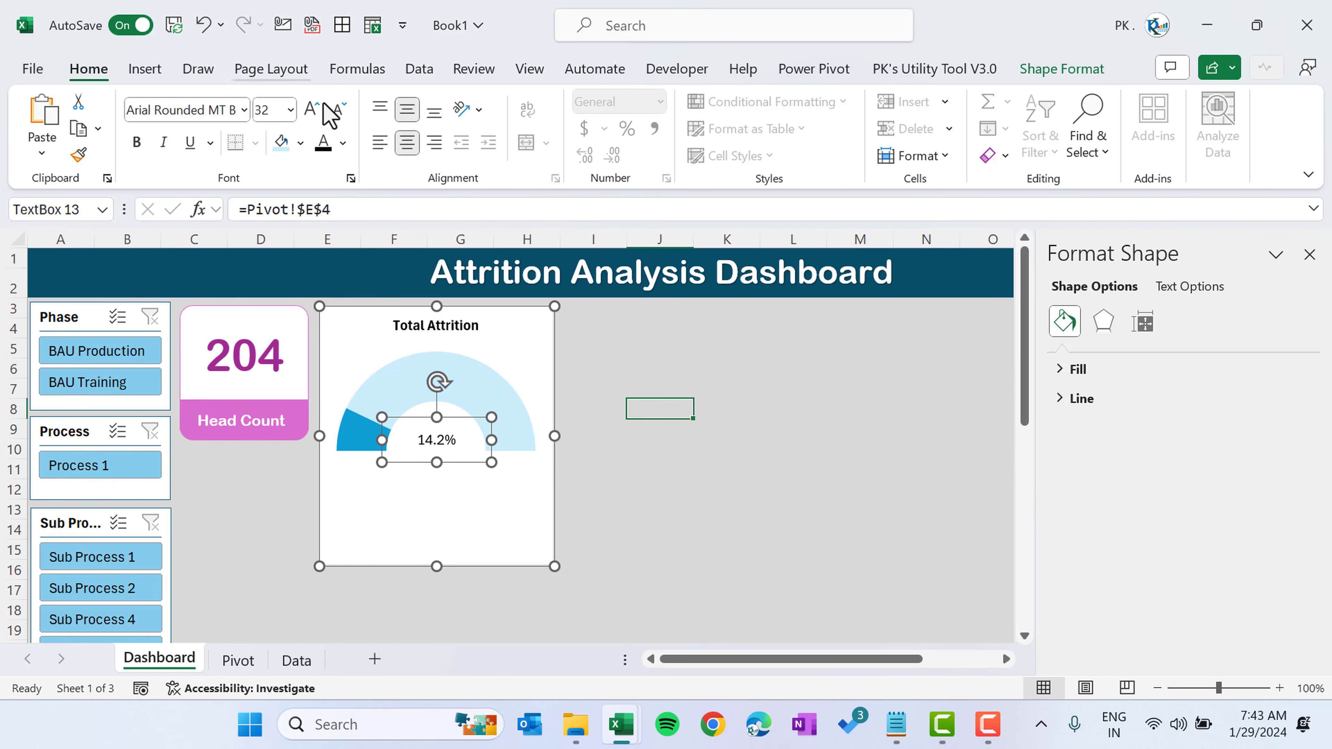
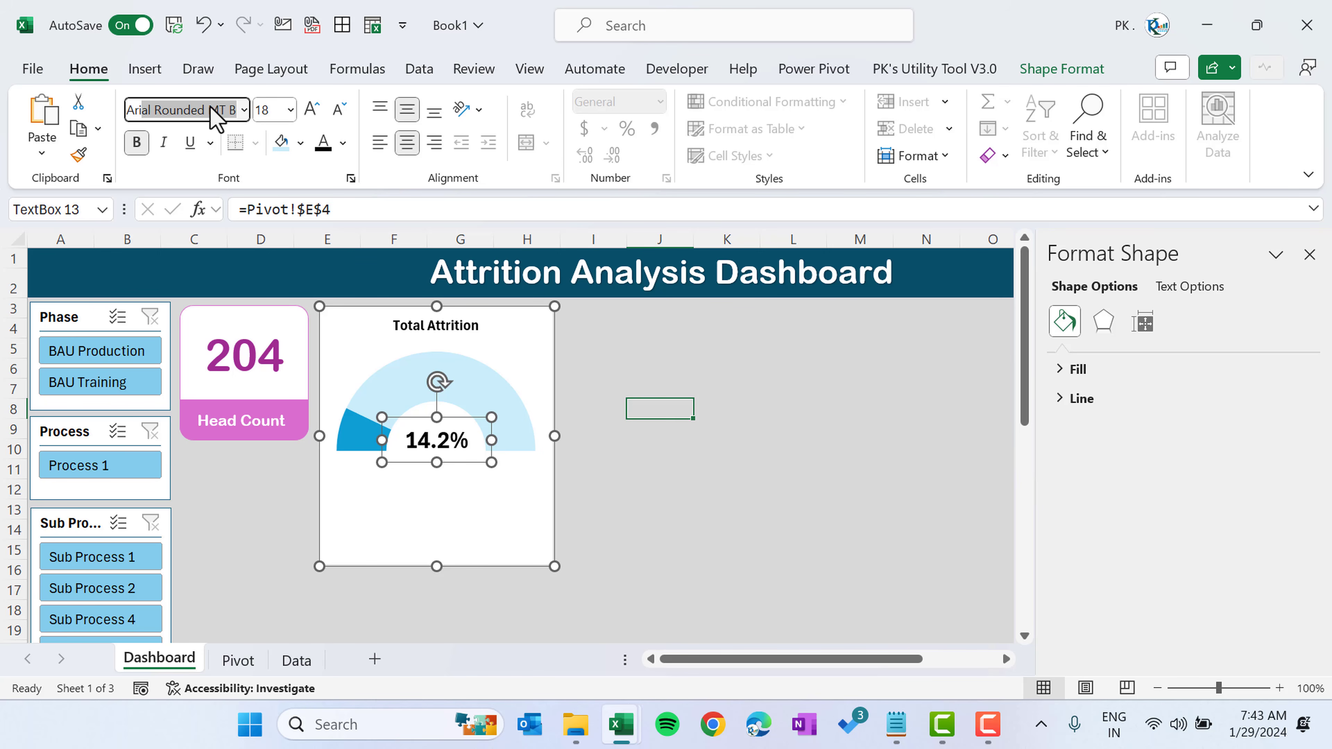
- Format the gauge's percentage text as bold 18 pt Arial Rounded MT Bold in the same blue as the attrition slice
key("Return")
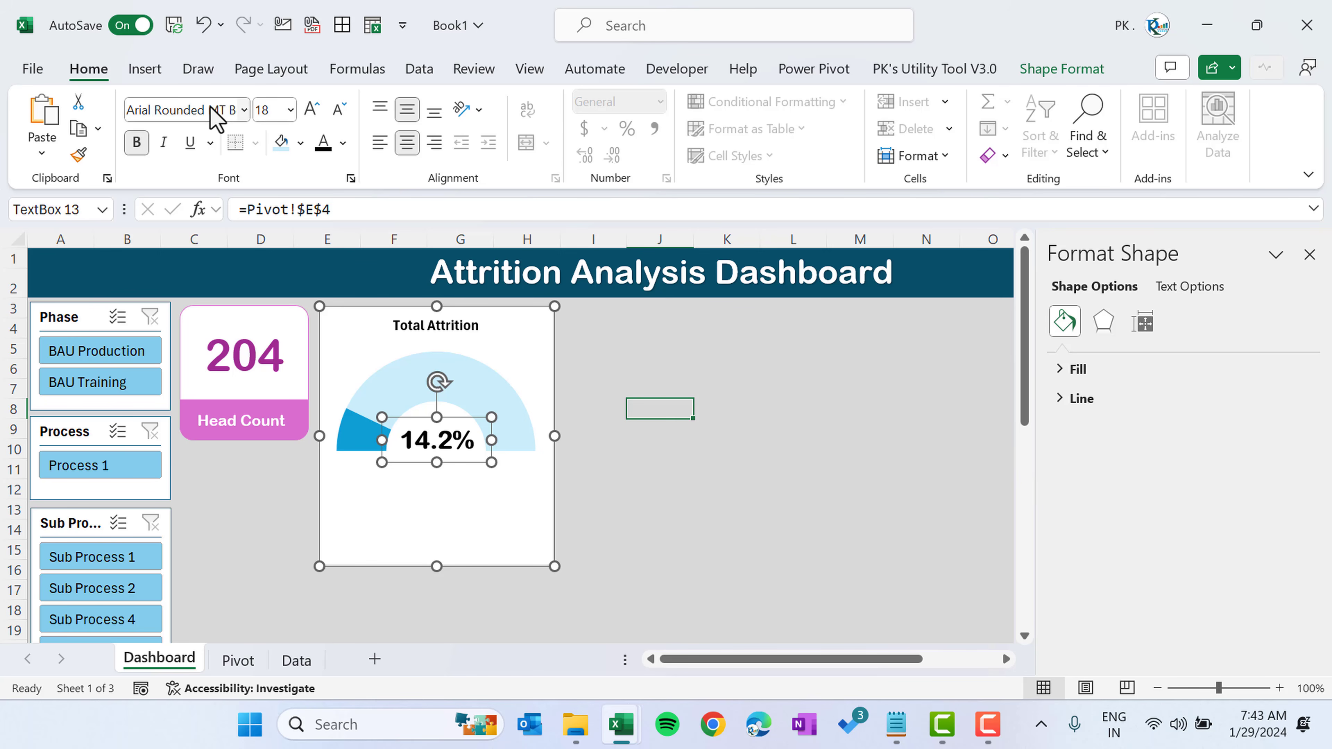
left_click(343, 142)
left_click(455, 232)
left_click(678, 466)
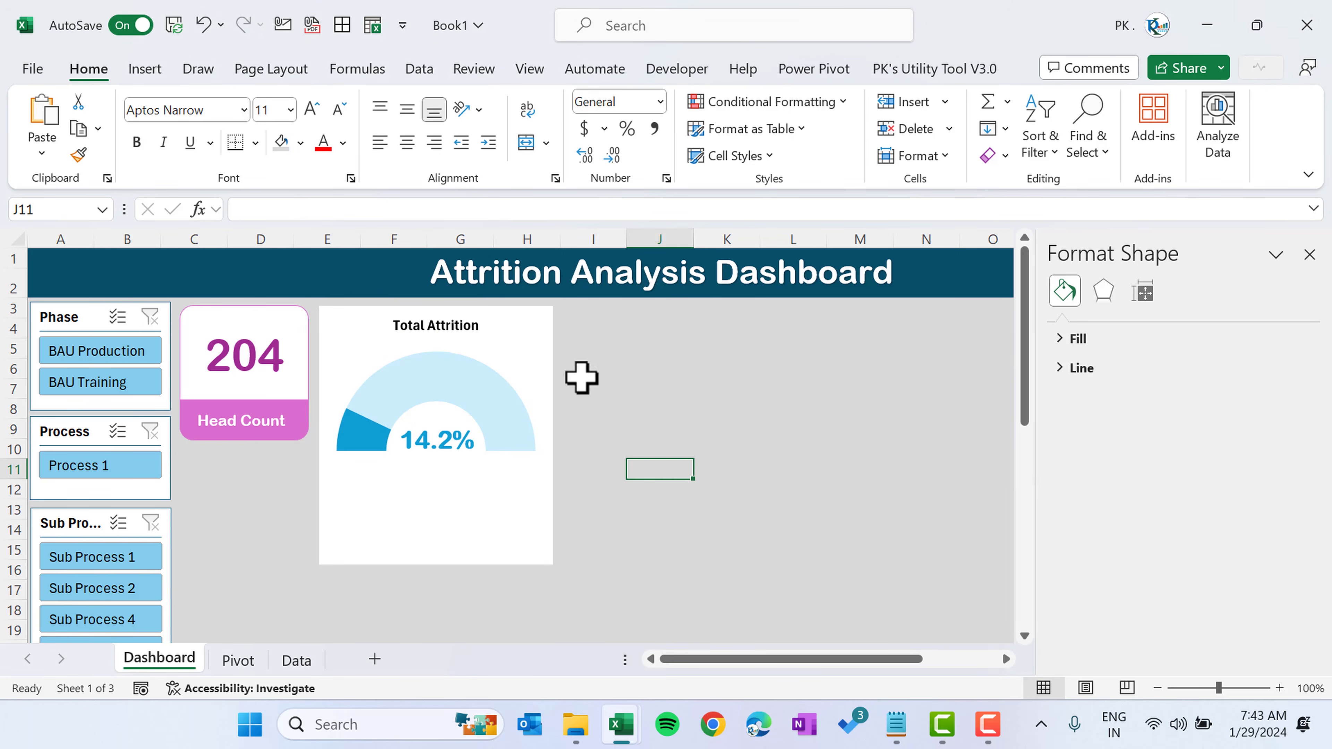
- Draw a rectangle about 2.63 cm high and 5.98 cm wide inside the chart, covering its empty lower part
left_click(548, 367)
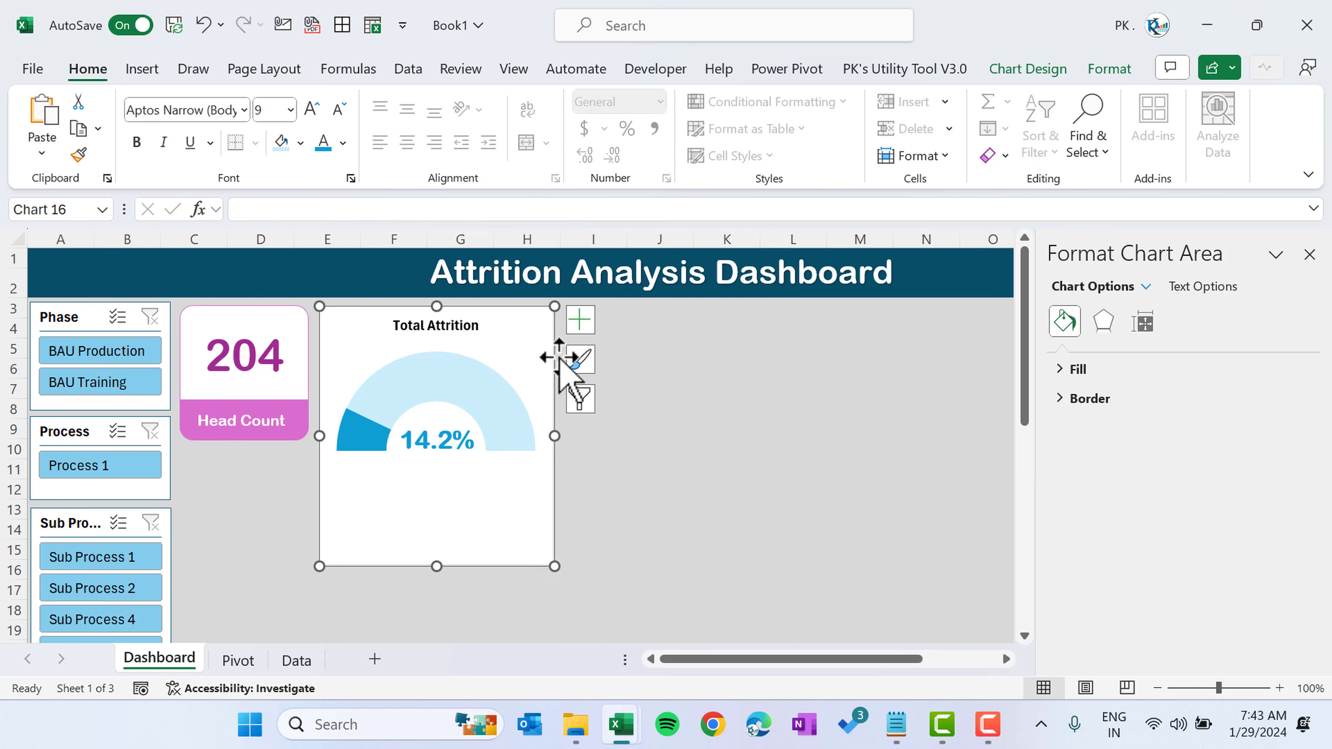
left_click(142, 69)
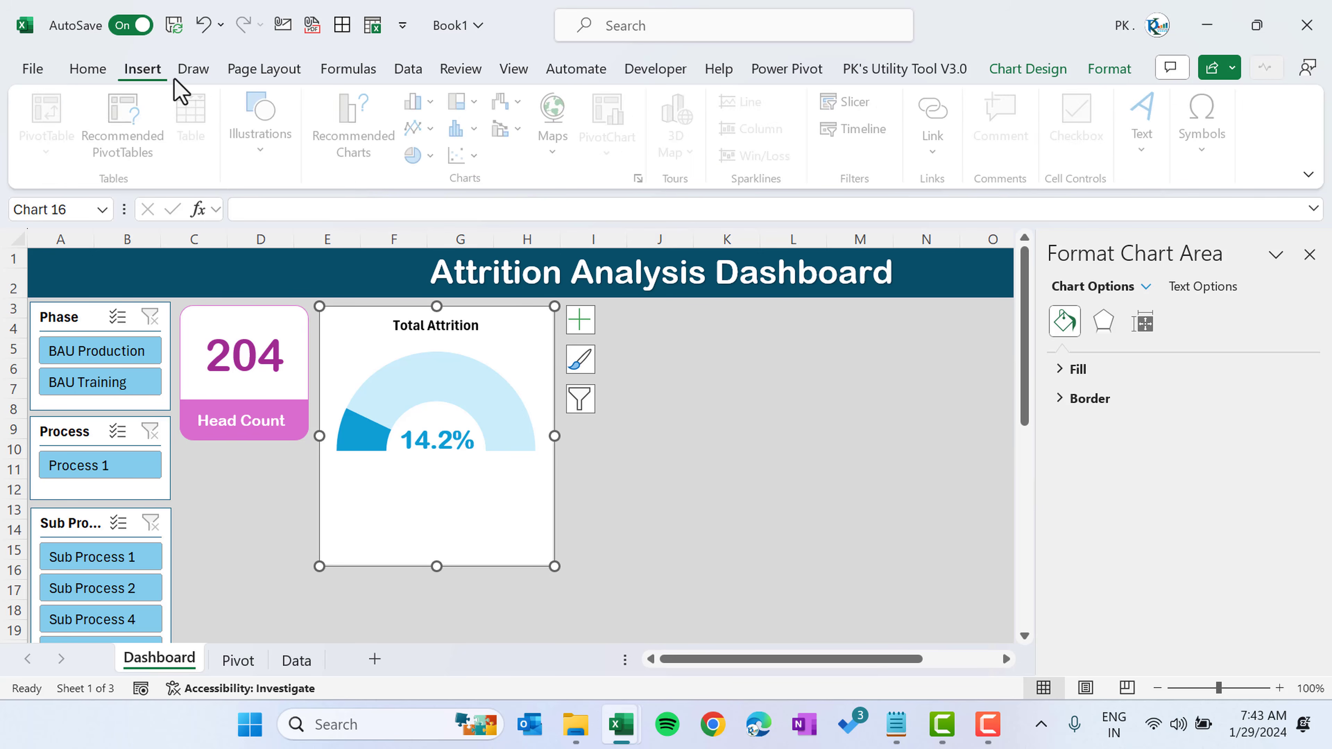
left_click(288, 158)
left_click(302, 239)
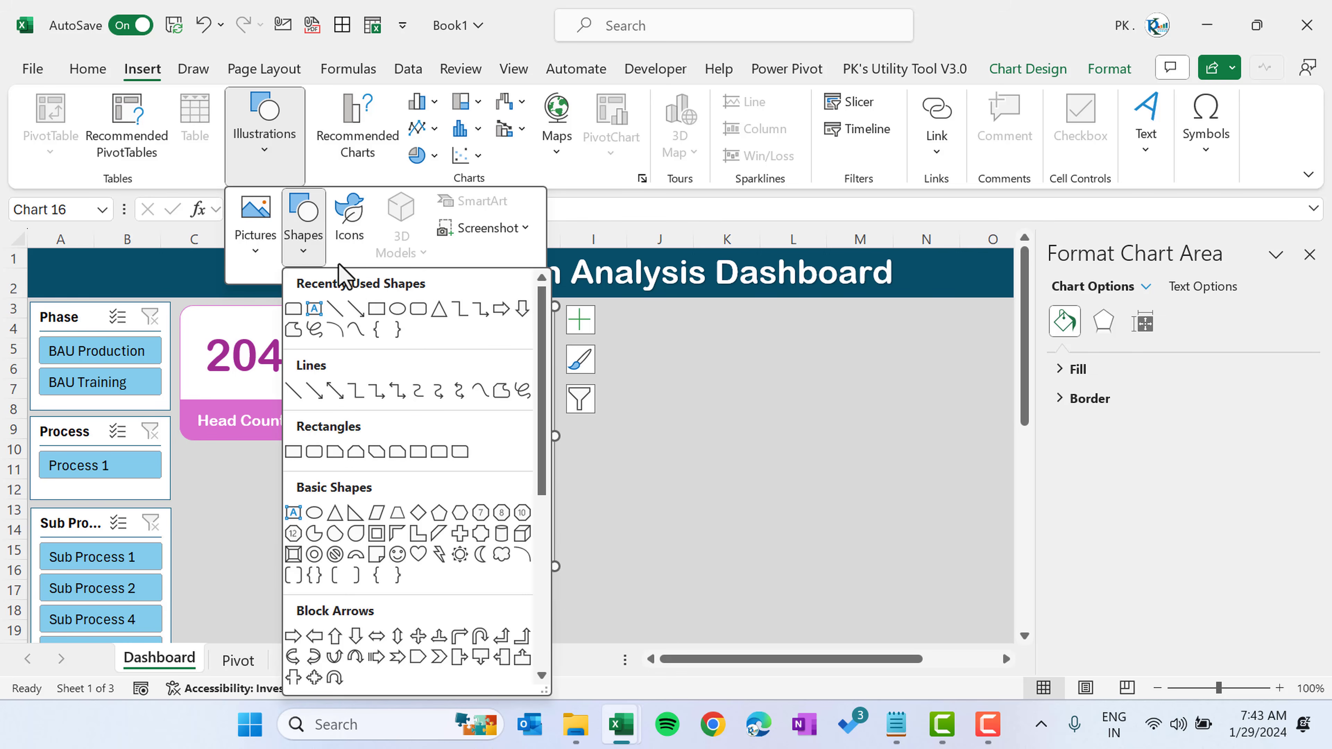
left_click(294, 454)
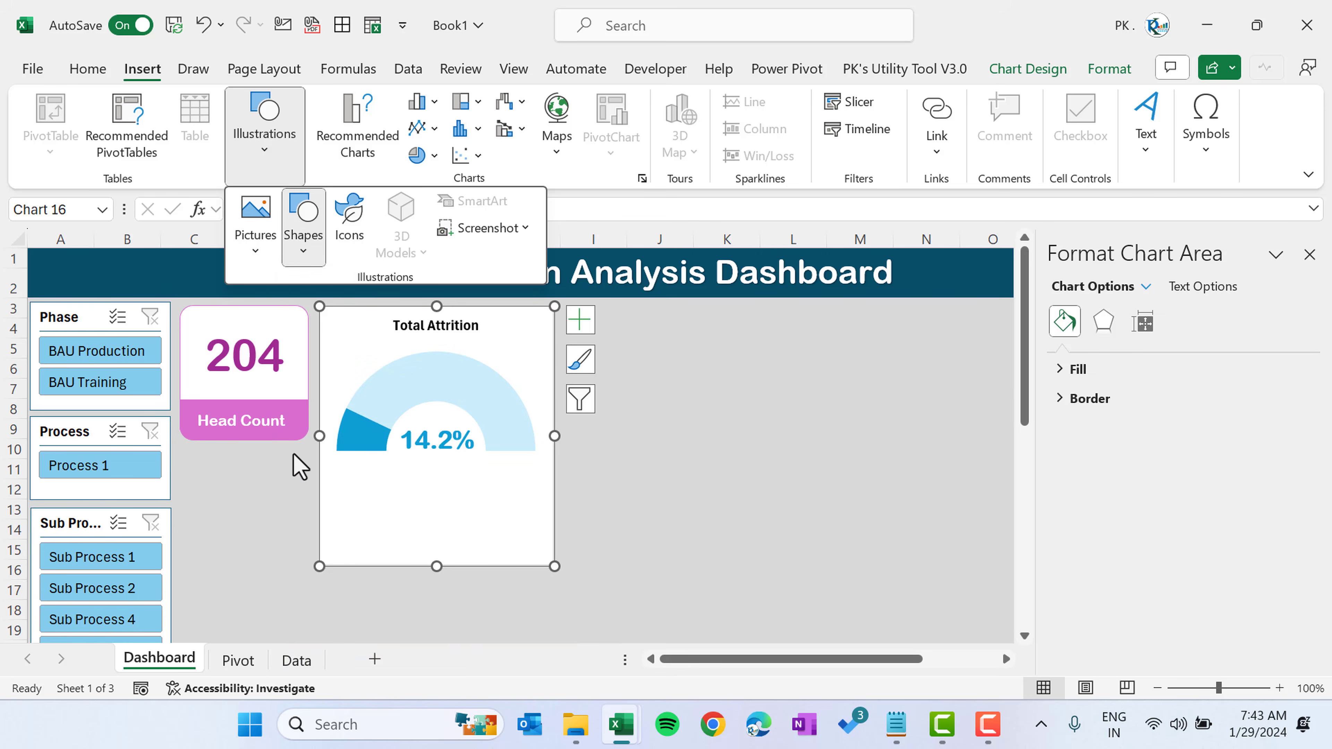
mouse_move(318, 462)
left_mouse_down()
mouse_move(564, 538)
mouse_move(568, 580)
mouse_move(554, 566)
left_mouse_up()
- Remove the rectangle's outline and fill it with the light grey that matches the dashboard background
left_click(592, 139)
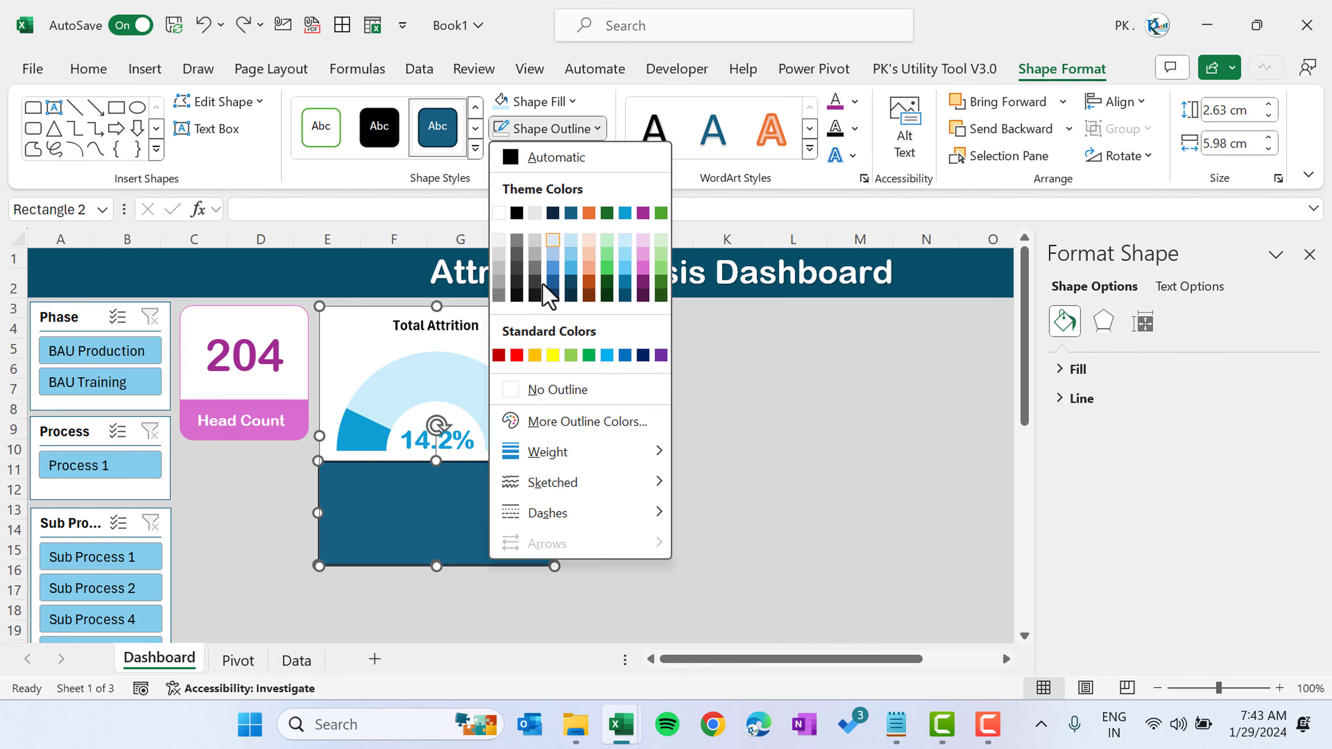
left_click(556, 389)
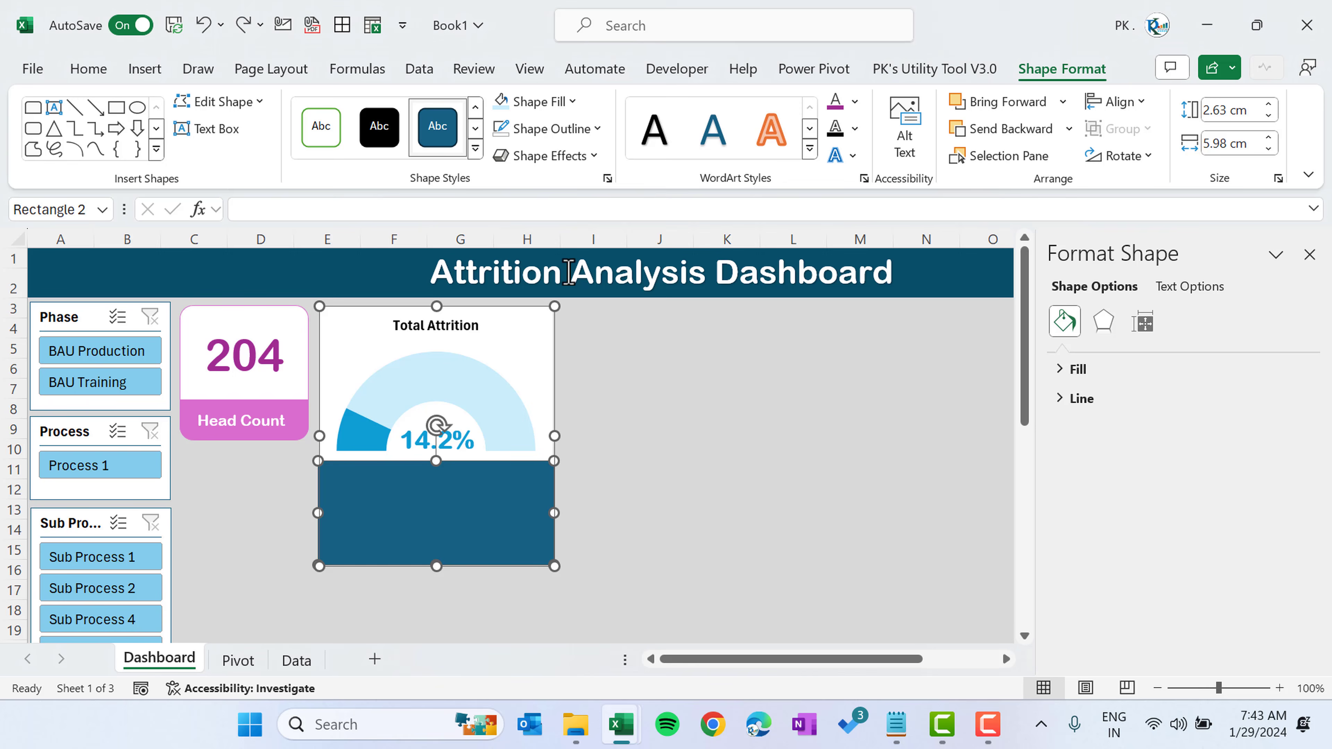
left_click(540, 102)
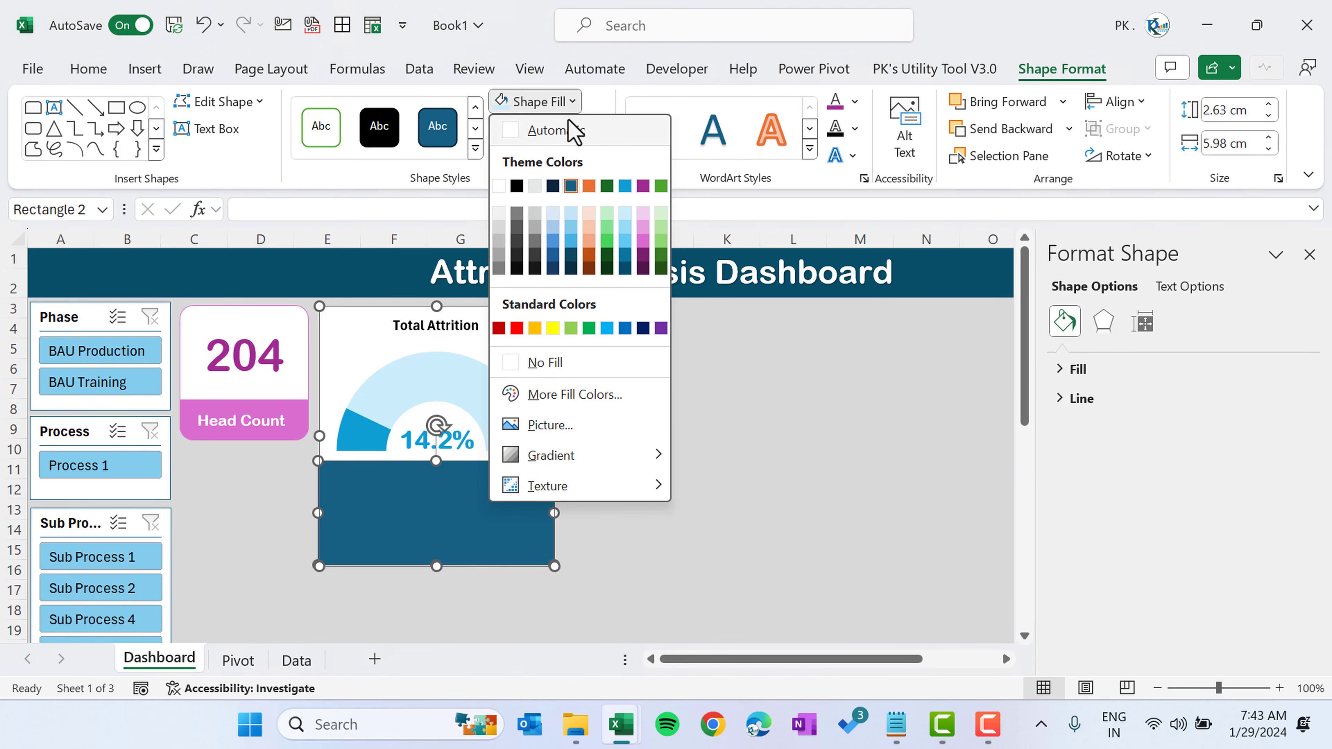
left_click(502, 229)
left_click(656, 448)
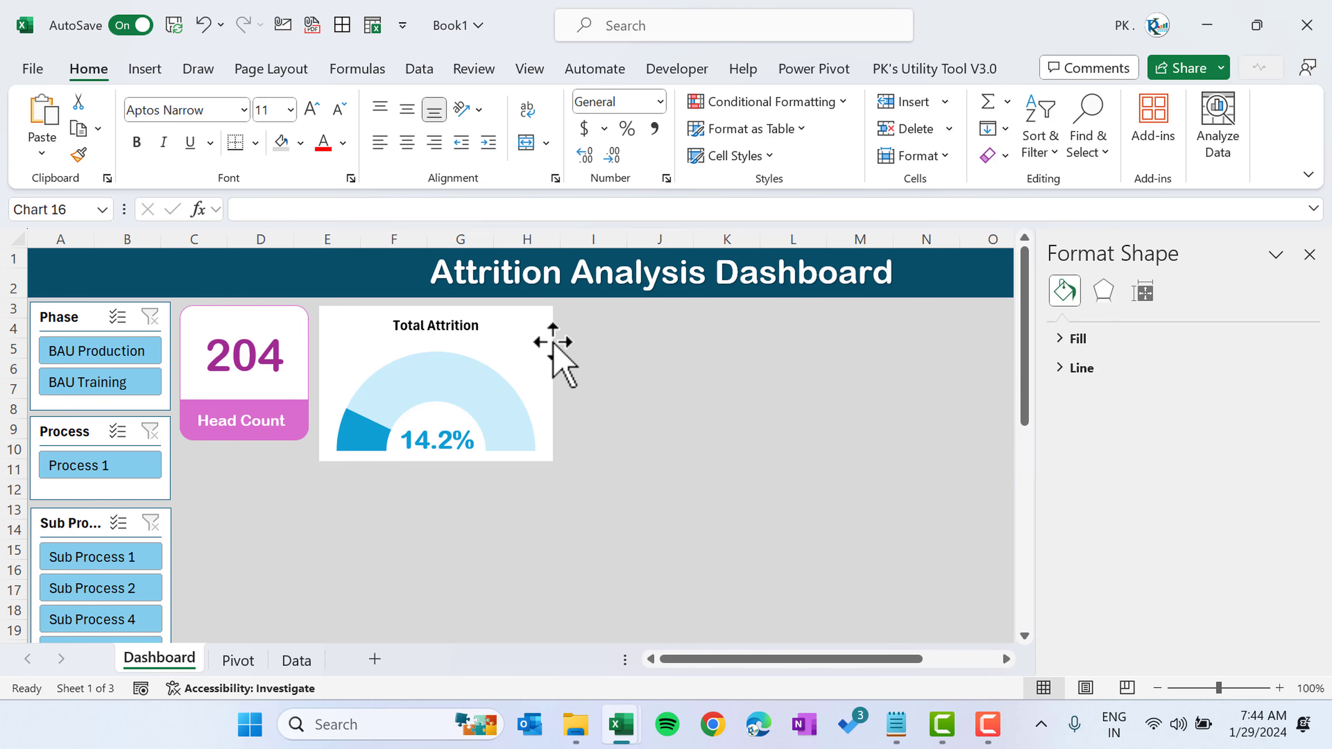
- Shift the Total Attrition gauge slightly away from the Head Count card, then duplicate it and align the copy beside it
left_click_drag(559, 342, 567, 341)
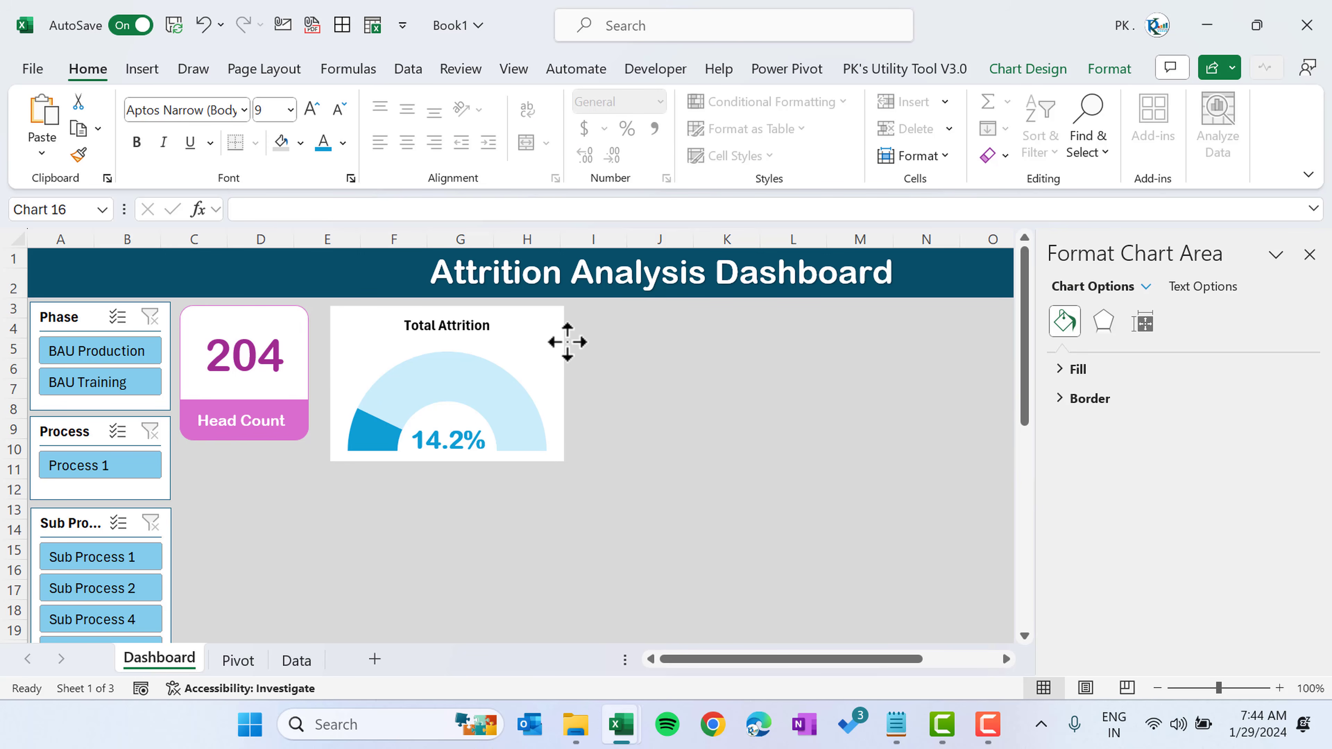
left_click(729, 368)
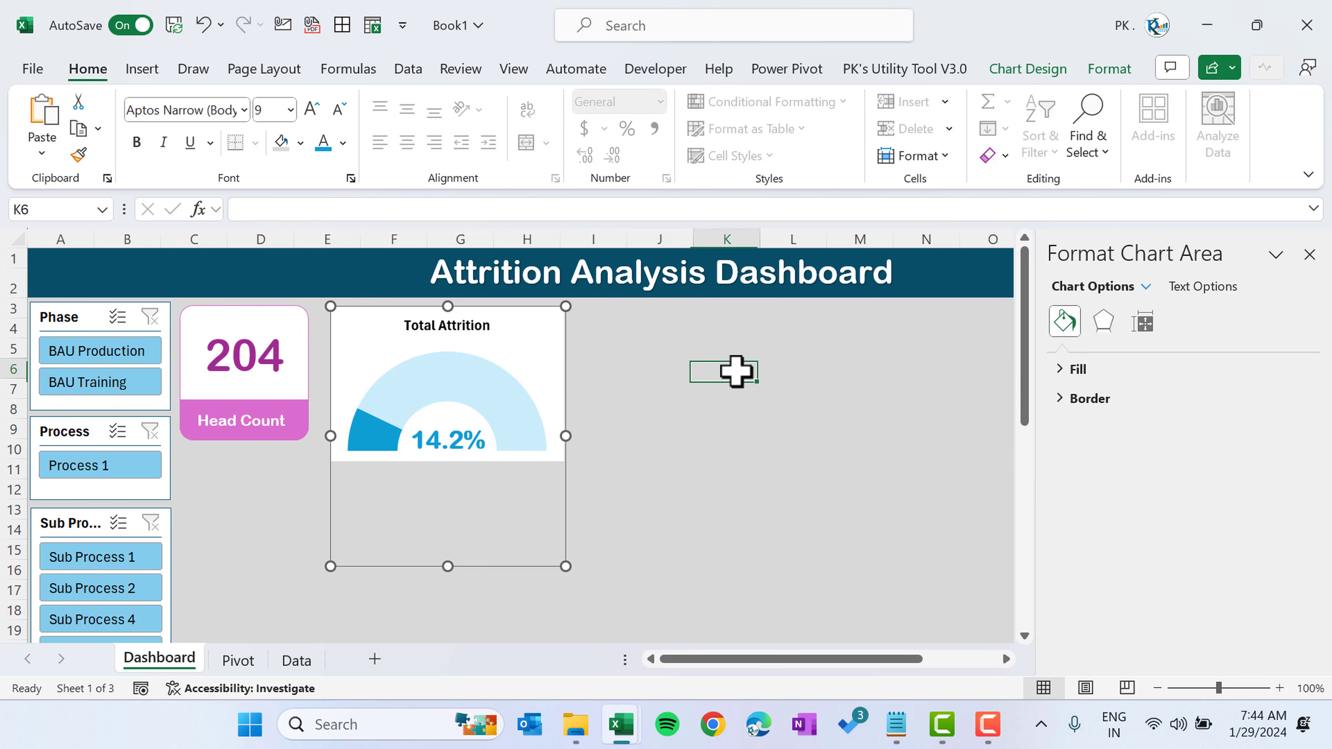
left_click(562, 349)
key("ctrl+d")
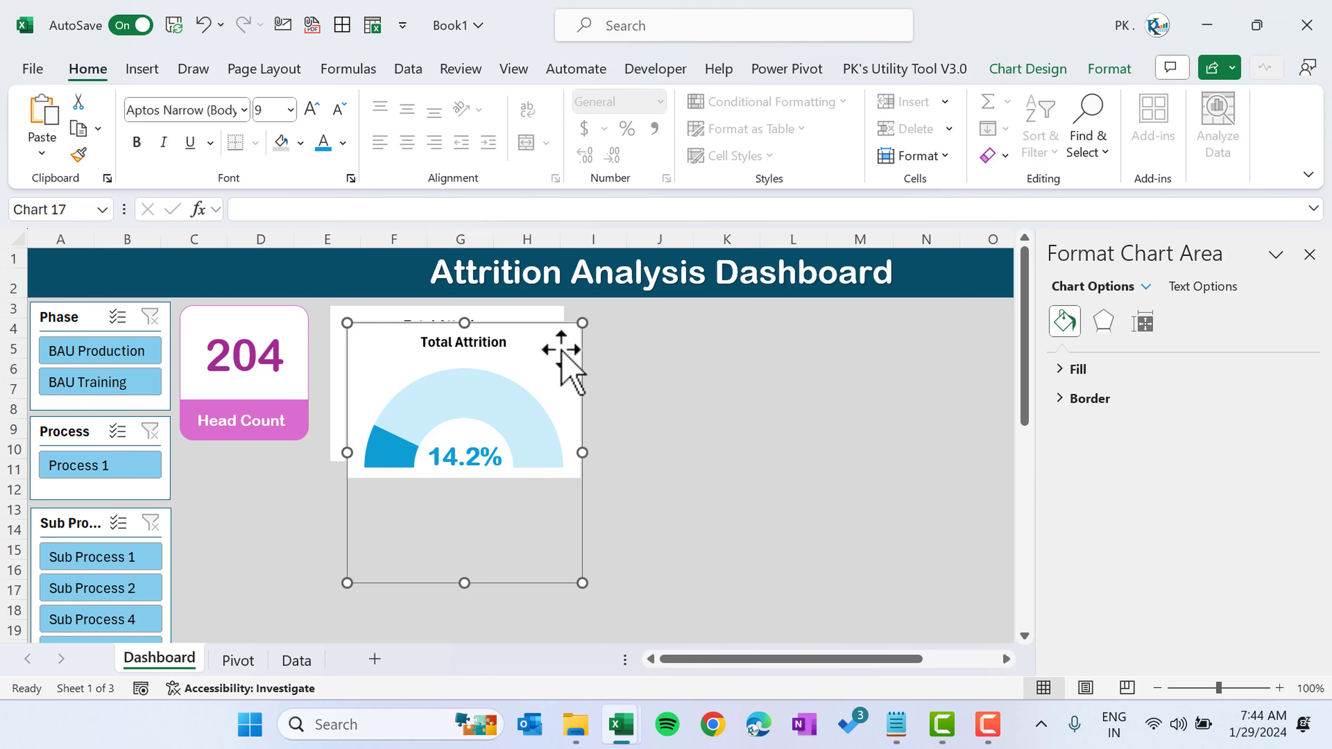
left_click_drag(582, 361, 813, 344)
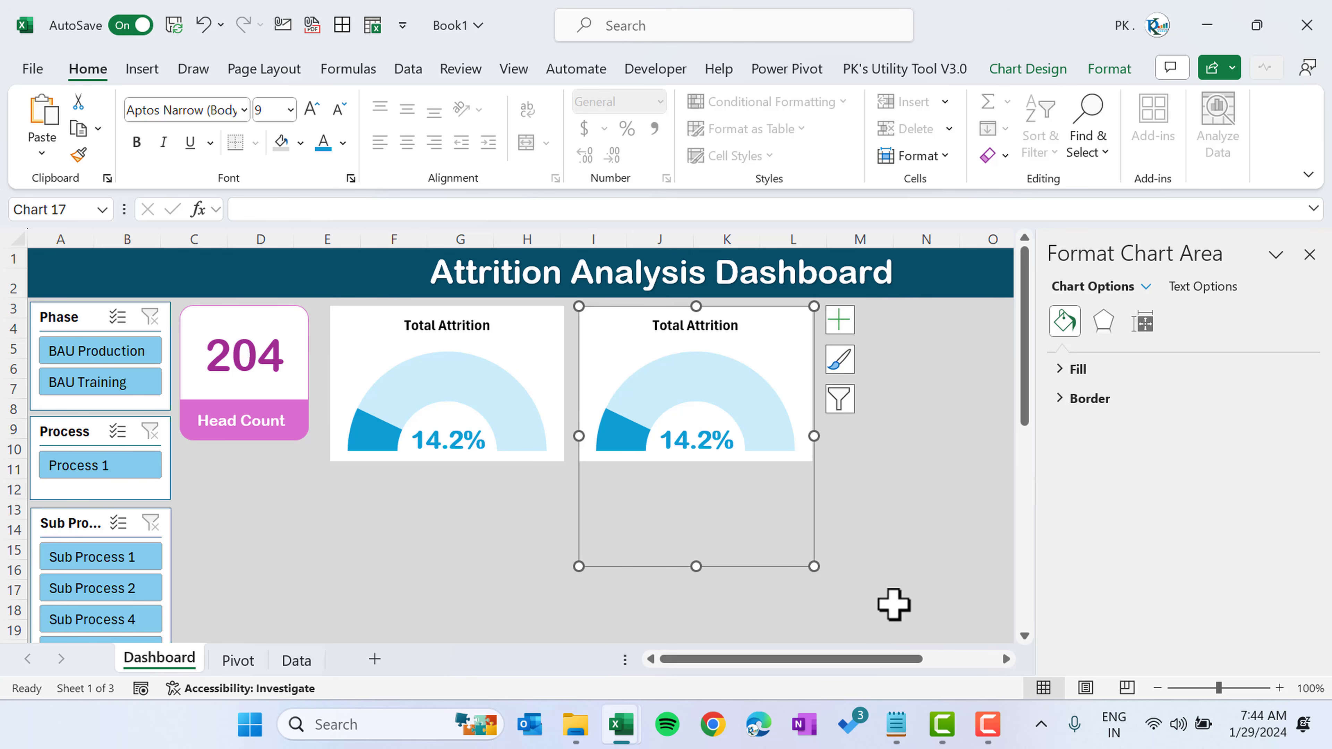
- Change the copied gauge's series values to the YTD Attrition range =Pivot!$J$4:$J$6
left_click_drag(859, 661, 899, 661)
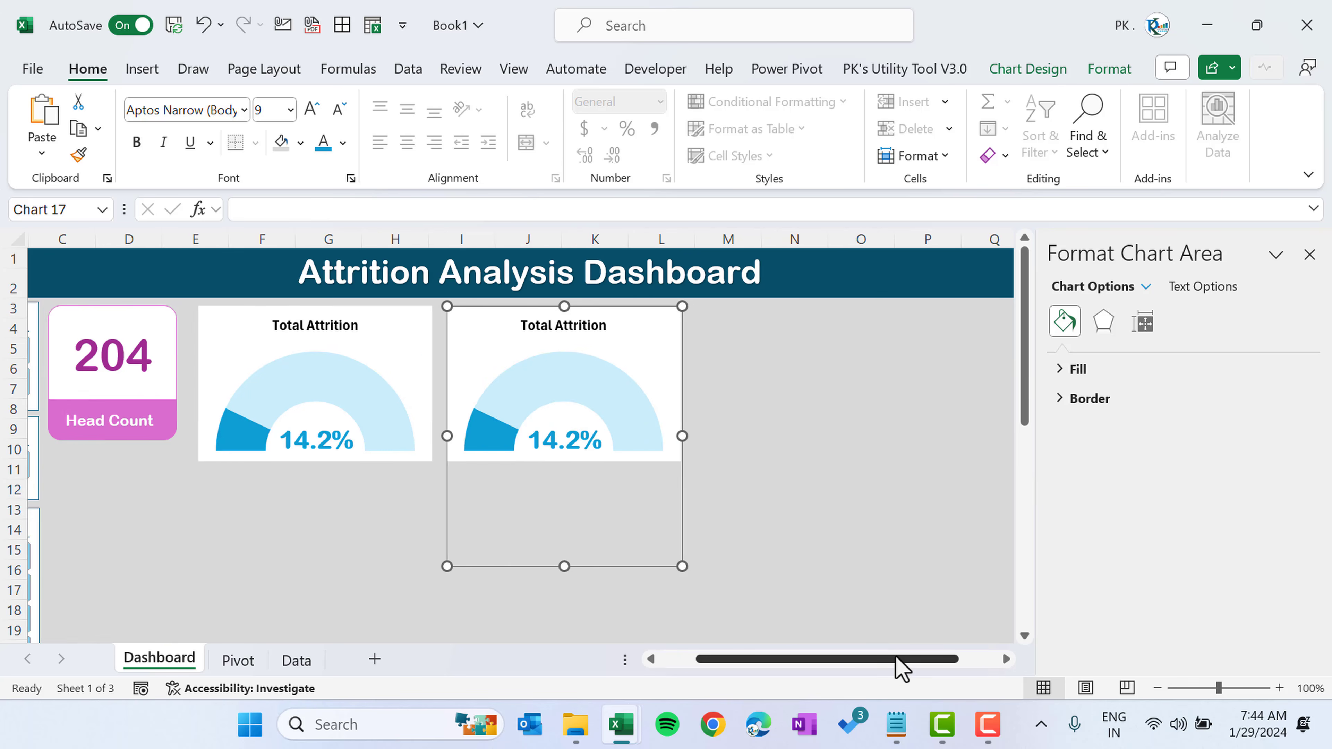
right_click(548, 383)
left_click(659, 496)
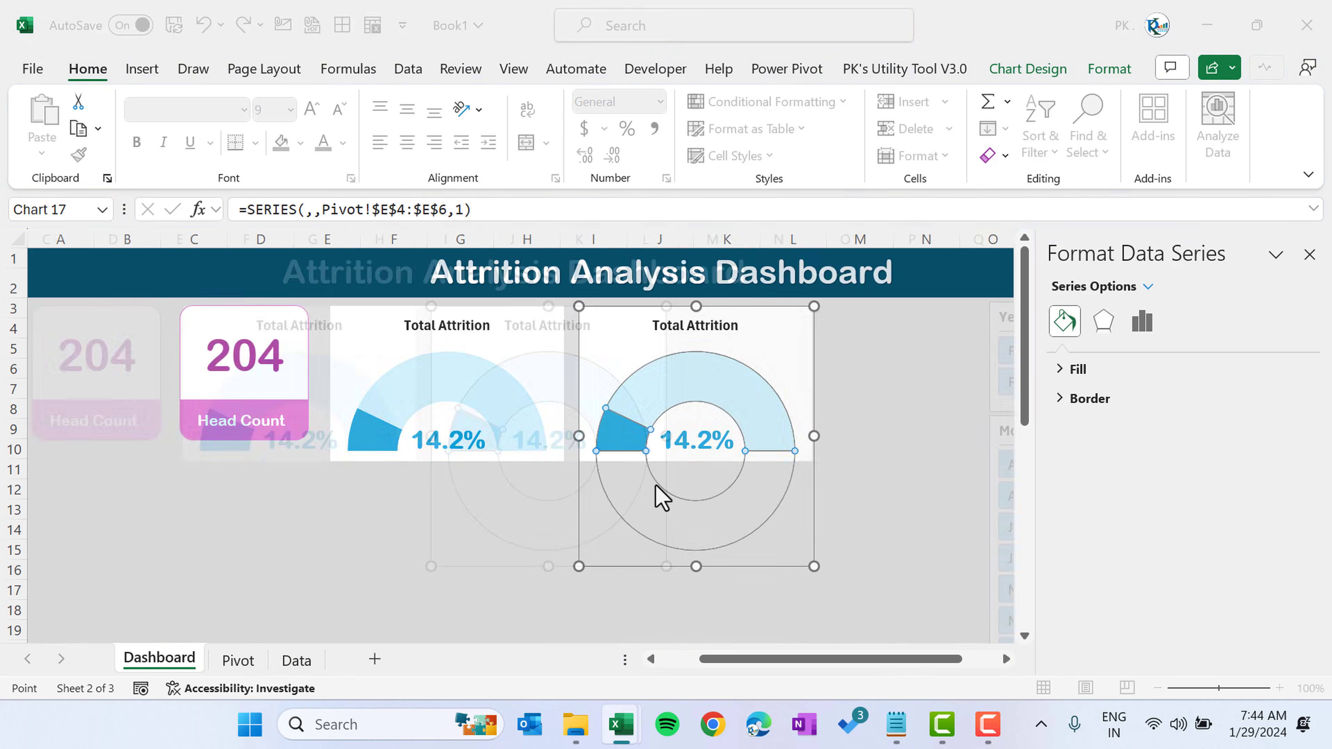
left_click(224, 401)
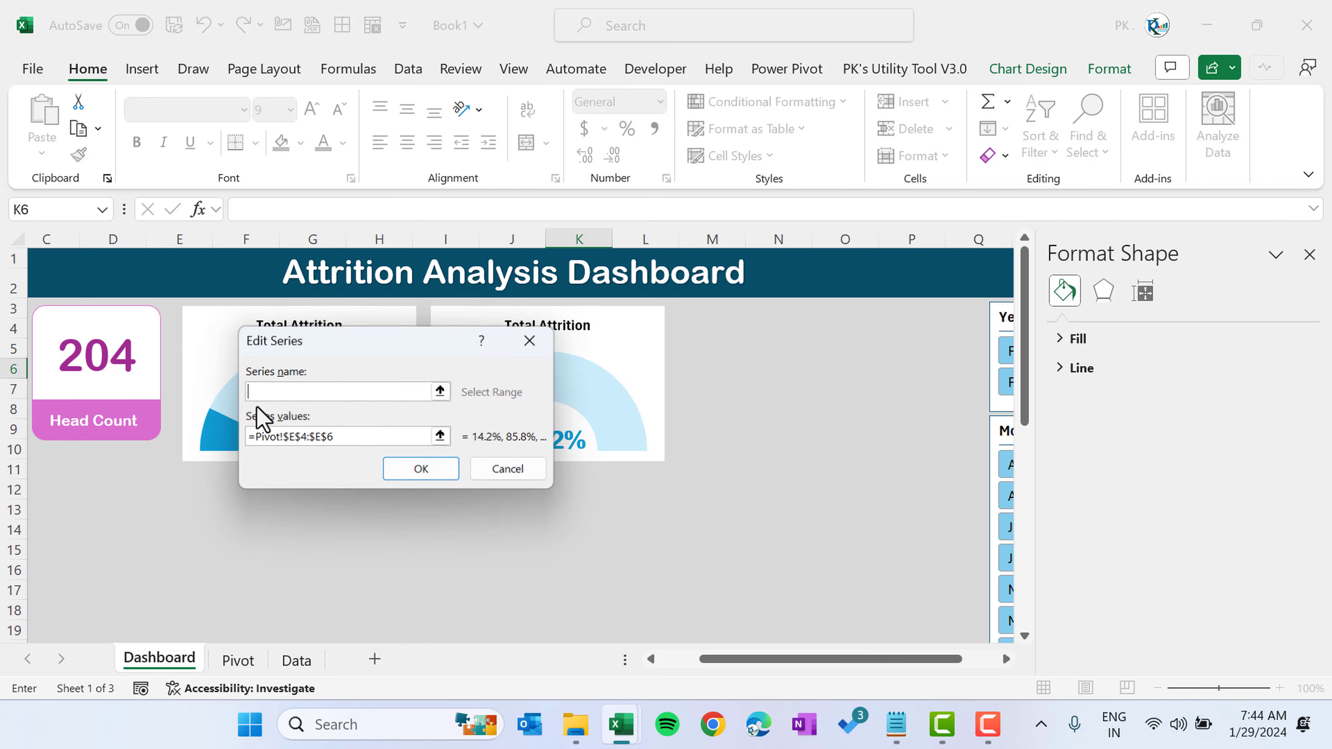
left_click_drag(561, 339, 620, 333)
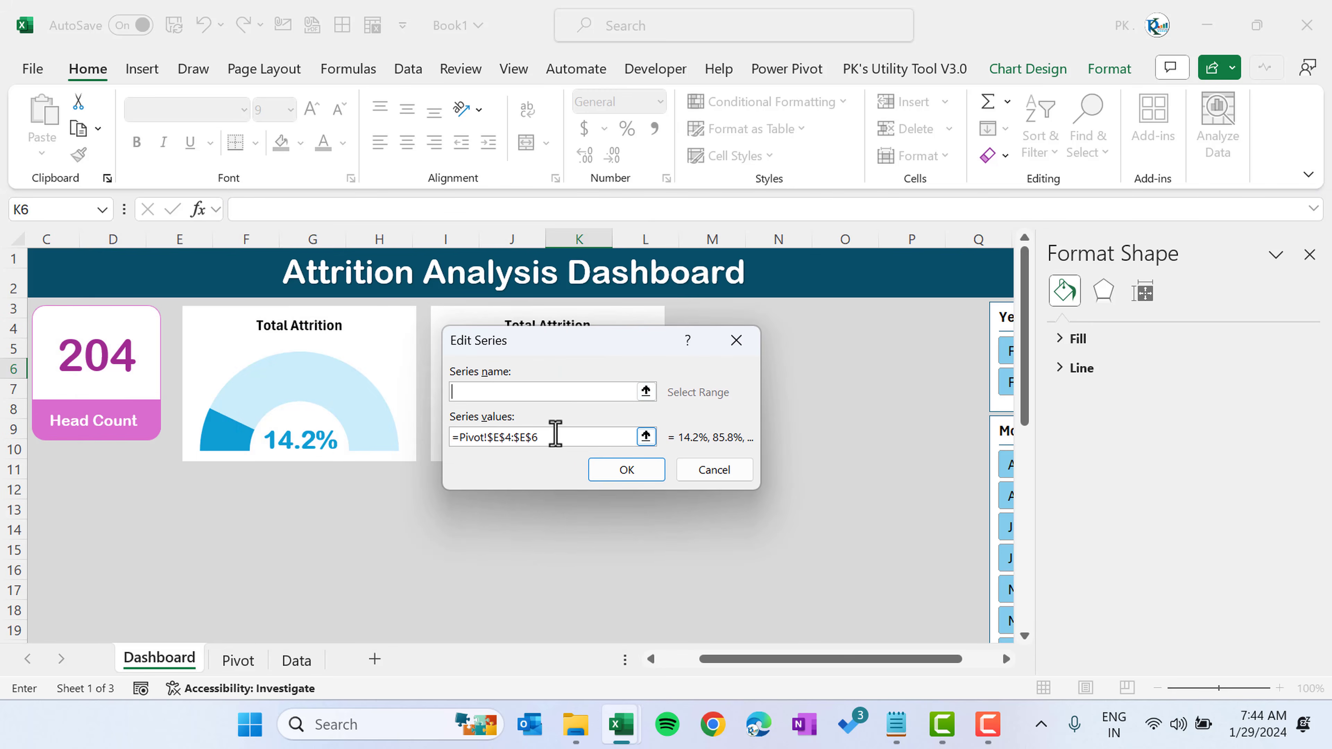
left_click(555, 435)
left_click_drag(535, 346, 679, 329)
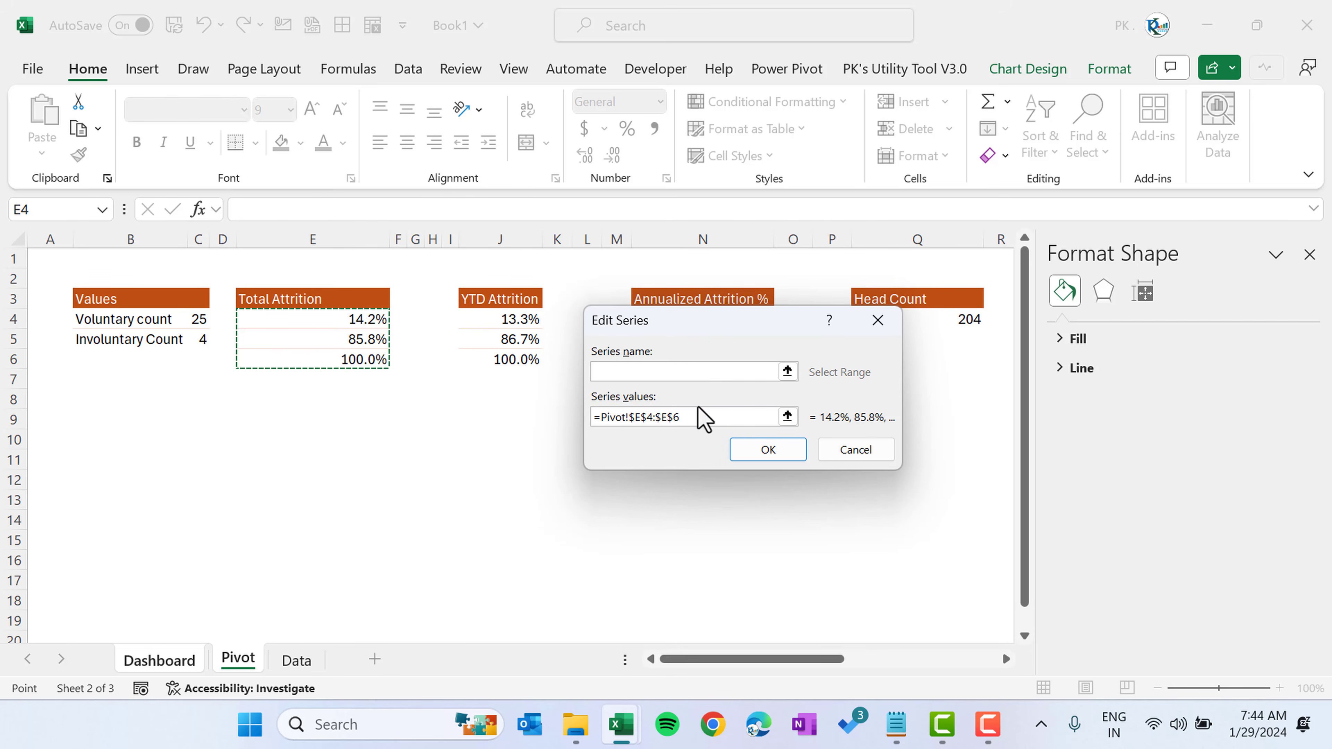
left_click_drag(681, 416, 559, 414)
key("BackSpace")
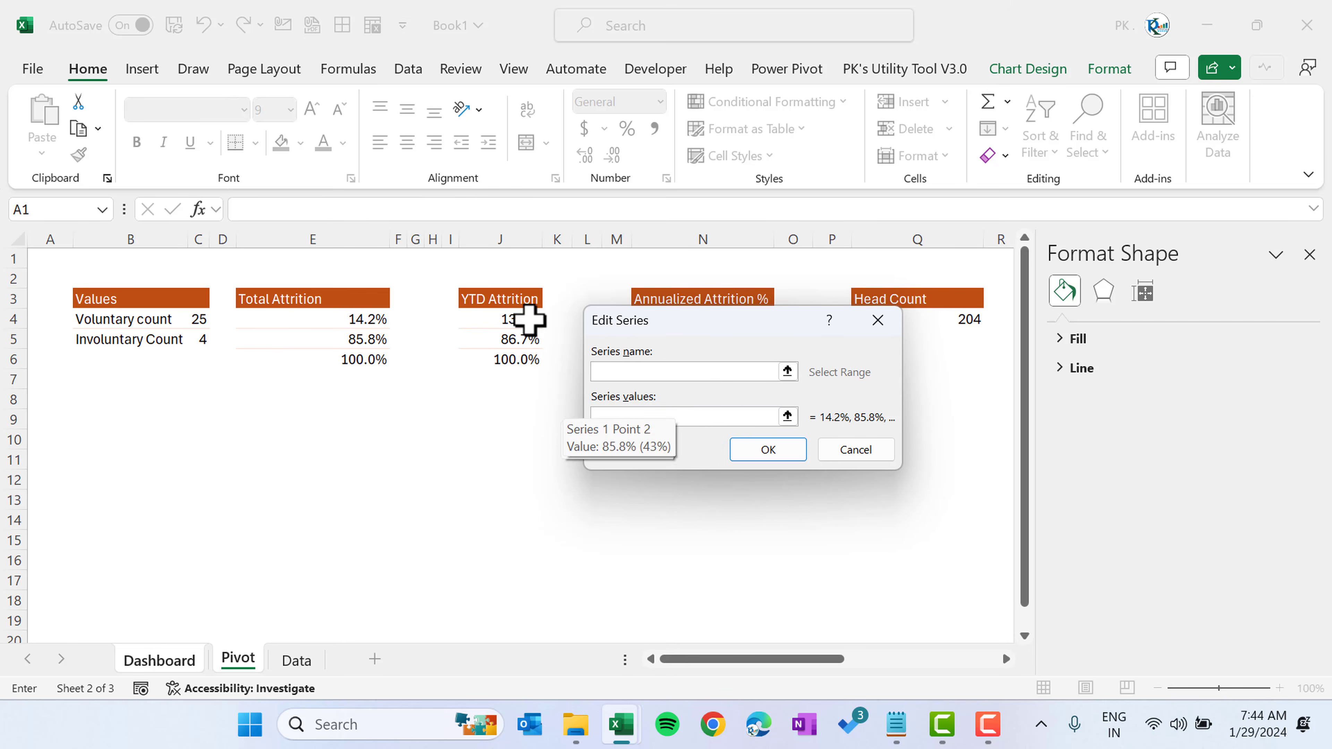
left_click_drag(523, 319, 524, 361)
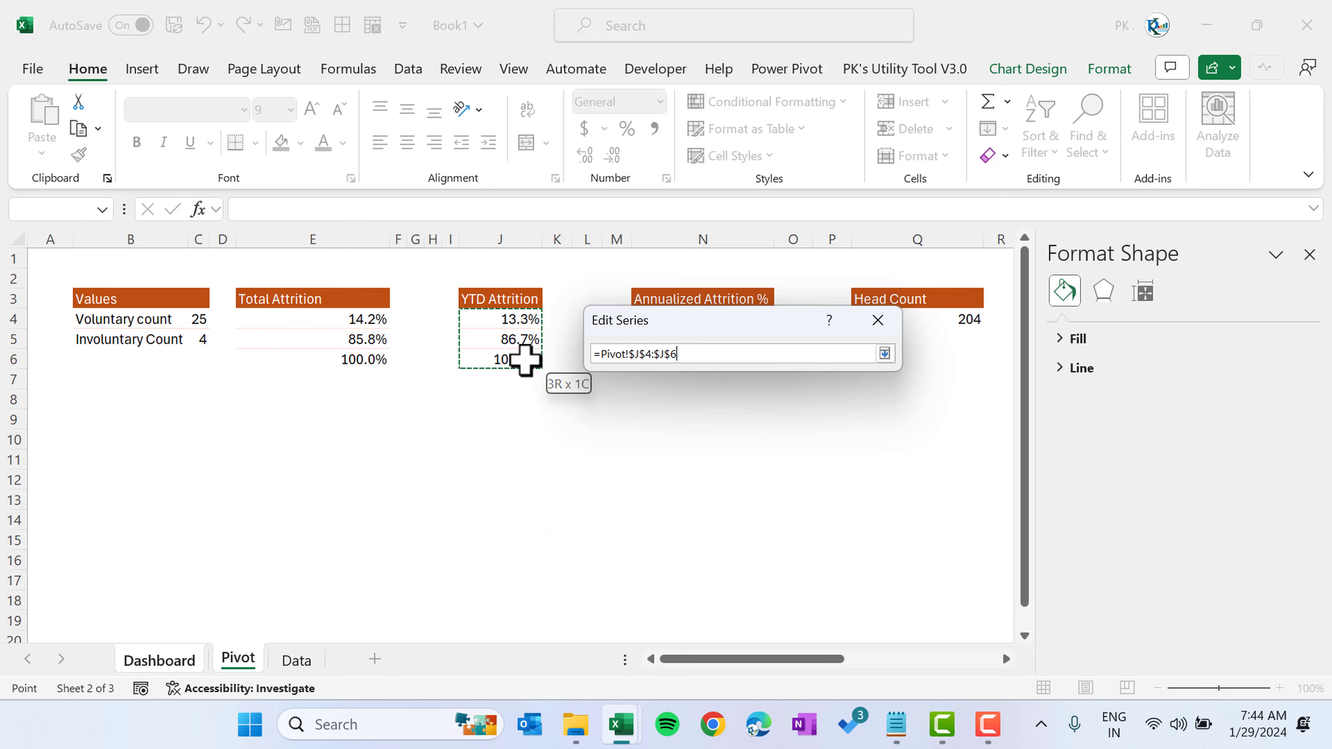
left_click(766, 450)
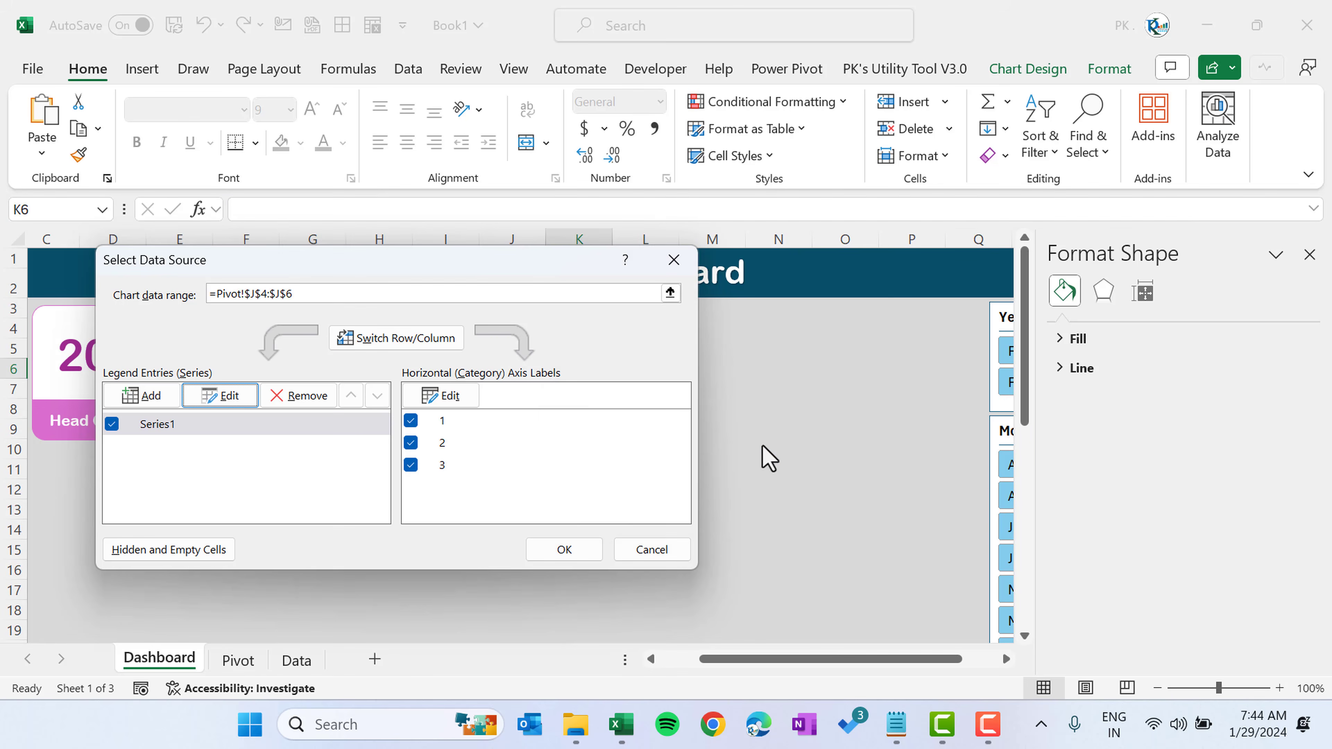
left_click(571, 553)
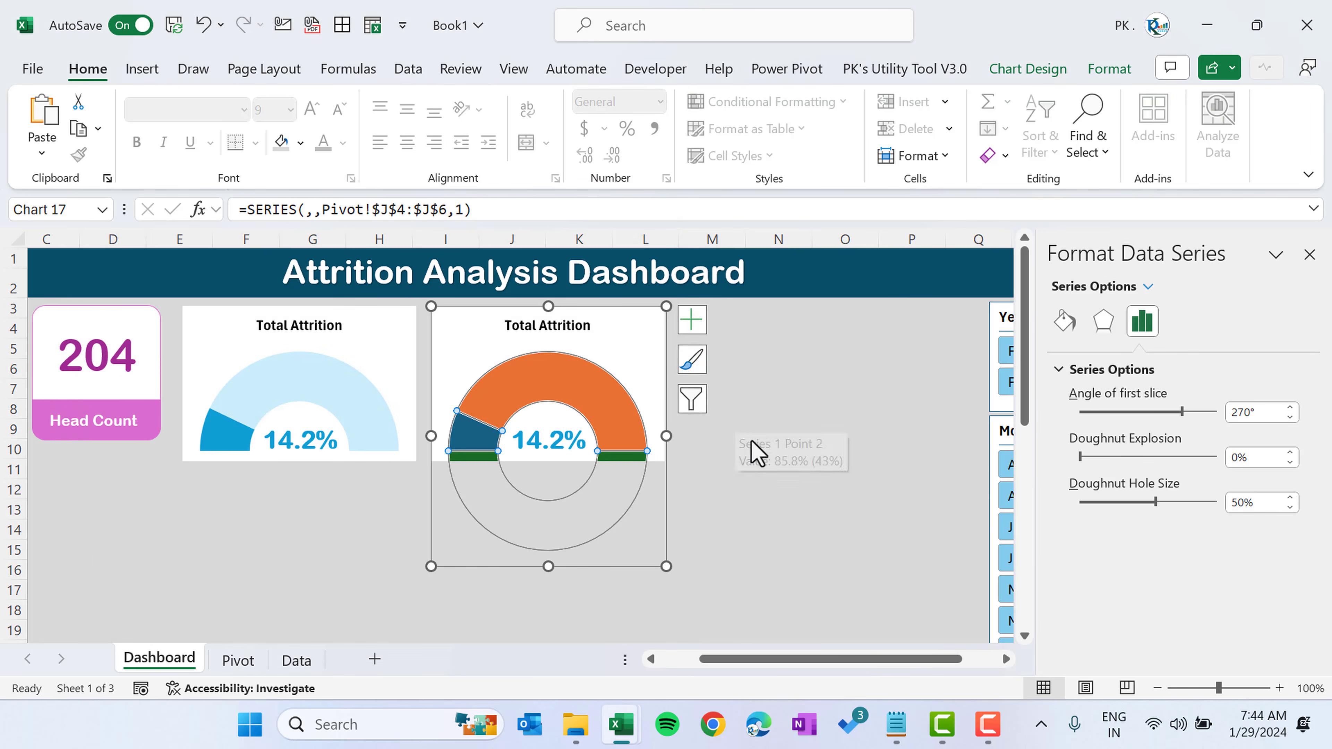
- Remove the fill from the copied gauge's green lower-half slice
left_click(758, 451)
left_click(633, 456)
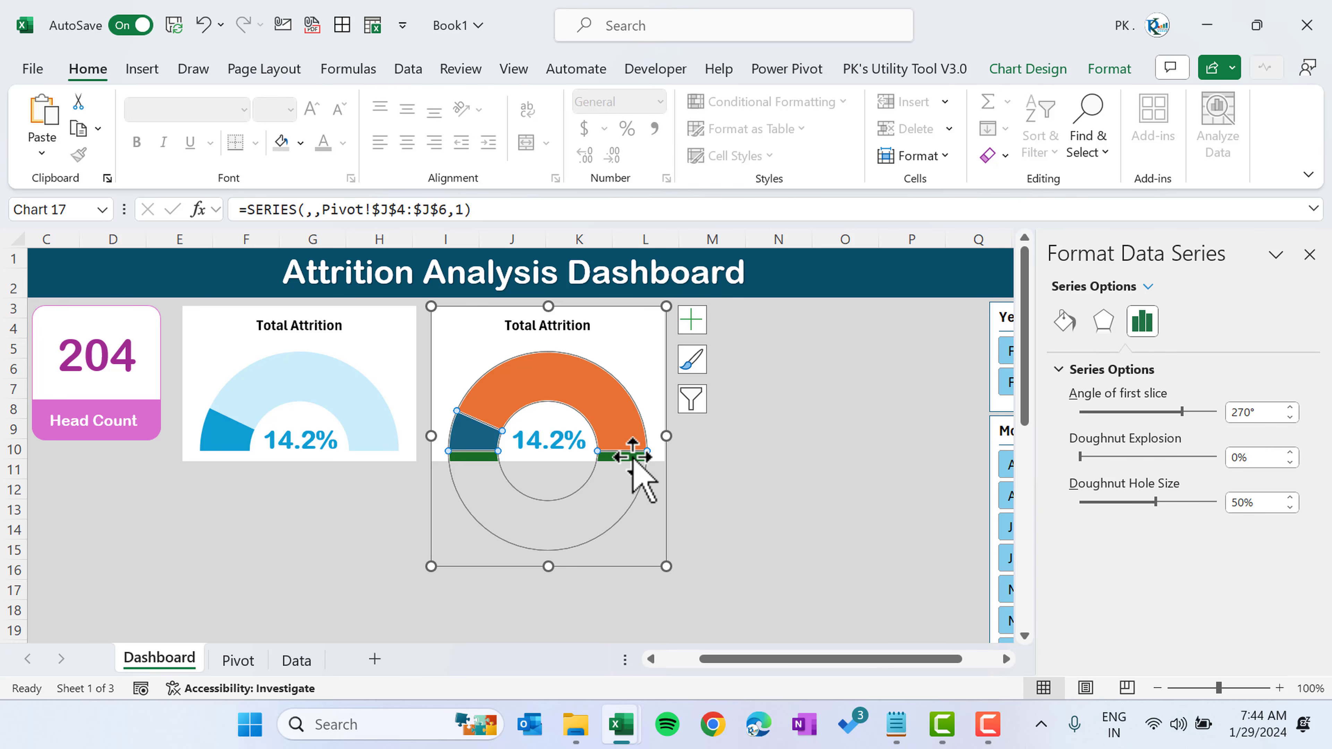
left_click(633, 457)
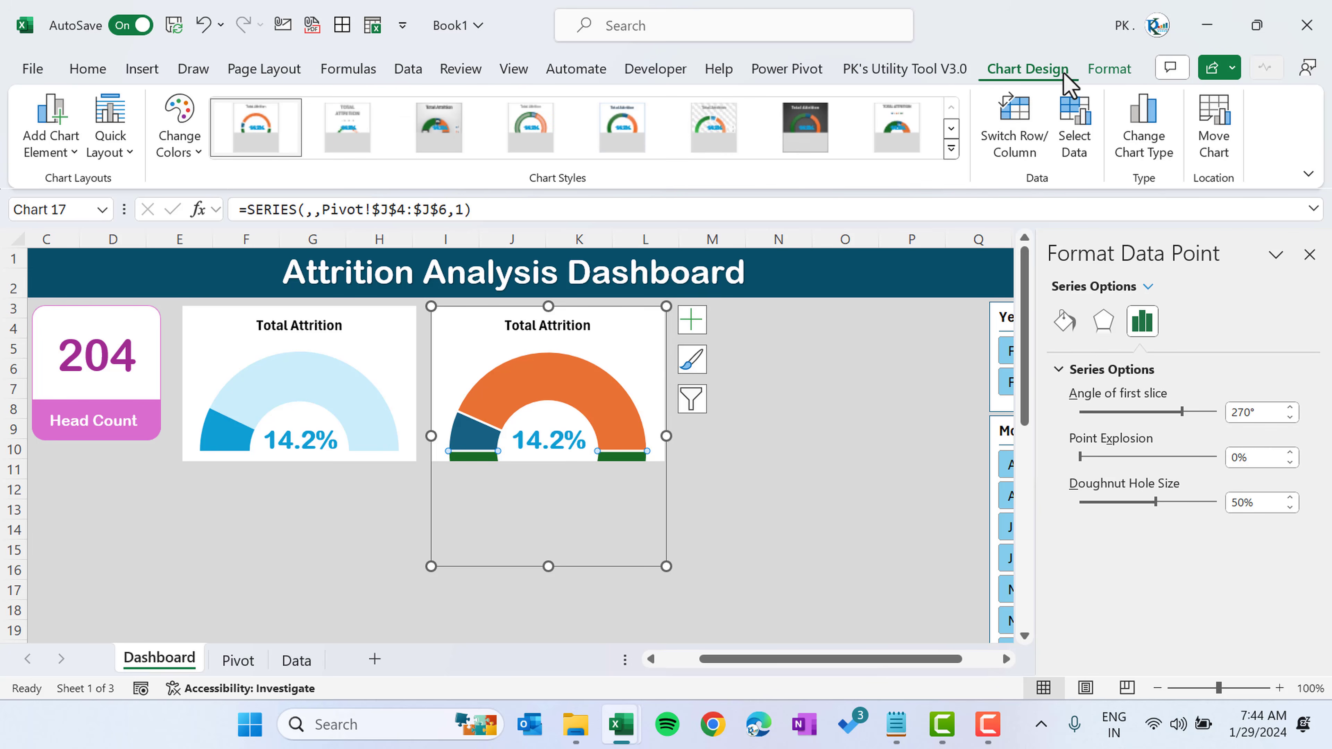
left_click(587, 101)
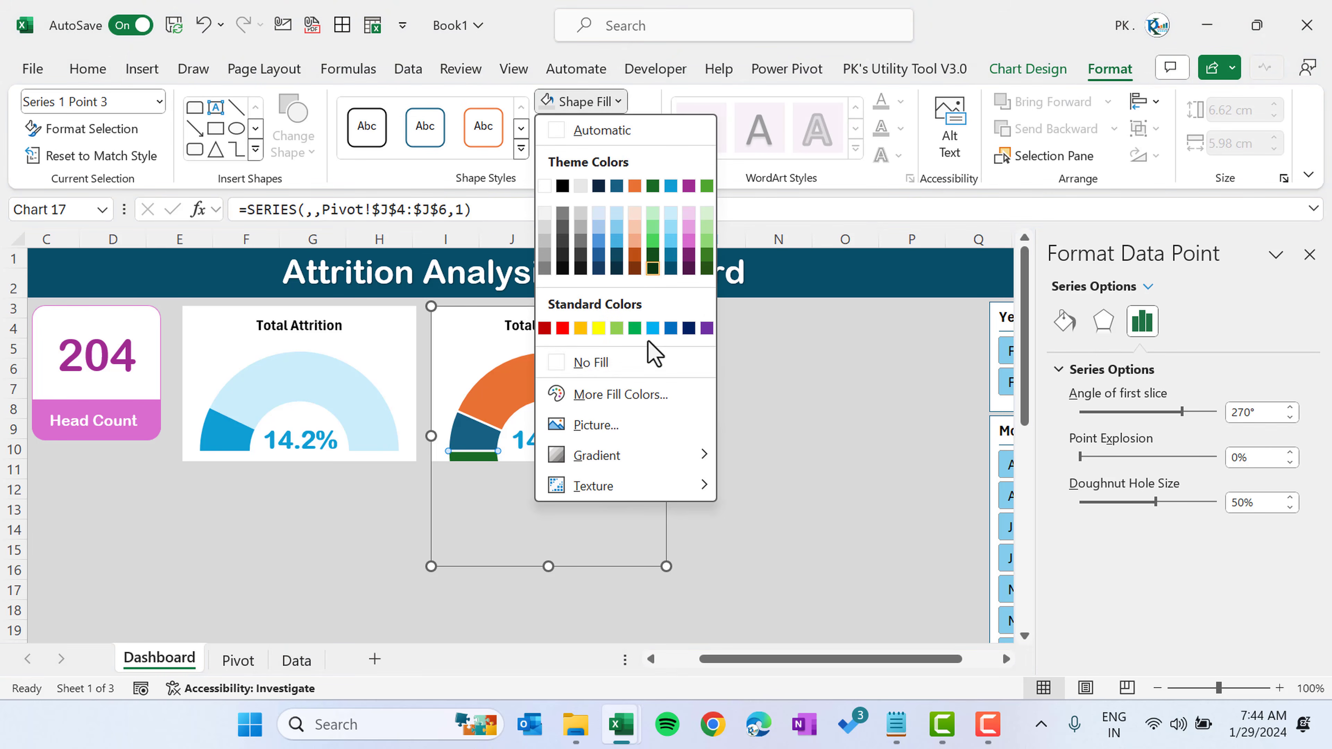
left_click(591, 363)
left_click(786, 446)
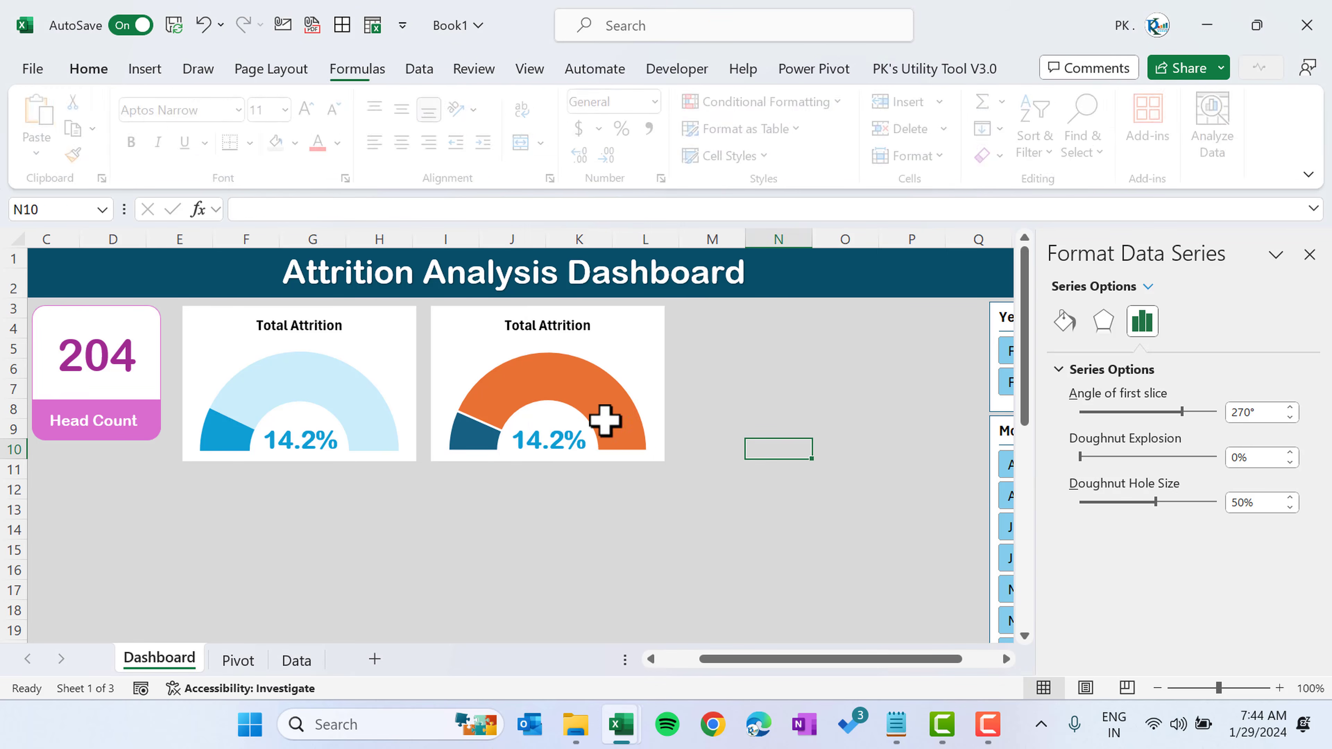
- Remove the outline from the copied gauge's whole doughnut series
left_click(615, 336)
left_click(593, 129)
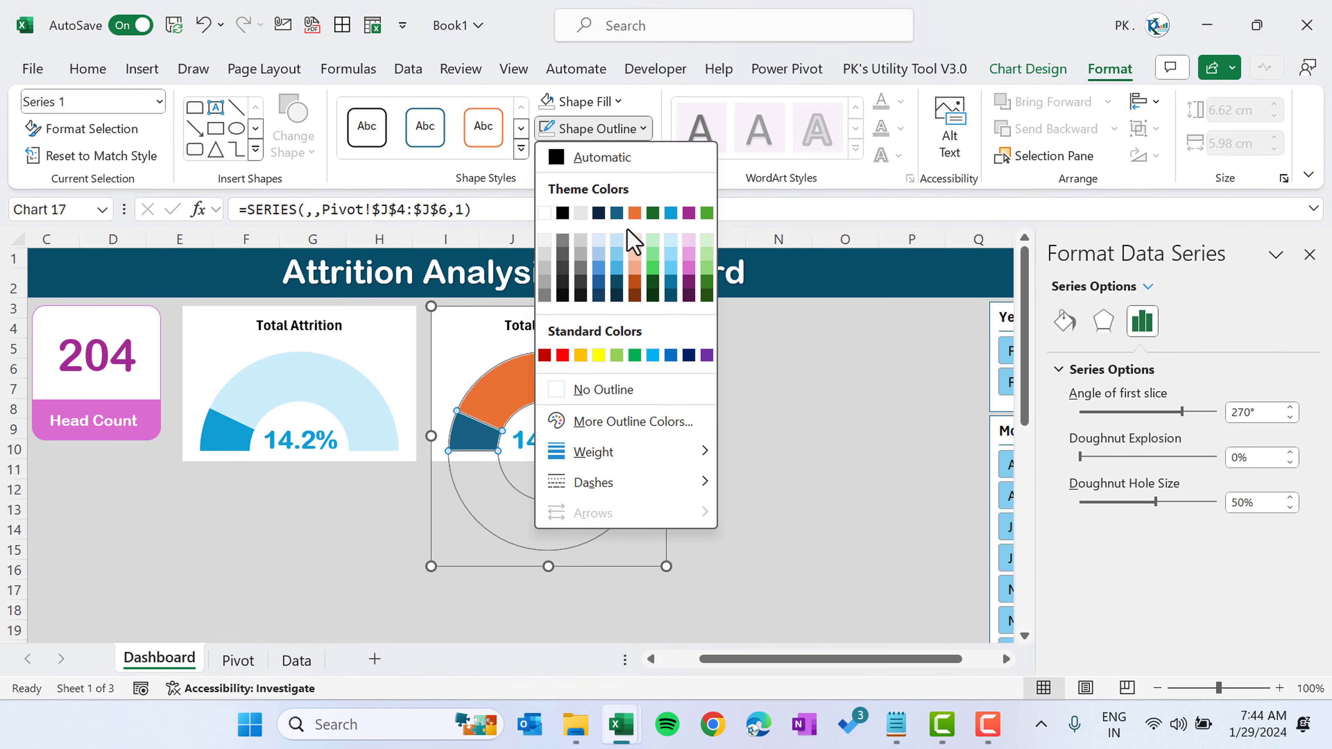
left_click(603, 389)
left_click(776, 428)
- Fill the copied gauge's small attrition slice with theme orange and its large remaining slice with the lightest orange tint
left_click(471, 436)
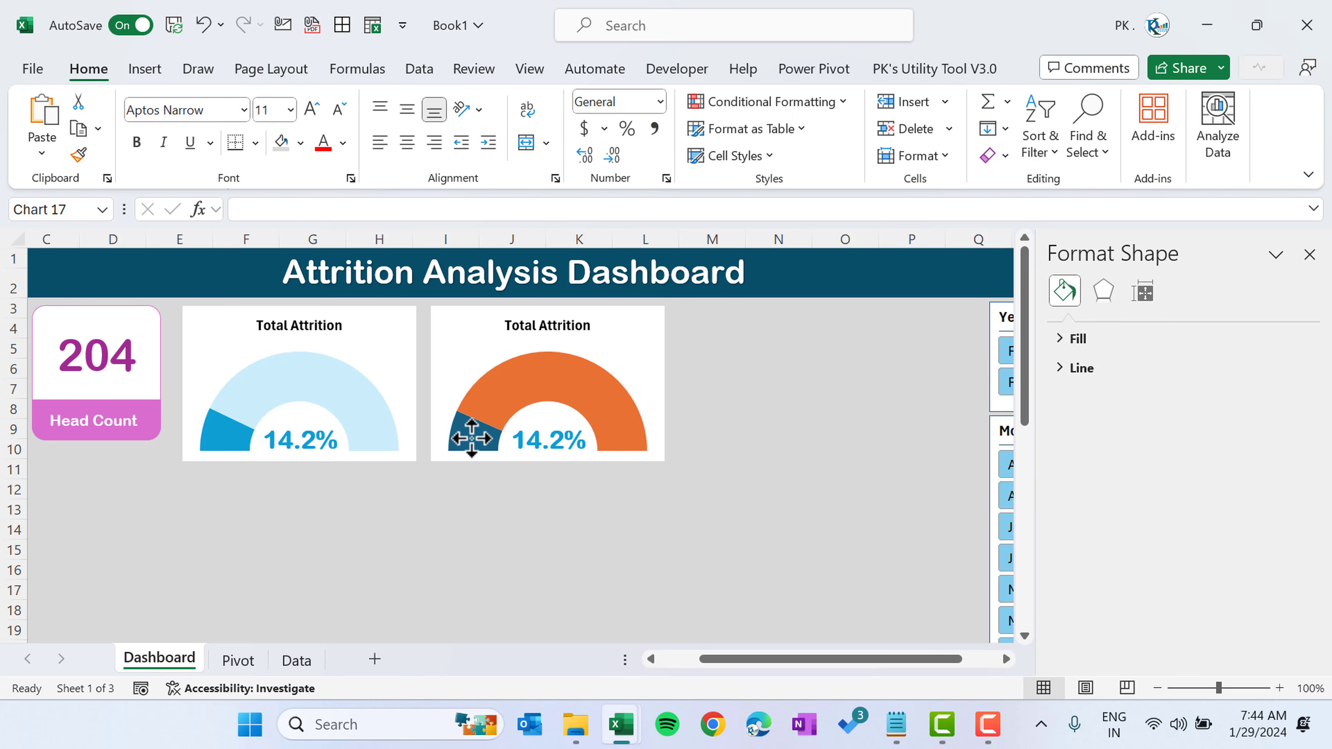
left_click(479, 434)
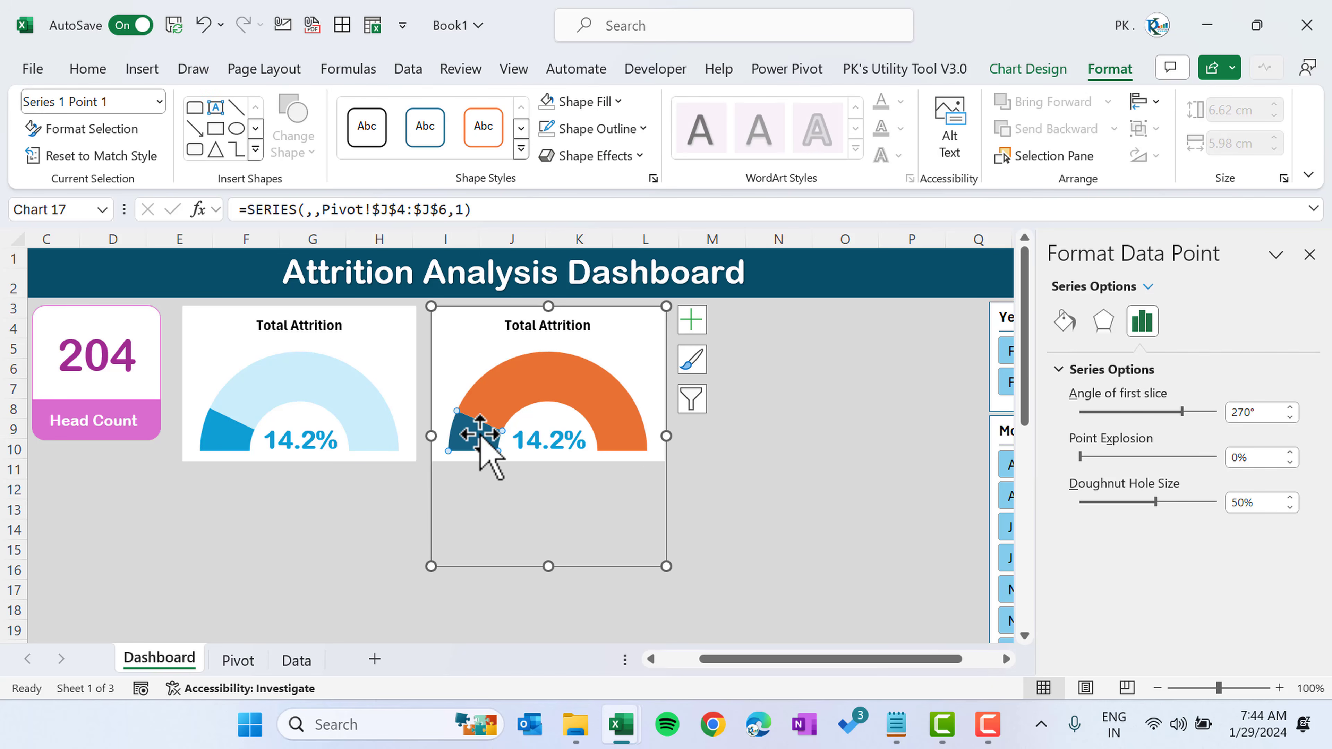
left_click(593, 101)
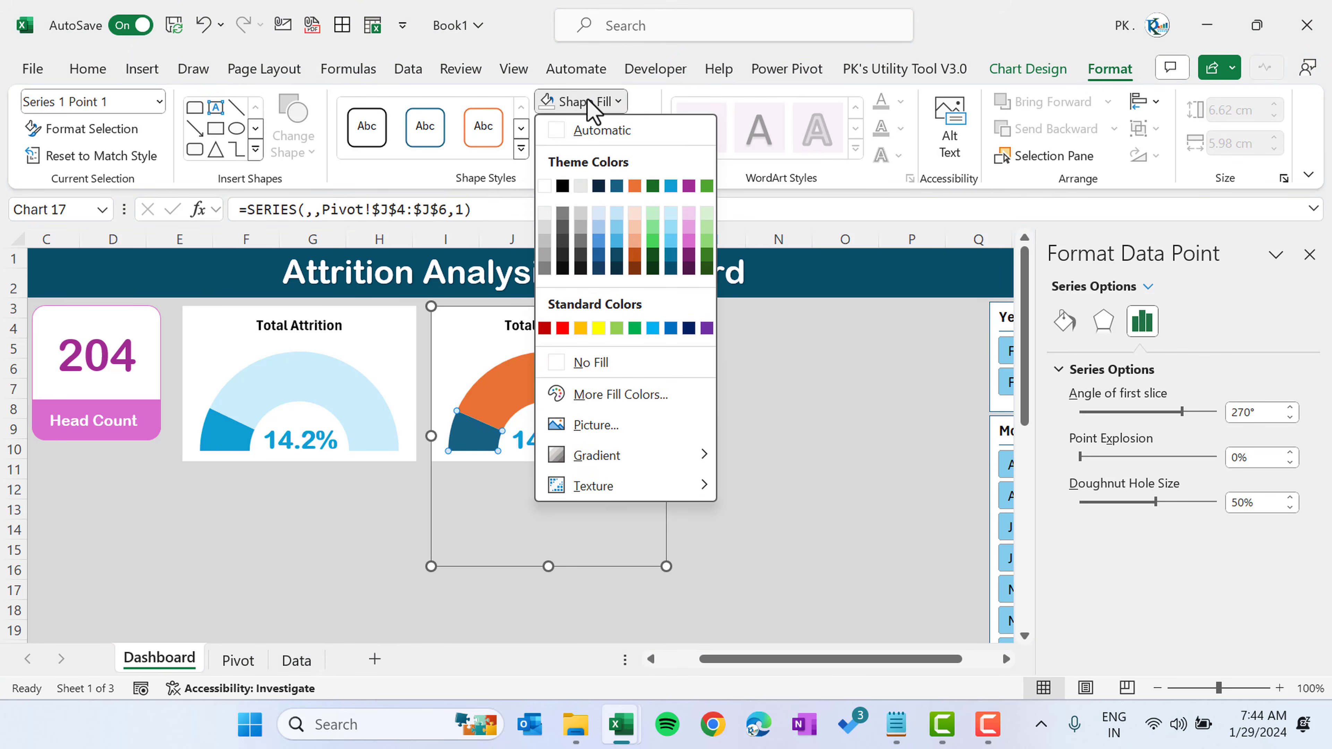
left_click(635, 186)
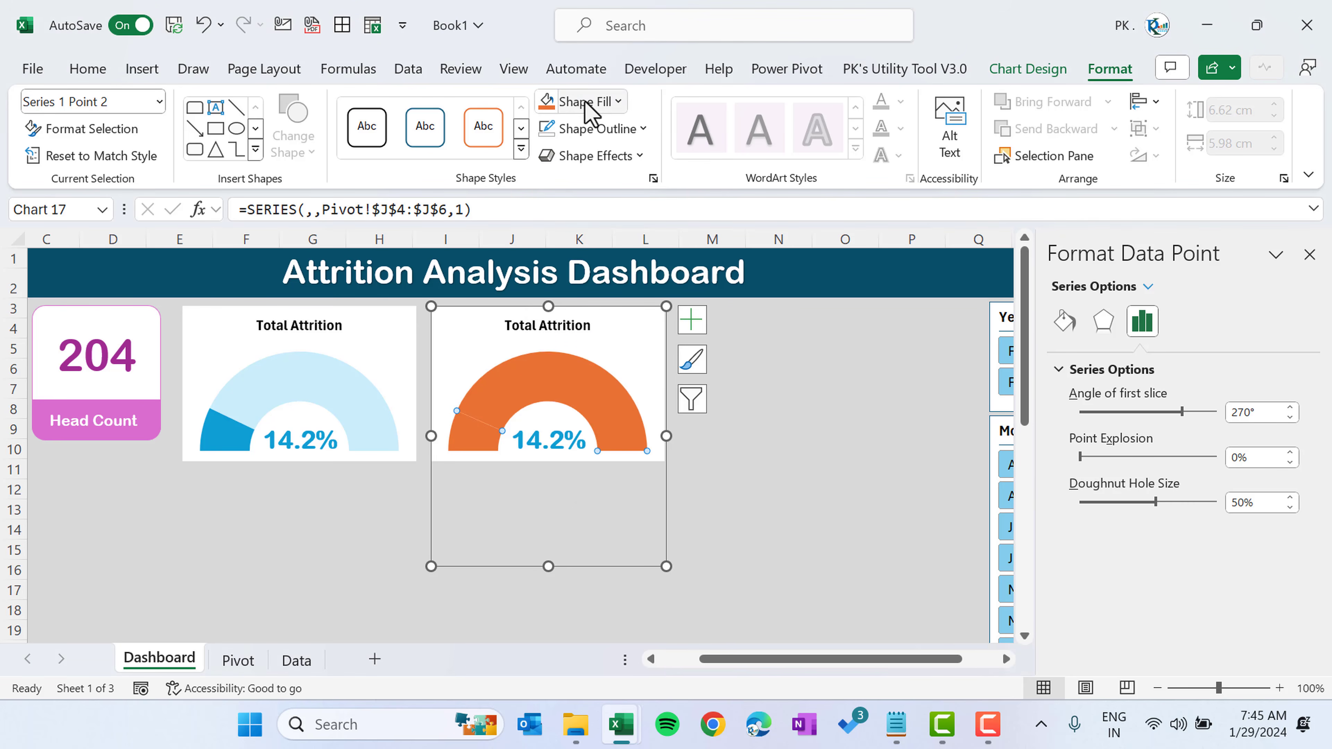
left_click(614, 102)
left_click(636, 215)
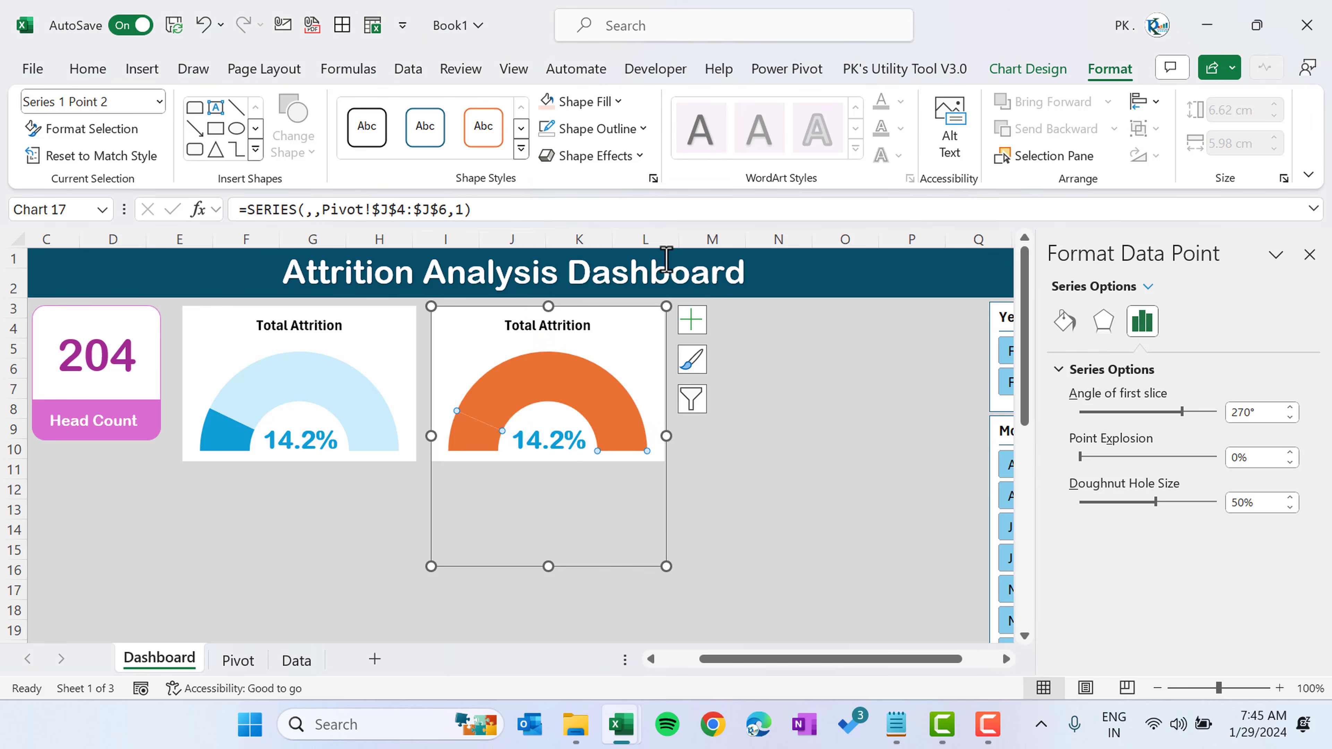
left_click(785, 452)
- Colour the copied gauge's percentage text in the same orange as its attrition slice
left_click(544, 445)
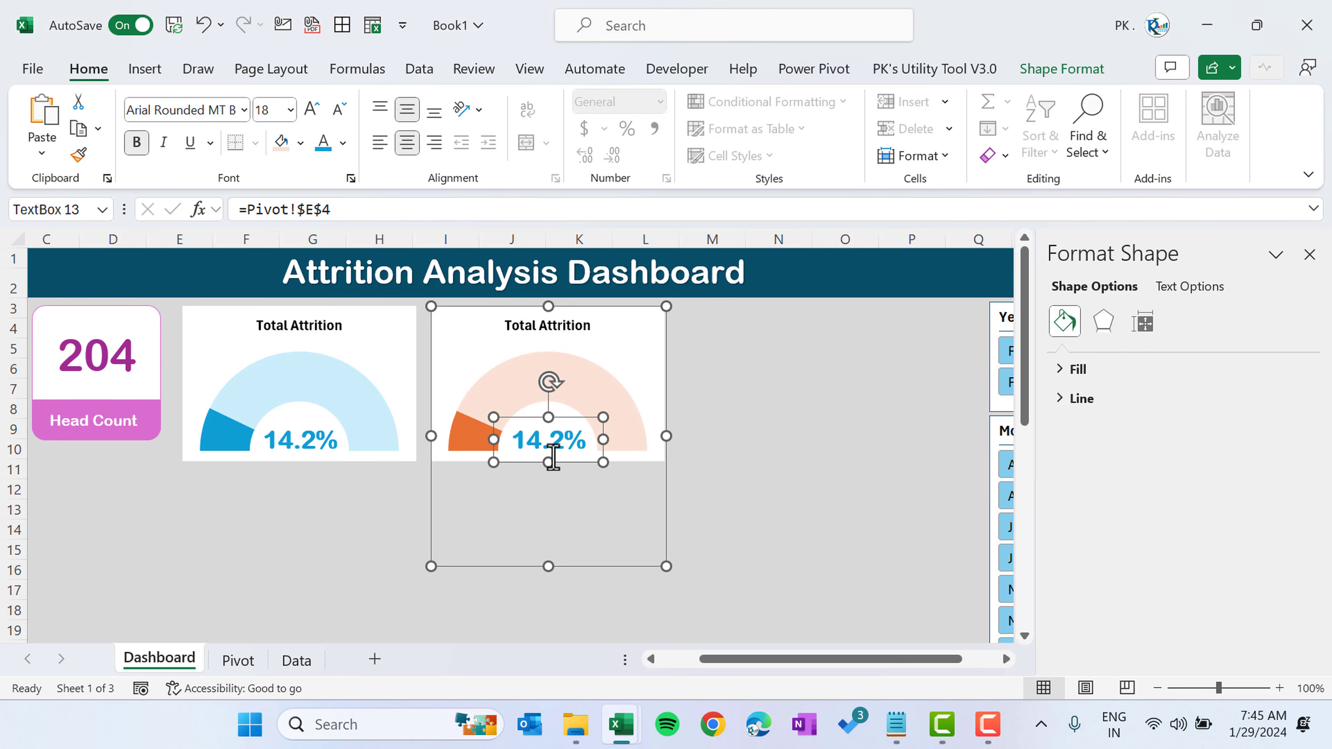
left_click(343, 143)
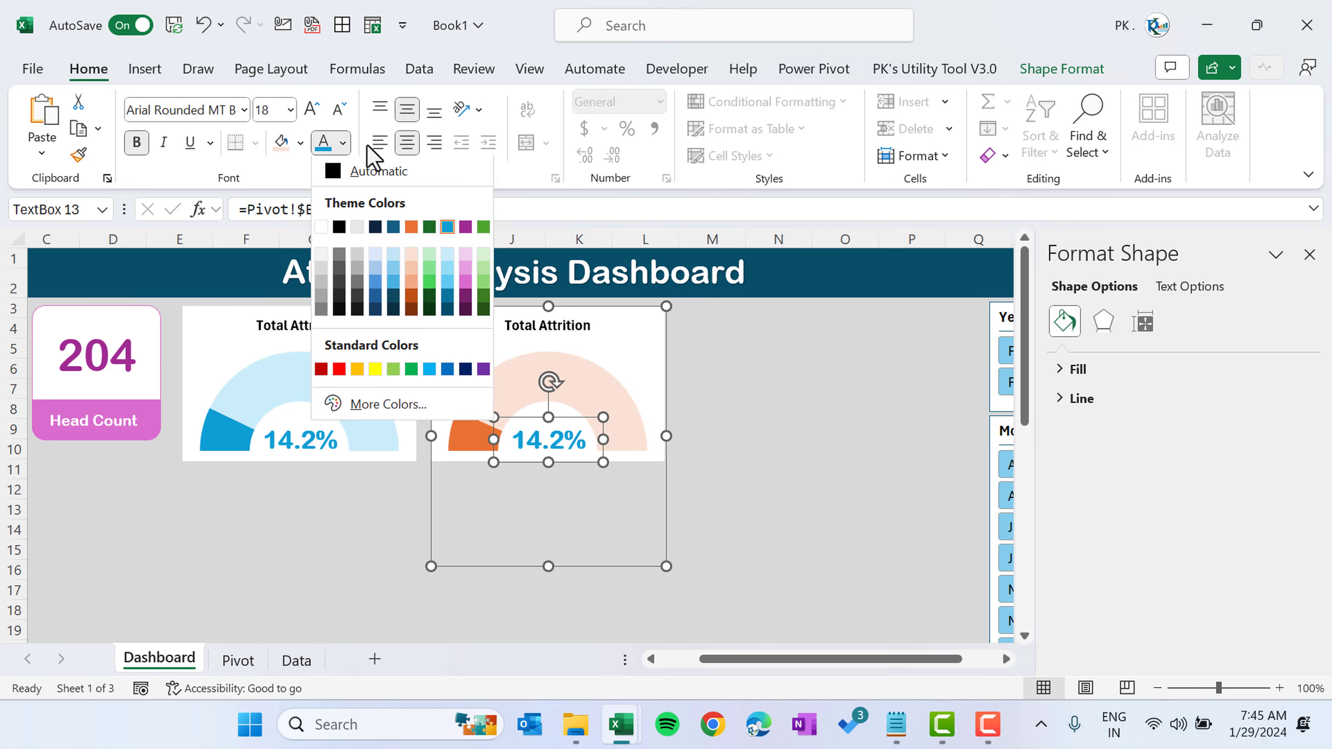
left_click(426, 223)
left_click(824, 465)
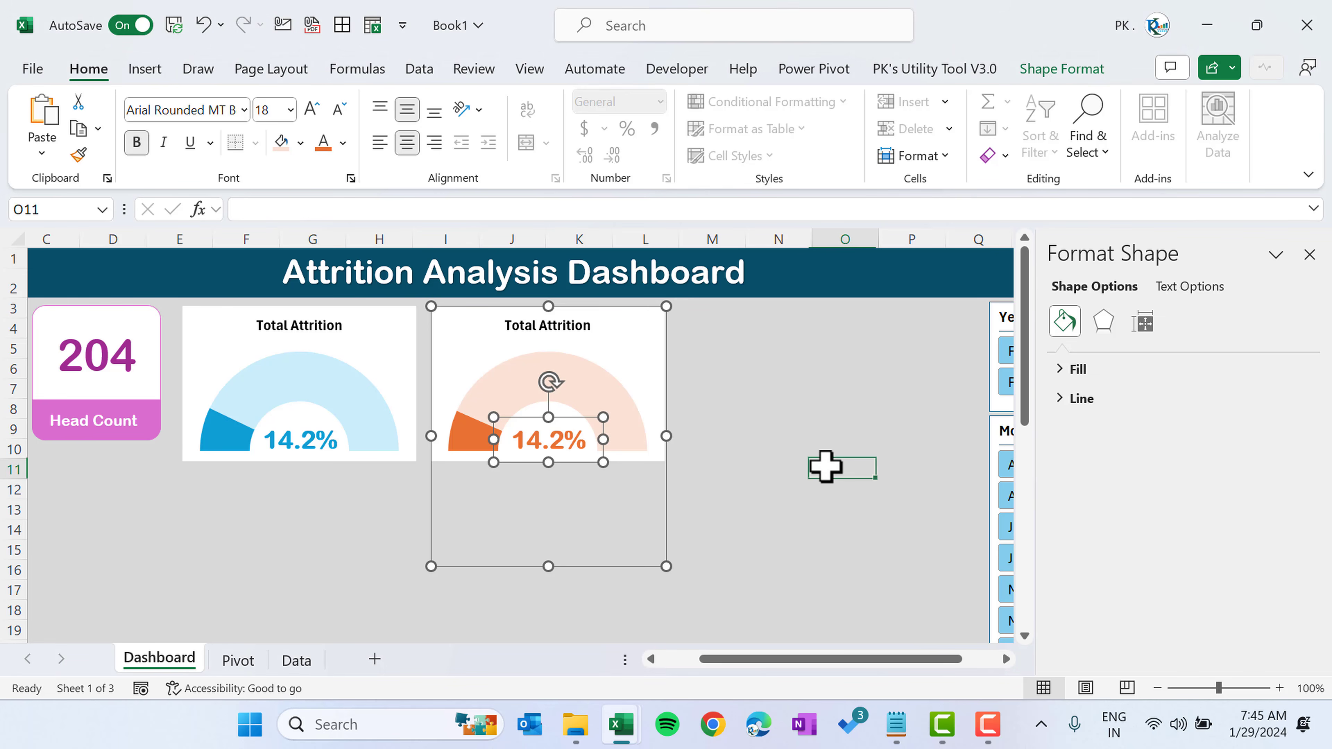
- Change the copied gauge's chart title to "YTD Attrition"
left_click(591, 328)
left_click(734, 347)
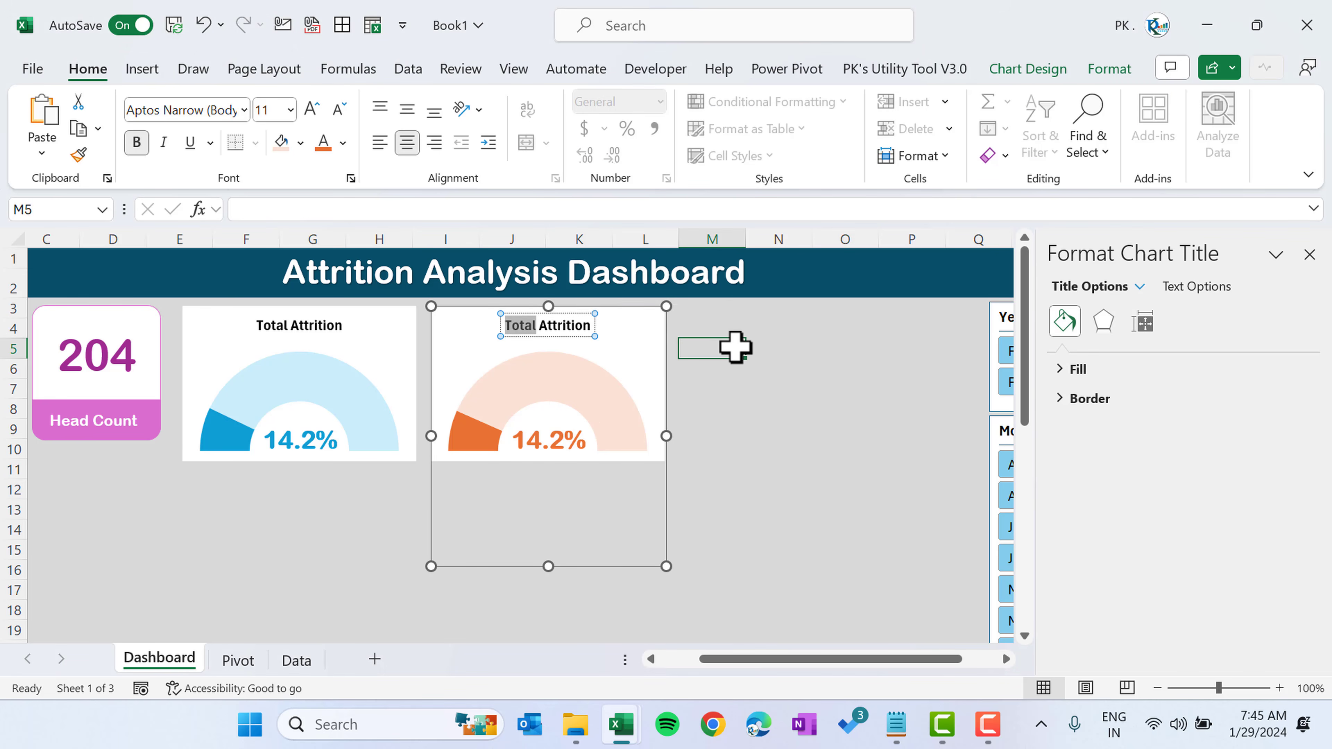
type("Y")
key("Escape")
left_click(551, 321)
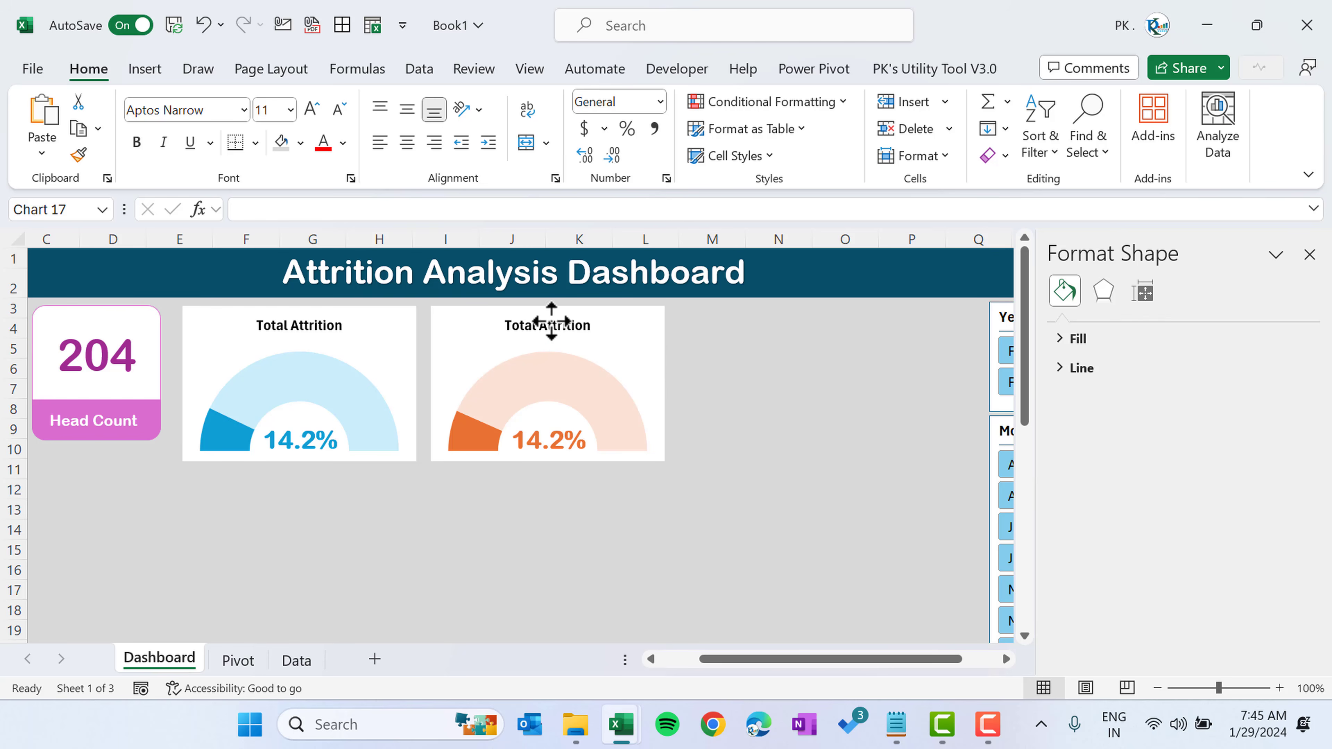
left_click(550, 321)
double_click(519, 326)
type("Y")
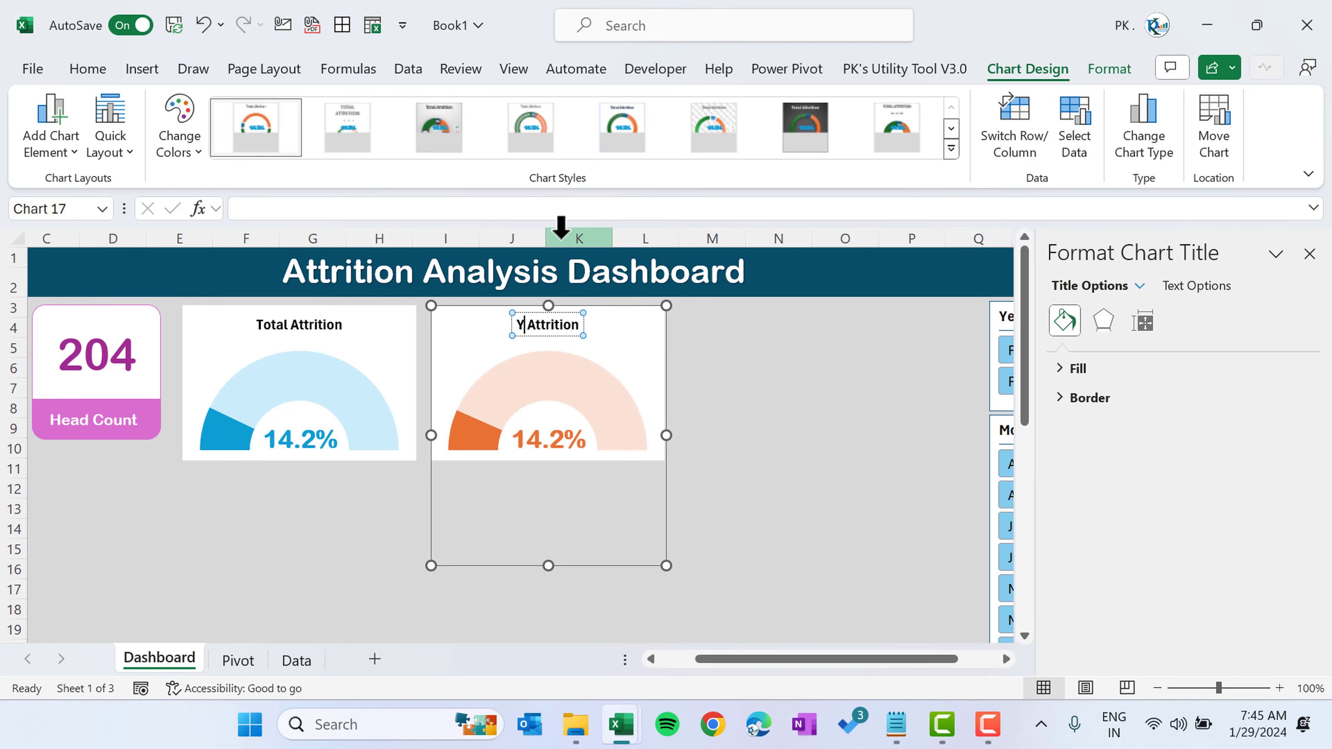
type("TD")
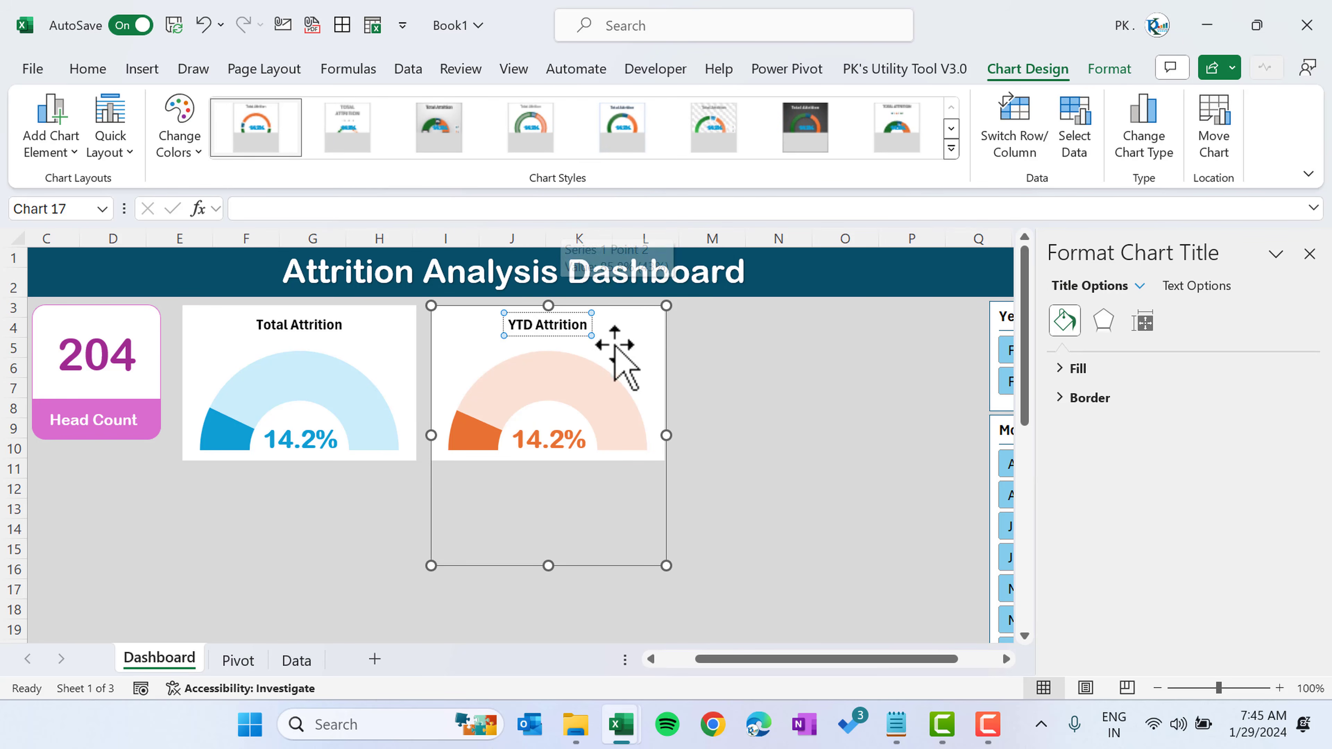
left_click(726, 347)
- Duplicate the YTD Attrition gauge and place the copy beside it in the same row, over columns M to P
left_click(653, 364)
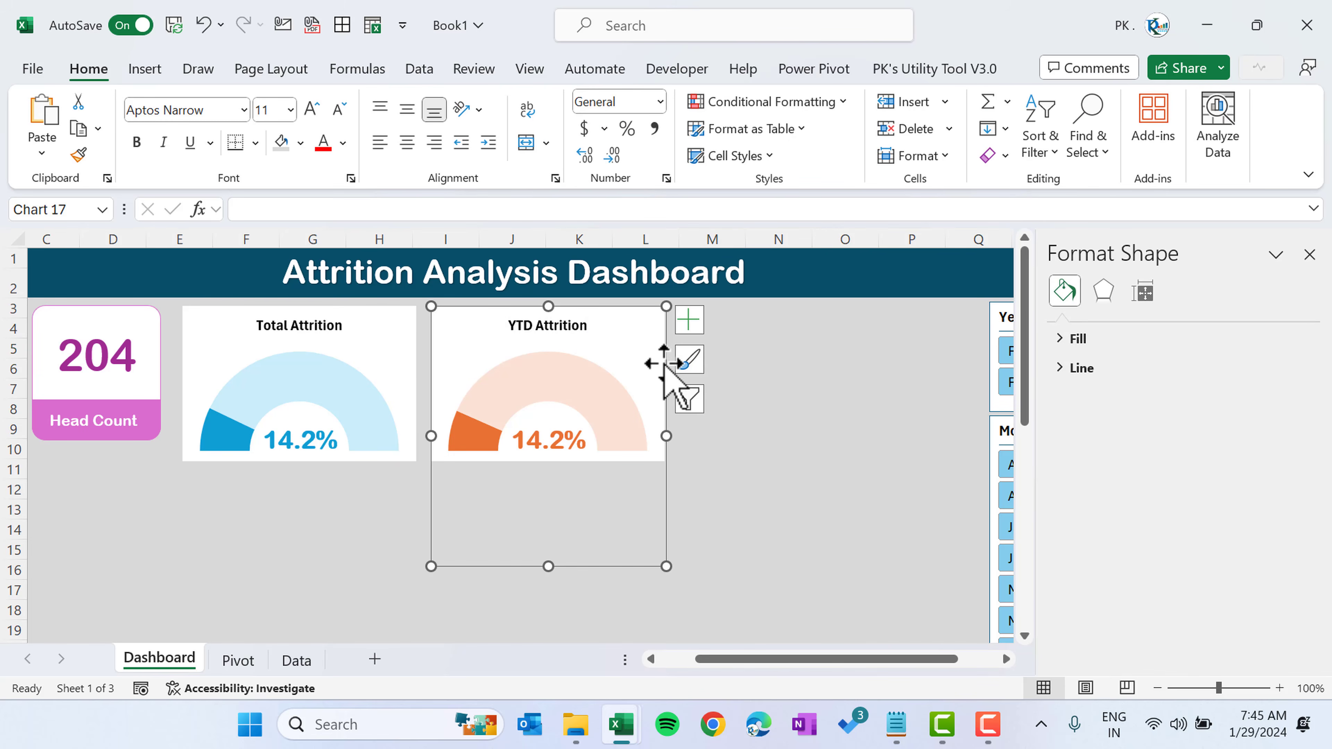
key("ctrl+c")
key("ctrl+v")
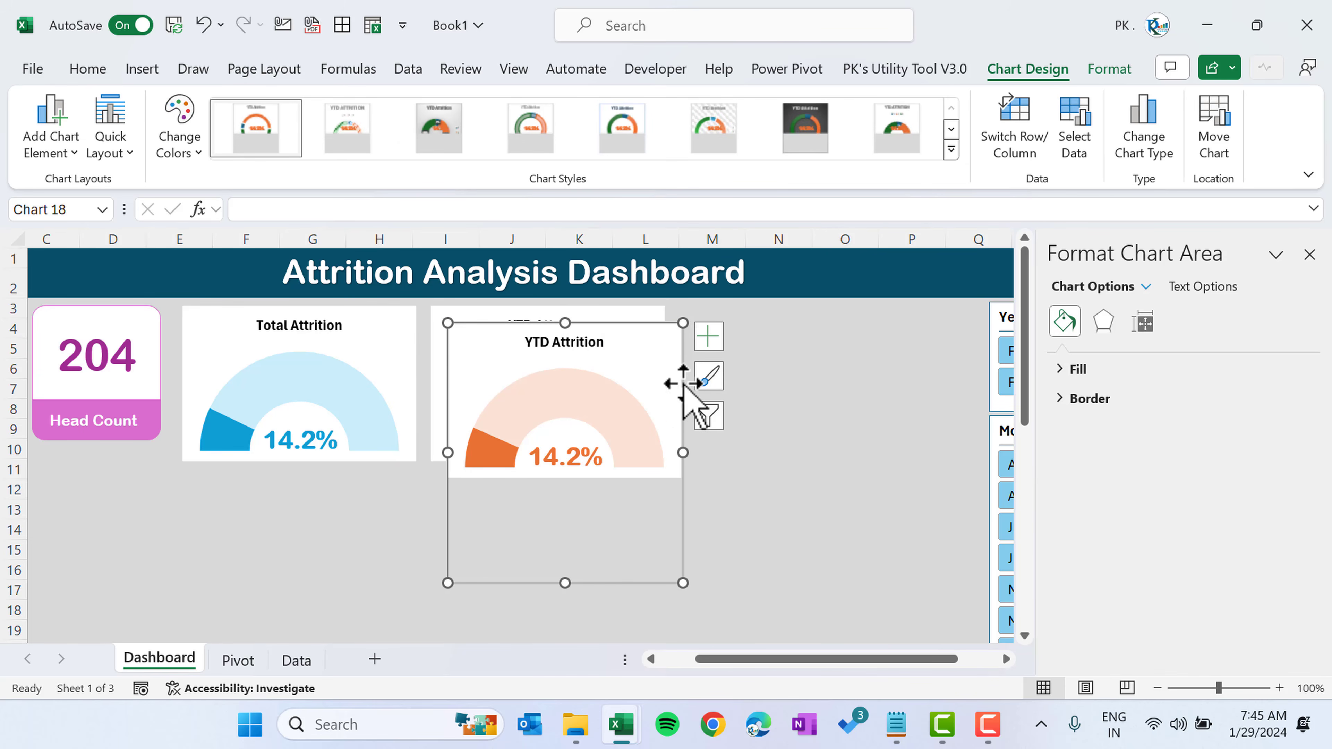
left_click_drag(682, 370, 923, 366)
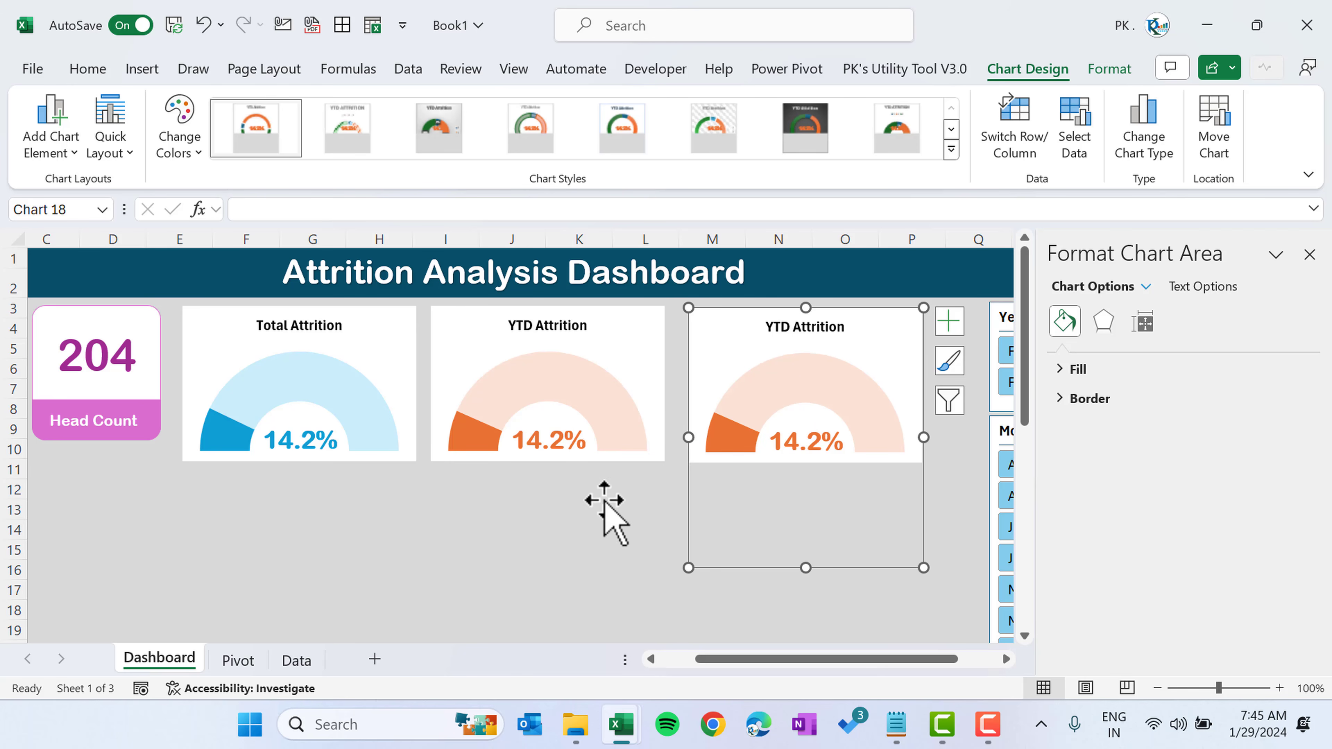
- Link the percentage text box of the original YTD Attrition gauge to cell J4 on the Pivot sheet
left_click(549, 443)
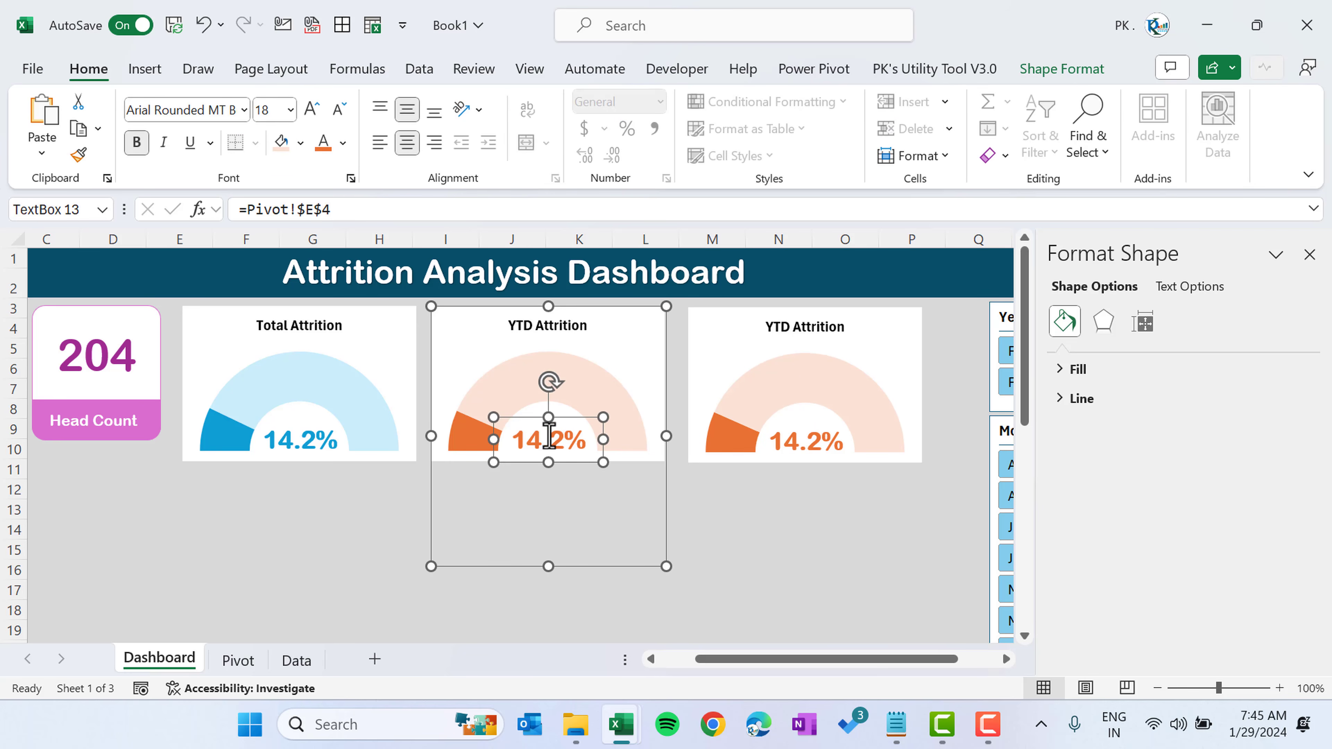
left_click_drag(373, 209, 236, 216)
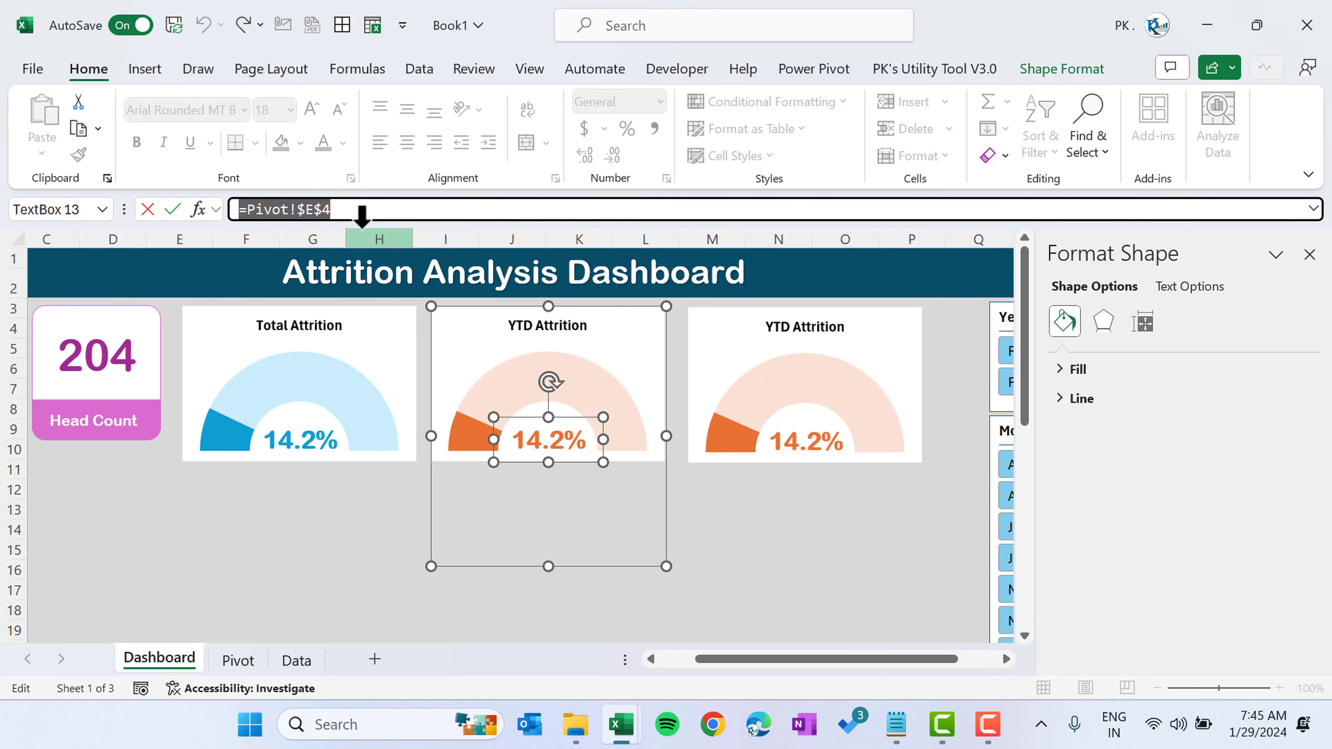
type("=")
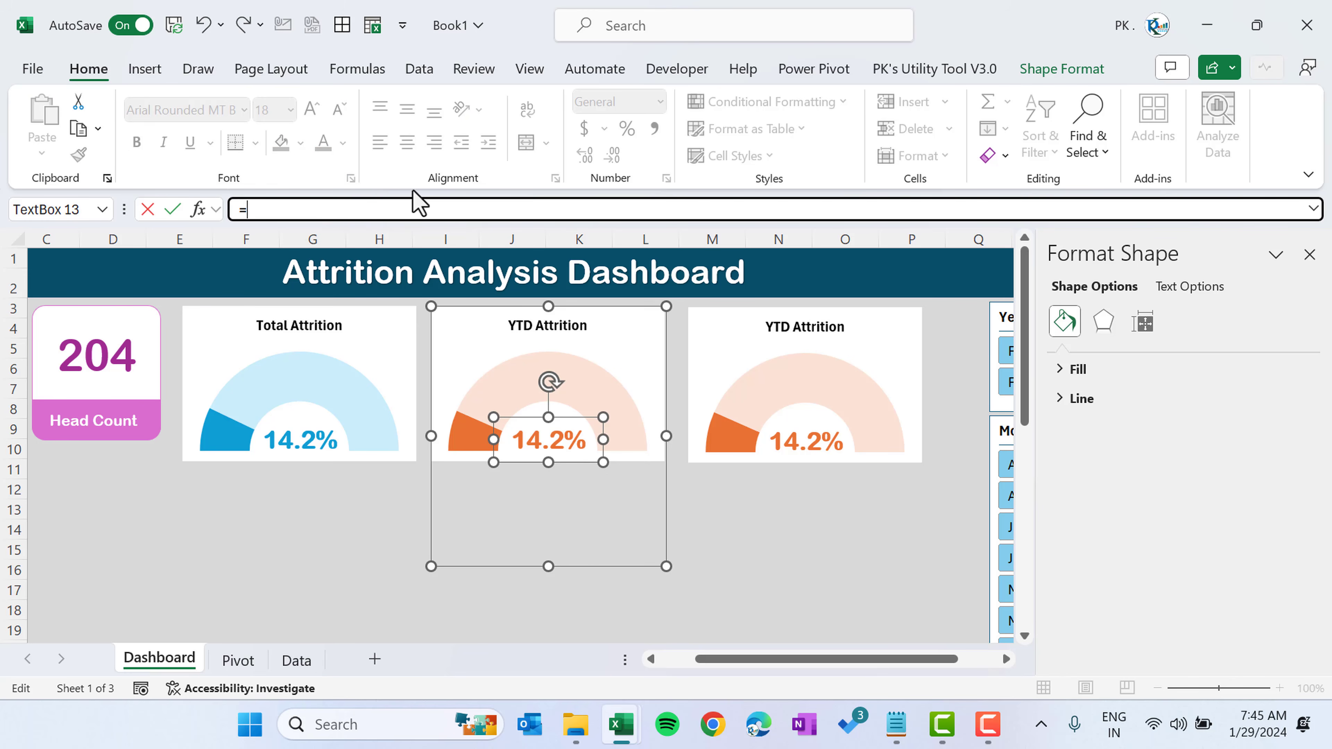
left_click(258, 658)
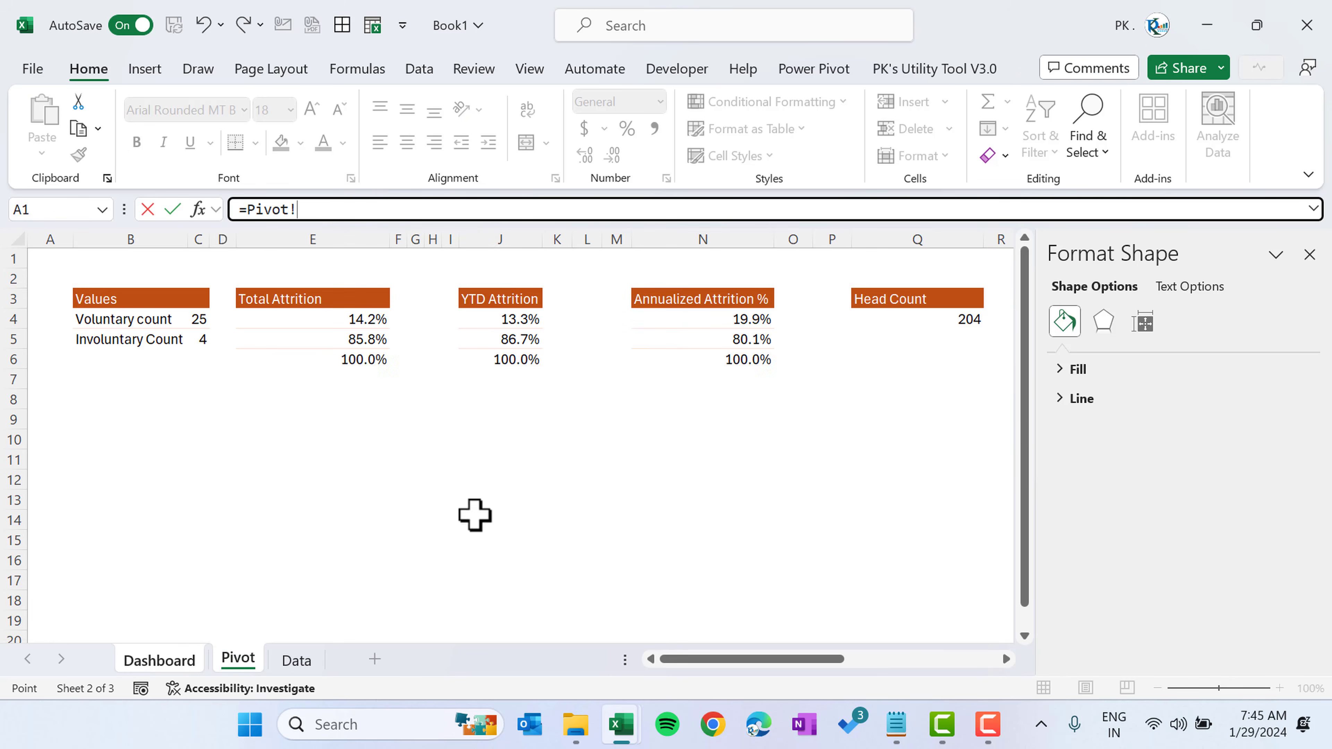
left_click(516, 319)
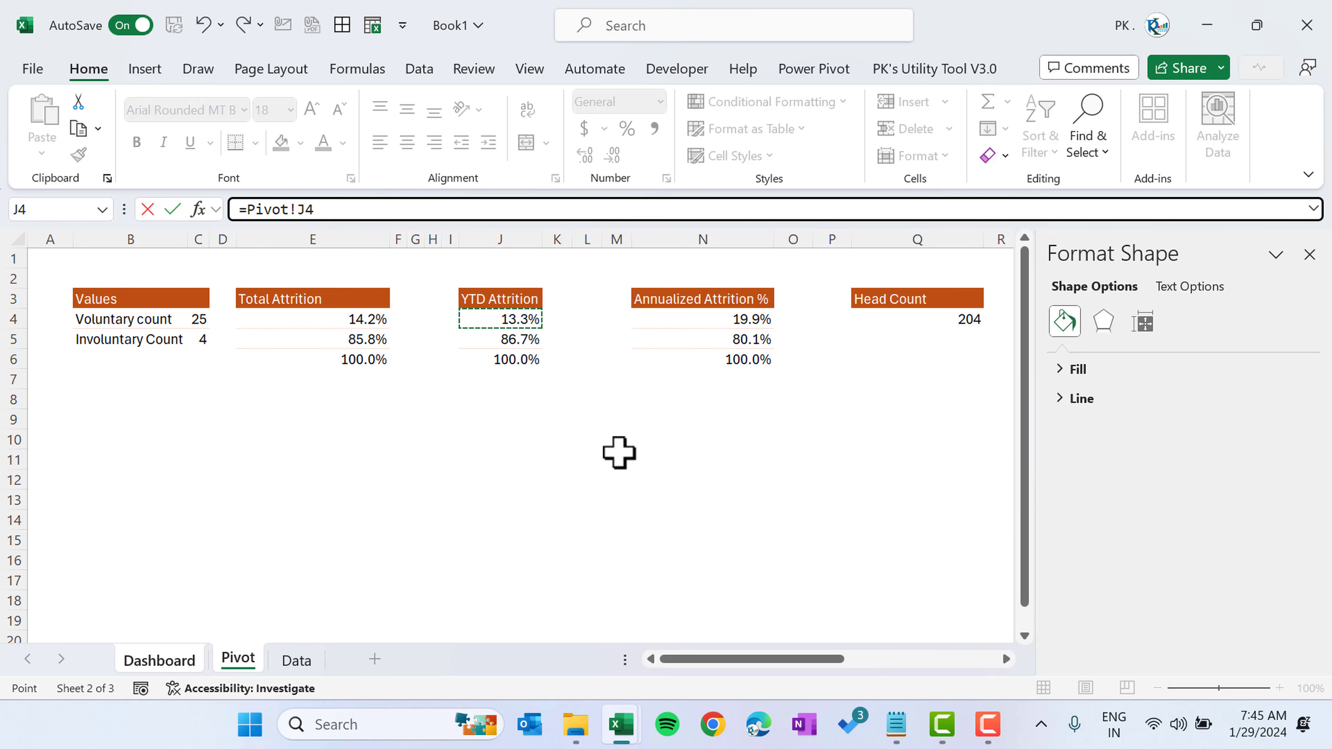
key("Return")
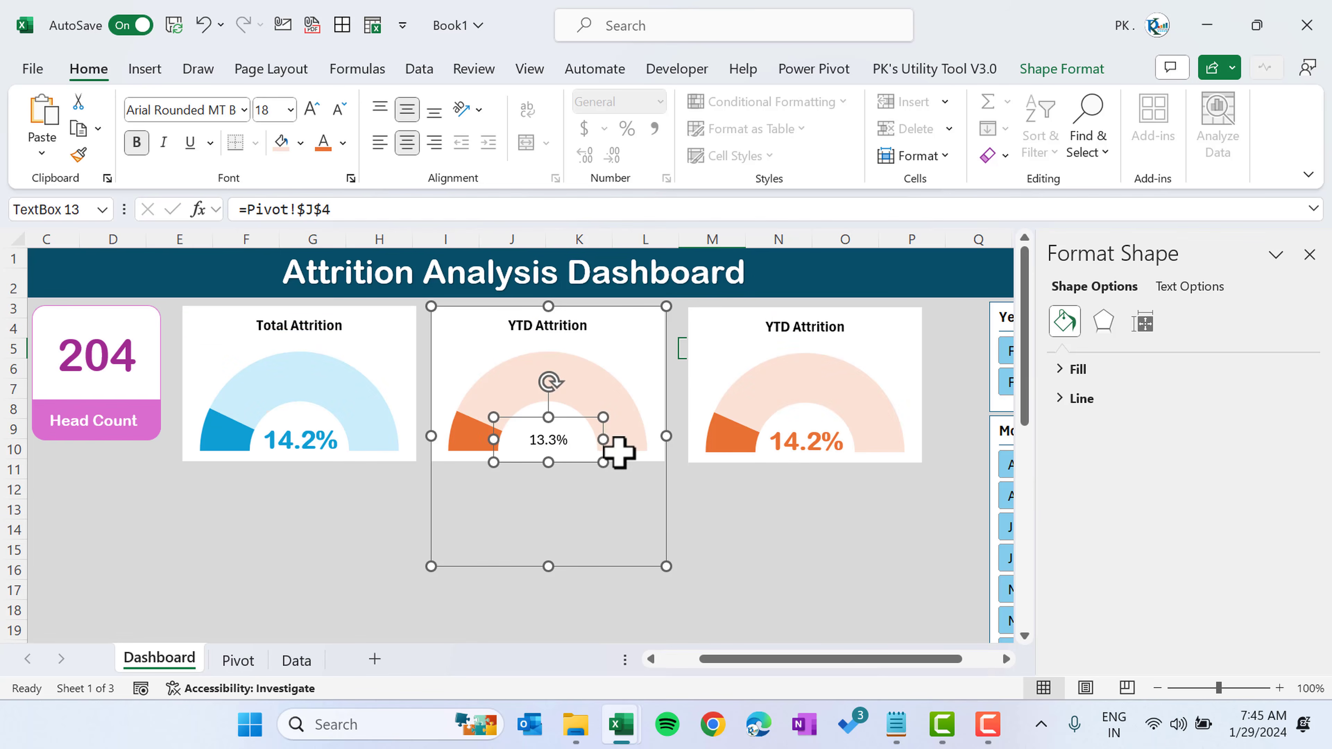
- Apply the Total Attrition percentage's text formatting to the YTD Attrition percentage, coloured orange like its attrition slice
left_click(301, 446)
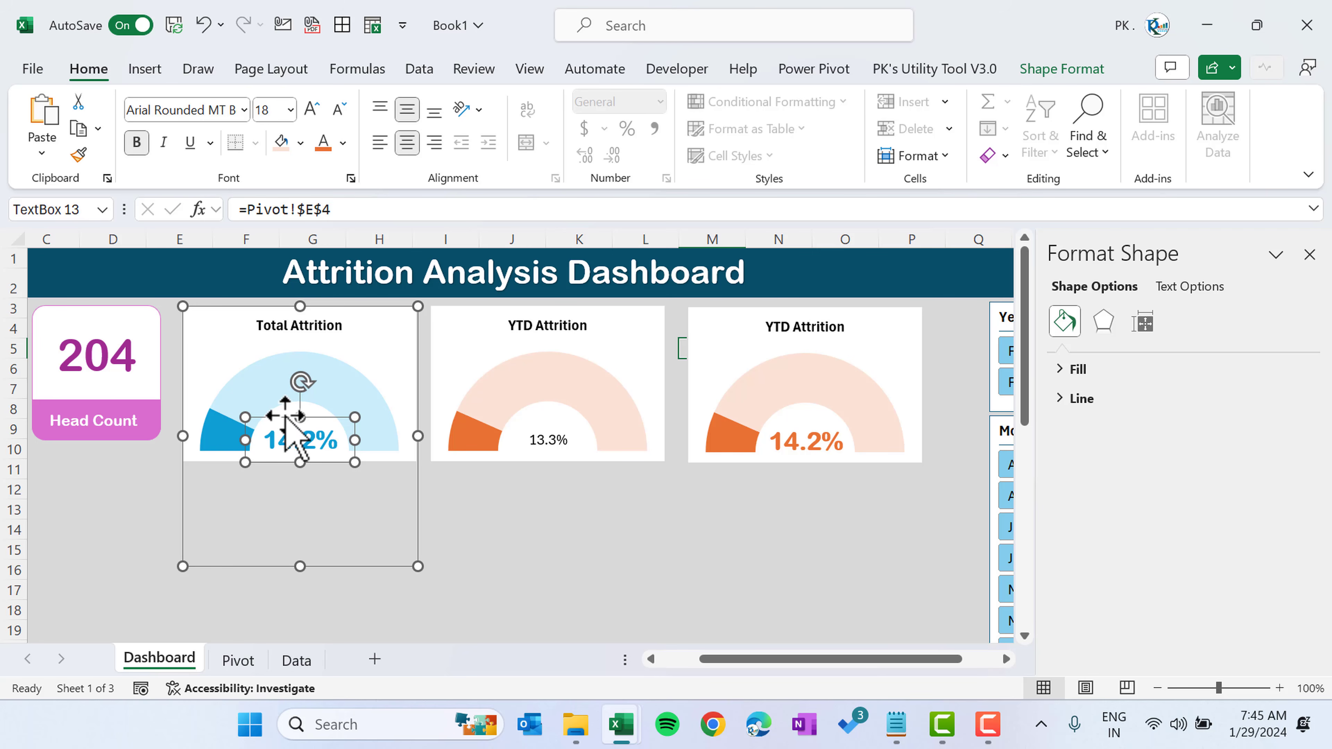
left_click(78, 157)
left_click(546, 443)
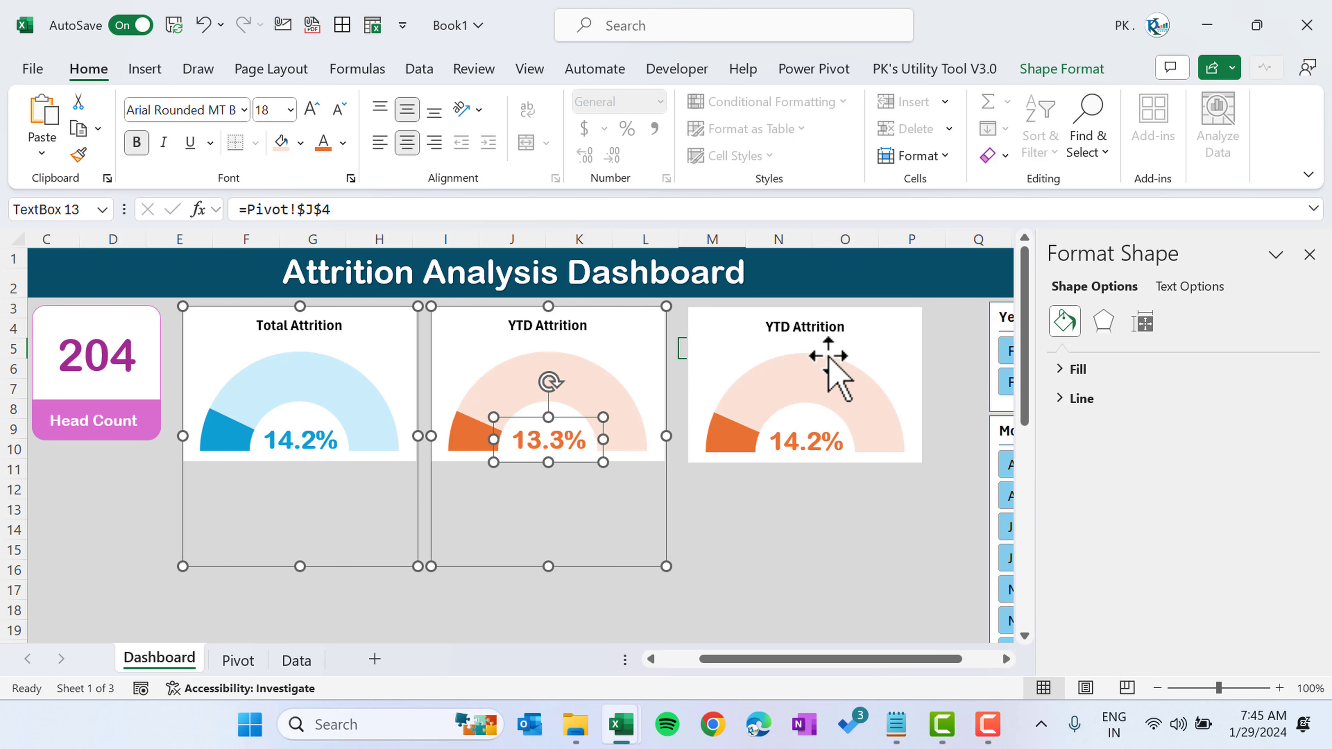
- Change the third gauge's chart title to "Annualized Attrition", using the header wording in cell N3 of the Pivot sheet
left_click(828, 367)
left_click(794, 324)
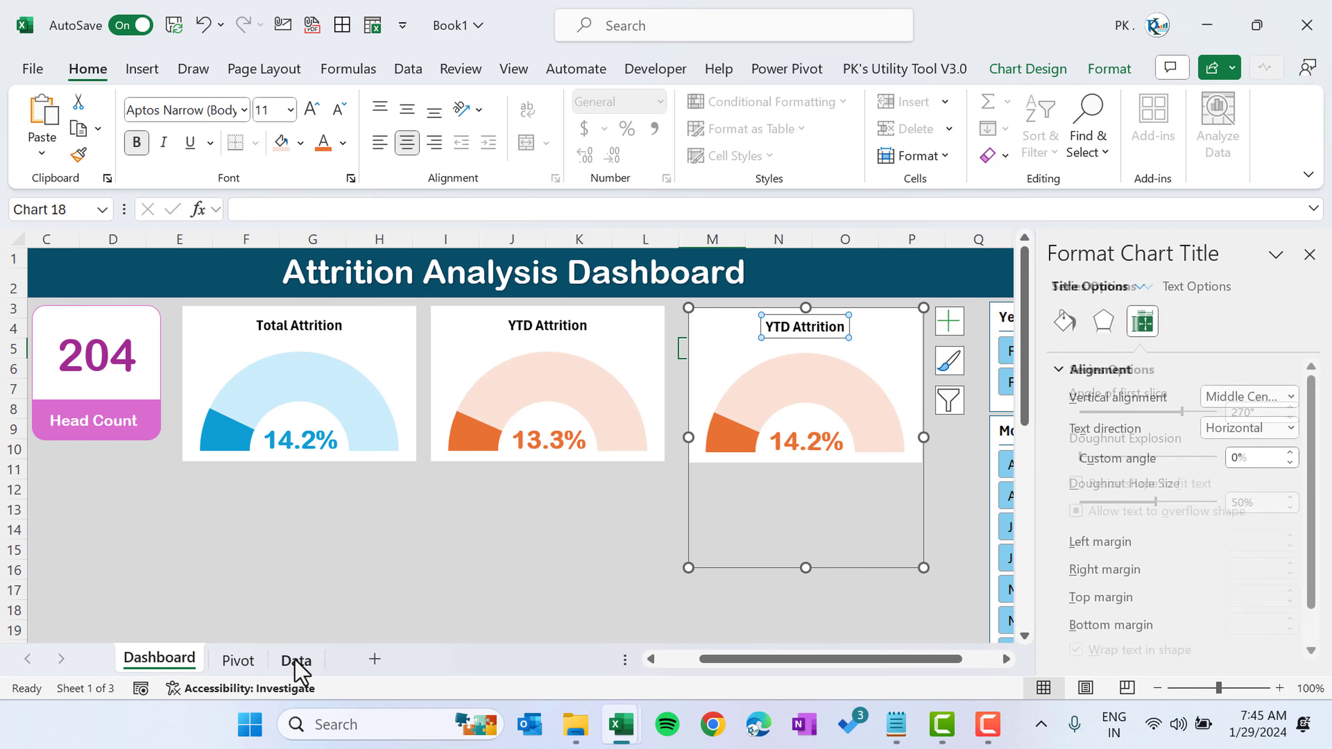
left_click(239, 660)
left_click(731, 295)
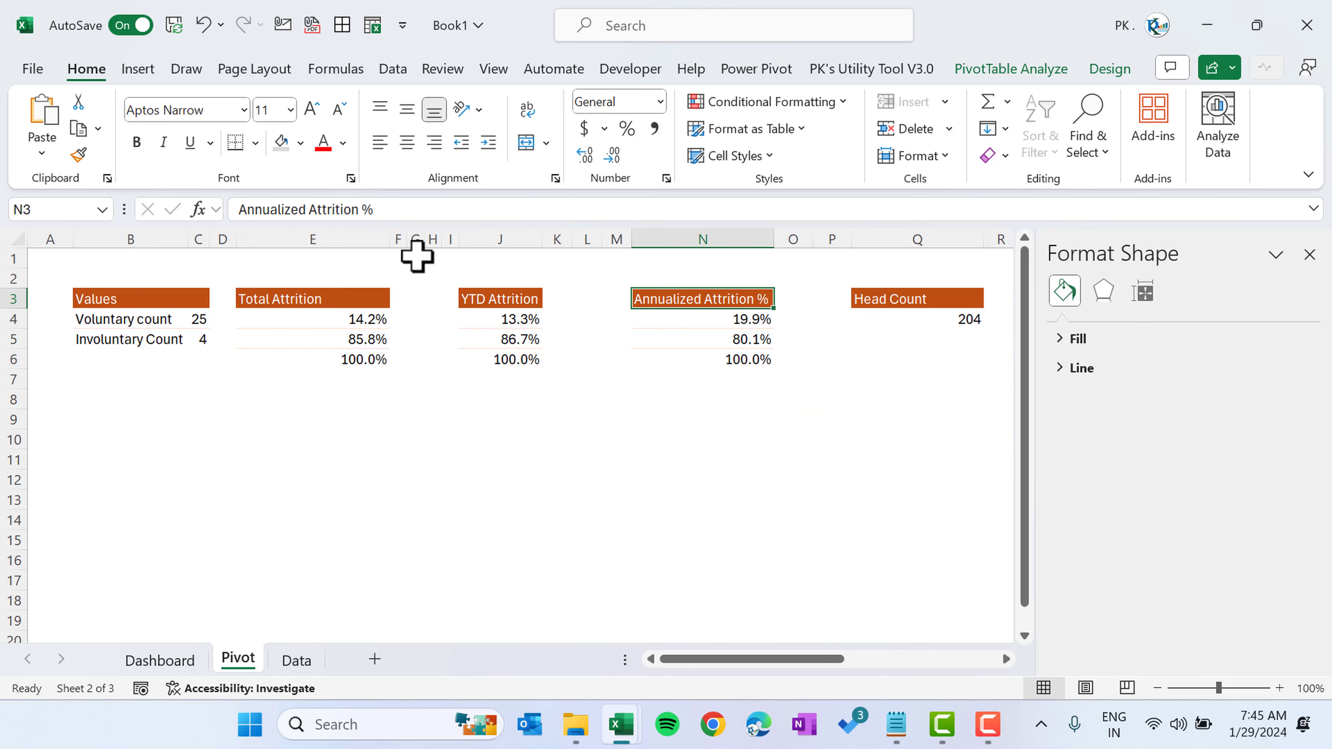
left_click_drag(356, 210, 96, 209)
key("Escape")
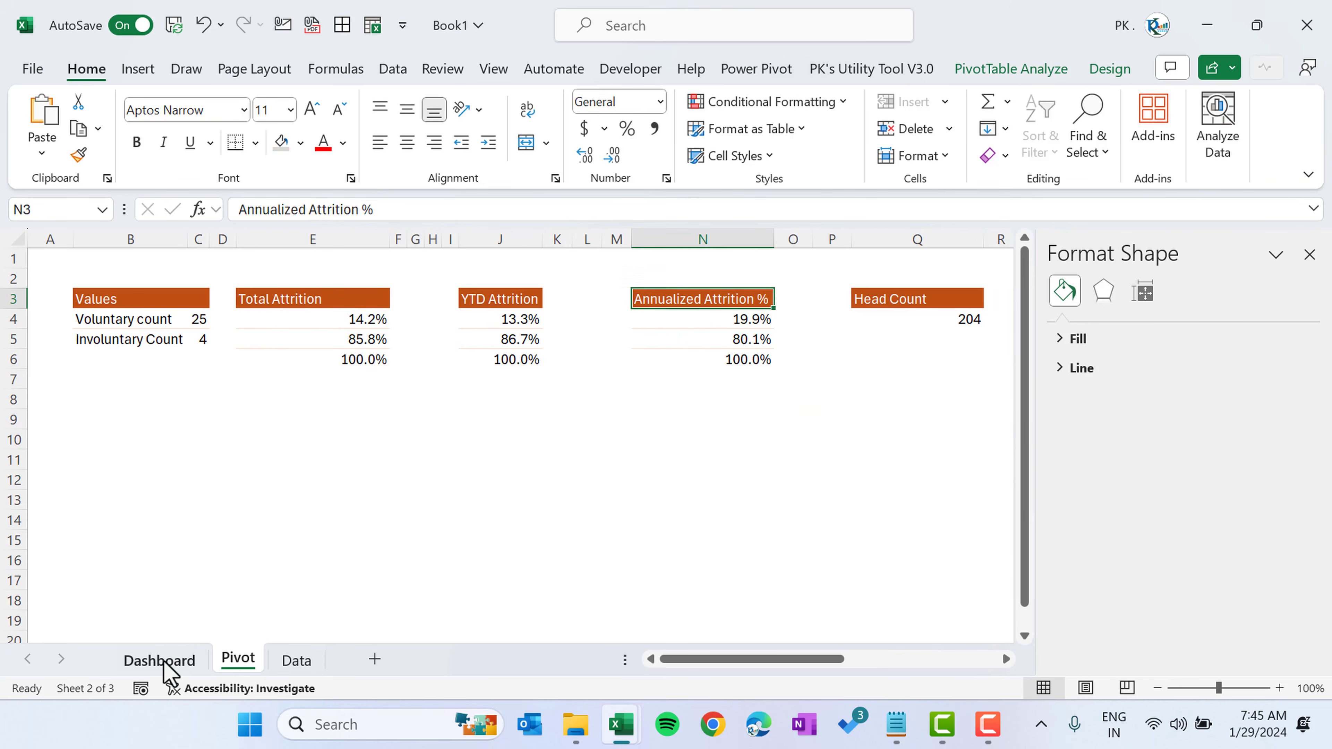
left_click(164, 661)
left_click_drag(781, 322, 883, 331)
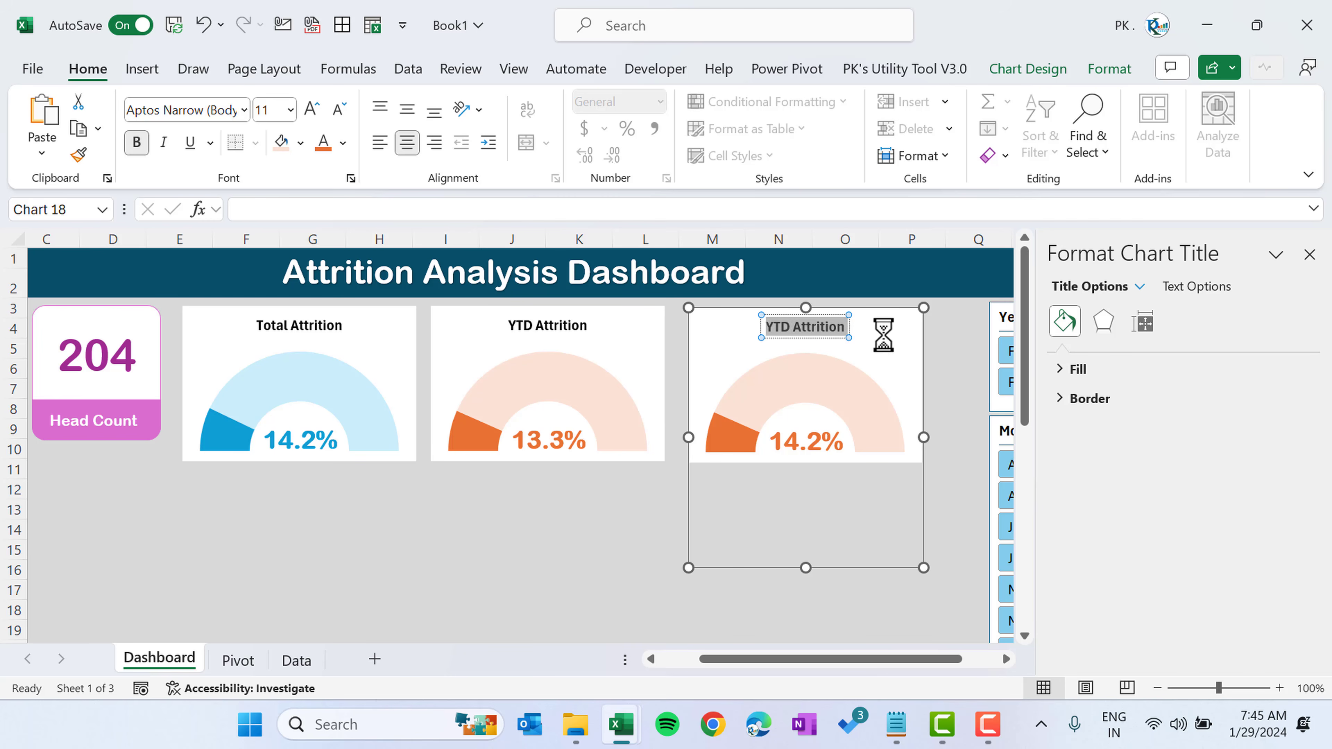
key("ctrl+v")
- Open the Annualized Attrition gauge's data series for editing in its data source settings
left_click(843, 384)
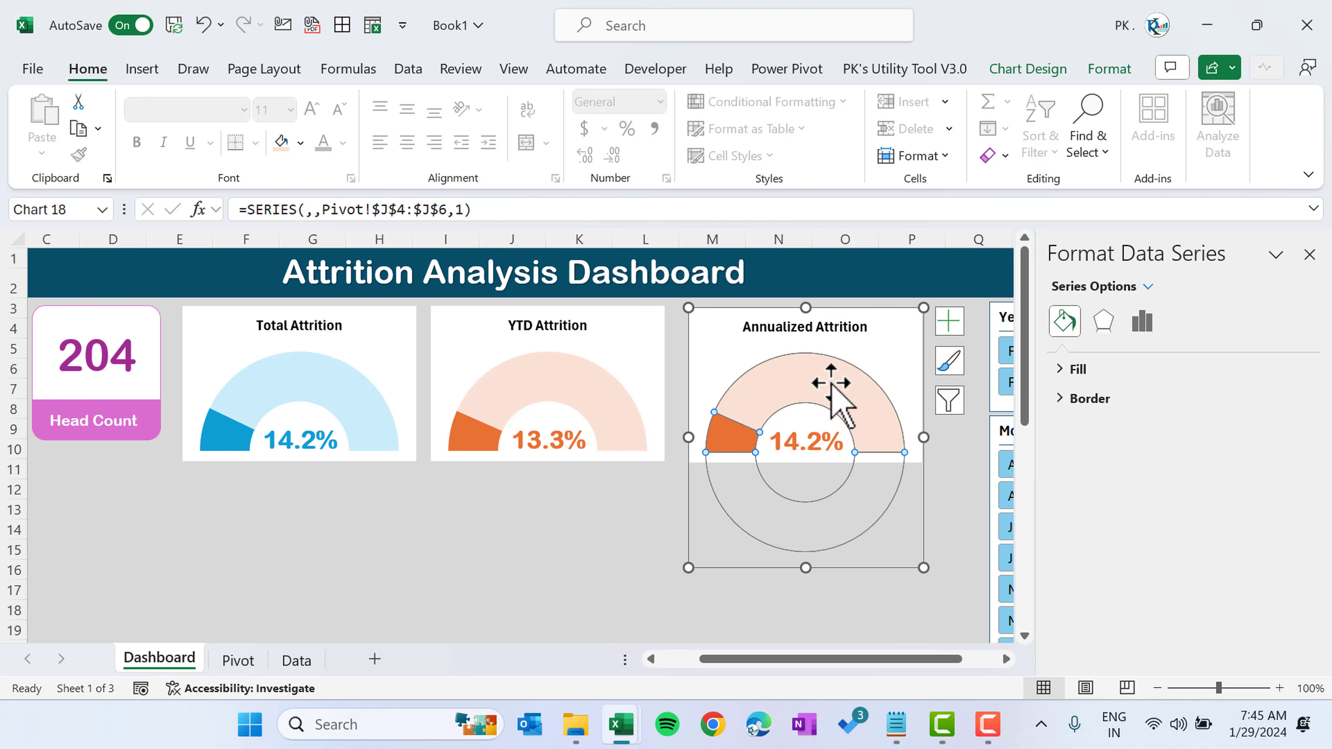
right_click(831, 382)
left_click(884, 489)
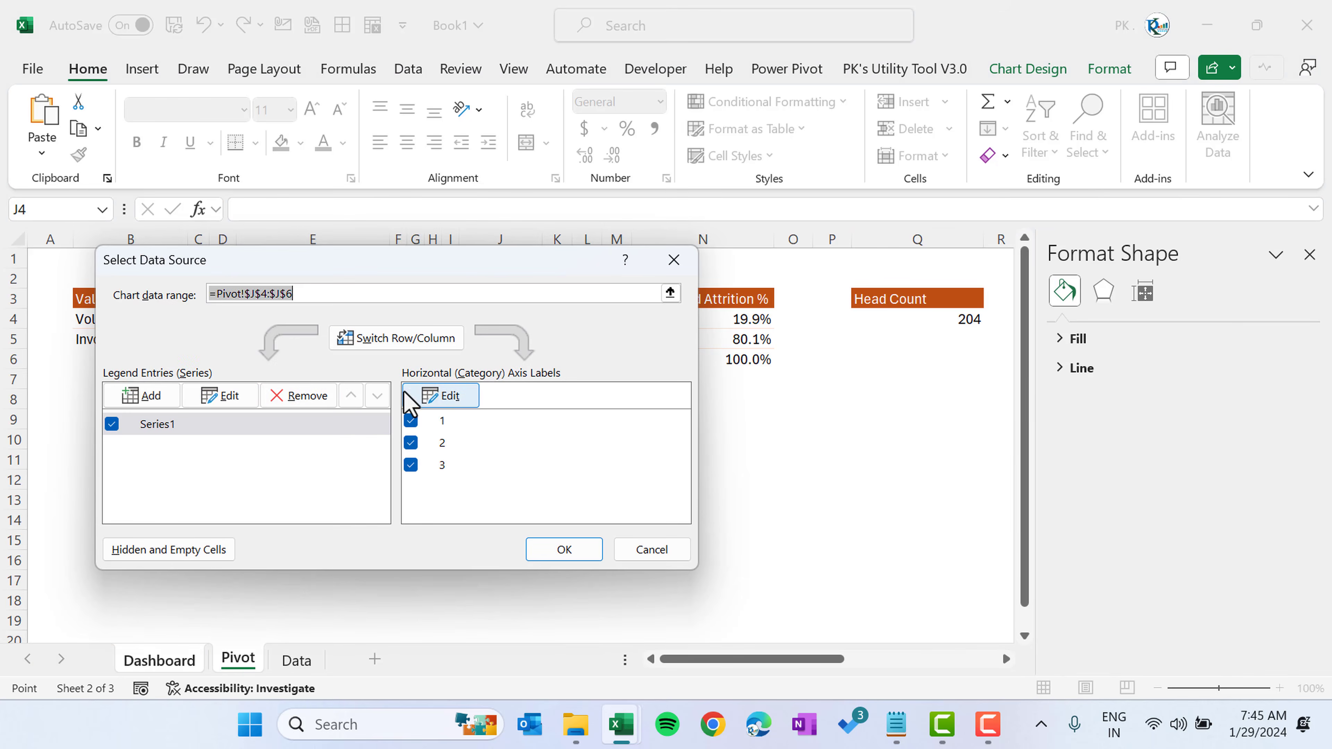
left_click(223, 396)
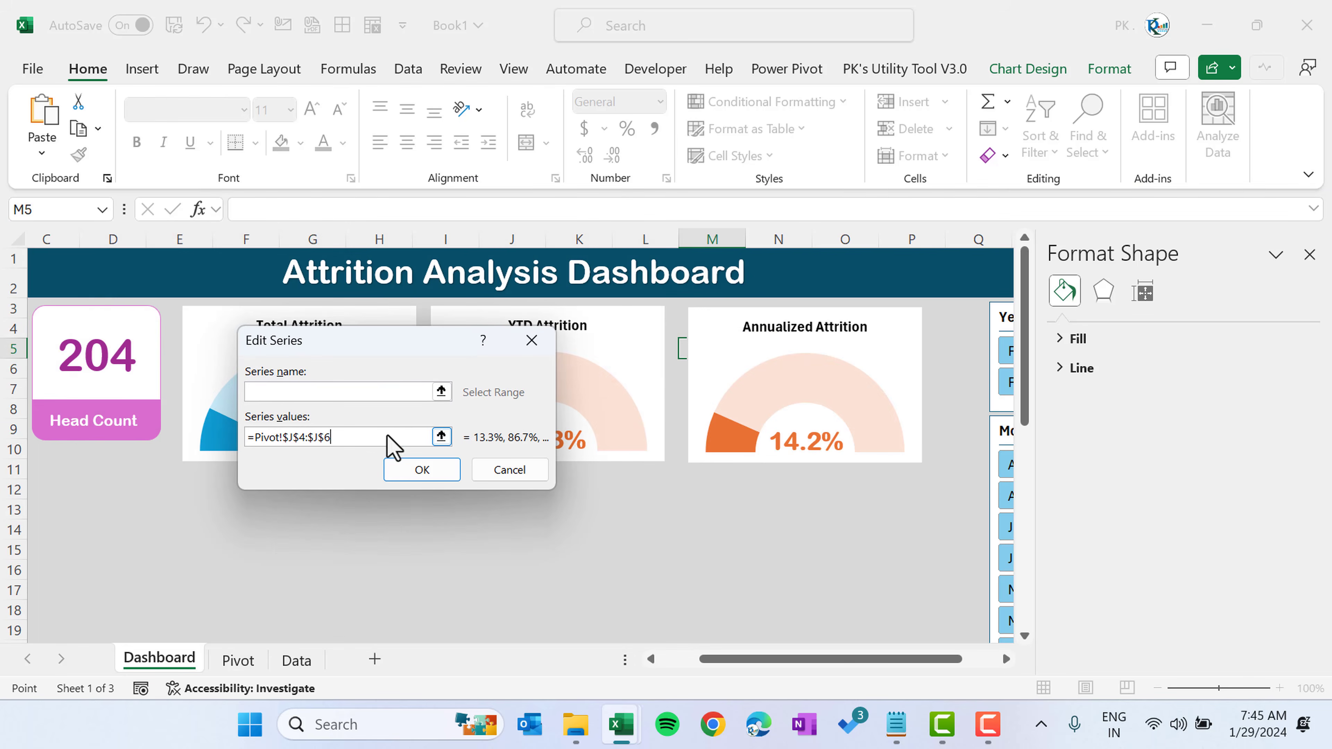
left_click(395, 439)
type("+")
left_click_drag(712, 321, 720, 357)
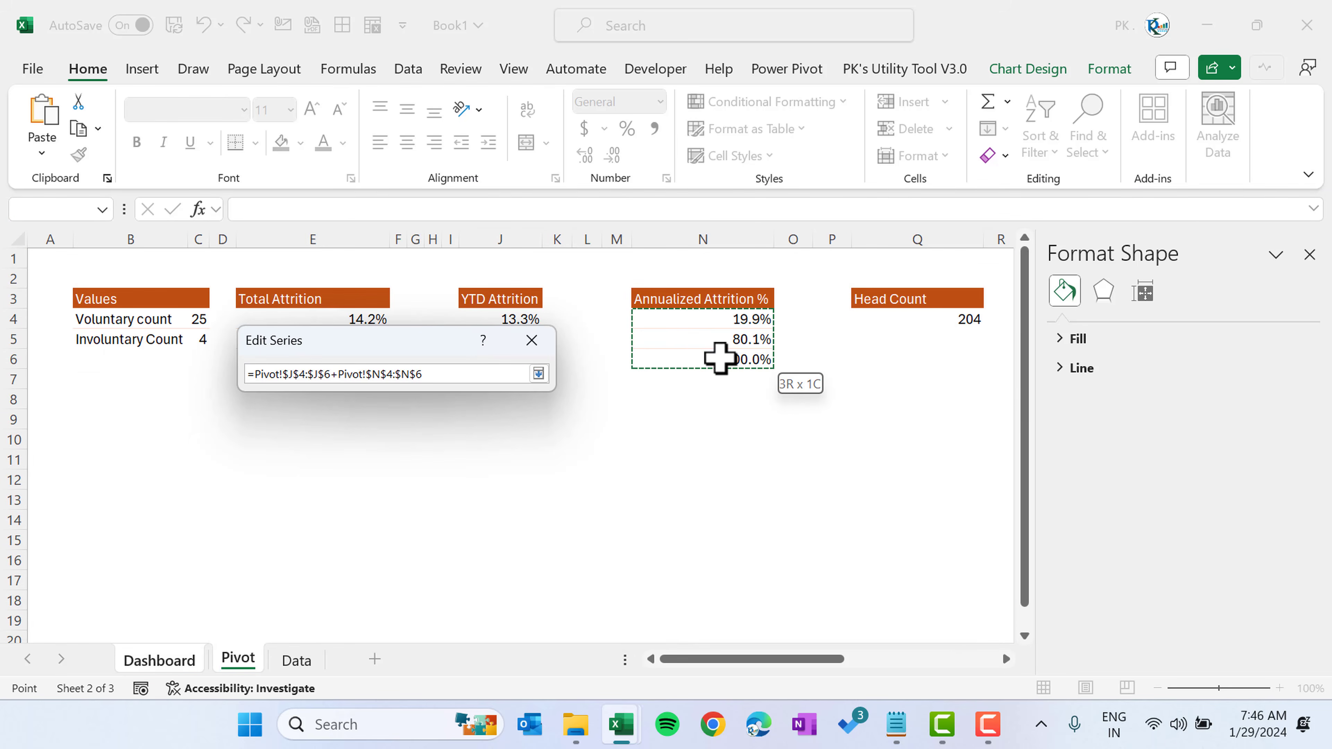
key("Return")
key("Return")
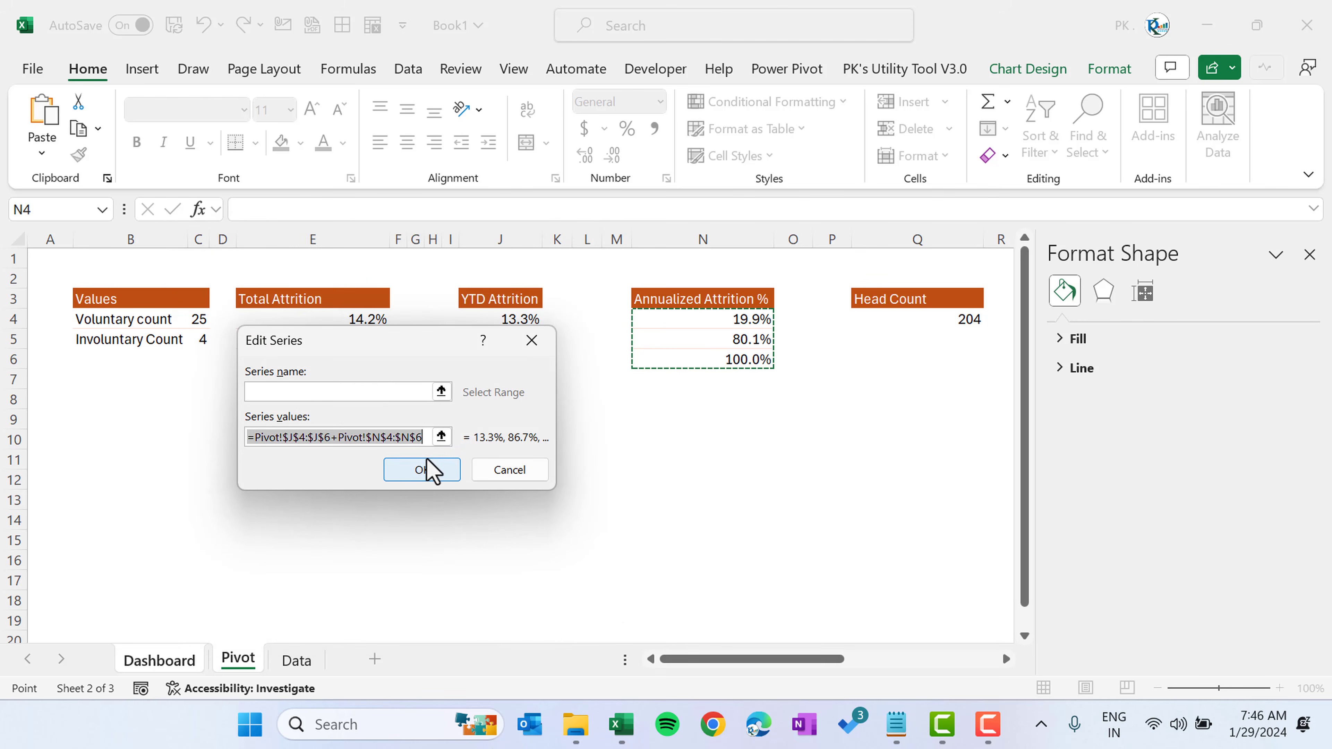
- Replace the series values with the range N4:N6 on the Pivot sheet and accept the new data source
key("BackSpace")
left_click_drag(716, 321, 719, 352)
left_click(436, 475)
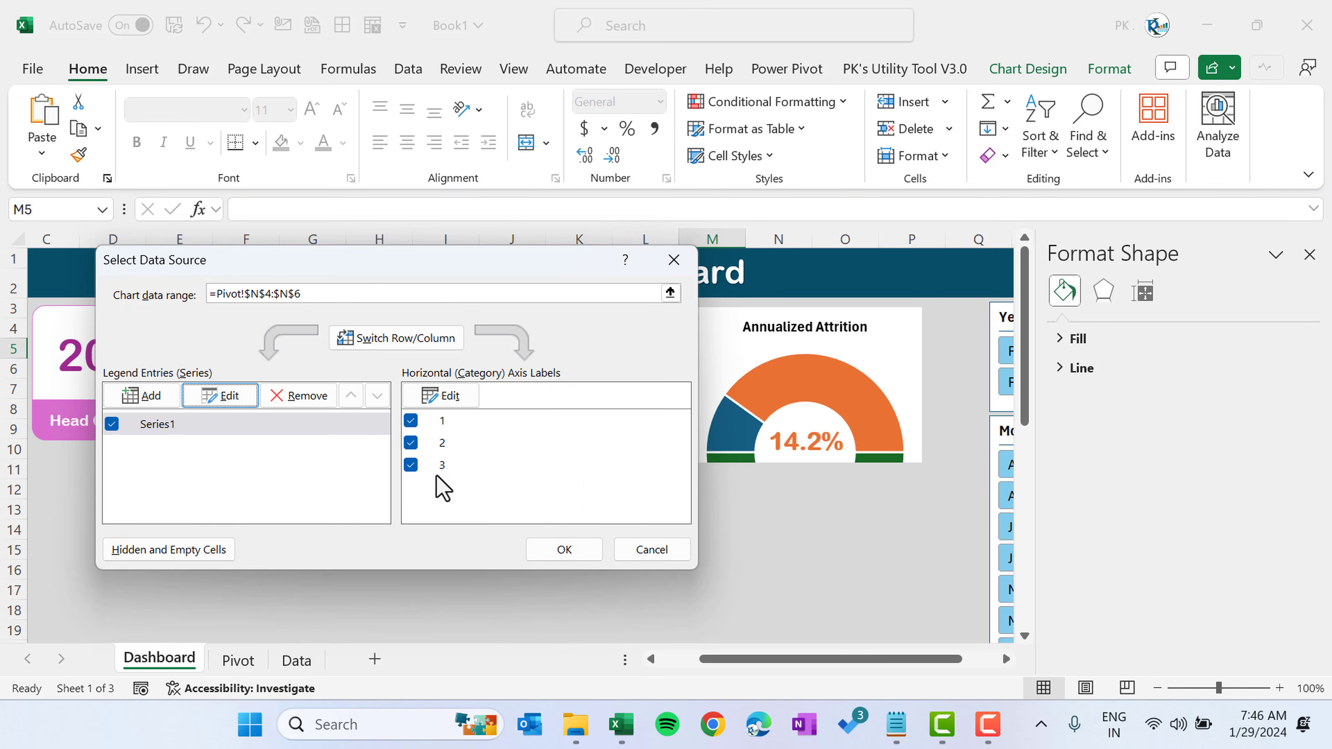
left_click(551, 550)
- Set the green 100% slice of the Annualized Attrition gauge to no fill
left_click(854, 457)
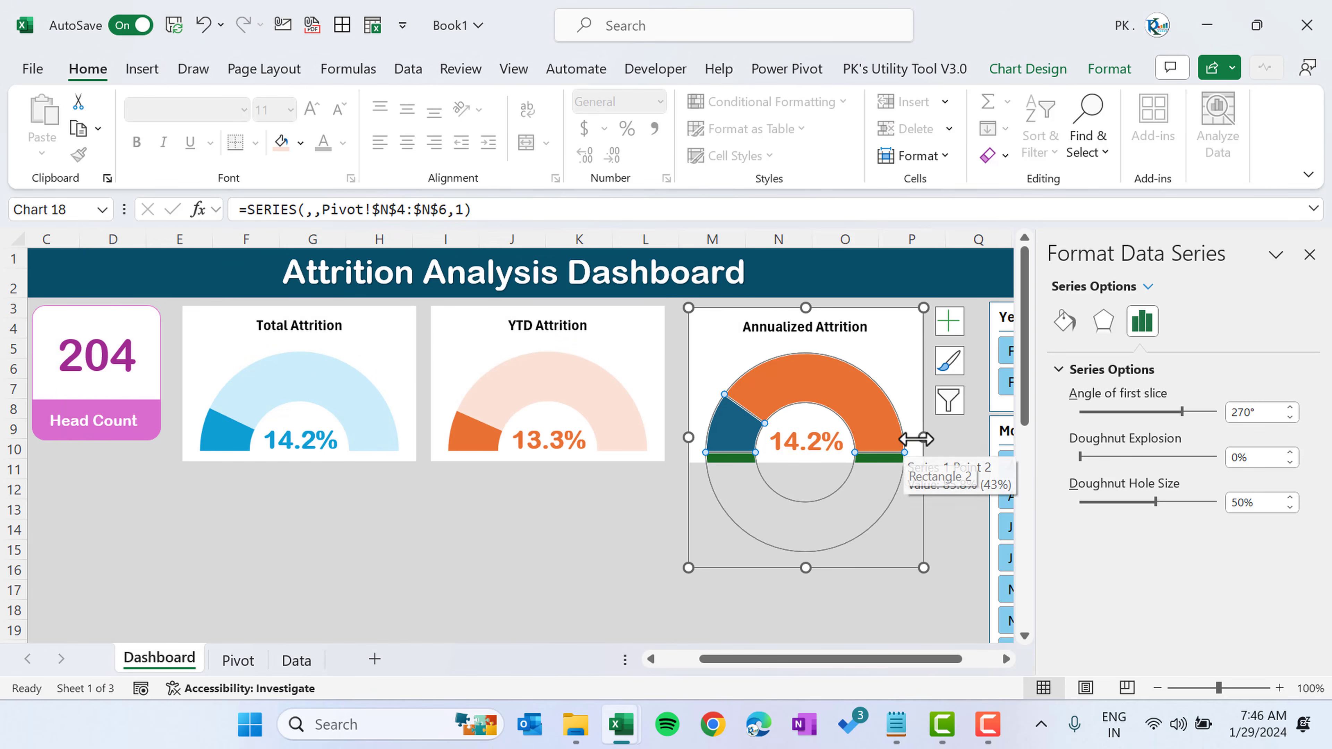
left_click(892, 457)
left_click(937, 446)
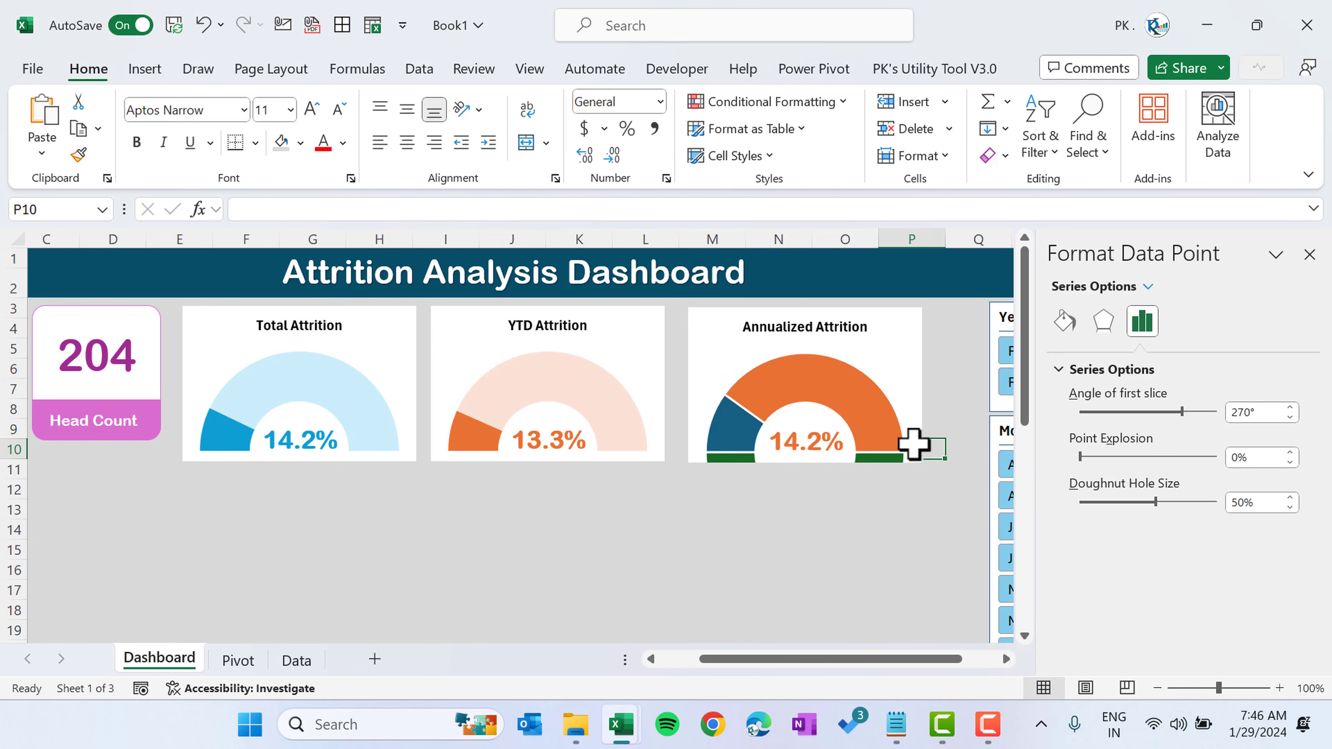
left_click(887, 456)
left_click(884, 461)
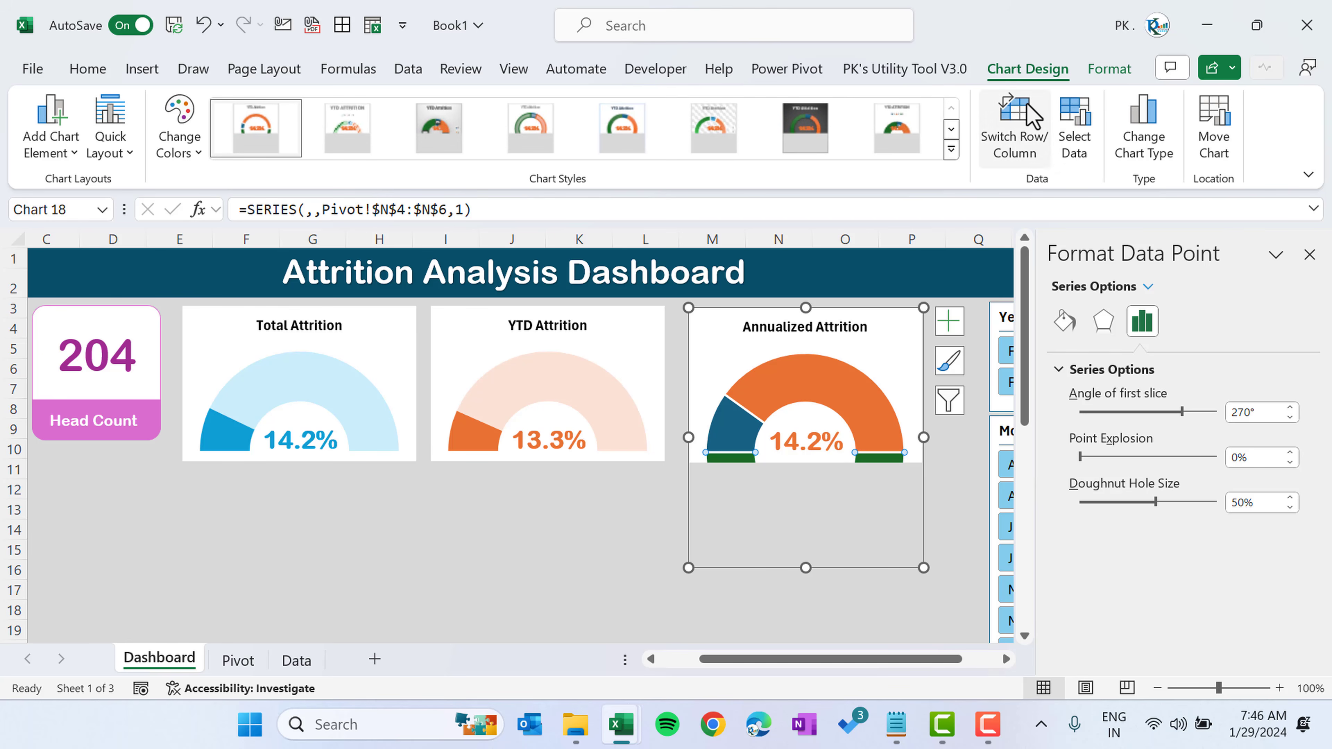
left_click(1109, 69)
left_click(587, 101)
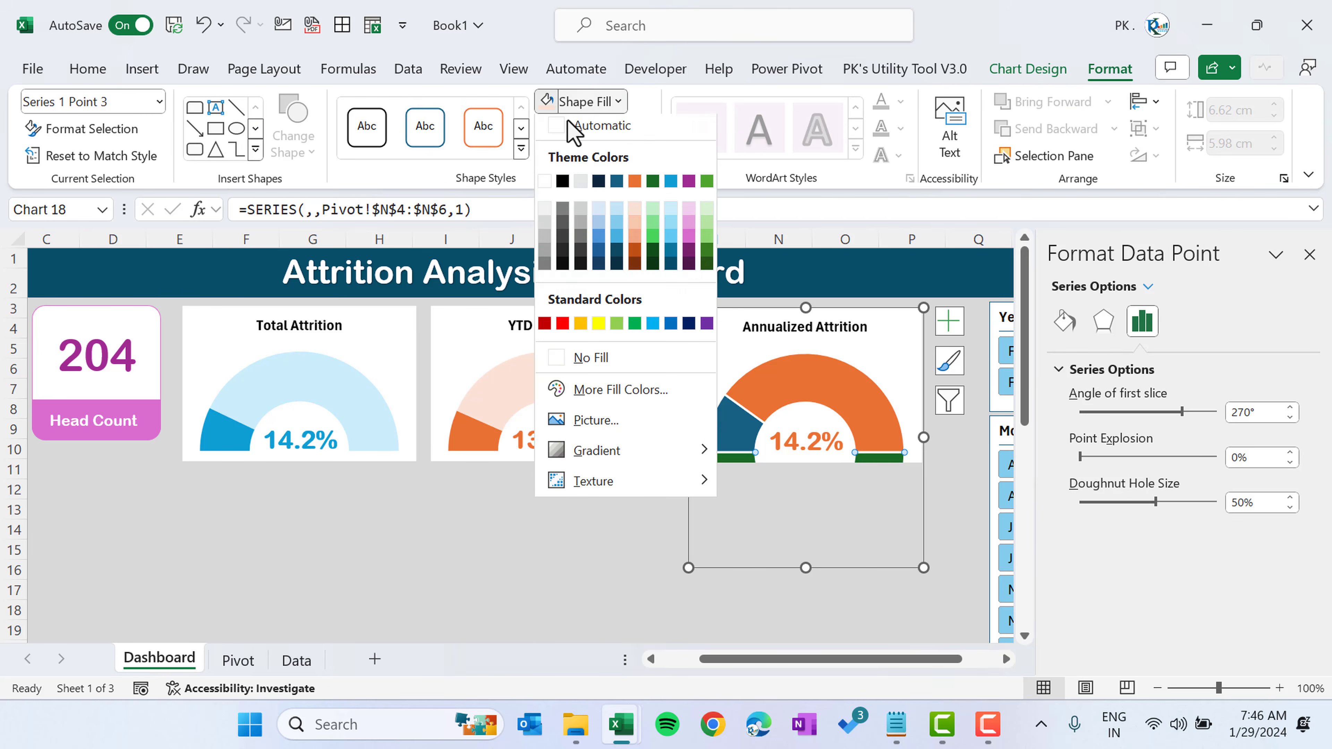
left_click(576, 352)
- Remove the outline from the Annualized Attrition gauge's series and fill its attrition slice with the standard gold colour
left_click(859, 401)
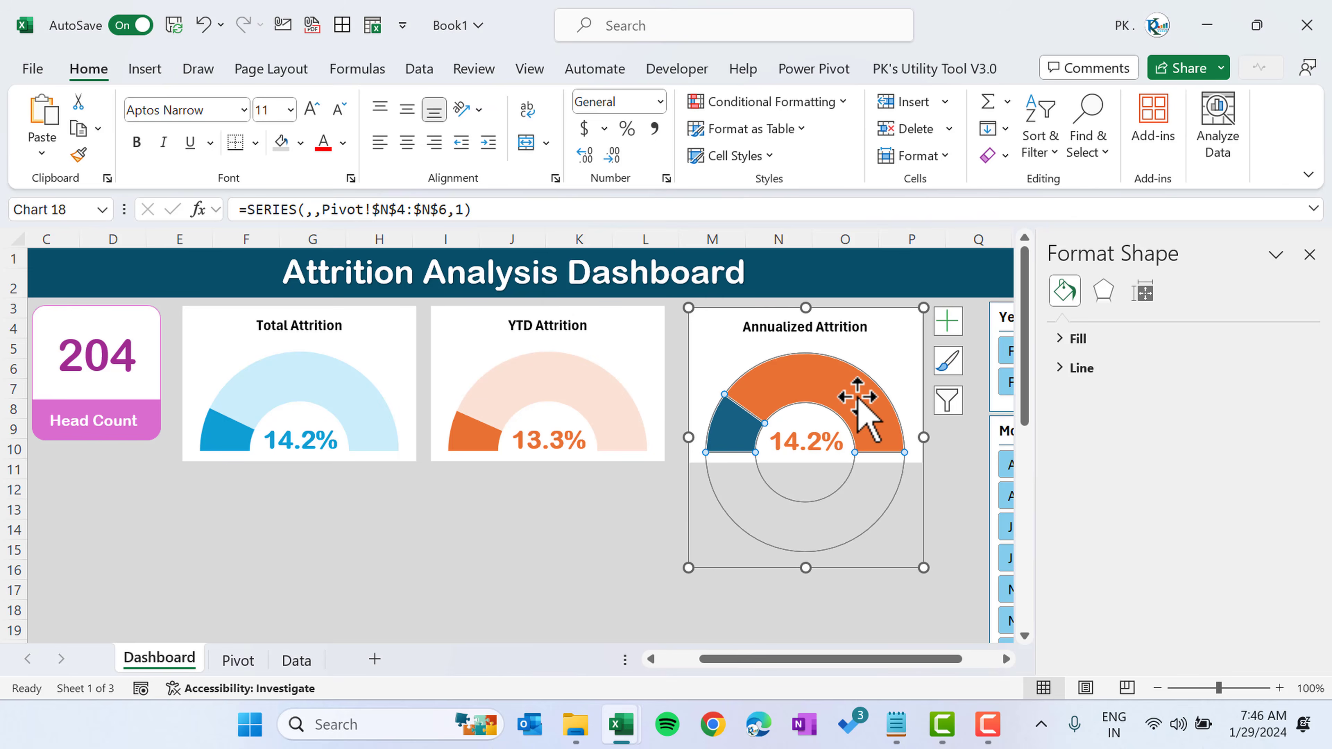
left_click(580, 130)
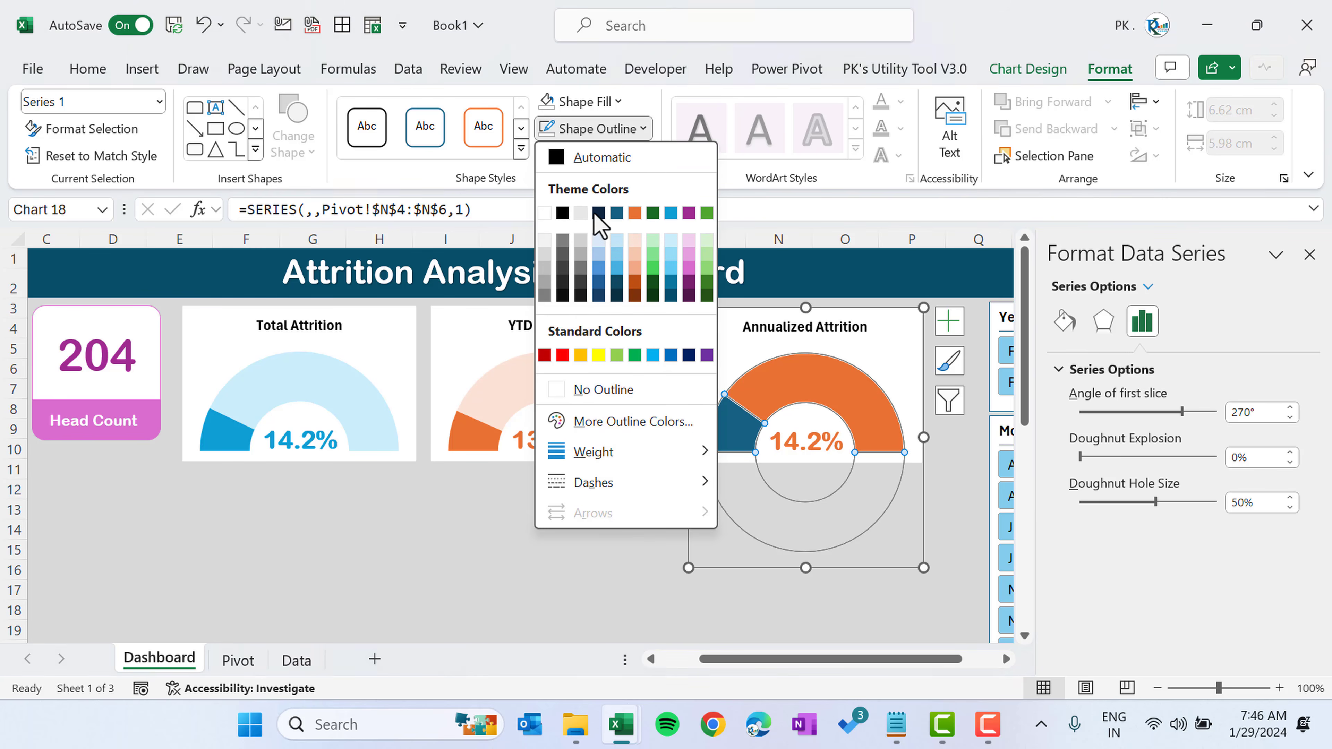
left_click(597, 389)
left_click(733, 428)
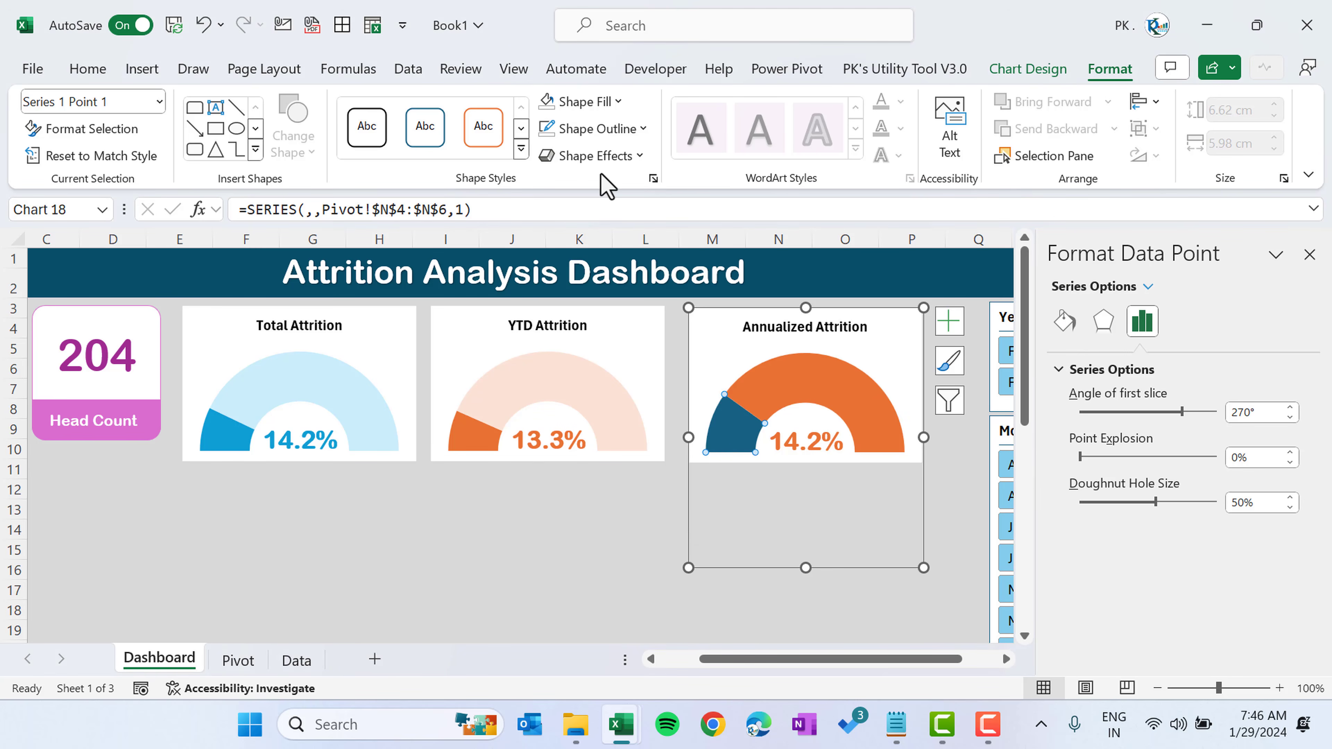
left_click(580, 102)
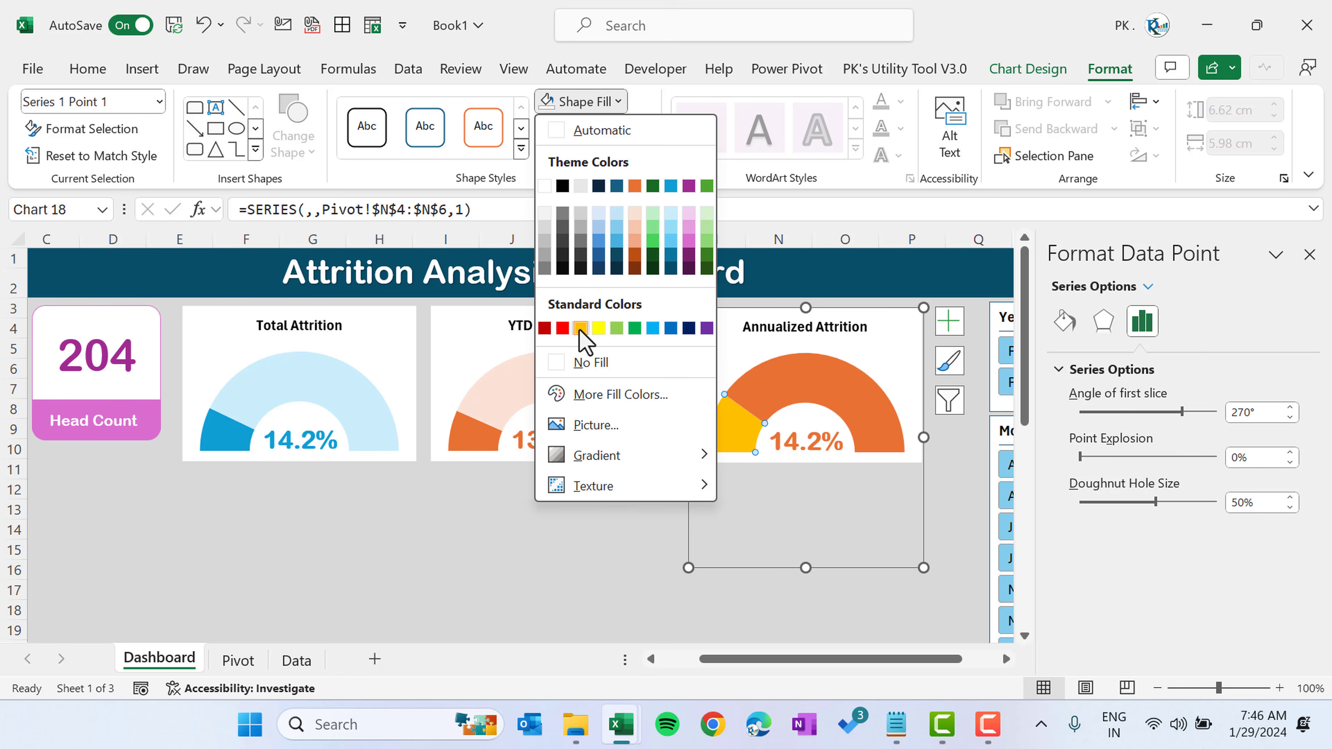
left_click(582, 329)
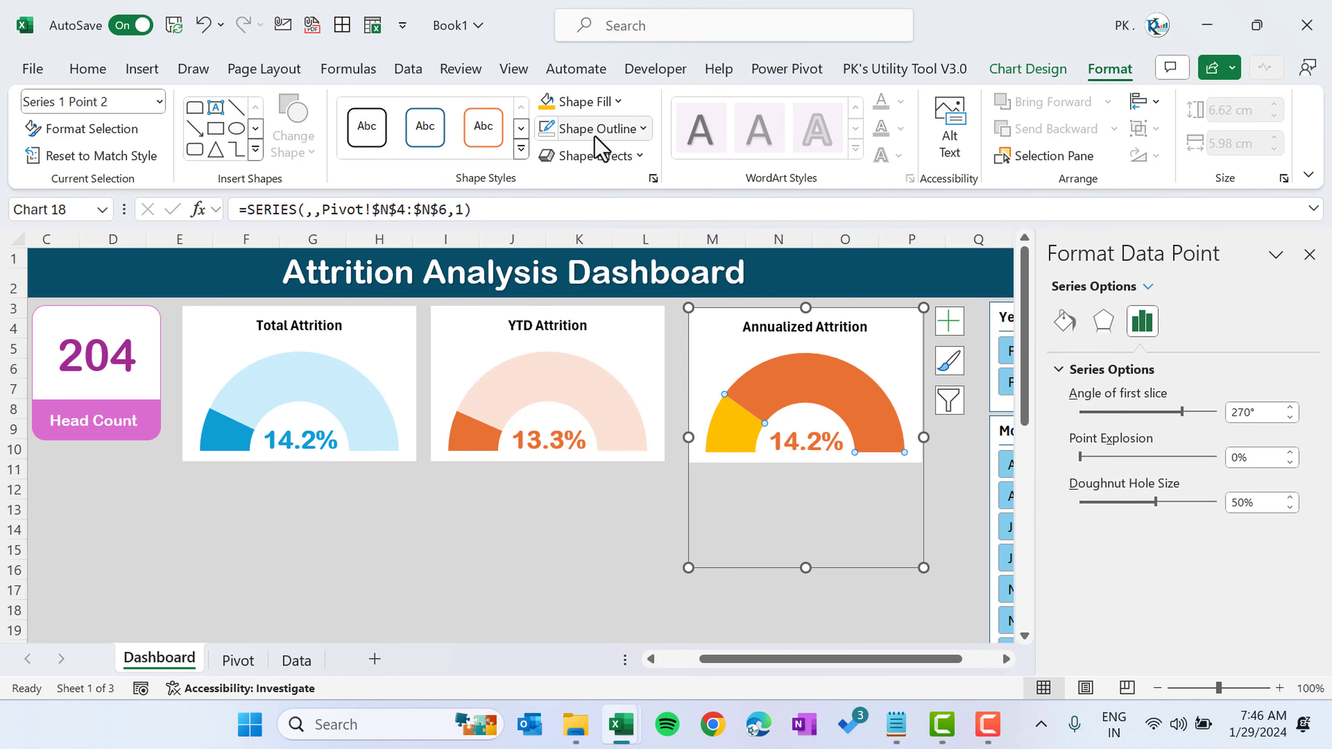
- Fill the remaining visible slice of the Annualized Attrition gauge with a lighter tint of the gold, #FFE389
left_click(579, 101)
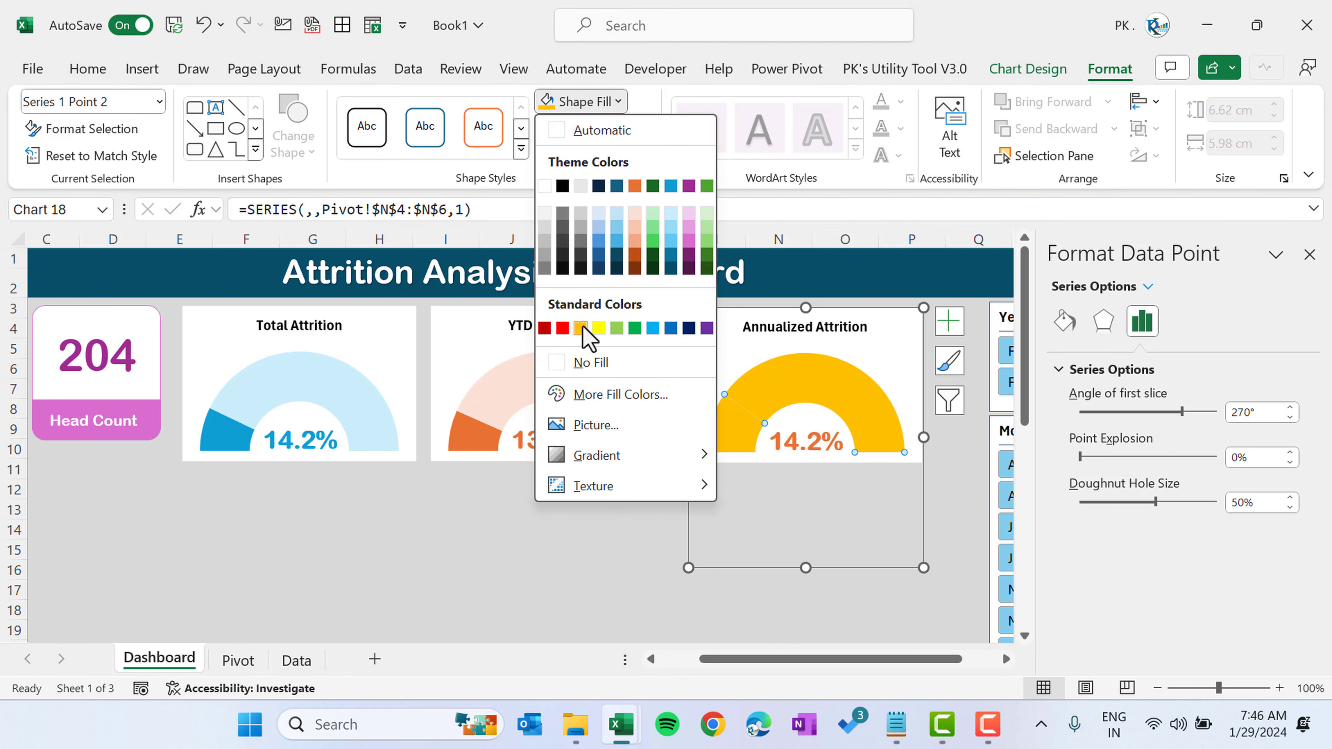
left_click(581, 327)
left_click(603, 101)
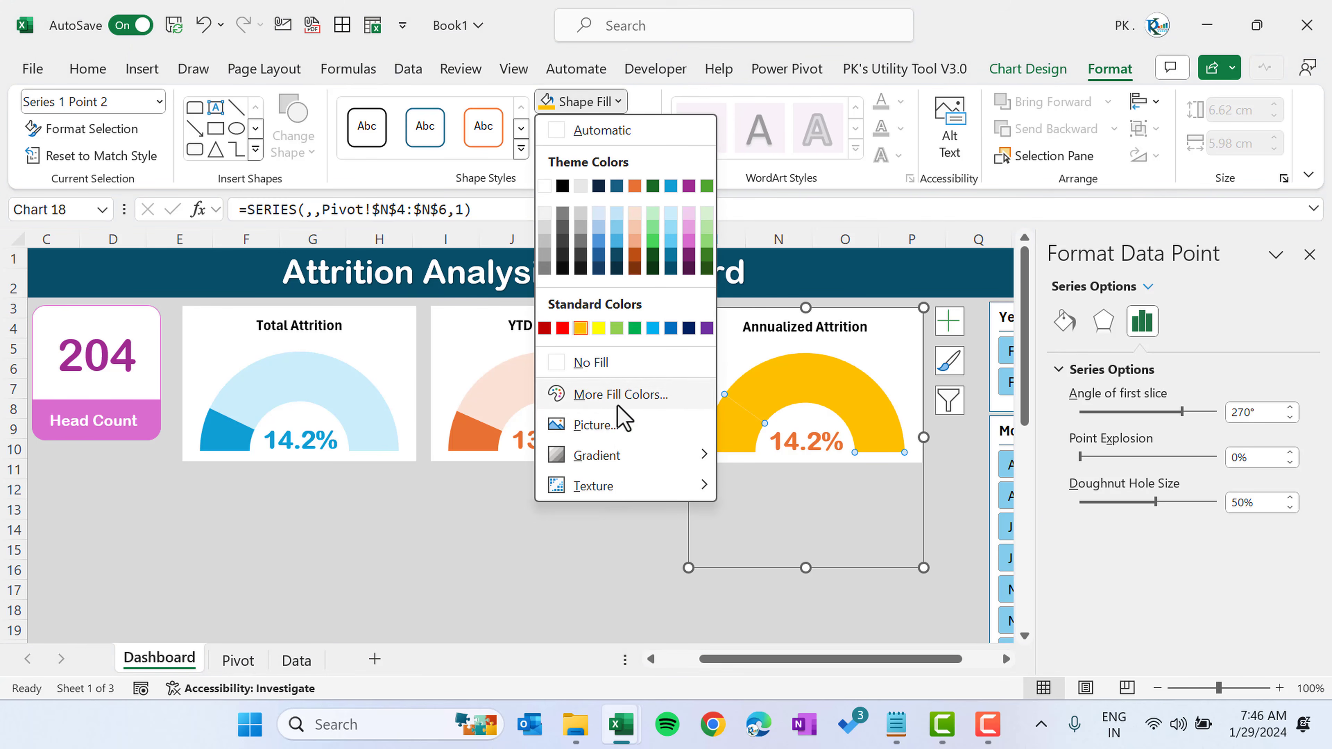
left_click(619, 395)
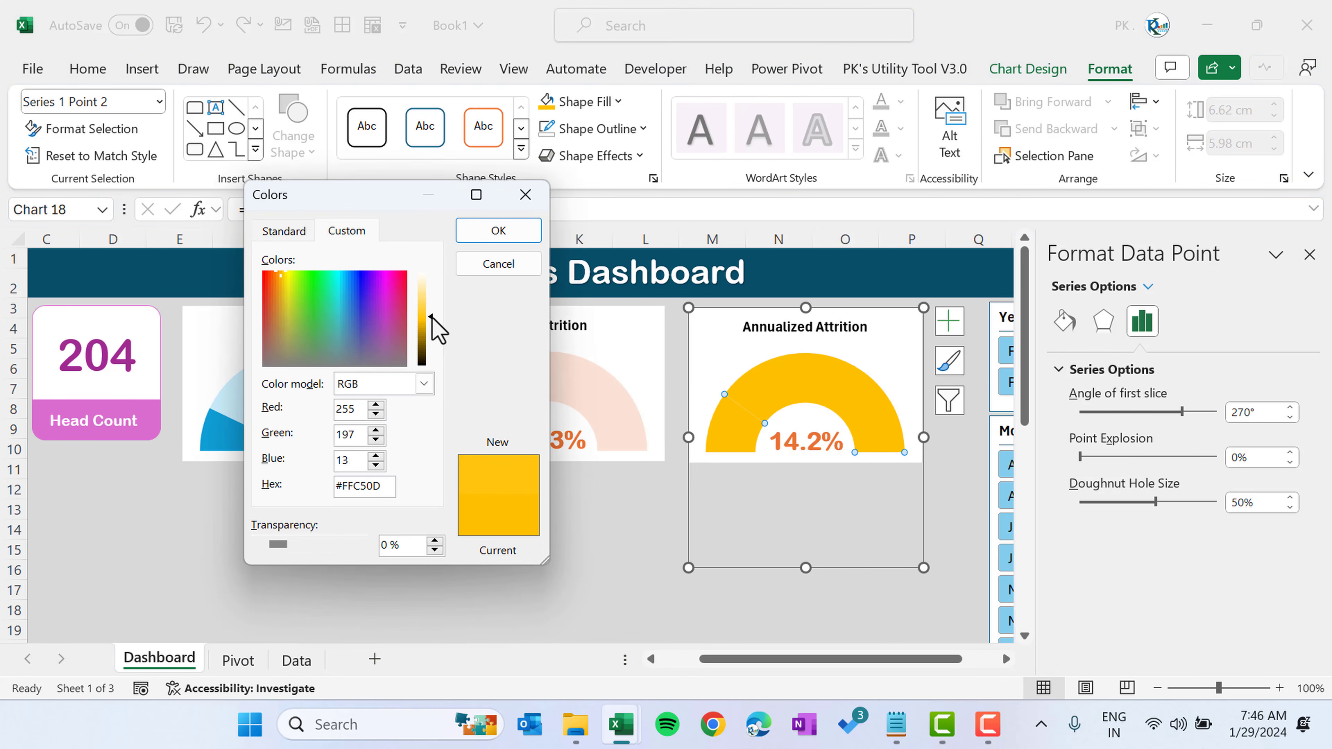
left_click_drag(431, 317, 431, 295)
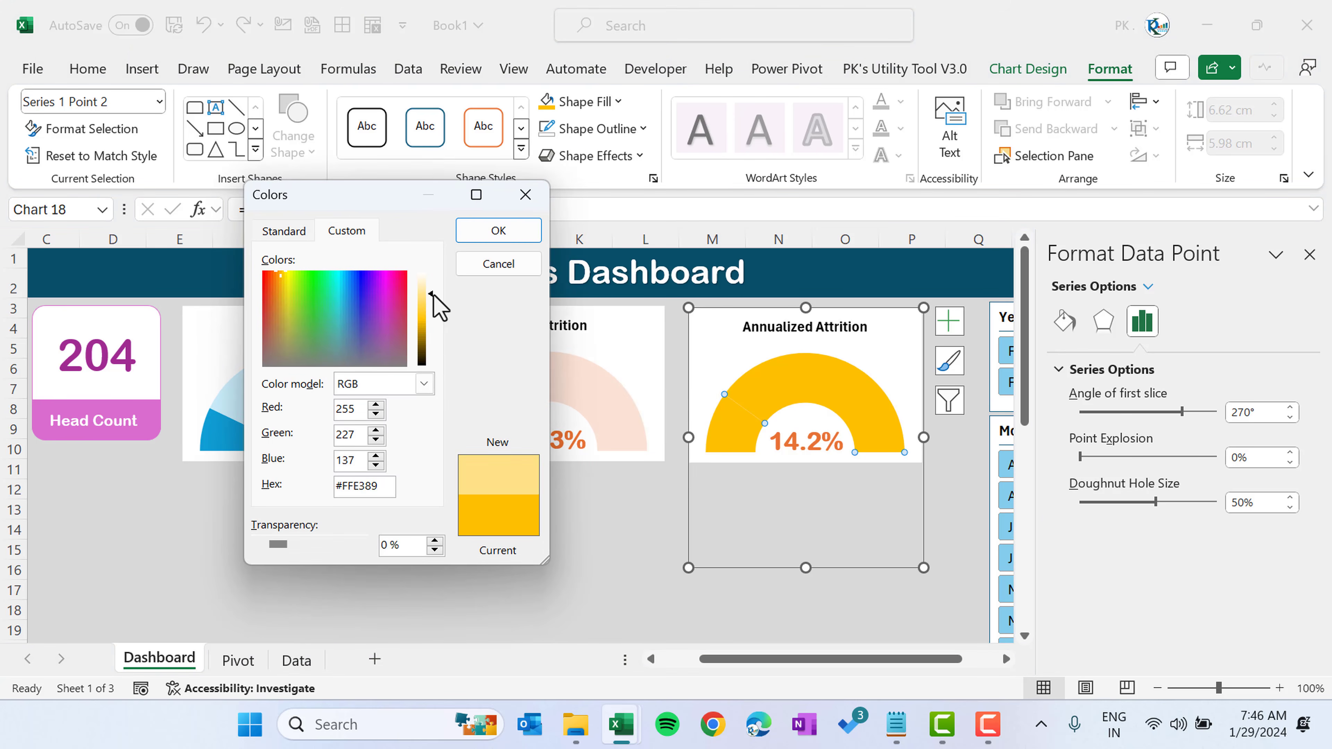
left_click(498, 234)
left_click(589, 537)
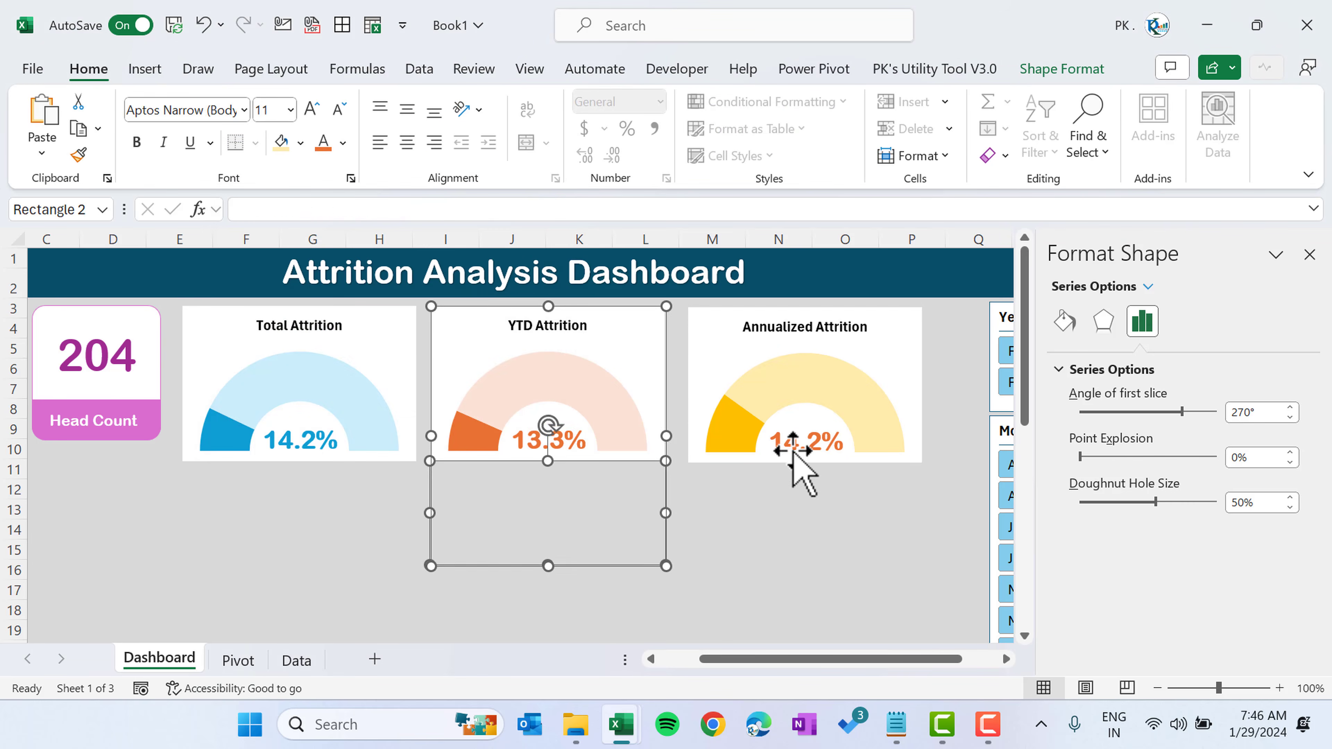
- Link the percentage text box of the Annualized Attrition gauge to cell N4 on the Pivot sheet
left_click(813, 453)
left_click(365, 210)
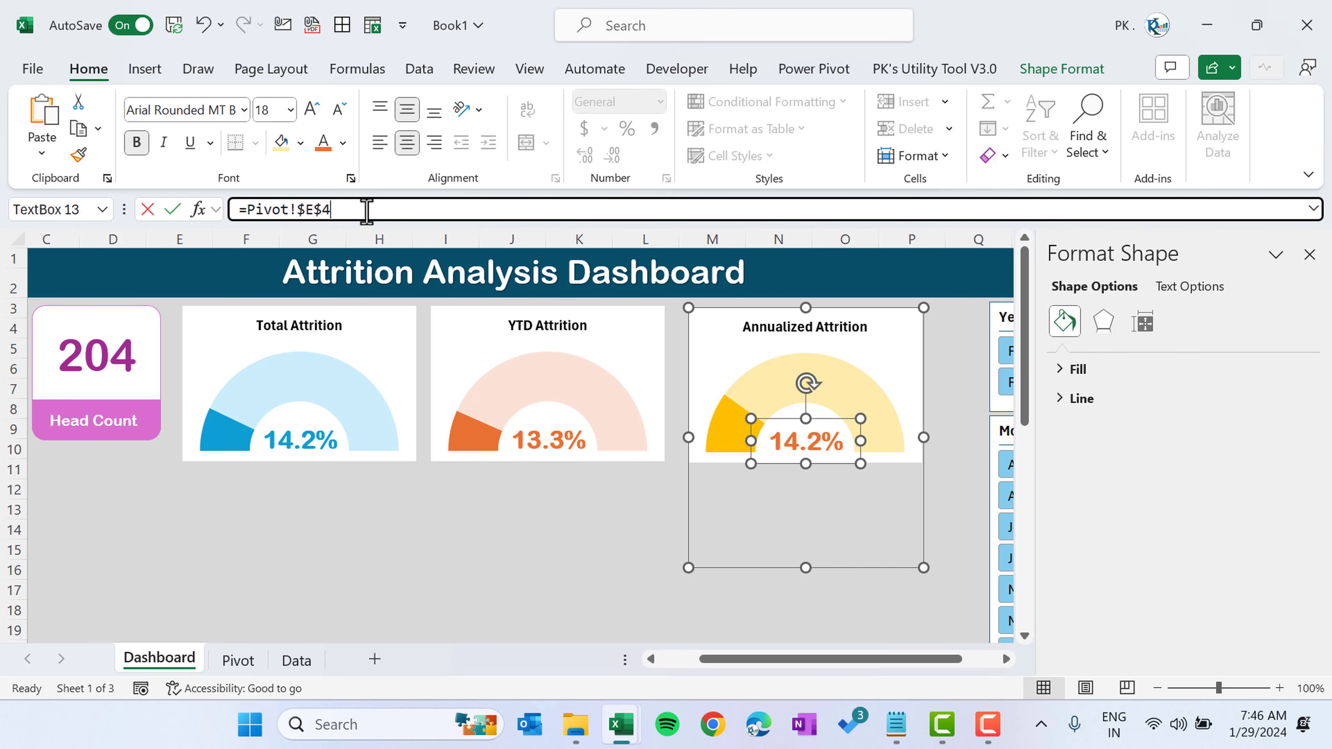
left_click_drag(366, 210, 231, 209)
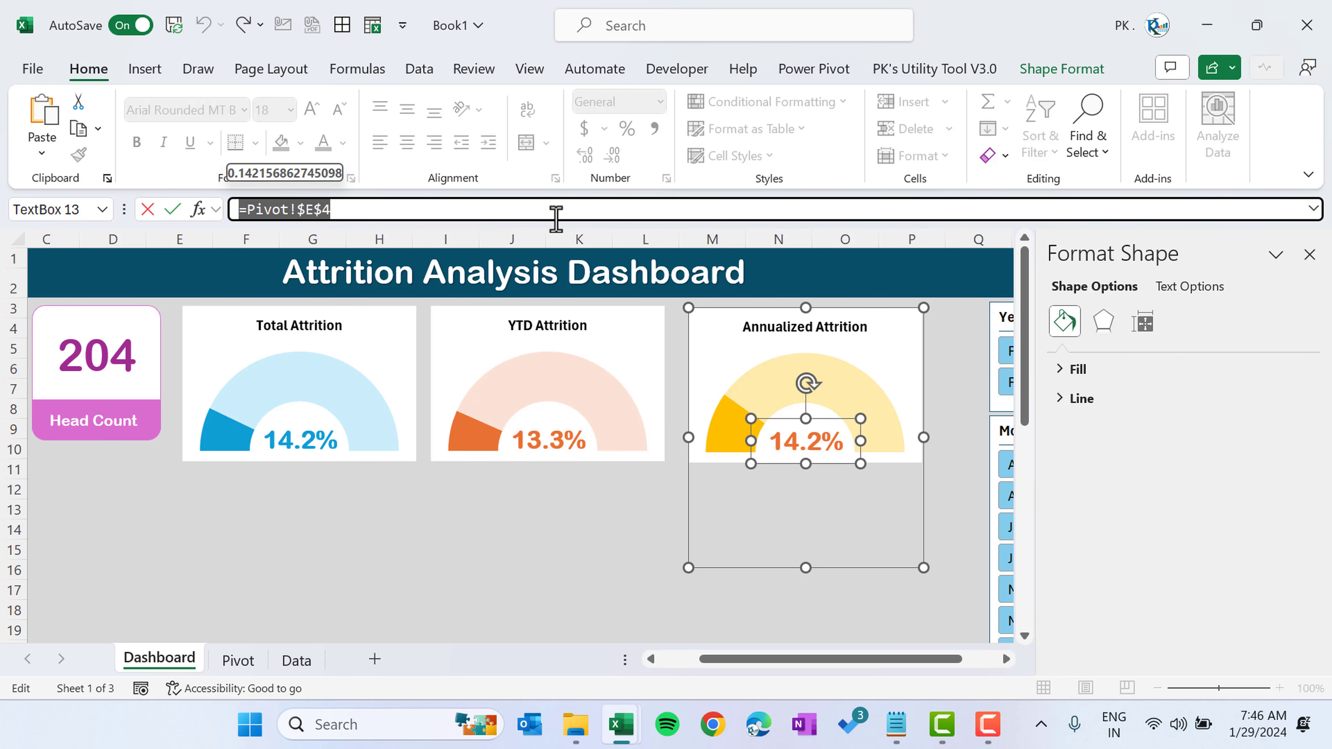
type("=")
left_click(239, 660)
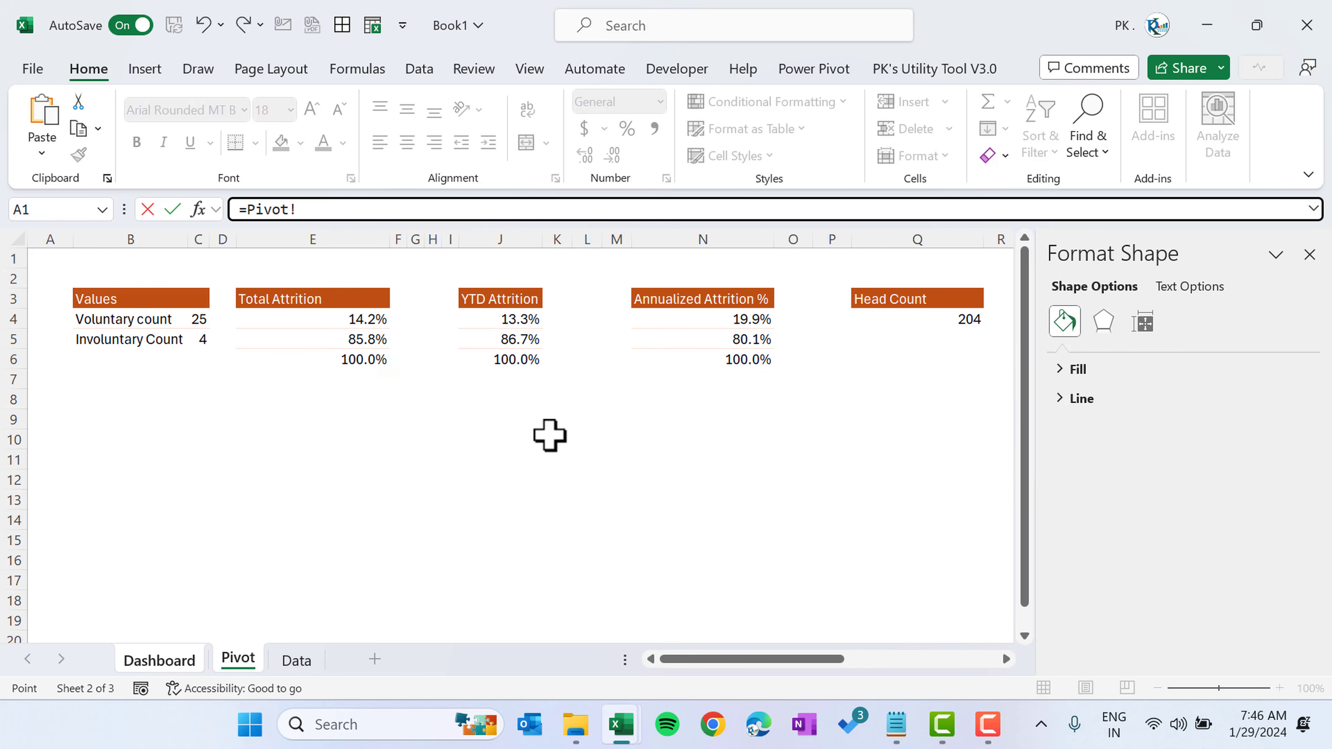
left_click(733, 321)
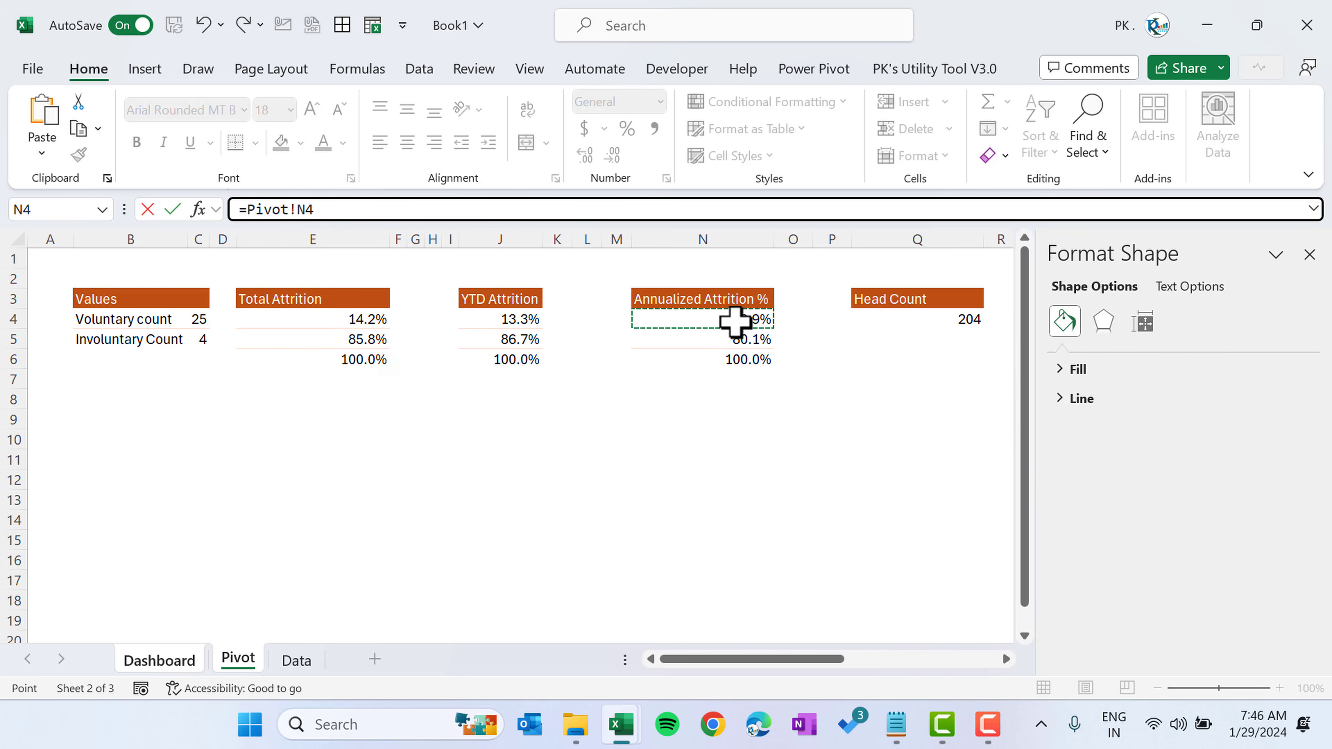
key("Return")
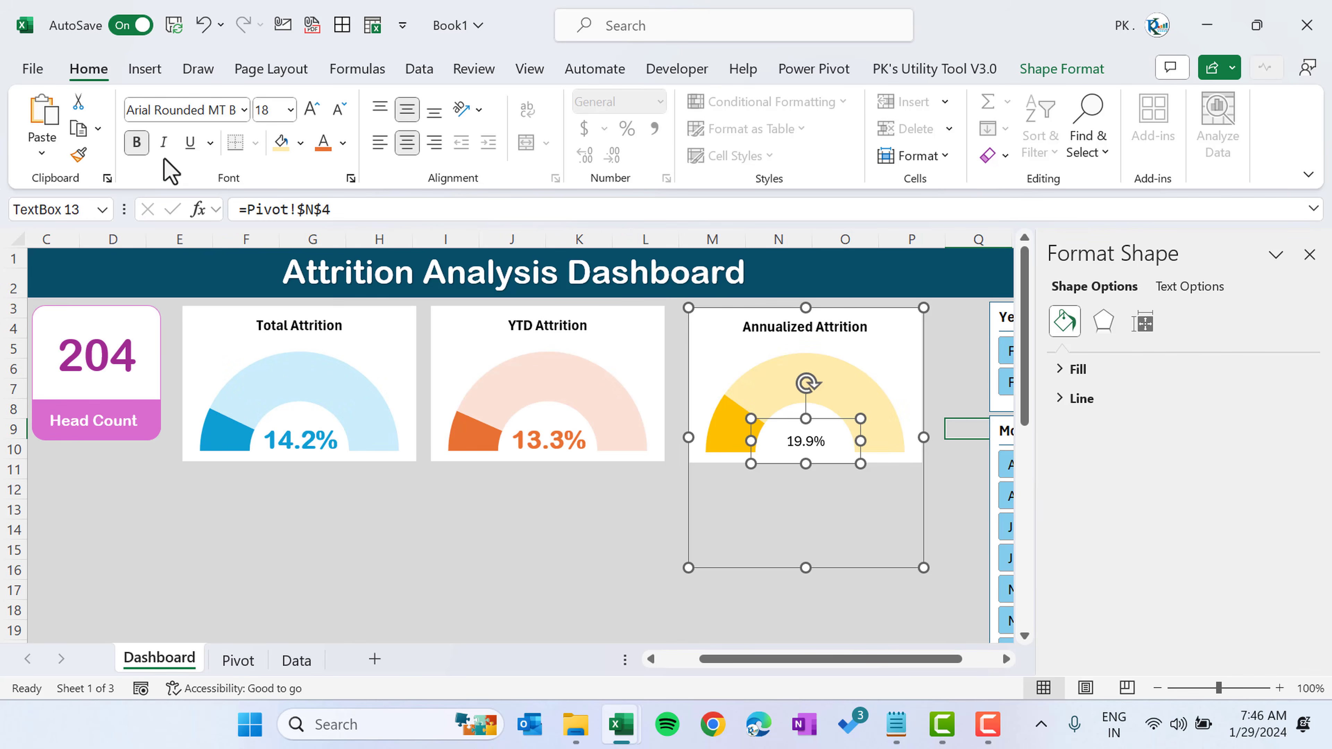
- Copy the YTD Attrition percentage's text formatting onto the Annualized Attrition percentage
left_click(552, 461)
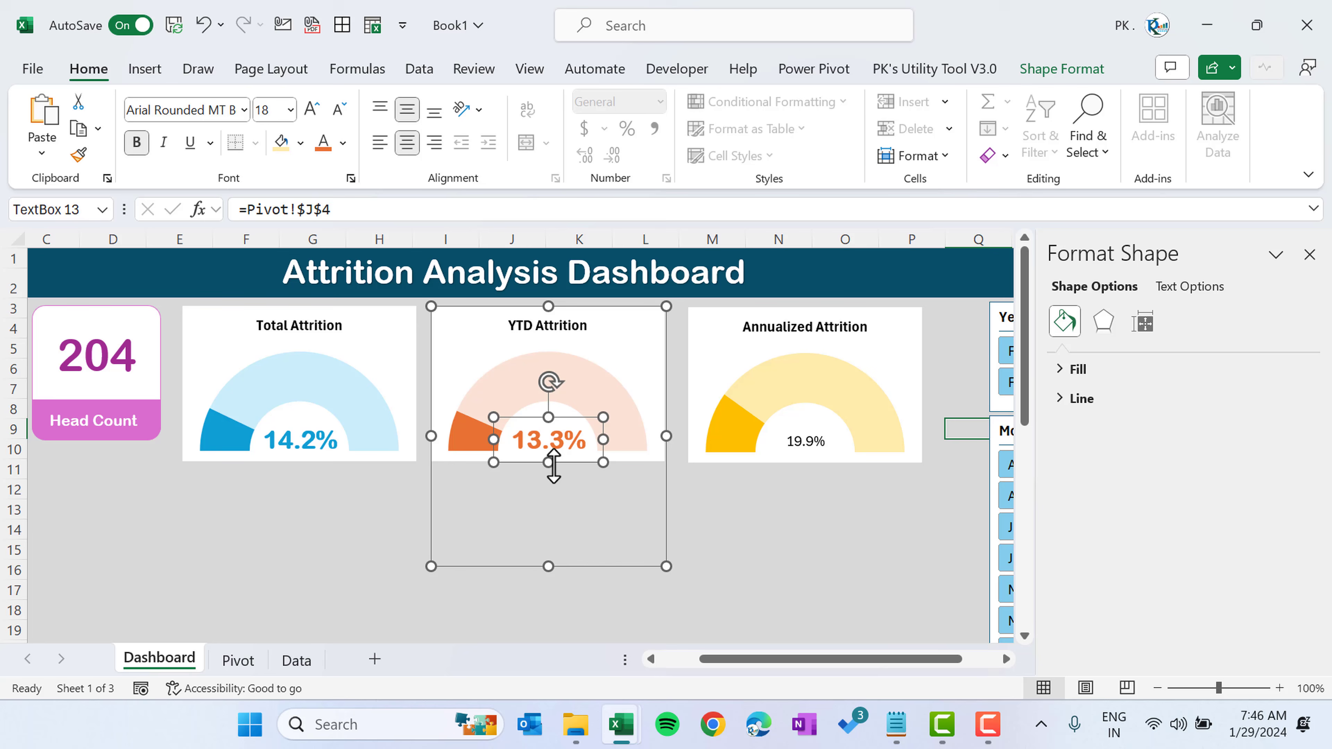
left_click(79, 154)
left_click(809, 446)
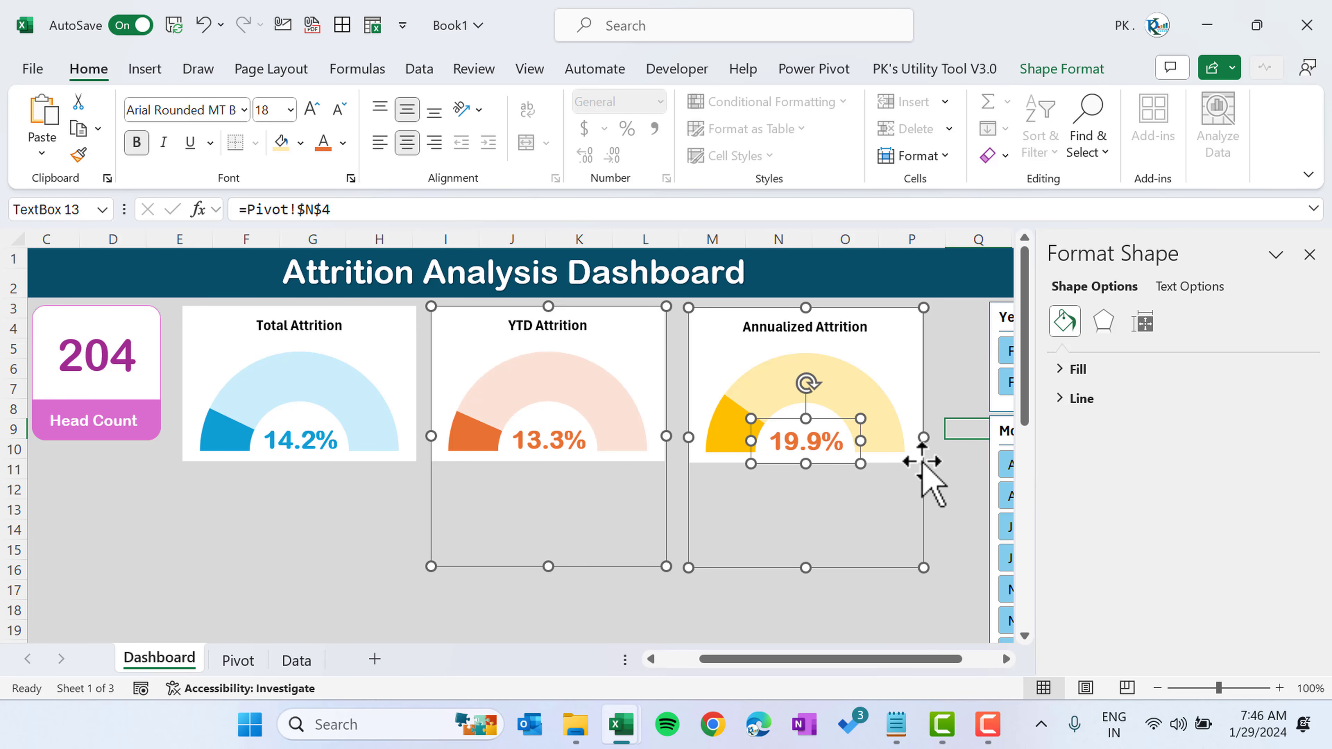
- Colour the Annualized Attrition percentage text in the same standard gold as its attrition slice and save the workbook
left_click(342, 143)
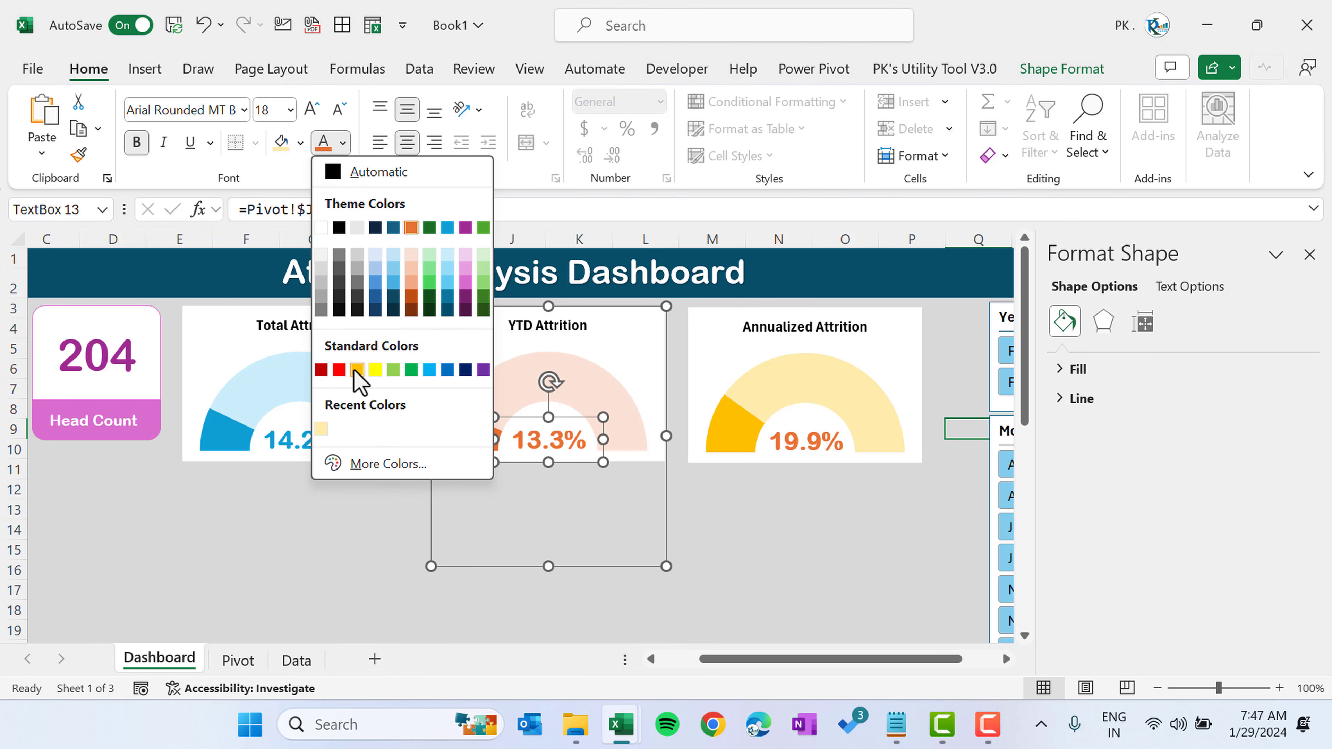
left_click(357, 370)
left_click(451, 589)
key("ctrl+s")
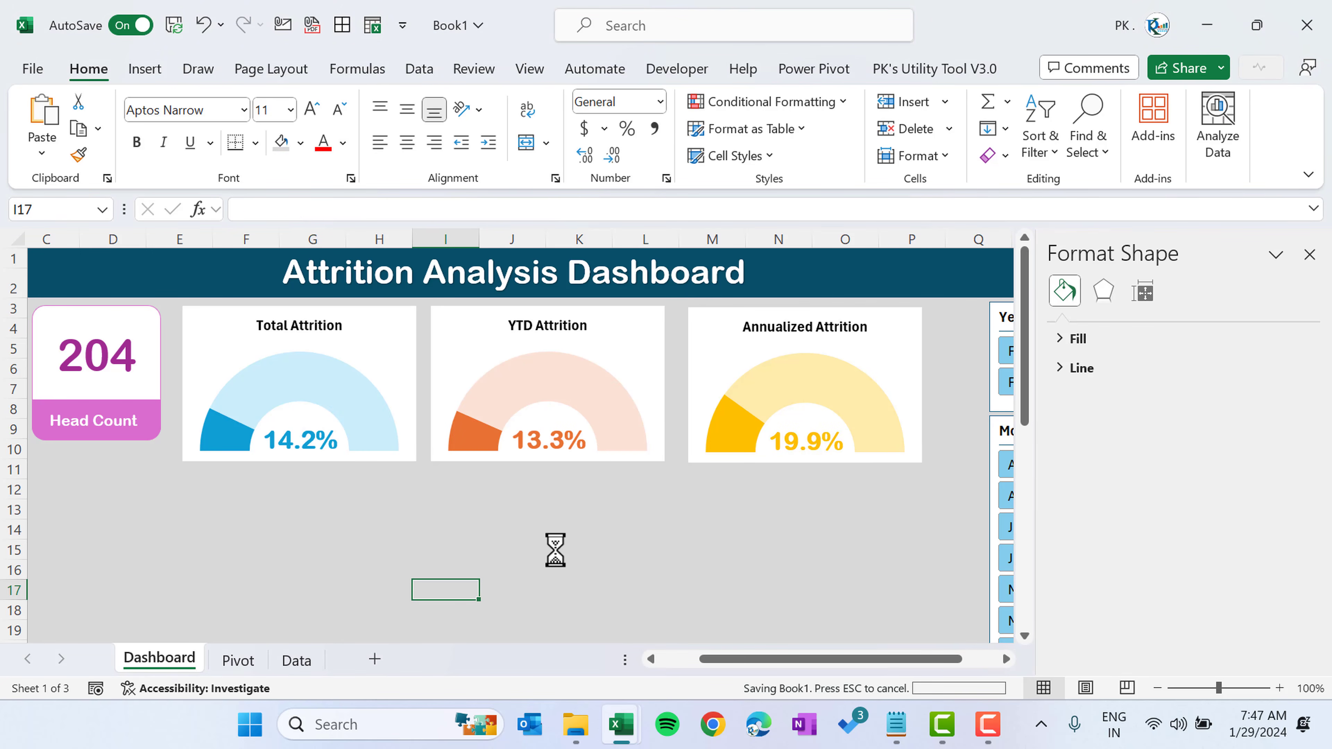
- Close the shape formatting options and bring the empty dashboard area below the gauges into view
left_click(1309, 255)
scroll(577, 519, "down", 1)
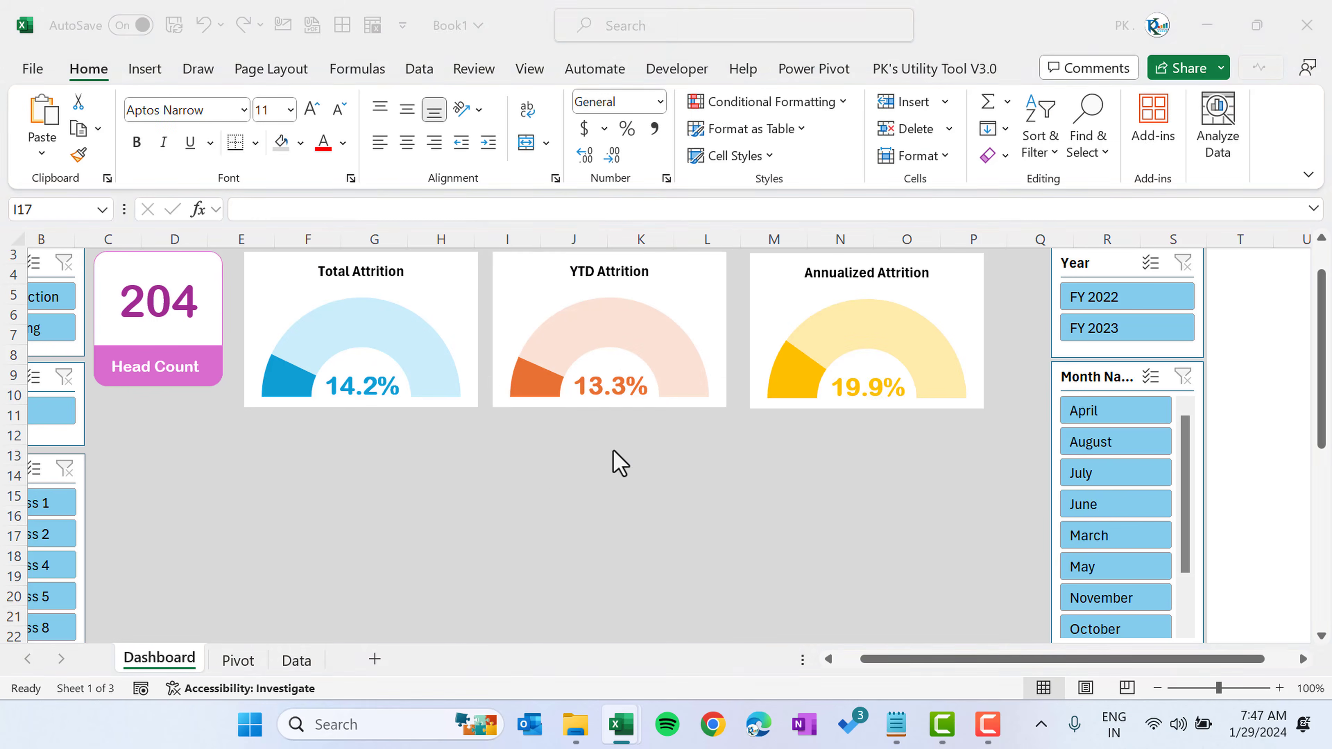
left_click(535, 480)
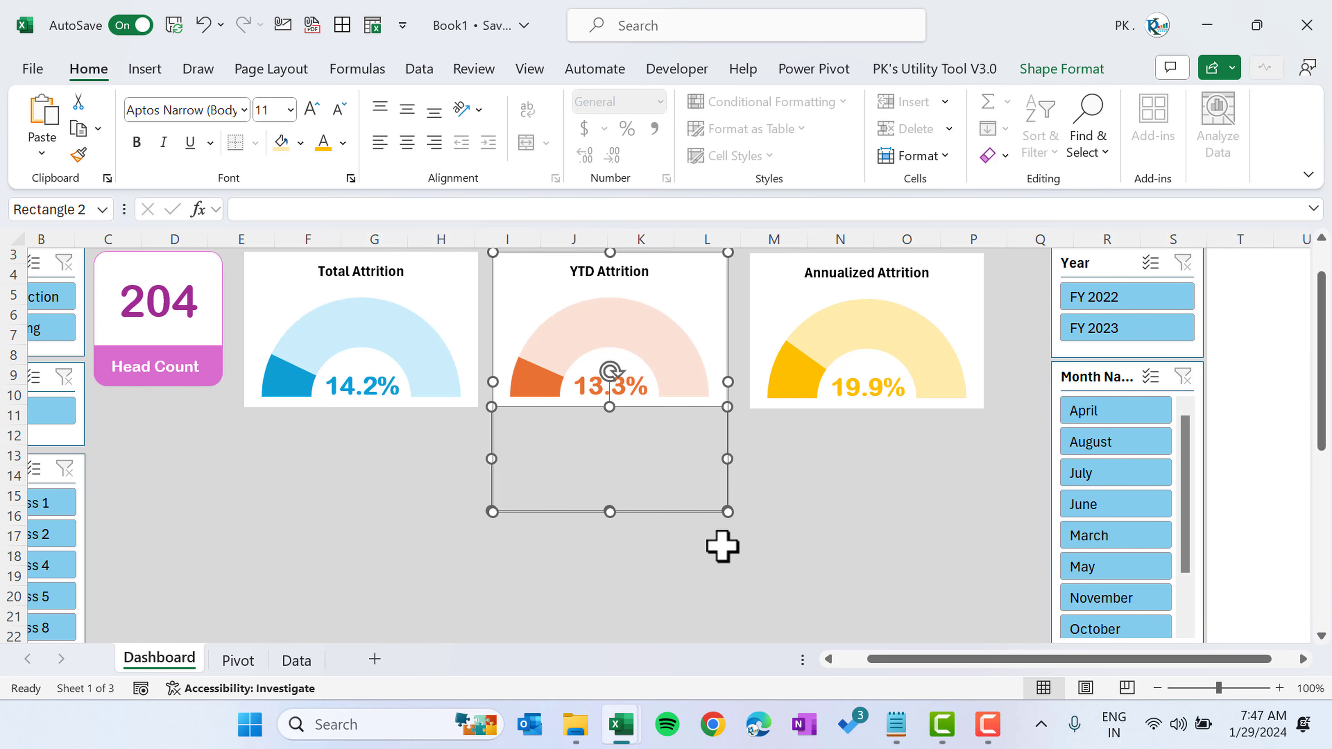
left_click(273, 627)
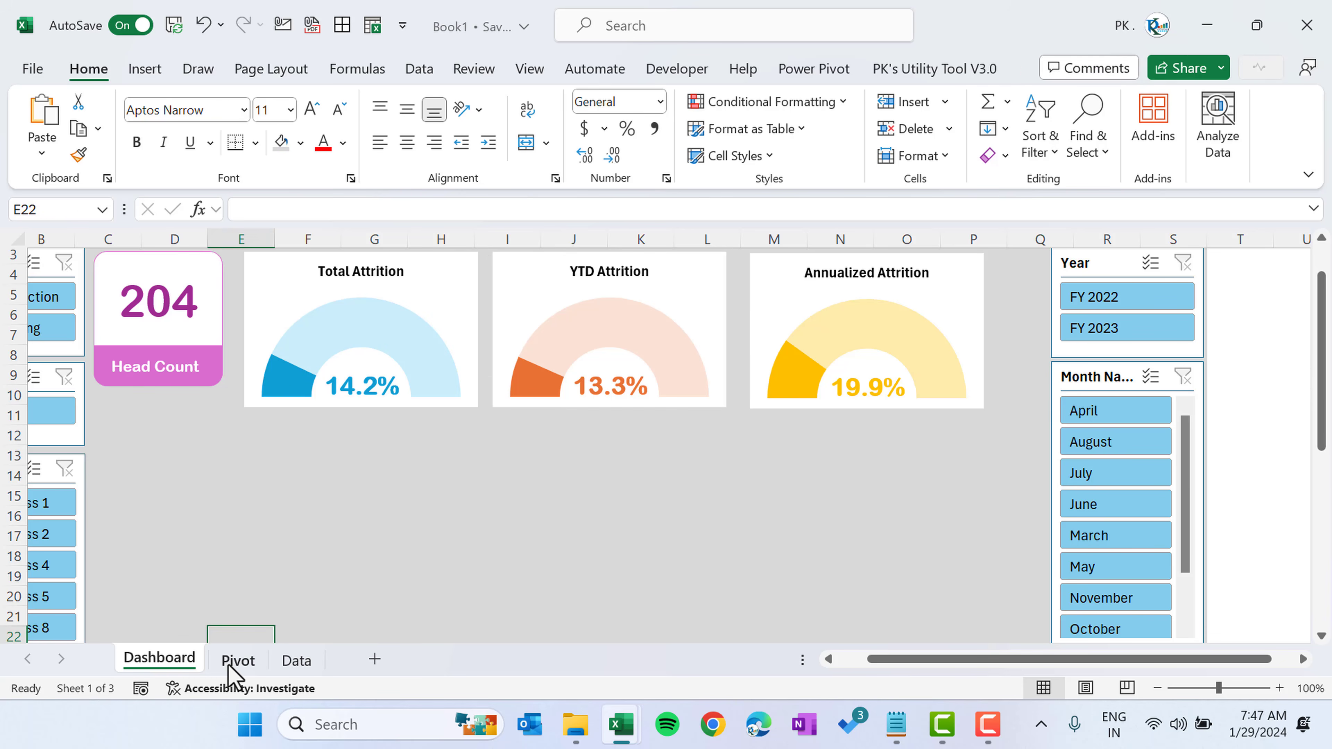
- Add the label Total in cell B6 beneath the voluntary and involuntary counts on the Pivot sheet
left_click(238, 660)
key("Down")
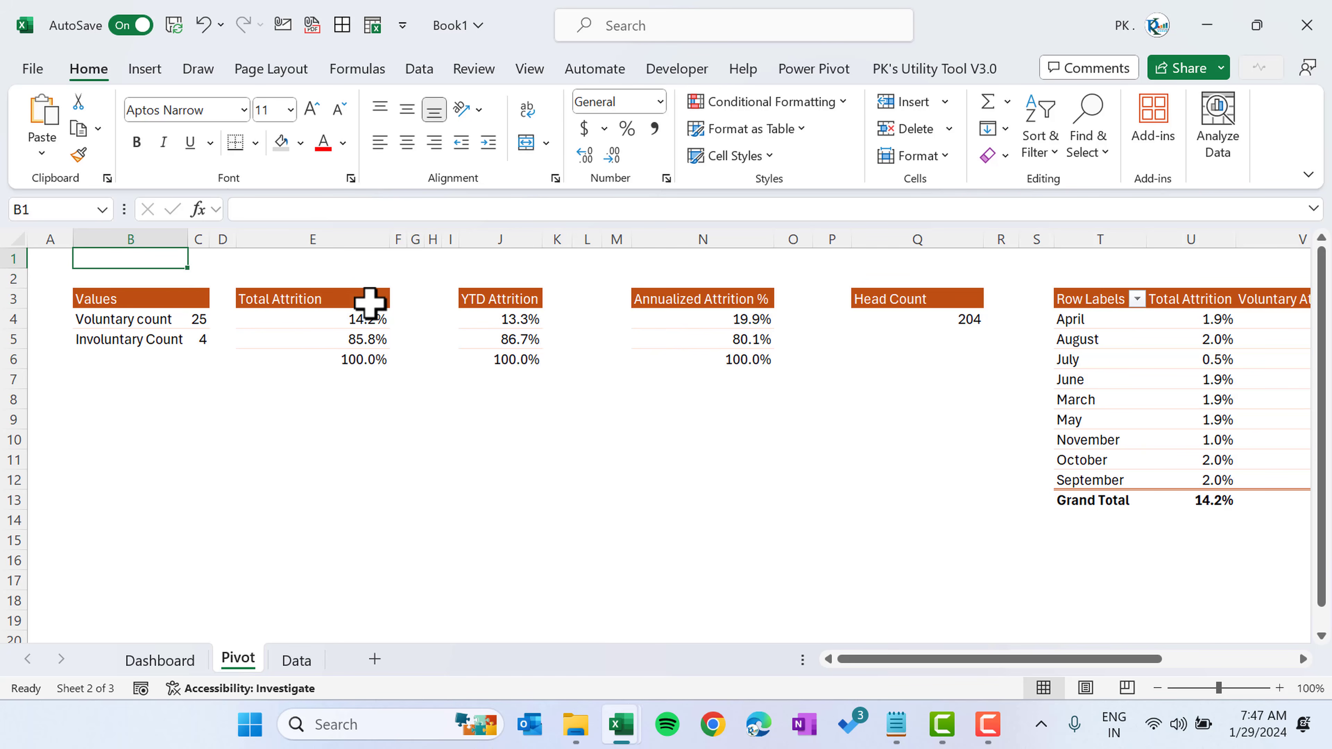
key("Right")
key("Down")
key("Down")
key("Down")
key("Down")
key("Down")
key("Left")
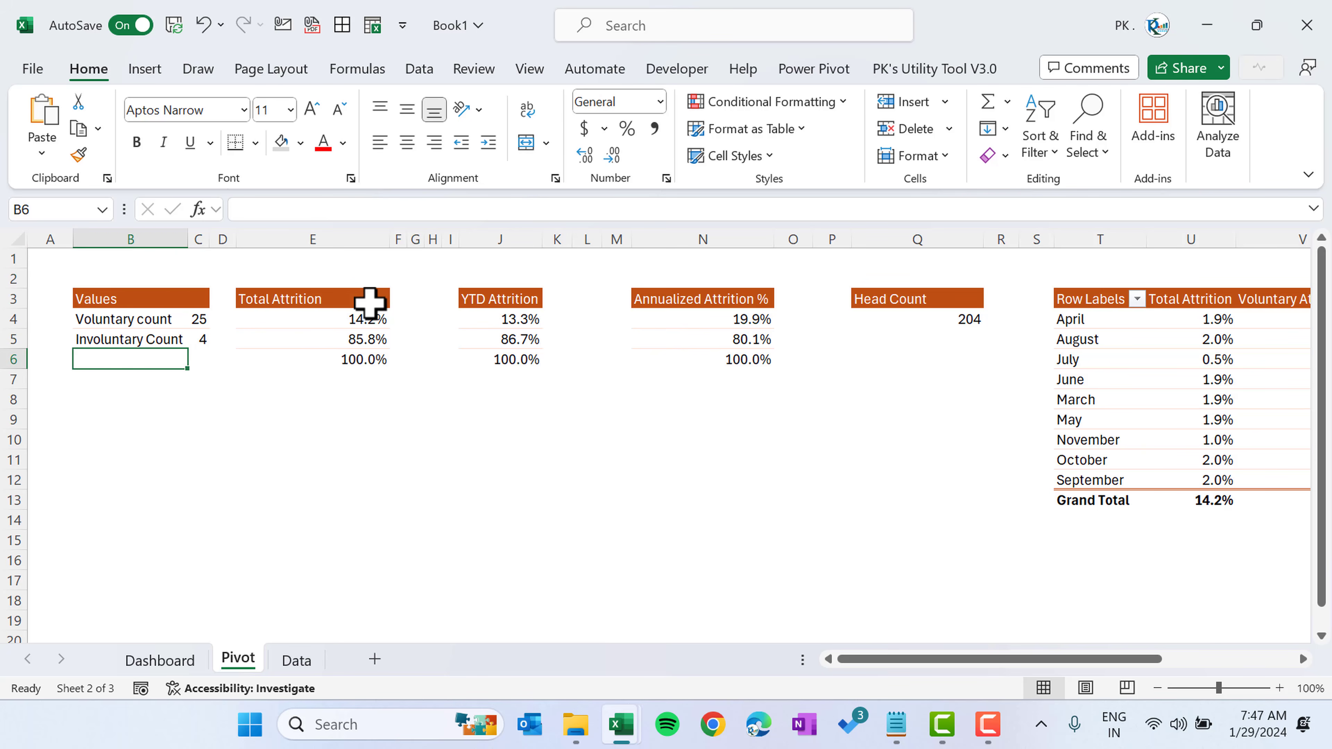
type("Total")
key("Return")
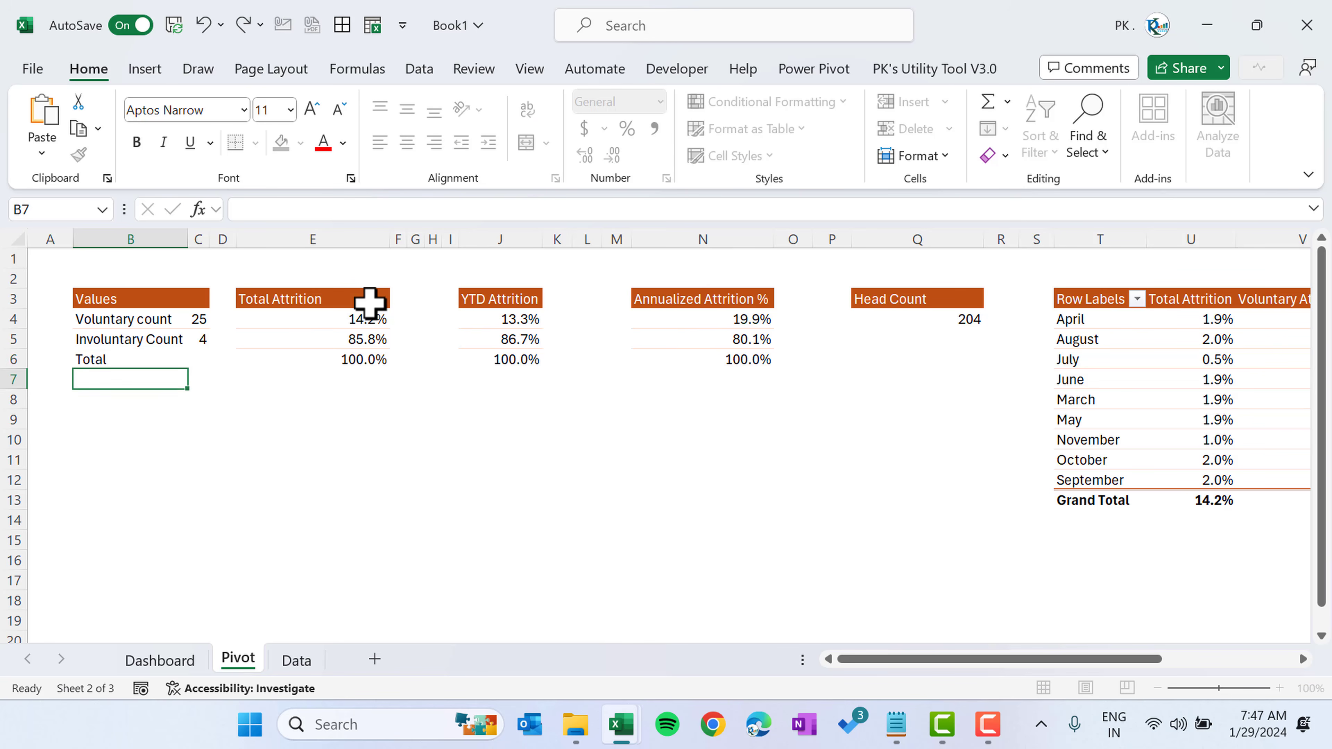
- Sum the voluntary and involuntary counts in cell C6 with =SUM(C4:C5)
key("Up")
key("Right")
key("alt+equal")
key("Return")
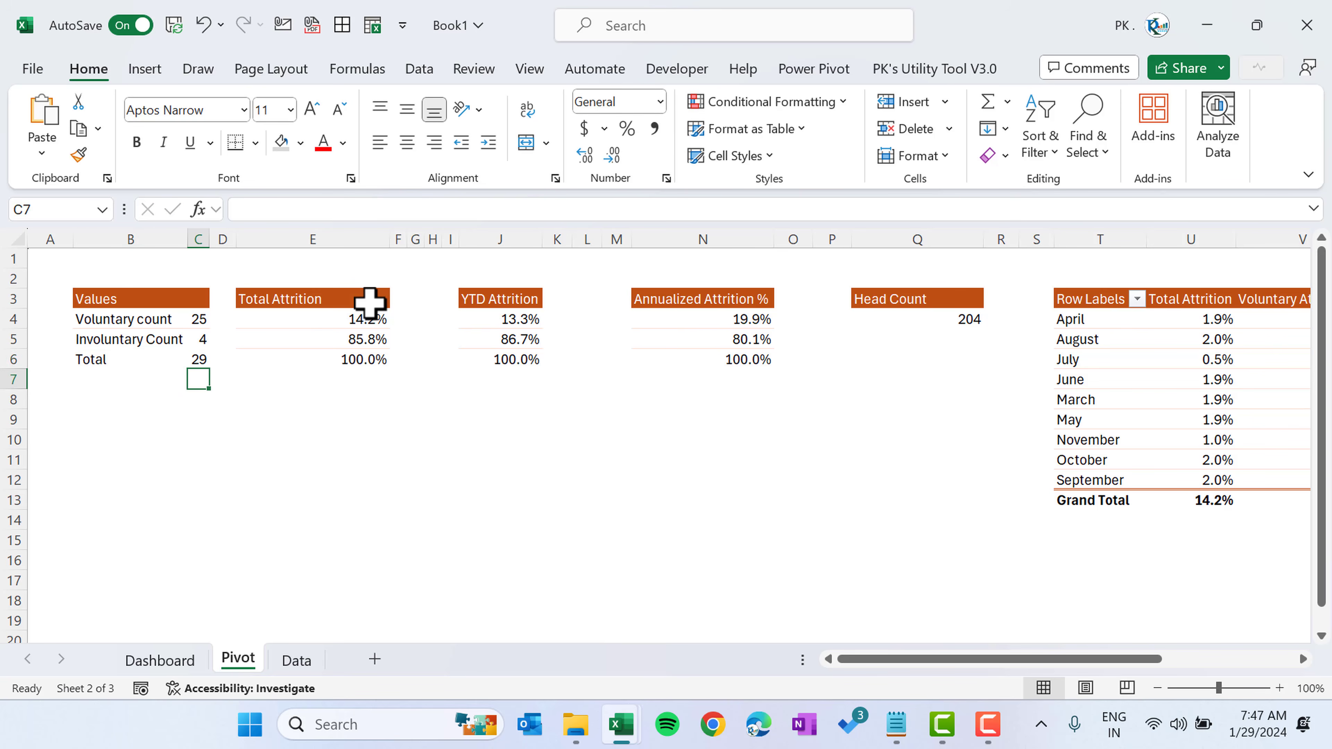
key("Up")
key("Left")
key("Right")
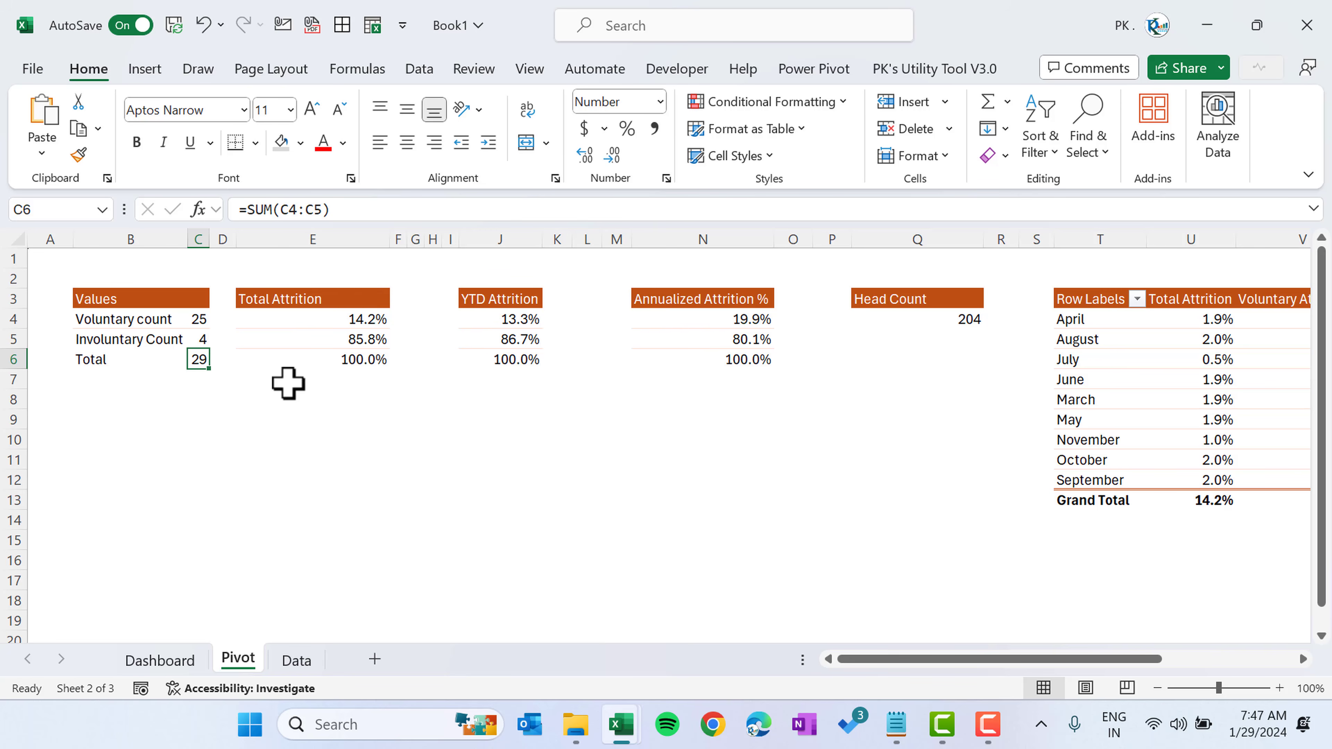
- Insert a doughnut chart from the voluntary and involuntary counts in B4:C5 and hide all its field buttons
left_click_drag(130, 319, 192, 340)
left_click(141, 70)
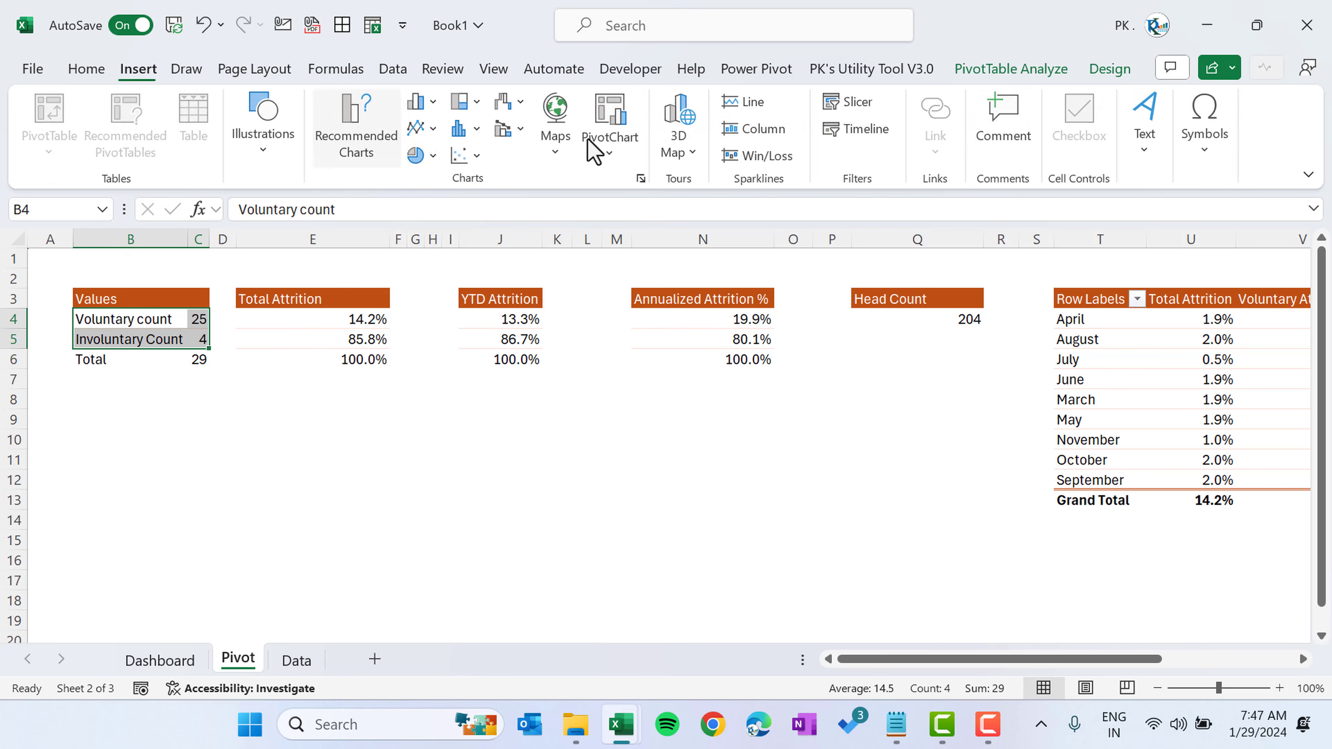
left_click(434, 156)
left_click(439, 419)
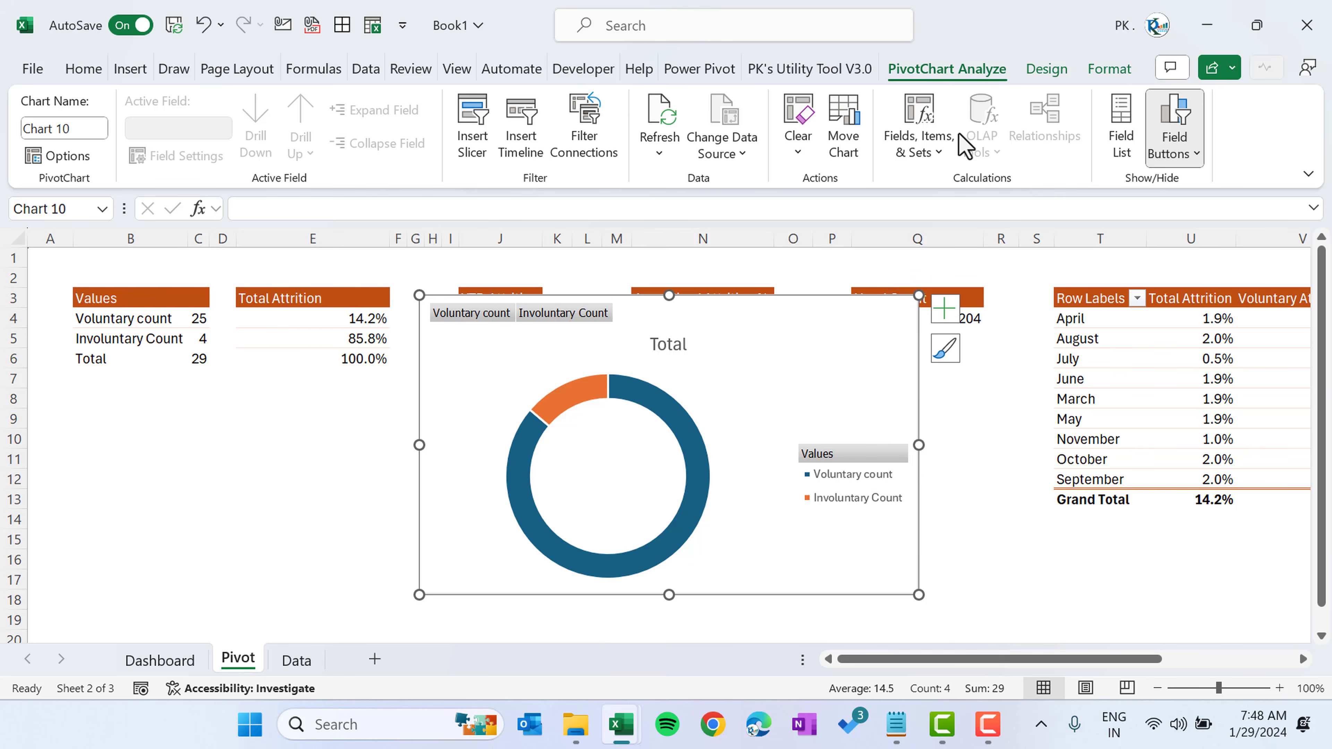
left_click(1198, 154)
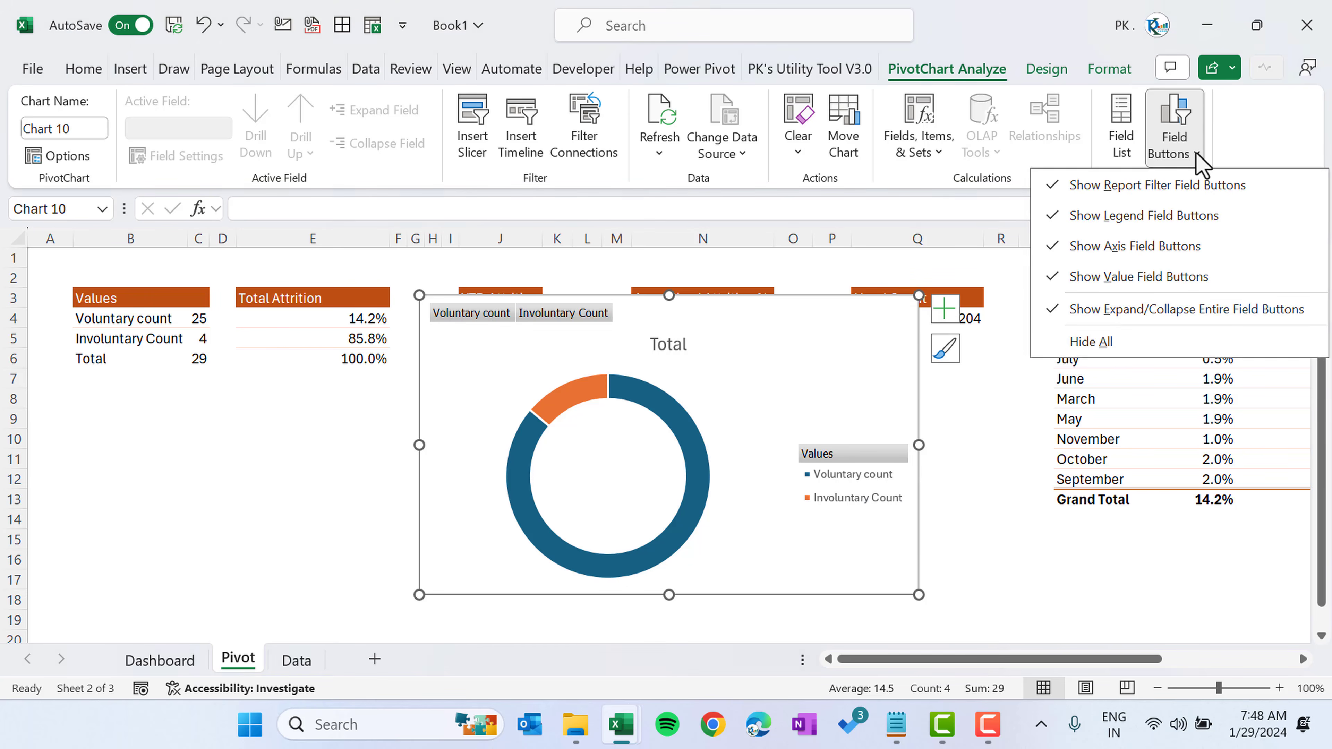
left_click(1132, 348)
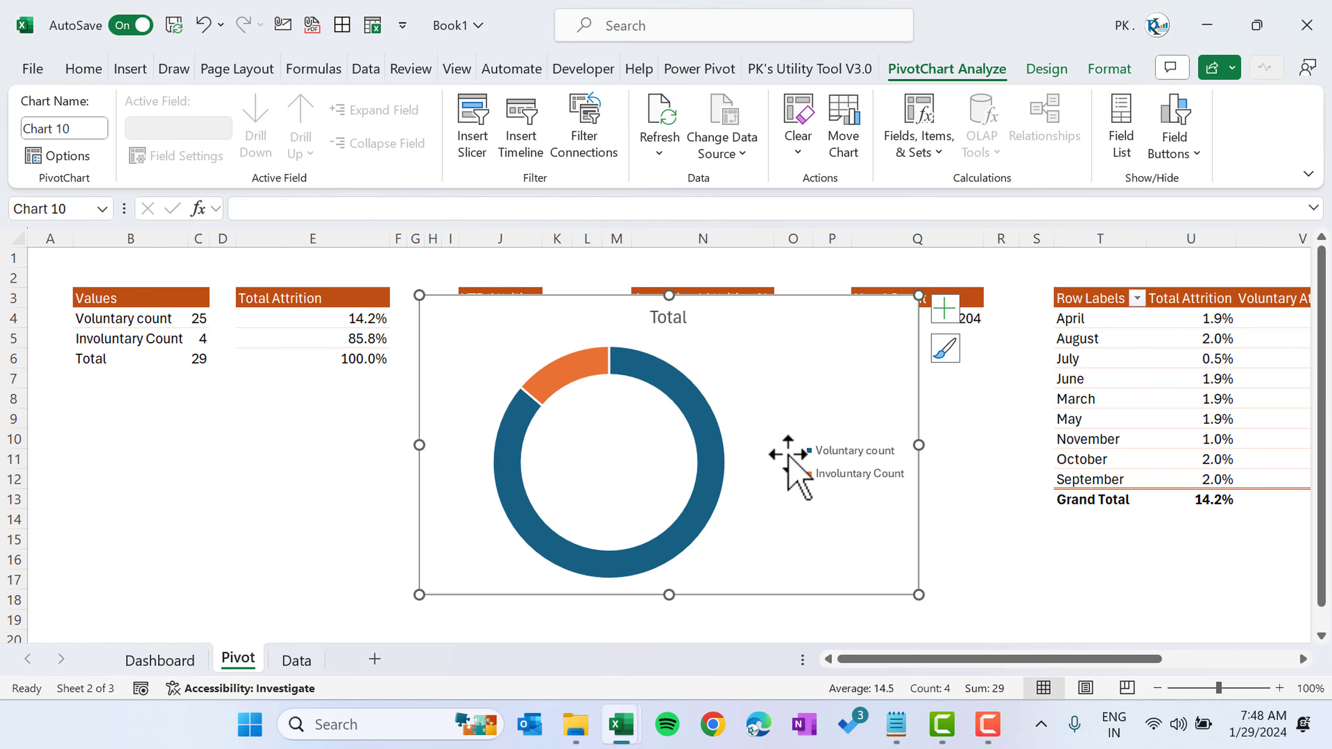
- Set the doughnut chart's legend position to Bottom
left_click(849, 464)
right_click(846, 457)
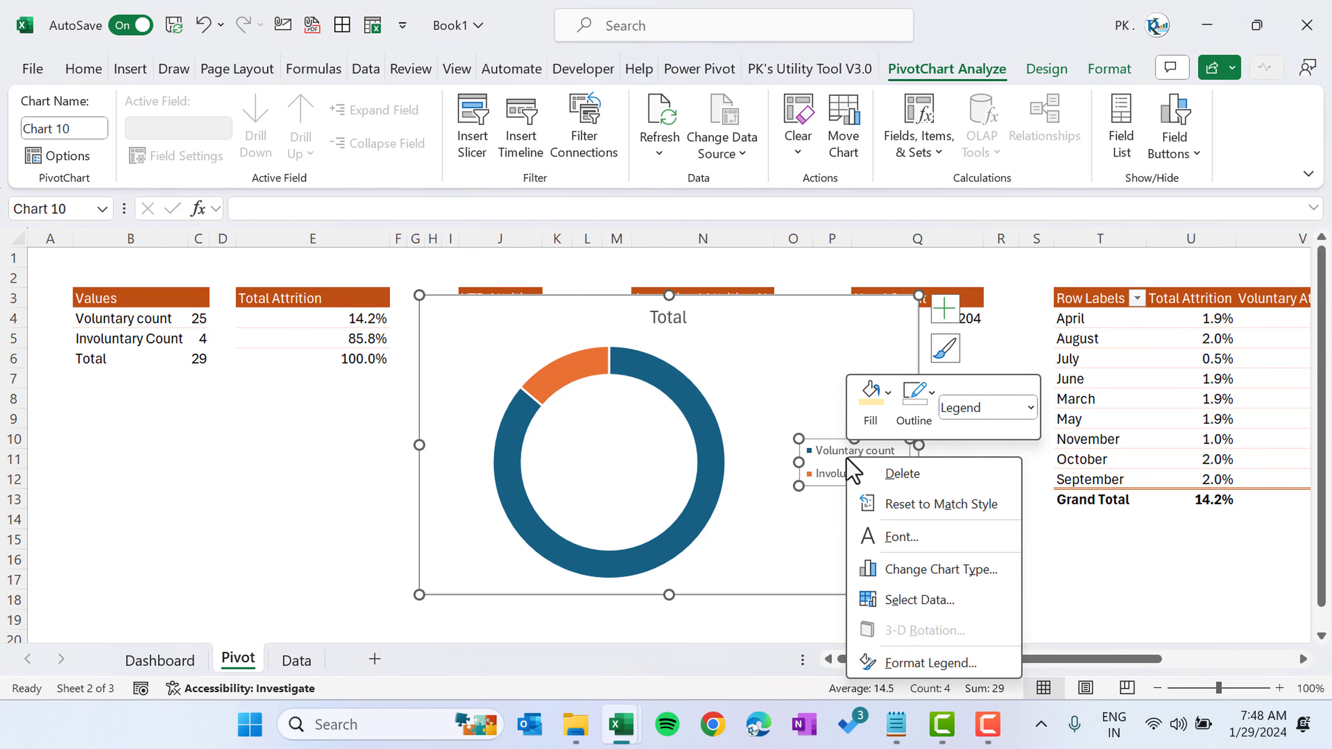
left_click(924, 663)
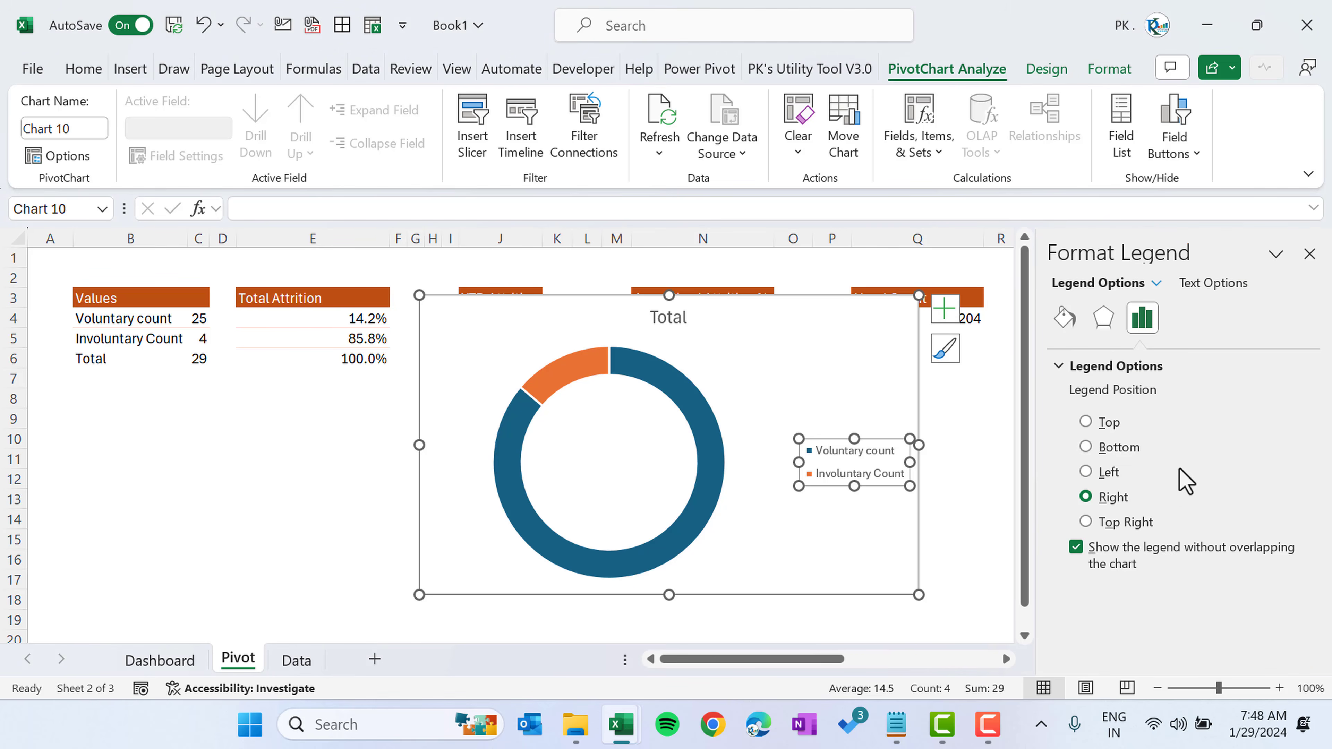
left_click(1119, 451)
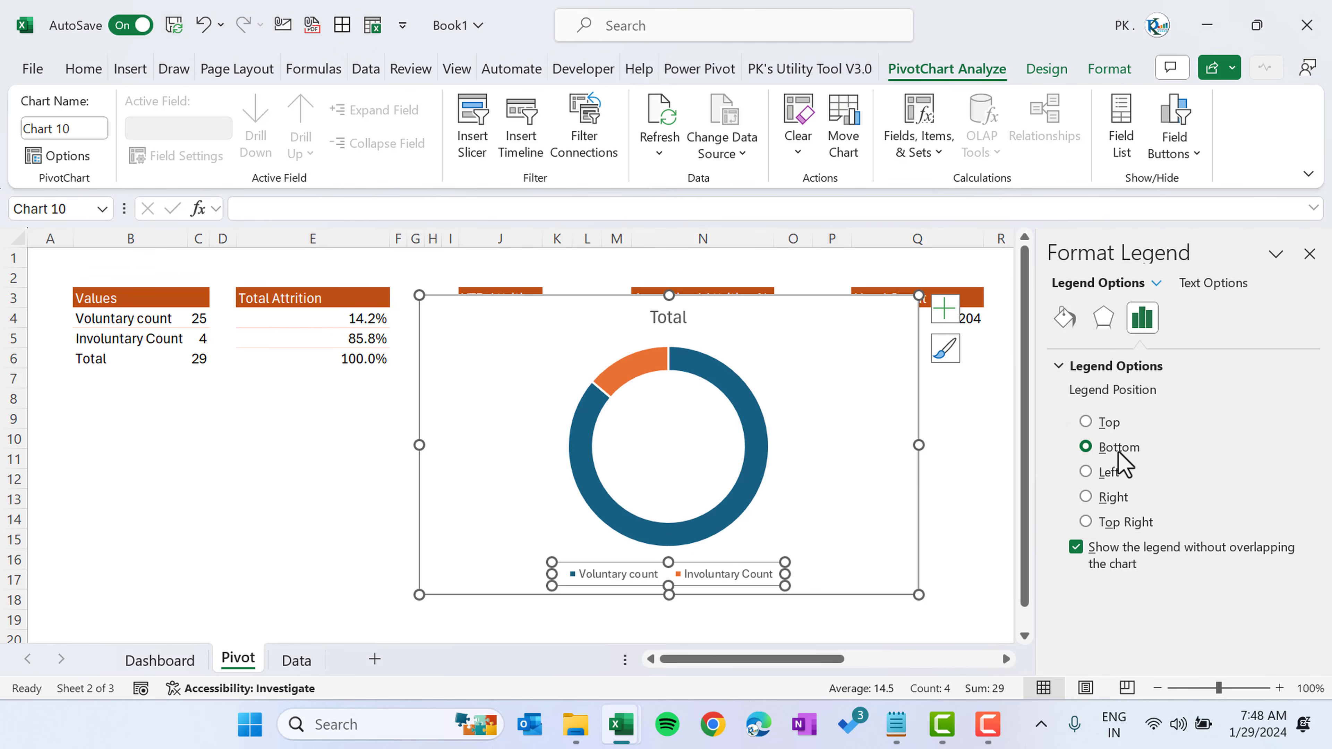
left_click(1309, 254)
- Thin the doughnut ring by setting its hole size to 90%
left_click(750, 417)
right_click(750, 417)
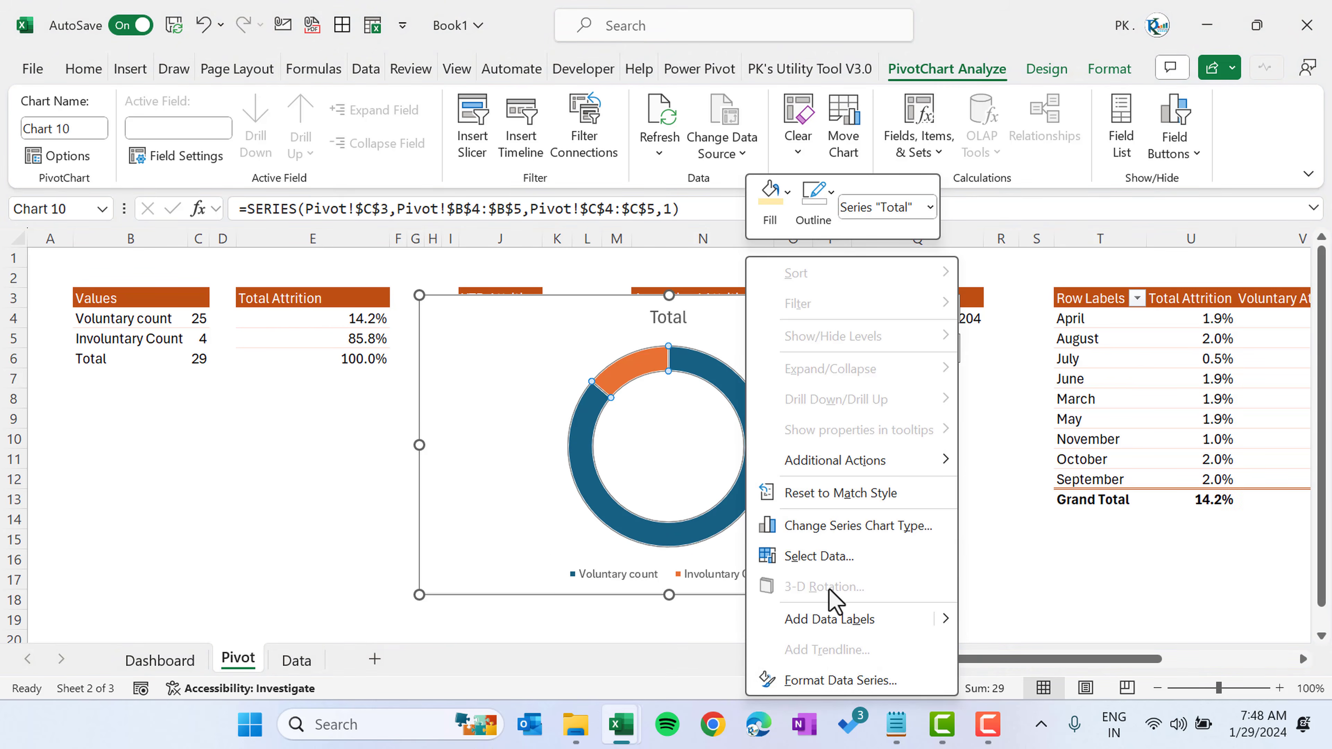
left_click(841, 680)
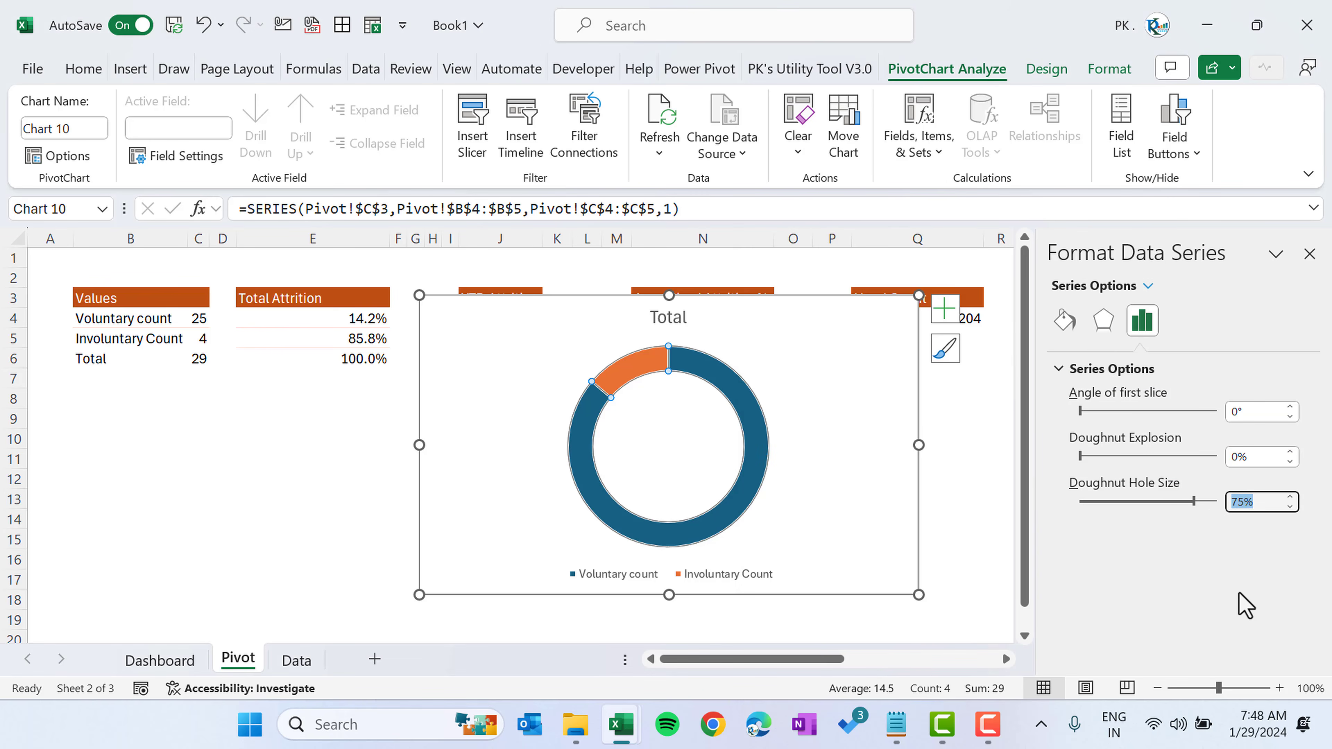
key("Return")
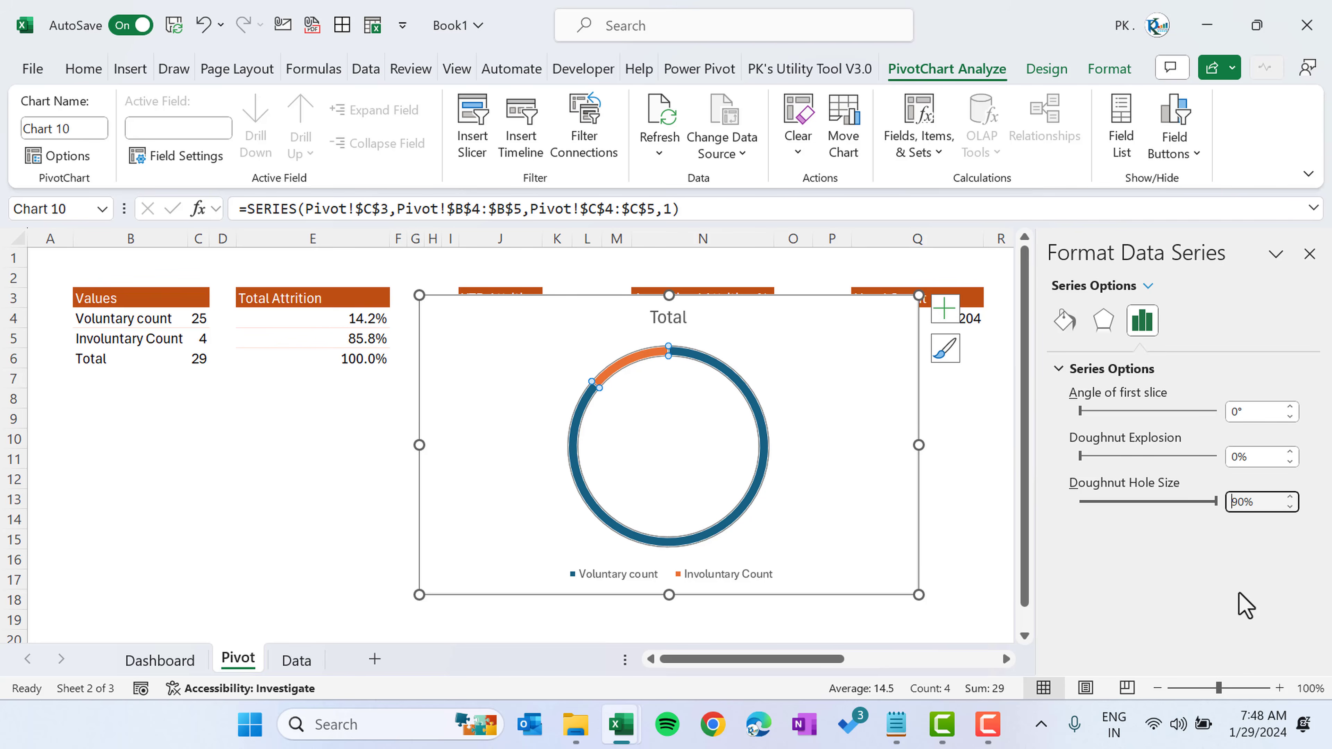
left_click(769, 443)
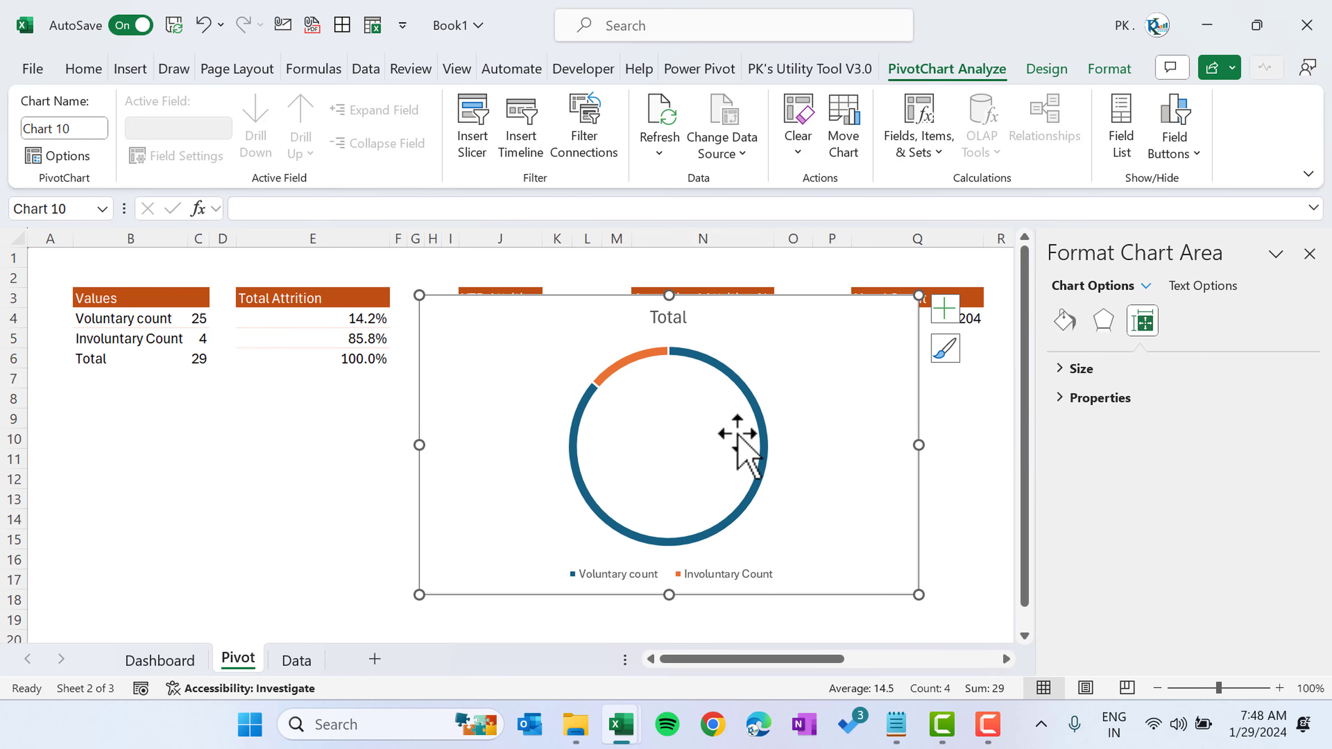
- Fill the Voluntary count slice of the doughnut with the standard gold colour
left_click(765, 449)
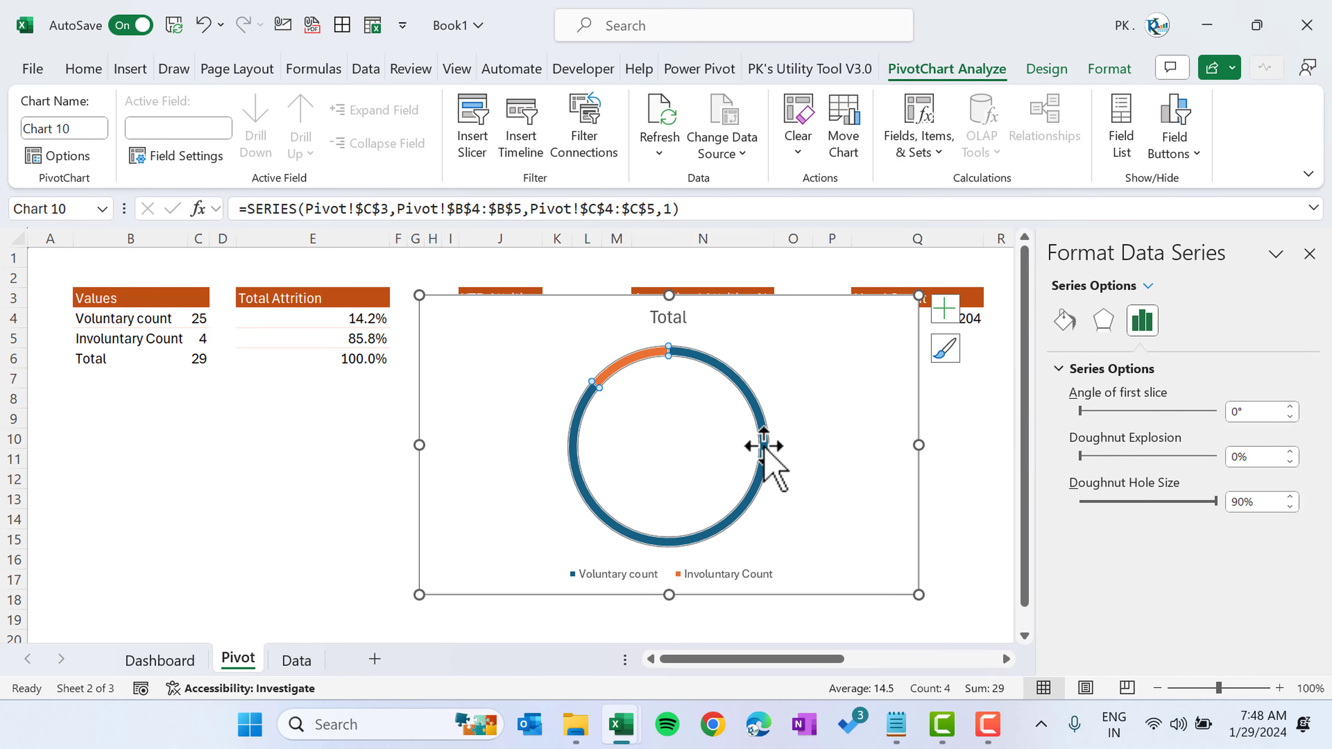
left_click(765, 446)
left_click(1110, 69)
left_click(580, 101)
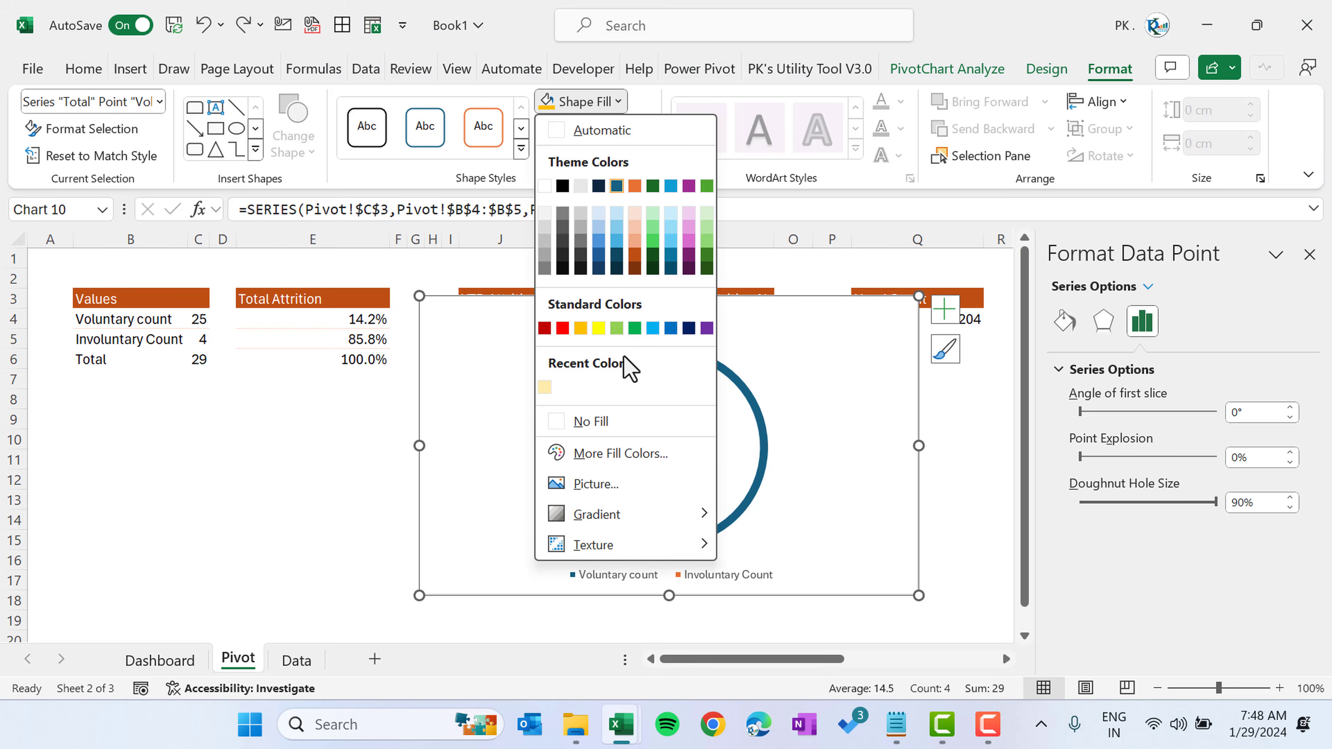
left_click(581, 328)
left_click(631, 360)
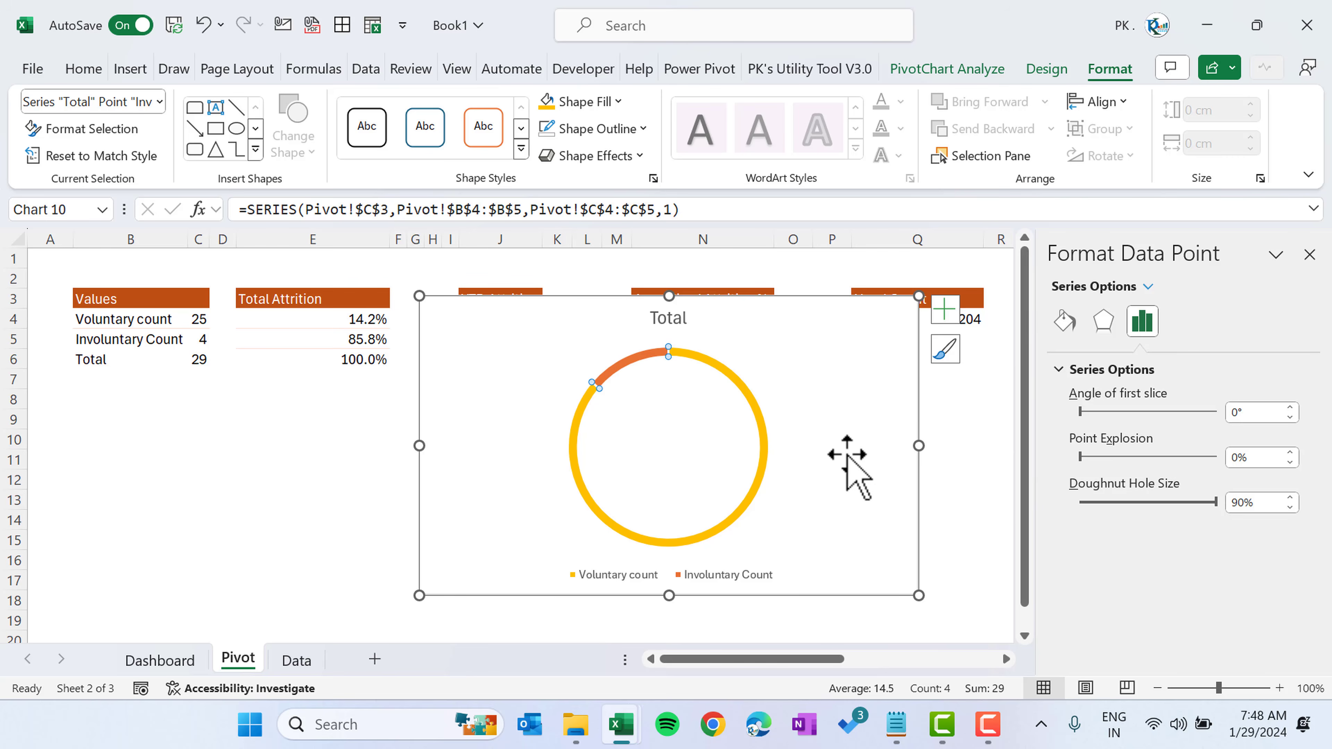
- Shrink the doughnut chart to about 5.99 cm high by 5.94 cm wide and shift it slightly right and down
left_click(817, 452)
left_click_drag(918, 596, 652, 534)
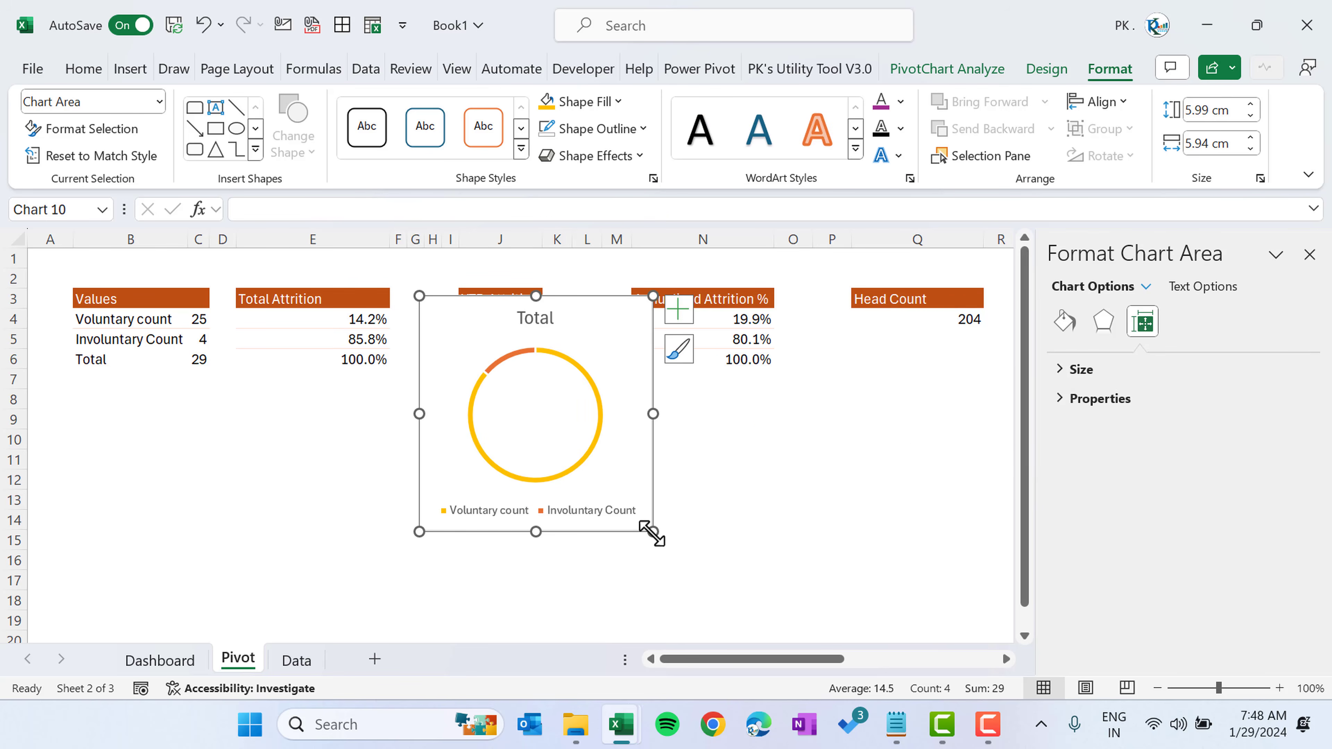
left_click_drag(655, 477, 680, 486)
- Add data labels to the doughnut and move both outside the ring beside their slices
left_click(623, 416)
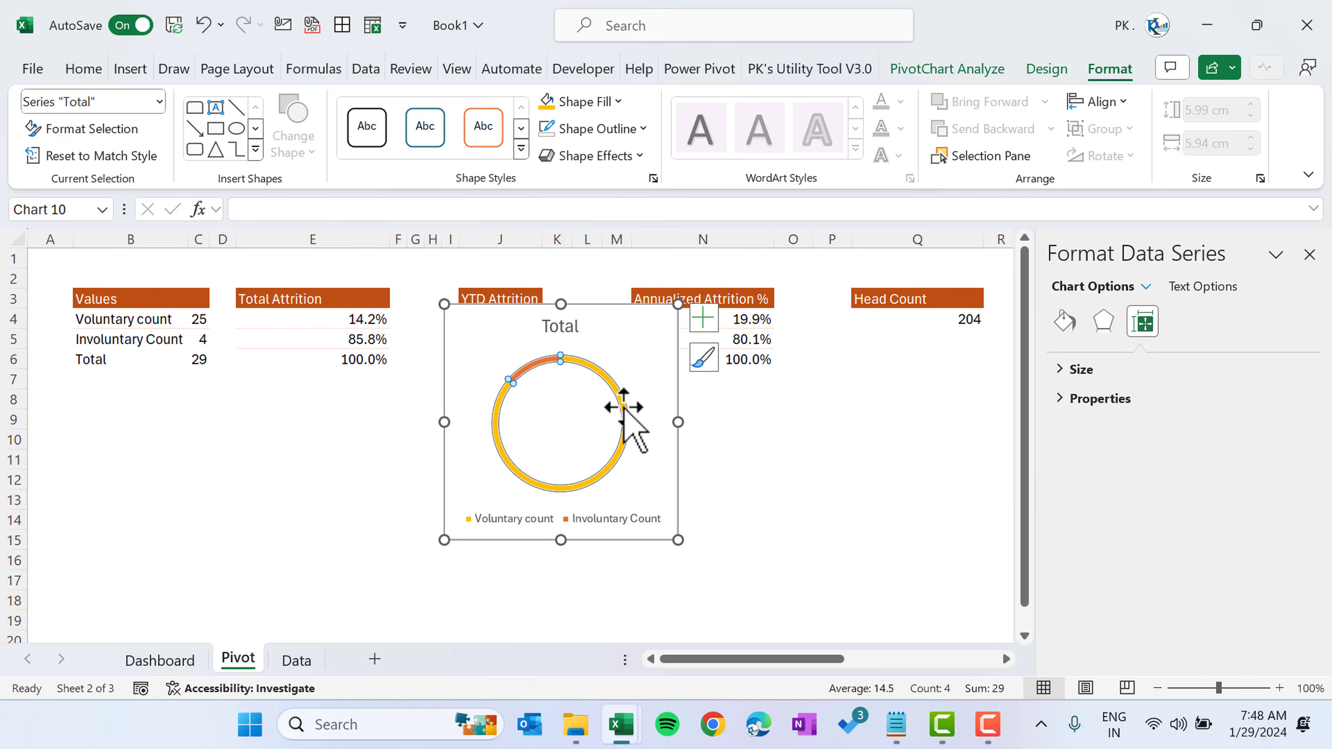
right_click(623, 417)
left_click(741, 624)
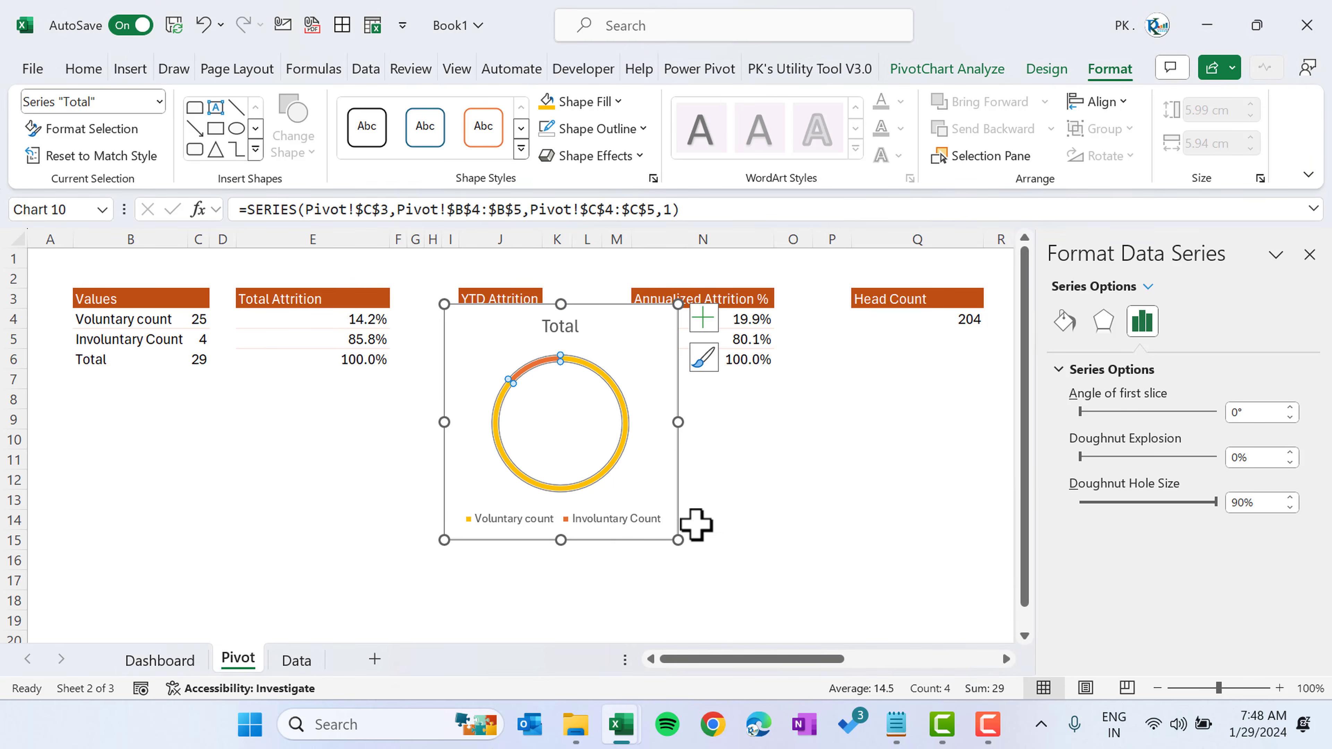
left_click(585, 475)
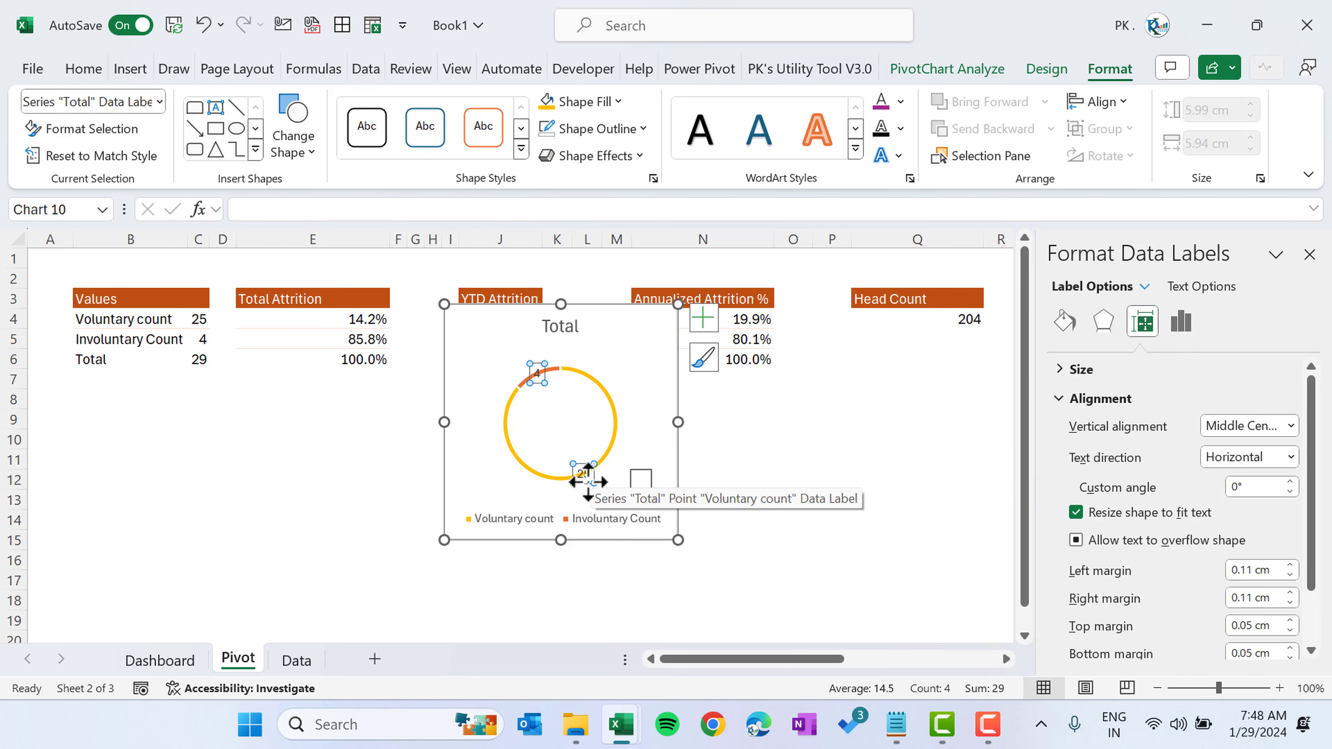
left_click_drag(587, 480, 627, 480)
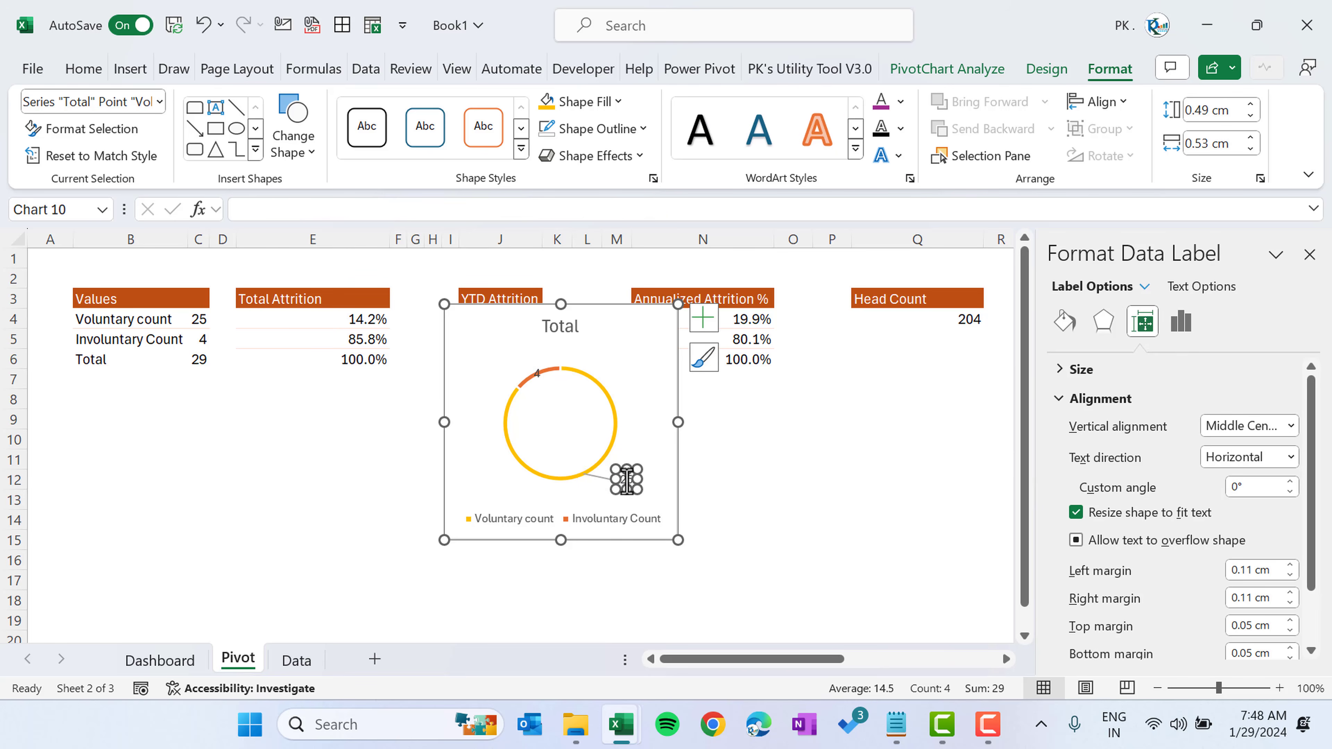
left_click_drag(539, 376, 506, 362)
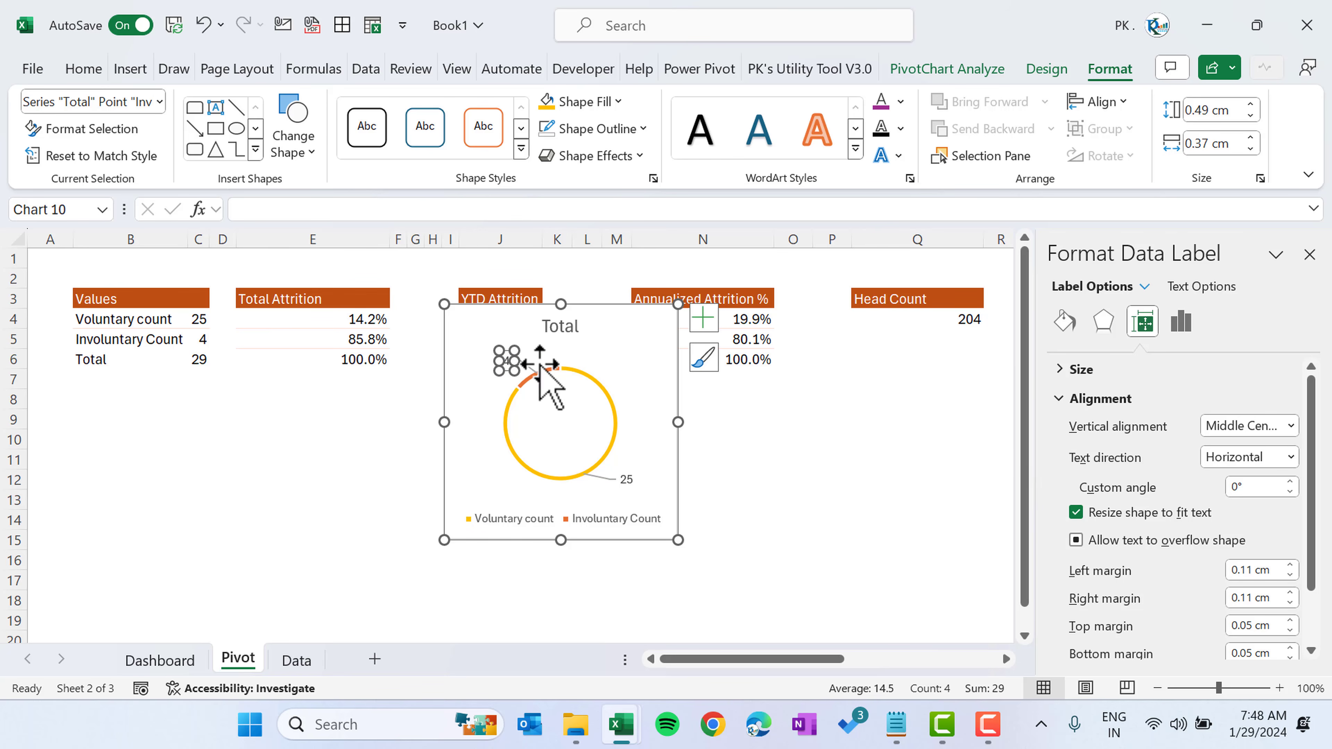
- Paste the doughnut chart onto the Dashboard sheet and place it below the Head Count card
left_click(673, 350)
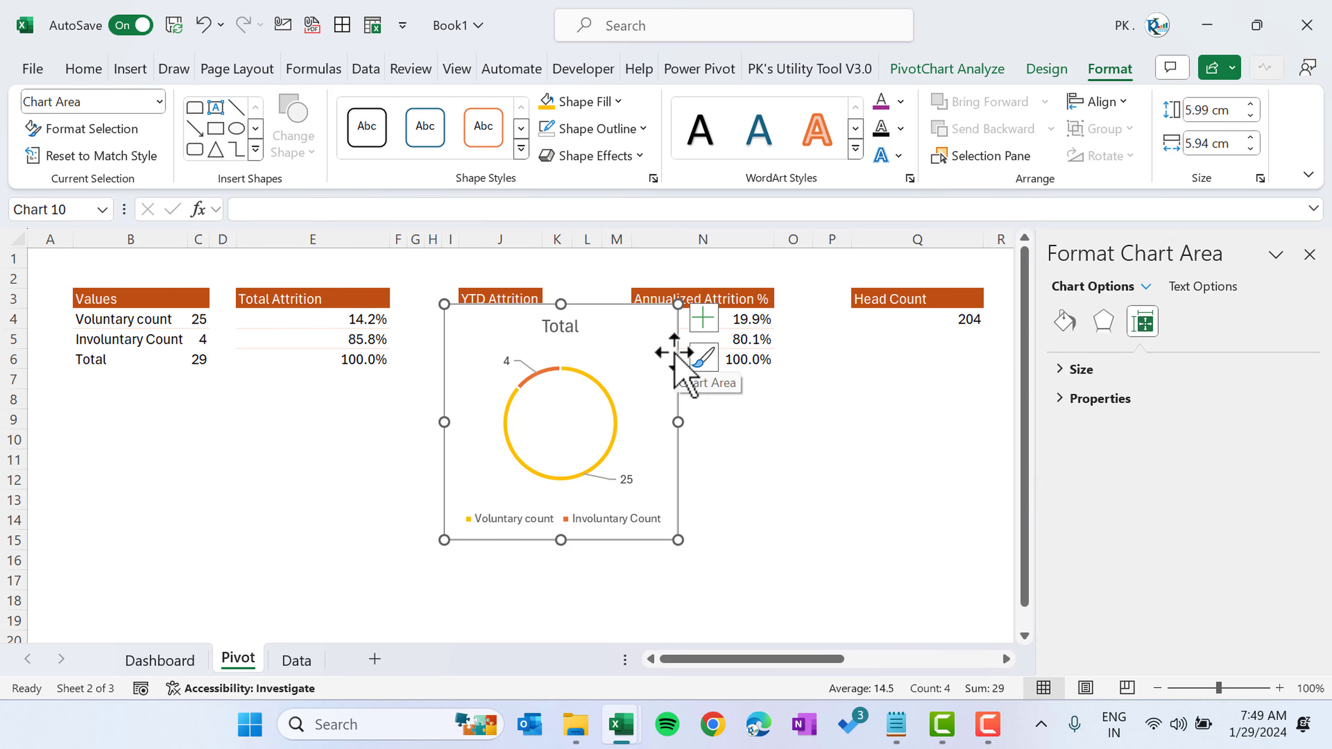
key("Escape")
left_click(160, 660)
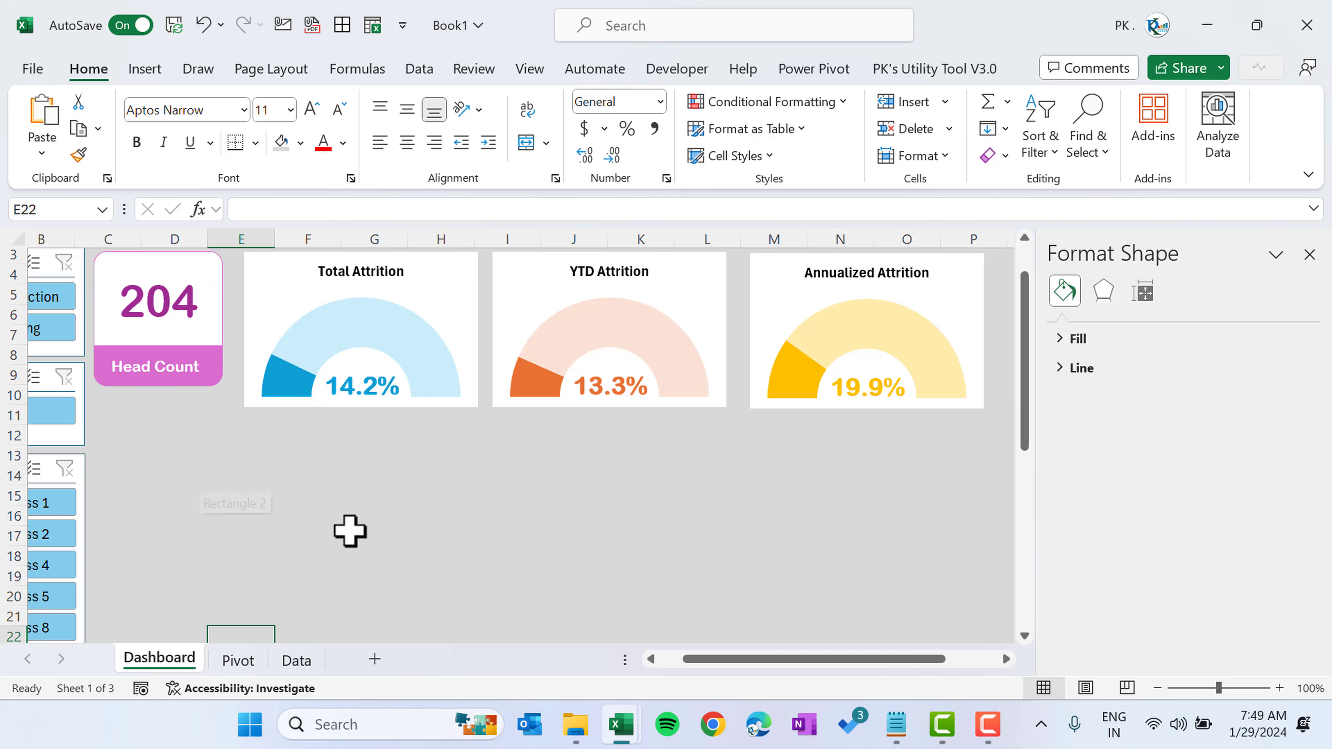
key("ctrl+v")
left_click_drag(322, 452, 212, 304)
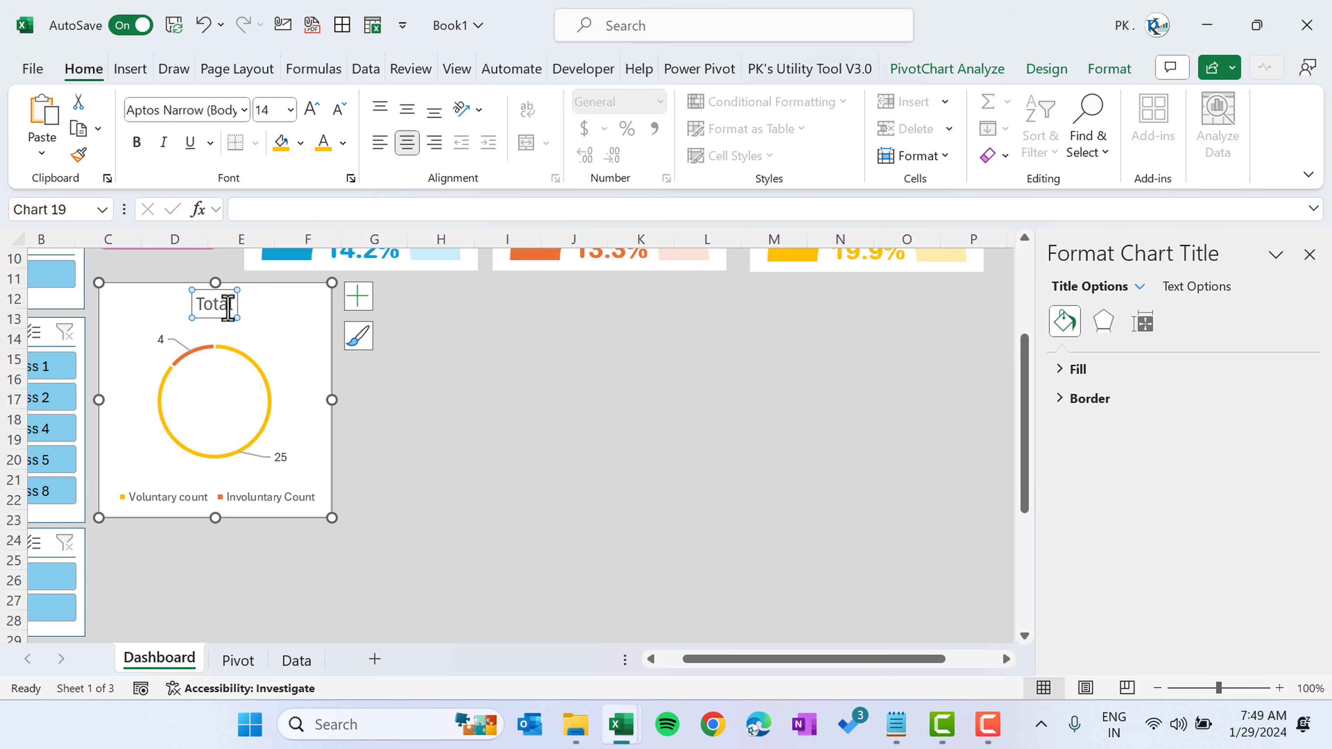
- Change the doughnut chart's title to Voluntary Count Vs Involuntary Count
double_click(225, 306)
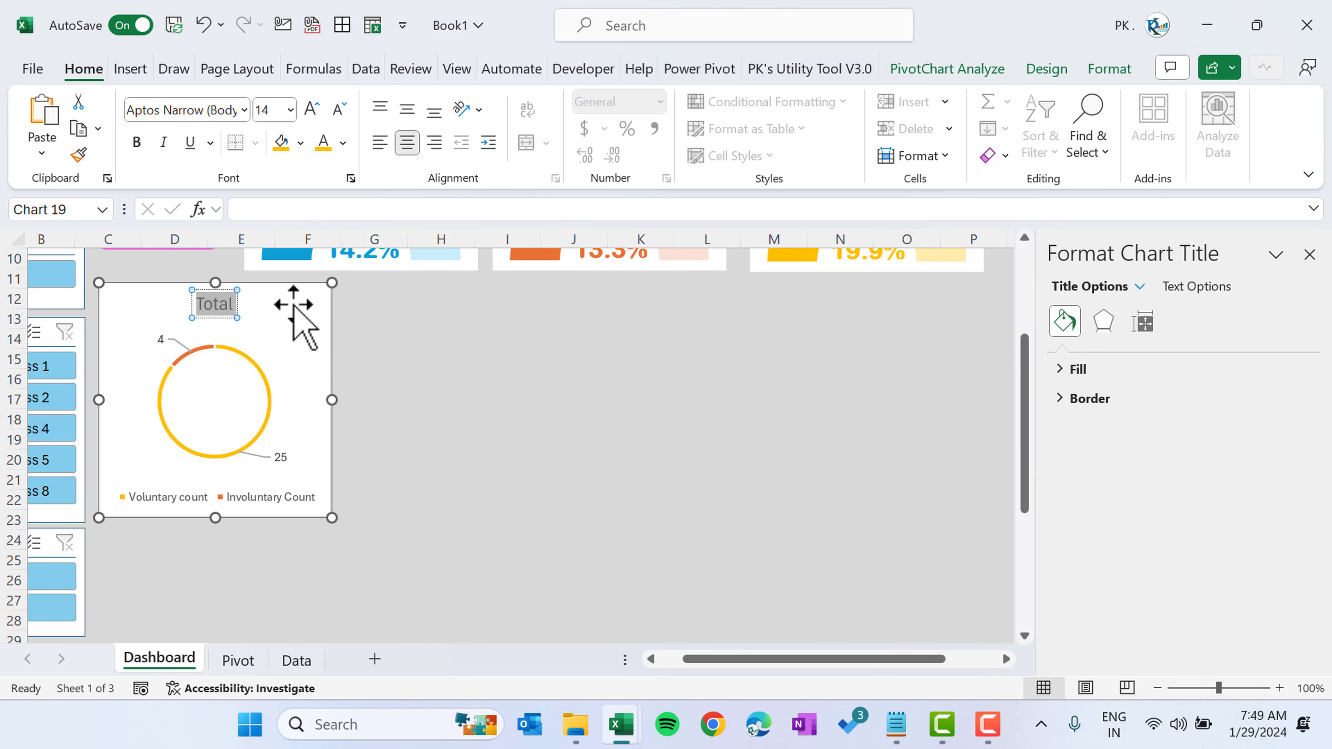
left_click(294, 305)
type("o")
key("Escape")
left_click(219, 305)
double_click(218, 306)
type("Volu")
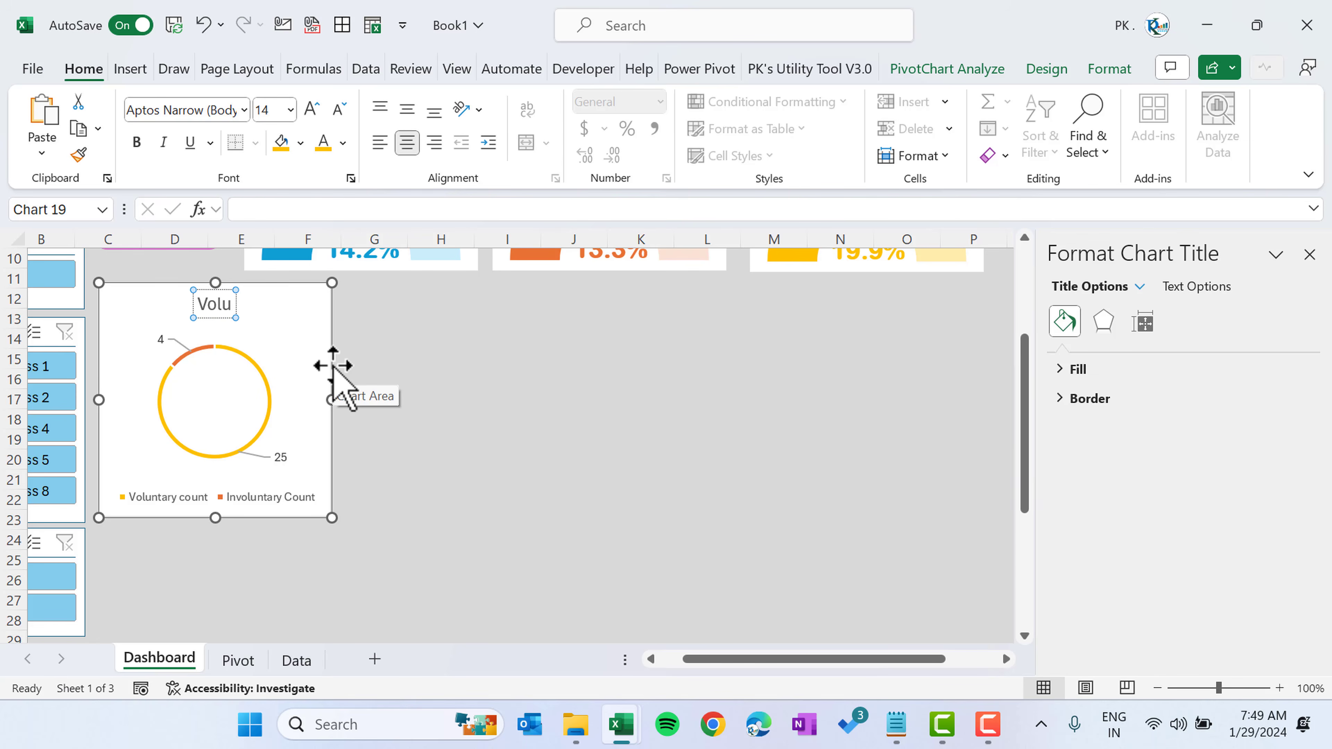
type("ntary Count Vs Involuntary Count")
- Reduce the doughnut chart title's font size and make the text bold and black
key("ctrl+a")
triple_click(340, 110)
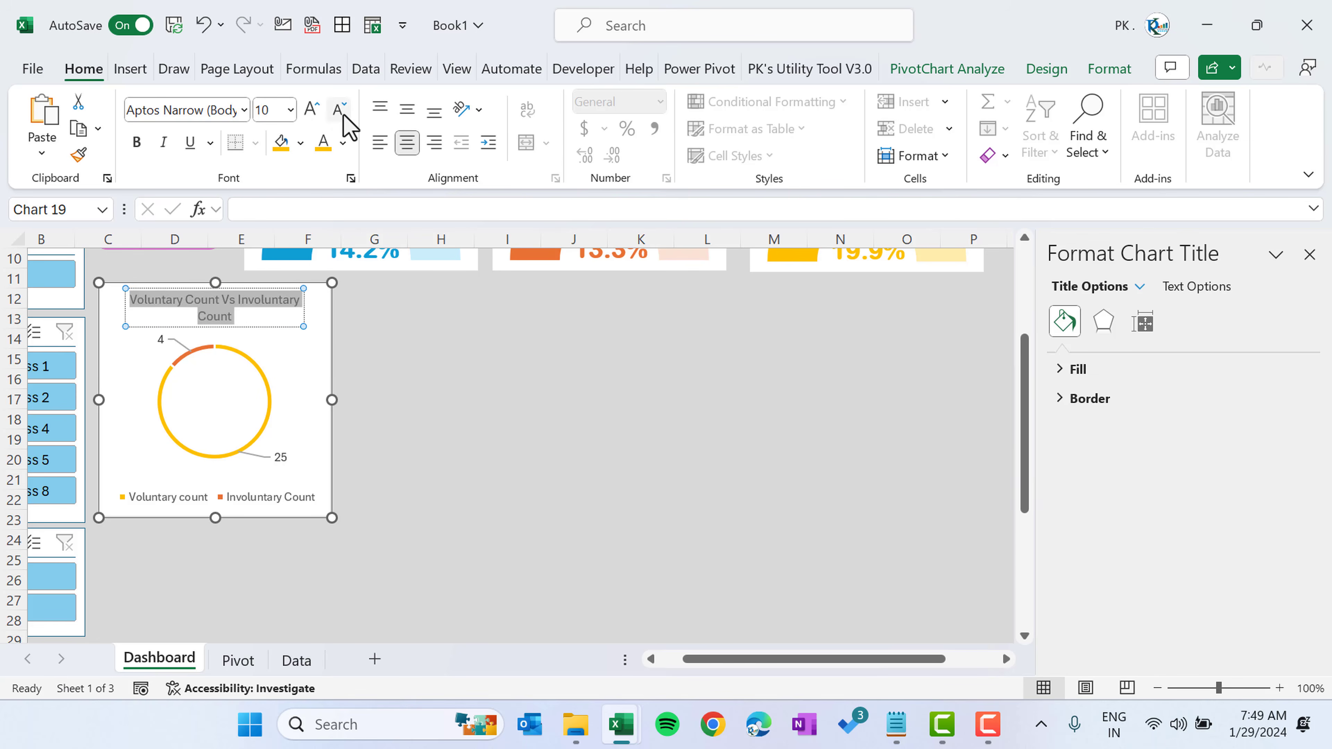
left_click(340, 109)
left_click(141, 142)
left_click(344, 144)
left_click(343, 212)
left_click(482, 516)
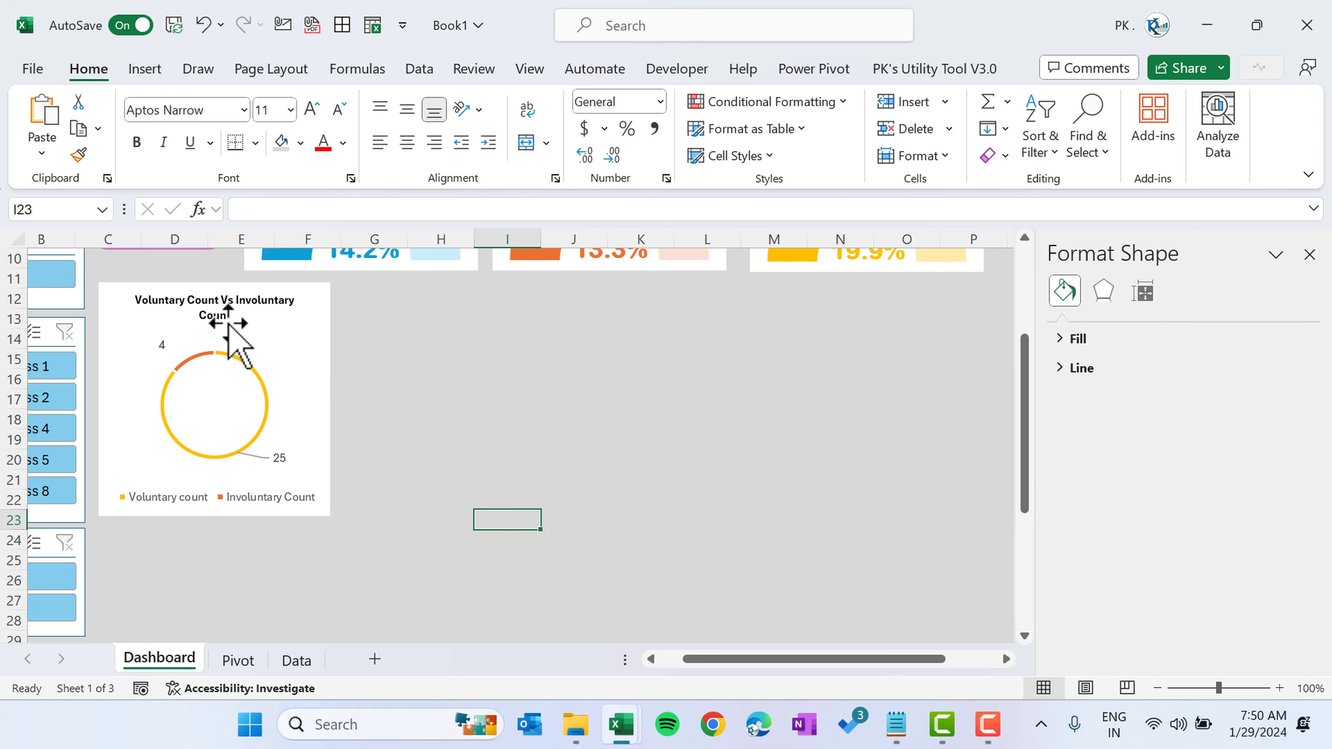
- Shorten the doughnut chart's title to Voluntary Vs Involuntary Count
left_click(229, 313)
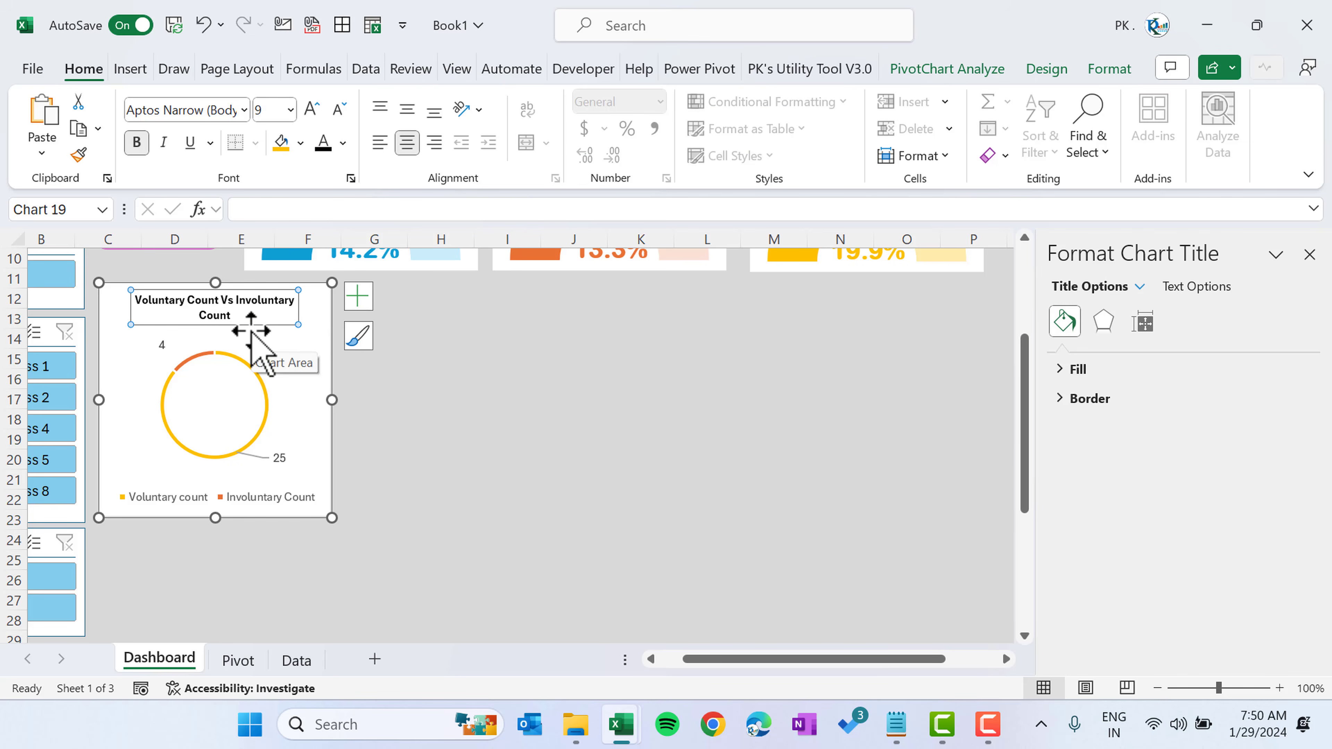
double_click(202, 300)
key("Delete")
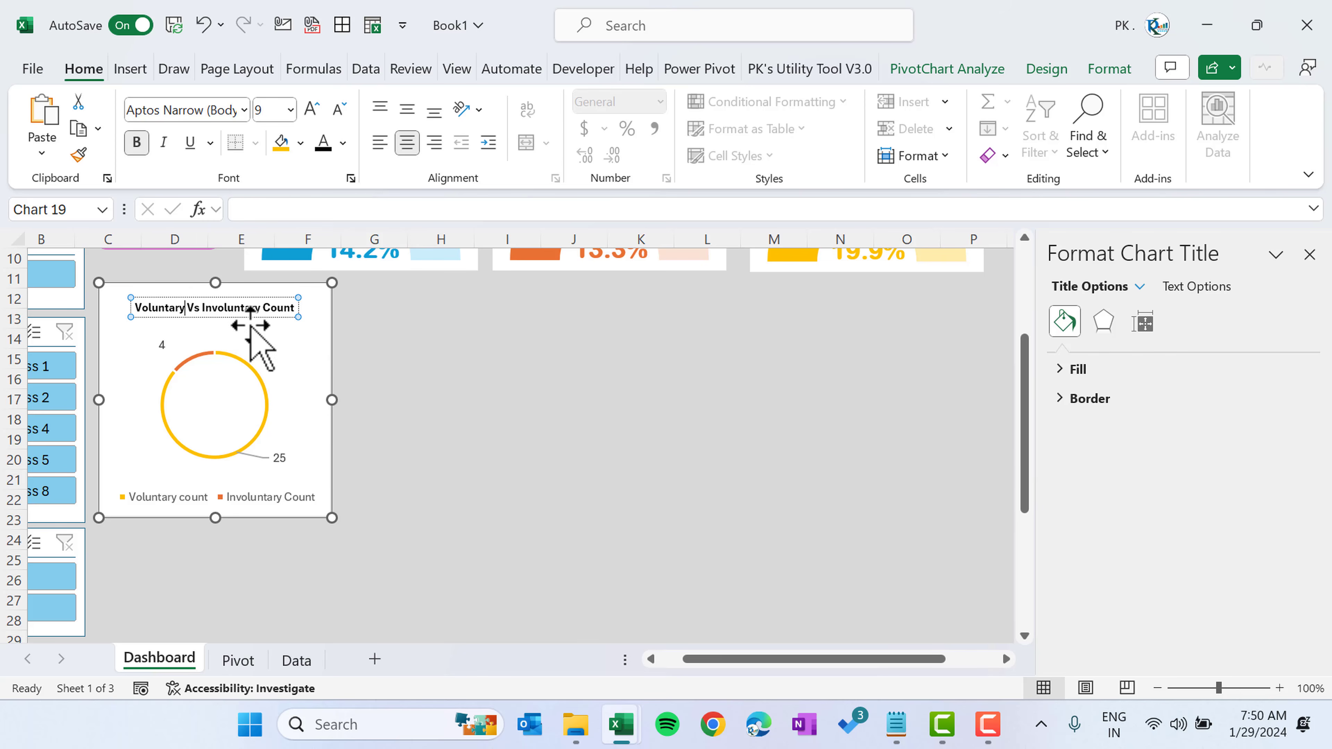
left_click(420, 399)
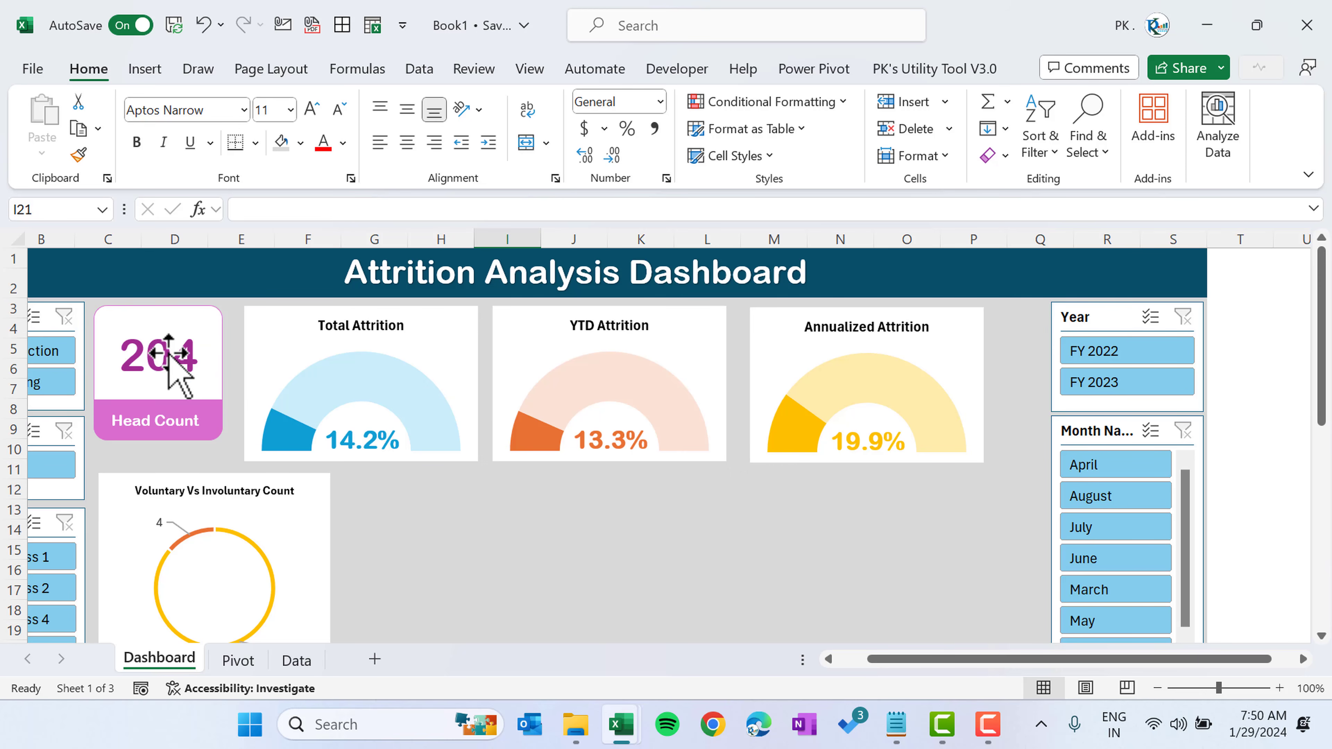
- Copy the Head Count card's number text box into the doughnut chart and center it inside the ring
left_click(168, 352)
left_click(168, 353)
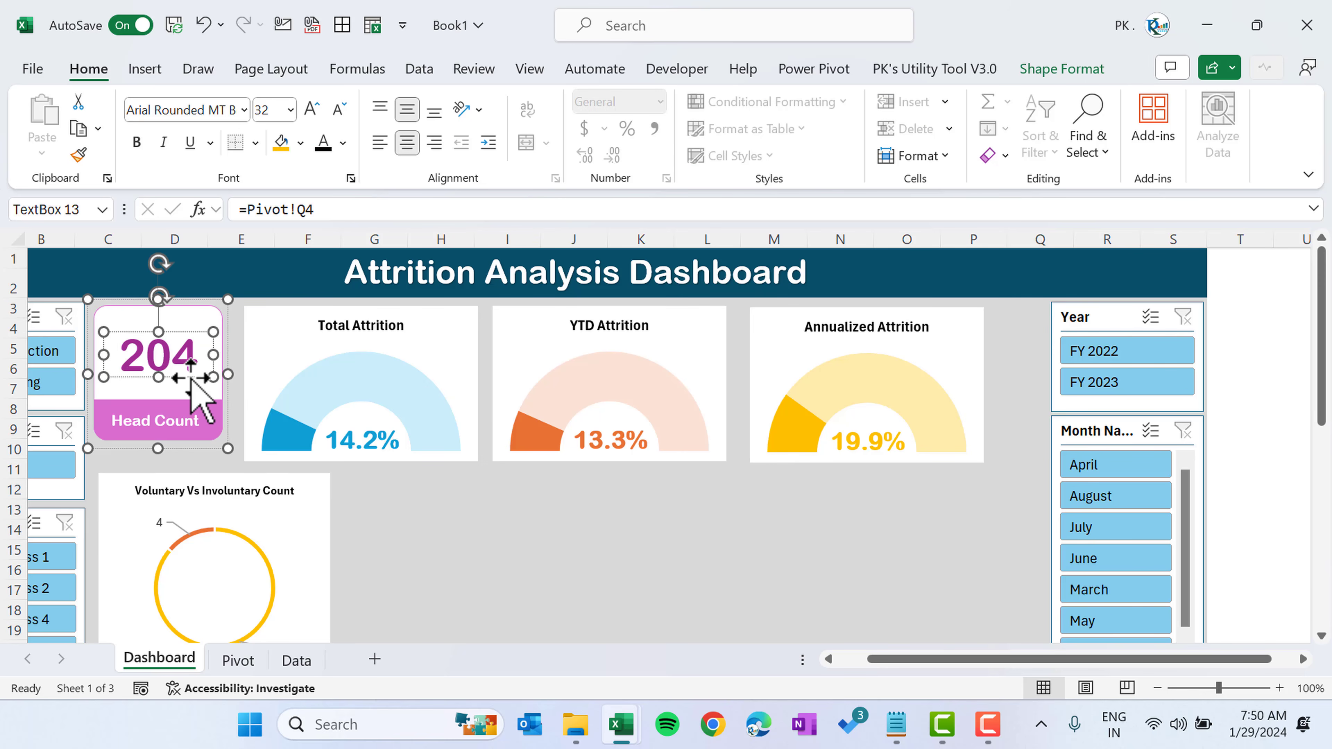
left_click(369, 505)
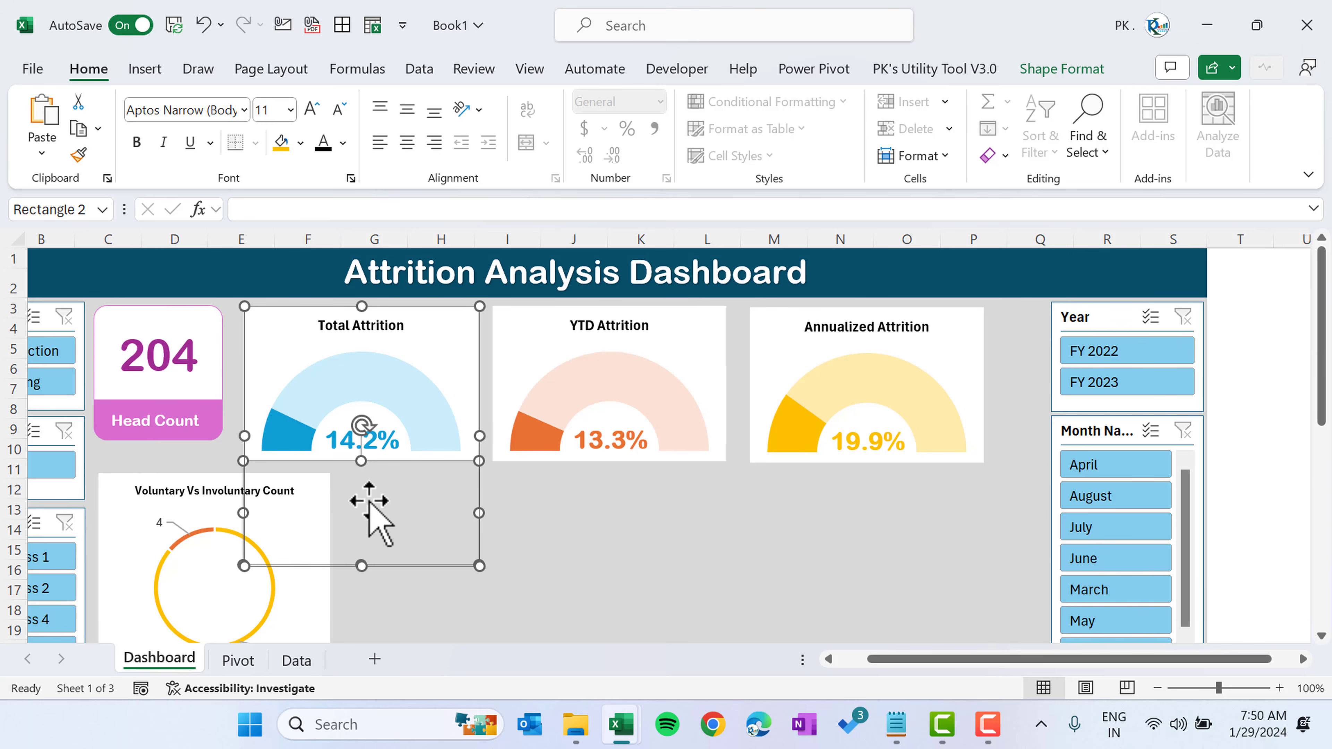
scroll(369, 509, "down", 2)
left_click(329, 479)
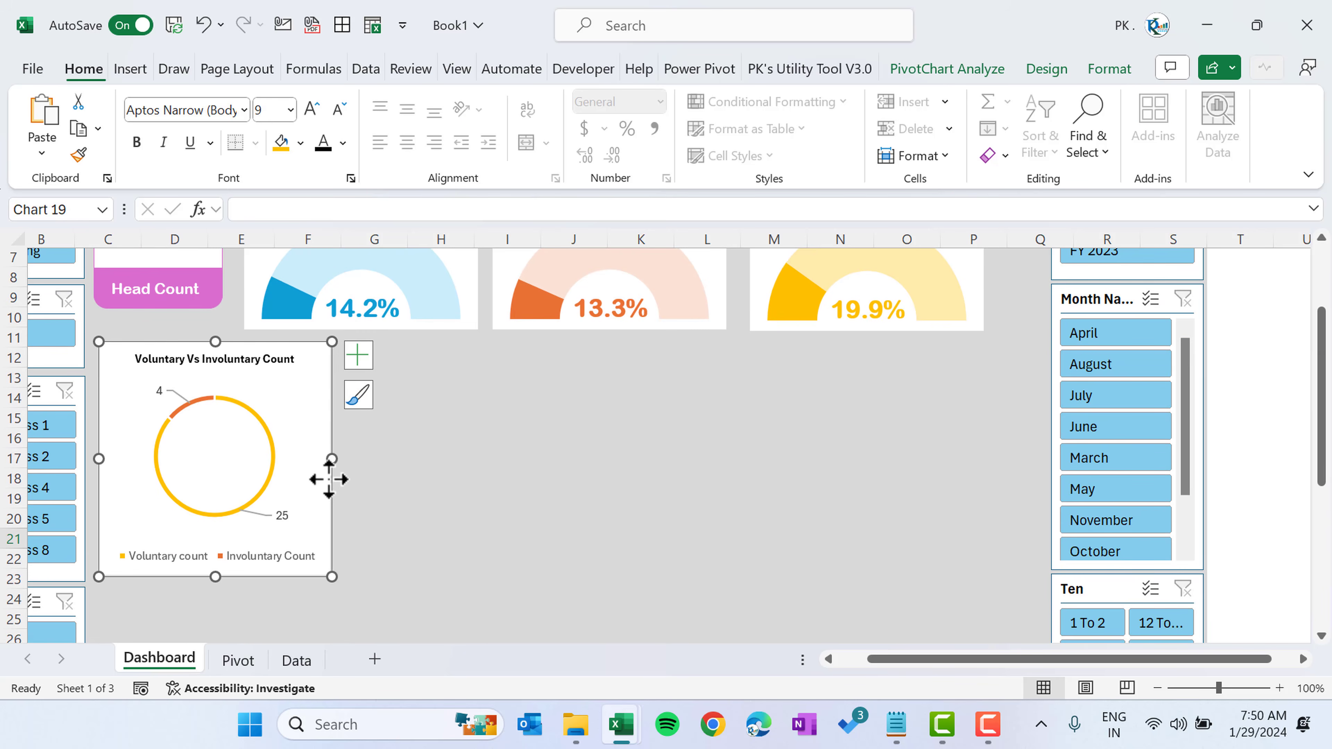
key("ctrl+v")
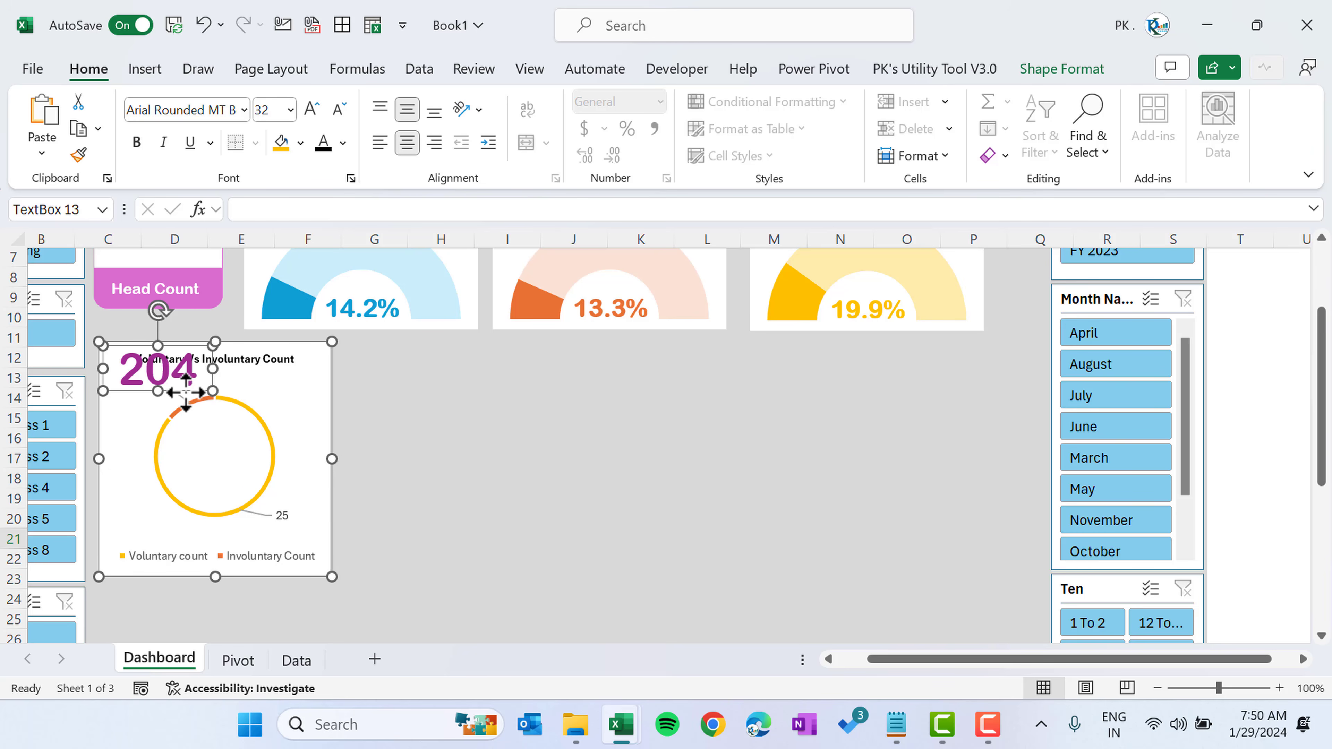
left_click_drag(185, 393, 243, 477)
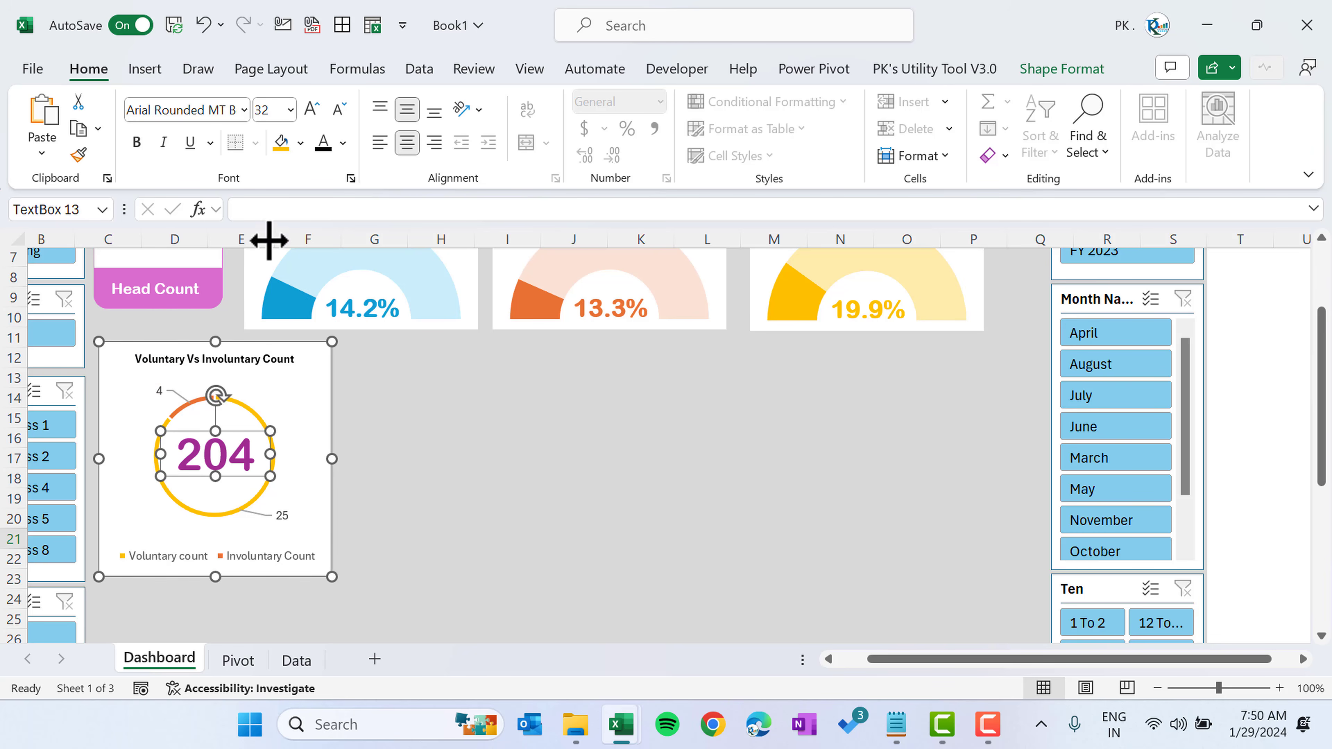
- Link the text box inside the doughnut to the total count in cell C6 of the Pivot sheet
left_click(291, 209)
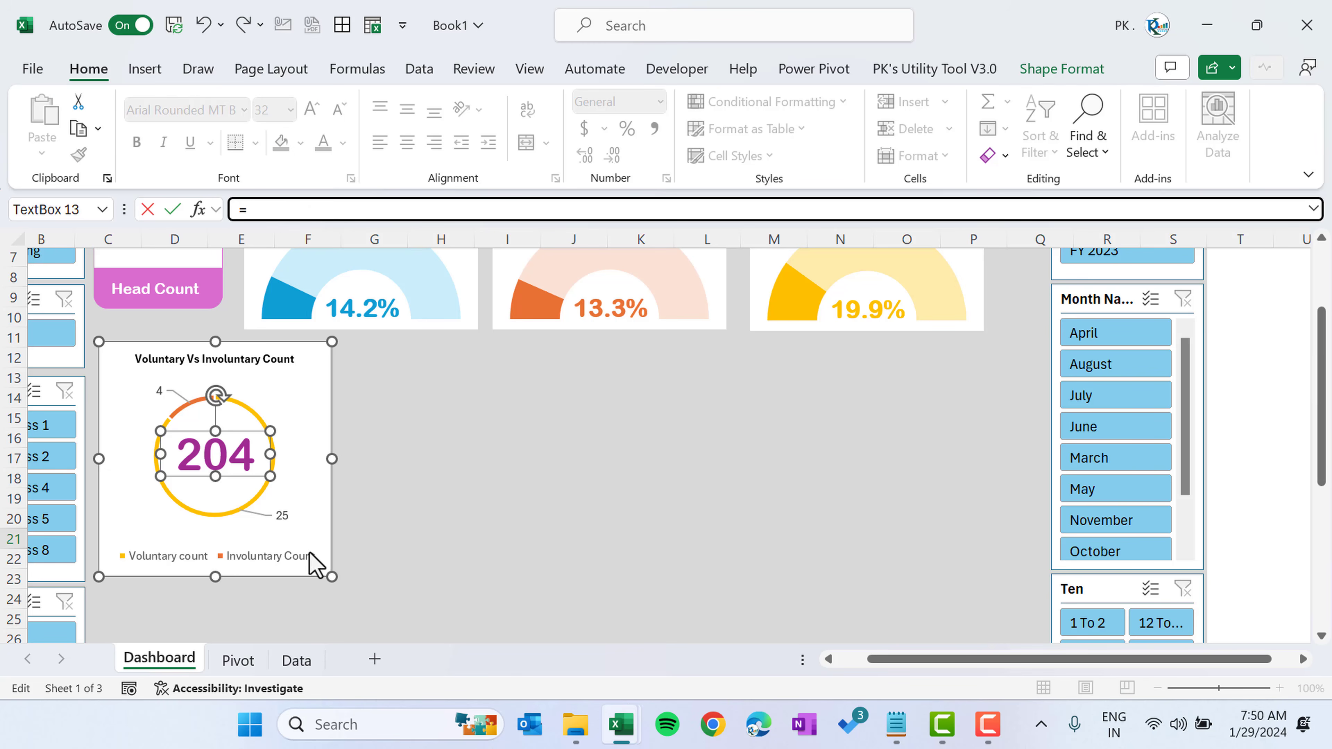
left_click(240, 661)
left_click(189, 356)
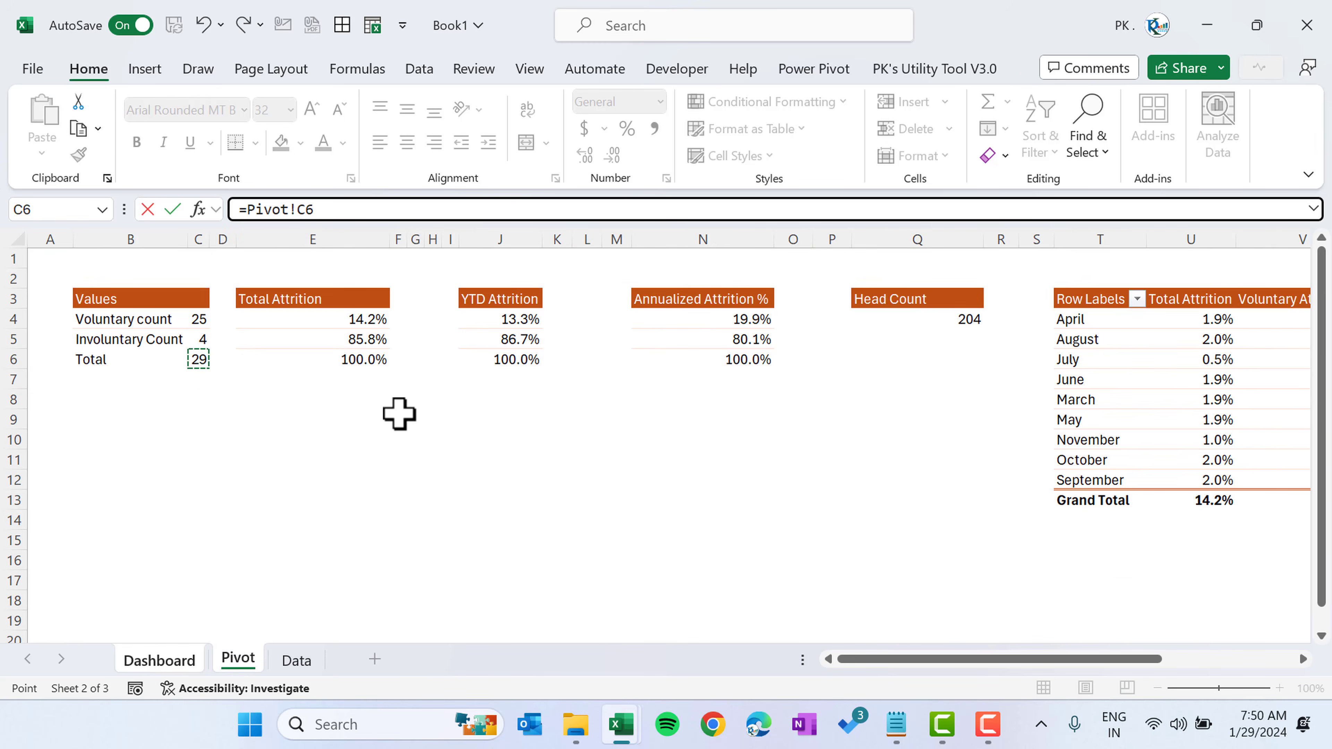
key("Return")
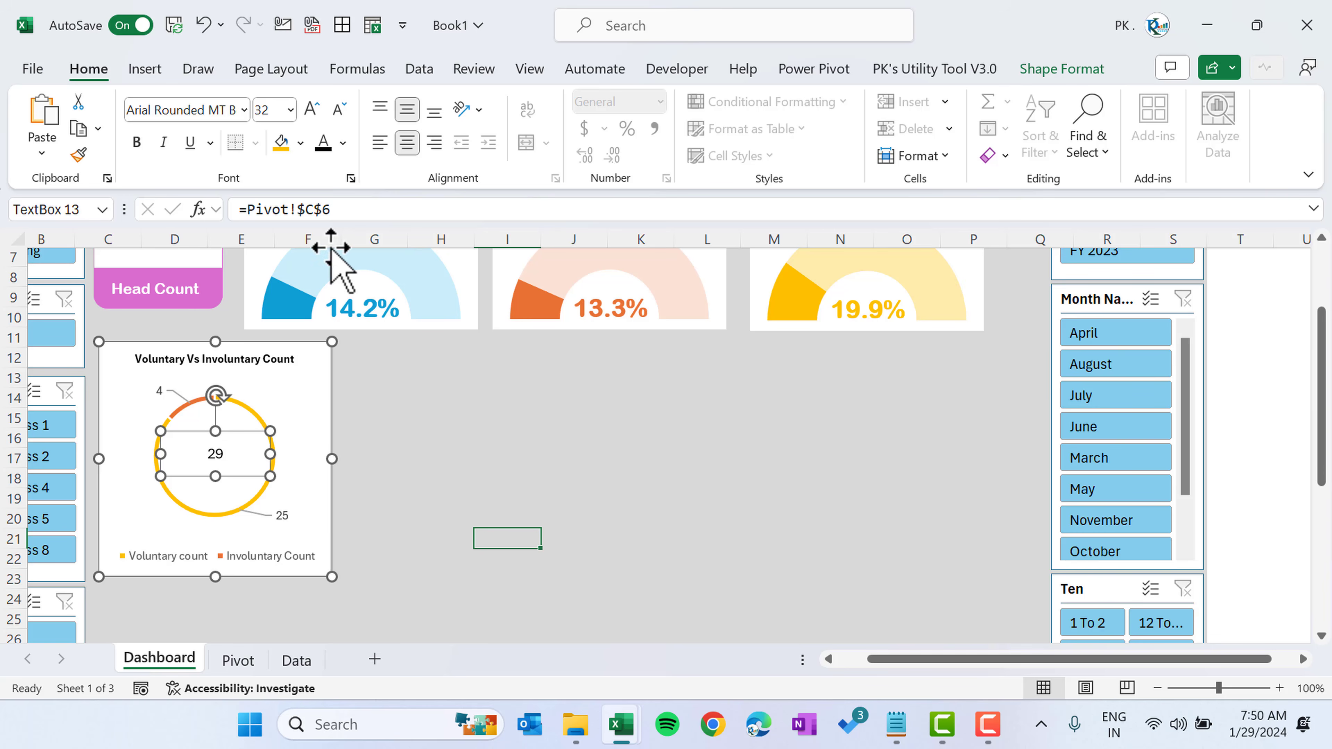
- Copy the Head Count number's formatting onto the total inside the doughnut
scroll(272, 317, "up", 2)
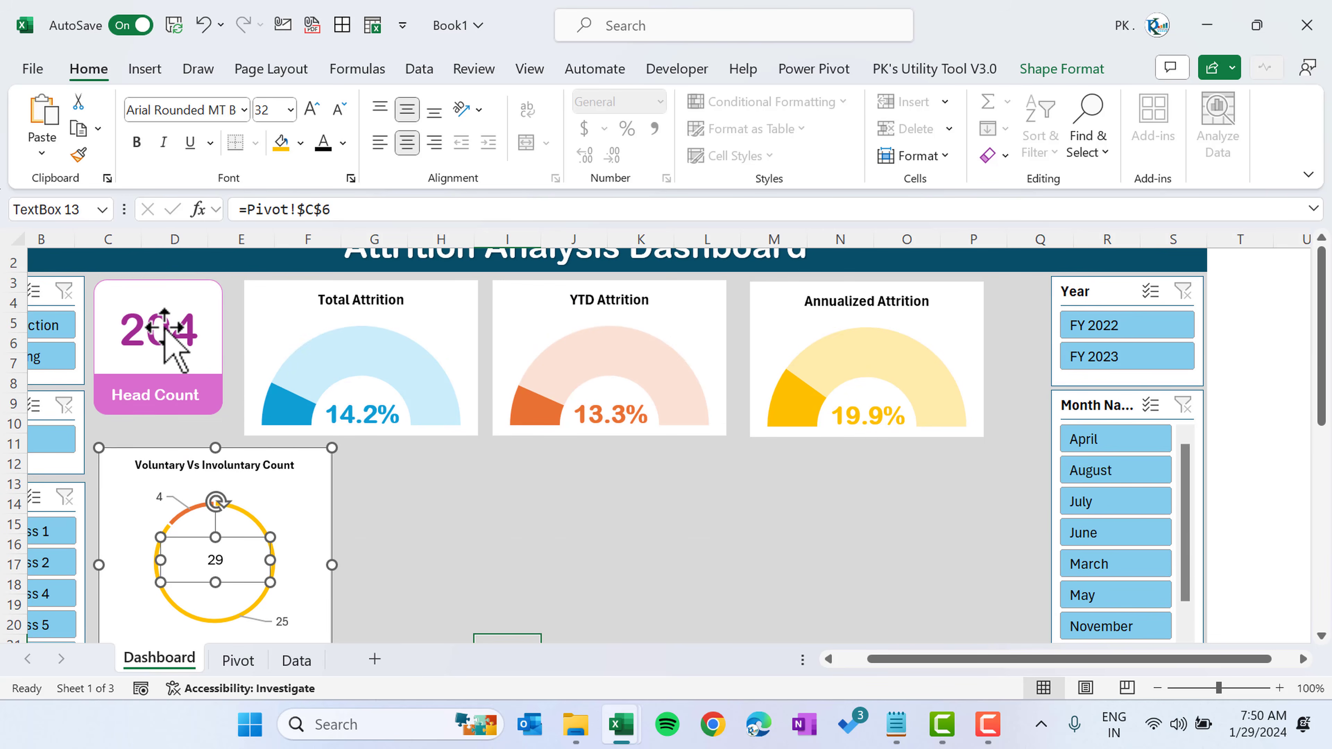
left_click(174, 347)
left_click(168, 330)
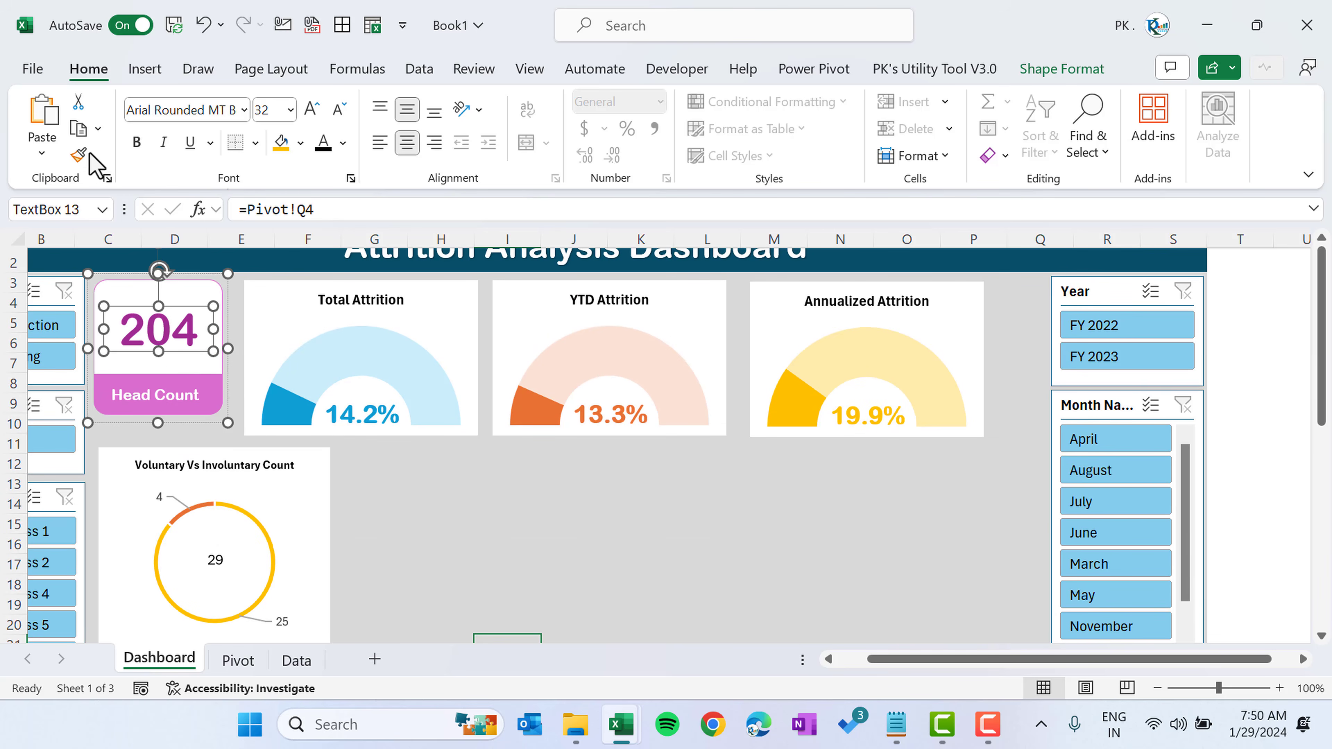
left_click(79, 155)
left_click(236, 582)
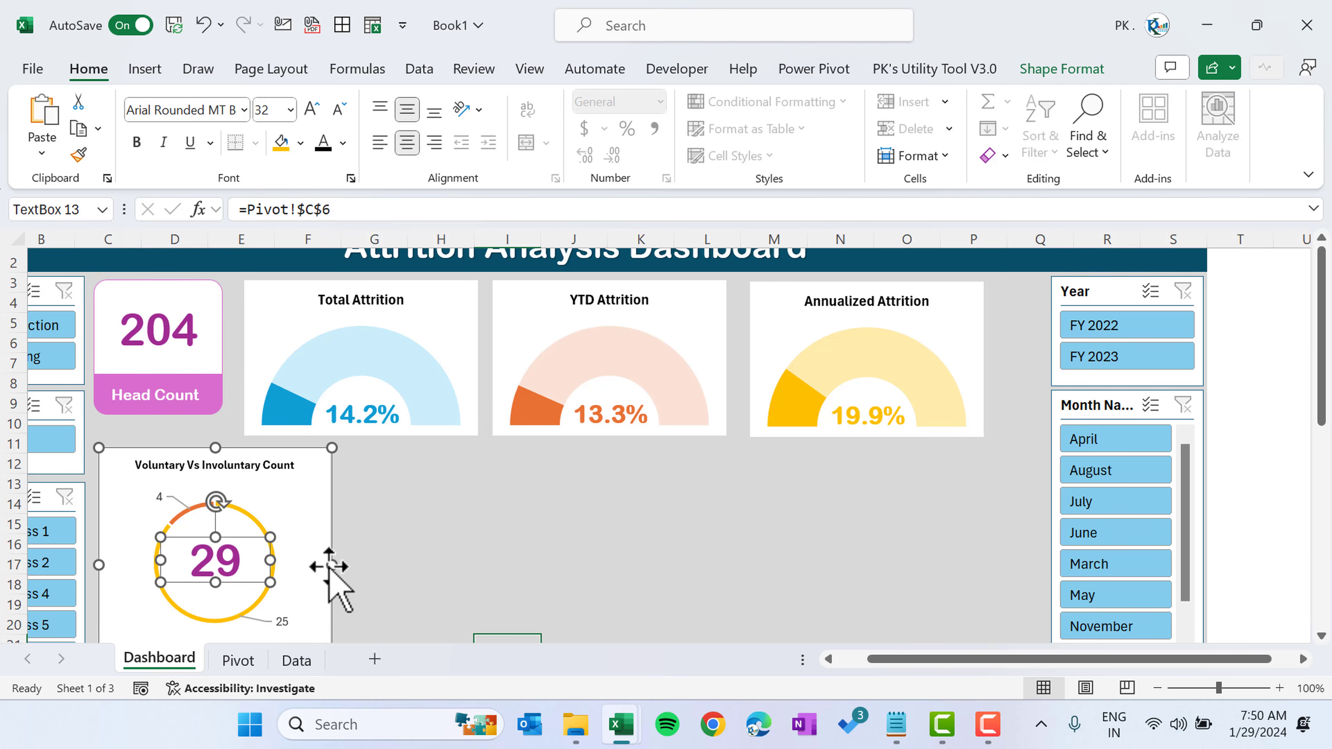
- Color the total inside the doughnut orange and save the workbook
left_click(343, 142)
left_click(411, 228)
left_click(431, 537)
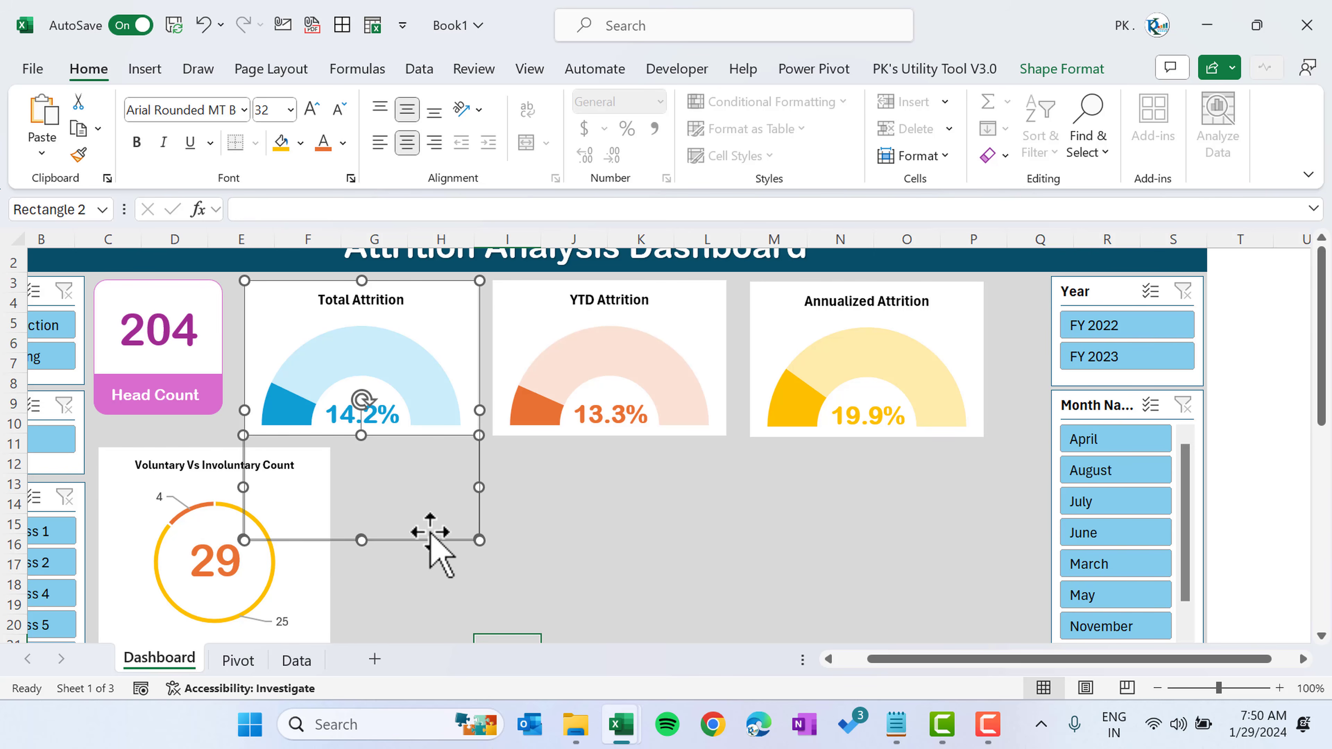
scroll(556, 549, "down", 2)
scroll(576, 546, "up", 1)
left_click(613, 535)
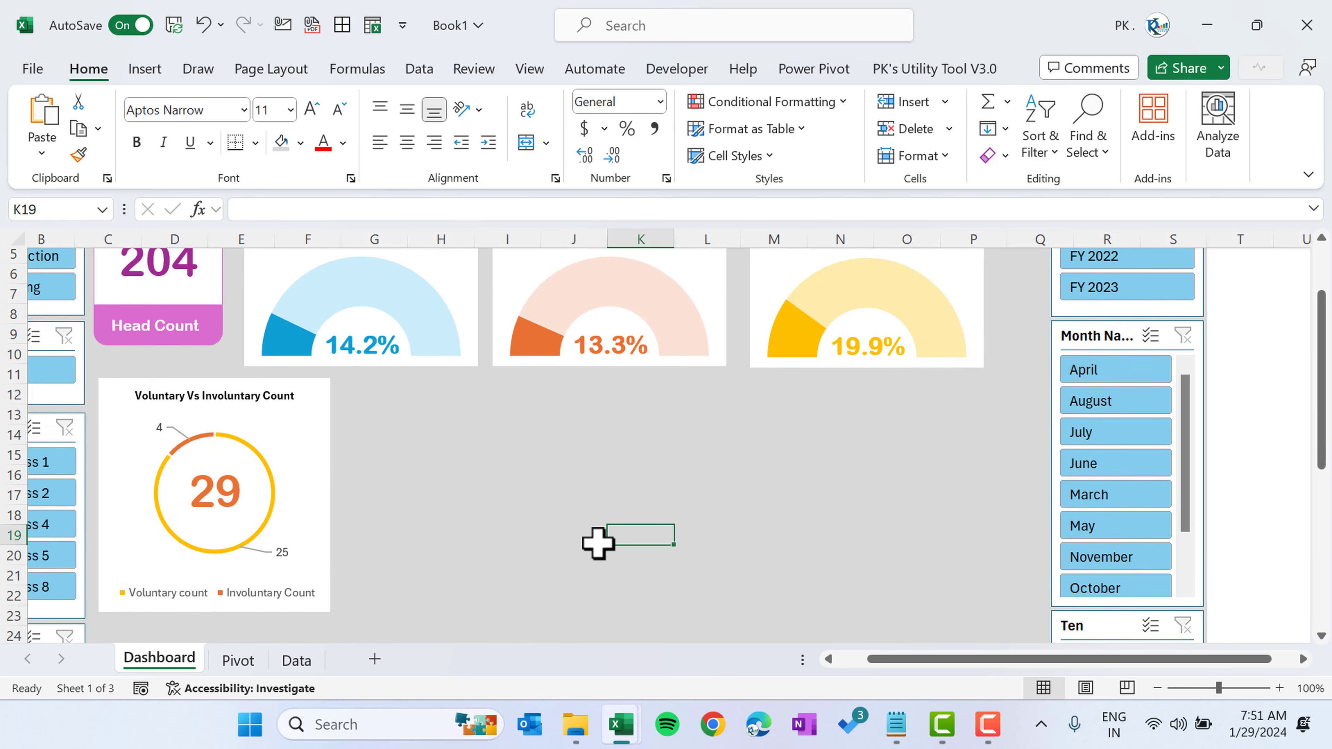
key("ctrl+s")
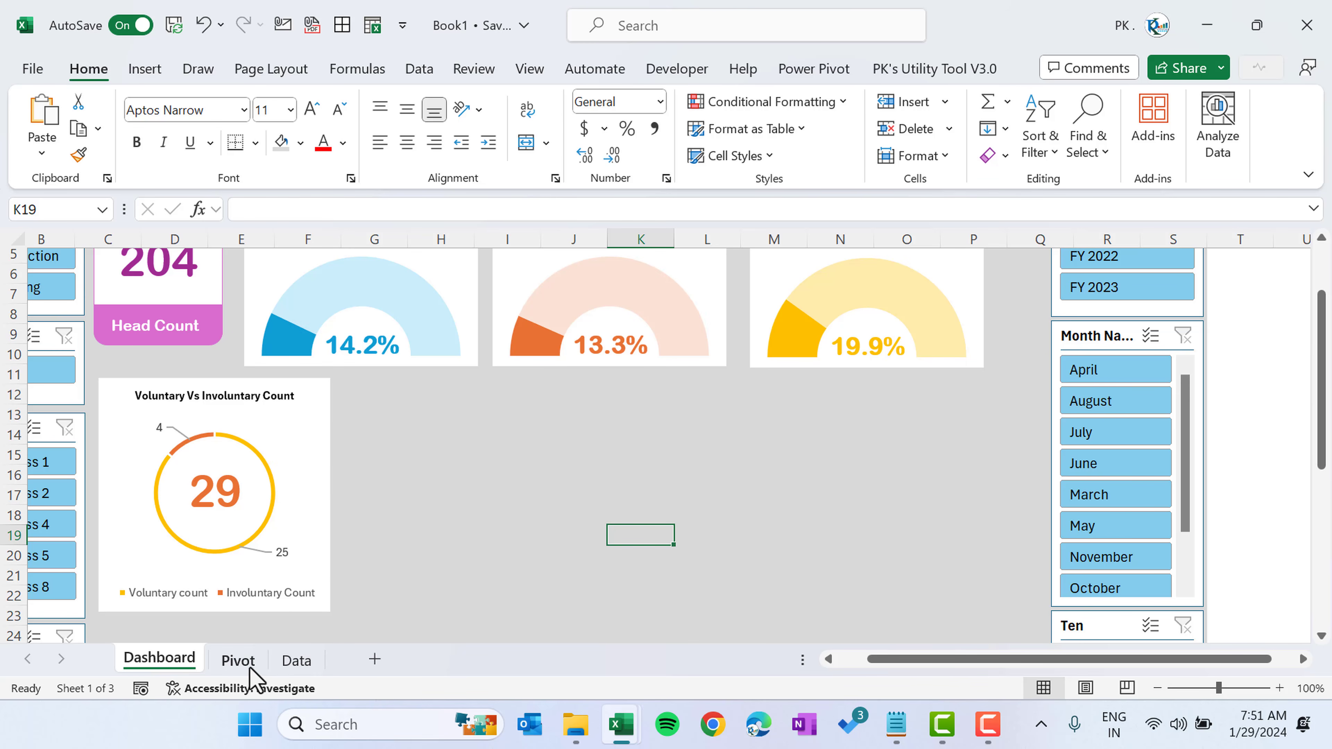
- Insert a clustered column chart from the tenure and gender Total Attrition pivot table on the Pivot sheet, and move it clear of that table
left_click(238, 661)
left_click(1085, 323)
key("Right")
key("Right")
key("Right")
key("Right")
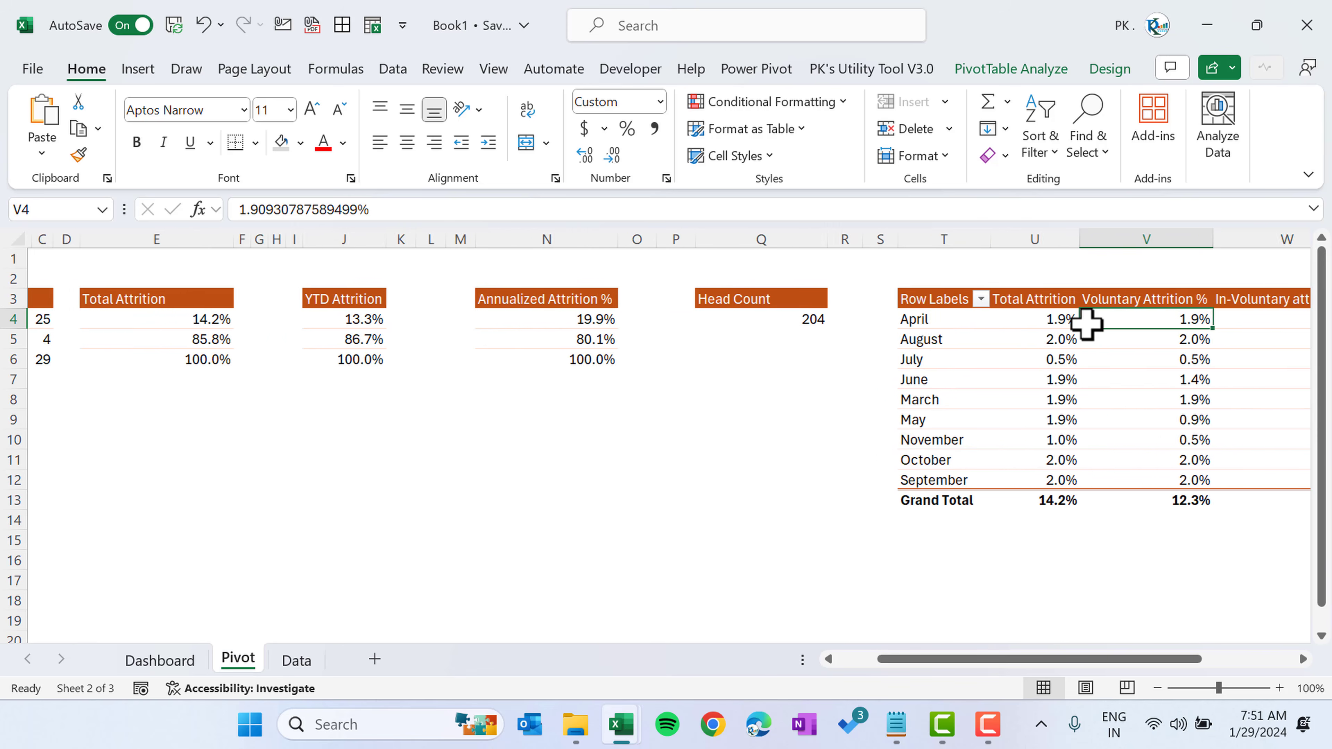
key("Right")
key("Right")
key("Right")
key("Right")
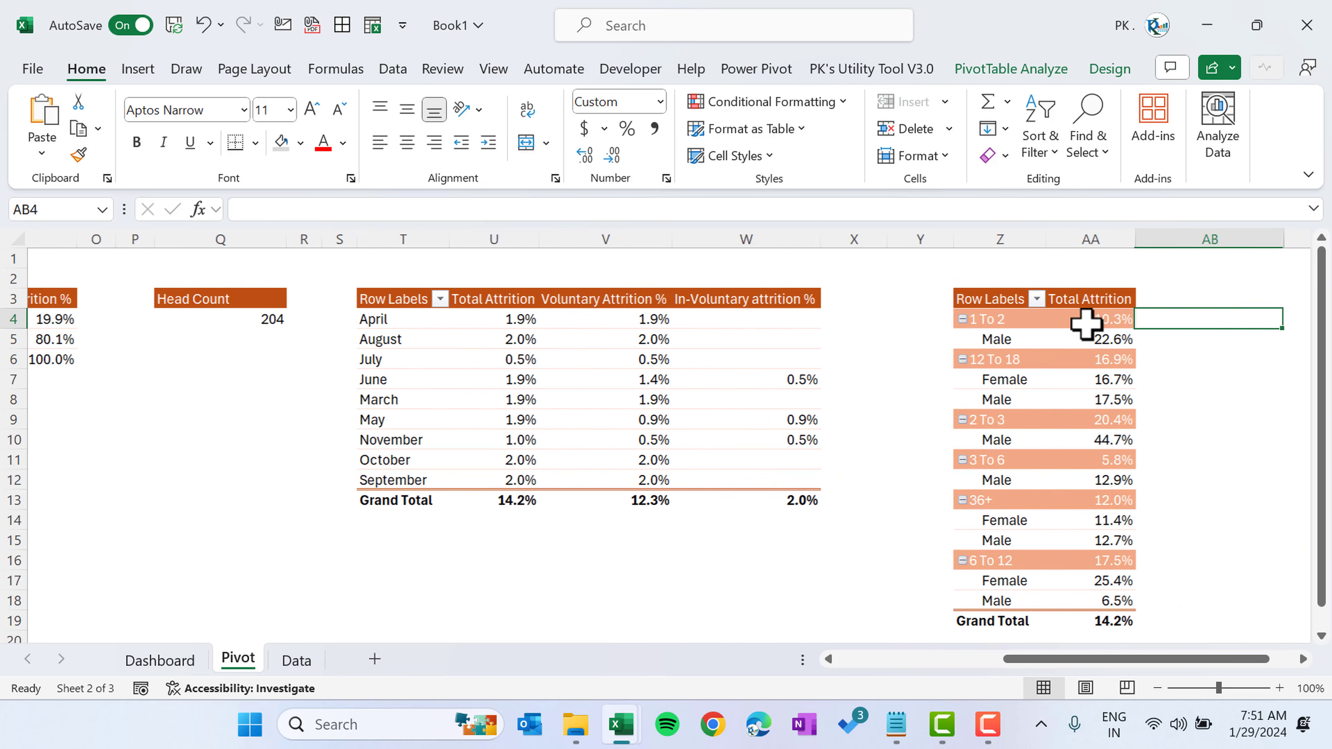
key("Left")
key("Left")
key("ctrl+a")
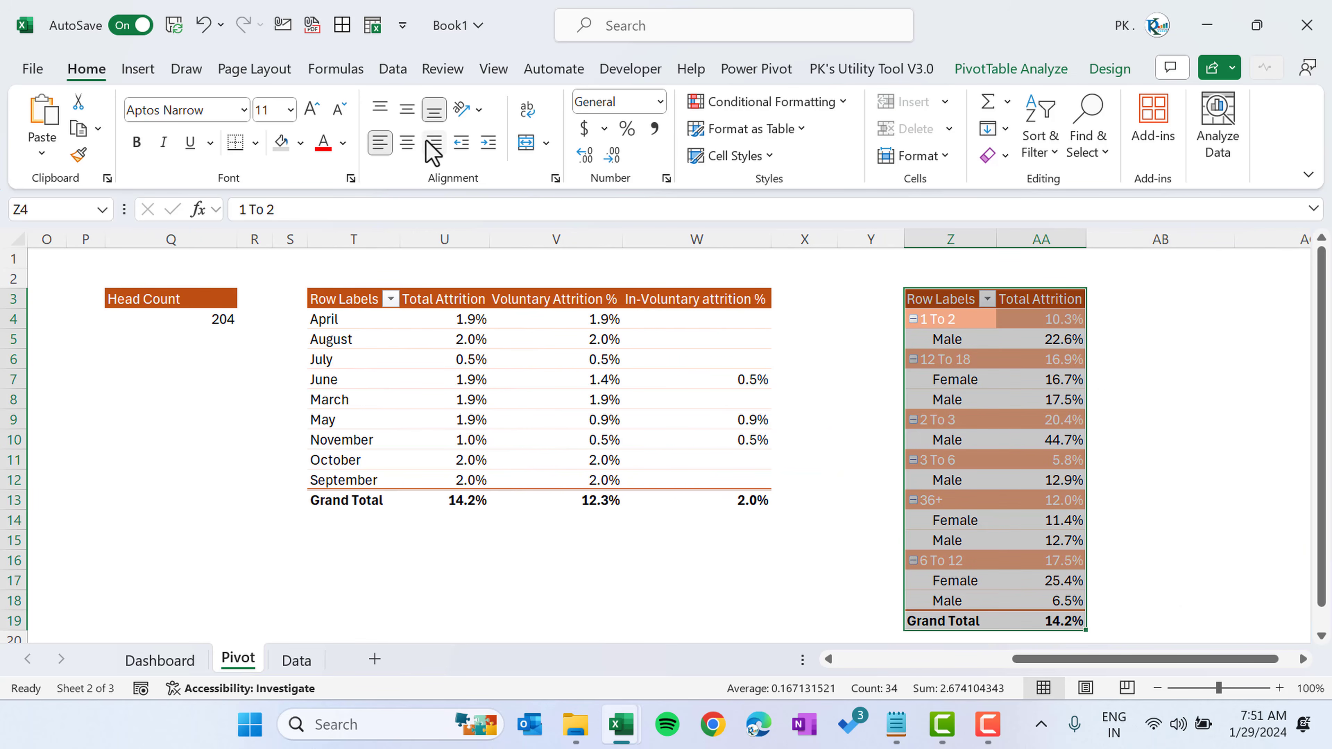
left_click(139, 68)
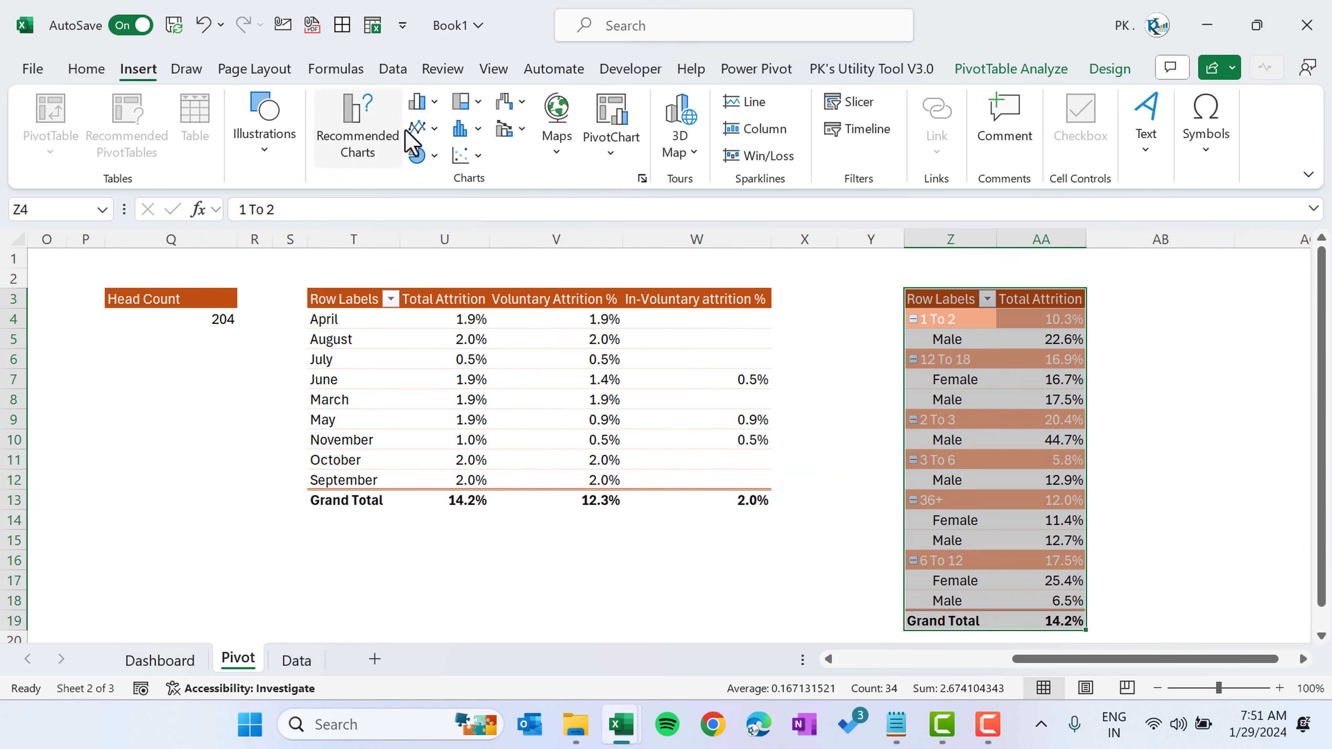
left_click(434, 103)
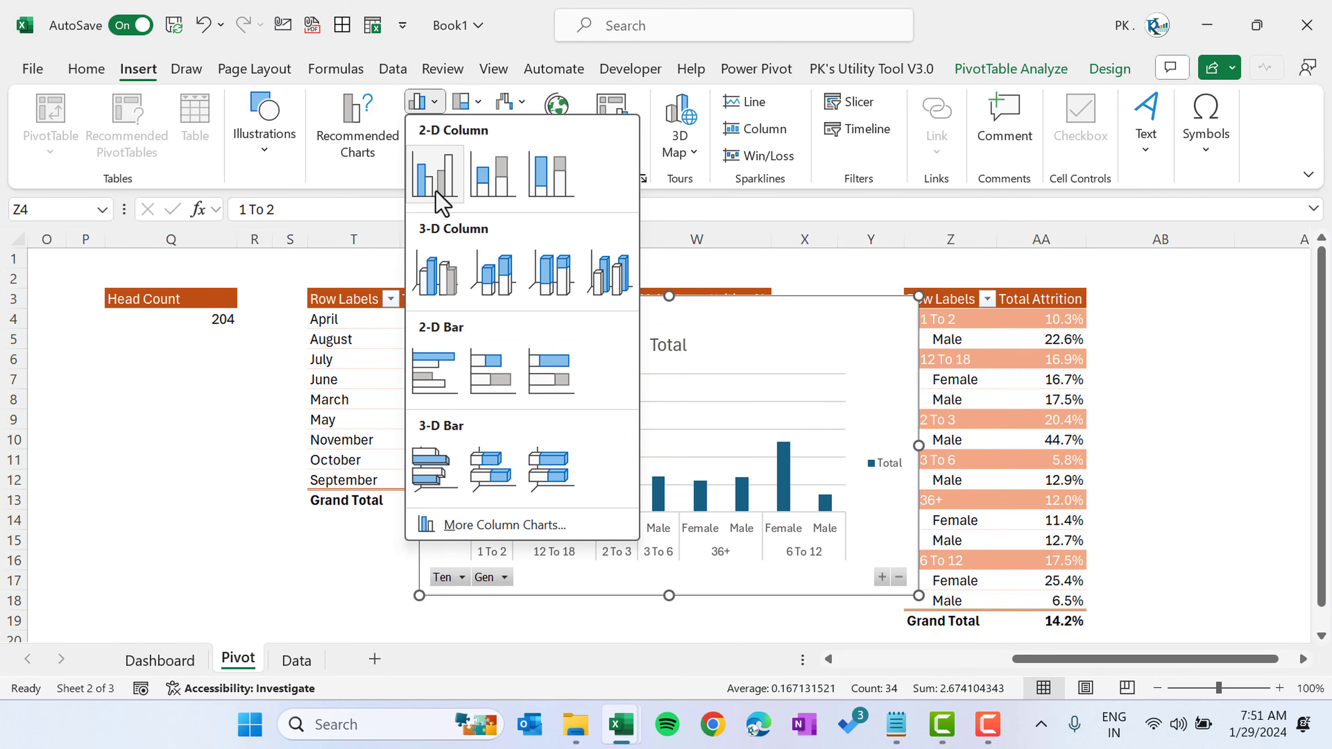
left_click(437, 195)
left_click_drag(803, 312, 702, 309)
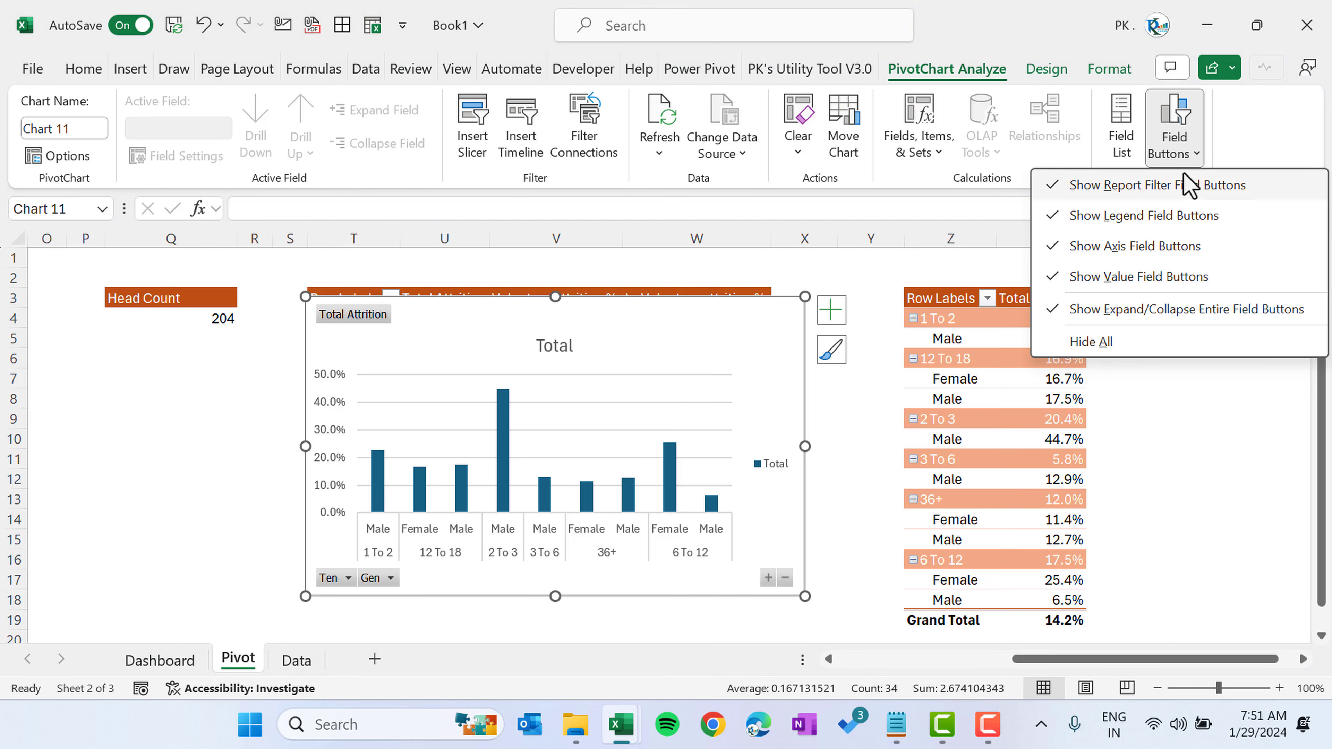
- Hide the column chart's report filter, legend, axis and value field buttons, keeping the expand/collapse buttons
left_click(1096, 186)
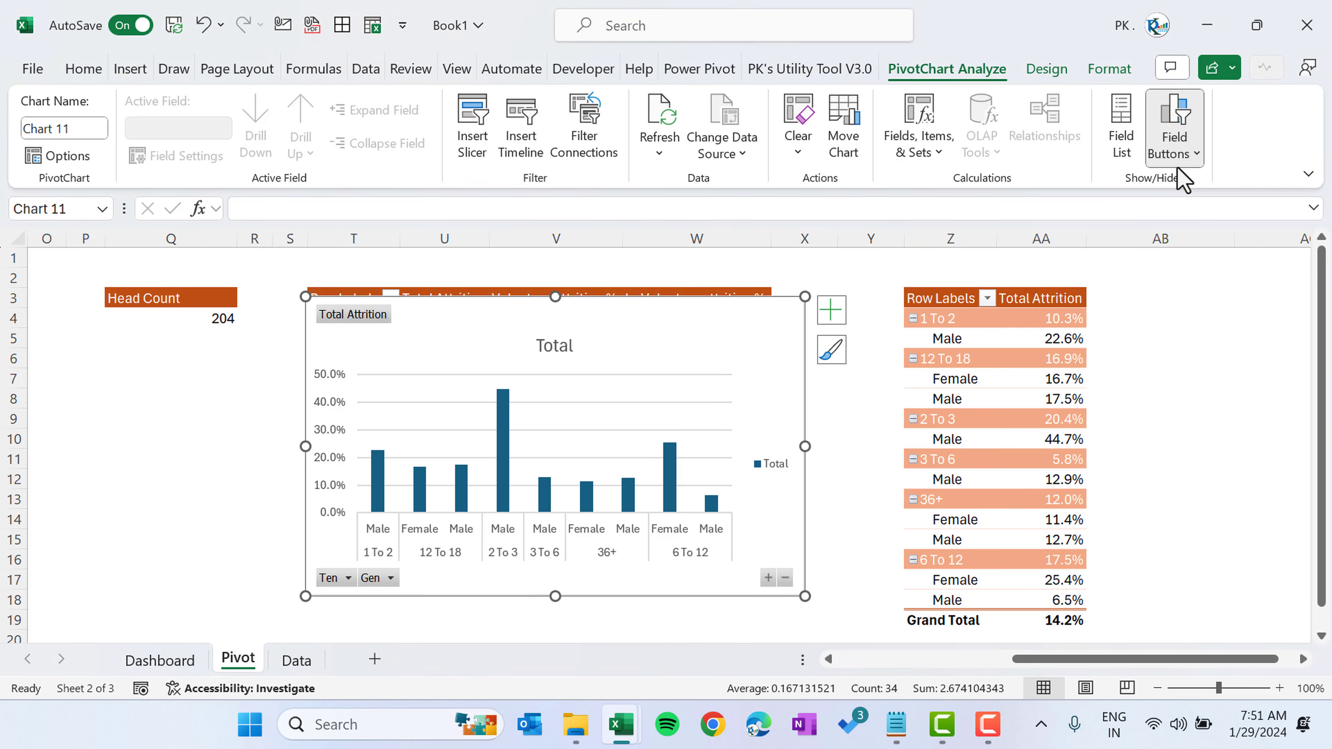
left_click(1177, 152)
left_click(1148, 215)
left_click(1200, 158)
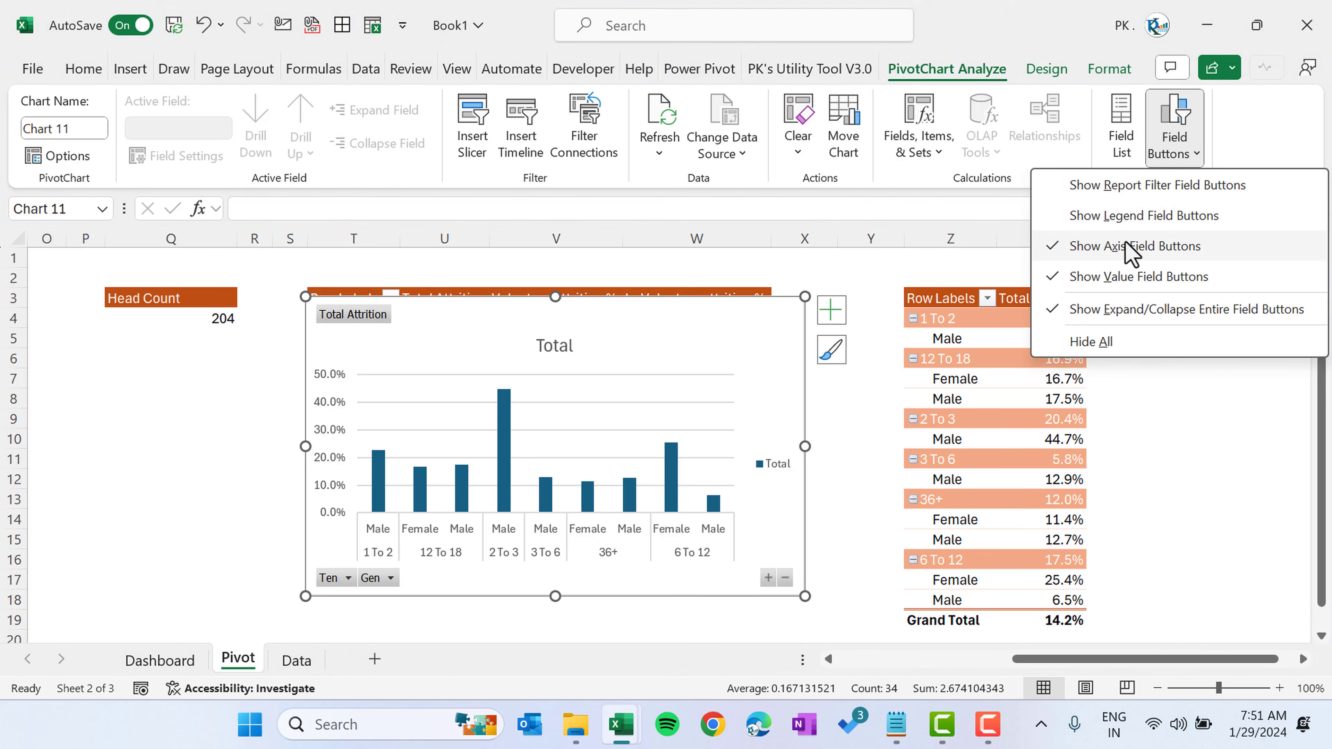
left_click(1132, 248)
left_click(1196, 157)
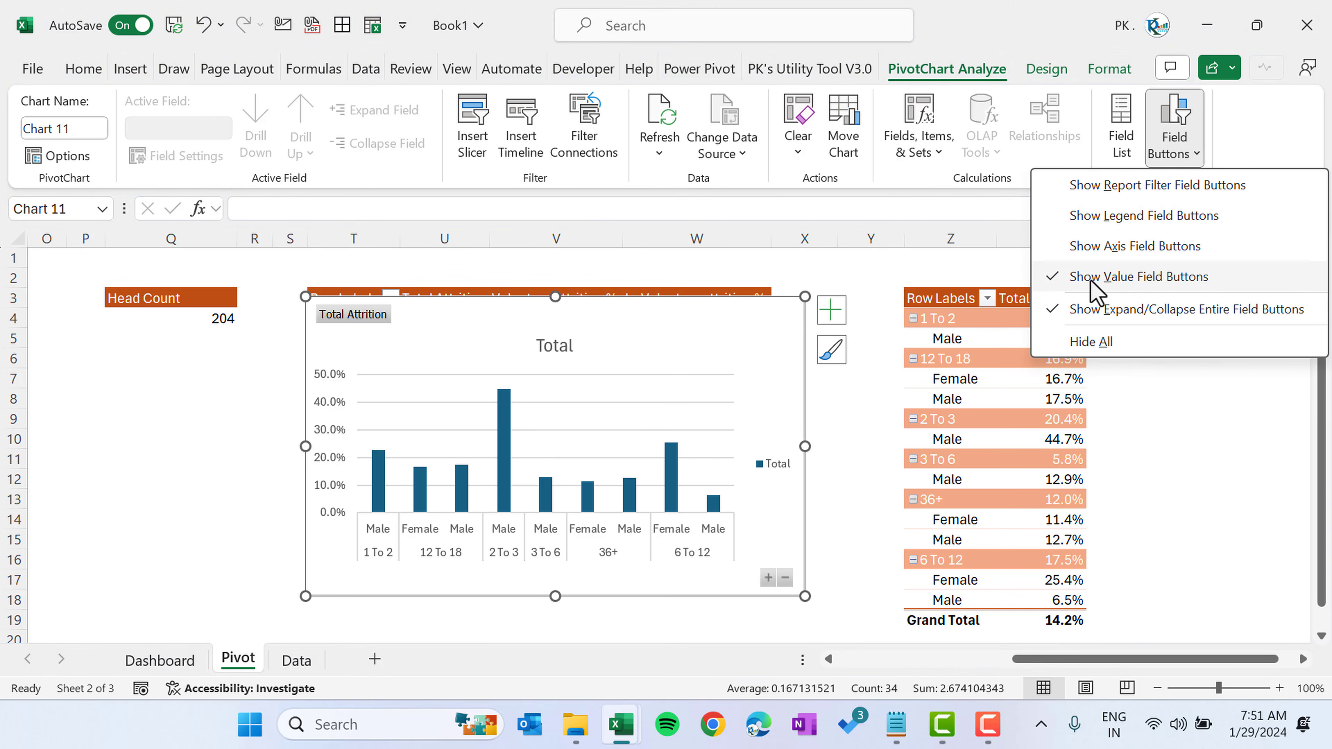
left_click(1114, 281)
left_click(1174, 157)
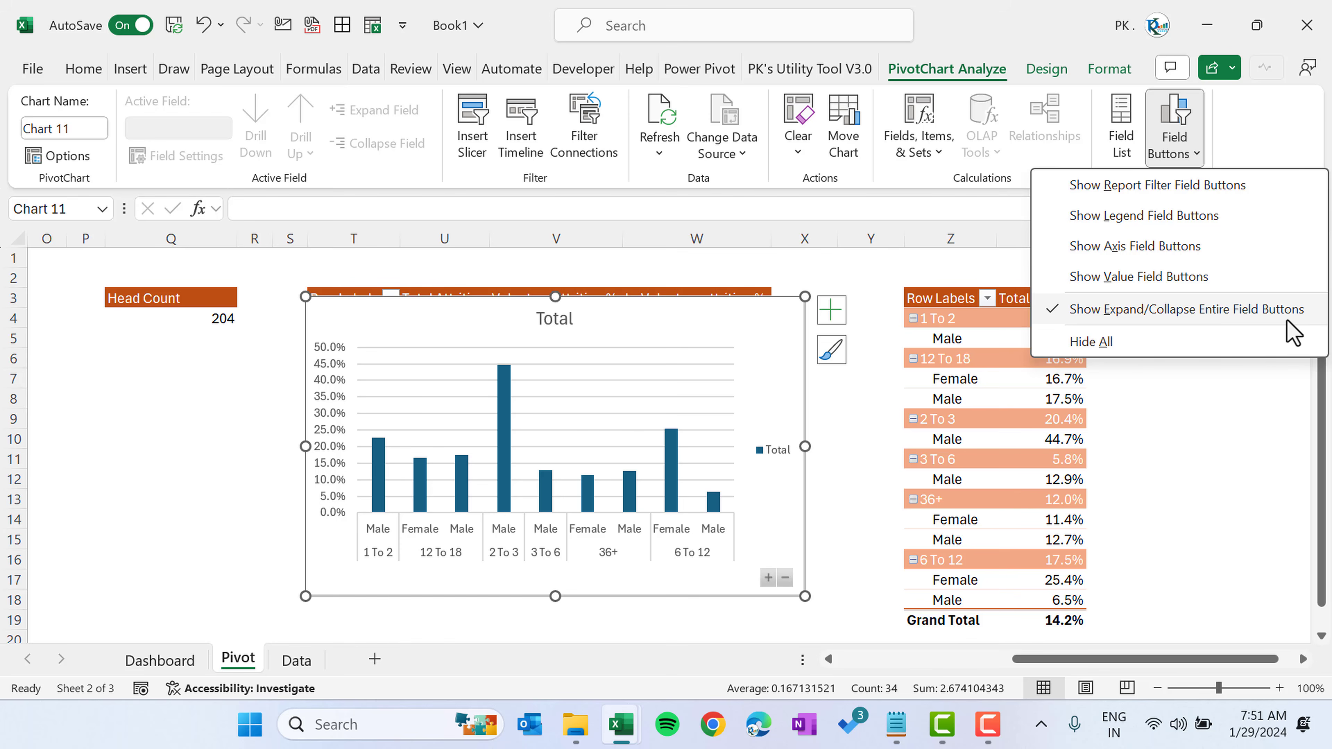
left_click(802, 529)
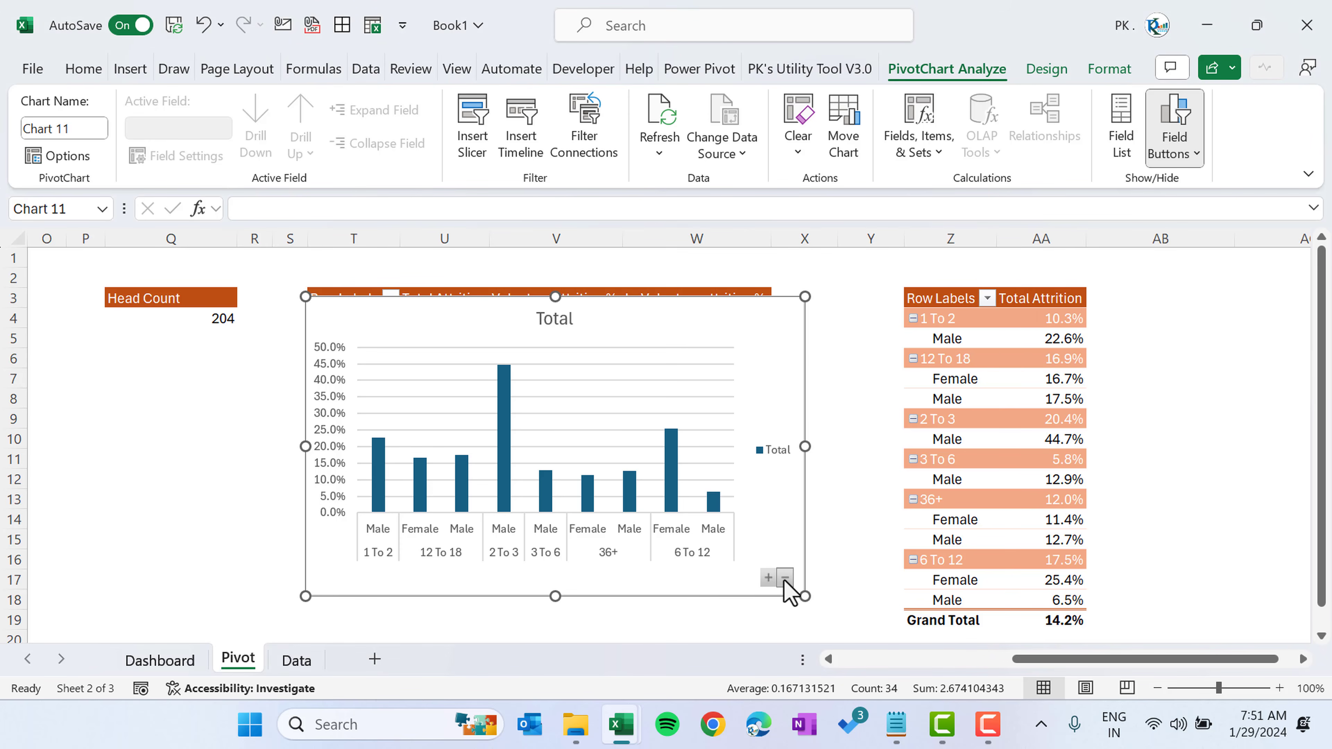
- Collapse the column chart to tenure groups only and delete its legend
left_click(785, 578)
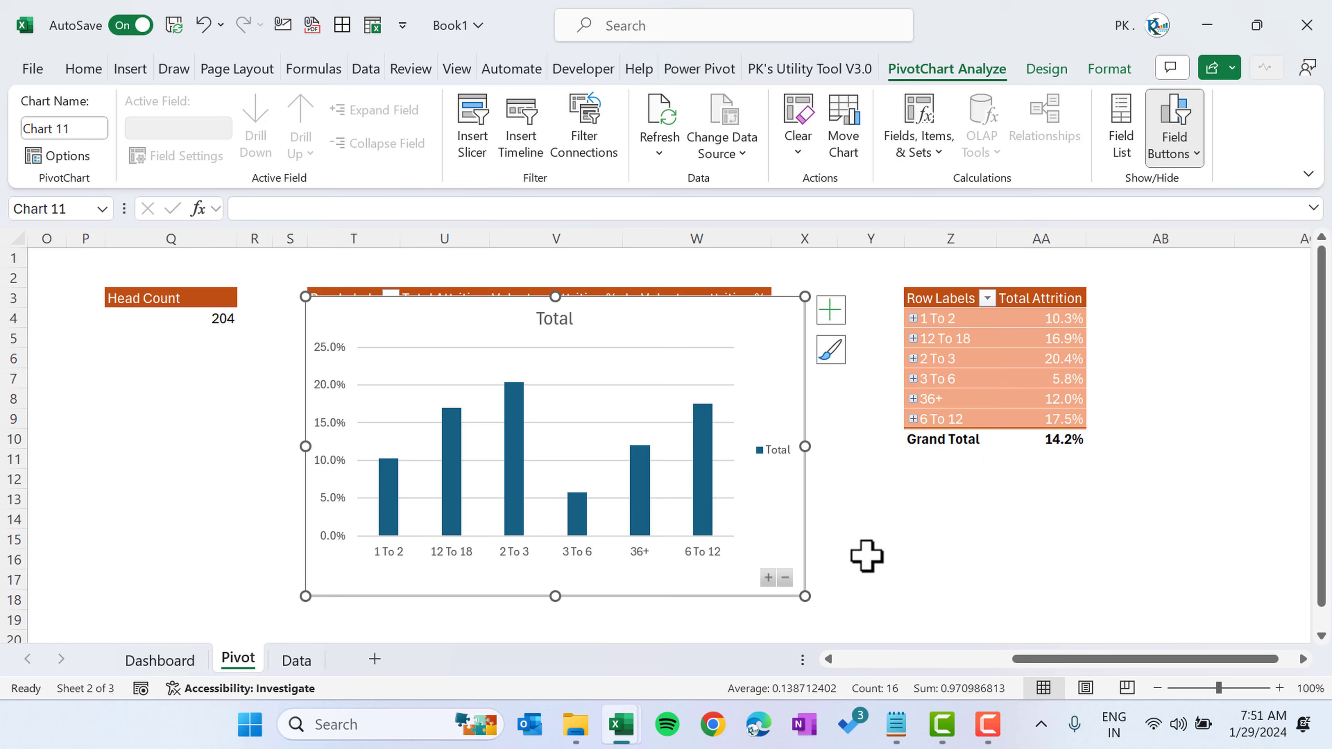
left_click(781, 452)
key("Delete")
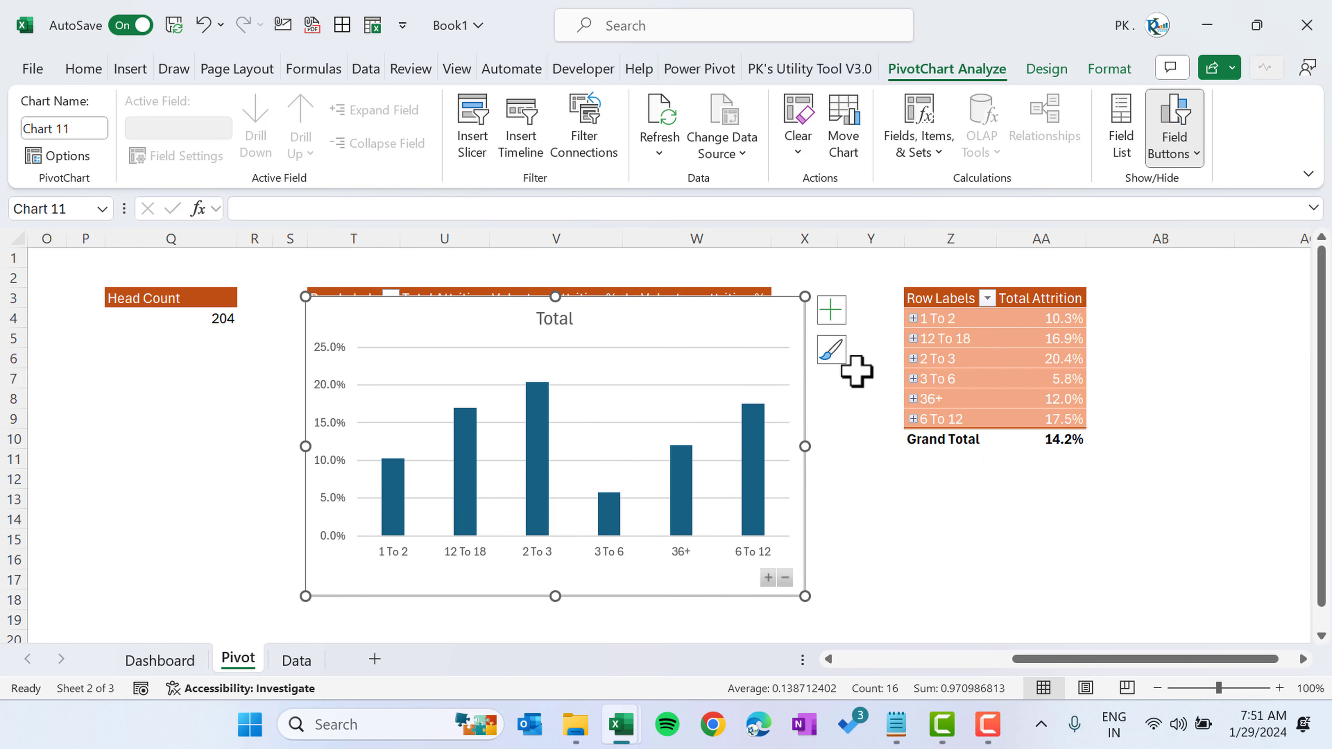
- Add primary major vertical gridlines to the tenure column chart and shift the chart slightly left
left_click(833, 314)
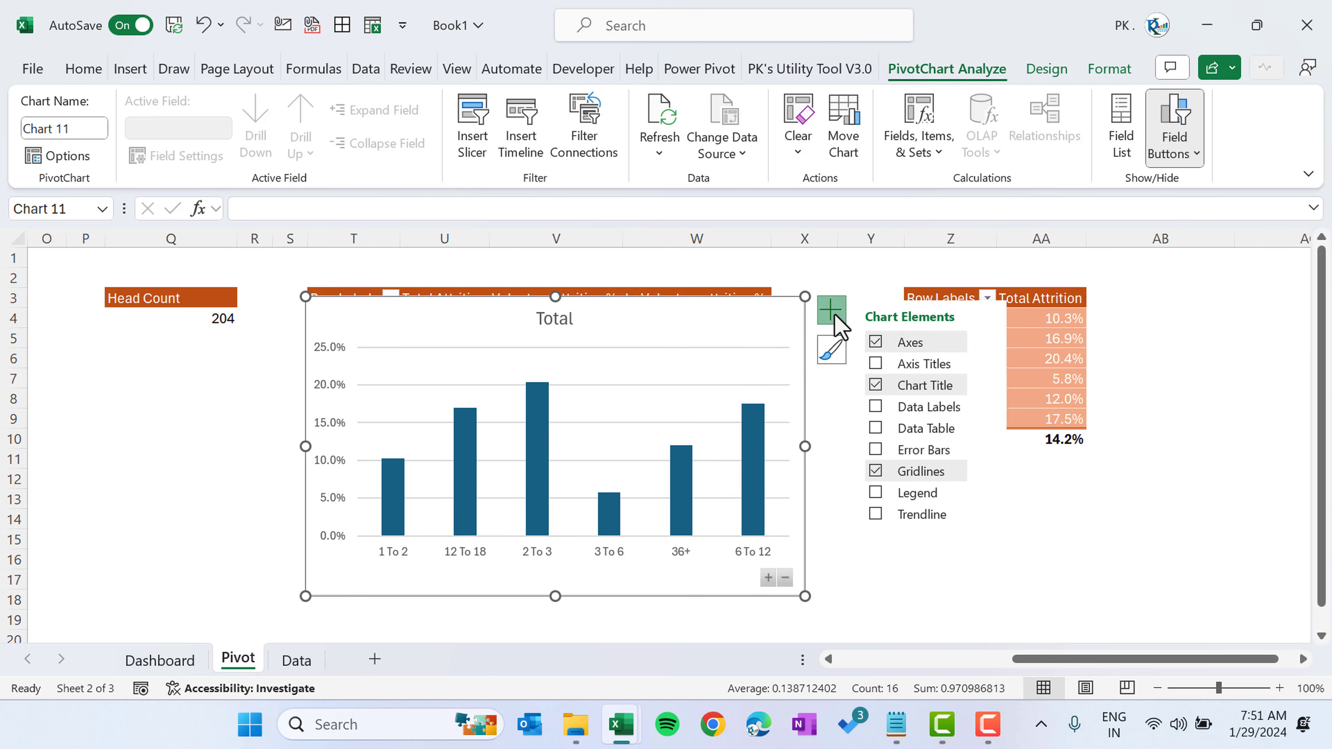
left_click(989, 472)
left_click(1035, 504)
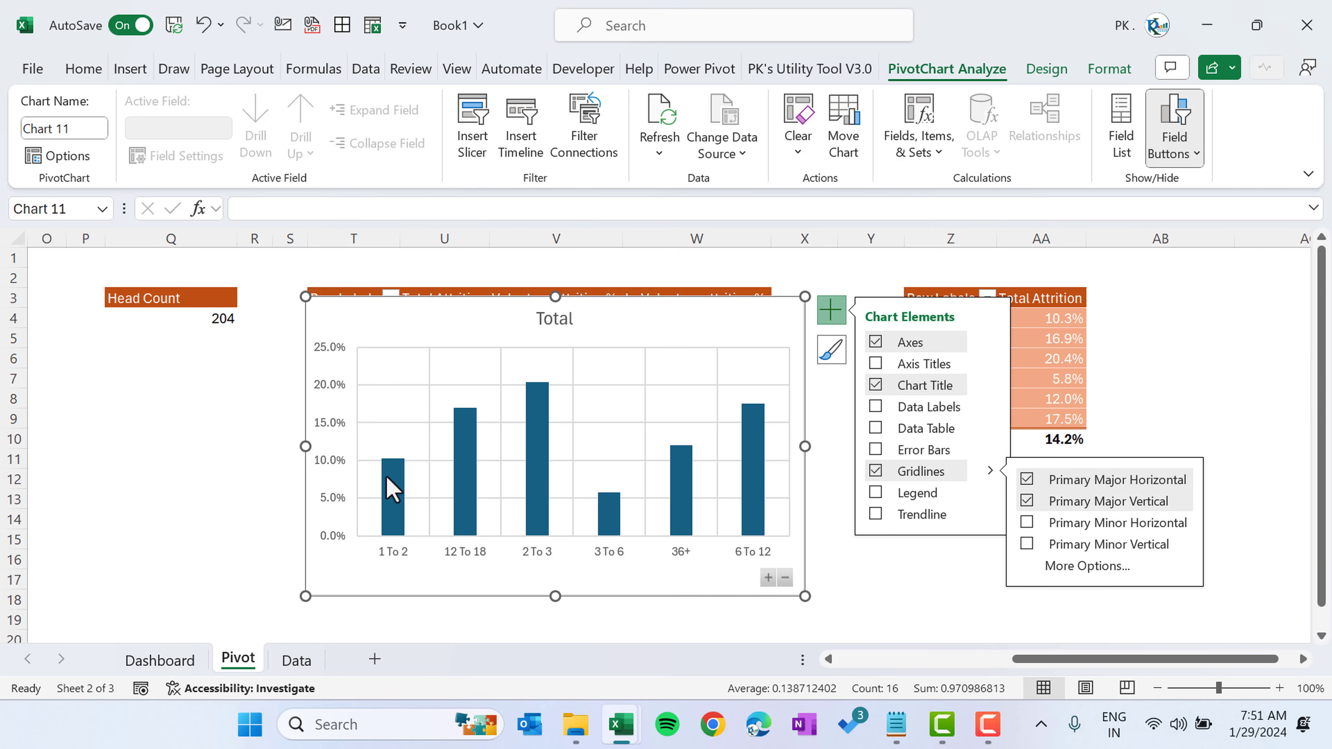
left_click_drag(465, 302, 413, 301)
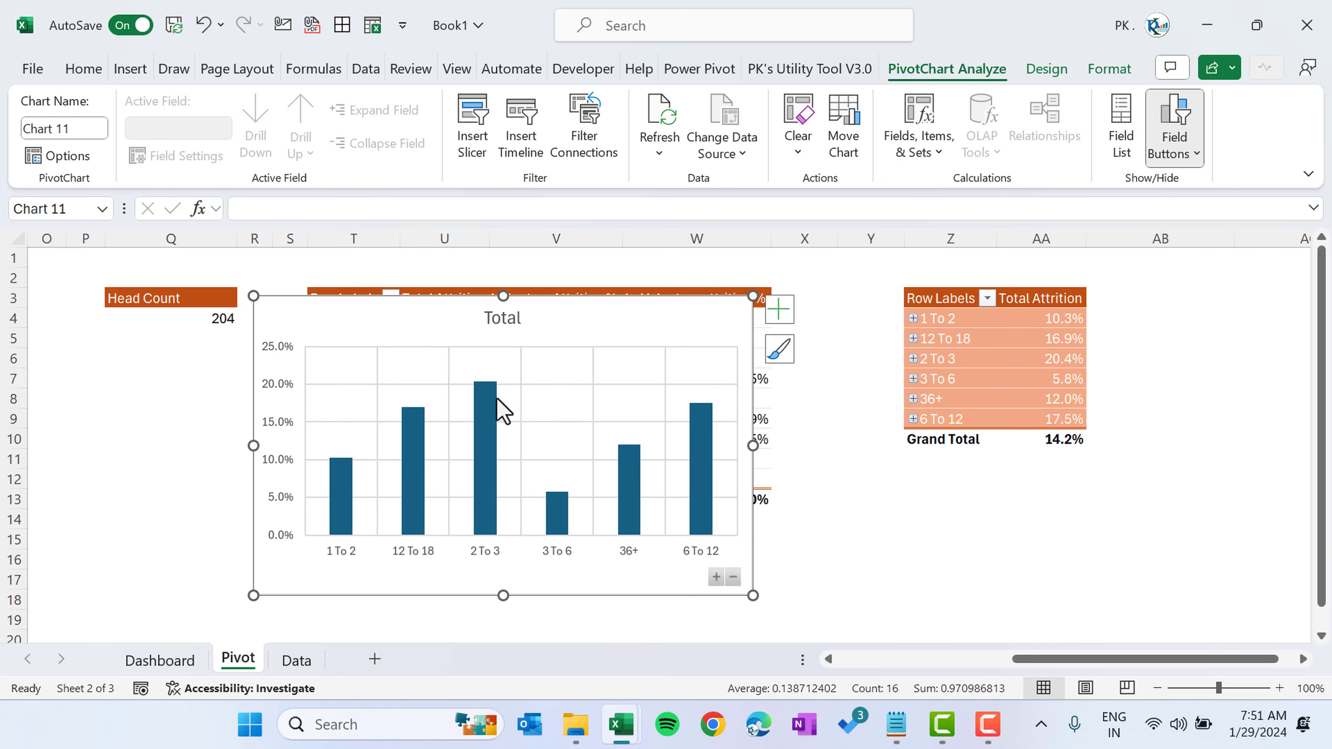
- Set the gap width of the tenure chart's column series to 100%
right_click(488, 417)
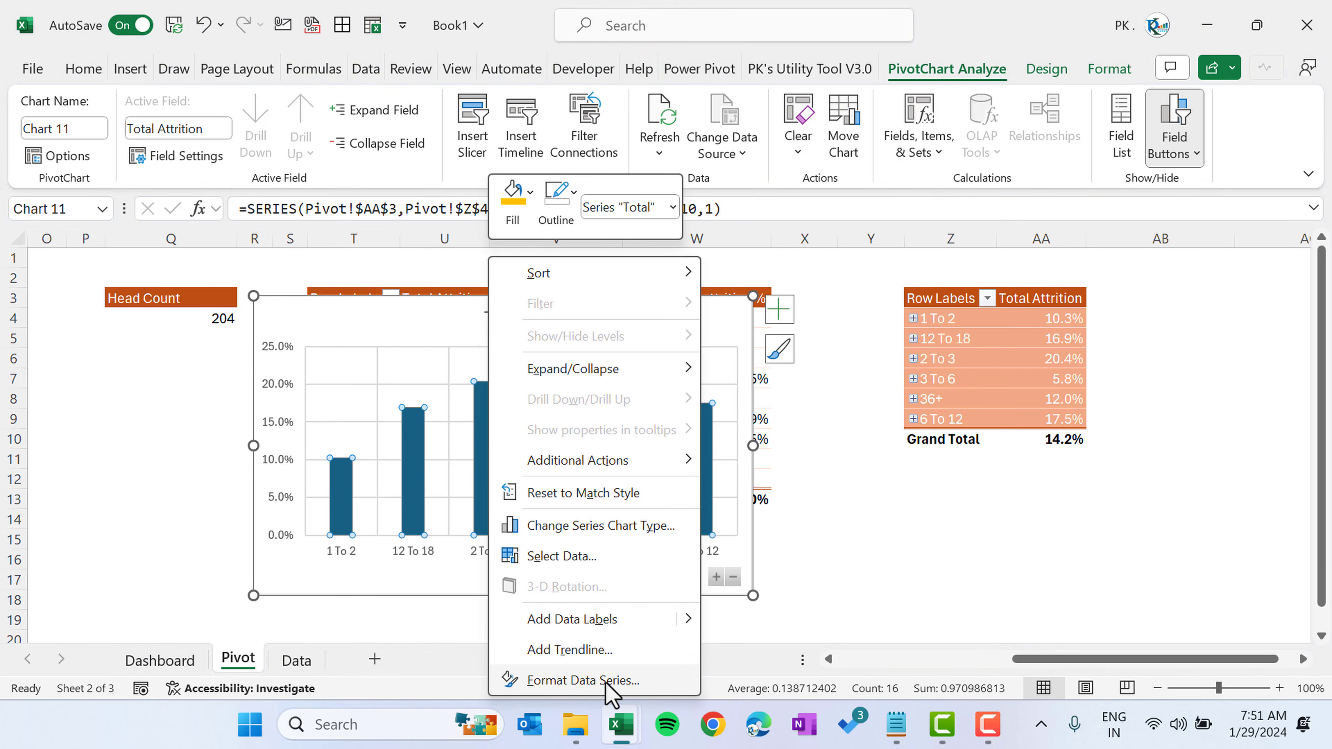
left_click(583, 680)
left_click(1261, 504)
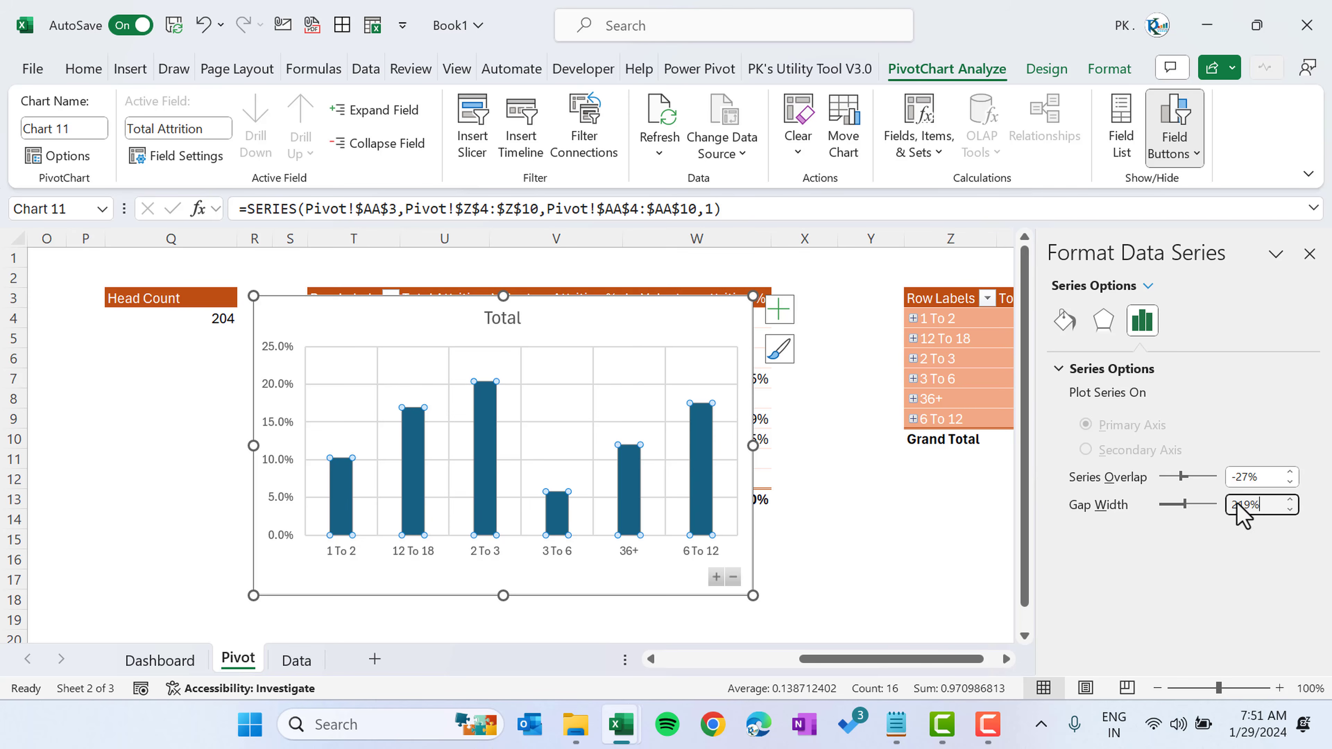
type("100")
key("Return")
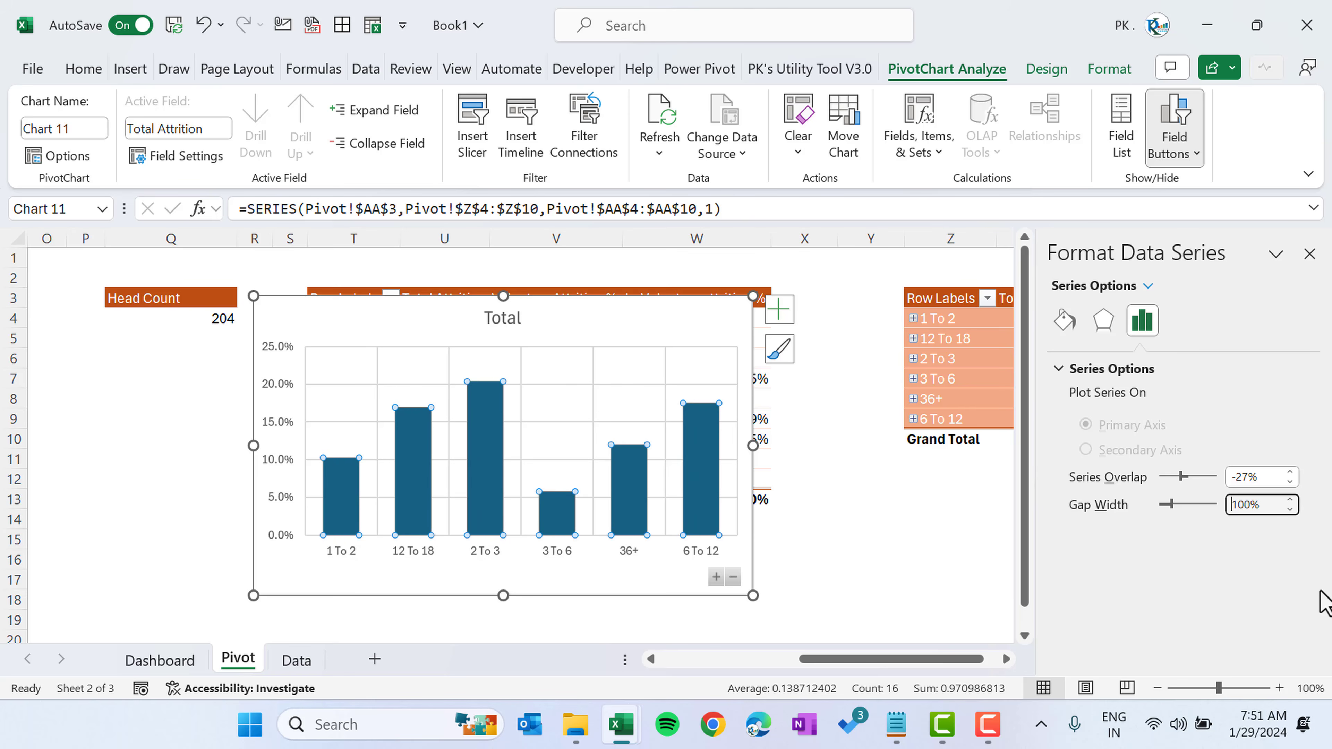
left_click(1309, 254)
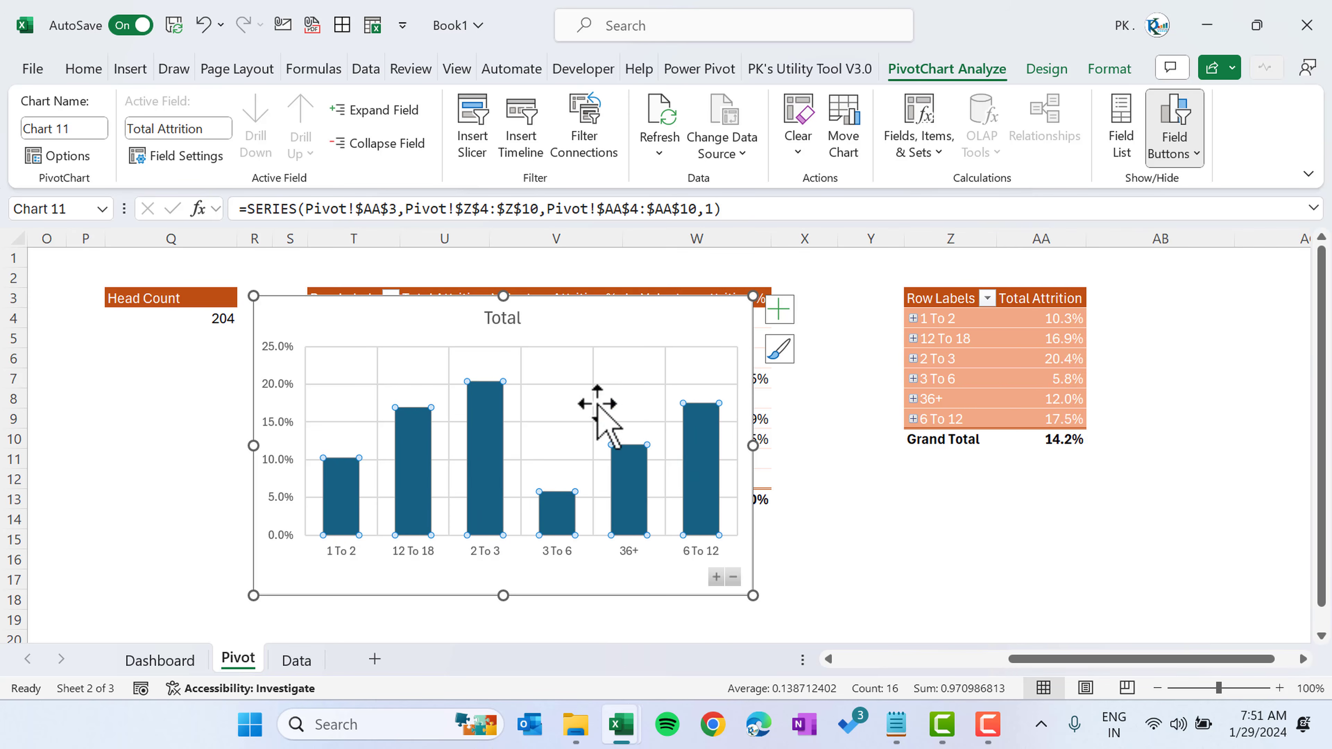
- Fill the columns of the tenure chart with a lighter purple theme color
left_click(1106, 74)
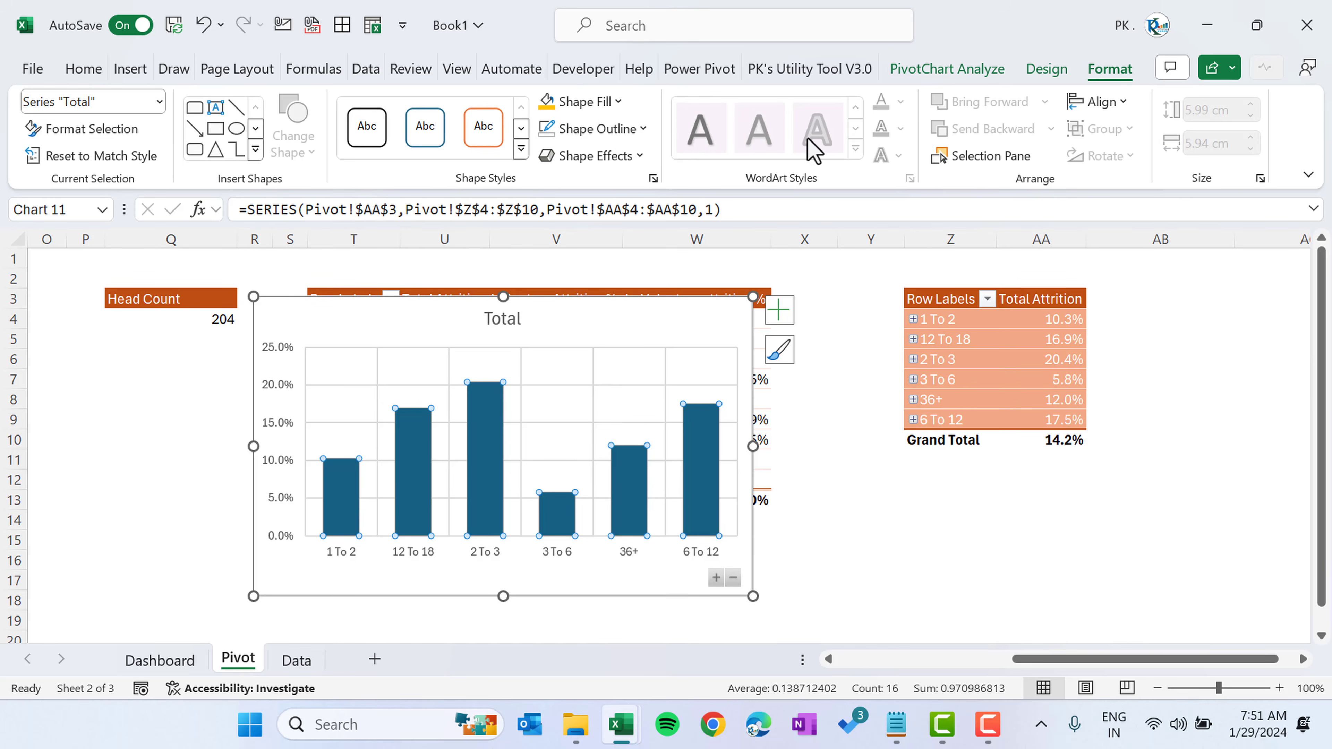
left_click(619, 102)
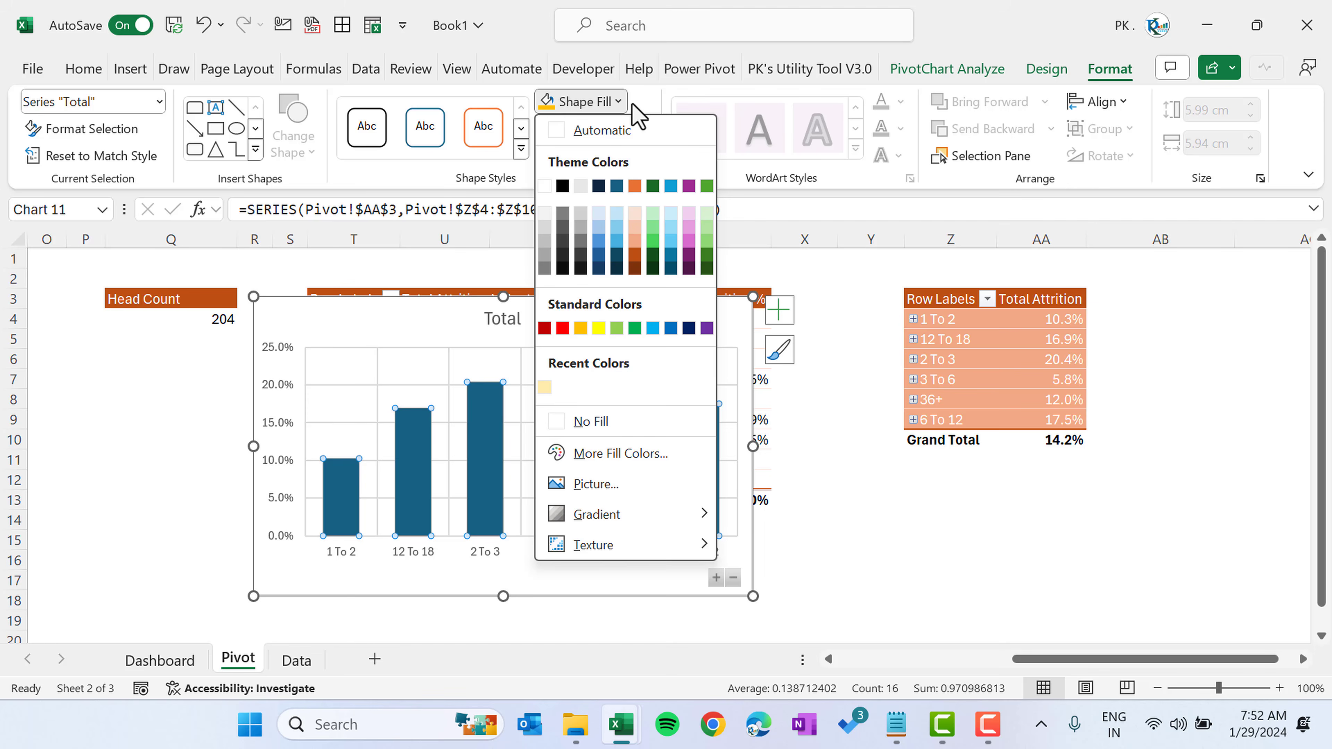
left_click(689, 241)
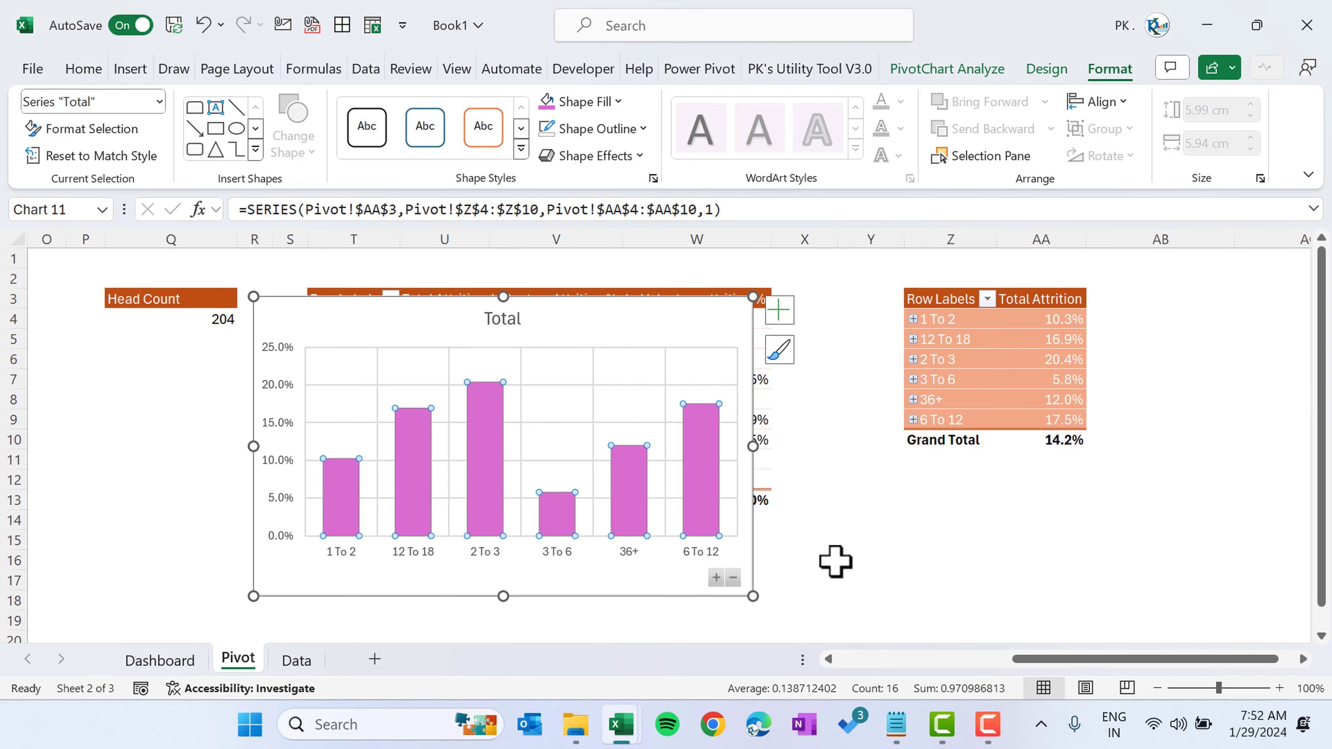
- Add data labels to the tenure chart's columns and format them in bold black
right_click(717, 482)
left_click(852, 412)
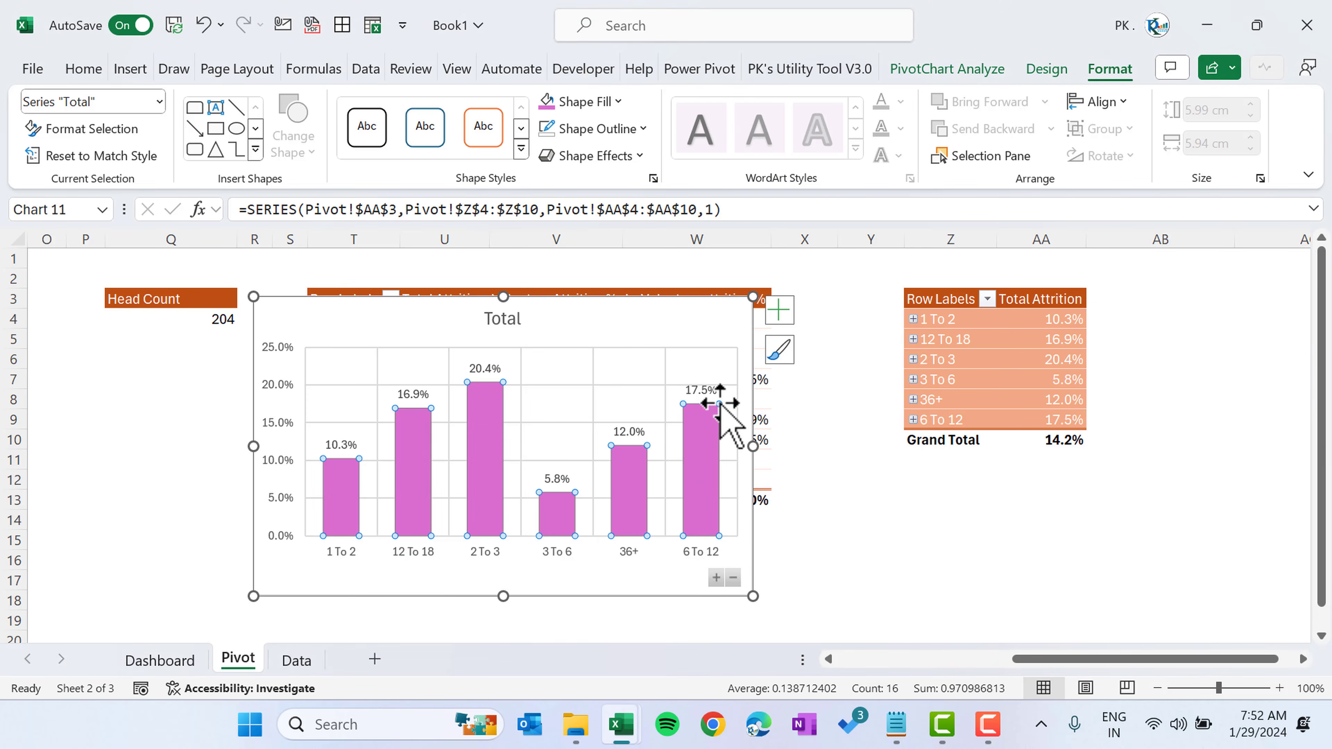
left_click(705, 393)
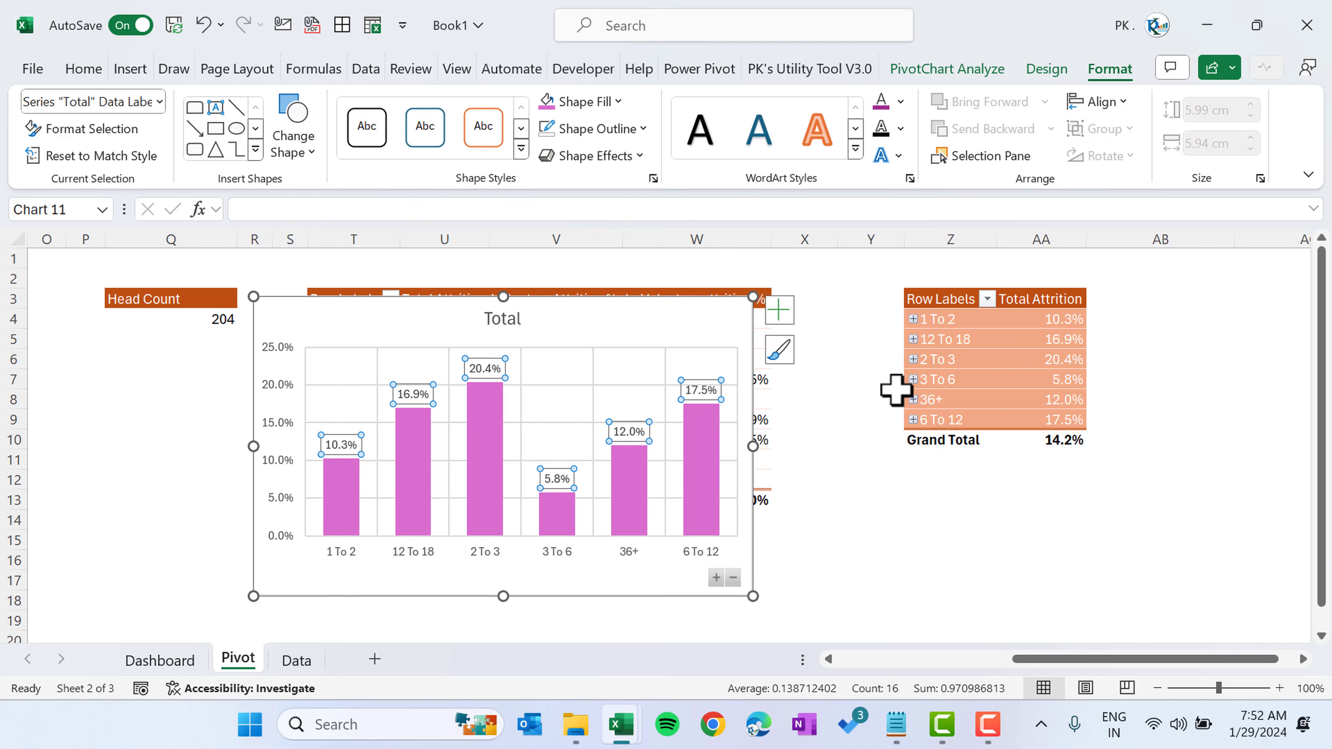
left_click(84, 69)
left_click(343, 142)
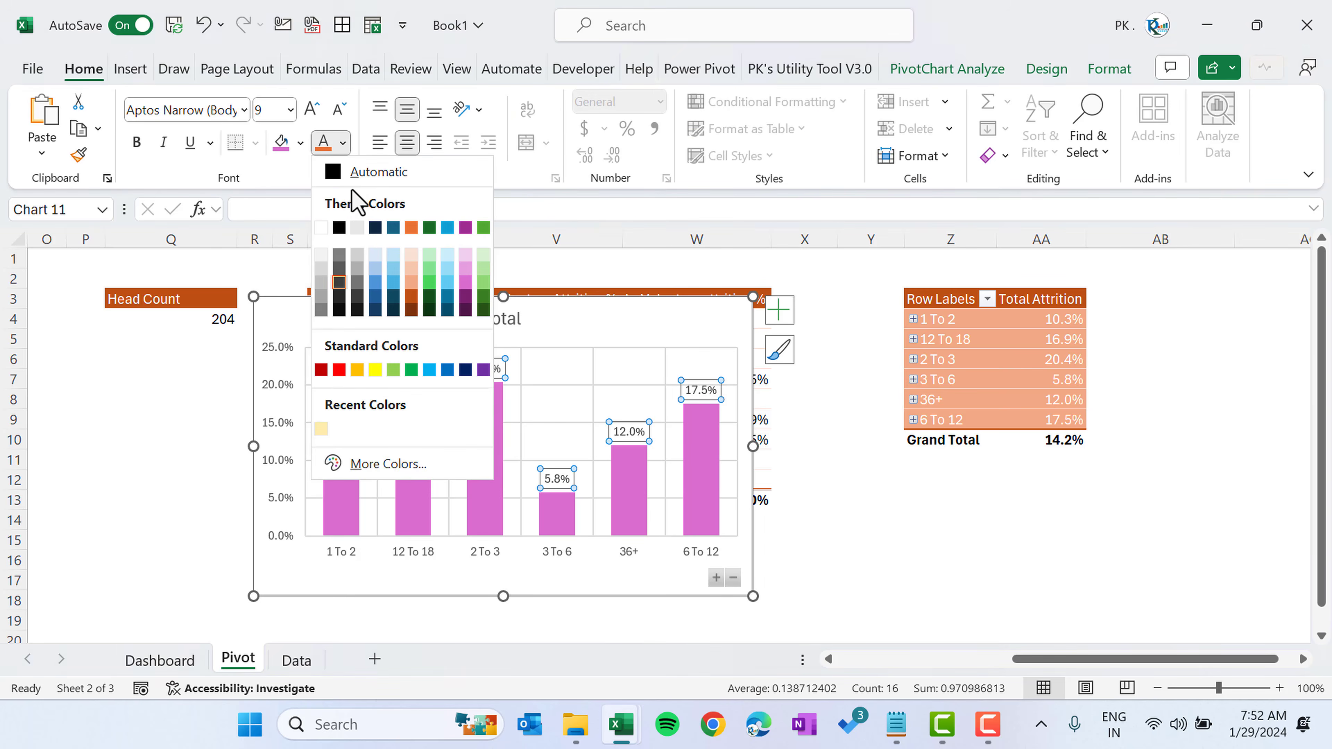
left_click(337, 226)
- Make the tenure chart's percentage axis and tenure category axis labels bold black
left_click(269, 396)
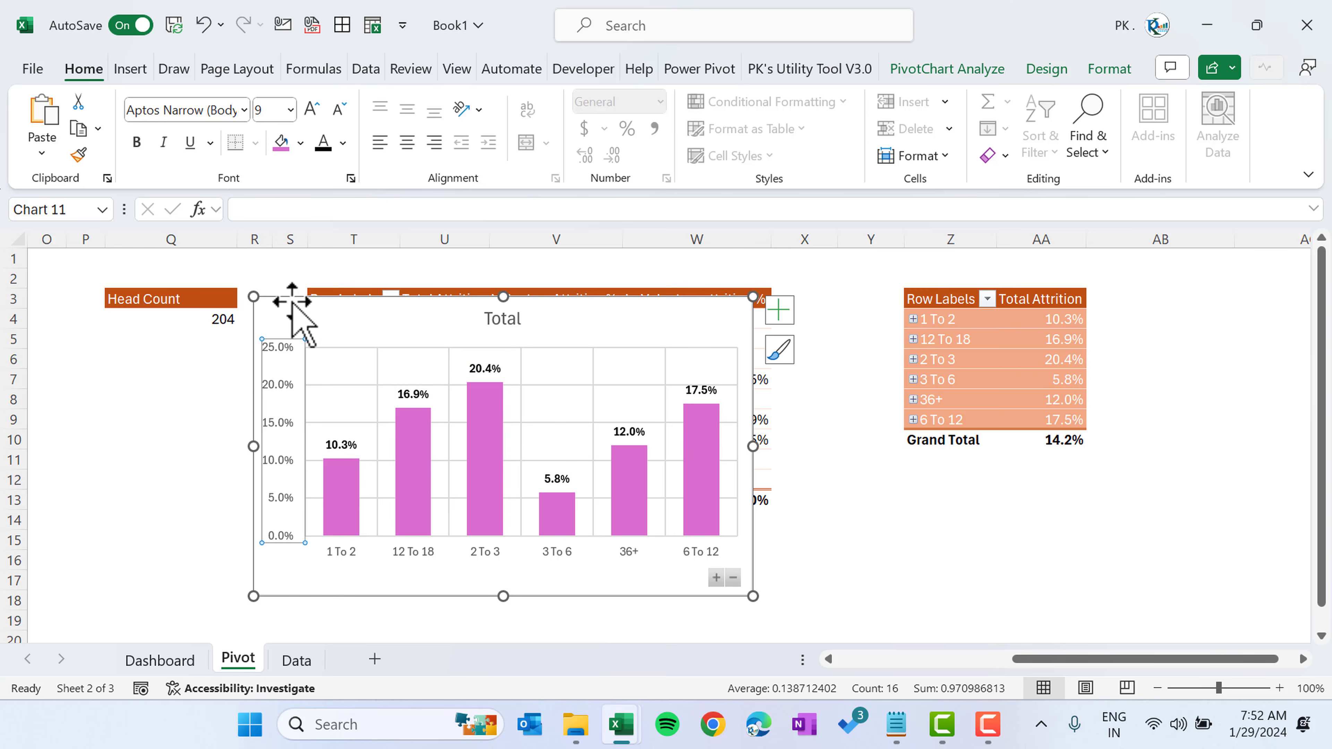
left_click(136, 142)
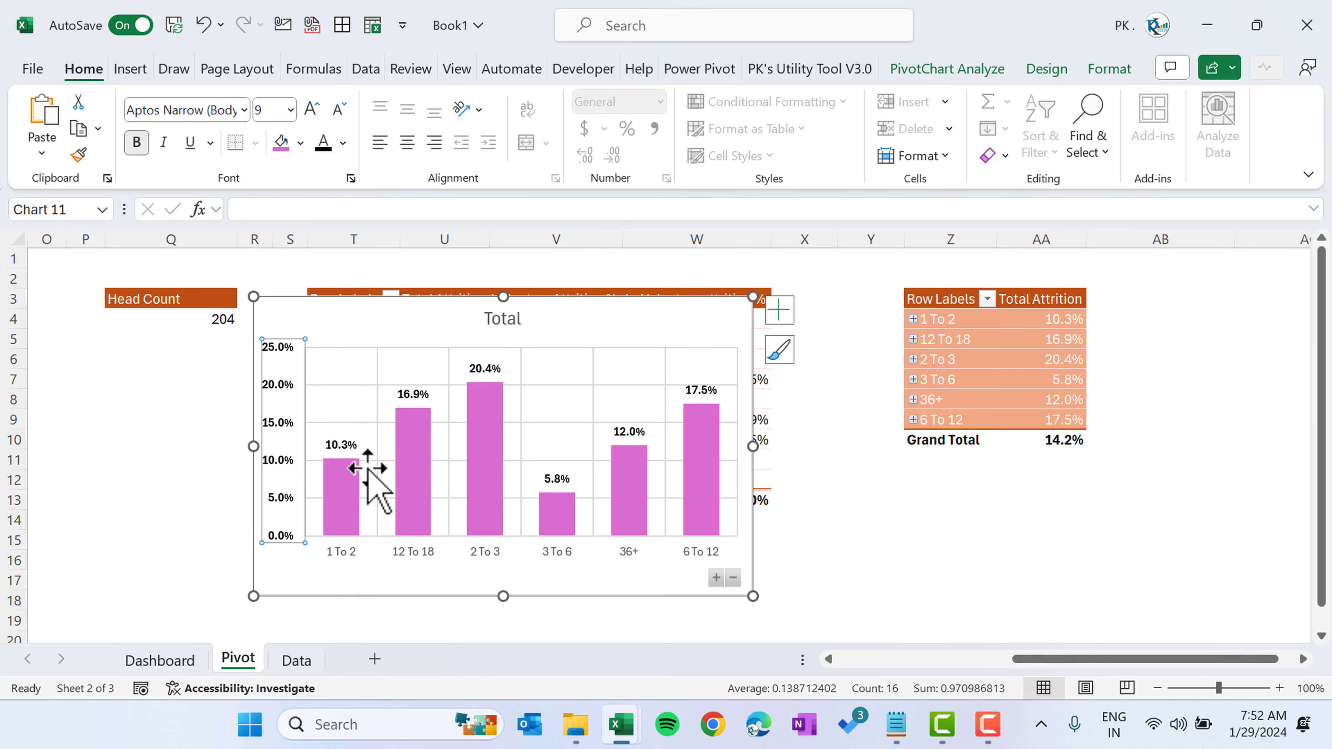
left_click(414, 553)
left_click(137, 142)
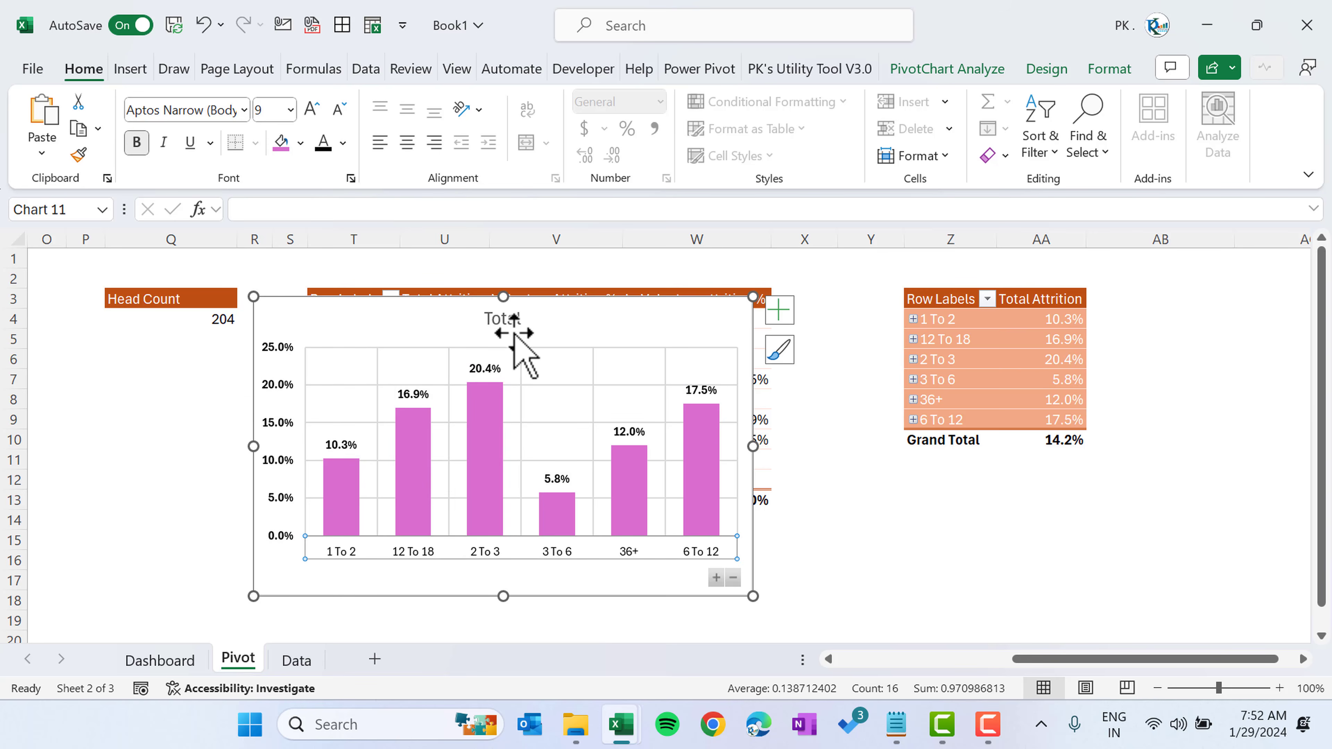
- Retitle the chart "Total Attrition by Tenure" and format the title in bold black at size 12
left_click(511, 321)
left_click(697, 317)
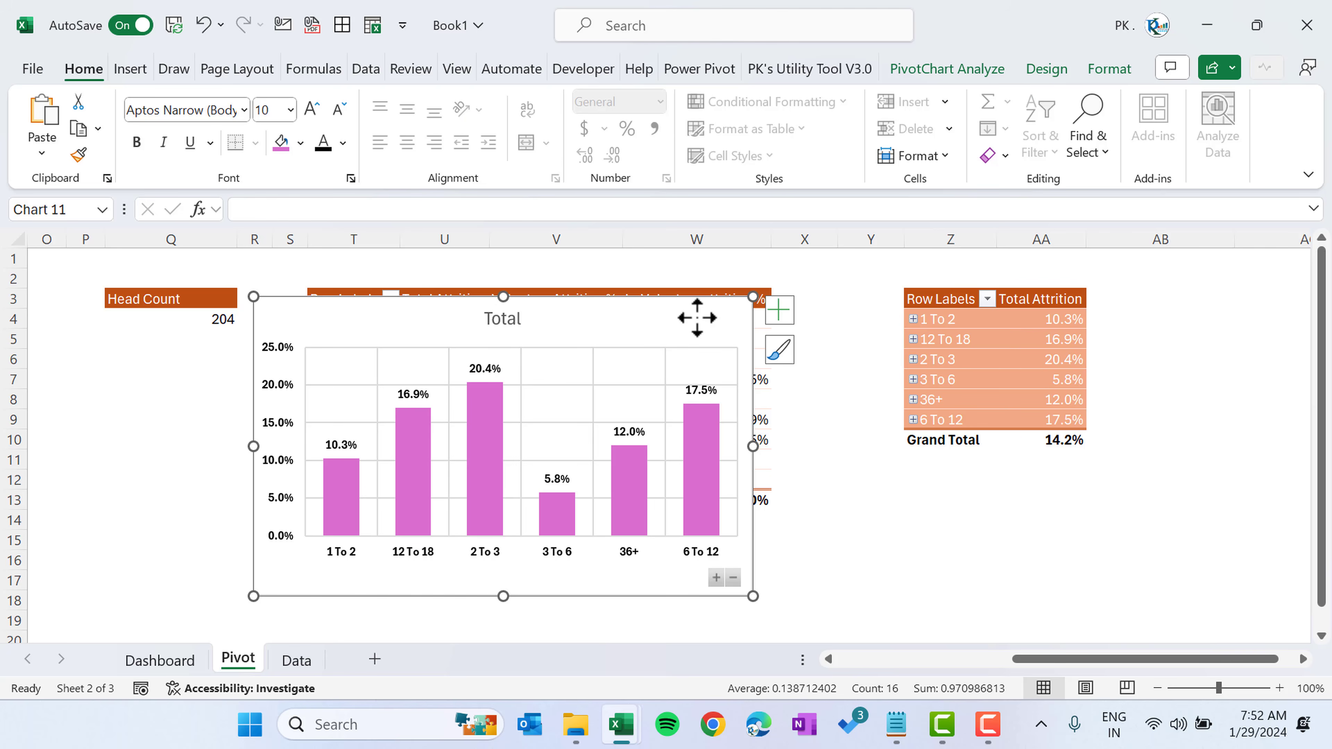
left_click(509, 321)
double_click(509, 321)
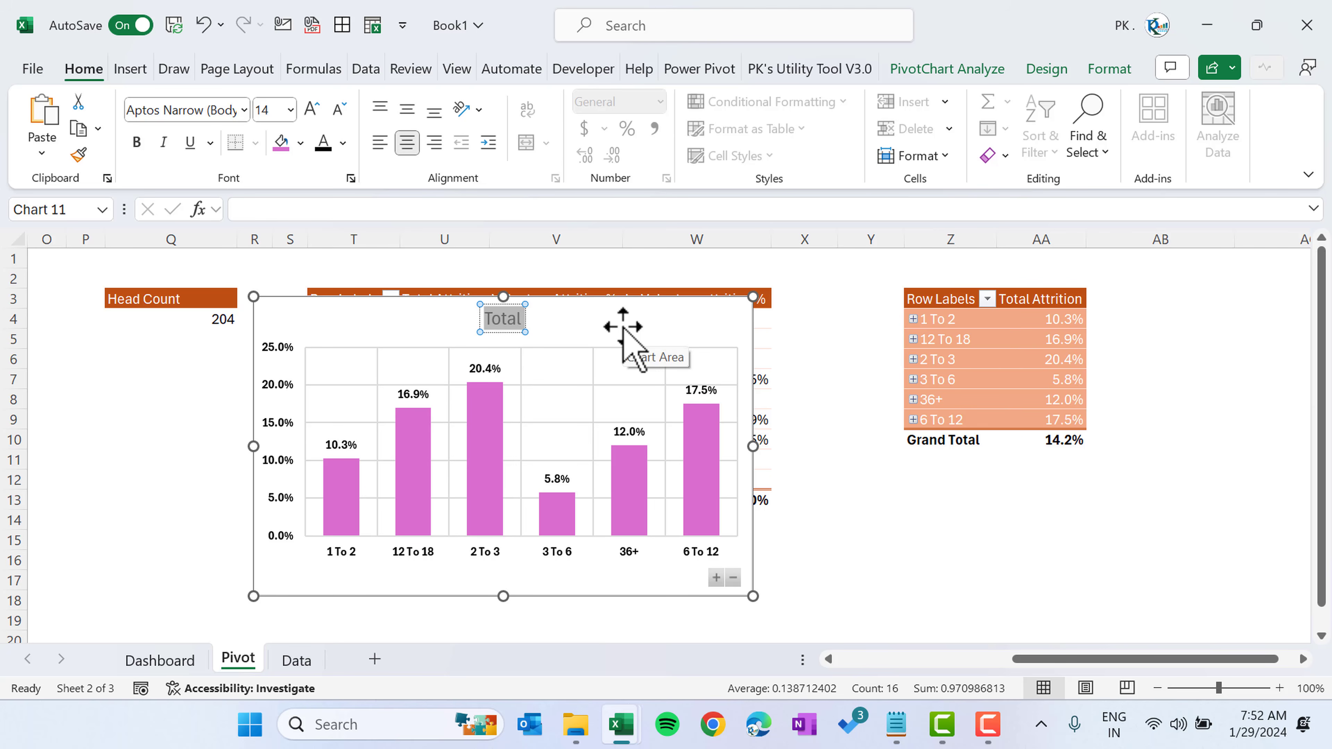
type("Total Attrition by Ten")
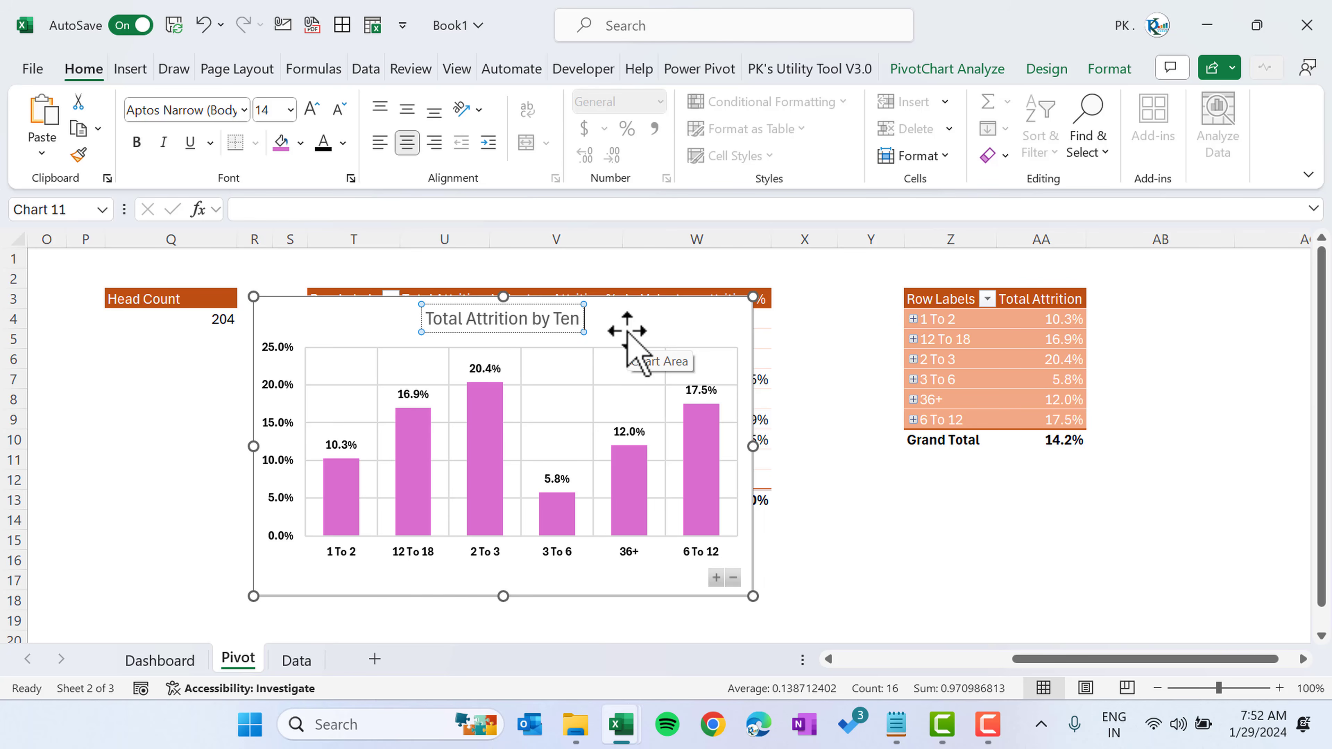
type("ure")
key("Escape")
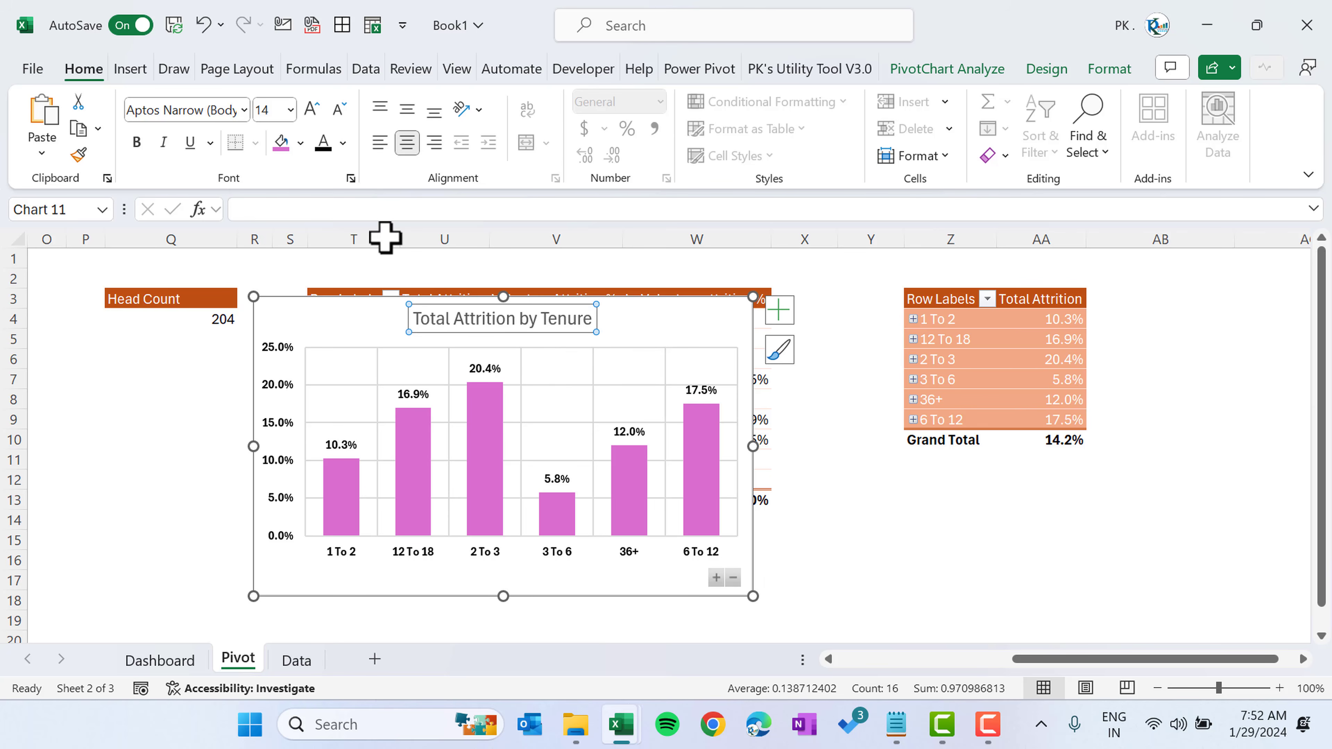
left_click(338, 110)
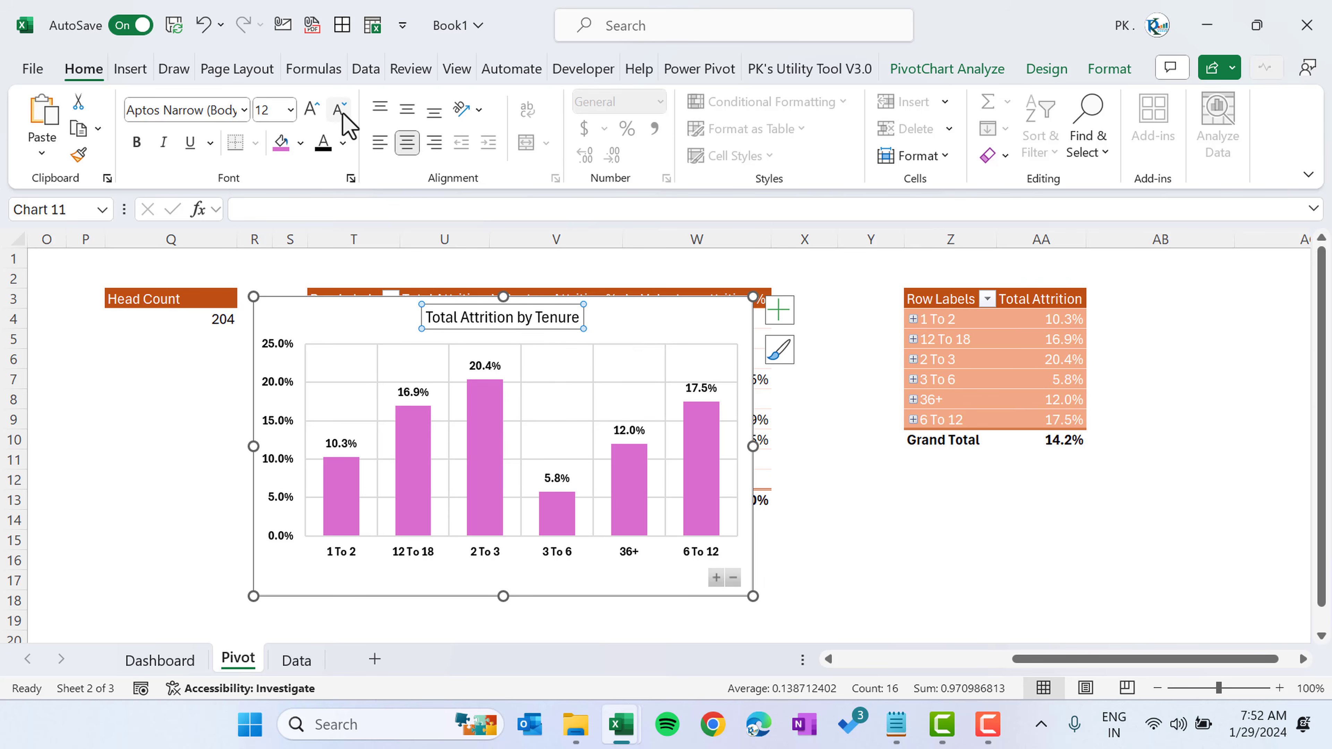
left_click(143, 147)
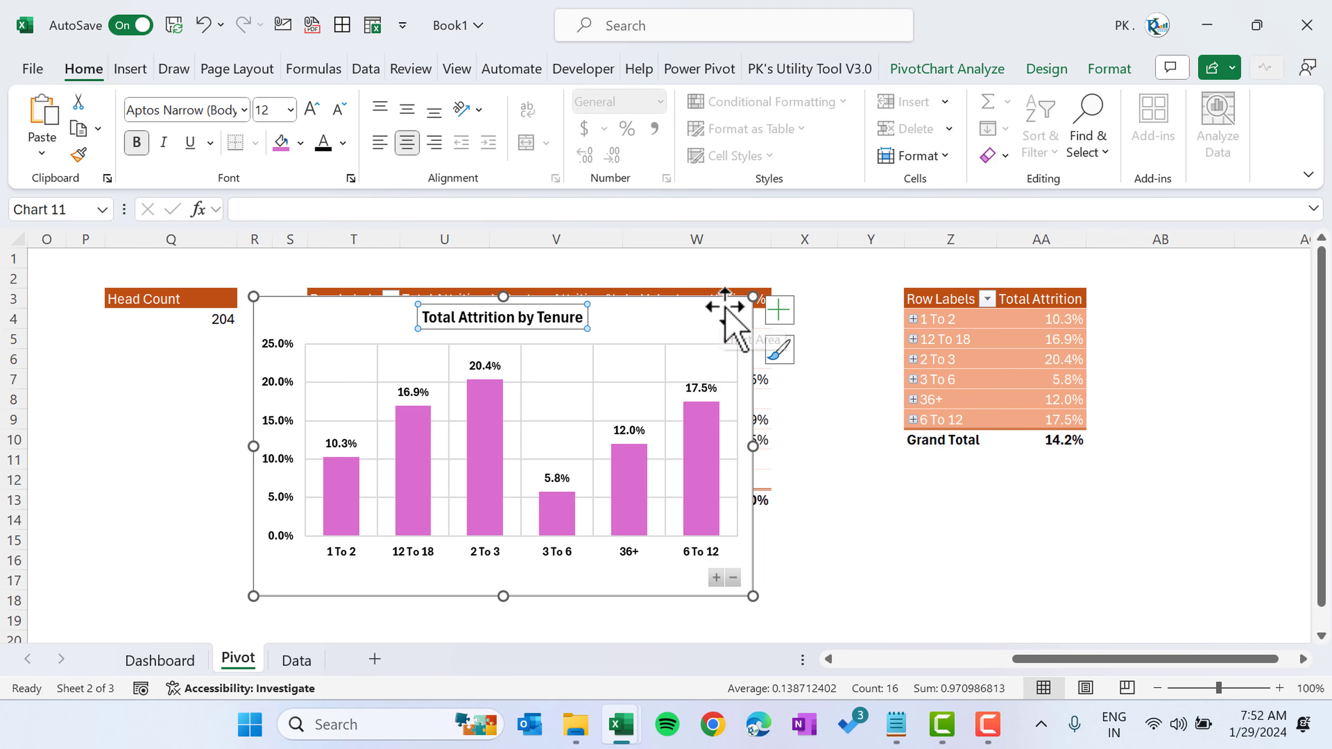
- Move the tenure chart to the Dashboard sheet, beside the doughnut chart and below the gauges
left_click(723, 308)
left_click_drag(725, 307, 615, 452)
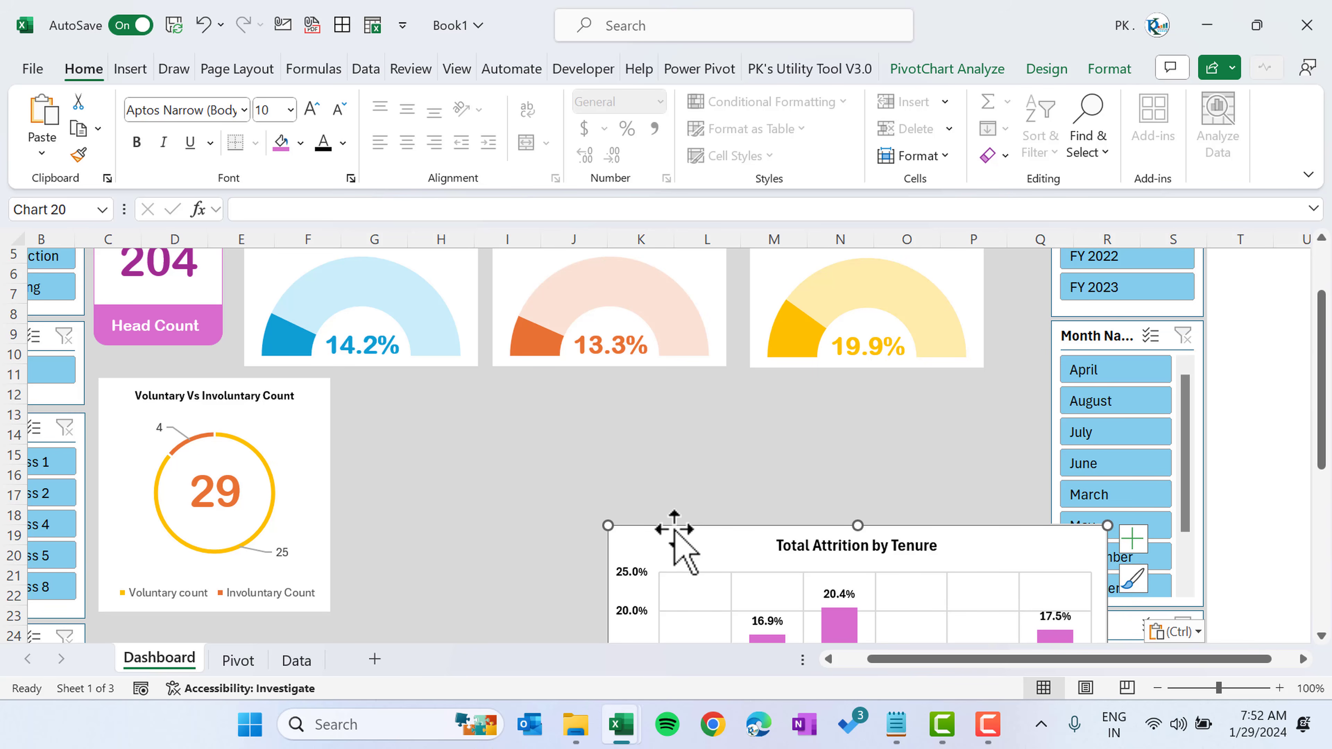
left_click_drag(678, 544, 407, 381)
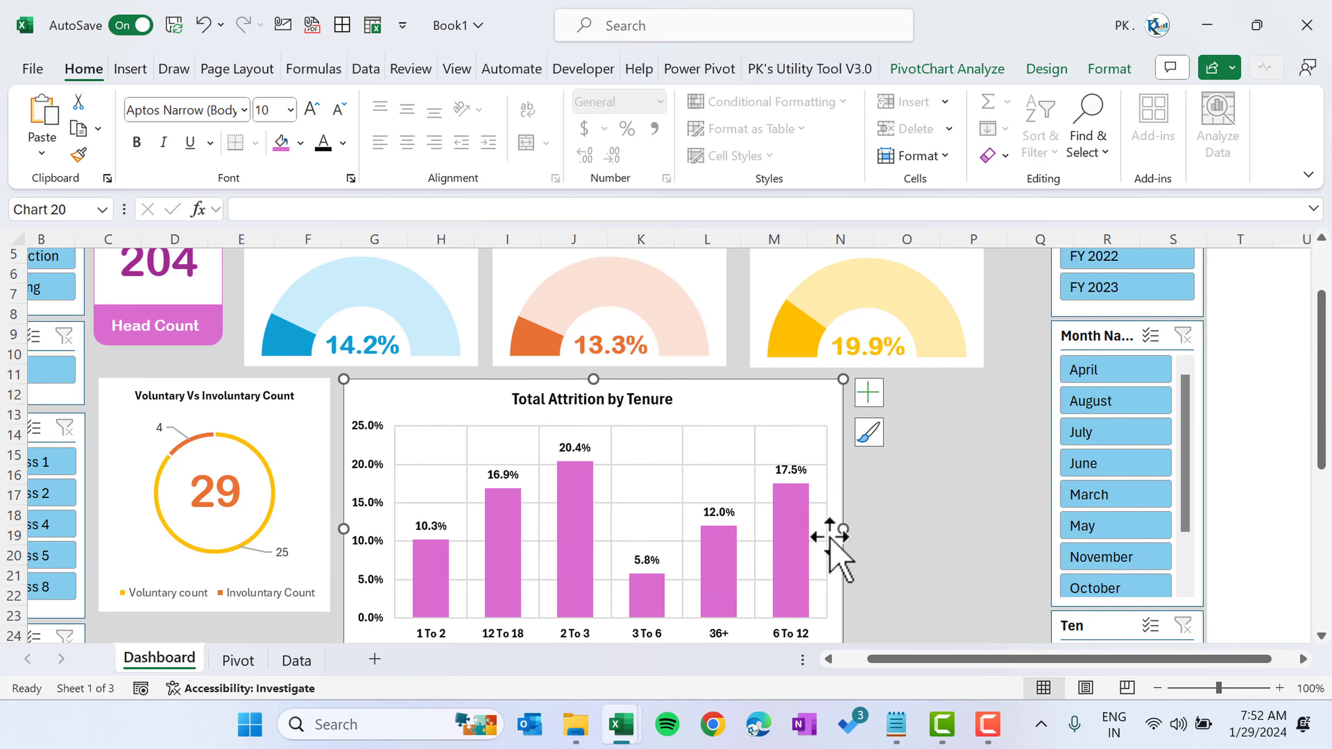
- Widen the tenure chart almost to the Month Name slicer and reduce its height to match the doughnut chart
left_click_drag(844, 529, 1005, 505)
scroll(698, 606, "down", 2)
scroll(734, 540, "down", 2)
left_click(510, 615)
left_click(629, 461)
left_click_drag(674, 479, 674, 413)
scroll(728, 467, "up", 2)
left_click_drag(1006, 397, 1019, 397)
scroll(1012, 388, "up", 3)
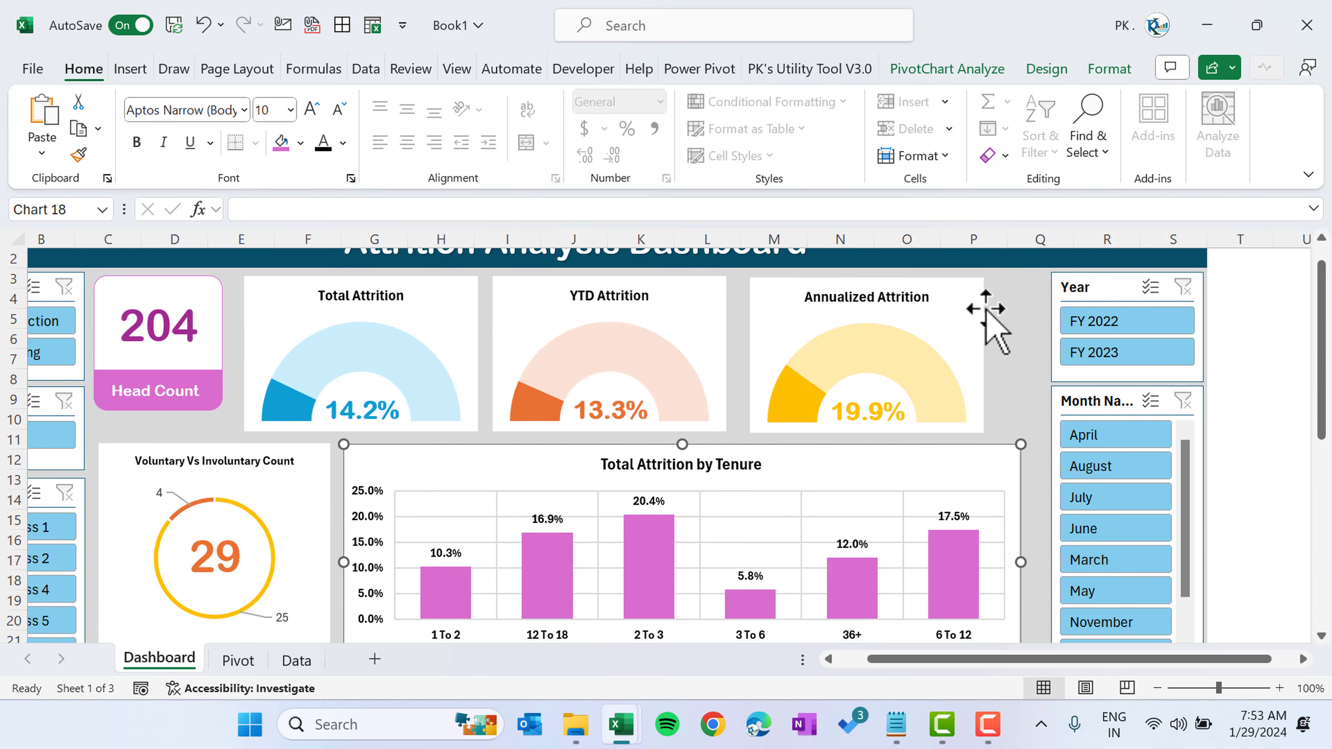
- Spread the three attrition gauges over the tenure chart's width, distribute them horizontally and align their tops
left_click_drag(984, 308, 1032, 308)
left_click(803, 315)
left_click(687, 315, "ctrl")
left_click(446, 315, "ctrl")
left_click(1061, 68)
left_click(1118, 101)
left_click(1159, 318)
left_click(1118, 101)
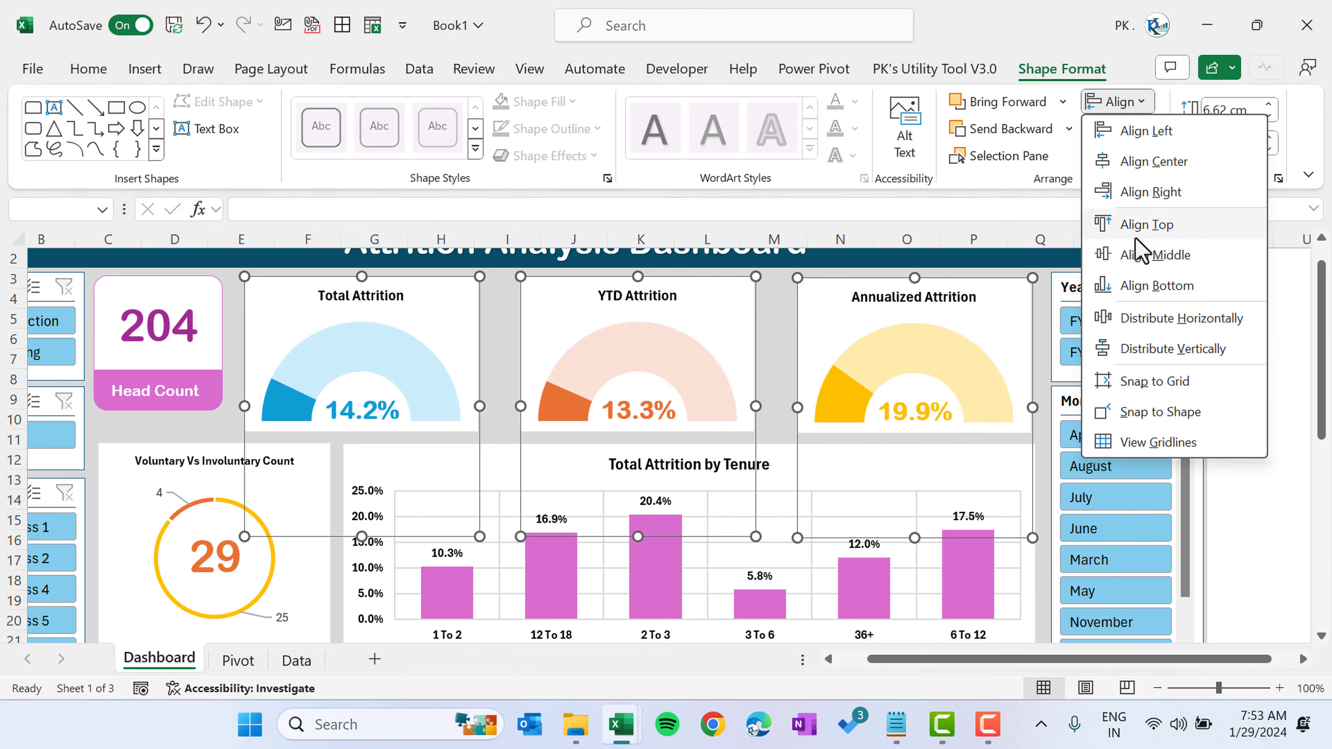
left_click(1137, 230)
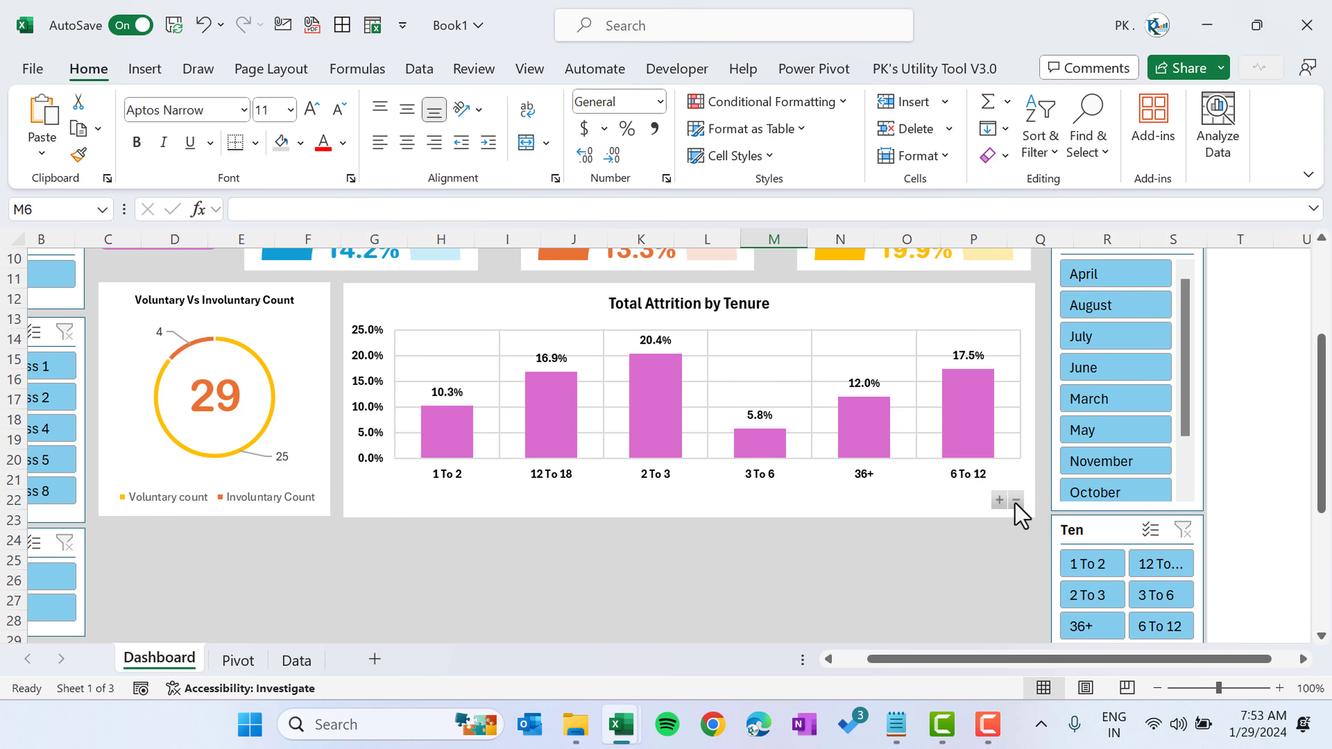
- Try expanding the tenure chart to gender level and collapse it back to tenure groups
left_click(1020, 517)
left_click(999, 501)
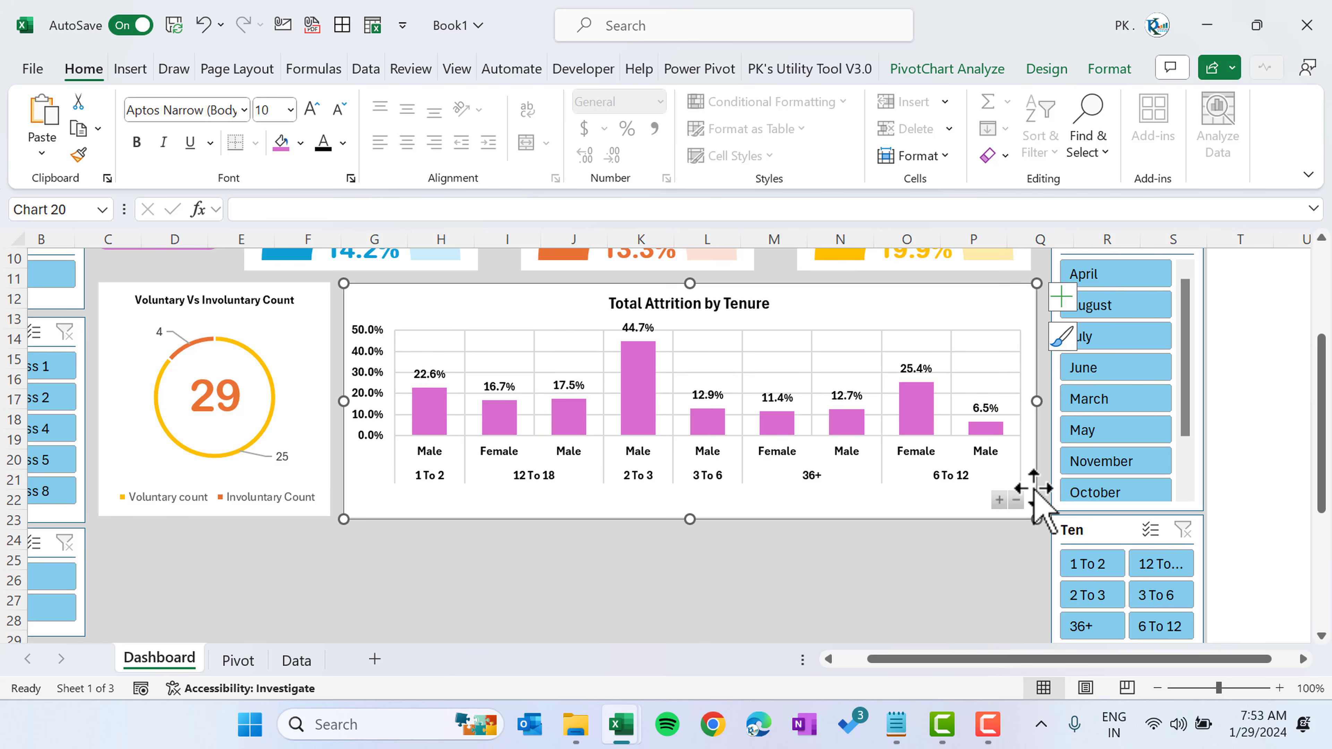
left_click(1016, 500)
left_click(603, 574)
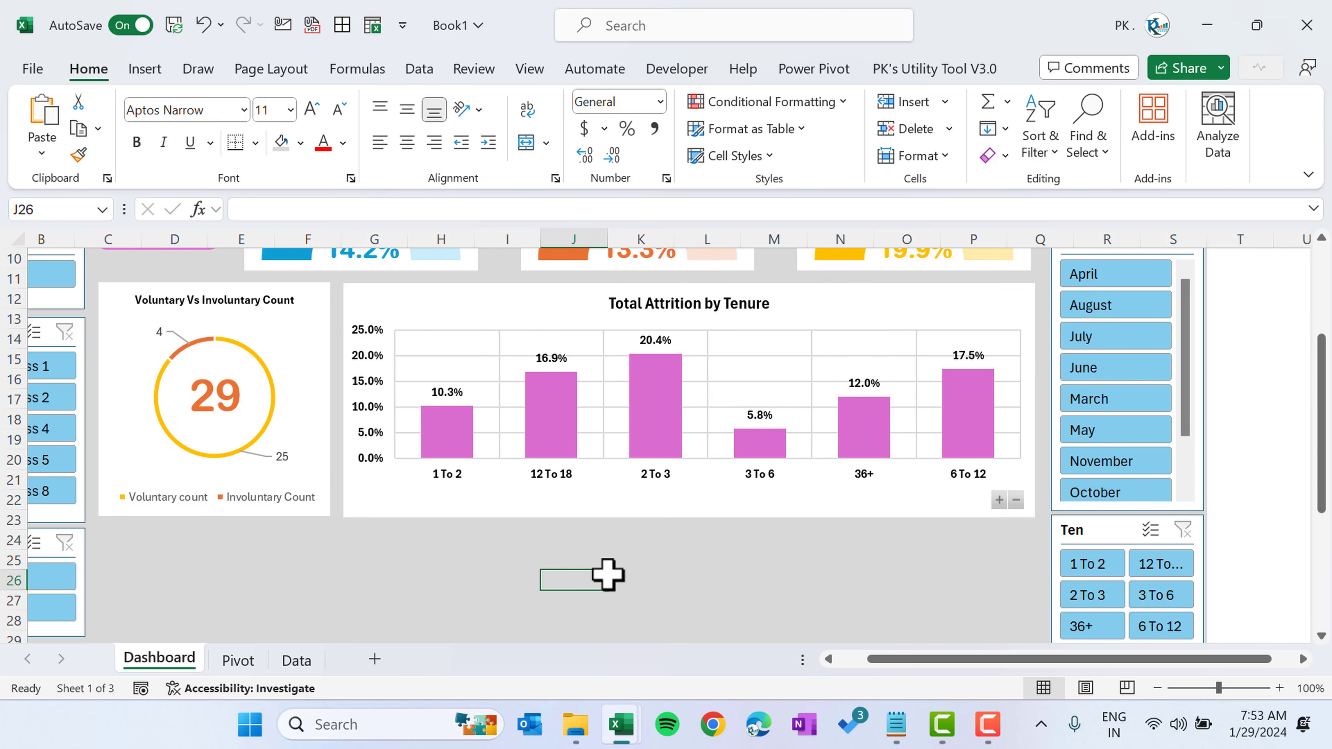
- Start inserting a combo chart from the monthly attrition pivot table on the Pivot sheet
scroll(603, 574, "down", 2)
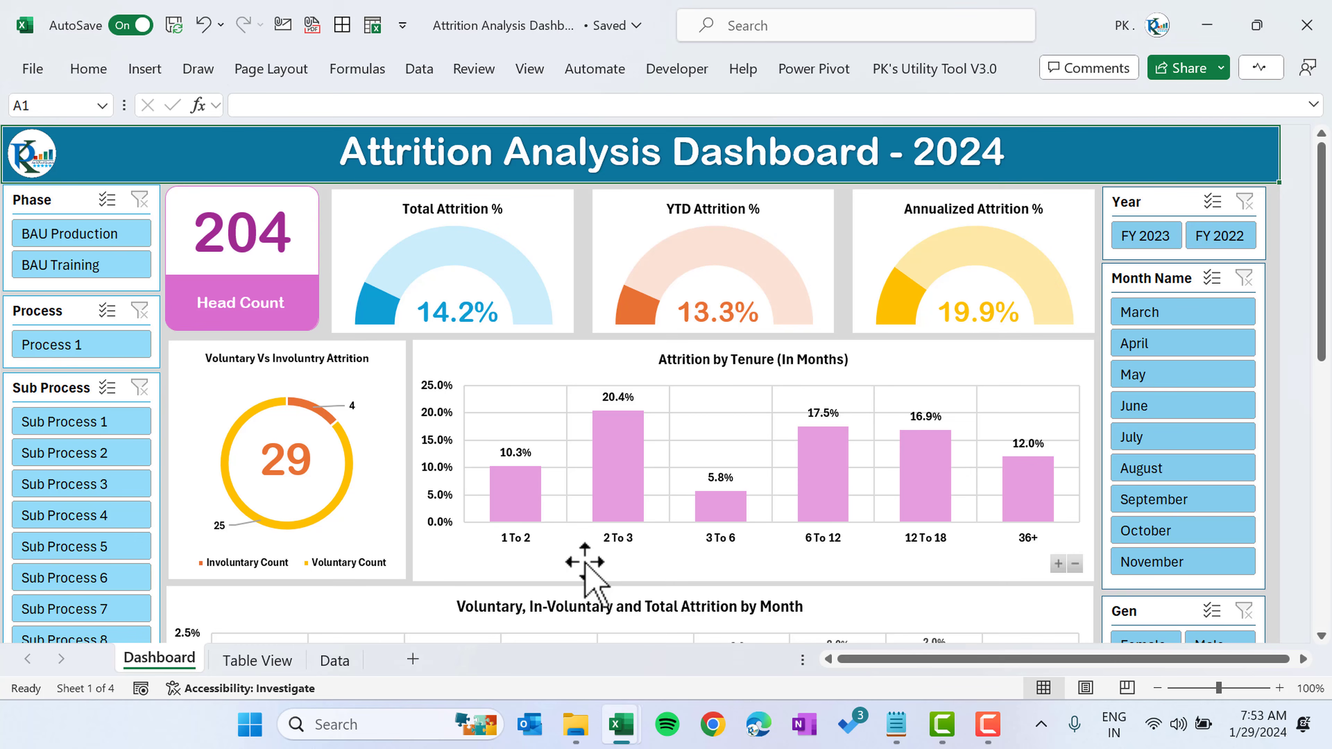
scroll(630, 574, "down", 3)
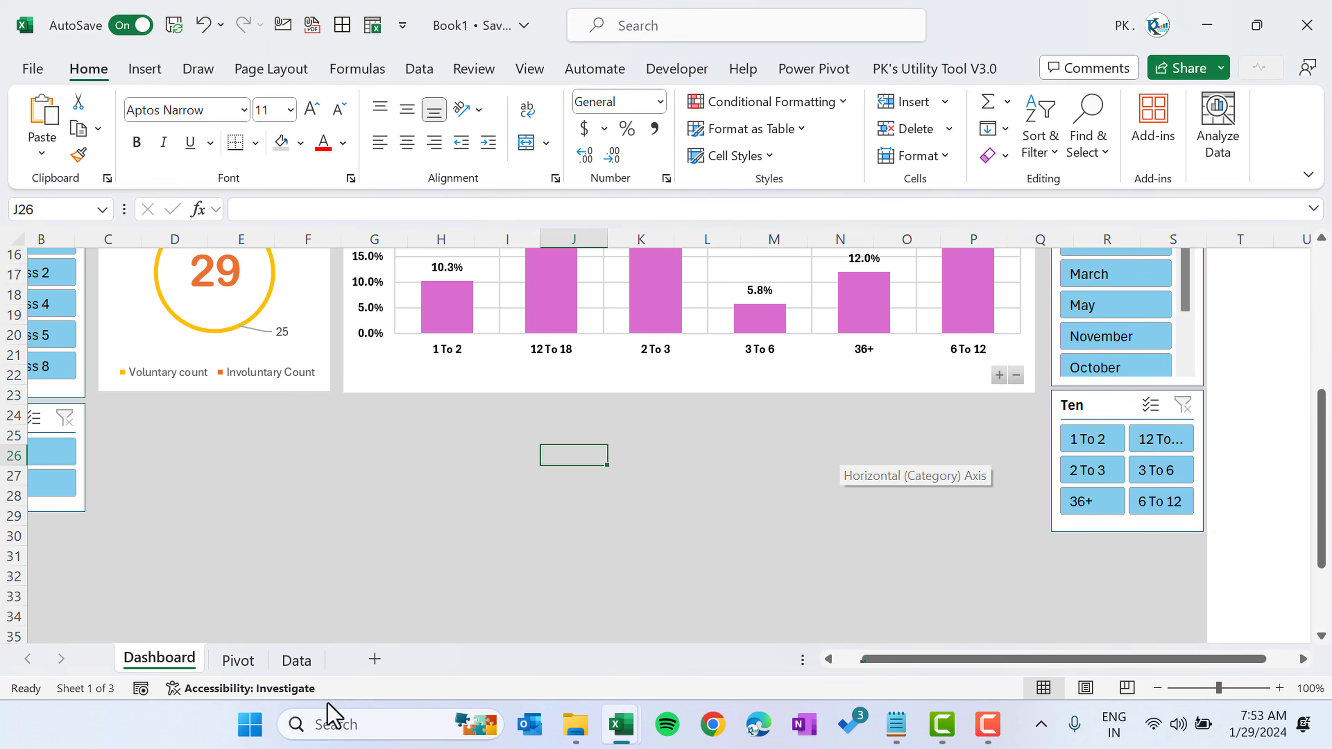
left_click(238, 660)
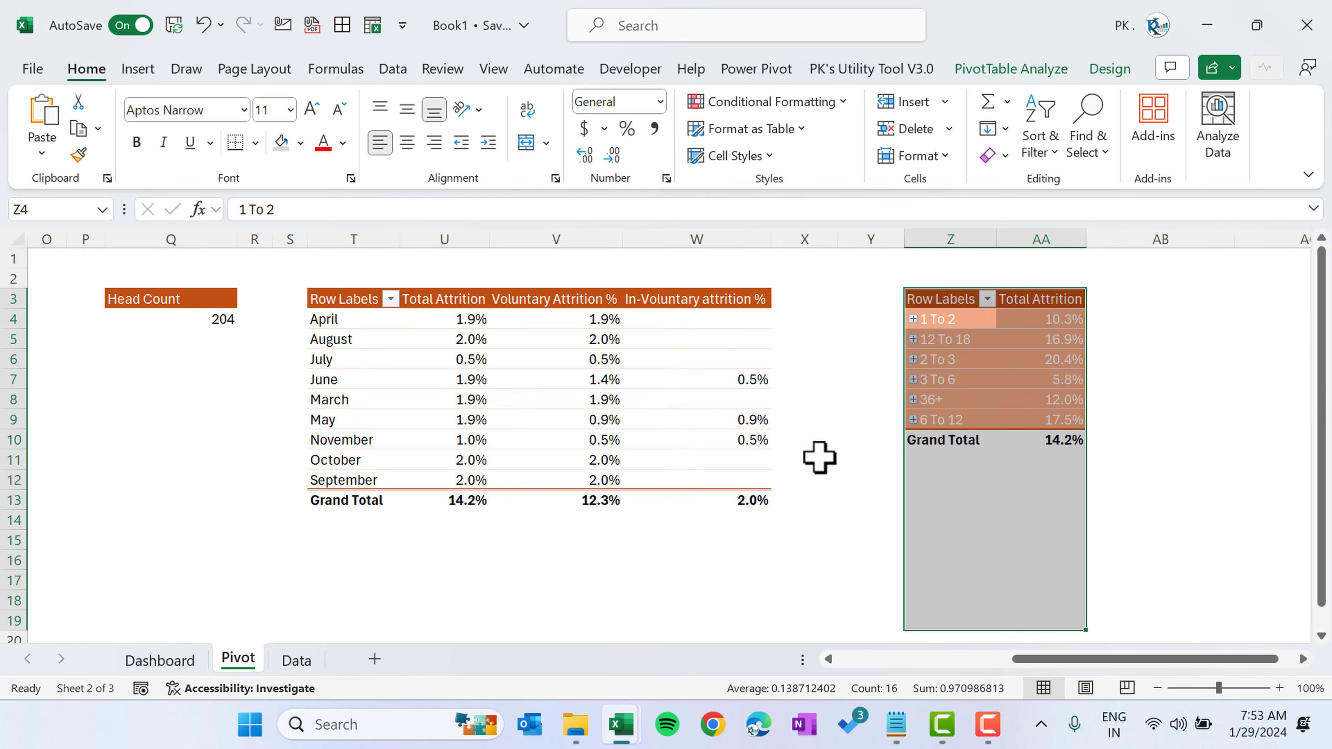
left_click(588, 346)
key("ctrl+a")
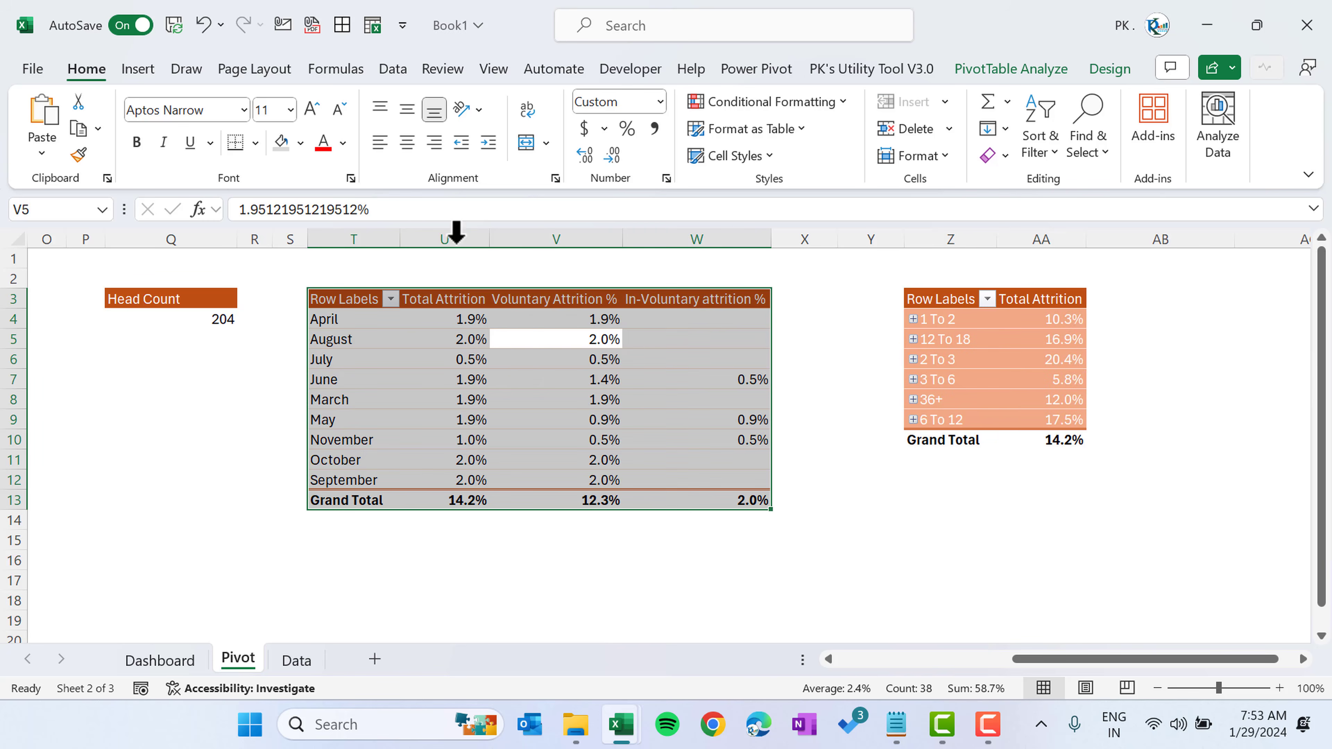
left_click(505, 327)
key("ctrl+a")
left_click(137, 69)
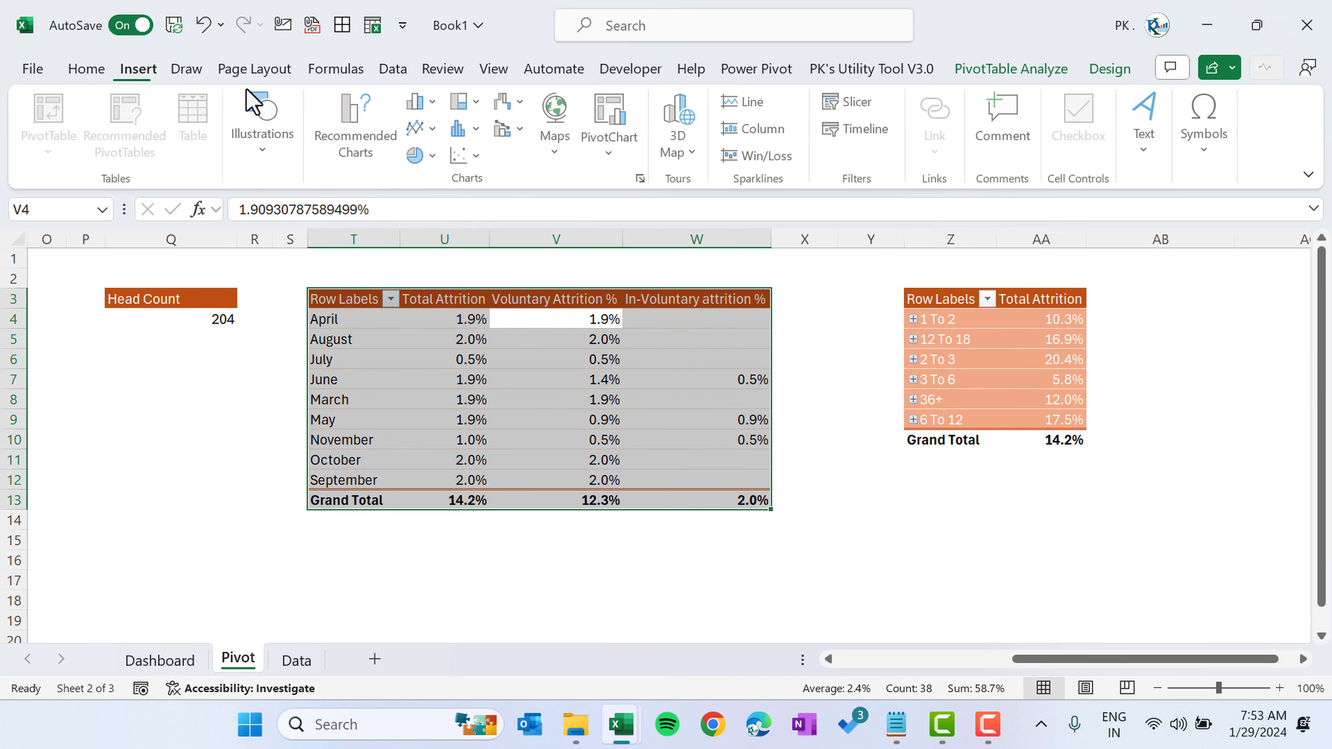
left_click(435, 103)
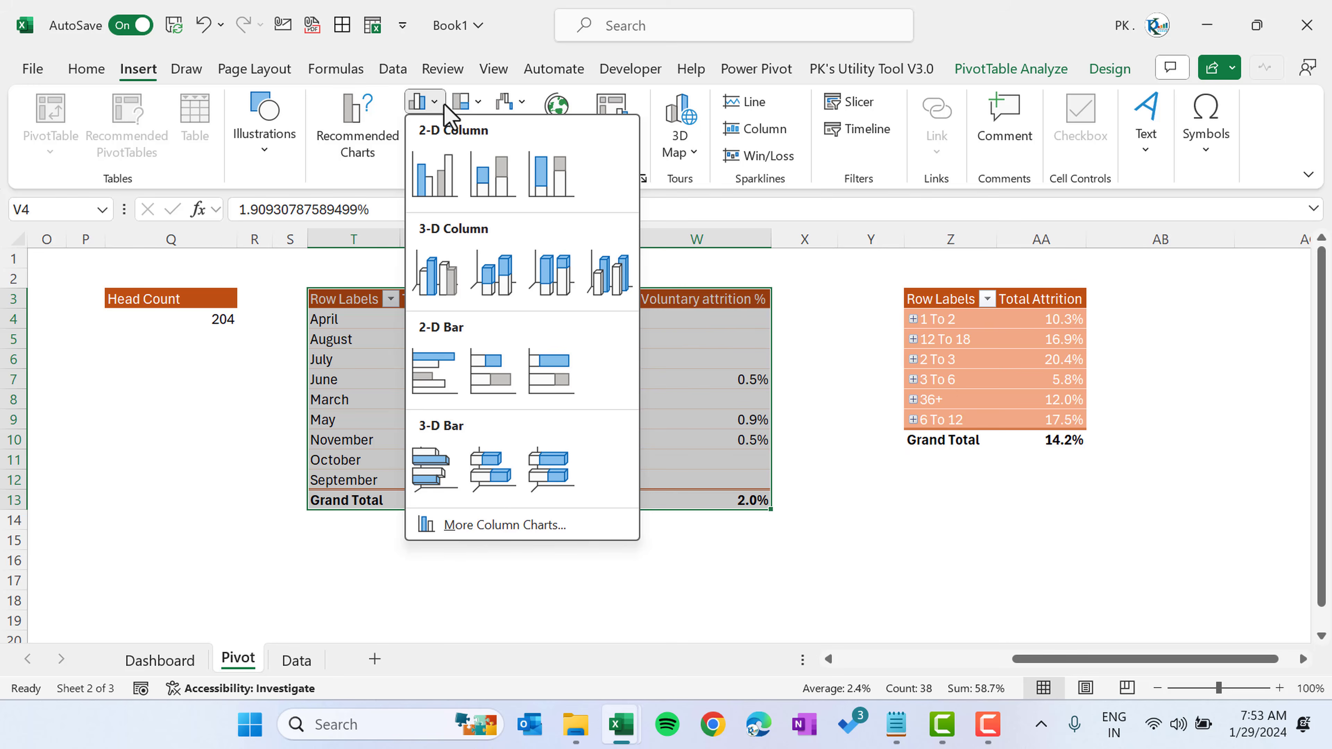
left_click(523, 526)
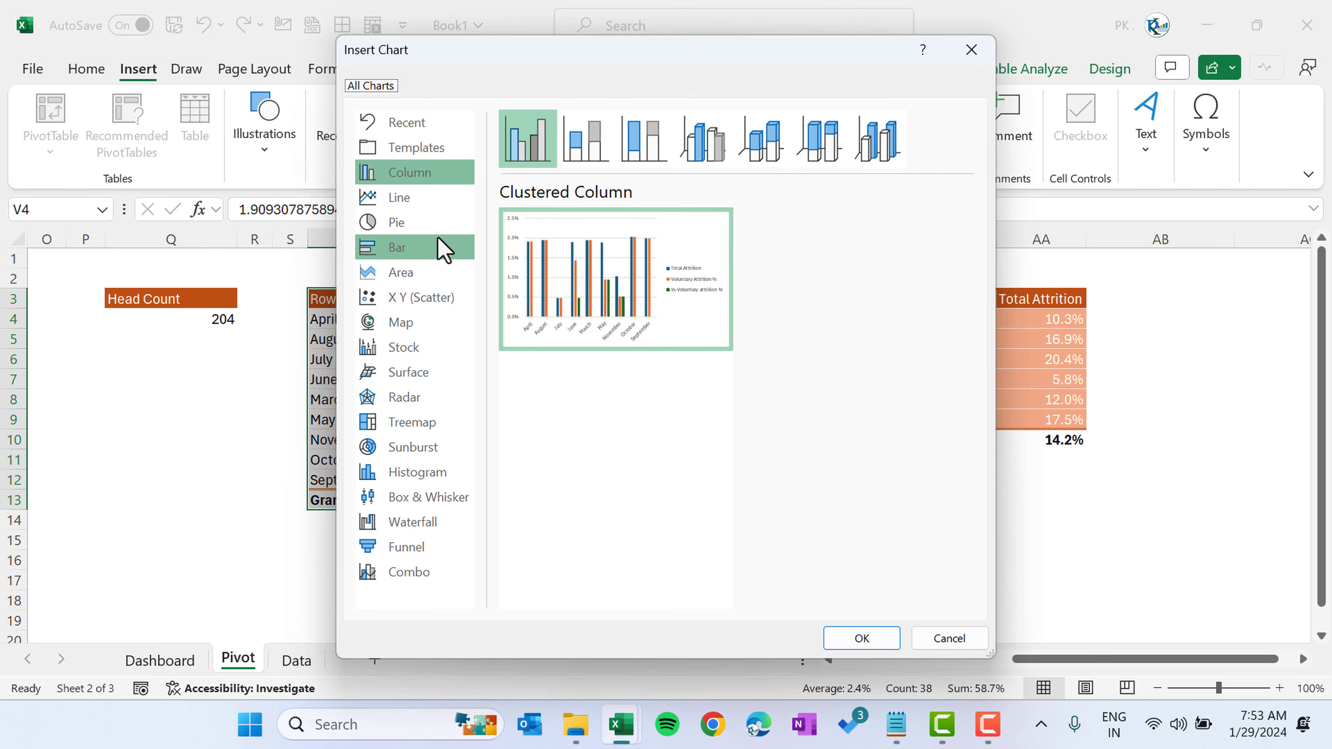
left_click(418, 577)
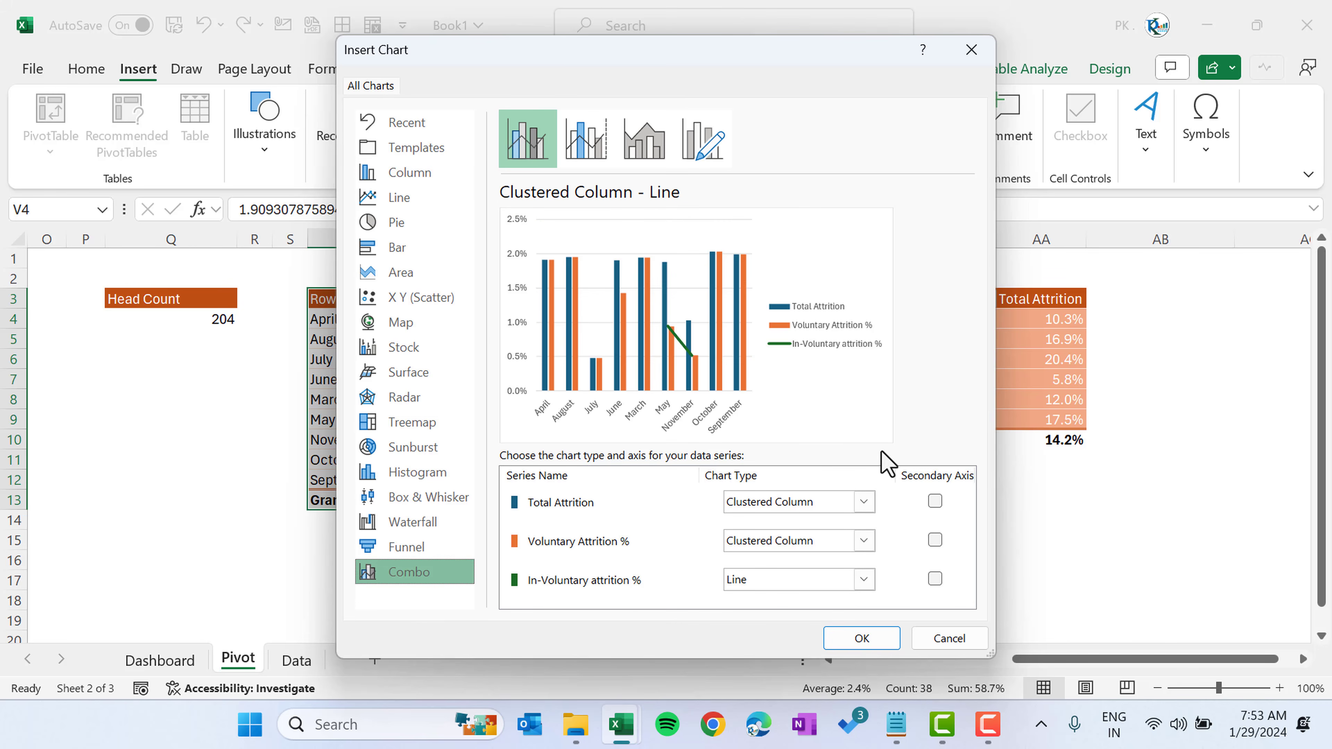
- Set Total Attrition to Line with Markers and both Voluntary and In-Voluntary attrition to Stacked Column, and insert the combo chart
left_click(863, 503)
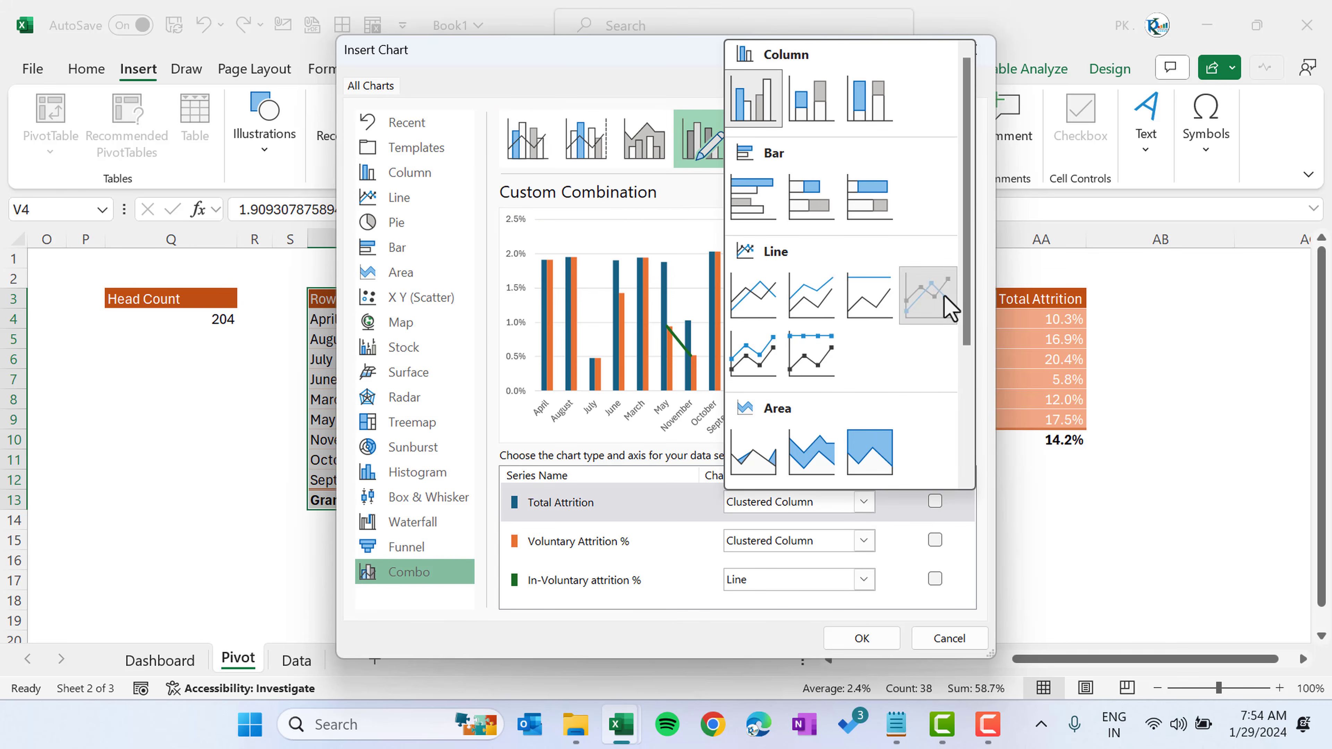
left_click(950, 310)
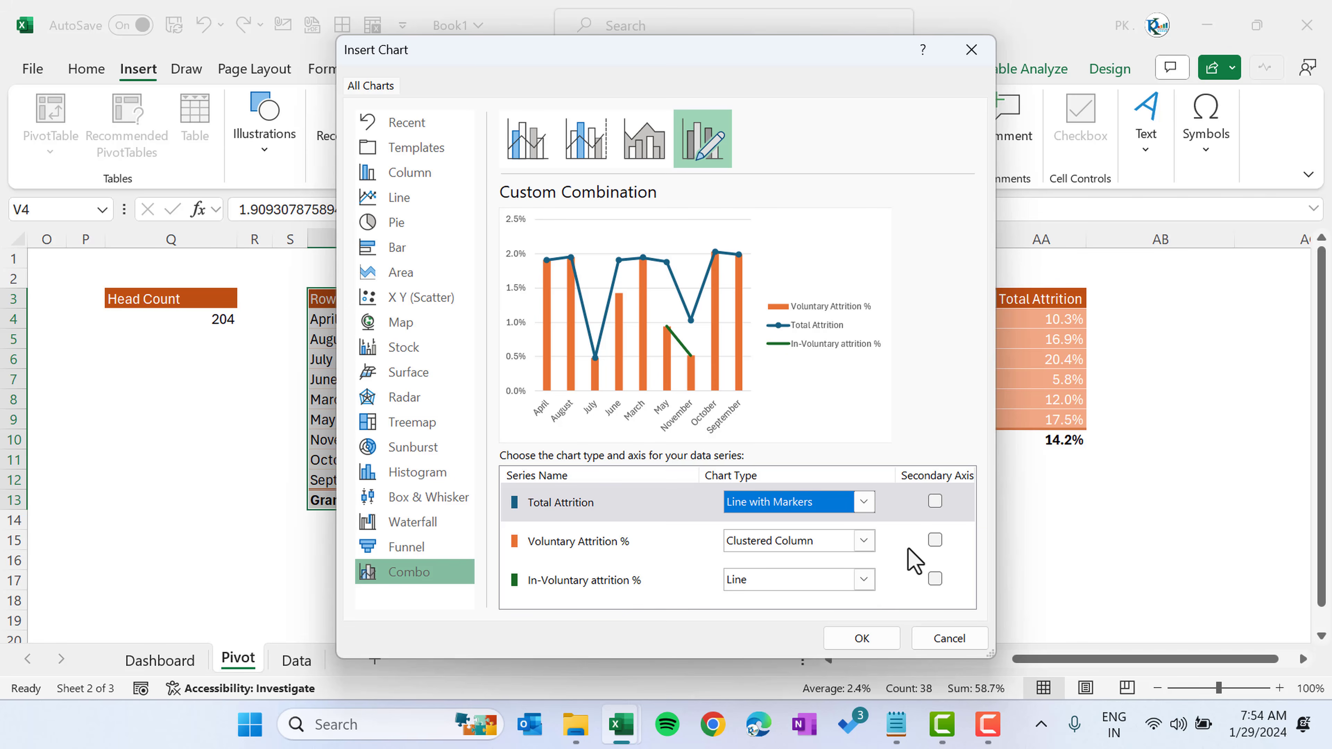
left_click(864, 540)
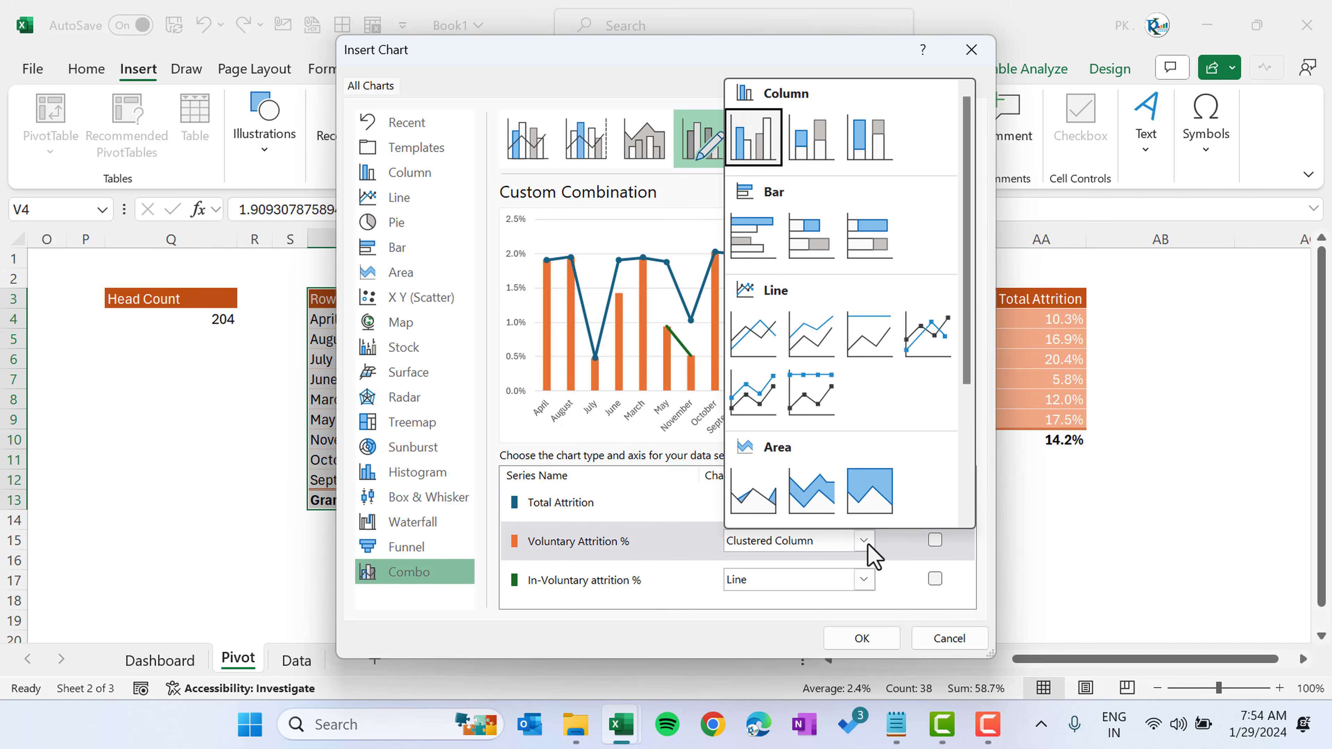
left_click(817, 158)
left_click(863, 580)
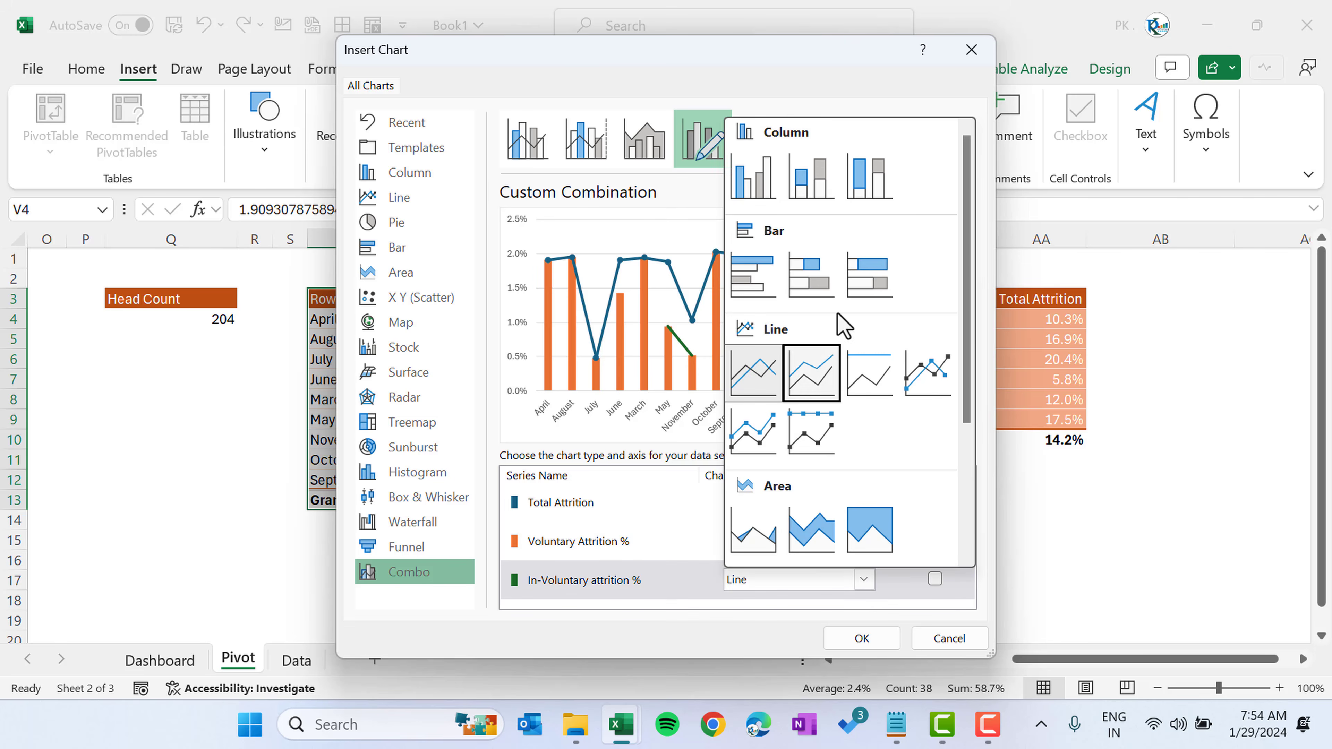
left_click(816, 191)
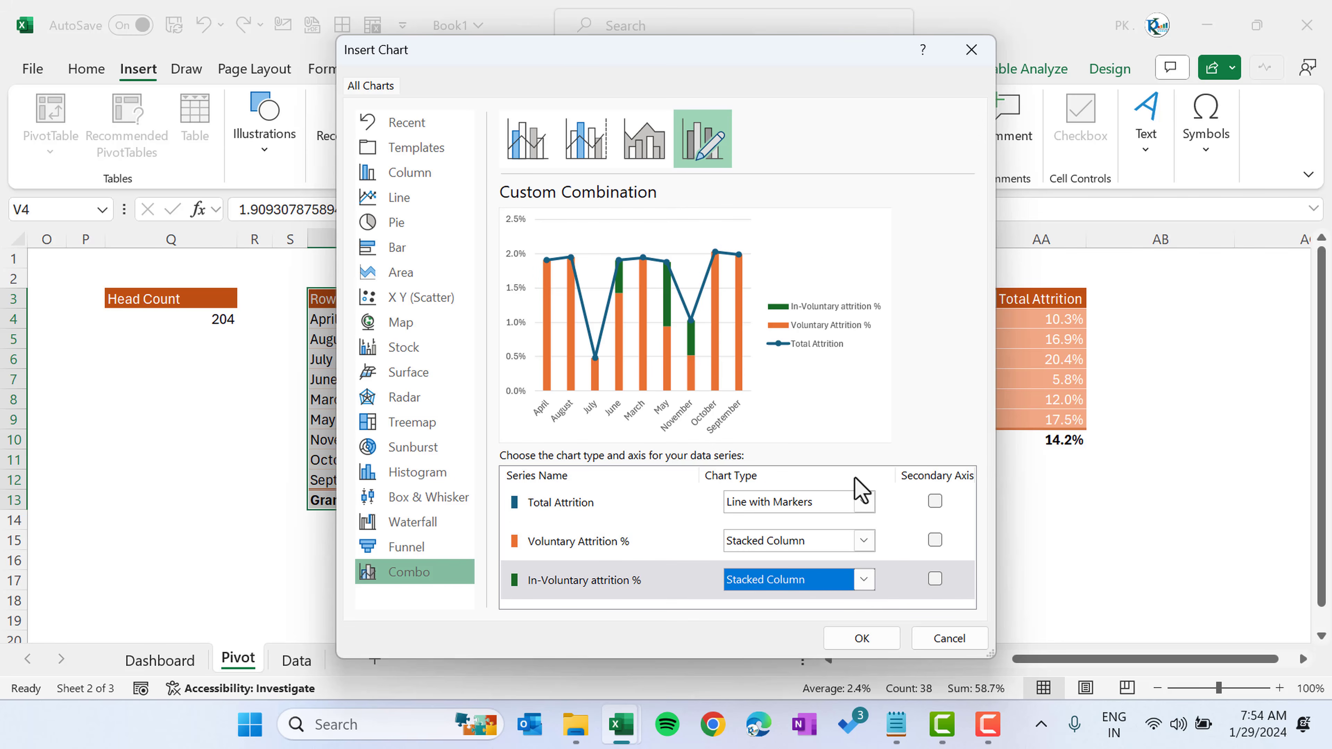
left_click(872, 641)
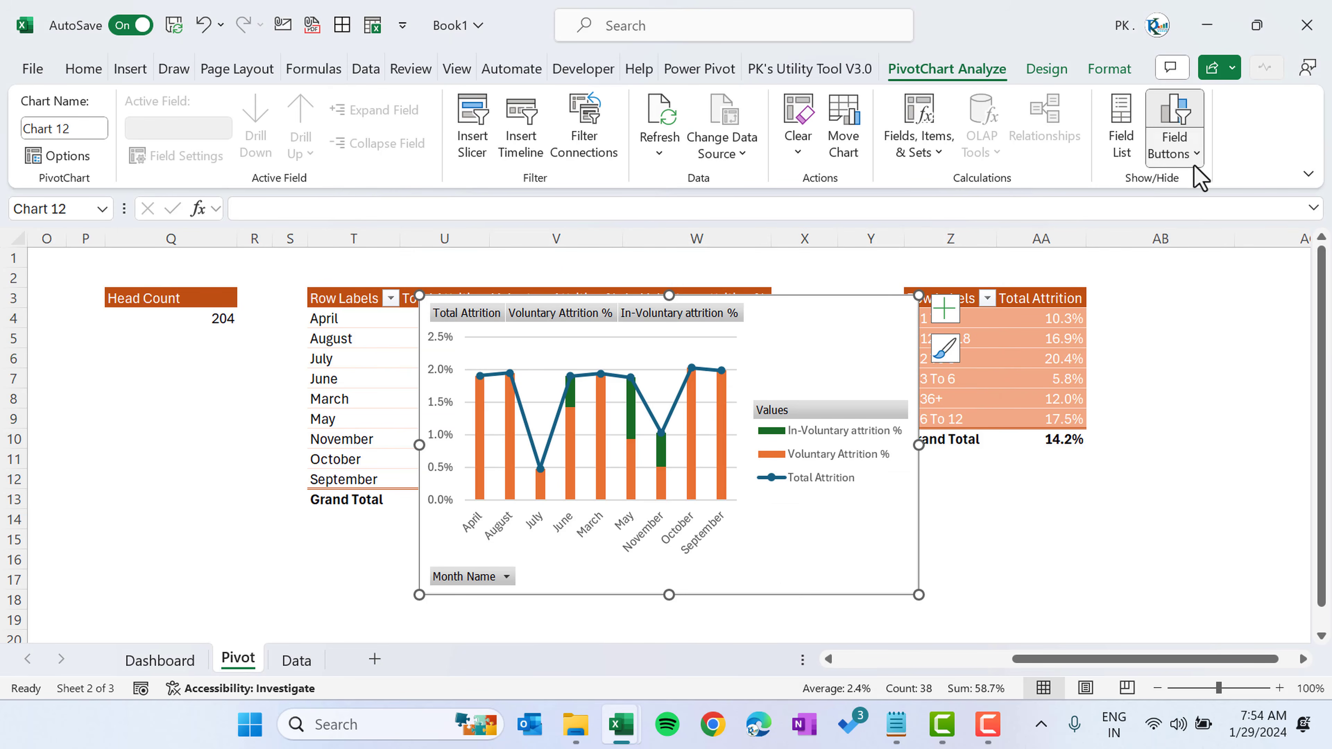
- Hide all field buttons on the monthly combo chart and place its legend at the bottom
left_click(1193, 153)
left_click(1157, 348)
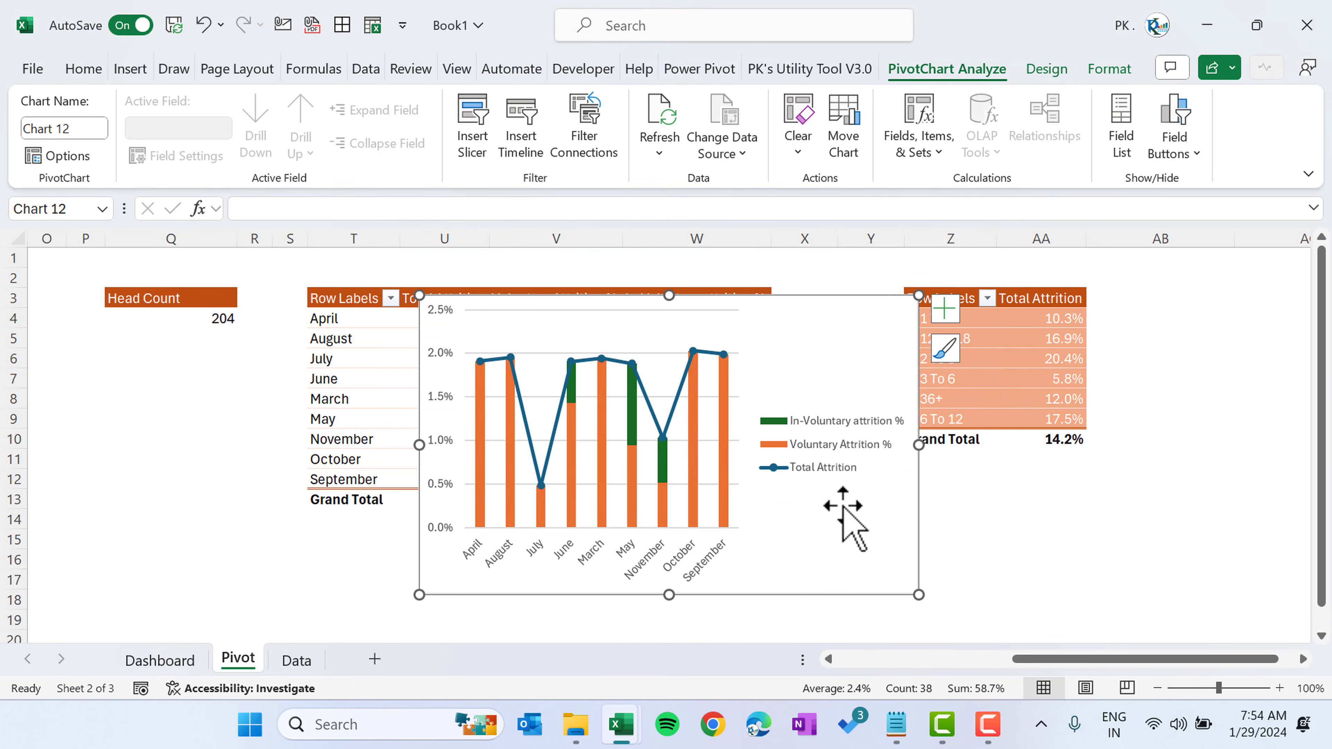
right_click(834, 447)
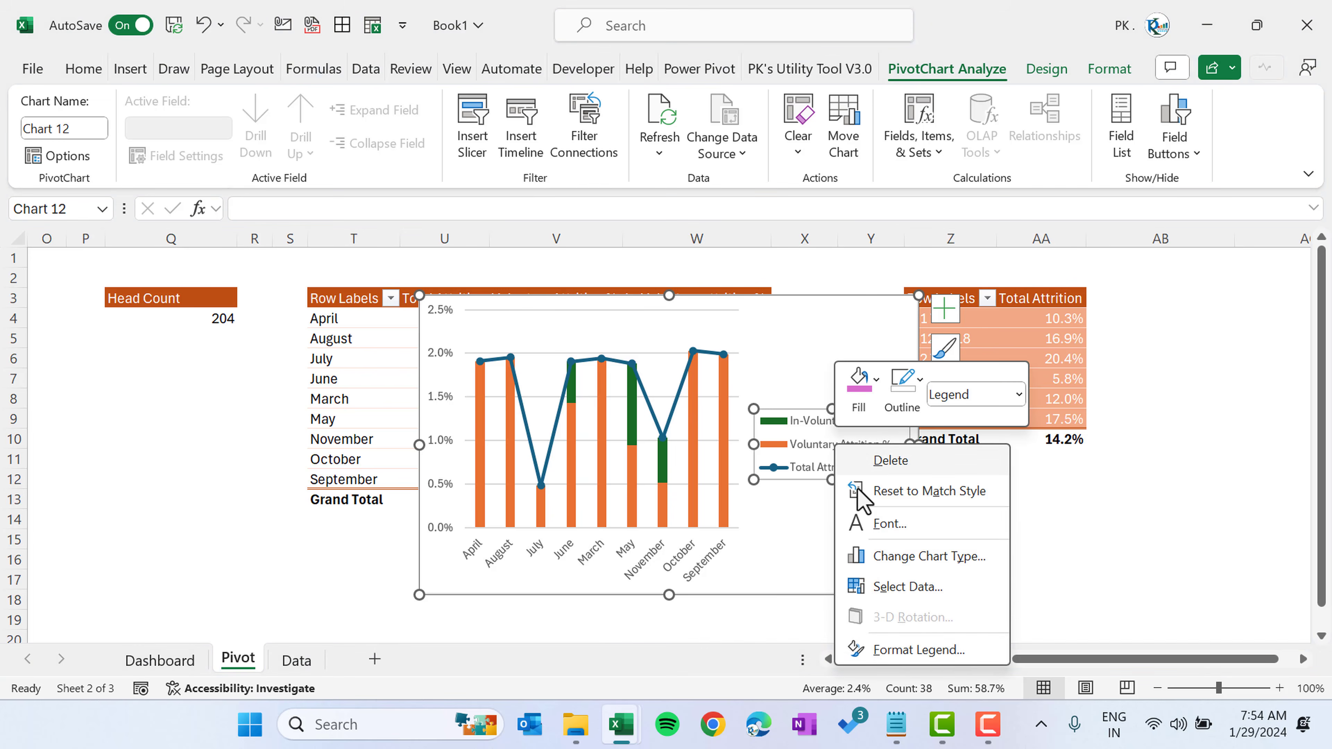
left_click(926, 649)
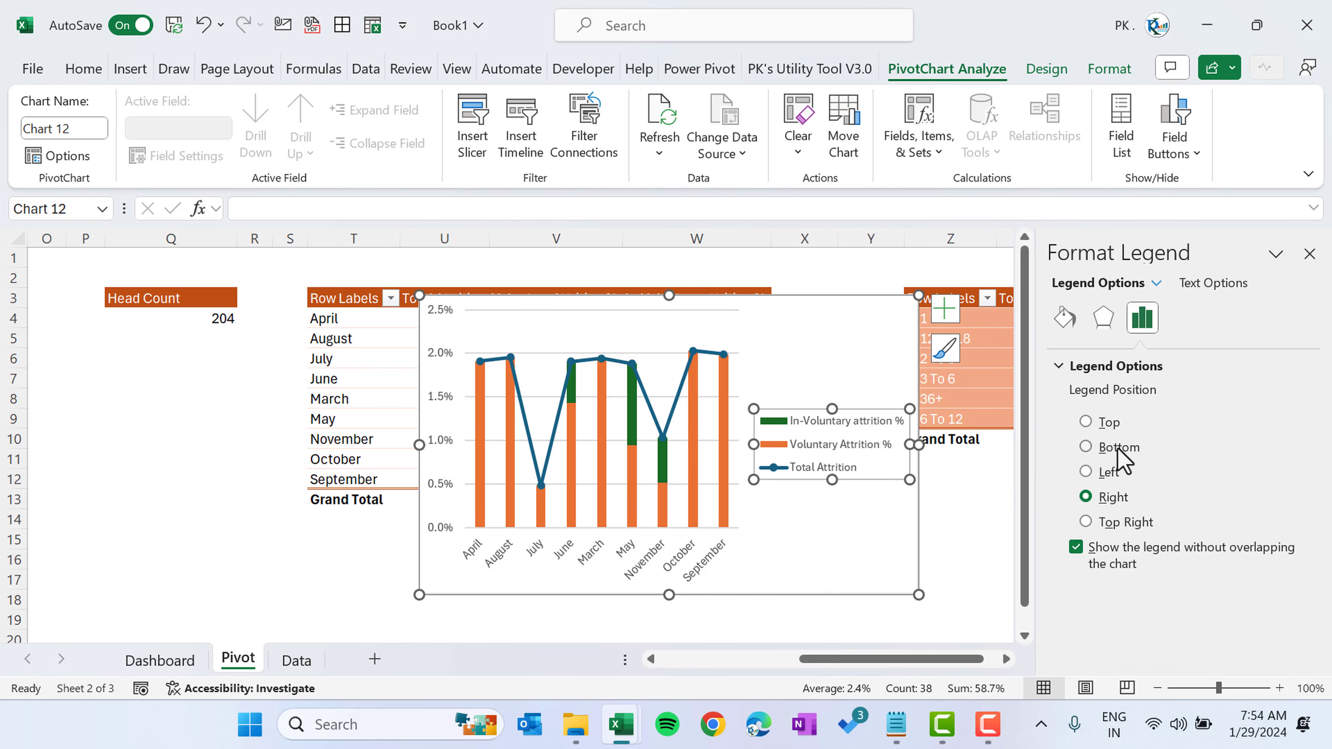
left_click(1309, 255)
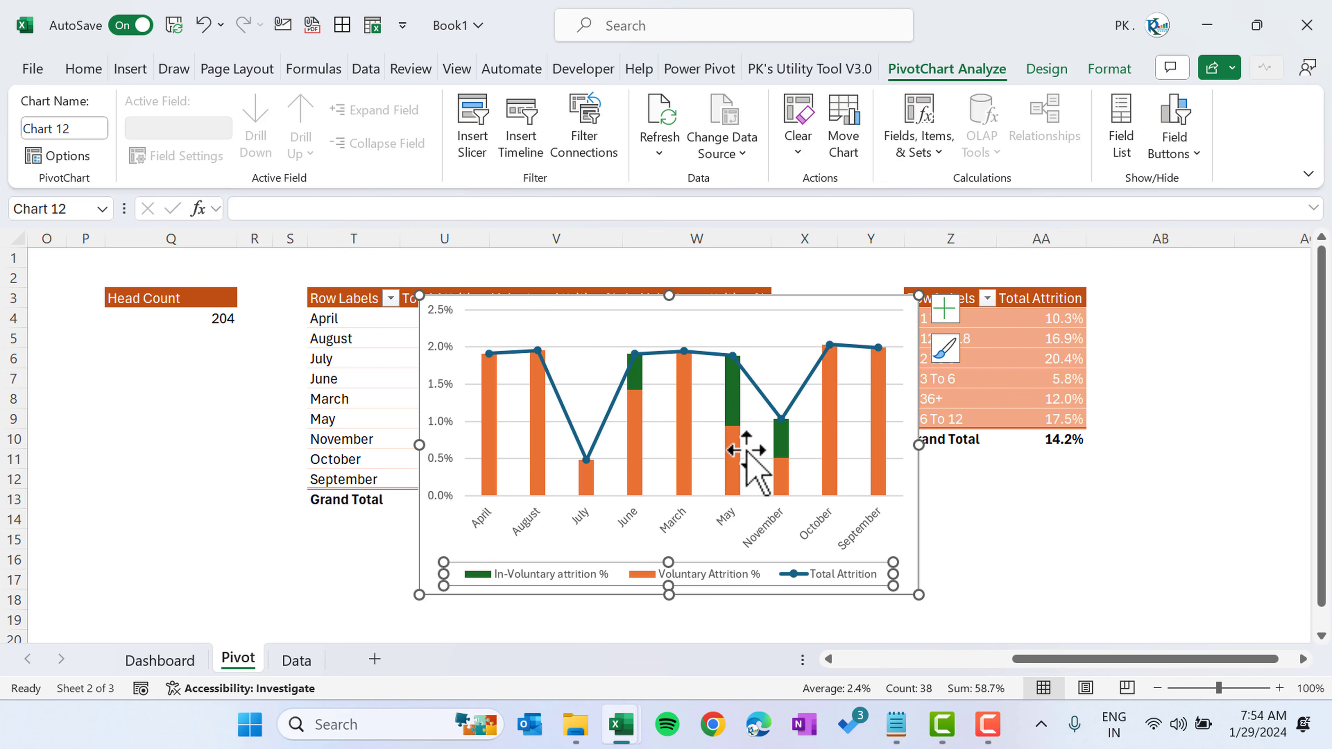
- Set the gap width of the combo chart's columns to 60%
right_click(687, 427)
left_click(770, 681)
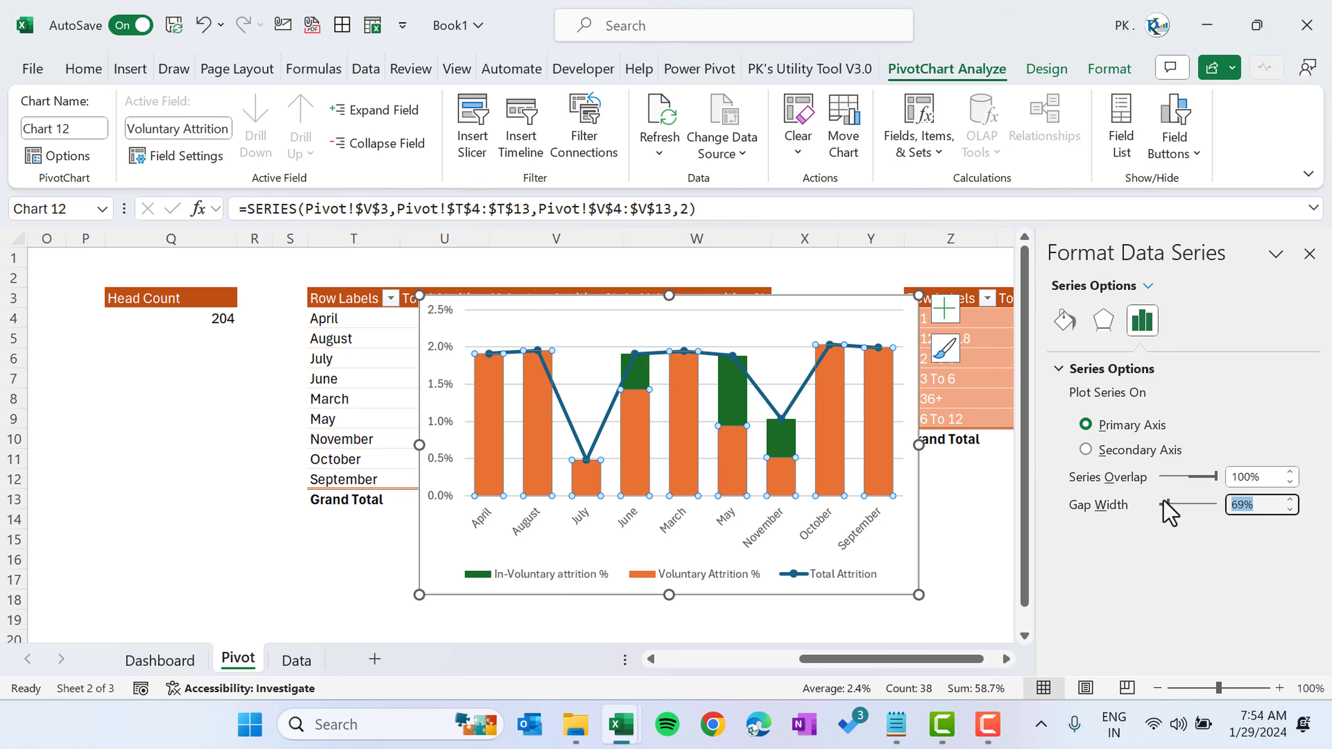
key("Return")
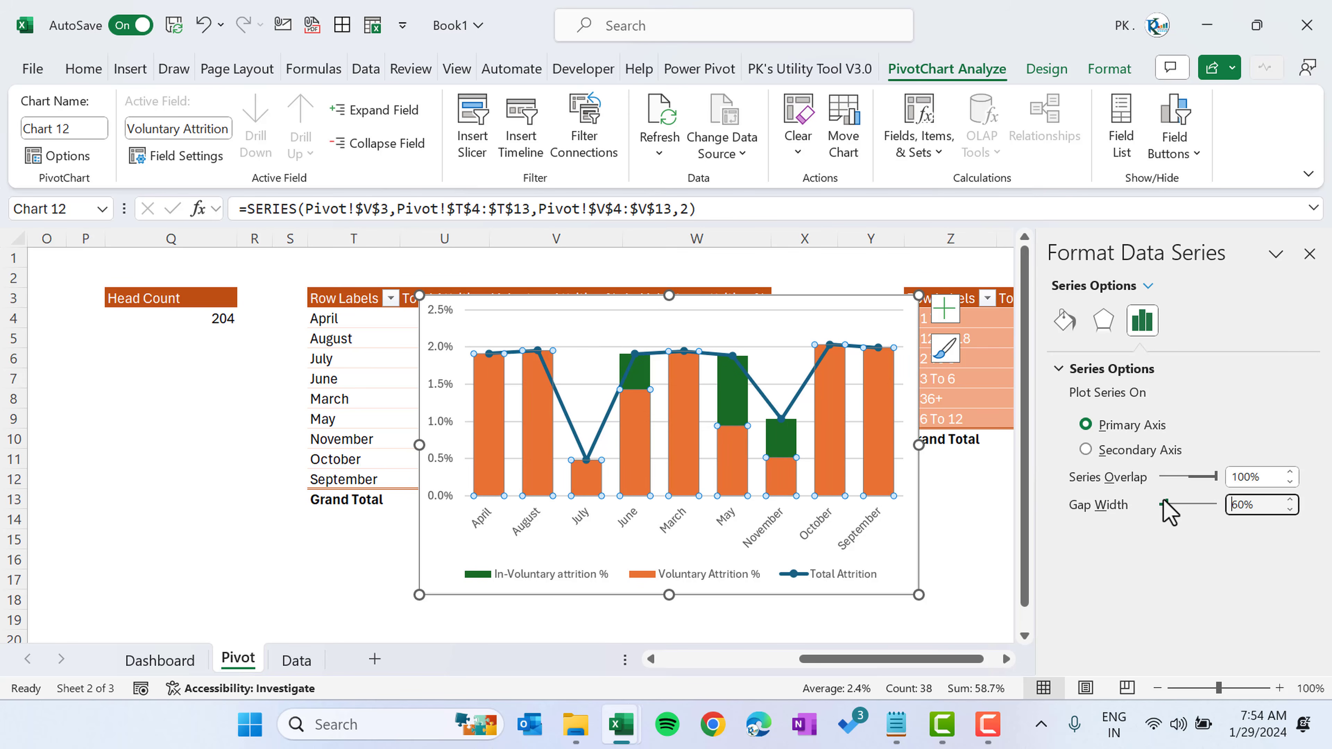
left_click(1309, 254)
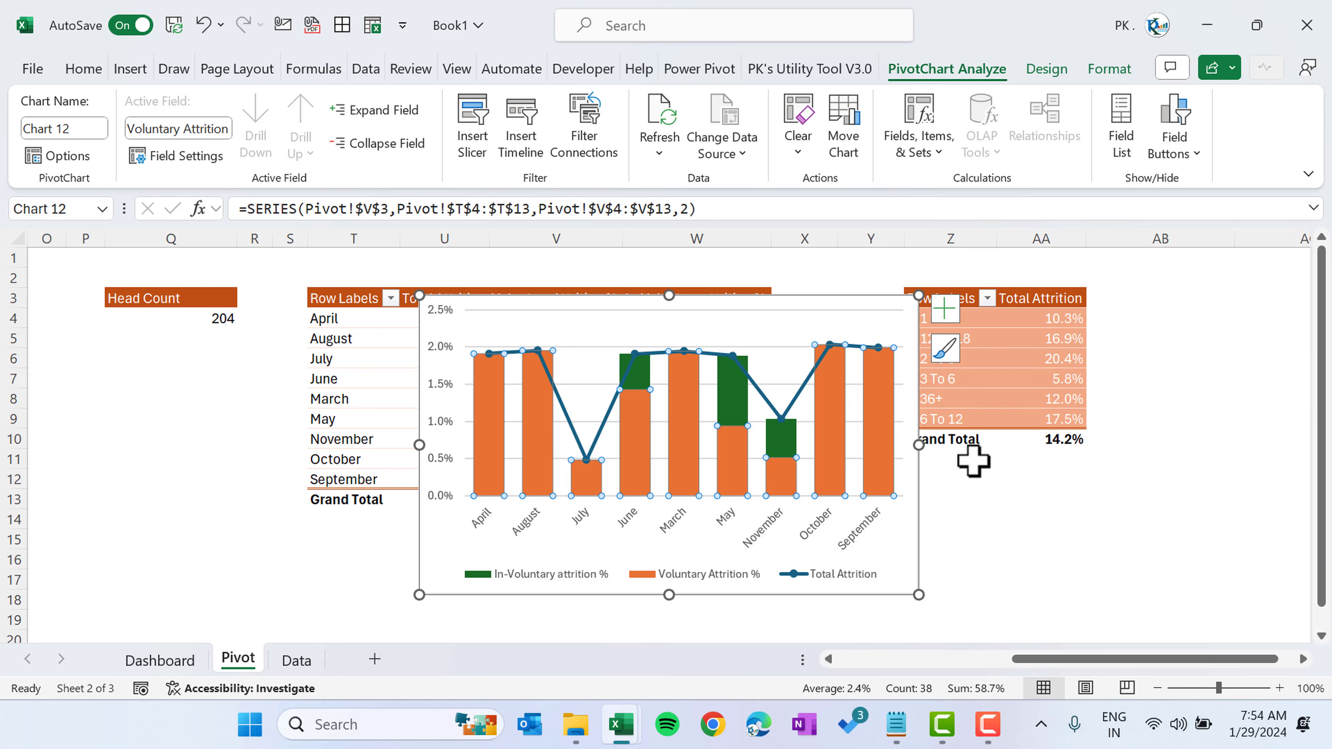
- Add the title "Voluntary, Involuntary and Total Attarition by Month" to the combo chart
left_click(914, 543)
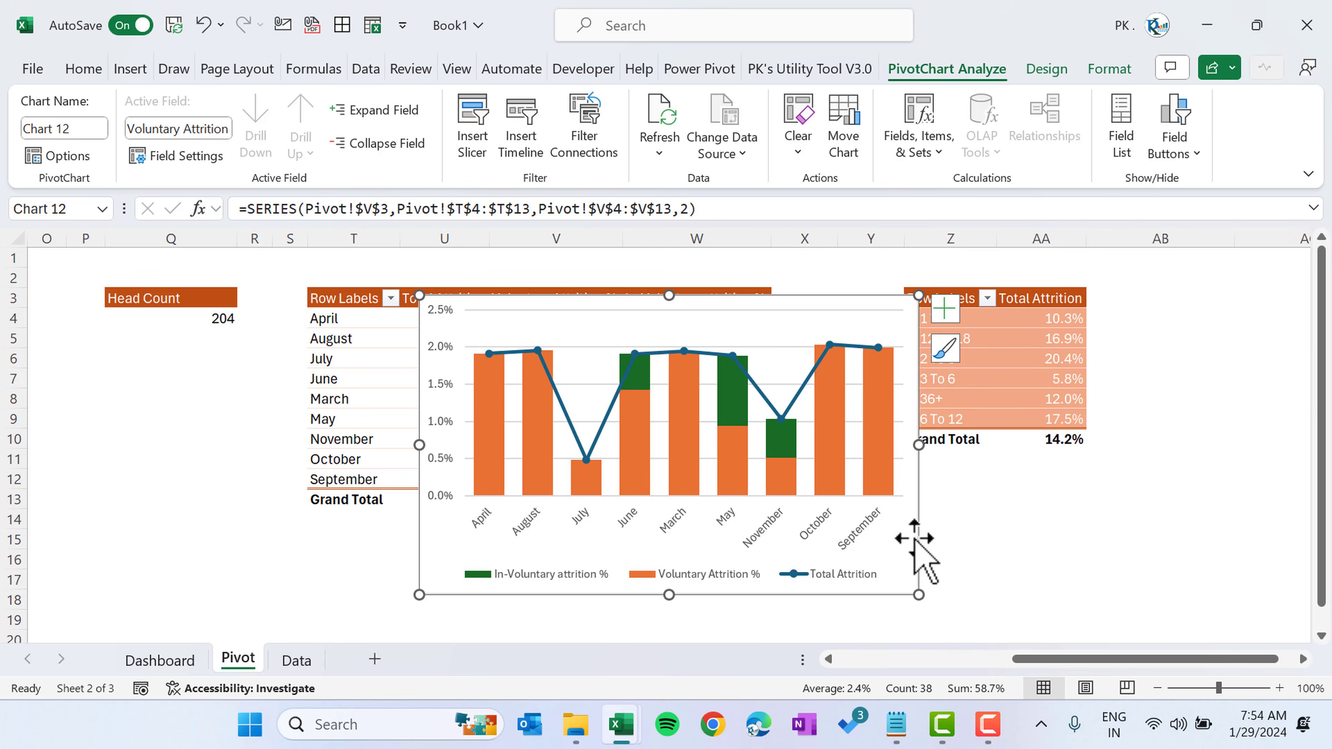
left_click(945, 314)
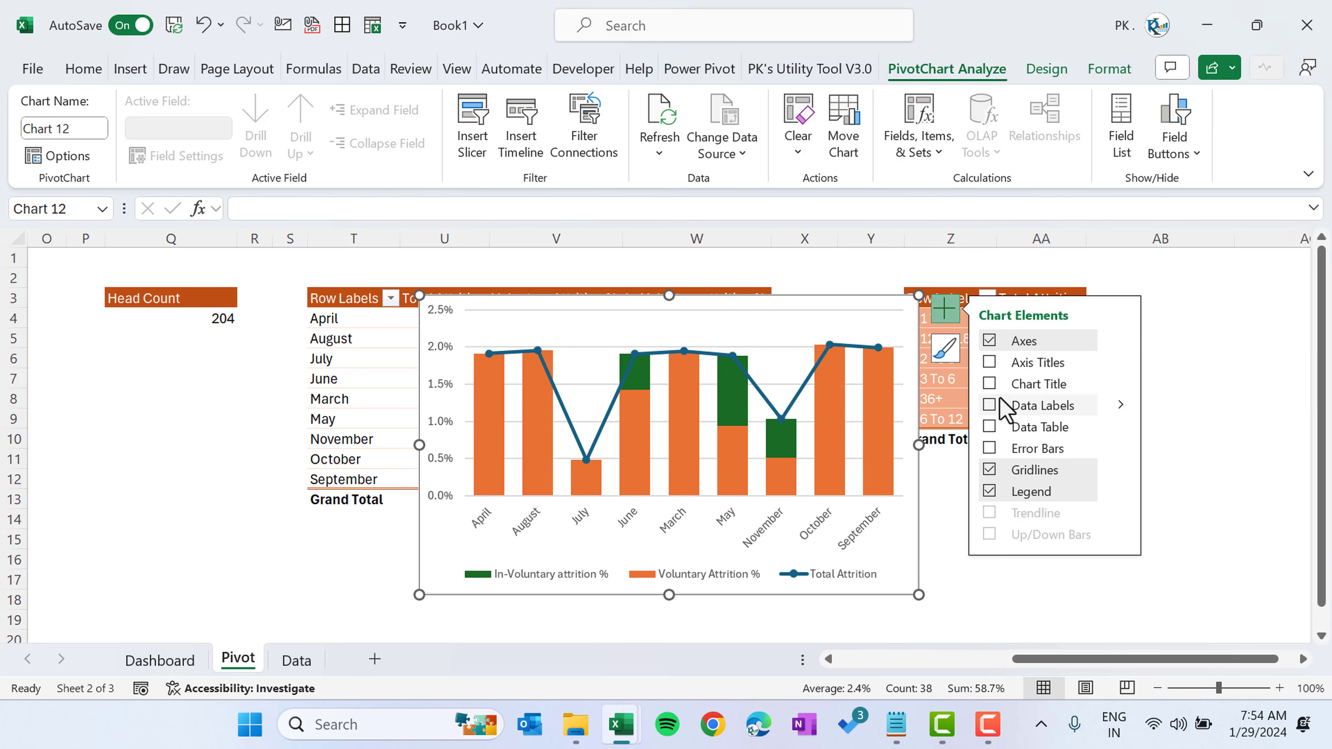
left_click(989, 384)
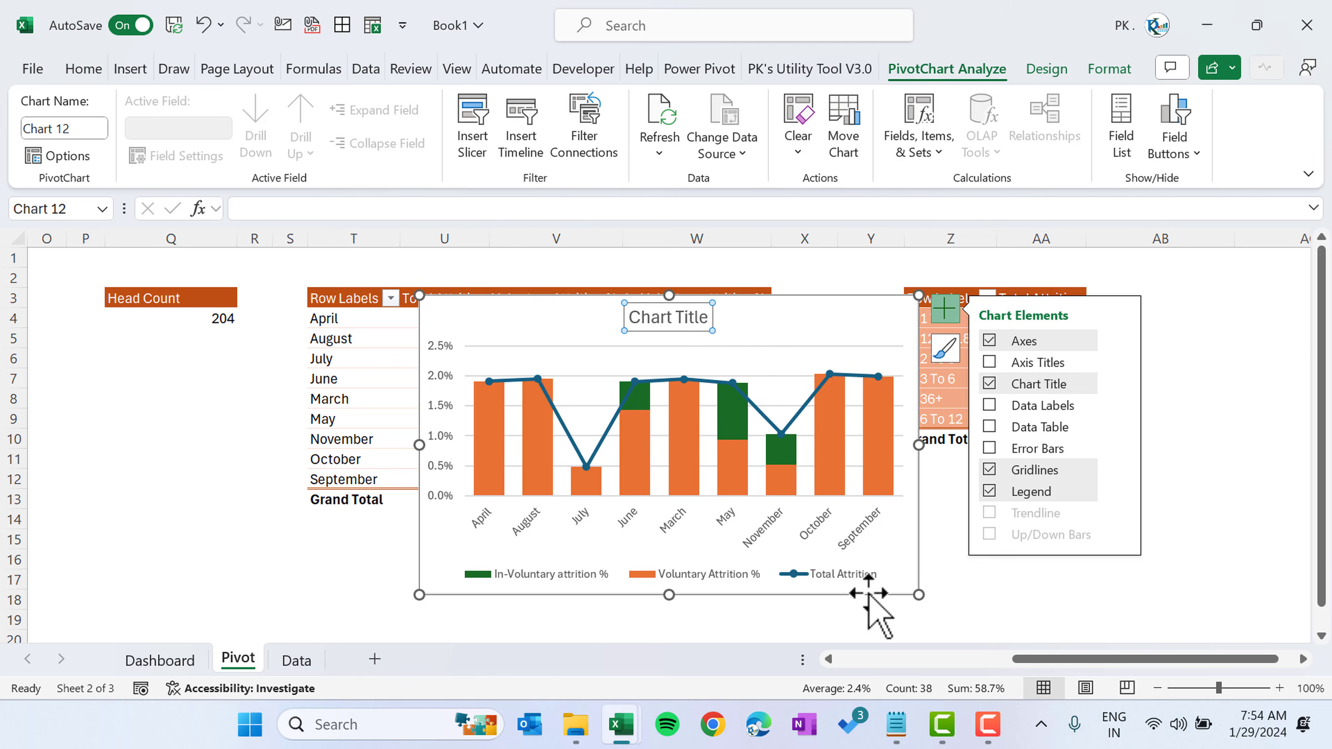
left_click(690, 320)
key("ctrl+a")
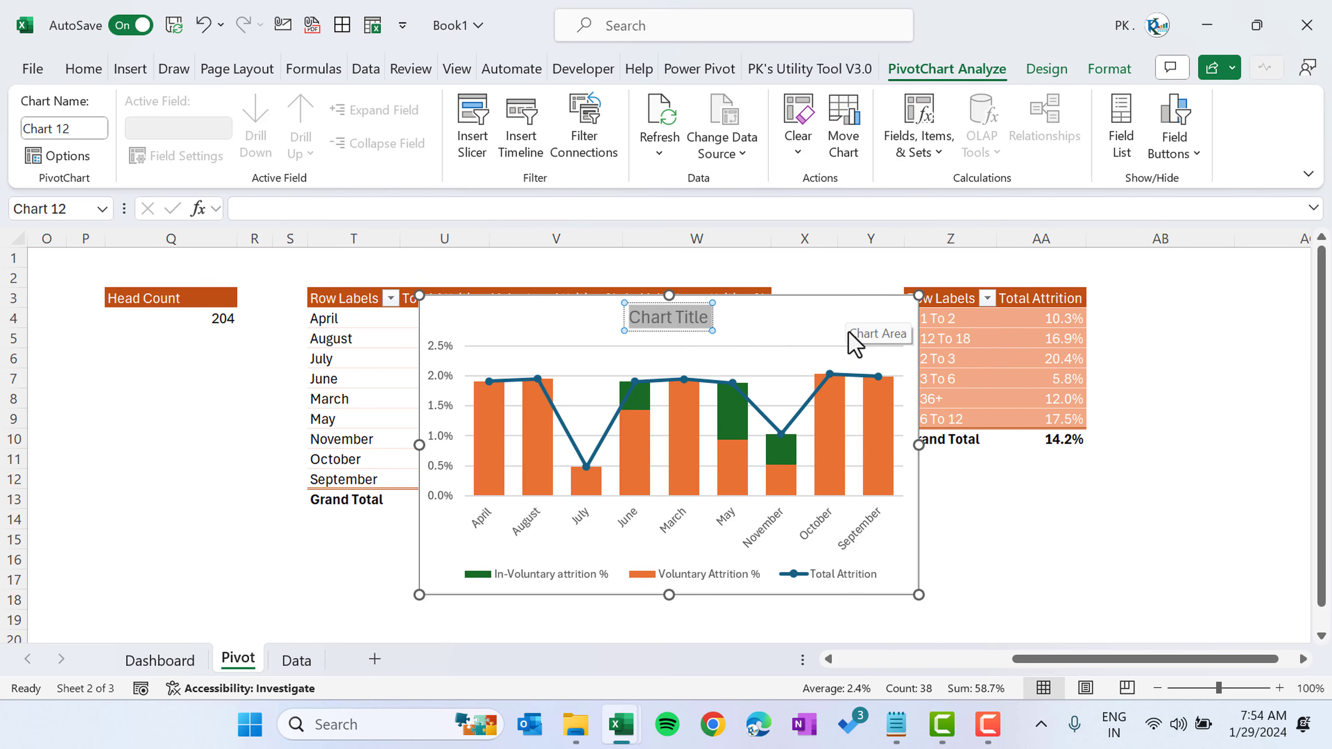
type("Voluntary")
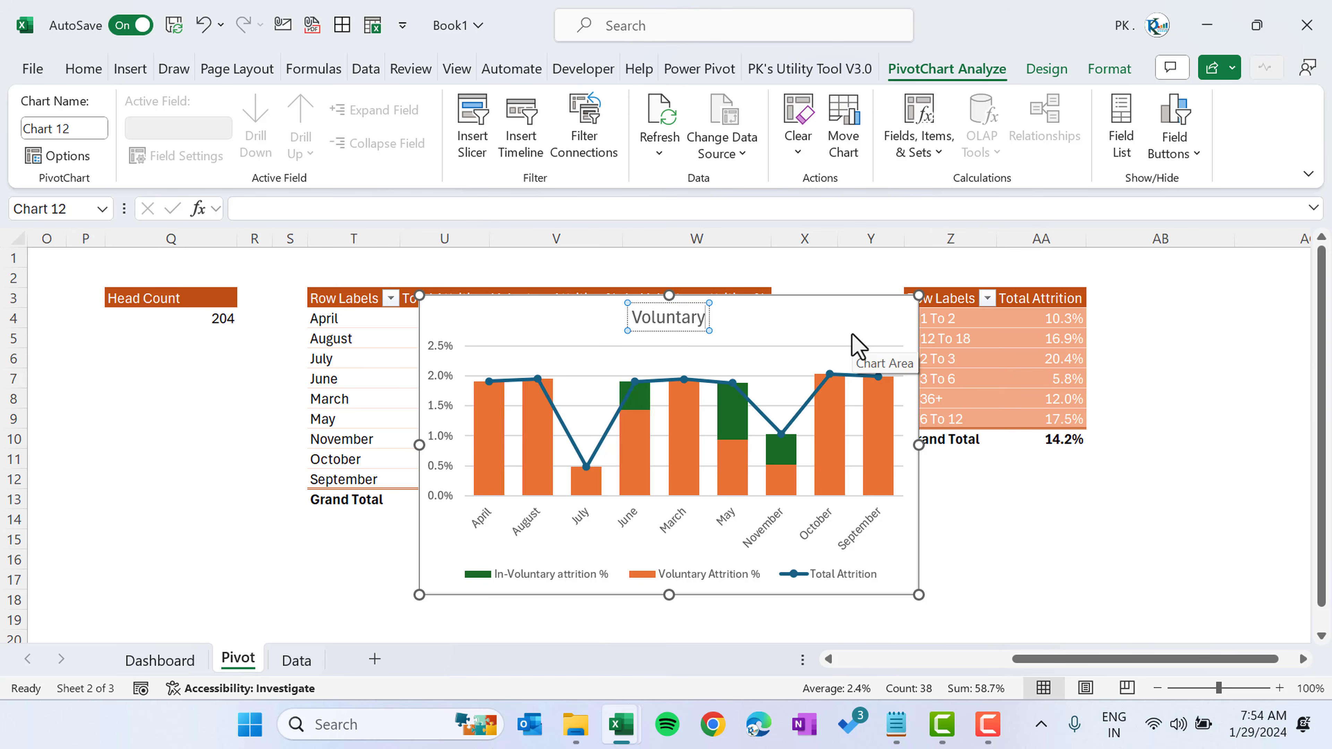
type(", Involuntary and Total Attarition by Month")
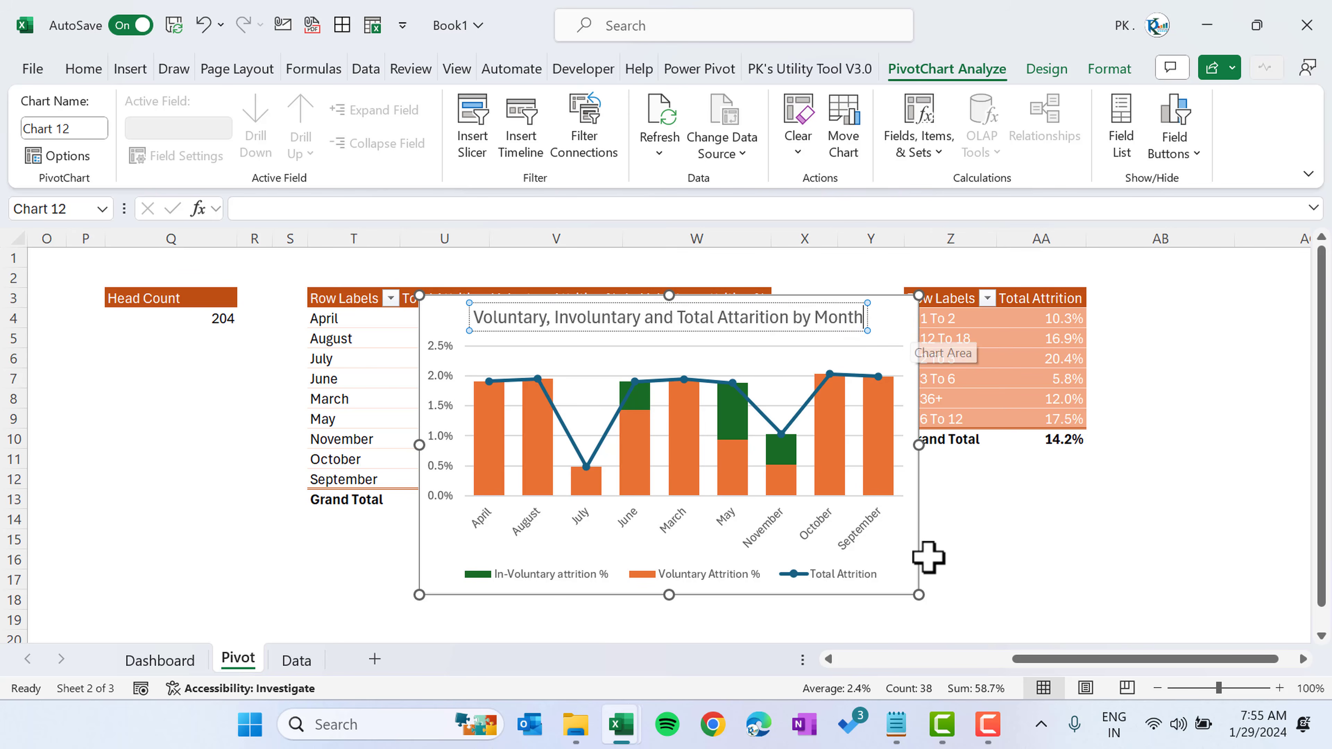
left_click(918, 543)
- Move the monthly combo chart to the Dashboard sheet below the doughnut chart and widen it to the tenure chart's right edge
left_click_drag(919, 445, 1026, 448)
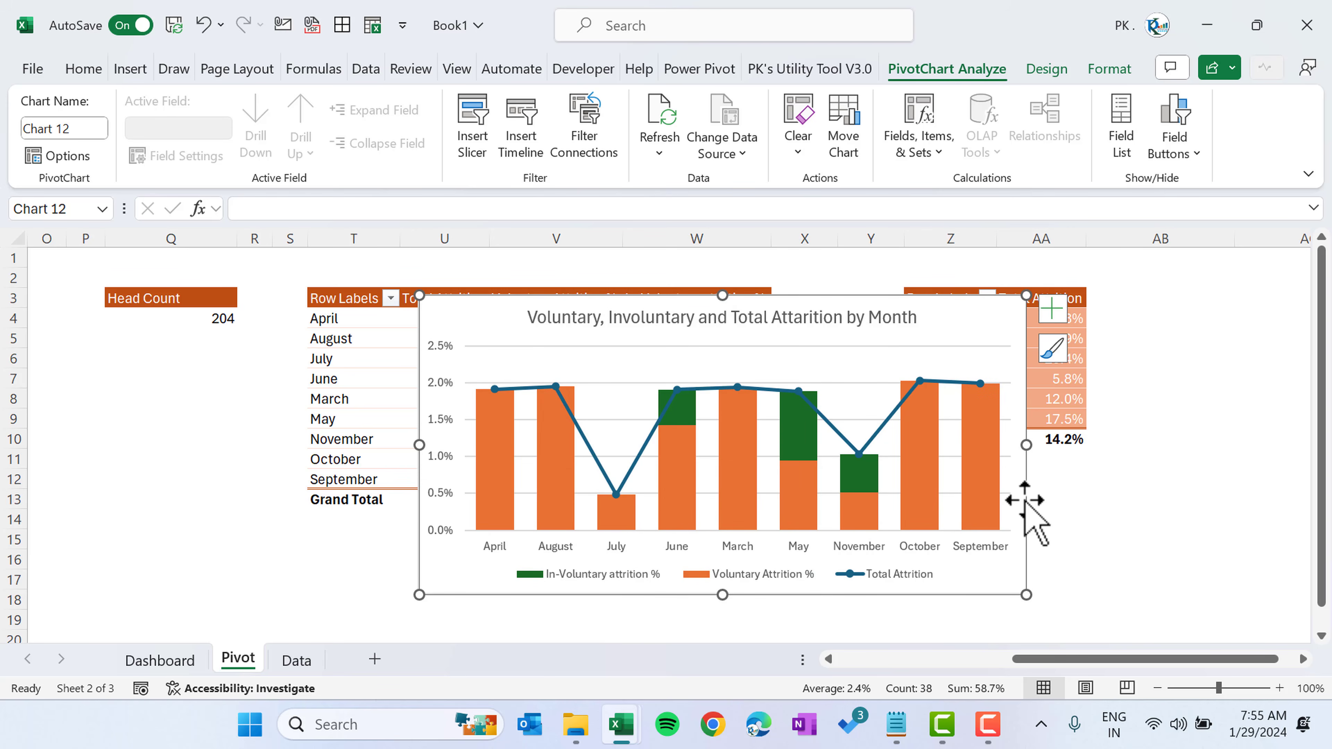
key("ctrl+x")
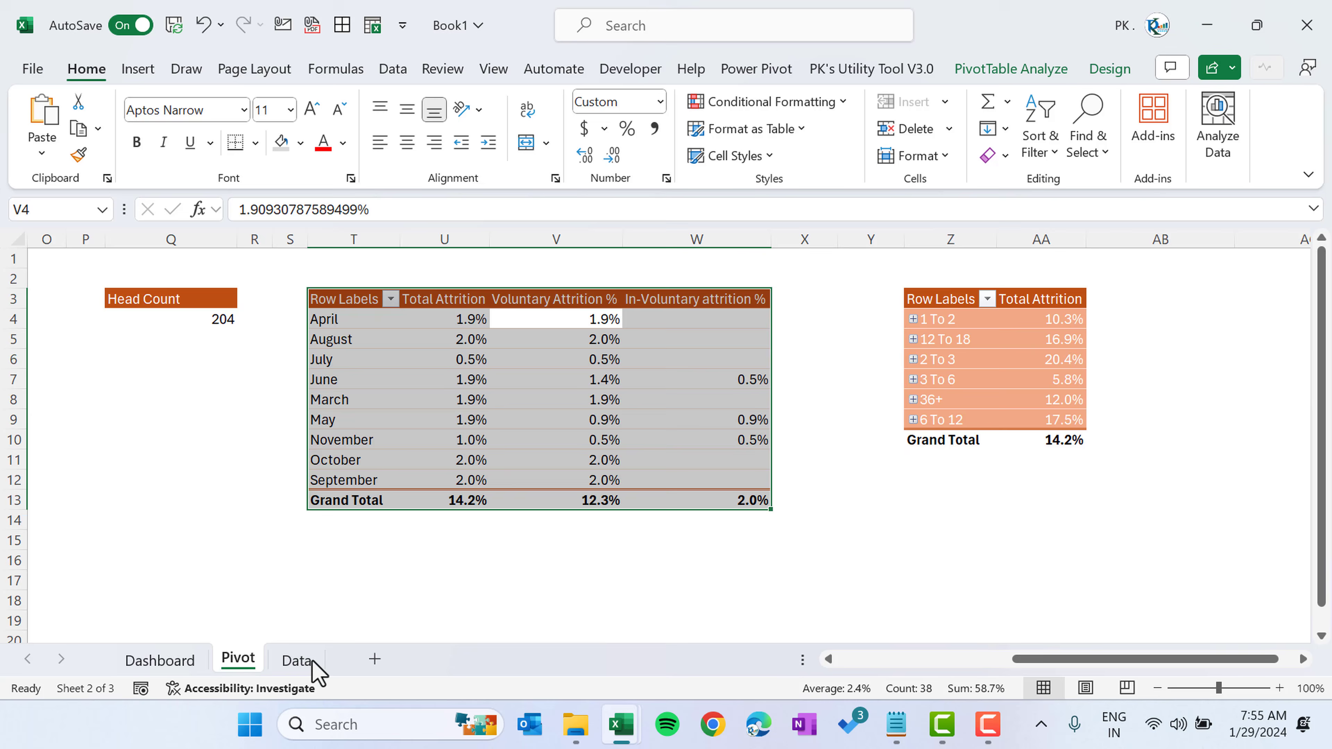
left_click(162, 660)
left_click(241, 495)
key("ctrl+v")
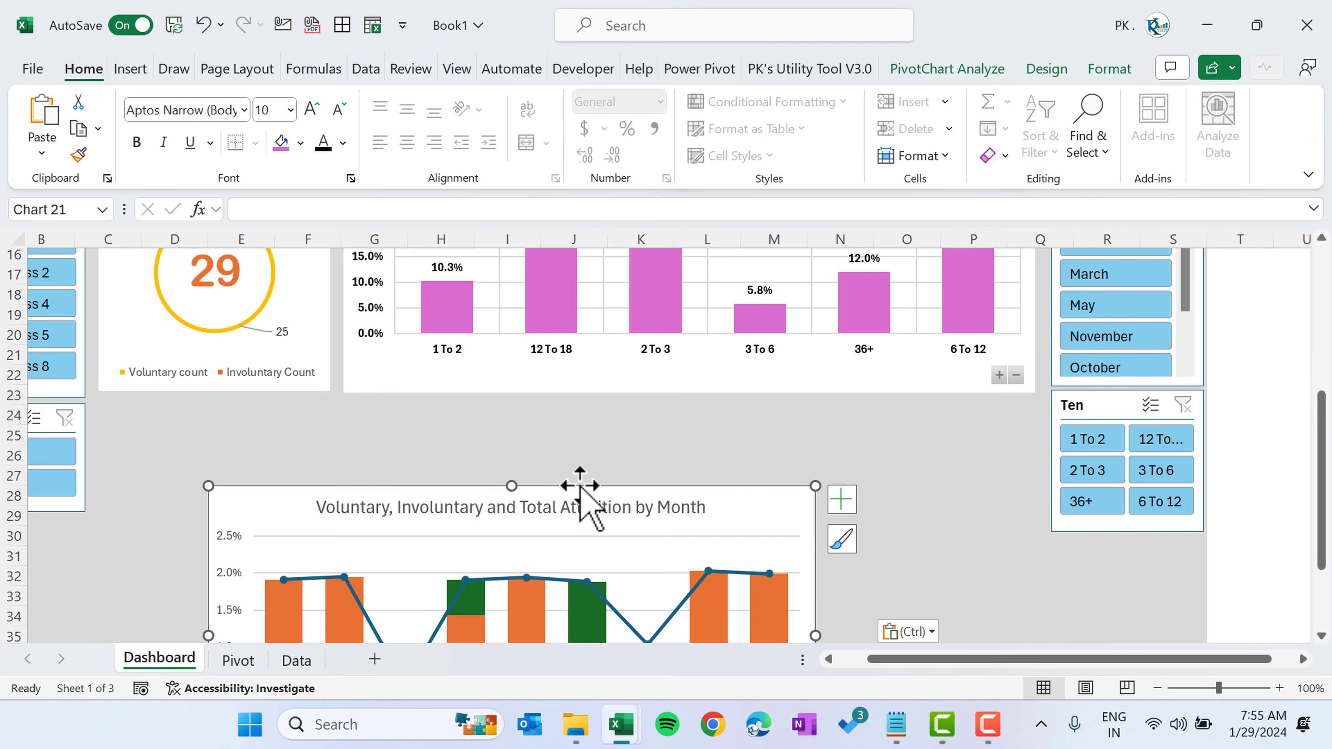
left_click_drag(580, 486, 473, 401)
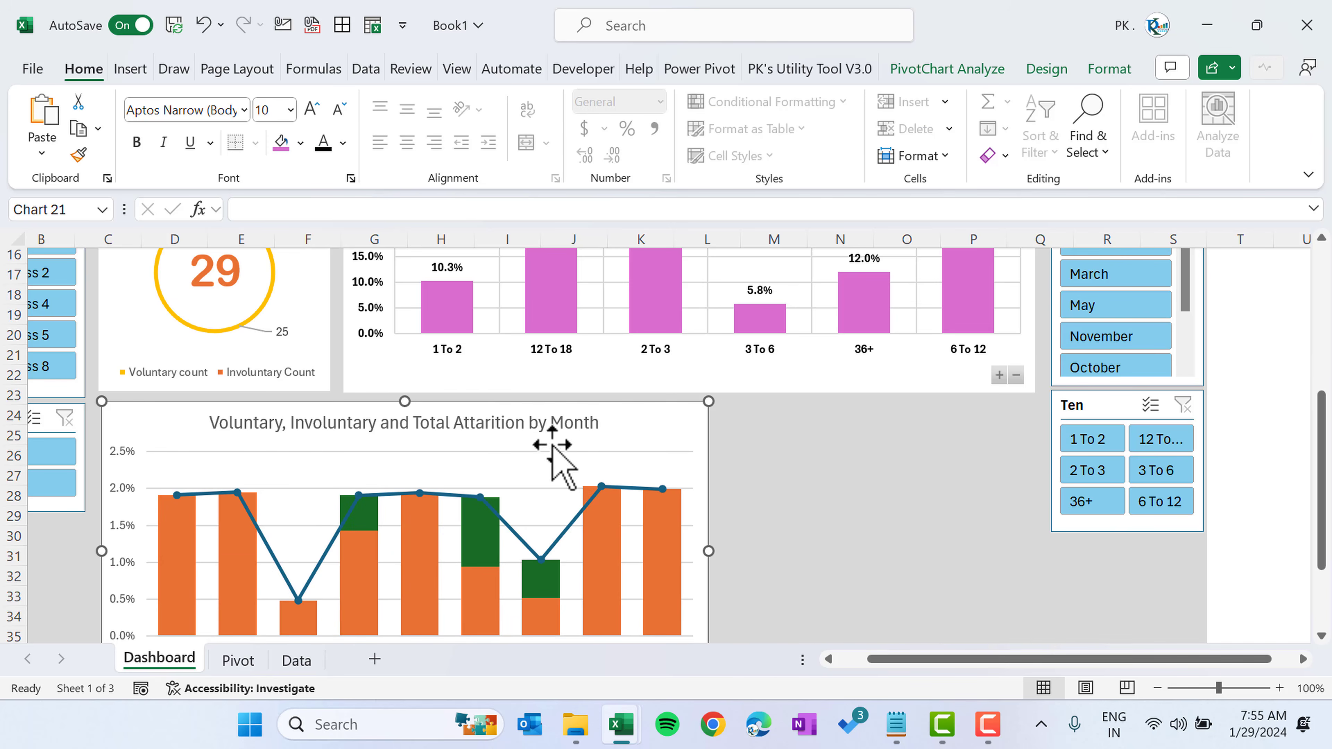
left_click_drag(709, 552, 1034, 551)
scroll(938, 613, "down", 1)
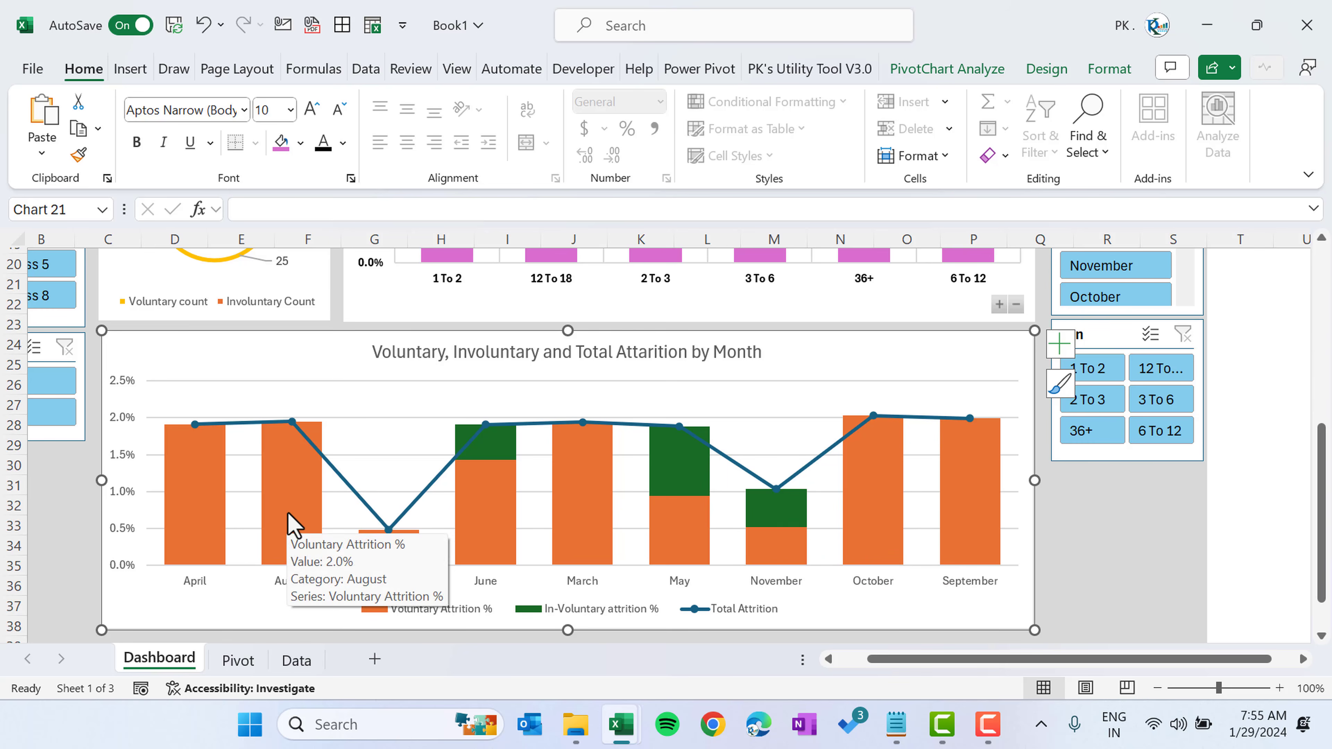
- Fill the Voluntary Attrition % columns of the monthly combo chart with gold
left_click(297, 517)
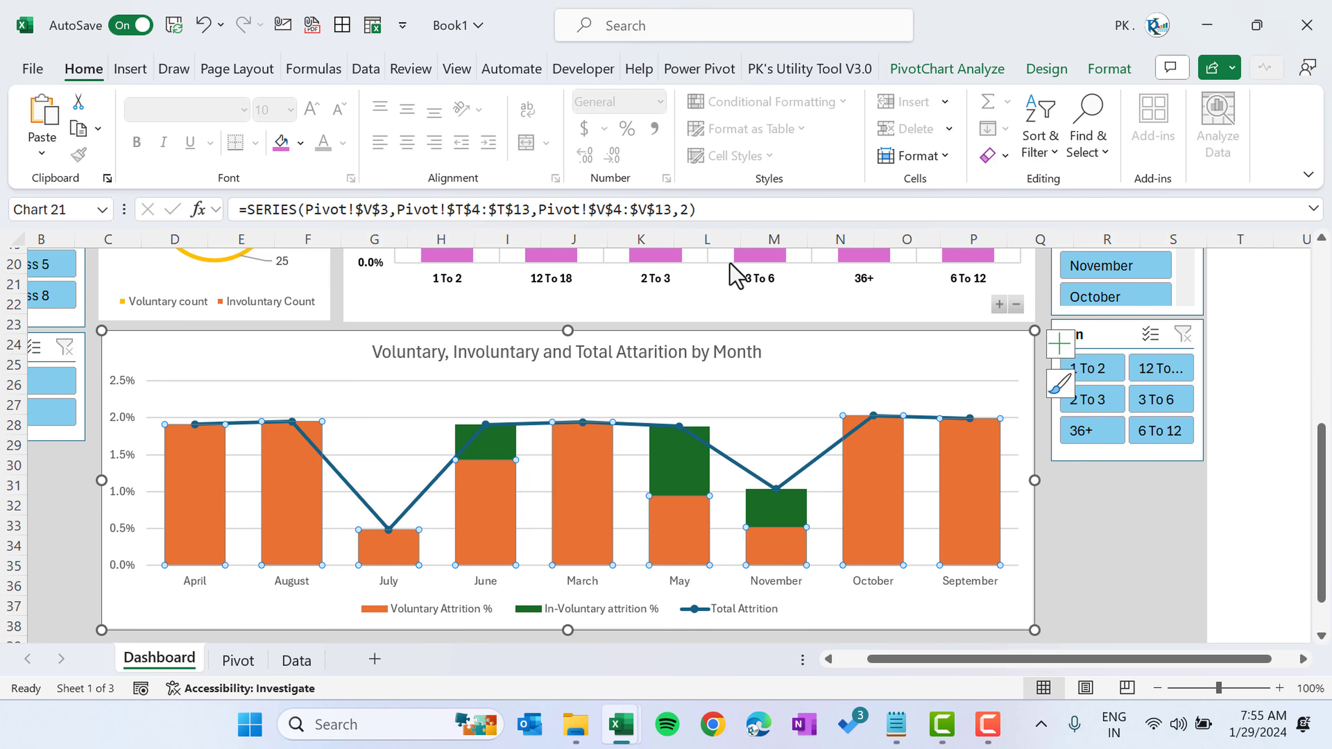
left_click(1109, 69)
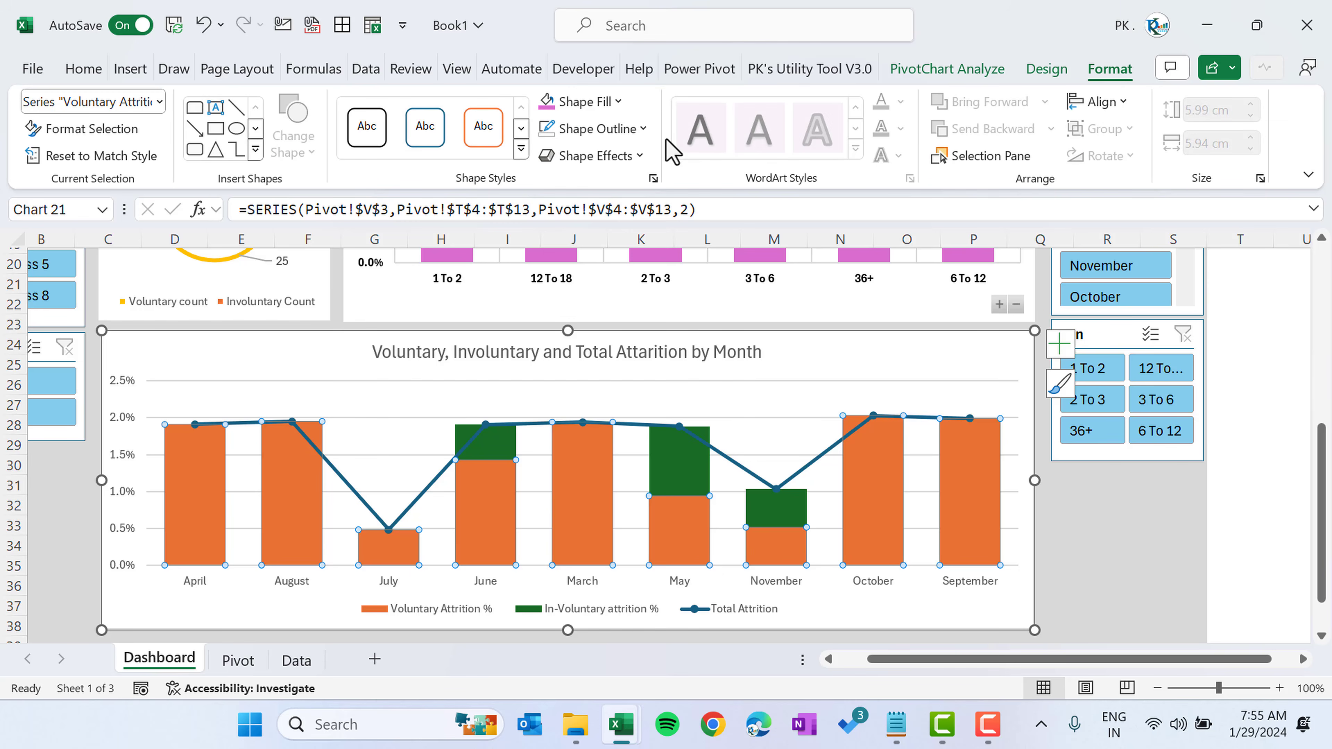
left_click(619, 103)
left_click(581, 327)
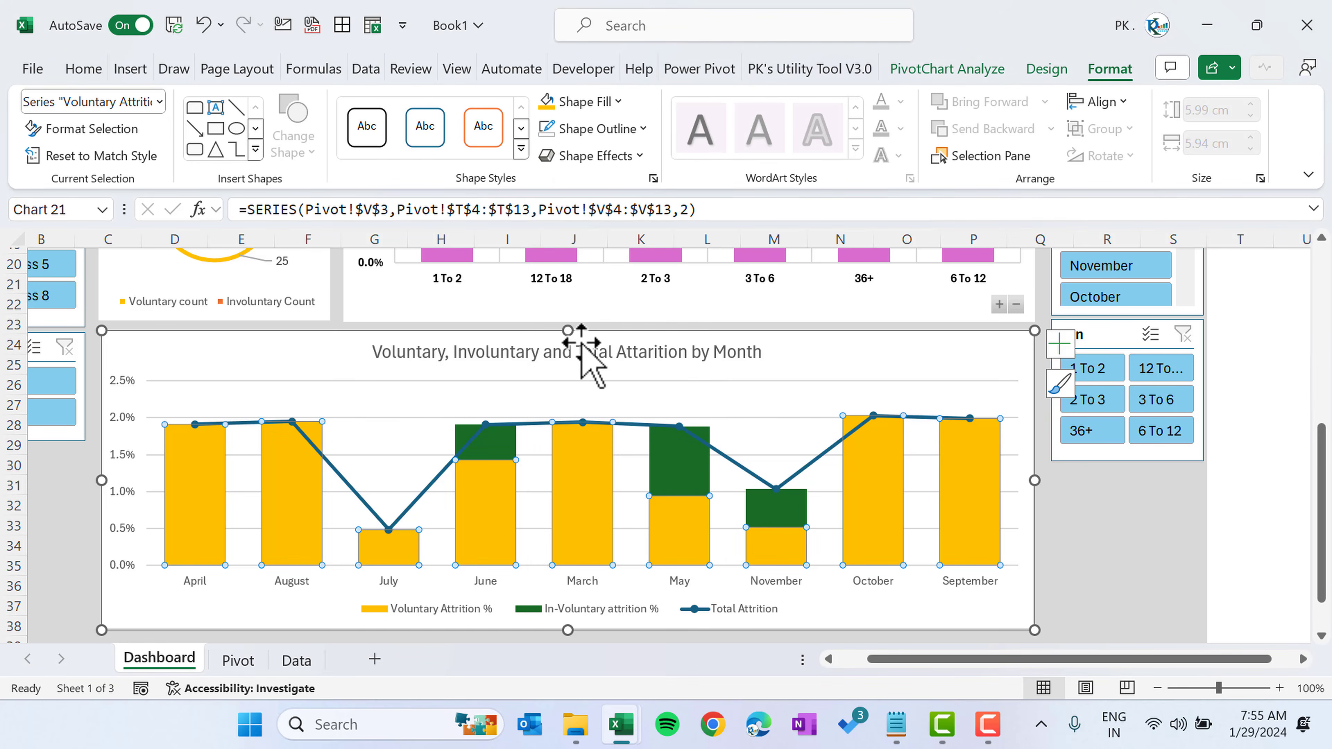
- Fill the In-Voluntary attrition % columns of the monthly combo chart with orange
left_click(501, 450)
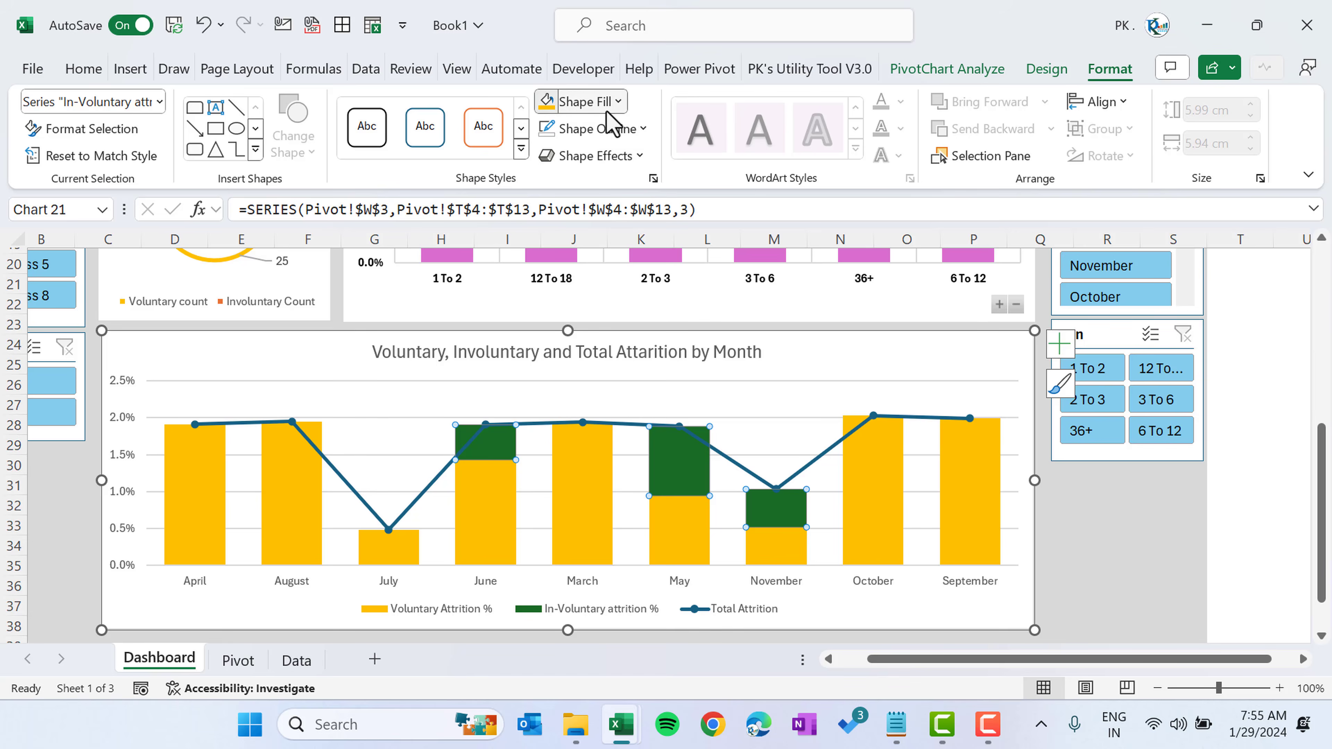
left_click(618, 102)
left_click(632, 184)
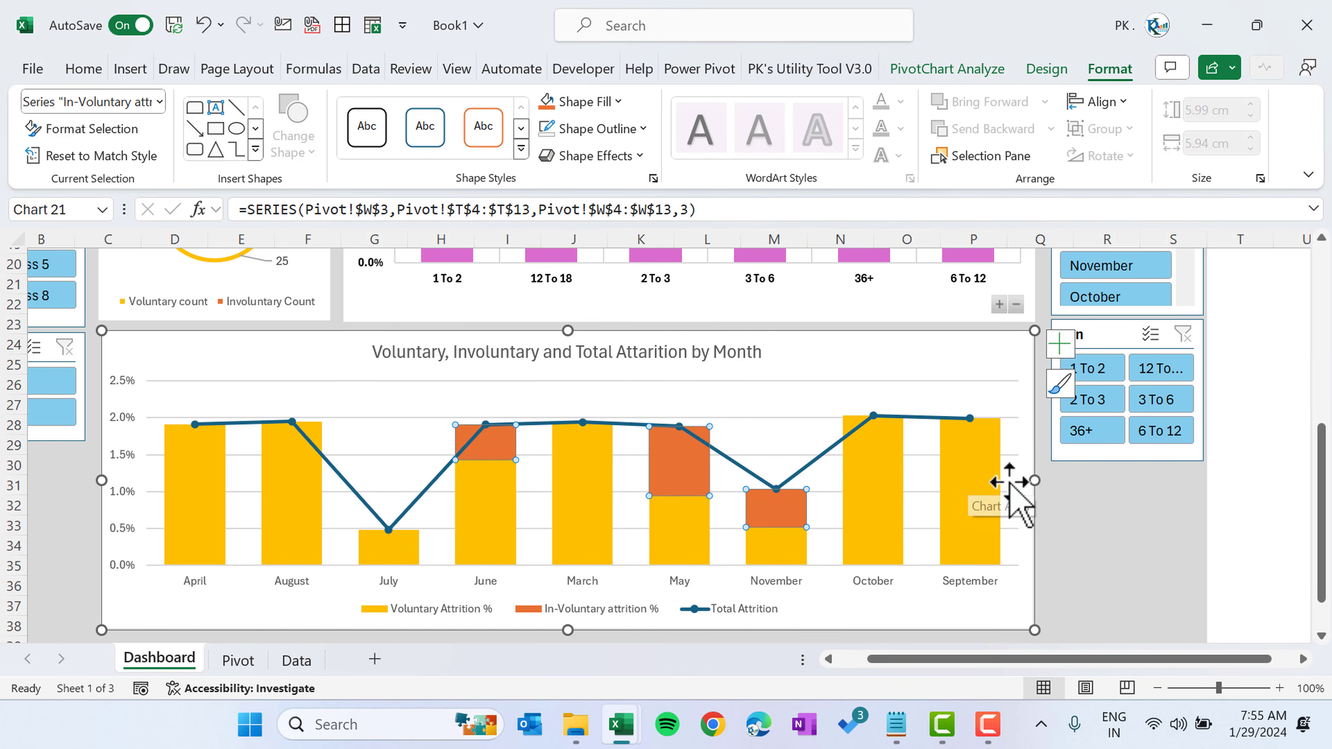
left_click(1108, 546)
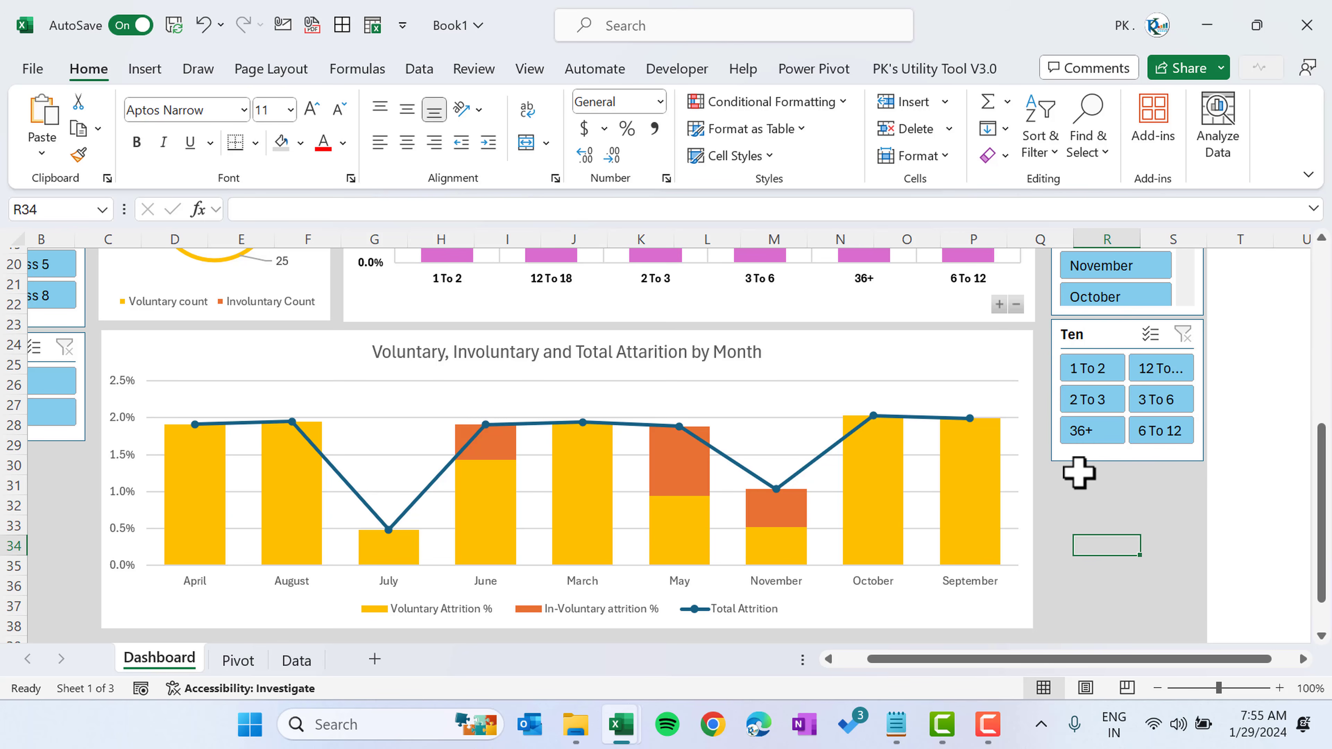
- Filter by May with the Month Name slicer and check which dashboard charts respond
scroll(1098, 476, "up", 3)
left_click(1137, 387)
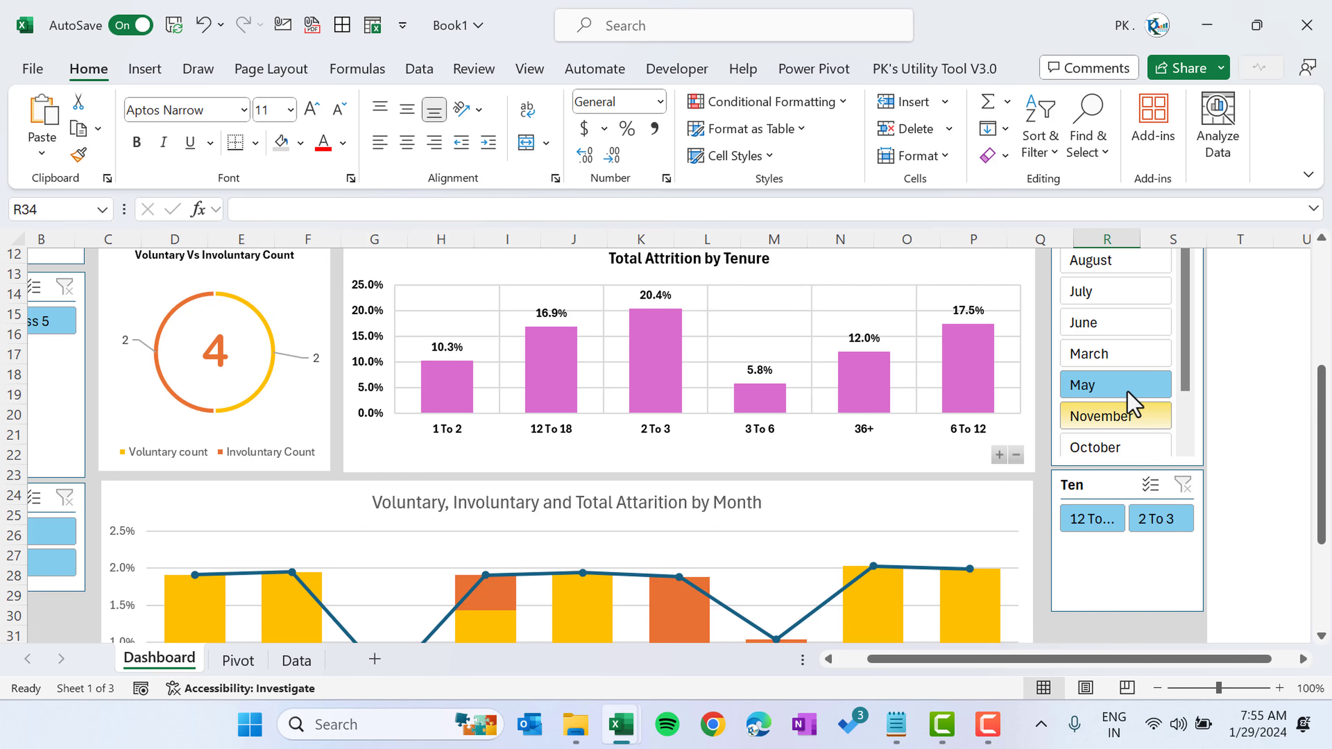
scroll(1111, 407, "down", 3)
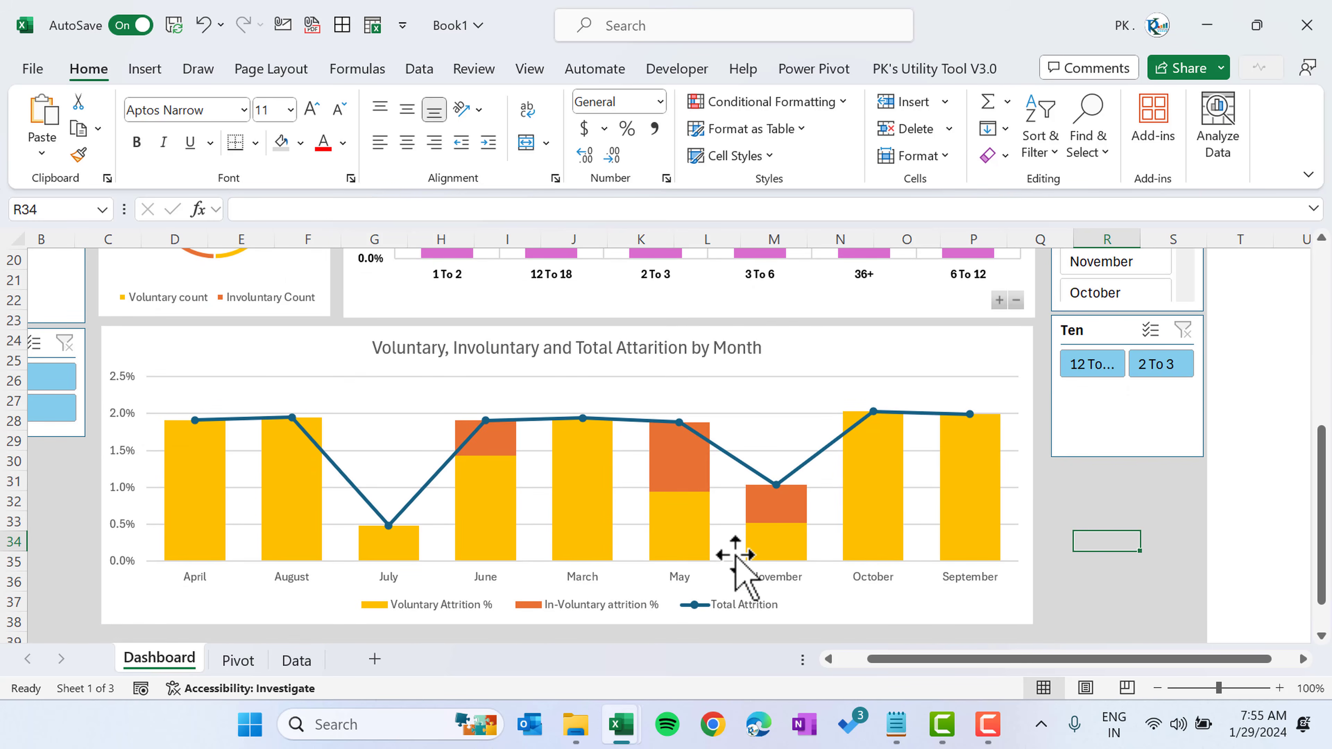
scroll(735, 549, "up", 6)
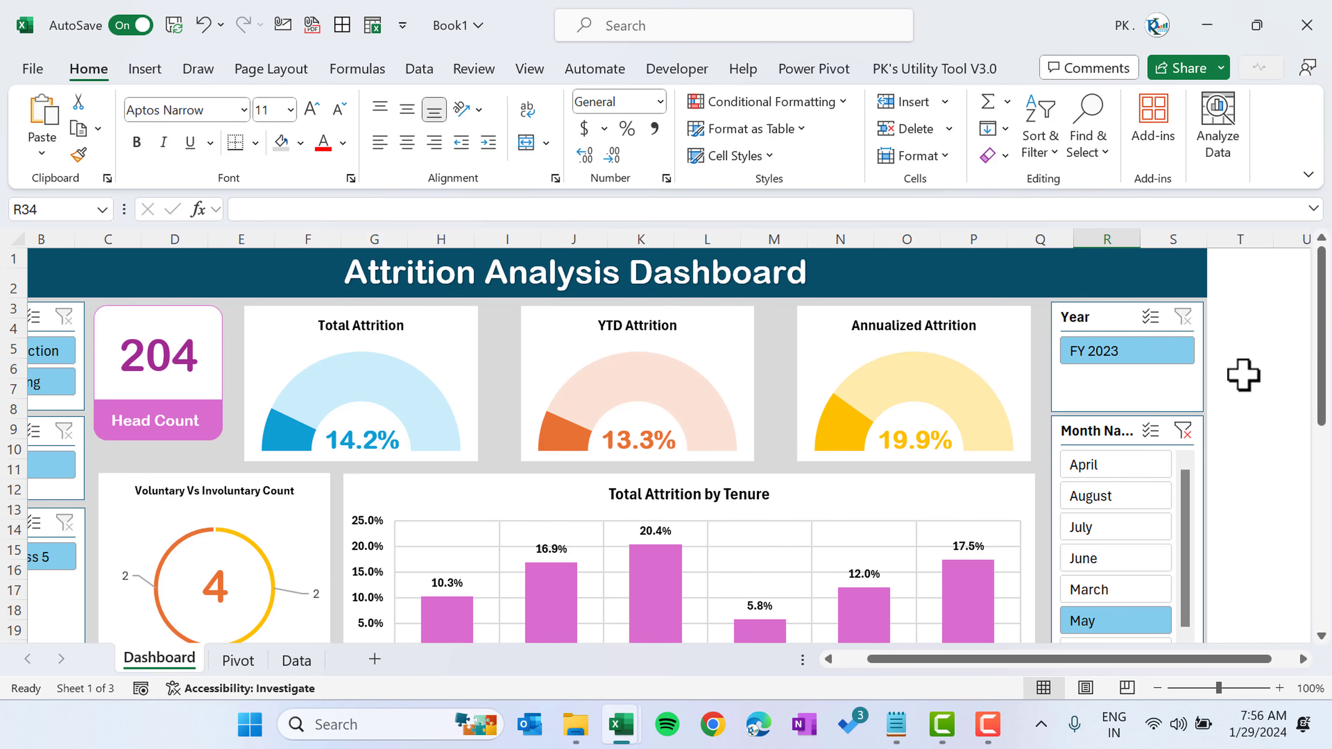
- Connect the Month Name slicer to PivotTable3 through PivotTable8 as well, and test it by filtering to June
right_click(1092, 433)
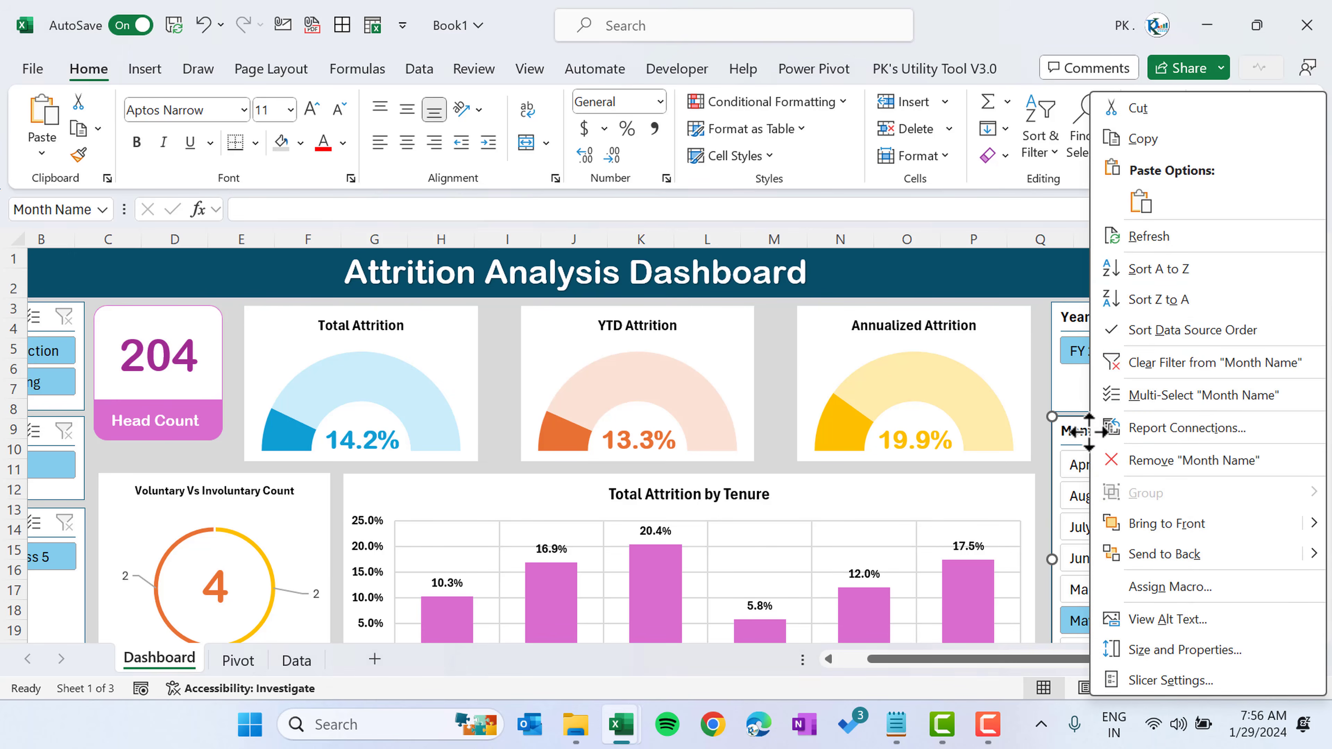
left_click(1215, 436)
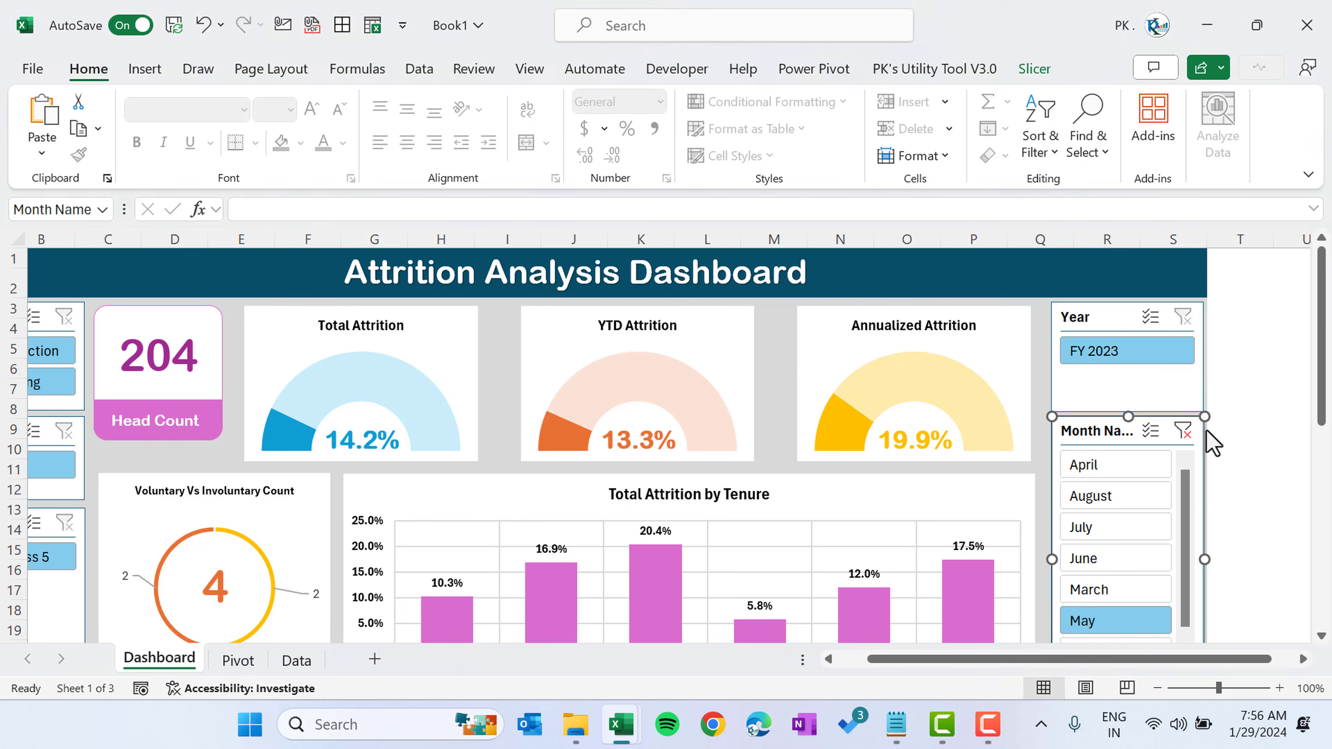
left_click(980, 466)
left_click(981, 493)
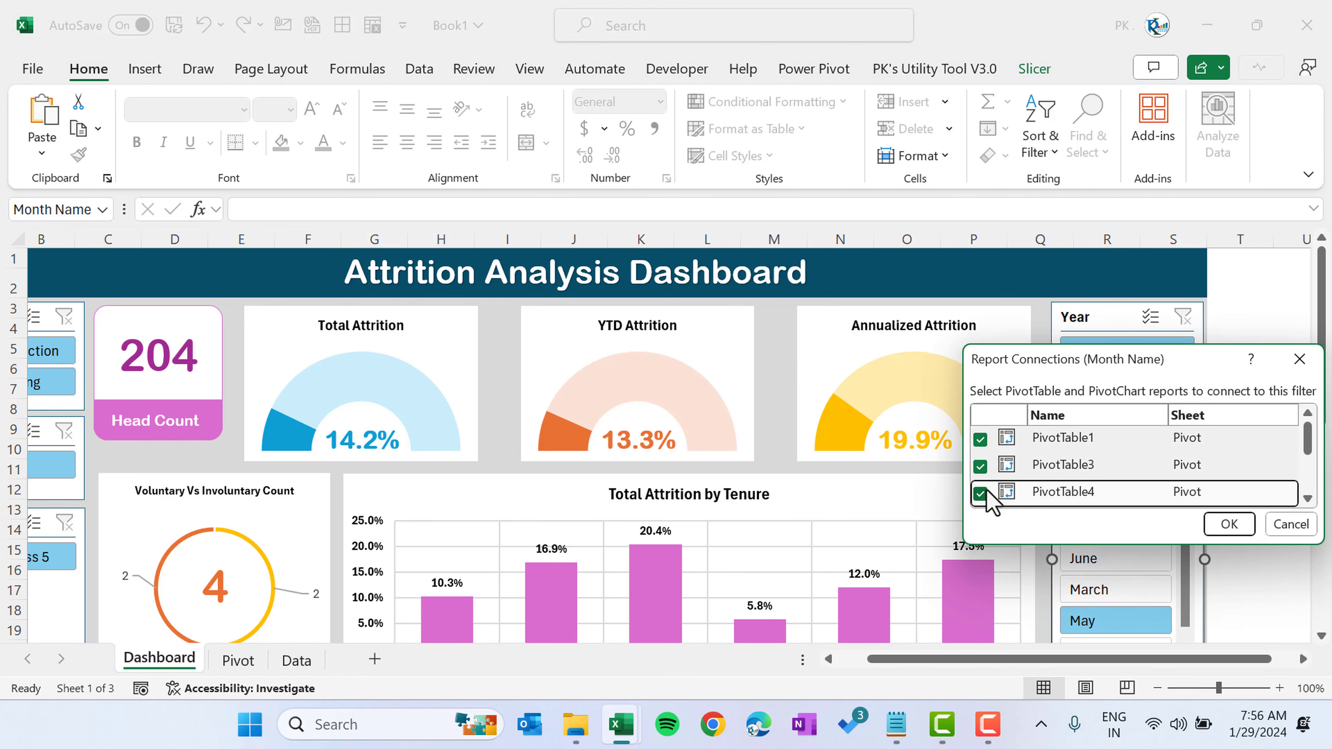
left_click_drag(1191, 547, 1191, 639)
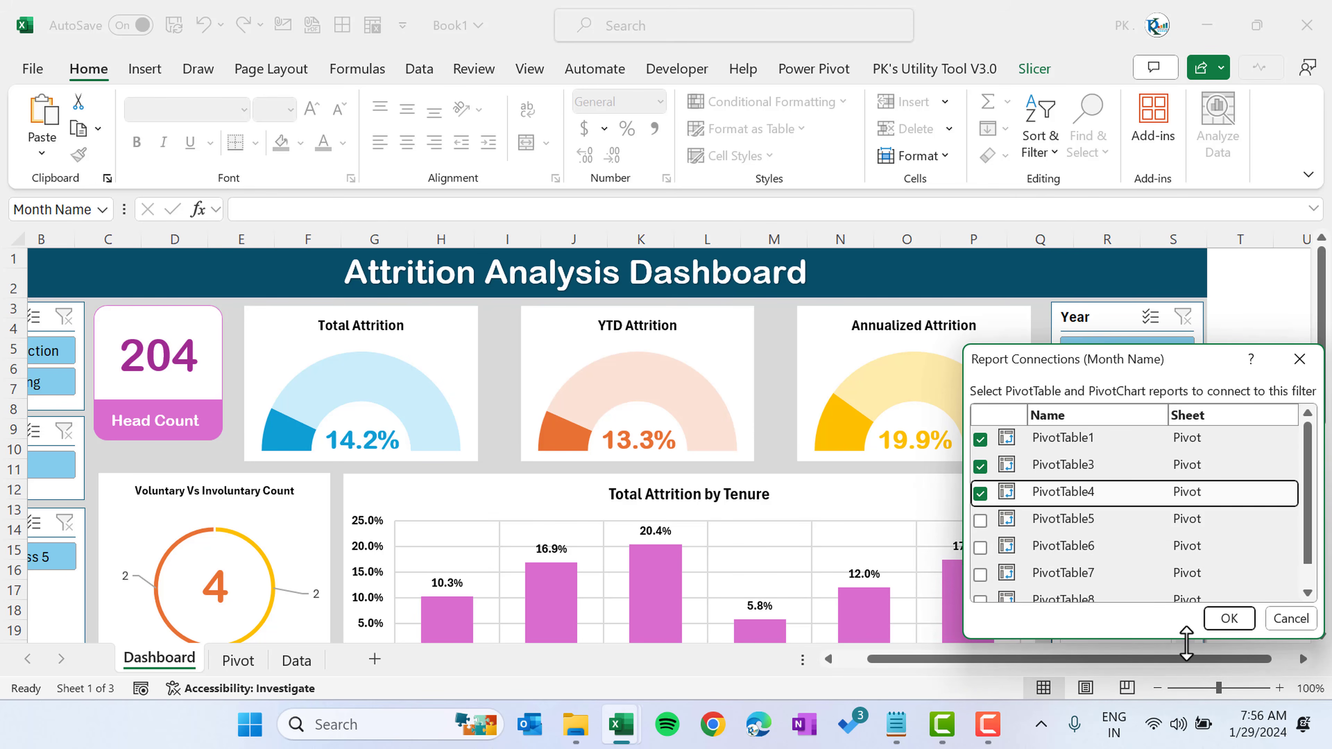
left_click_drag(1140, 372, 1049, 241)
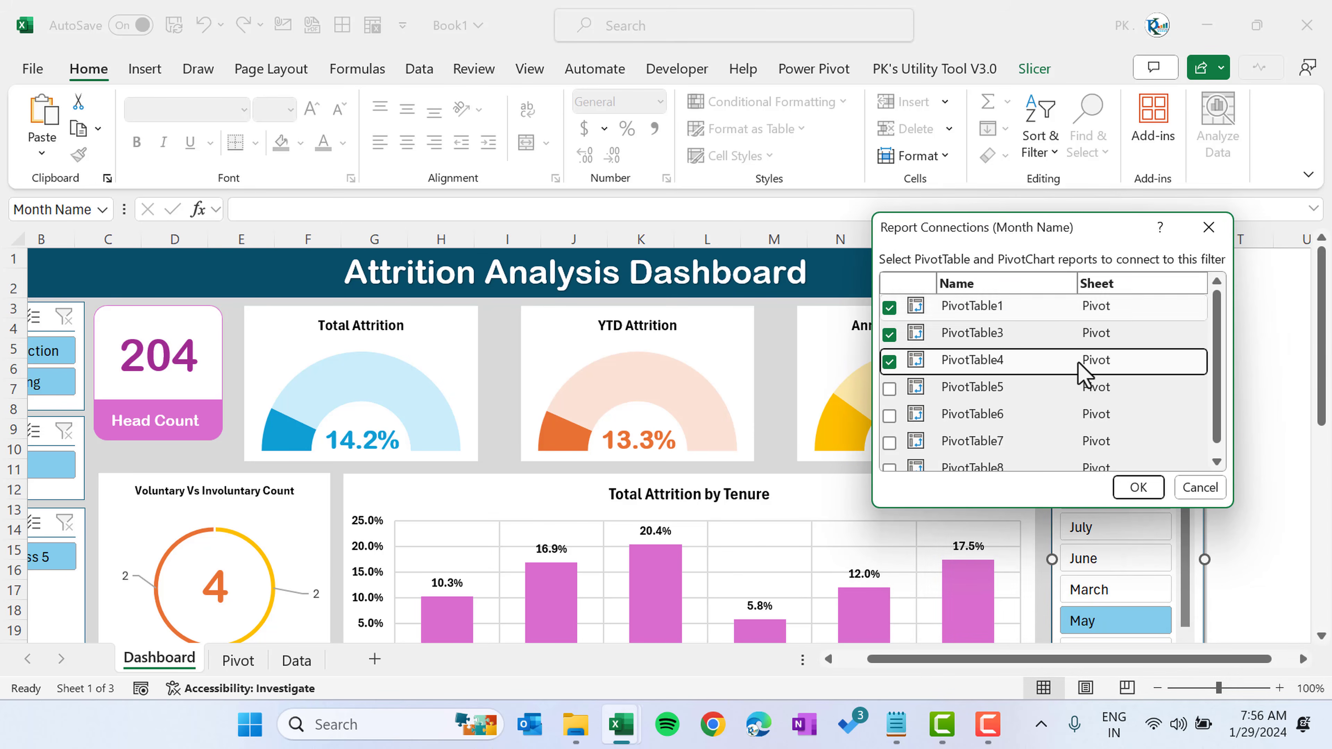
left_click_drag(1083, 507, 1083, 599)
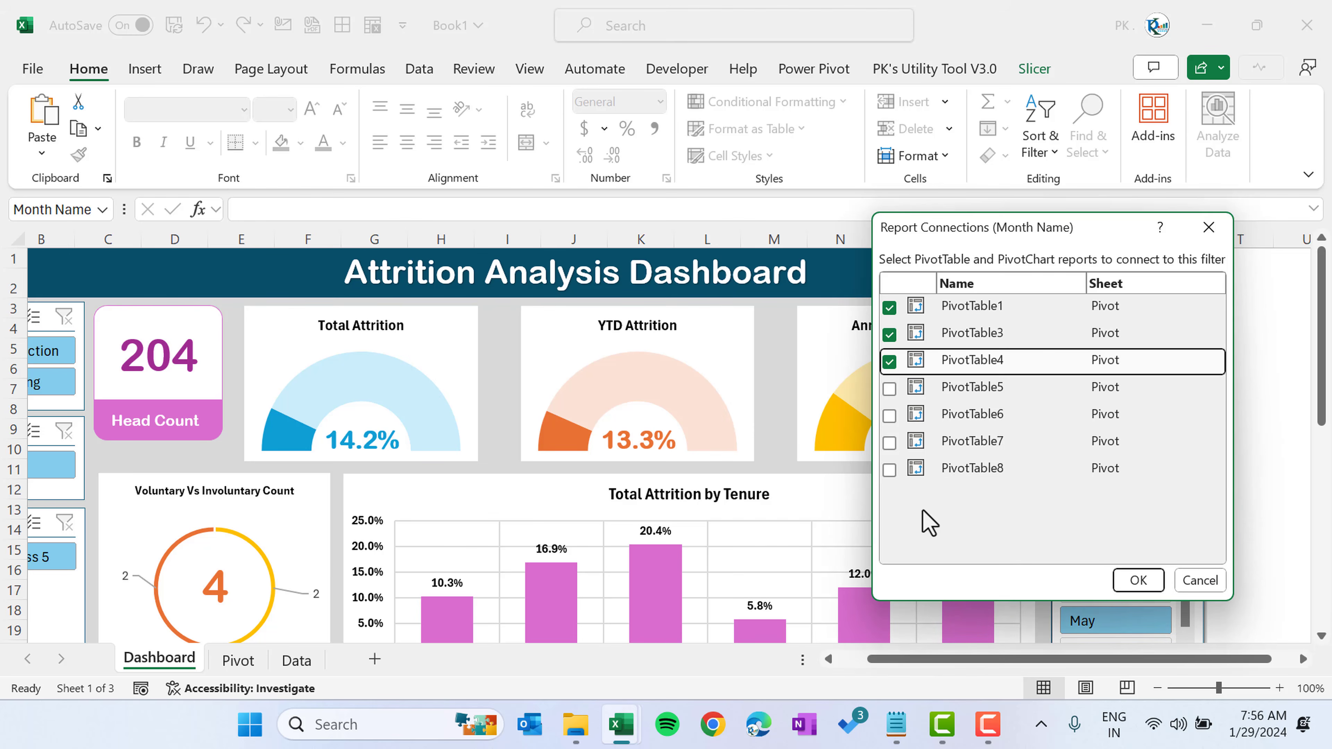
left_click(890, 389)
left_click(889, 415)
left_click(889, 442)
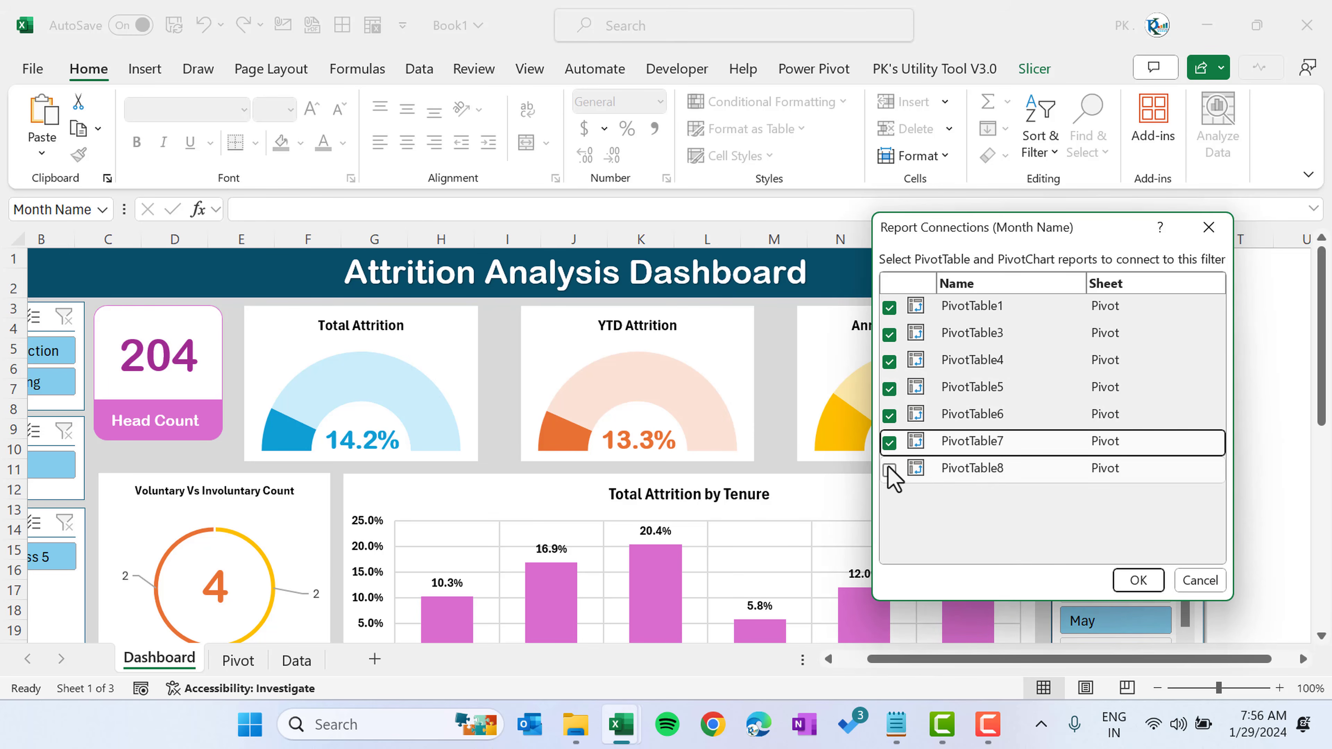
left_click(889, 470)
left_click(1133, 579)
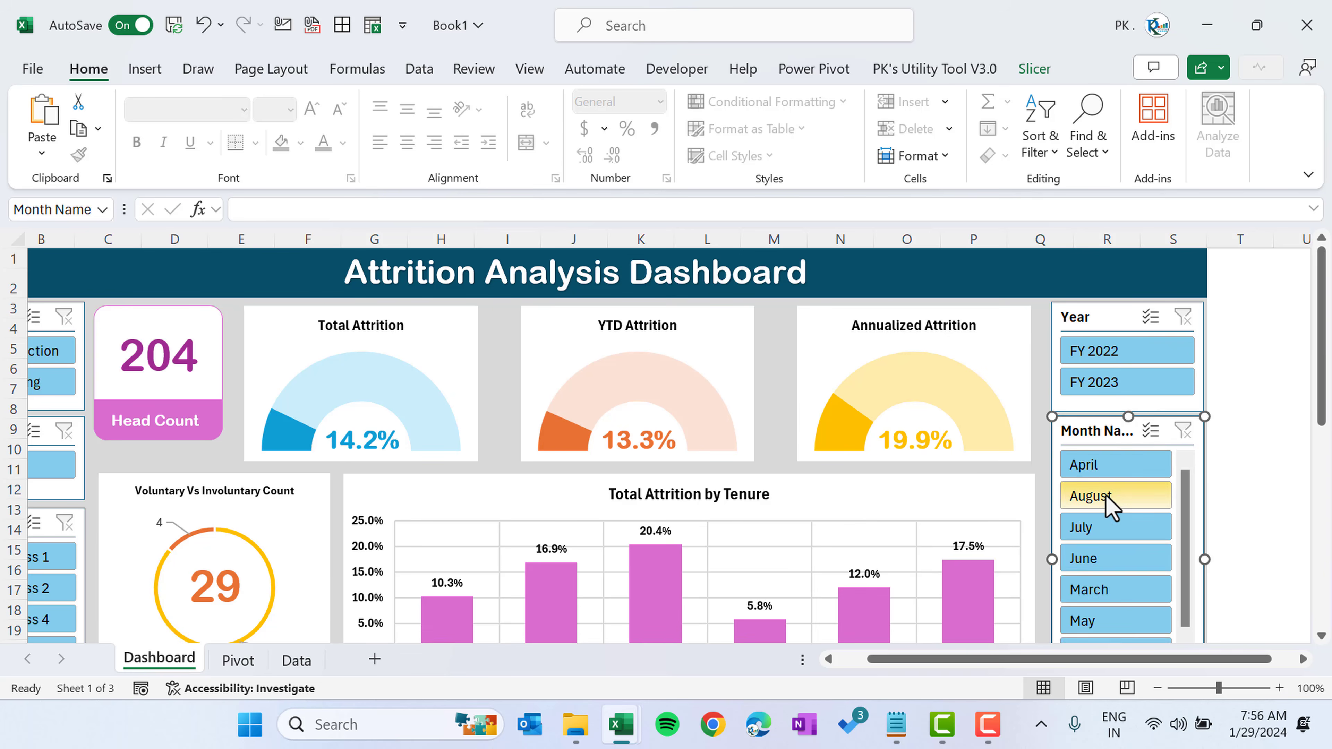
left_click(1128, 558)
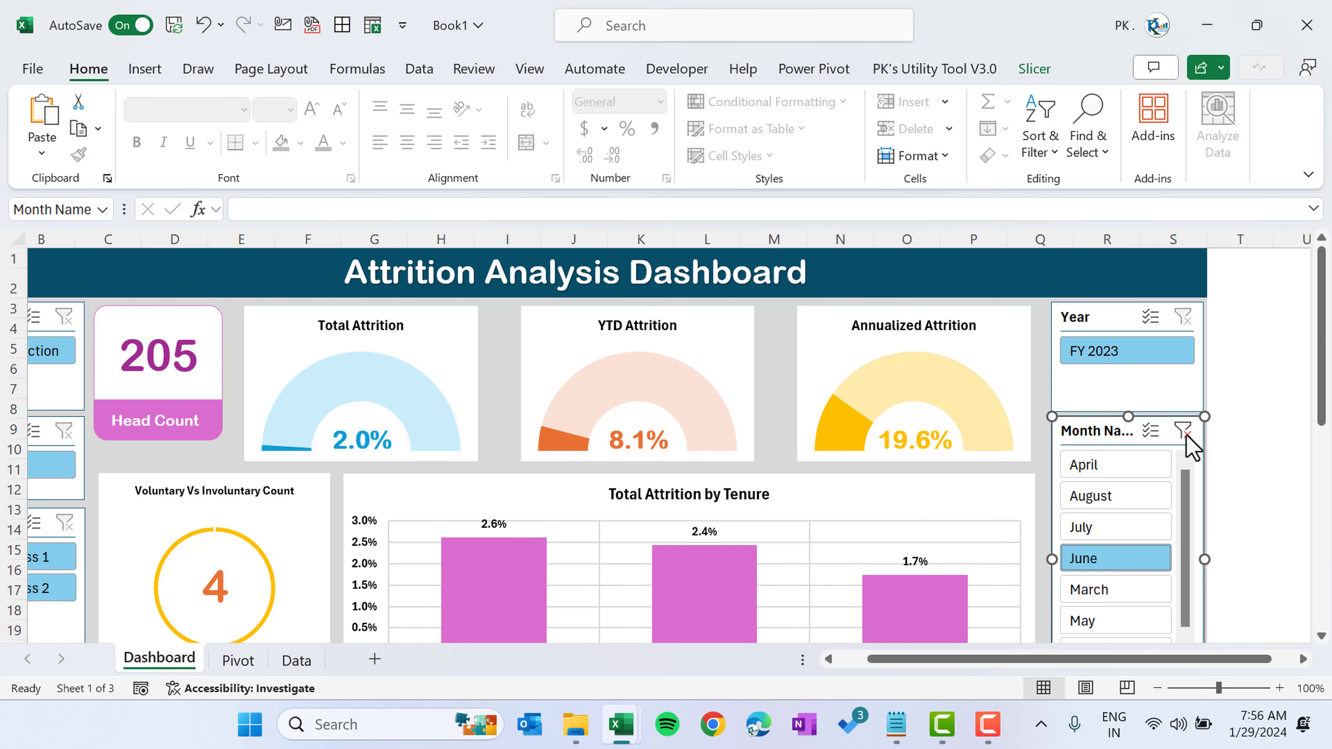
- Connect the Year slicer to PivotTable3 through PivotTable8 in addition to PivotTable1
right_click(1096, 314)
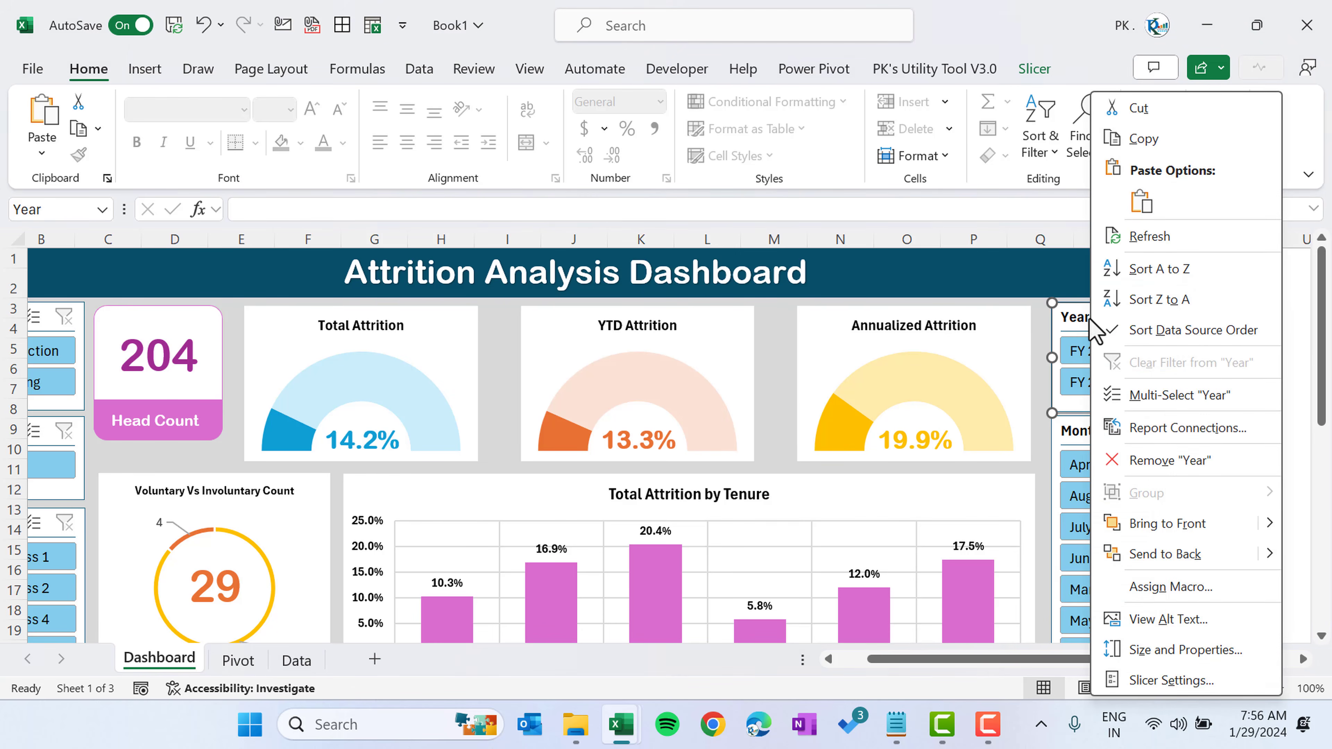
left_click(1191, 432)
left_click(980, 468)
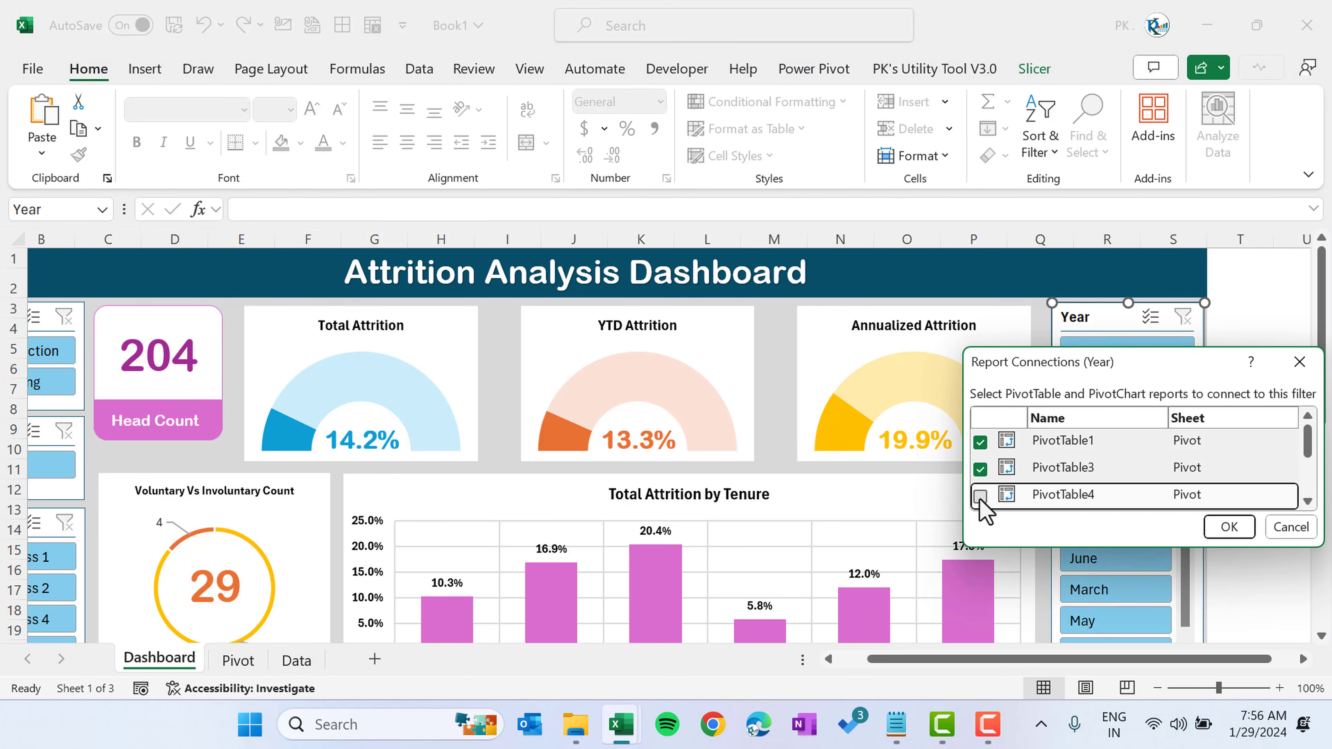
left_click_drag(1136, 548, 1101, 637)
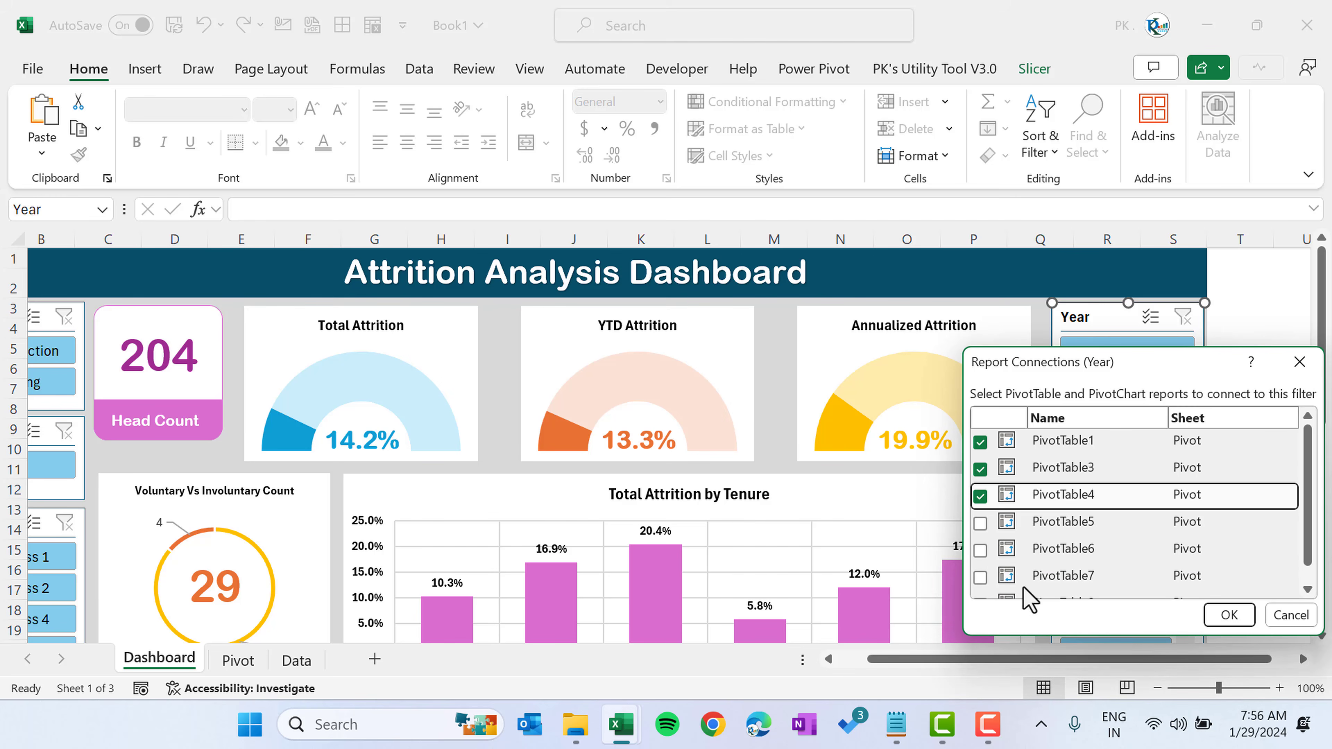
left_click(980, 523)
left_click(980, 550)
scroll(990, 556, "down", 1)
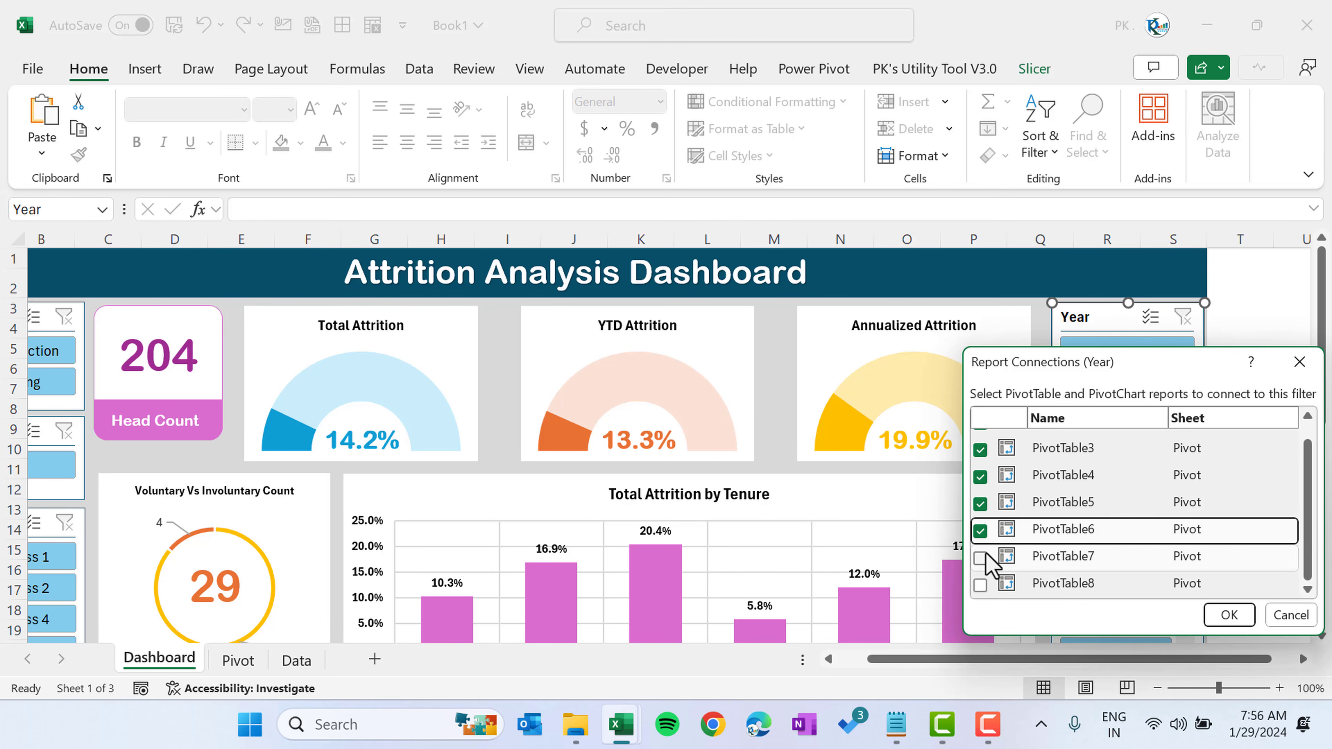
left_click(980, 557)
left_click(980, 585)
left_click(1228, 615)
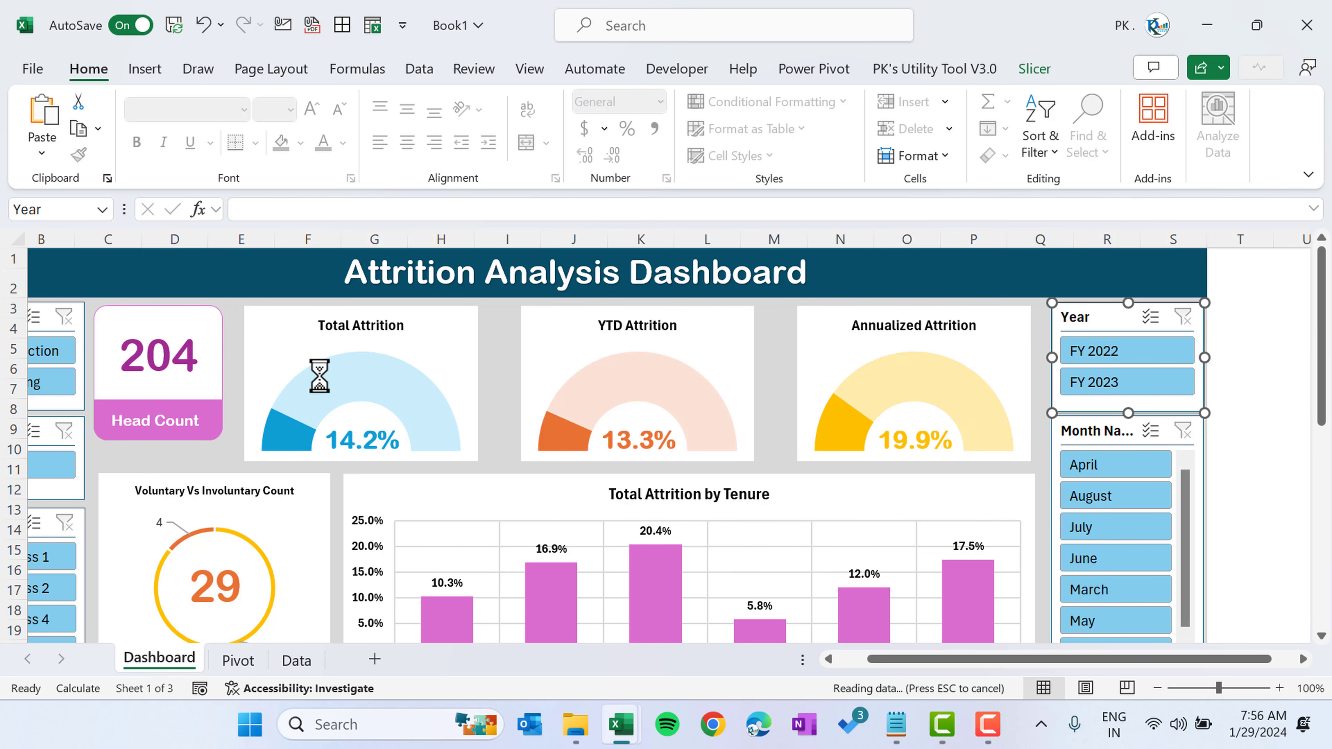
left_click(506, 330)
- Duplicate the Dashboard sheet, place the copy right after the original and rename it "Table view"
scroll(506, 330, "left", 2)
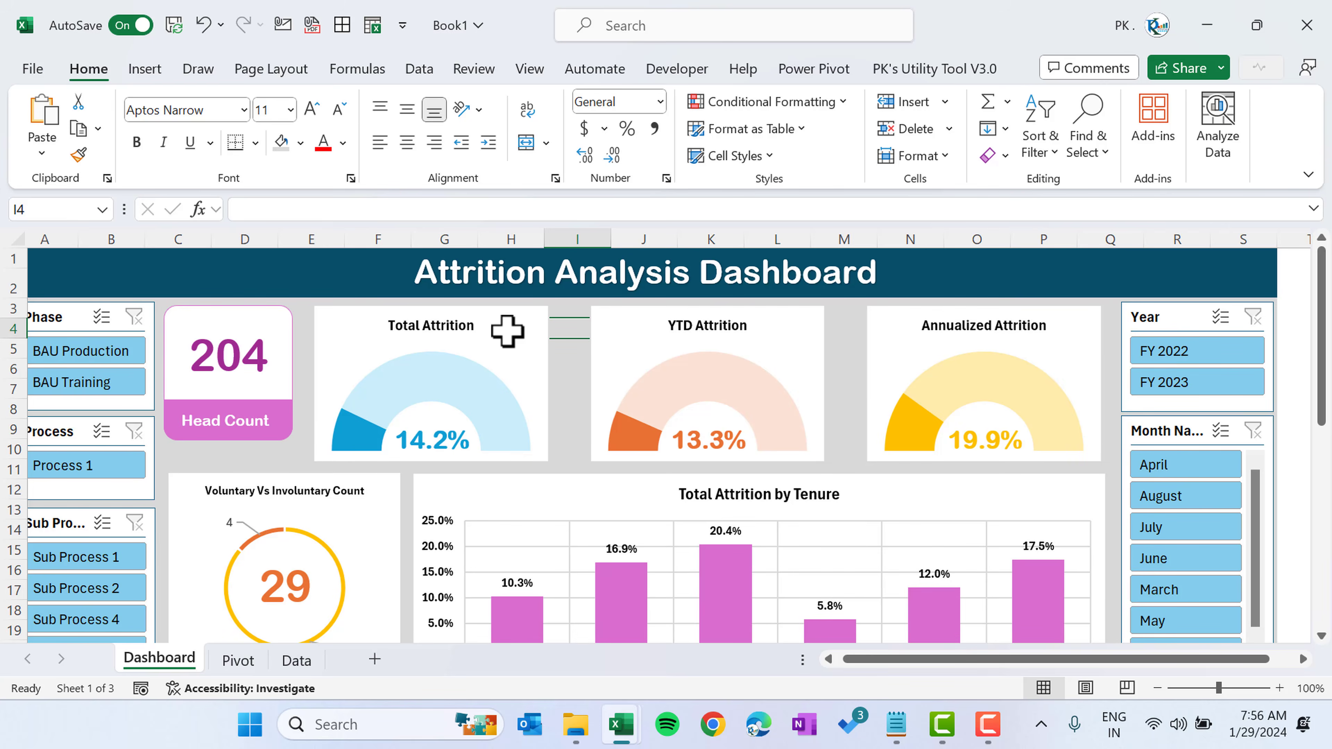
right_click(160, 662)
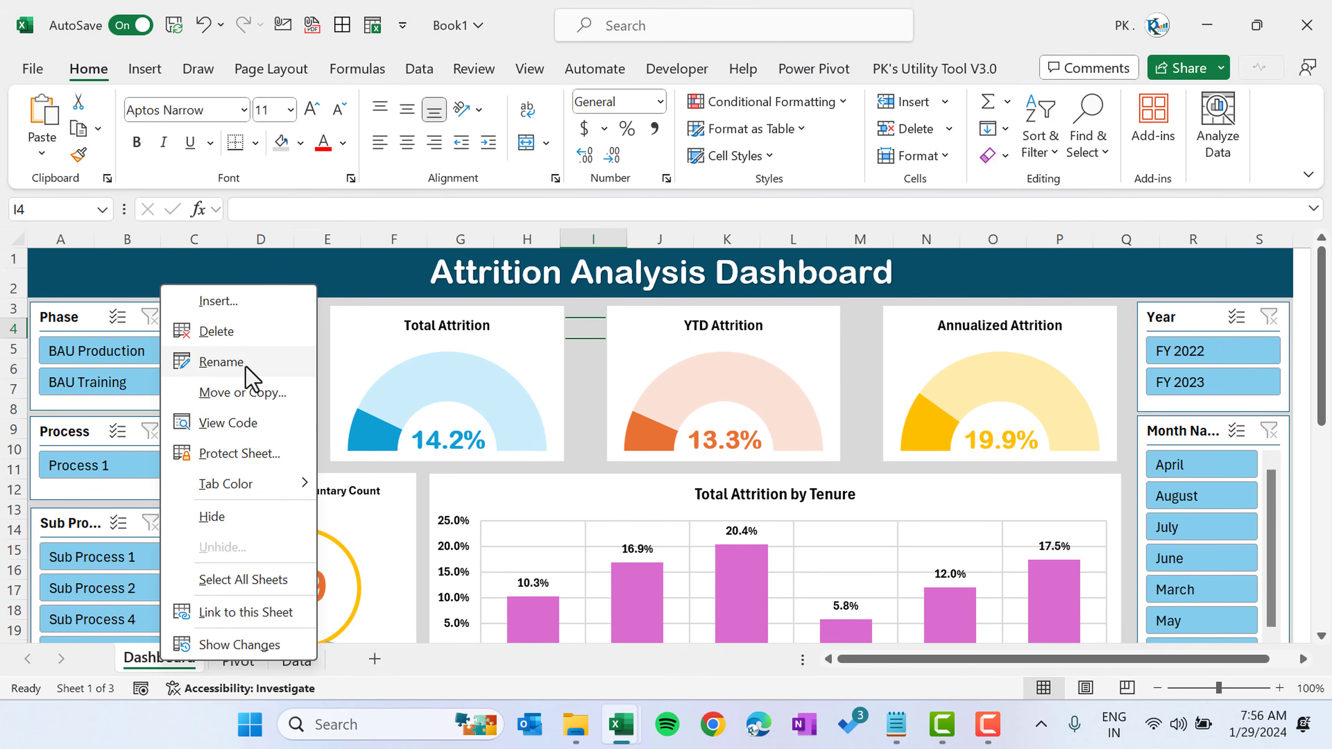
left_click(242, 397)
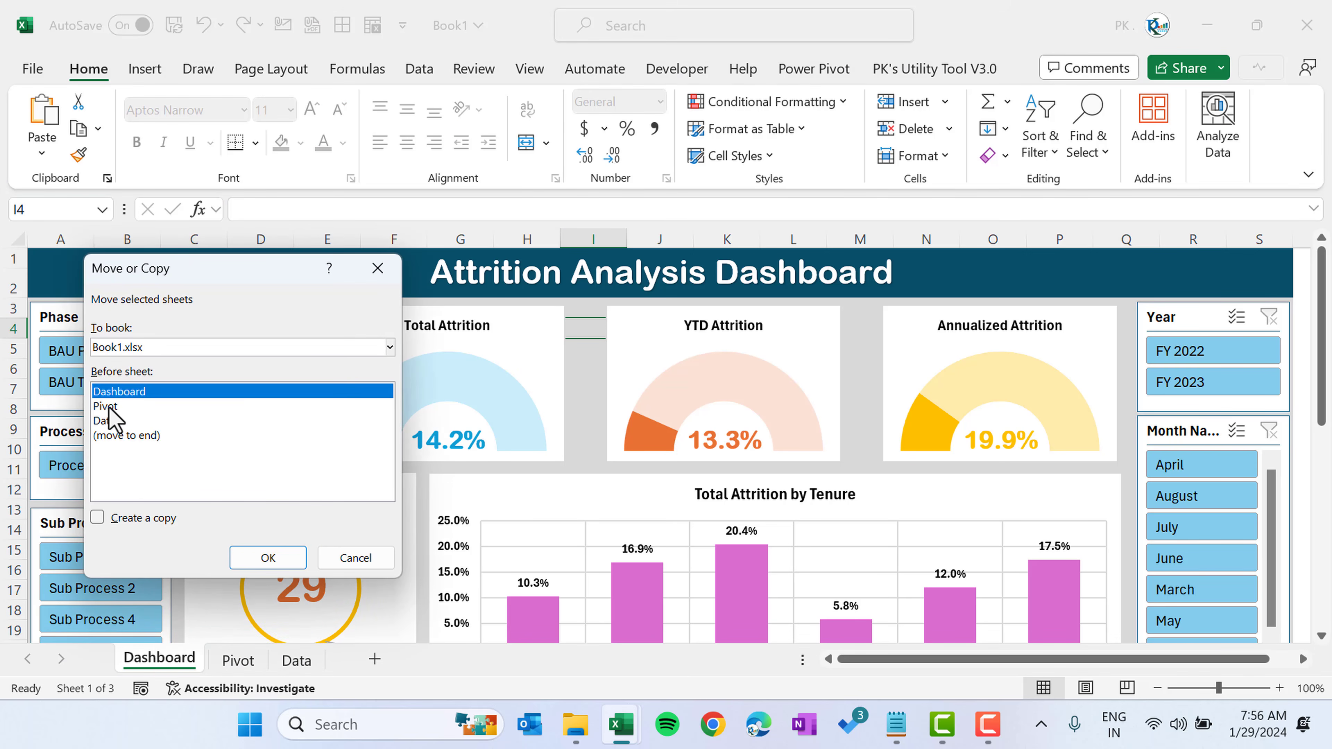
left_click(121, 520)
left_click(266, 557)
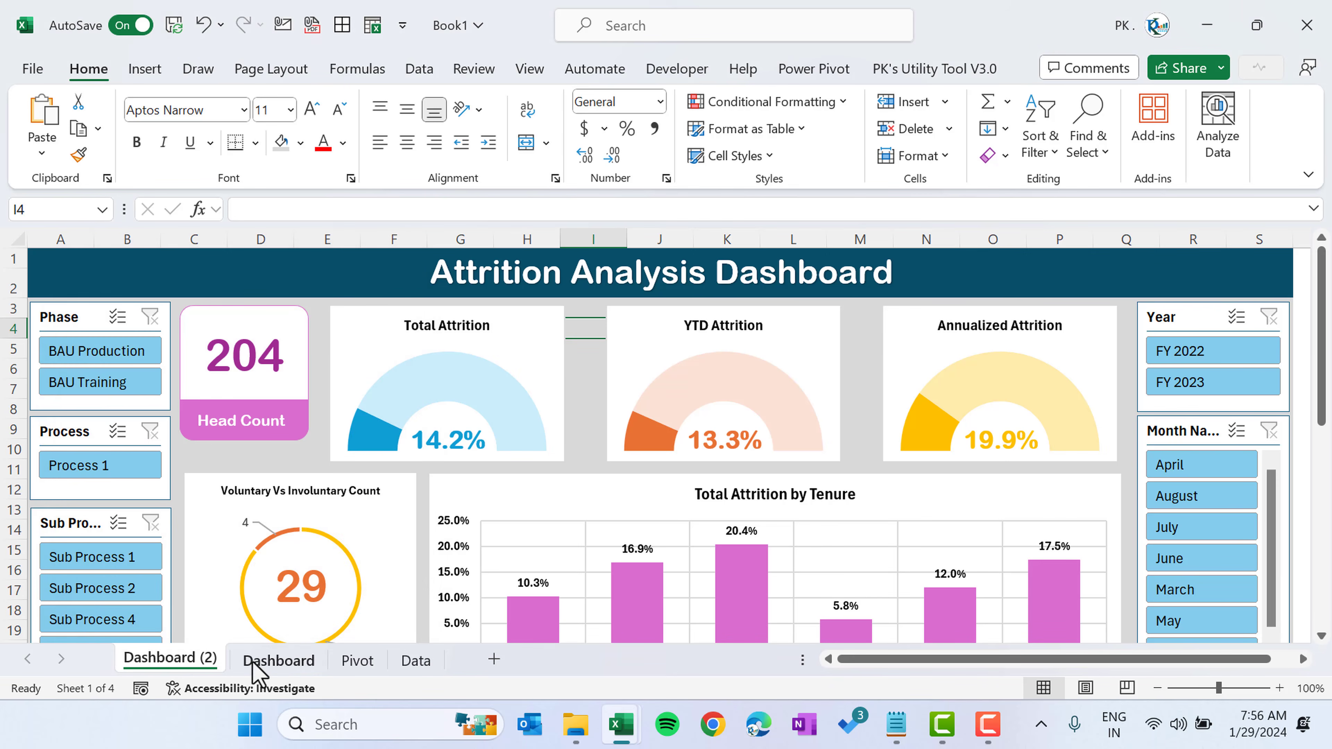
left_click_drag(269, 677, 148, 661)
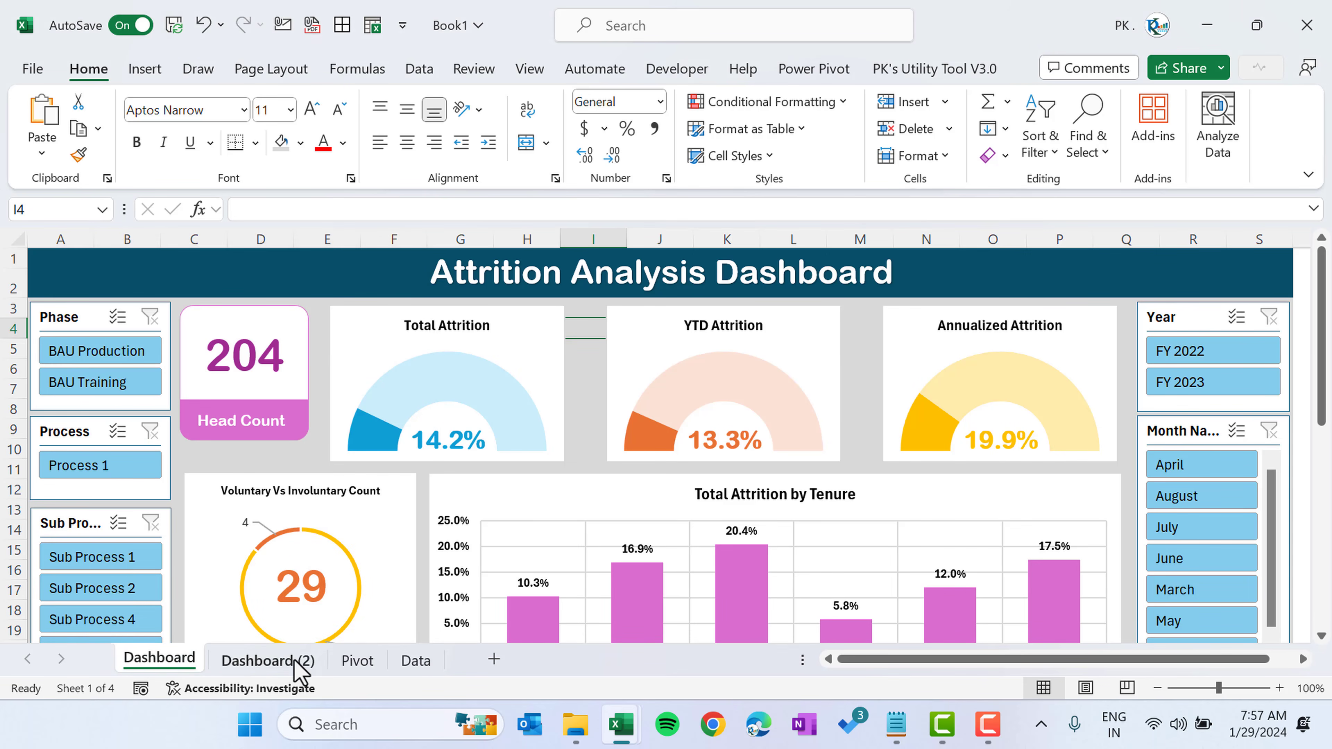
left_click(297, 677)
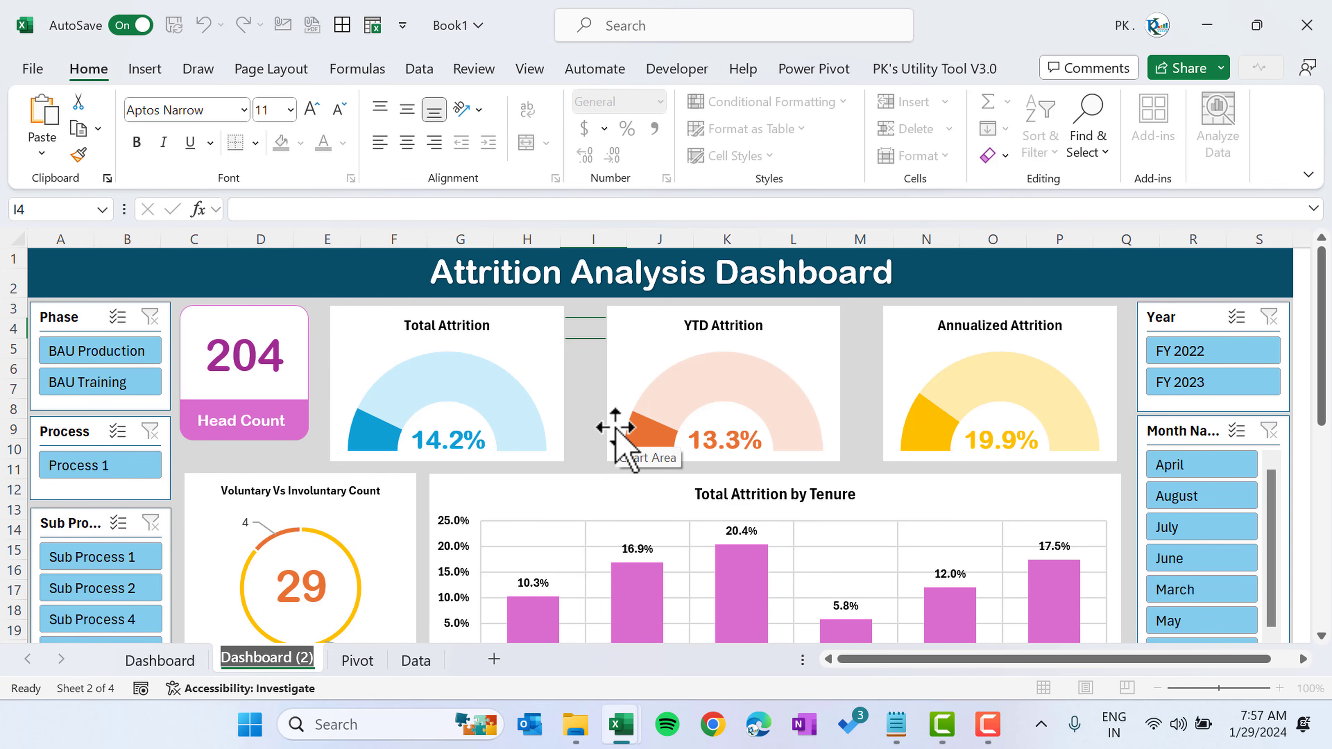
type("Table view")
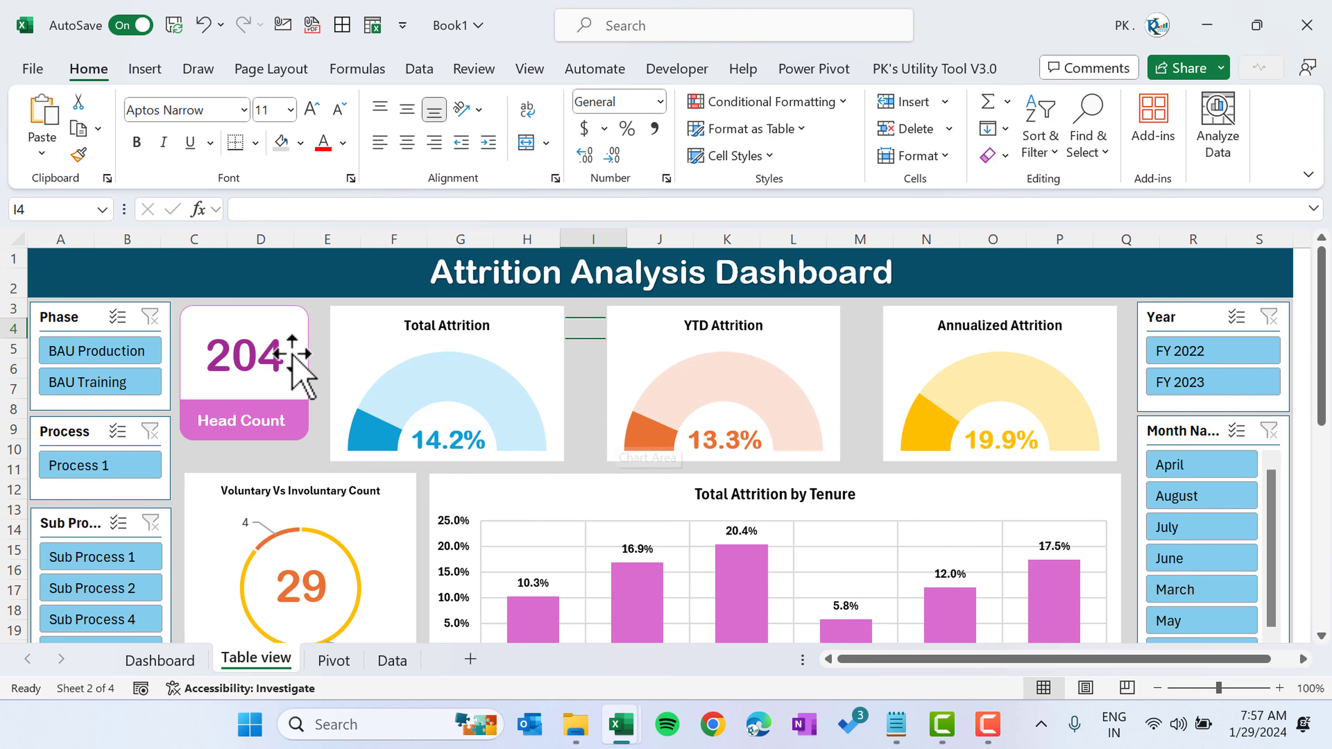
- Delete the Head Count card and the Total, YTD and Annualized Attrition gauges from the Table view sheet
left_click(302, 343)
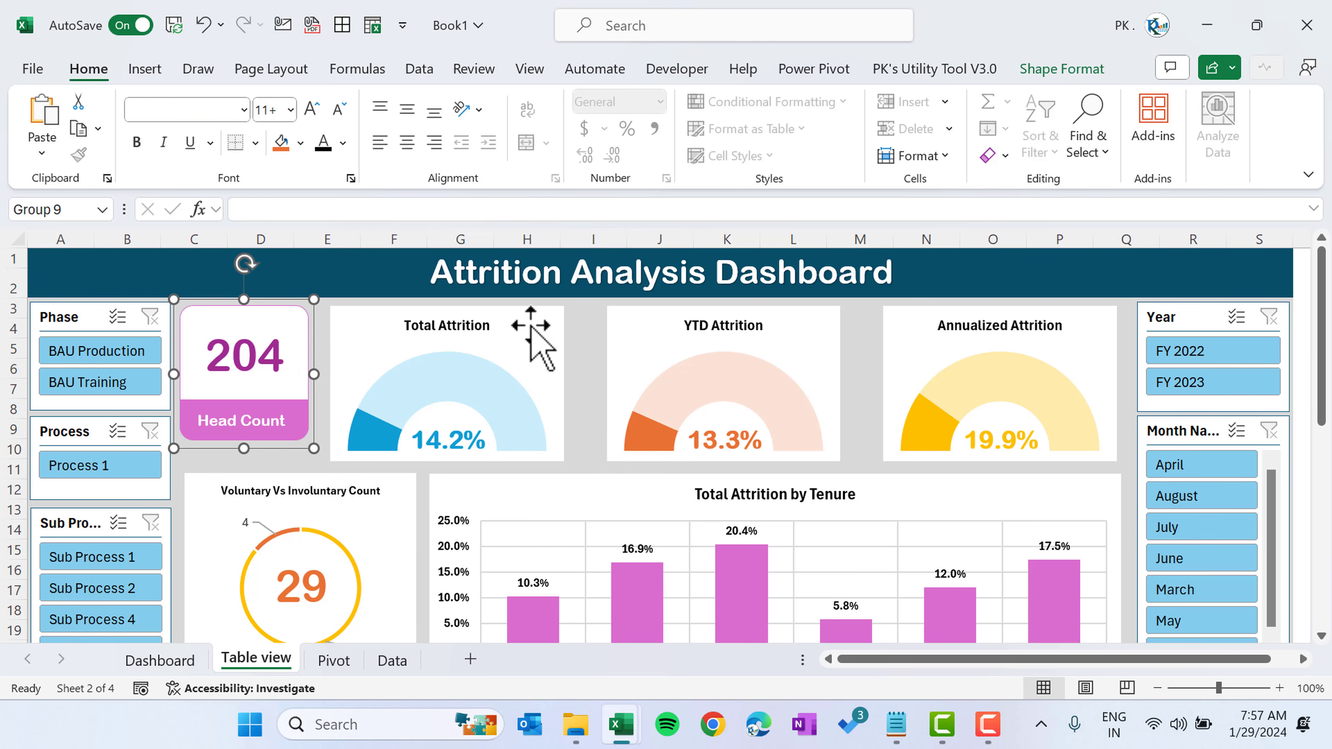
key("Delete")
left_click(553, 330)
key("Delete")
left_click(645, 329)
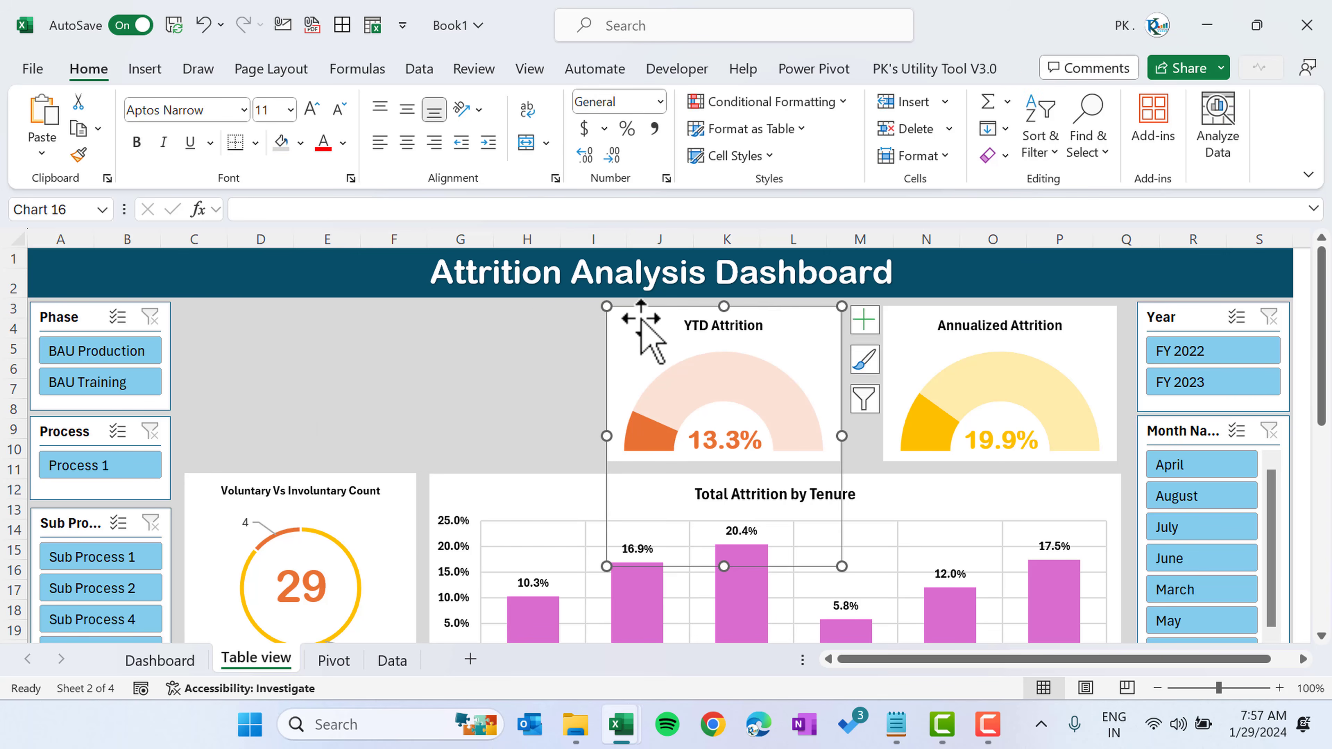
key("Delete")
left_click(885, 328)
key("Delete")
- Delete the tenure column chart, the voluntary/involuntary doughnut and the monthly combo chart from the Table view sheet
left_click(511, 485)
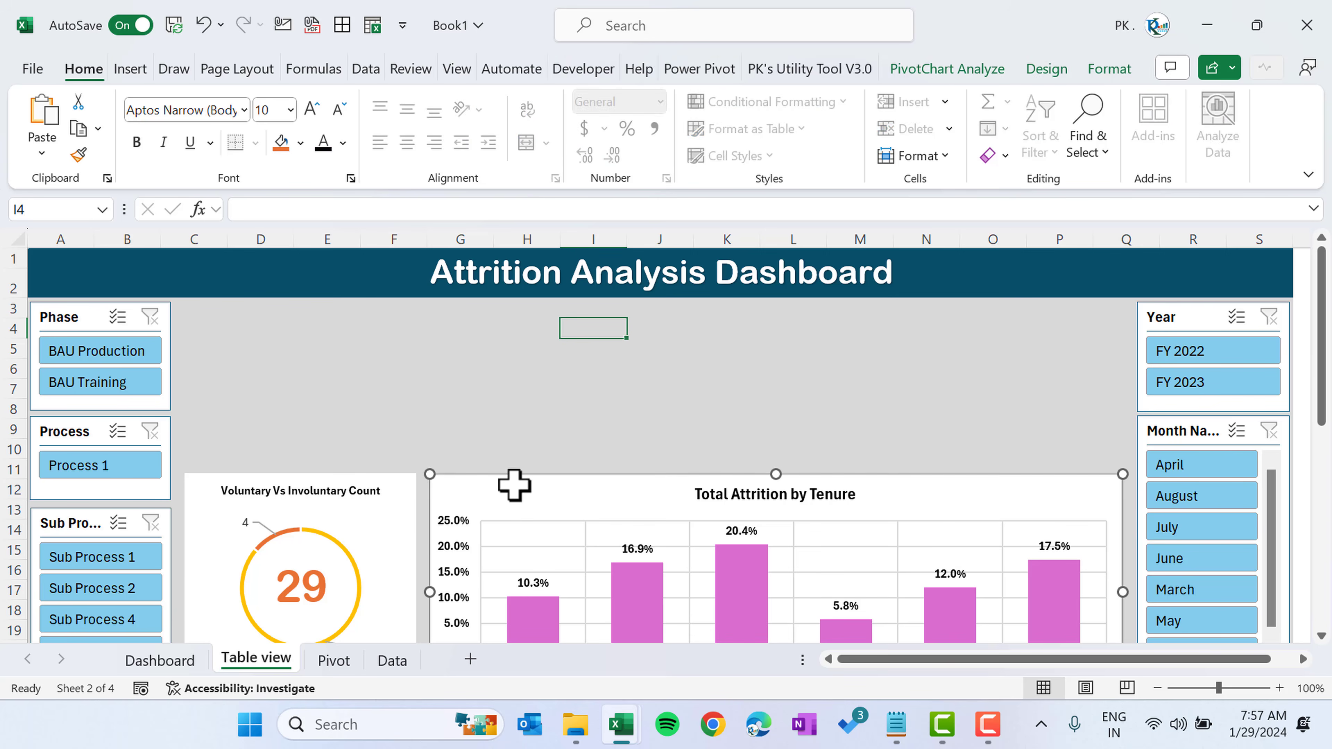
key("Delete")
left_click(409, 517)
key("Delete")
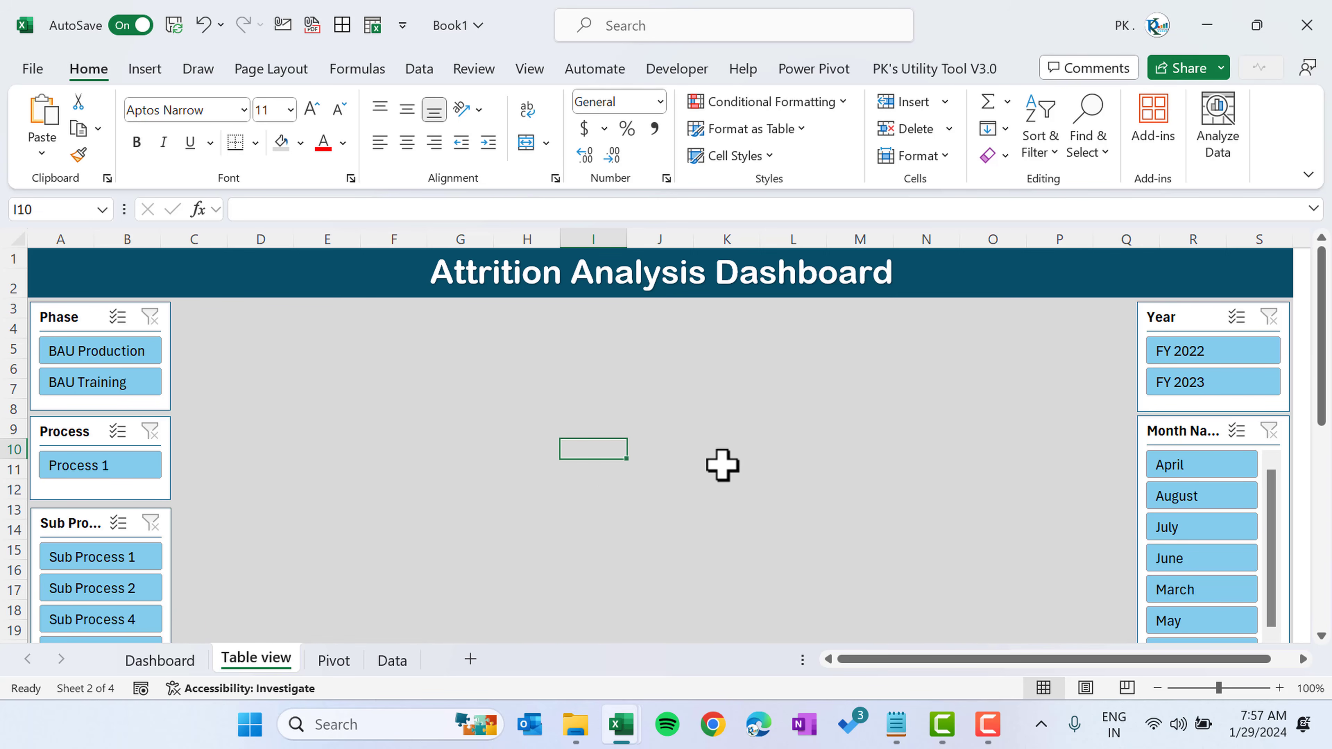
scroll(723, 464, "down", 3)
scroll(722, 465, "down", 1)
left_click(667, 514)
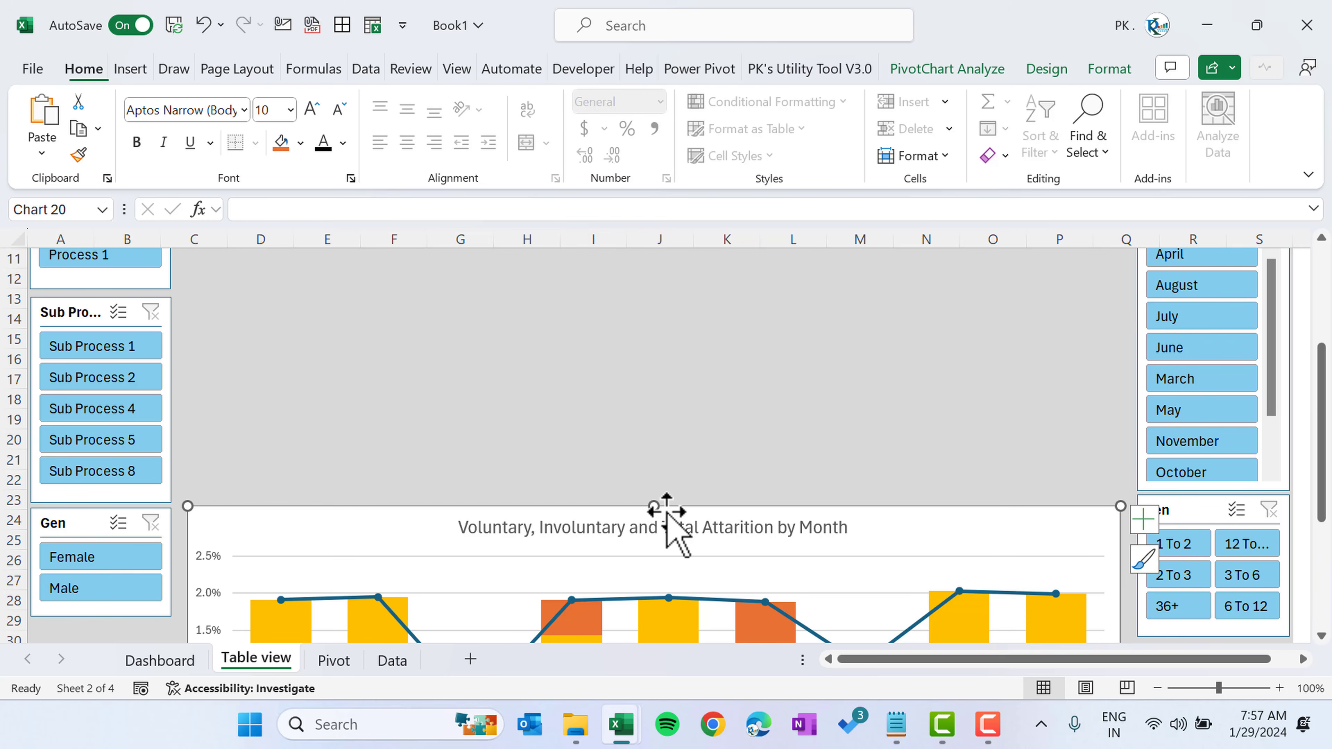
key("Delete")
scroll(663, 404, "up", 4)
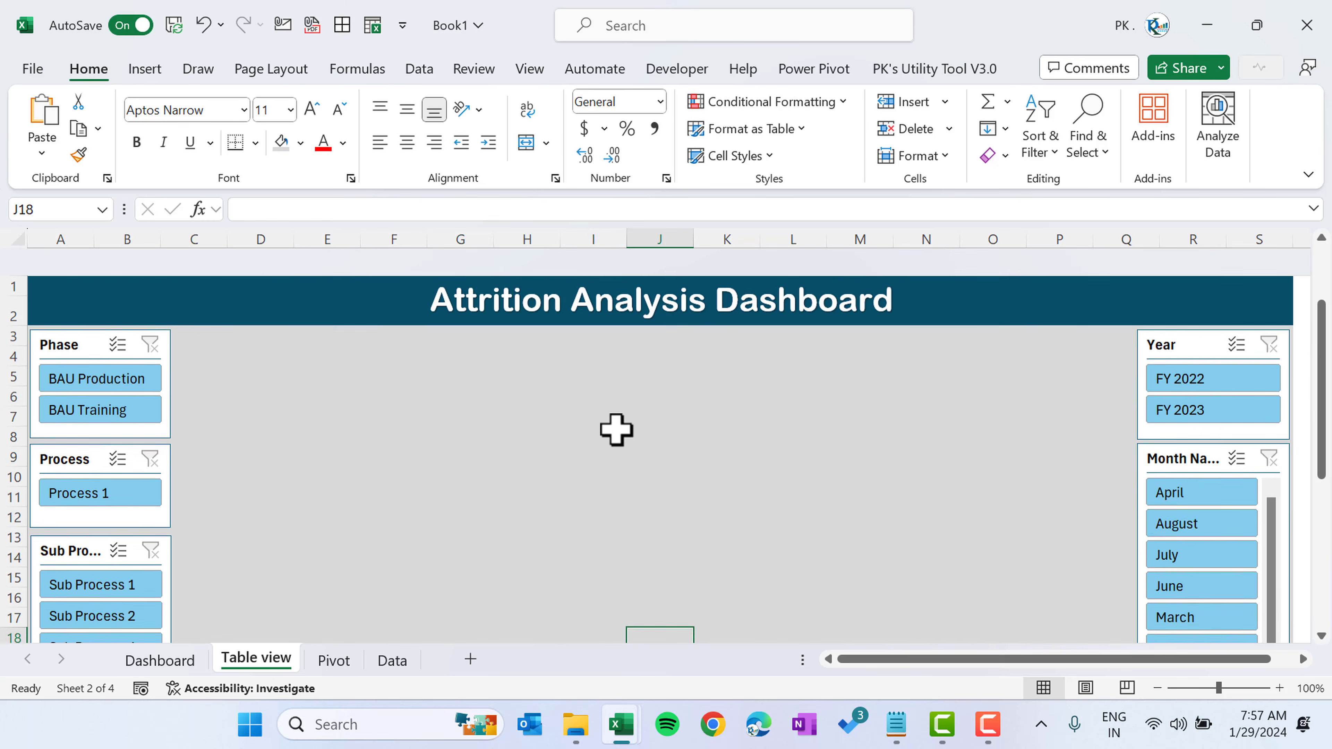
- Copy the monthly attrition pivot table from the Pivot sheet and paste it at cell D4 of the Table view sheet
left_click(345, 666)
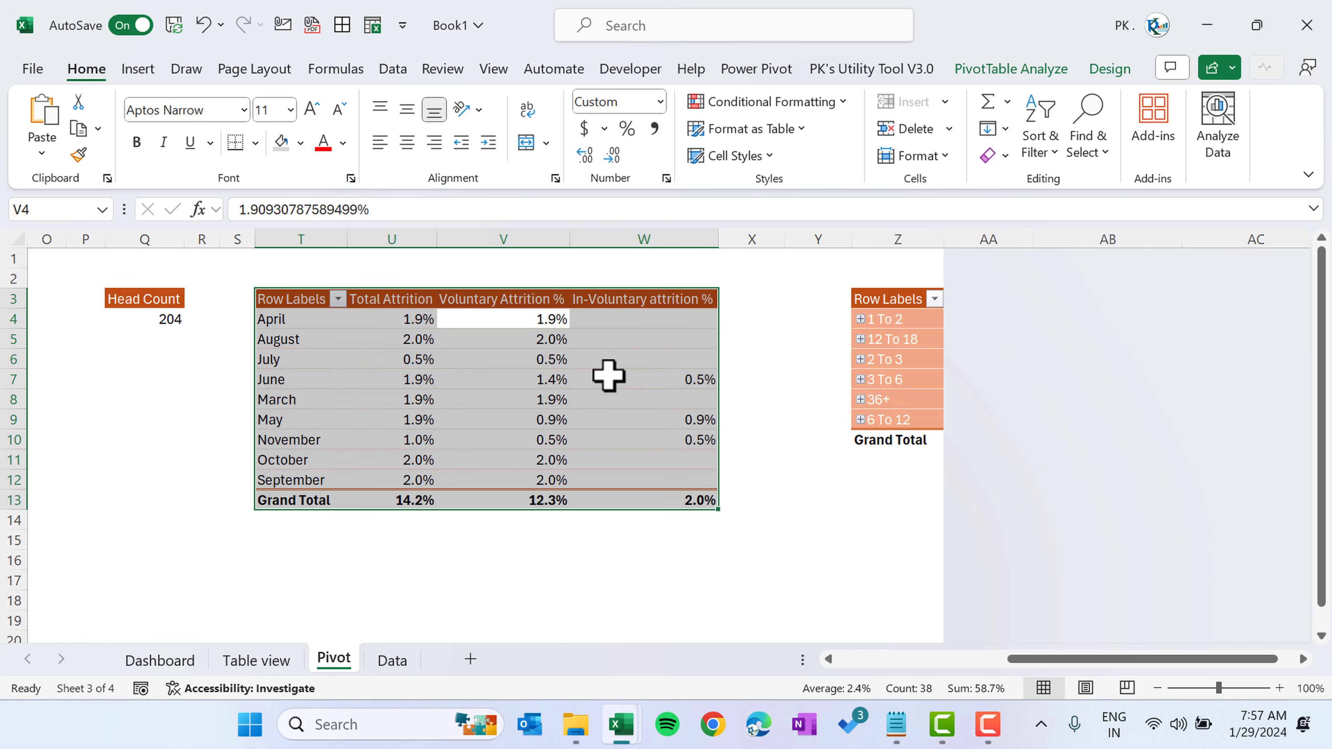
key("ctrl+c")
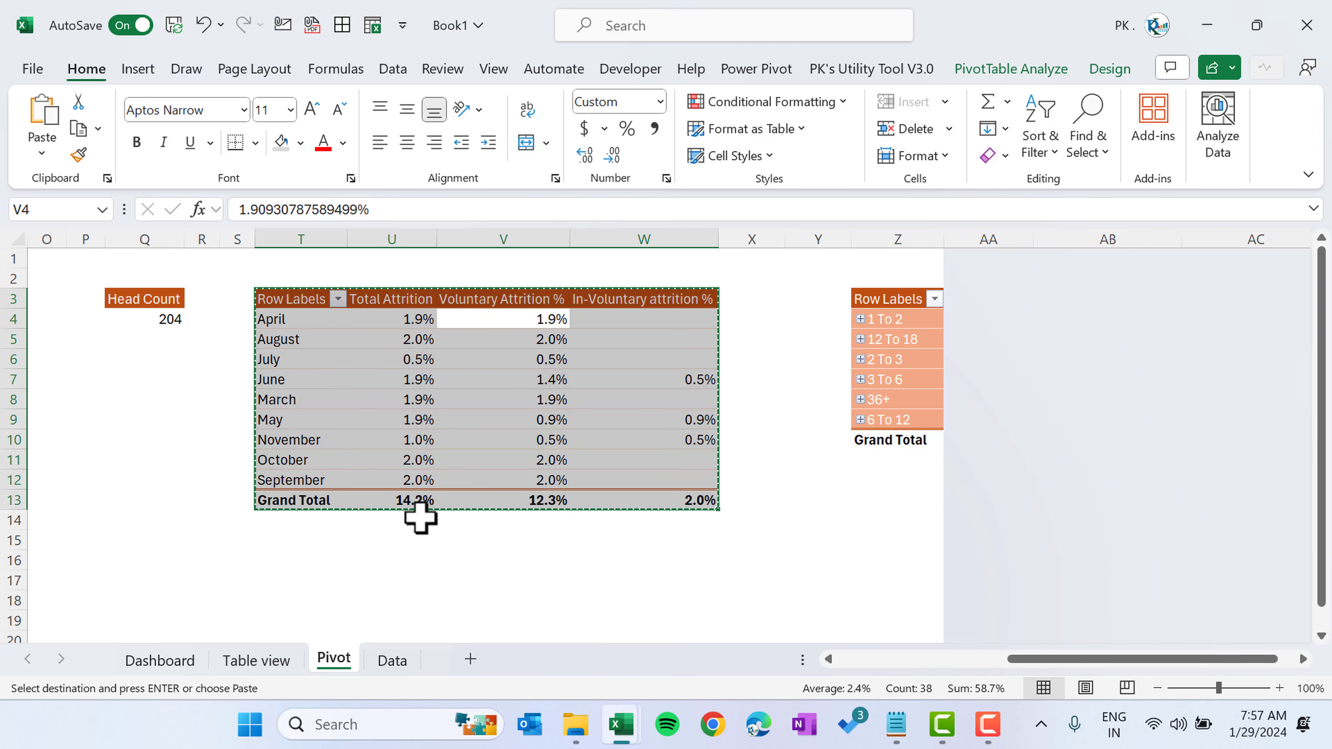
left_click(259, 662)
left_click(262, 288)
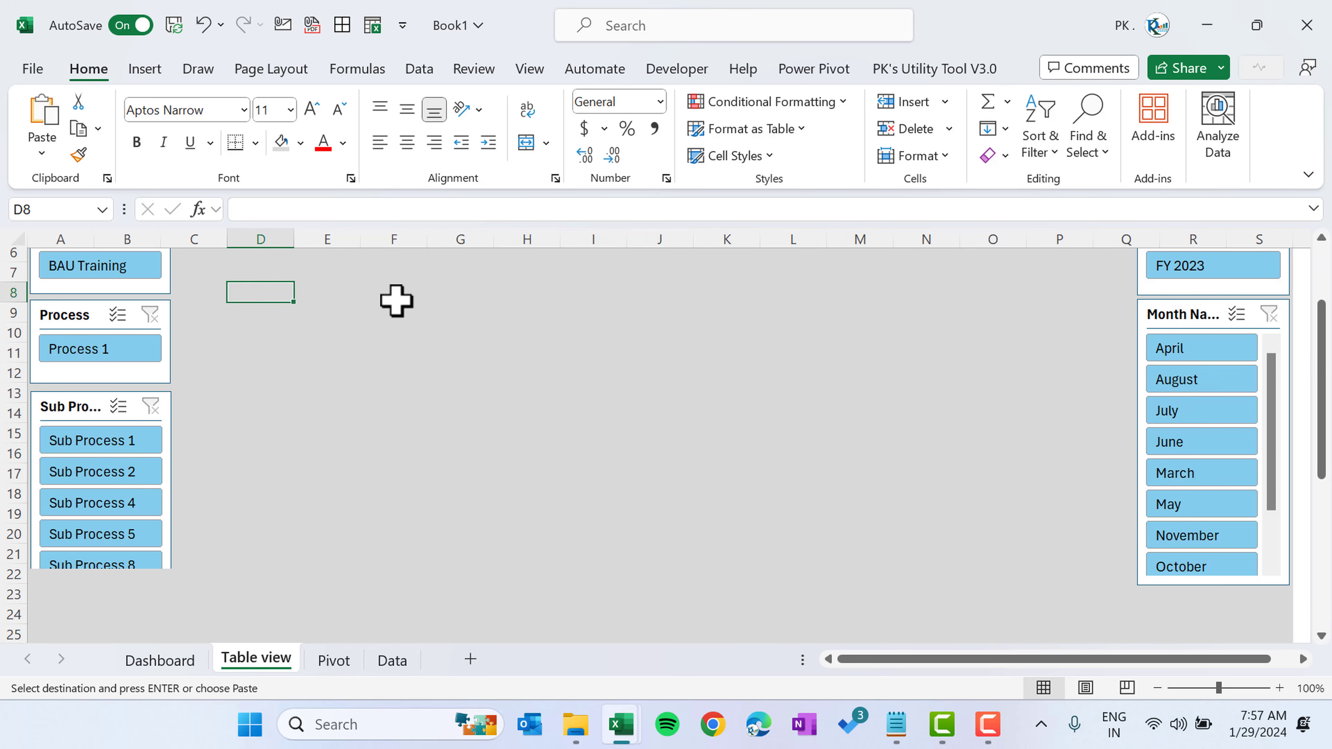
scroll(367, 309, "up", 2)
key("Up")
key("Up")
key("Up")
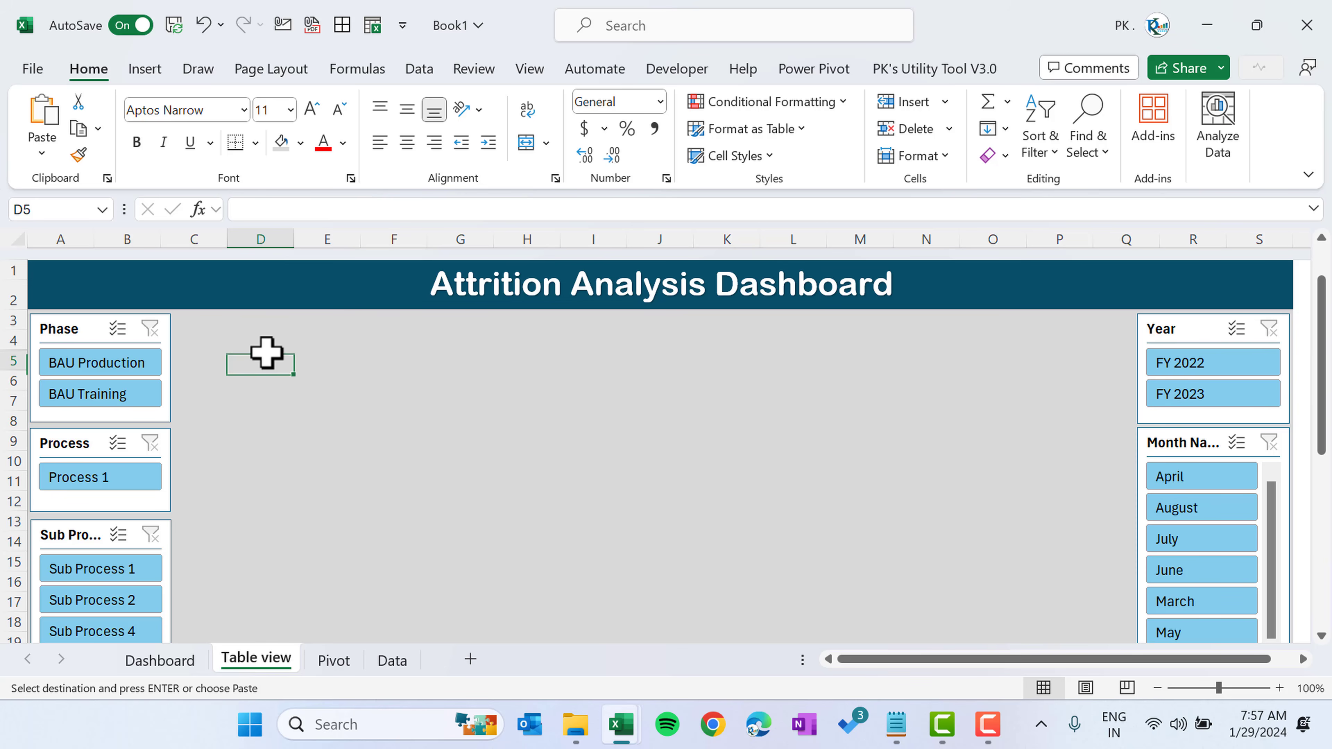
key("Up")
key("Left")
key("Right")
key("Return")
key("ctrl+v")
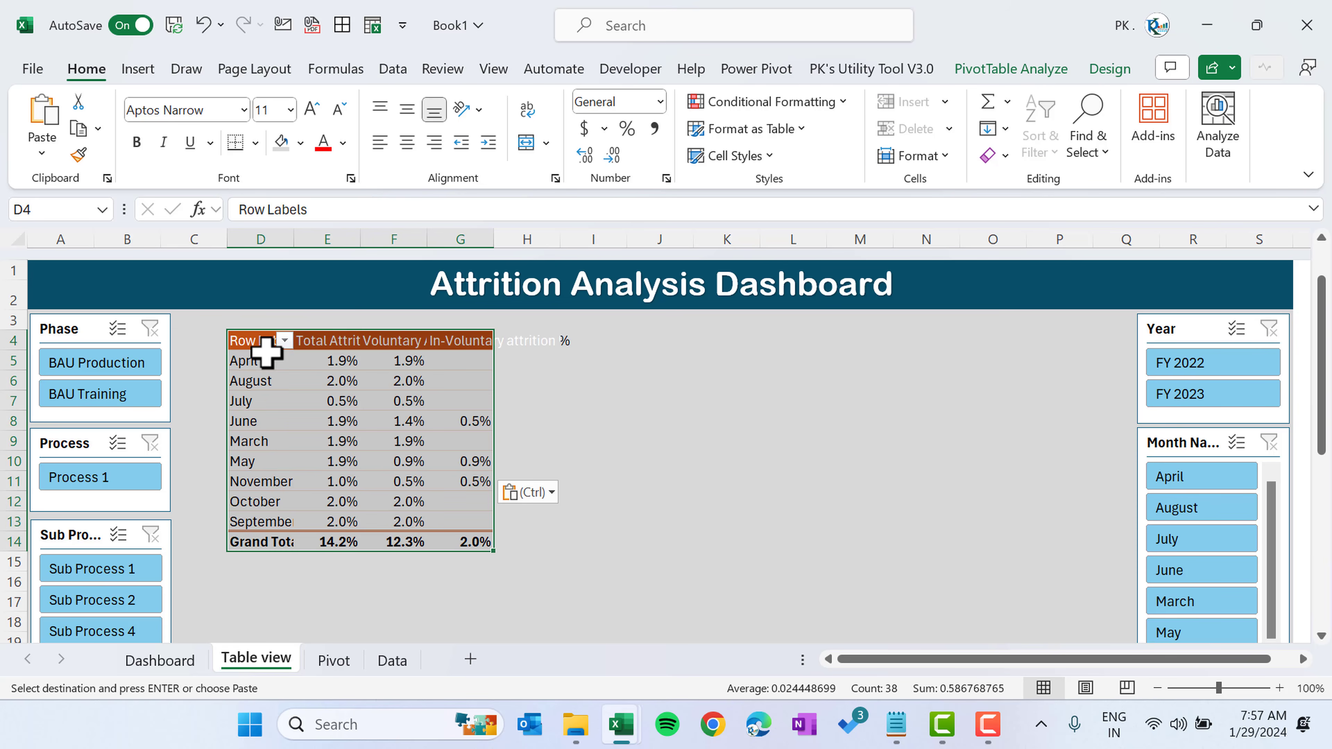
- Add the Year field to the rows of the pasted pivot table, above Month Name
left_click(662, 378)
left_click(440, 383)
right_click(441, 383)
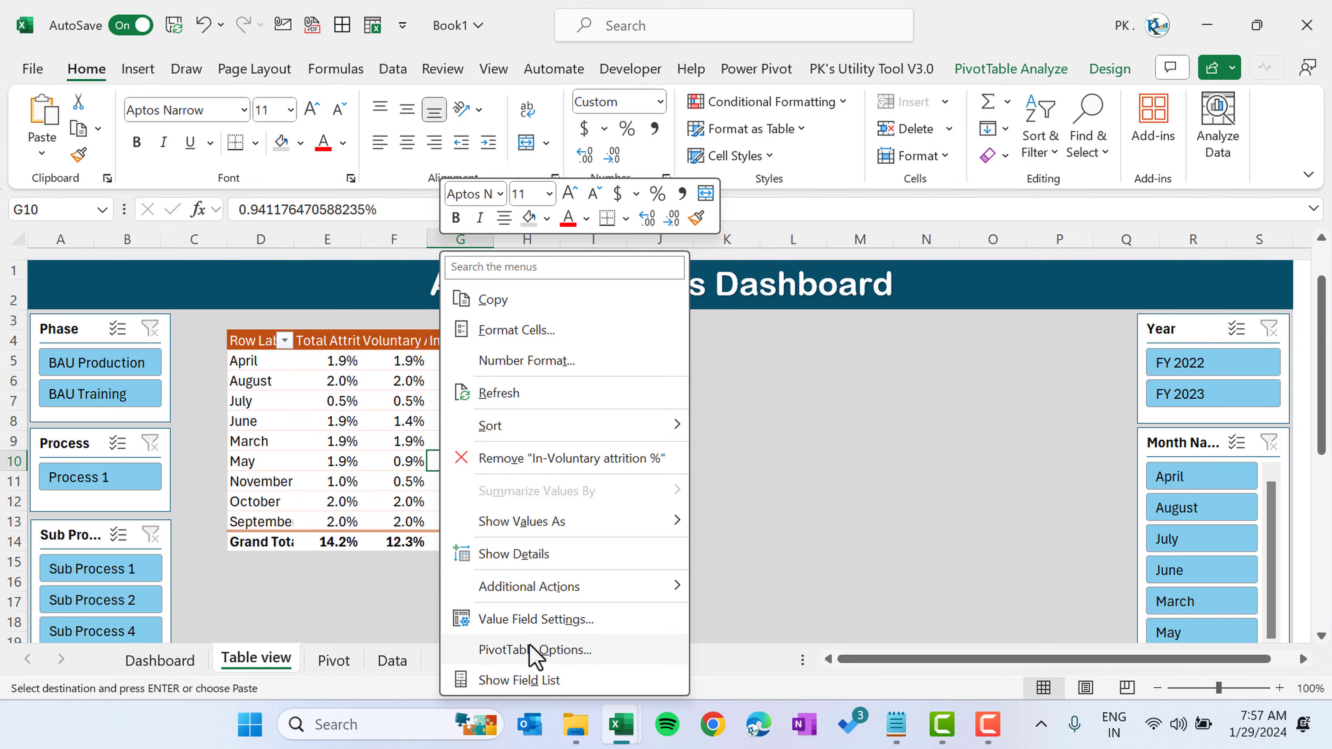
left_click(520, 680)
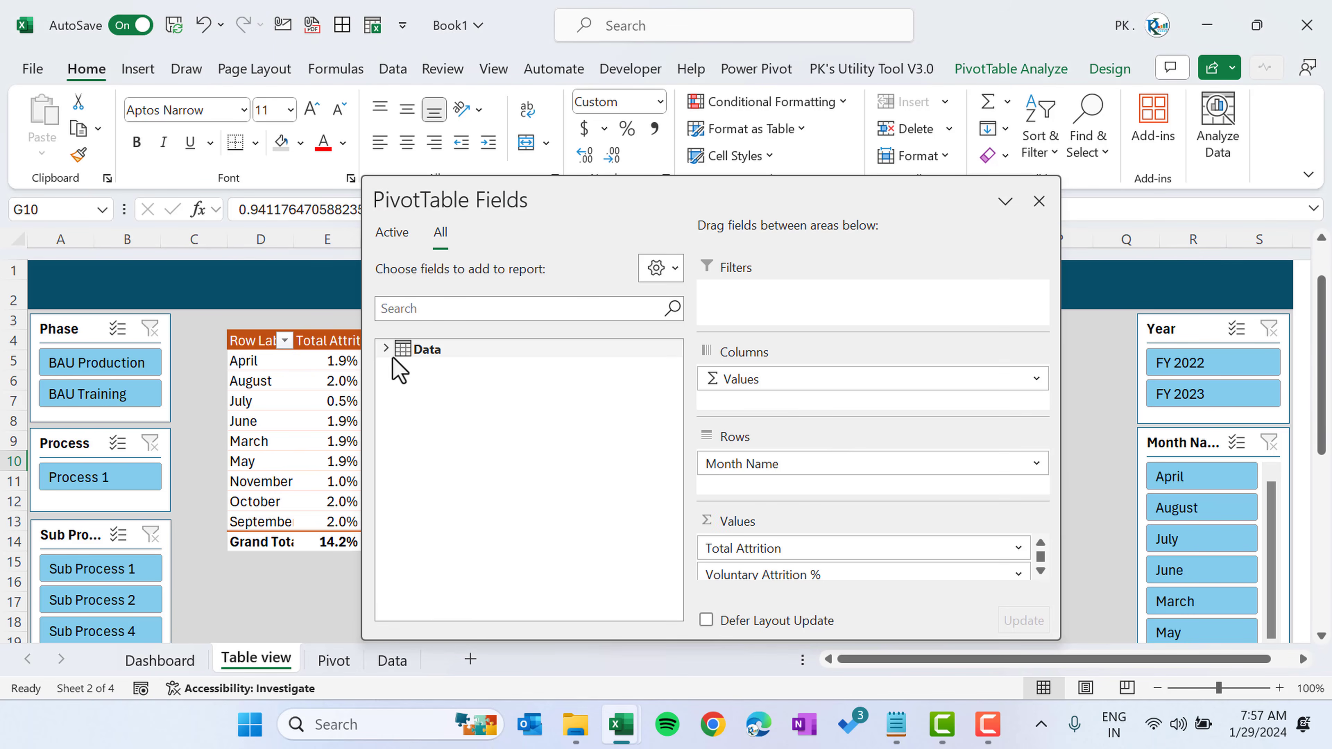
left_click(387, 349)
type("year")
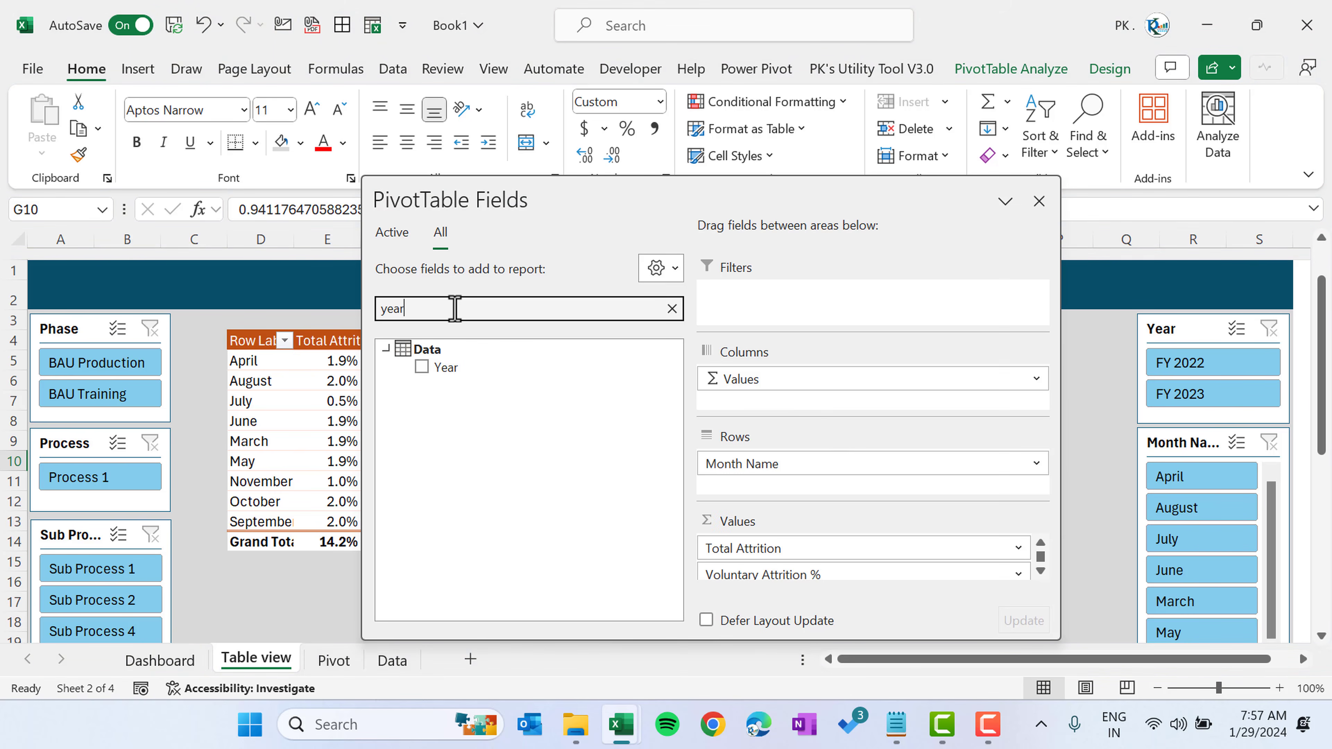
left_click_drag(428, 373, 770, 443)
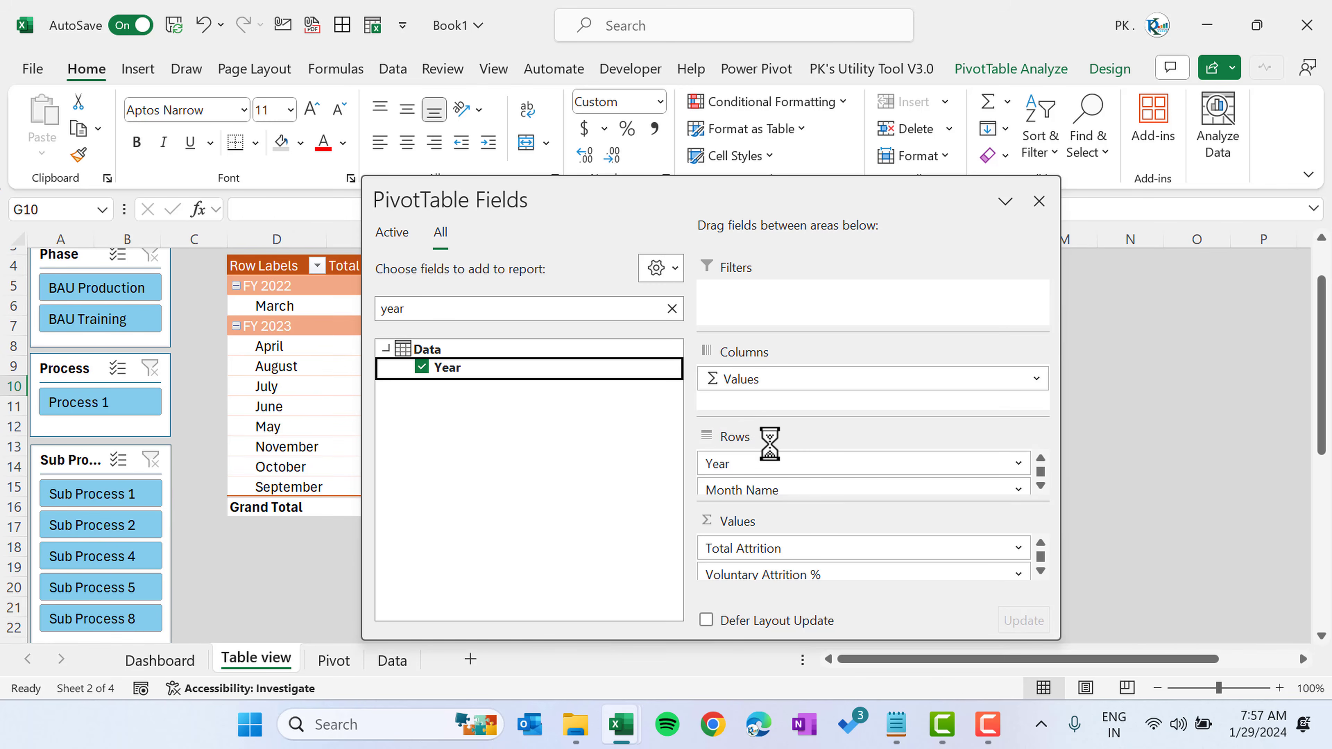
left_click_drag(698, 205, 817, 180)
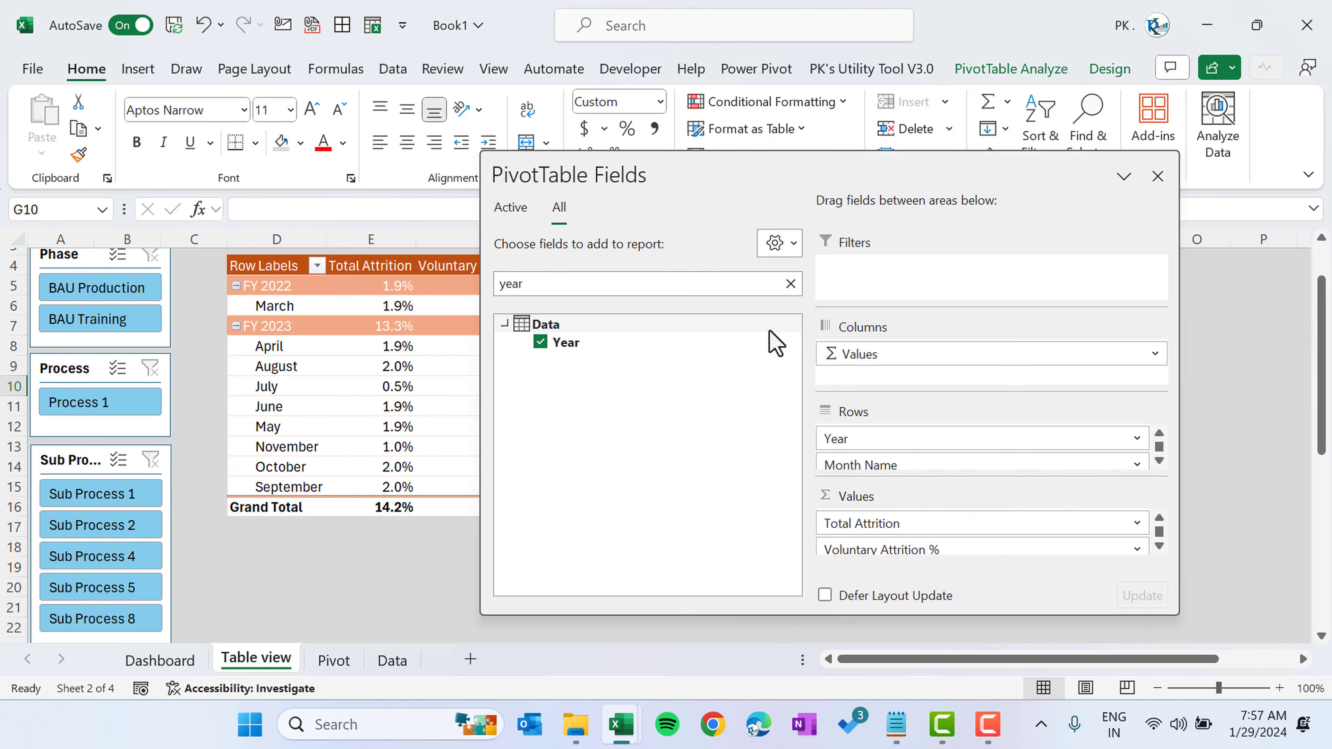
- Add Total Head Count, Voluntary count and Involuntary Count to the pivot table's values, ahead of Total Attrition
left_click(790, 283)
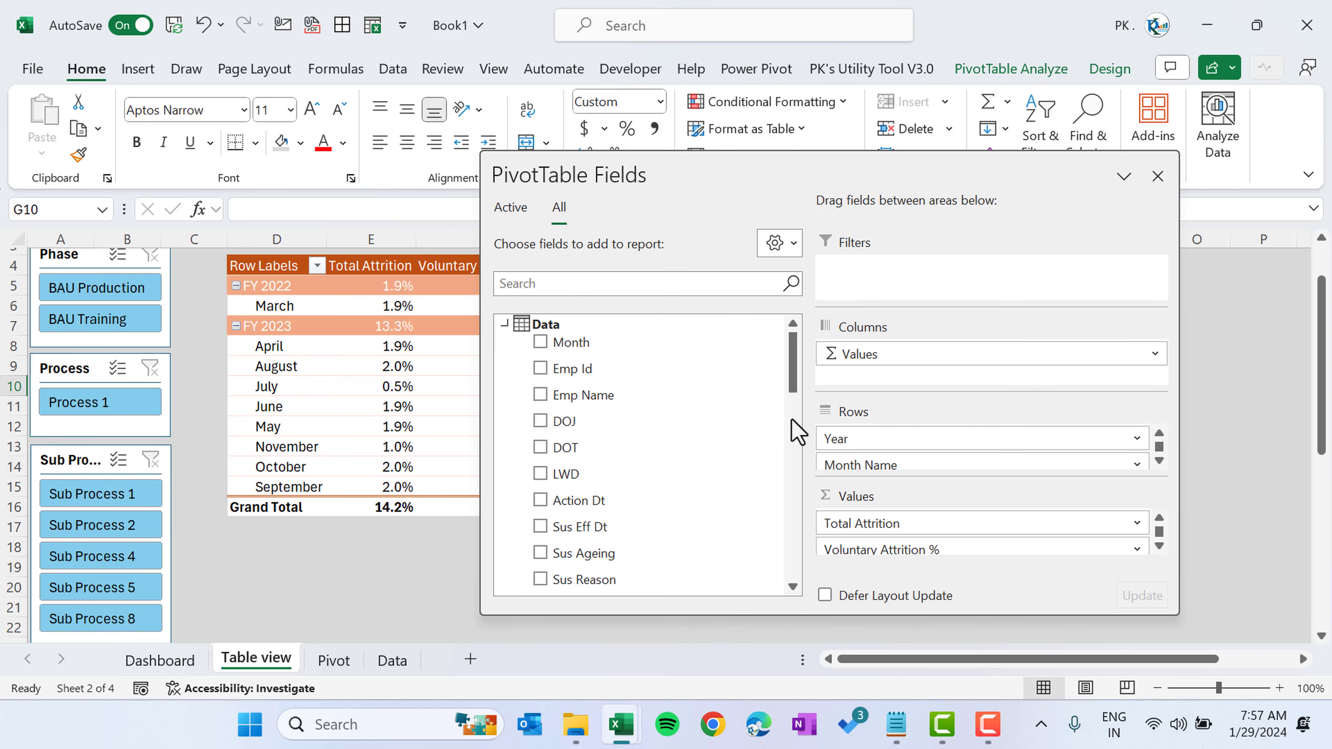
left_click_drag(800, 361, 812, 562)
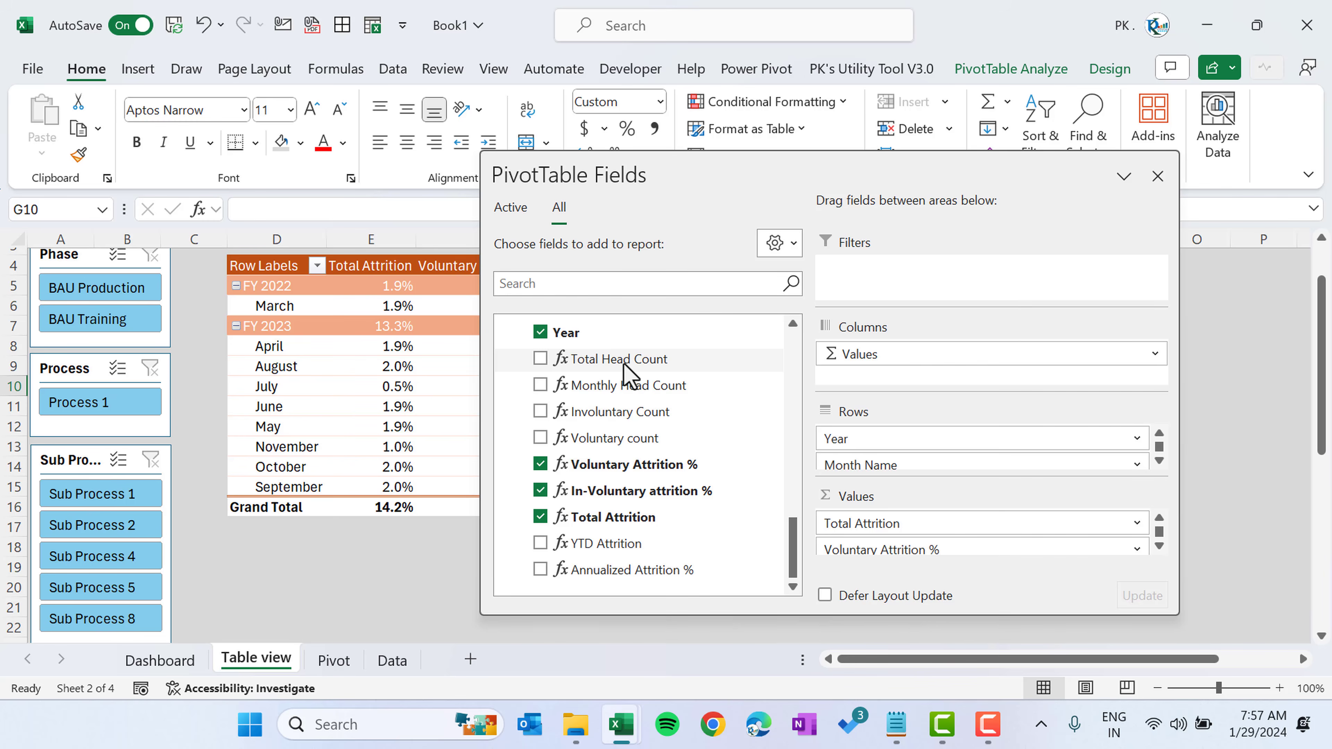
left_click_drag(632, 363, 871, 512)
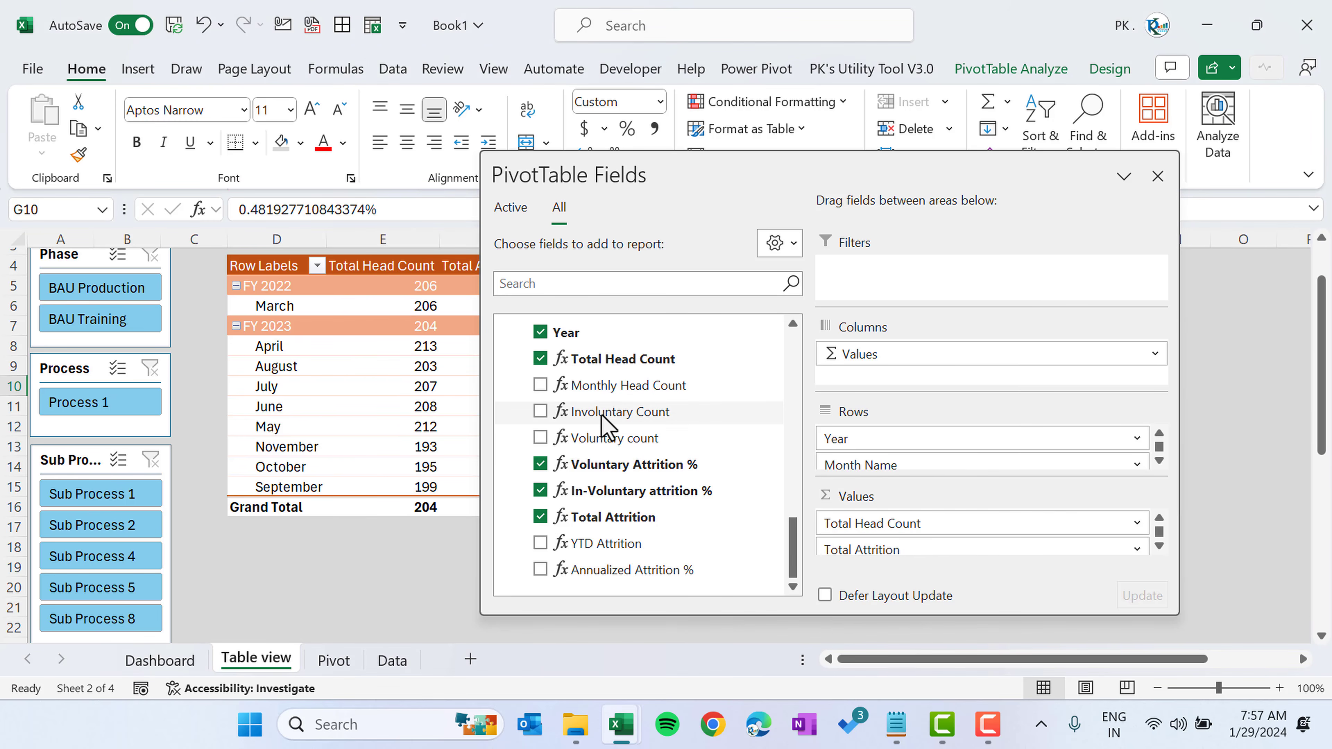
left_click_drag(630, 416, 865, 546)
left_click_drag(618, 438, 923, 535)
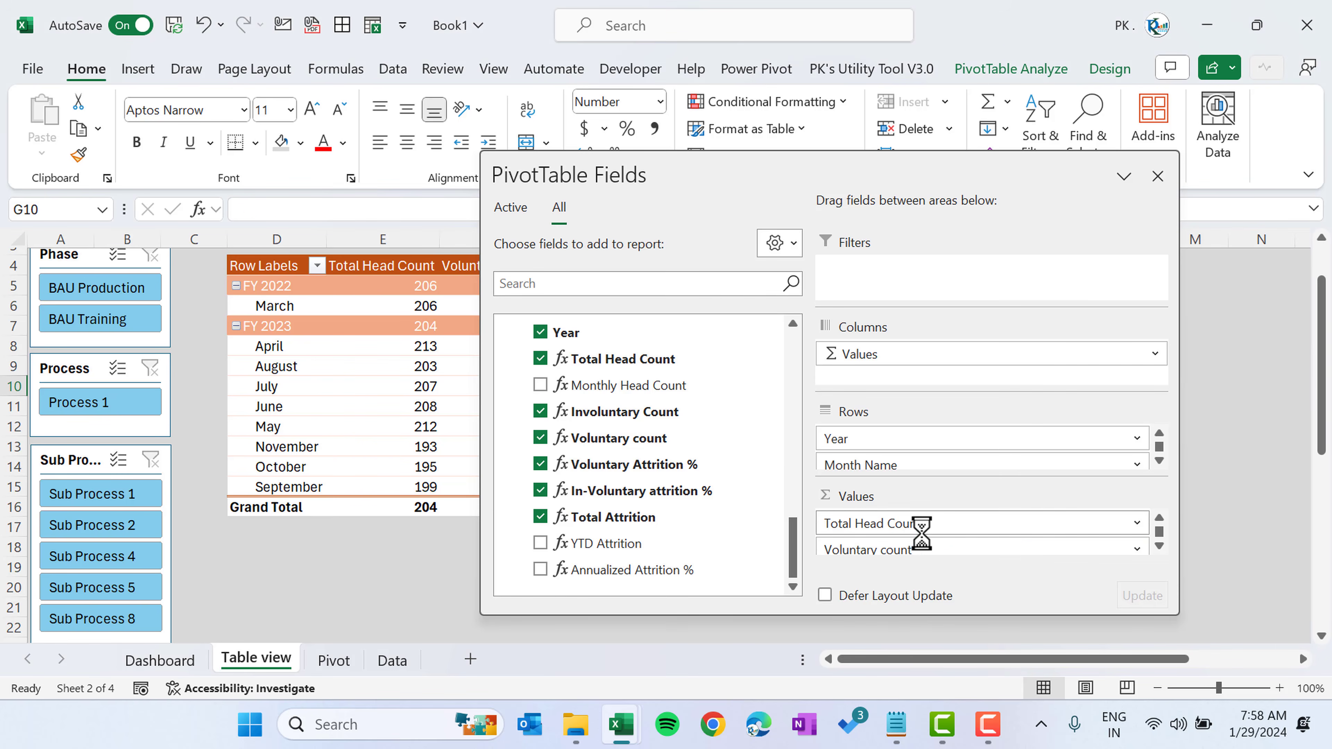
- Add YTD Attrition and Annualized Attrition % to the pivot table's values and close the field list
left_click(540, 543)
left_click(541, 570)
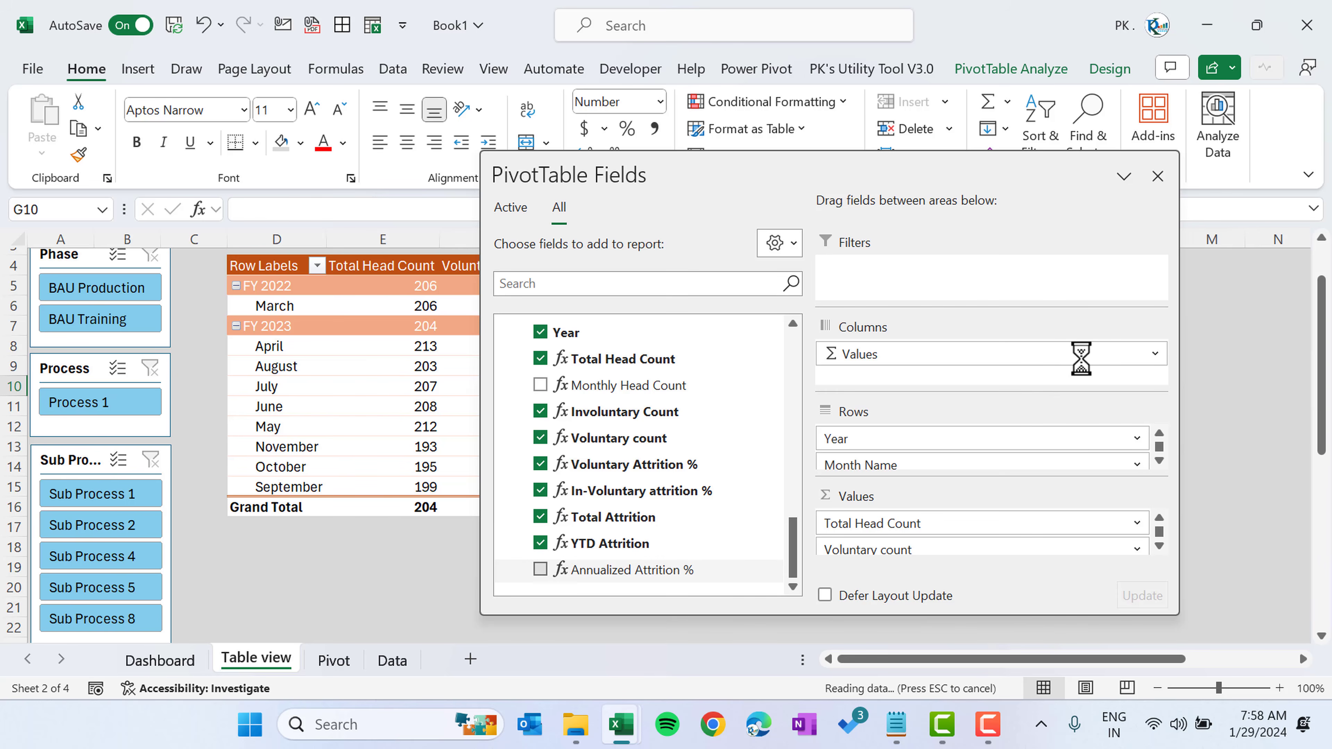
left_click(1154, 175)
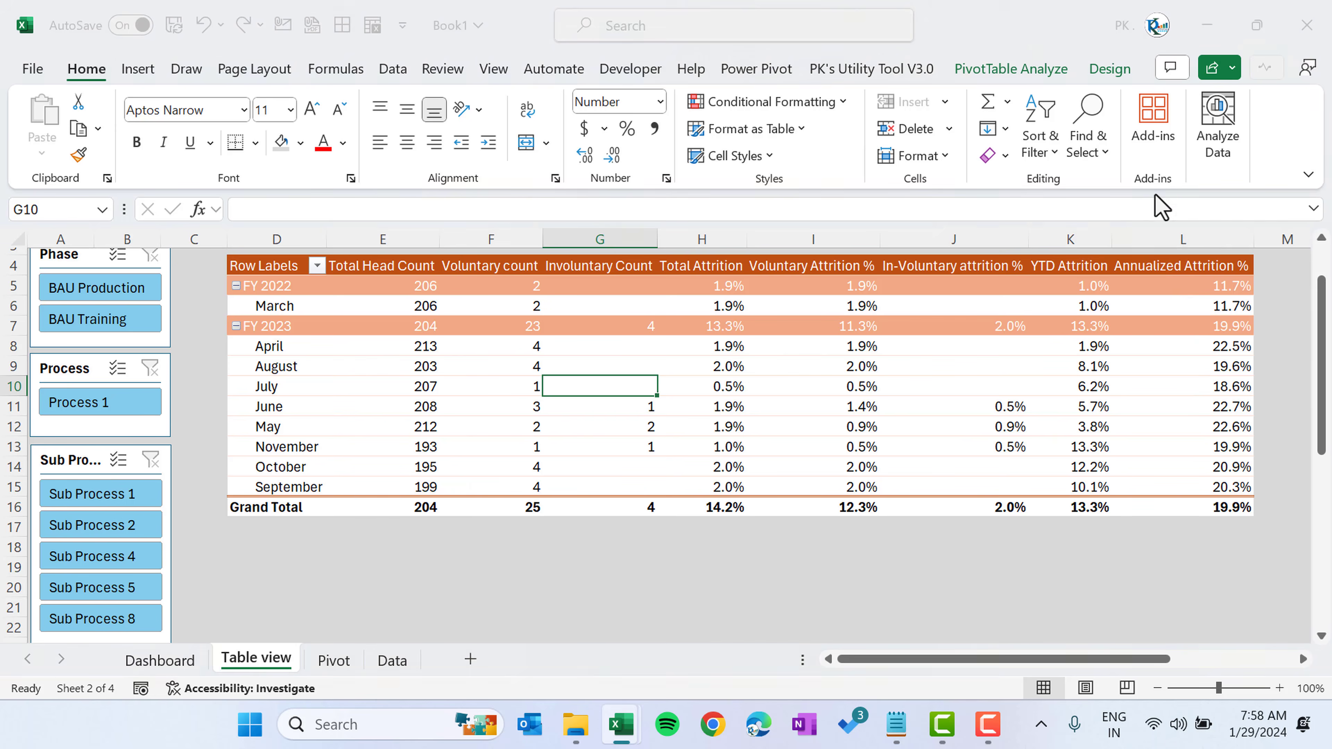
- Delete the surplus empty columns N to P between the pivot table and the Year and Month Name slicers
left_click(1070, 325)
key("ctrl+Home")
key("Down")
key("Down")
key("Right")
key("Right")
key("Right")
key("Right")
key("Right")
key("Right")
key("Right")
key("Right")
key("Right")
key("Right")
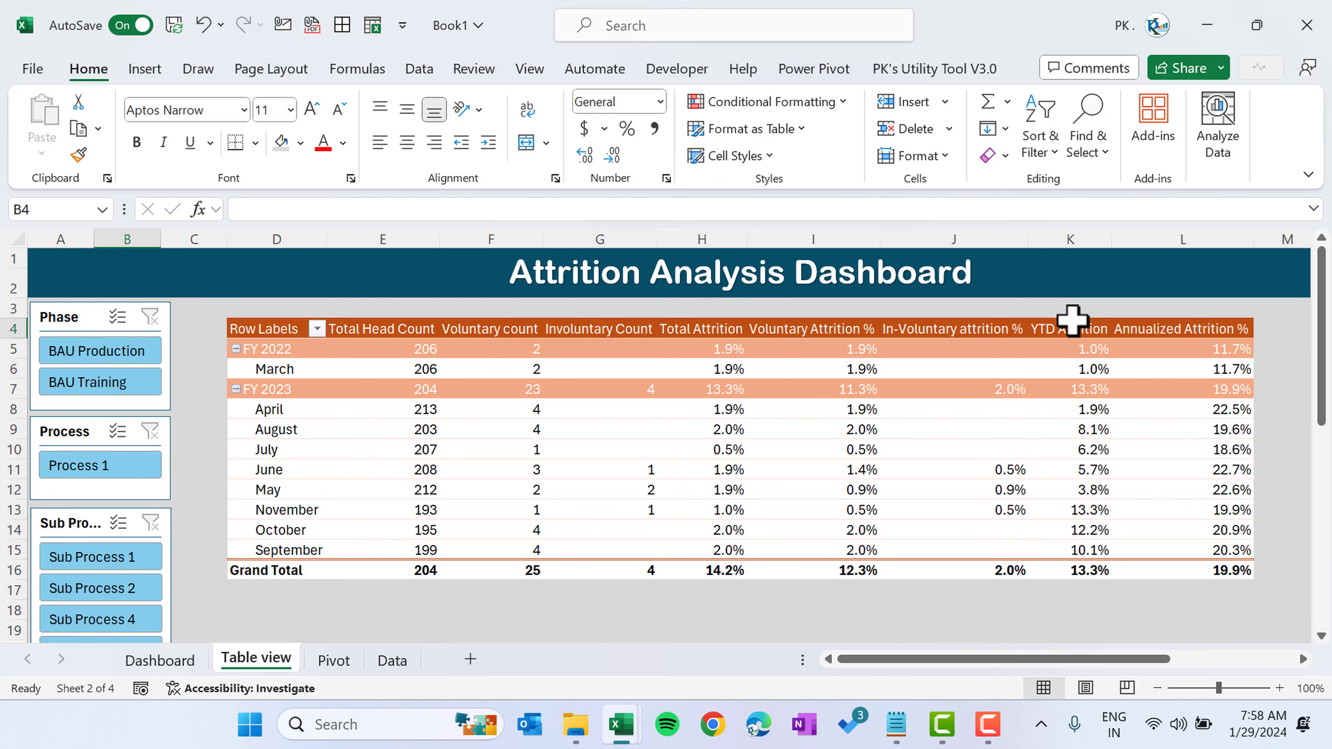
key("Right")
key("Right")
key("Right")
key("Right")
key("Right")
key("Right")
key("Right")
key("Right")
key("Right")
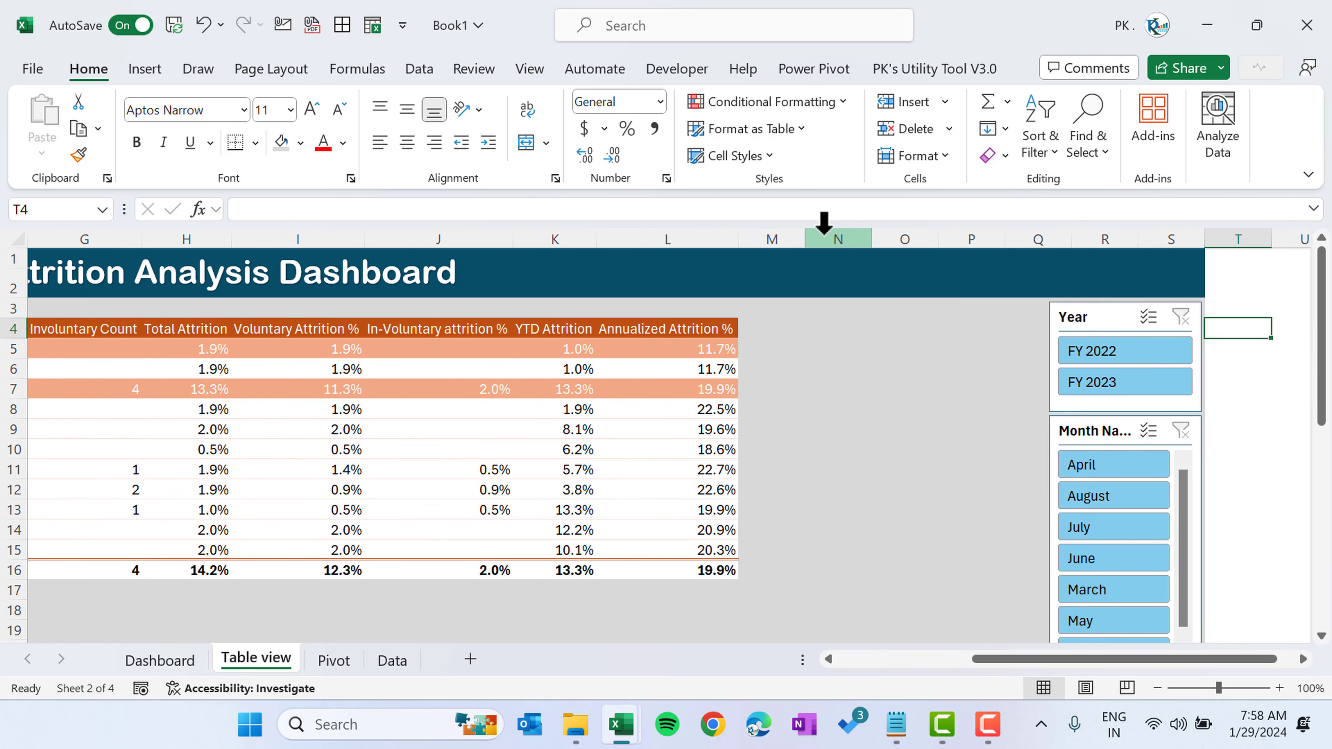
left_click_drag(824, 223, 967, 240)
key("ctrl+minus")
key("ctrl+Left")
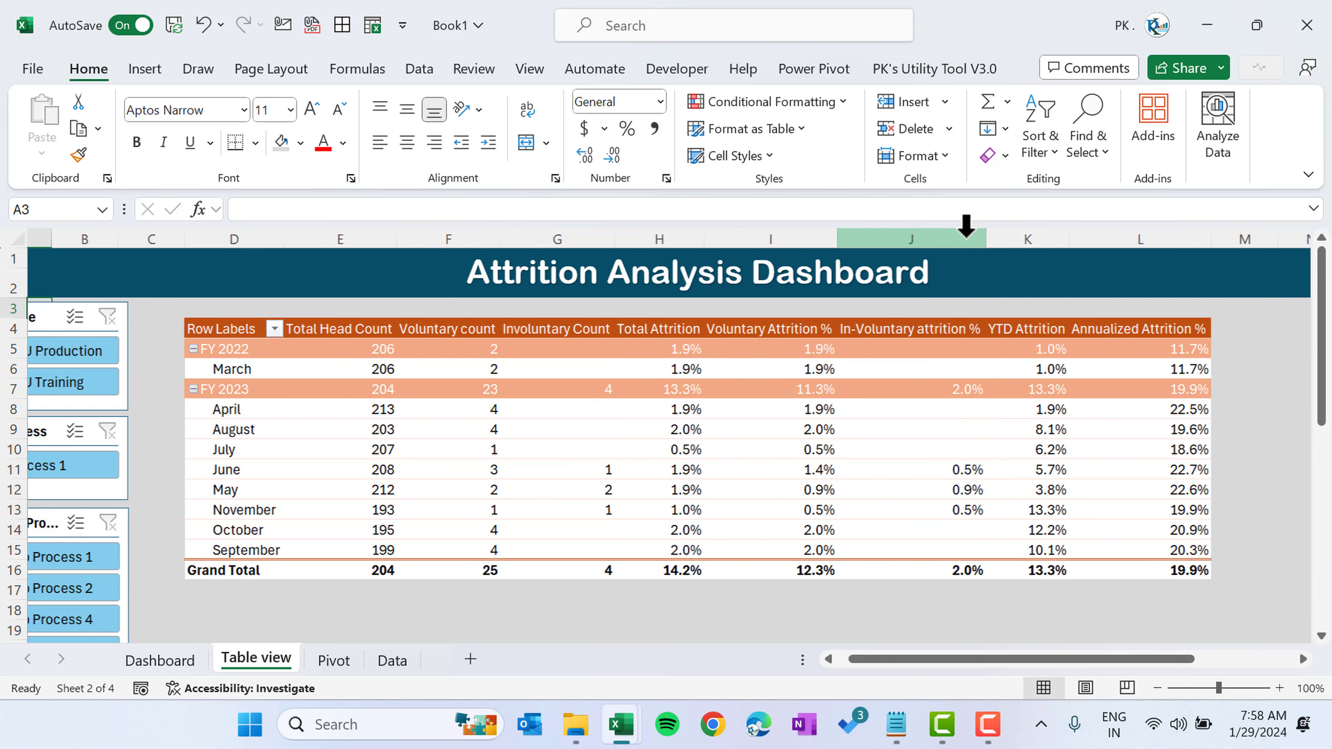
left_click(809, 490)
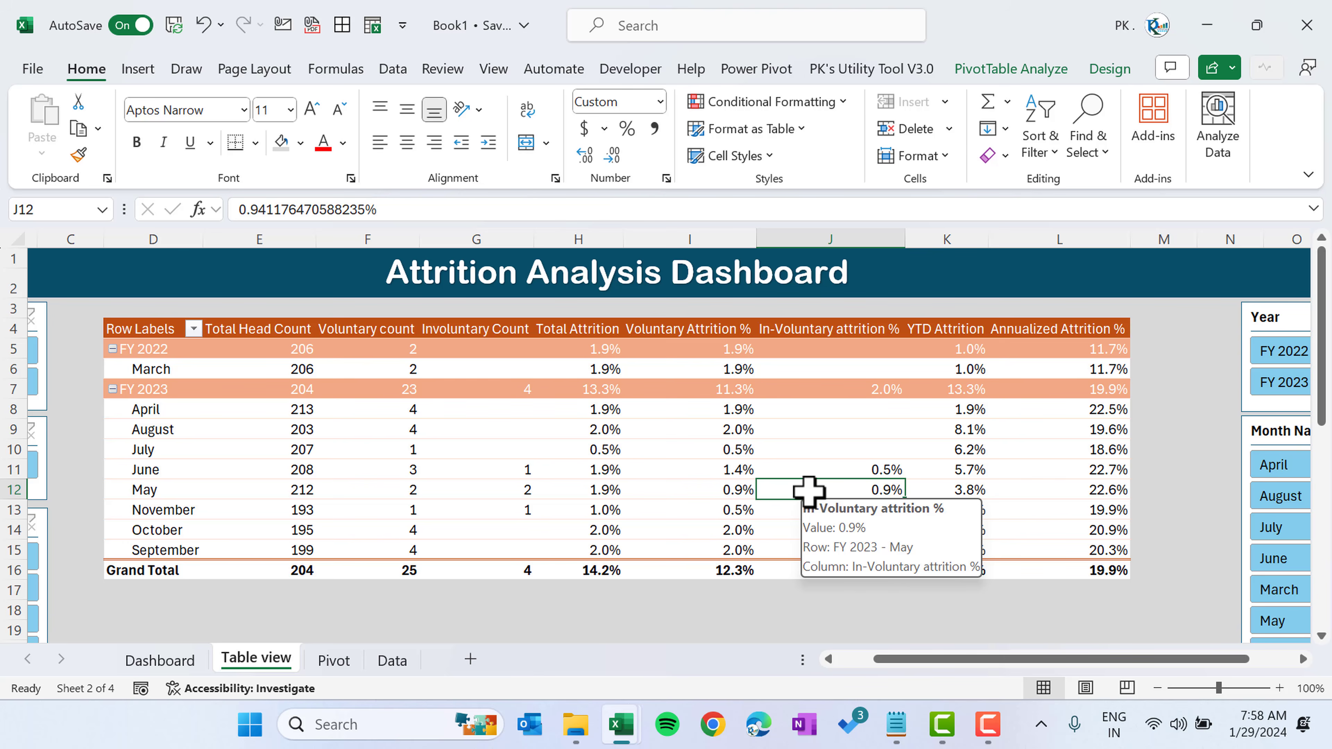